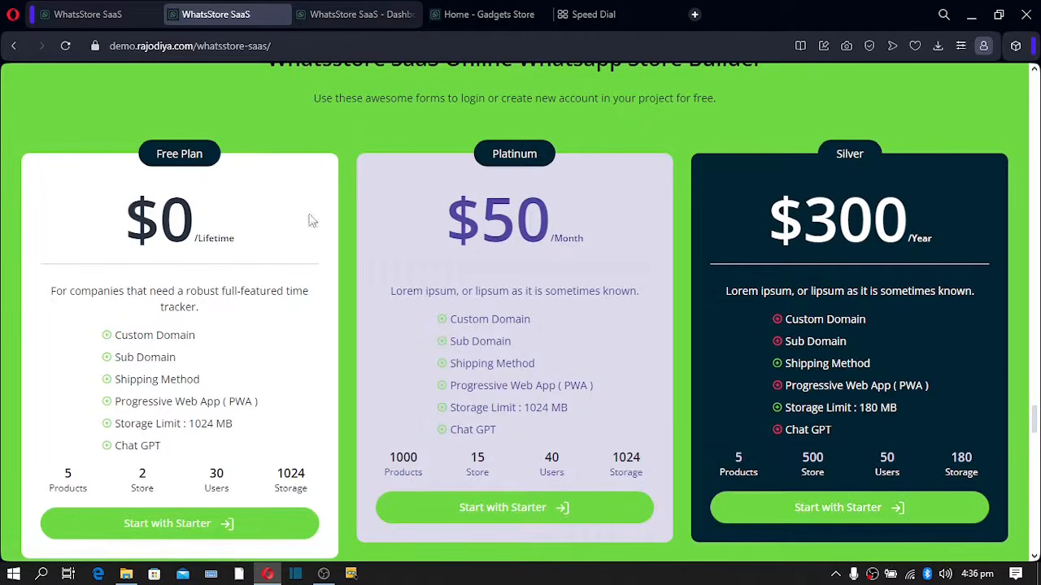
- Visit the admin Themes page, then return to the Gadgets Store storefront and select its web address
left_click(347, 24)
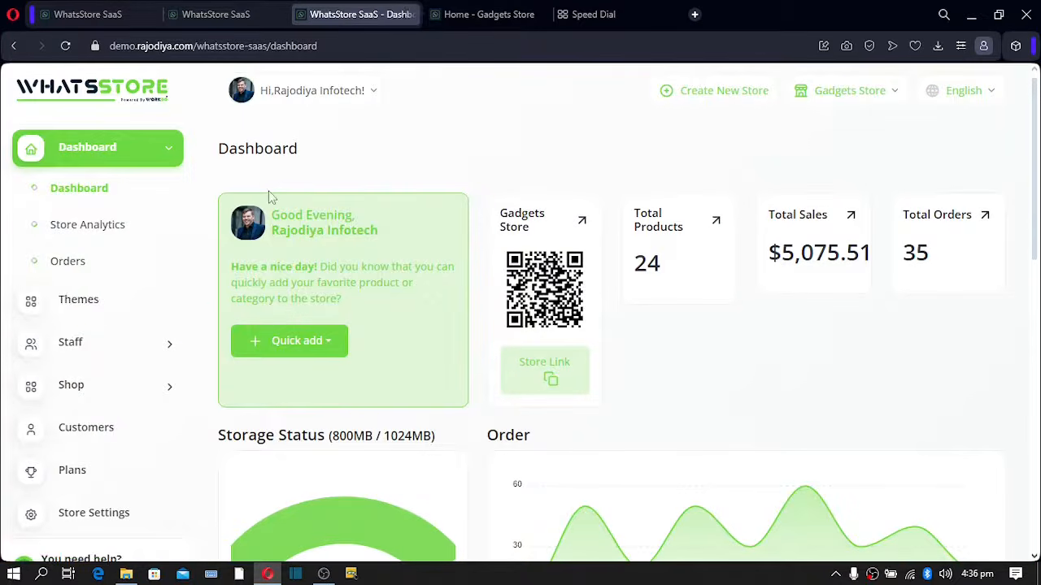
left_click(96, 316)
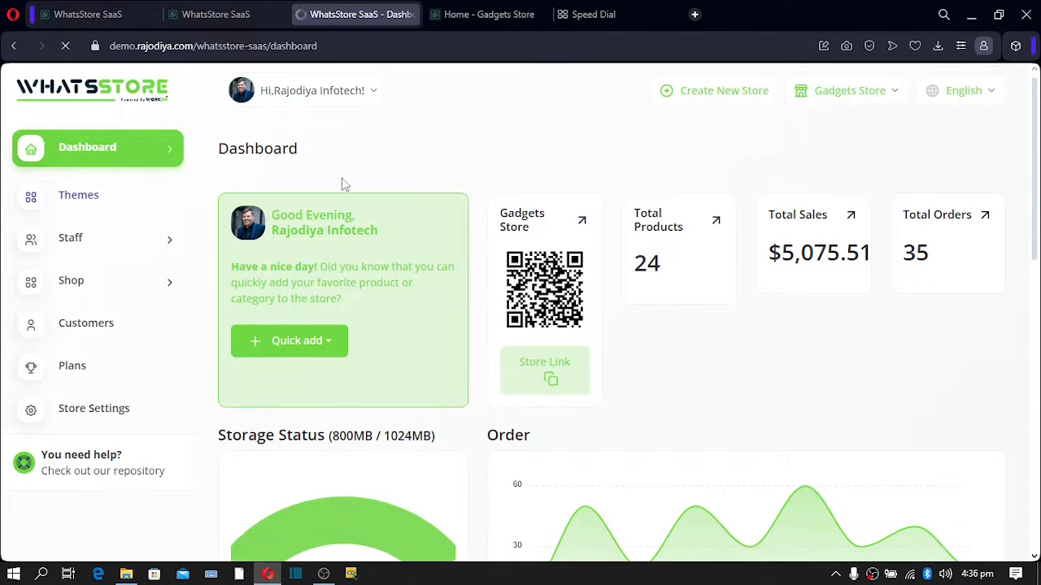
left_click(480, 15)
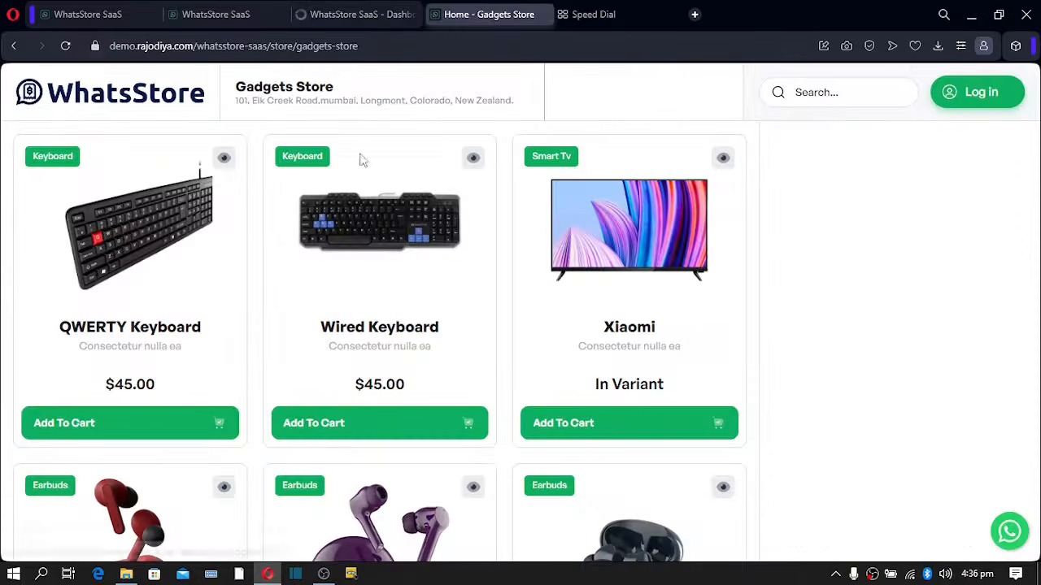
scroll(353, 225, "up", 10)
scroll(353, 221, "down", 1)
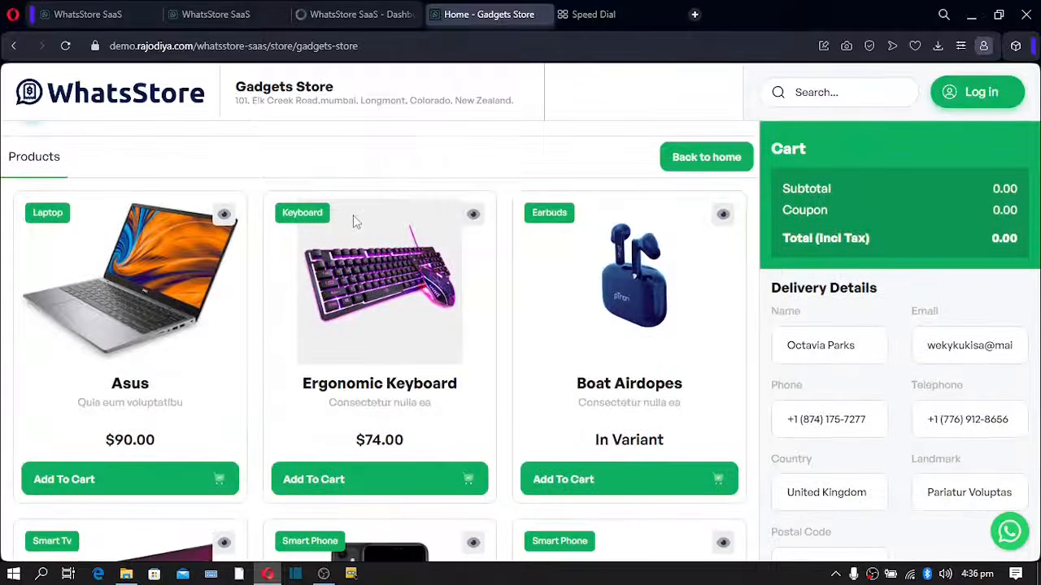
left_click_drag(368, 49, 98, 48)
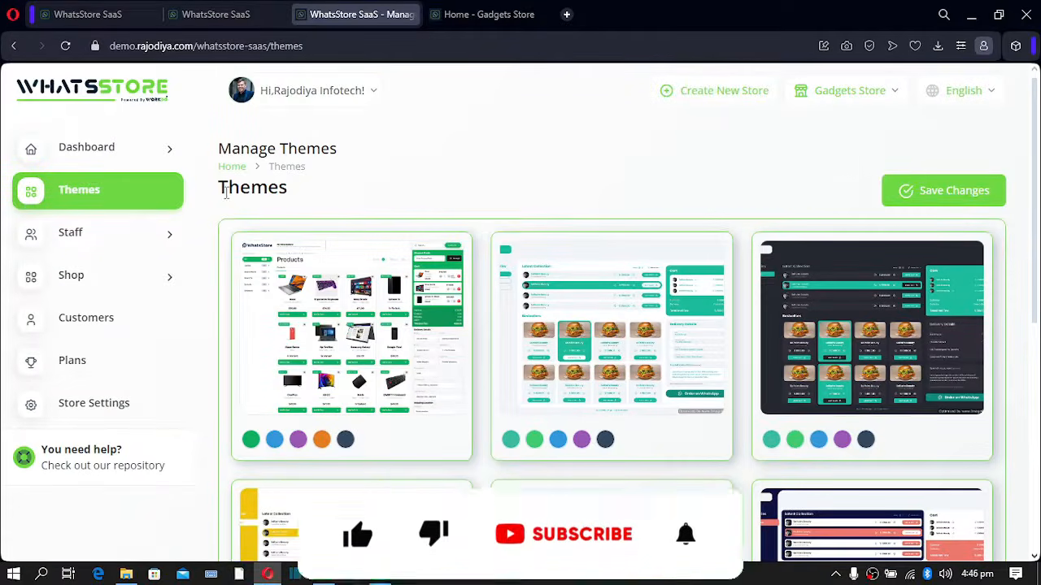
- Scroll through the Manage Themes designs and the Gadgets Store storefront
scroll(371, 228, "down", 5)
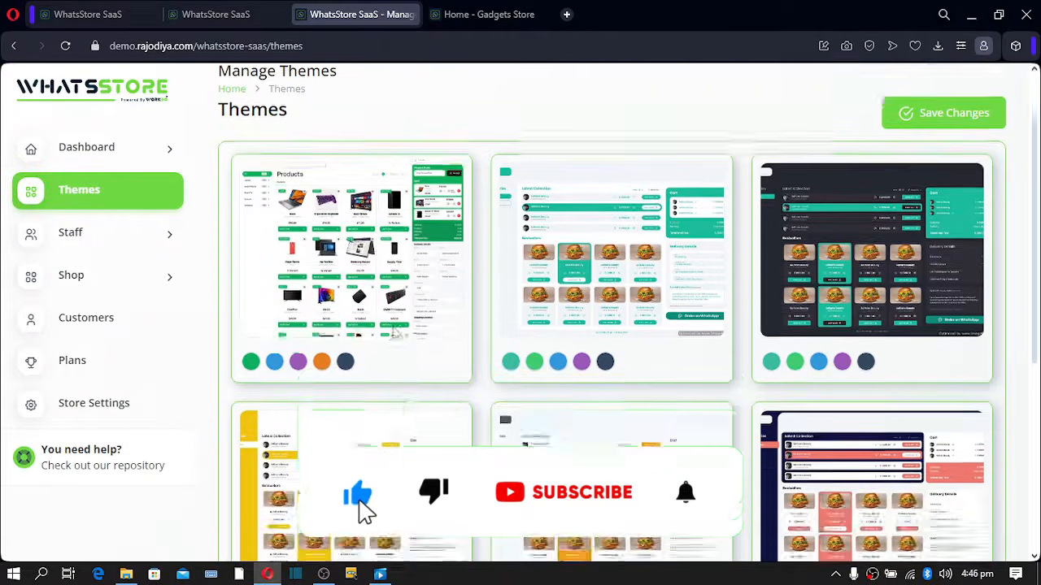
scroll(395, 333, "up", 2)
scroll(394, 333, "up", 4)
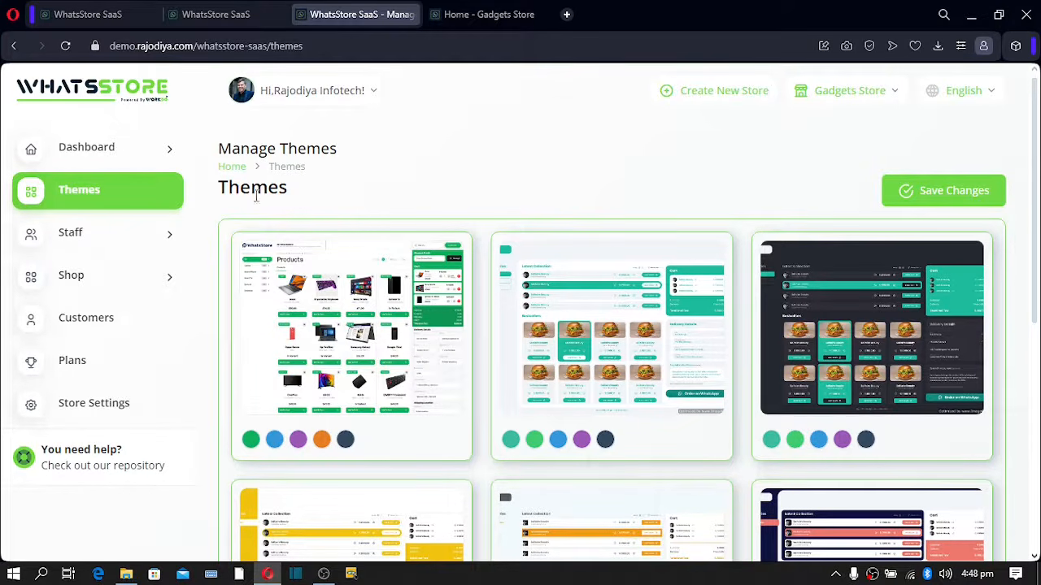
scroll(783, 370, "down", 3)
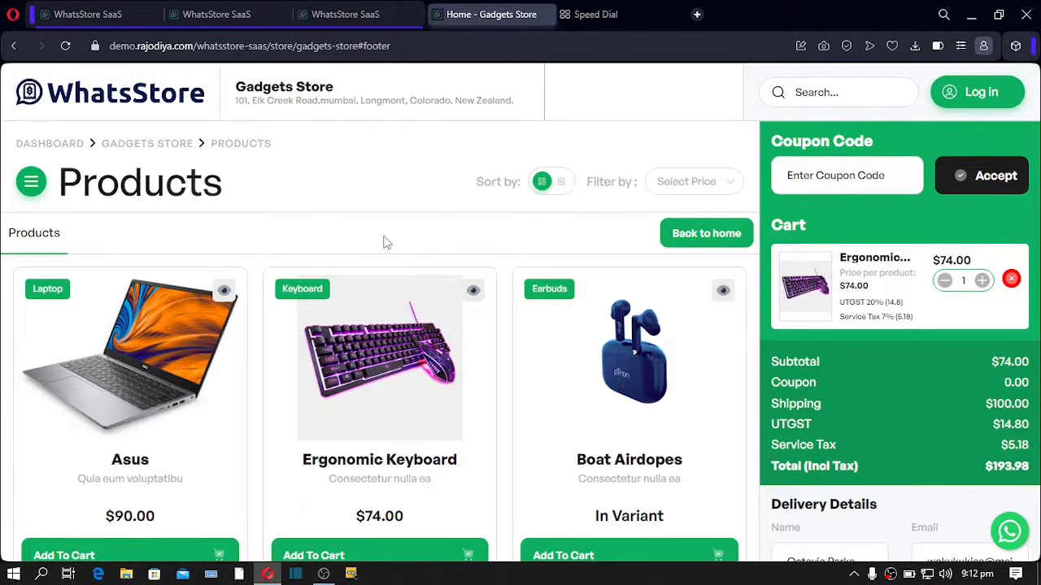
- Glance at the landing page, then scroll the Gadgets Store storefront down to its payment methods
left_click(85, 14)
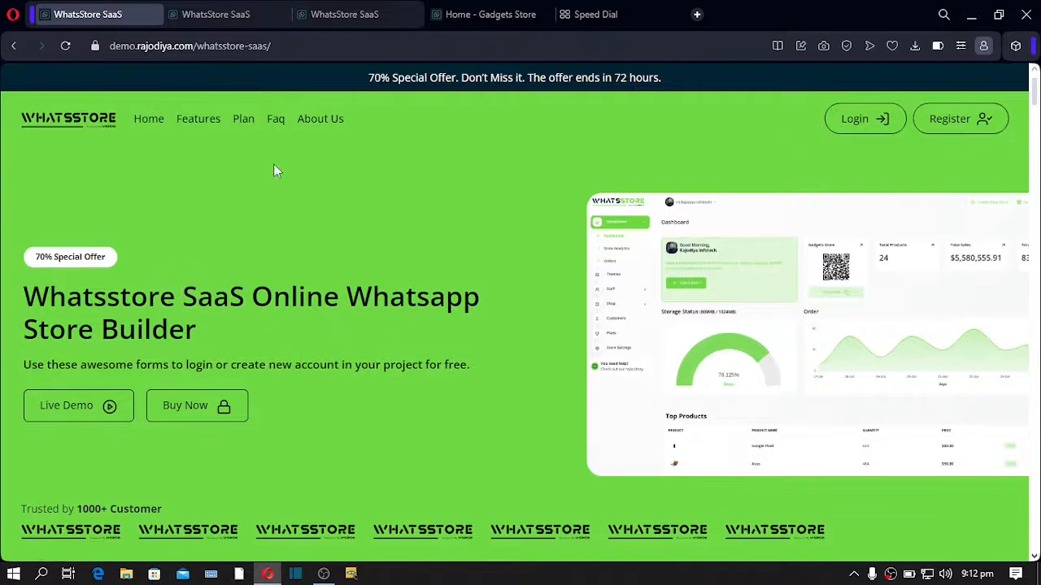
left_click(479, 15)
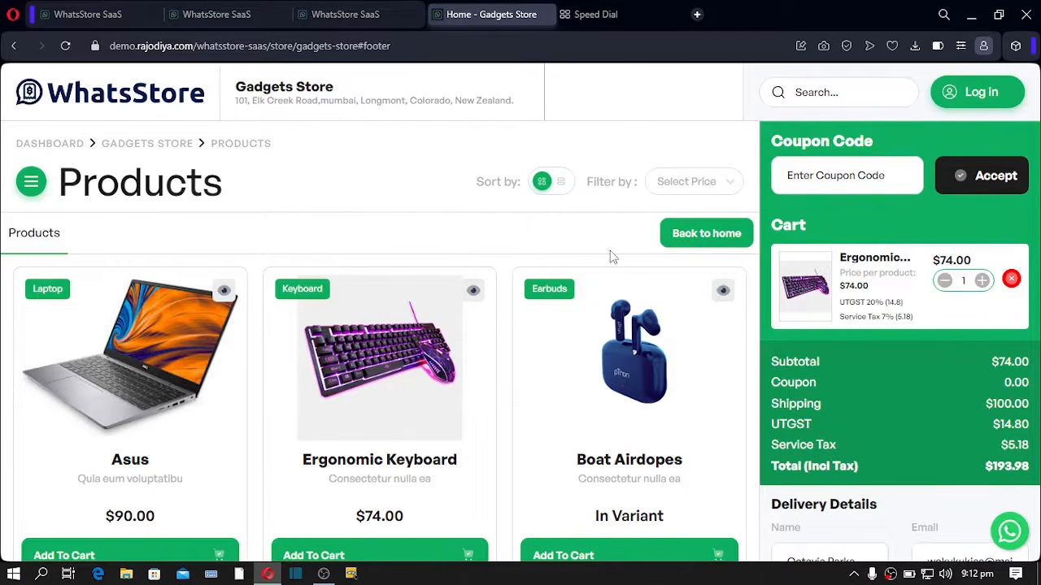
scroll(642, 275, "down", 6)
scroll(647, 279, "down", 6)
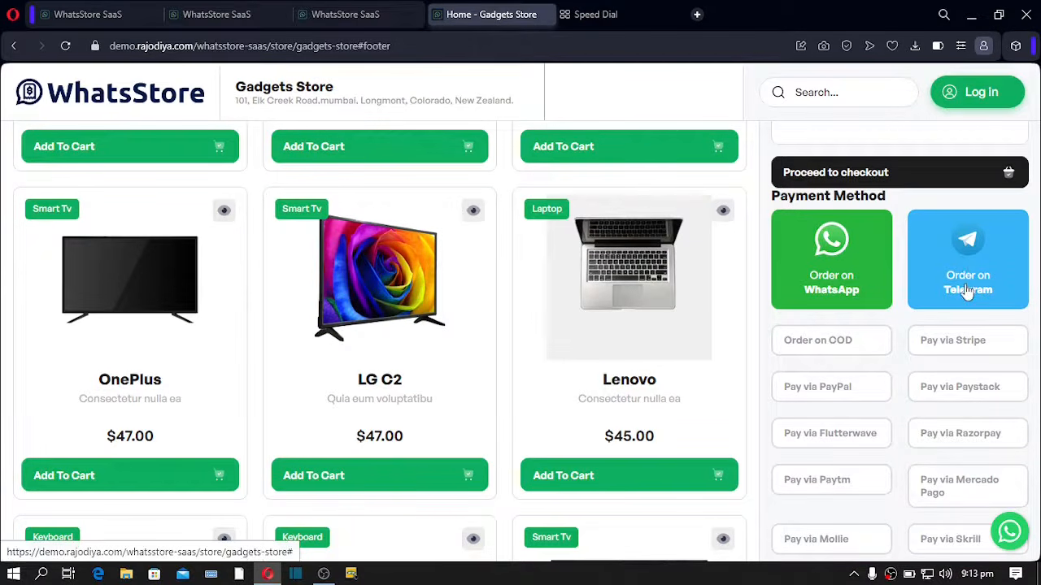
scroll(949, 292, "down", 1)
scroll(948, 296, "down", 2)
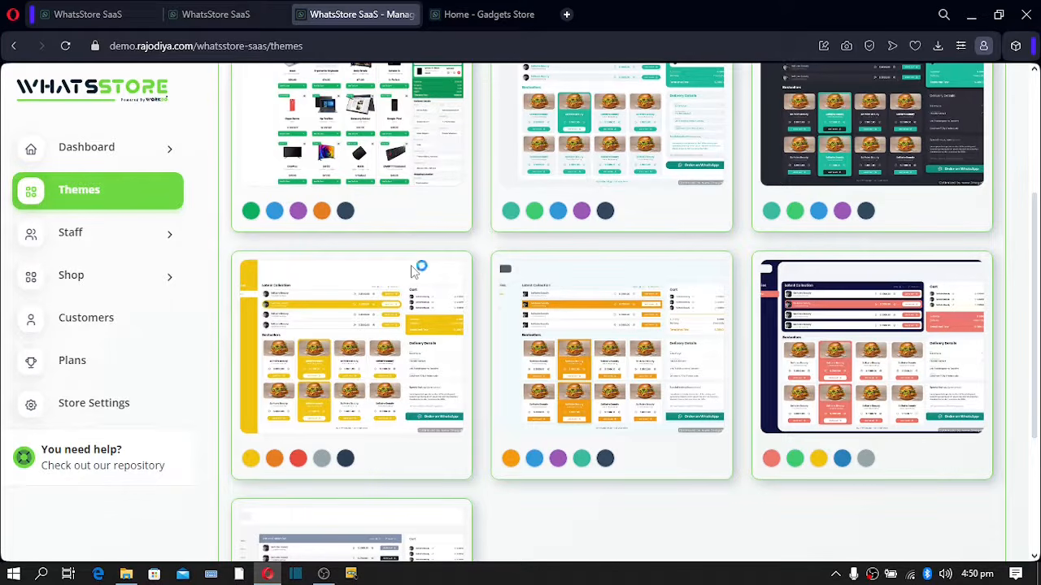
- Switch to the WhatsStore SaaS landing page with the Online Whatsapp Store Builder headline
left_click(83, 15)
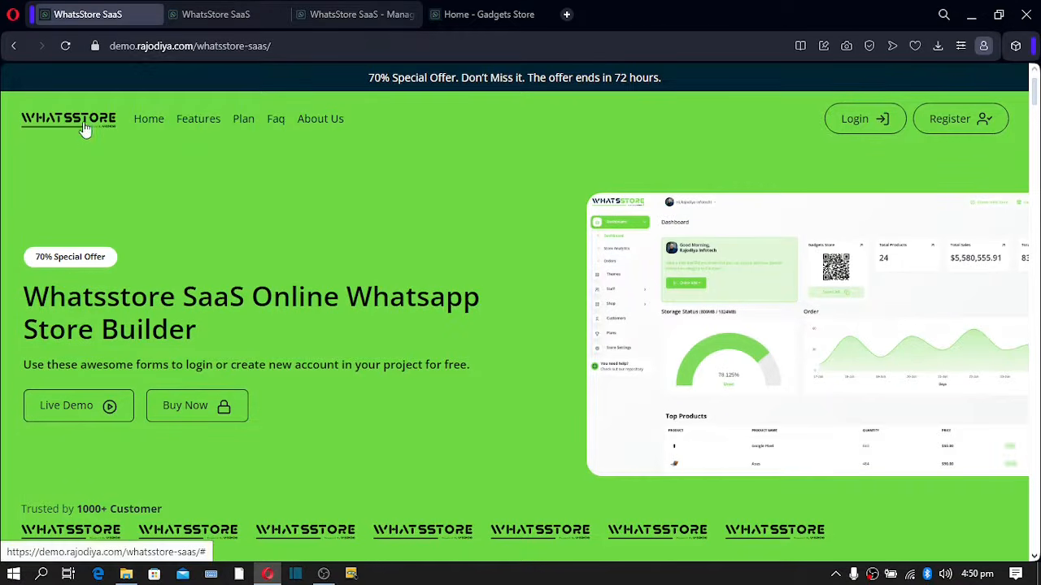
left_click_drag(85, 122, 86, 143)
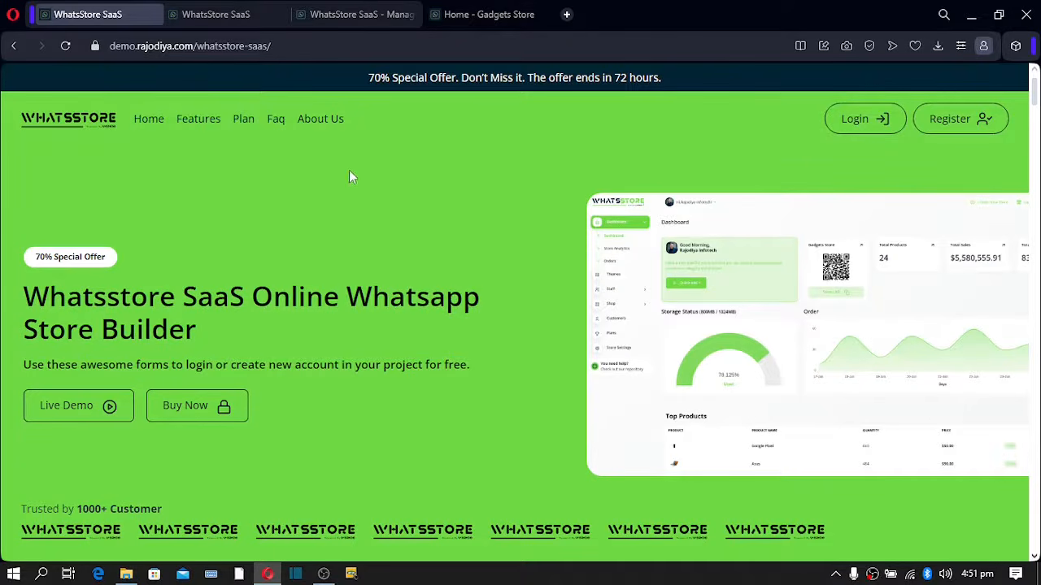
left_click_drag(35, 257, 120, 260)
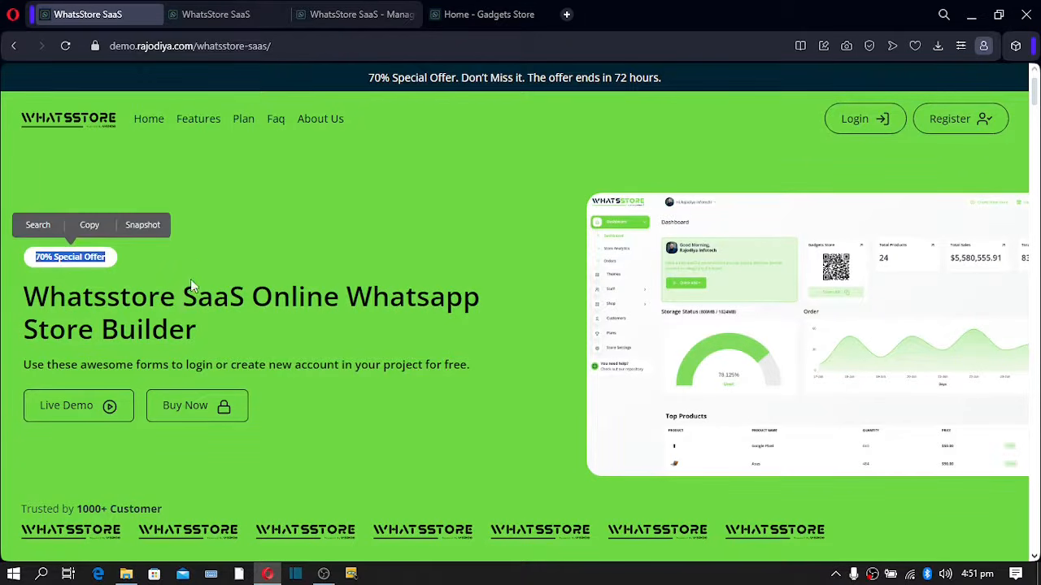
left_click_drag(49, 298, 227, 364)
scroll(196, 267, "down", 1)
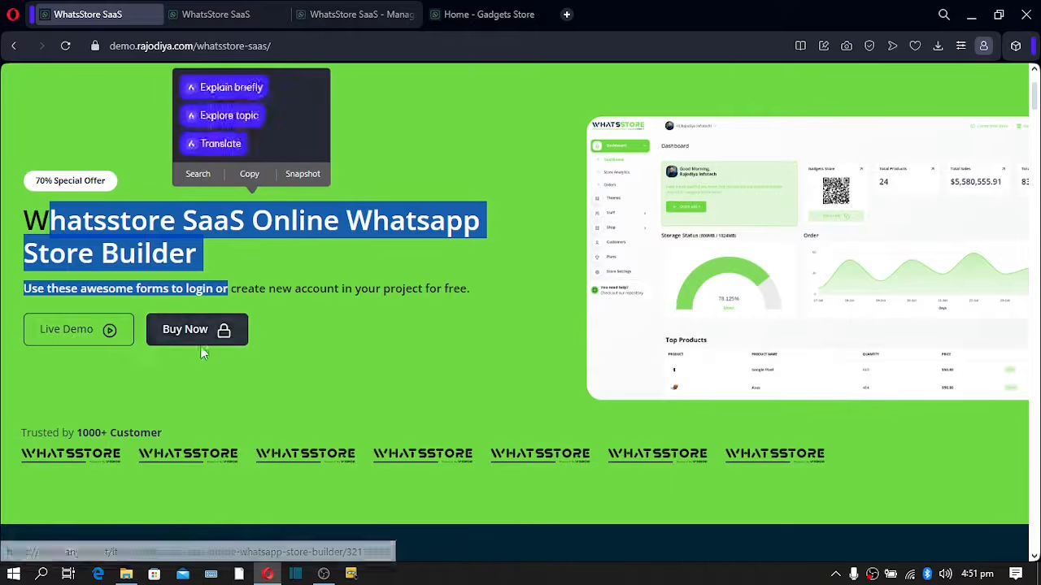
scroll(195, 338, "down", 2)
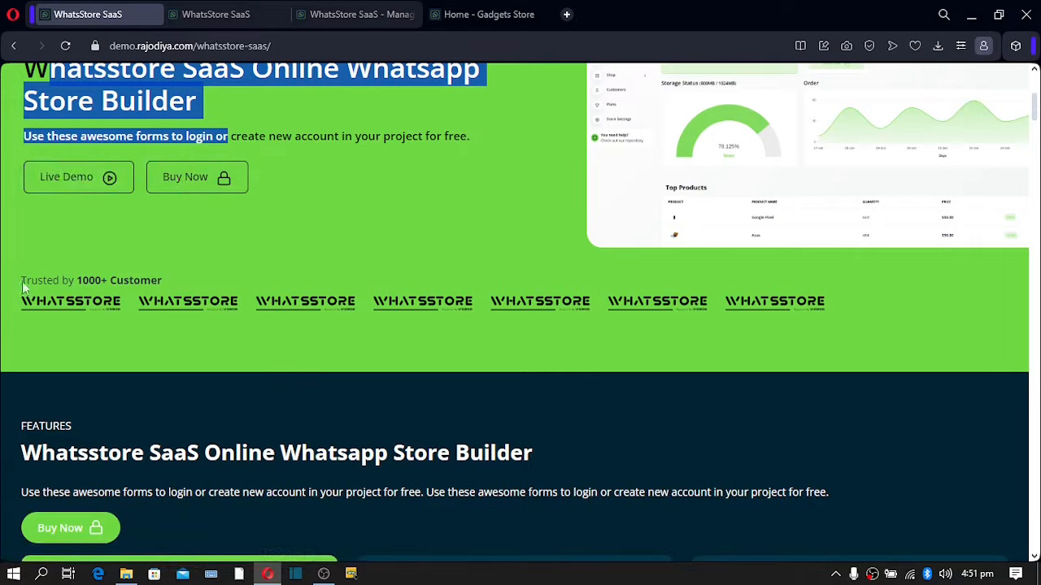
left_click_drag(24, 282, 162, 282)
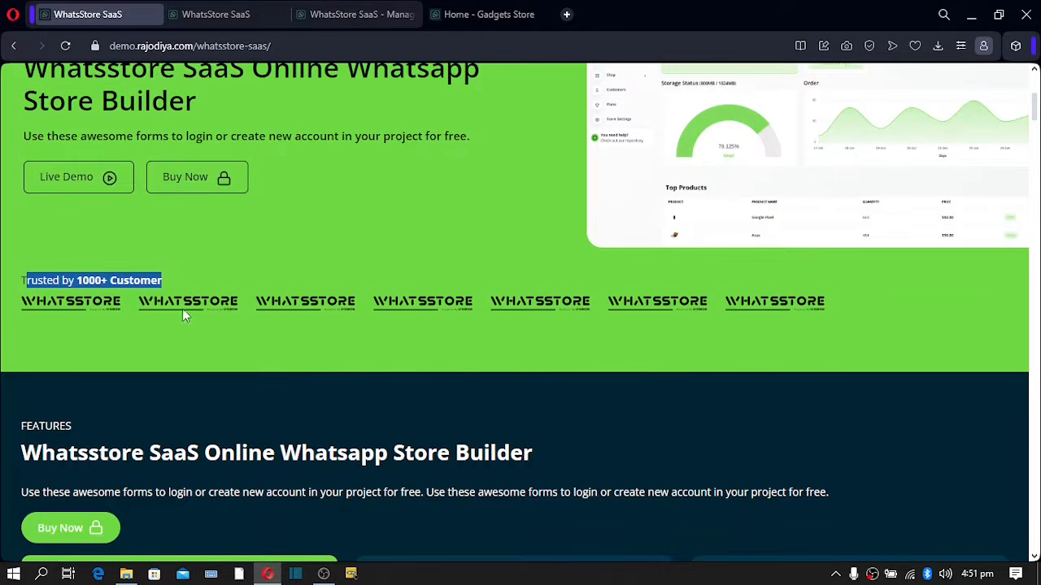
left_click(655, 299)
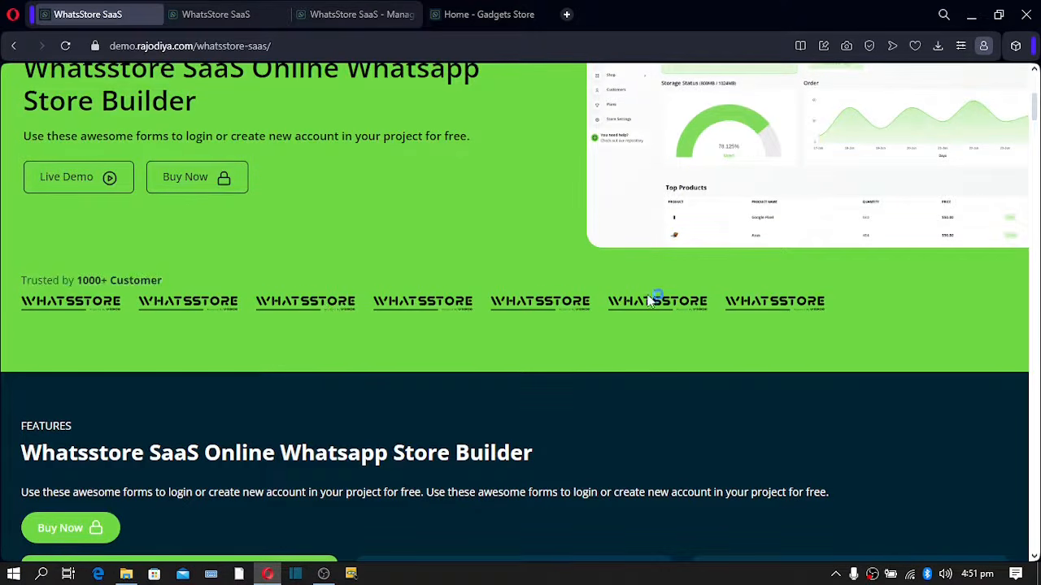
scroll(532, 329, "down", 1)
scroll(532, 329, "down", 3)
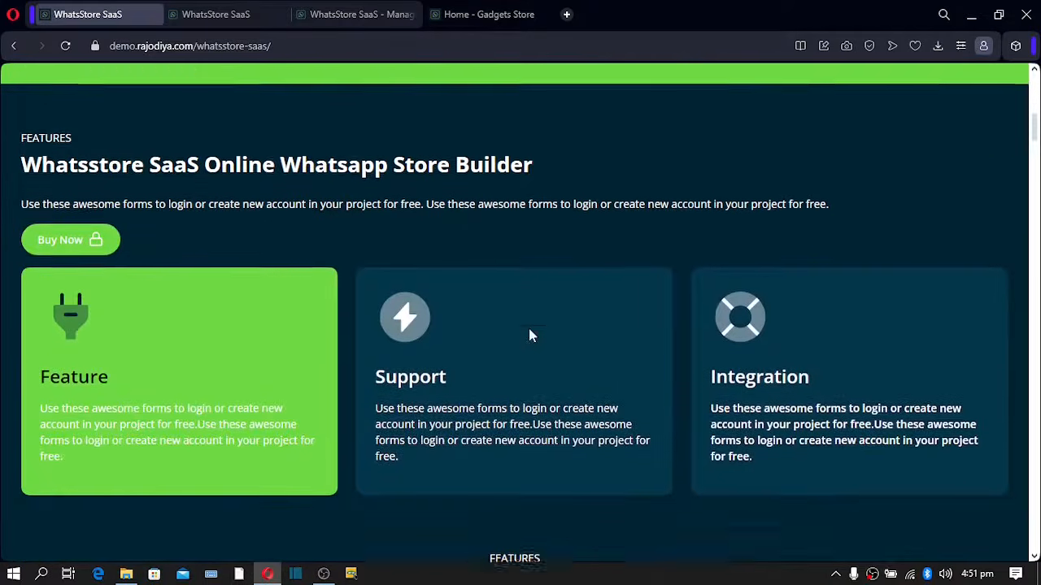
left_click_drag(86, 187, 829, 189)
left_click_drag(435, 407, 461, 408)
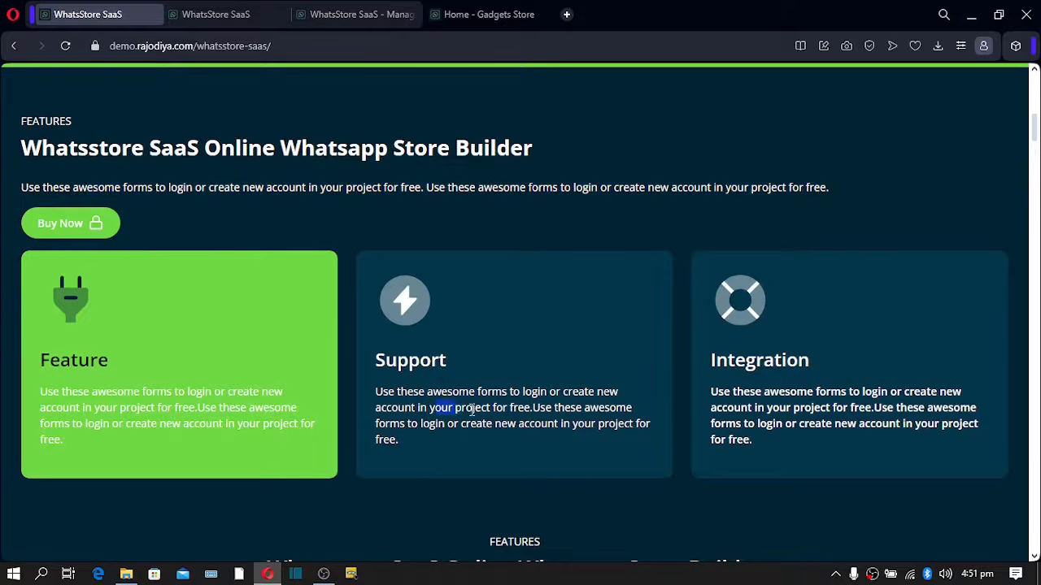
scroll(191, 319, "down", 5)
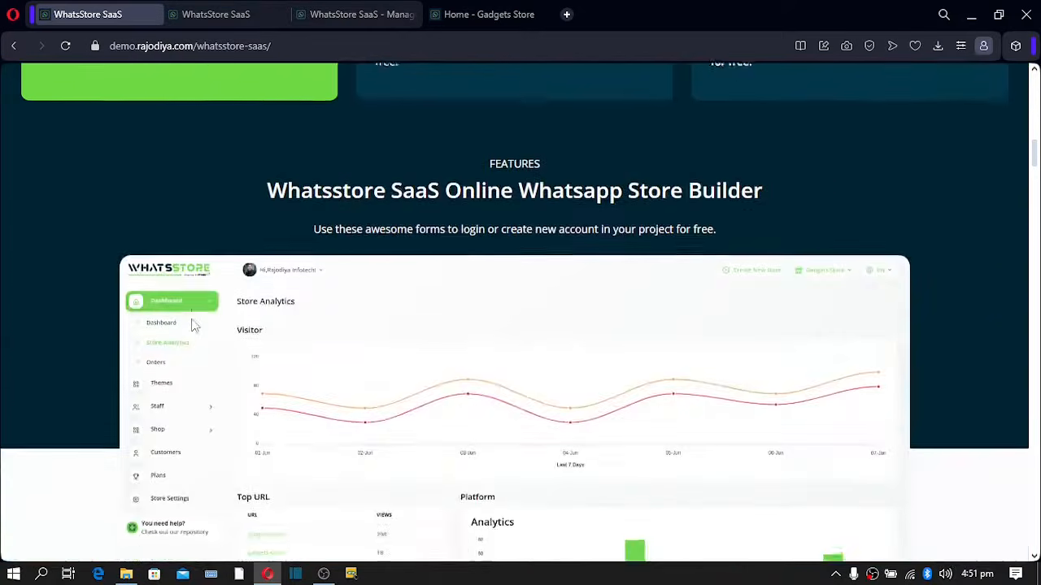
scroll(385, 309, "down", 7)
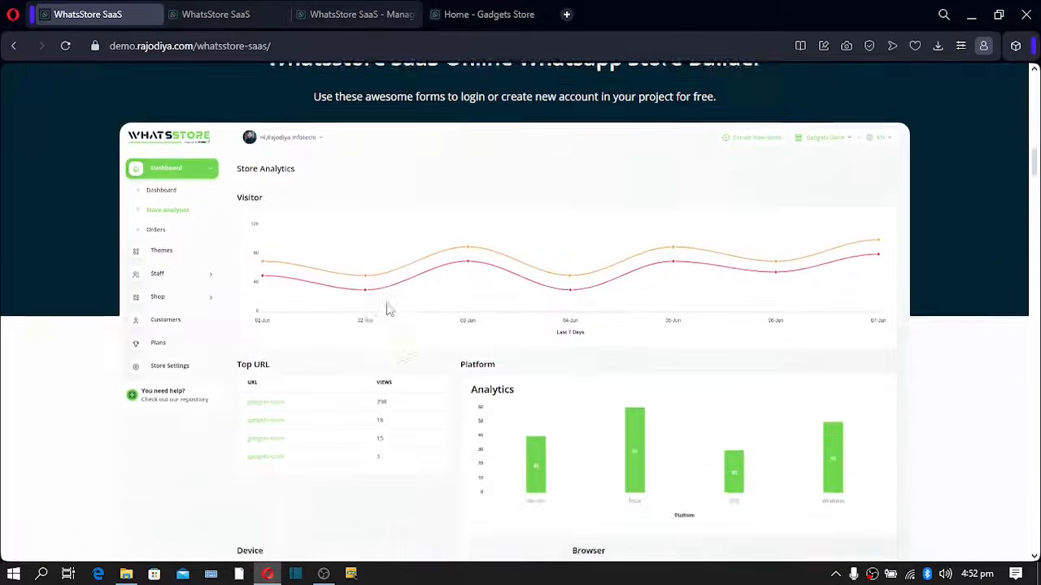
scroll(407, 284, "up", 3)
scroll(428, 263, "down", 5)
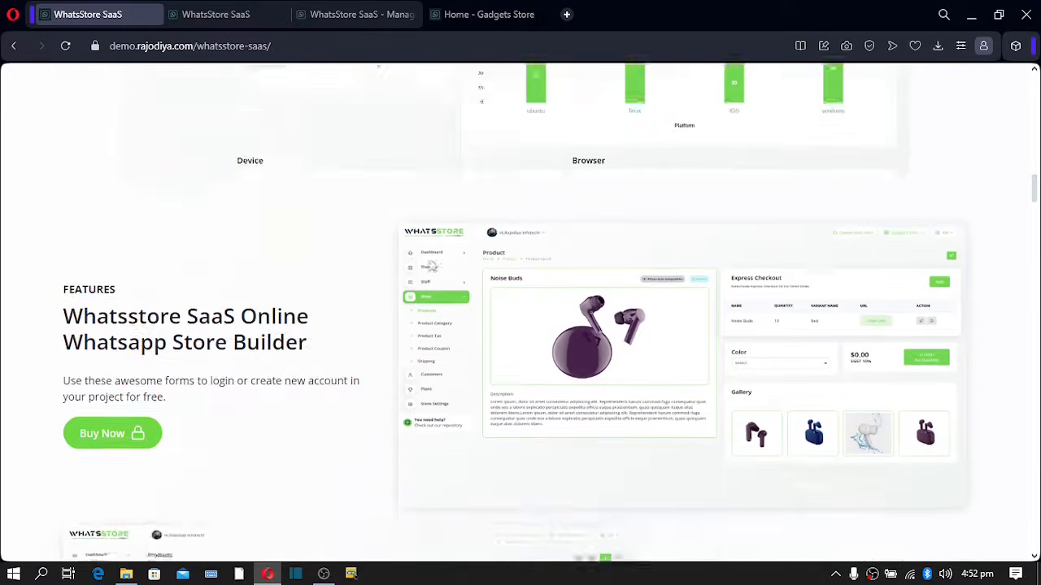
scroll(431, 267, "down", 18)
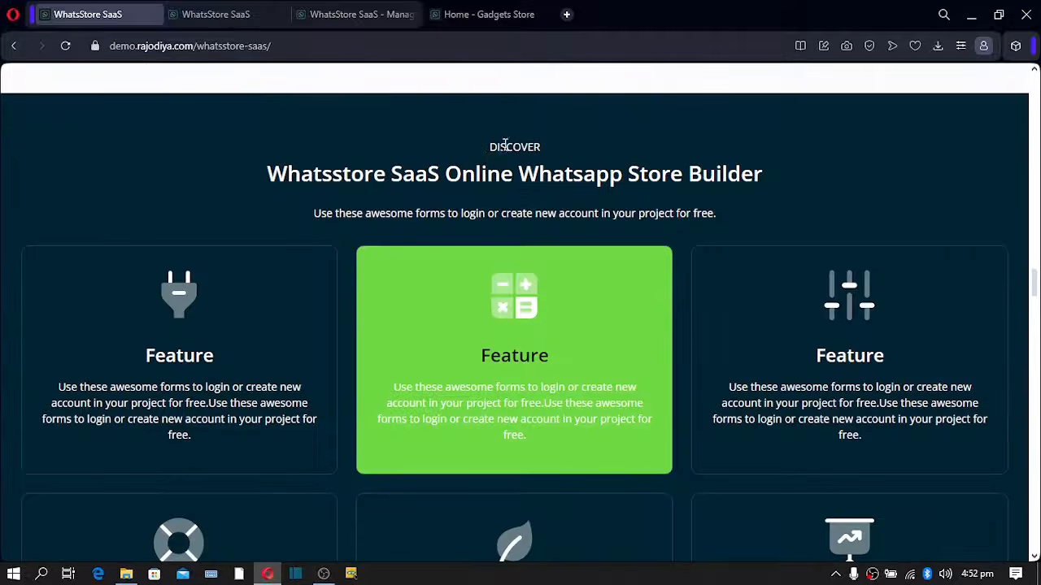
left_click_drag(498, 146, 542, 150)
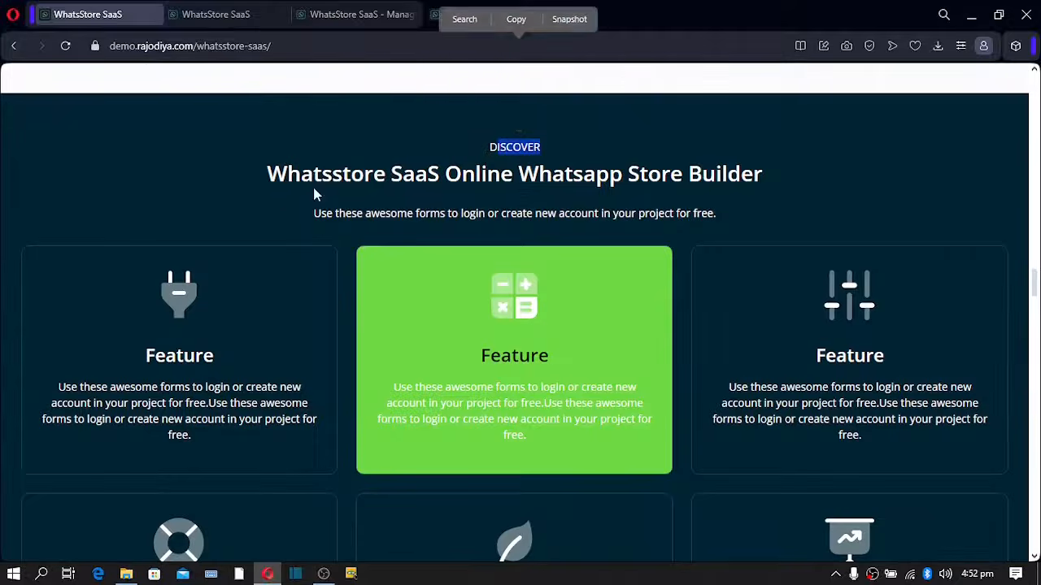
left_click_drag(364, 182, 511, 194)
scroll(439, 237, "down", 2)
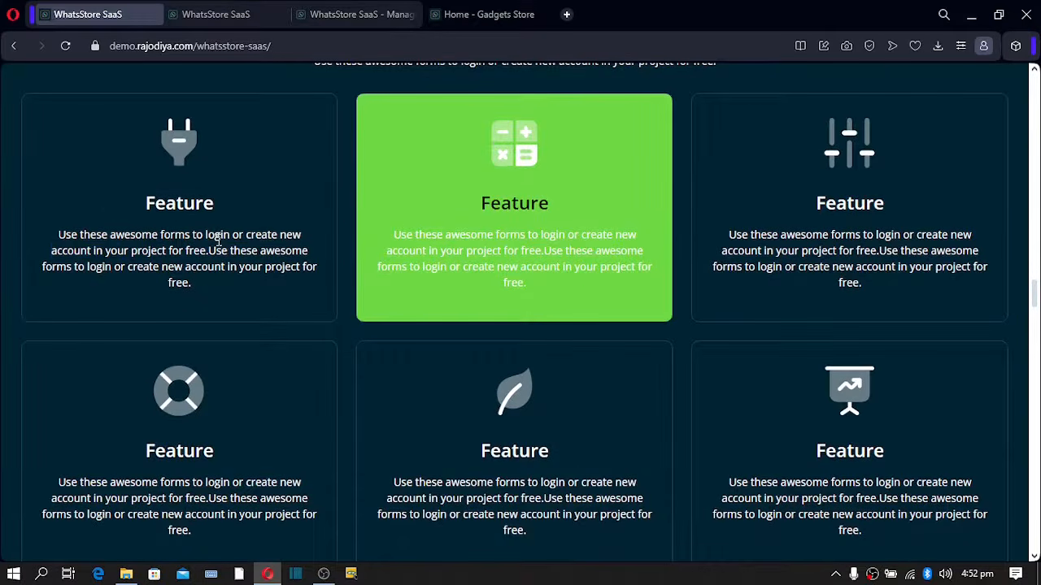
left_click_drag(214, 241, 119, 252)
left_click_drag(856, 236, 800, 251)
left_click_drag(885, 481, 762, 467)
left_click_drag(612, 484, 558, 476)
scroll(291, 442, "down", 8)
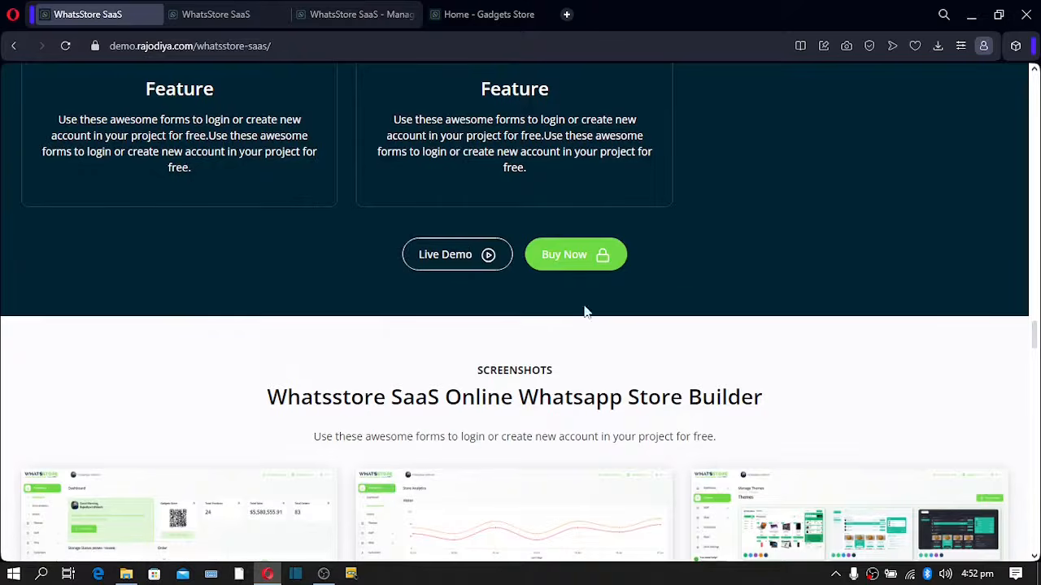
scroll(402, 285, "down", 4)
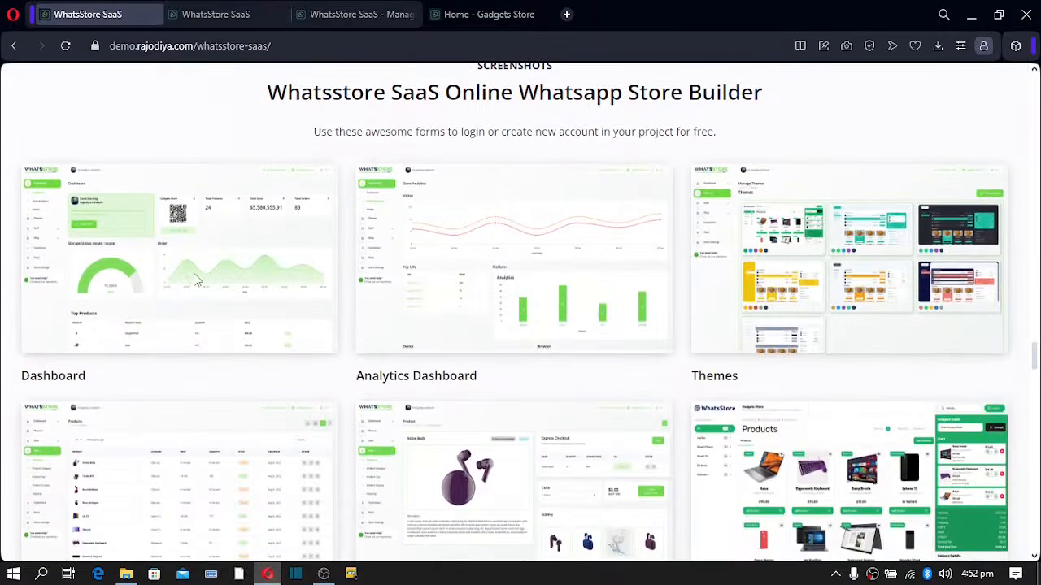
scroll(729, 334, "down", 2)
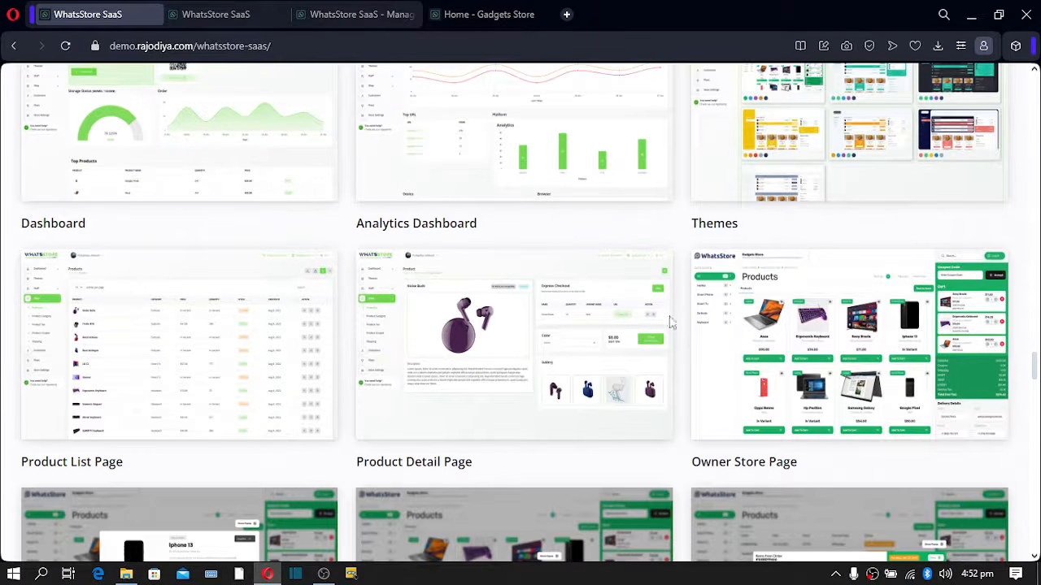
scroll(729, 333, "down", 9)
scroll(451, 202, "down", 2)
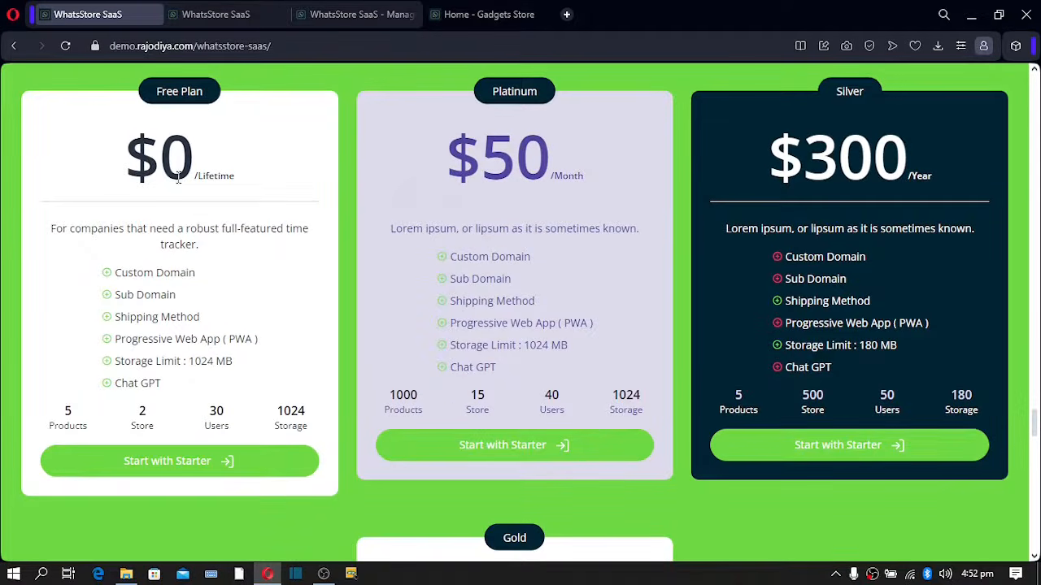
- Highlight feature text in the Free Plan, Platinum, Silver and Gold pricing cards
left_click_drag(159, 275, 201, 286)
left_click_drag(448, 278, 518, 281)
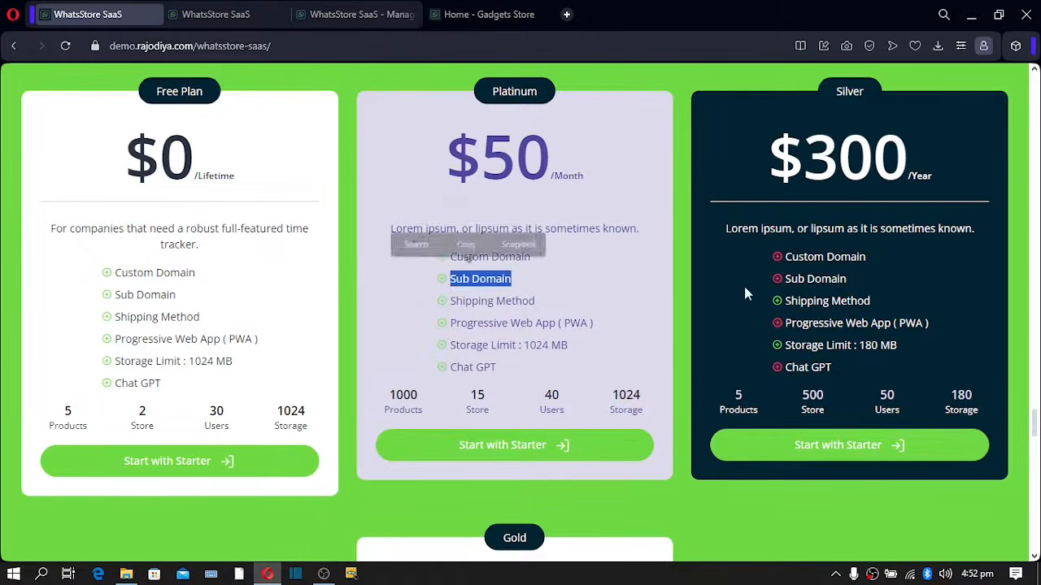
left_click_drag(782, 258, 825, 292)
scroll(825, 295, "down", 5)
left_click_drag(449, 344, 501, 344)
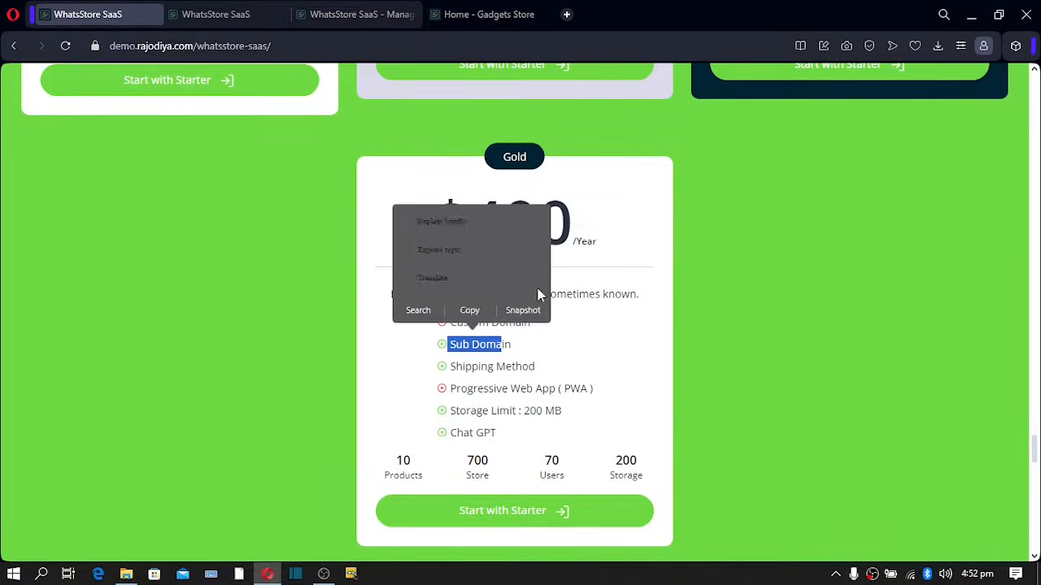
scroll(590, 249, "up", 2)
scroll(589, 249, "up", 3)
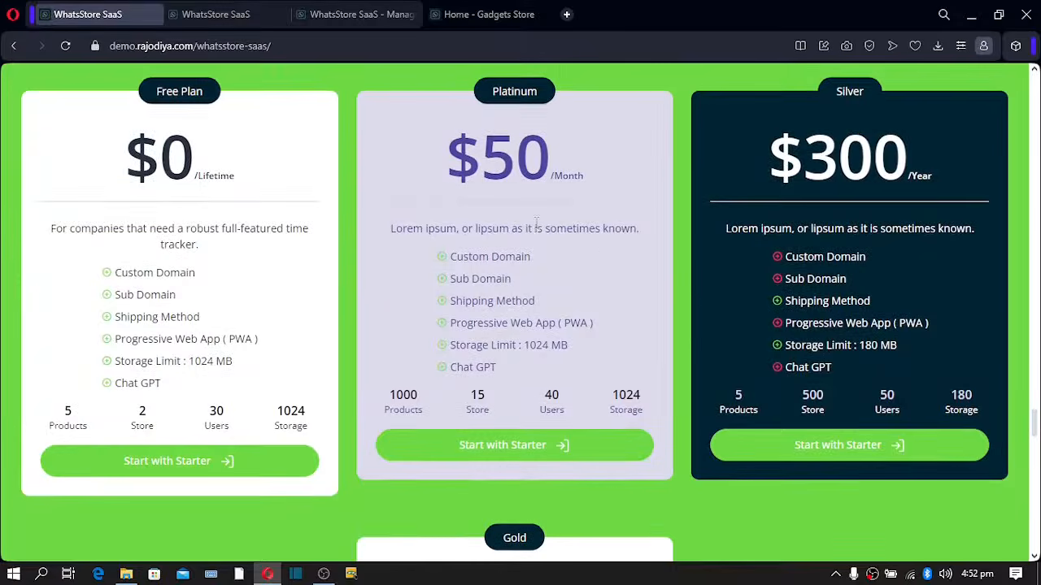
left_click_drag(455, 250, 475, 253)
left_click(203, 295)
left_click_drag(538, 264, 819, 244)
scroll(488, 326, "down", 8)
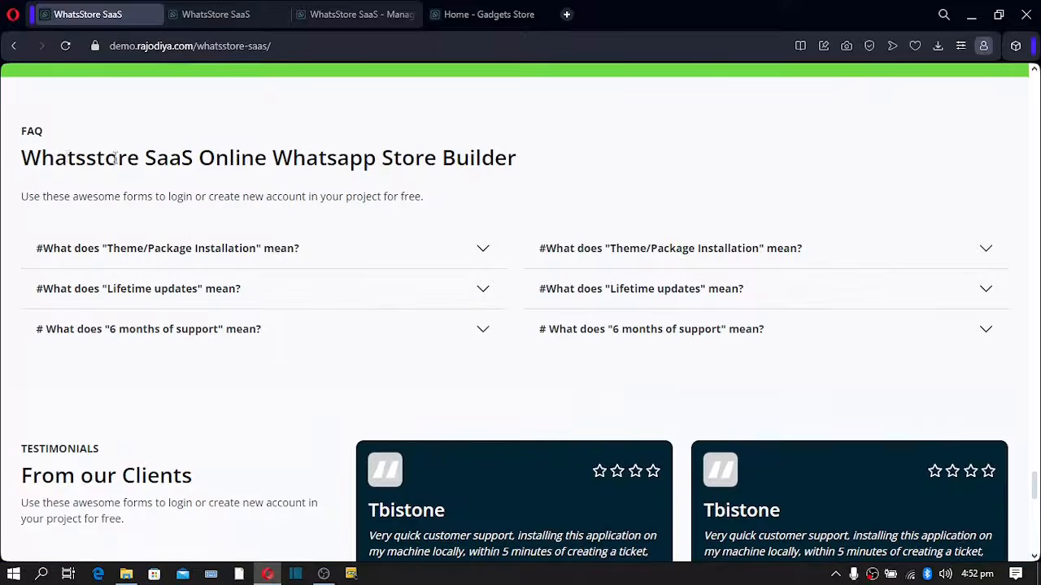
left_click_drag(65, 157, 336, 198)
- Expand the Theme/Package Installation, Lifetime updates and both 6 months of support FAQ answers
scroll(339, 112, "down", 2)
left_click(334, 113)
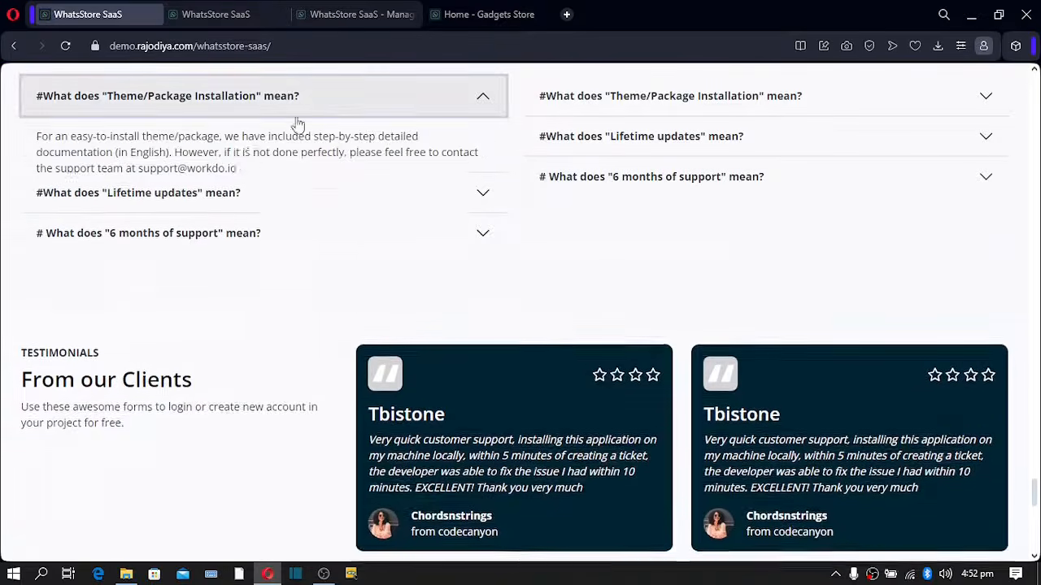
left_click(260, 212)
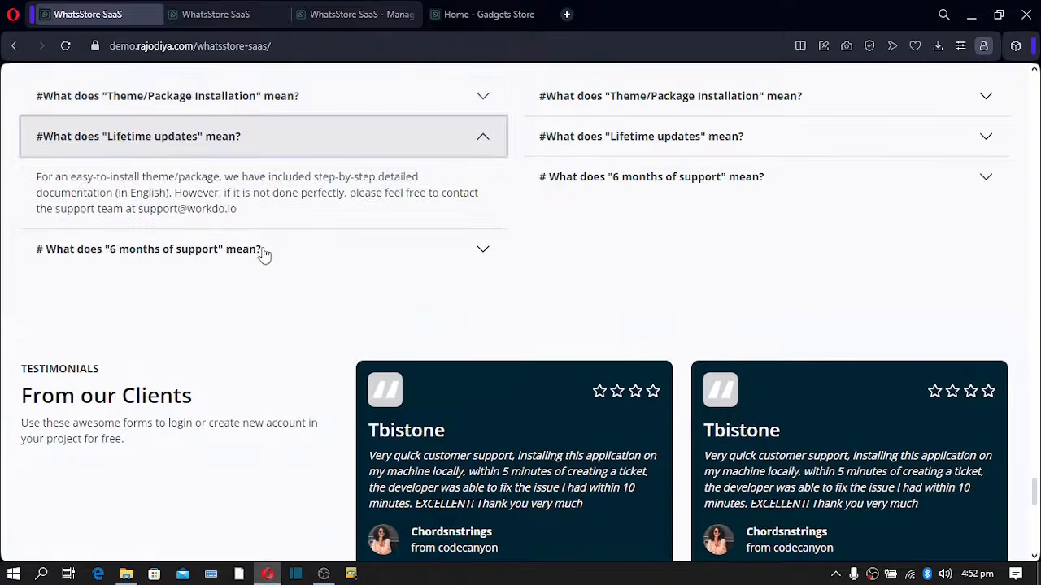
left_click(264, 252)
left_click(634, 172)
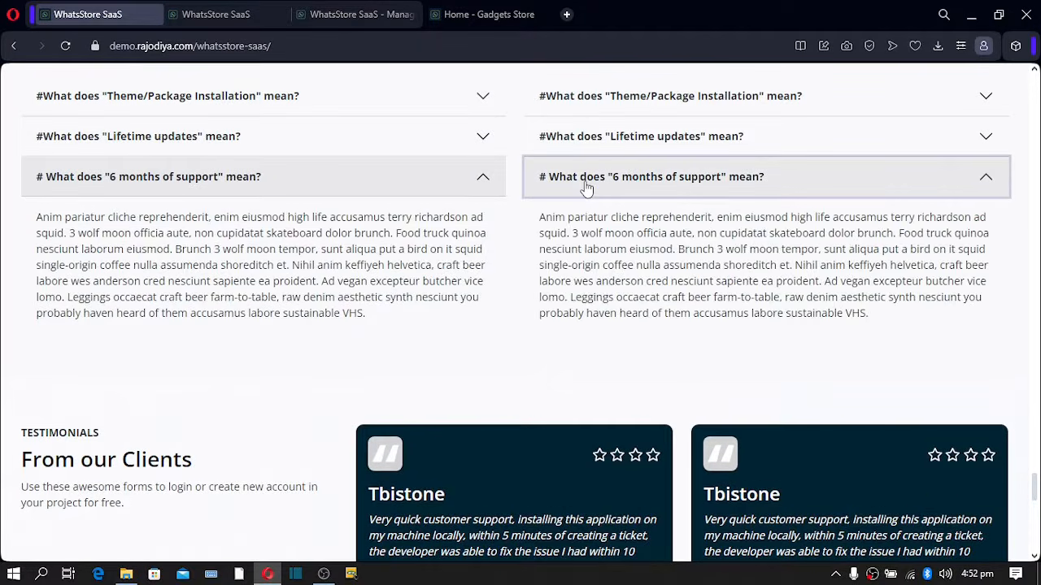
- Highlight and copy wording from the client testimonials
scroll(575, 190, "down", 4)
left_click_drag(442, 215, 523, 226)
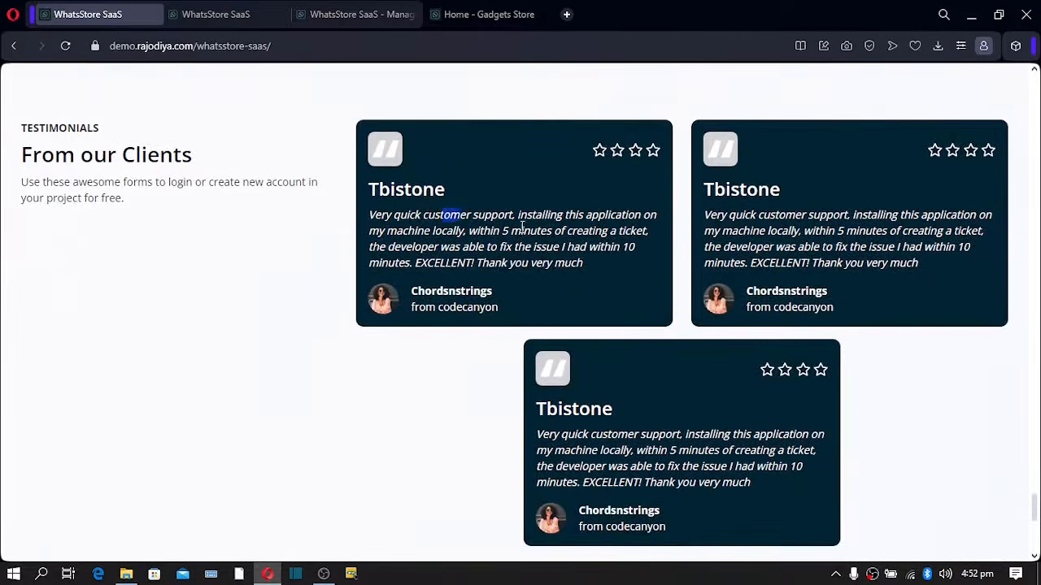
left_click_drag(787, 231, 821, 248)
left_click_drag(621, 451, 675, 450)
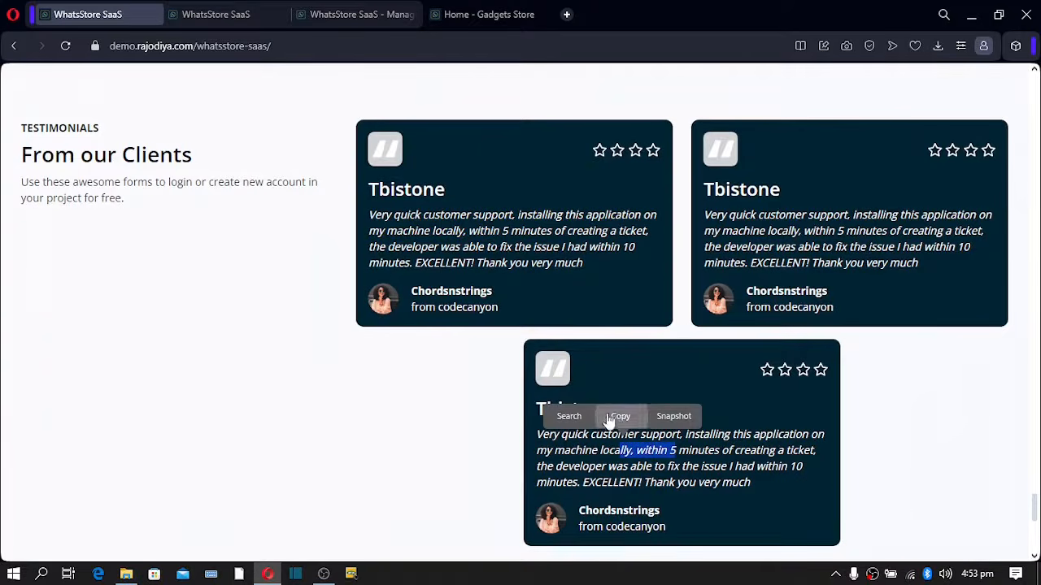
left_click(618, 416)
- Select the WorkDo description paragraph and highlight the footer tagline and About Us, Terms, Privacy links
scroll(402, 404, "down", 5)
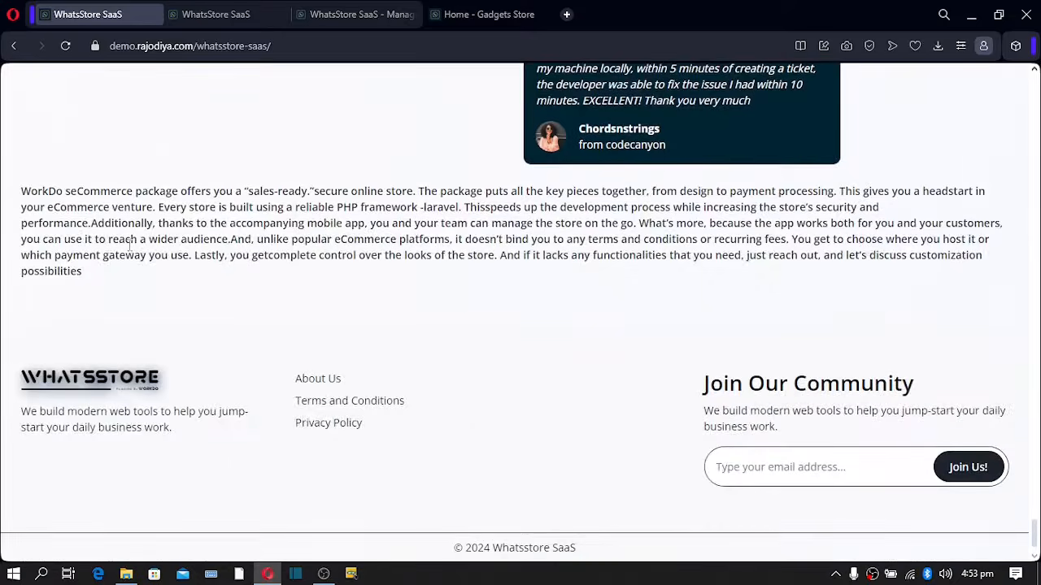
left_click_drag(43, 191, 982, 255)
left_click(683, 254)
triple_click(29, 186)
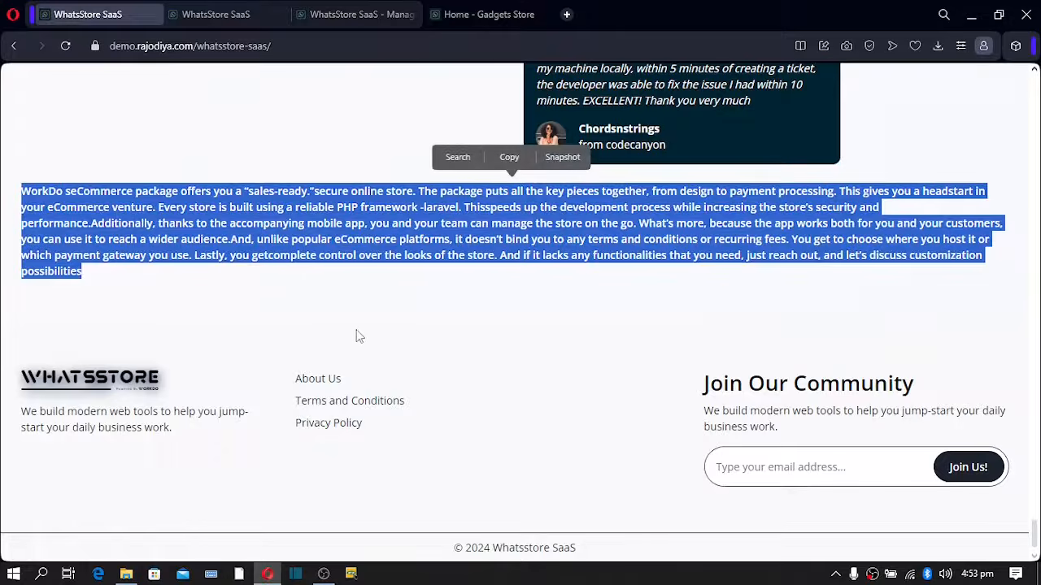
left_click_drag(114, 378, 164, 429)
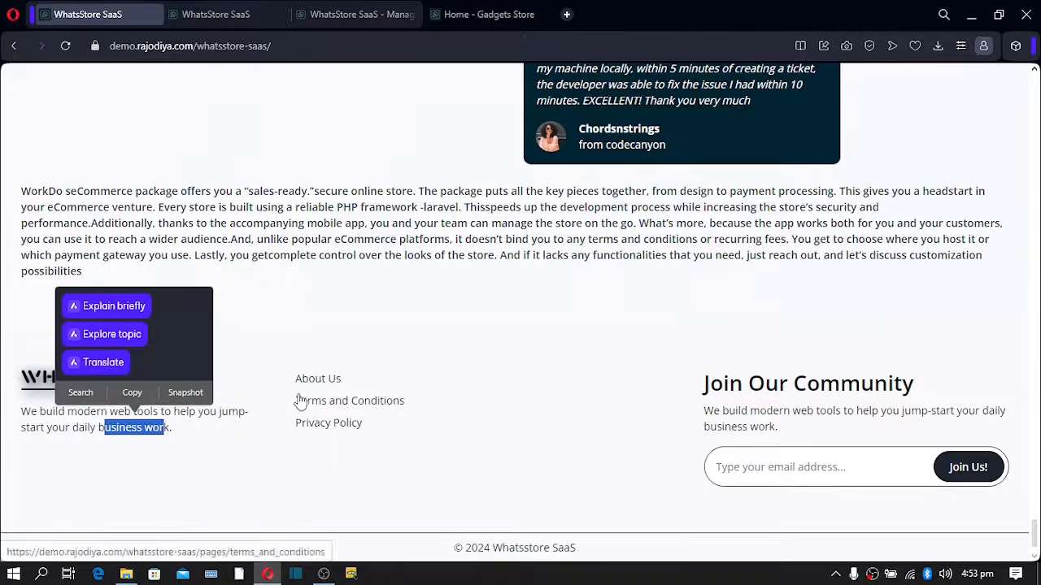
left_click_drag(294, 376, 449, 443)
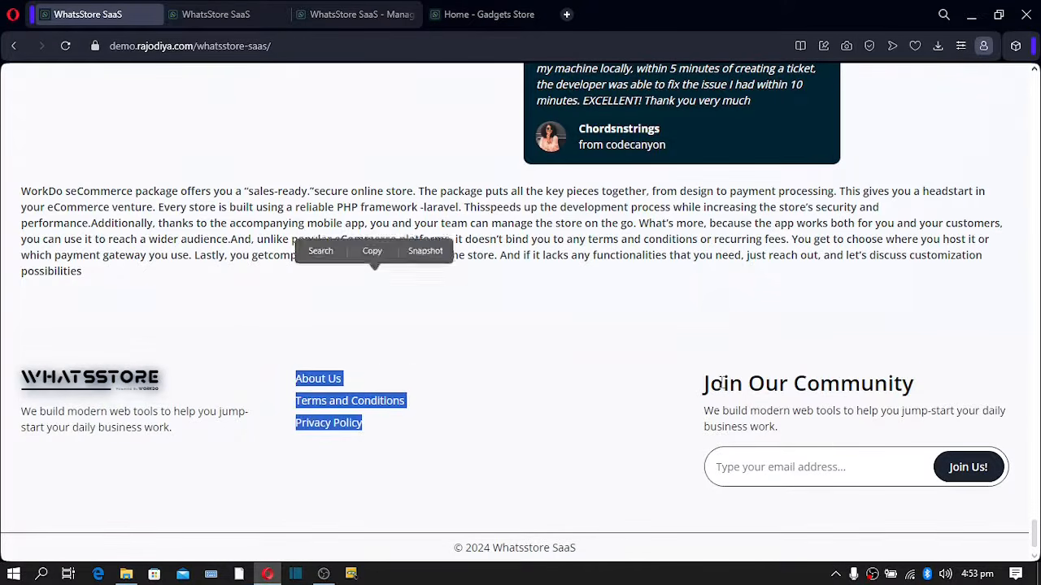
left_click_drag(718, 382, 841, 455)
left_click_drag(457, 545, 602, 569)
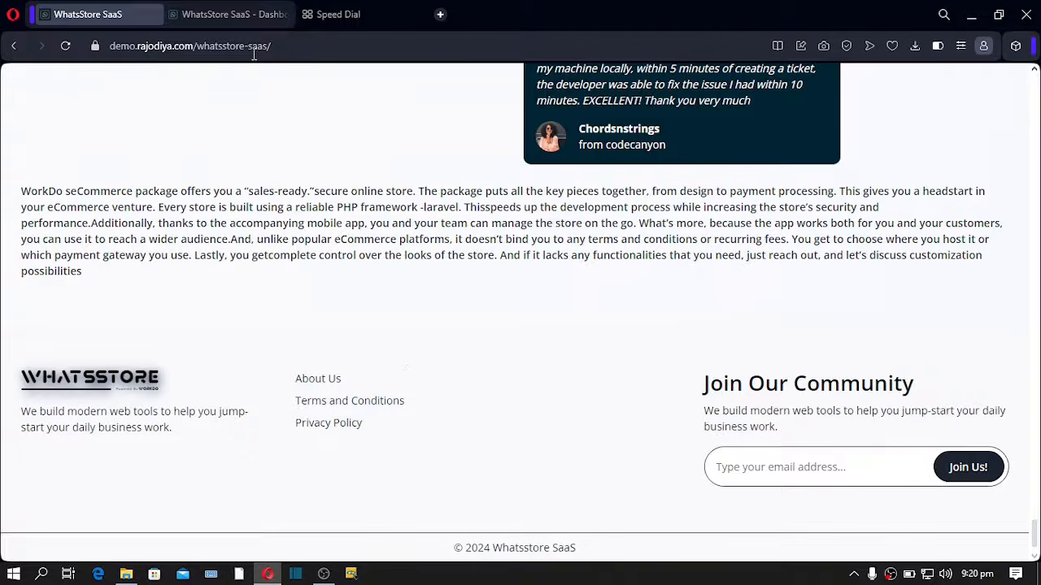
- Open the admin dashboard and highlight the Total Store, Total Orders and Total Plans labels
left_click(239, 14)
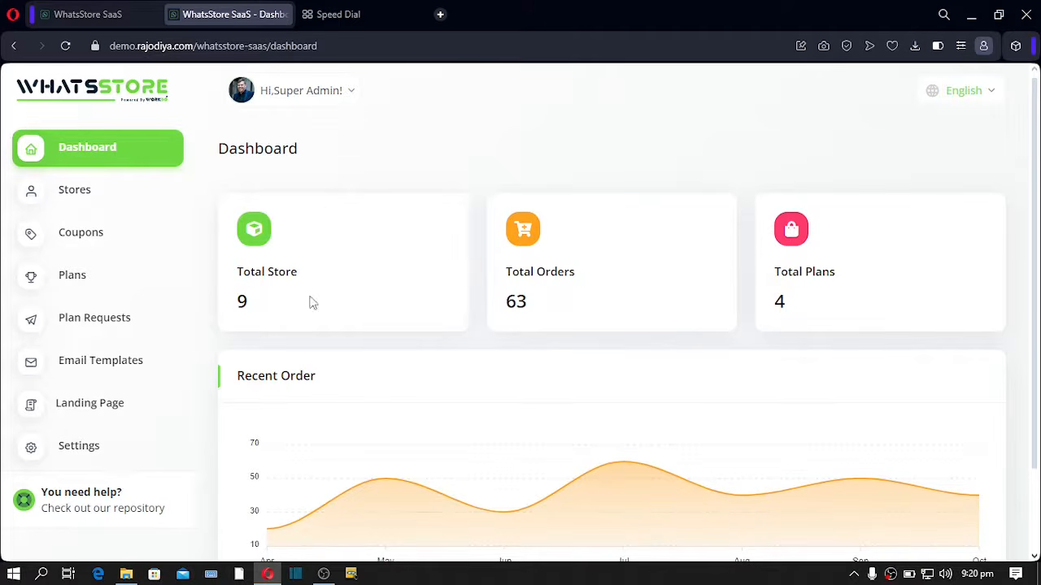
left_click_drag(244, 277, 289, 281)
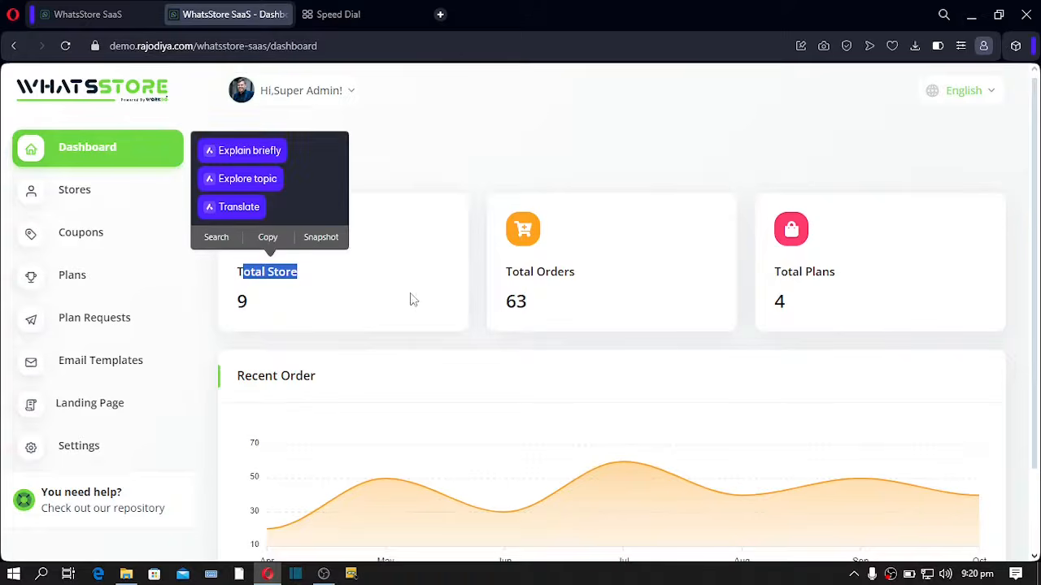
left_click_drag(503, 273, 603, 279)
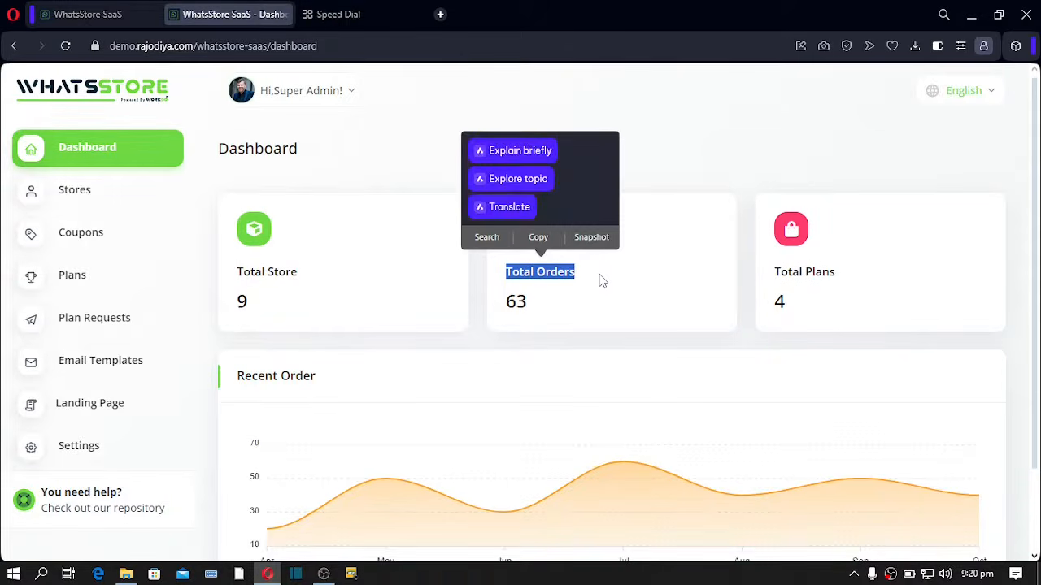
left_click_drag(771, 275, 846, 281)
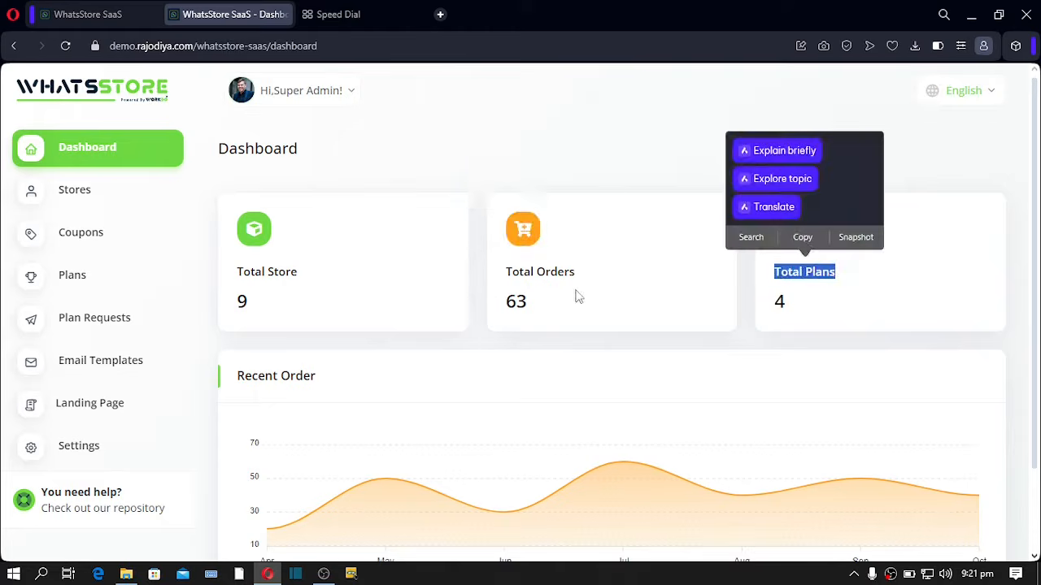
left_click_drag(576, 275, 541, 309)
left_click(534, 310)
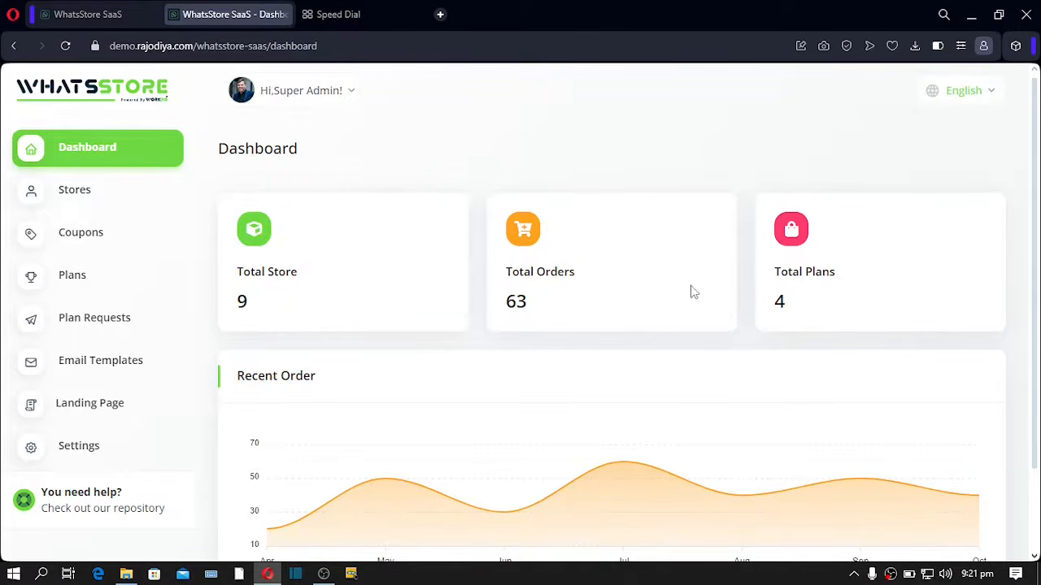
scroll(483, 285, "down", 2)
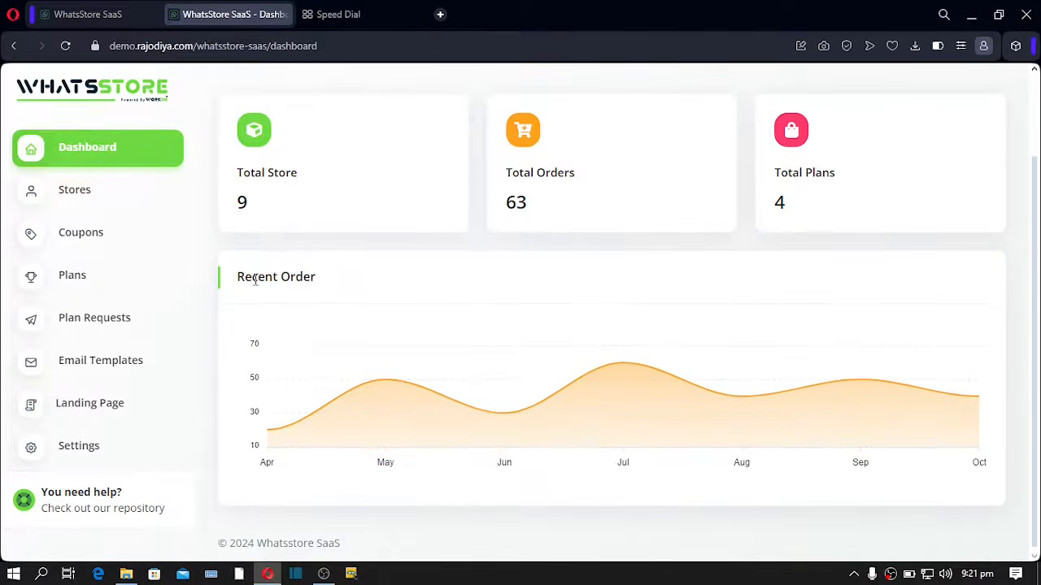
scroll(650, 393, "up", 2)
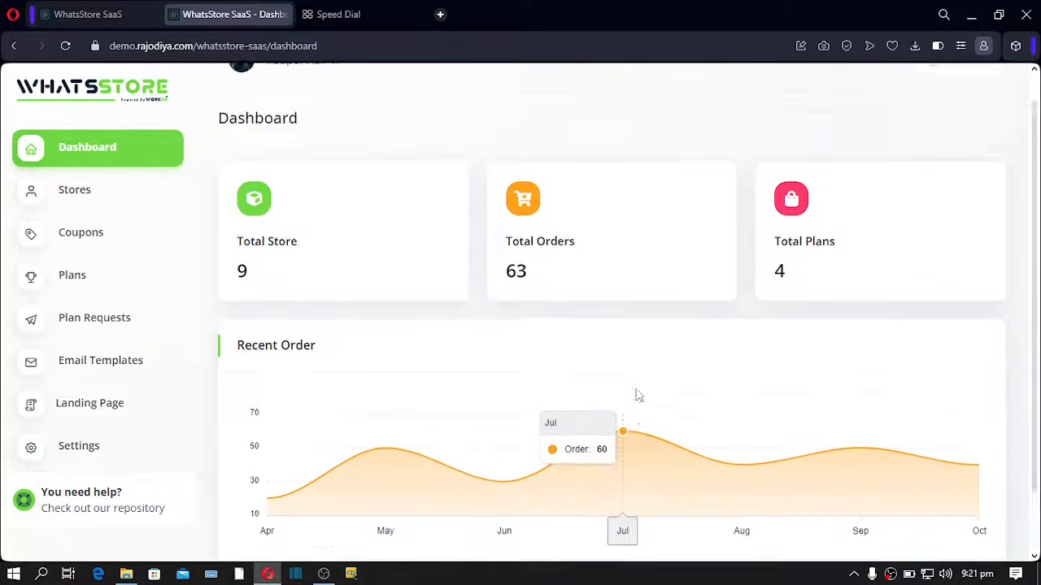
scroll(638, 395, "down", 2)
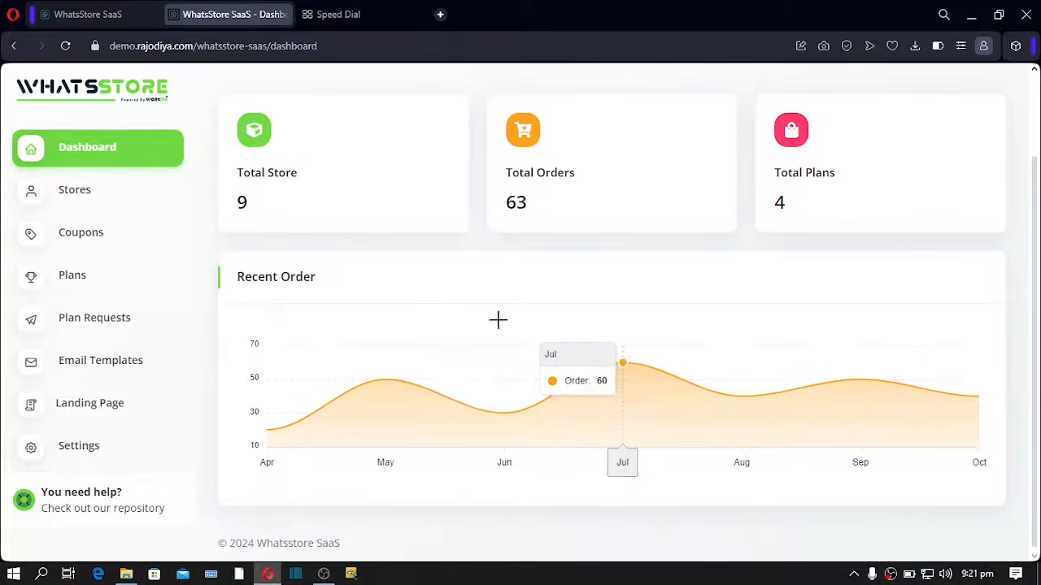
- Browse the Stores table, then open the Coupons list
left_click(70, 195)
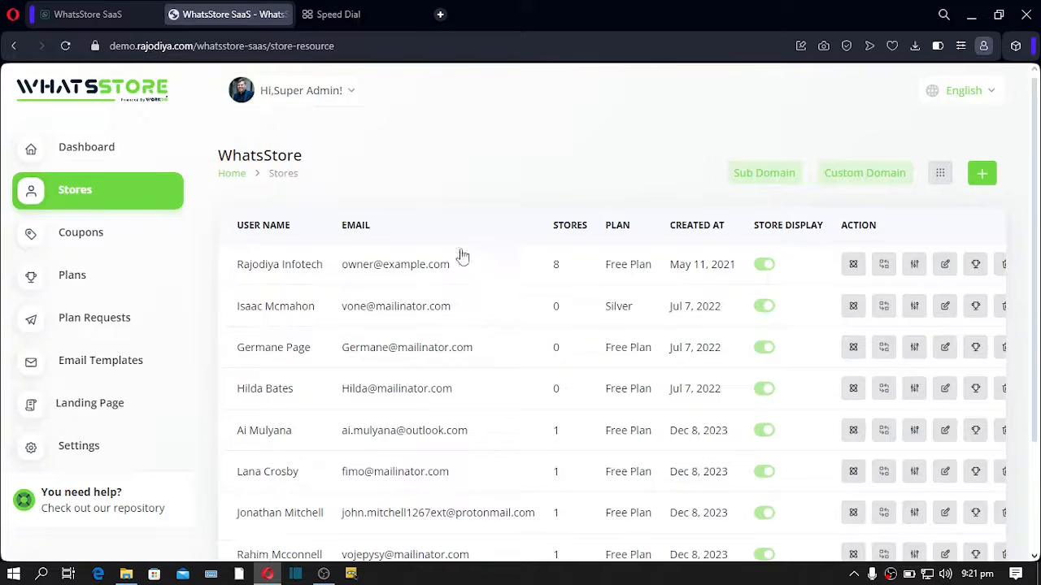
scroll(421, 335, "down", 5)
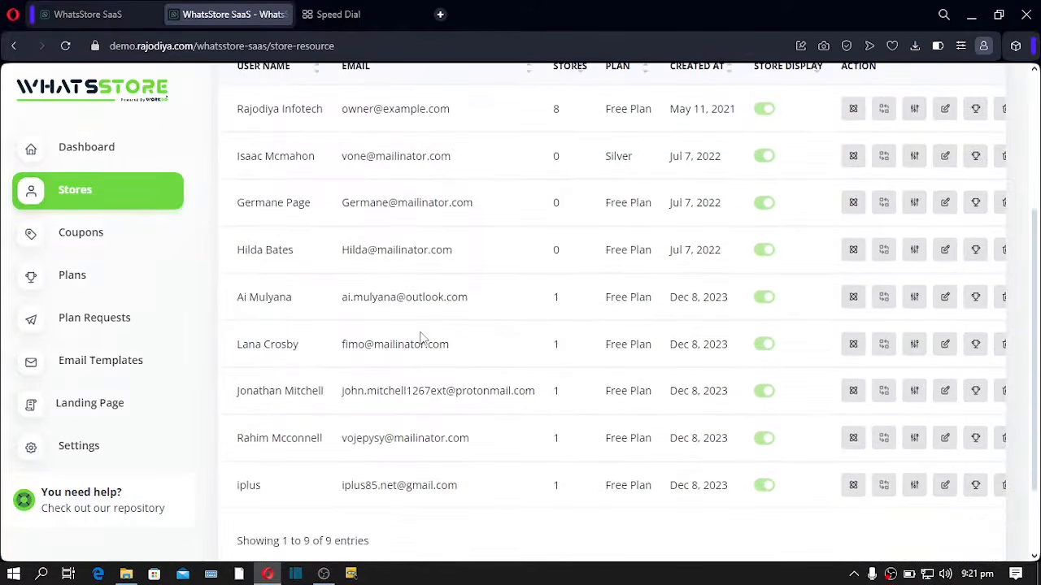
scroll(421, 337, "up", 2)
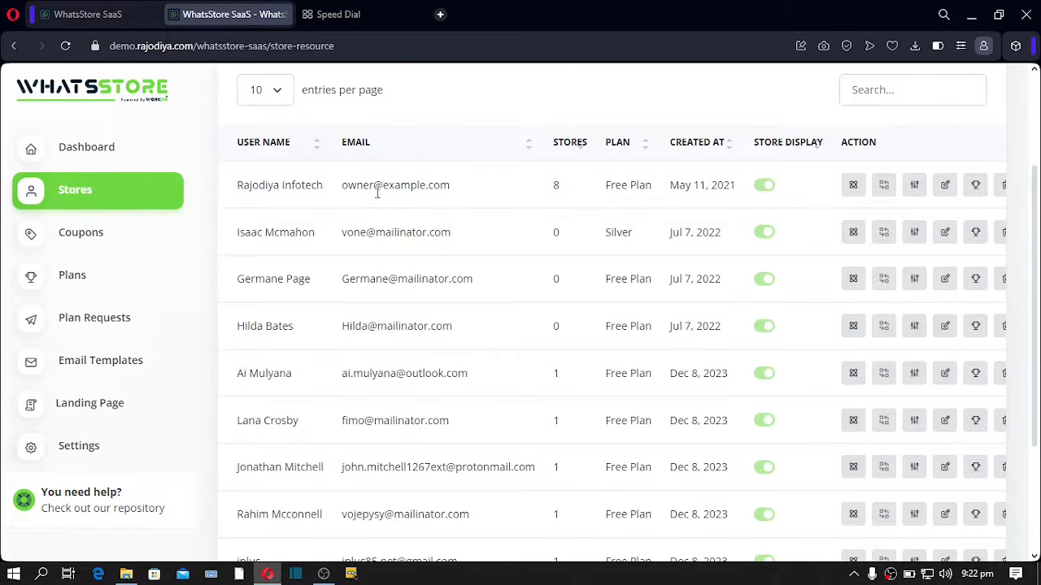
left_click(109, 244)
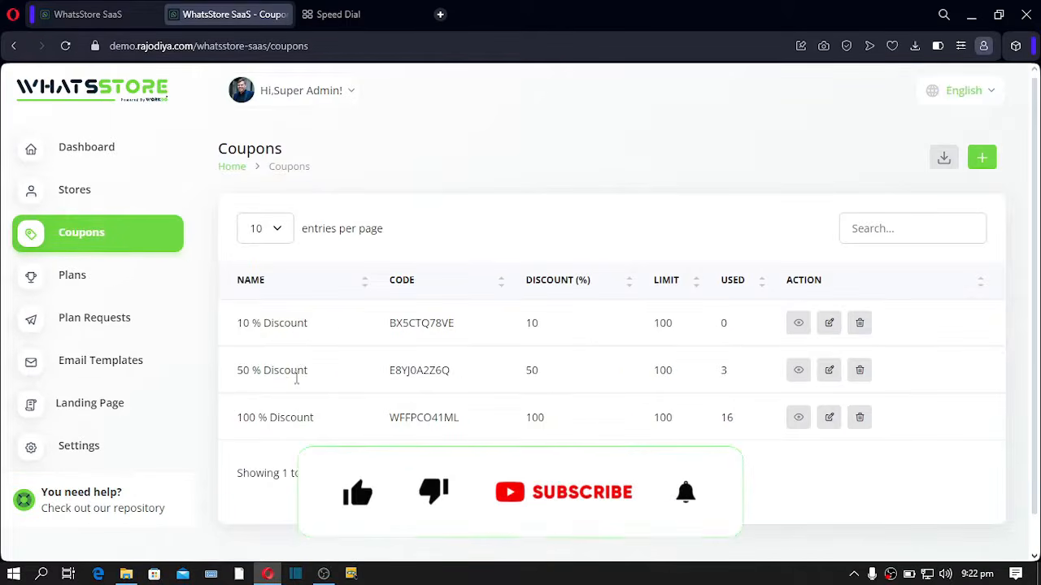
- On the public landing page, highlight the special offer banner and Free Plan text, then return to Coupons
left_click(100, 19)
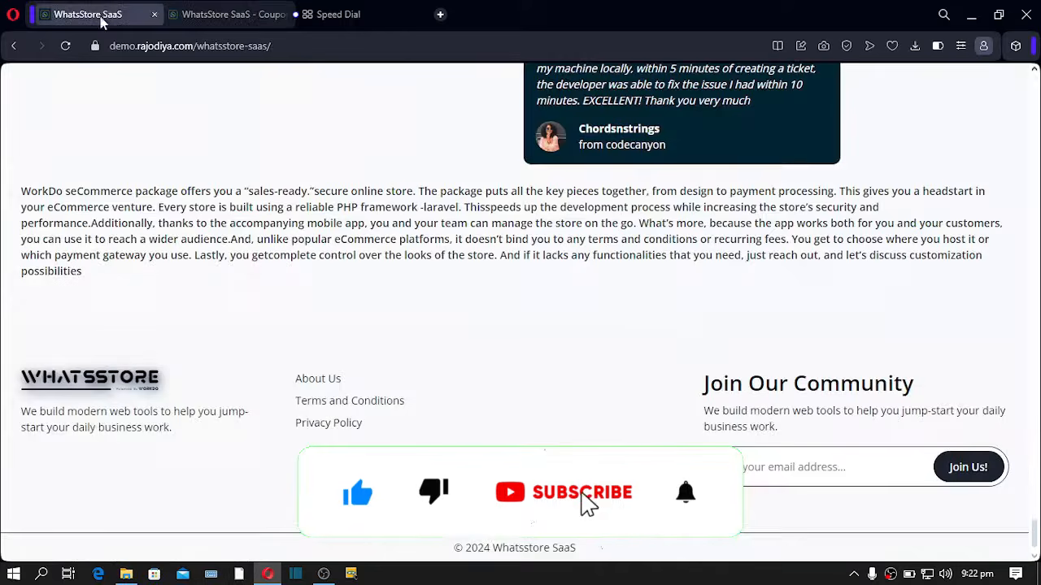
left_click_drag(1035, 533, 1000, 49)
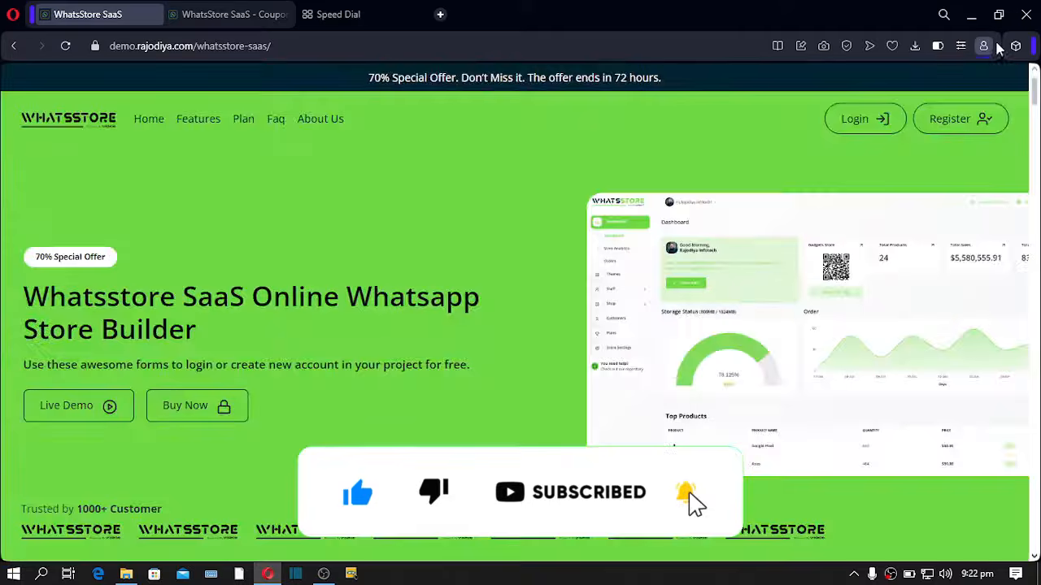
left_click_drag(371, 77, 583, 76)
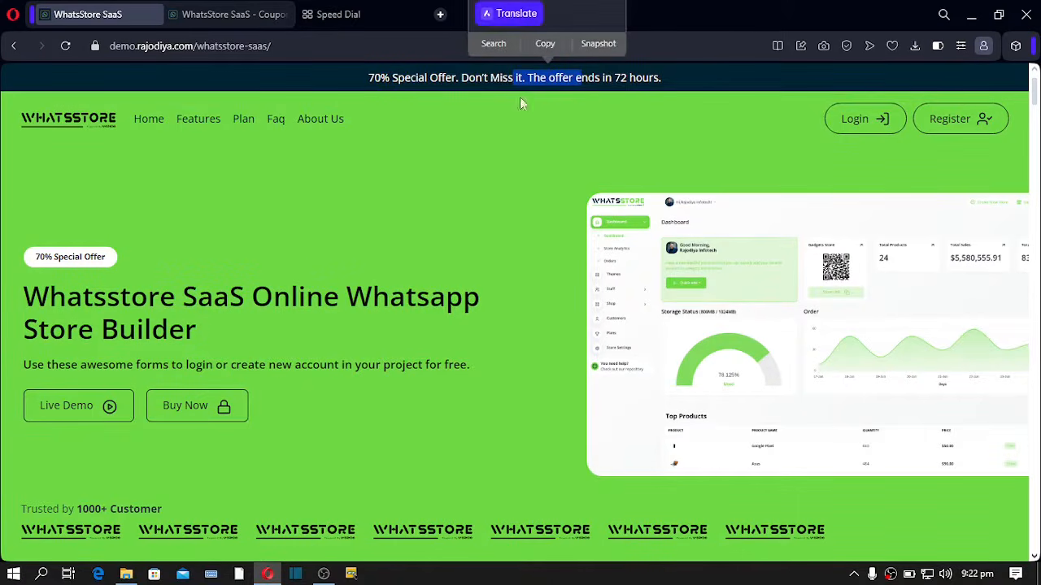
scroll(516, 197, "down", 15)
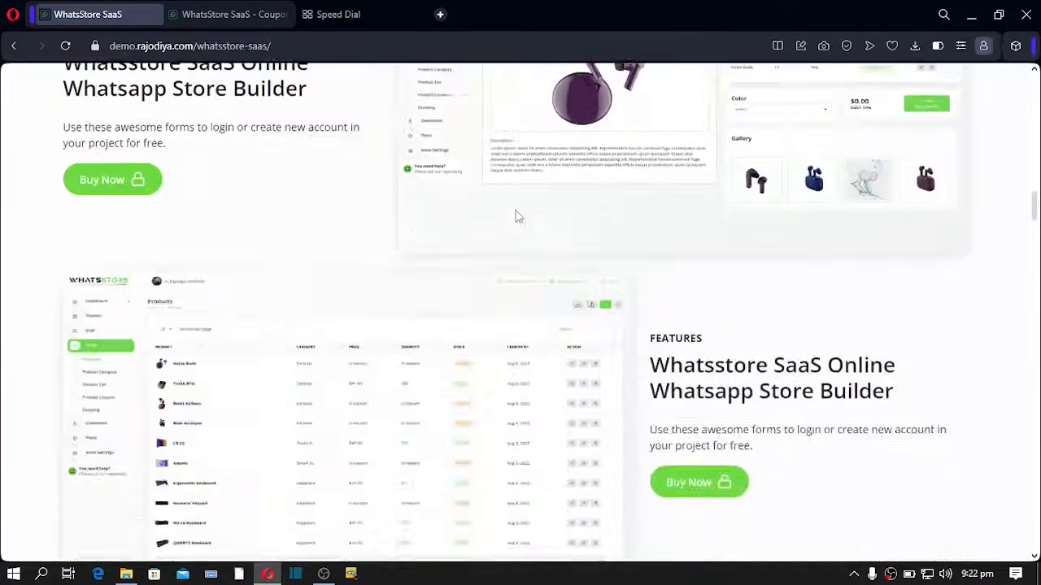
scroll(516, 216, "down", 20)
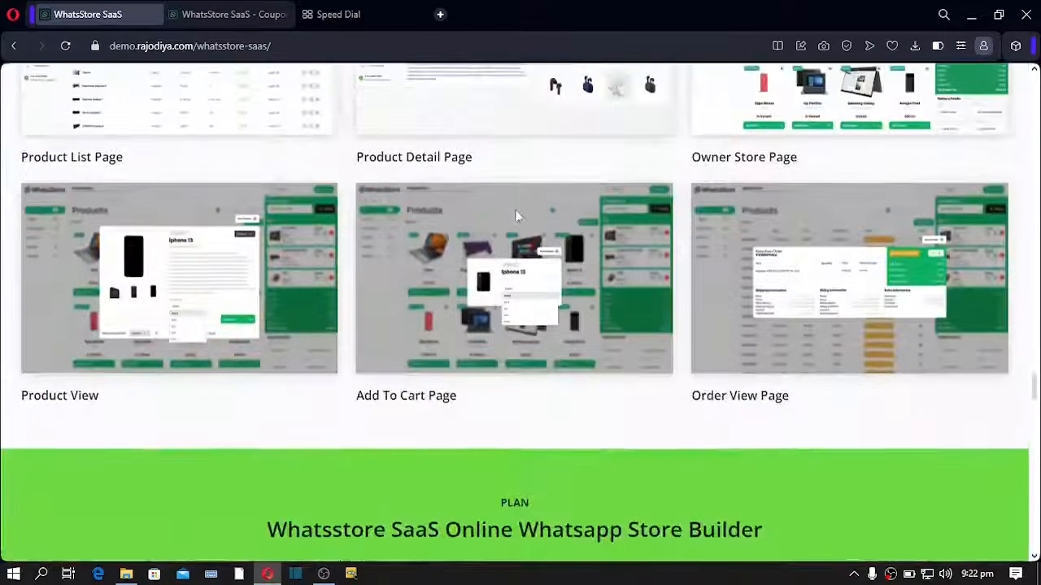
scroll(515, 215, "down", 2)
scroll(515, 215, "up", 3)
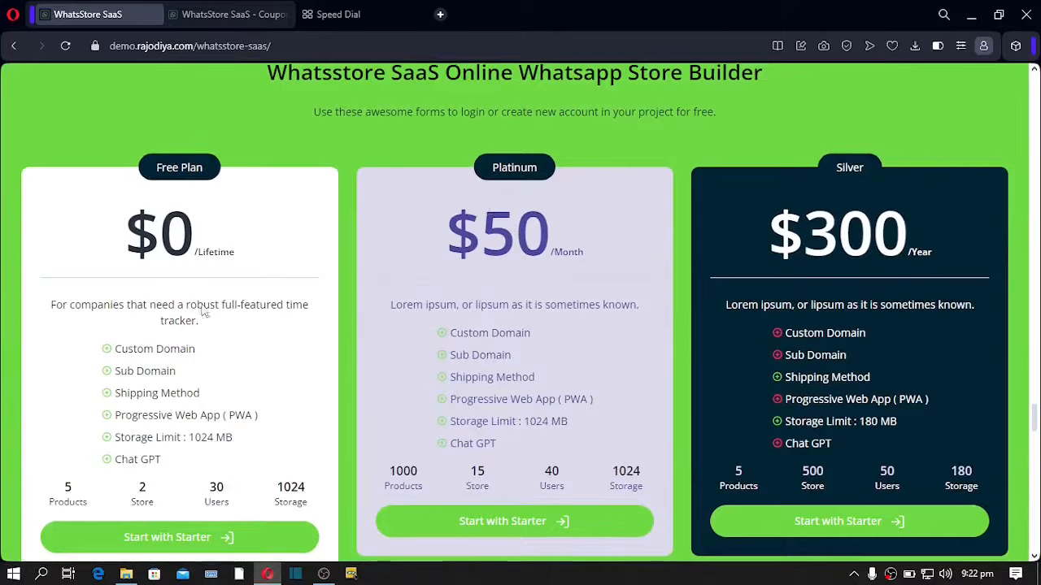
left_click_drag(50, 304, 200, 342)
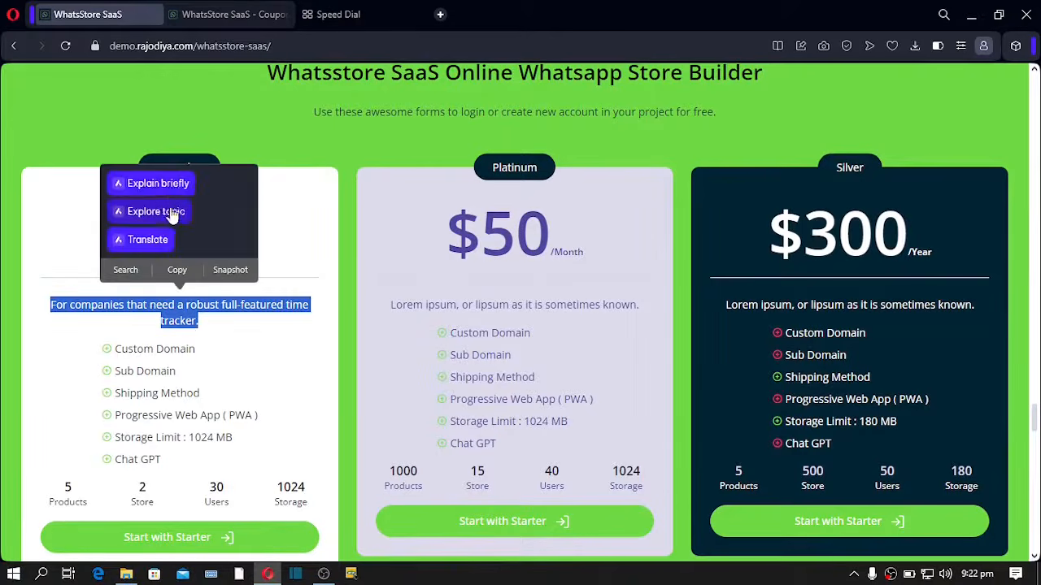
left_click(166, 154)
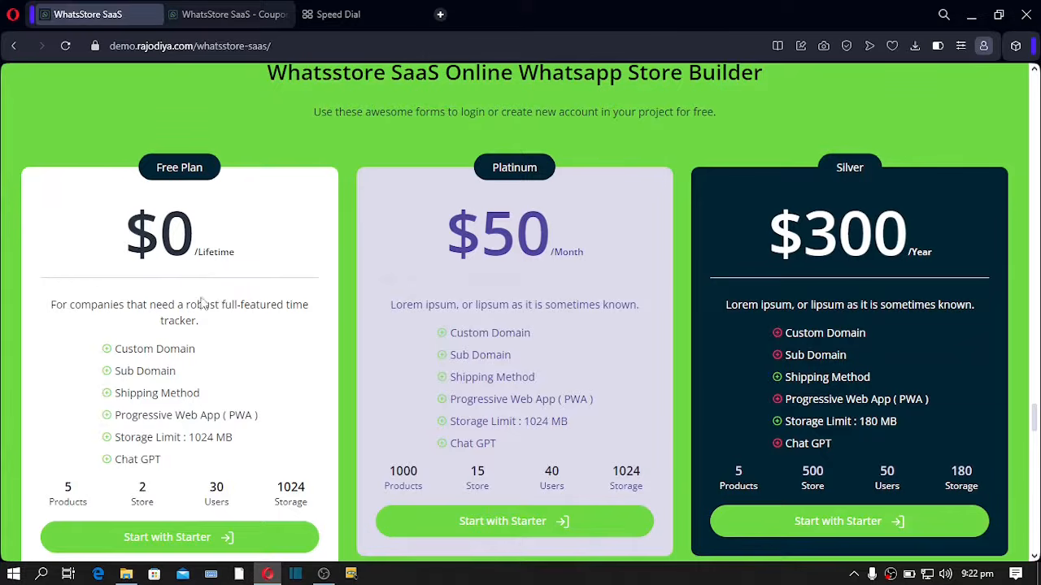
left_click(231, 15)
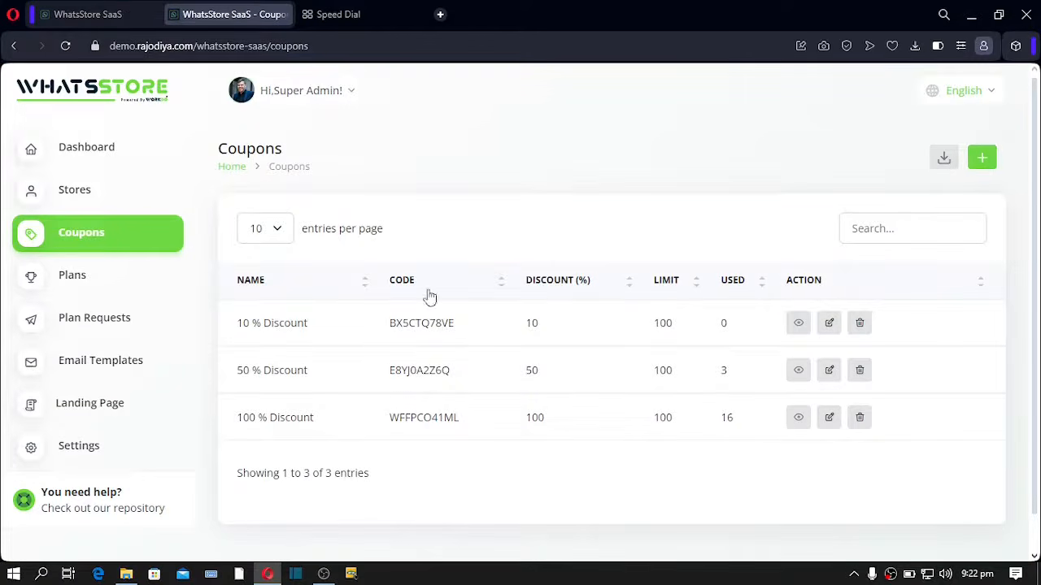
- Review the Free Plan, Platinum, Gold and Silver plan cards, then edit the Platinum plan
left_click(71, 278)
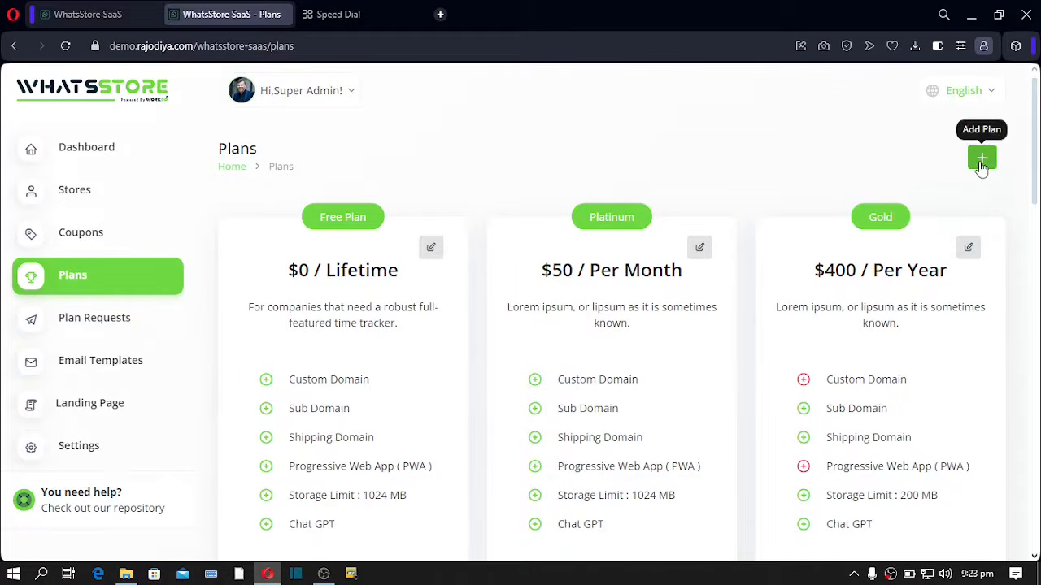
scroll(653, 301, "down", 3)
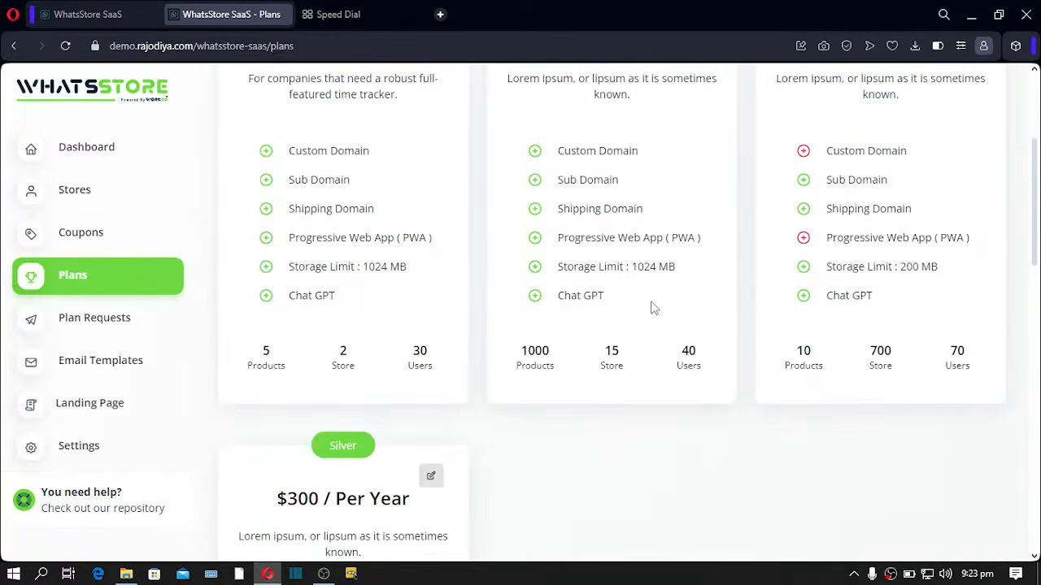
scroll(653, 307, "up", 3)
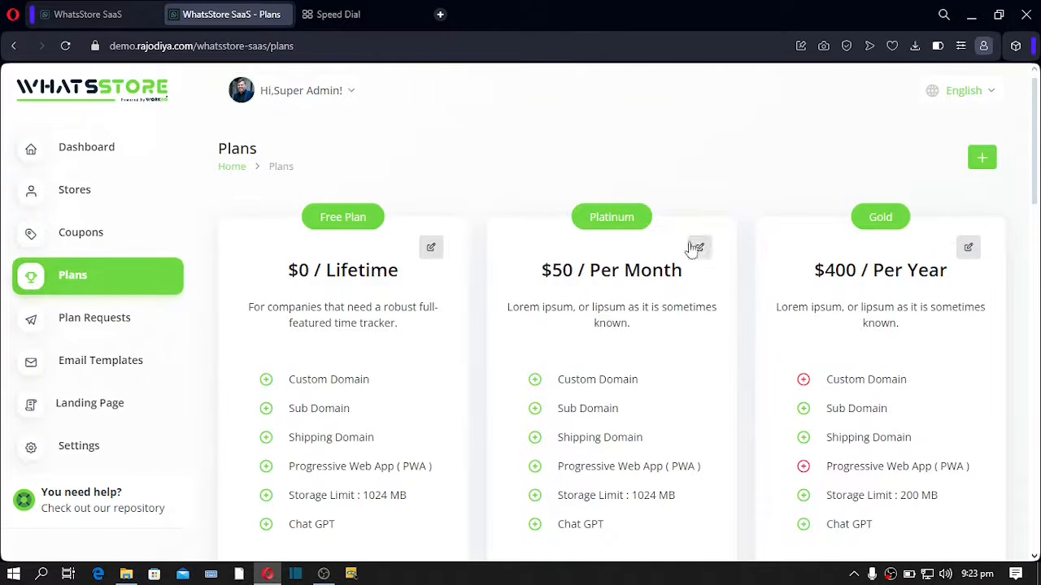
left_click(699, 246)
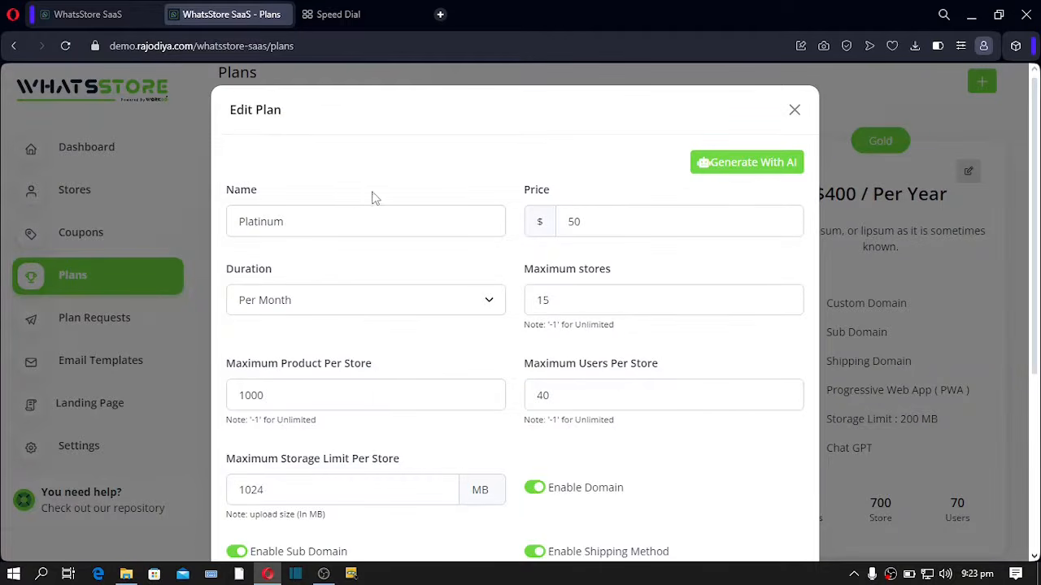
scroll(346, 196, "down", 1)
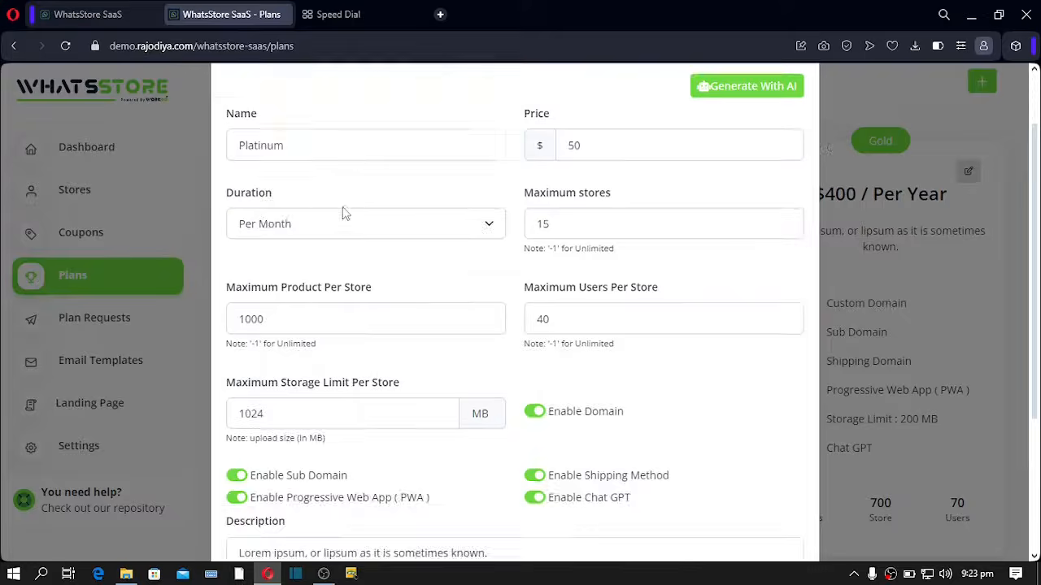
left_click_drag(560, 227, 542, 228)
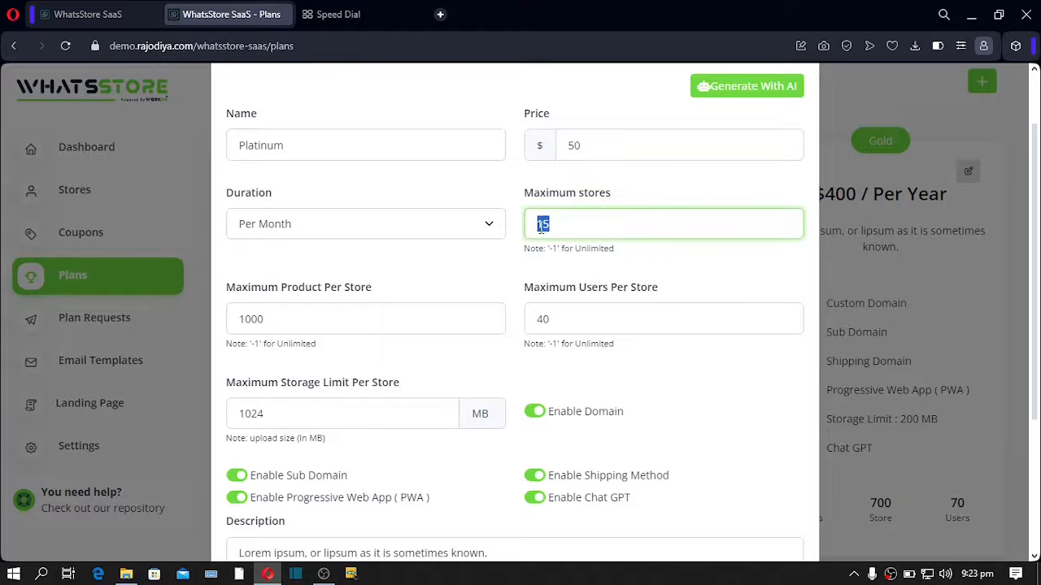
scroll(533, 203, "up", 1)
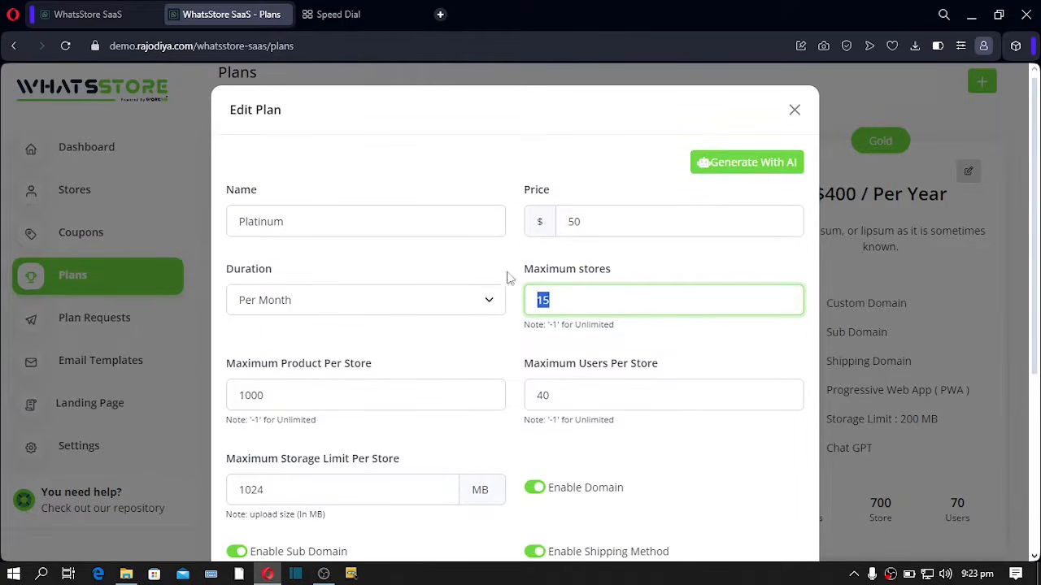
scroll(478, 299, "down", 1)
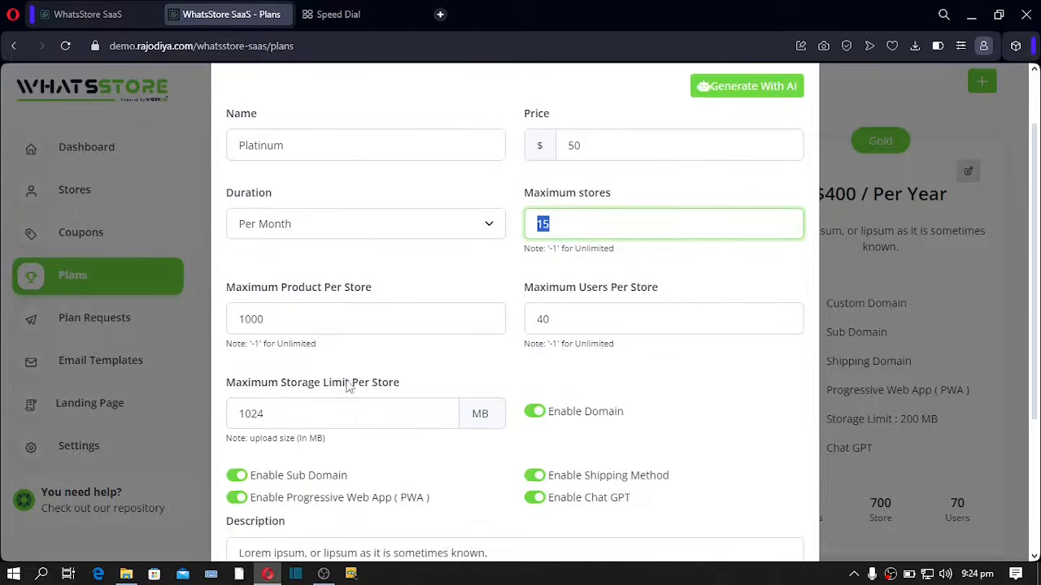
scroll(346, 410, "down", 1)
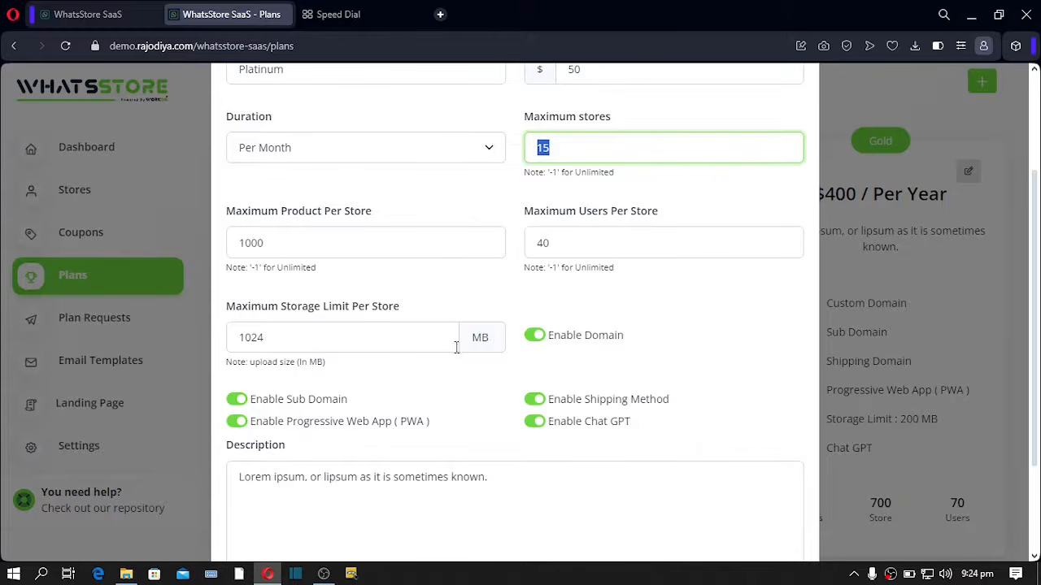
key("Escape")
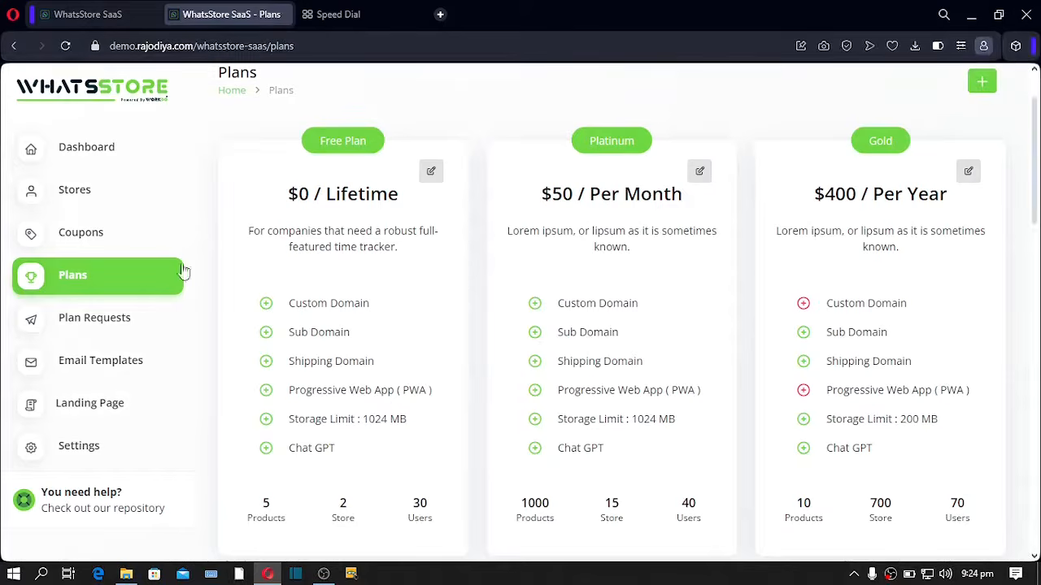
- View the Plan Requests list, then open the Landing Page settings with the 70% Special Offer top bar
left_click(81, 331)
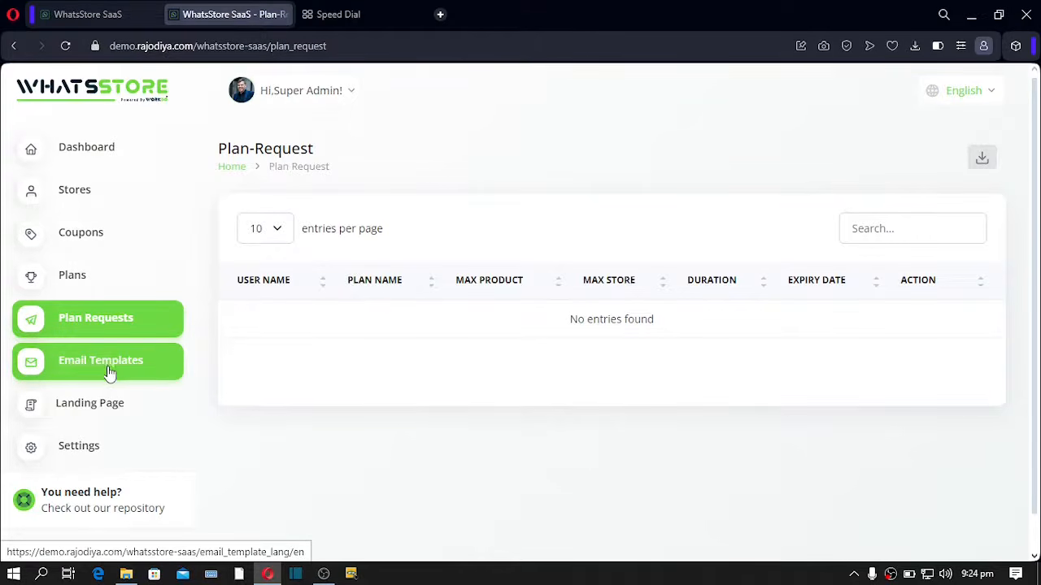
left_click(65, 417)
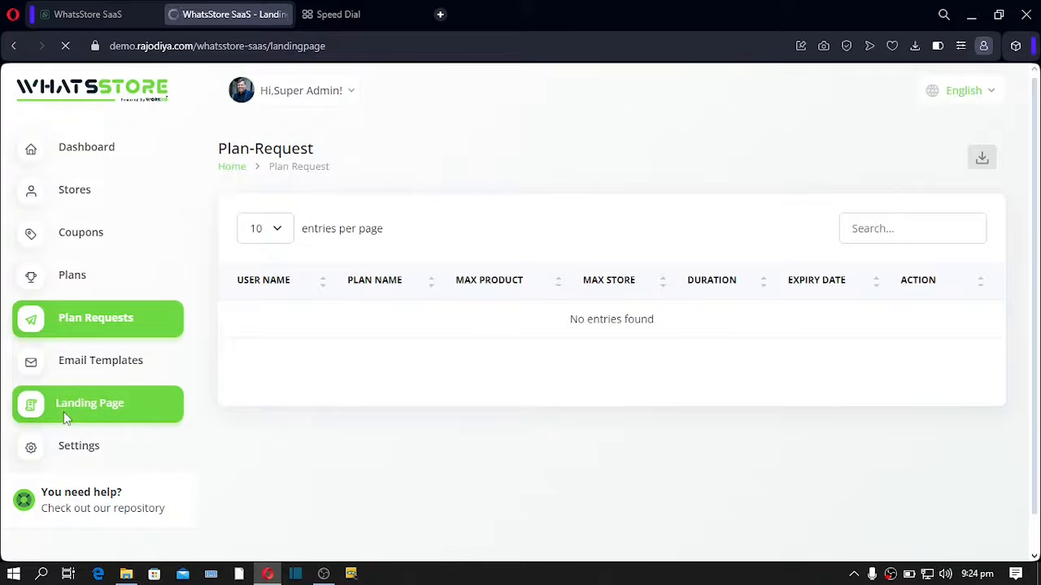
- Scroll to the top of the public WhatsStore website
left_click(101, 10)
scroll(279, 231, "up", 15)
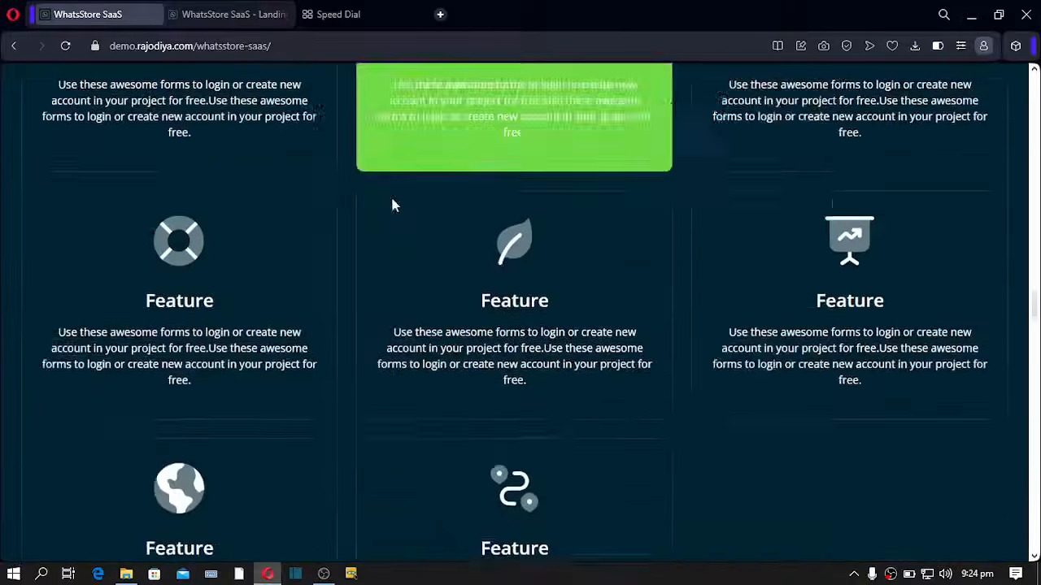
scroll(392, 205, "up", 10)
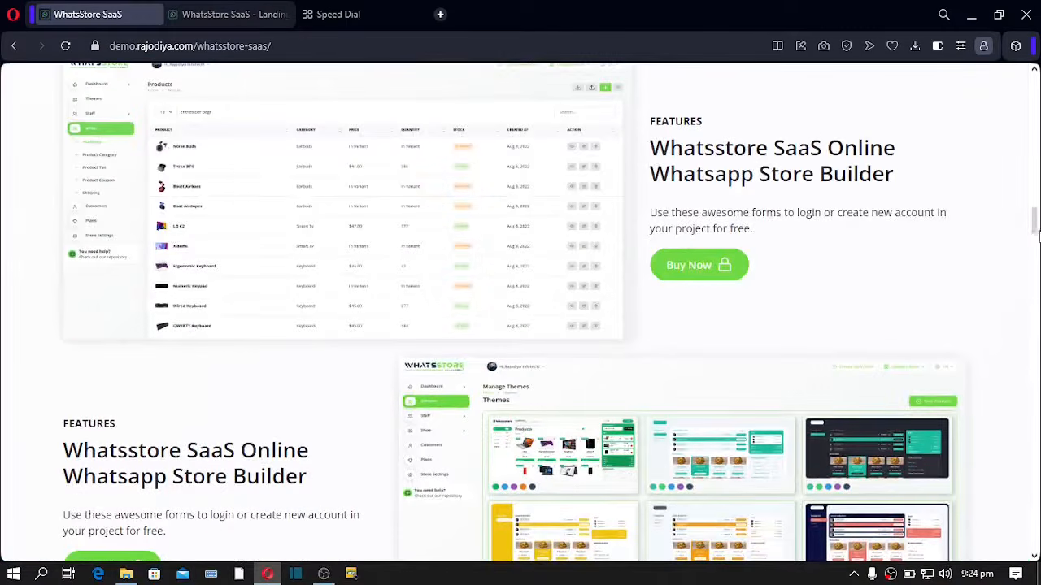
scroll(520, 312, "up", 10)
- Compare the landing page's Top Bar offer message with the public site's offer banner, then open Settings
left_click(227, 17)
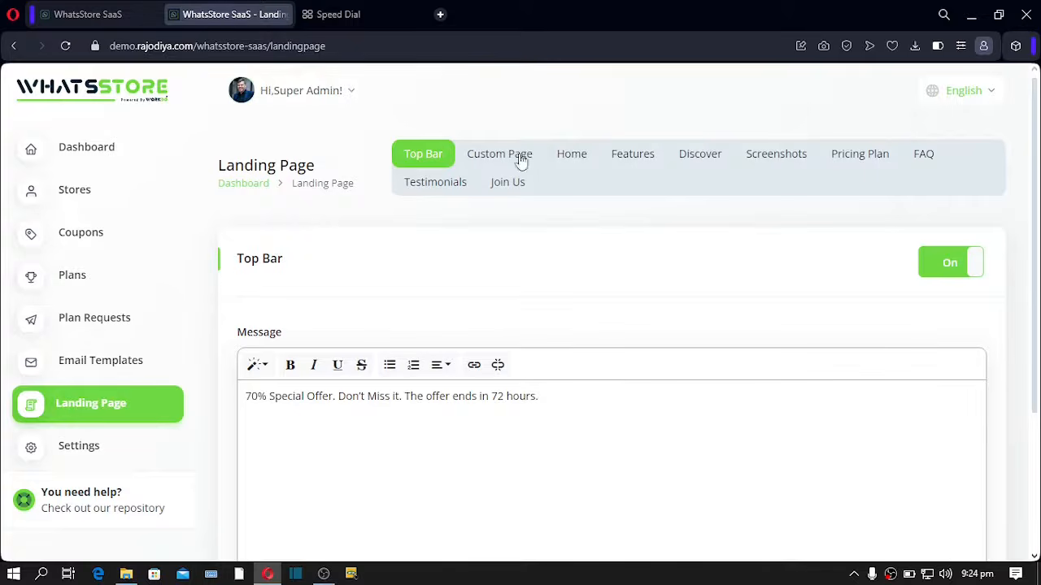
left_click_drag(529, 406, 148, 318)
left_click(95, 20)
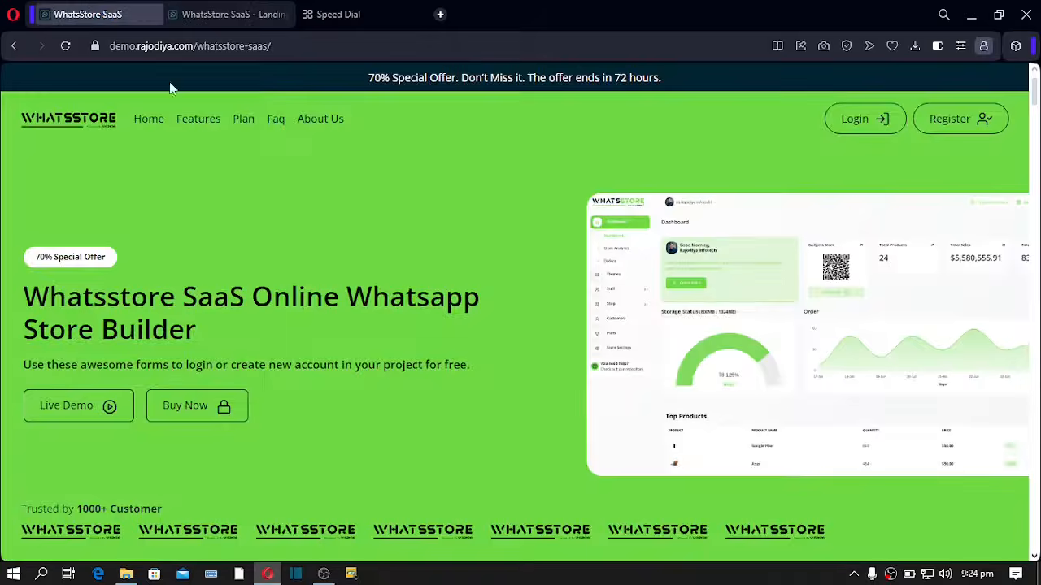
left_click_drag(373, 74, 570, 141)
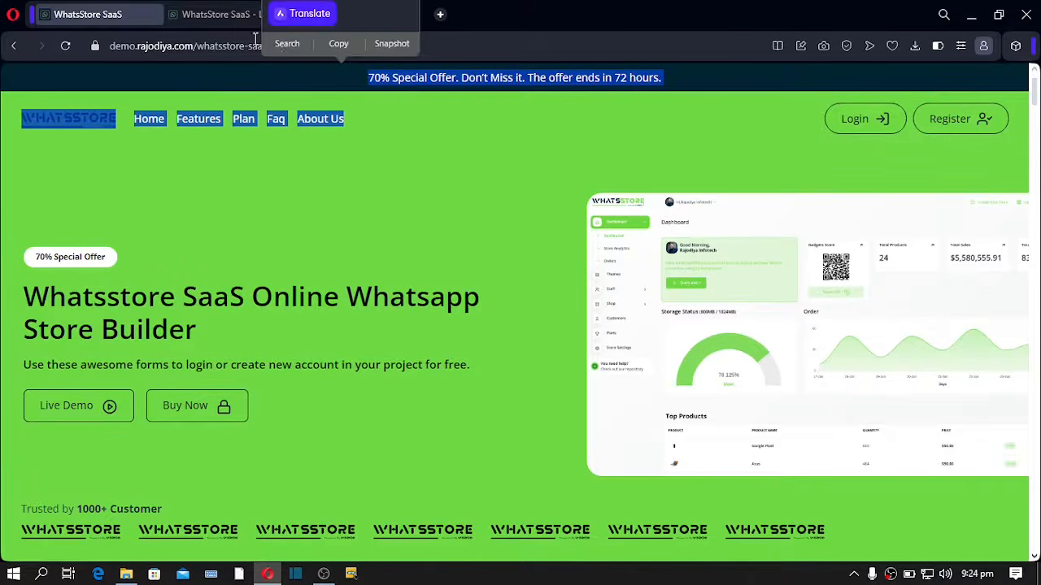
left_click(217, 17)
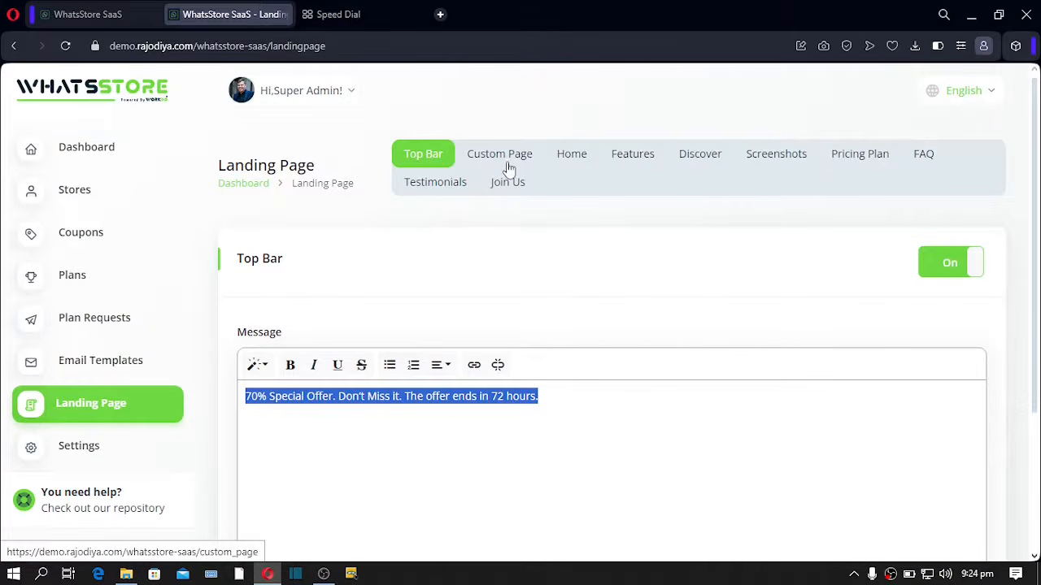
left_click(70, 454)
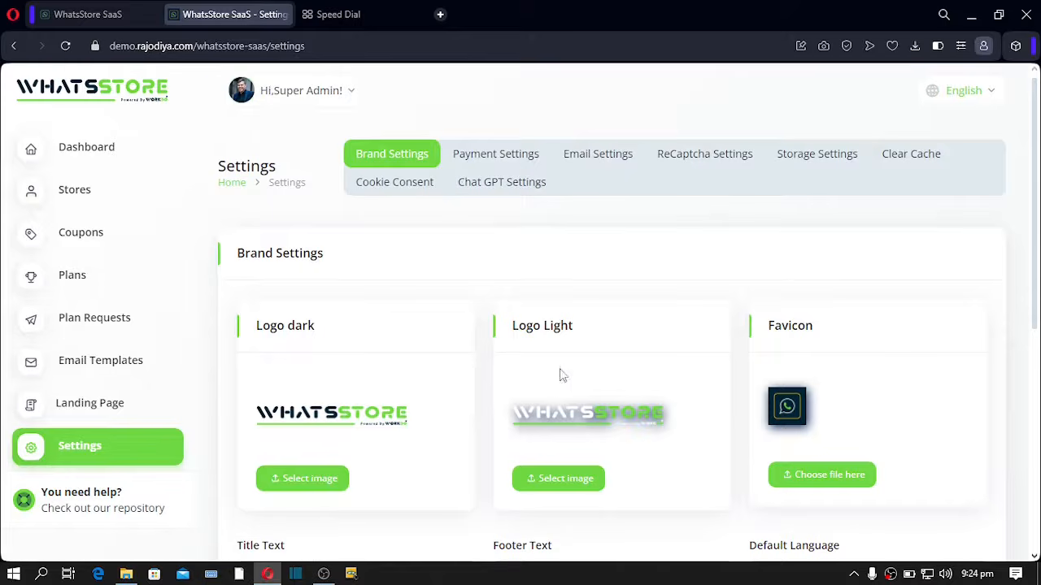
- Look over the Payment and Email settings, then return to the public WhatsStore home page
left_click(475, 170)
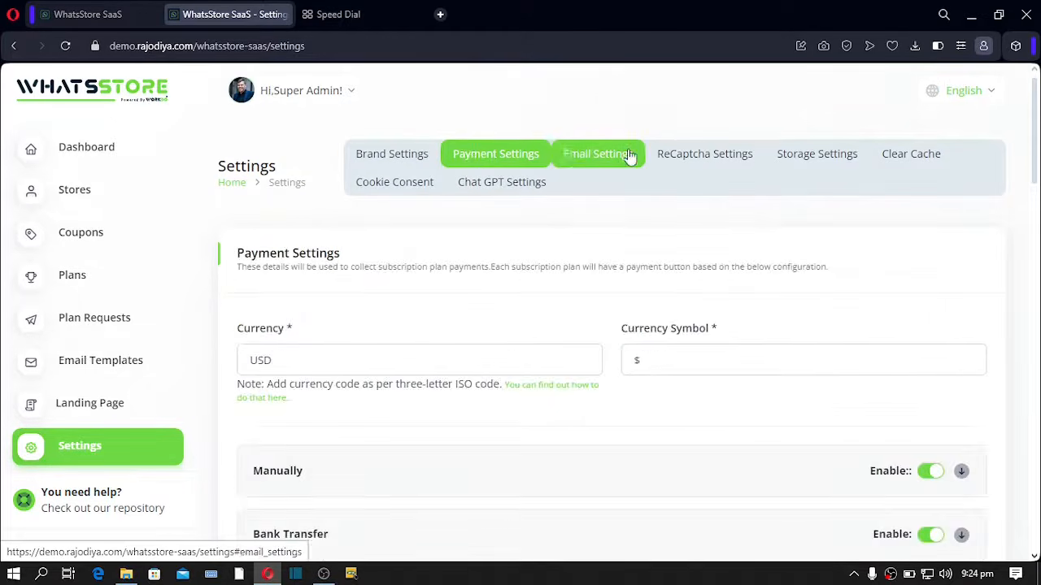
left_click(596, 155)
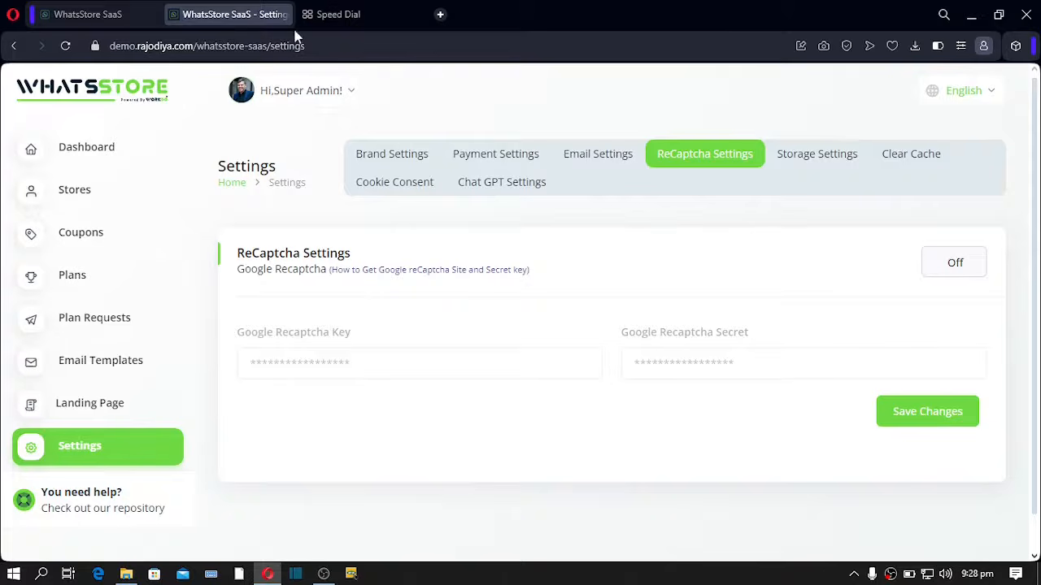
left_click(235, 183)
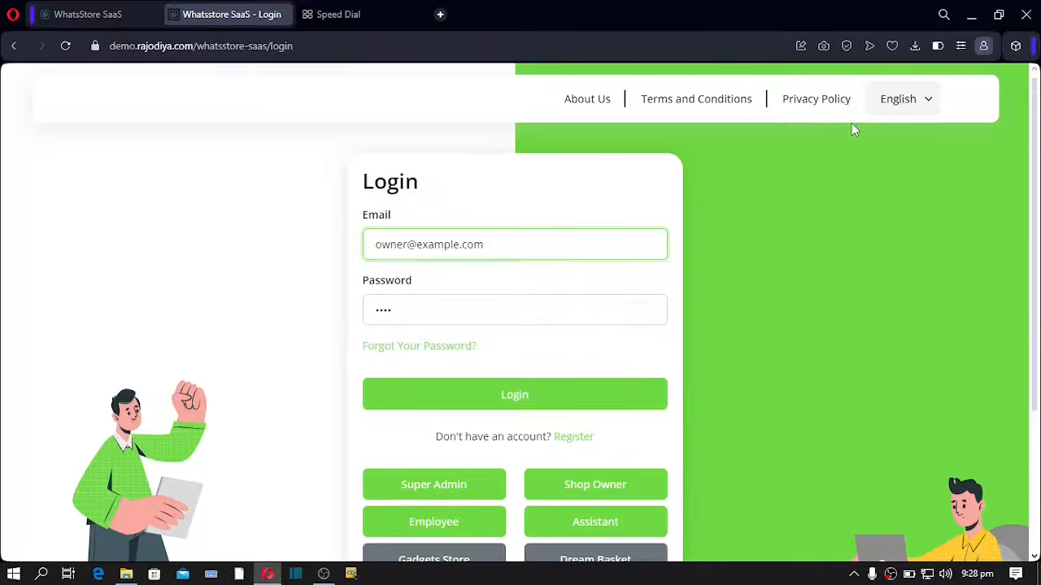
- Sign in with the Shop Owner demo account
scroll(584, 287, "down", 1)
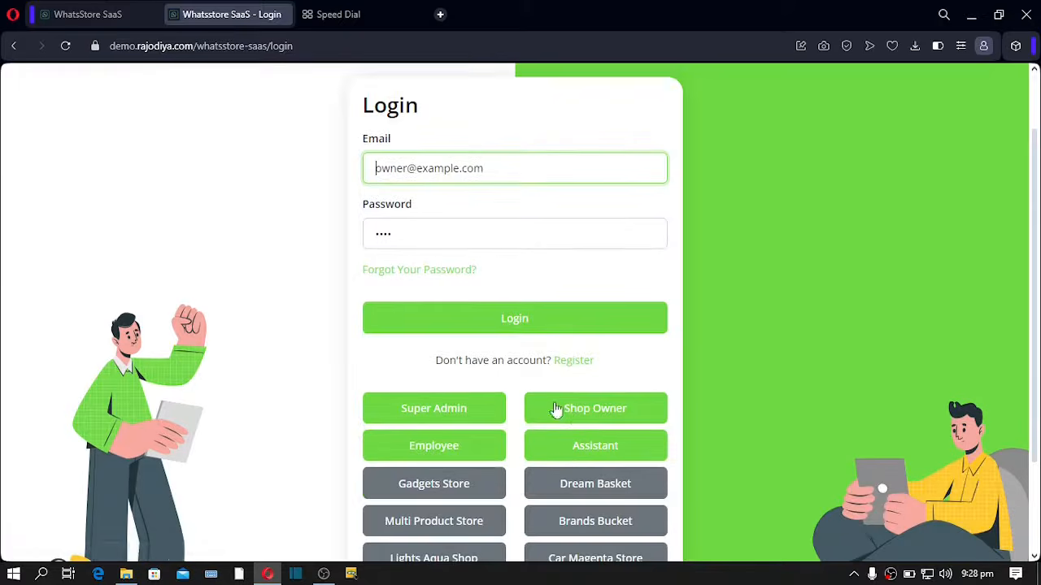
left_click(606, 418)
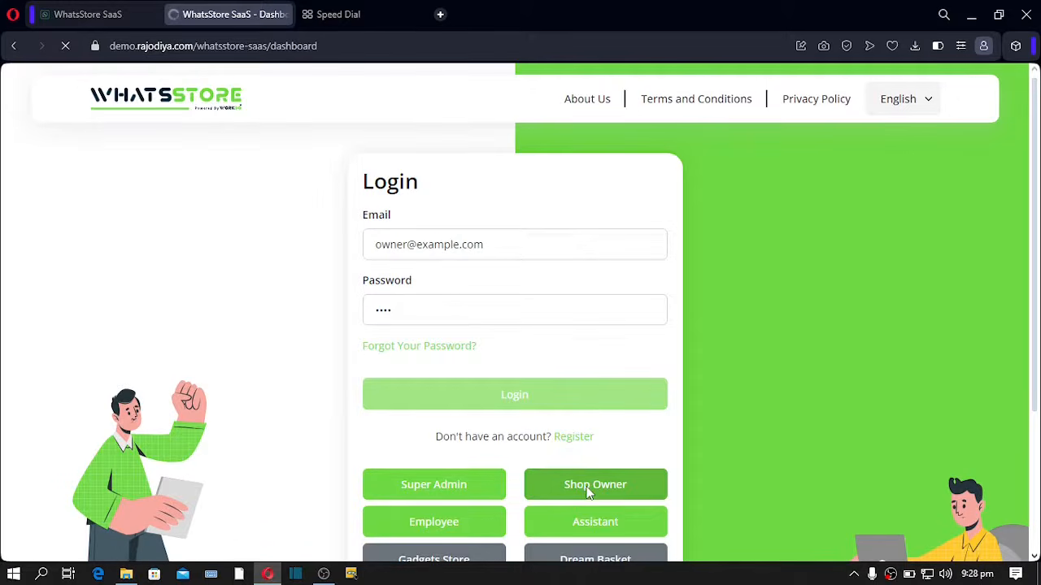
- Browse the Quick add options and expand the Staff and Dashboard sidebar sections
scroll(513, 325, "down", 4)
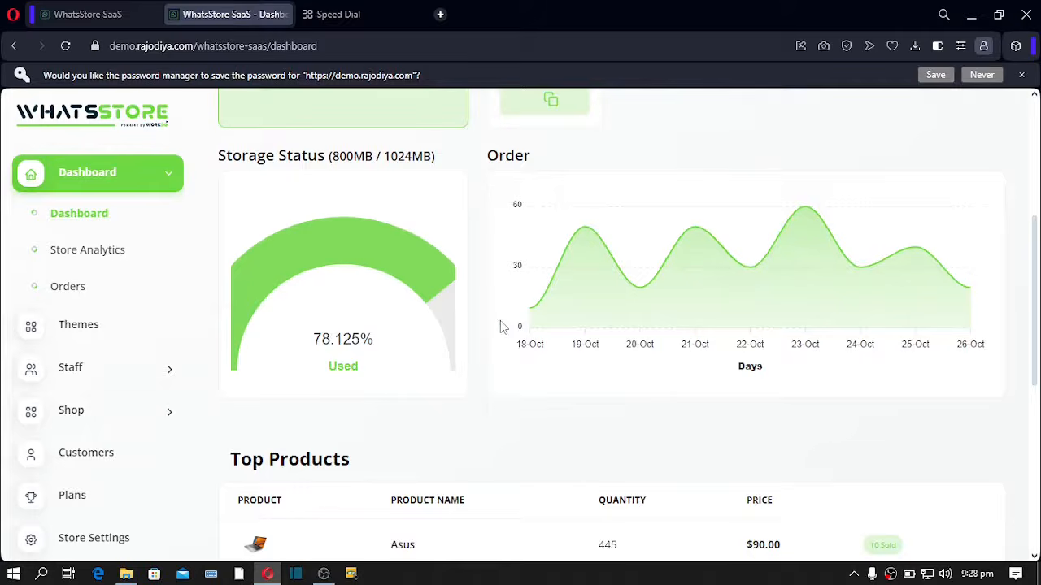
scroll(411, 344, "up", 4)
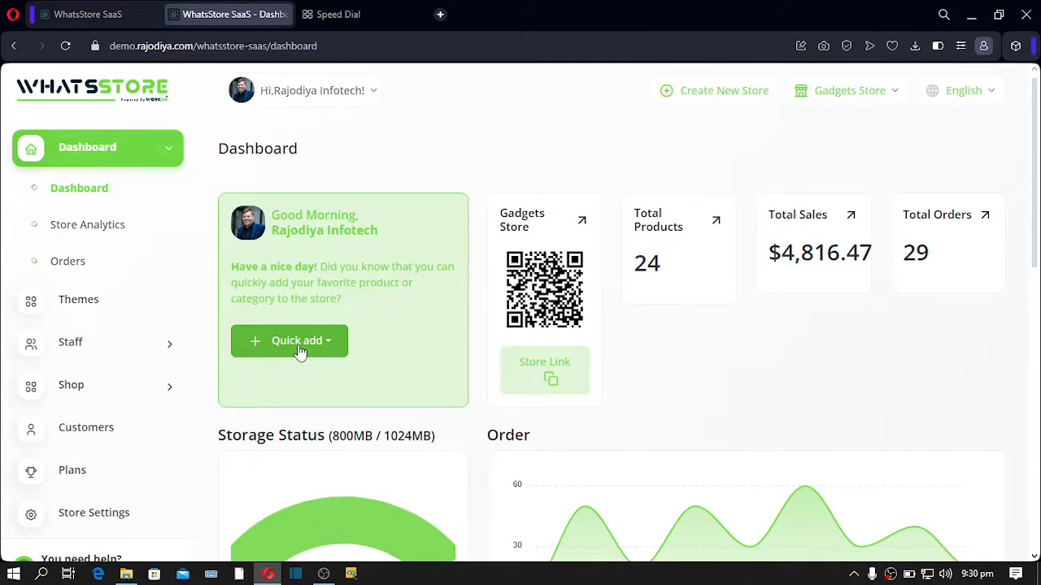
left_click(330, 344)
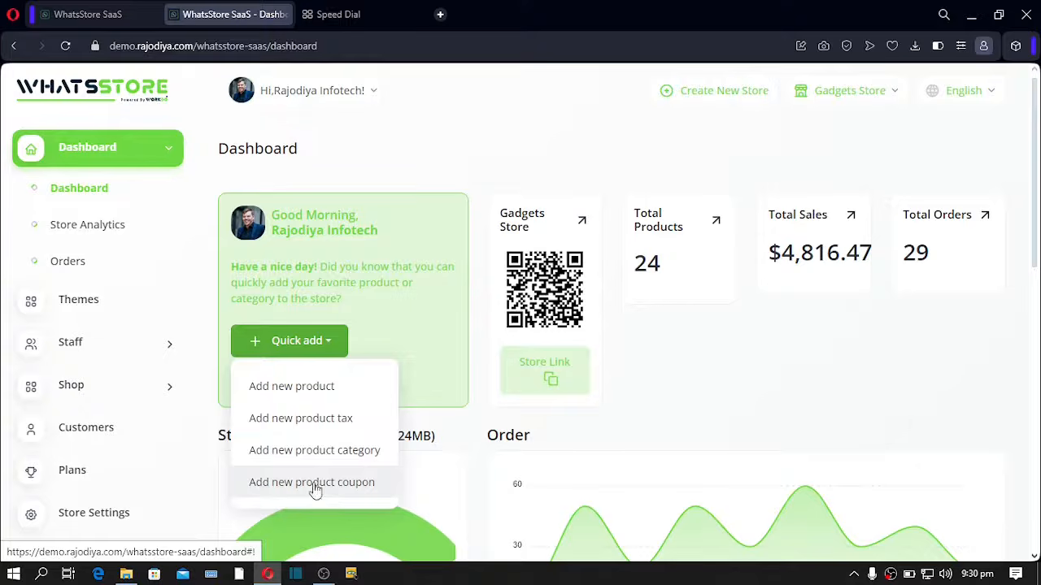
left_click(162, 349)
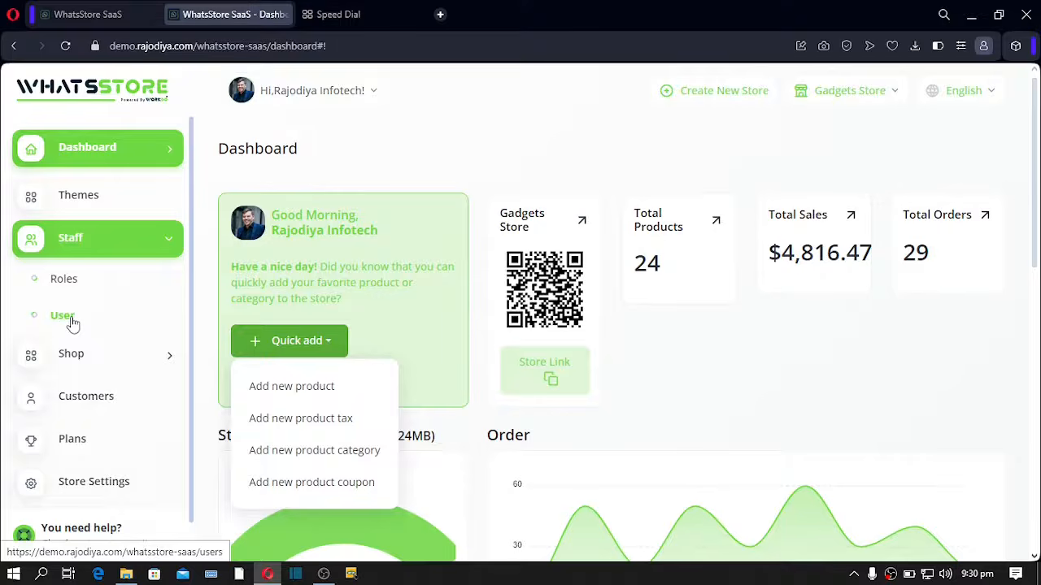
left_click(79, 154)
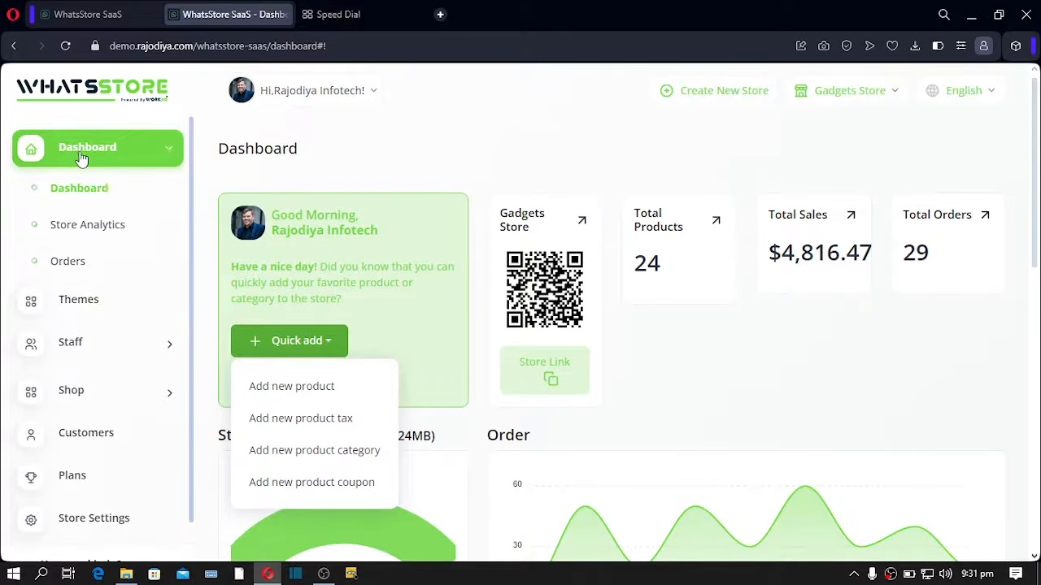
left_click(501, 169)
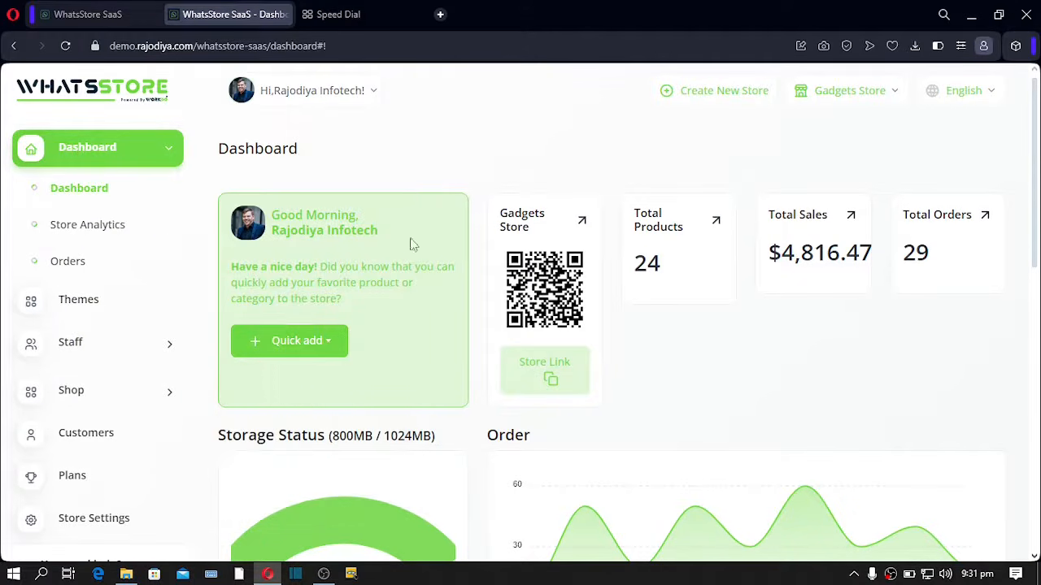
- Review the dashboard's Recent Orders, noting the Whatsapp payment types, then open Store Analytics
scroll(396, 200, "down", 6)
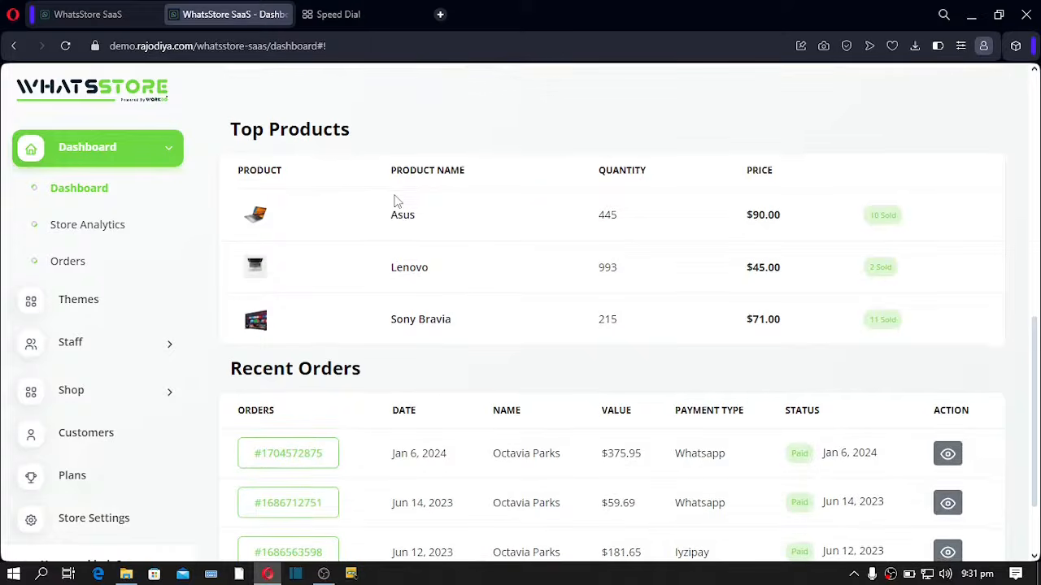
scroll(399, 220, "up", 3)
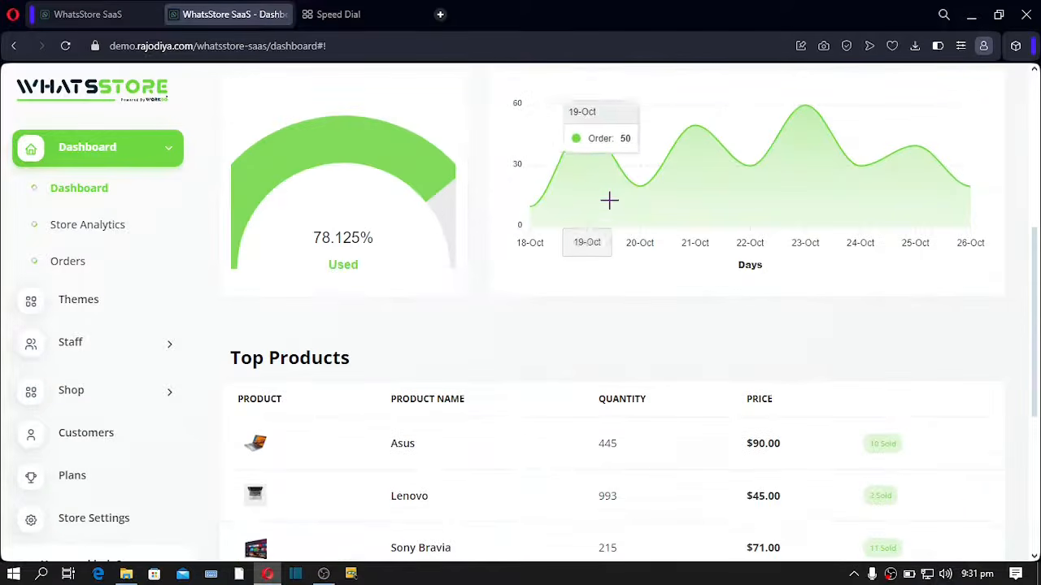
scroll(234, 121, "down", 3)
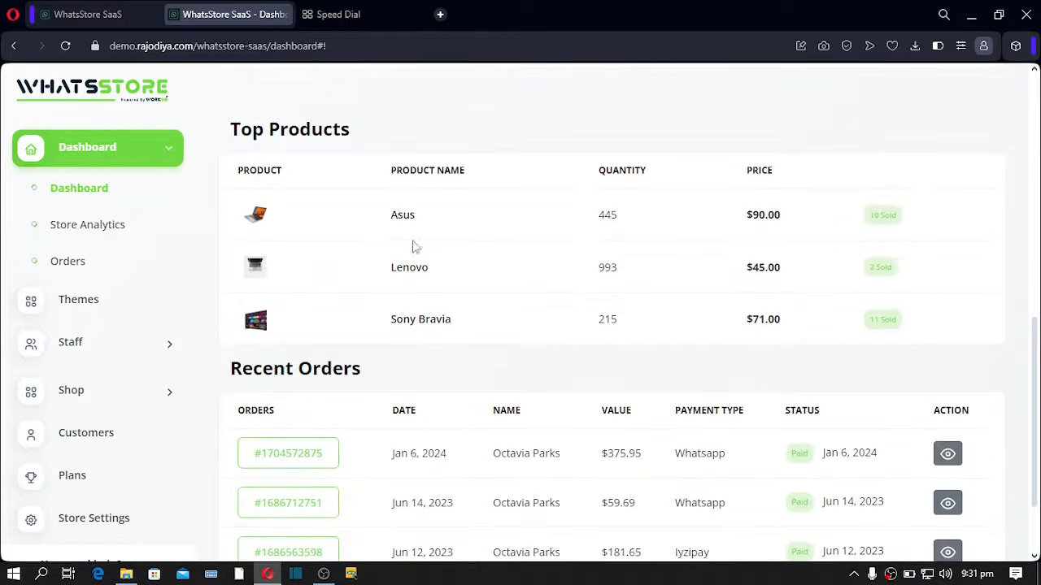
scroll(414, 244, "down", 2)
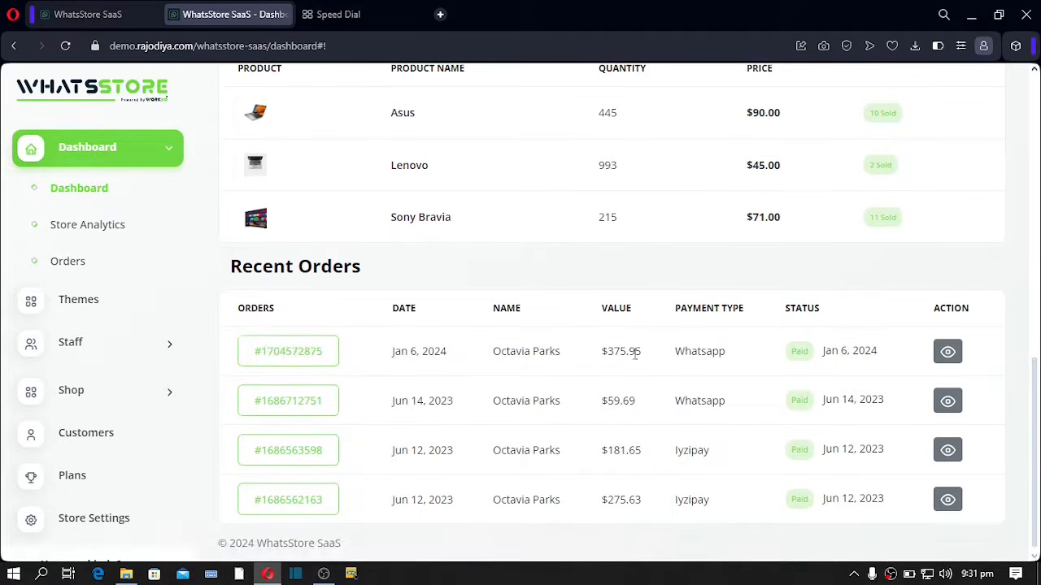
double_click(687, 355)
double_click(700, 400)
left_click(86, 232)
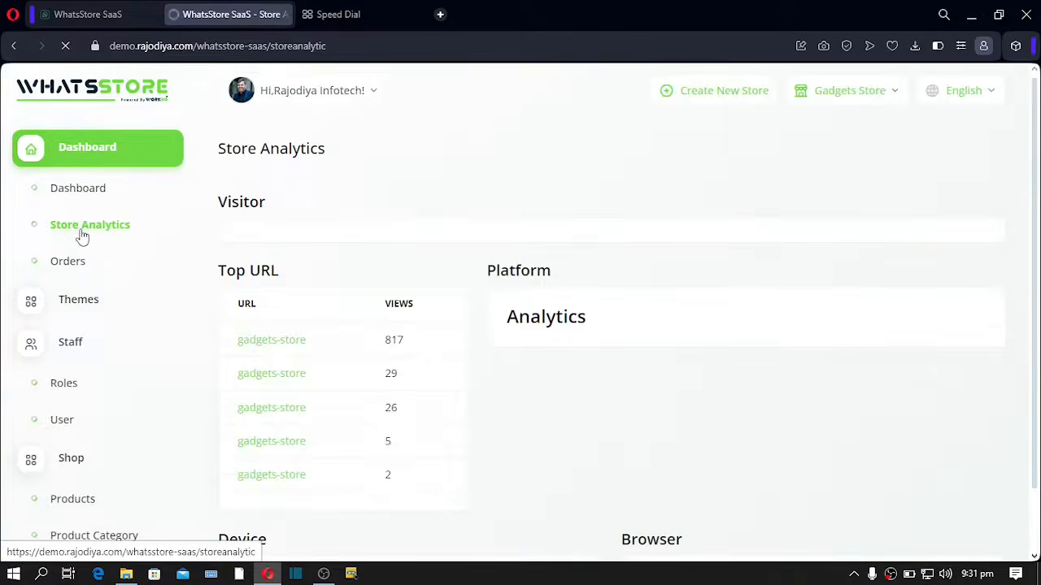
- Scroll the Store Analytics charts, then browse the Orders list of 29 orders
scroll(416, 235, "down", 5)
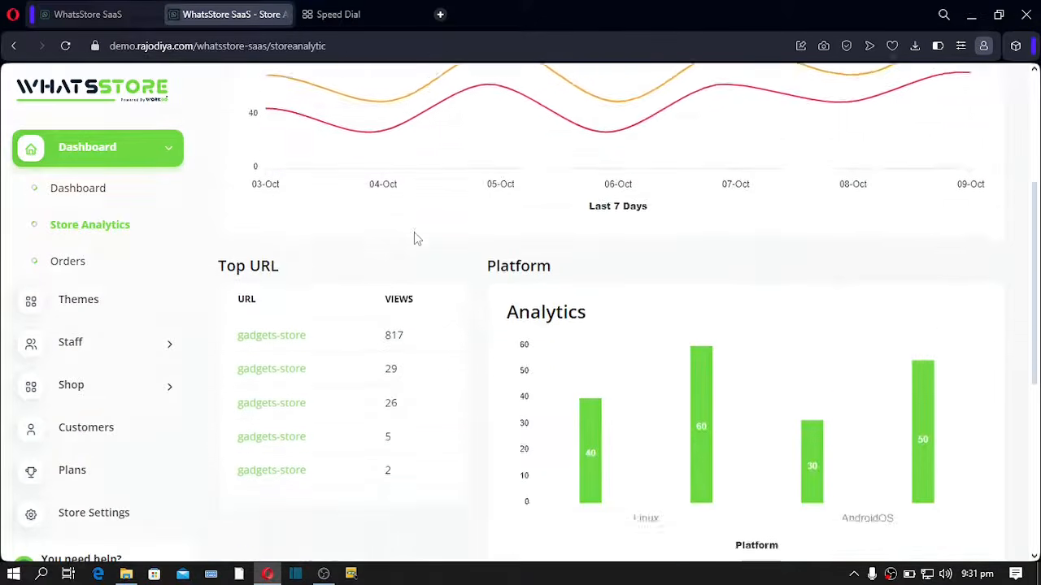
scroll(414, 238, "down", 3)
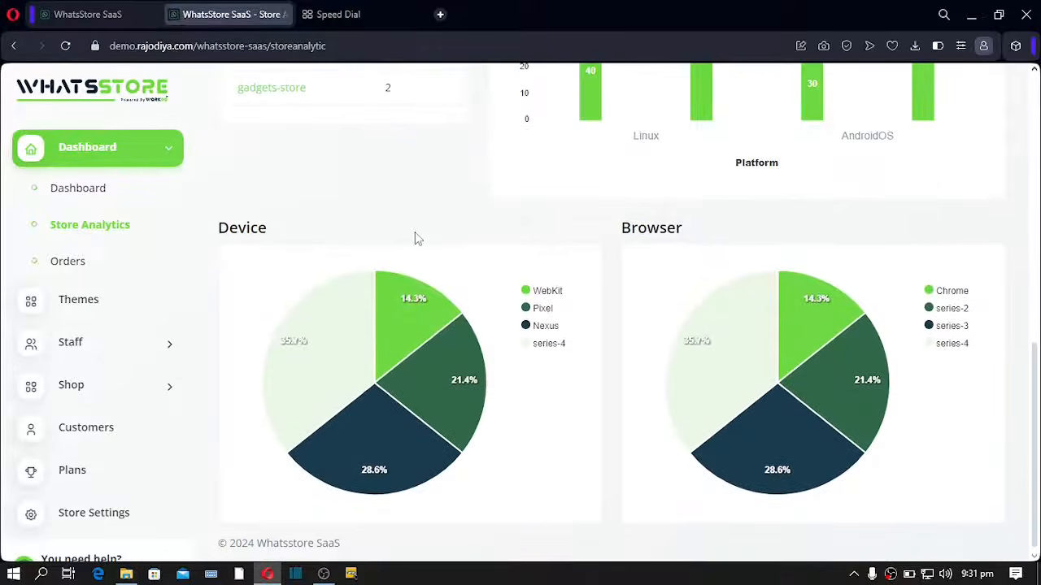
left_click(72, 272)
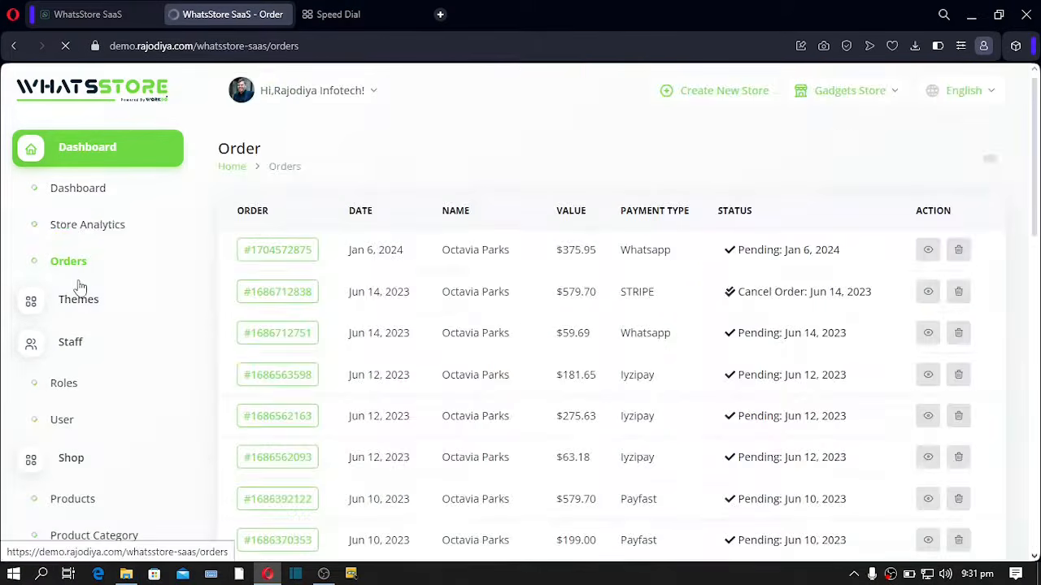
scroll(457, 262, "down", 4)
scroll(458, 263, "up", 6)
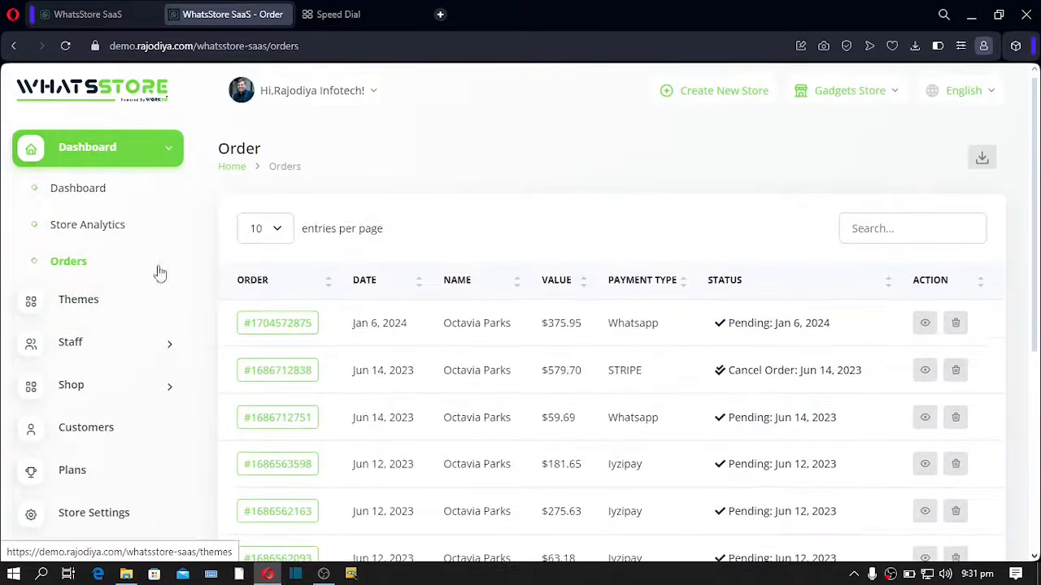
- Browse the Manage Themes grid, then expand the Staff and Shop sidebar sections
left_click(89, 303)
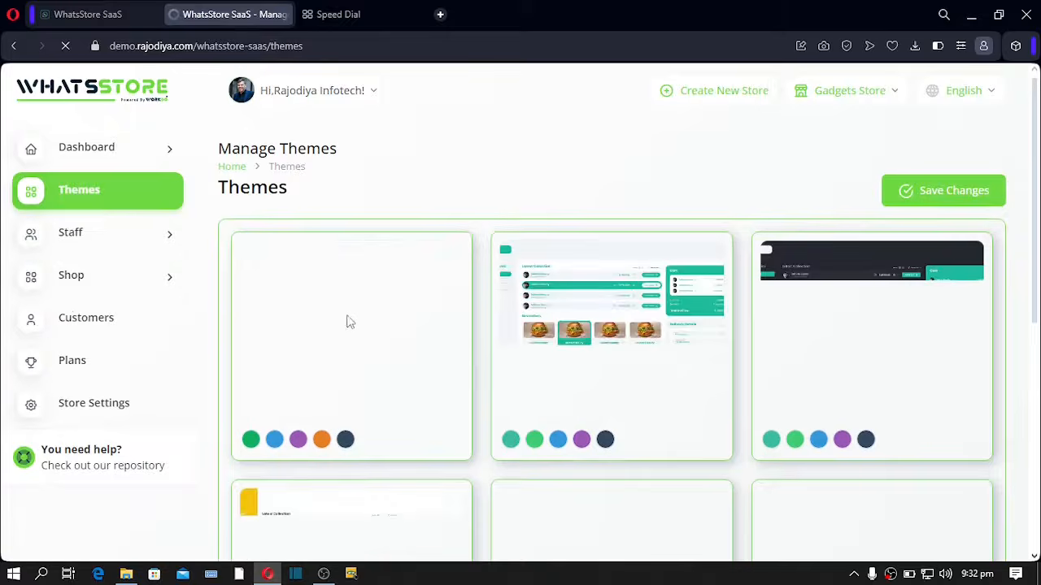
scroll(764, 316, "down", 3)
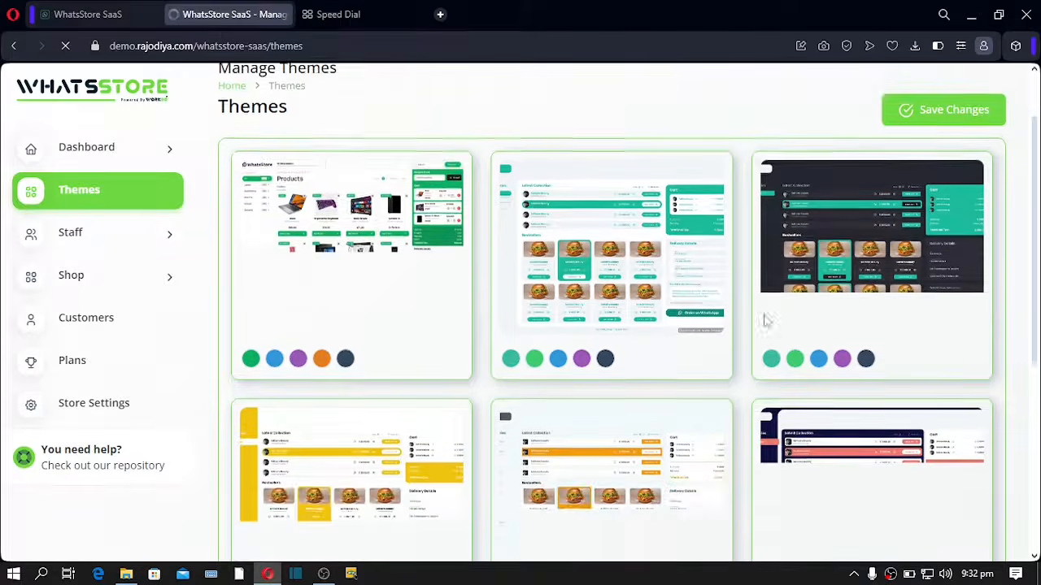
scroll(764, 314, "down", 3)
scroll(763, 314, "up", 6)
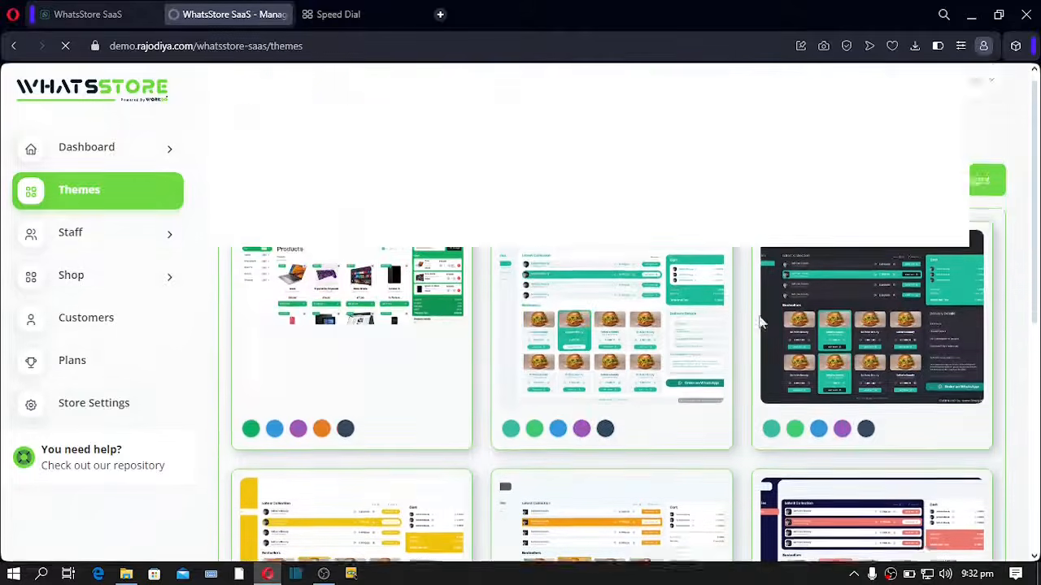
scroll(591, 294, "down", 4)
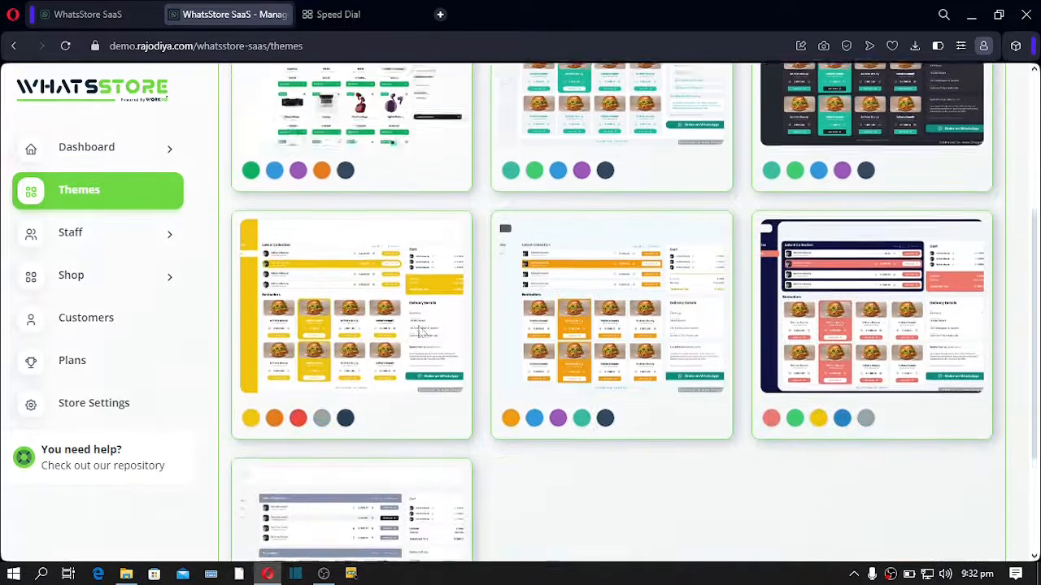
scroll(617, 296, "up", 1)
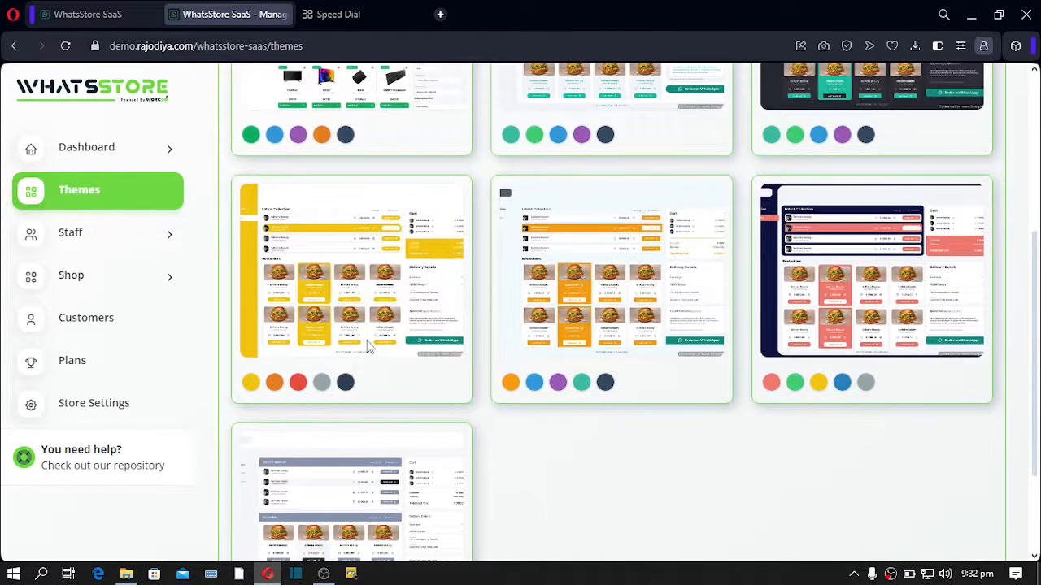
left_click(69, 234)
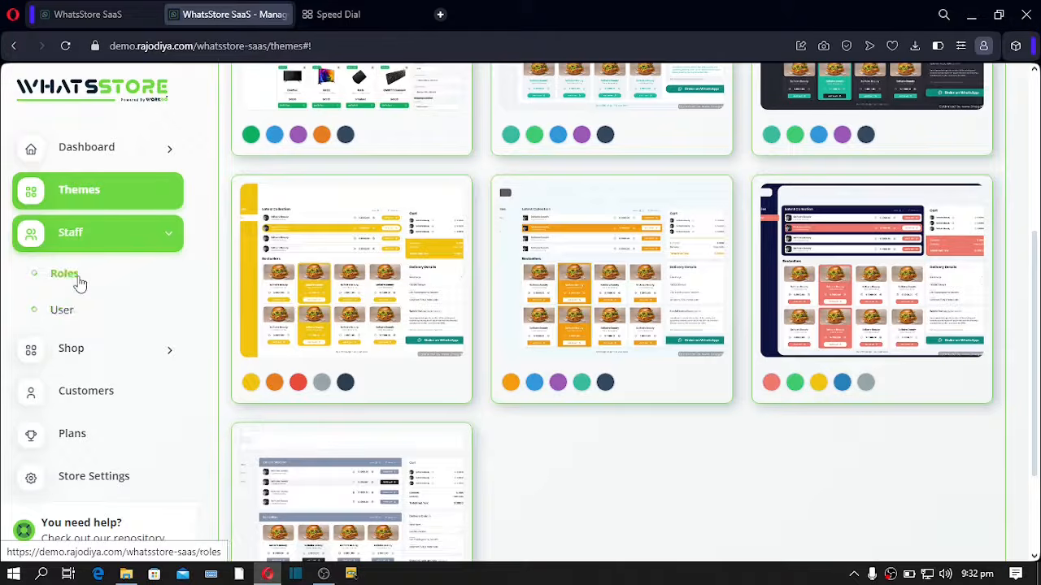
left_click(98, 348)
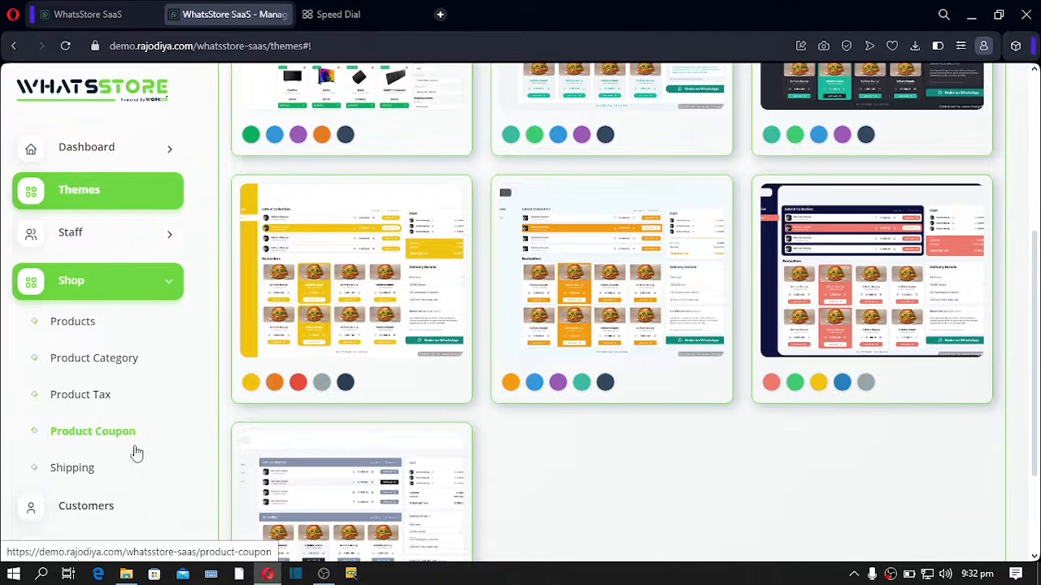
- Open Shop > Shipping, view the Location list, then the shipping methods
left_click(71, 477)
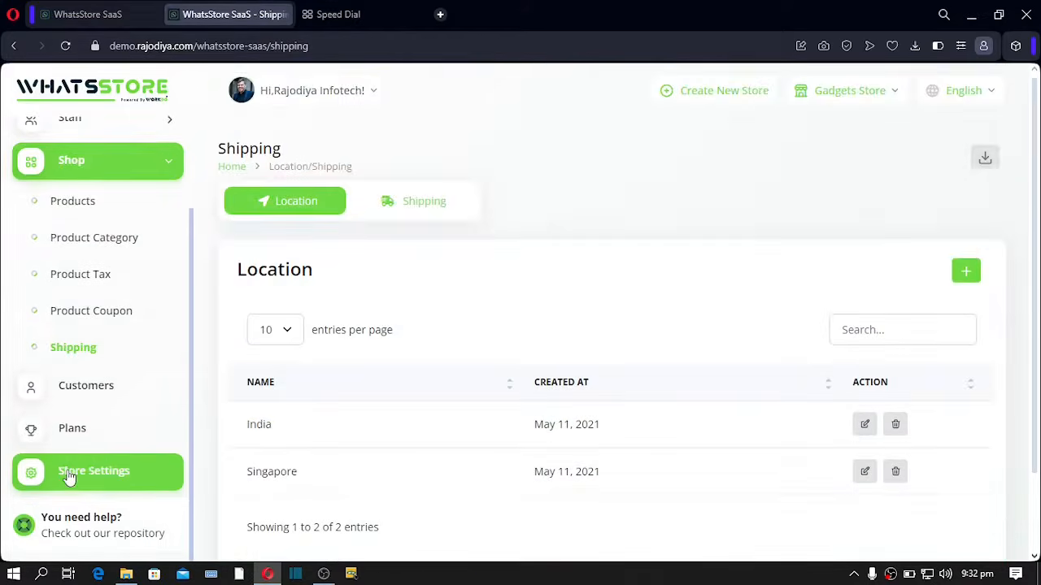
scroll(401, 355, "down", 1)
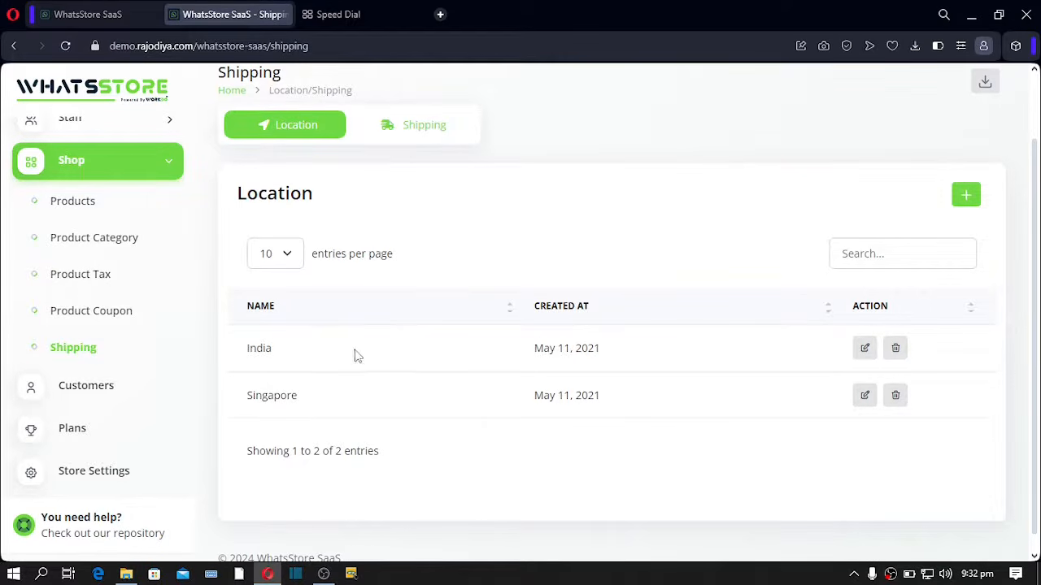
left_click(408, 143)
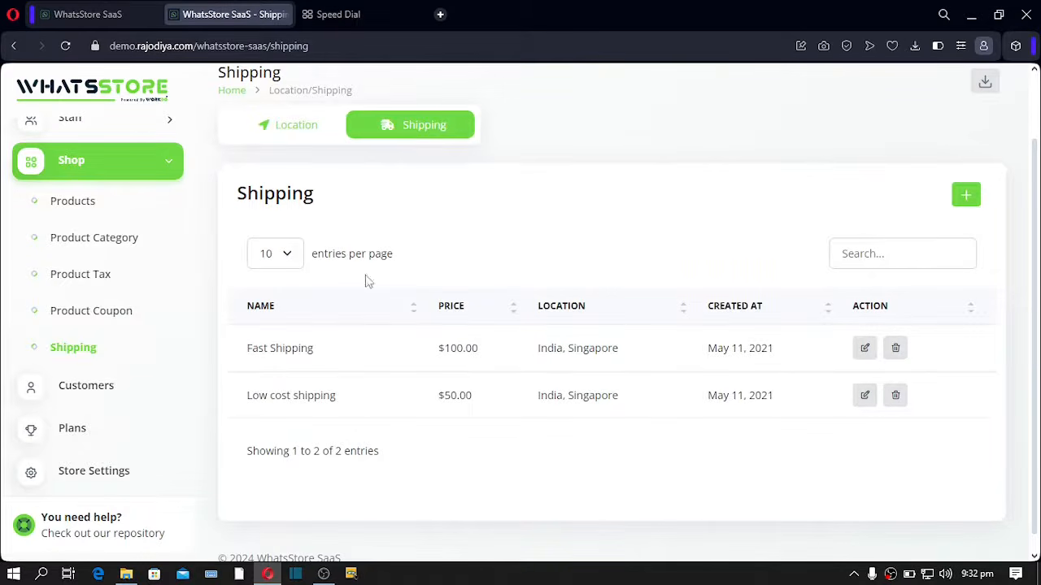
- Highlight Fast Shipping ($100.00) and Low cost shipping ($50.00) with their locations, then open Customers
triple_click(330, 348)
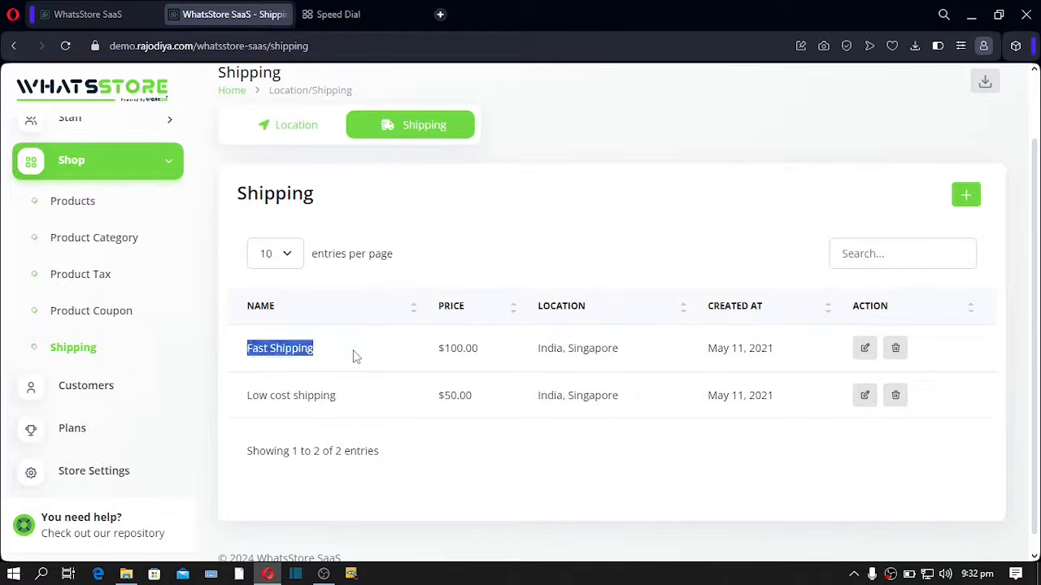
left_click_drag(251, 395, 374, 397)
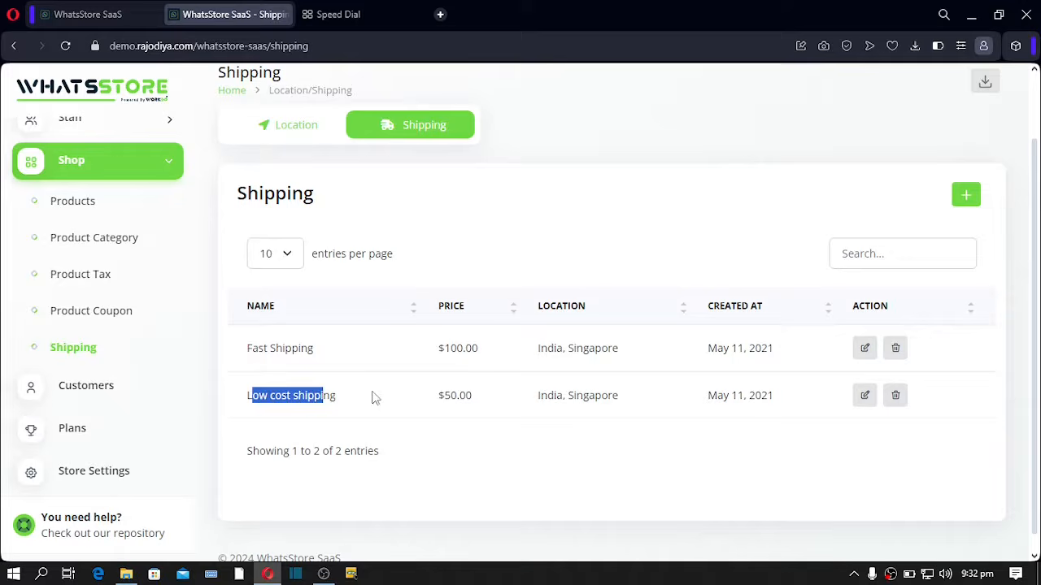
double_click(462, 348)
double_click(458, 395)
left_click_drag(537, 396, 596, 396)
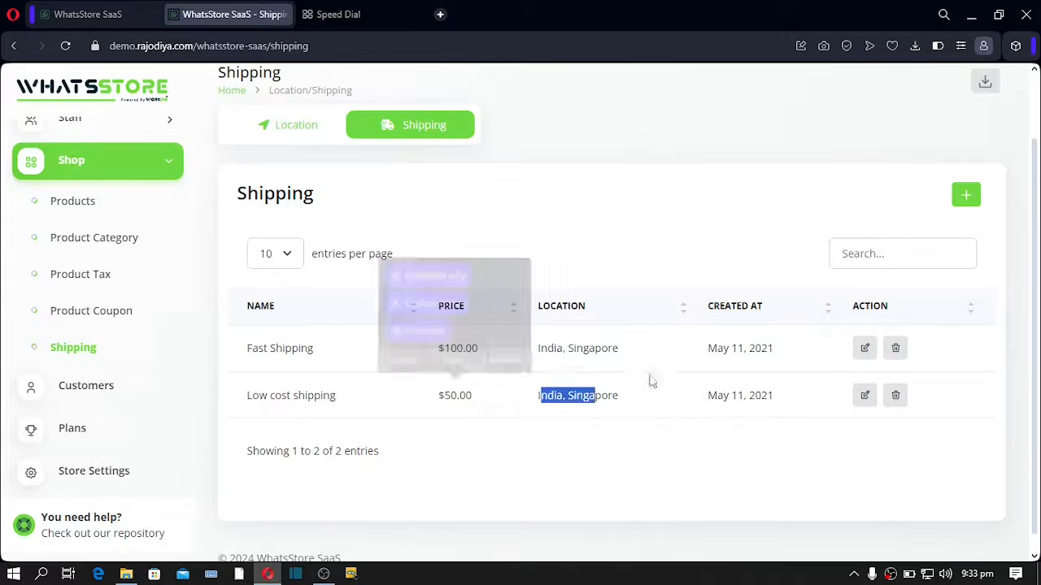
left_click(545, 454)
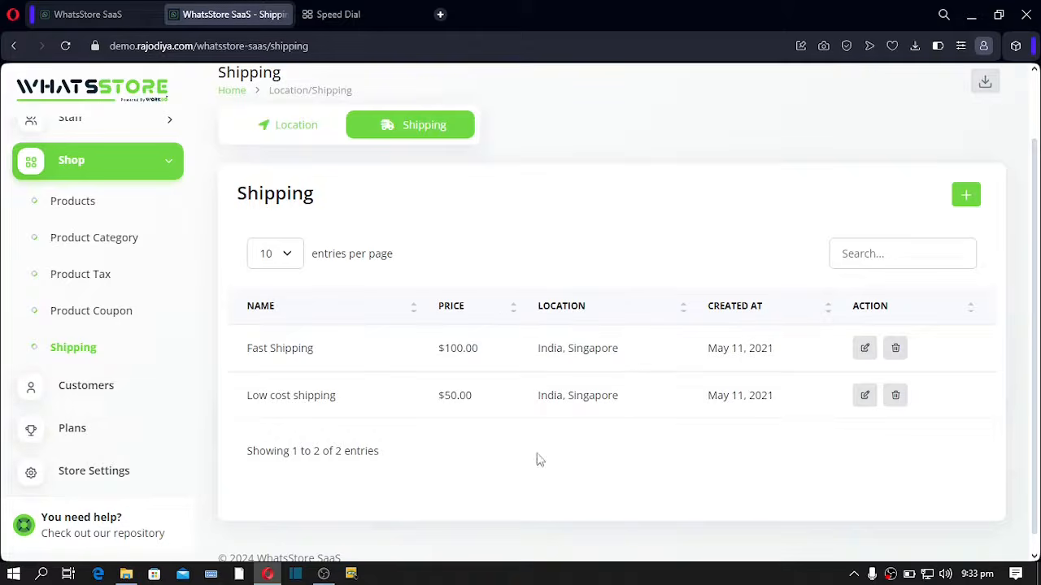
left_click(90, 393)
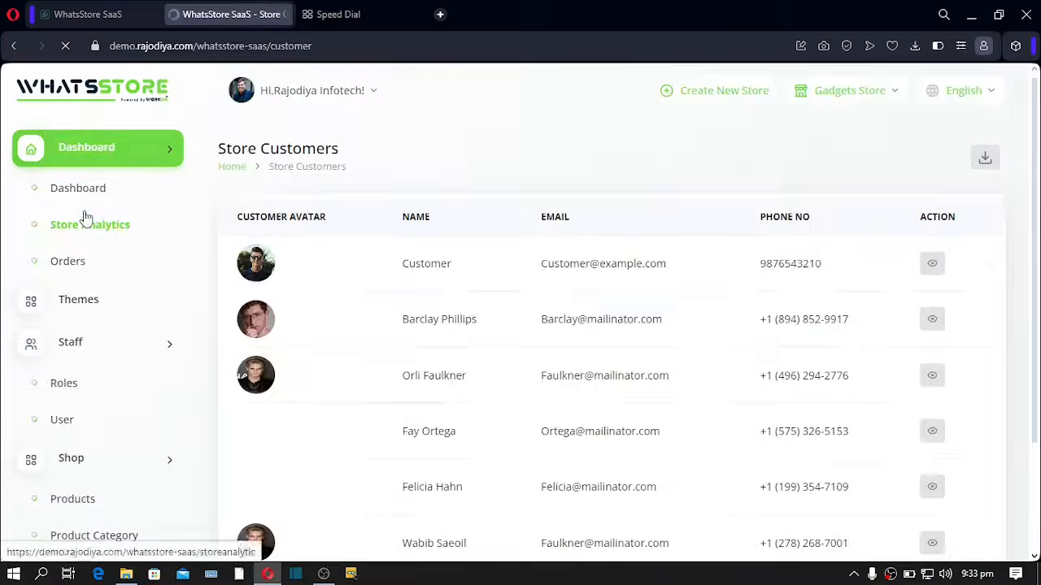
- View the first customer's Payfast, COD, Whatsapp and STRIPE orders, then open Plans
scroll(513, 284, "down", 4)
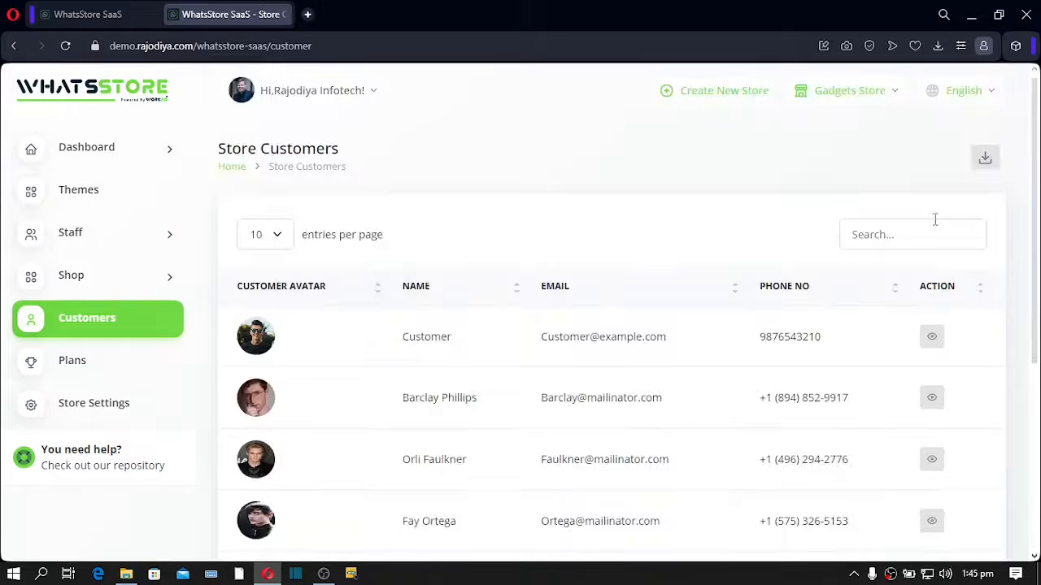
left_click(932, 340)
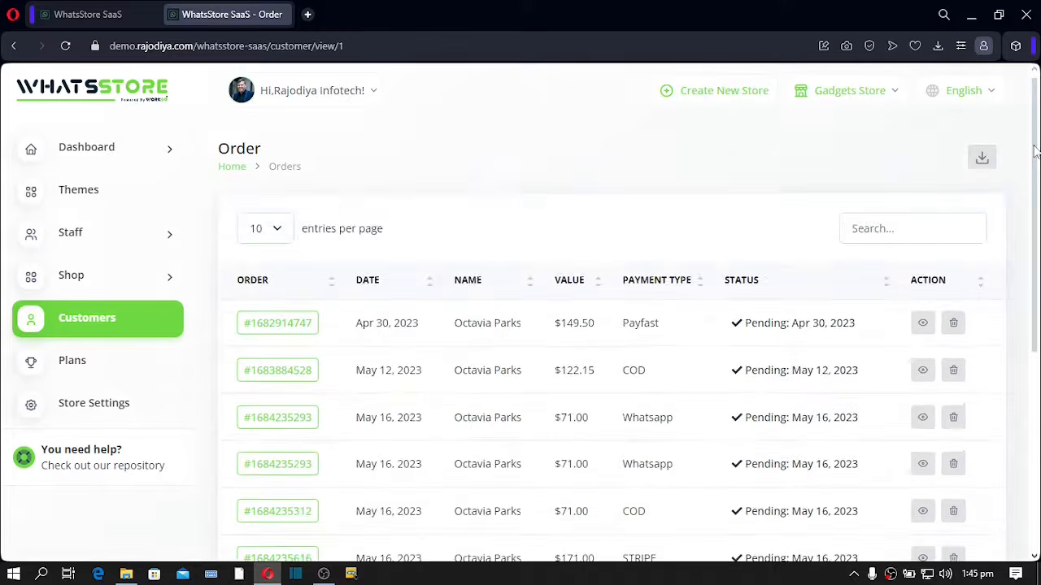
left_click_drag(1035, 150, 1035, 239)
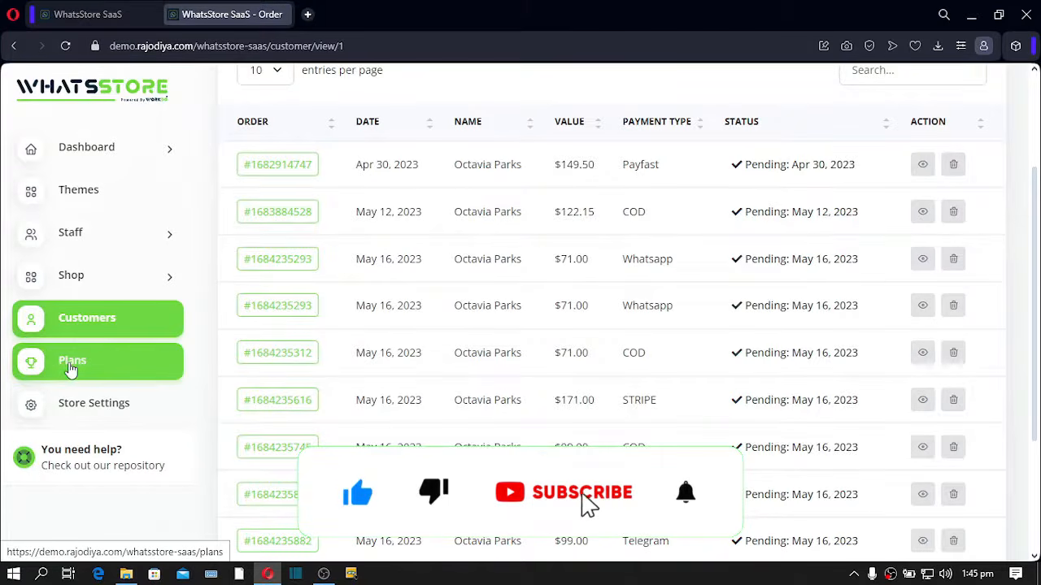
left_click(72, 370)
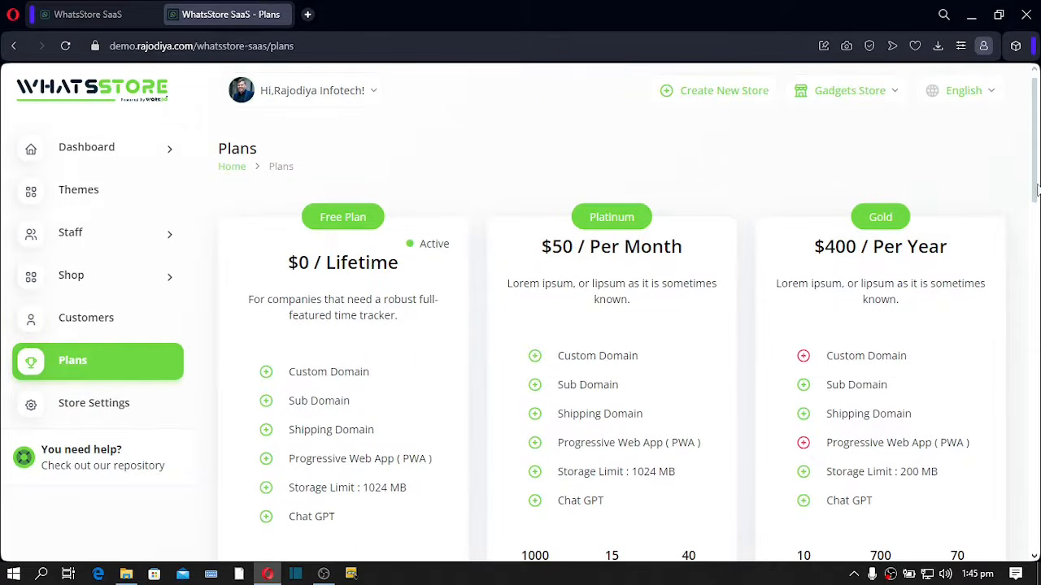
- Review the active Free Plan and scroll down to the Silver plan at $300/year
mouse_move(1037, 189)
left_mouse_down()
mouse_move(1039, 280)
mouse_move(1038, 183)
left_mouse_up()
left_click_drag(315, 226, 379, 246)
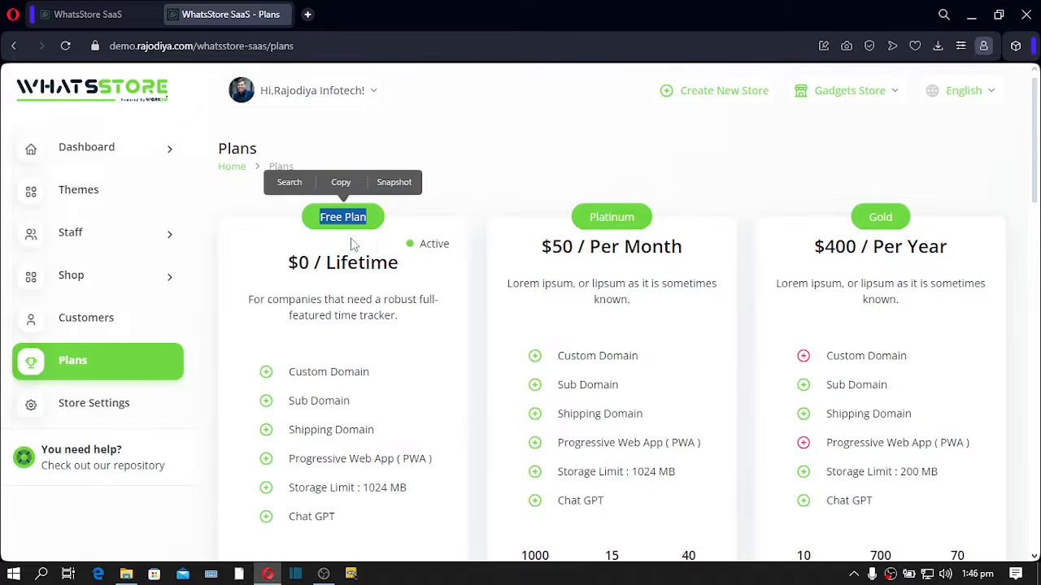
left_click(460, 209)
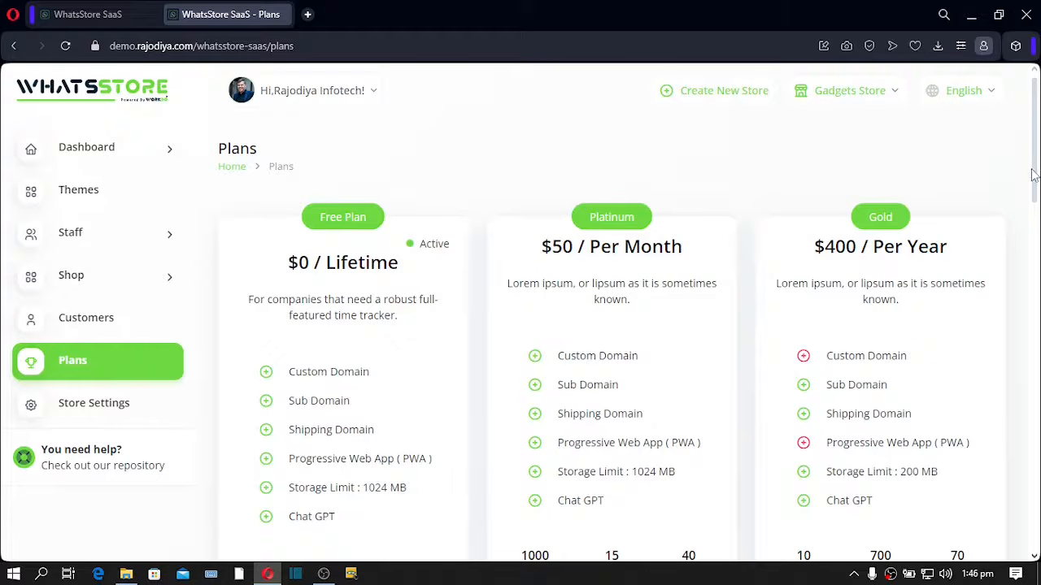
left_click_drag(1035, 174, 1035, 251)
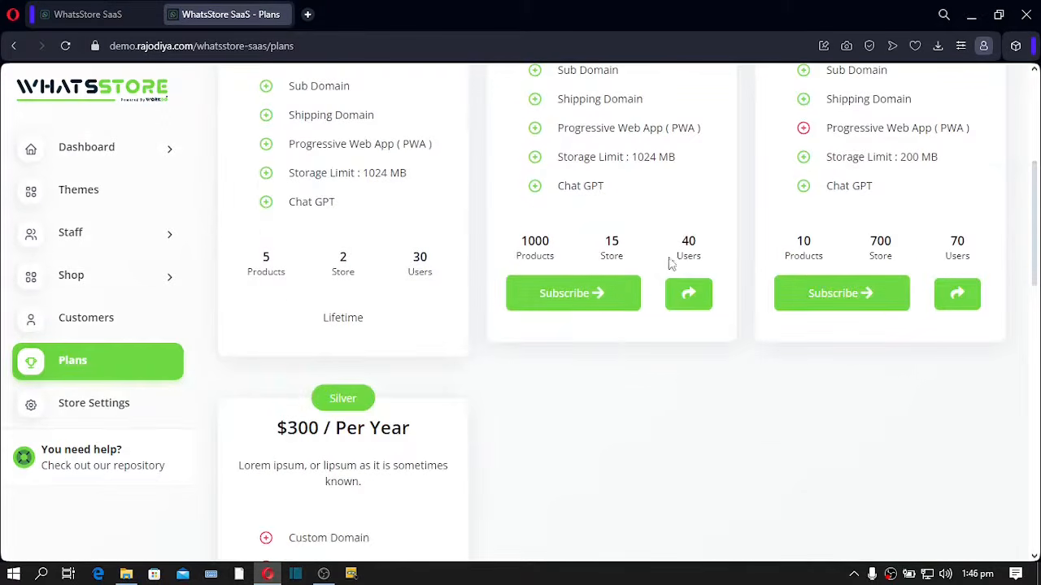
- Start a Platinum plan subscription and review the Bank Transfer account details
left_click(600, 299)
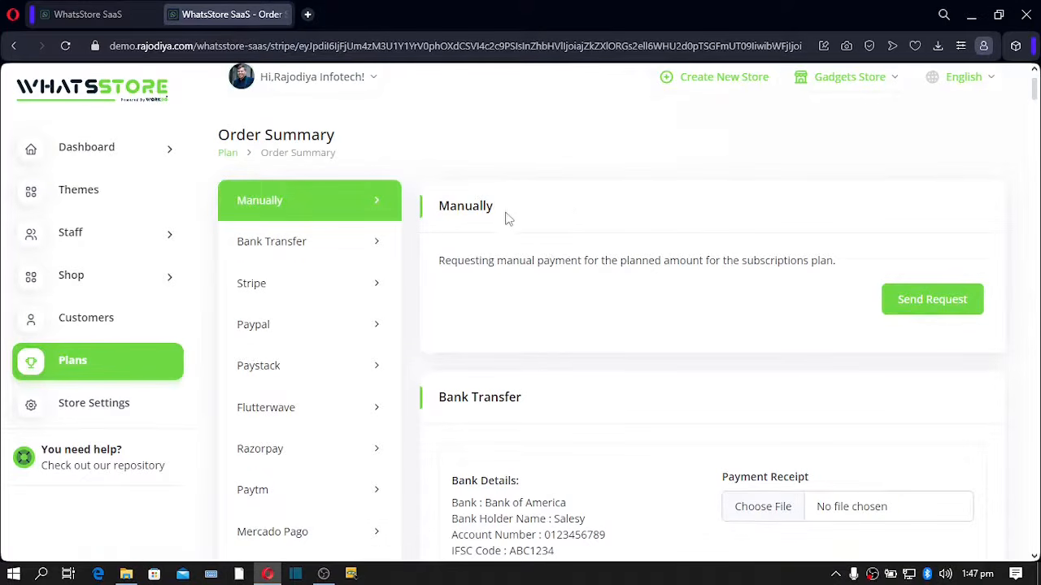
left_click(269, 249)
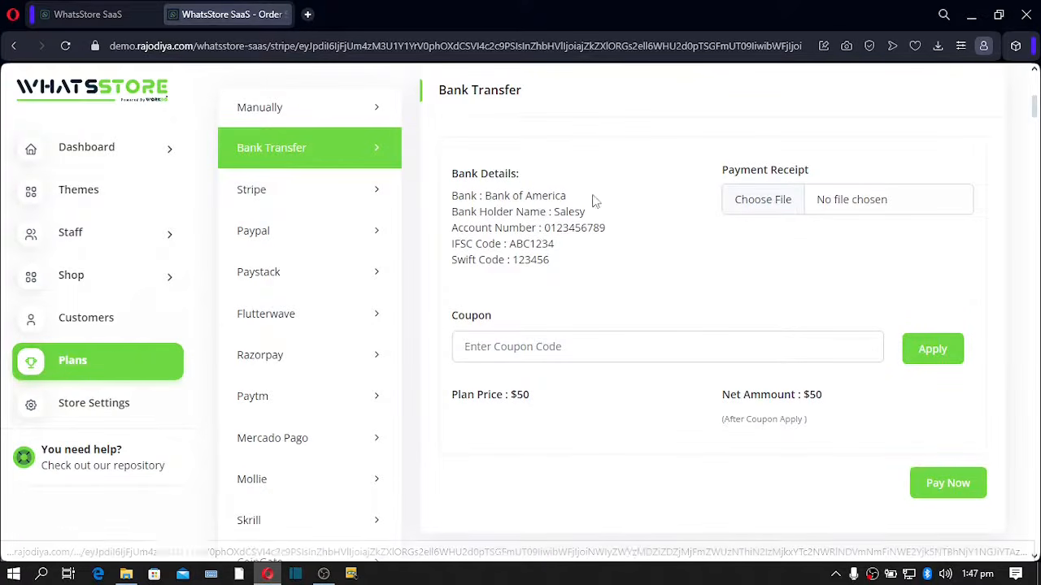
left_click_drag(453, 196, 572, 271)
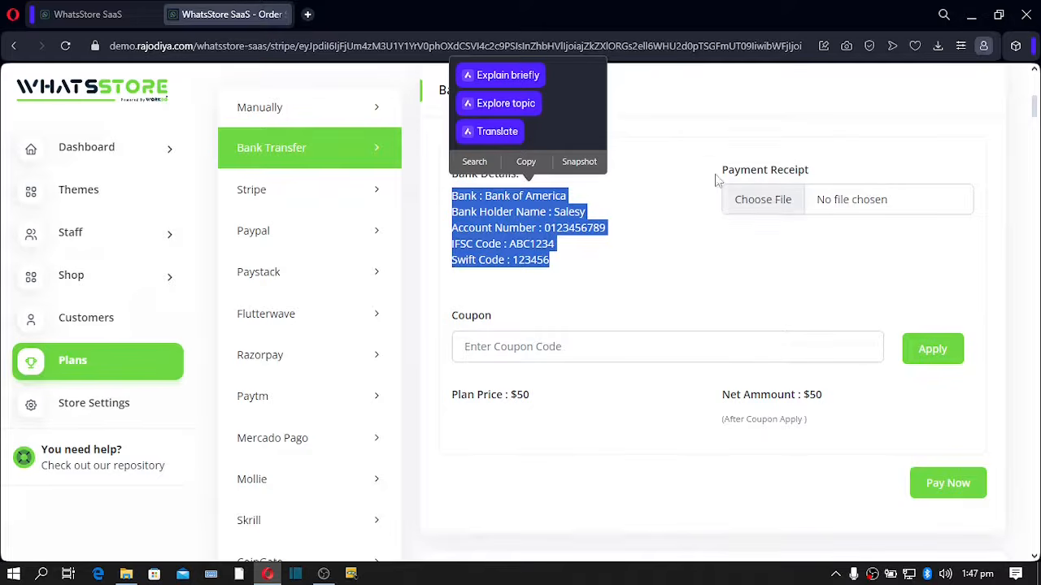
left_click(719, 154)
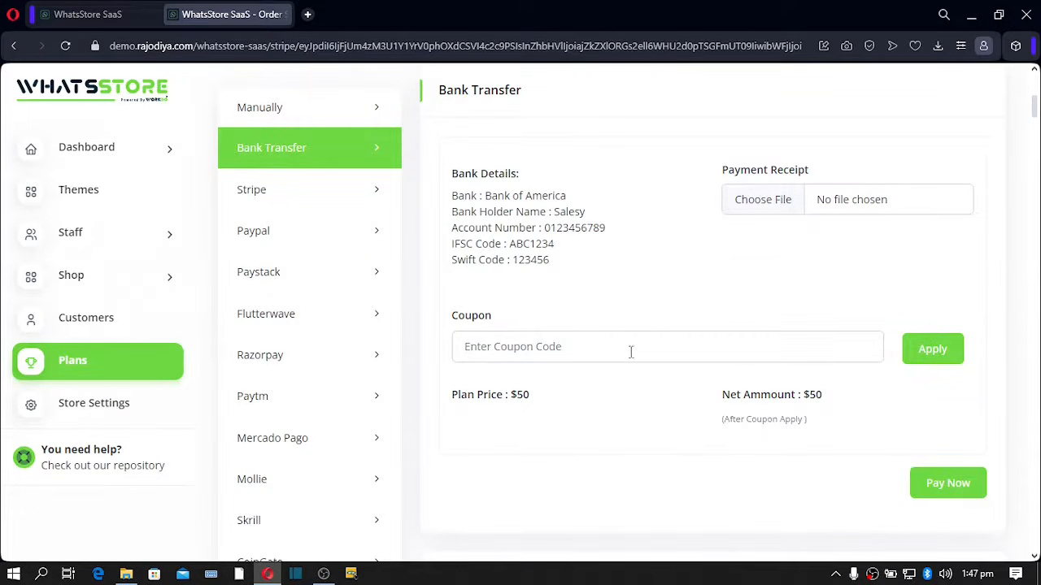
- Browse the Stripe, Paypal, Paystack, Flutterwave and Mollie payment sections, then open Store Settings
scroll(745, 359, "down", 2)
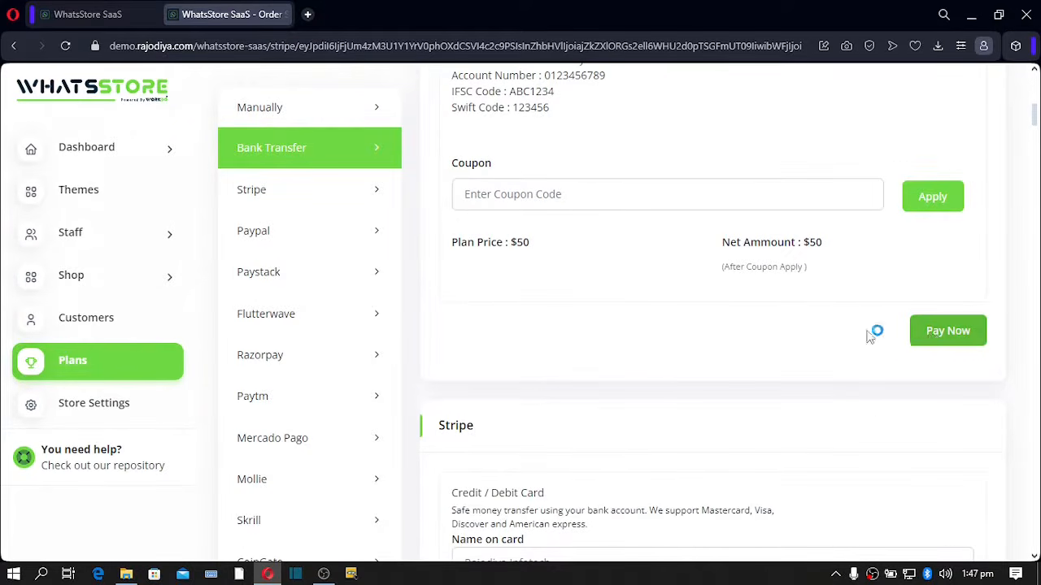
left_click(263, 200)
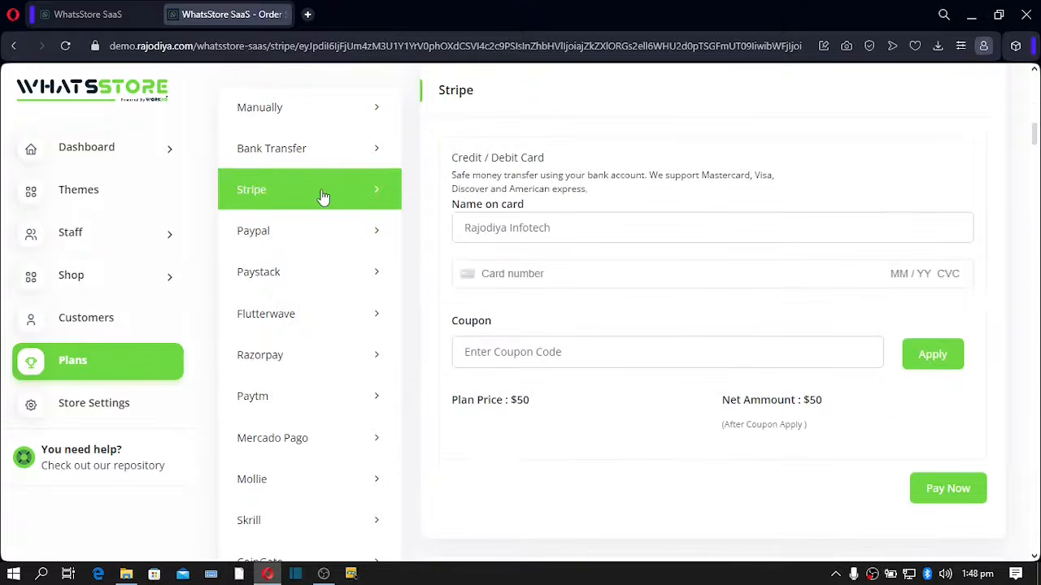
left_click(297, 237)
left_click(305, 277)
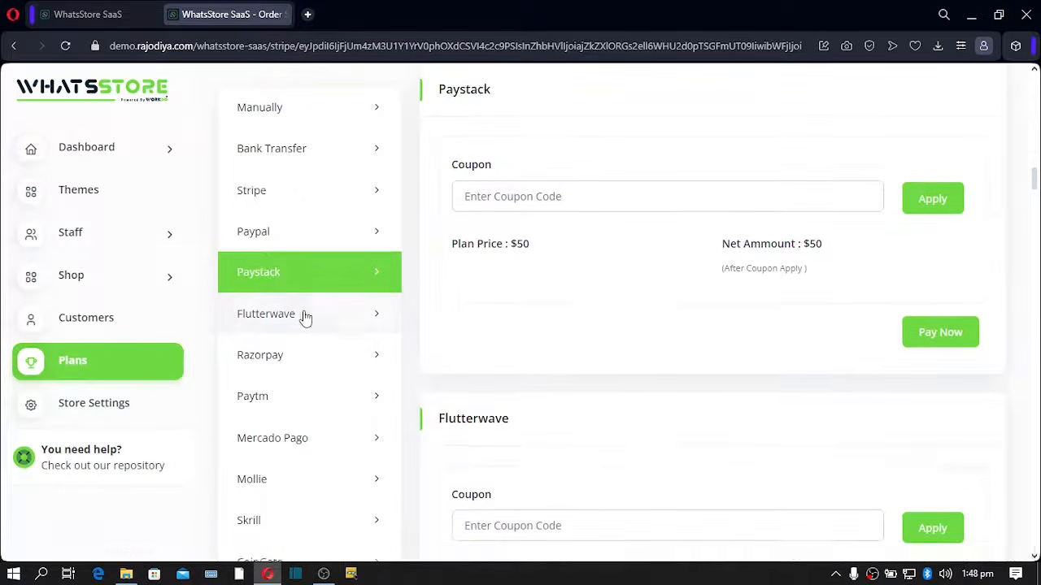
left_click(329, 326)
scroll(305, 484, "down", 3)
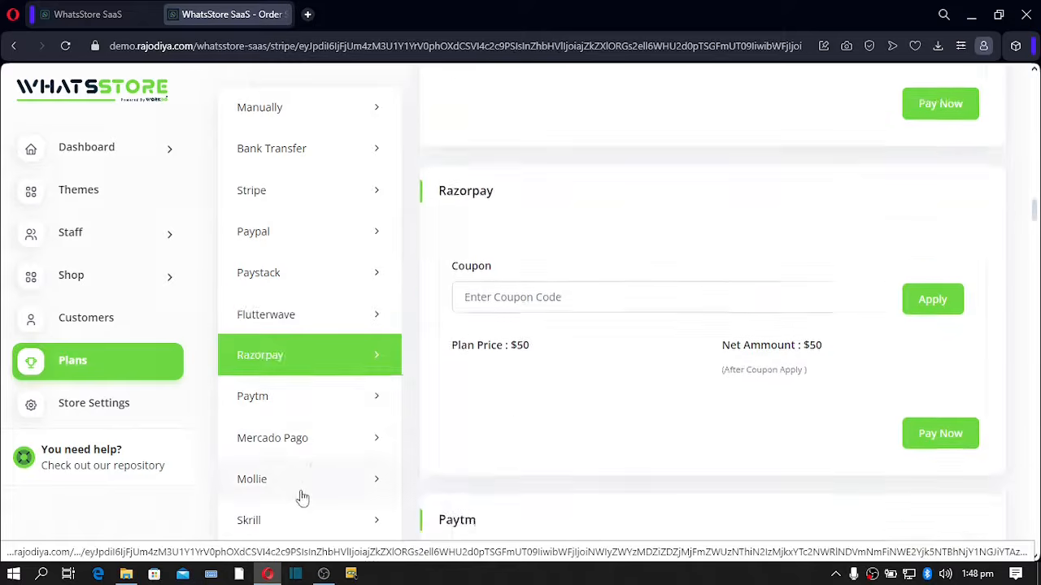
left_click(378, 483)
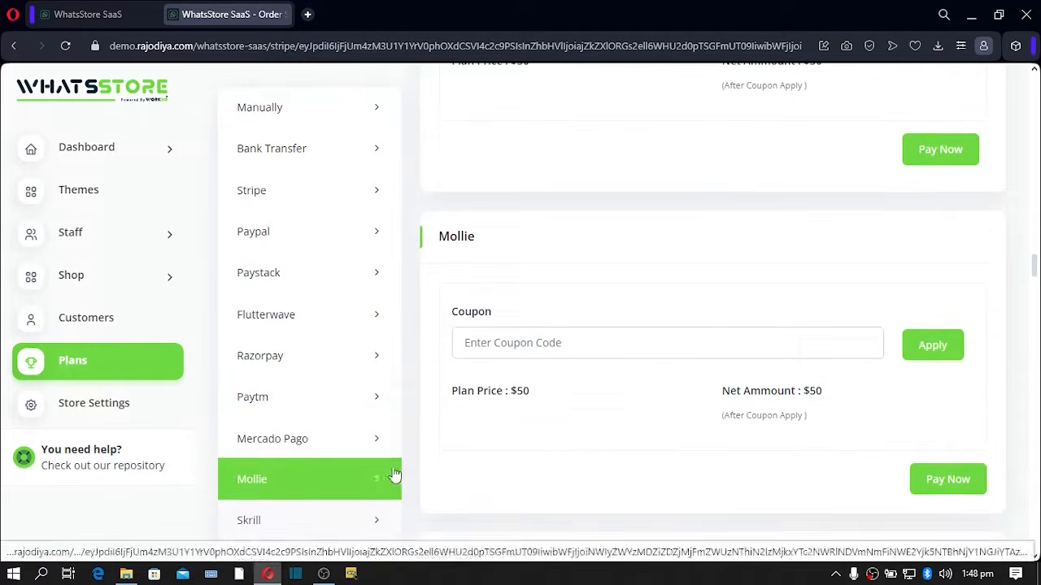
scroll(395, 476, "down", 5)
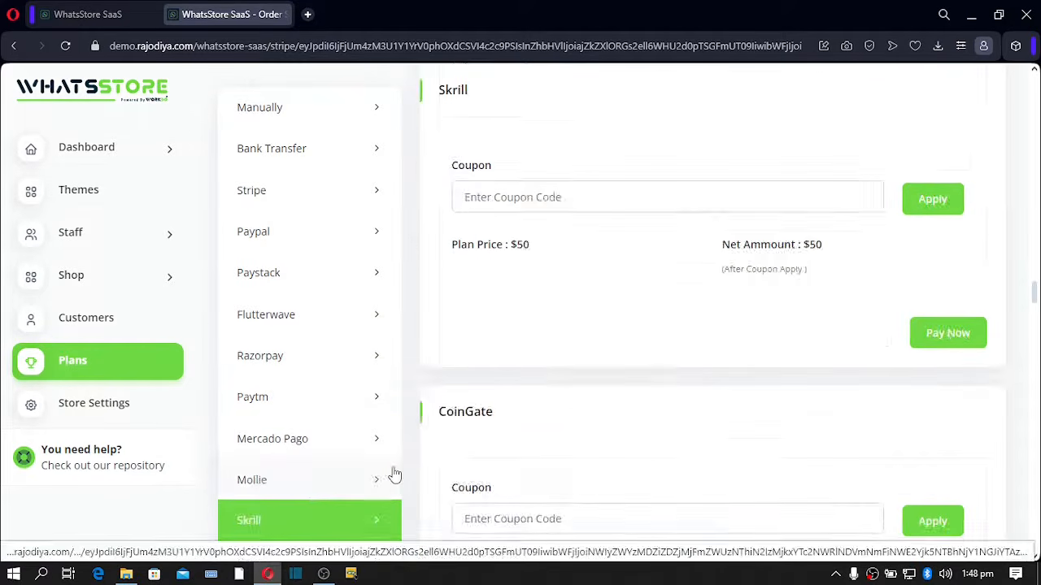
left_click(88, 409)
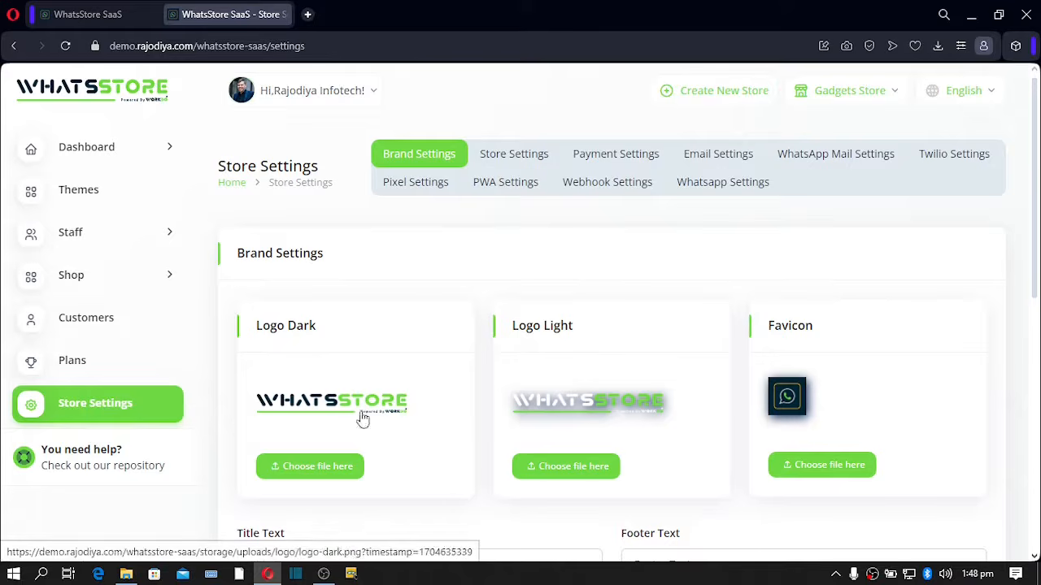
- Change the store's primary theme colour from green to purple in the Theme Customizer
scroll(488, 392, "down", 6)
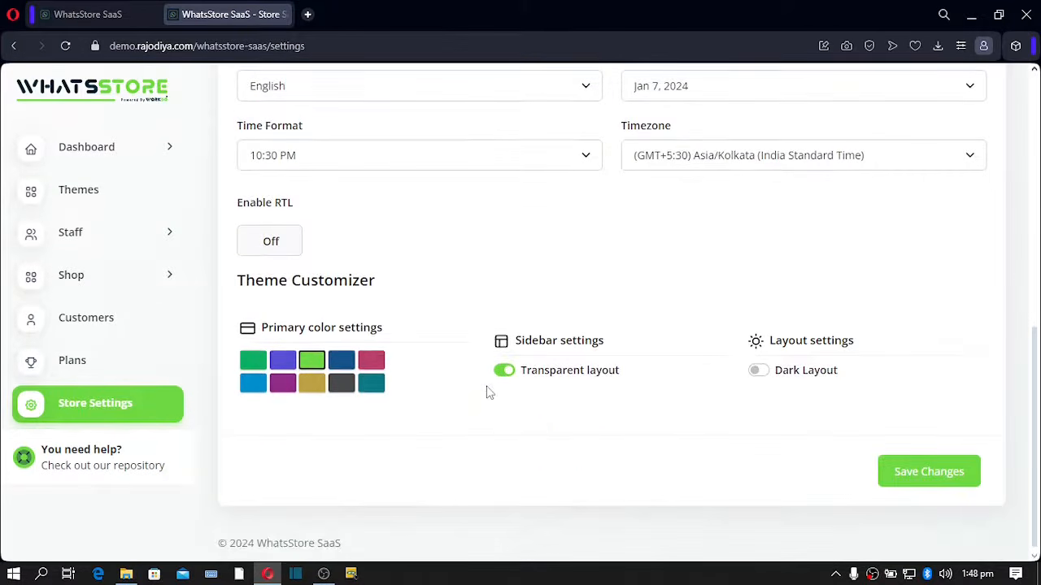
left_click(283, 362)
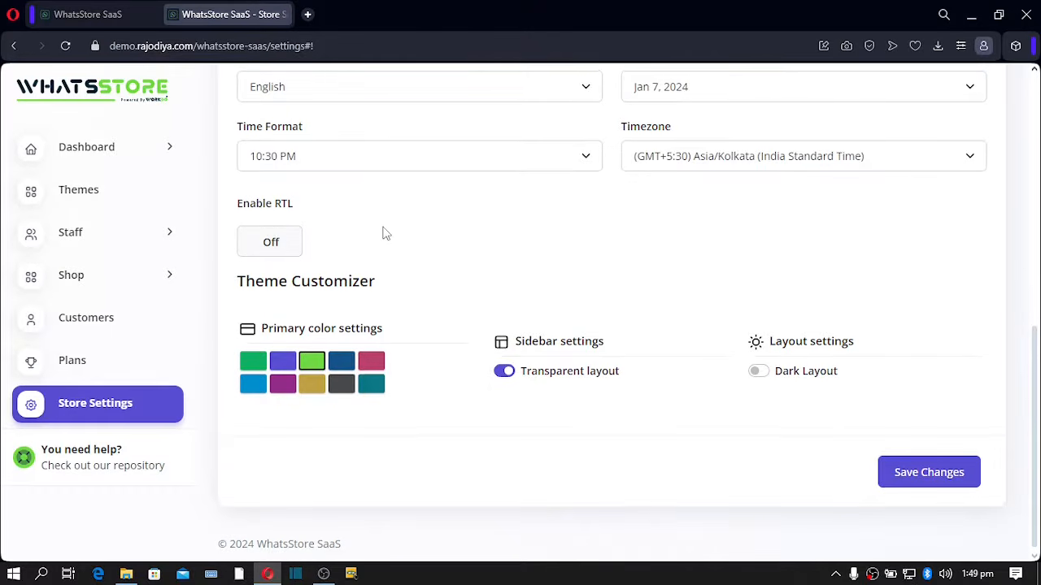
scroll(390, 228, "up", 7)
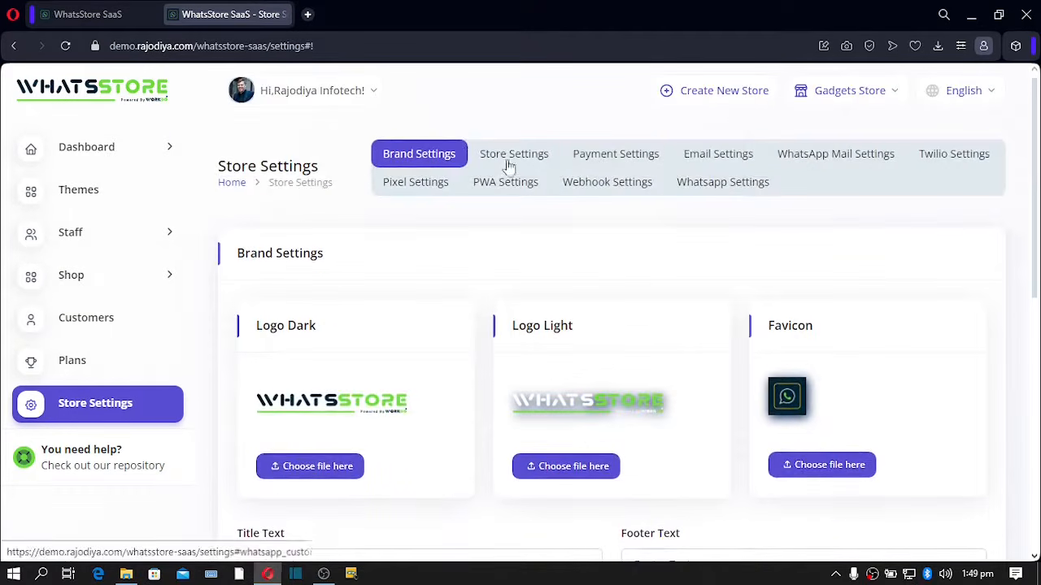
- Review the Payment Settings: USD currency and all payment methods, including COD, enabled
left_click(523, 165)
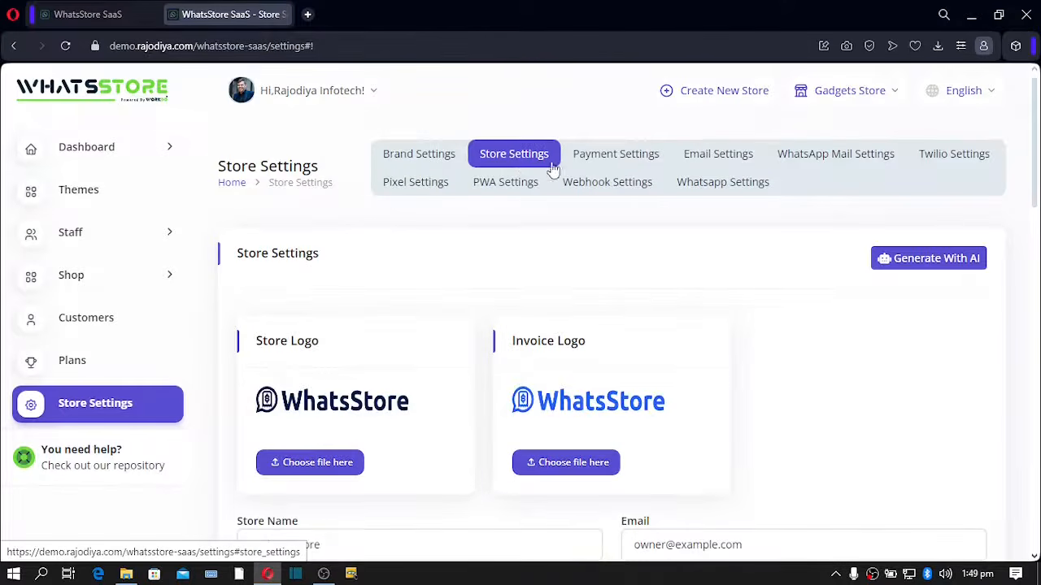
left_click(604, 163)
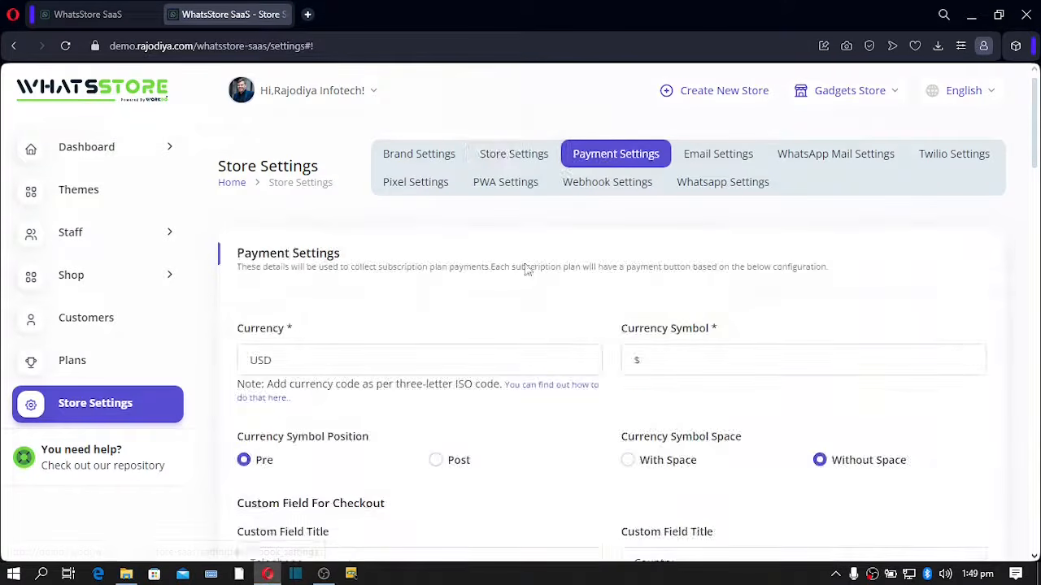
scroll(525, 270, "down", 5)
scroll(525, 269, "down", 7)
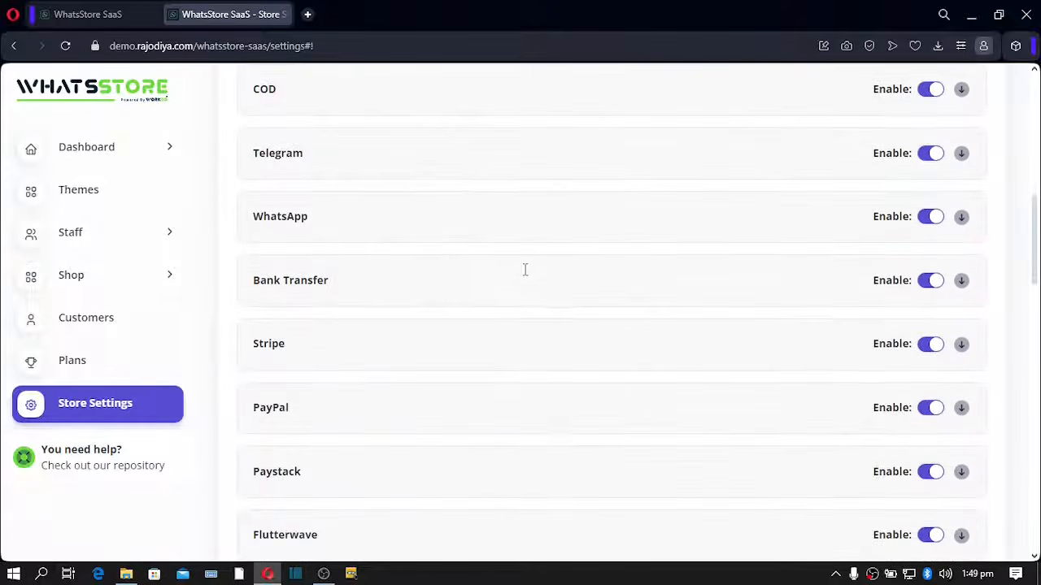
scroll(527, 276, "down", 10)
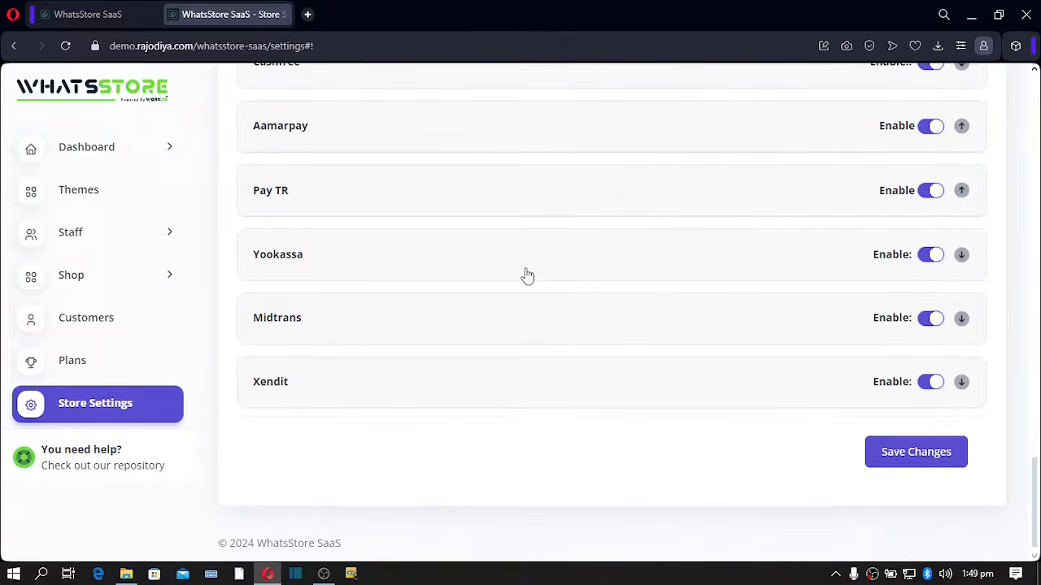
scroll(526, 276, "up", 10)
scroll(527, 275, "up", 13)
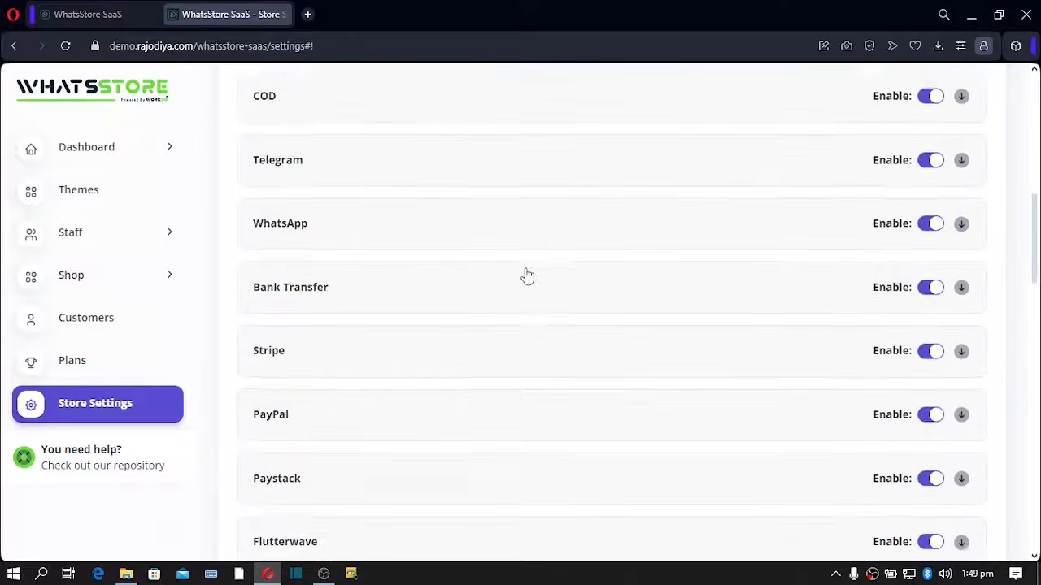
scroll(526, 275, "down", 5)
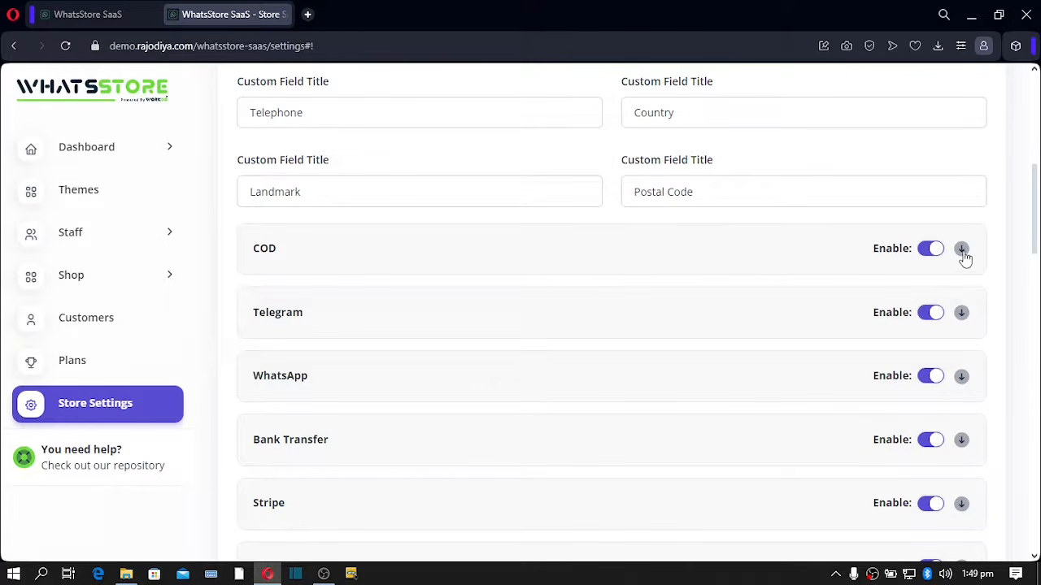
scroll(627, 223, "up", 5)
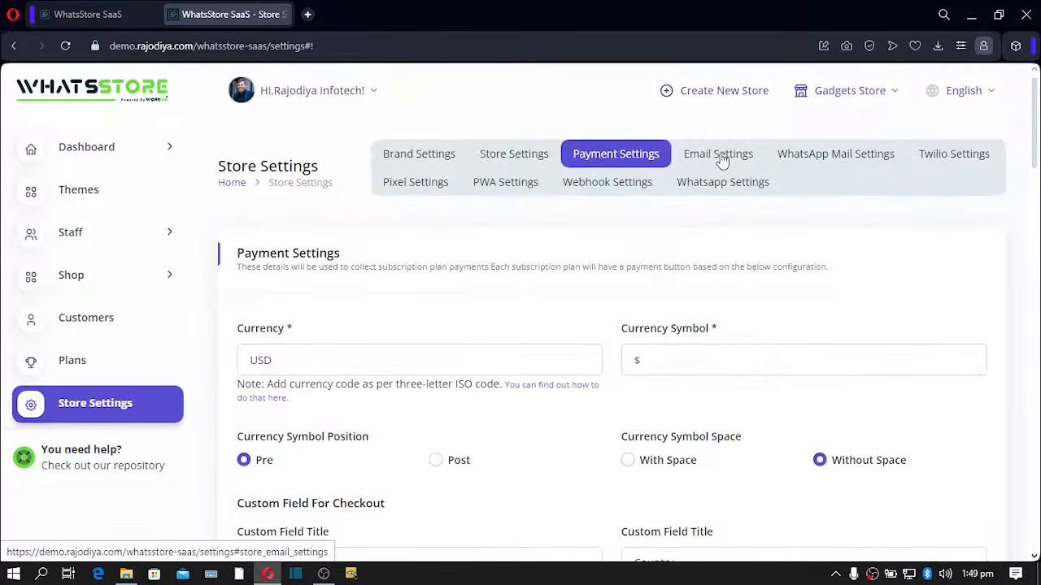
left_click(720, 156)
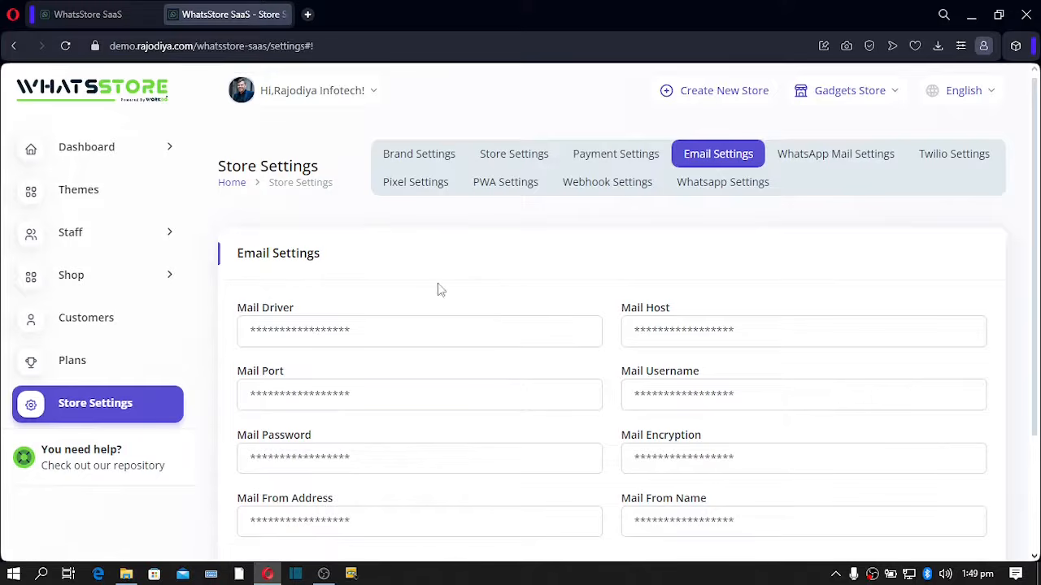
- Review the WhatsApp message template with order variables like {order_no} and item variables like {sku}
left_click(818, 164)
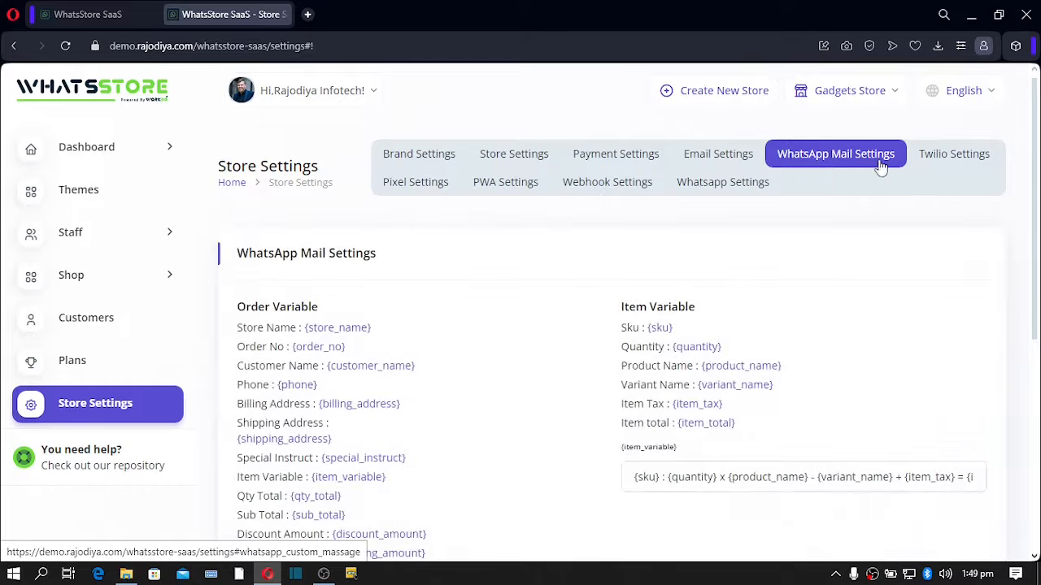
scroll(615, 271, "down", 4)
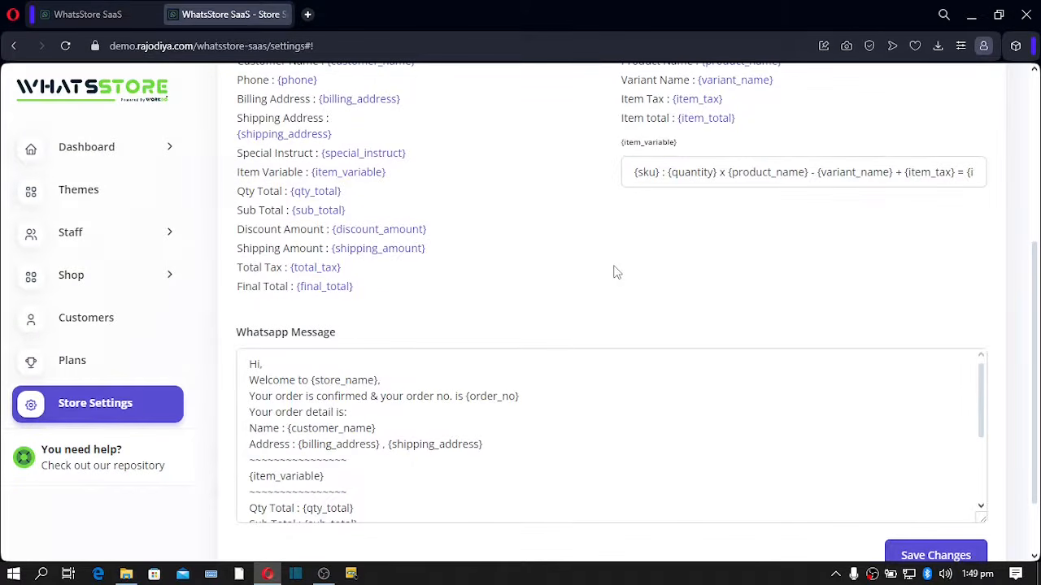
scroll(616, 272, "up", 4)
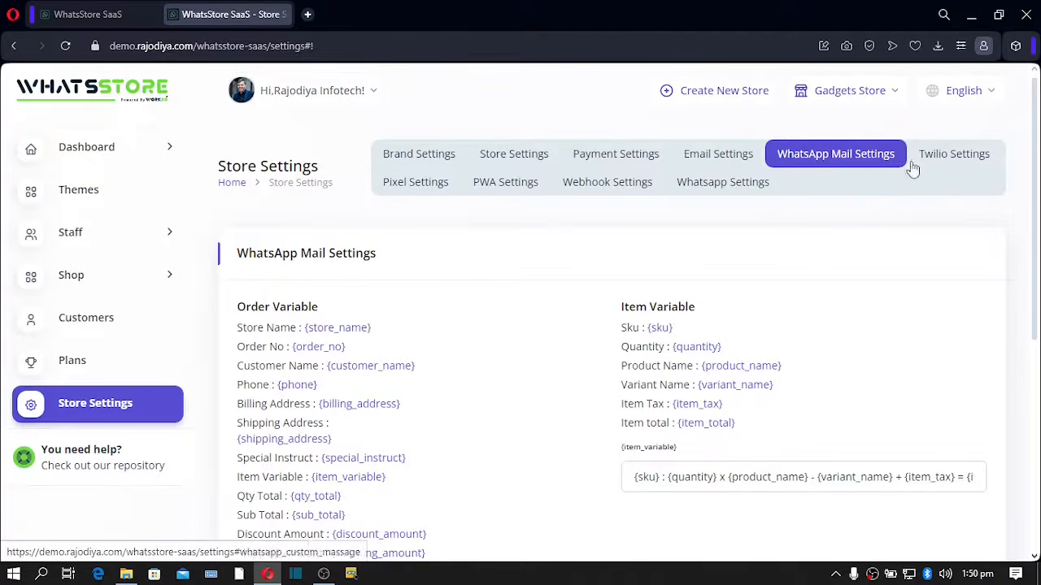
- Browse the Pixel Settings platform table, then show PWA Settings with App Title and Name 'My WhatsStore'
left_click(420, 186)
scroll(409, 277, "down", 4)
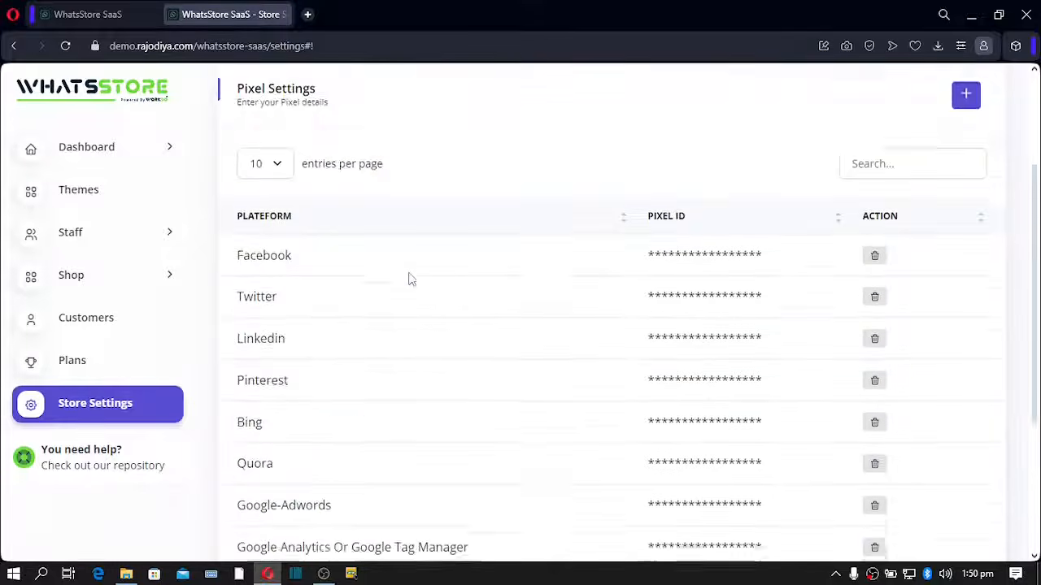
scroll(409, 284, "down", 1)
scroll(402, 280, "up", 3)
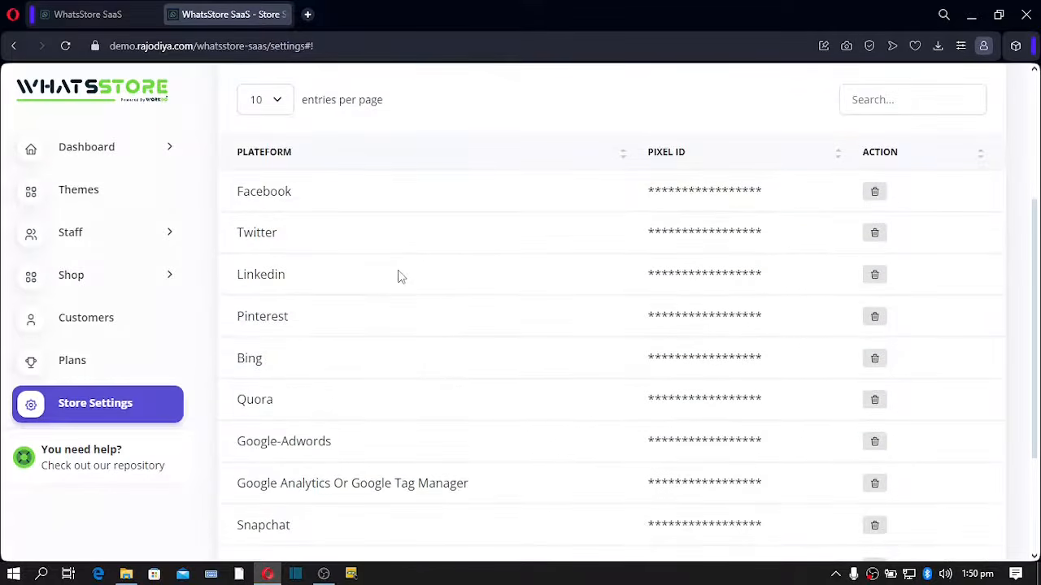
scroll(398, 276, "down", 2)
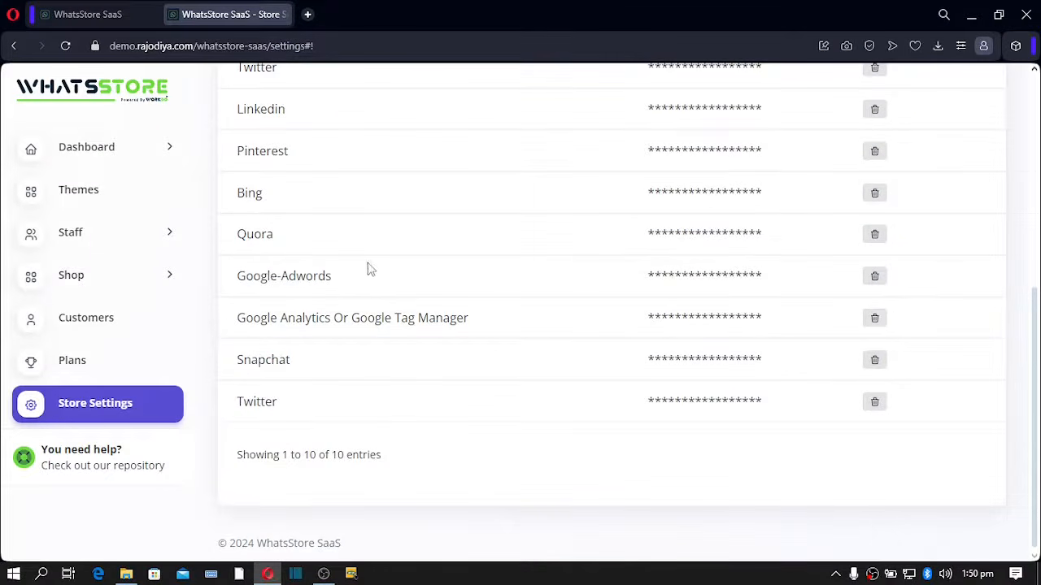
left_click_drag(257, 401, 237, 406)
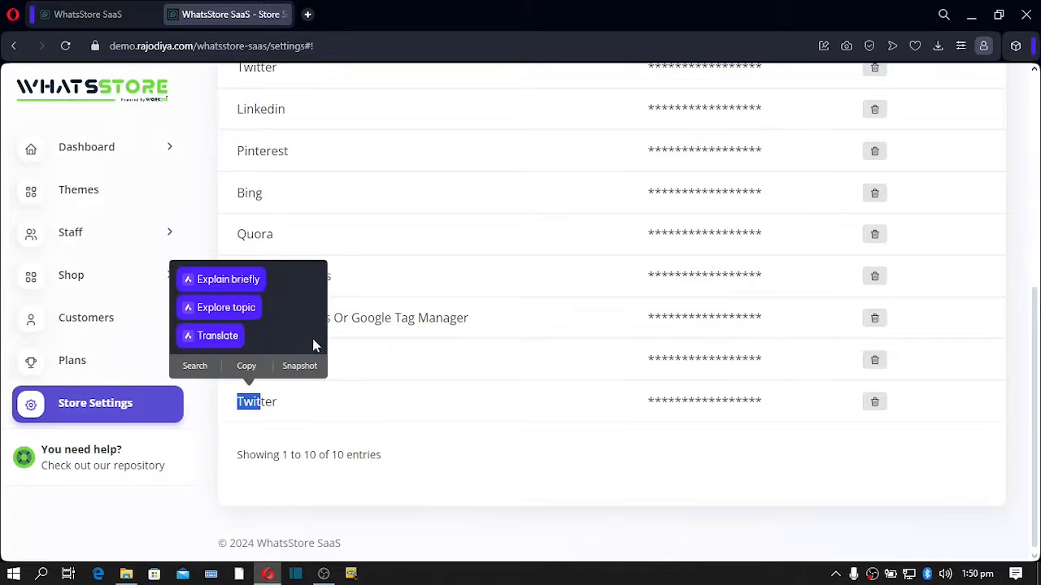
left_click_drag(448, 318, 278, 318)
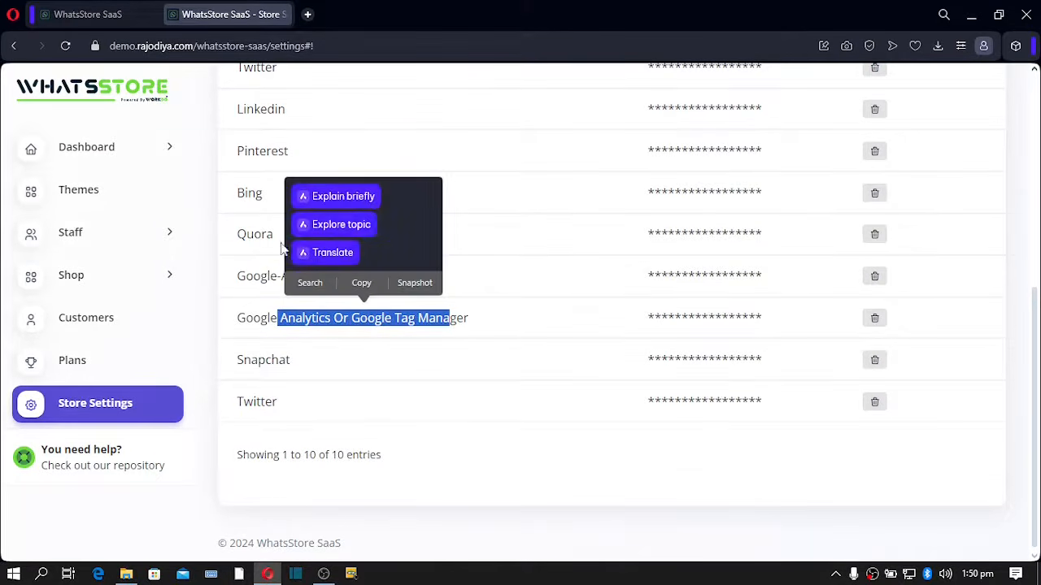
left_click_drag(351, 151, 254, 151)
scroll(475, 236, "up", 5)
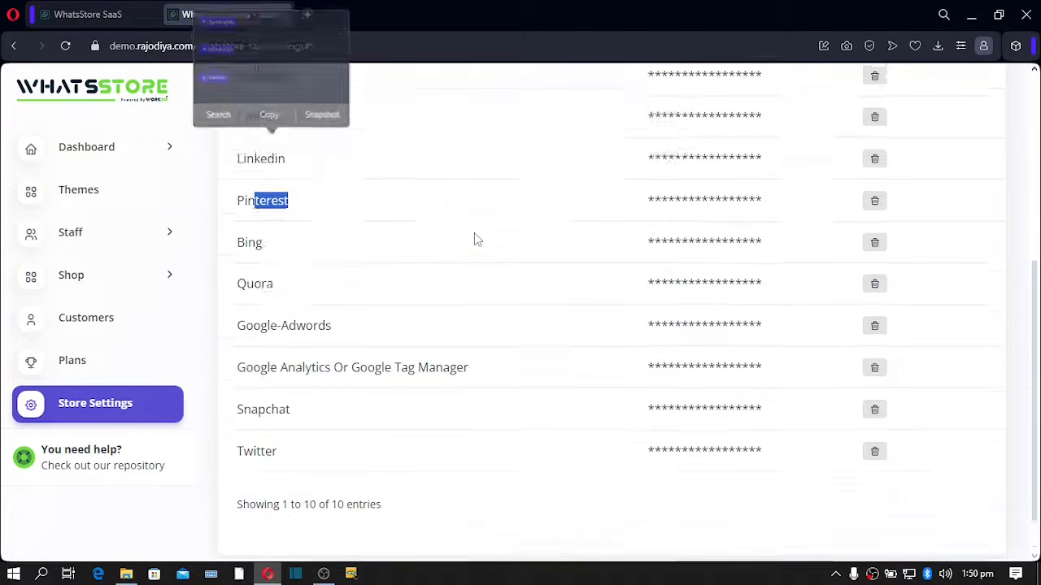
left_click(483, 172)
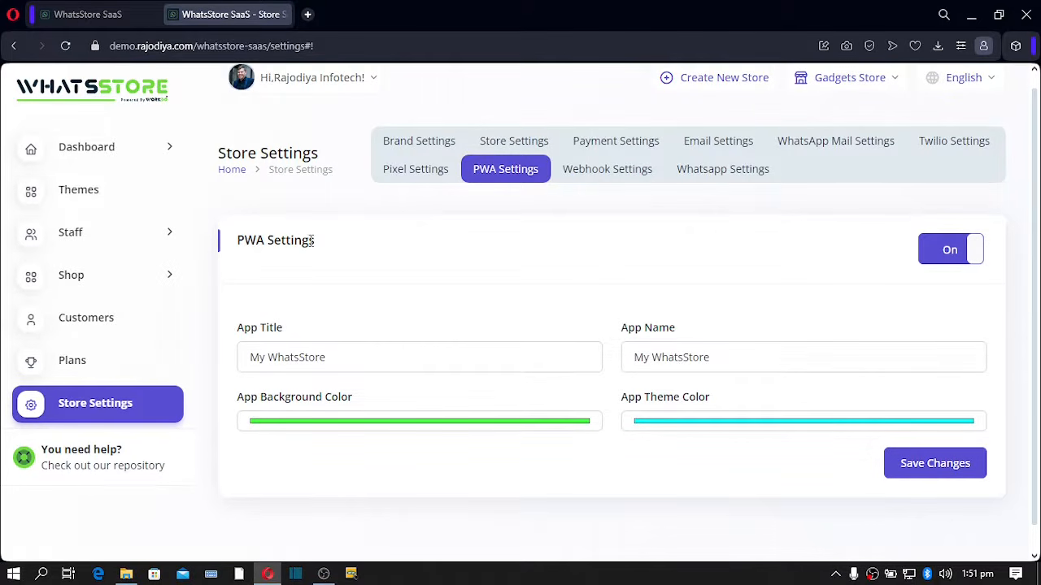
- Check the webhook settings, then the WhatsApp live-support settings, switched on with a contact number
left_click(605, 172)
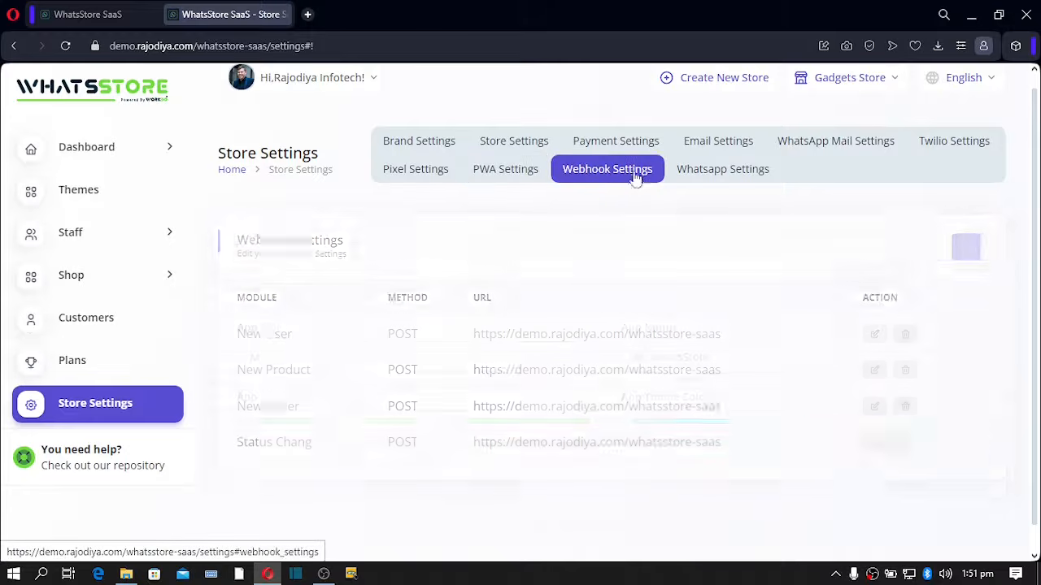
left_click(719, 173)
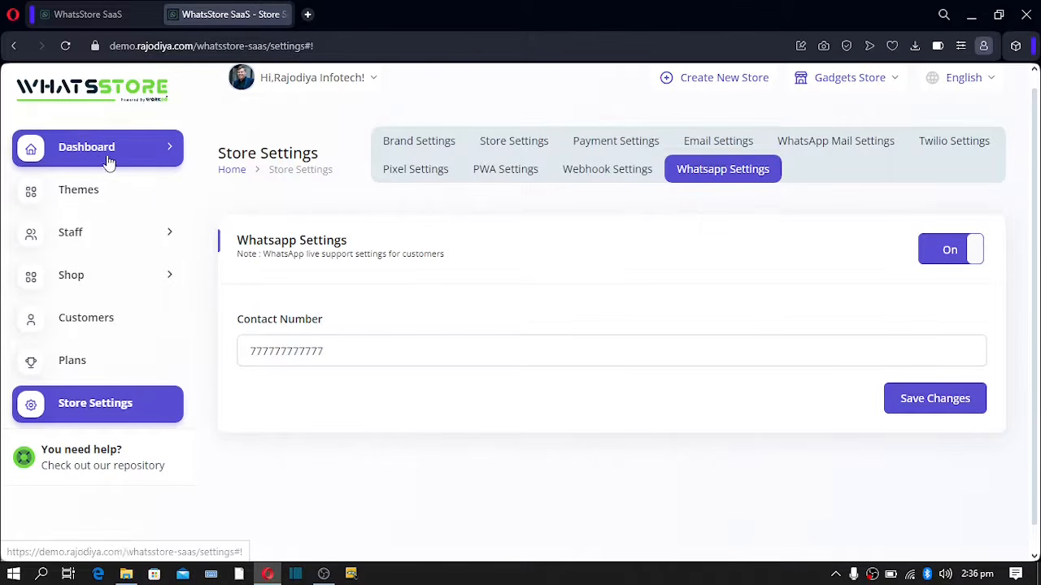
left_click(172, 151)
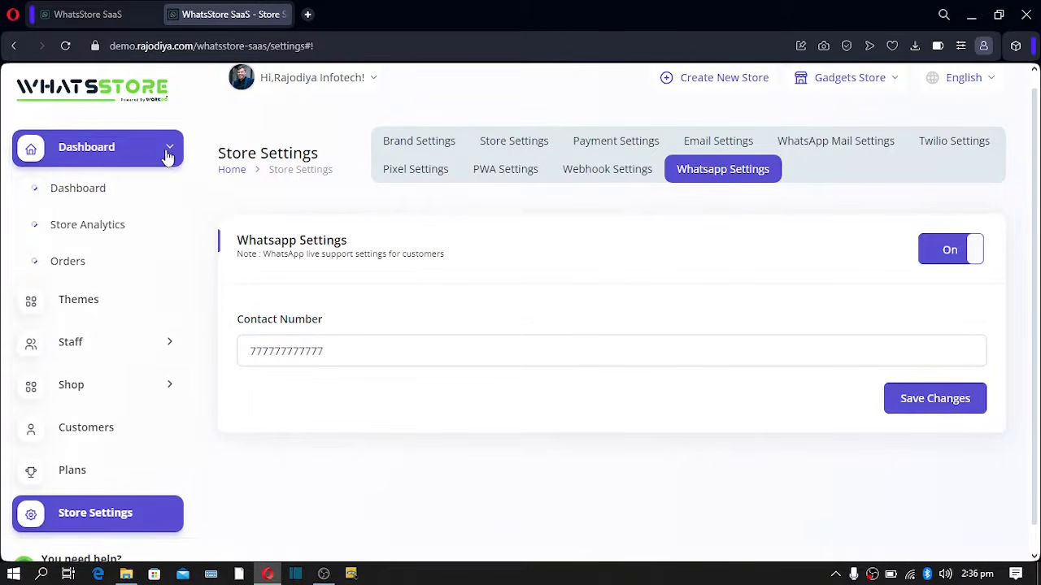
- Copy the Gadgets Store link from the dashboard overview and open a new blank browser tab
left_click(87, 188)
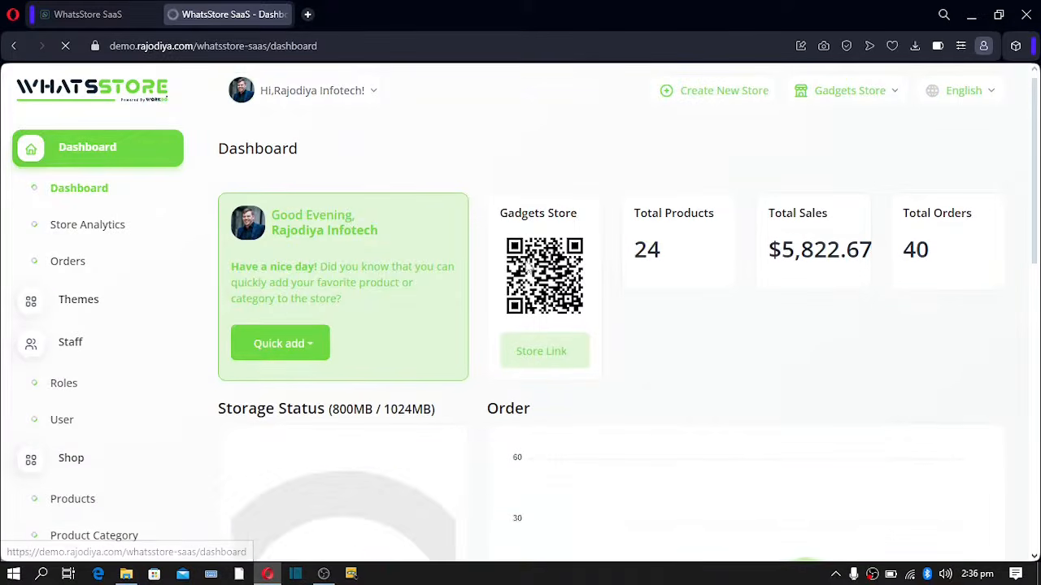
left_click(538, 375)
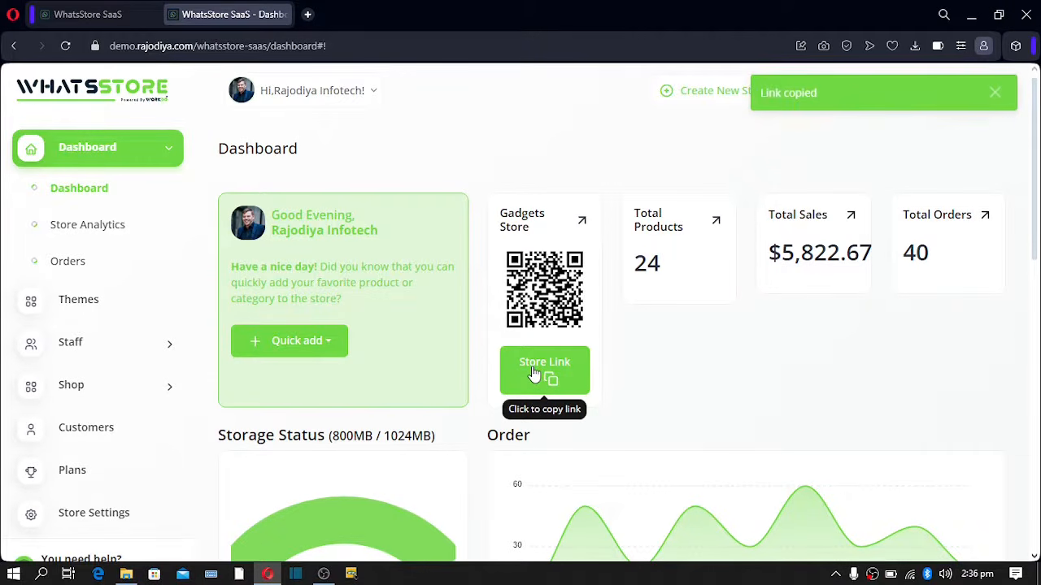
left_click(307, 14)
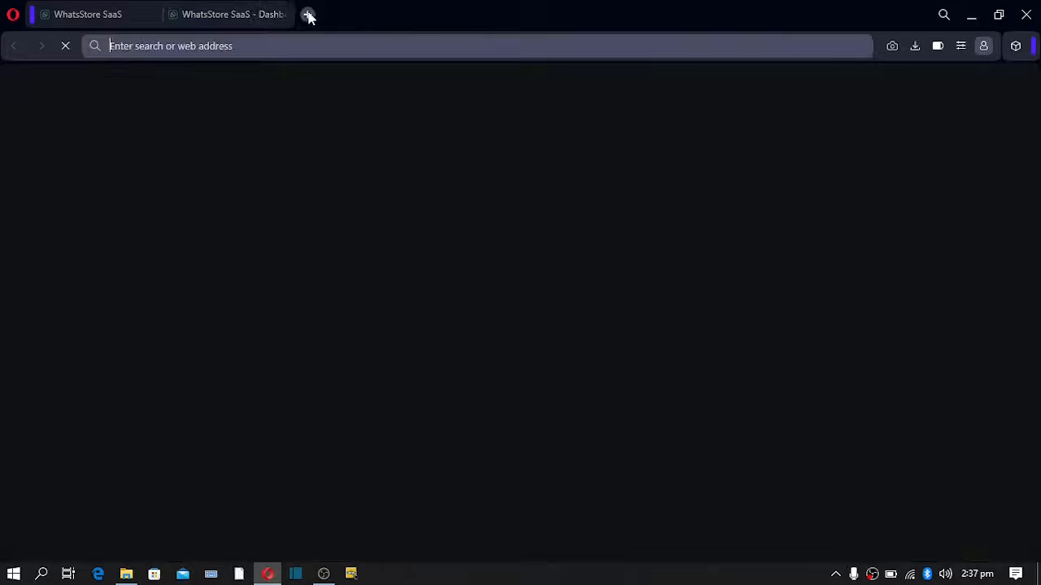
- Paste the copied store link into the new tab to load the Gadgets Store Products page
key("ctrl+v")
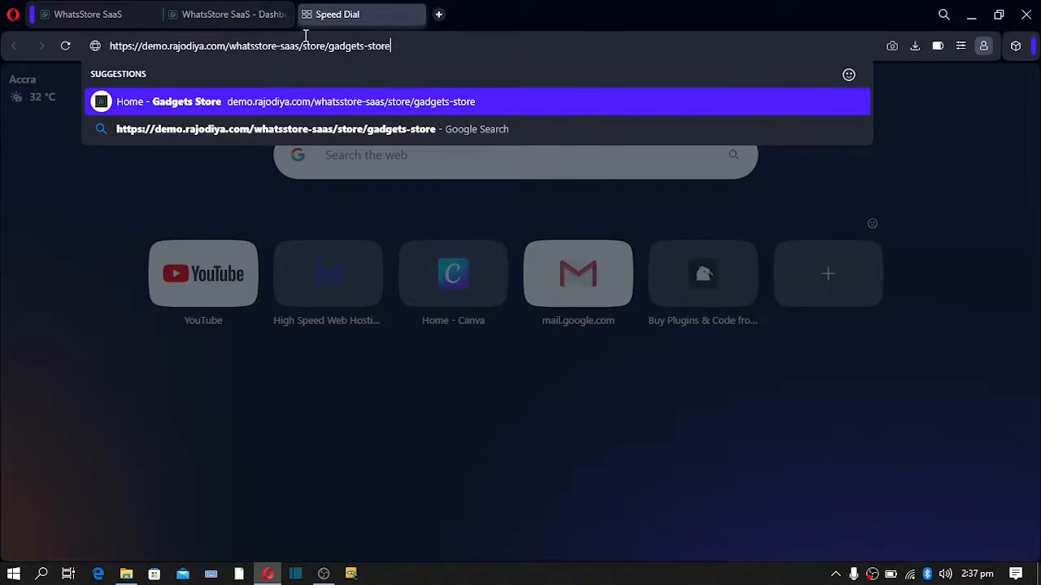
key("Return")
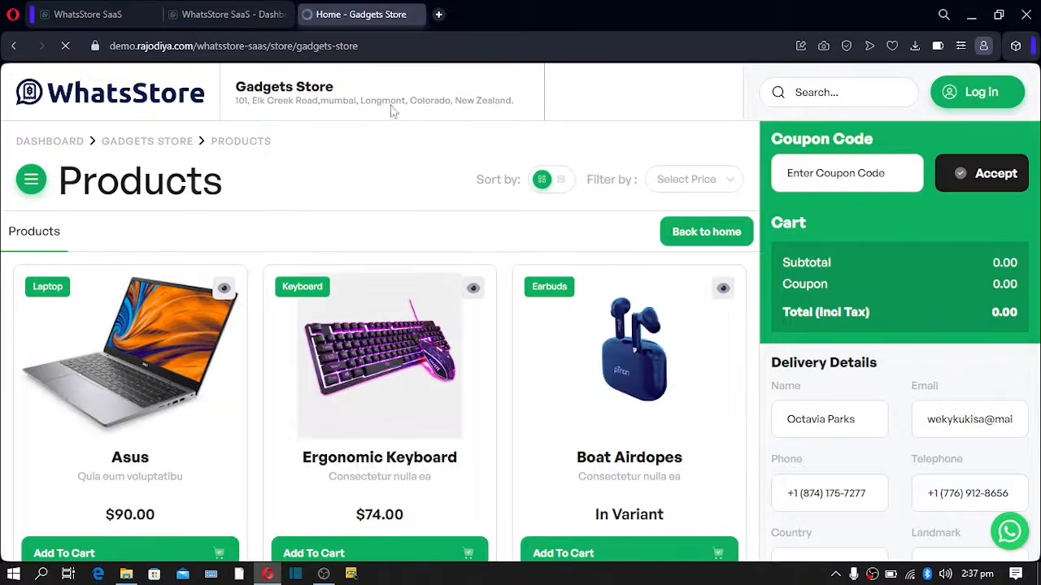
- Highlight the store's web address in the address bar several times, then return to the storefront
left_click_drag(366, 49, 102, 49)
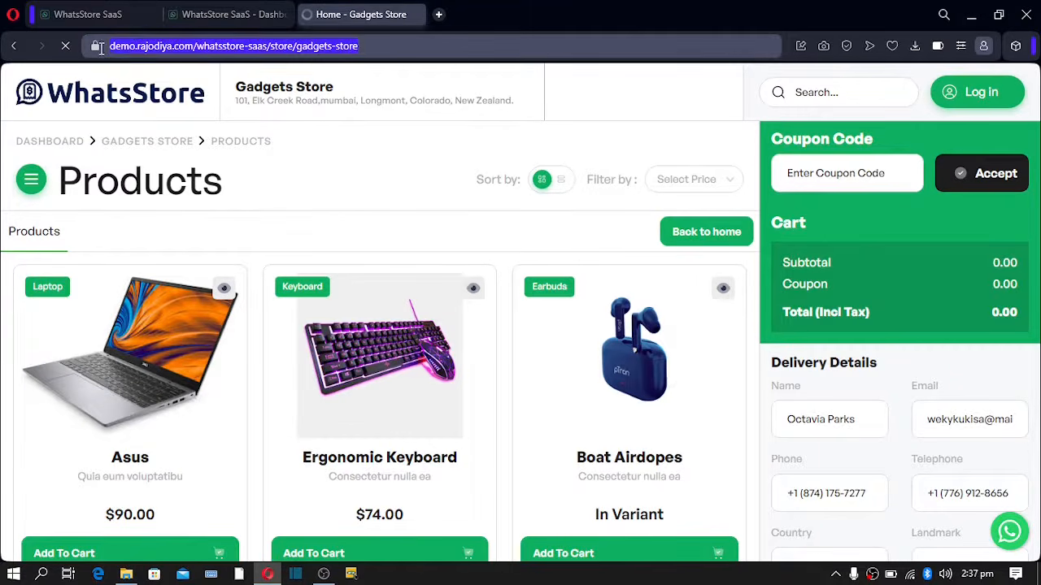
left_click(372, 46)
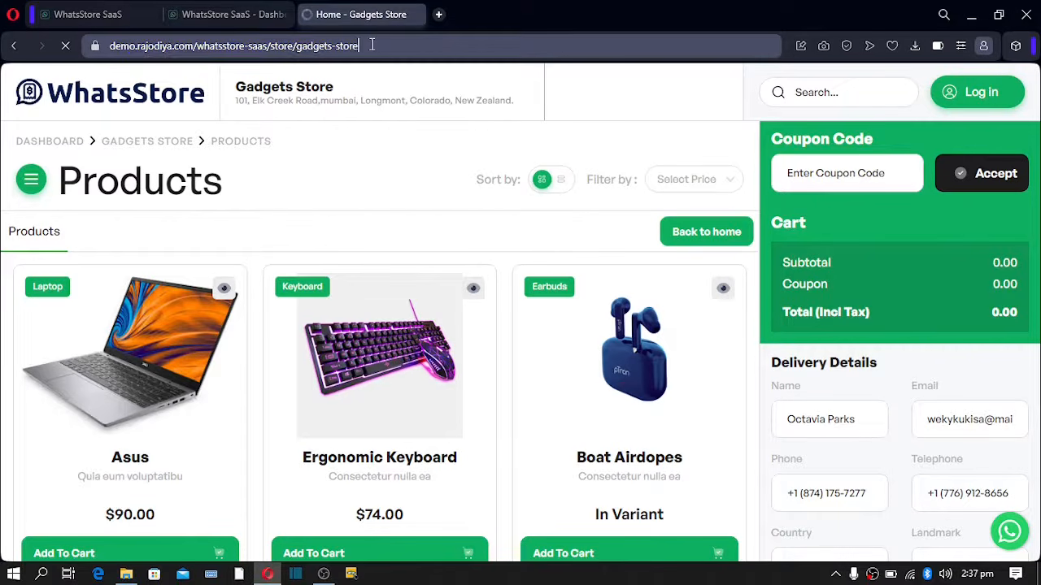
left_click_drag(371, 46, 121, 50)
left_click(364, 48)
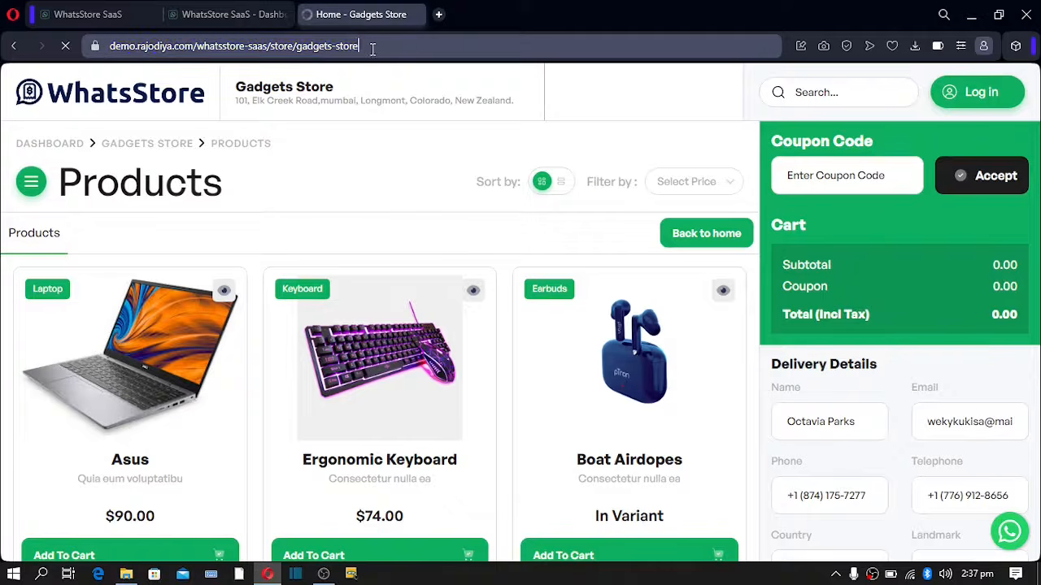
left_click_drag(373, 49, 71, 51)
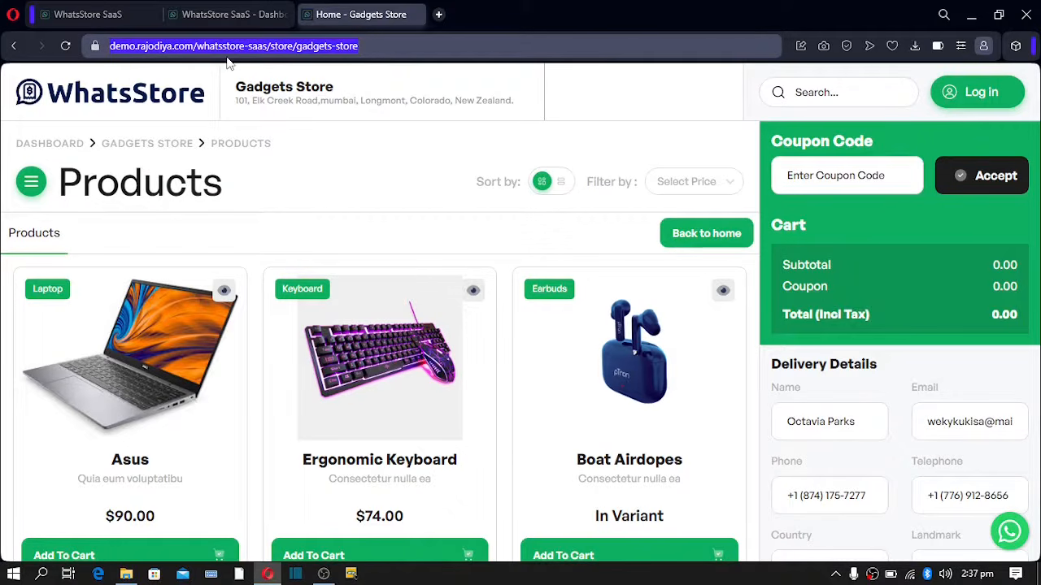
left_click(306, 48)
left_click_drag(360, 46, 213, 41)
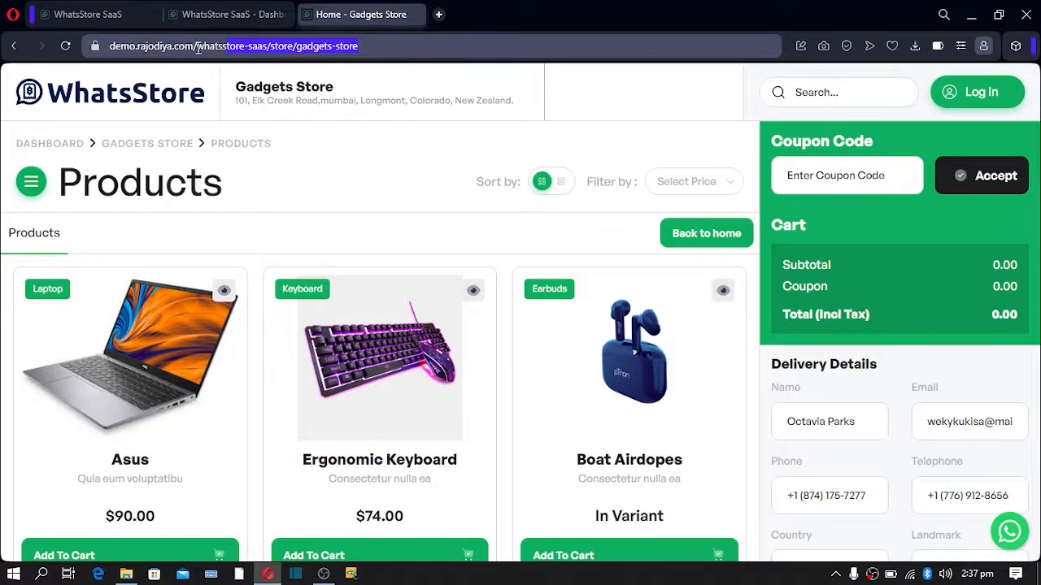
left_click(368, 47)
left_click_drag(367, 47, 18, 57)
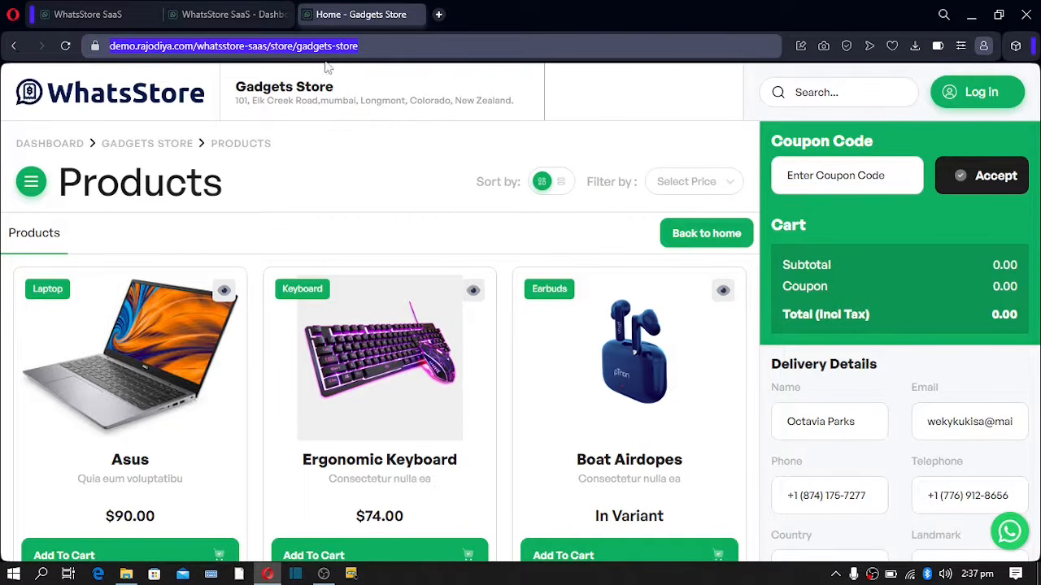
left_click(382, 50)
left_click_drag(379, 47, 55, 59)
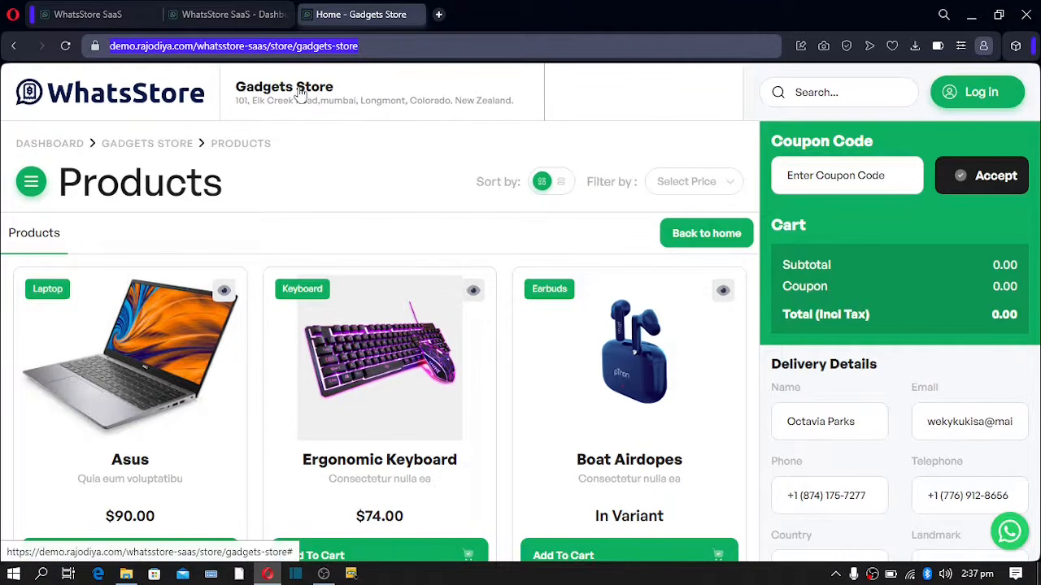
left_click(114, 104)
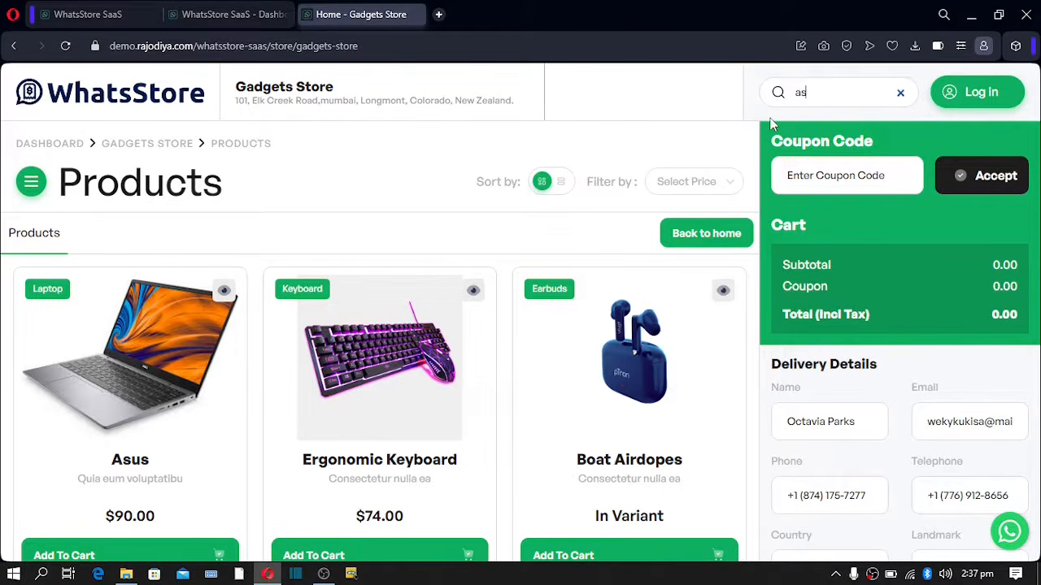
- Clear the product search so all products show, and enter test text 'sds' as a coupon code
type("u")
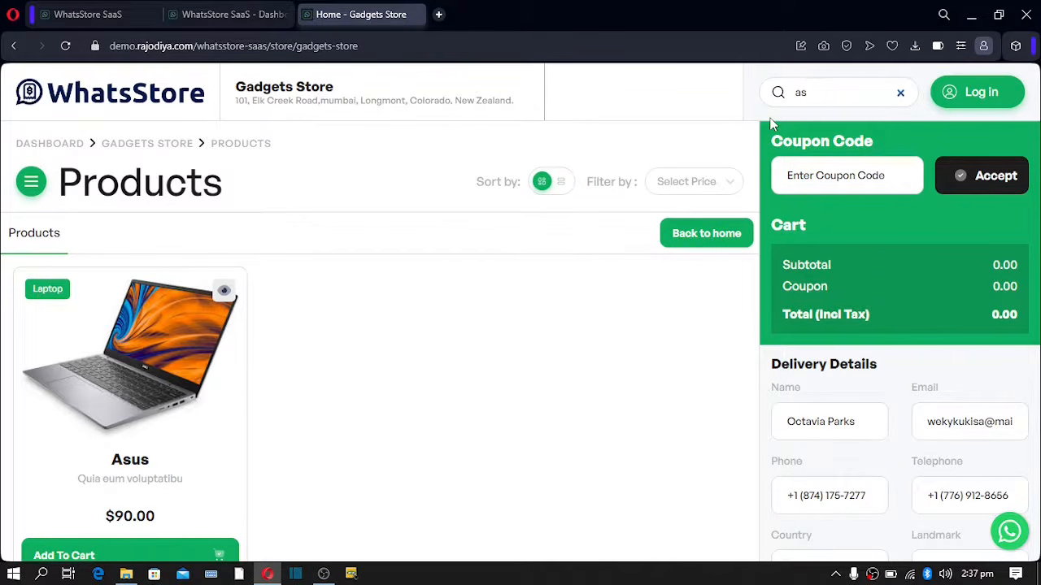
key("BackSpace")
key("BackSpace")
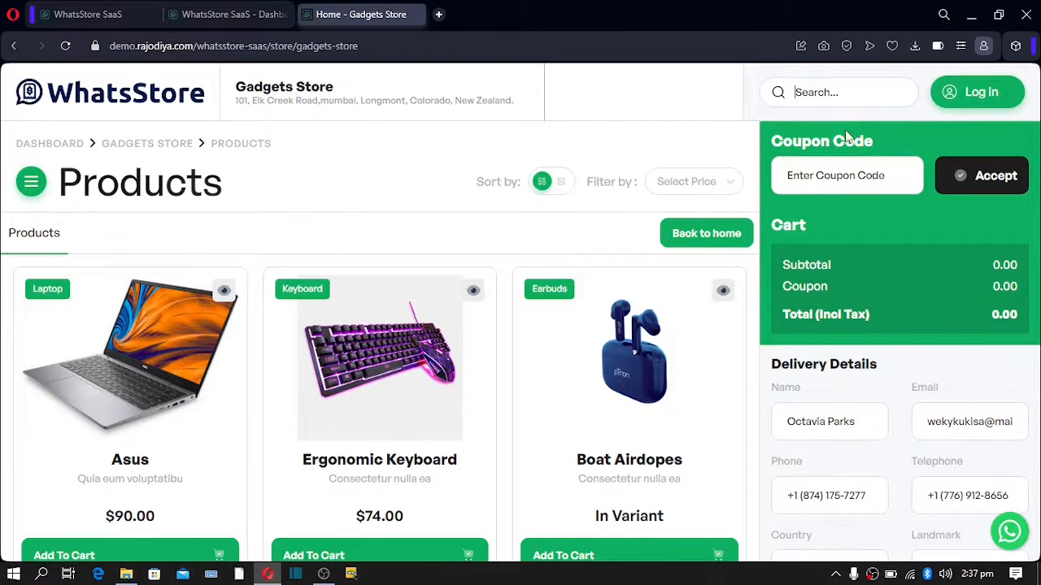
left_click(826, 171)
type("sdsf")
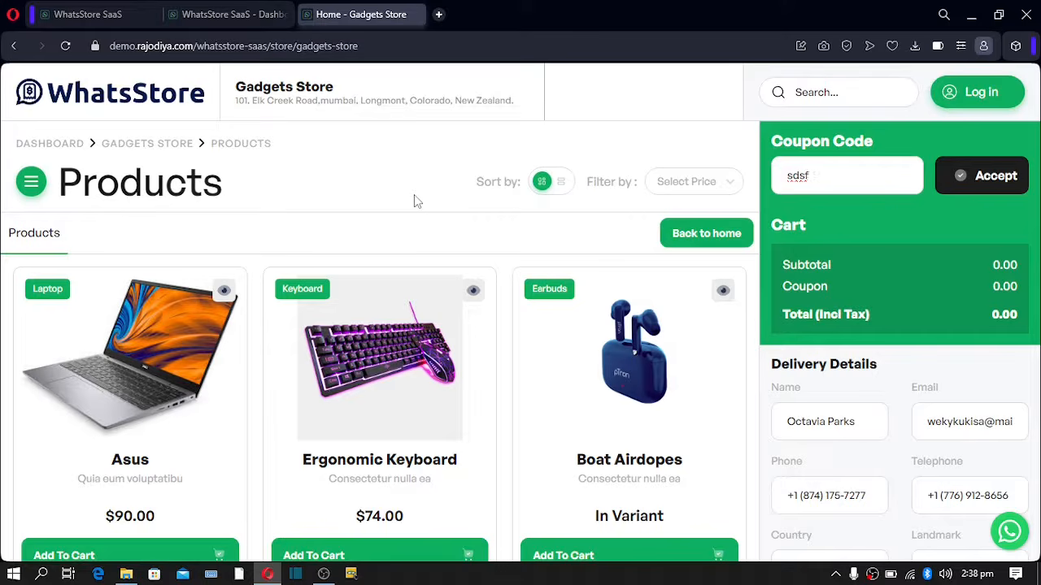
mouse_move(2, 175)
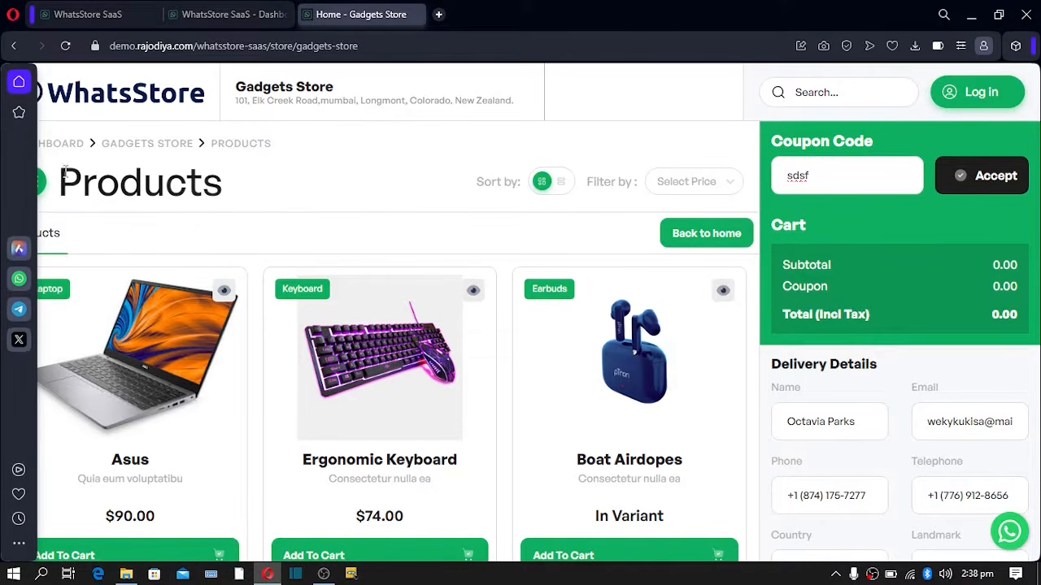
left_click(39, 185)
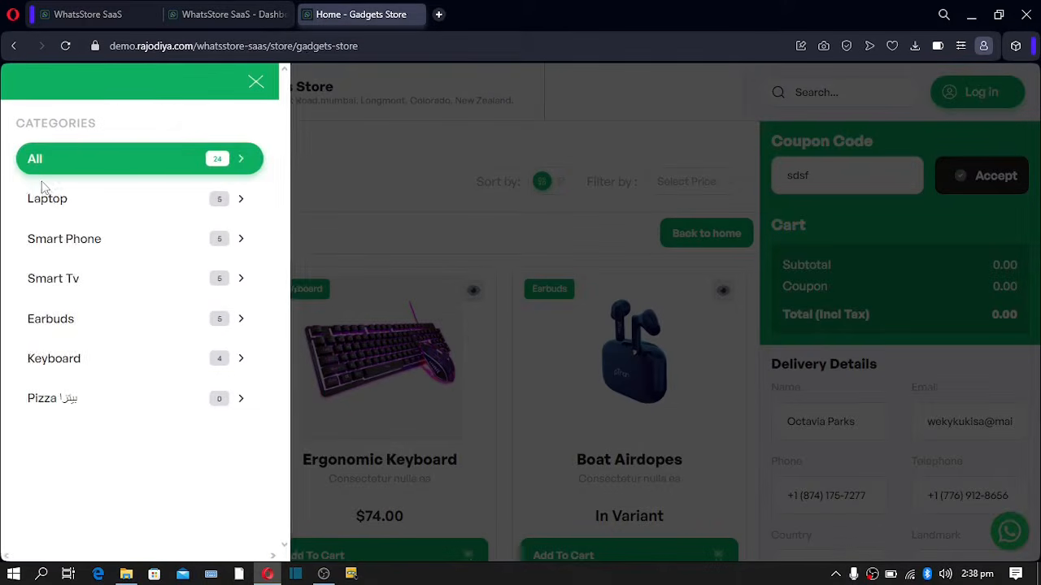
left_click(256, 86)
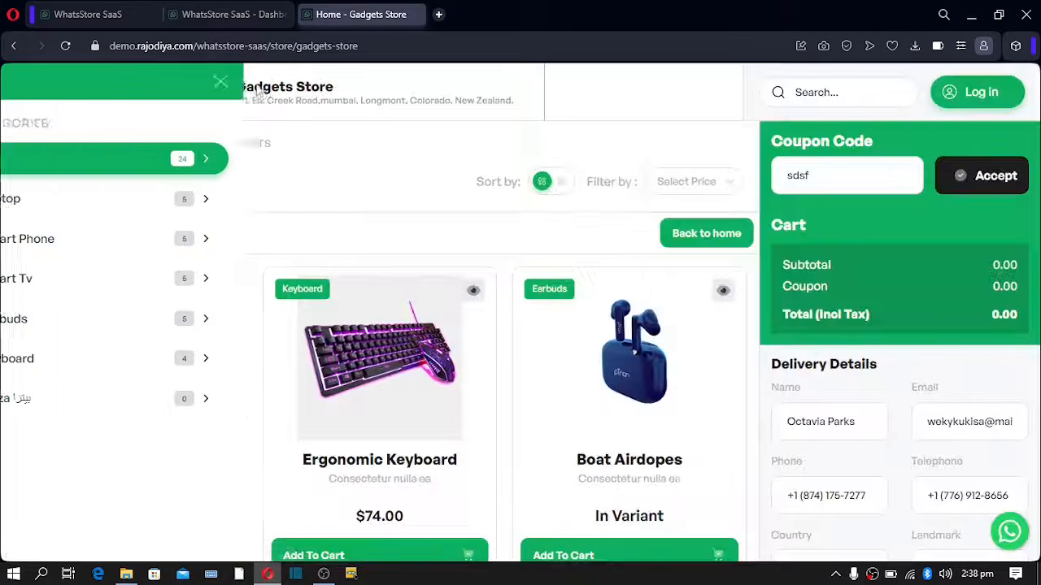
left_click(46, 198)
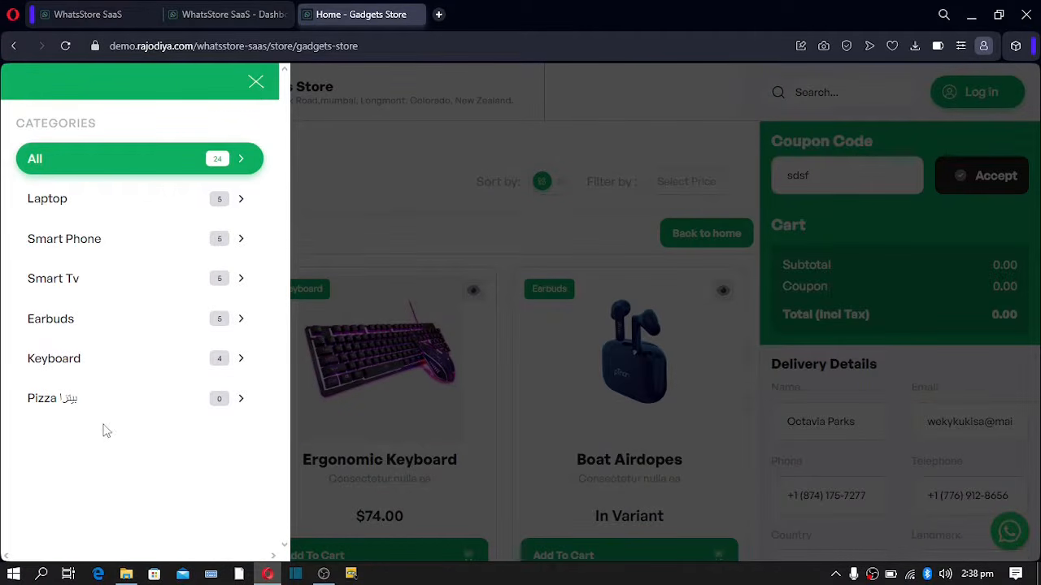
left_click(399, 149)
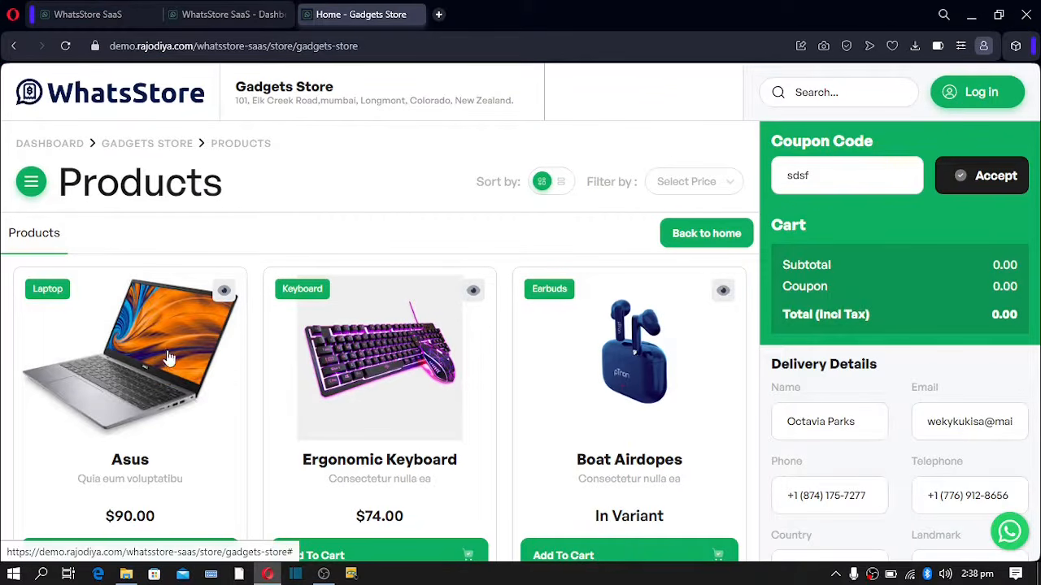
scroll(177, 357, "down", 1)
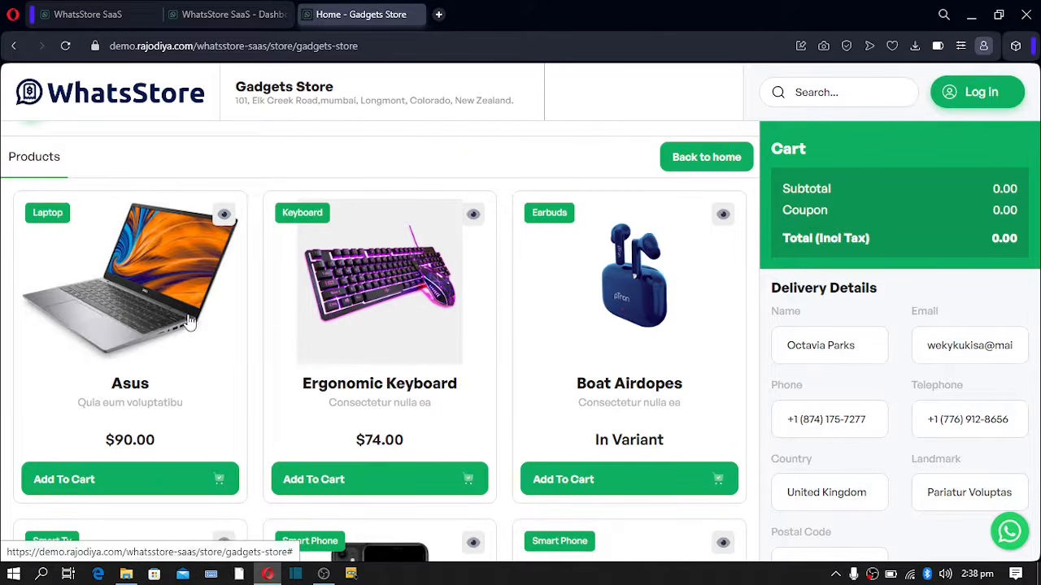
scroll(286, 314, "down", 2)
scroll(293, 313, "down", 13)
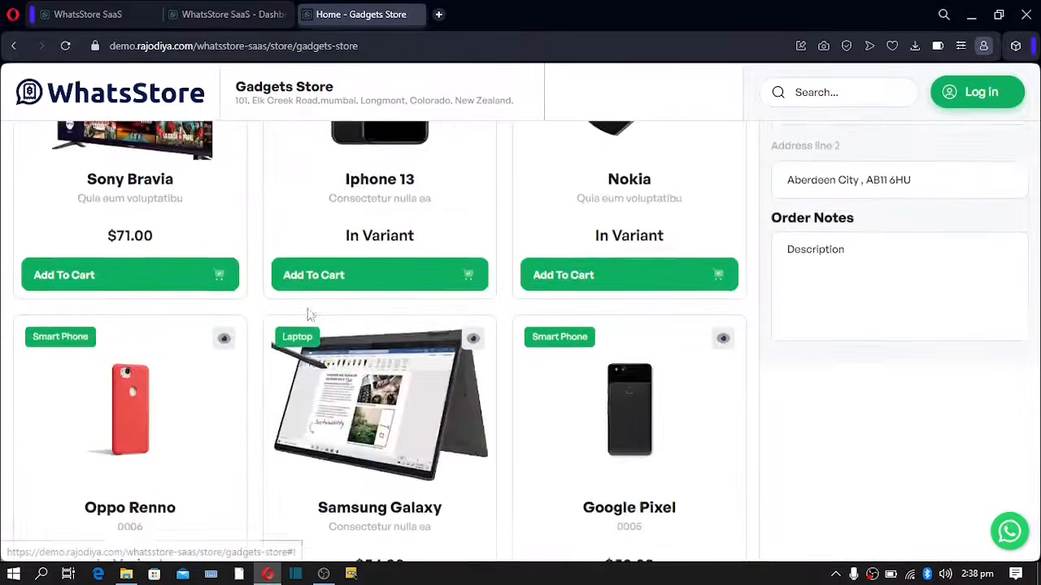
scroll(306, 318, "up", 20)
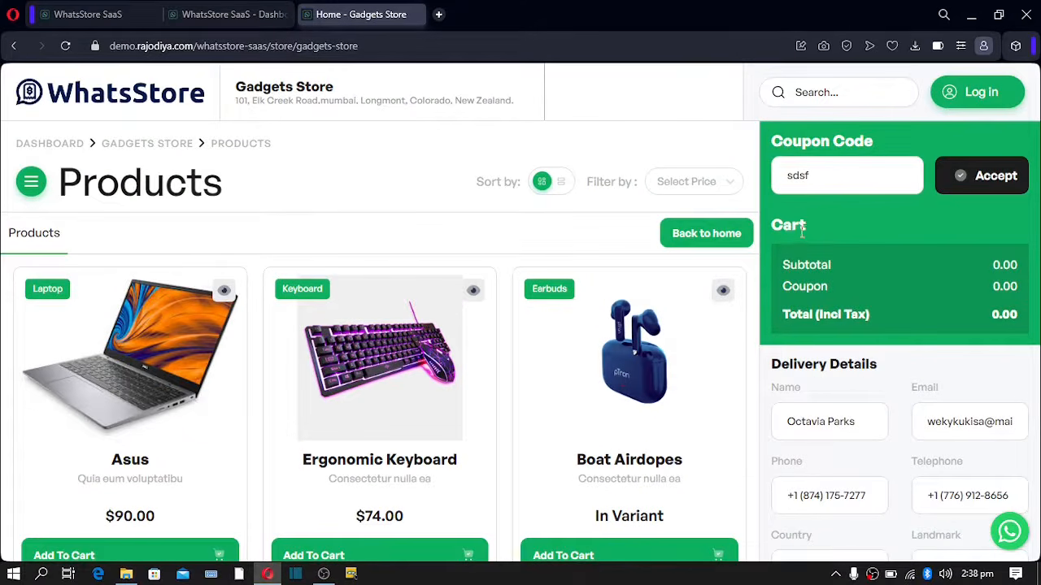
double_click(786, 230)
left_click_drag(806, 269, 877, 309)
left_click(877, 309)
scroll(862, 325, "down", 1)
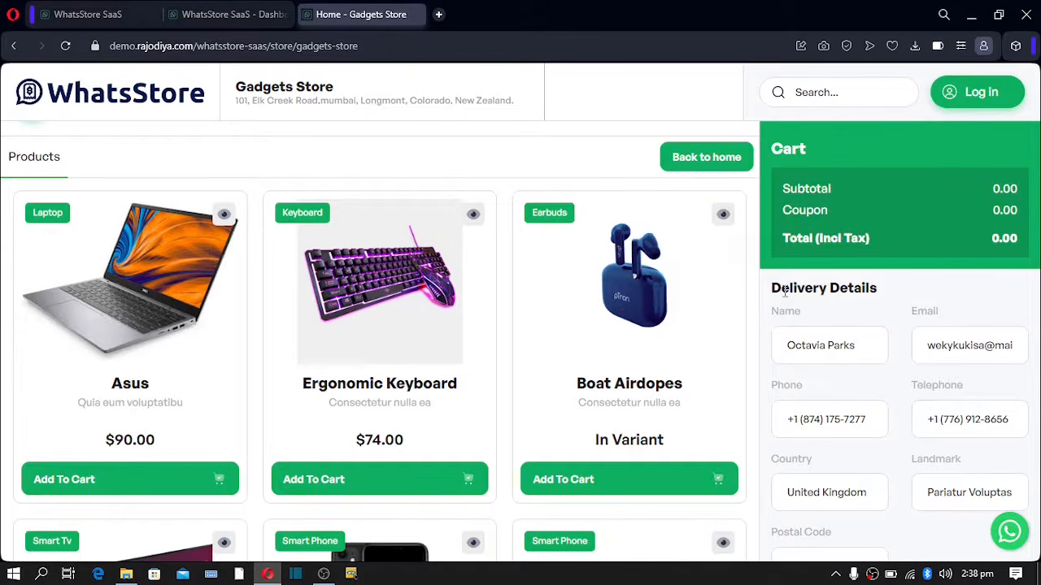
left_click_drag(784, 293, 875, 321)
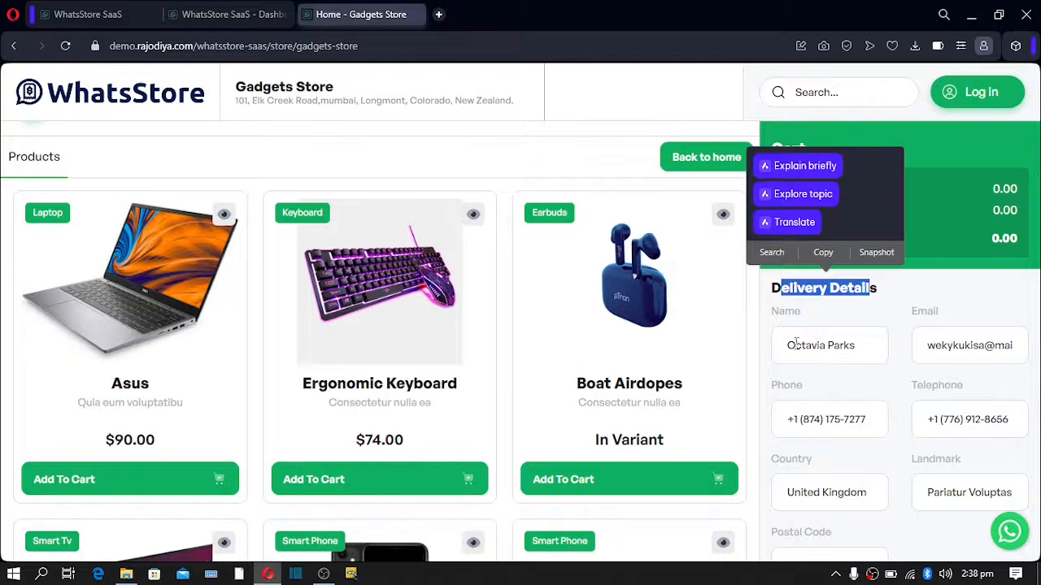
left_click_drag(796, 345, 840, 345)
left_click_drag(926, 343, 966, 349)
left_click_drag(803, 419, 849, 419)
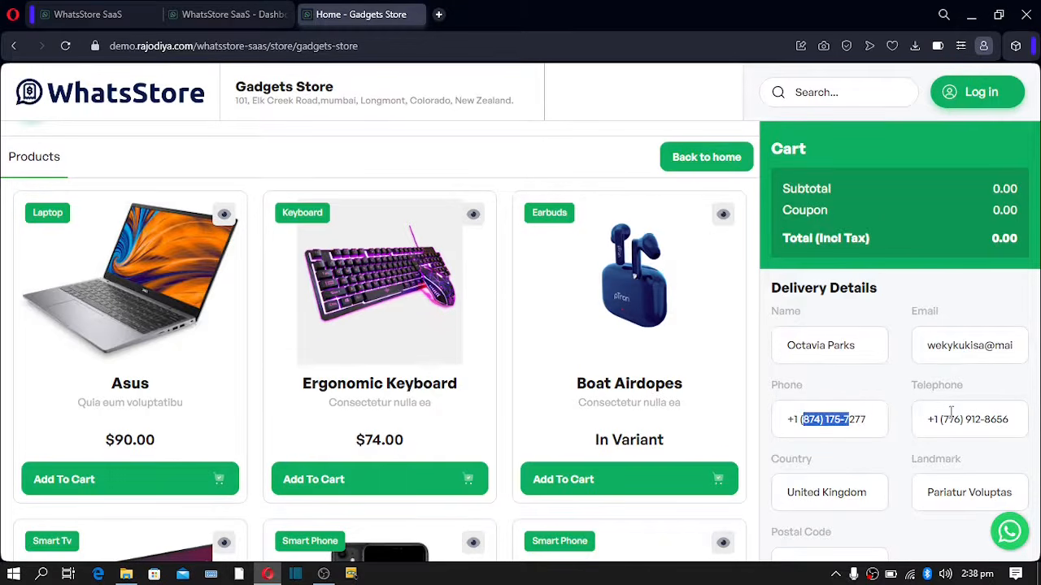
left_click_drag(942, 419, 964, 419)
scroll(846, 390, "down", 4)
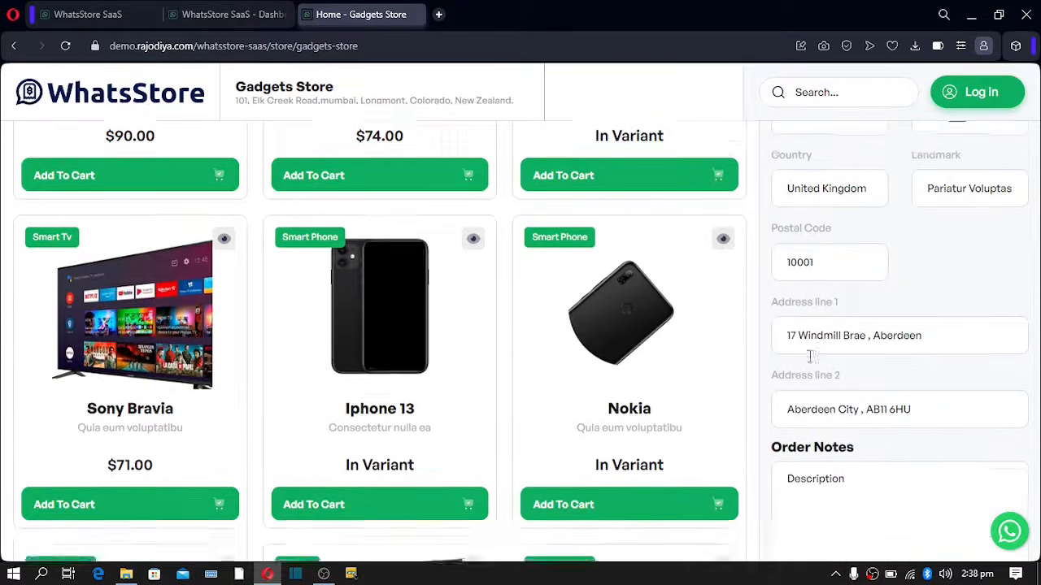
scroll(810, 356, "down", 2)
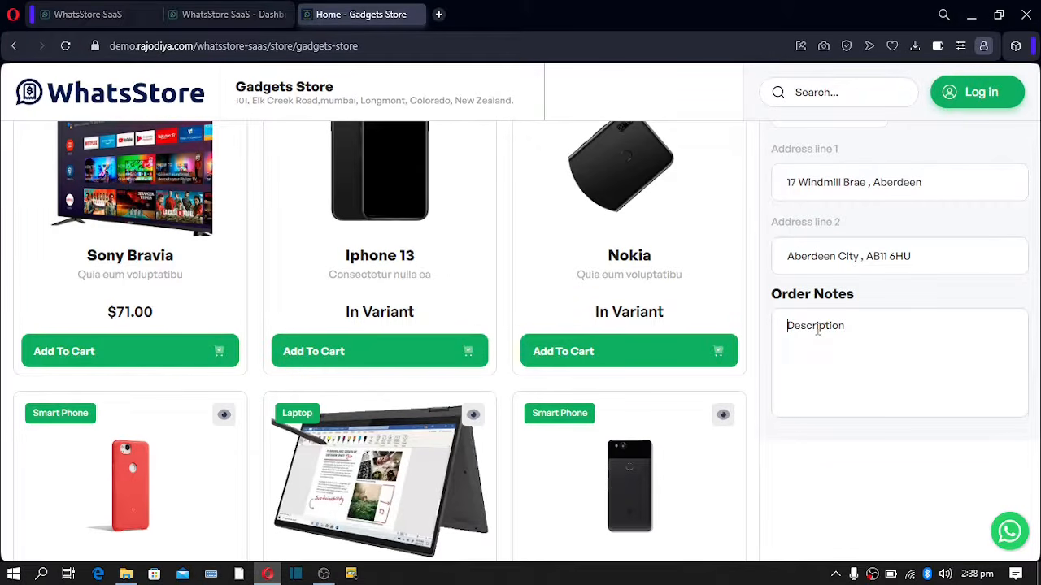
scroll(817, 329, "up", 7)
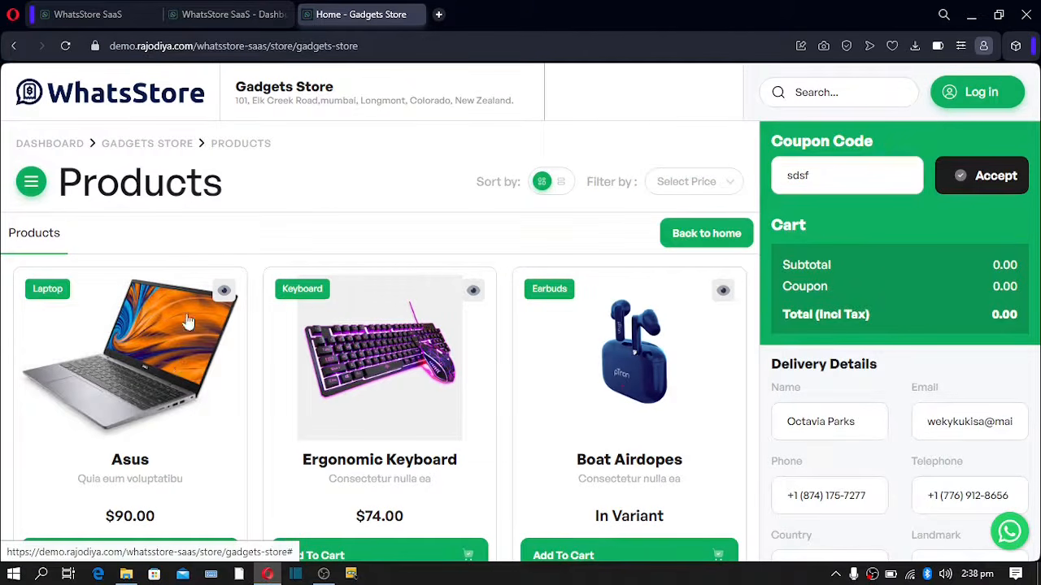
left_click(158, 349)
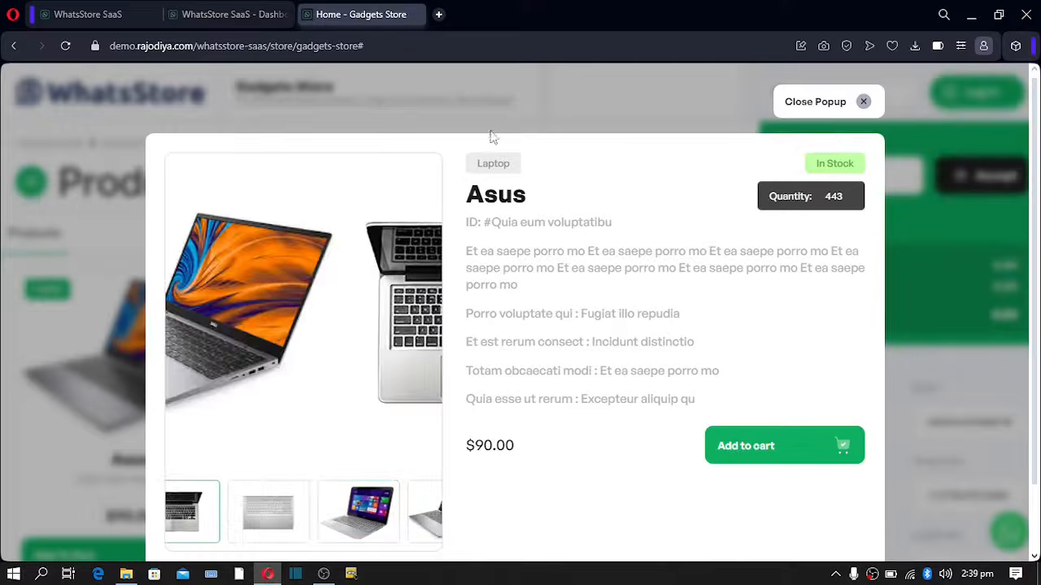
double_click(494, 195)
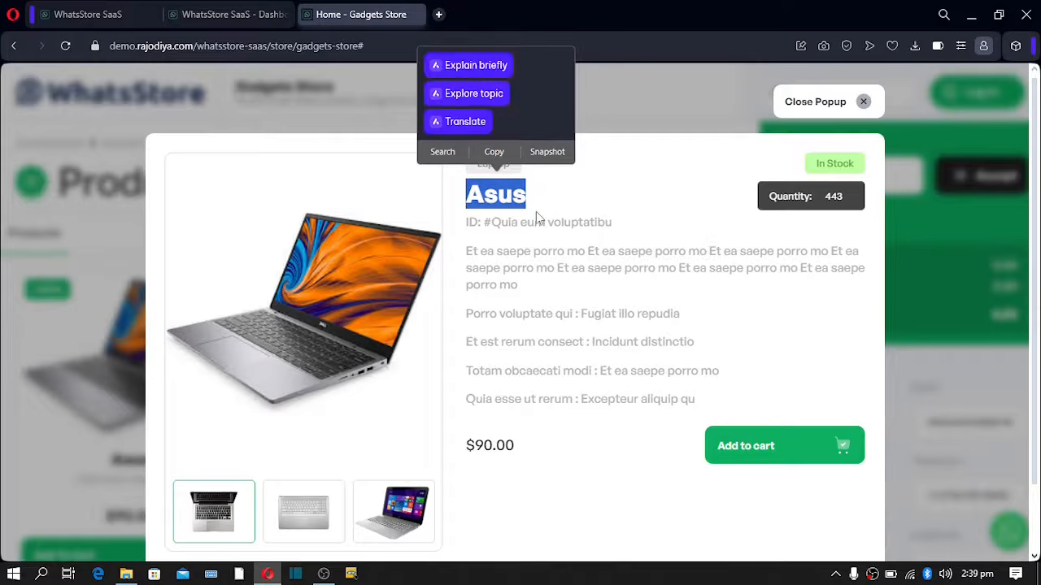
left_click_drag(472, 224, 725, 225)
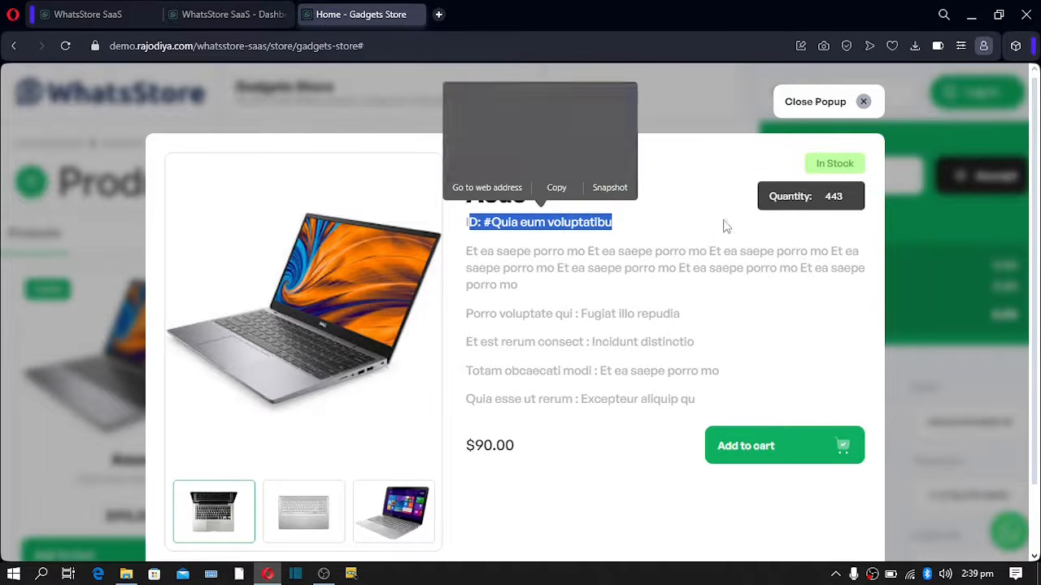
left_click_drag(469, 251, 722, 418)
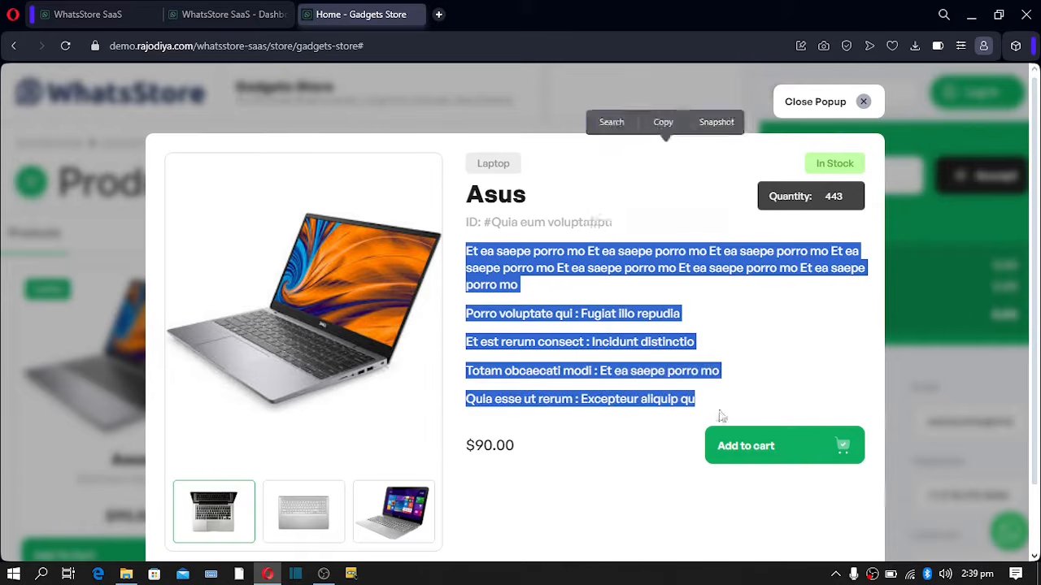
left_click_drag(497, 446, 535, 460)
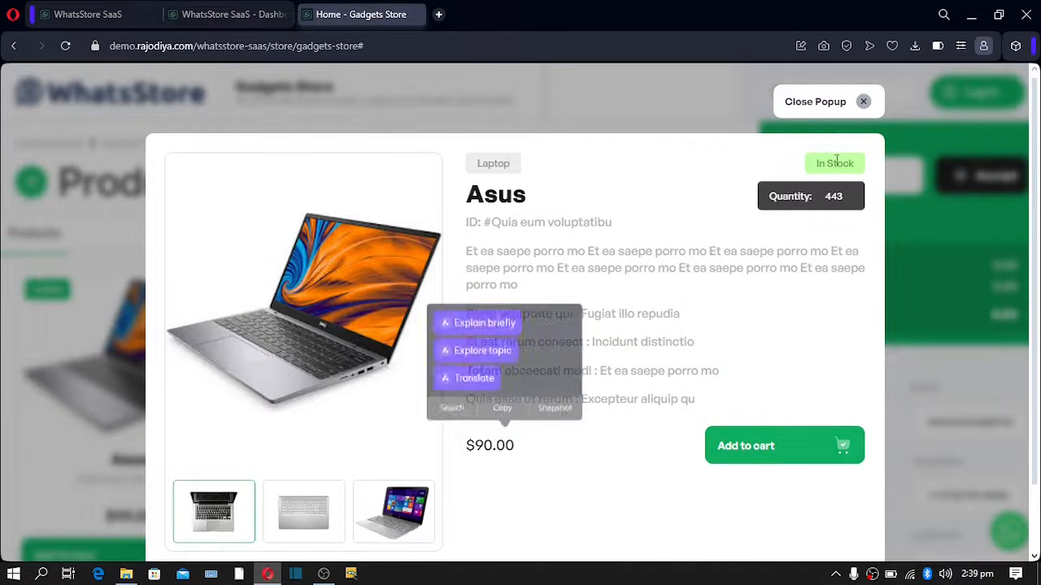
left_click_drag(815, 163, 846, 163)
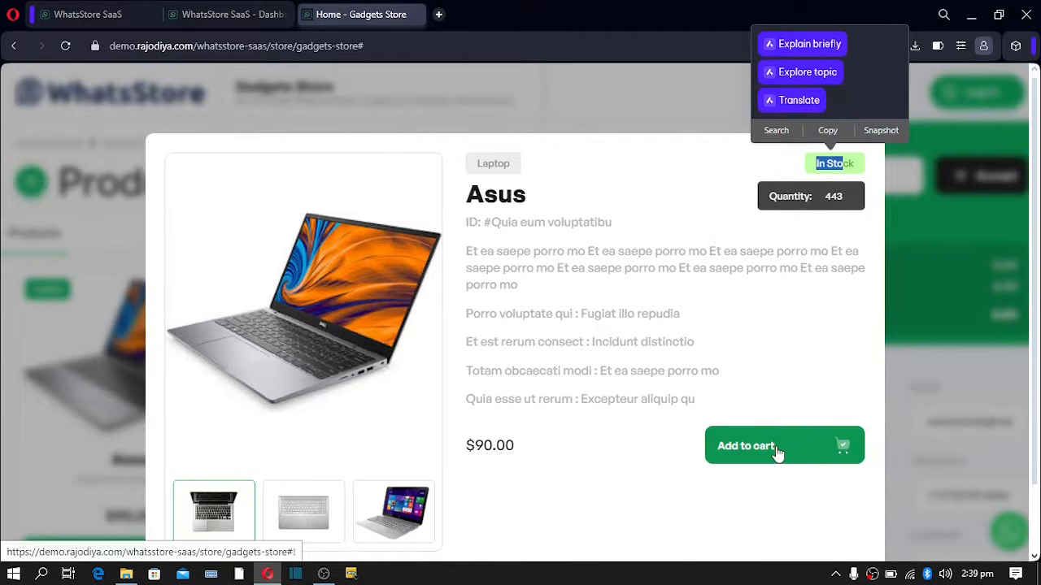
- Add one Asus laptop to the cart, totalling $99.00 including tax
left_click(777, 452)
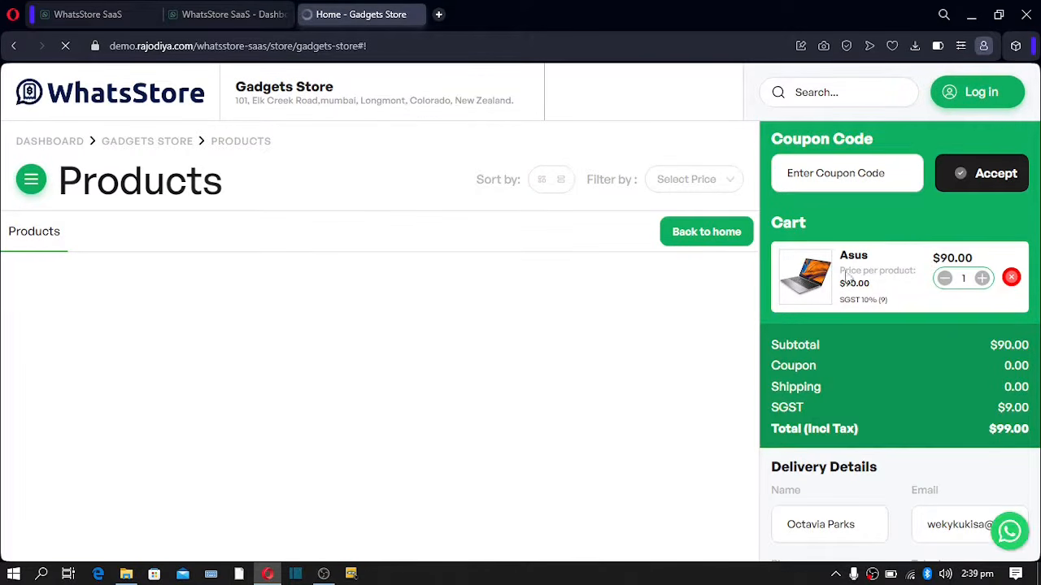
scroll(844, 279, "down", 1)
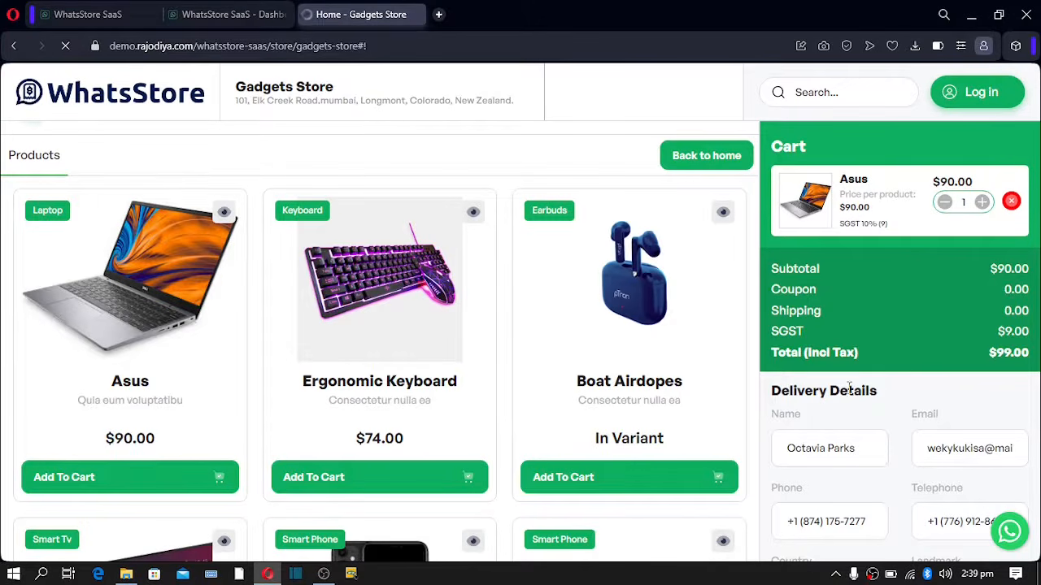
left_click_drag(775, 358, 1021, 366)
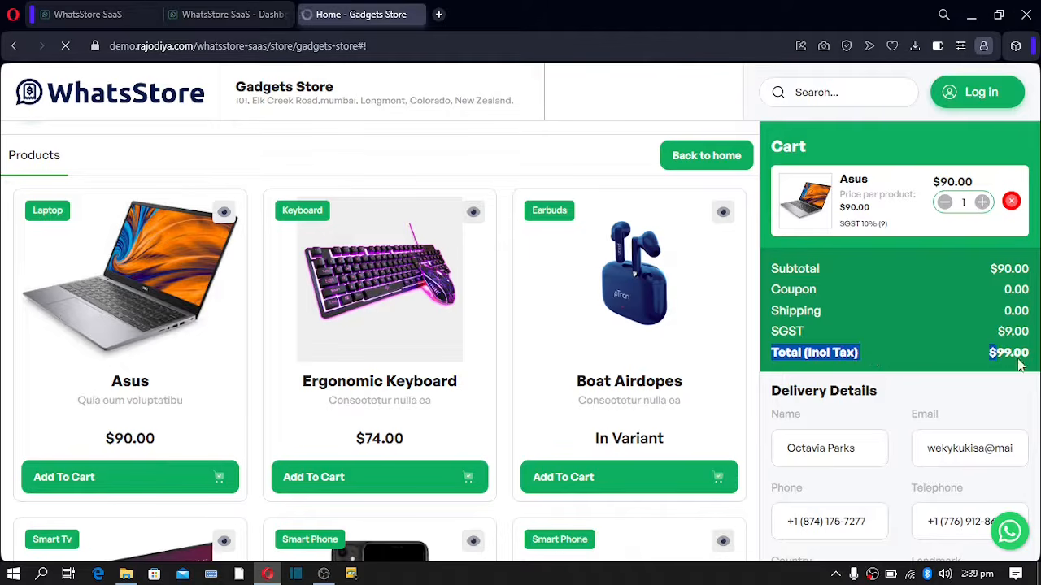
- Set the shipping location to India with the Fast Shipping method
scroll(823, 341, "down", 2)
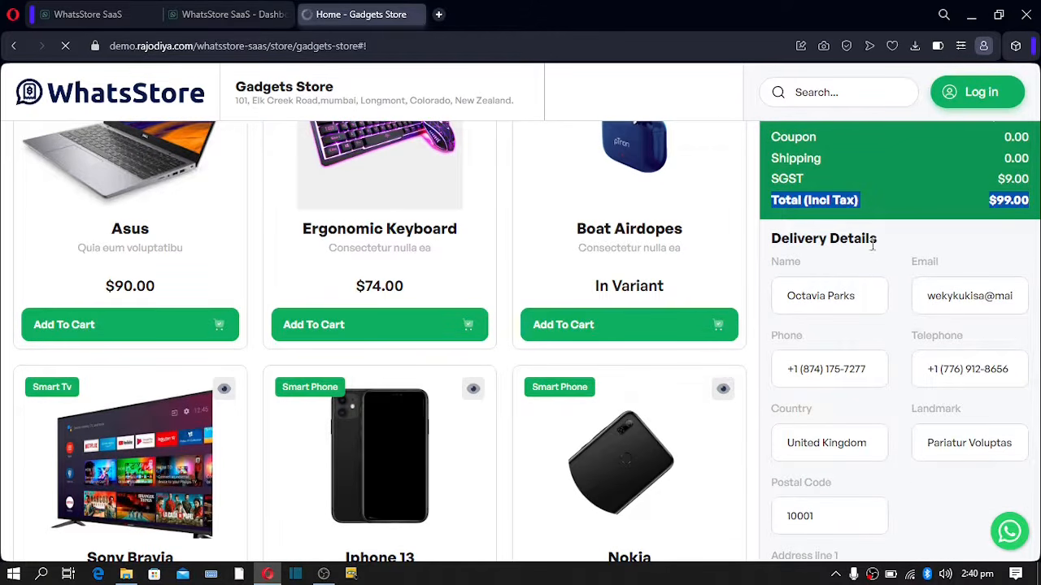
scroll(854, 337, "down", 5)
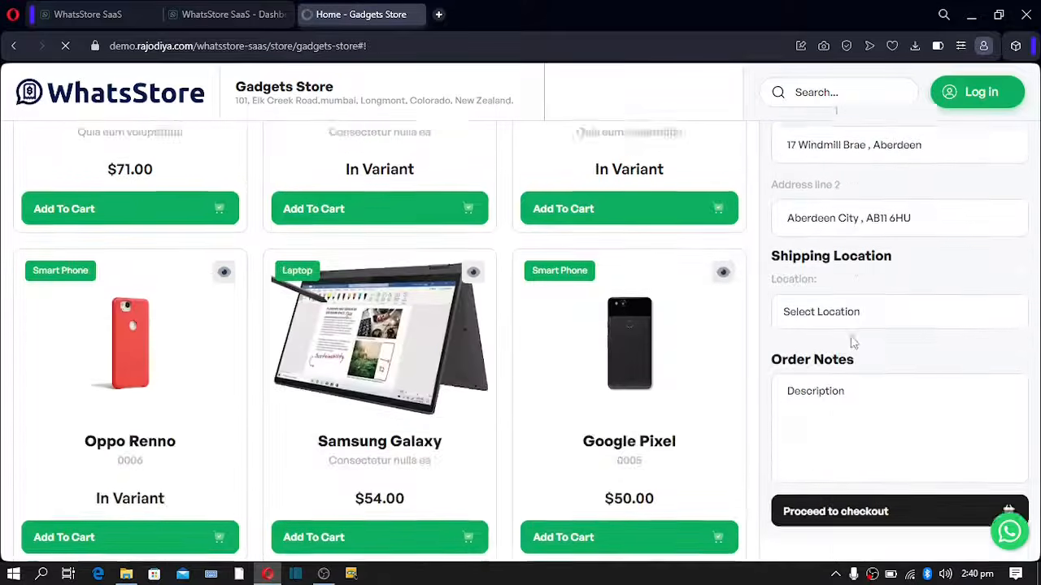
left_click(845, 233)
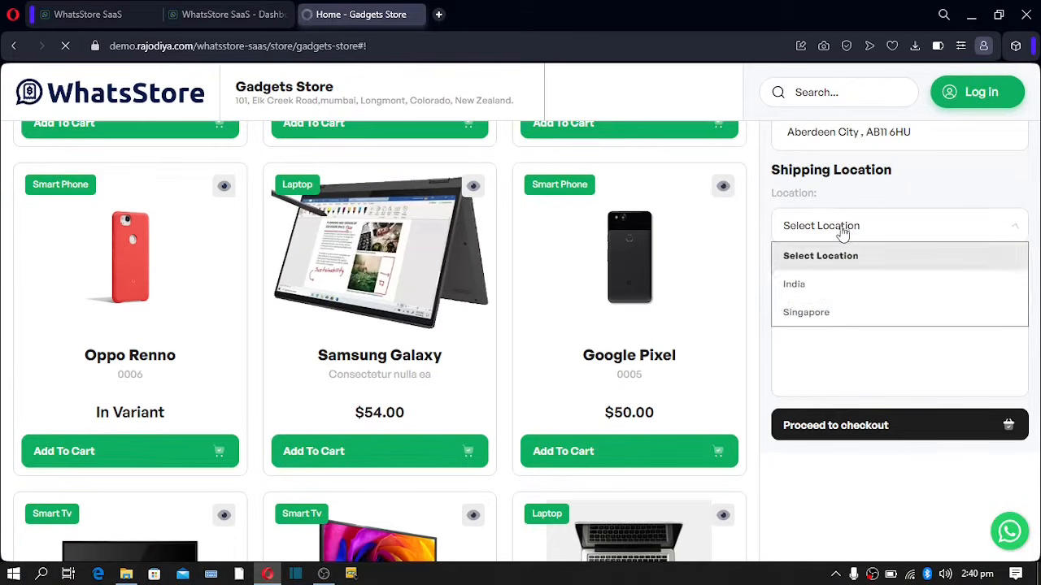
left_click(824, 285)
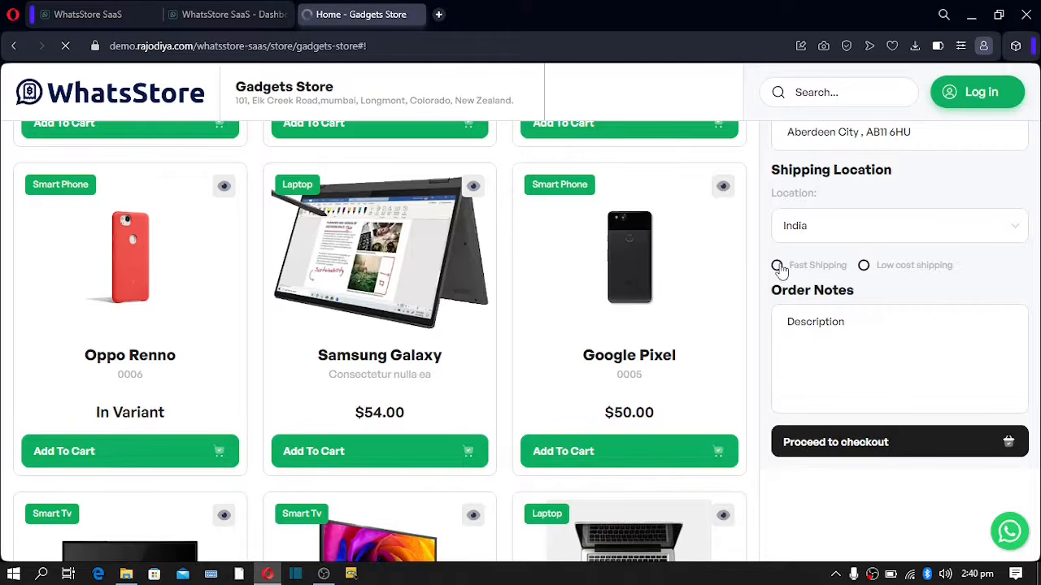
left_click(778, 269)
- Check out the Asus order as a guest and place it with cash on delivery
left_click(822, 438)
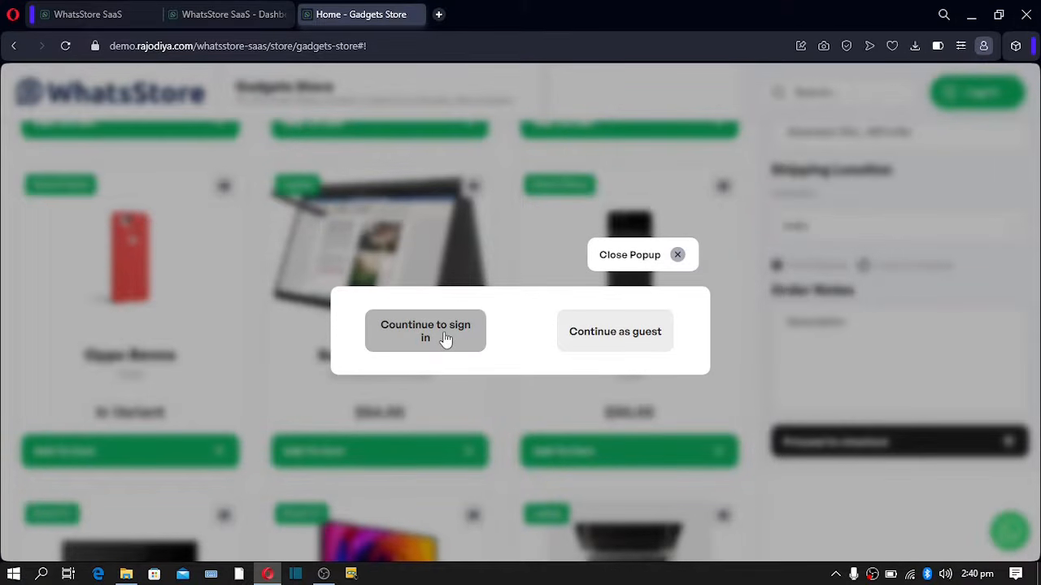
left_click(616, 336)
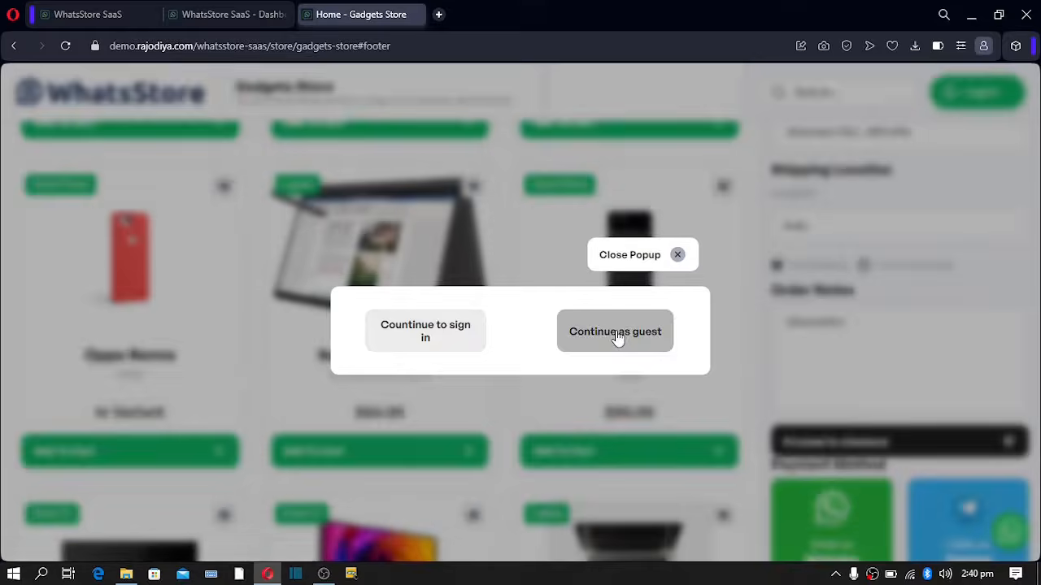
scroll(841, 306, "down", 4)
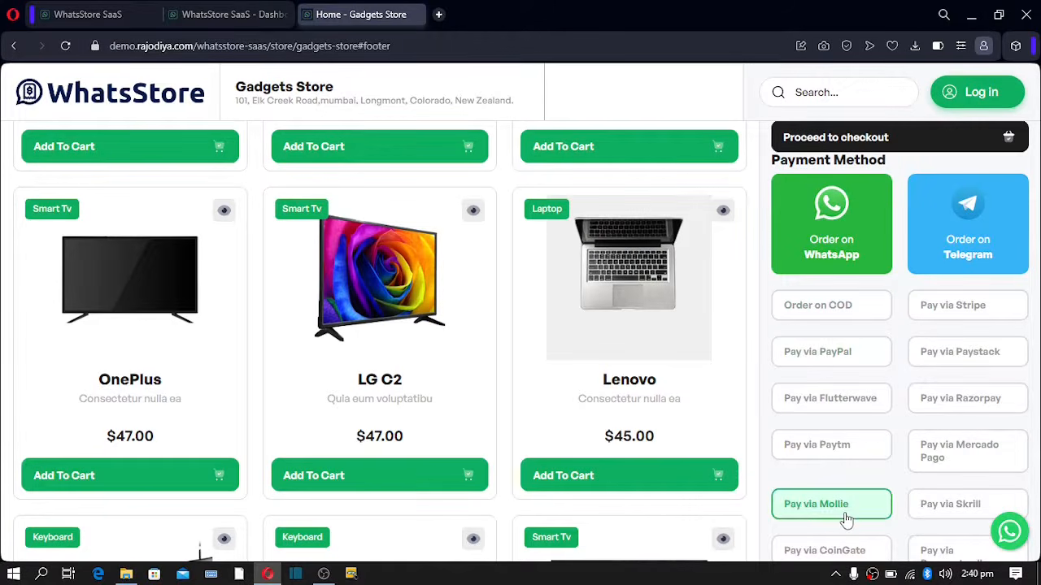
left_click(838, 315)
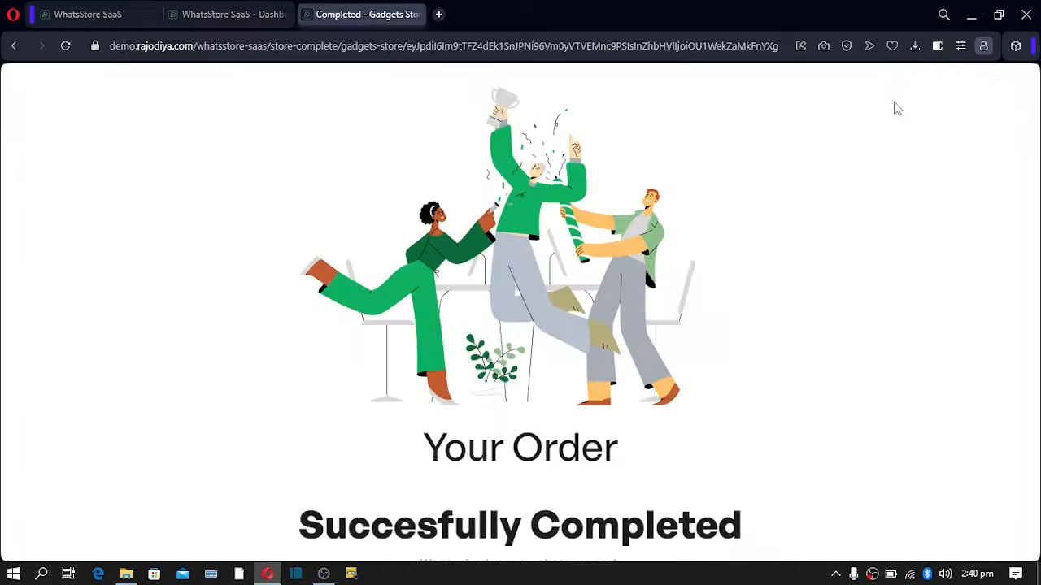
- Scroll to the order-completed message and highlight the success heading and purchase-received text
scroll(688, 239, "down", 2)
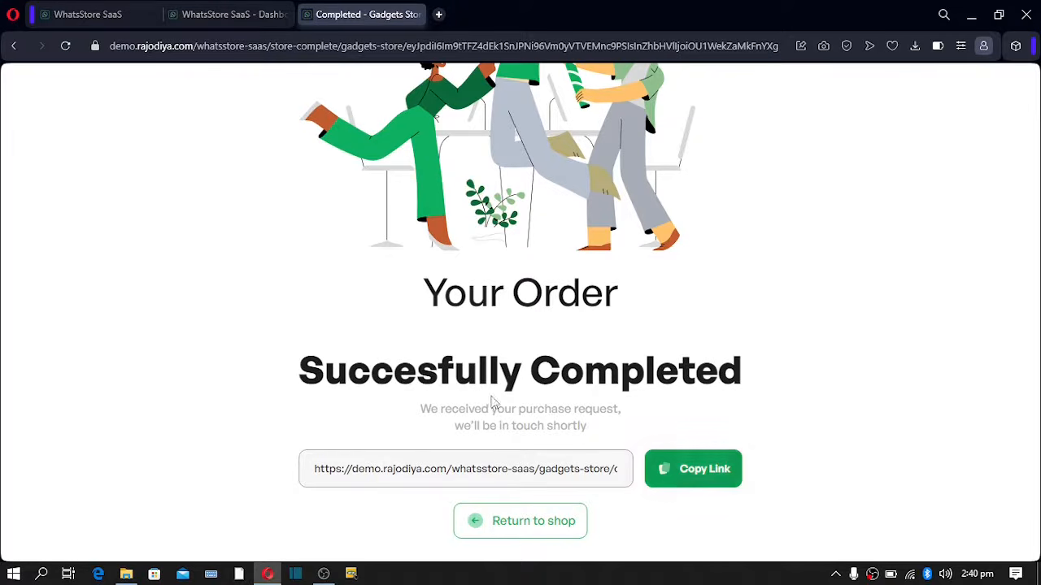
left_click_drag(418, 376, 649, 382)
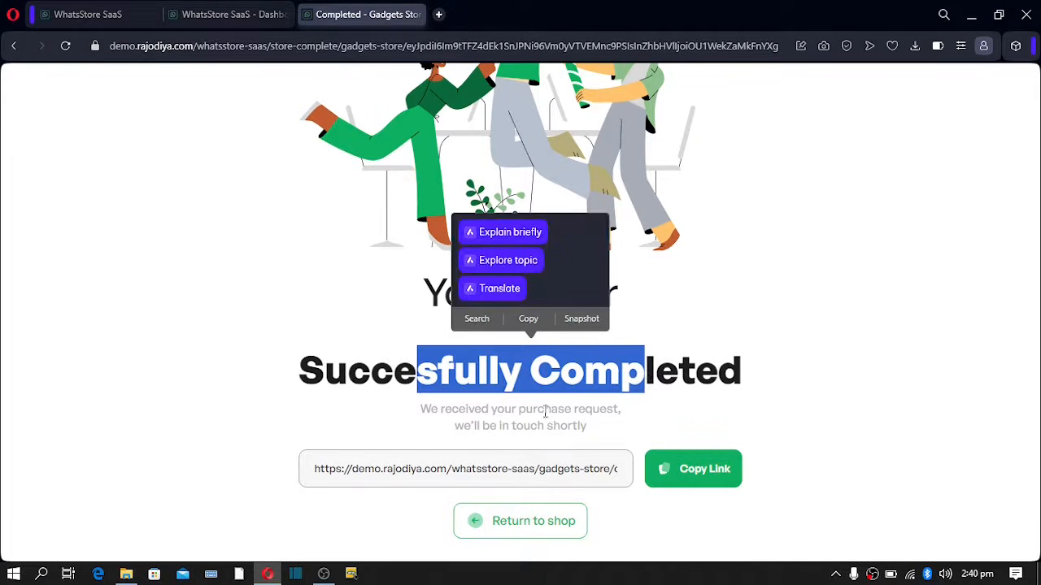
left_click_drag(492, 413, 561, 426)
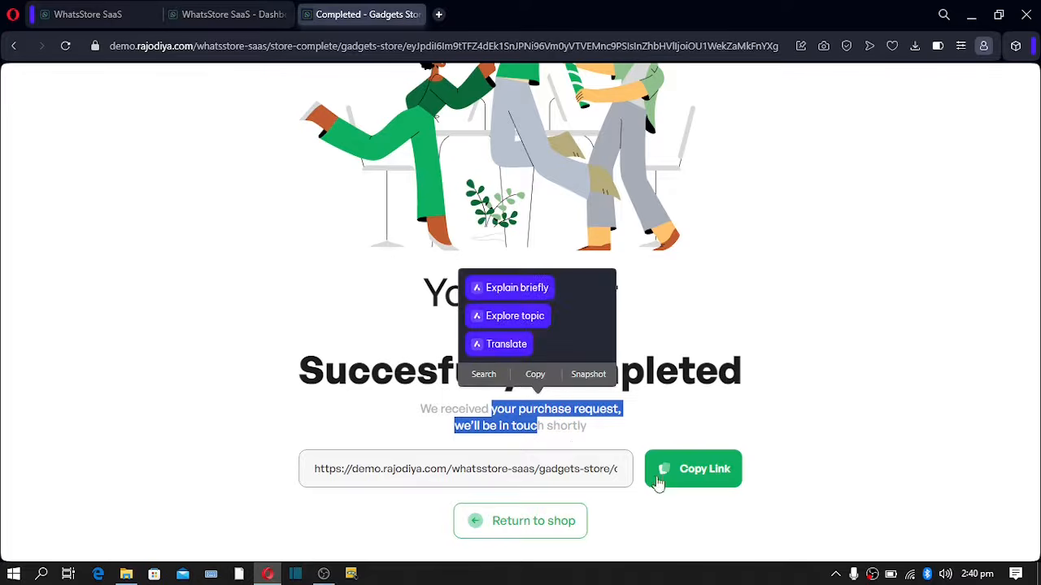
- Copy the order link and load it in a new browser tab to view the receipt
left_click(704, 478)
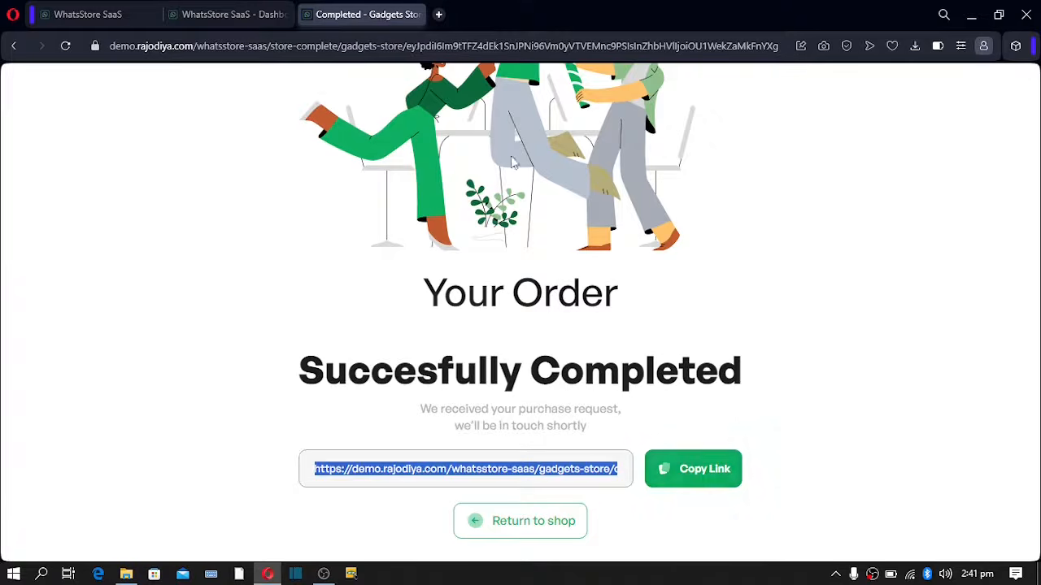
left_click(438, 14)
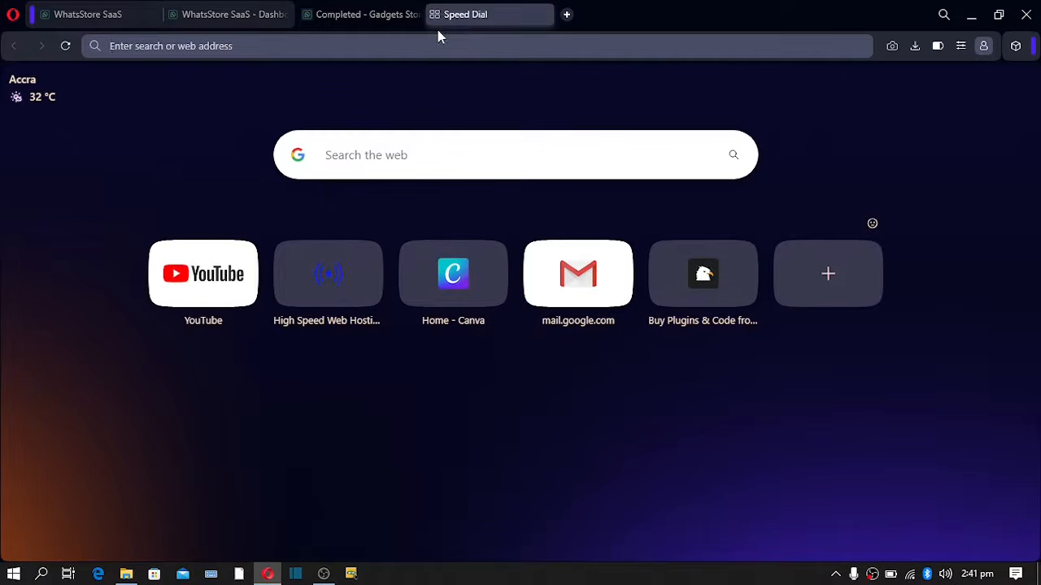
key("ctrl+v")
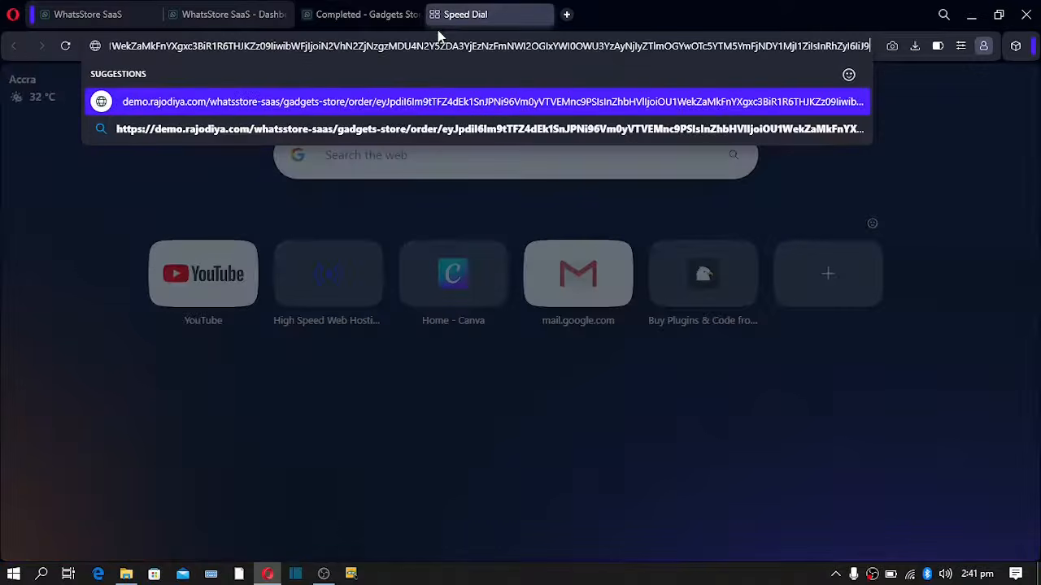
key("Return")
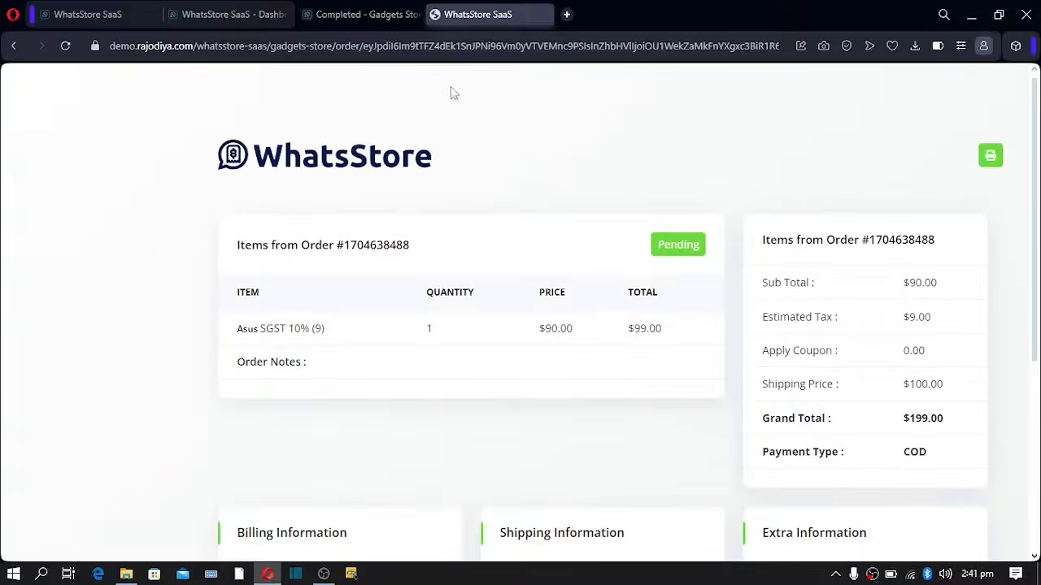
left_click_drag(340, 168, 470, 363)
left_click(470, 372)
scroll(470, 371, "down", 3)
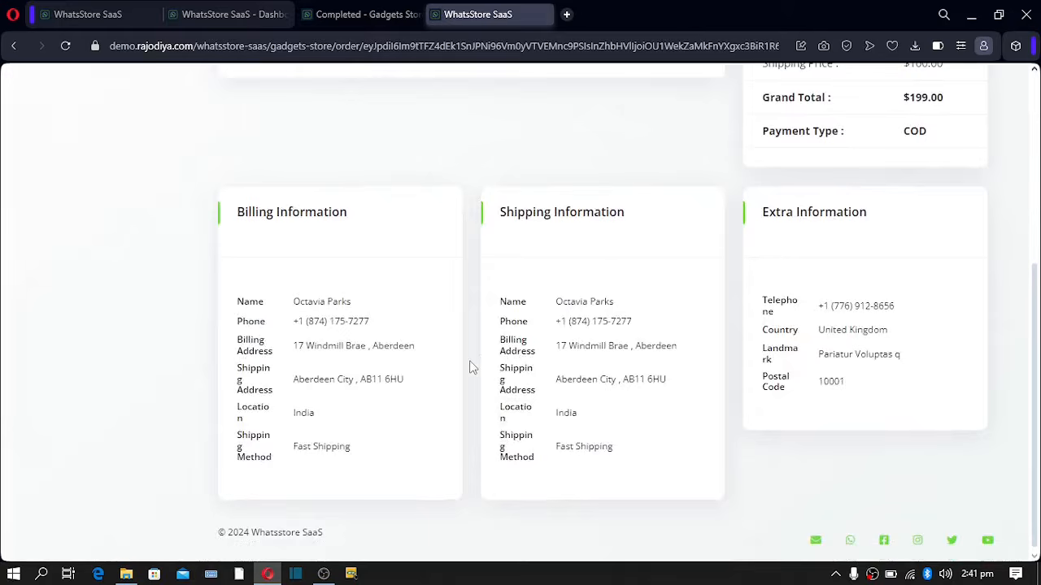
scroll(668, 344, "up", 4)
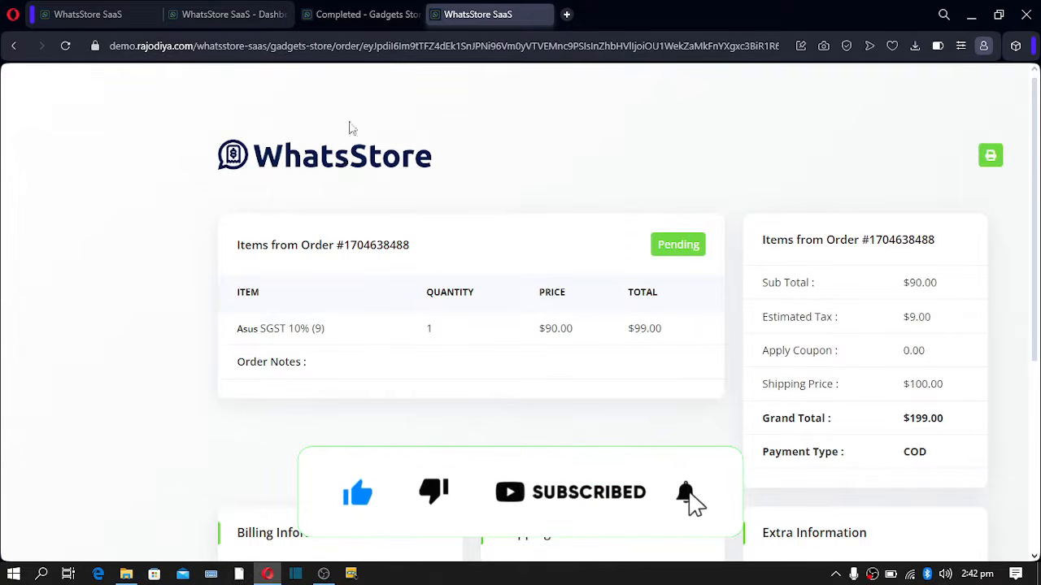
mouse_move(544, 19)
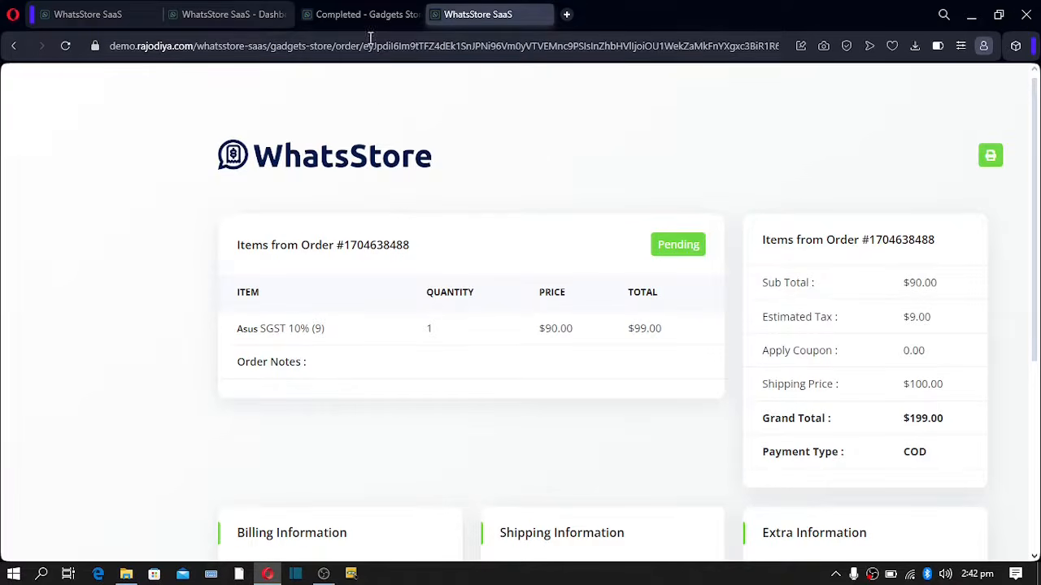
- Close the receipt tab and go back to the Gadgets Store shop via Return to shop
left_click(542, 14)
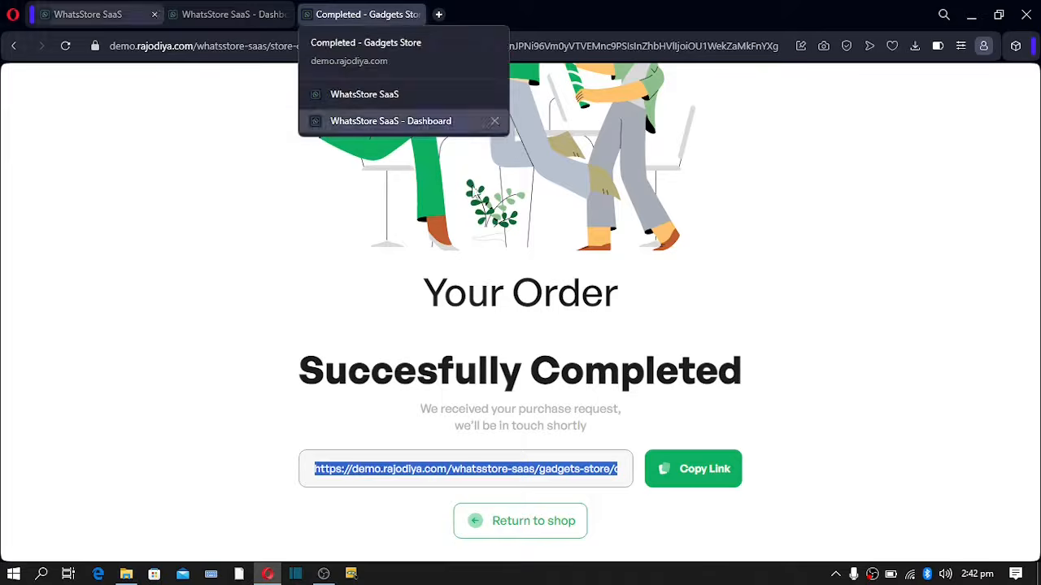
left_click(517, 531)
left_click(517, 531)
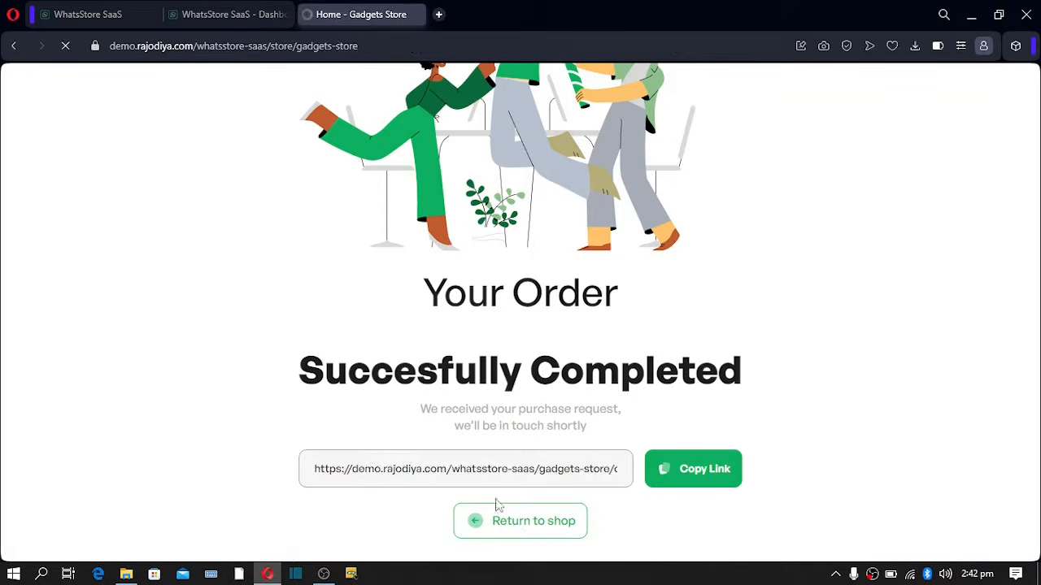
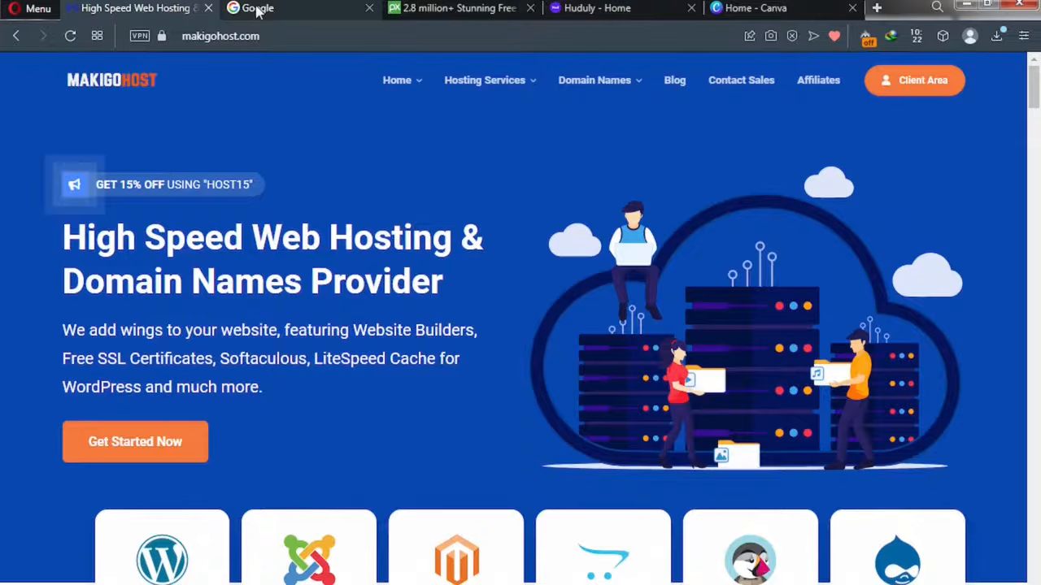
- Cycle through the open Google, Pixabay, Huduly and Canva browser tabs
left_click(258, 9)
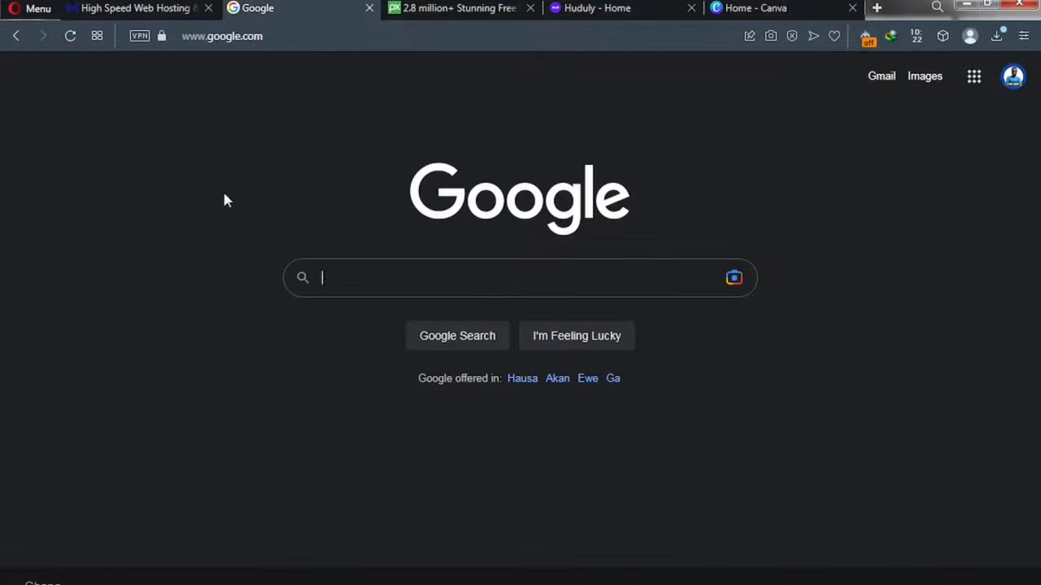
left_click(269, 38)
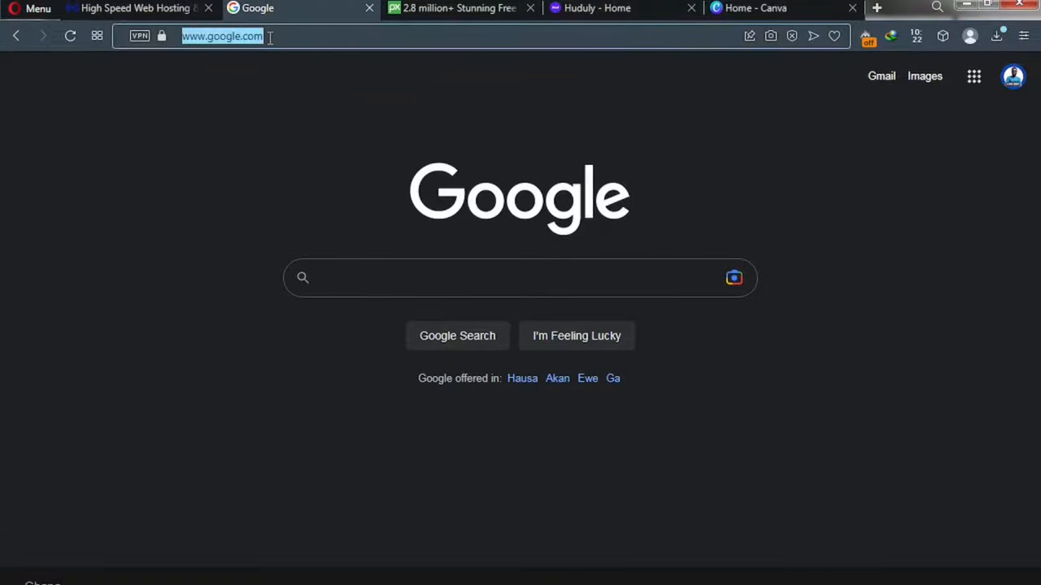
left_click(266, 38)
key("ctrl+Tab")
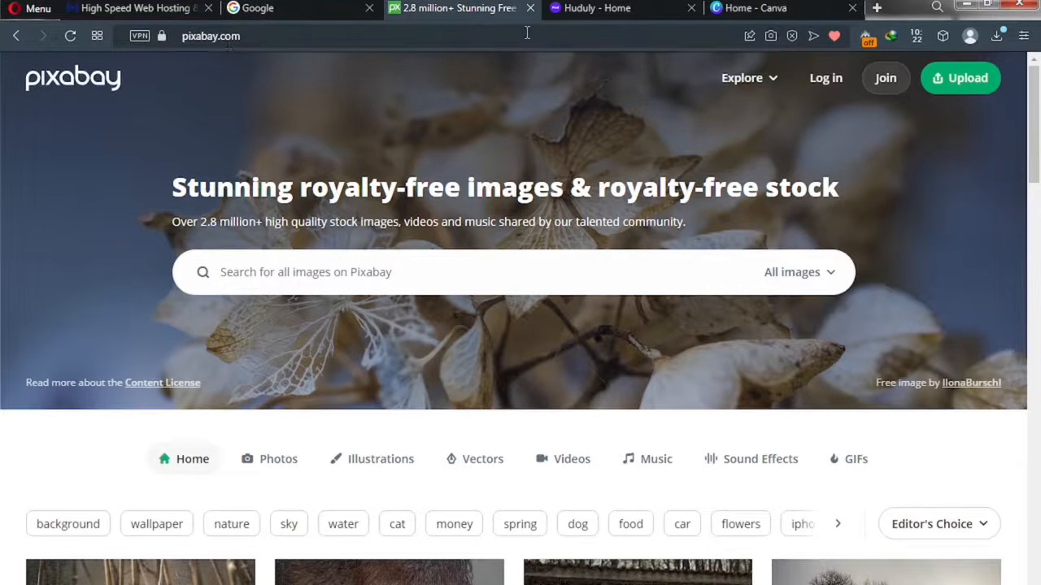
left_click(579, 10)
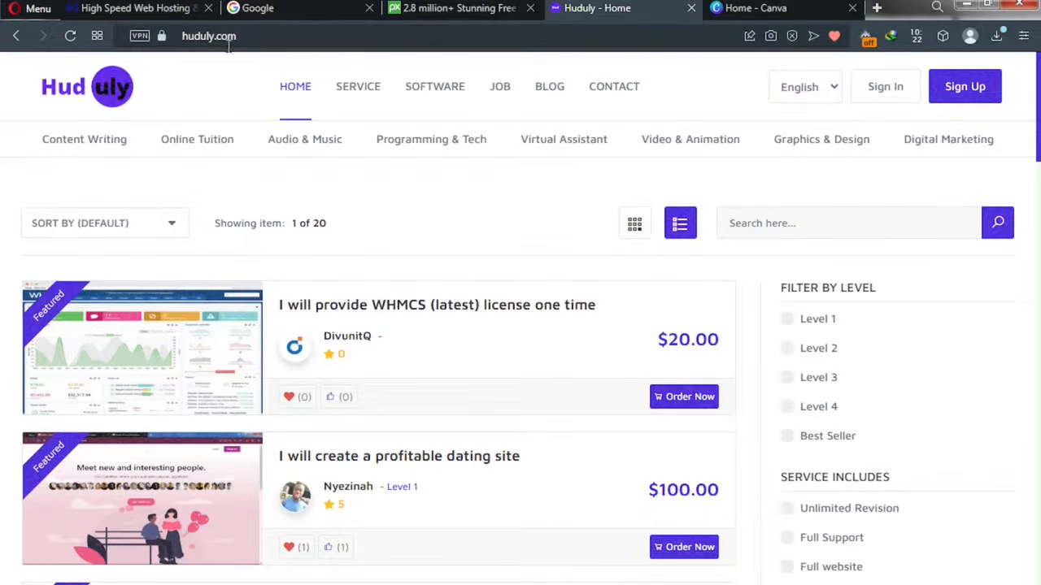
left_click(722, 18)
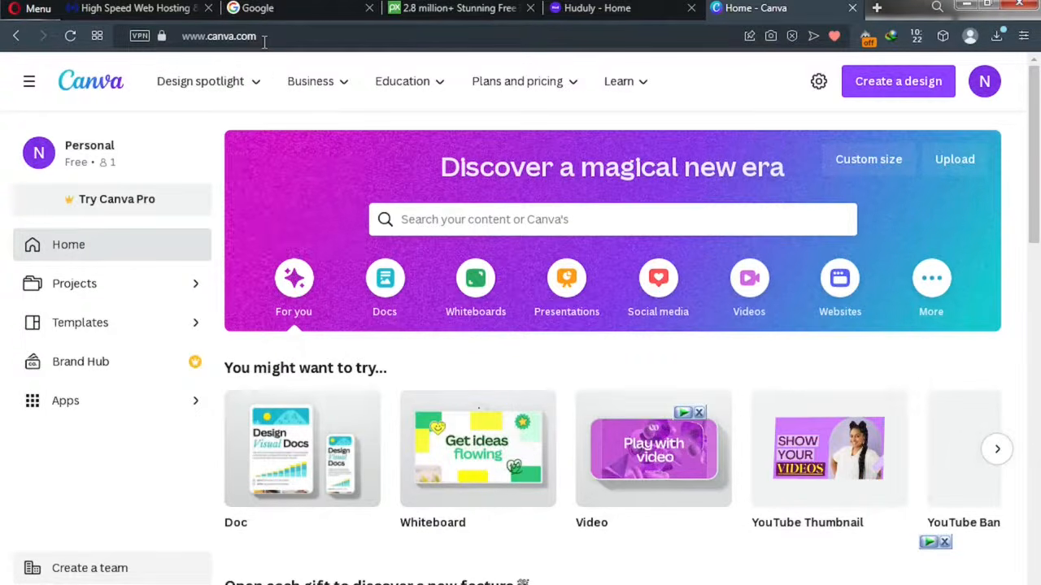
left_click(261, 8)
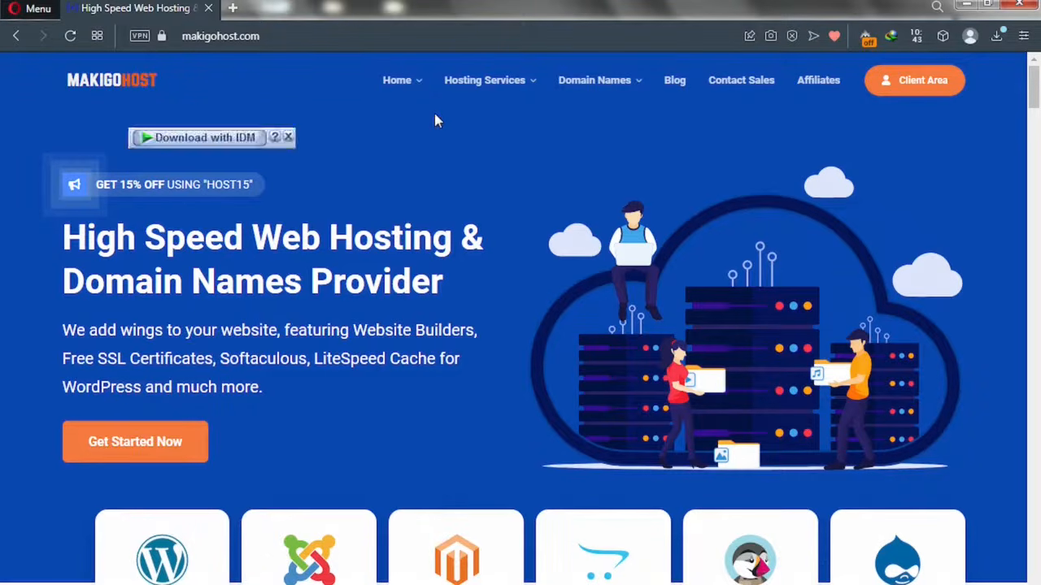
- Go to Makigohost's Shared Hosting page to view the Go Basic, Standard and Go Unlimited plans
left_click(472, 88)
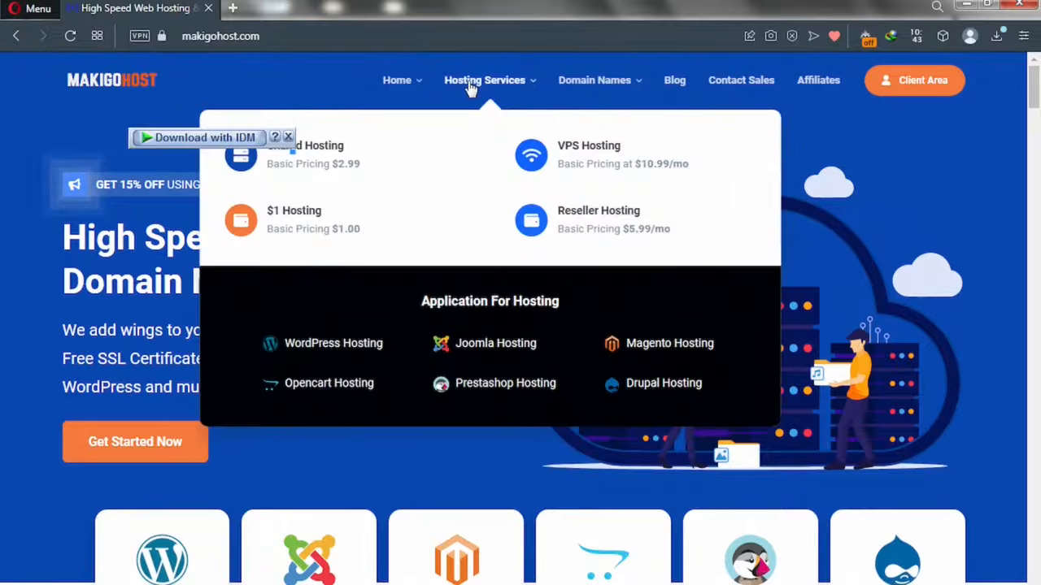
left_click(309, 158)
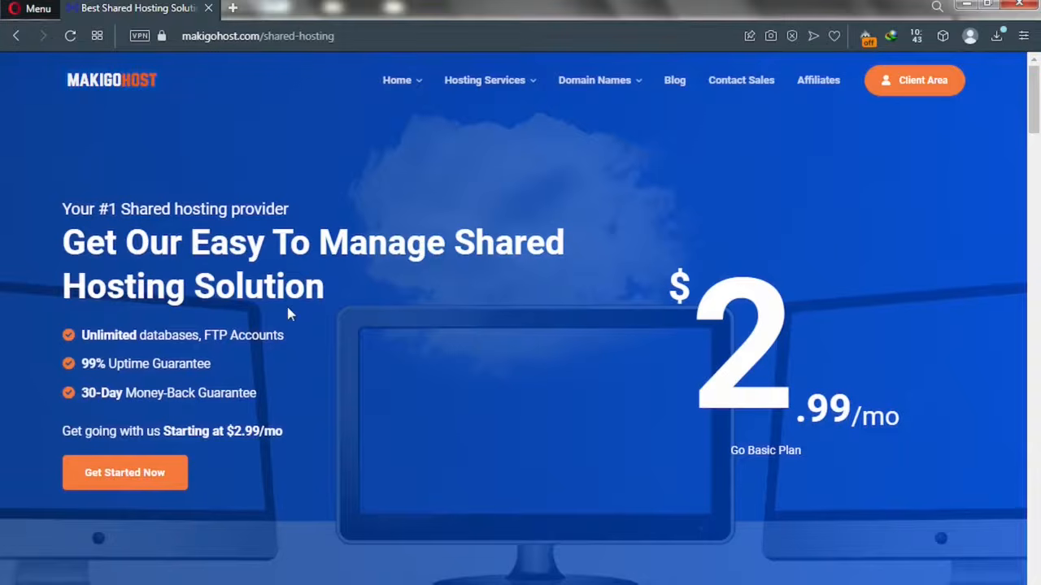
scroll(290, 313, "down", 2)
scroll(289, 320, "down", 5)
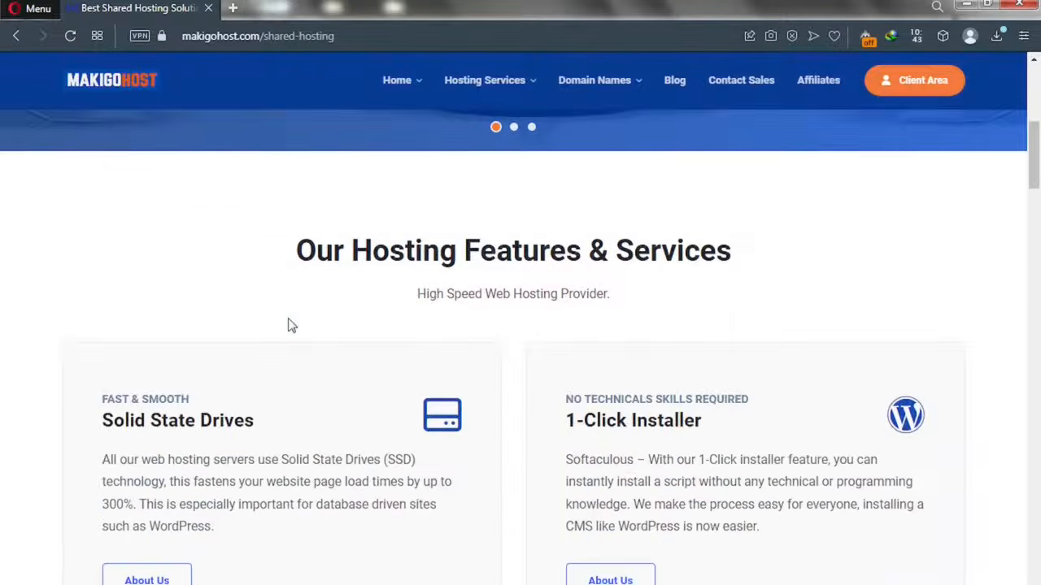
scroll(288, 319, "down", 5)
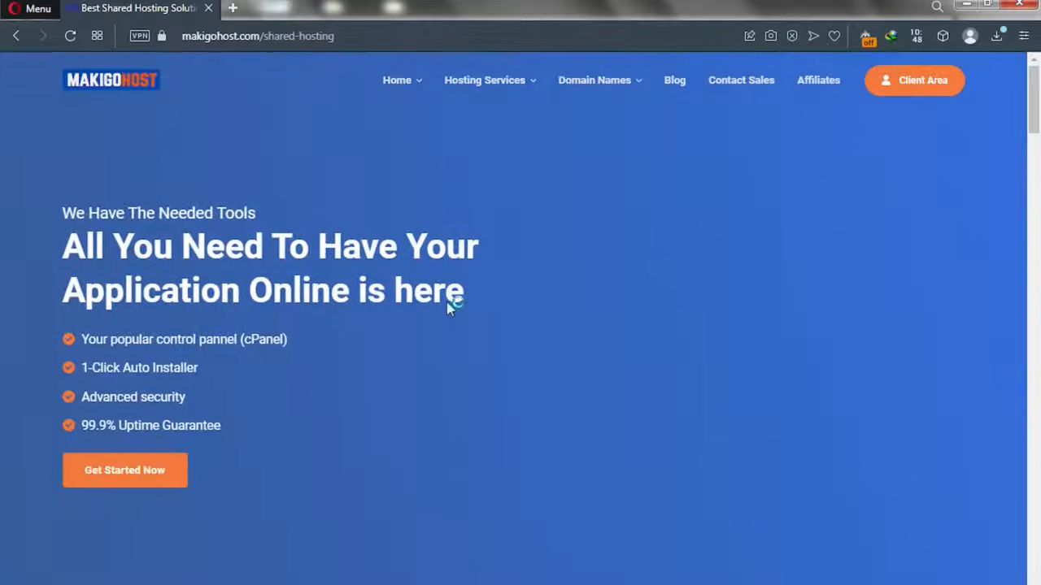
scroll(446, 302, "down", 10)
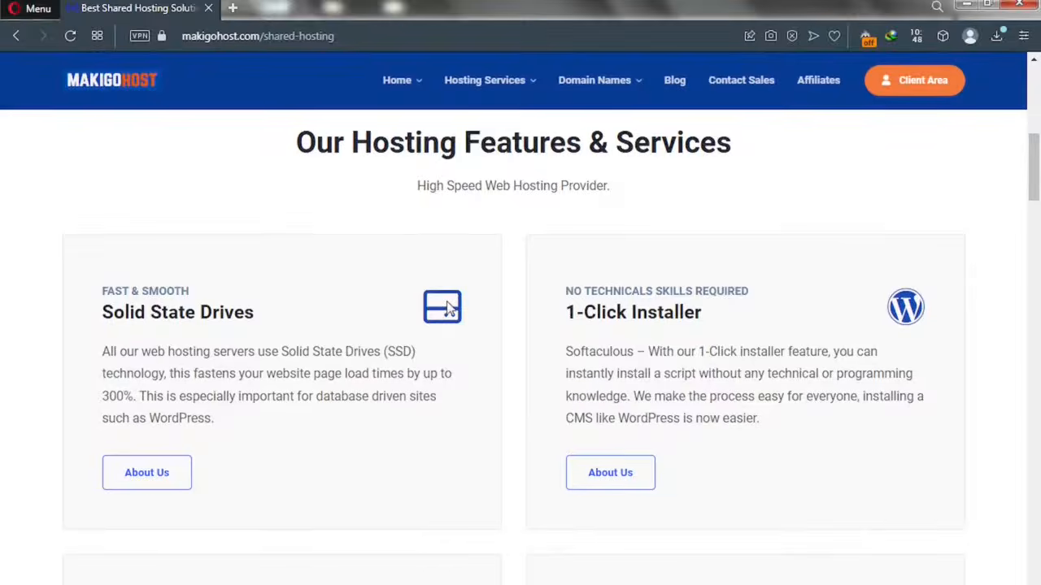
scroll(447, 307, "down", 13)
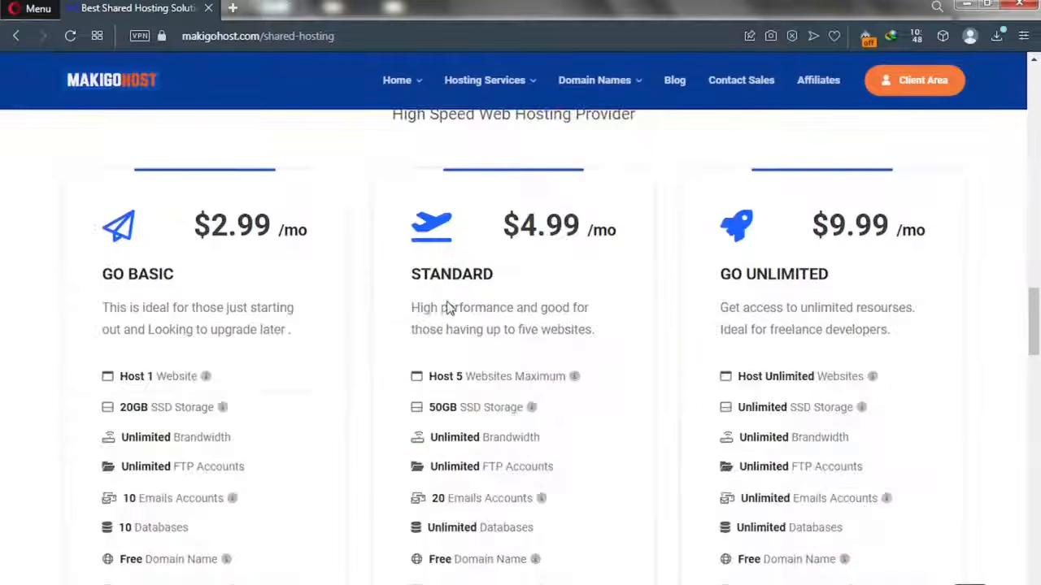
scroll(447, 301, "up", 1)
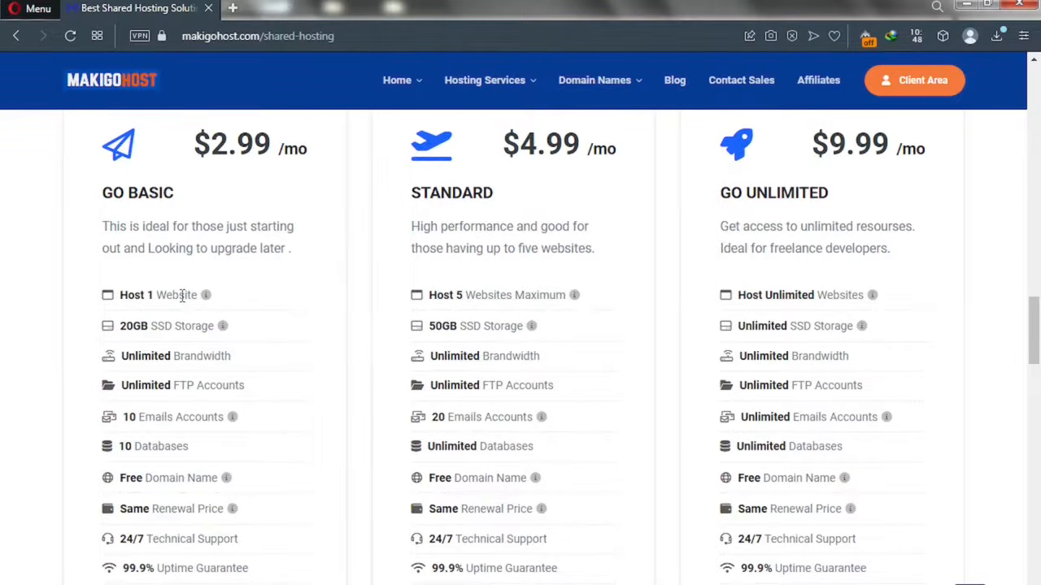
key("ctrl+t")
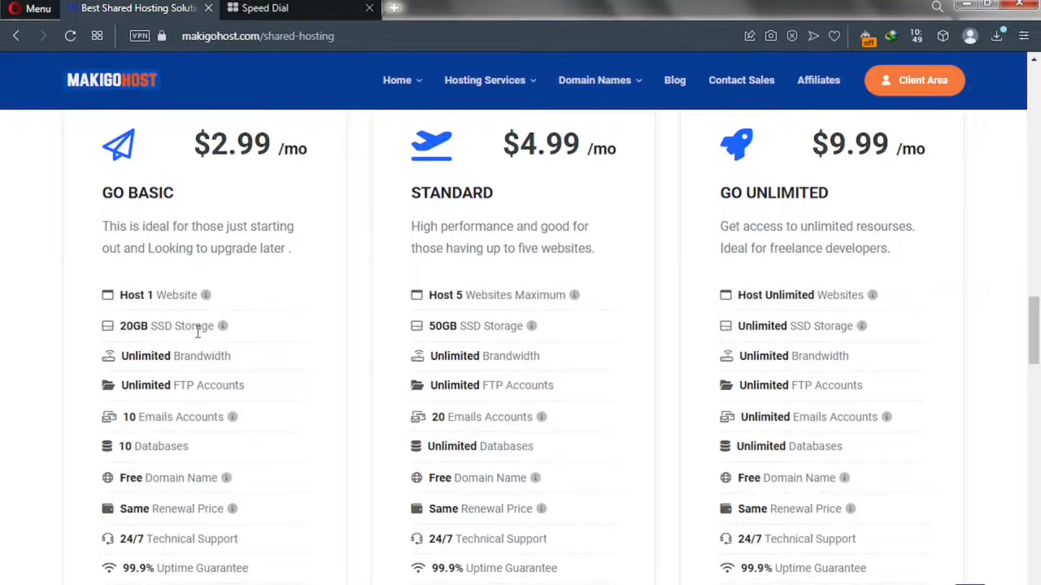
- Search Google images for 'SSD VS HDD', view the Avast comparison, then return to Makigohost
left_click(268, 10)
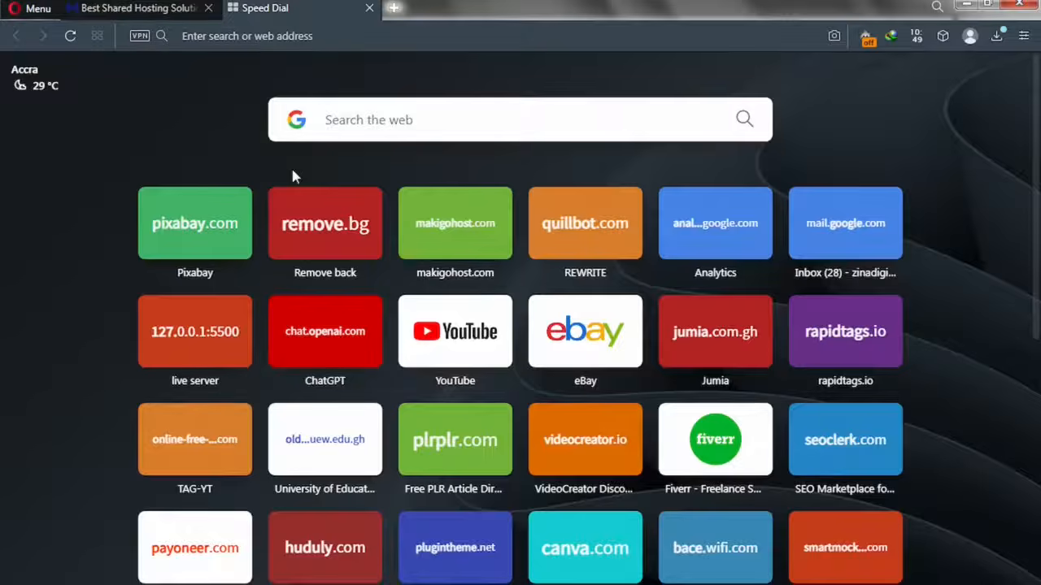
left_click(359, 127)
type("SSD V")
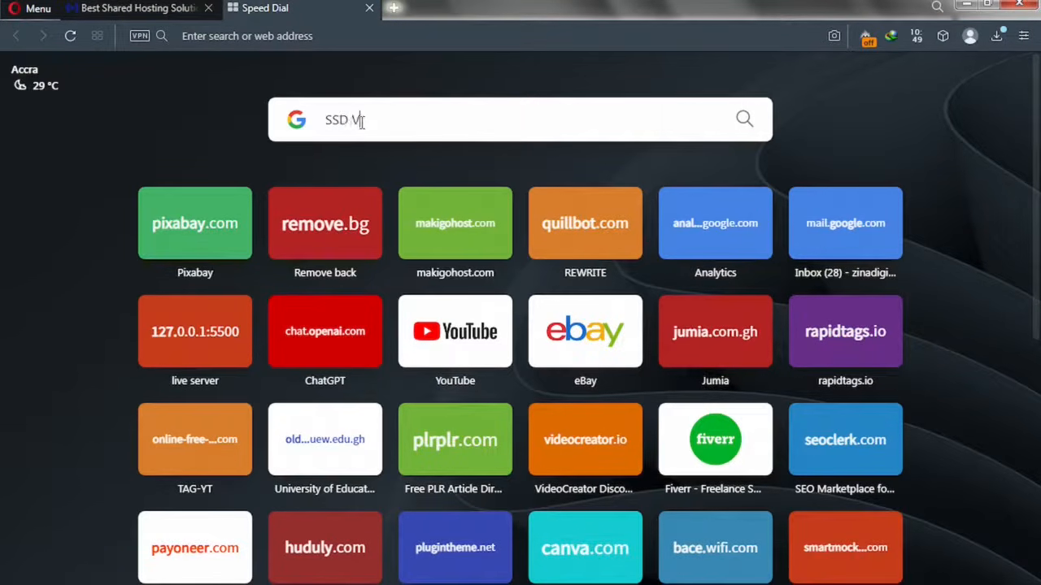
type("S HDD")
key("Return")
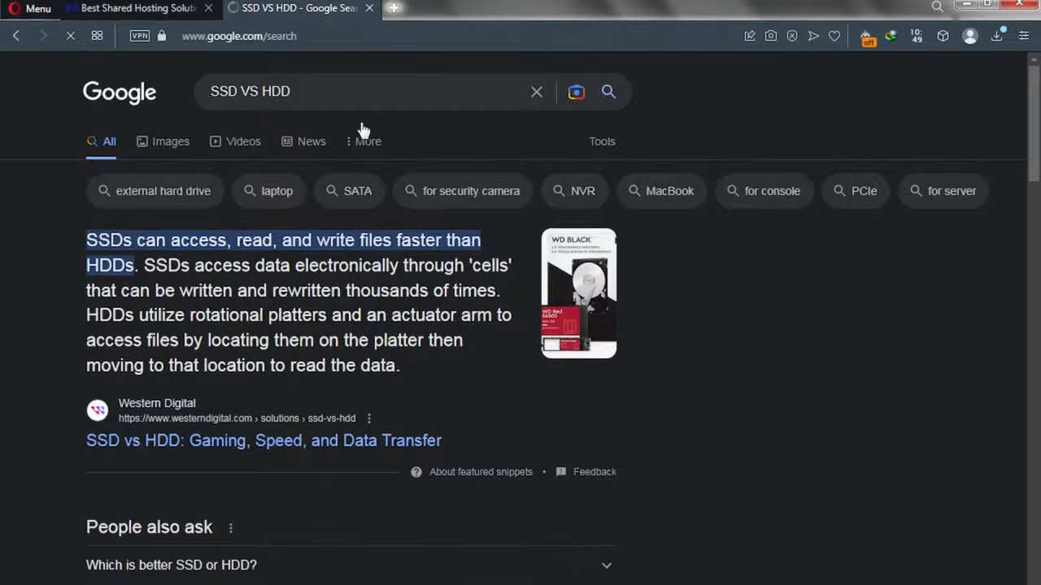
left_click(167, 144)
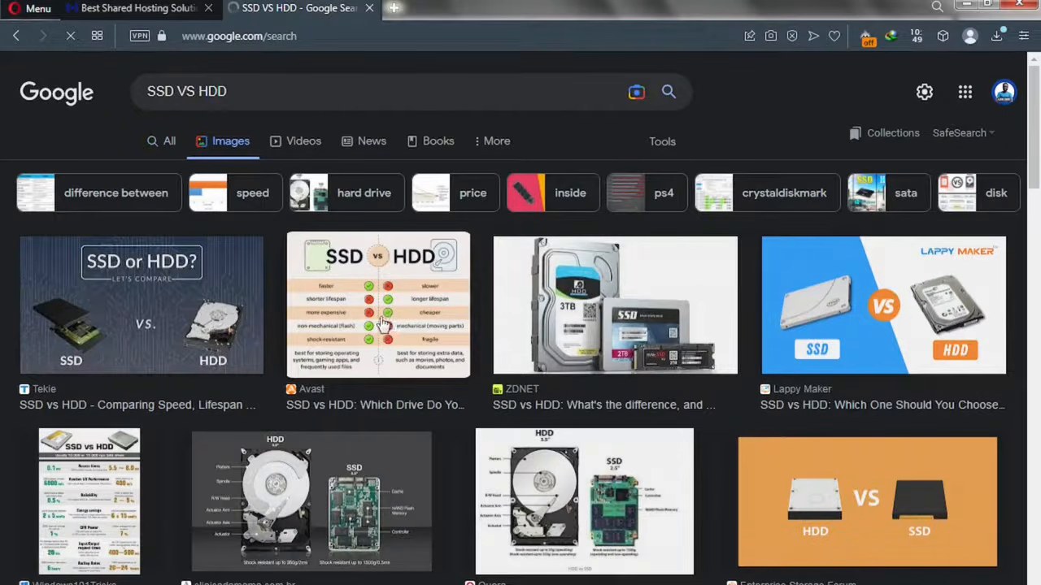
left_click(333, 320)
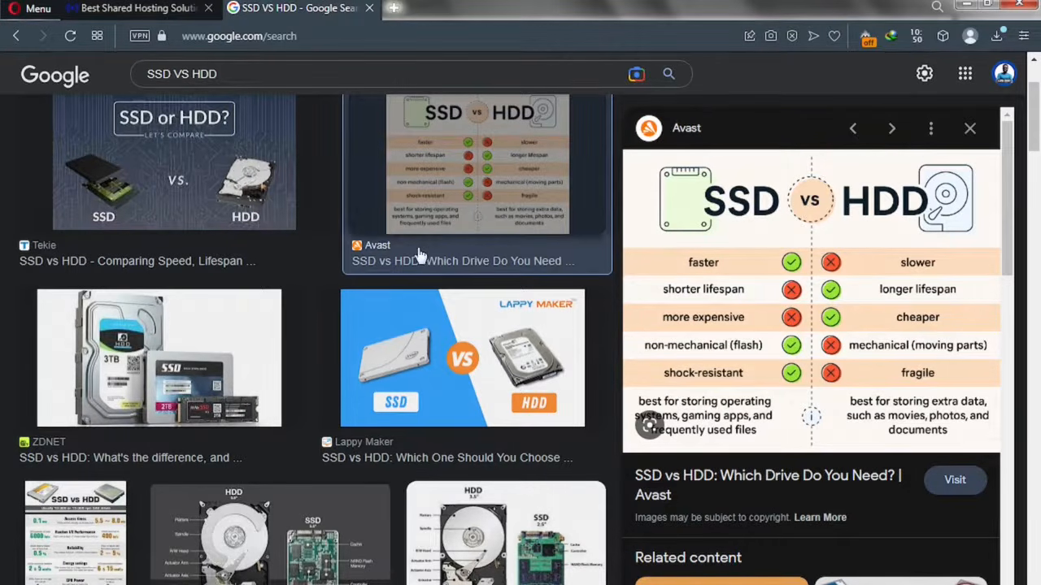
left_click(168, 13)
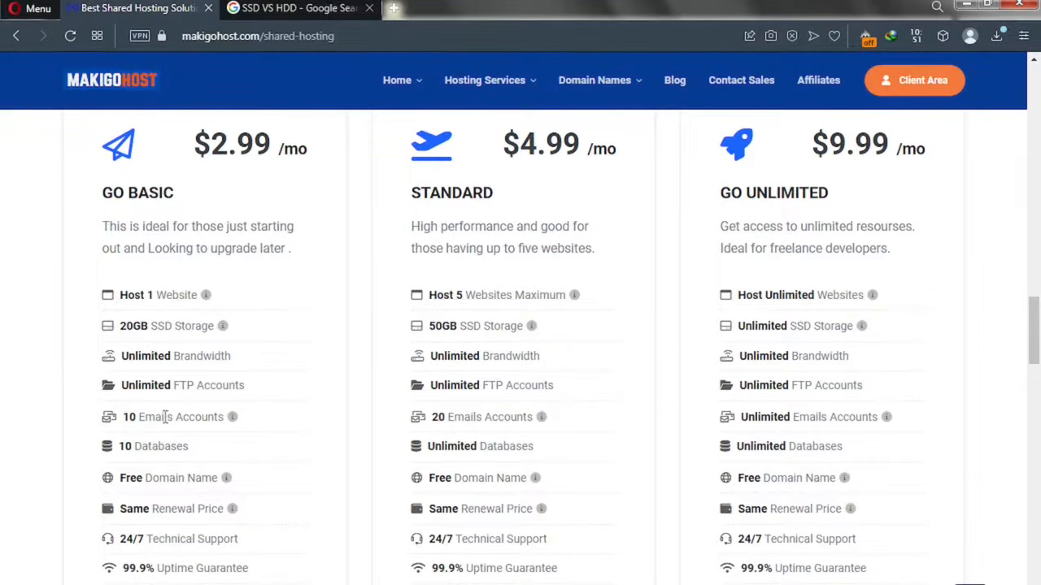
- Scroll through the Makigohost pricing cards to the Go Basic plan
mouse_move(226, 424)
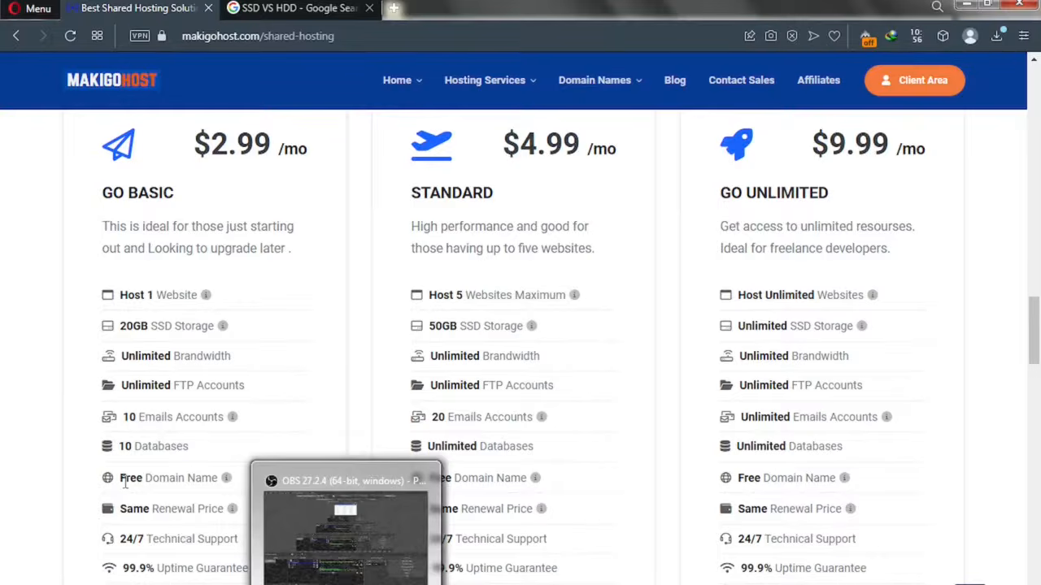
mouse_move(227, 481)
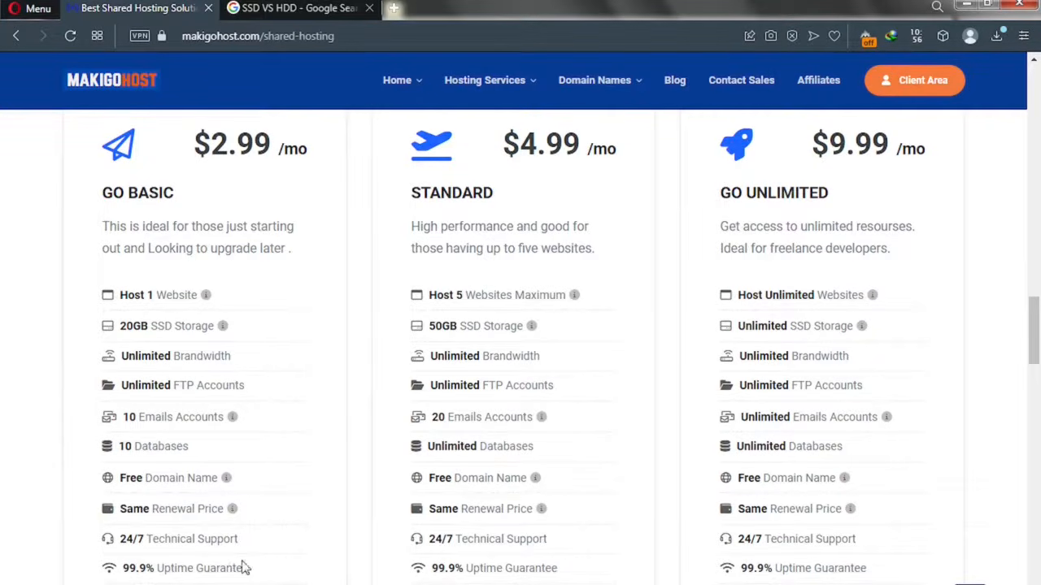
scroll(209, 564, "down", 1)
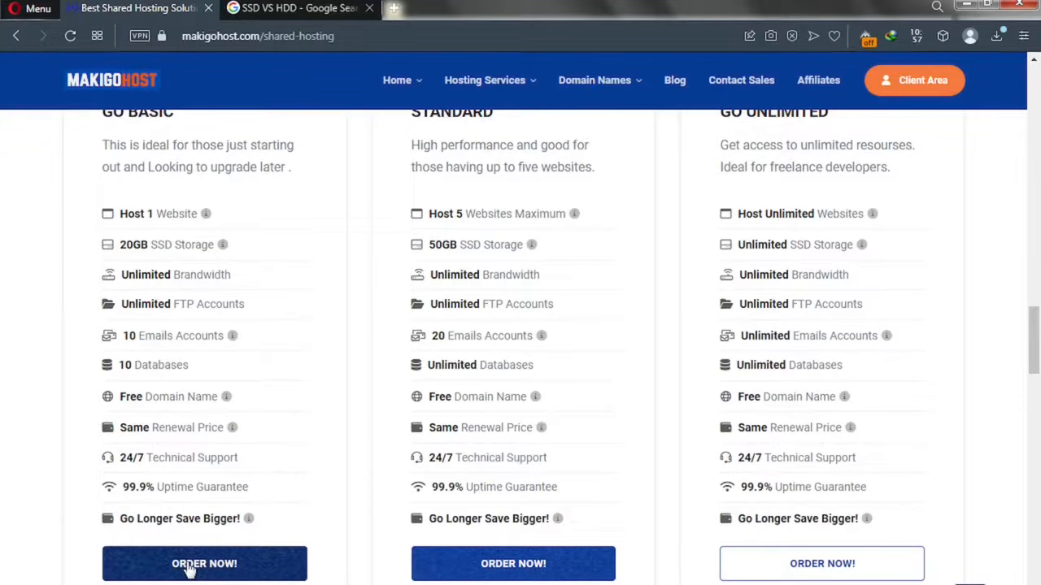
scroll(163, 336, "up", 3)
scroll(167, 358, "down", 2)
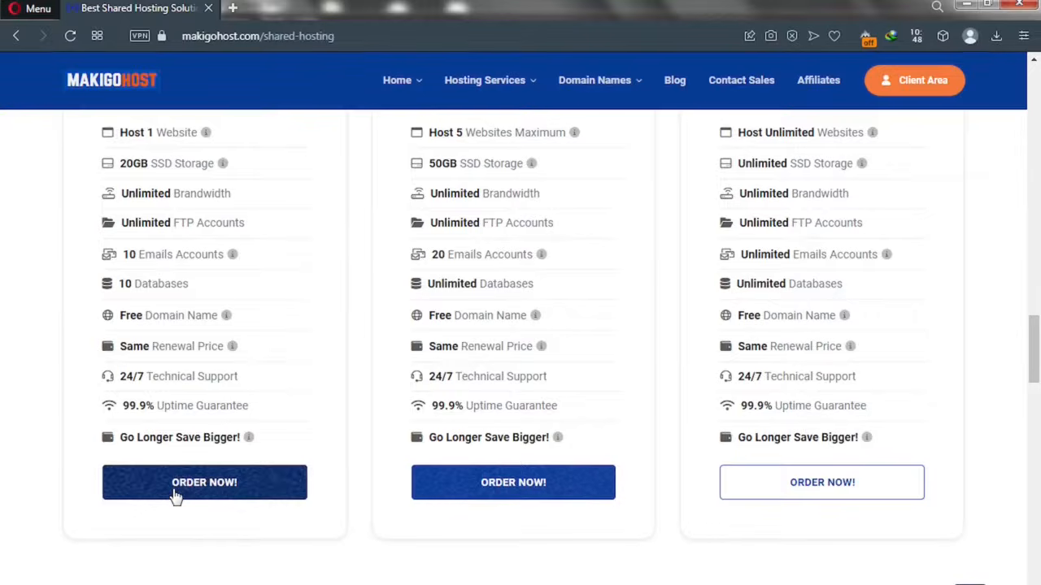
- Order Go Basic and choose to use an existing domain and update nameservers
left_click(174, 492)
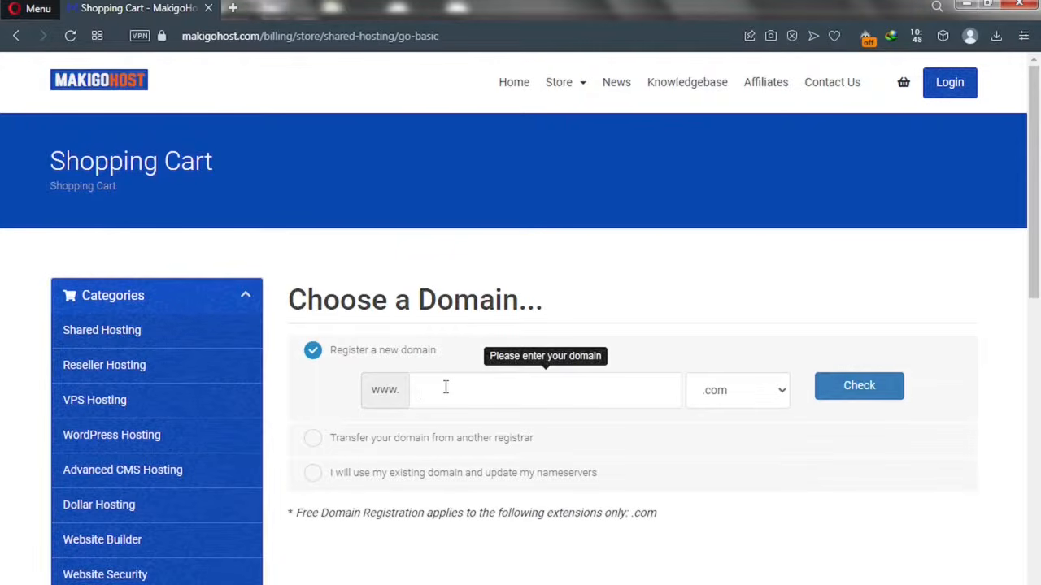
left_click(314, 440)
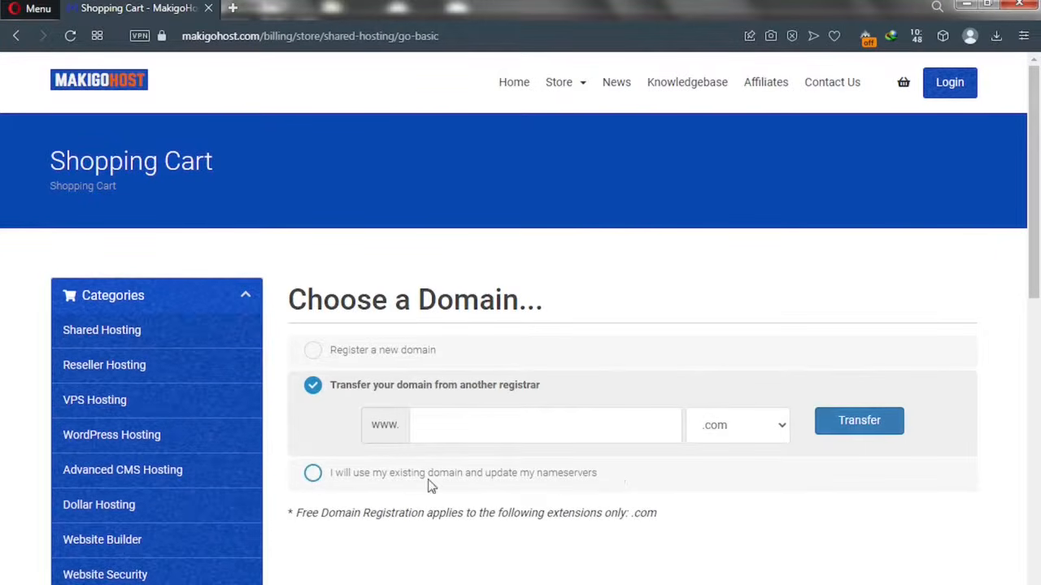
left_click(313, 475)
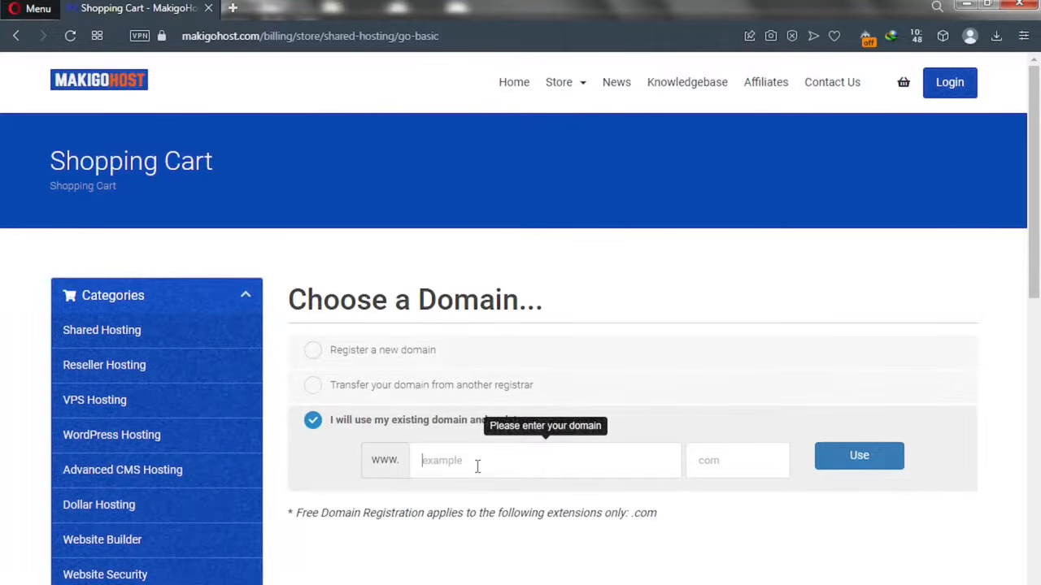
left_click(878, 473)
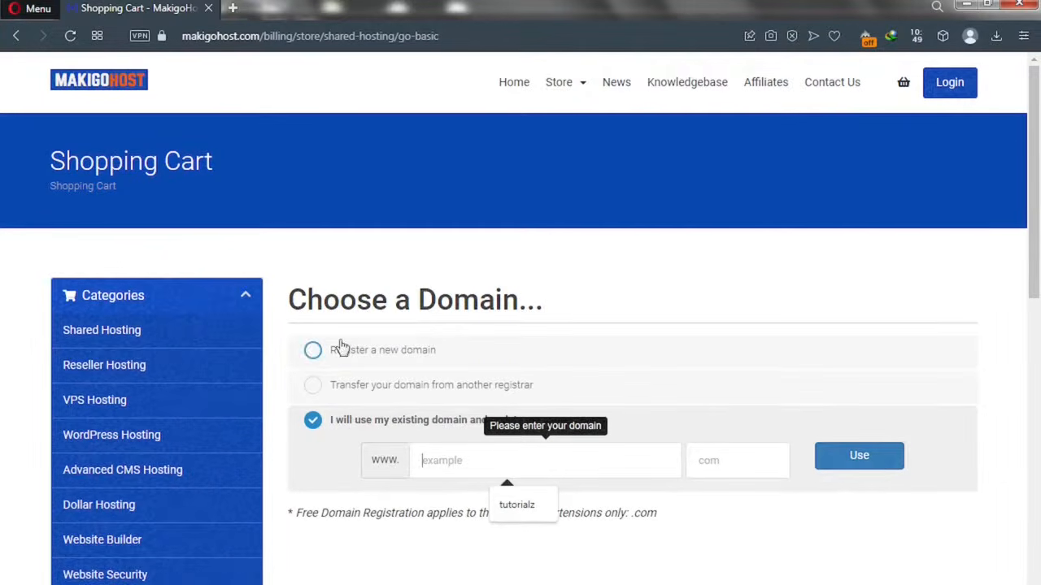
- Check whether the new domain solotest.com with .com extension is available; it is not
left_click(312, 351)
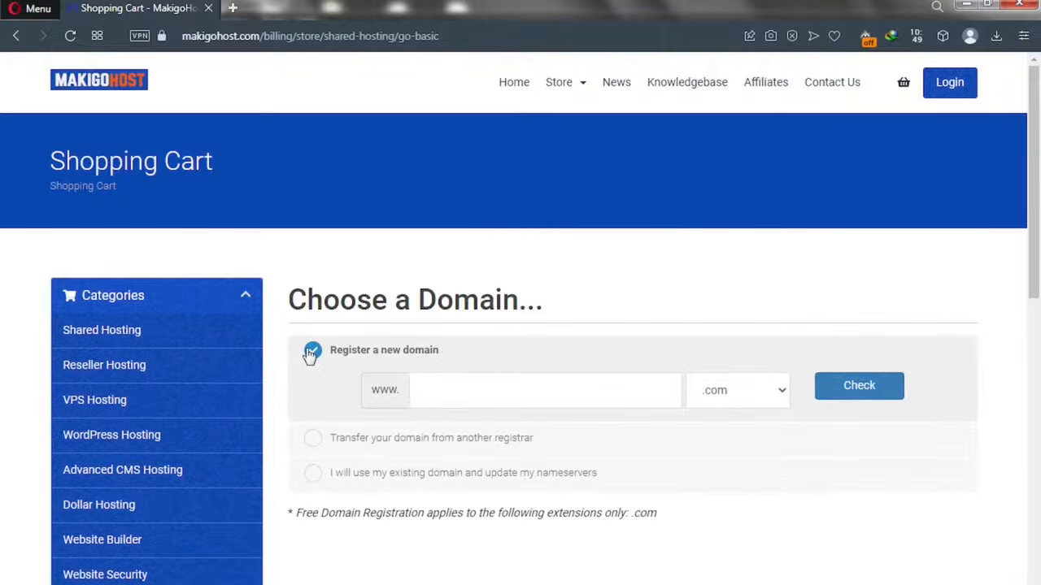
left_click(433, 390)
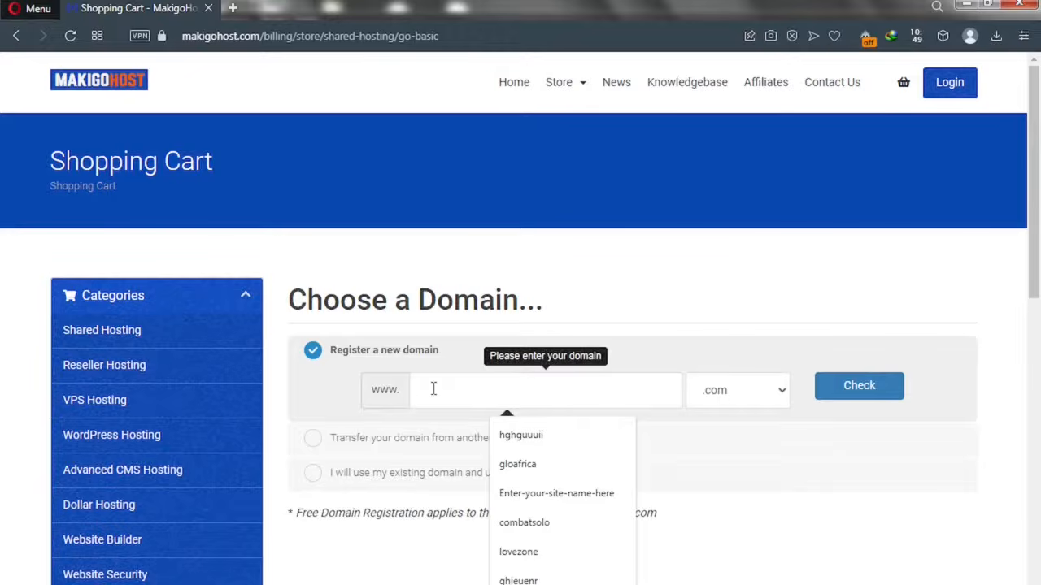
type("sdotest")
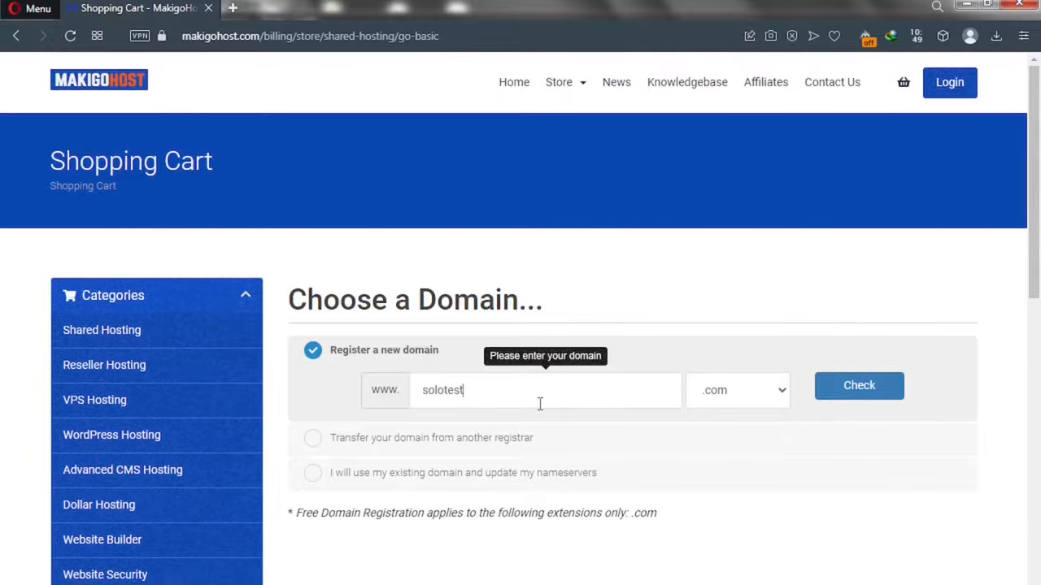
left_click(748, 399)
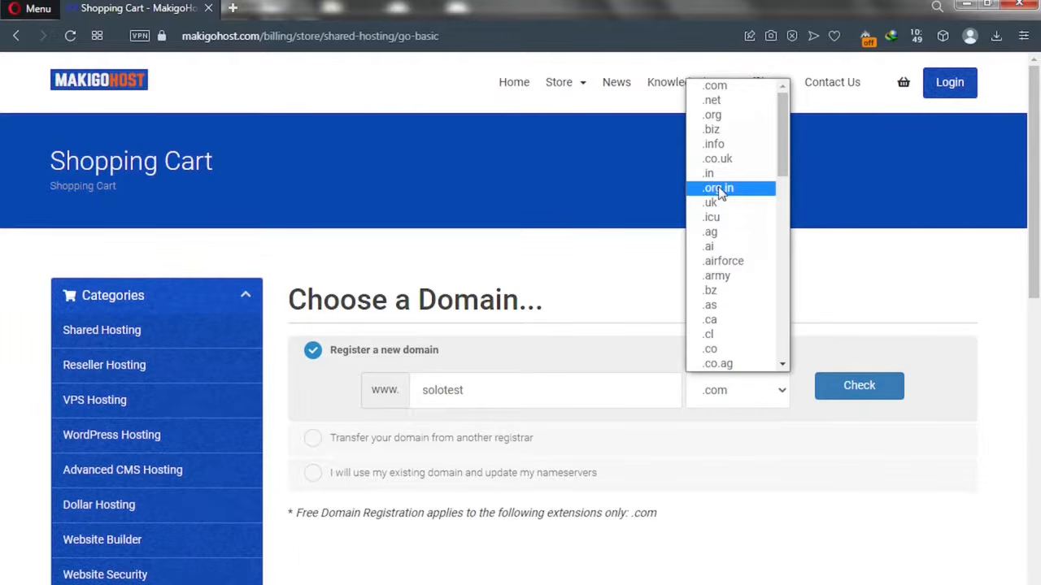
left_click(598, 300)
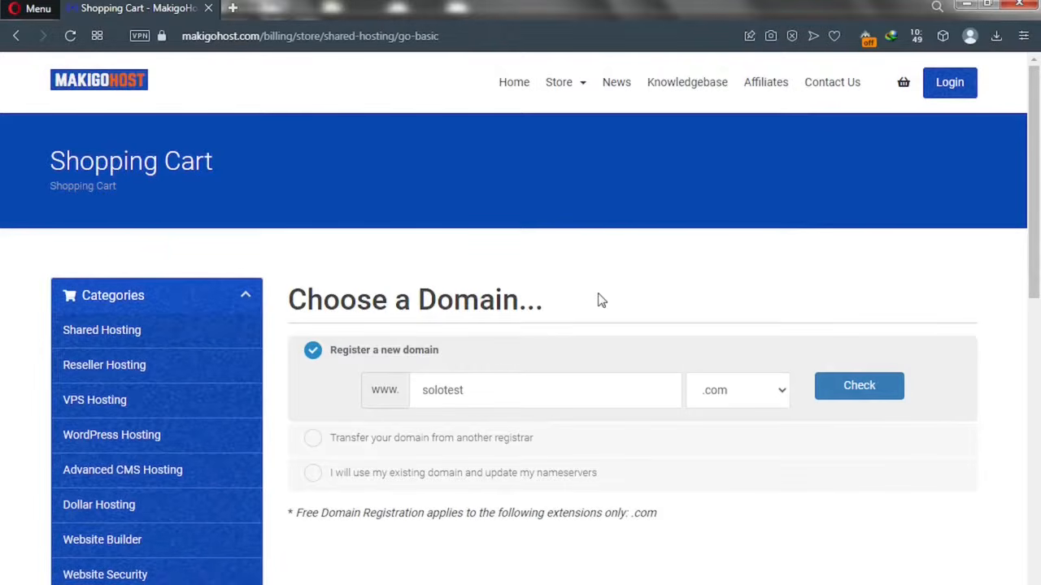
left_click(840, 391)
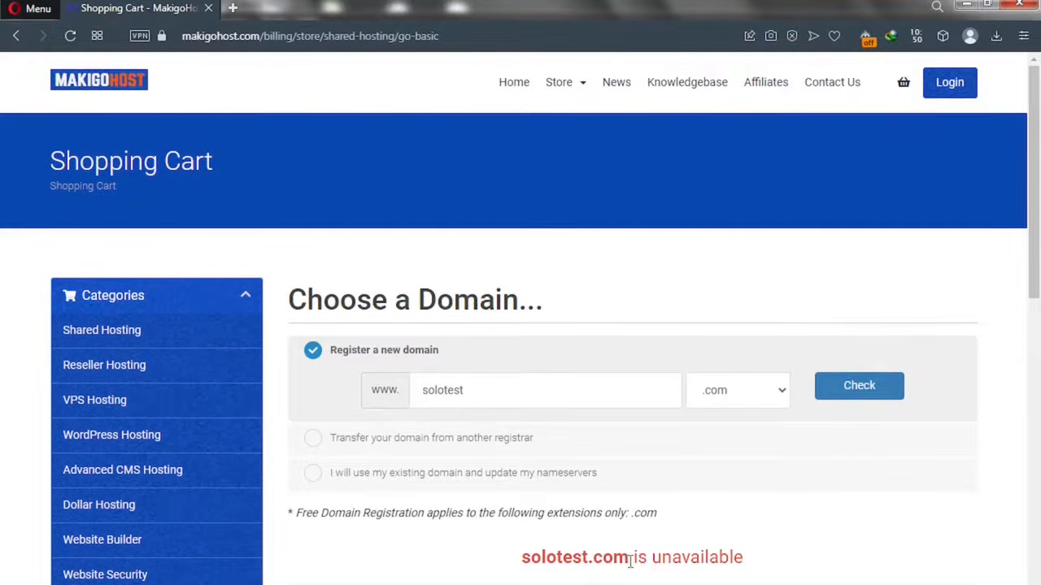
- Check availability of google.com, which also comes back unavailable
left_click_drag(629, 559, 531, 550)
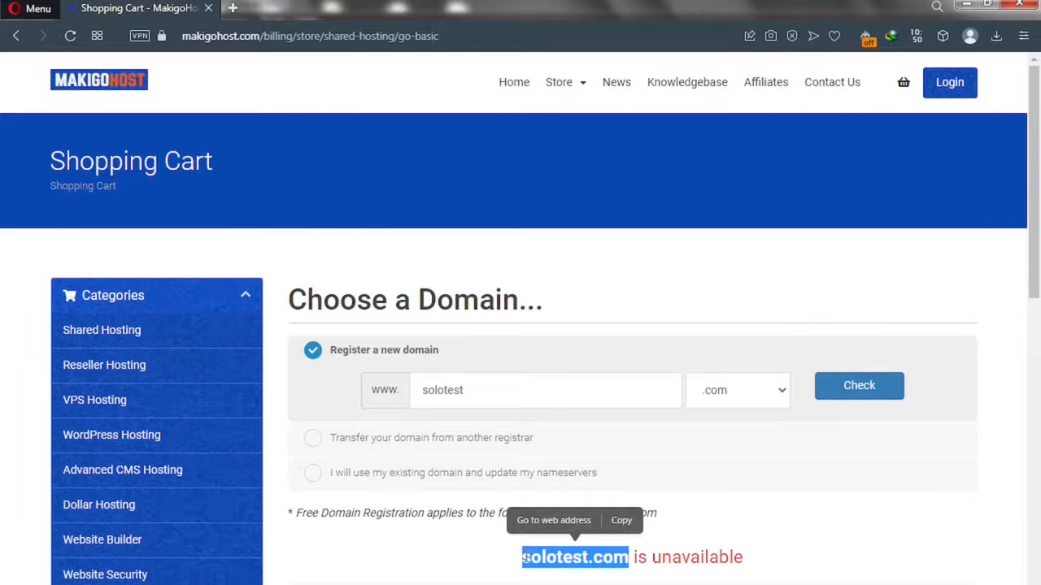
left_click_drag(467, 390, 410, 392)
type("google")
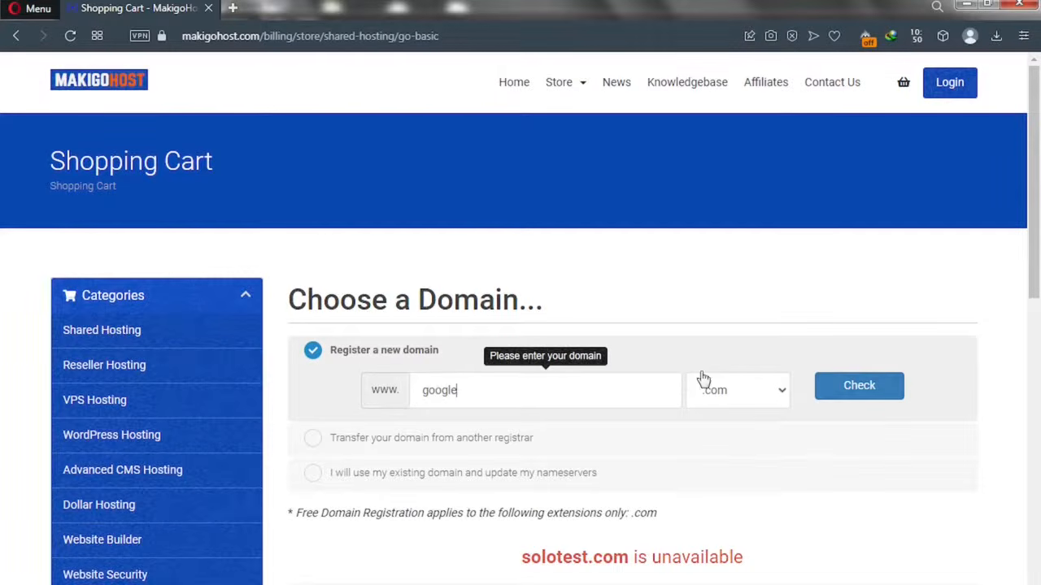
left_click(849, 387)
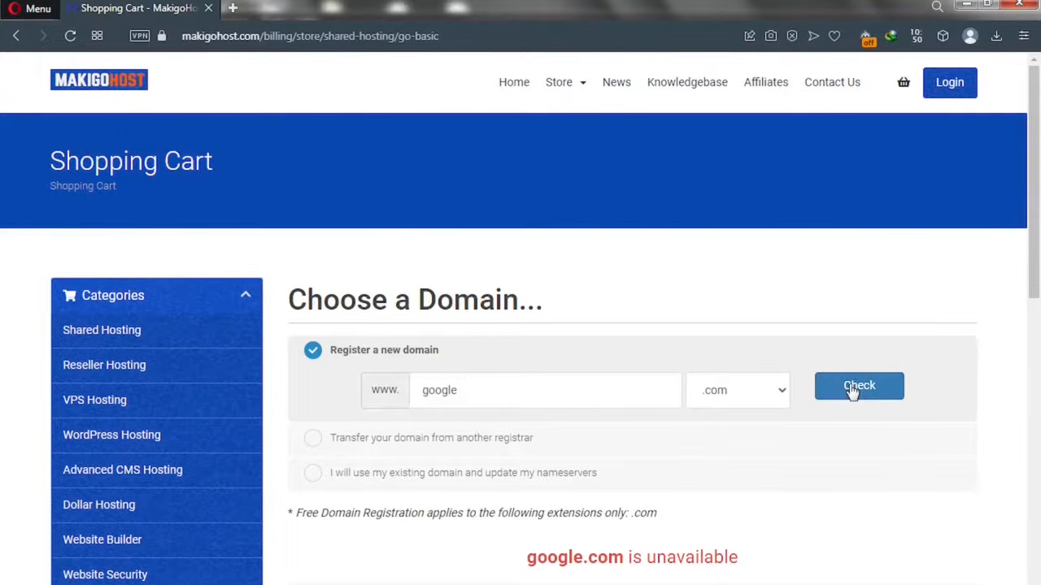
- Check solotutorialz.com, which is available to register for $12.99
left_click_drag(470, 390, 400, 384)
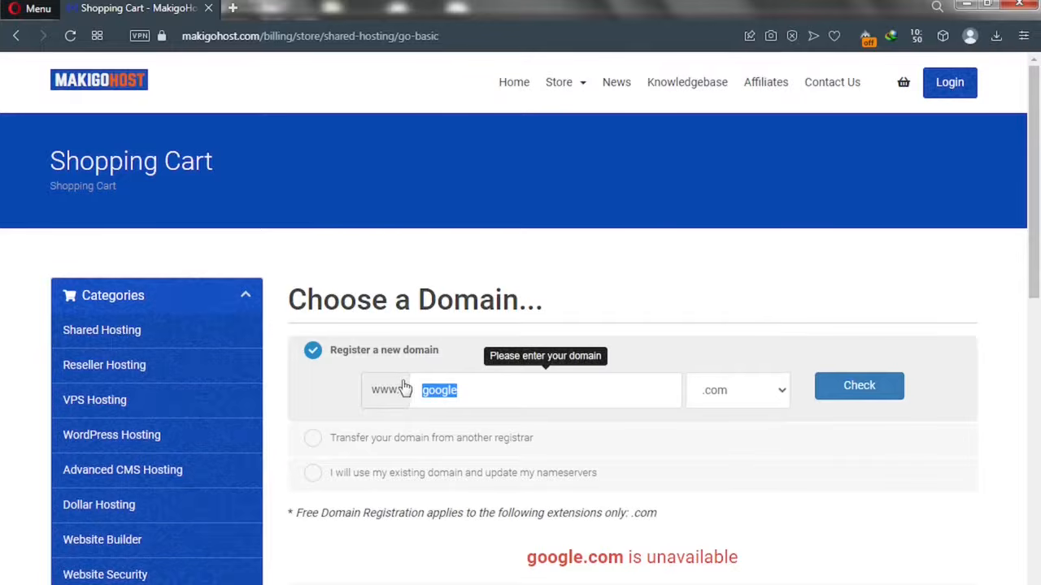
type("tutorialz")
left_click(871, 396)
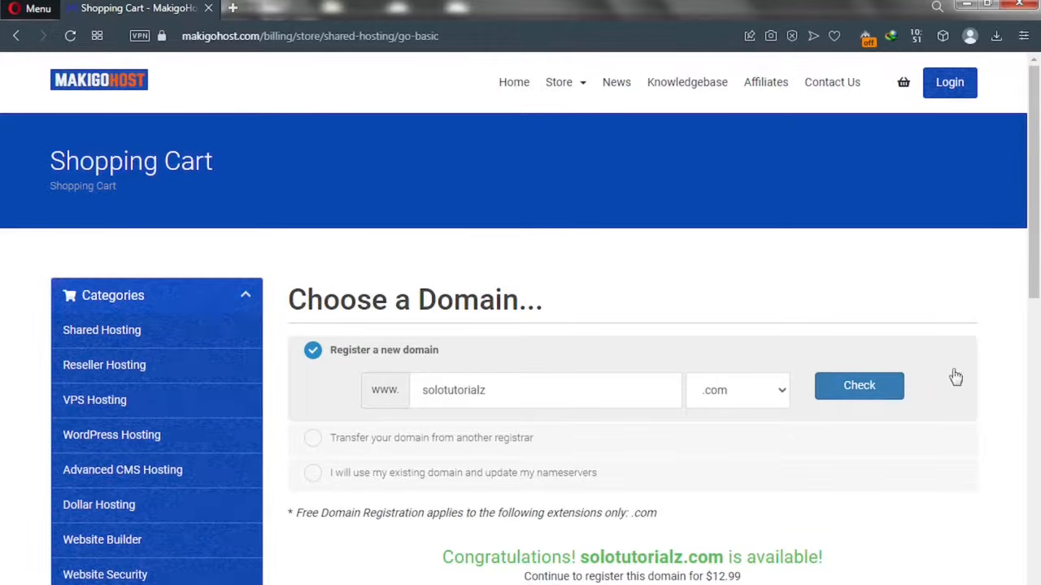
left_click_drag(1037, 264, 1037, 394)
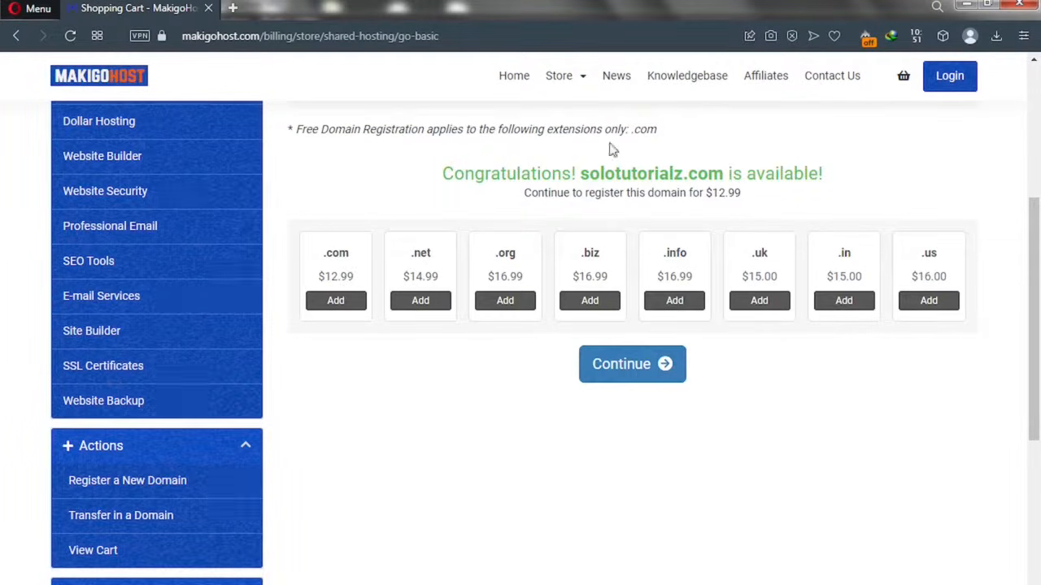
- Set the Go Basic billing cycle to '12 Month Price - $2.99 (Free Domain)'
left_click(626, 382)
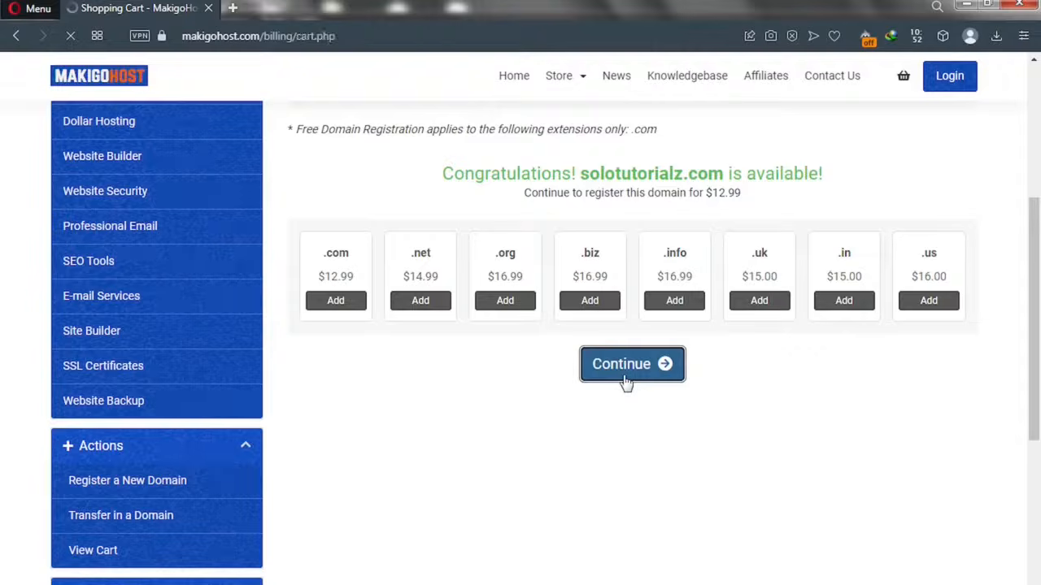
scroll(626, 383, "down", 8)
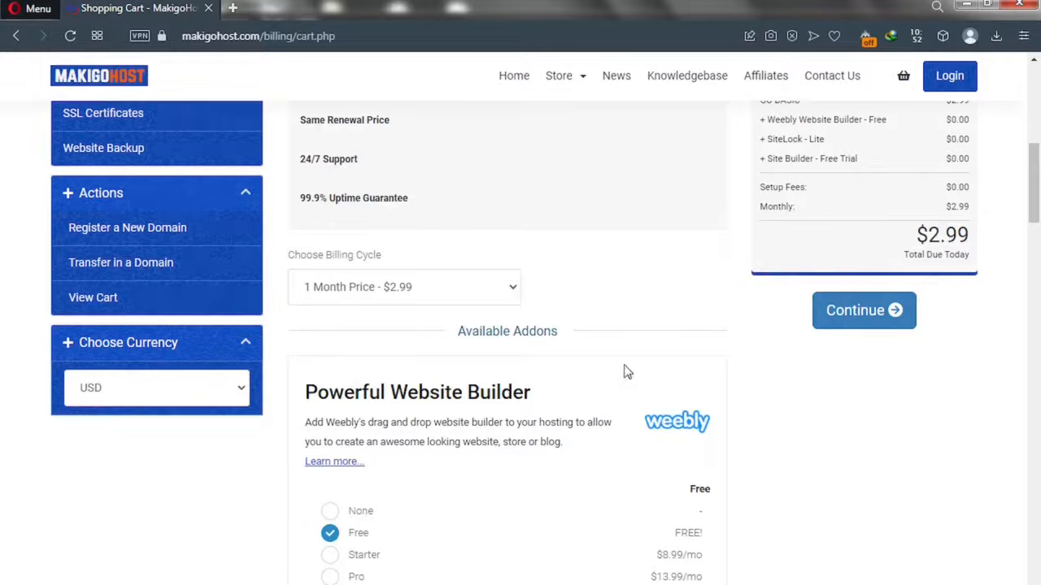
left_click(508, 296)
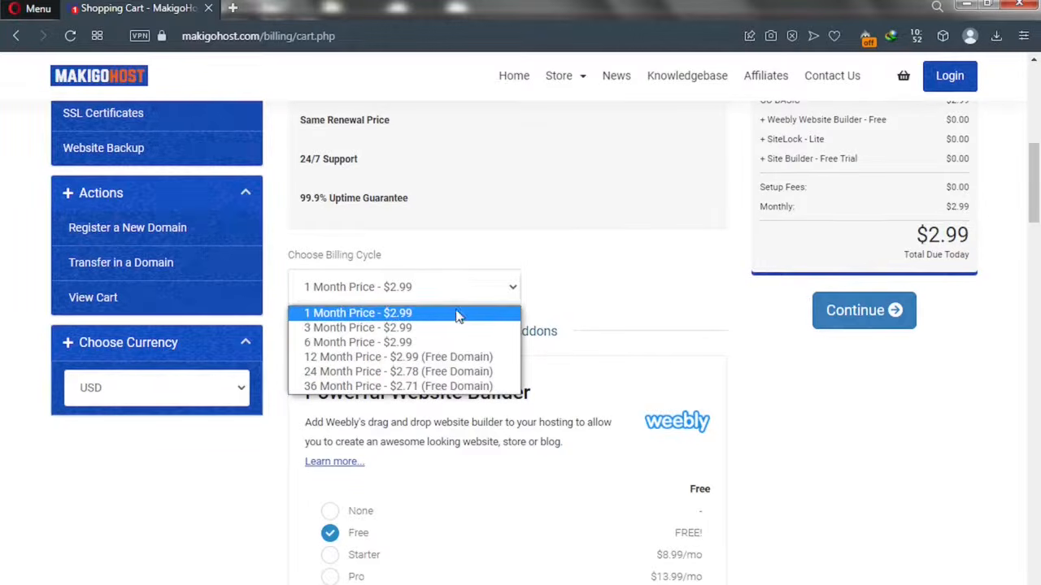
left_click(363, 362)
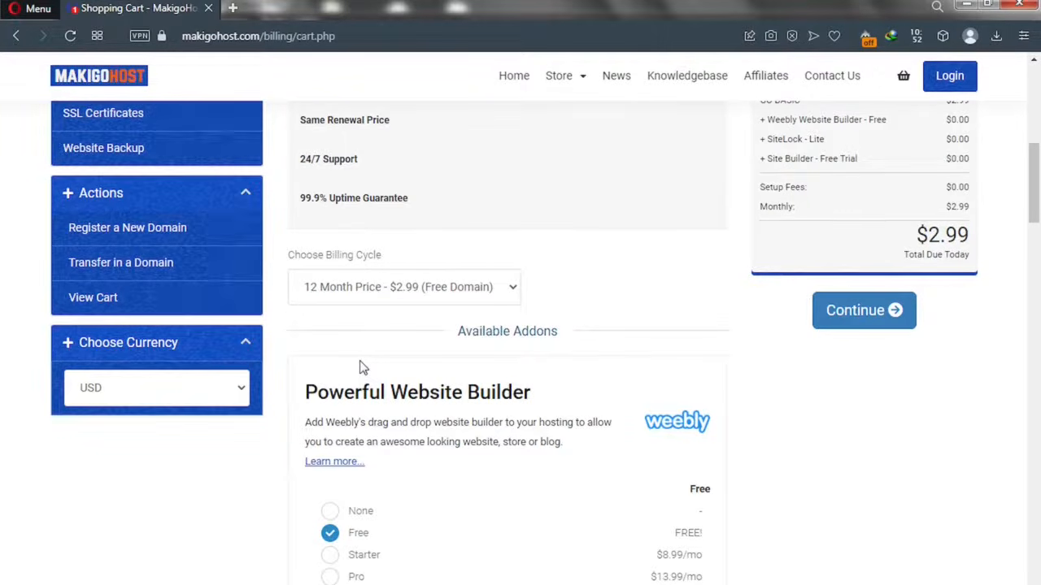
- Review the available add-ons and the $35.88 total, then proceed to domain configuration
scroll(395, 353, "down", 3)
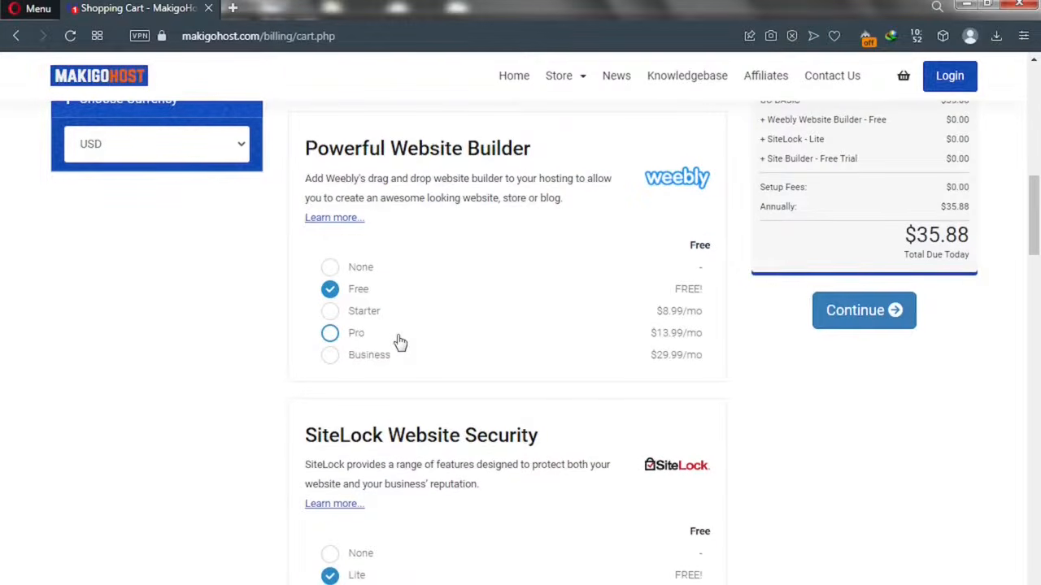
scroll(400, 342, "down", 3)
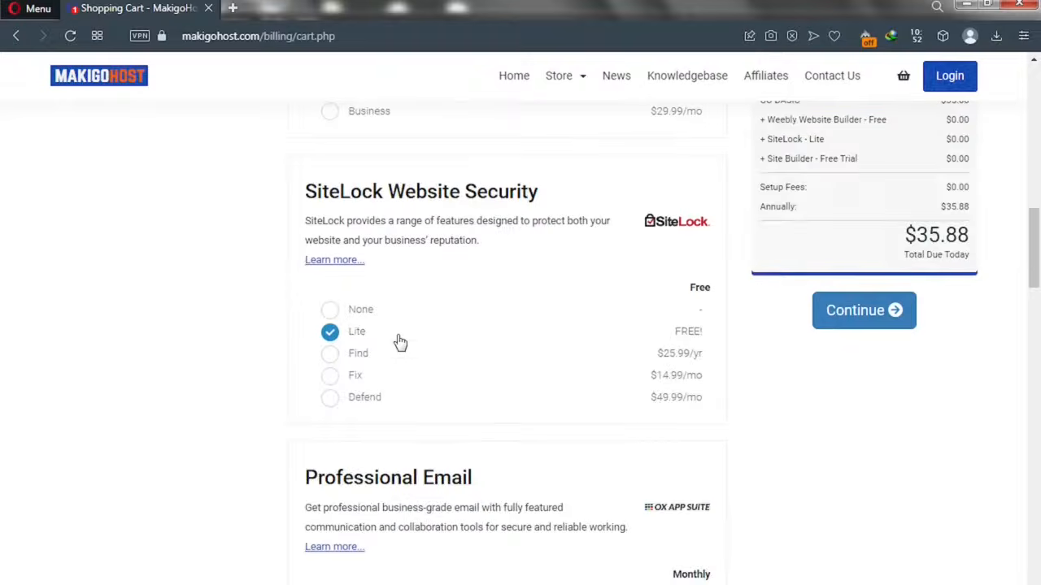
scroll(400, 342, "down", 4)
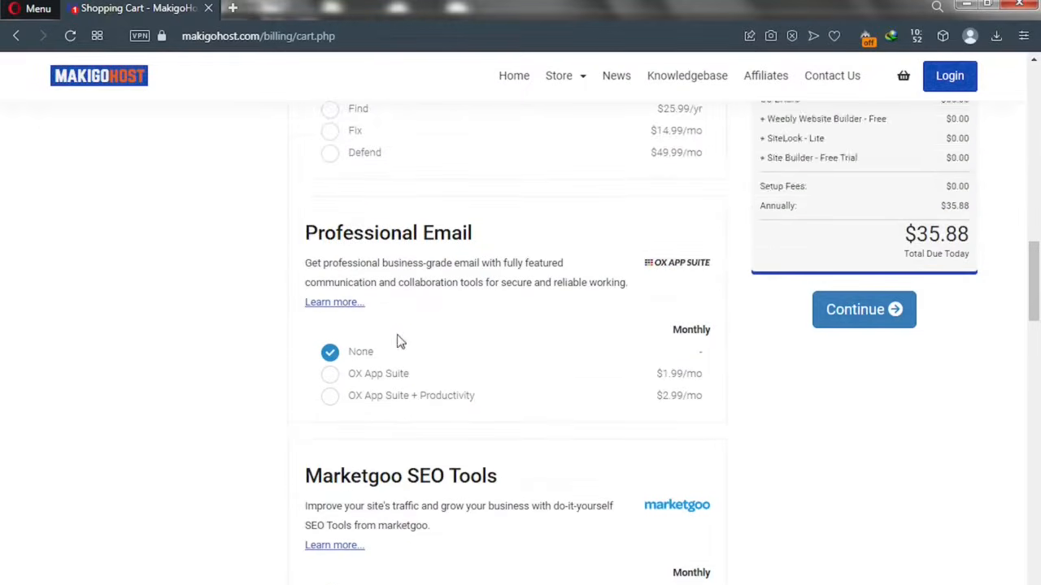
scroll(397, 342, "down", 3)
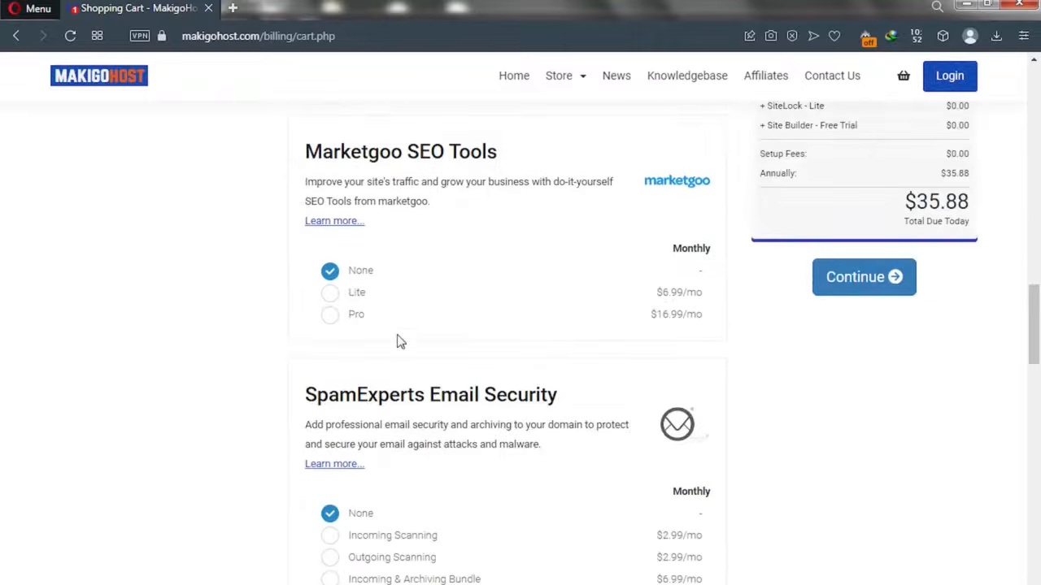
scroll(442, 174, "down", 5)
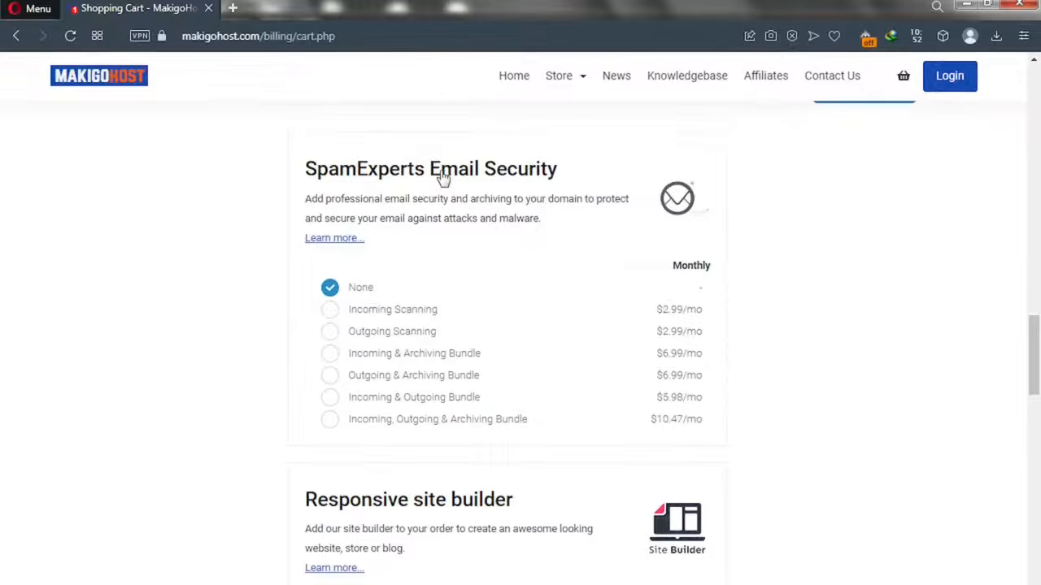
scroll(442, 178, "up", 10)
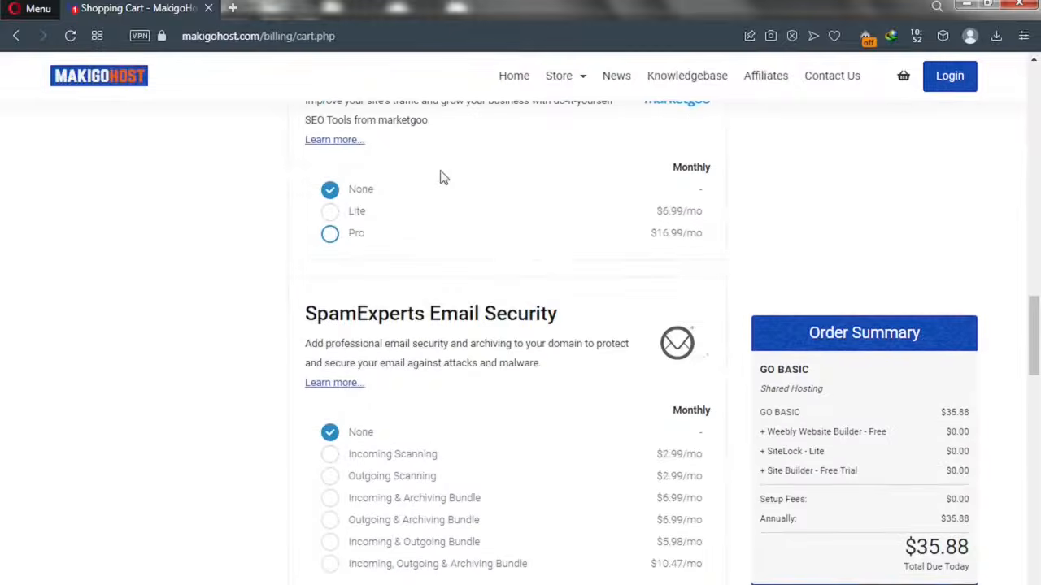
scroll(442, 177, "up", 8)
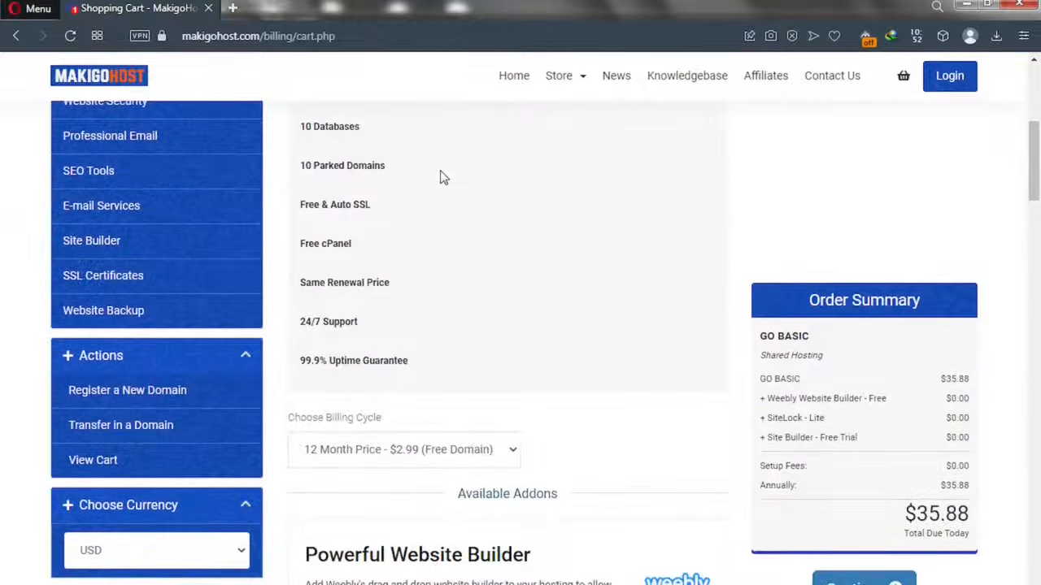
scroll(441, 178, "up", 3)
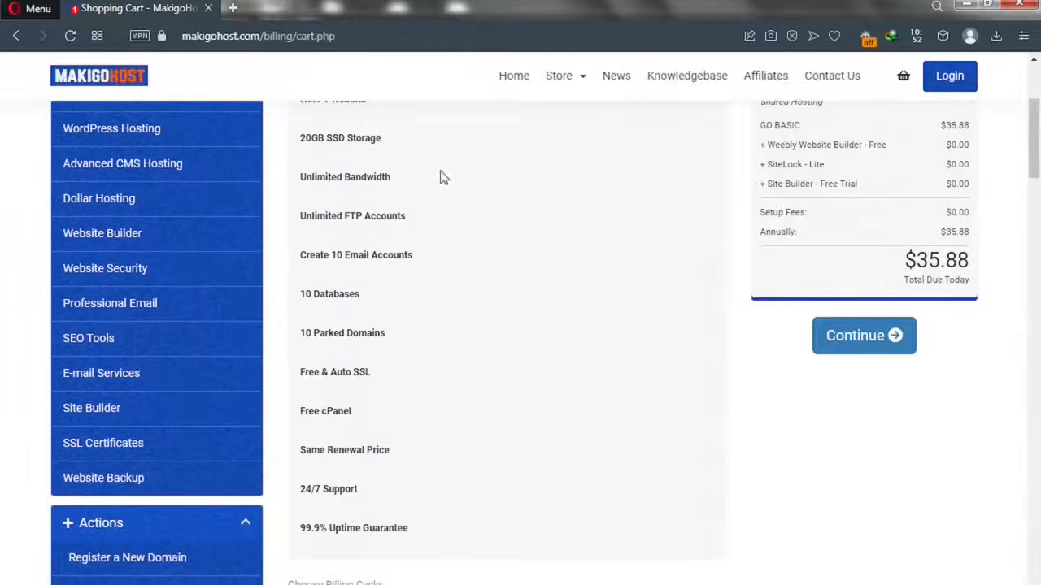
scroll(442, 177, "up", 3)
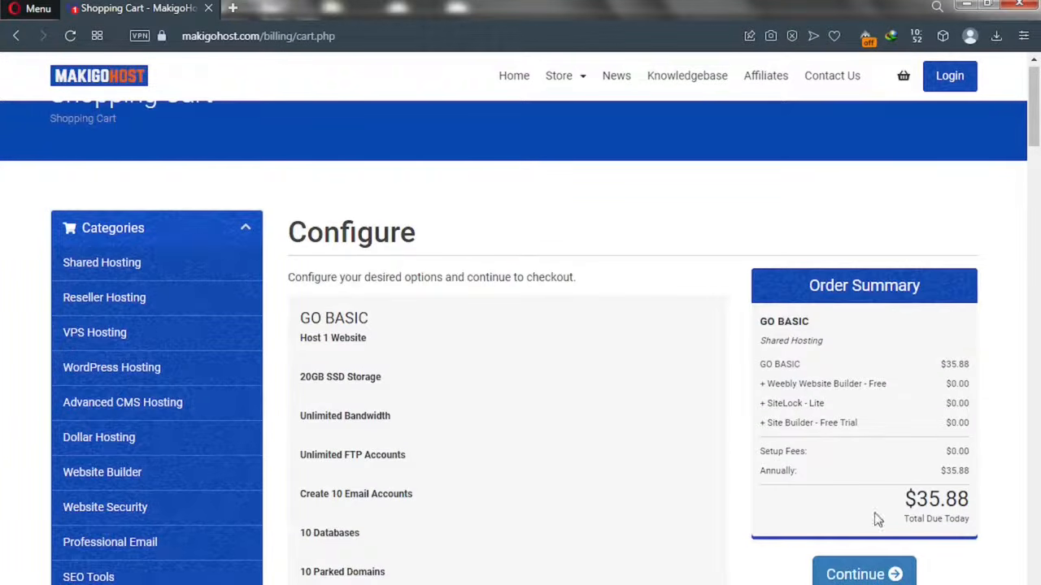
left_click(853, 575)
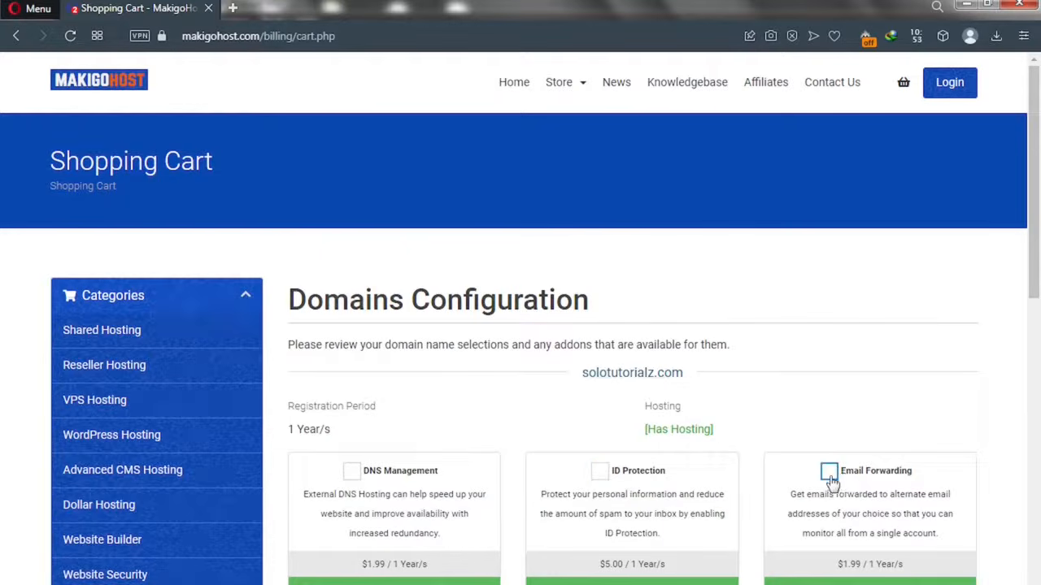
- Leave ID Protection and other domain add-ons unchecked and continue to the cart
left_click(605, 483)
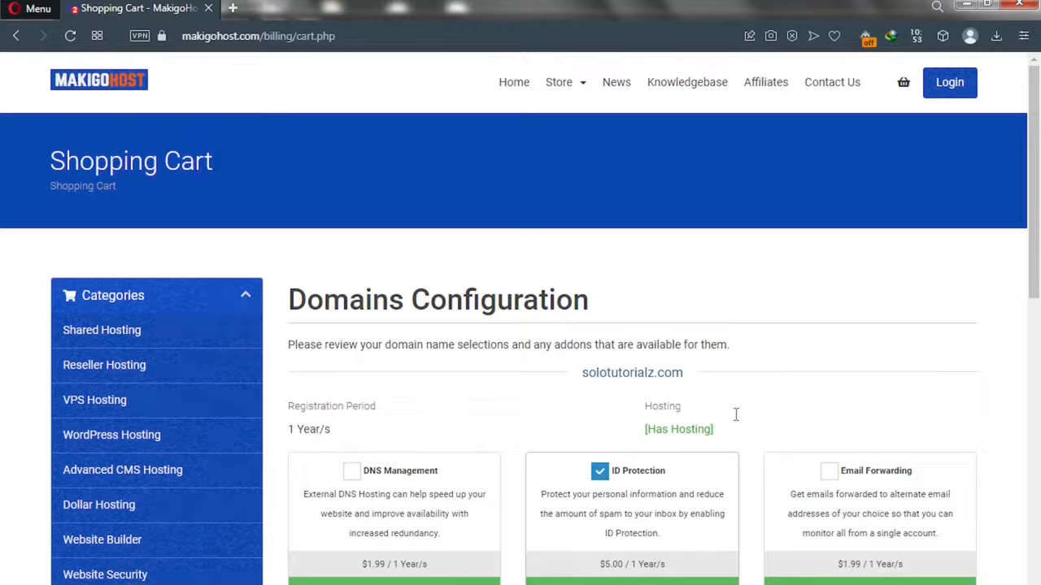
left_click(599, 474)
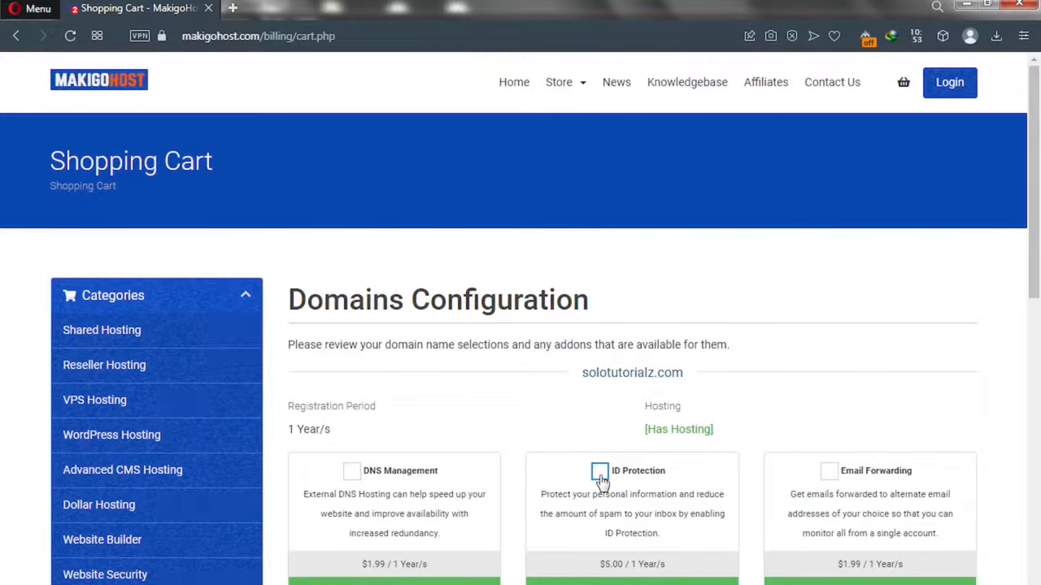
scroll(1038, 337, "down", 1)
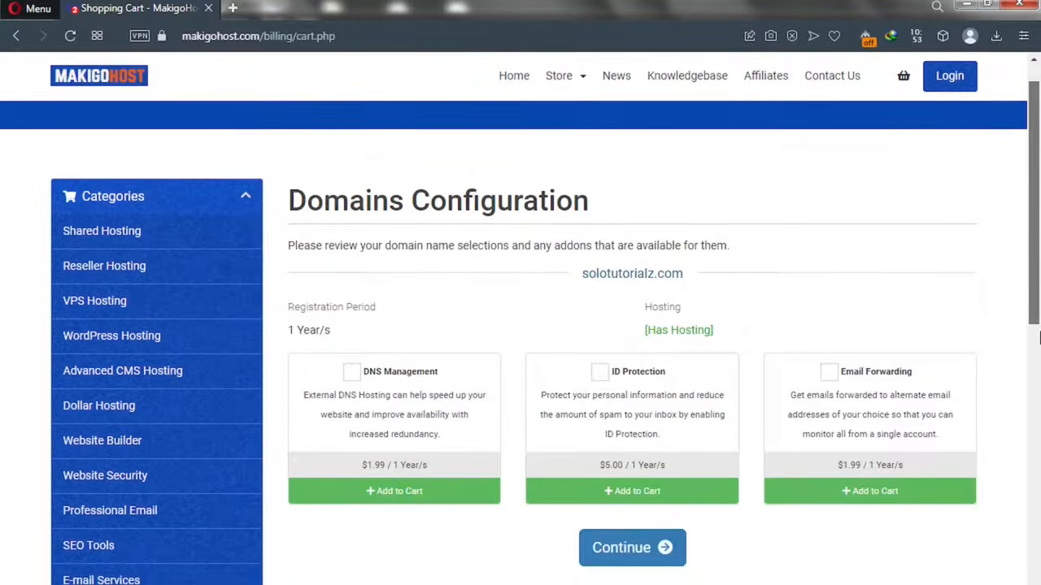
left_click(622, 551)
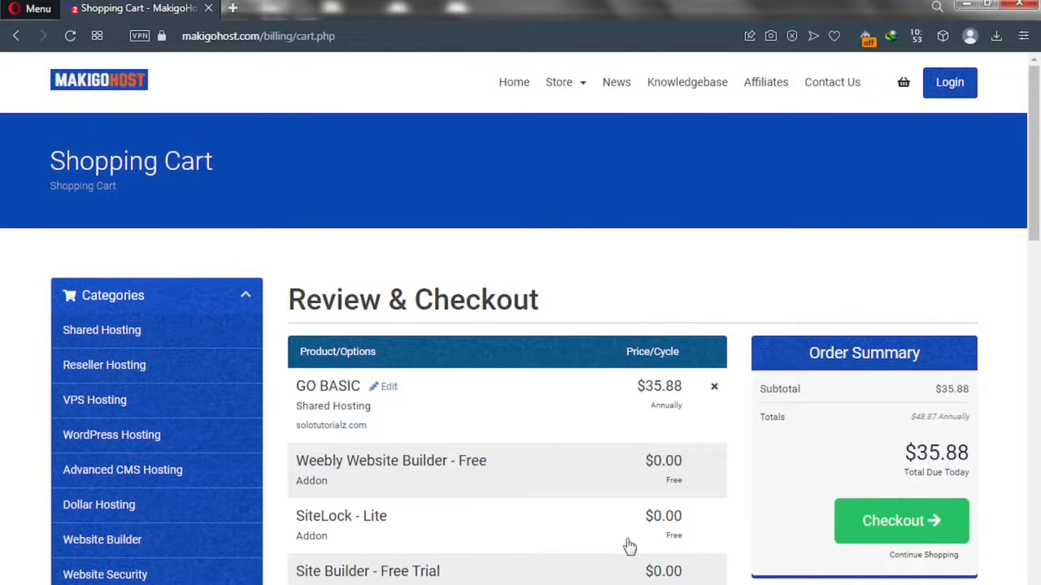
- Scroll down the Review & Checkout page to the Apply Promo Code box
left_click_drag(1037, 224, 1038, 257)
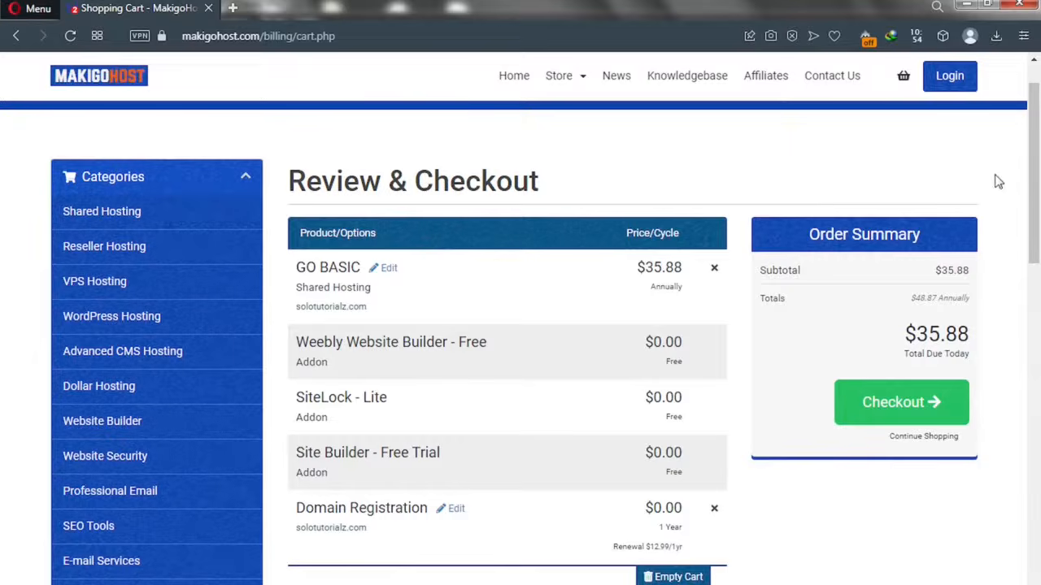
scroll(1039, 297, "down", 1)
scroll(1039, 297, "down", 7)
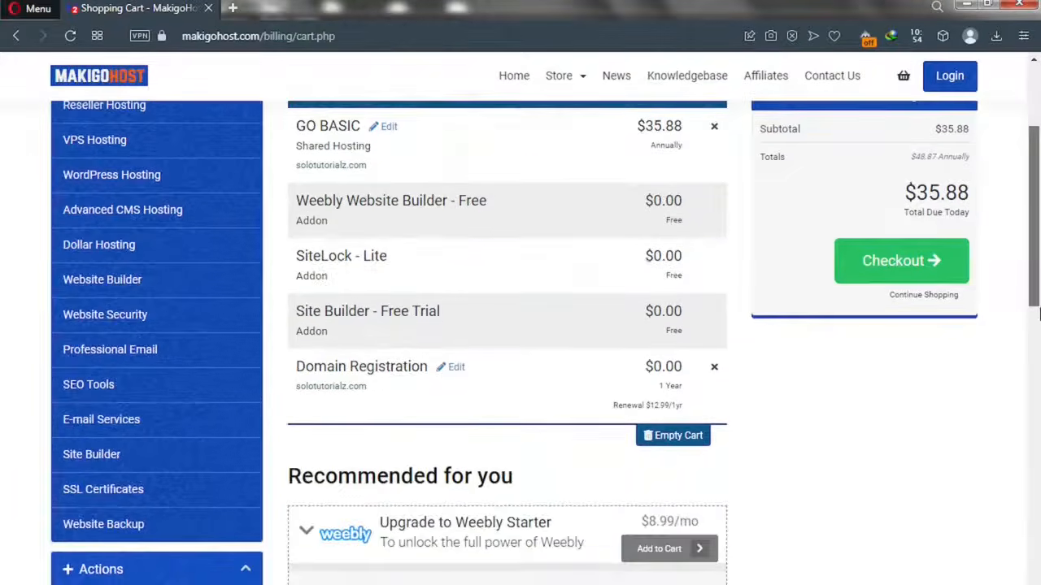
left_click_drag(1040, 382, 1038, 450)
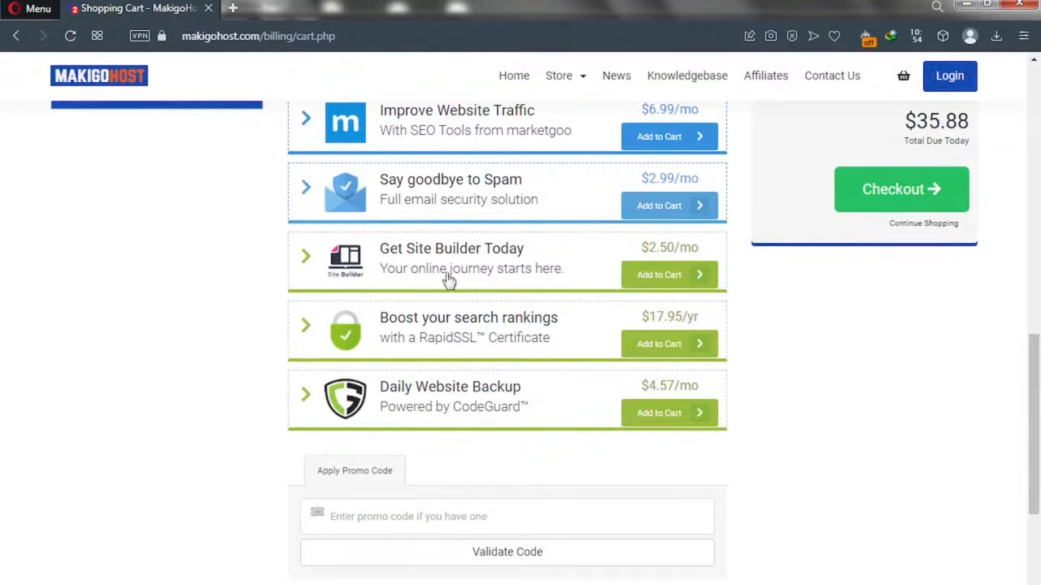
- Enter promo code TUBE50 from the saved suggestions and submit it for validation
left_click(366, 514)
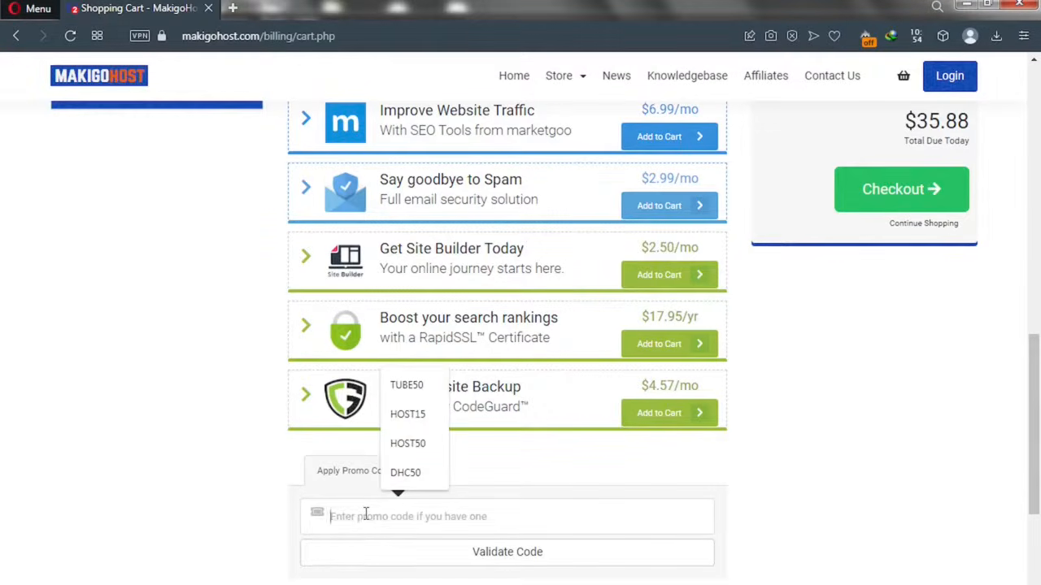
left_click(408, 387)
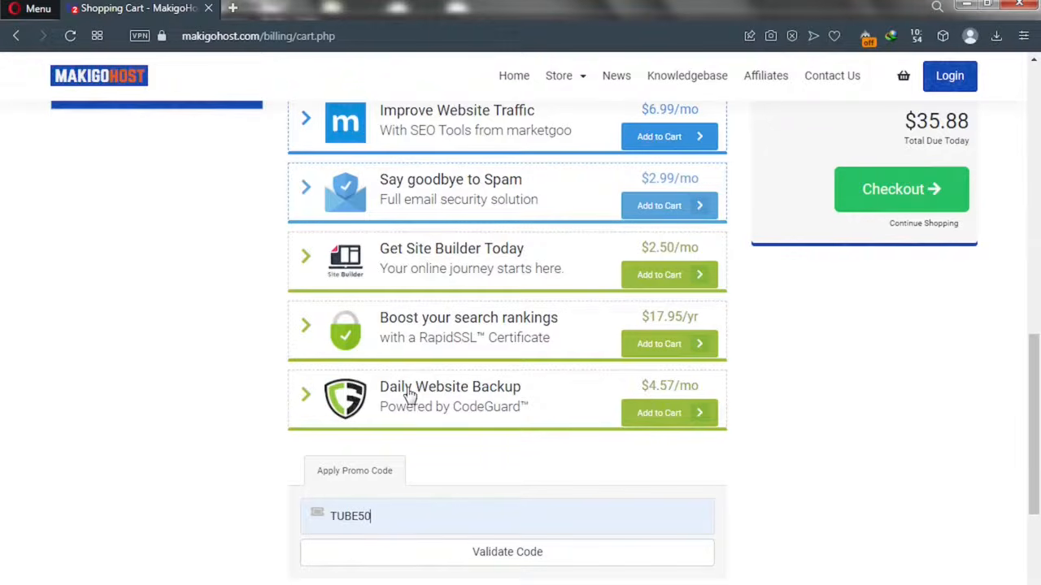
left_click(464, 564)
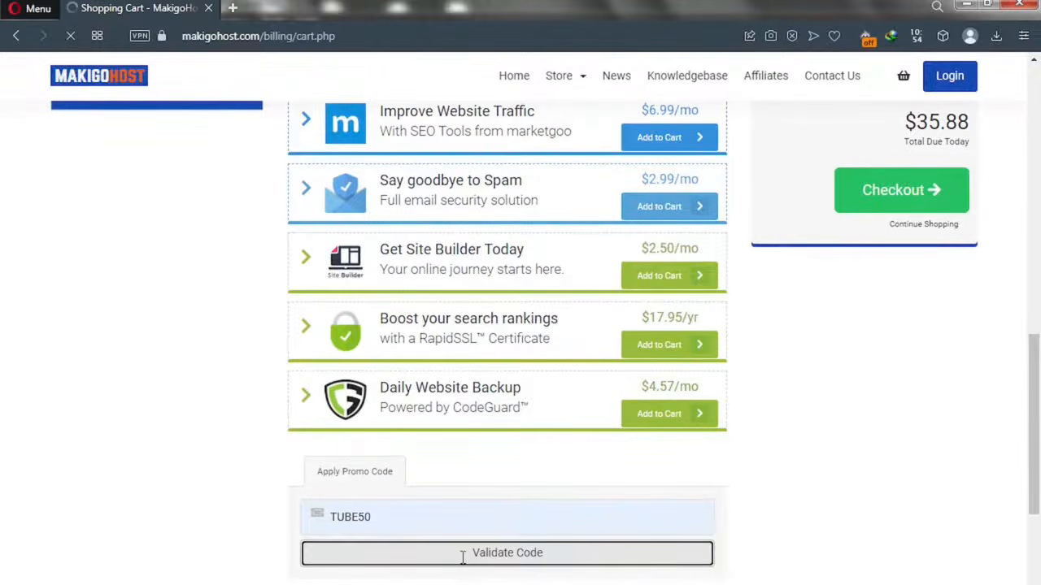
scroll(464, 564, "up", 4)
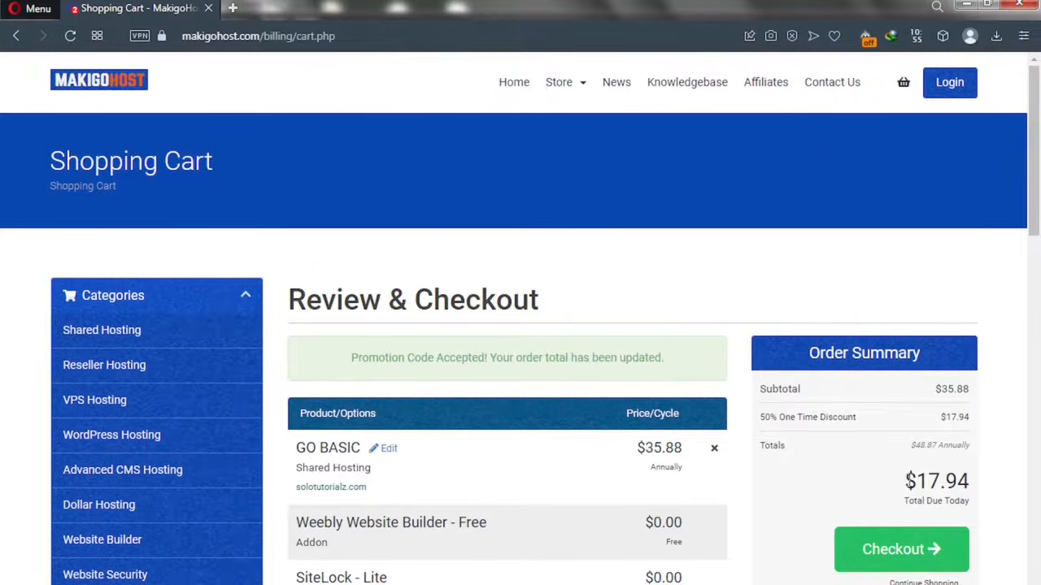
- Point out the $17.94 due-today and $48.87 totals, then proceed to Checkout
left_click_drag(905, 479, 998, 488)
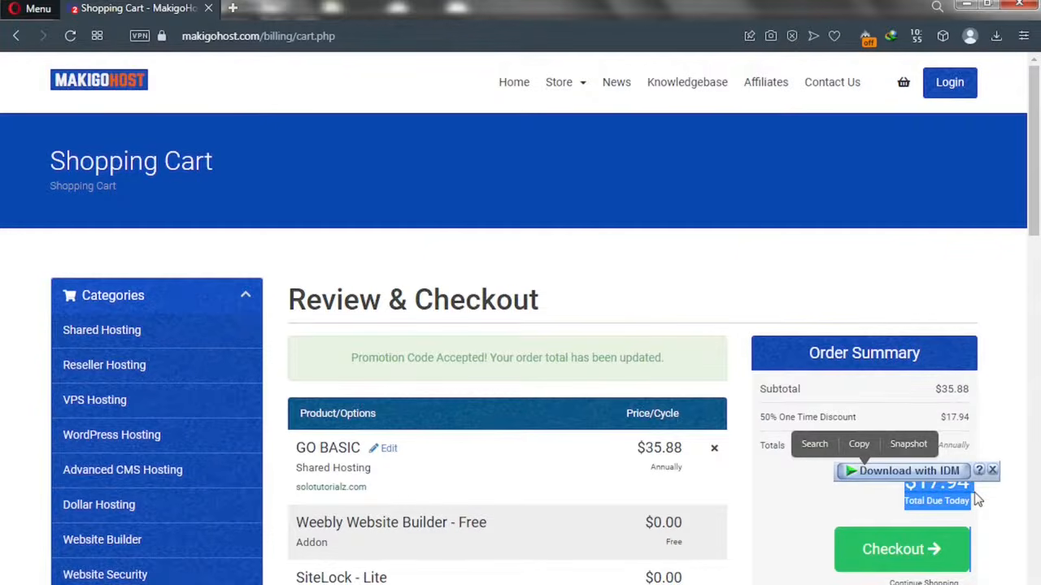
left_click(977, 497)
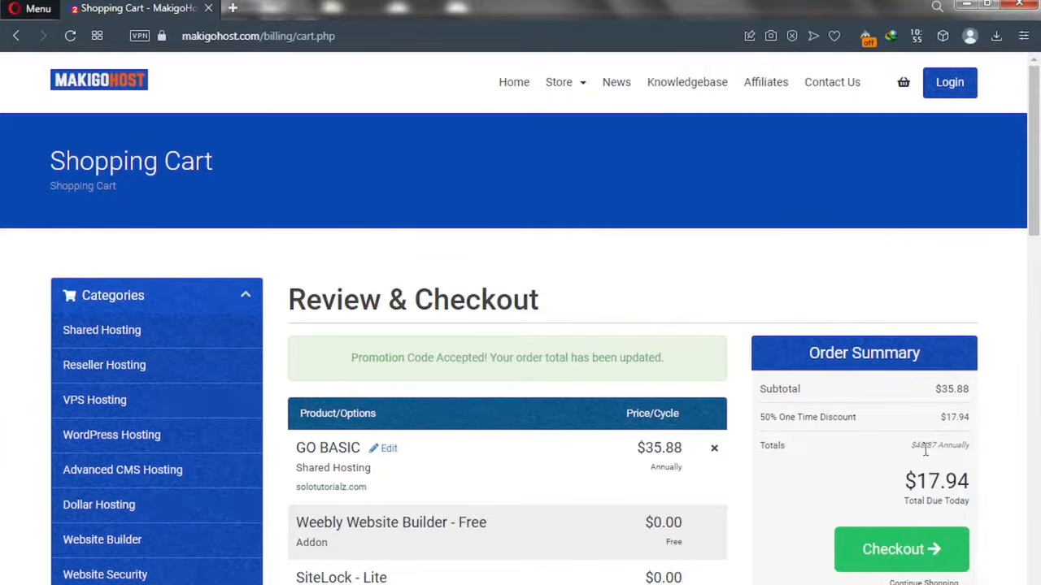
left_click_drag(911, 445, 946, 445)
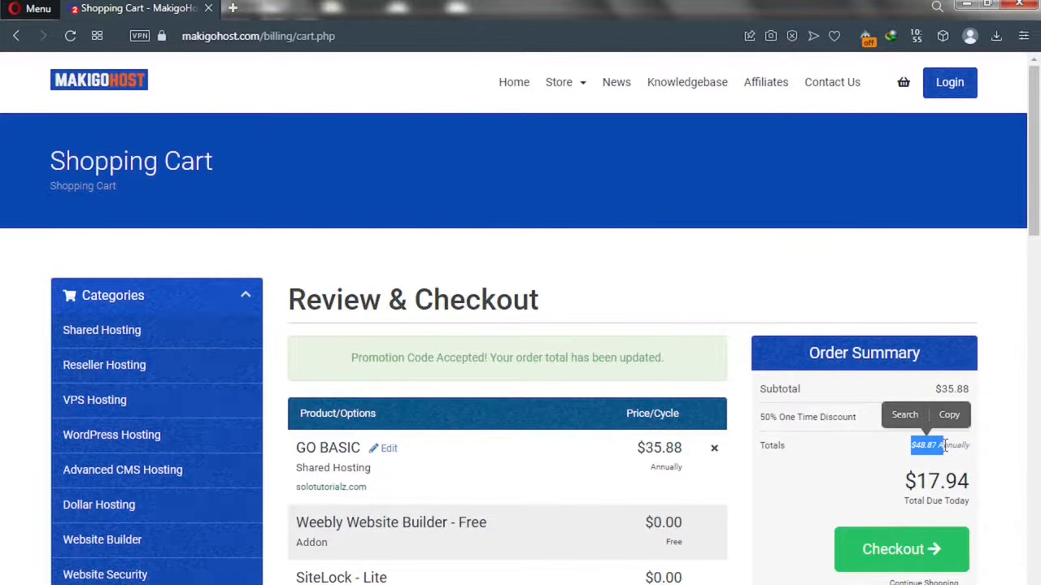
left_click(898, 452)
left_click(883, 561)
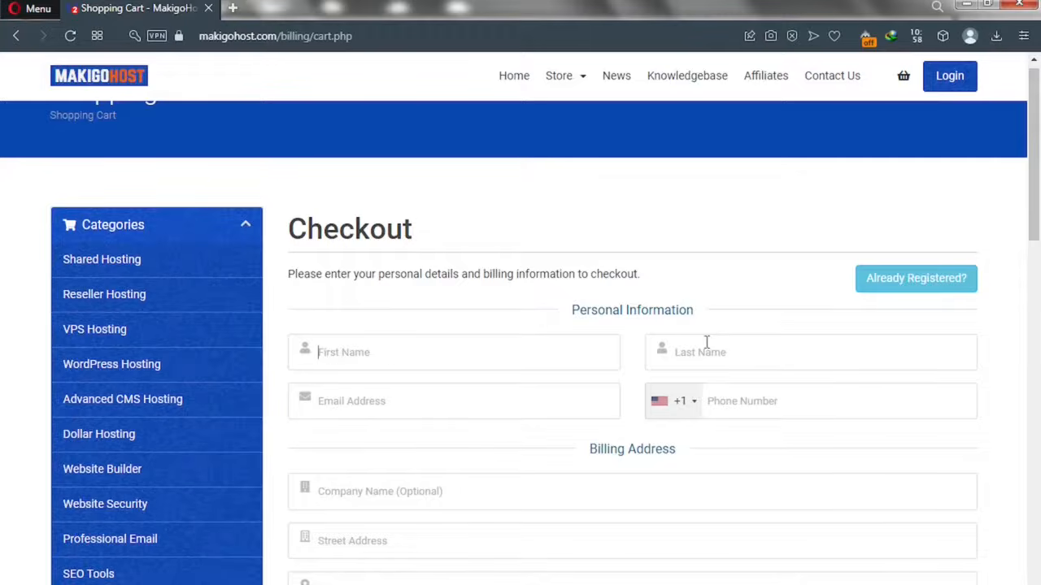
- Generate a 20-character password and insert it into both account password fields
left_click_drag(1037, 218, 1036, 363)
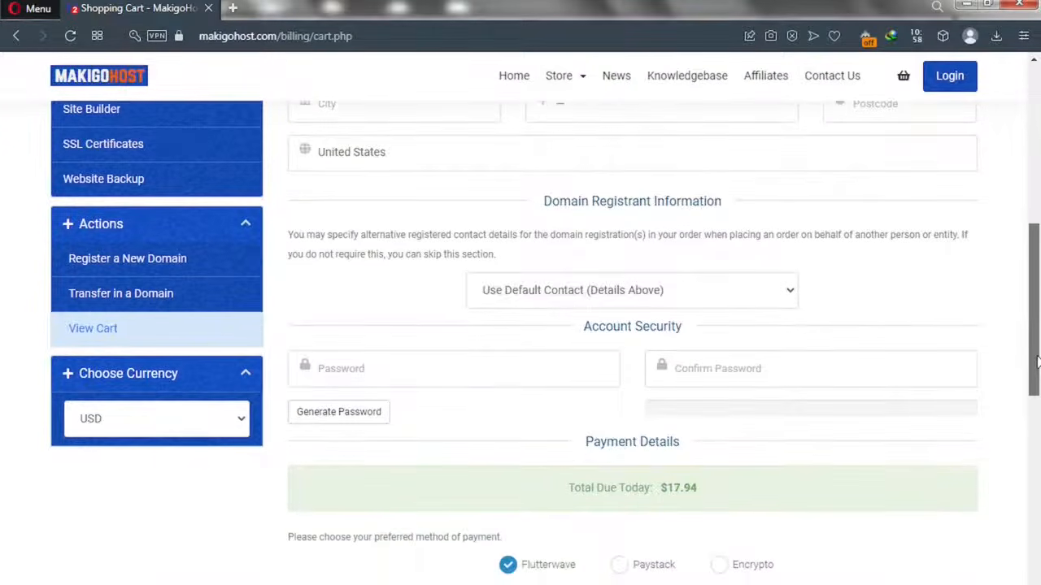
left_click(348, 414)
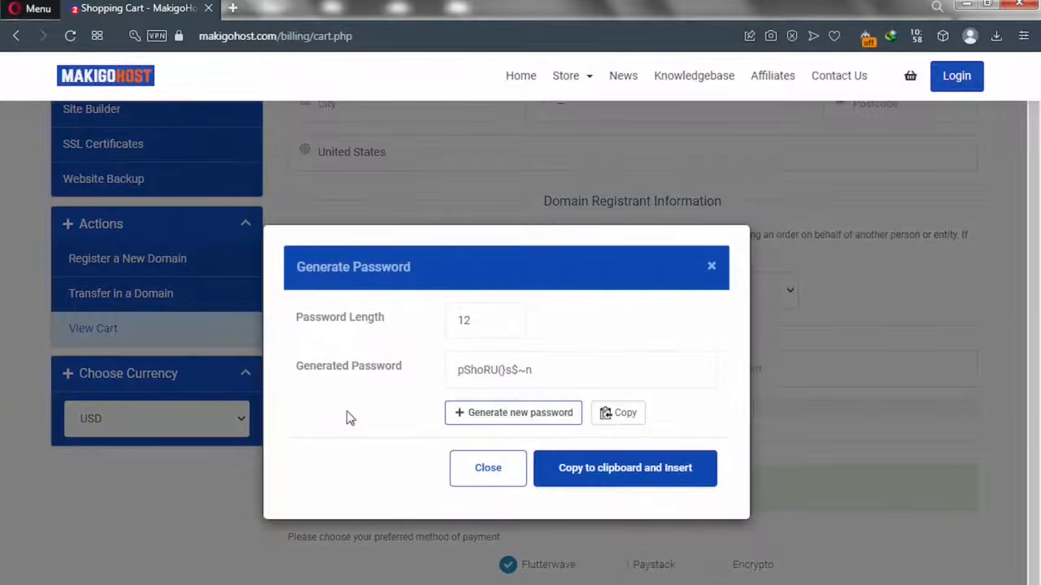
left_click(485, 324)
key("ctrl+a")
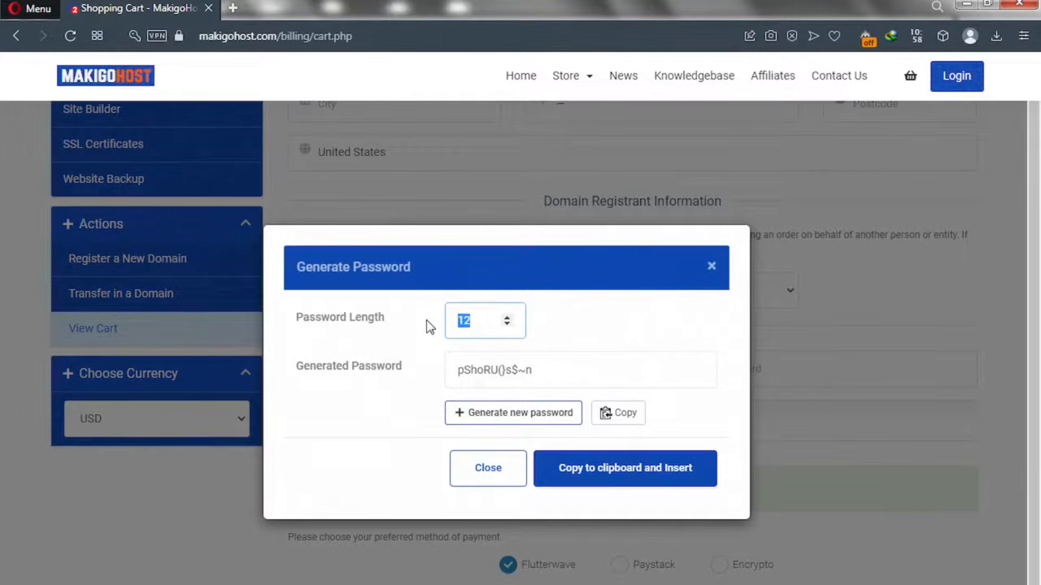
type("20")
left_click(526, 370)
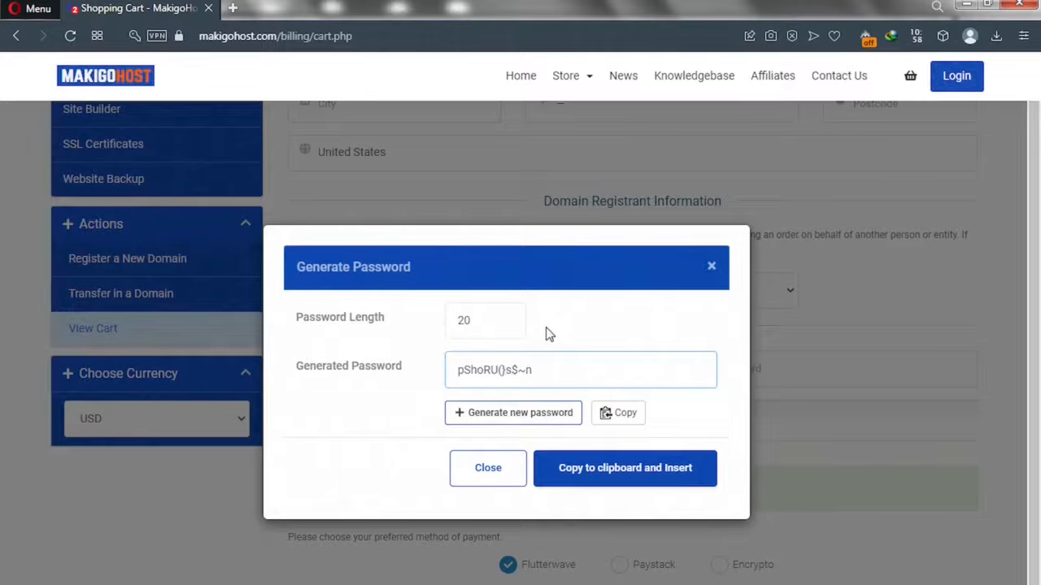
left_click(549, 334)
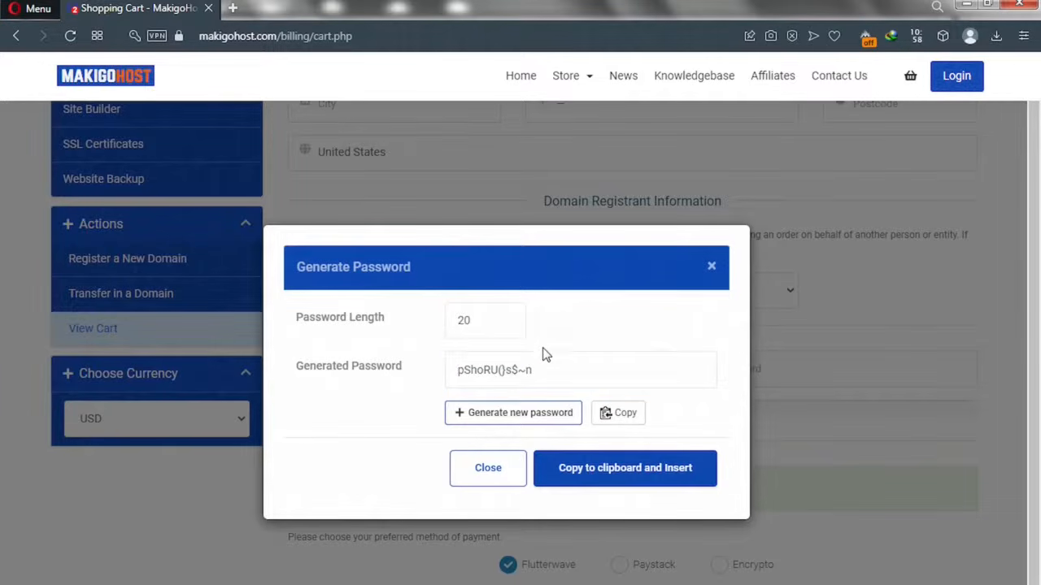
left_click(524, 416)
left_click_drag(578, 368, 449, 371)
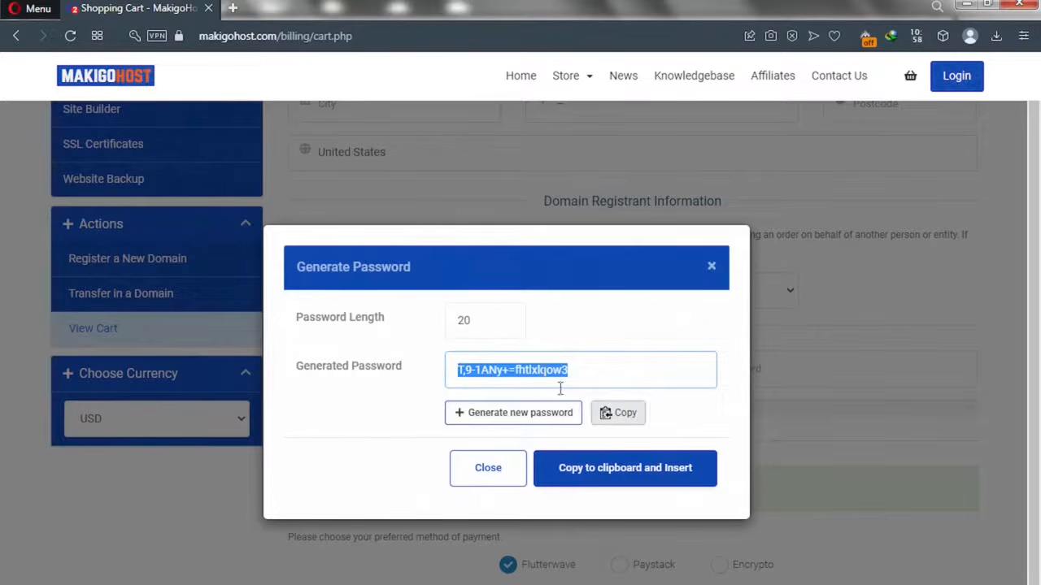
left_click(605, 478)
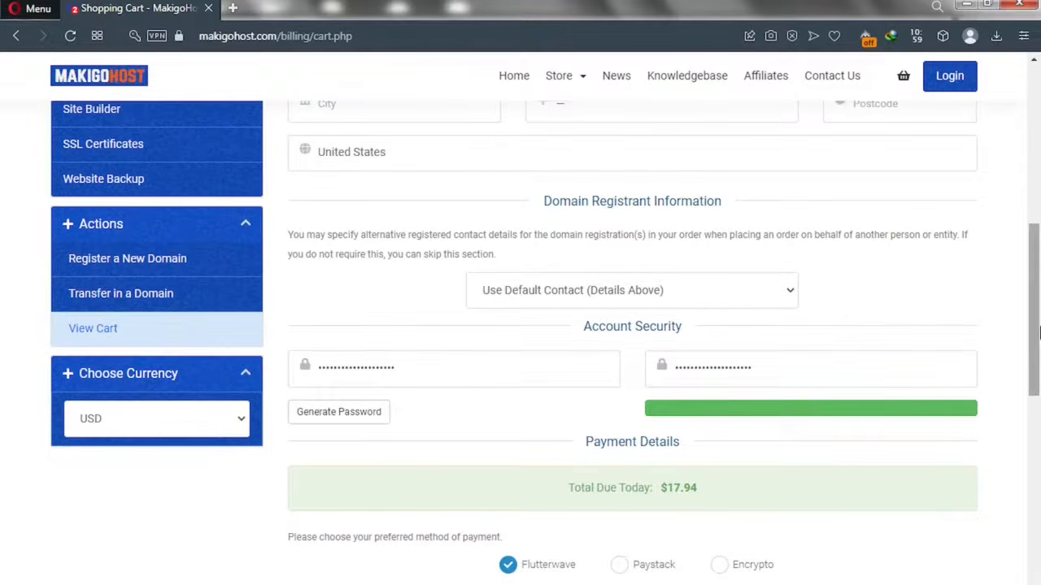
- Scroll through the checkout form and the resulting $17.94 unpaid invoice
left_click_drag(1037, 325, 1037, 332)
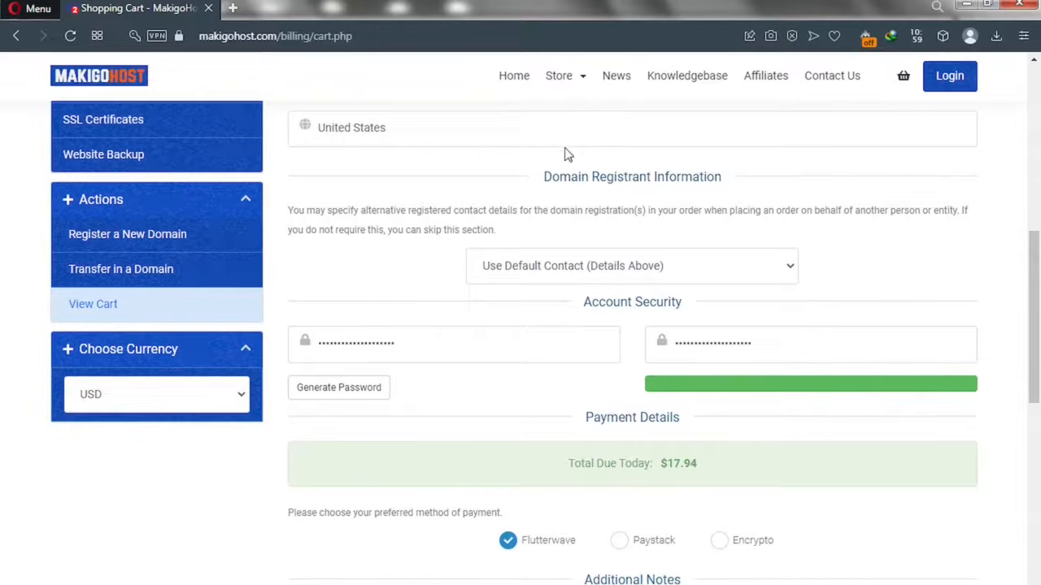
scroll(1037, 356, "down", 2)
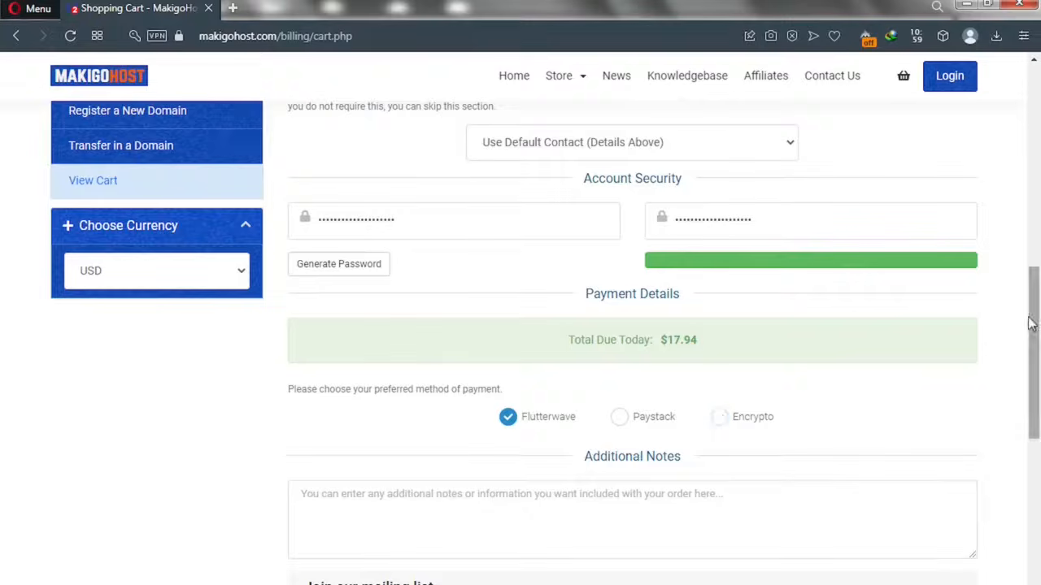
left_click_drag(1033, 319, 1040, 223)
scroll(1038, 191, "up", 5)
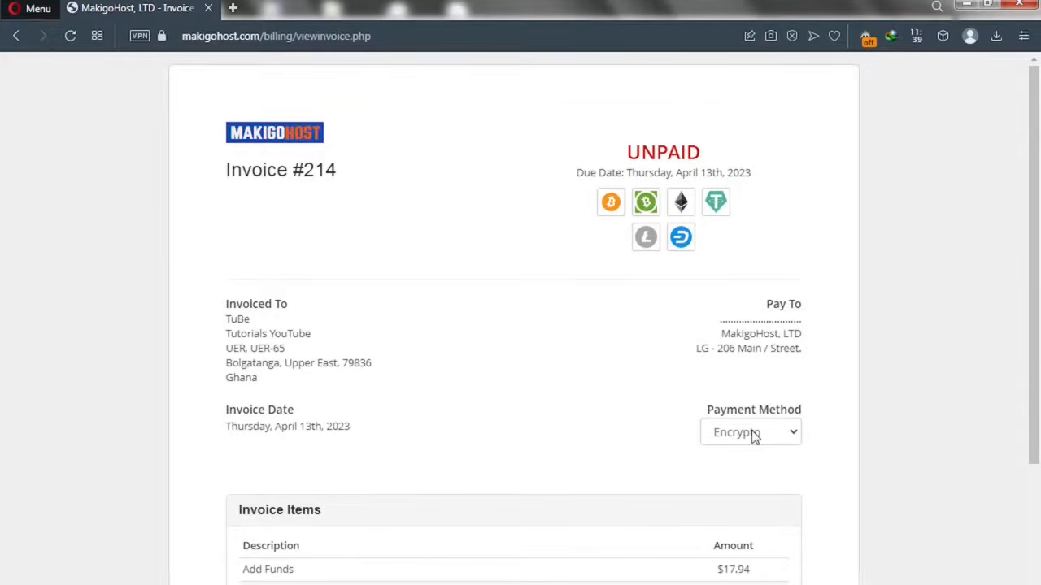
- Change invoice #214's payment method from Encrypto to Flutterwave
left_click(754, 437)
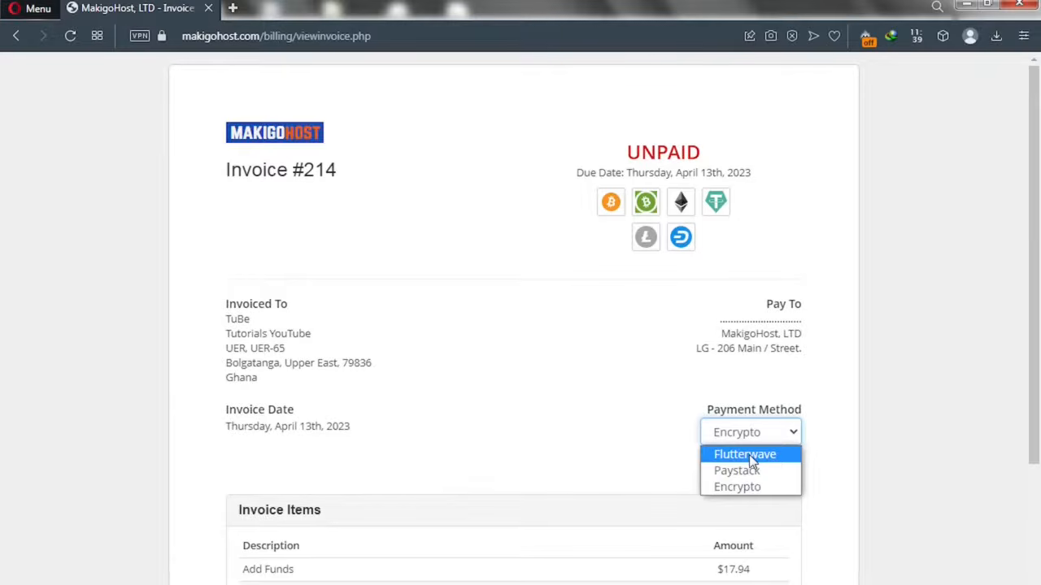
left_click_drag(1023, 384, 1035, 465)
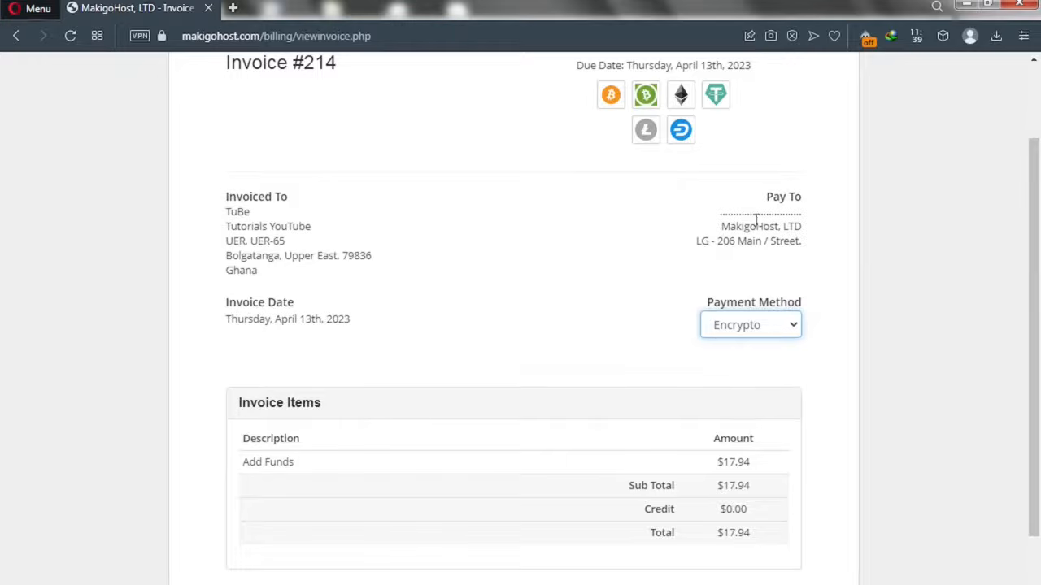
left_click(767, 329)
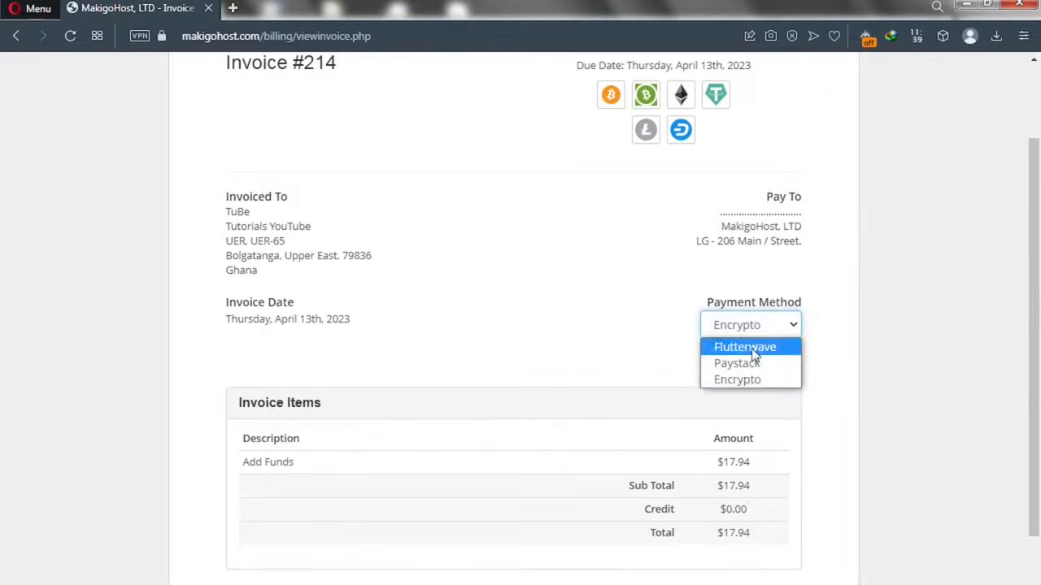
left_click(750, 348)
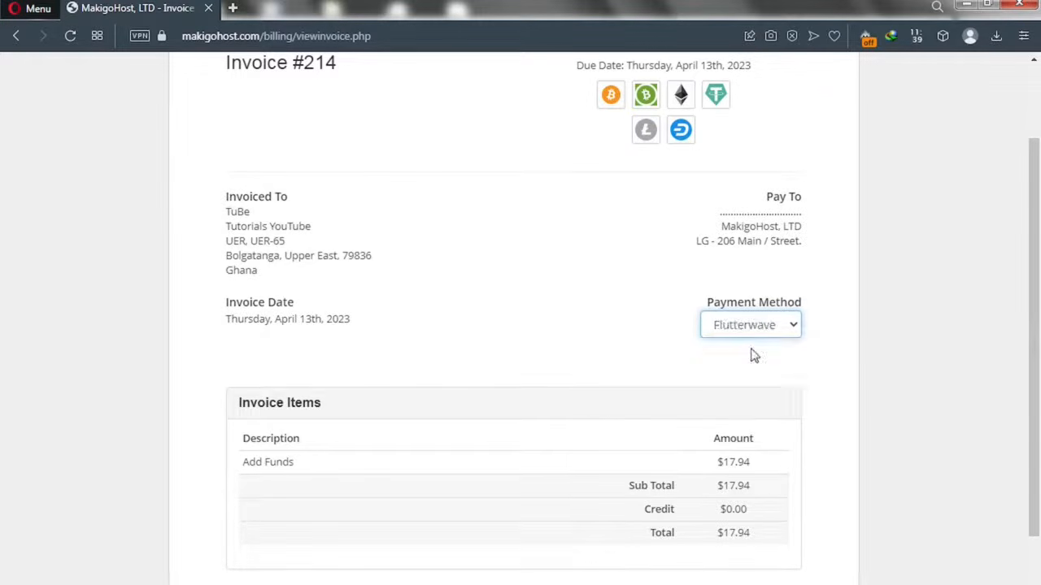
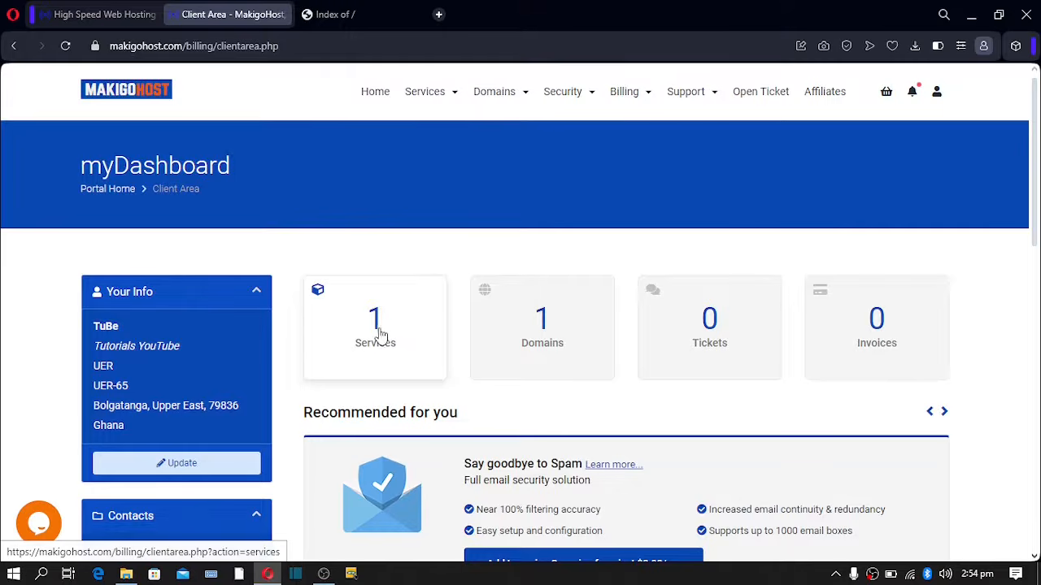
- Point out the tutorialz.xyz address and its empty 'Index of /' page heading
left_click(330, 25)
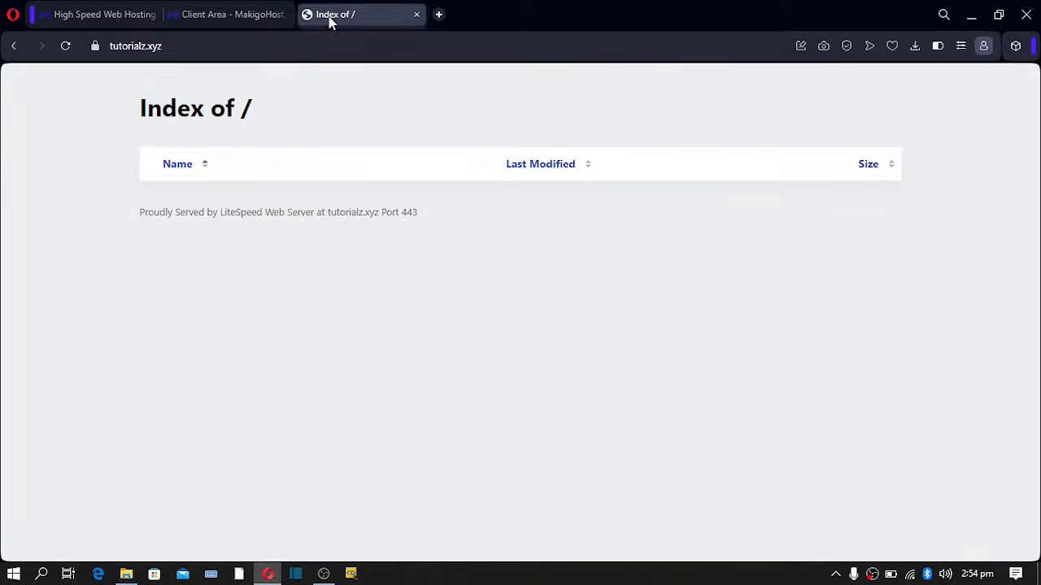
left_click(186, 46)
left_click_drag(165, 46, 101, 47)
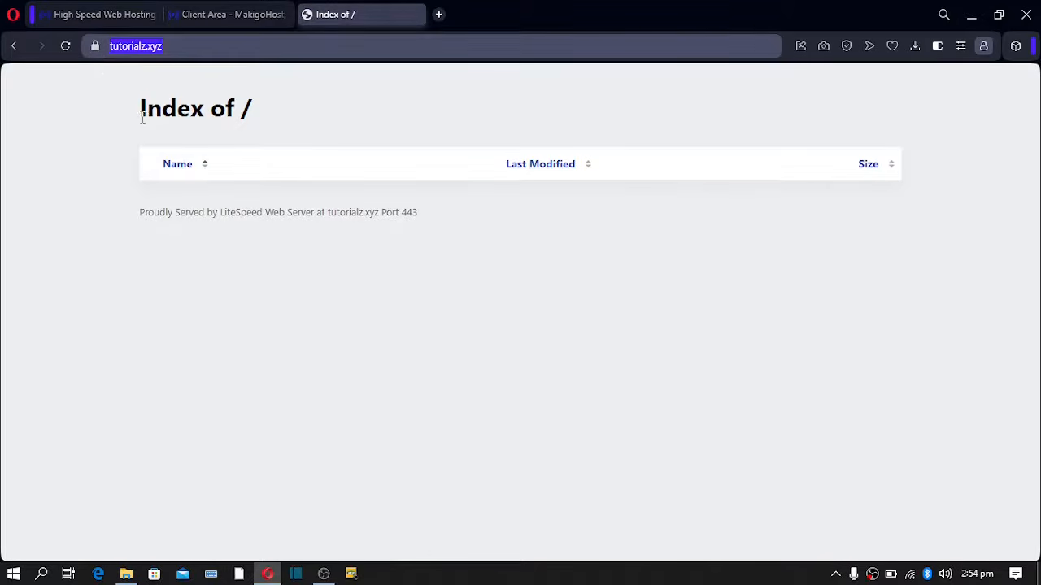
left_click_drag(142, 114, 266, 122)
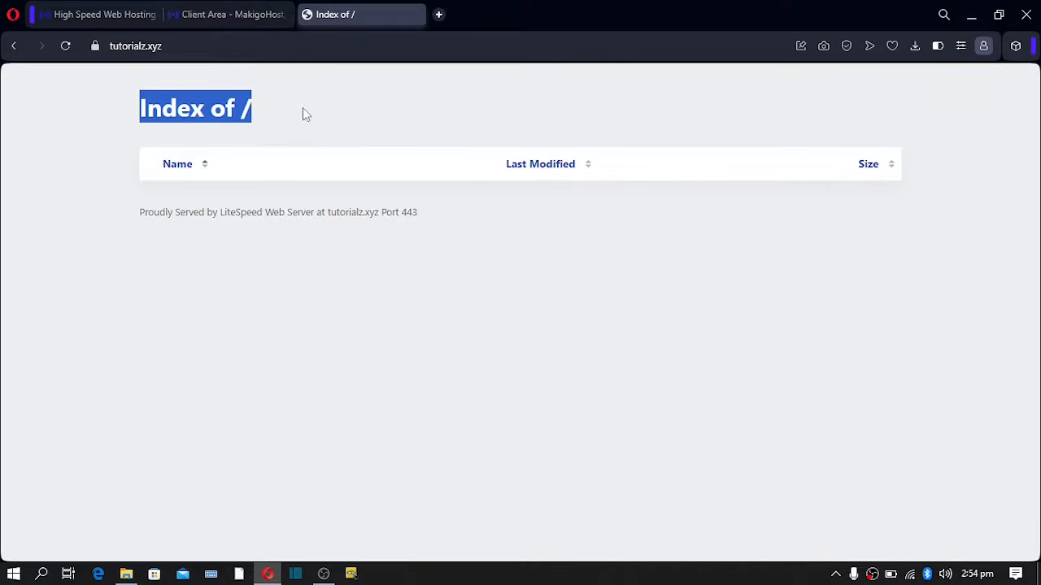
left_click(302, 106)
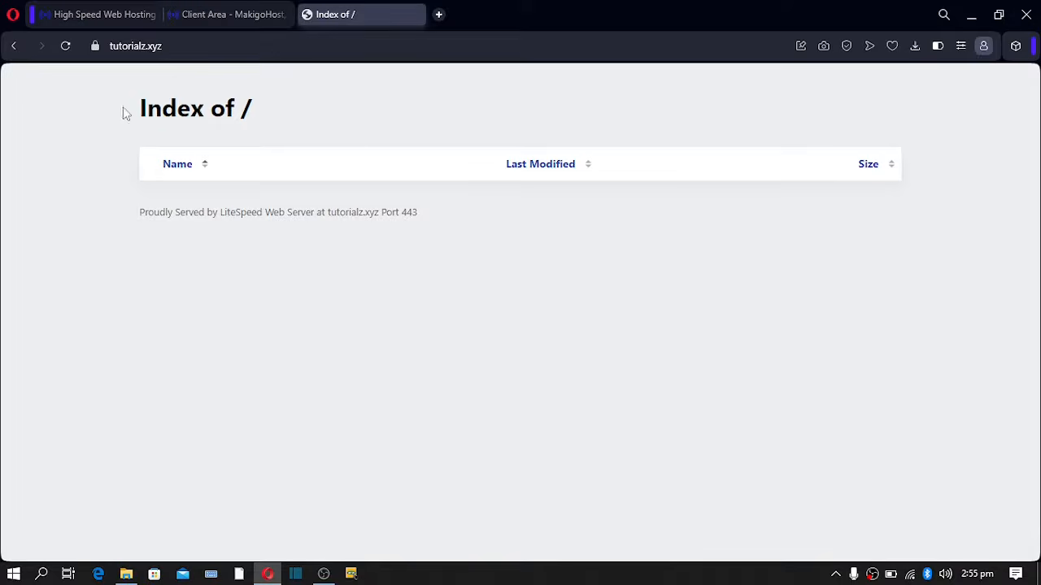
left_click_drag(125, 111, 348, 117)
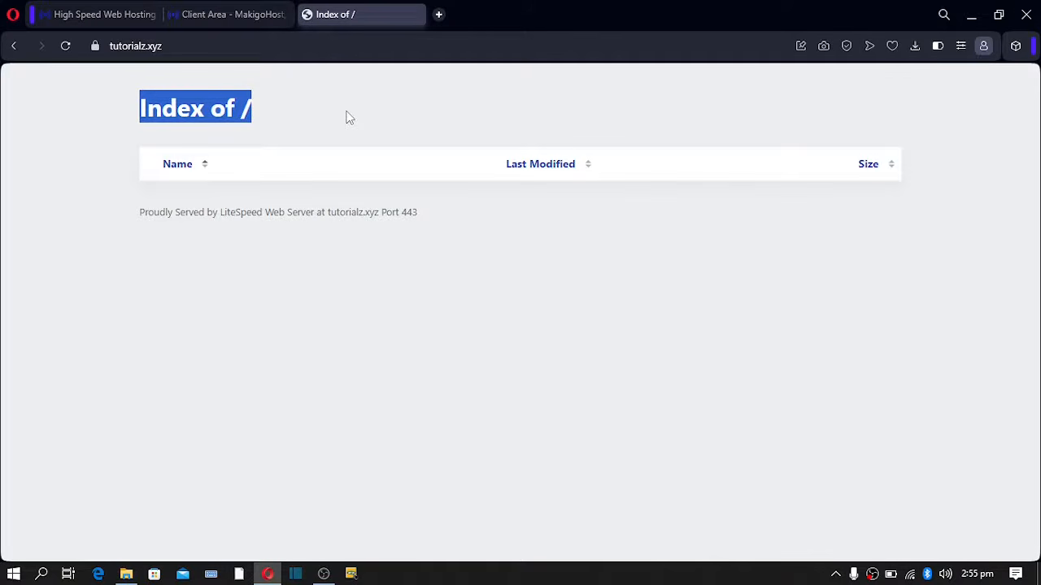
- From the client area Services list, open the GO BASIC service and log in to its cPanel
left_click(218, 20)
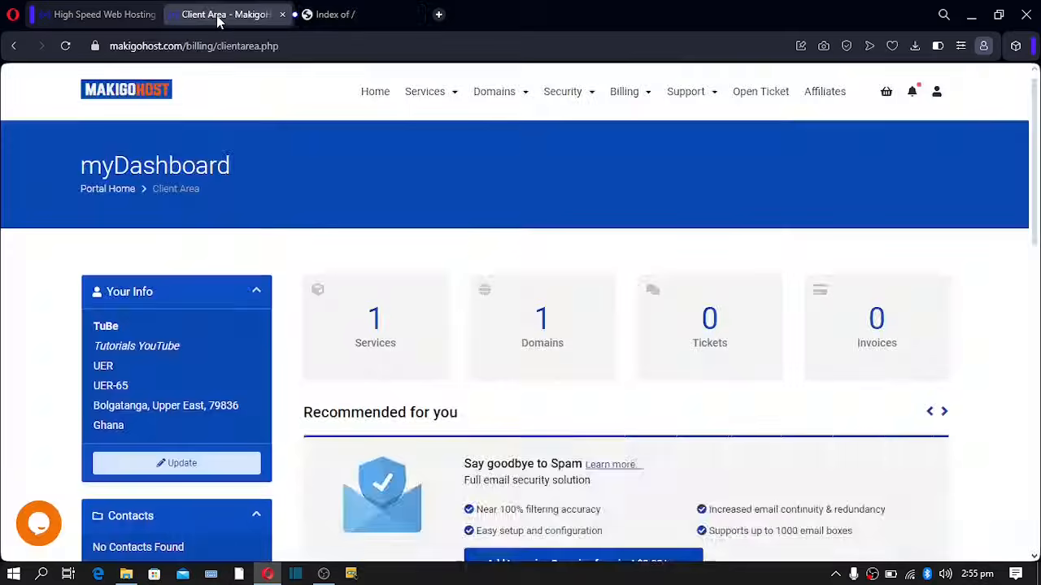
left_click(362, 321)
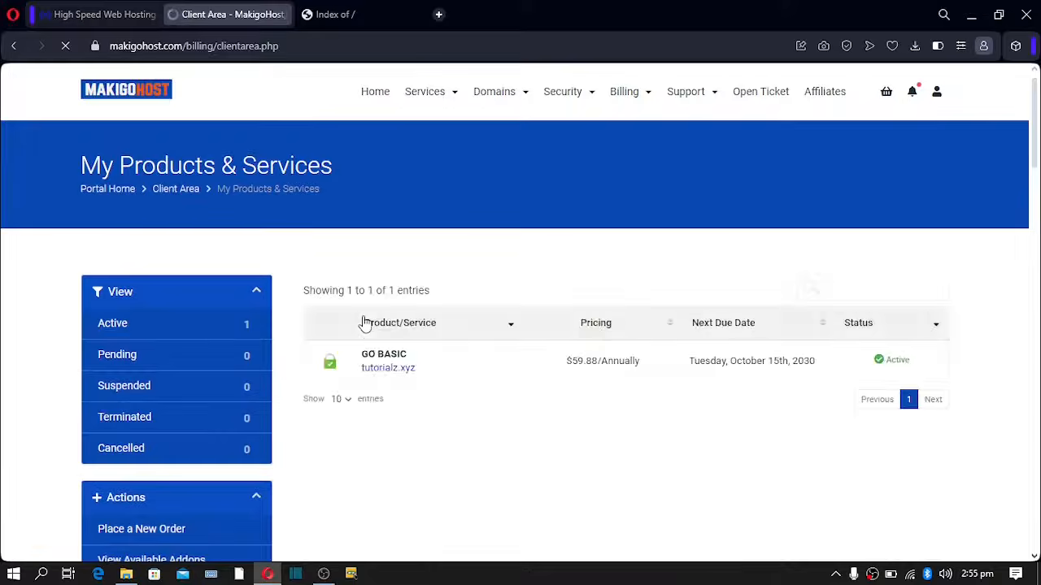
left_click(376, 361)
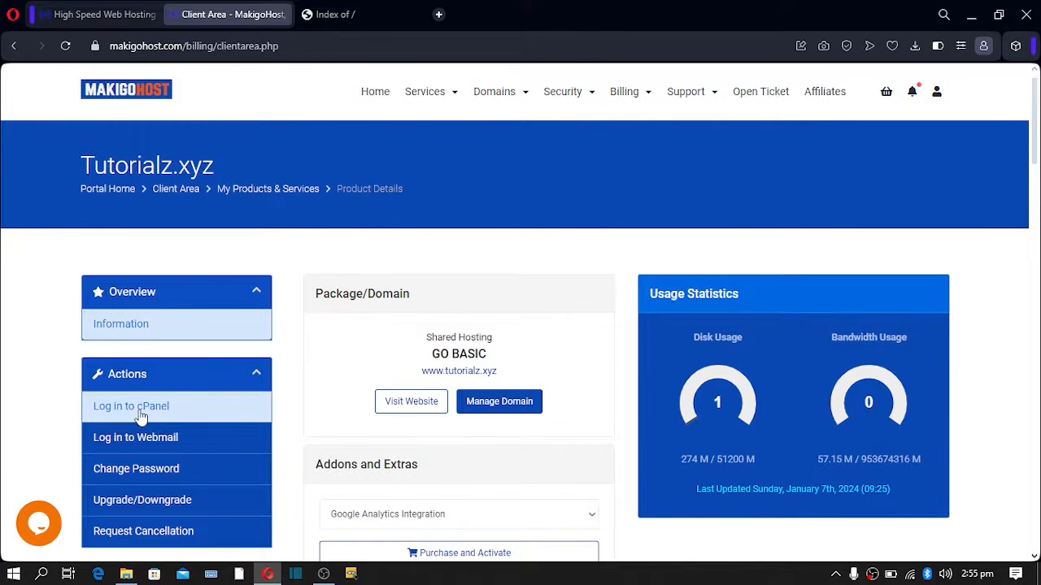
left_click(138, 417)
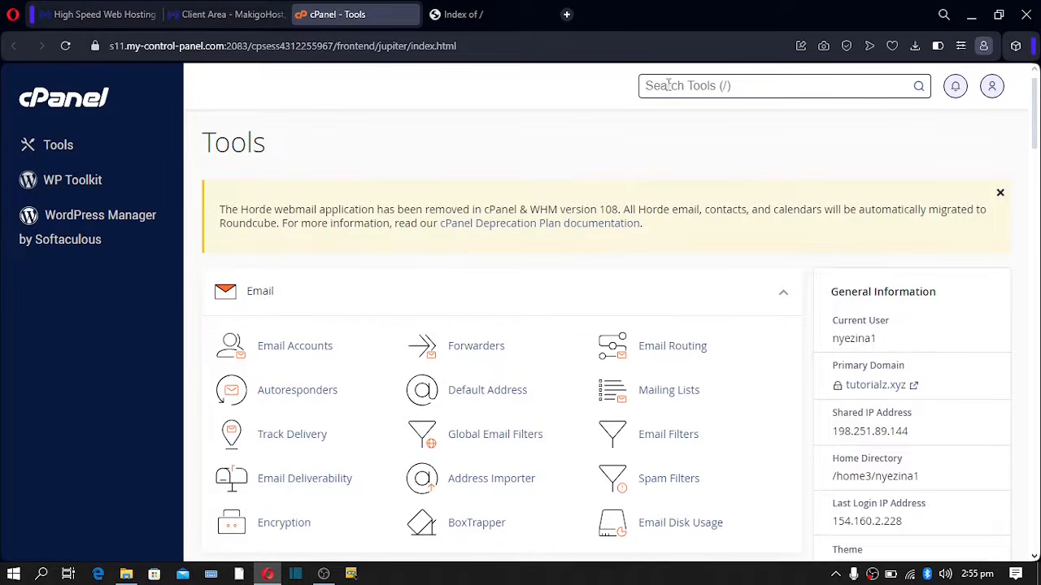
- Find File Manager via a 'file' search, enter public_html, and compare it with the blank site listing
type("file")
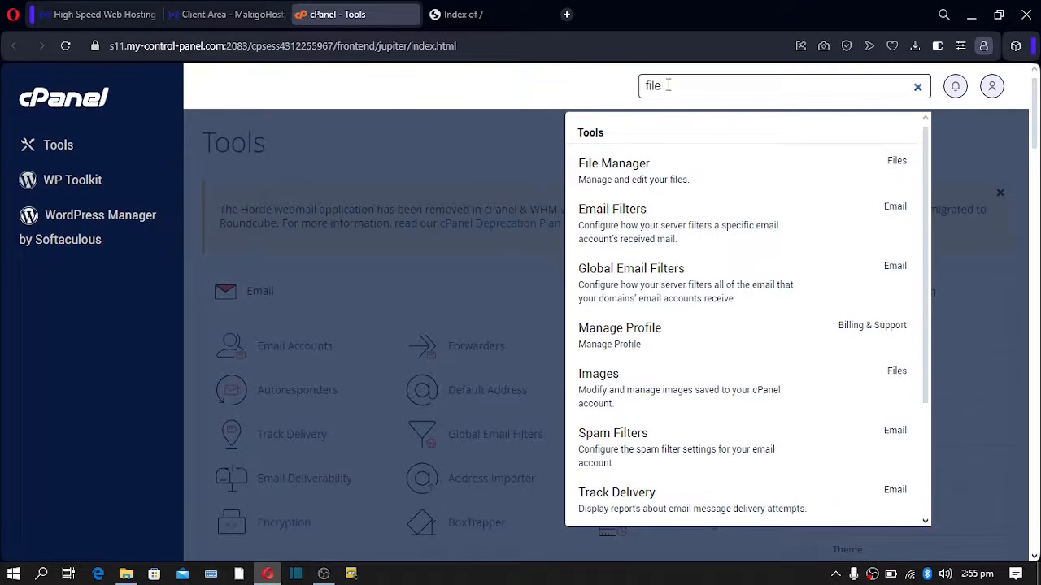
left_click(631, 166)
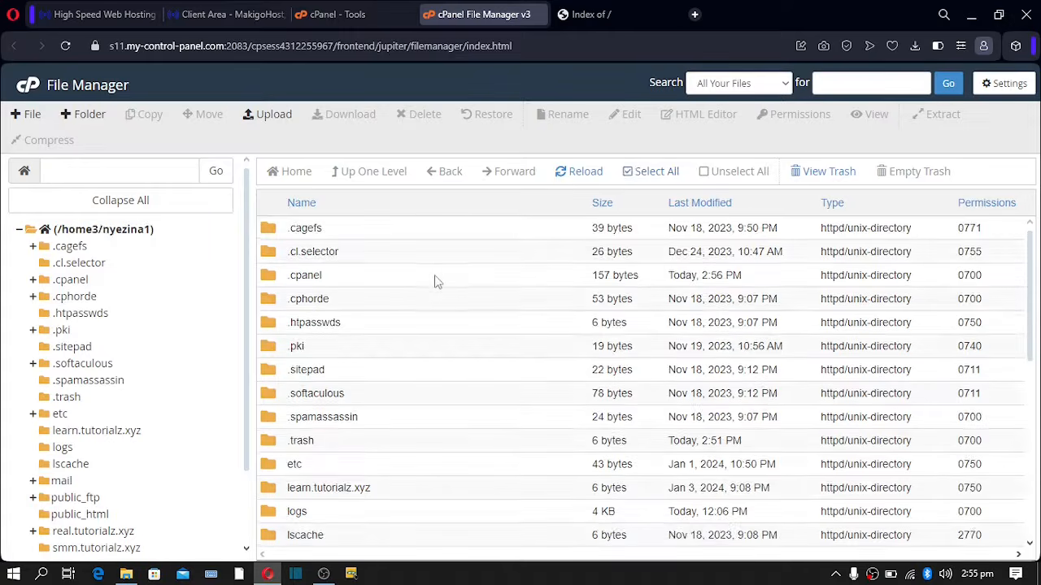
scroll(437, 281, "down", 3)
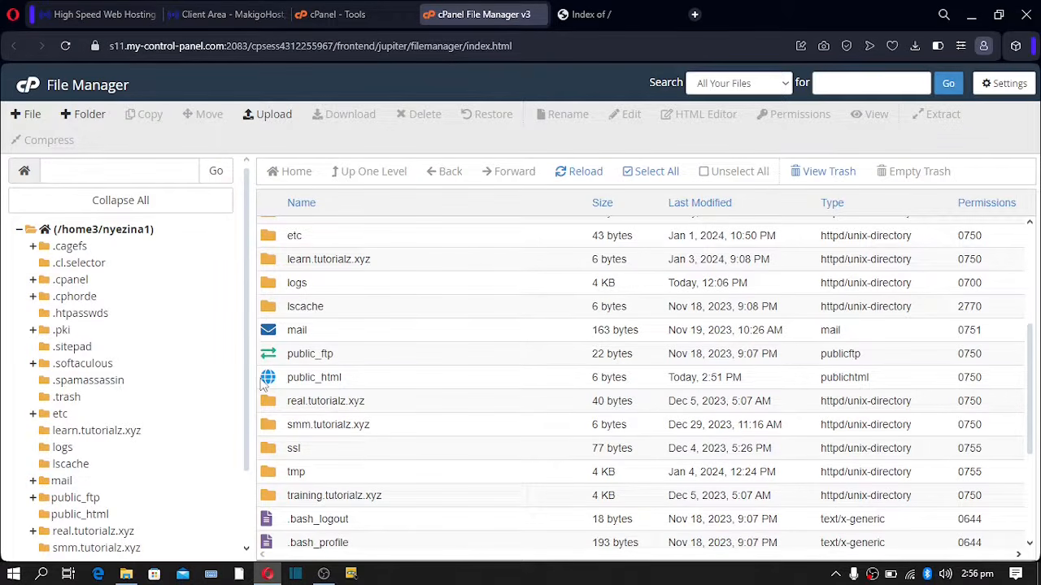
double_click(269, 379)
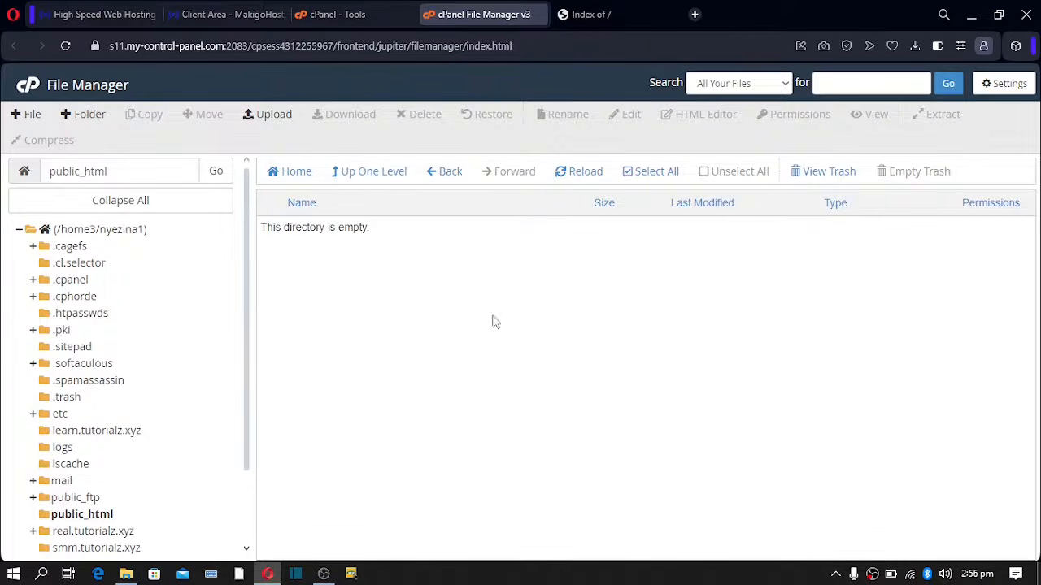
left_click(579, 20)
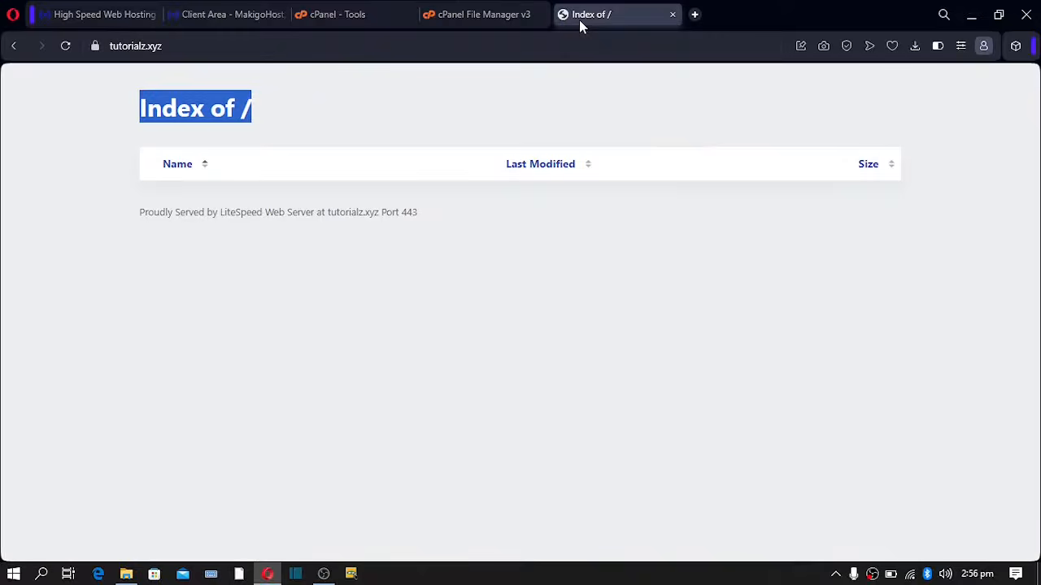
left_click(246, 231)
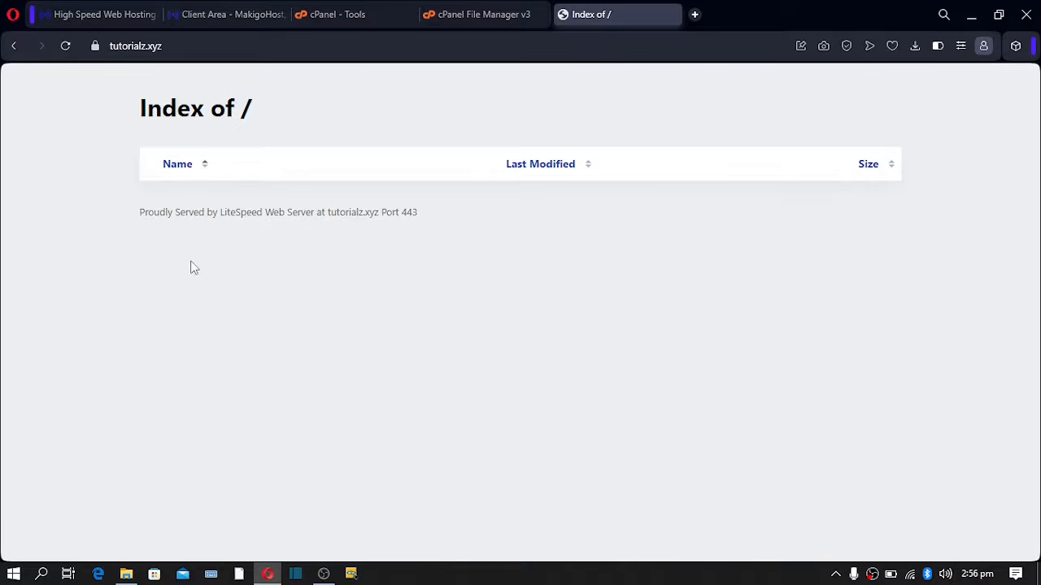
left_click(471, 13)
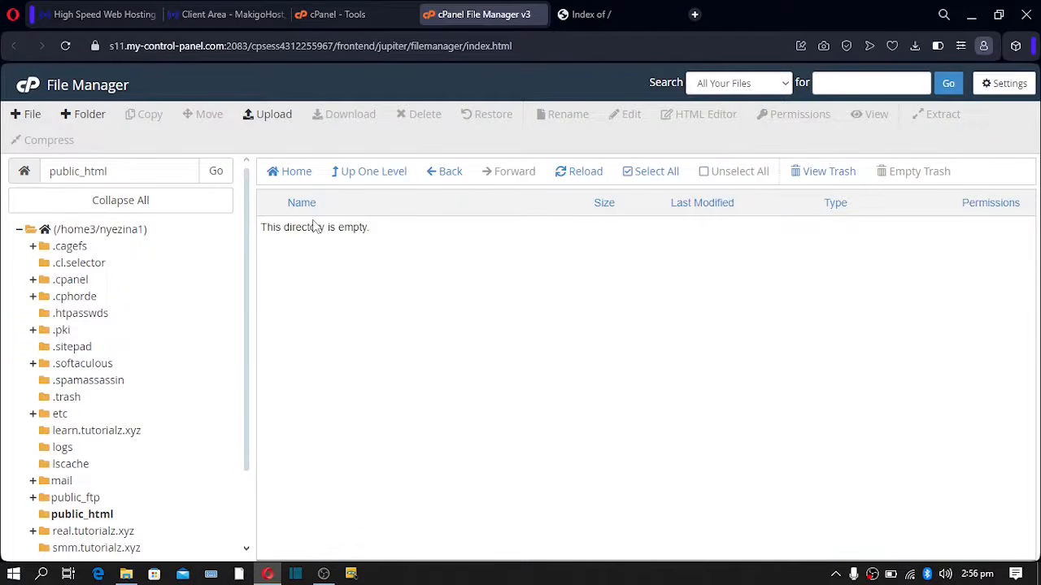
- Create a new file named live.txt in public_html
left_click(24, 118)
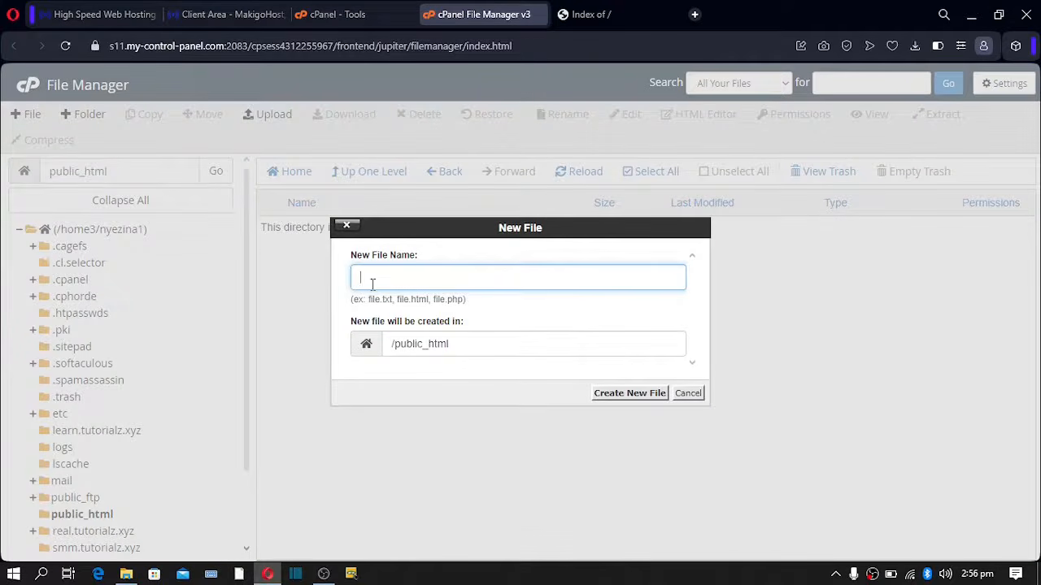
left_click(373, 284)
type("live")
type(".txt")
left_click(622, 398)
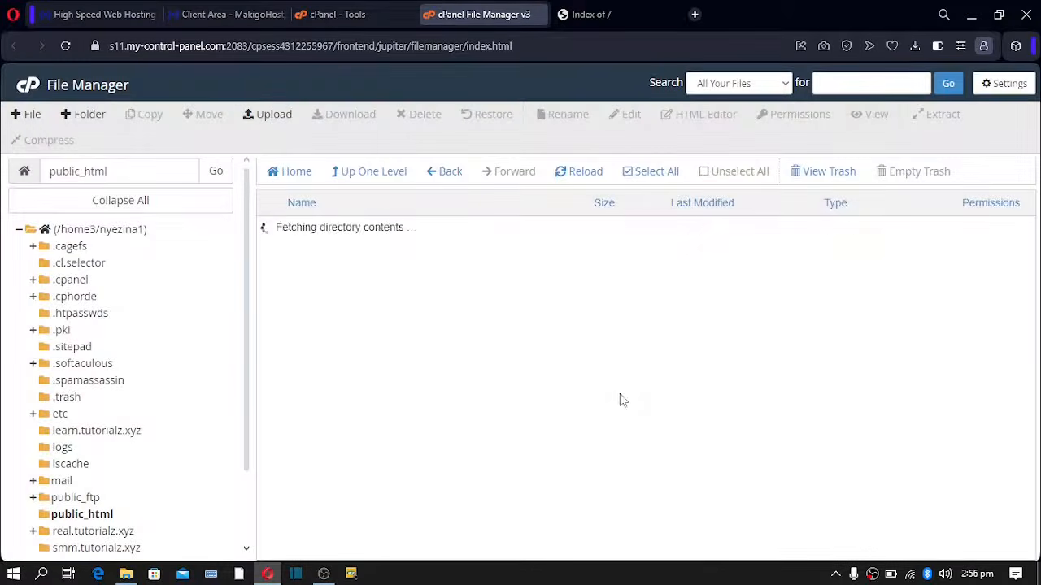
- Edit live.txt to read 'We are live on the internet' and save the changes
left_click(268, 235)
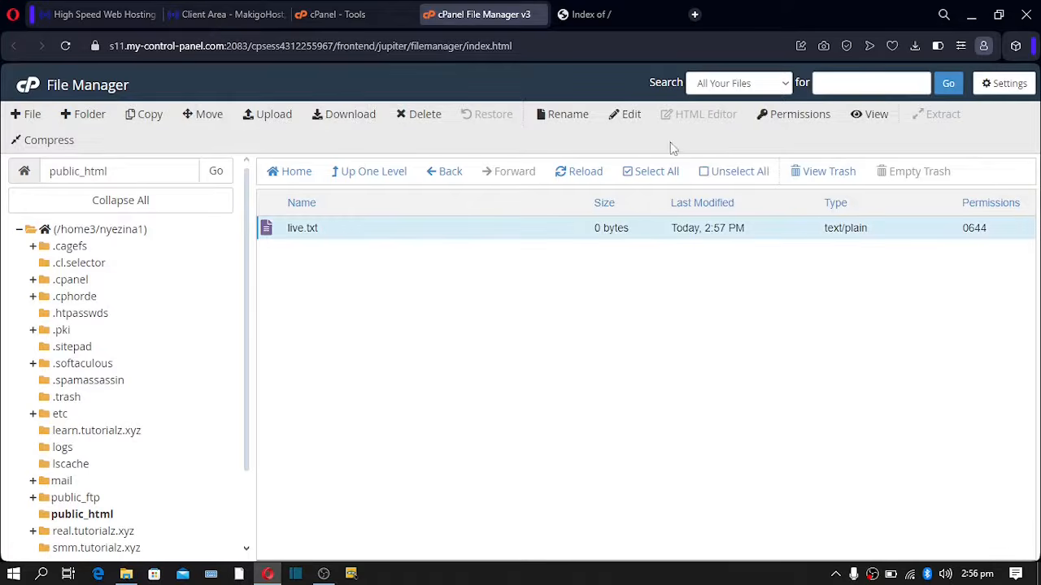
left_click(634, 115)
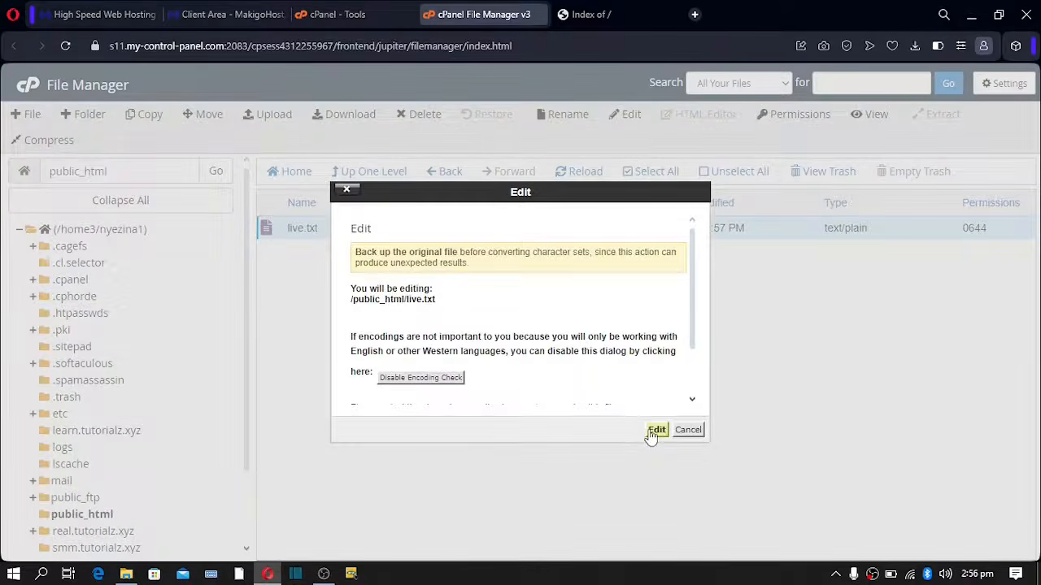
left_click(655, 431)
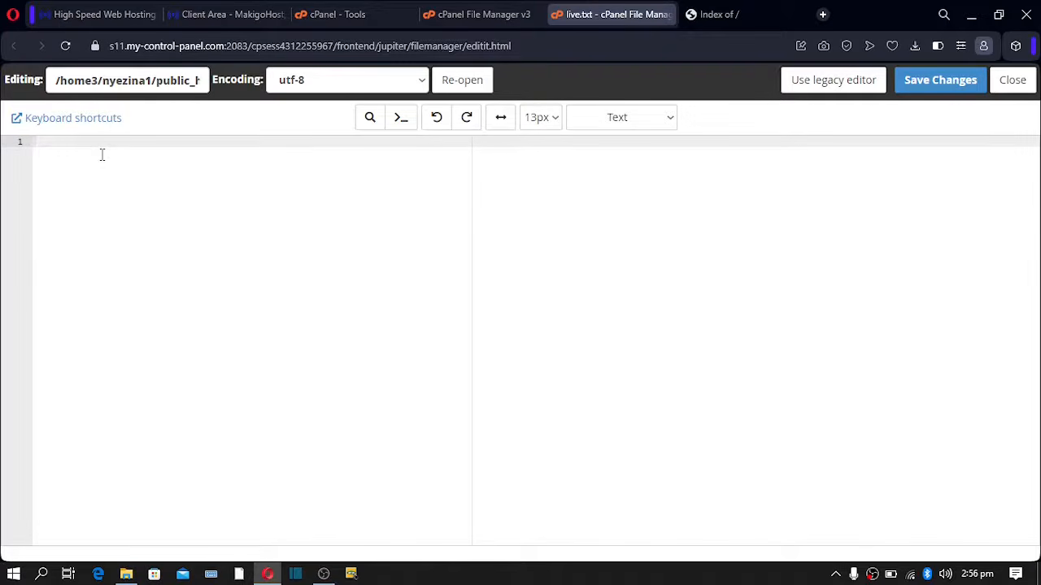
type("We are live on the internet")
key("BackSpace")
key("BackSpace")
type("et")
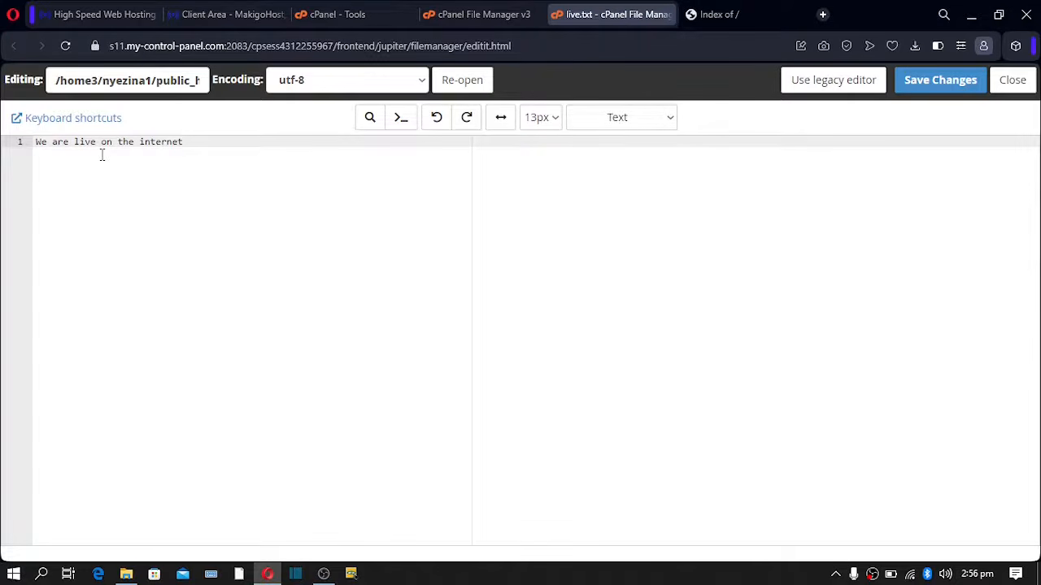
left_click(944, 89)
- Reload tutorialz.xyz and open the newly listed live.txt
left_click(735, 17)
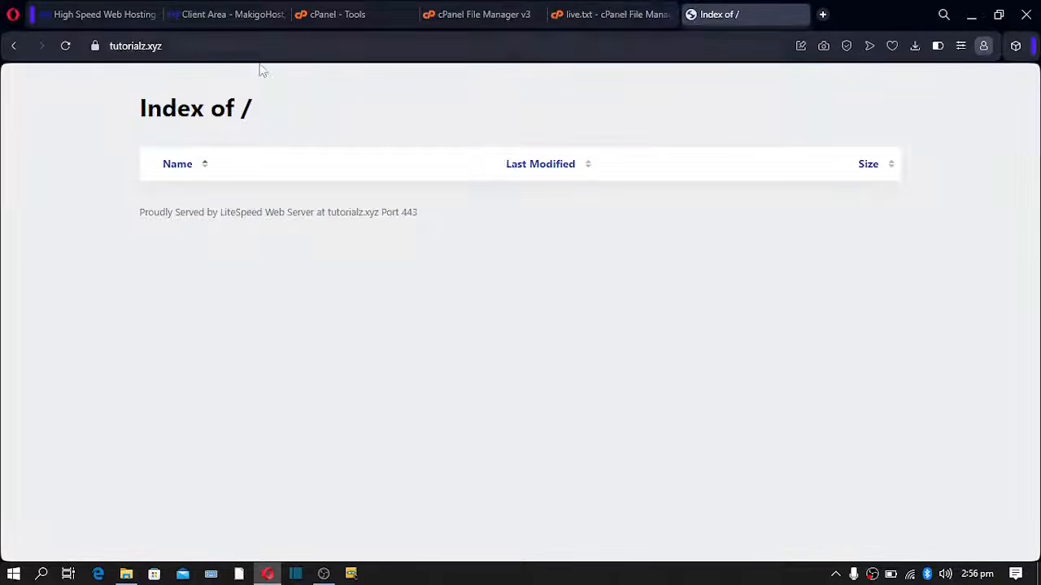
left_click(65, 46)
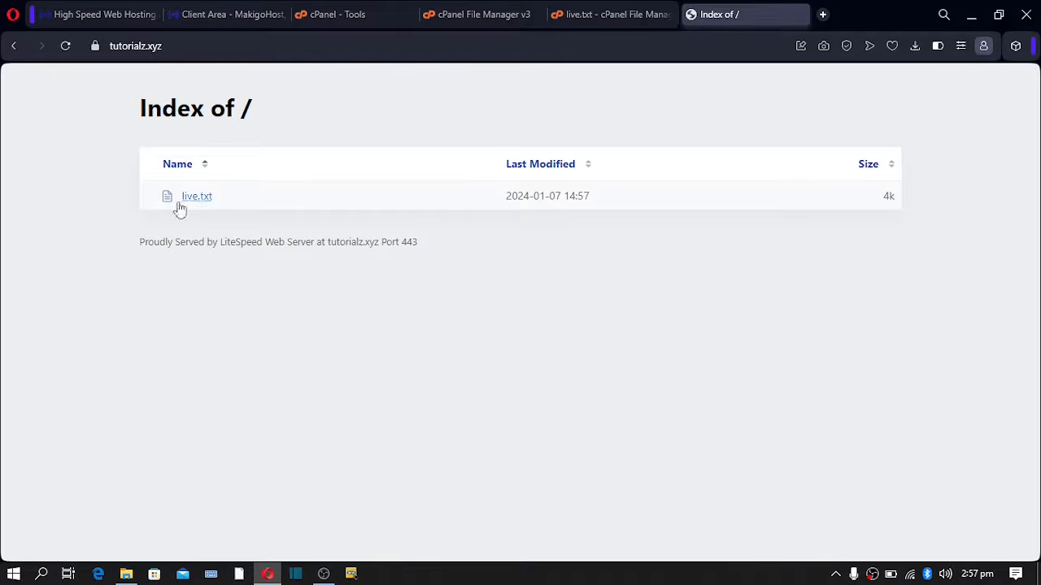
left_click(189, 199)
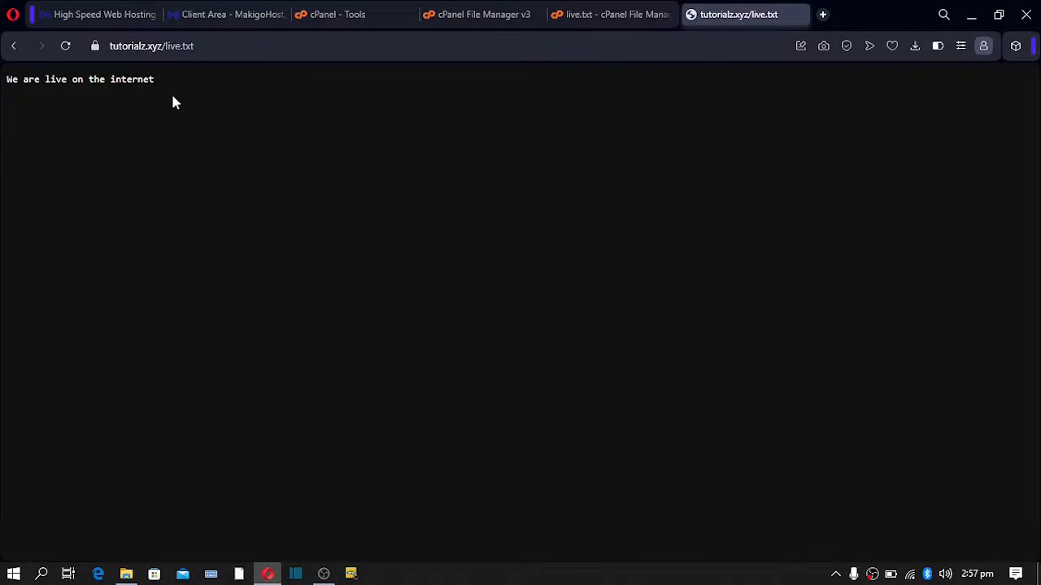
- Highlight the live.txt web address and its 'We are live on the internet' text, then return to File Manager
left_click_drag(157, 79, 14, 80)
left_click(162, 46)
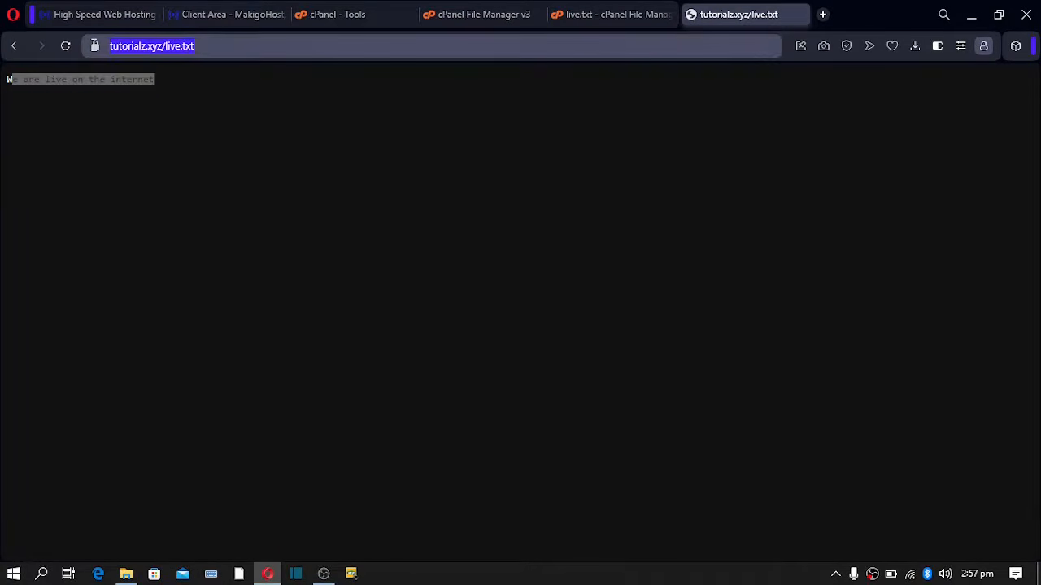
left_click(213, 44)
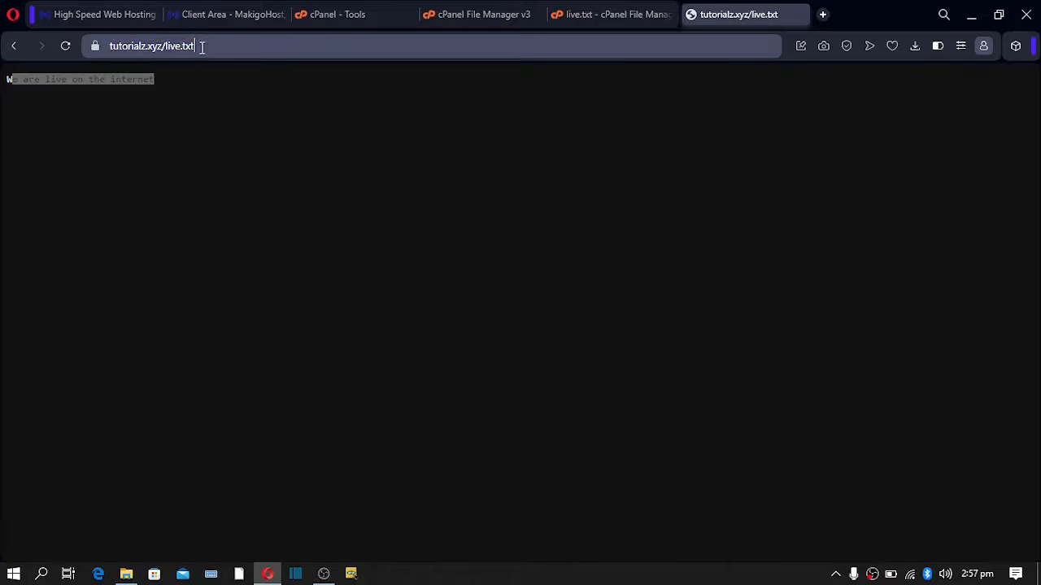
left_click_drag(201, 46, 87, 53)
left_click(240, 102)
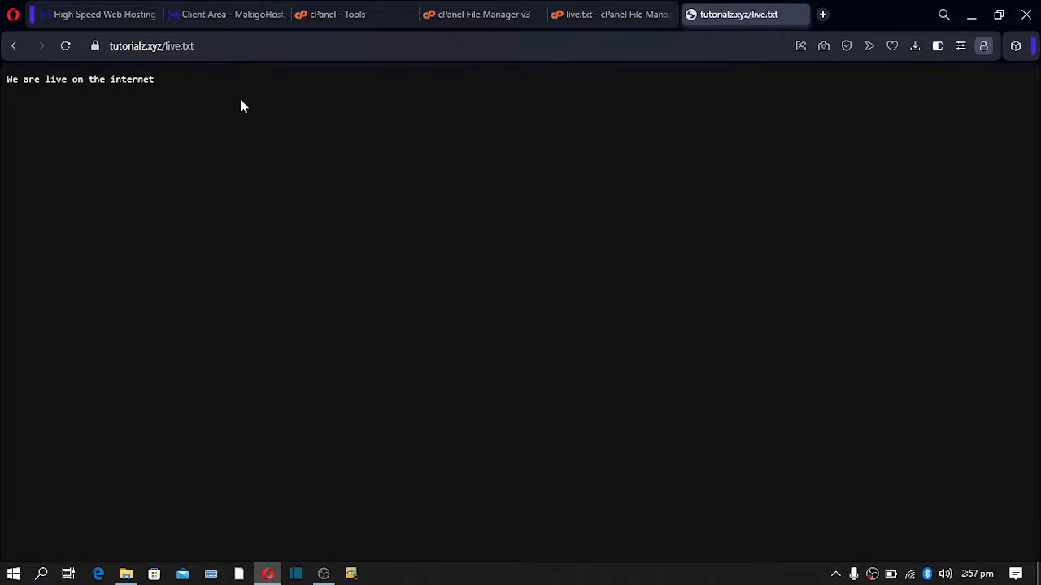
left_click_drag(231, 47, 95, 48)
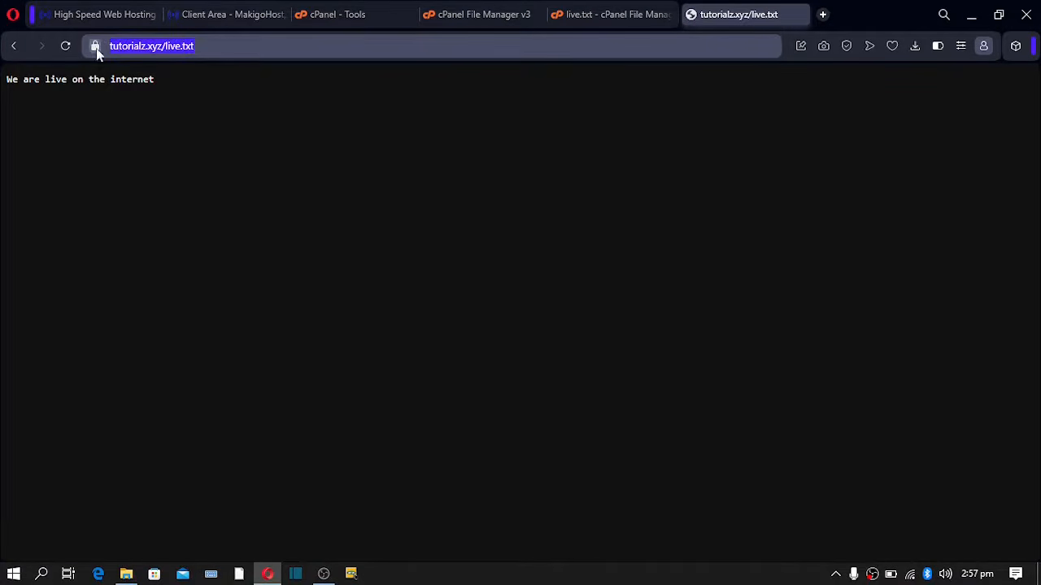
left_click_drag(41, 80, 133, 81)
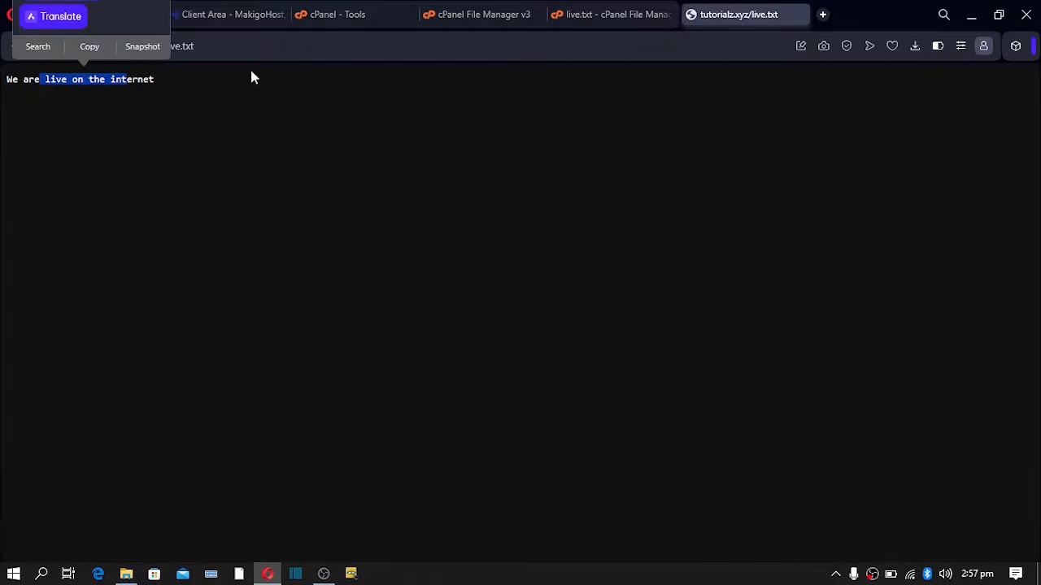
left_click(251, 73)
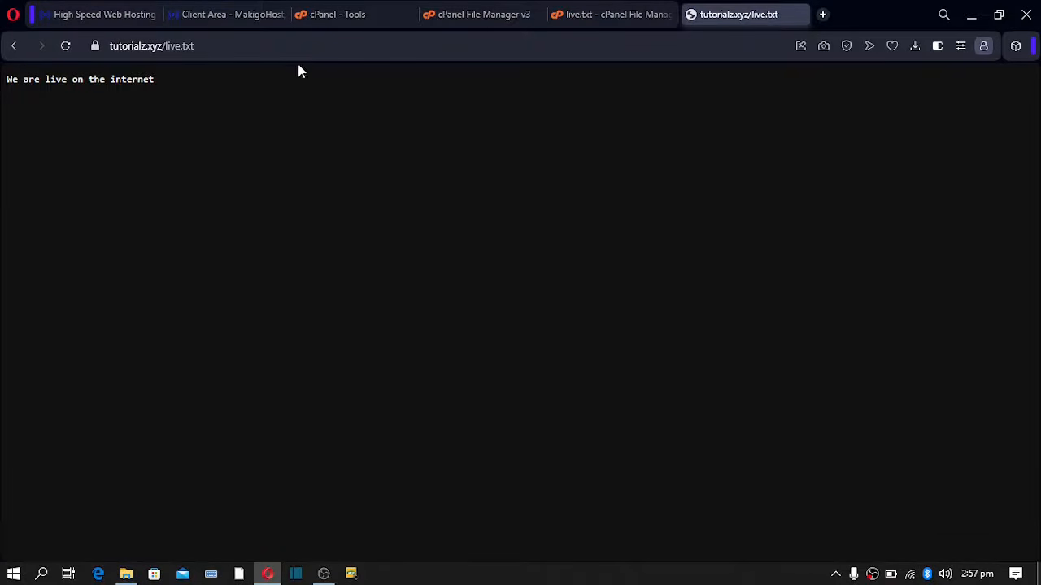
left_click(470, 15)
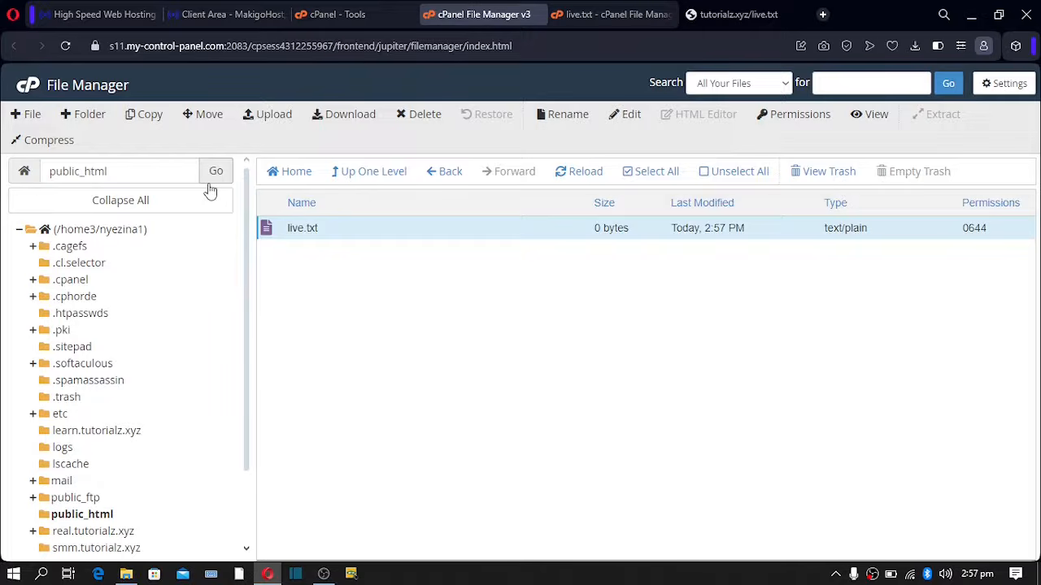
- Close the live.txt editor and live.txt page tabs and open a new tab
left_click(618, 16)
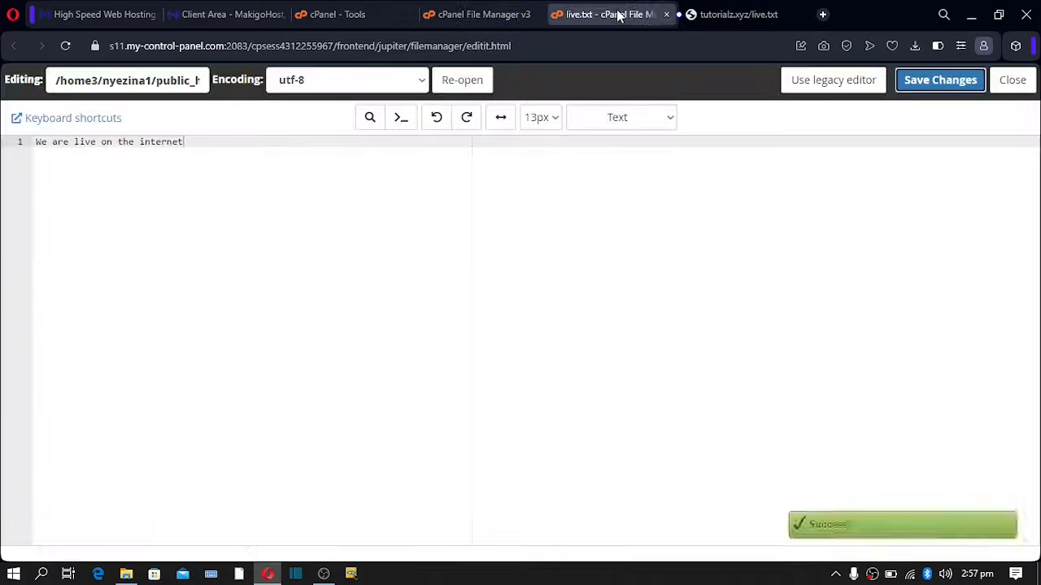
left_click(666, 15)
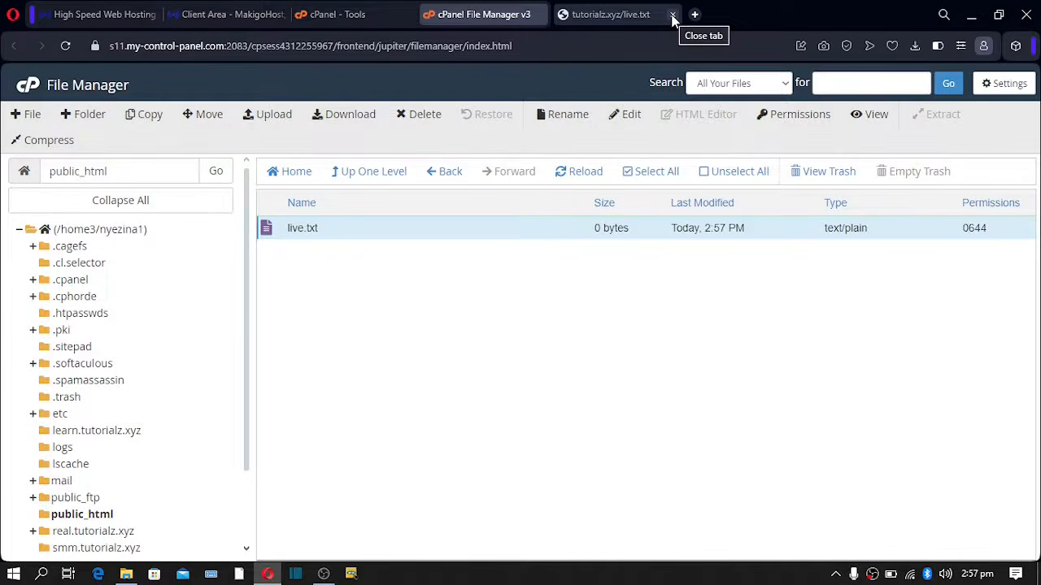
left_click(672, 15)
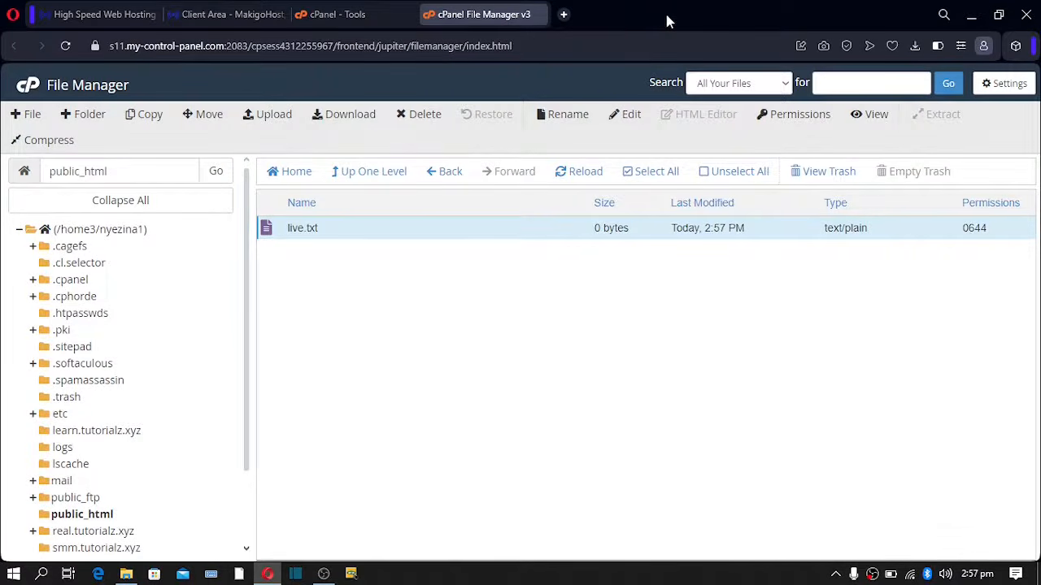
left_click(564, 15)
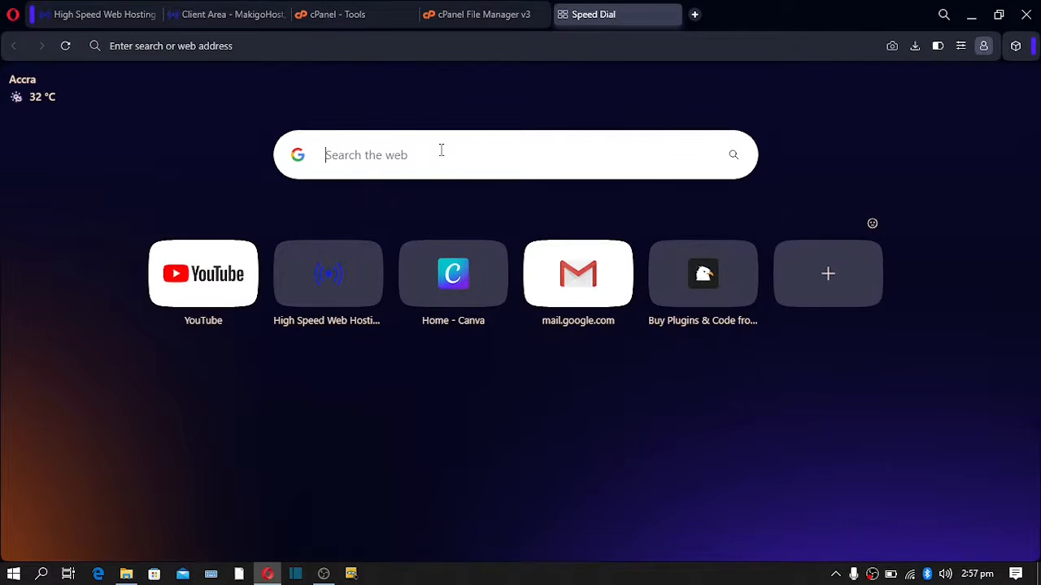
- Enter 'PHP + JAVASCRIPT + CSS + HTML + MYSQL' in the Speed Dial search and select it all
type("PHP + ")
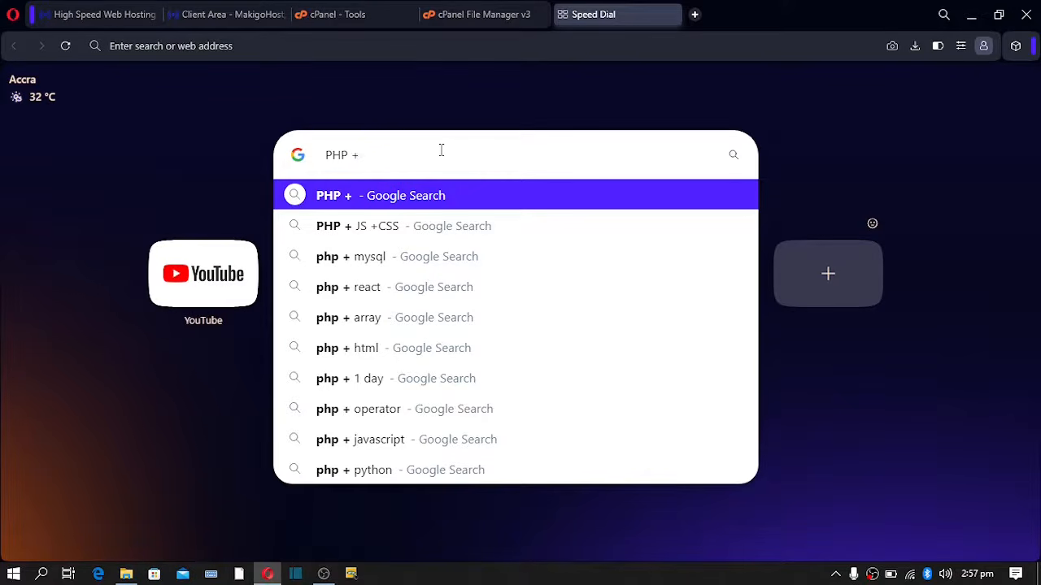
type("JAV")
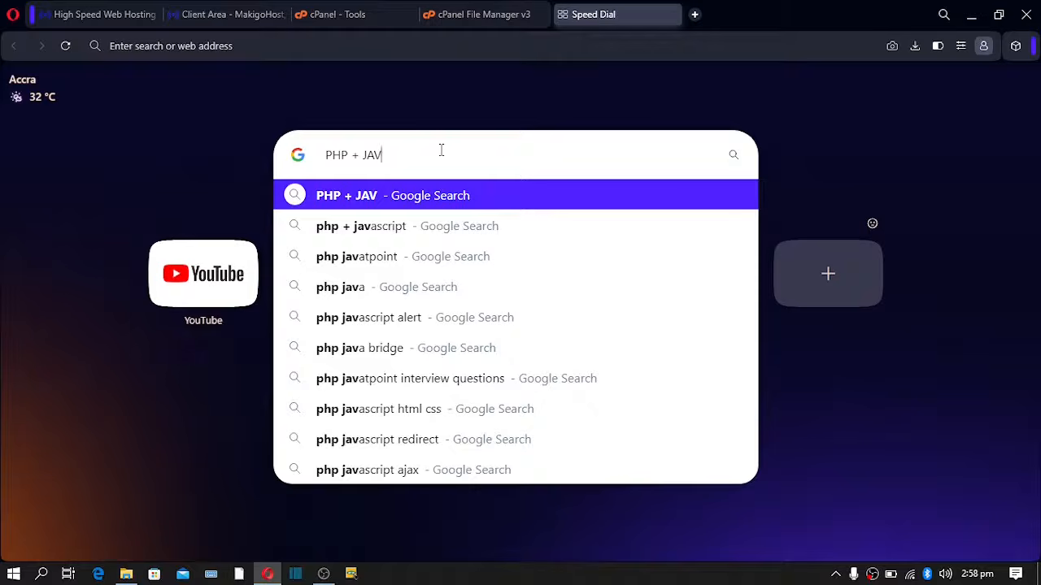
type("ASCR")
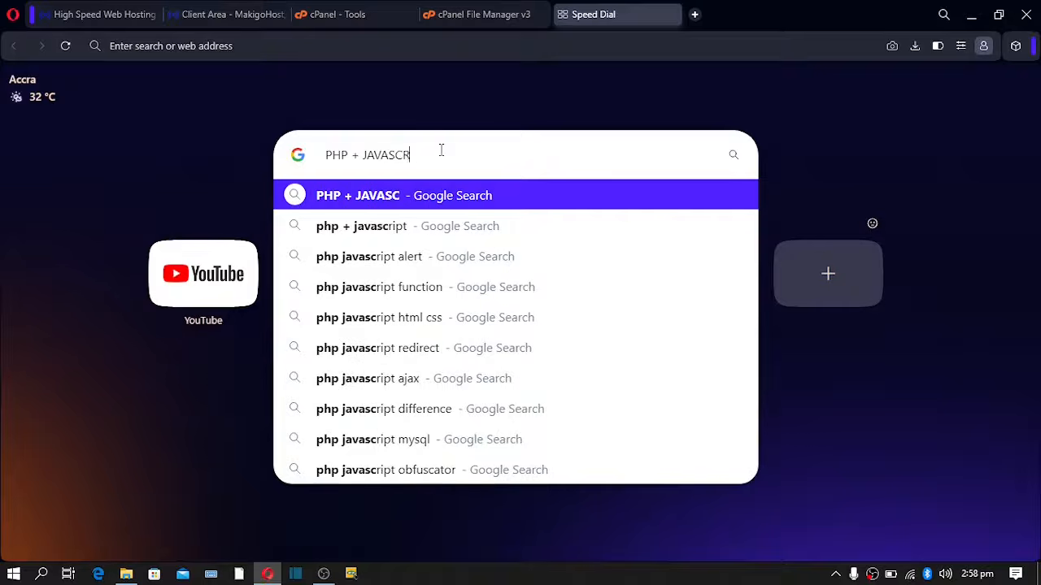
type("IPT +")
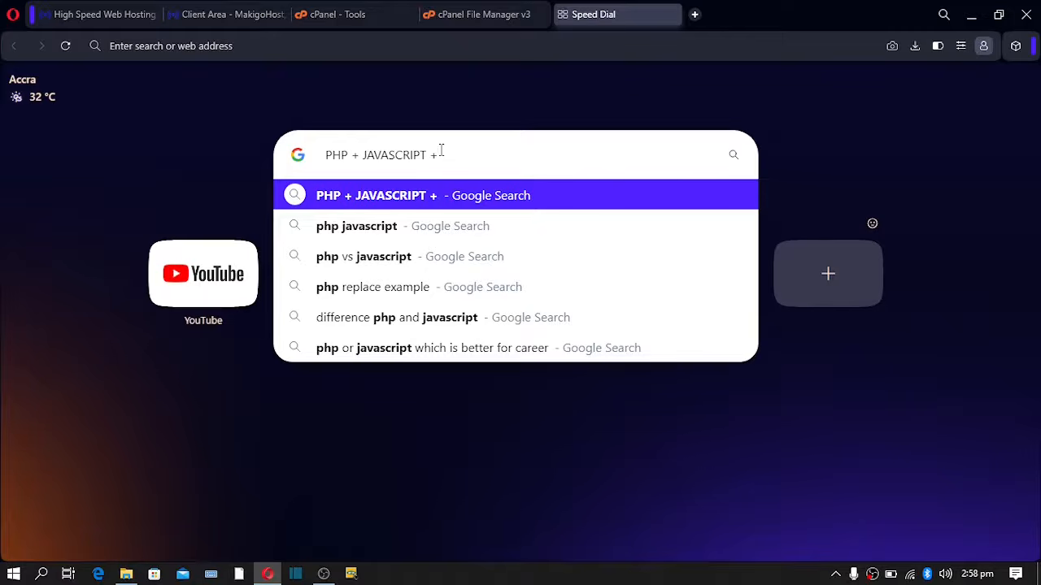
type(" CSS ")
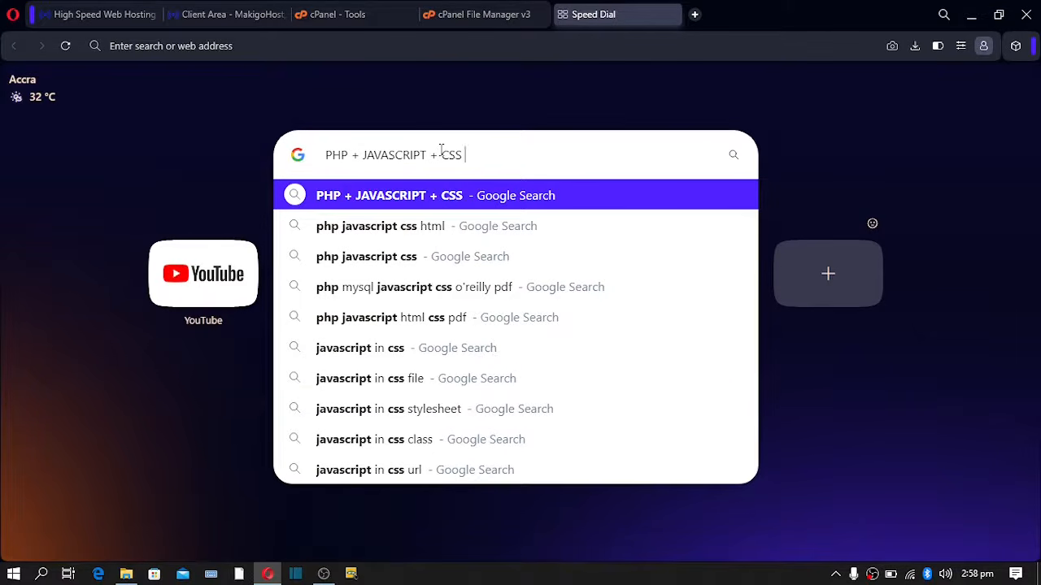
type("+ HT")
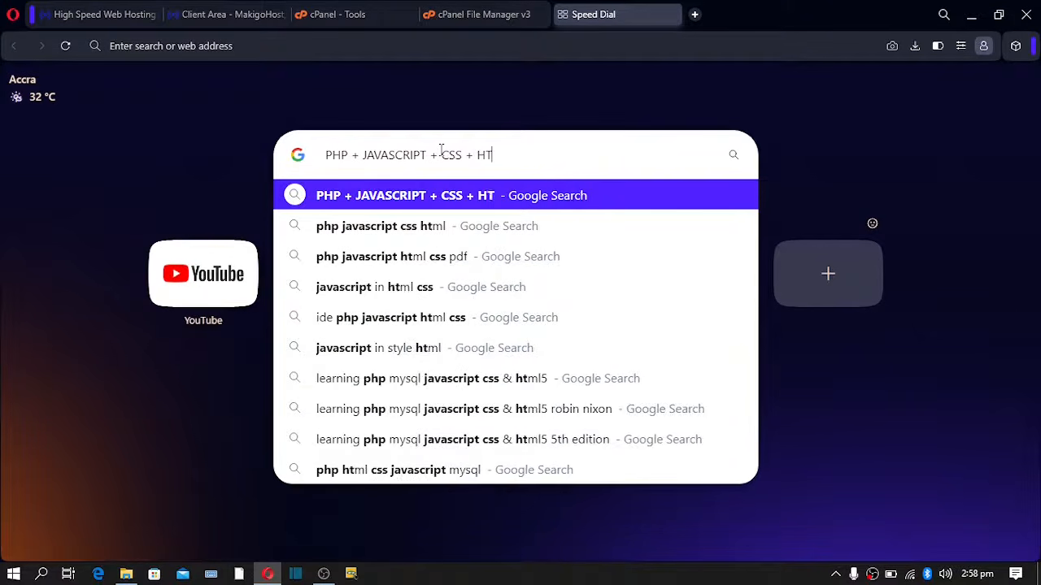
type("ML ")
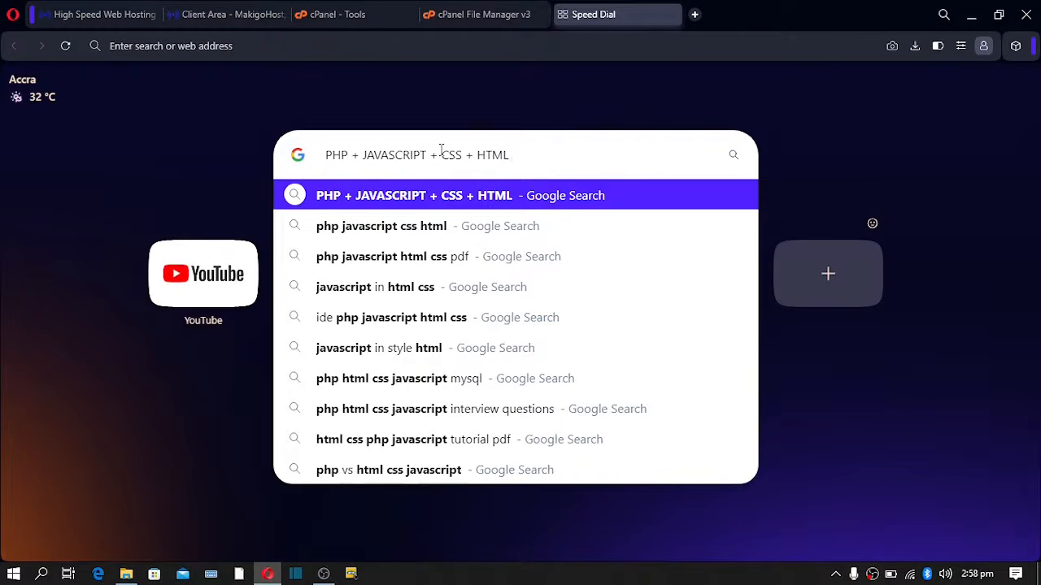
type("+ MY")
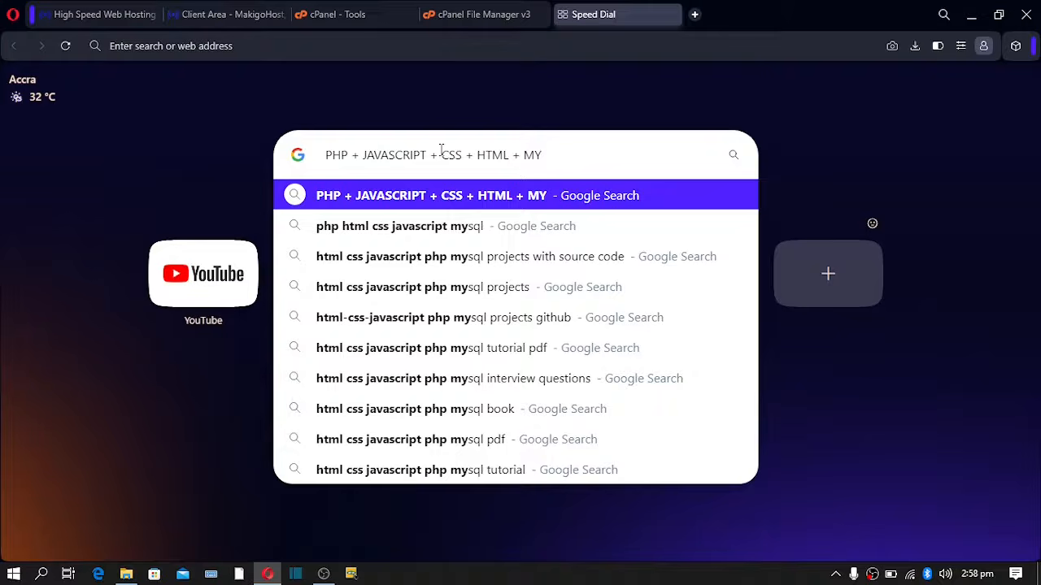
type("SQL")
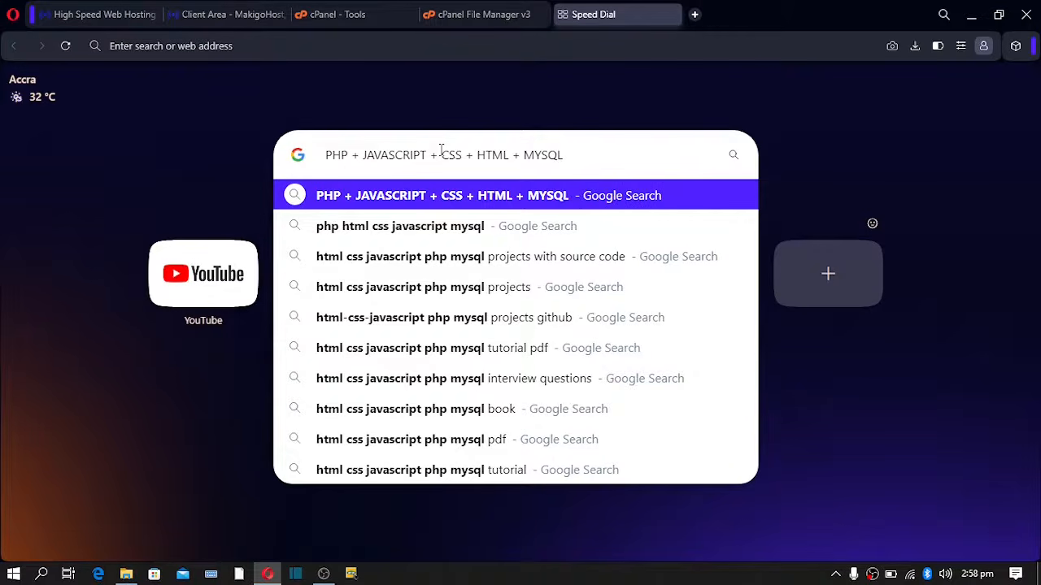
left_click_drag(600, 151, 325, 156)
left_click(356, 155)
left_click_drag(567, 154, 312, 166)
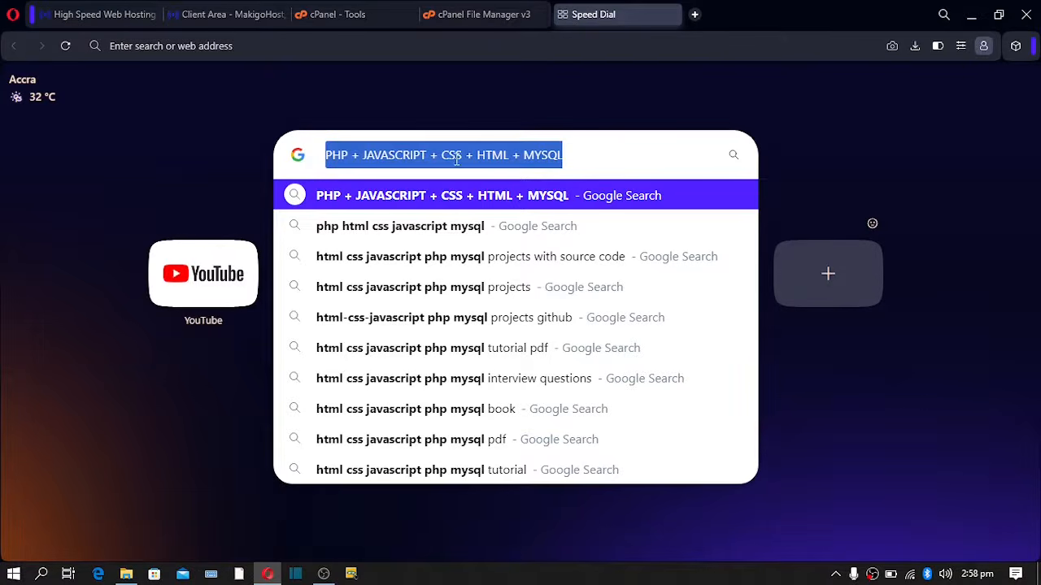
left_click(565, 154)
triple_click(540, 154)
left_click_drag(563, 154, 316, 162)
left_click(447, 84)
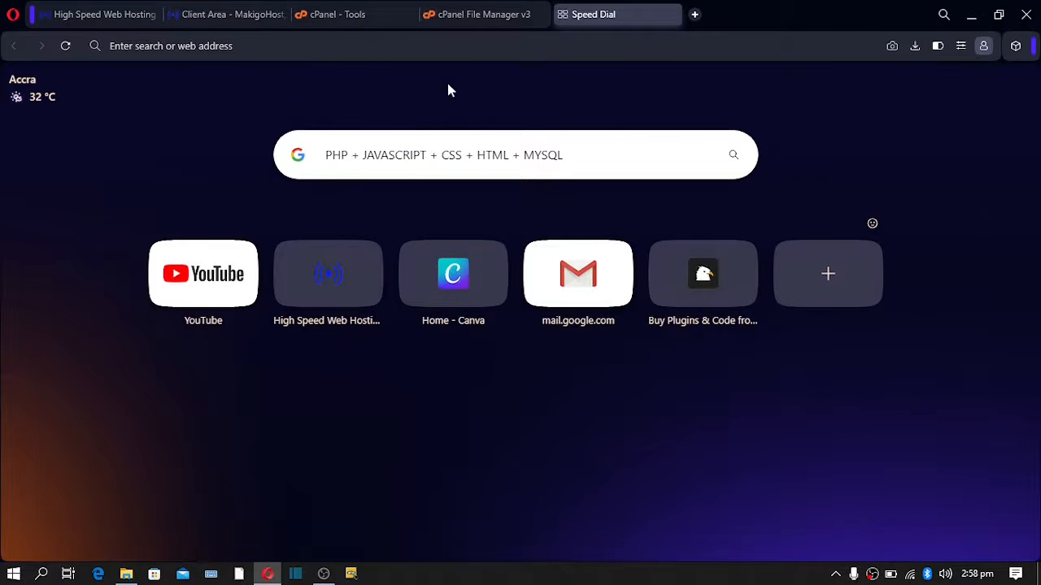
left_click(431, 160)
key("ctrl+a")
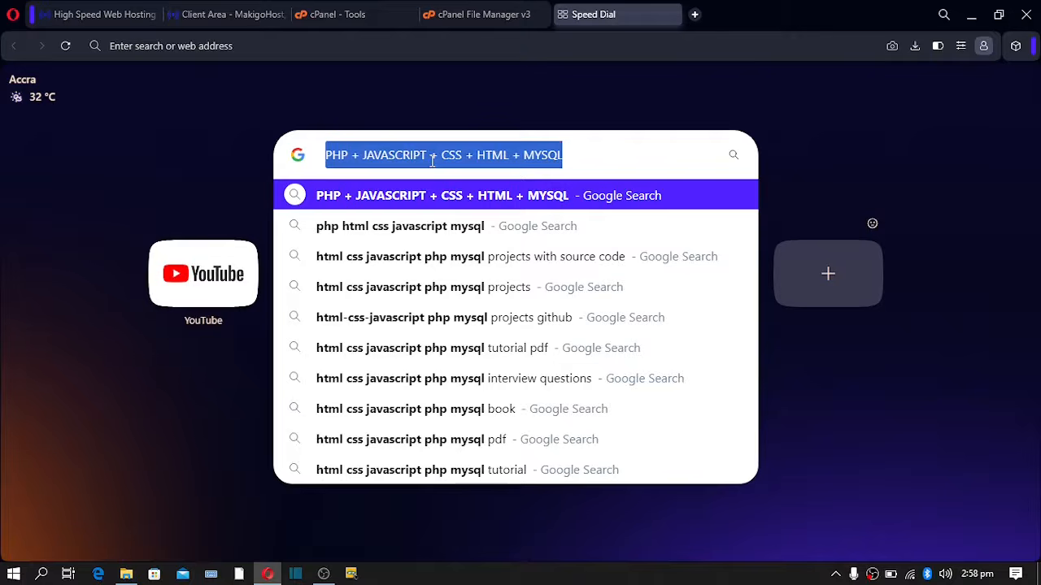
- Replace the search query with 'TEMPLATES / SCRIPTS / THEMES', correcting typos, and reselect it
type("TEMPLATES")
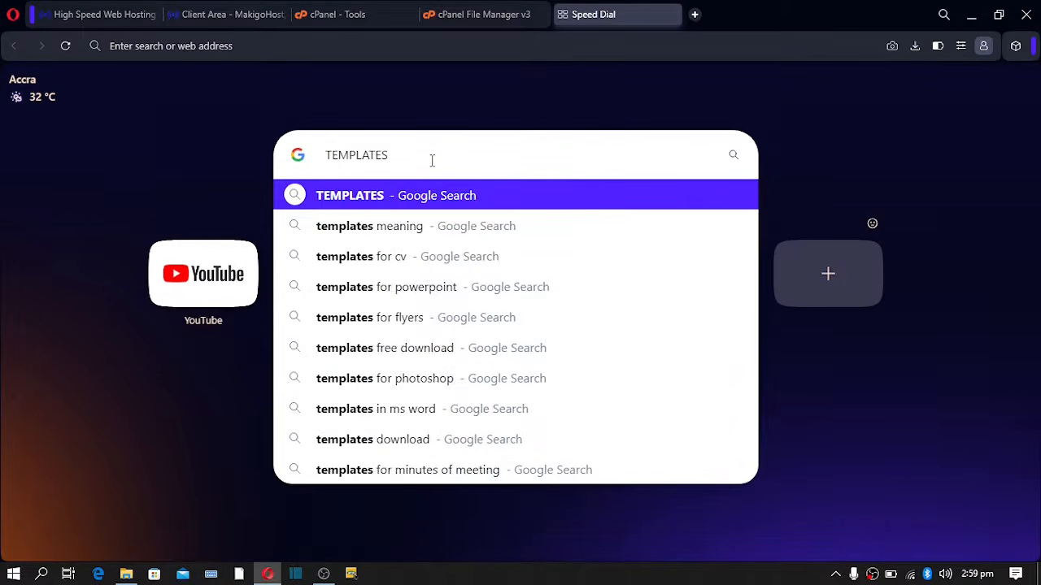
type(" / SCRI")
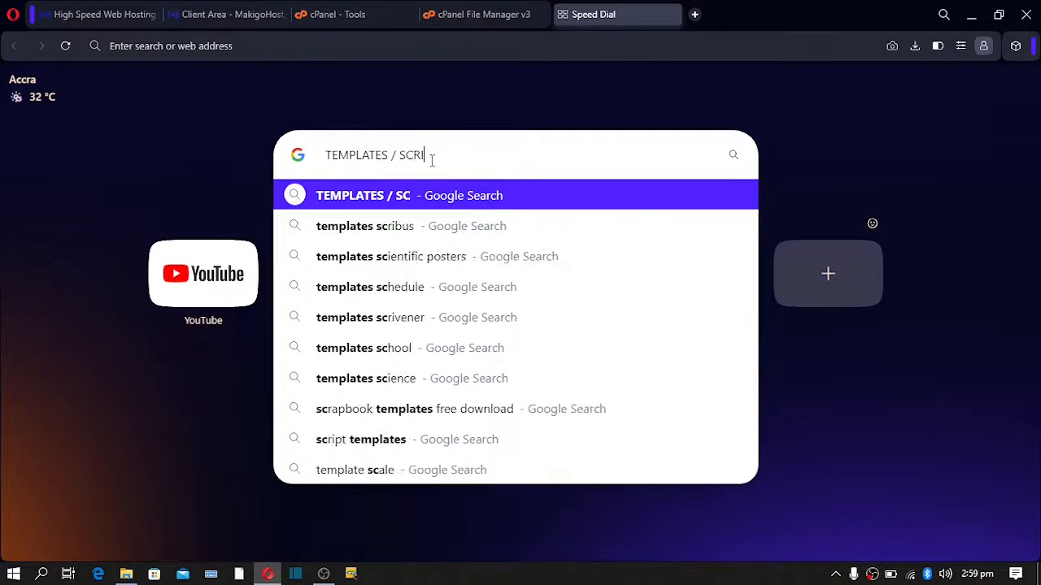
type("PTOS")
key("BackSpace")
key("BackSpace")
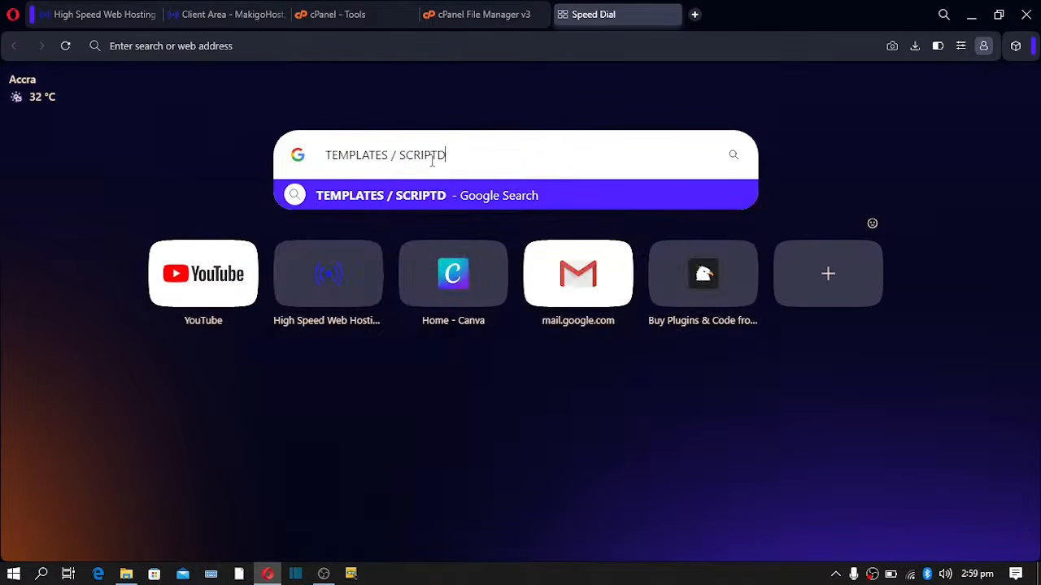
type("D")
key("BackSpace")
type("S")
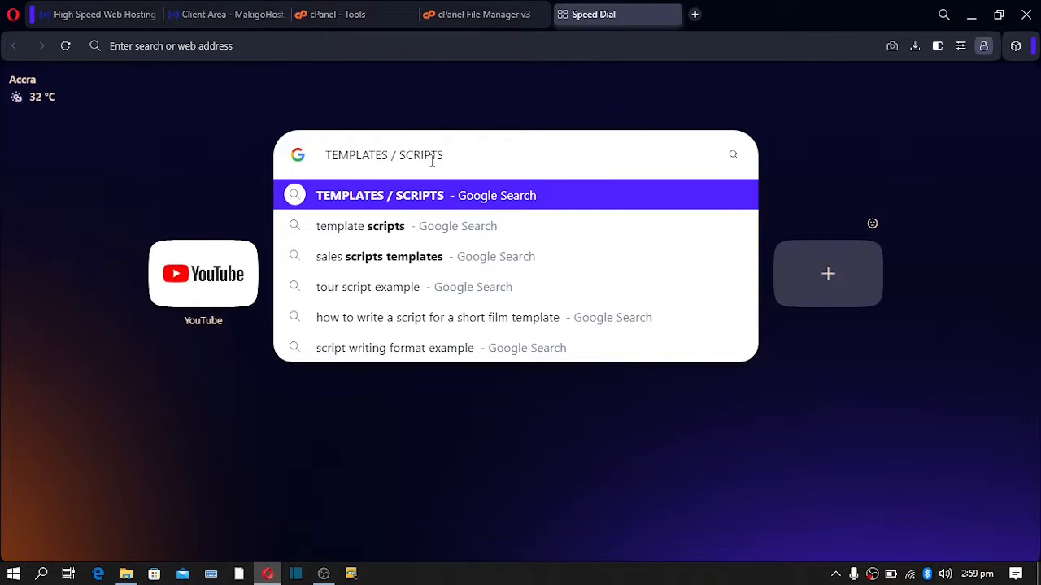
type(" / THE")
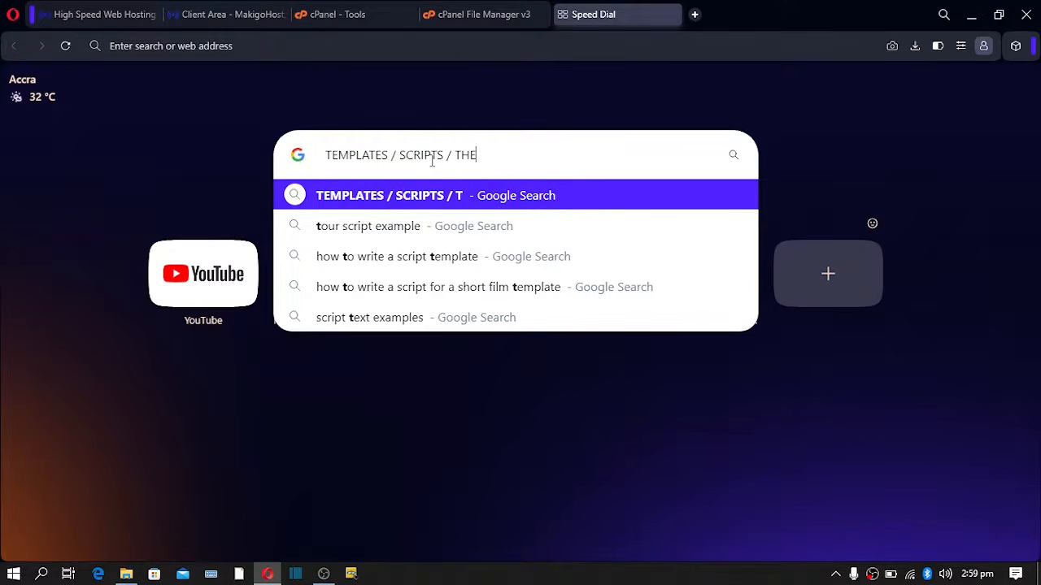
type("MES")
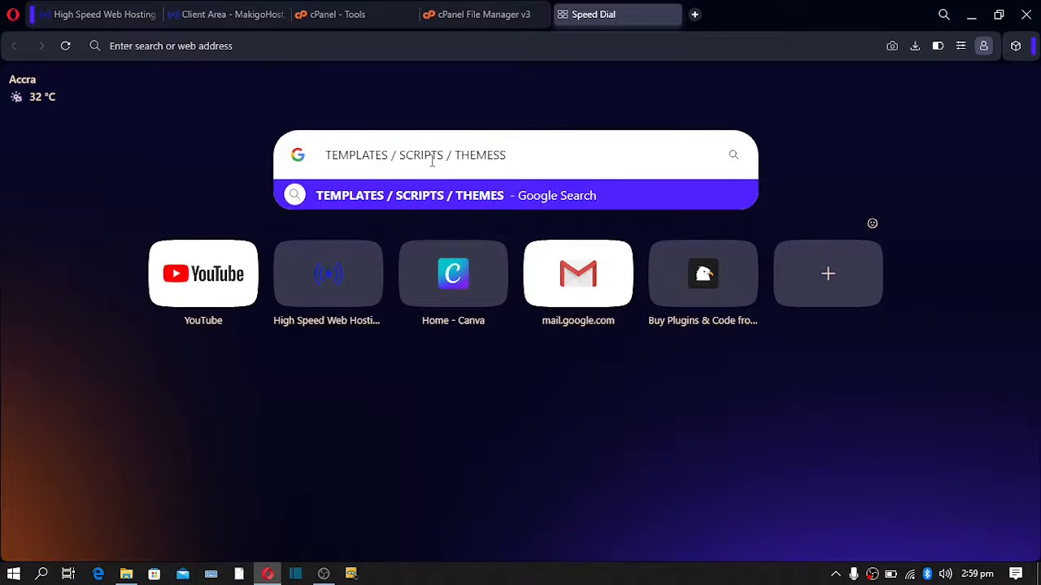
left_click_drag(520, 153, 186, 174)
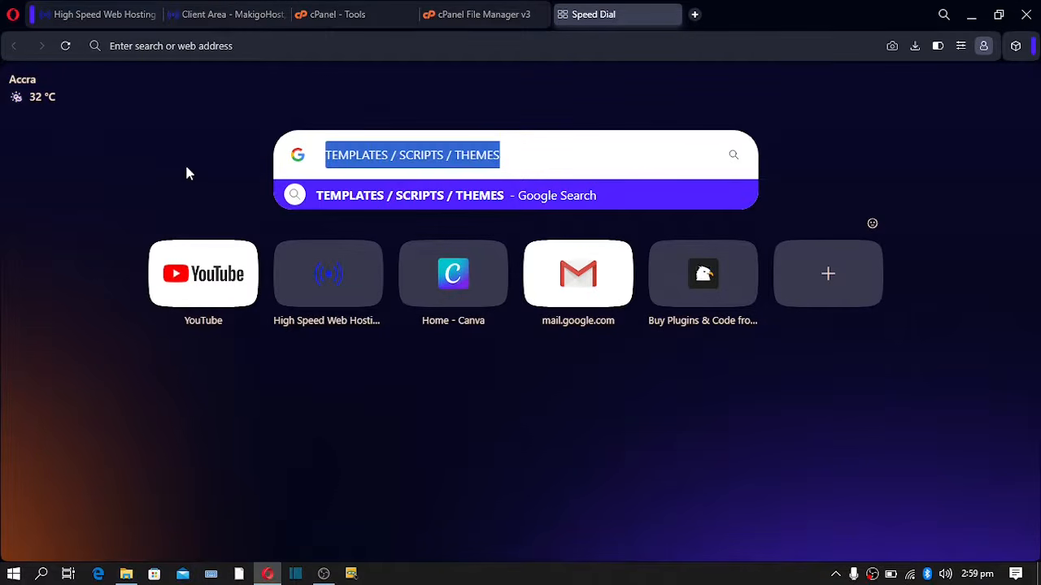
left_click(446, 6)
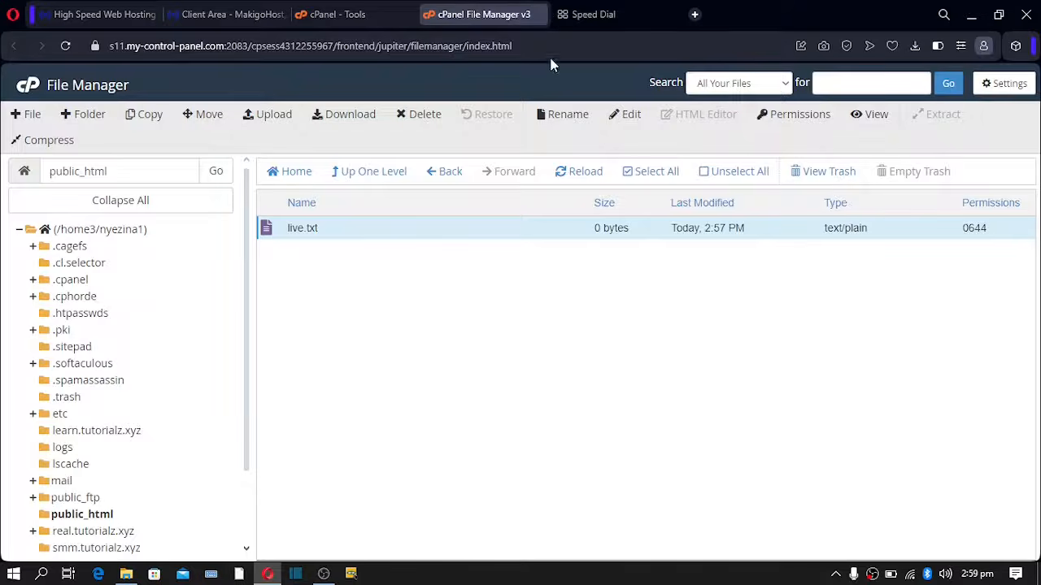
left_click(582, 12)
left_click(171, 175)
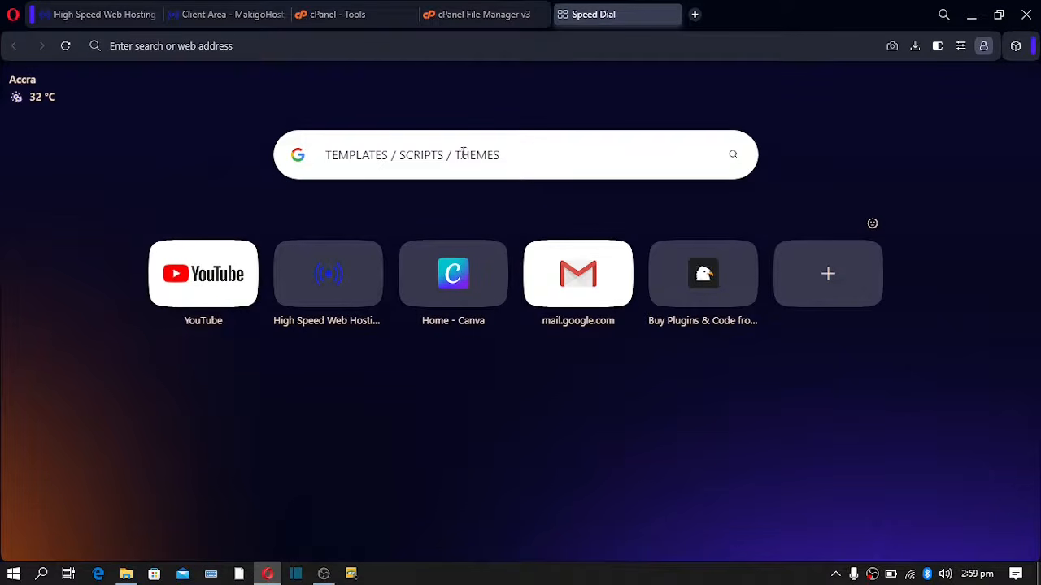
left_click(527, 154)
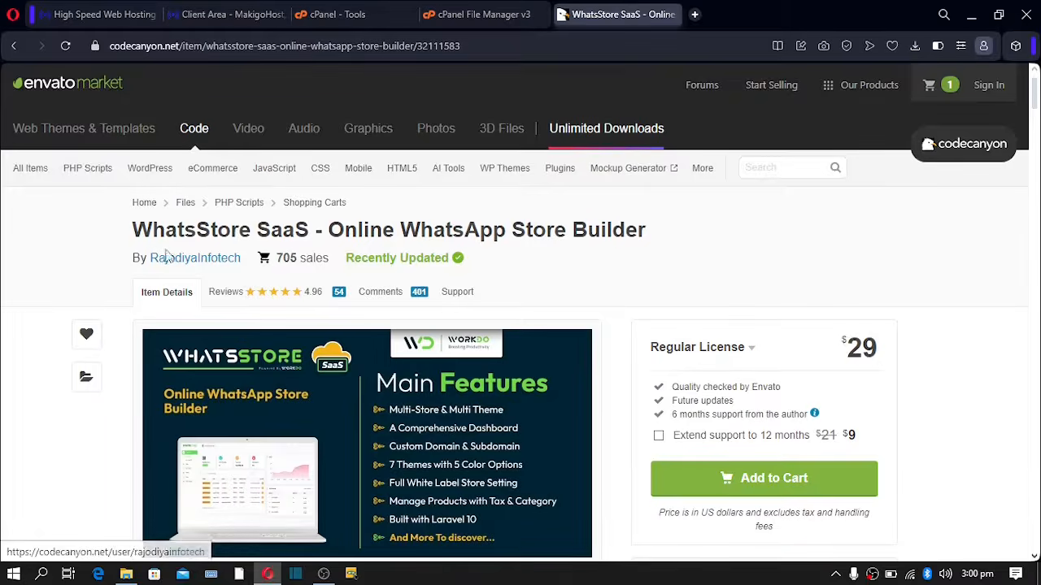
- Highlight the WhatsStore SaaS product title on the CodeCanyon item page
left_click_drag(135, 231, 668, 241)
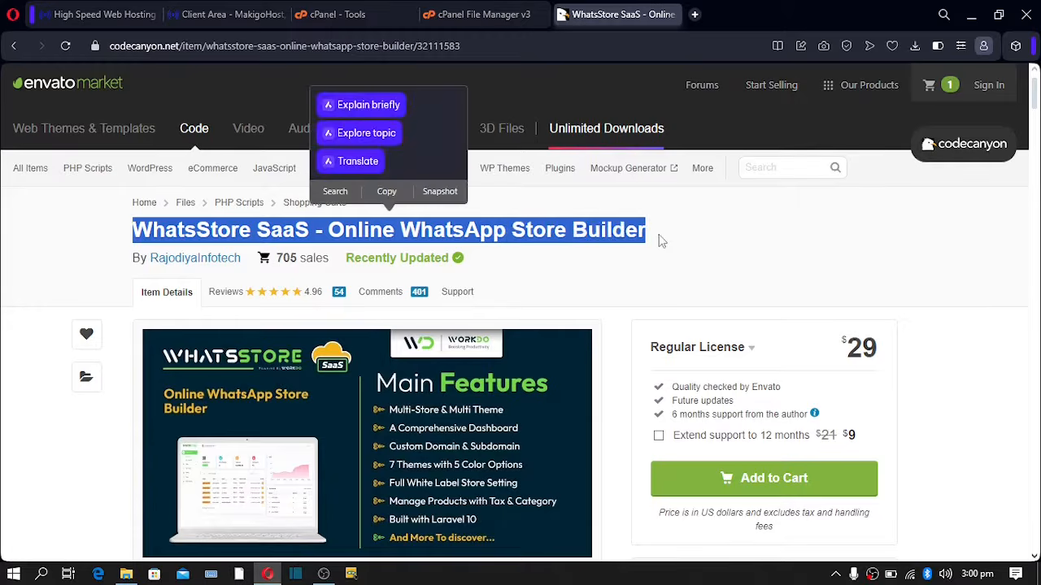
left_click(656, 233)
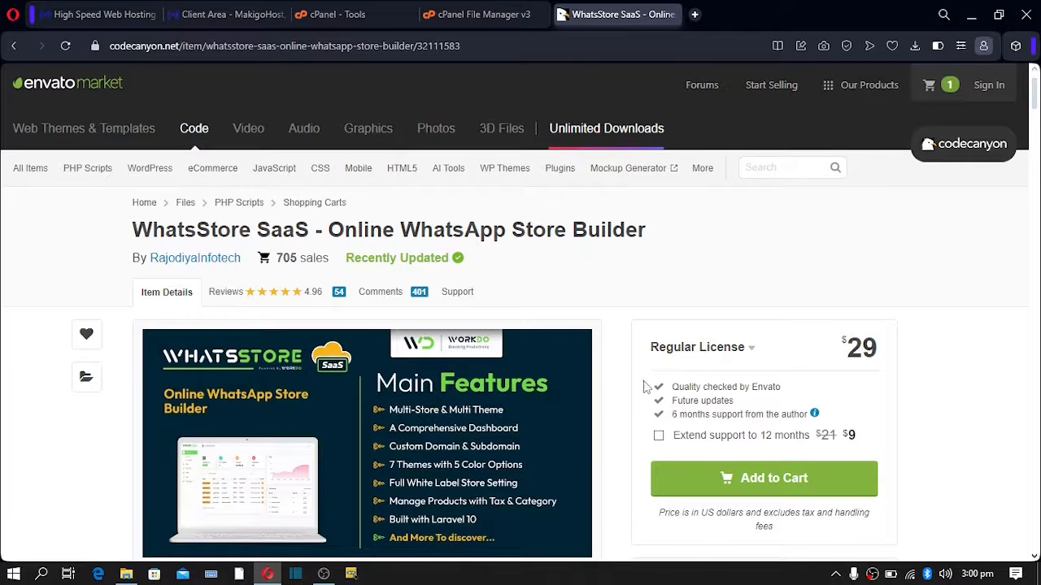
left_click(333, 14)
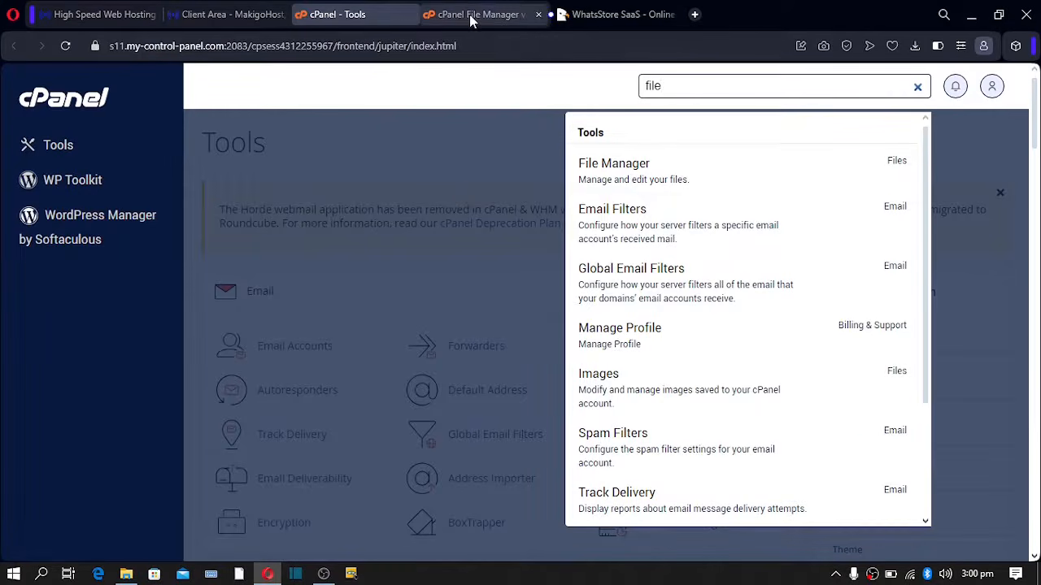
left_click(594, 17)
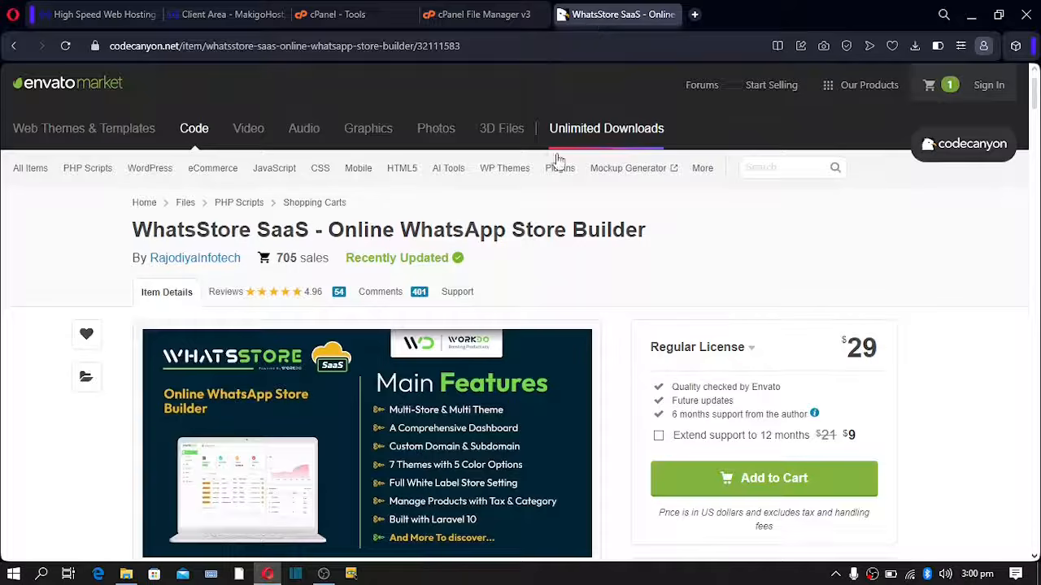
left_click_drag(660, 241, 132, 232)
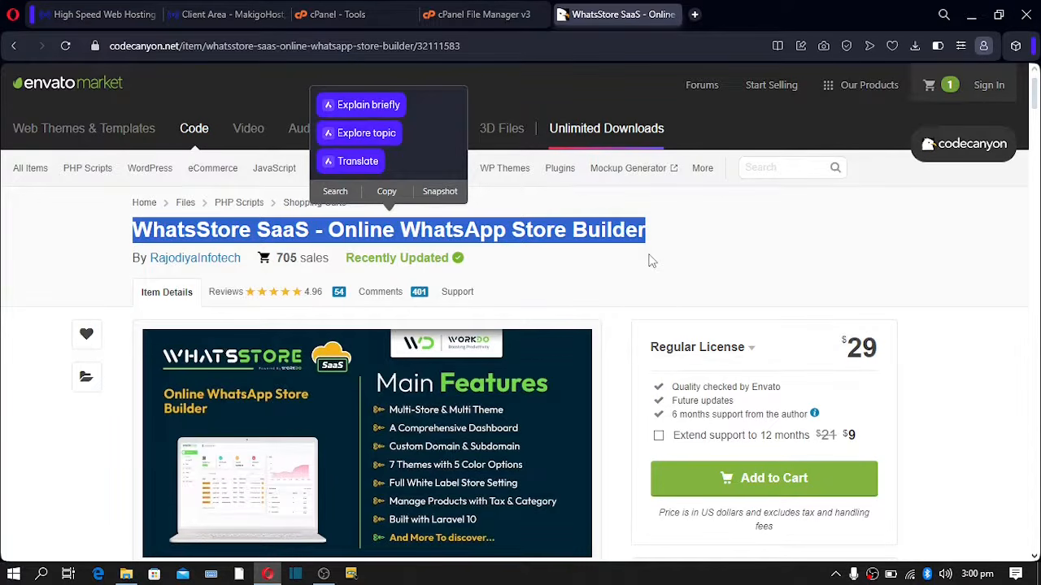
left_click(655, 240)
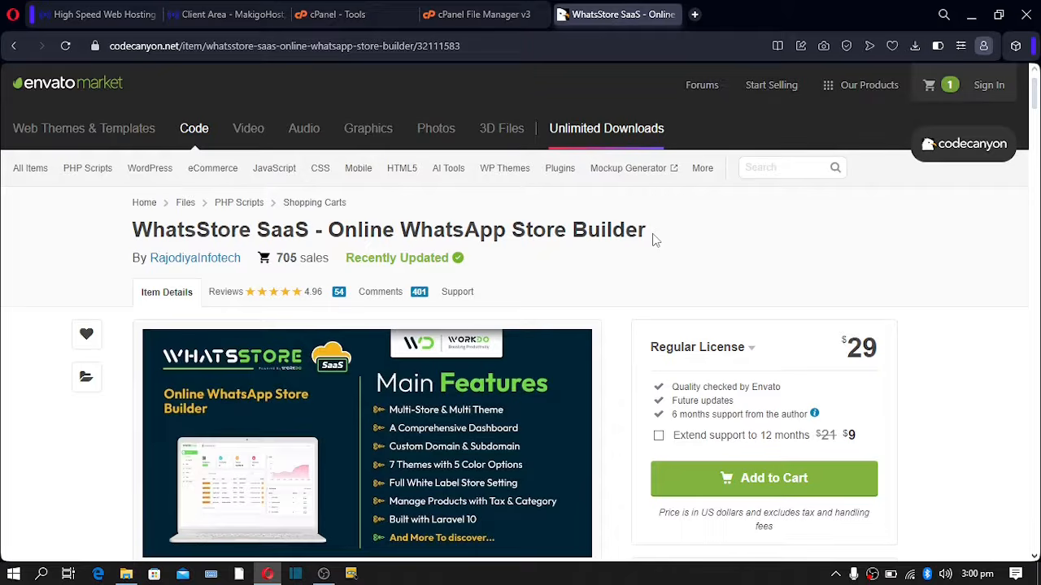
left_click_drag(655, 240, 183, 204)
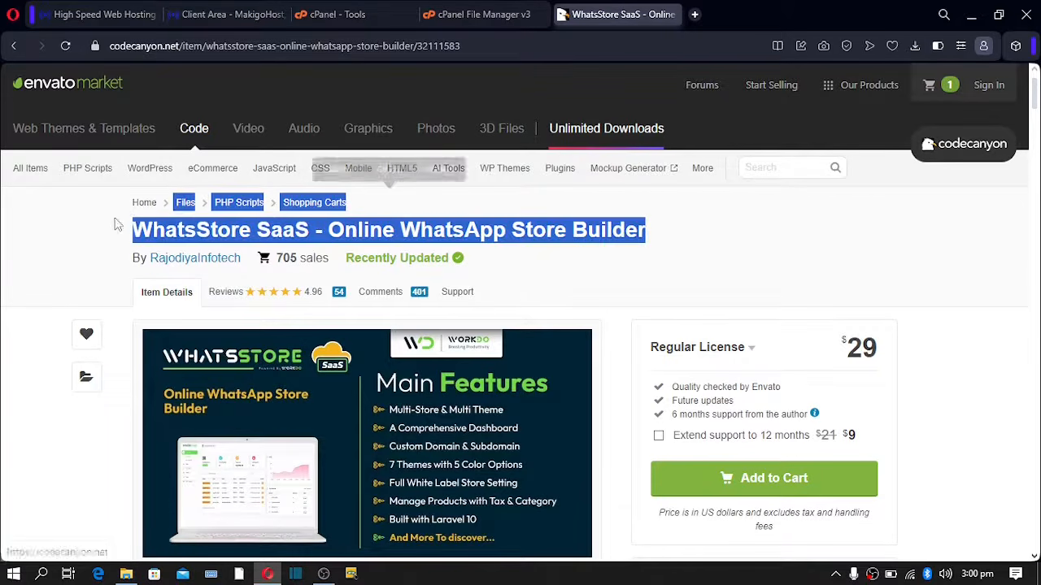
left_click(89, 238)
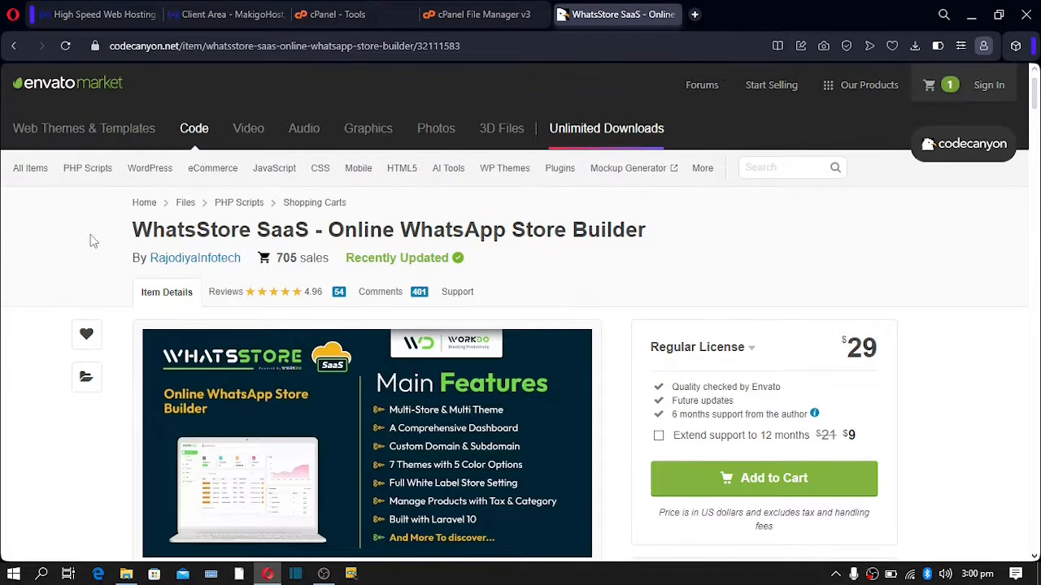
left_click_drag(133, 230, 210, 231)
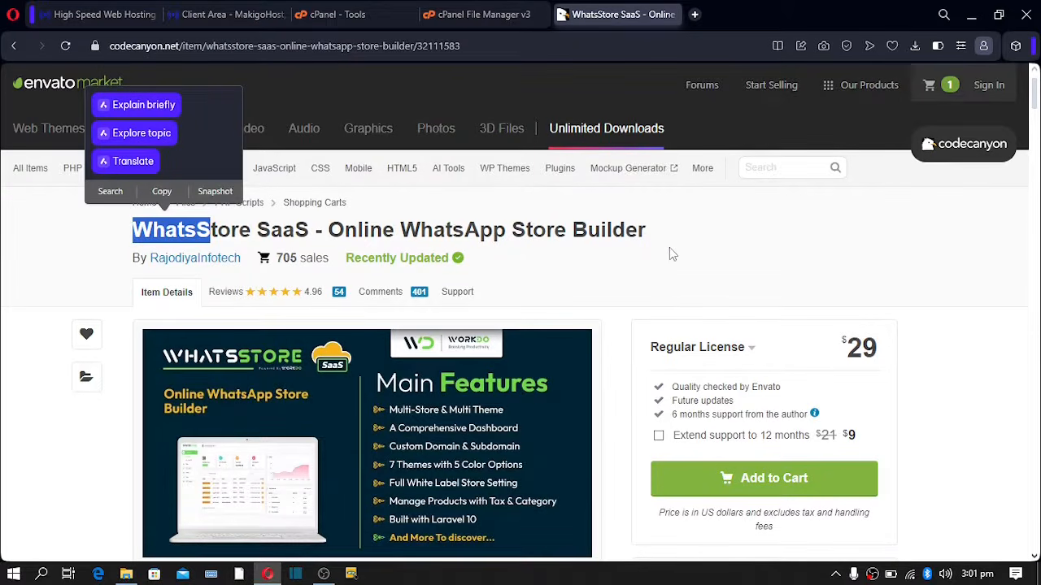
left_click(717, 234)
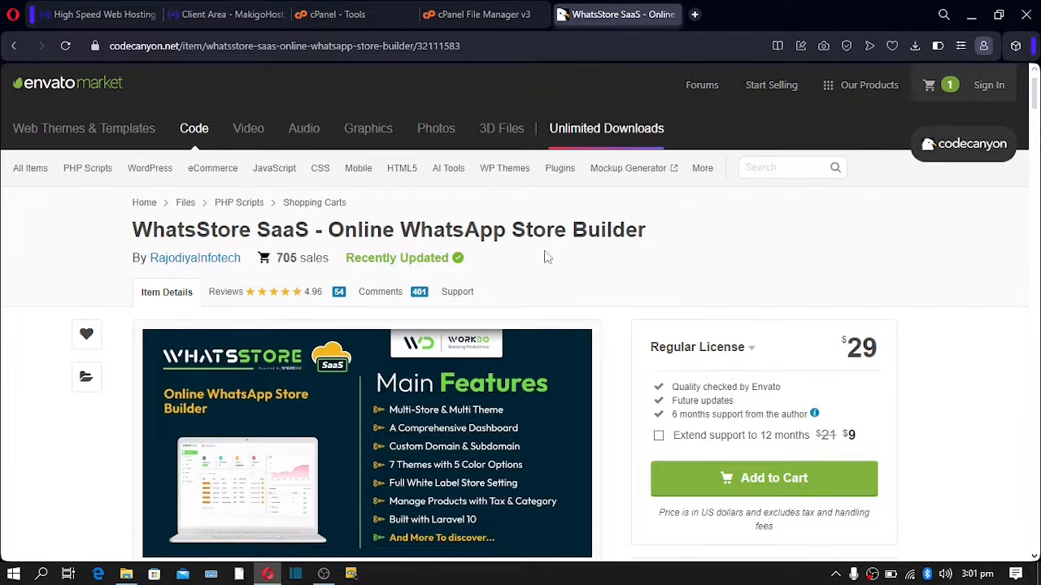
left_click_drag(135, 229, 651, 228)
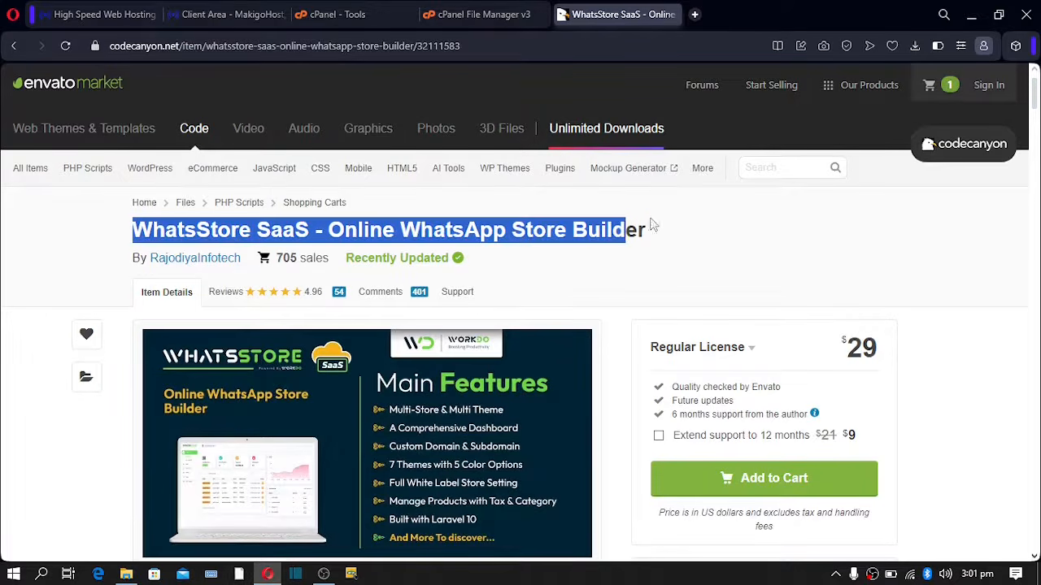
left_click(676, 256)
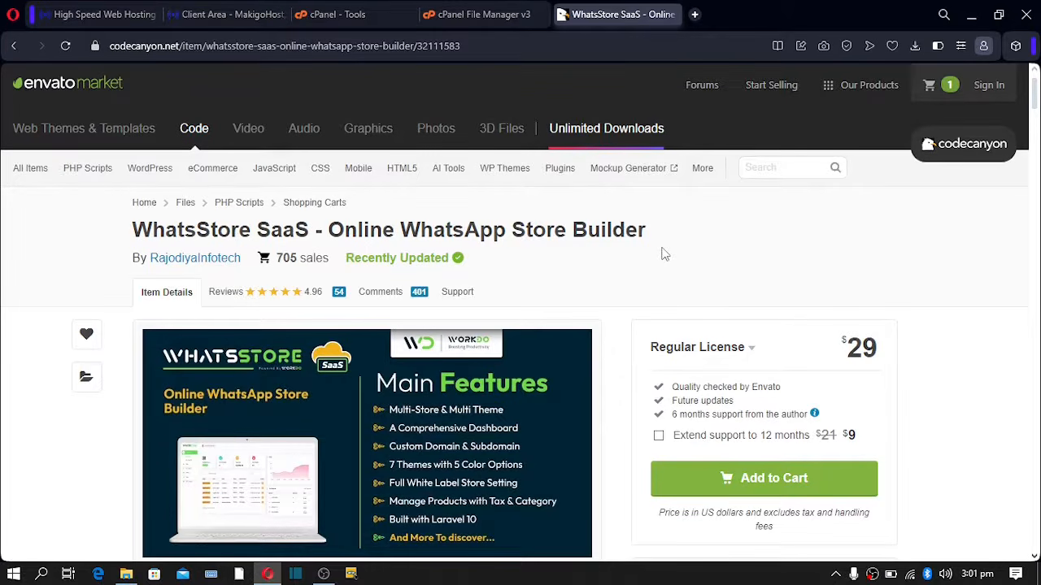
- Highlight the $29 price and the product title once more
double_click(858, 348)
left_click_drag(887, 352, 819, 355)
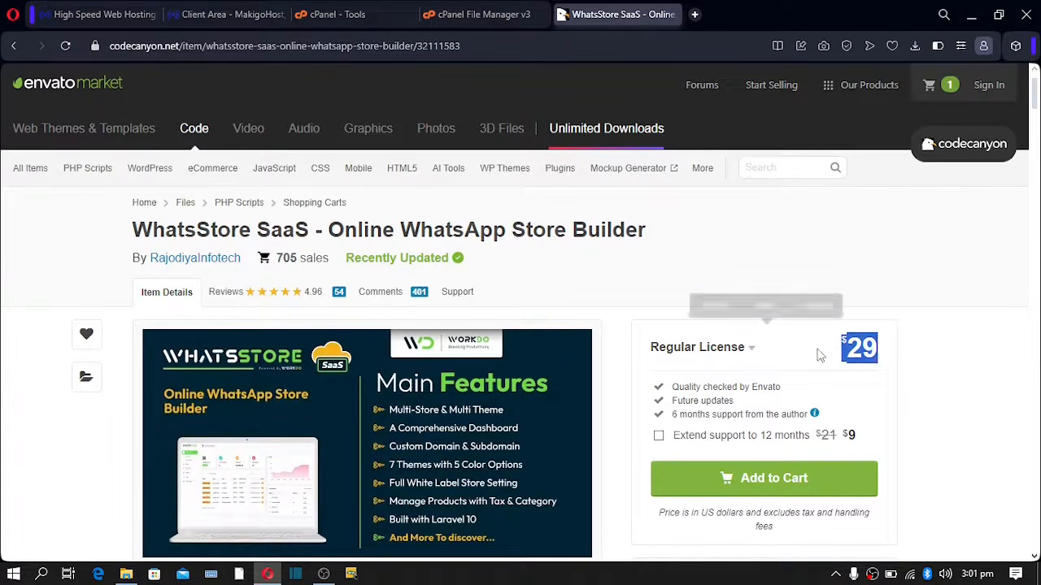
left_click(883, 265)
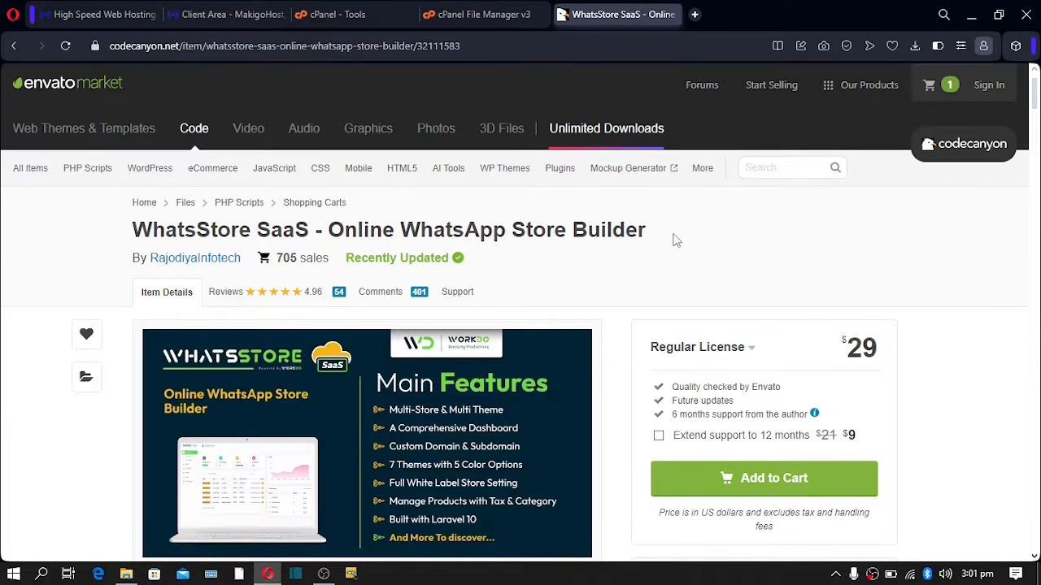
left_click_drag(657, 235, 357, 232)
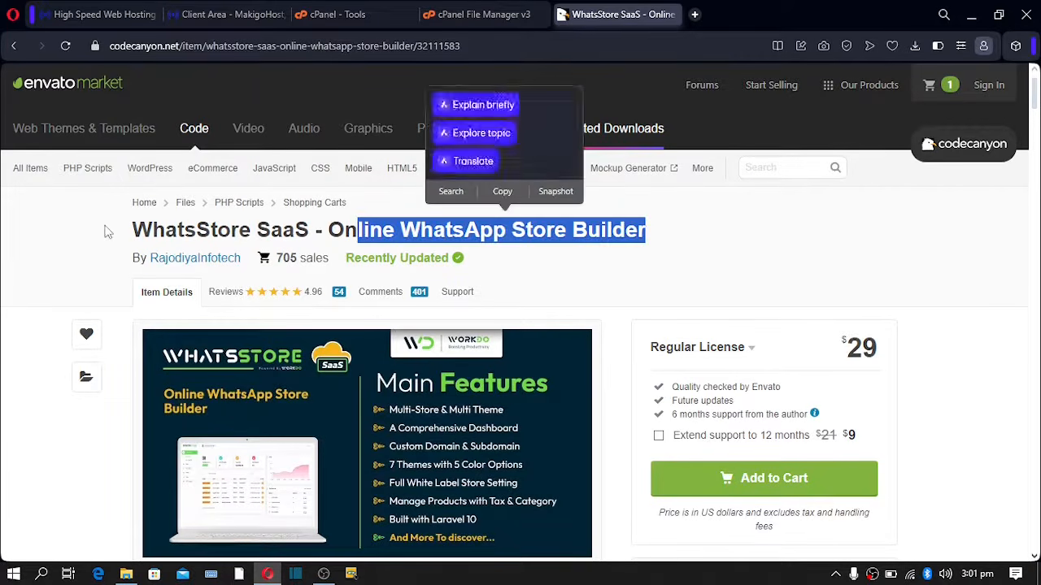
left_click(106, 232)
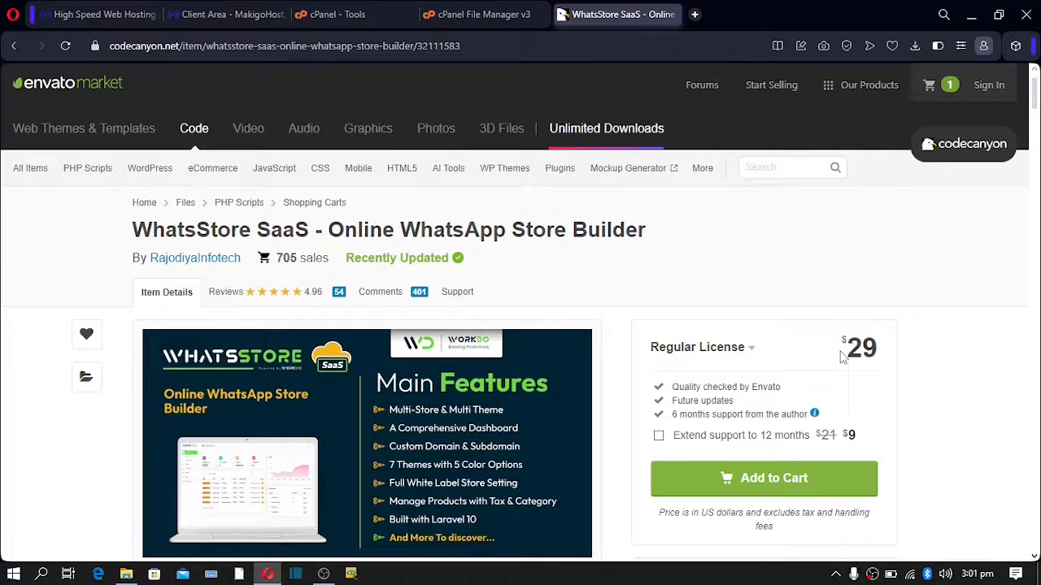
left_click_drag(845, 341, 888, 354)
left_click(705, 281)
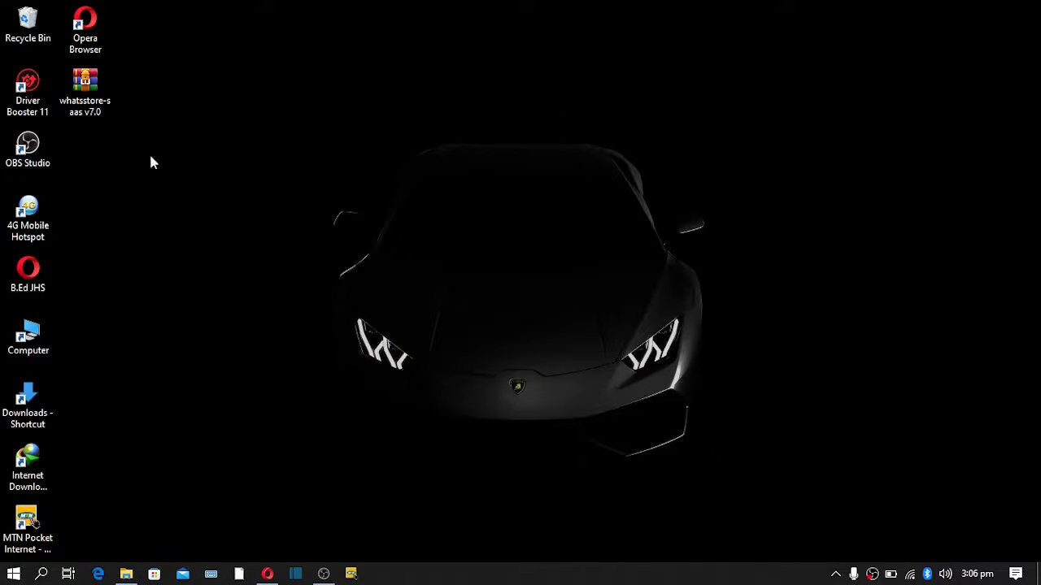
- Extract the whatsstore-saas v7.0 archive with WinRAR into the suggested same-named desktop folder
left_click(85, 91)
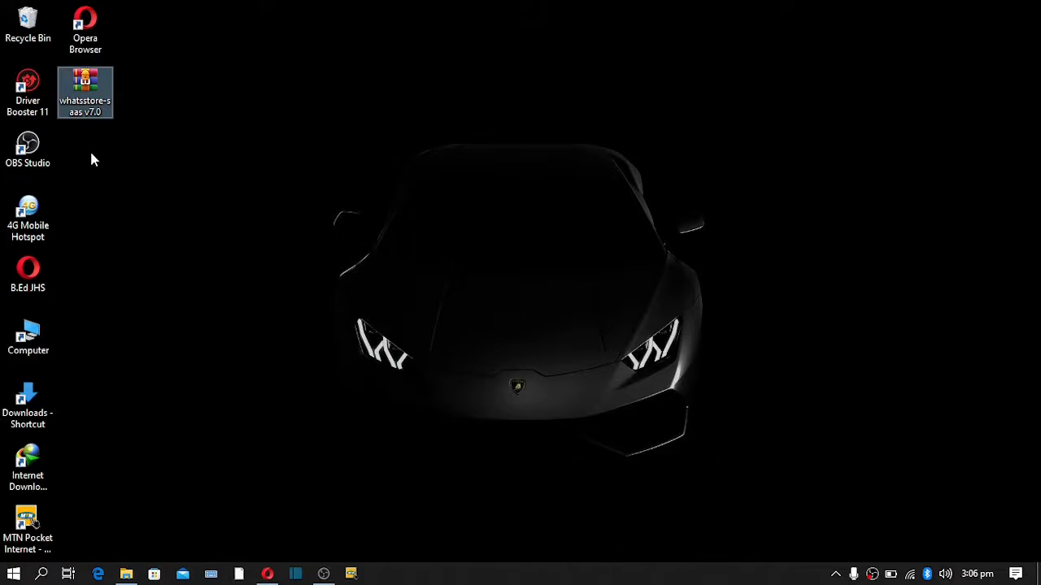
right_click(85, 108)
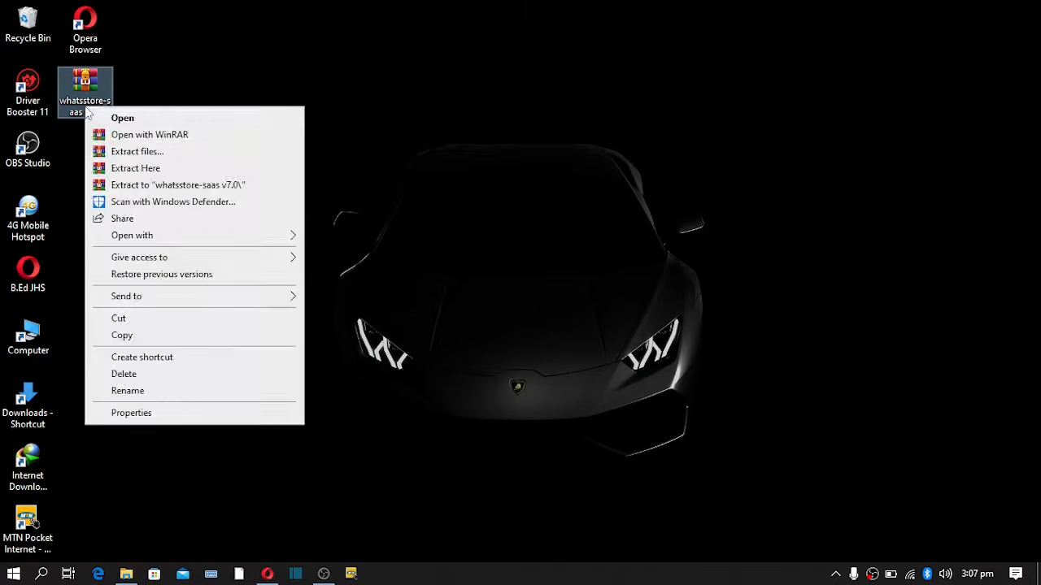
left_click(136, 152)
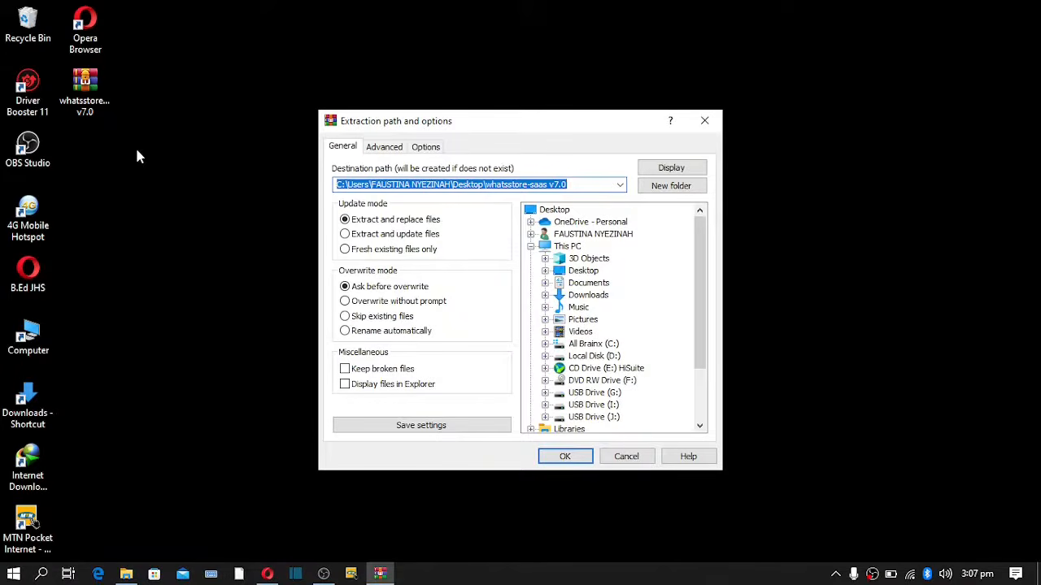
left_click(562, 456)
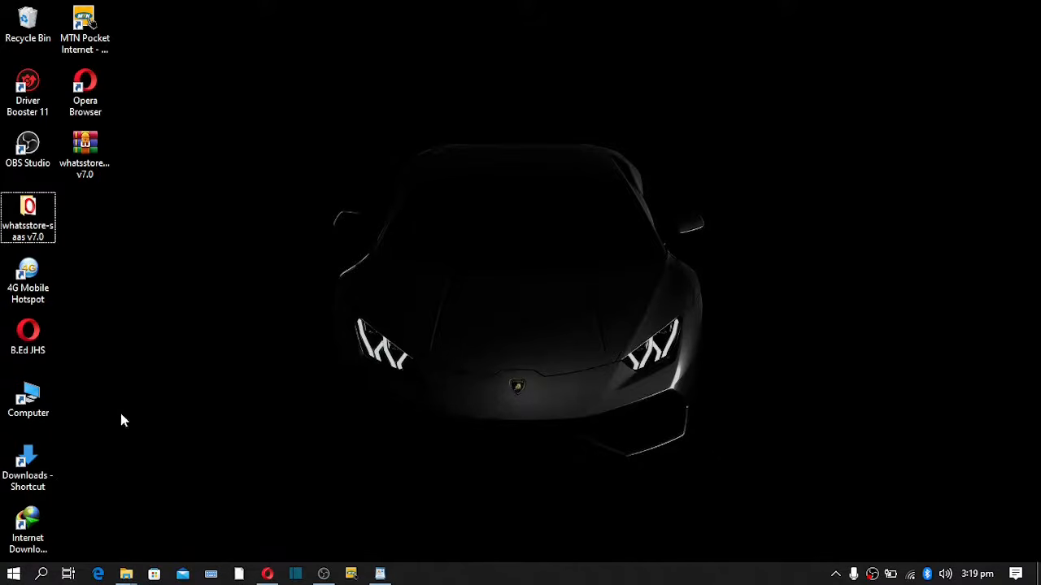
- Open the extracted whatsstore-saas v7.0 folder and run a virus scan on main-file
double_click(29, 226)
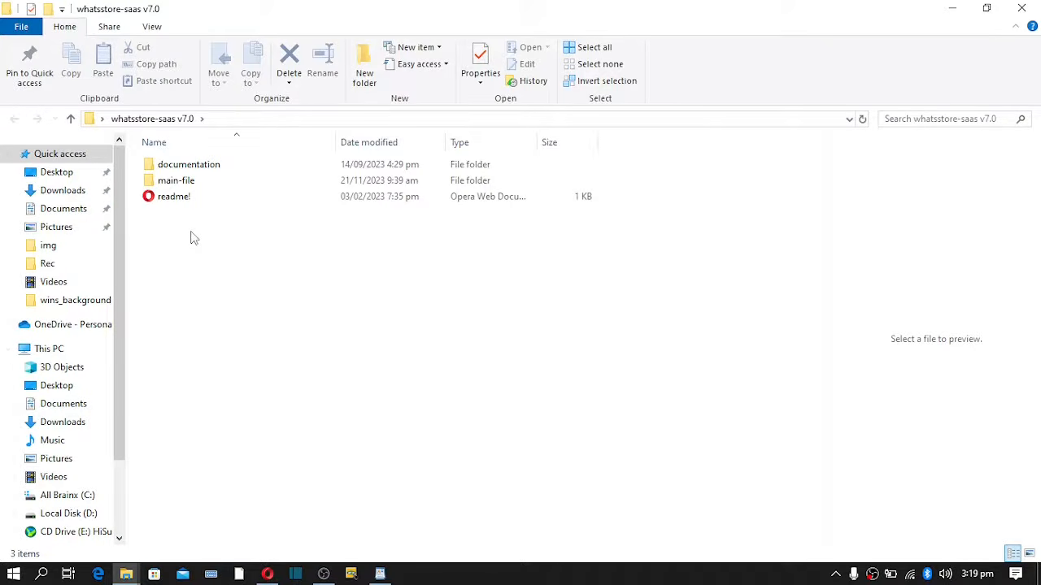
key("ctrl+a")
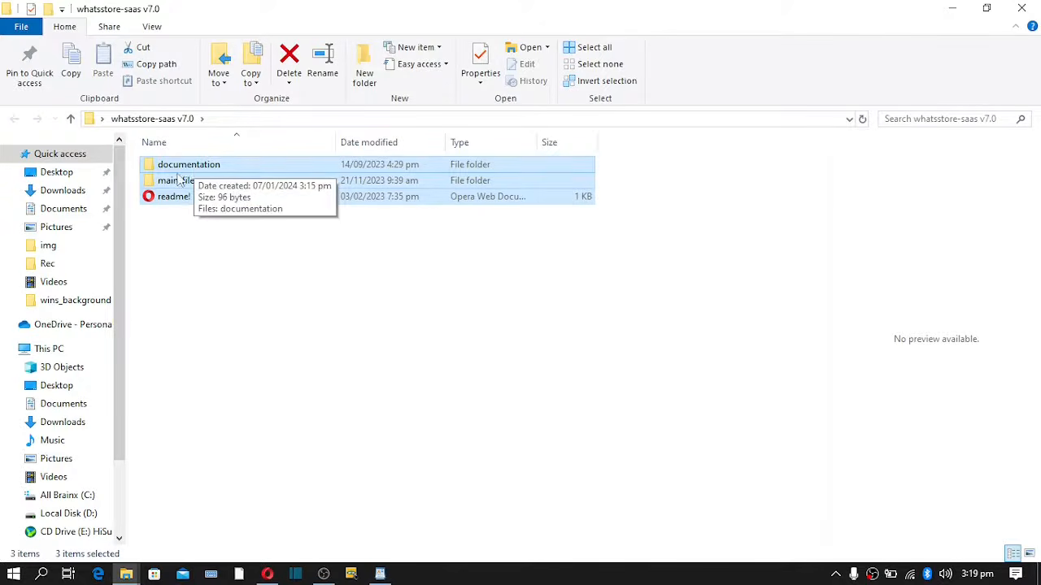
left_click(164, 183)
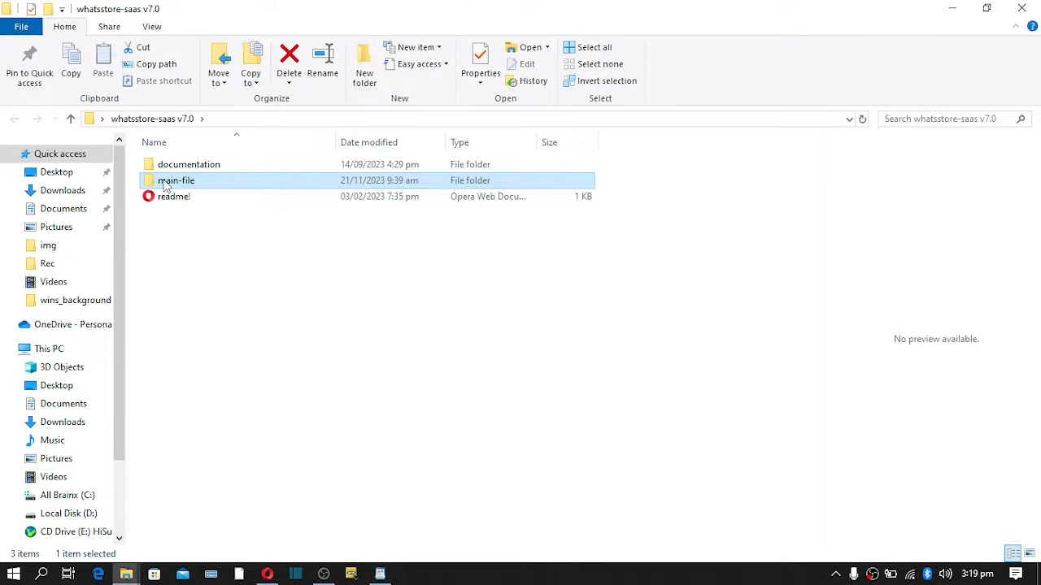
right_click(166, 185)
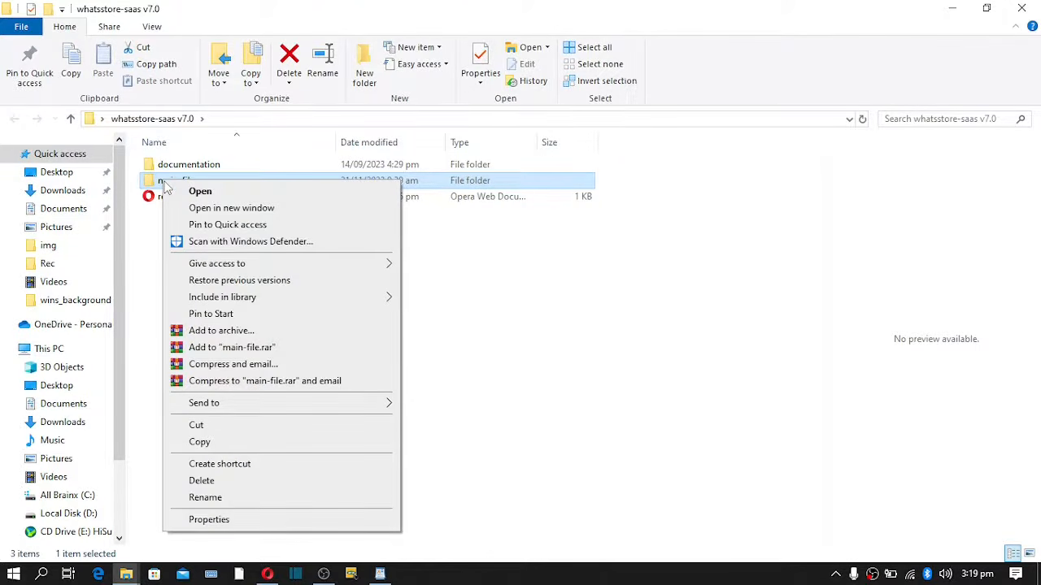
left_click(172, 242)
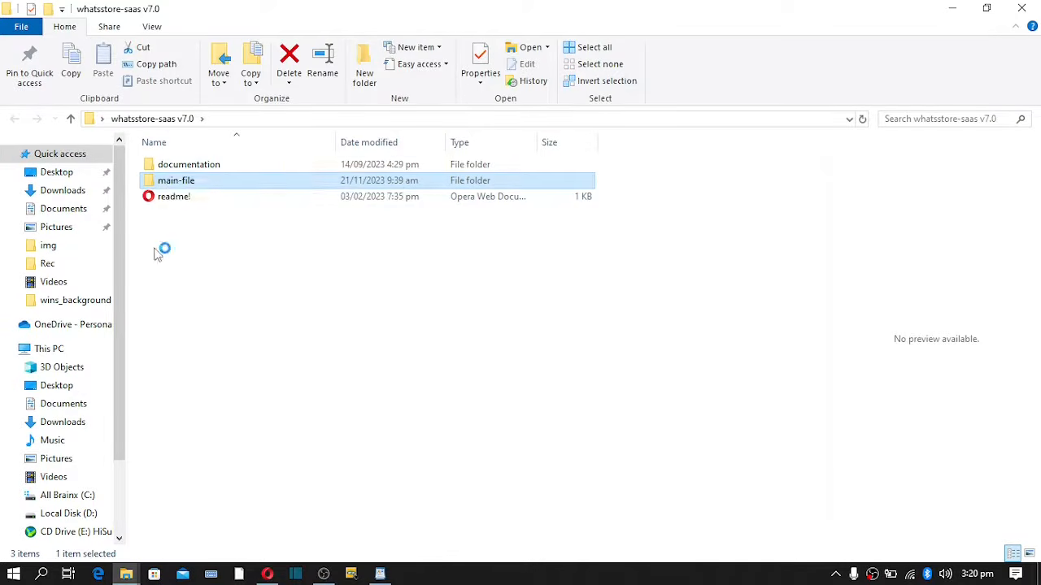
- Pack the main-file folder into main-file.zip in ZIP format, then bring Opera back
right_click(175, 183)
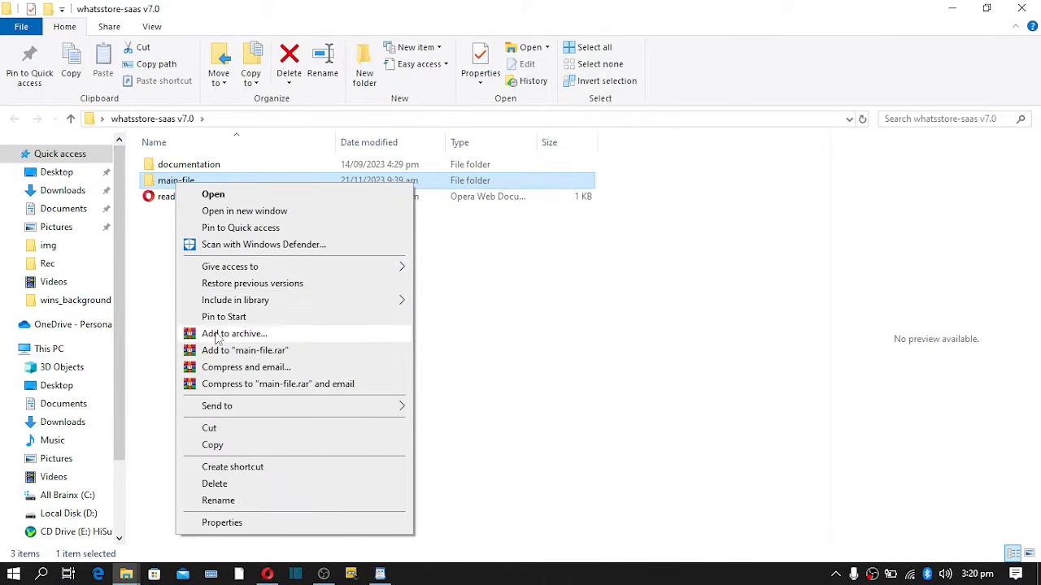
left_click(218, 334)
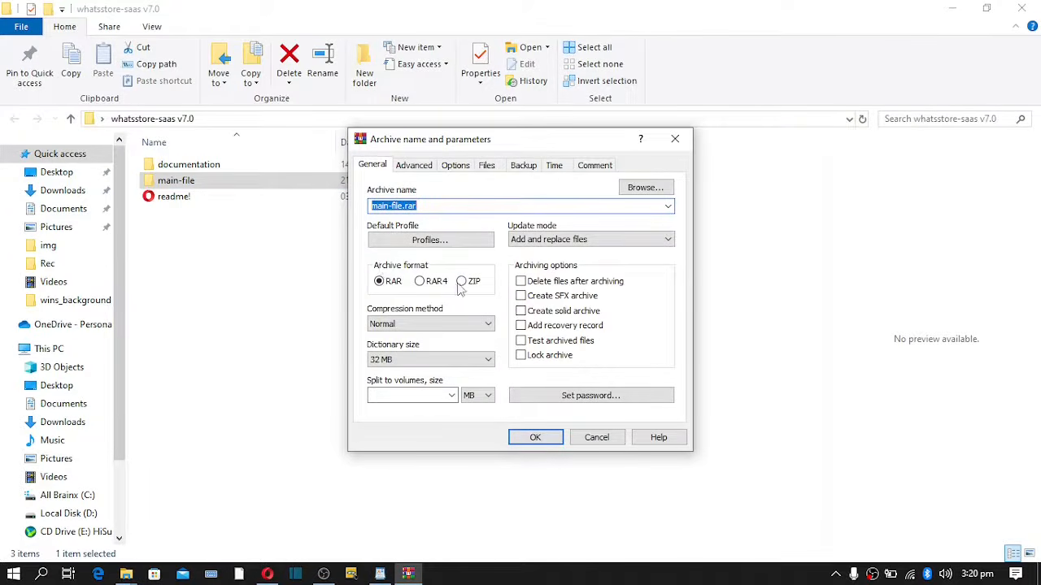
left_click(461, 281)
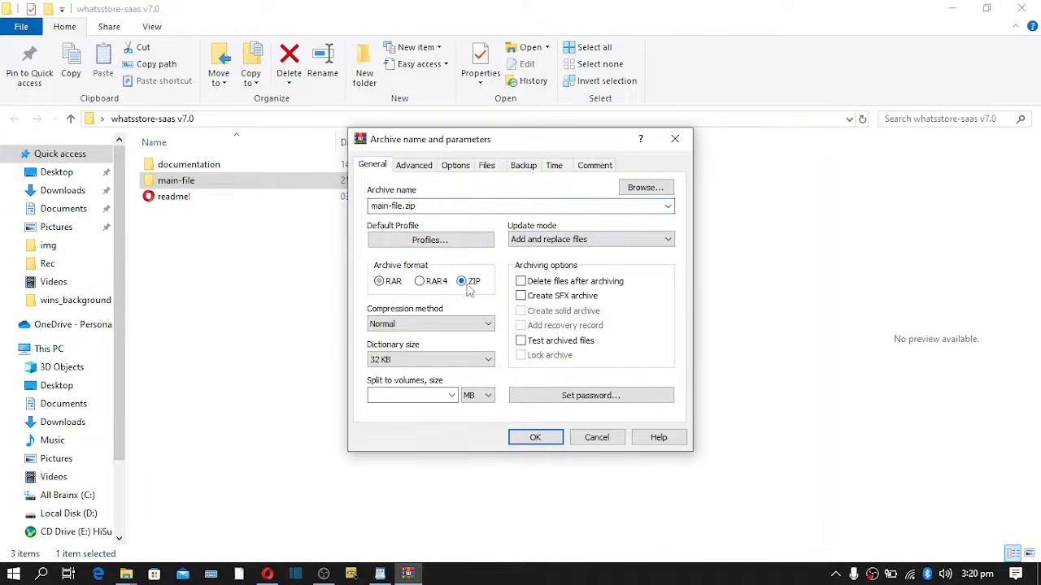
left_click(543, 442)
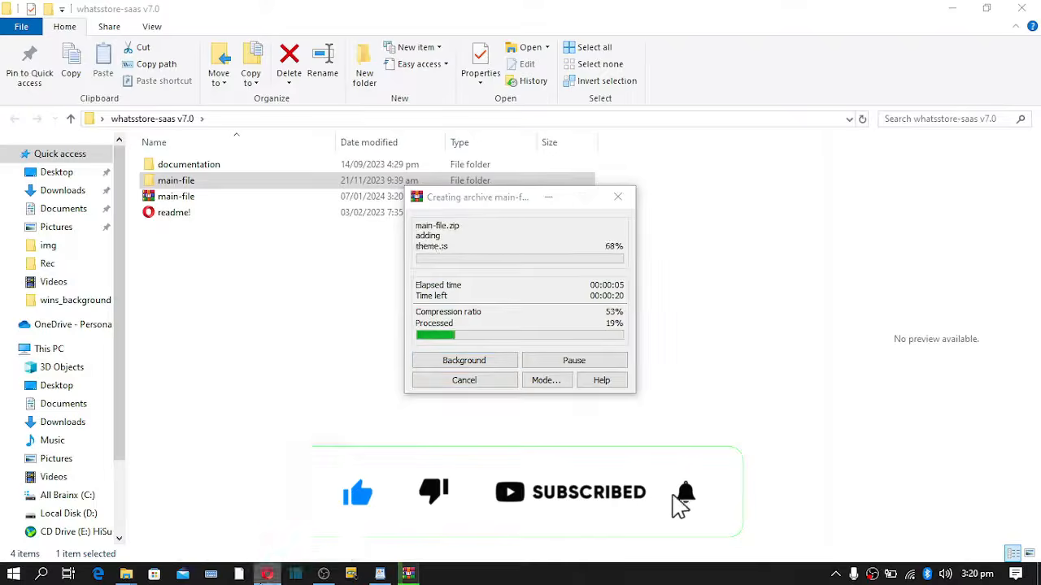
left_click(266, 574)
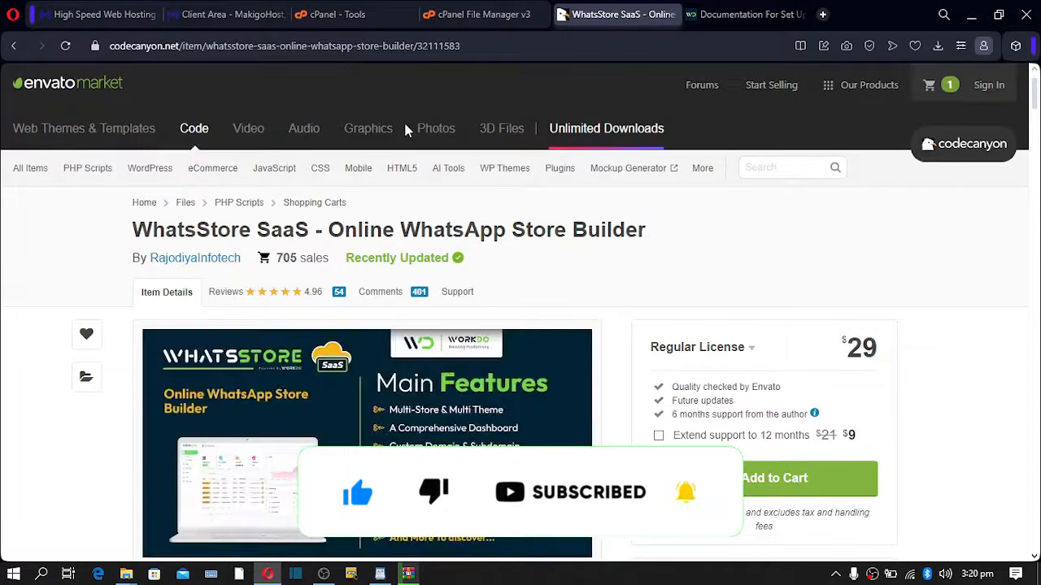
- Close the WhatsStore and documentation pages, then search cPanel Tools for db to open MySQL Databases
left_click(672, 16)
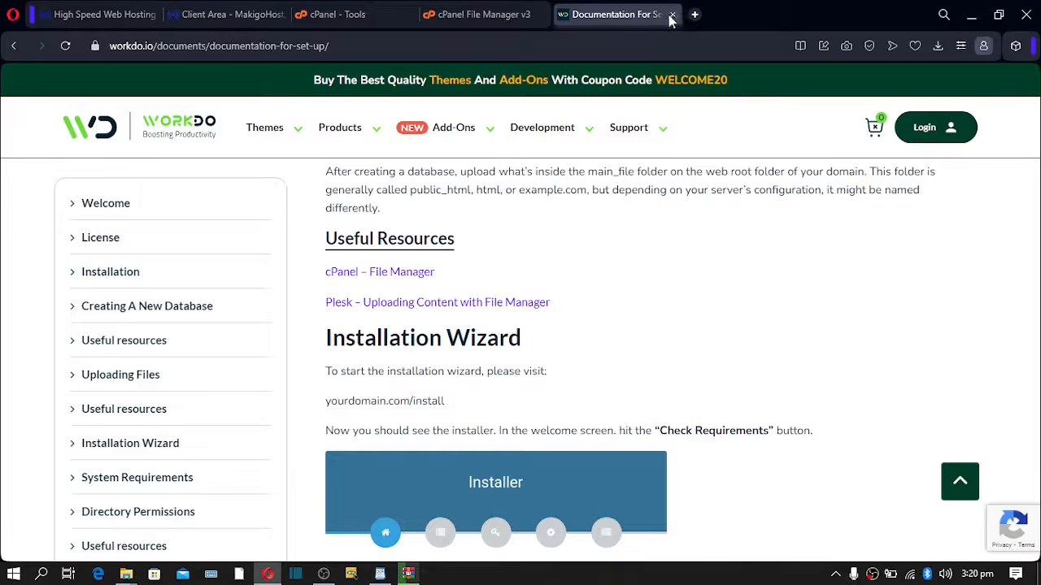
left_click(670, 16)
left_click(346, 14)
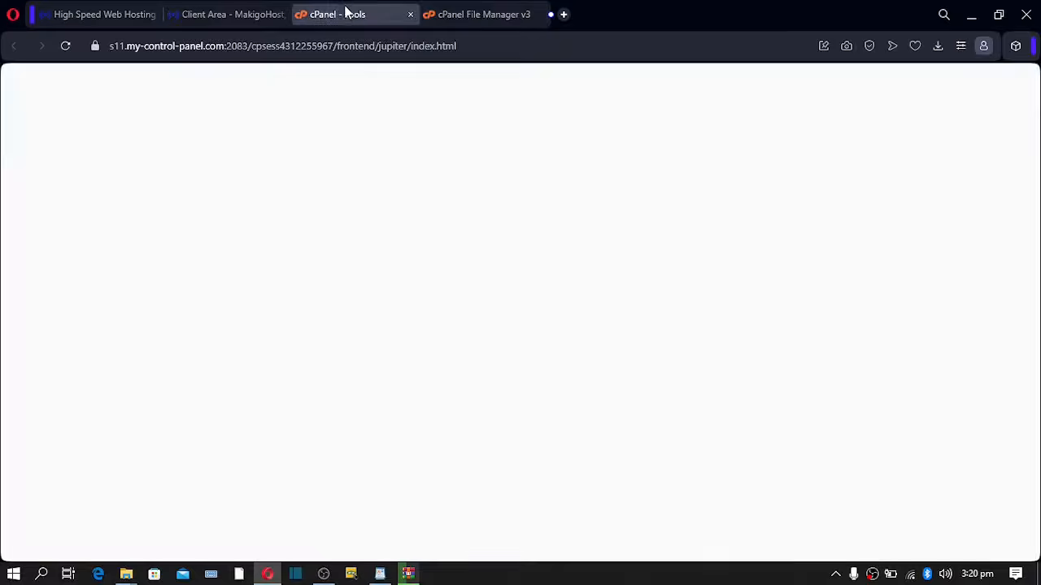
left_click_drag(688, 82, 565, 93)
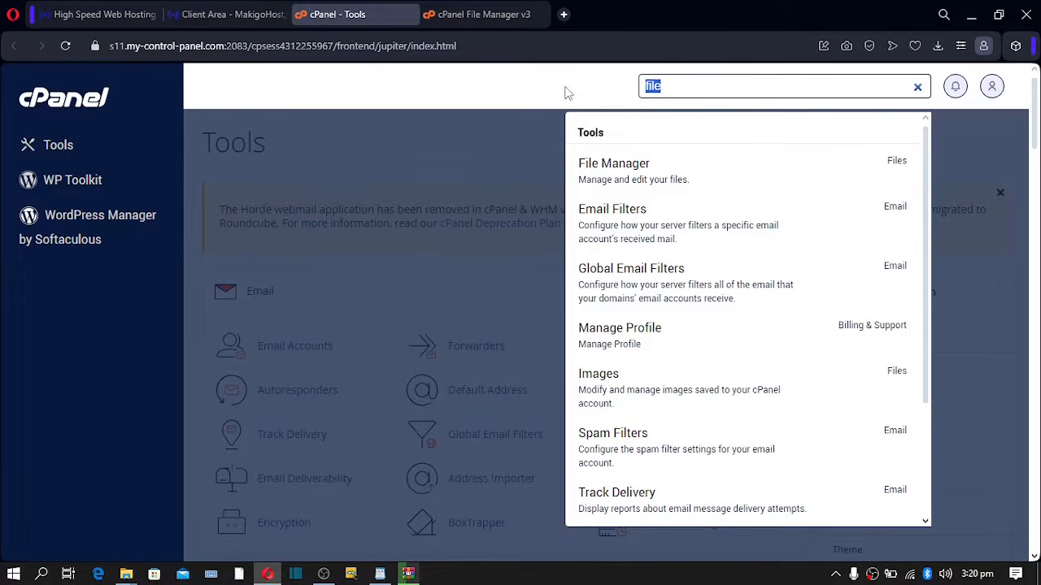
type("db")
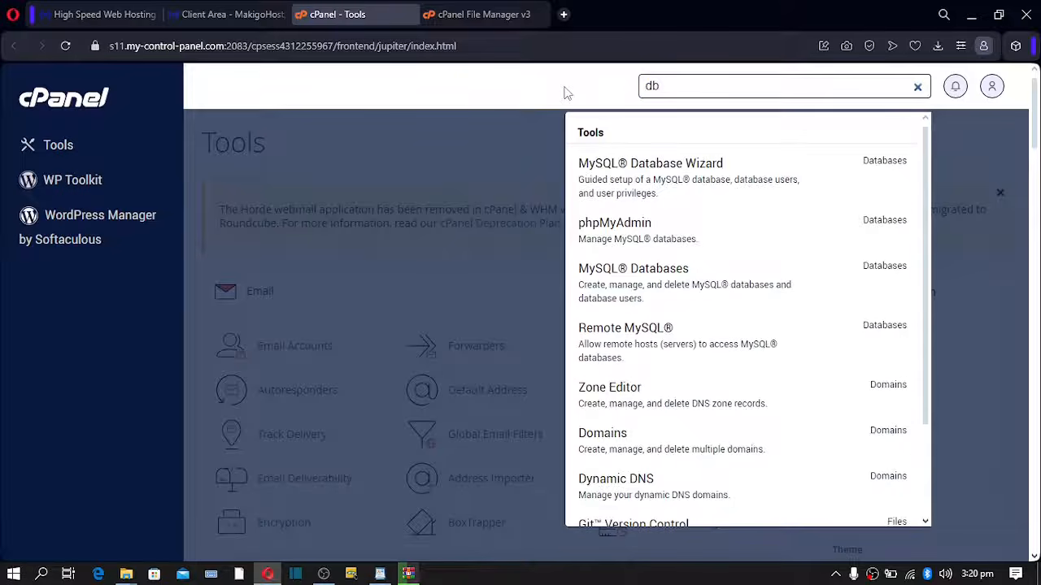
left_click(616, 277)
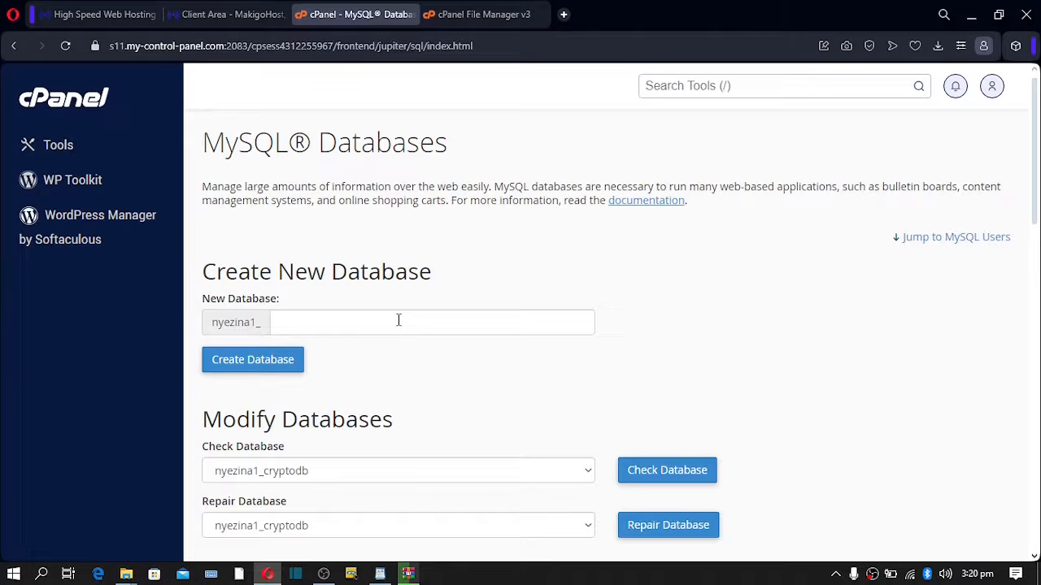
left_click(364, 321)
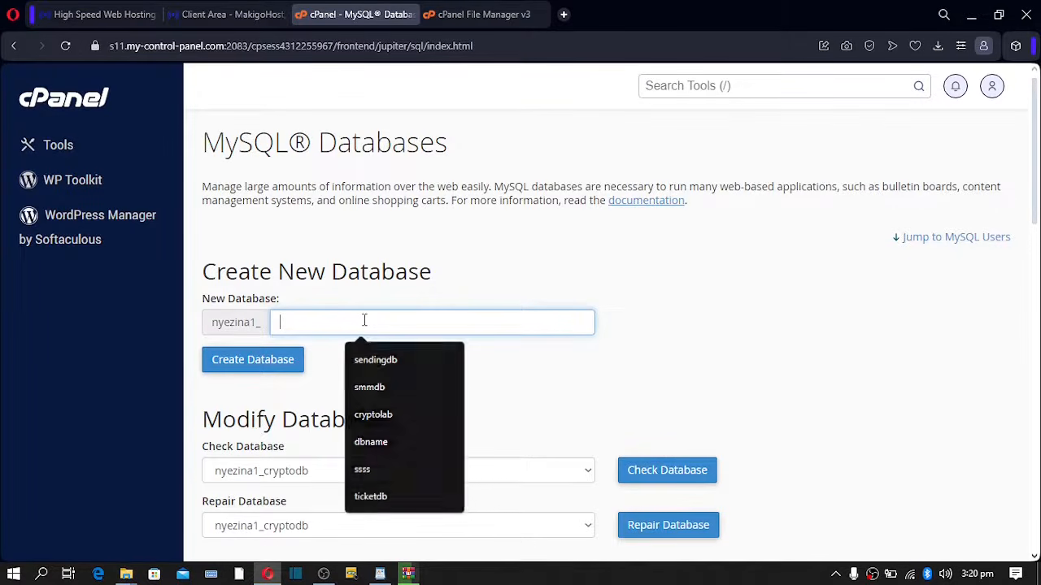
type("whatsa")
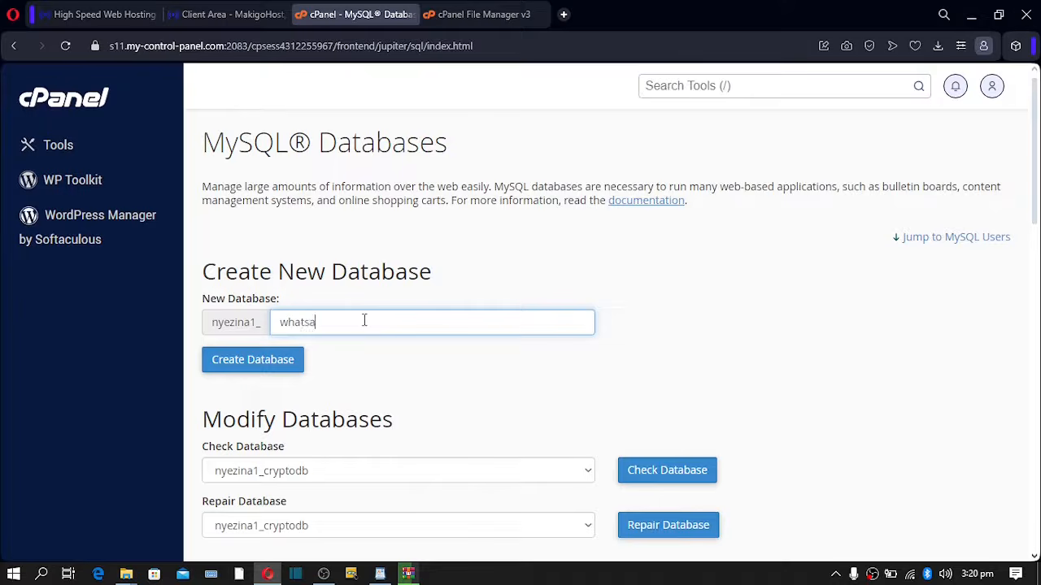
type("ppstoredb")
left_click(327, 323, "shift")
left_click_drag(327, 323, 309, 322)
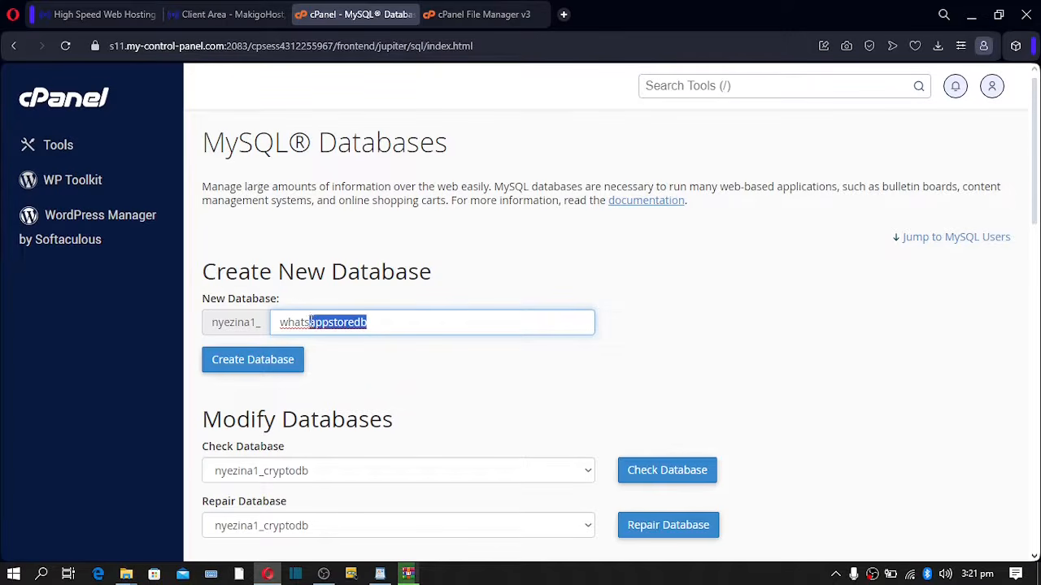
type("db")
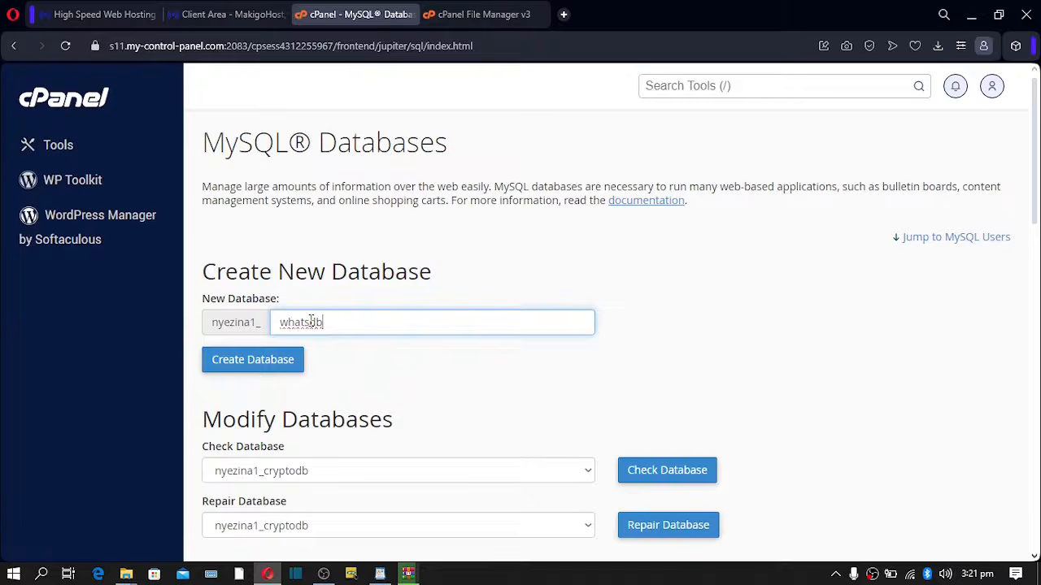
left_click_drag(337, 322, 232, 322)
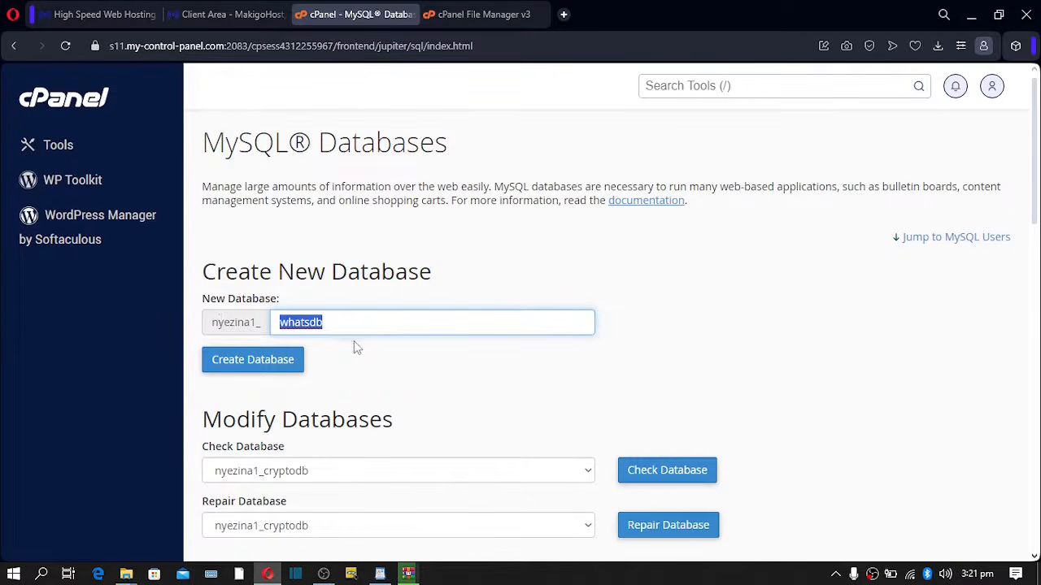
left_click(255, 370)
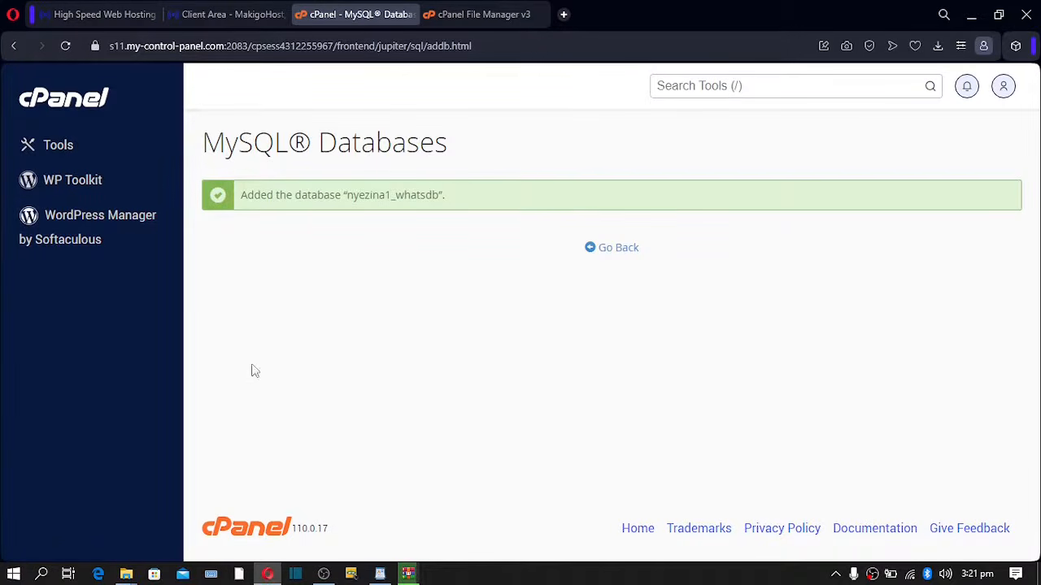
left_click(605, 254)
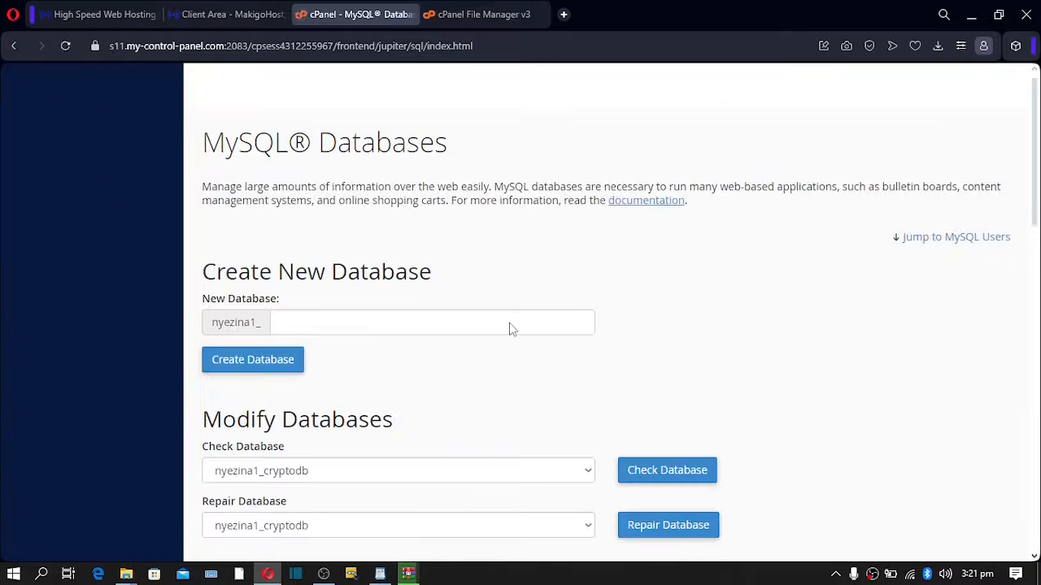
- Enter whatsuser as the new MySQL username under Add New User
scroll(511, 328, "down", 7)
scroll(511, 328, "down", 2)
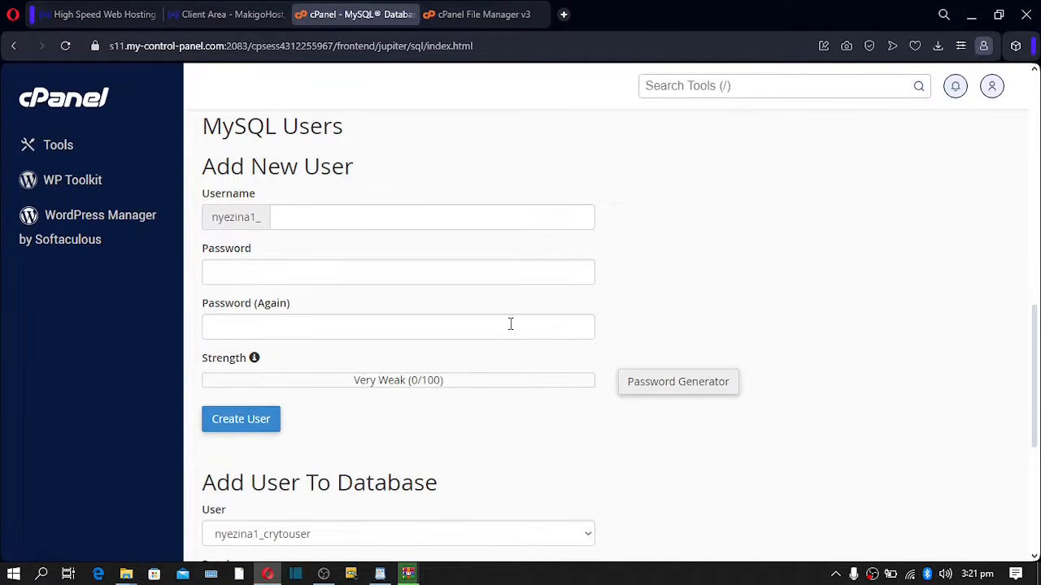
left_click(373, 223)
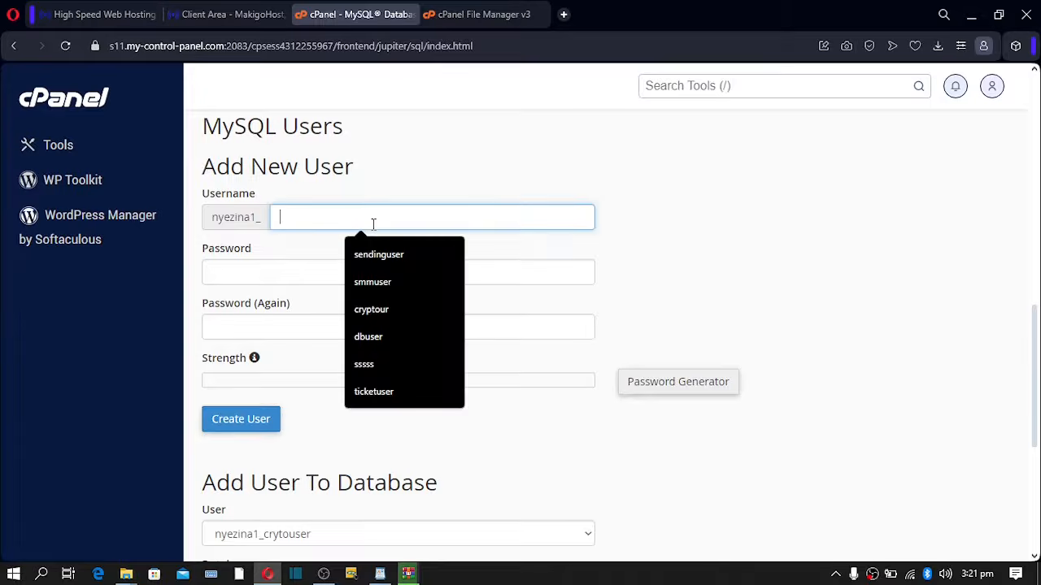
type("whats")
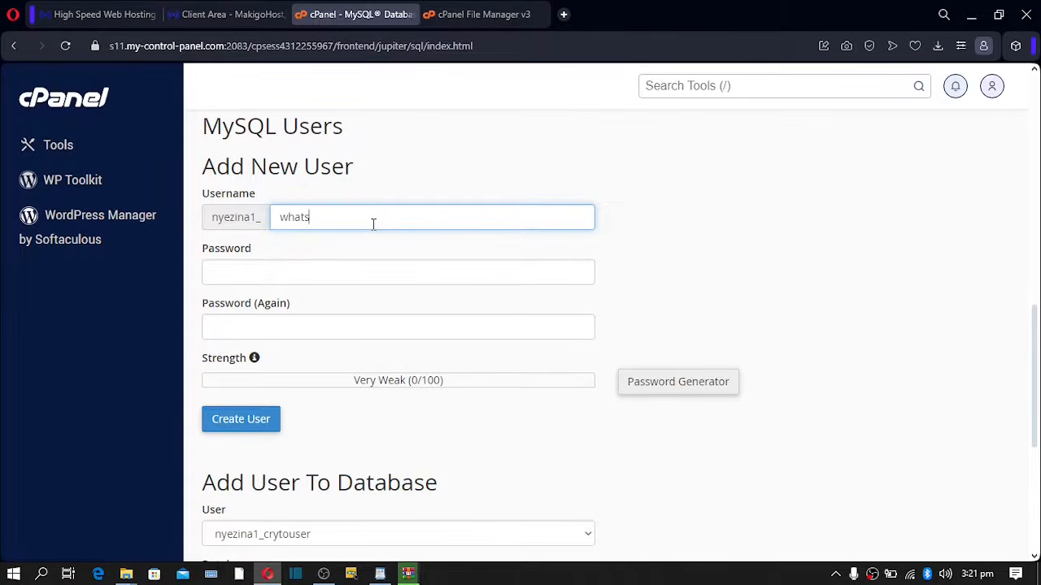
type("user")
- Generate a strong random password with the Password Generator and copy it
left_click(663, 387)
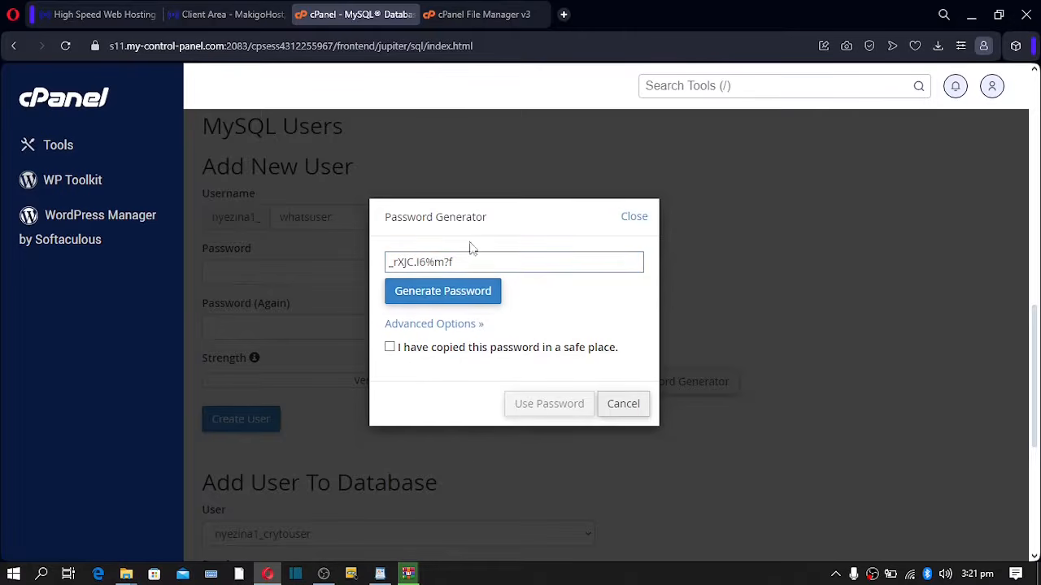
left_click(459, 291)
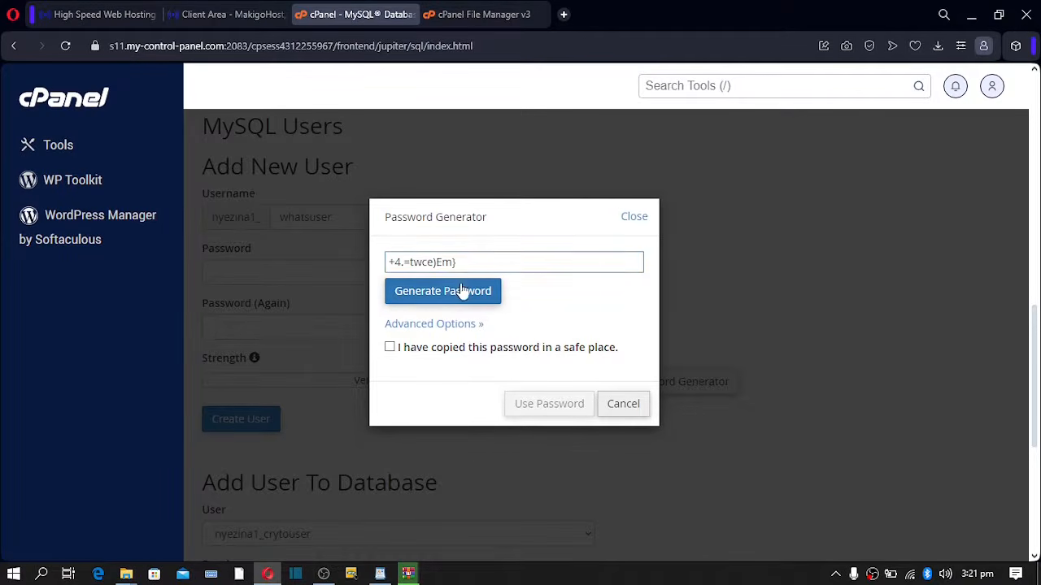
left_click(460, 290)
left_click_drag(464, 263, 431, 250)
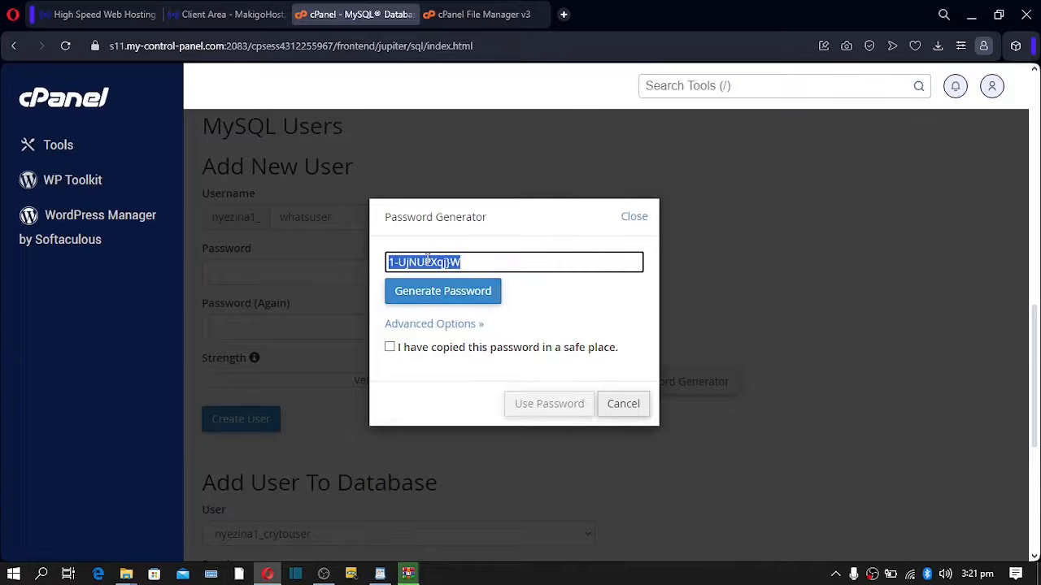
right_click(428, 258)
left_click(461, 293)
- Keep a copy of the password in a new tab, then create the user with it
left_click(563, 15)
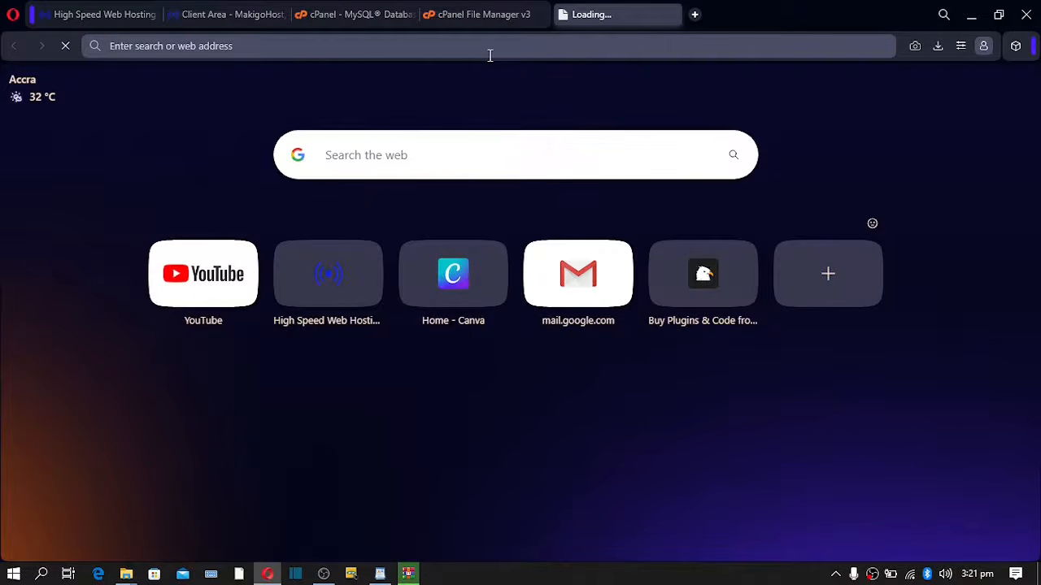
key("ctrl+v")
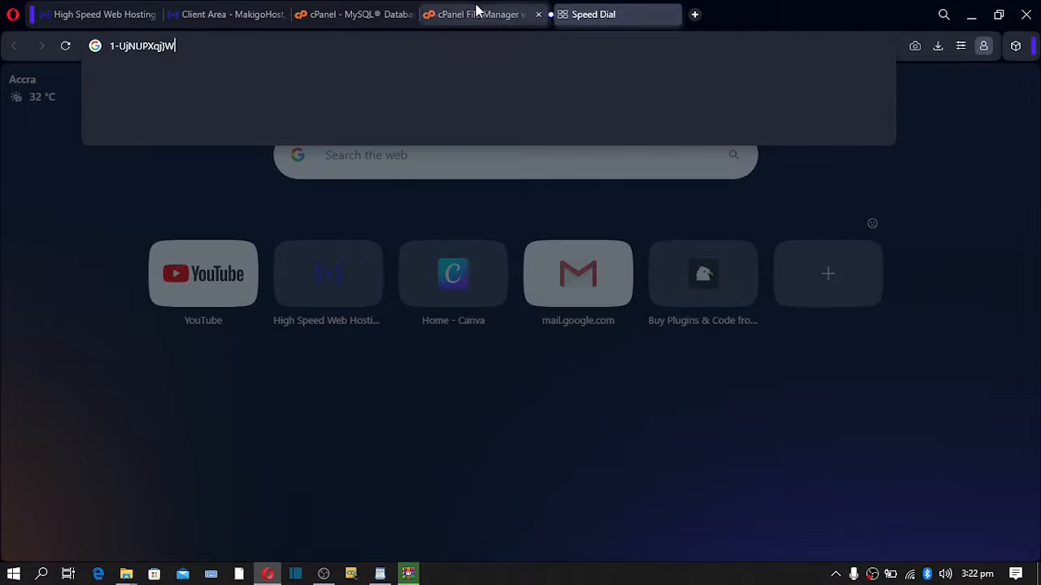
left_click(350, 17)
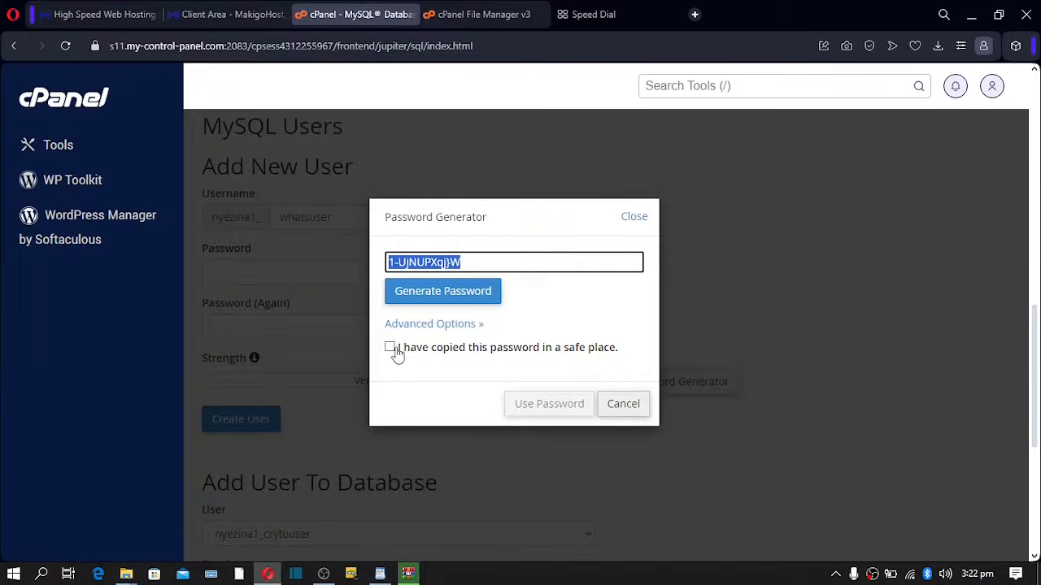
left_click(391, 348)
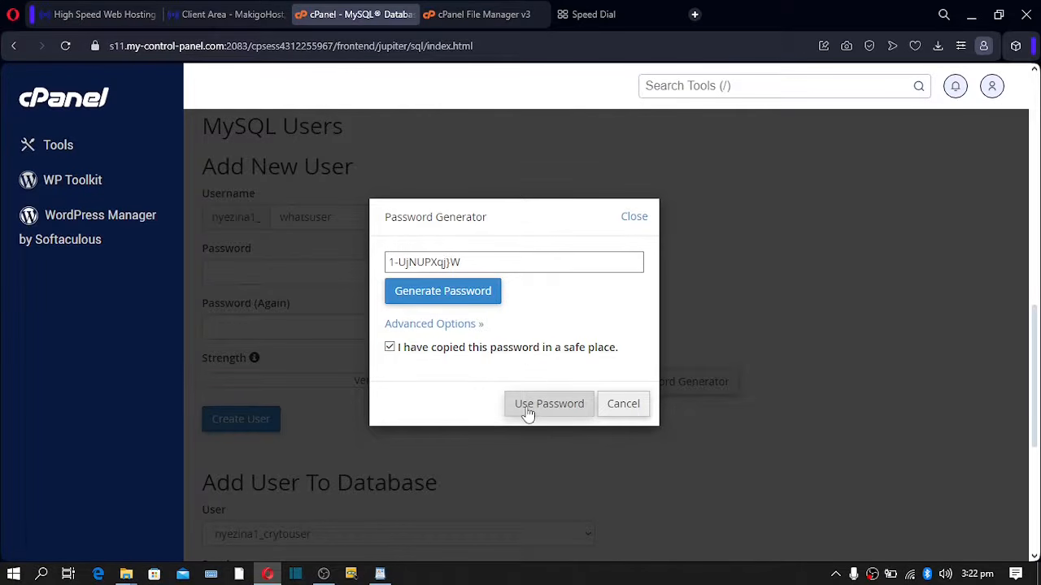
left_click(559, 414)
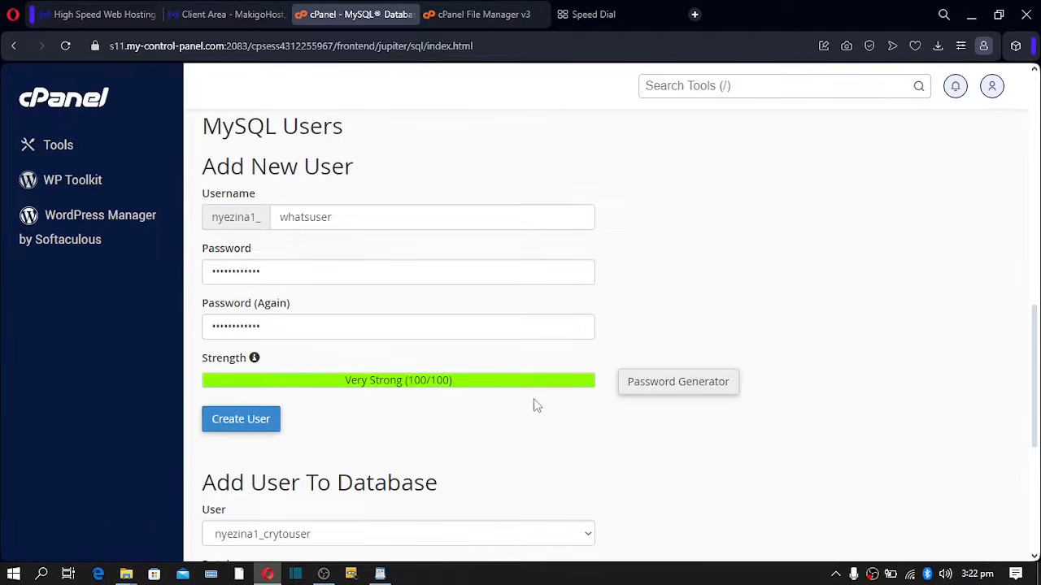
left_click(242, 422)
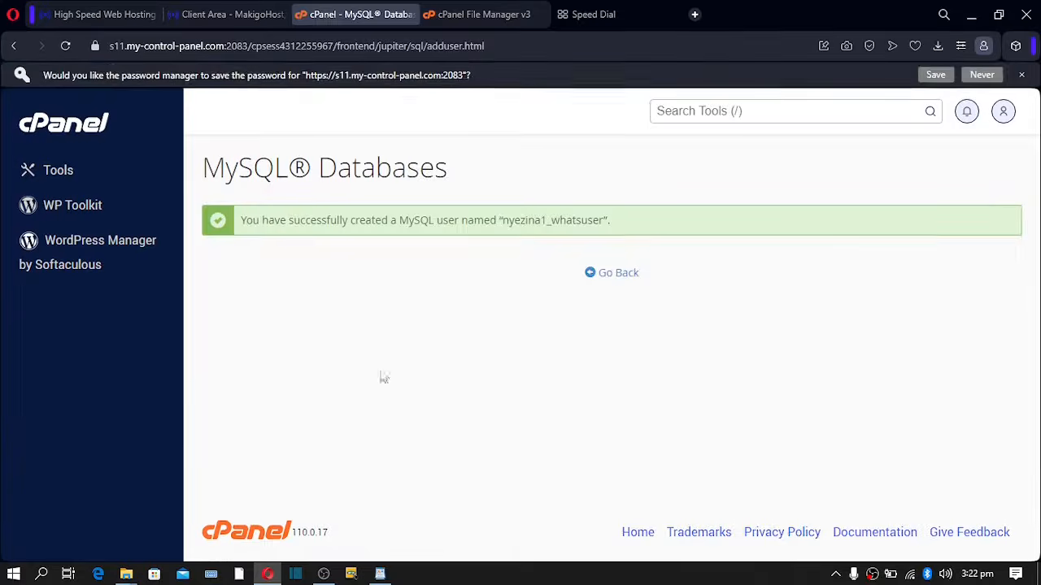
- Add user nyezina1_whatsuser to database nyezina1_whatsdb under Add User To Database
left_click(622, 277)
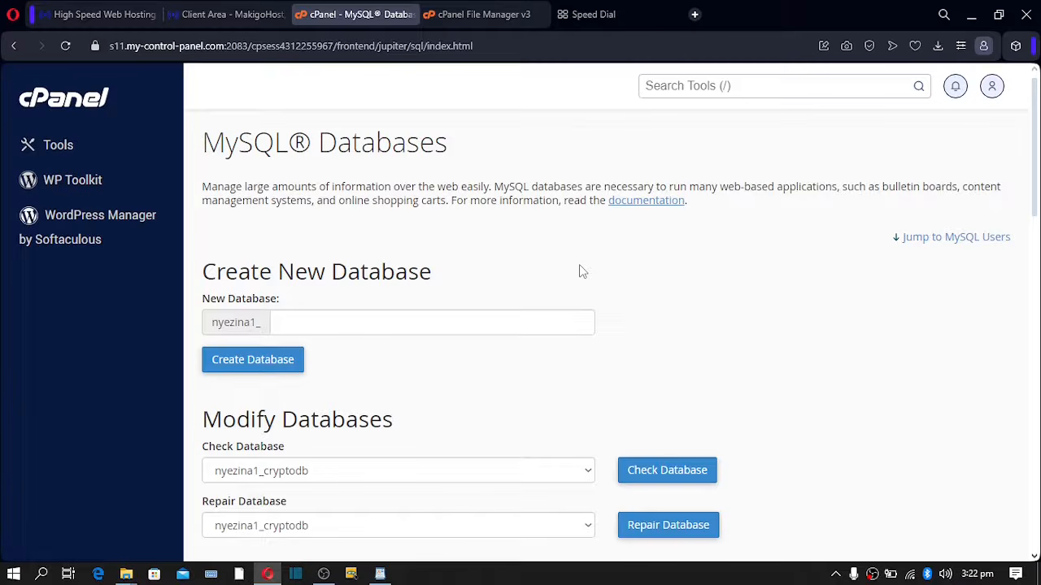
scroll(582, 271, "down", 13)
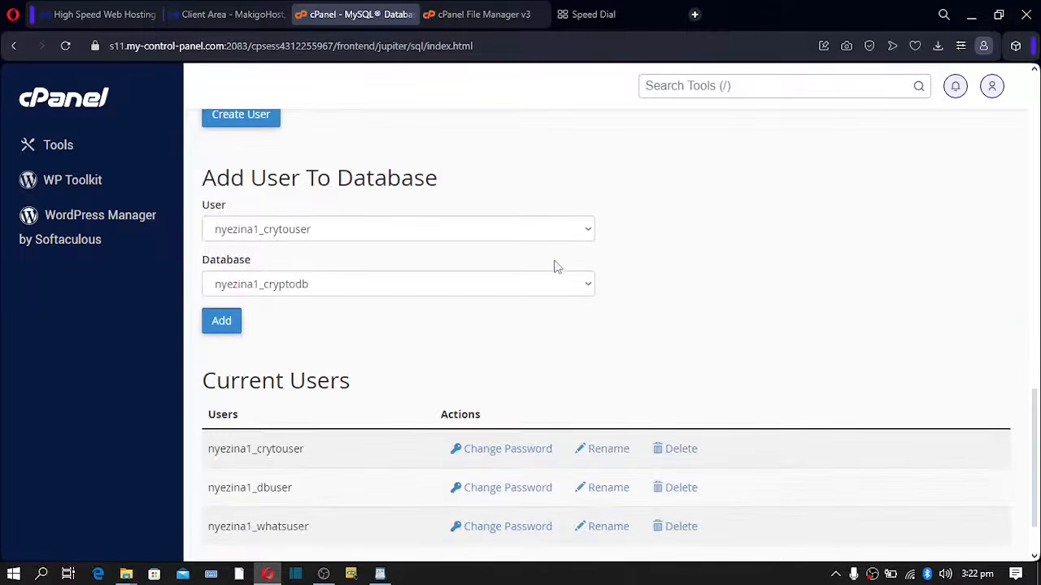
left_click(460, 234)
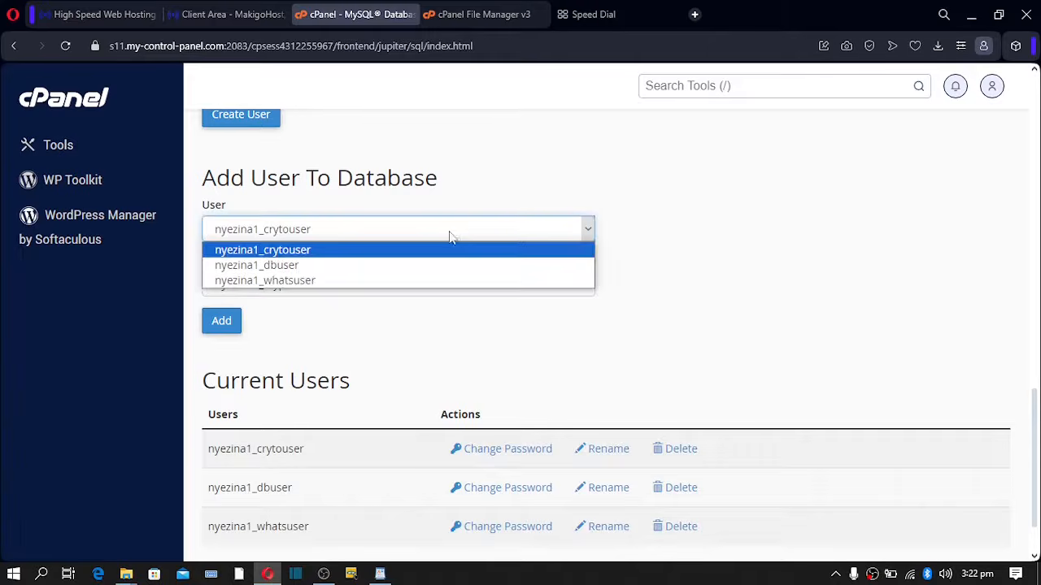
left_click(389, 280)
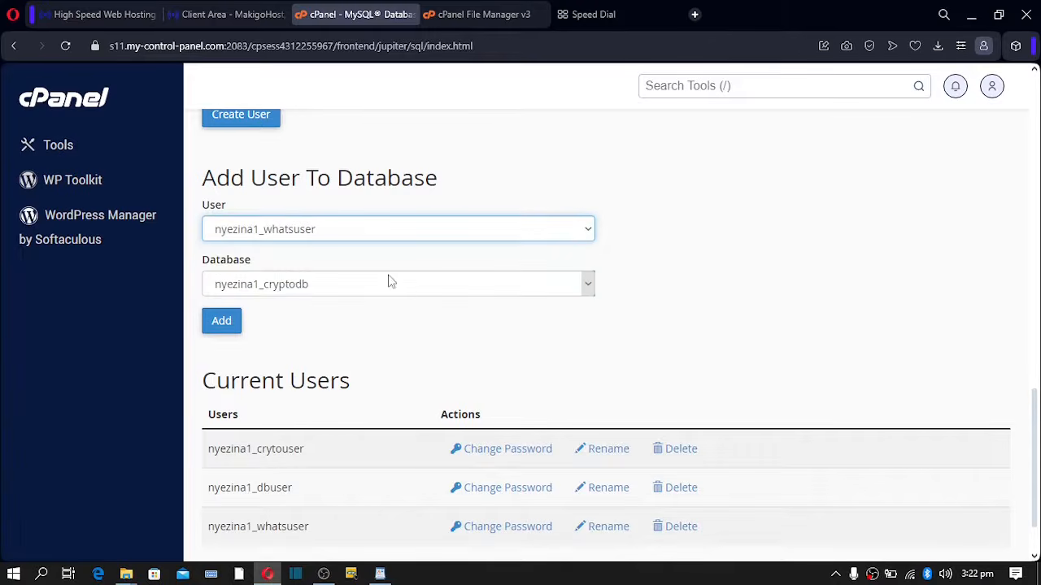
left_click(444, 288)
left_click(377, 334)
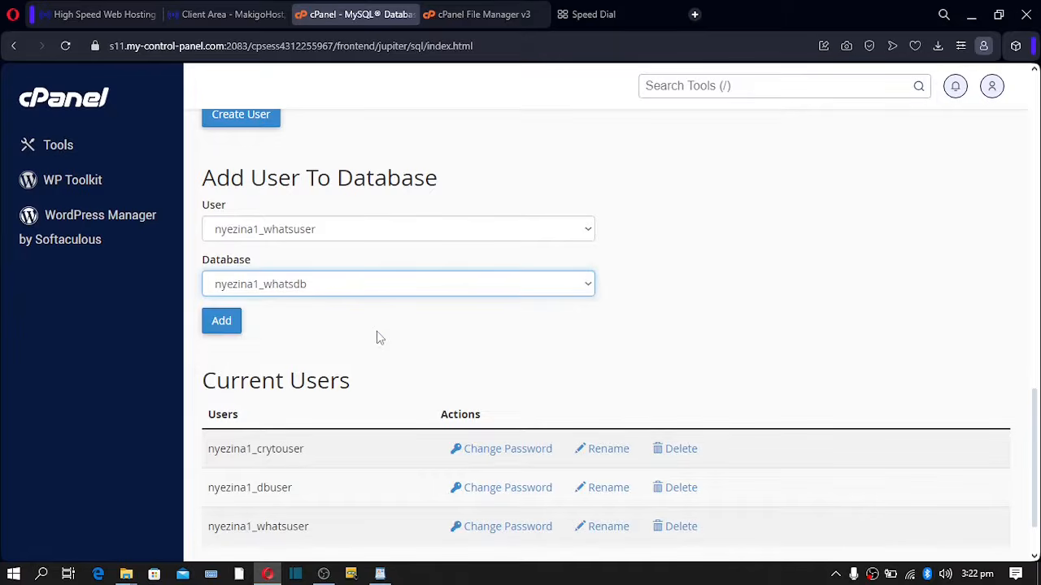
left_click(228, 324)
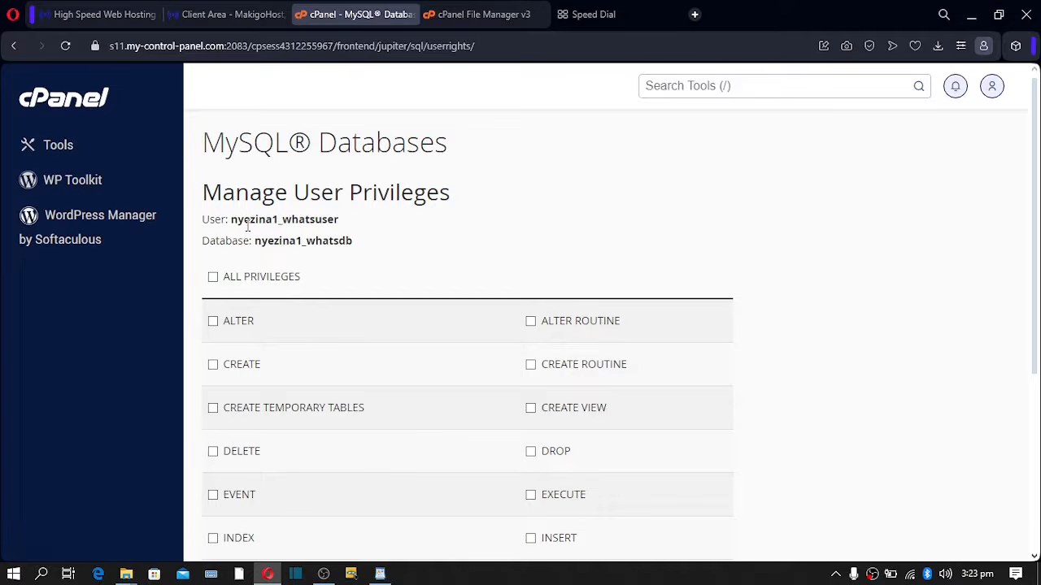
- Grant ALL PRIVILEGES to whatsuser on whatsdb, save the changes, and minimize the browser
left_click(213, 276)
scroll(382, 244, "down", 3)
left_click(247, 432)
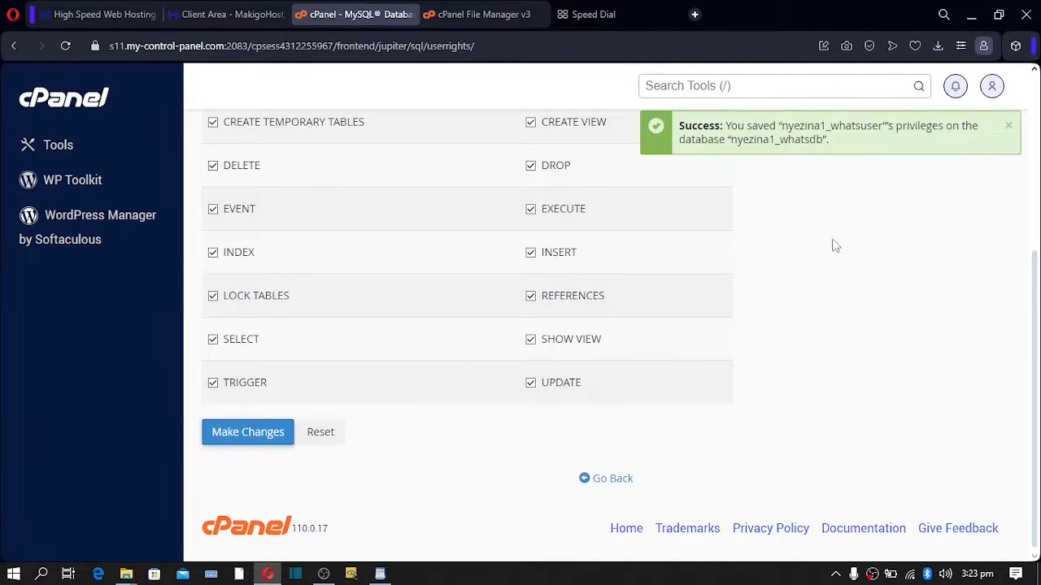
left_click(1039, 573)
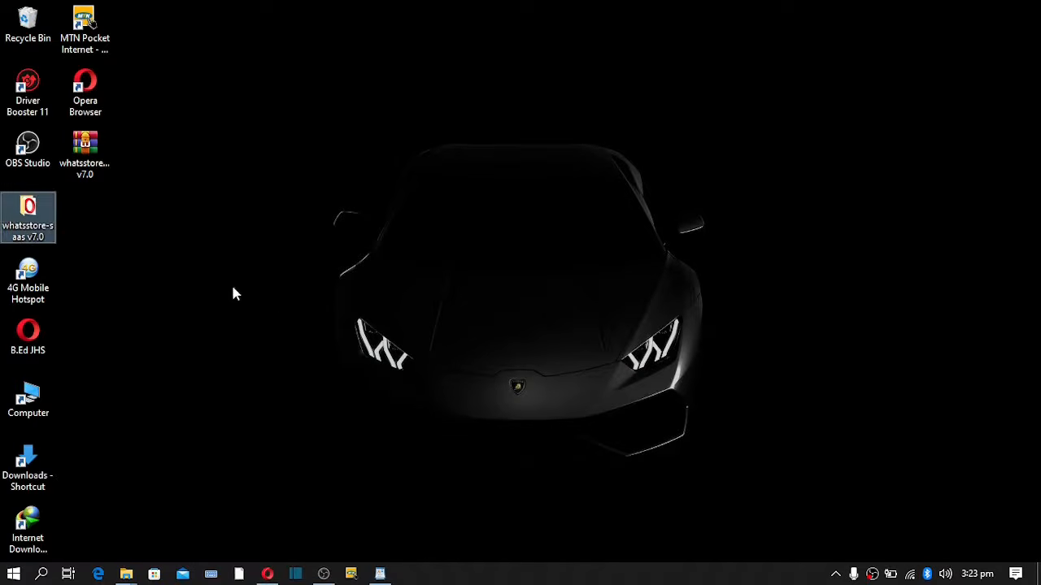
- Check main-file.zip in the whatsstore-saas v7.0 folder, then return to cPanel File Manager
double_click(29, 233)
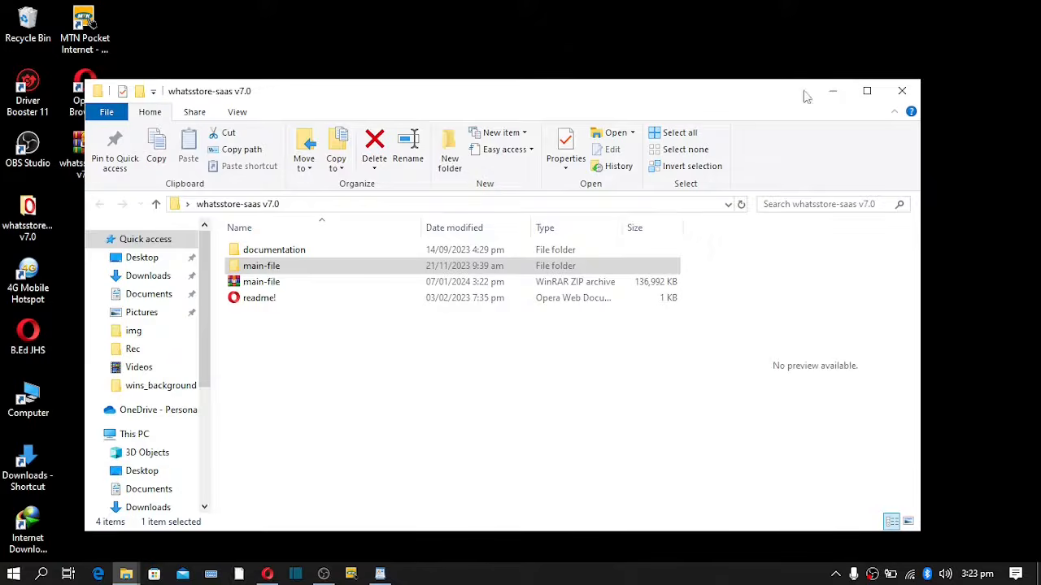
left_click(867, 92)
left_click(171, 198)
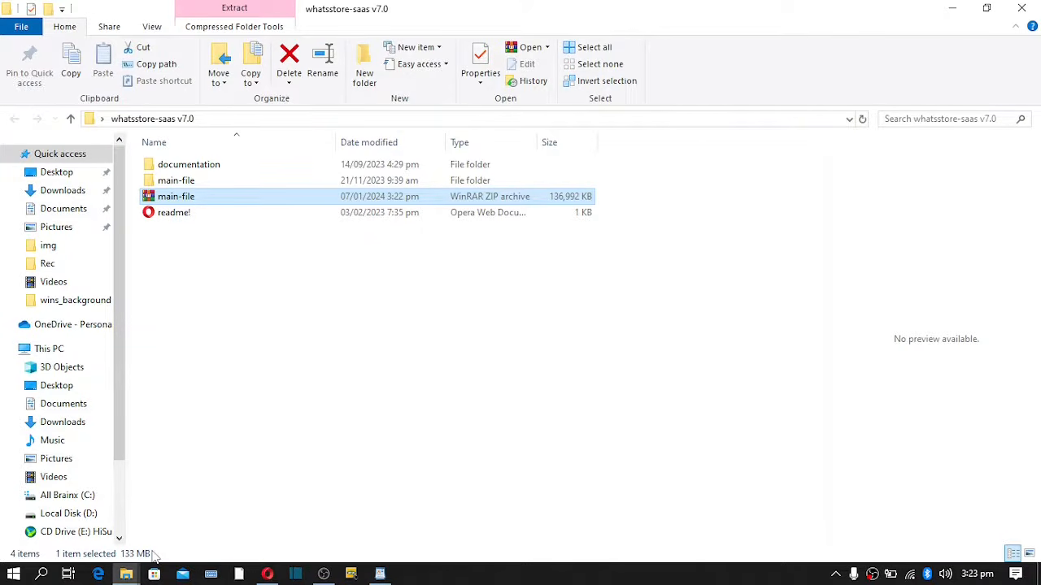
left_click(267, 574)
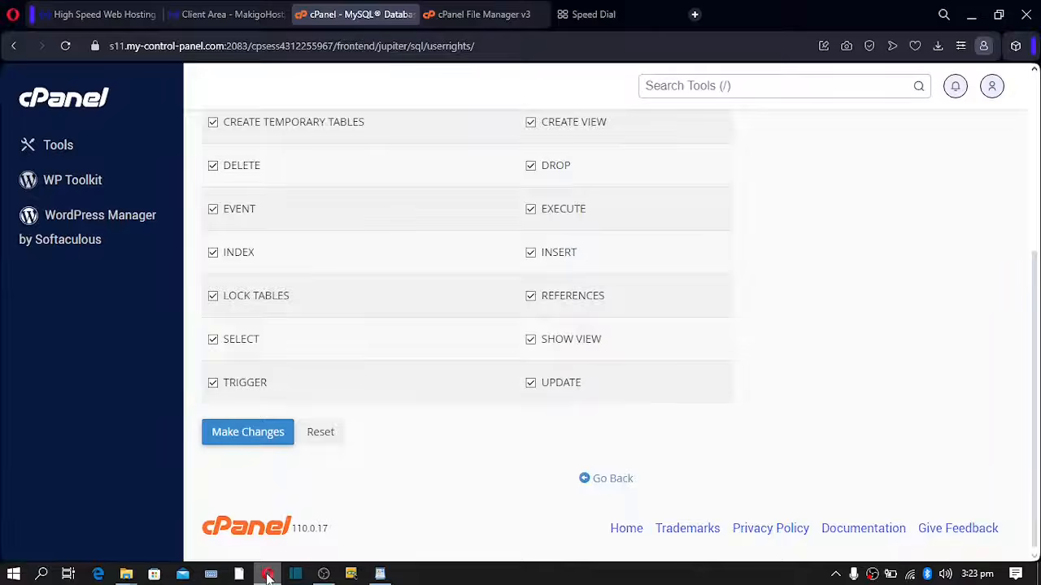
left_click(457, 16)
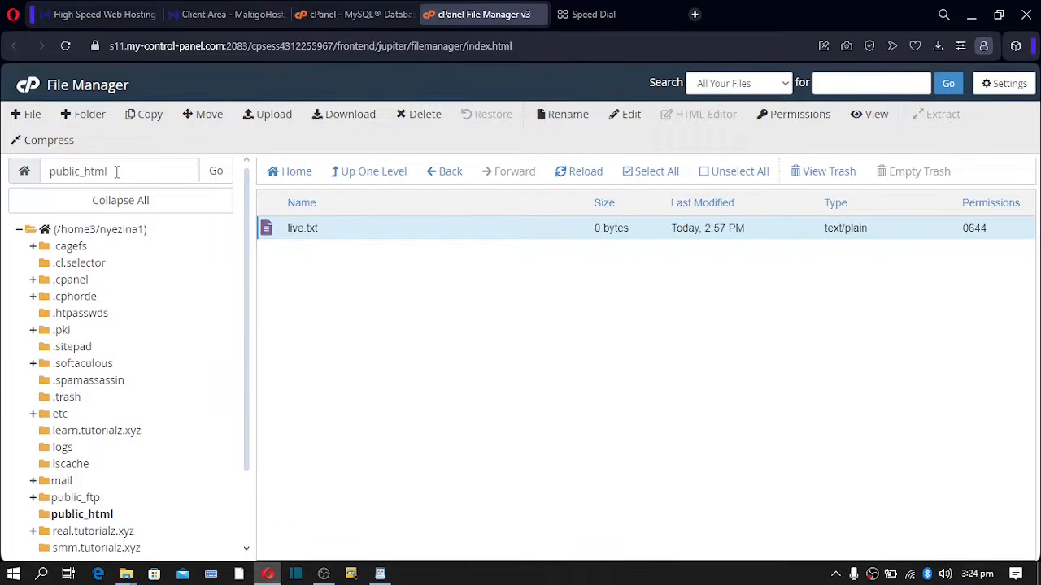
- Delete live.txt from public_html
left_click(275, 232)
left_click(275, 232)
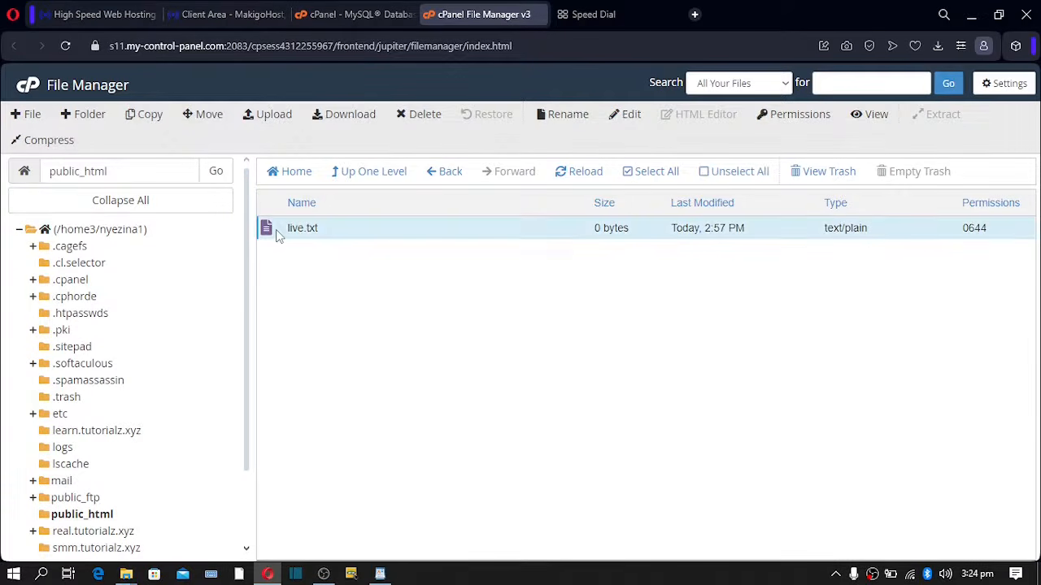
left_click(423, 114)
left_click(634, 362)
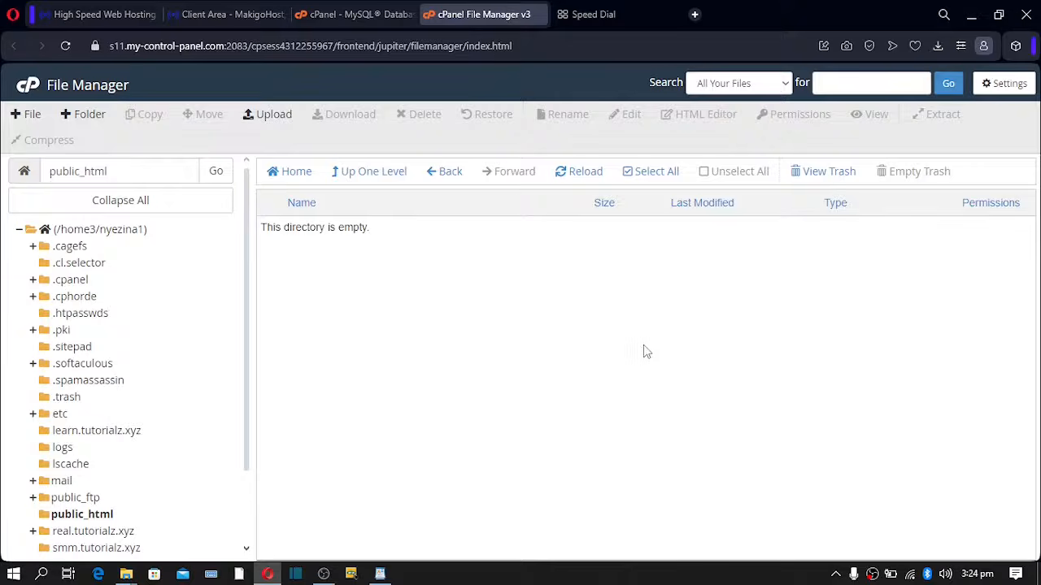
- Enable Show Hidden Files (dotfiles) in File Manager settings and save, then open Upload
left_click(1002, 84)
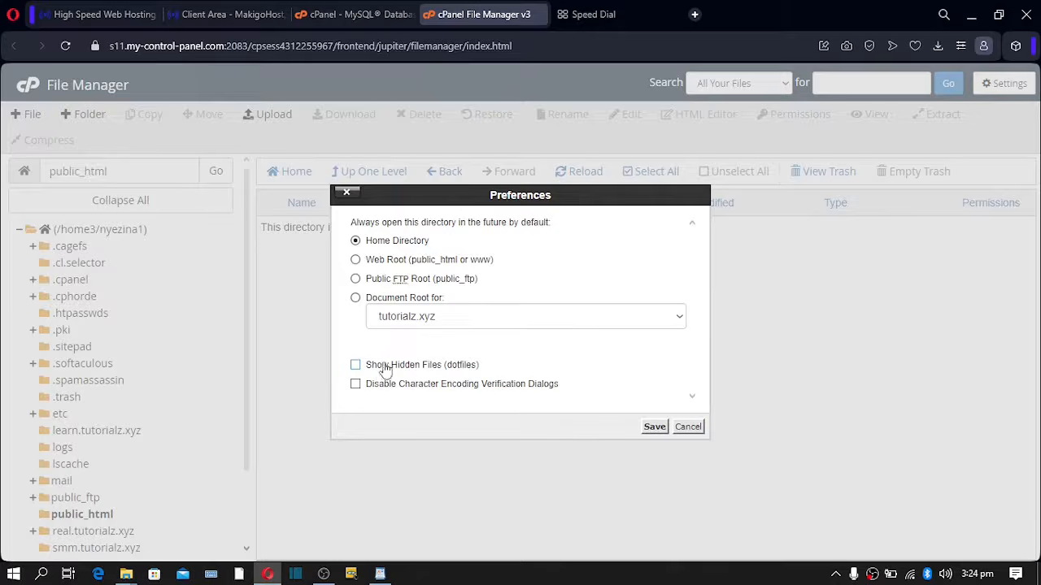
left_click(356, 366)
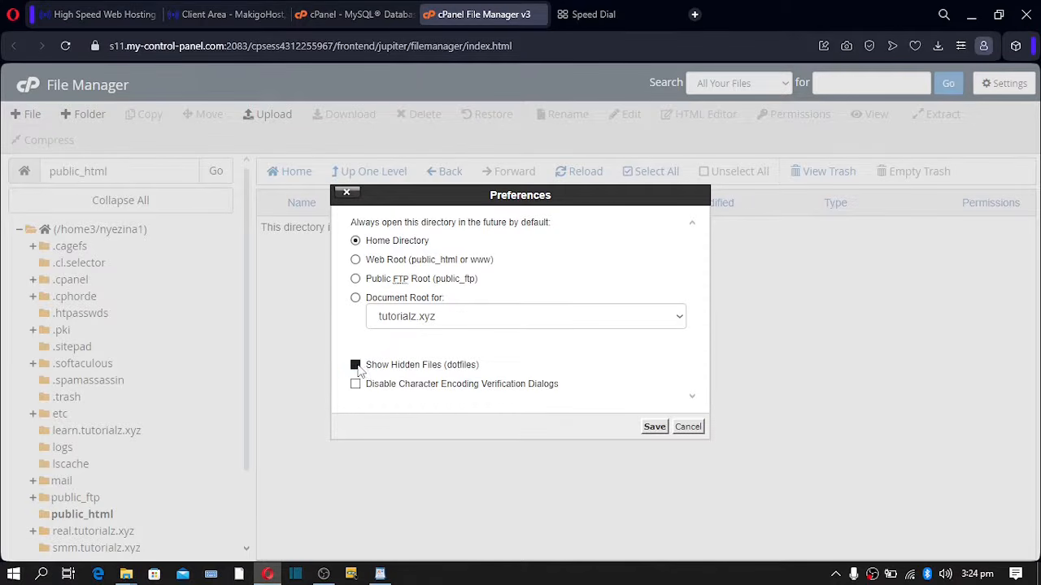
left_click(654, 426)
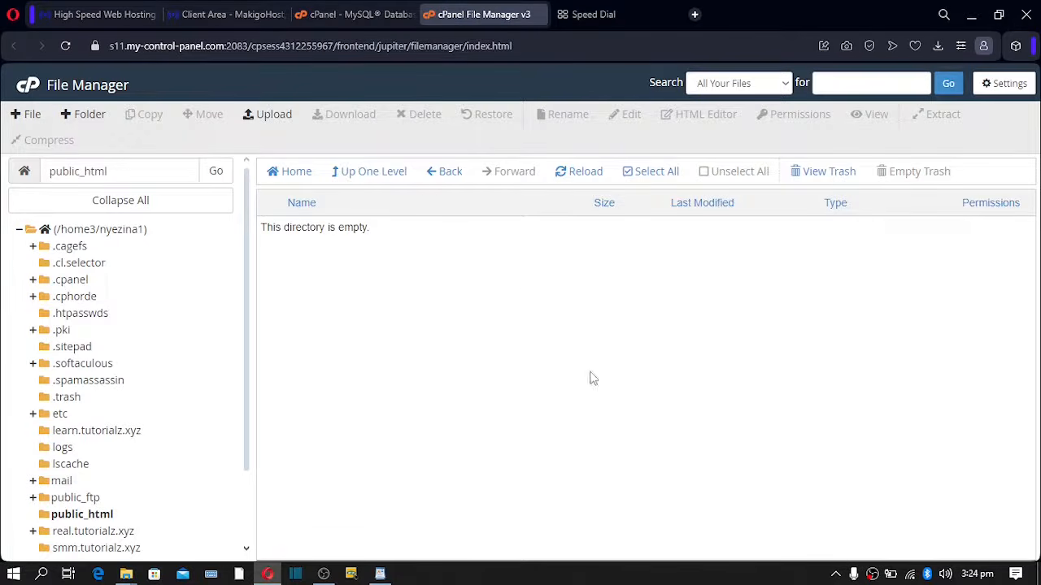
left_click(274, 114)
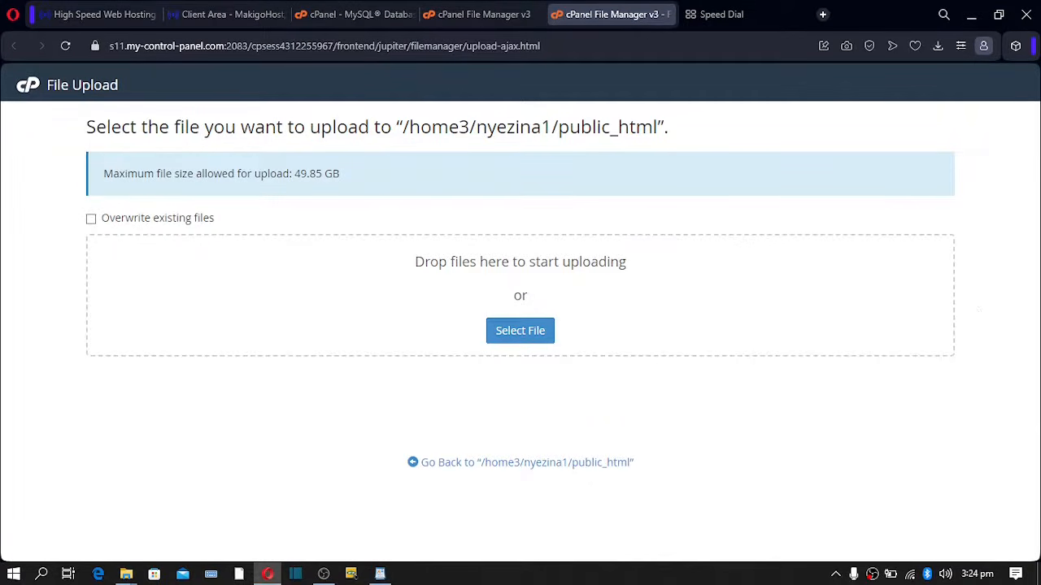
- Drag main-file.zip from the whatsstore-saas v7.0 folder onto the upload page, then return to public_html
left_click(1037, 574)
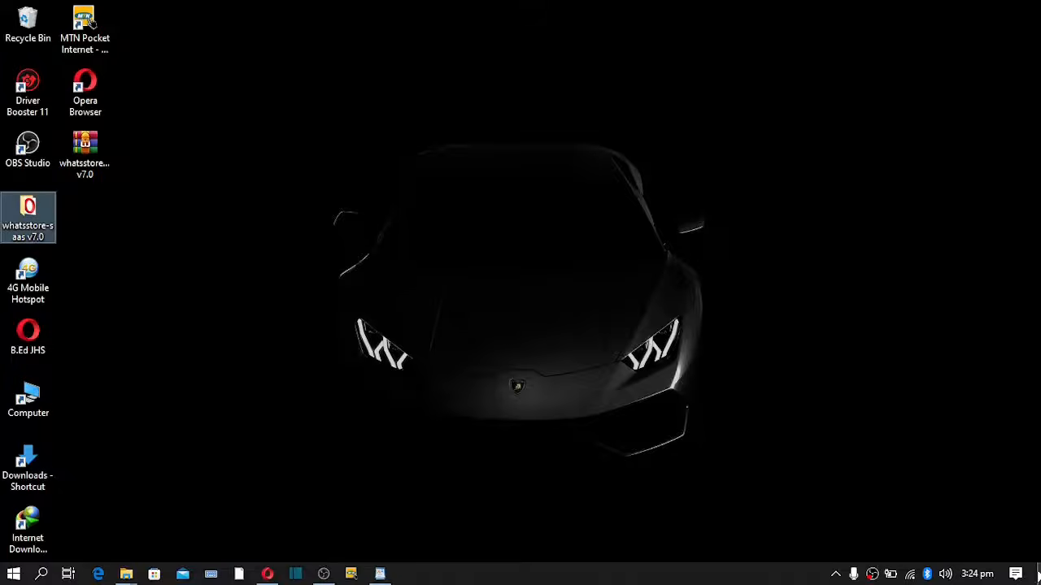
double_click(35, 209)
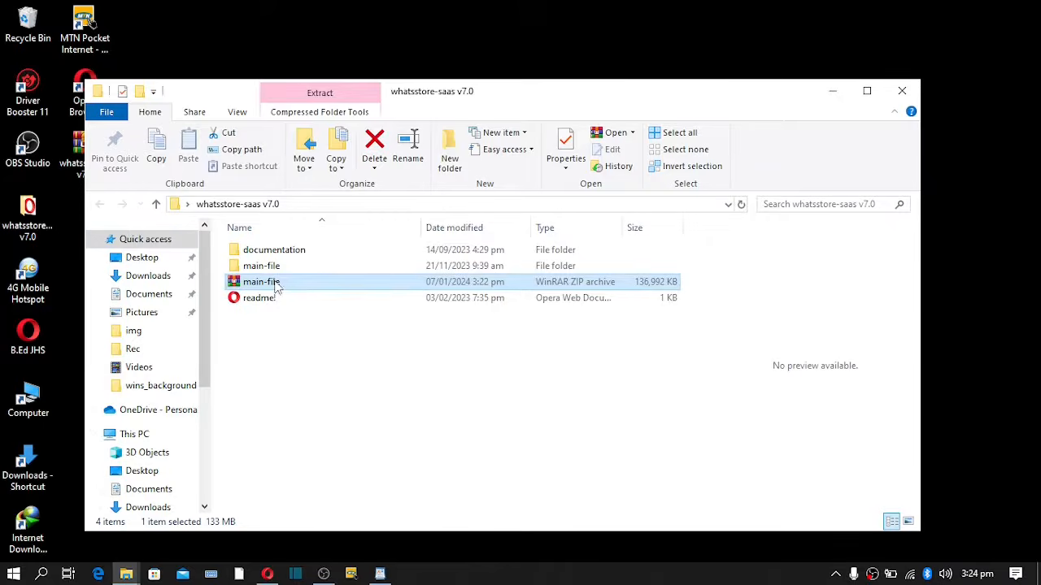
left_click_drag(283, 288, 426, 309)
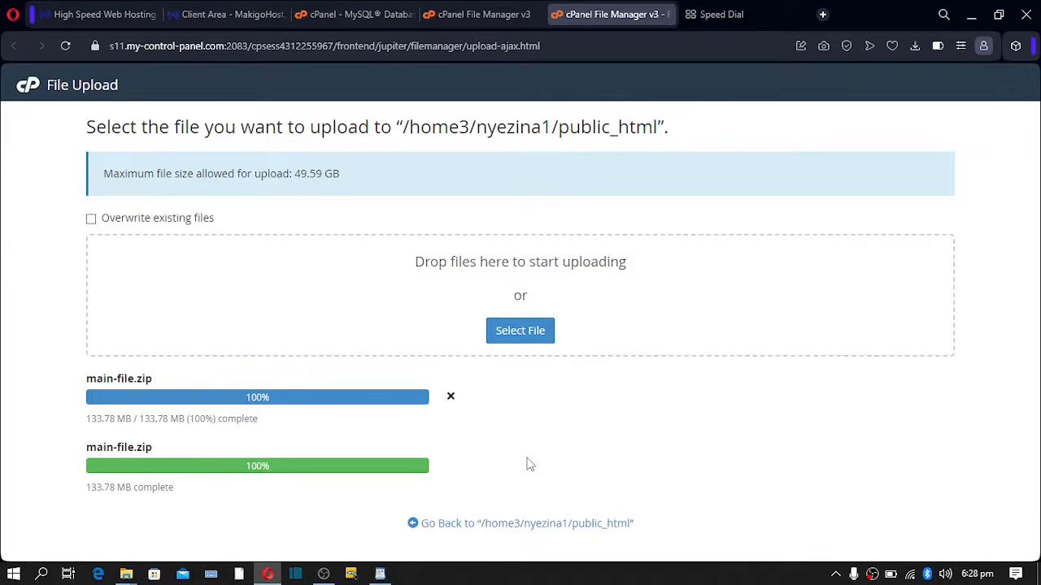
left_click_drag(157, 470, 344, 459)
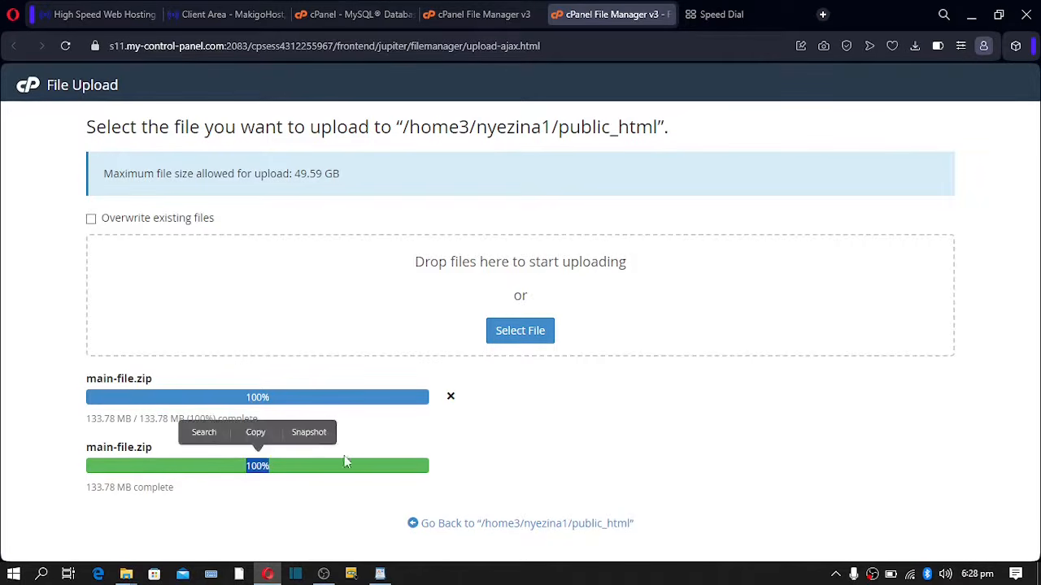
left_click(370, 406)
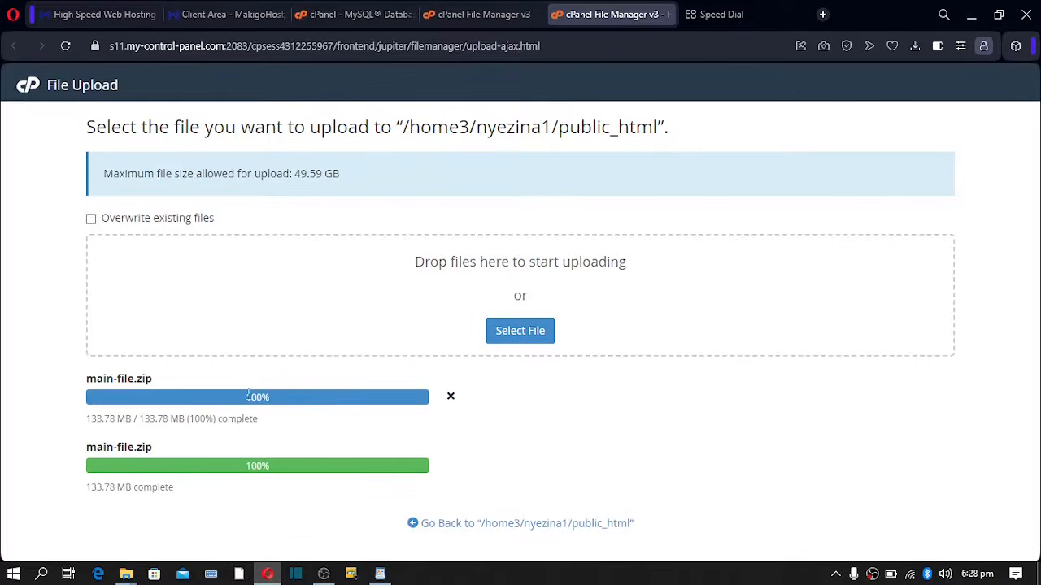
left_click_drag(249, 395, 291, 399)
left_click(335, 394)
left_click_drag(87, 449, 163, 452)
left_click(120, 475)
left_click_drag(207, 471, 329, 466)
left_click(329, 466)
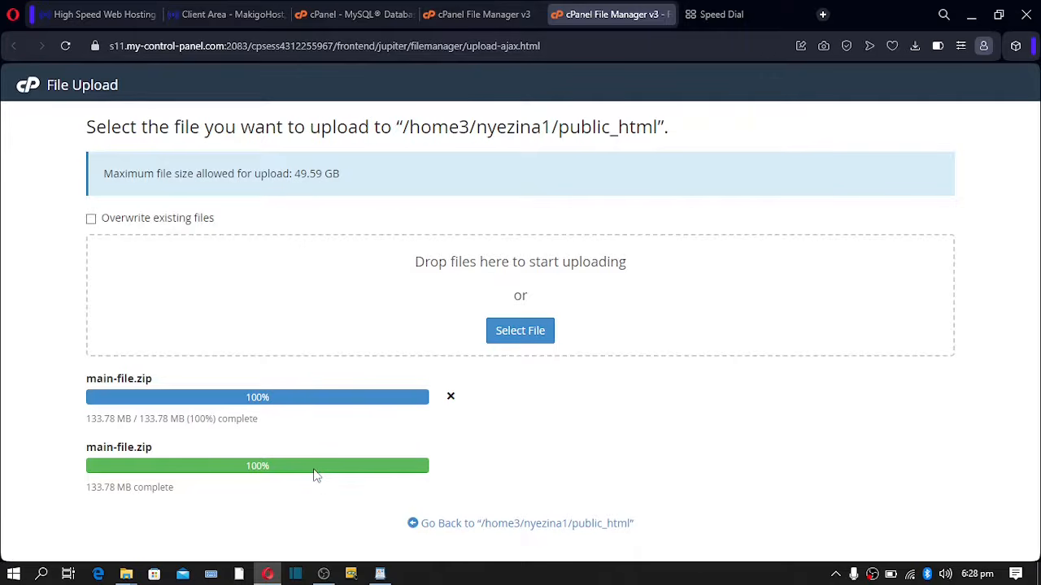
left_click(529, 527)
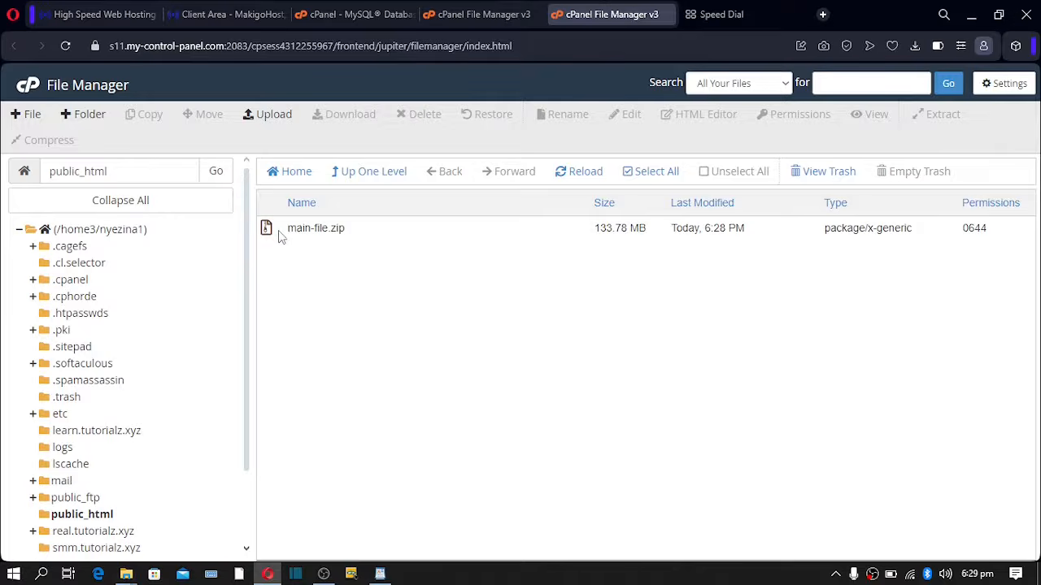
- Extract main-file.zip into /public_html and close the results
left_click(278, 234)
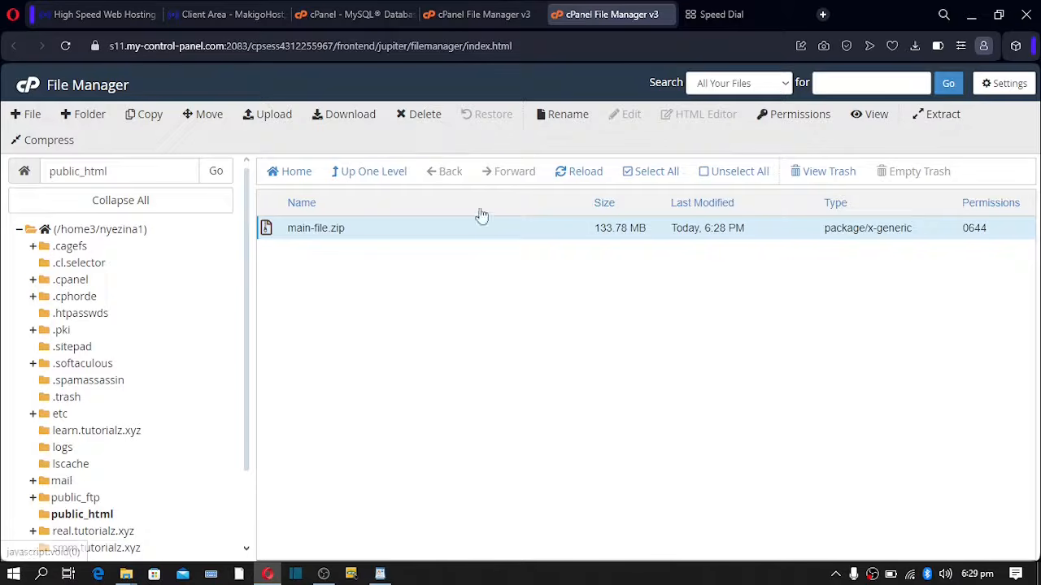
right_click(280, 232)
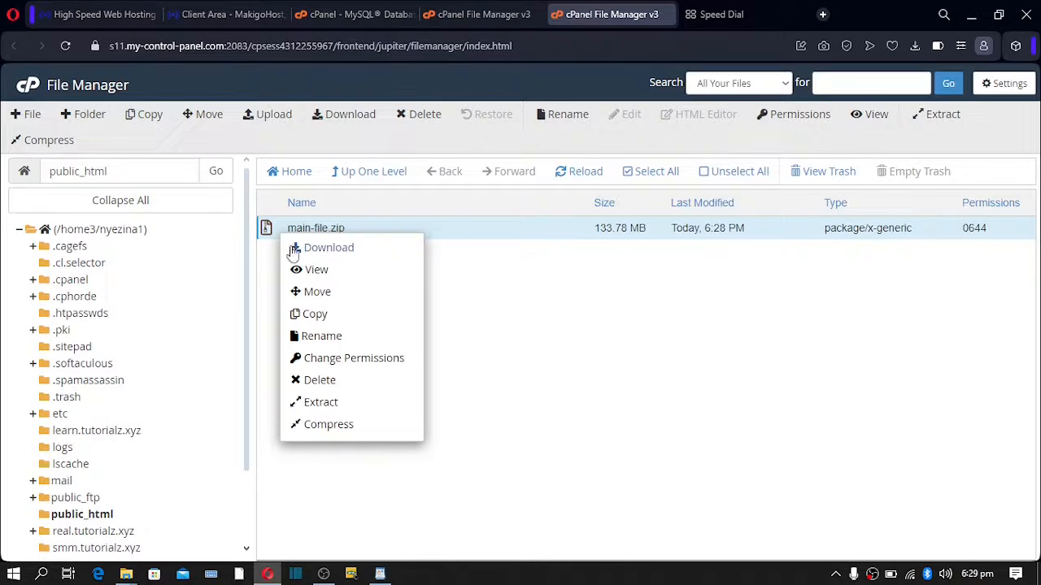
left_click(324, 403)
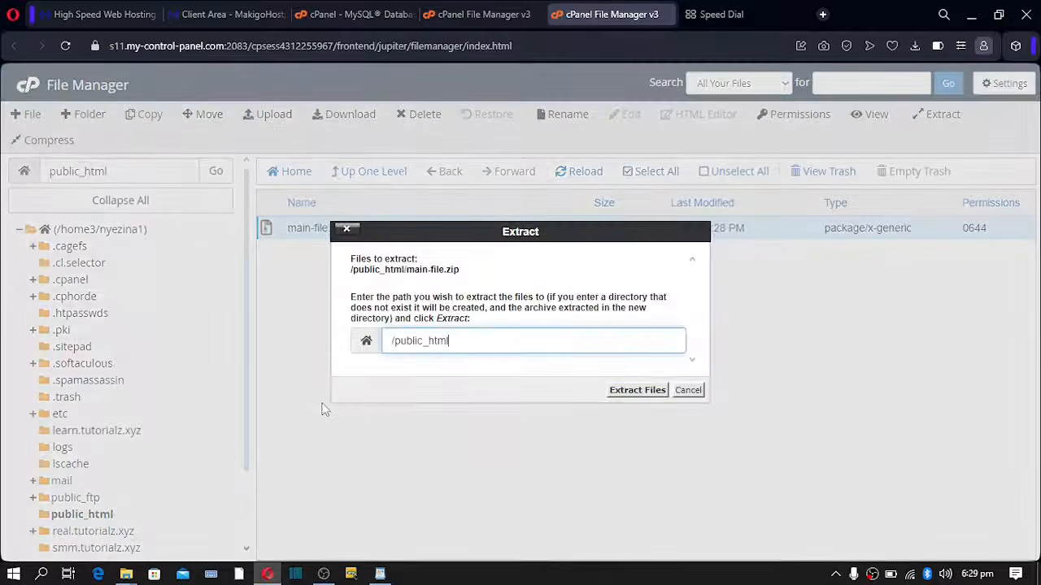
left_click(620, 394)
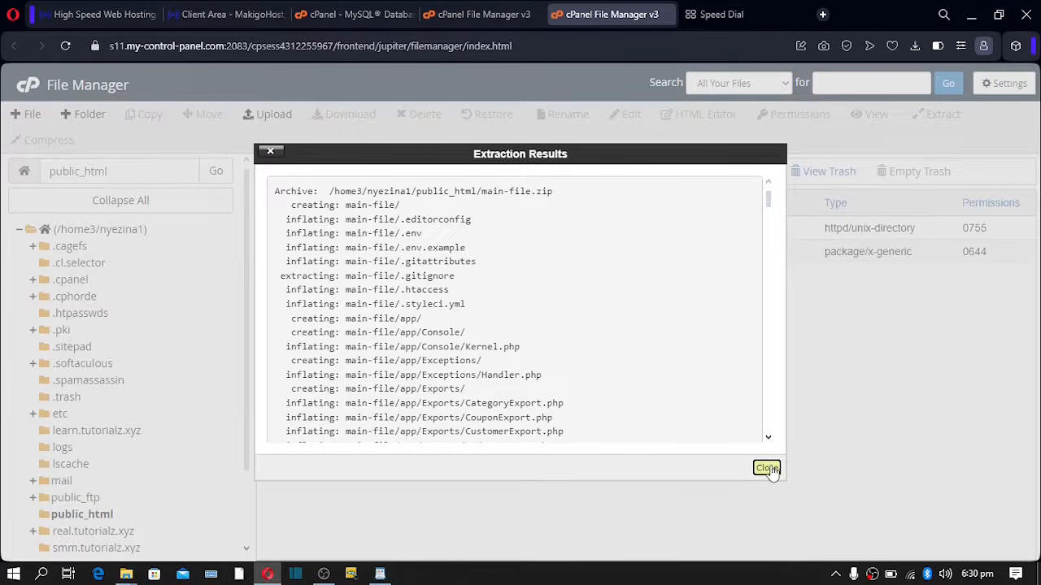
left_click(764, 468)
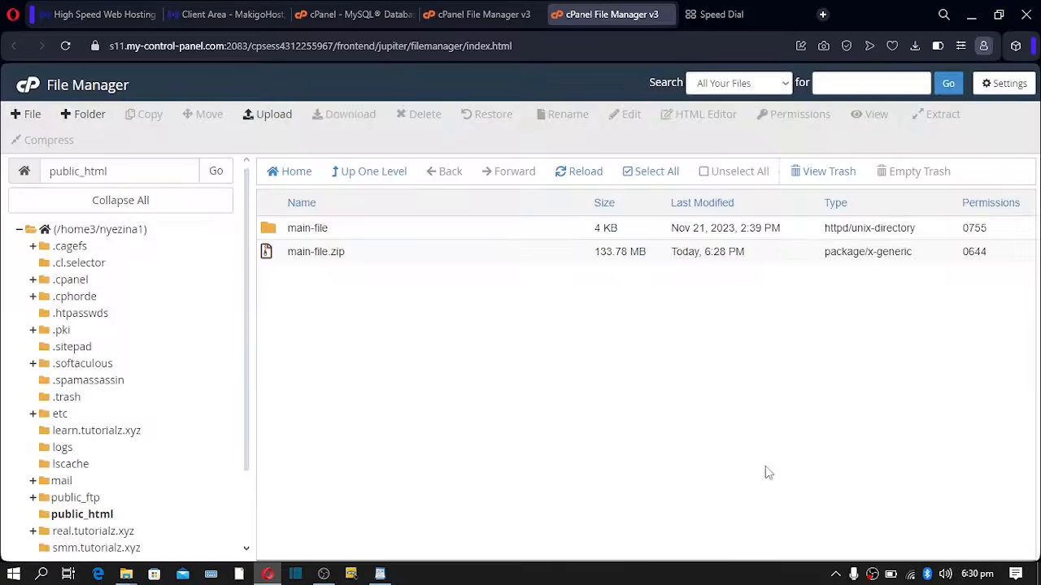
- Permanently delete main-file.zip, skipping the trash, then select the main-file folder
left_click(277, 255)
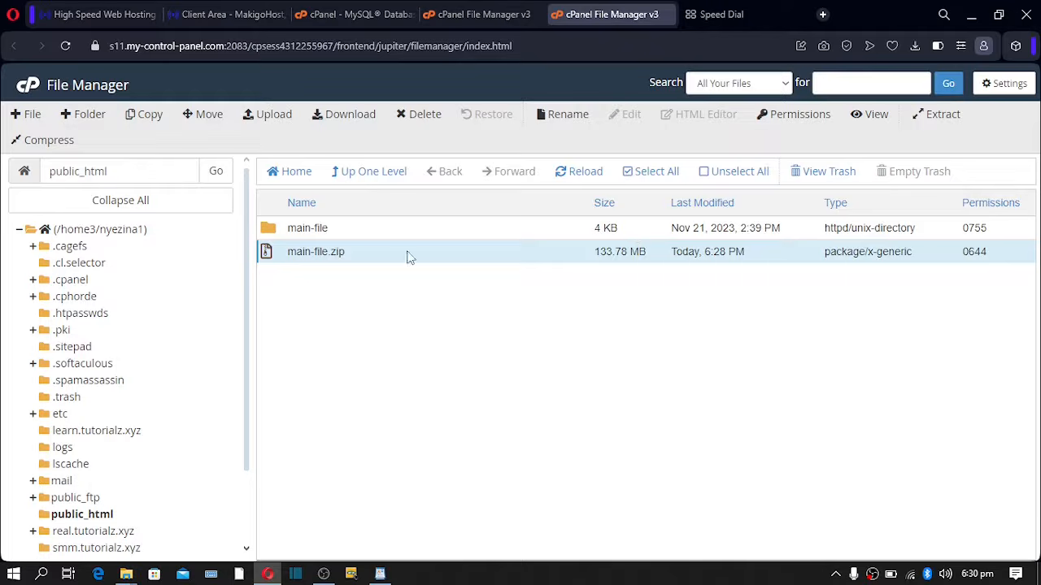
left_click(419, 114)
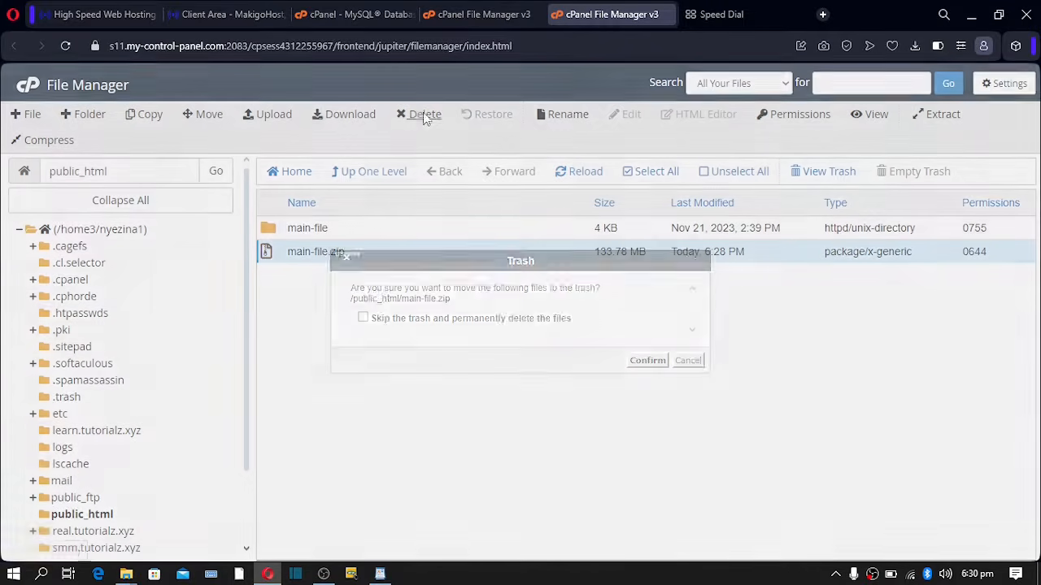
left_click(540, 318)
left_click(648, 360)
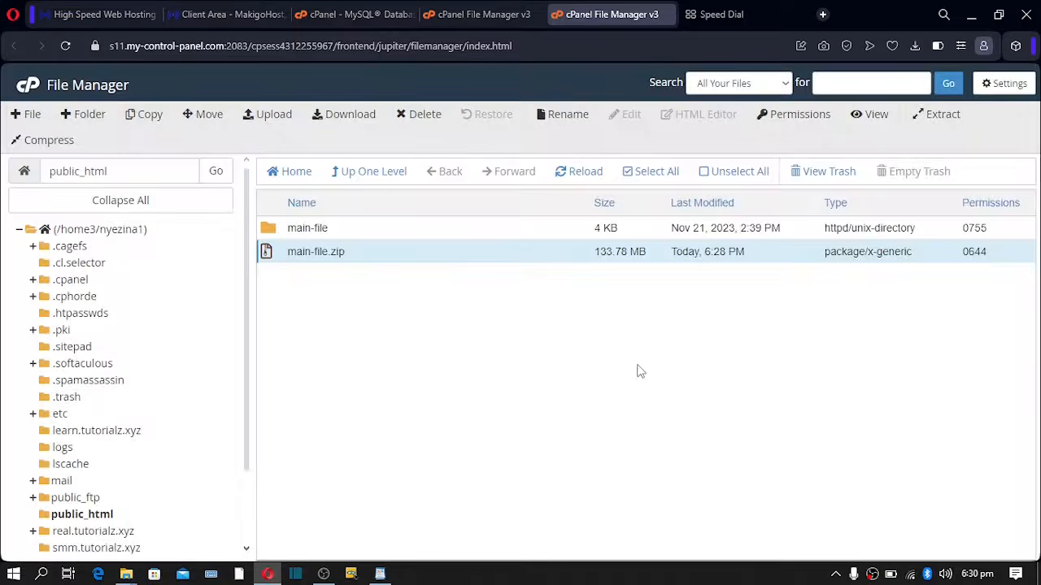
left_click(262, 228)
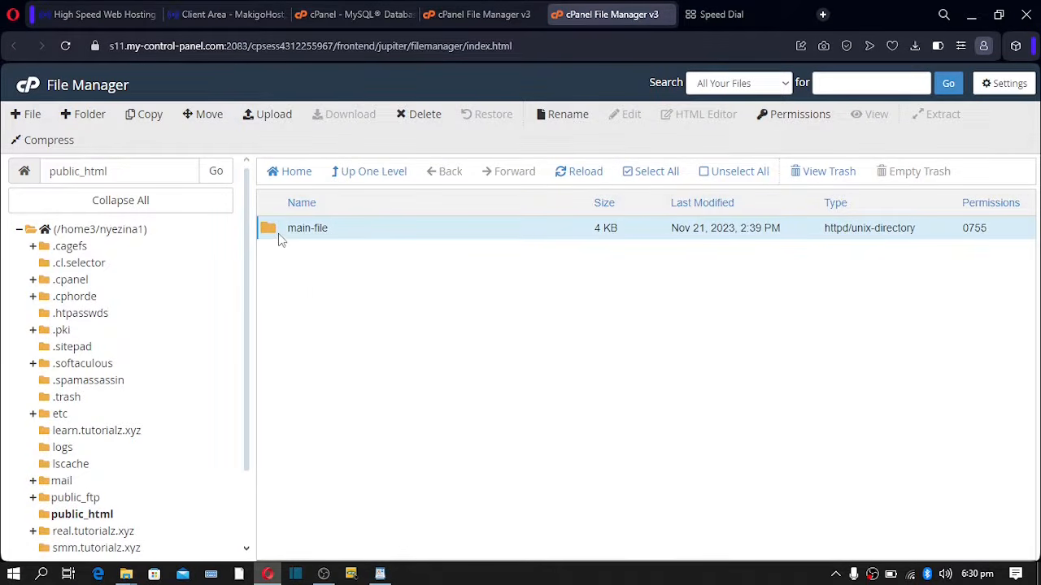
- Move all items inside main-file up into /public_html
double_click(275, 231)
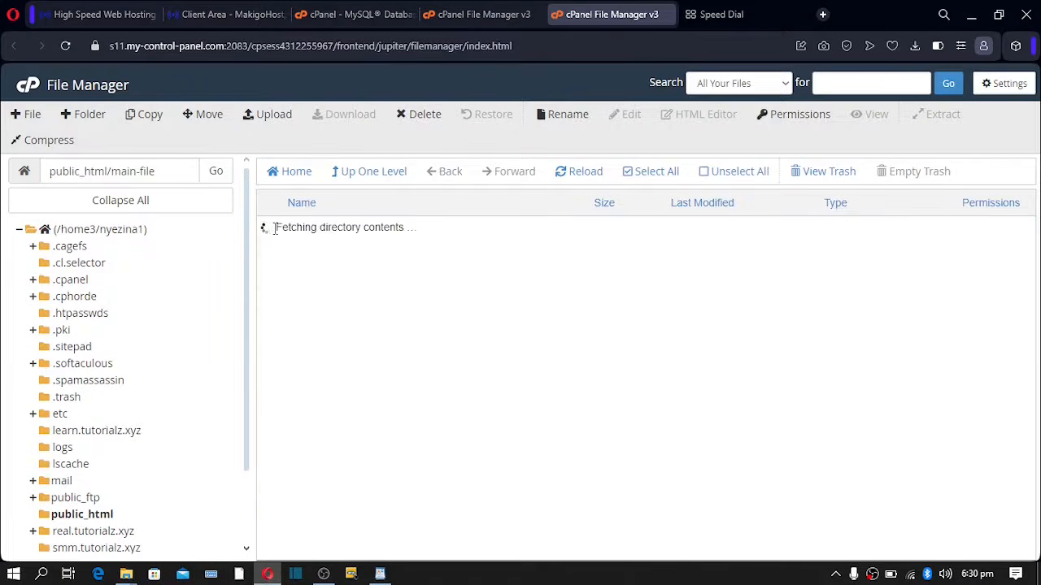
left_click(655, 173)
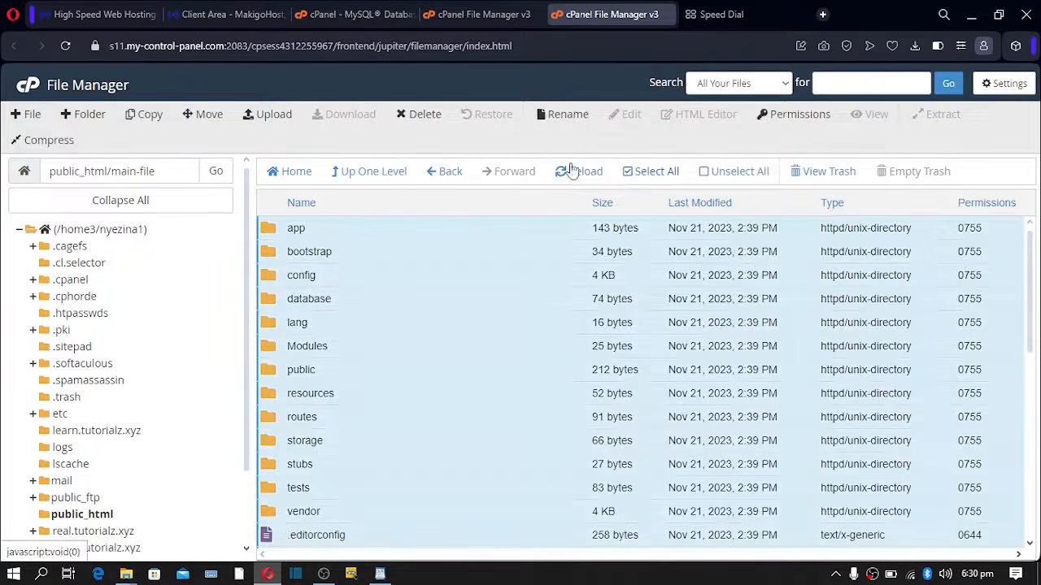
left_click(209, 115)
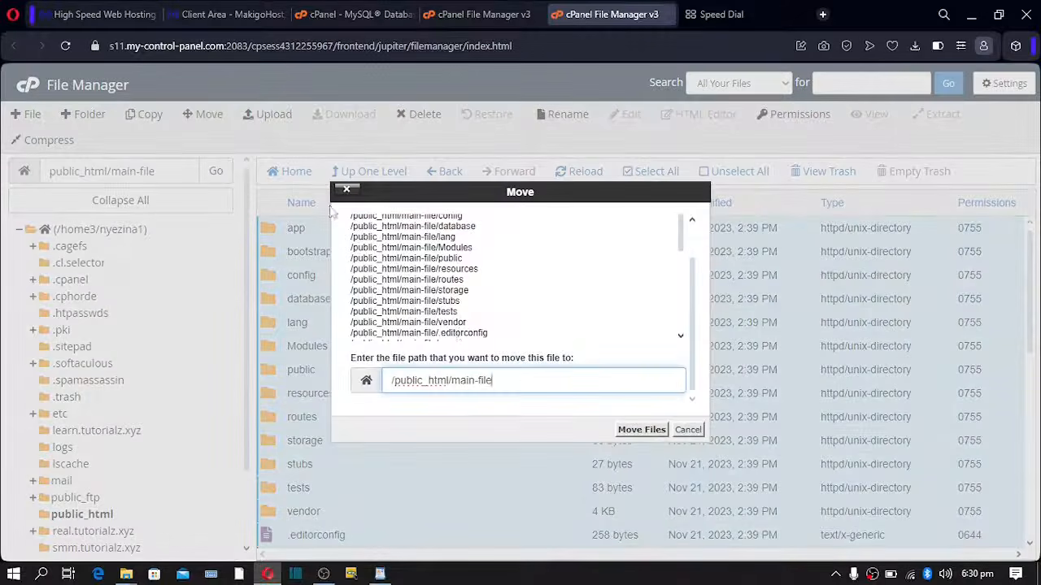
left_click_drag(493, 381, 452, 382)
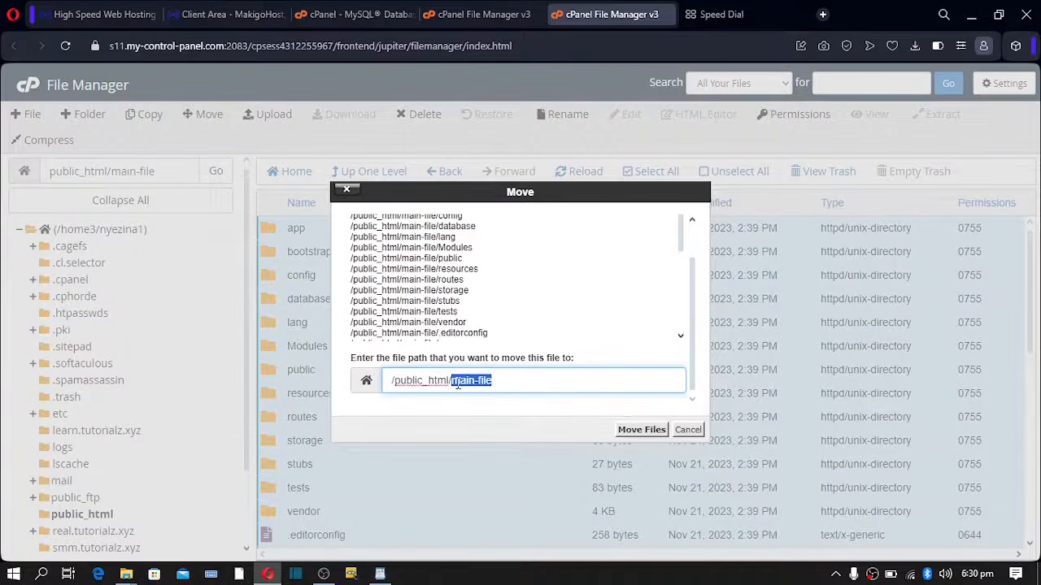
key("BackSpace")
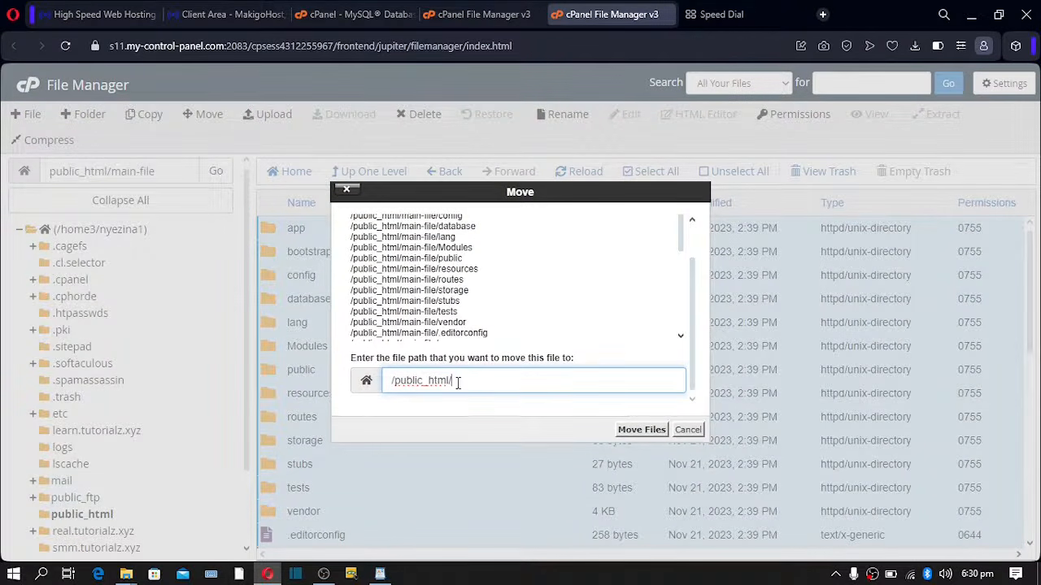
left_click(642, 429)
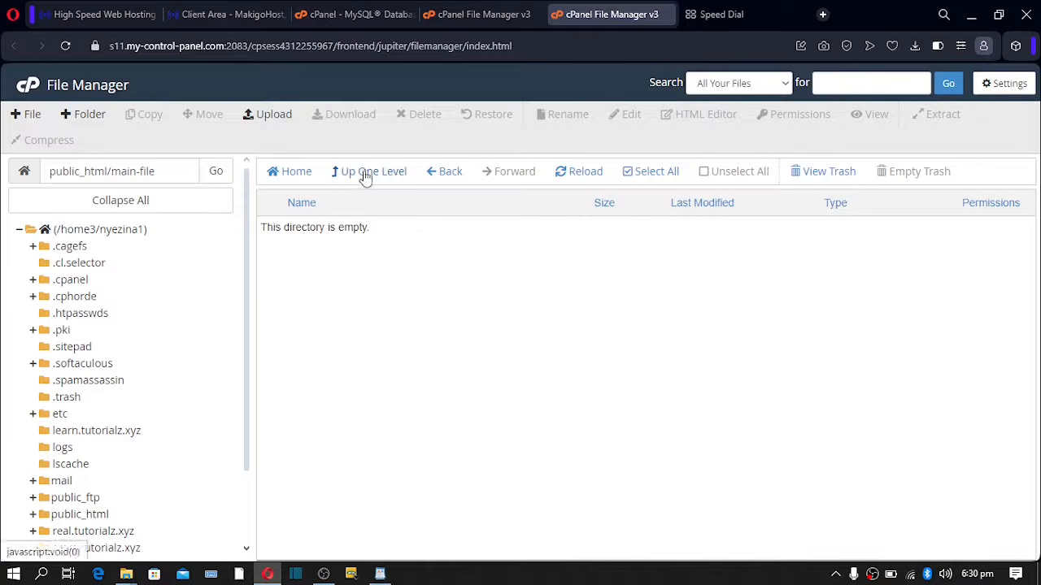
left_click(363, 176)
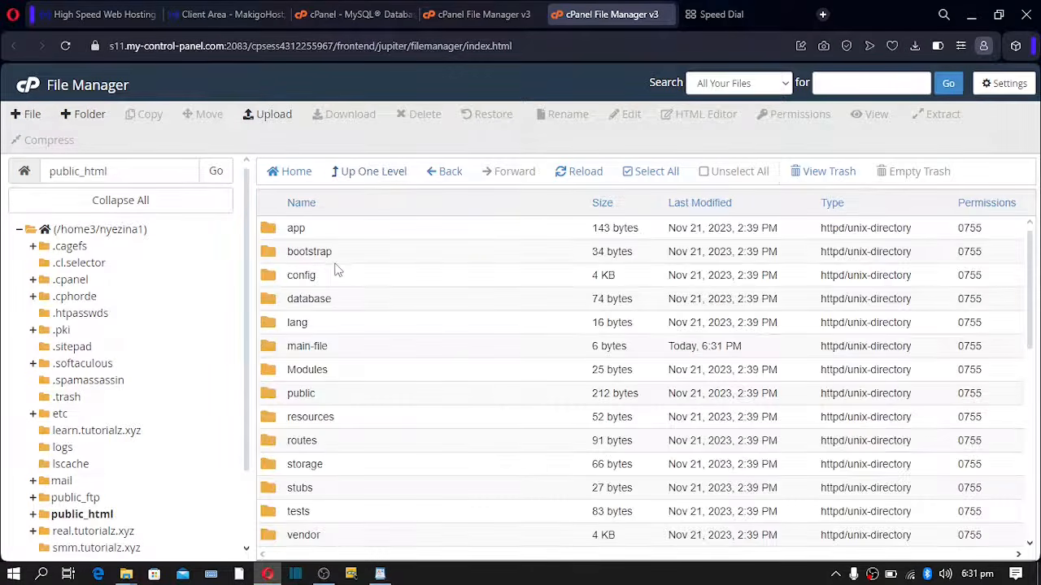
- Permanently delete the empty main-file folder, then switch to the Speed Dial tab
scroll(333, 278, "down", 1)
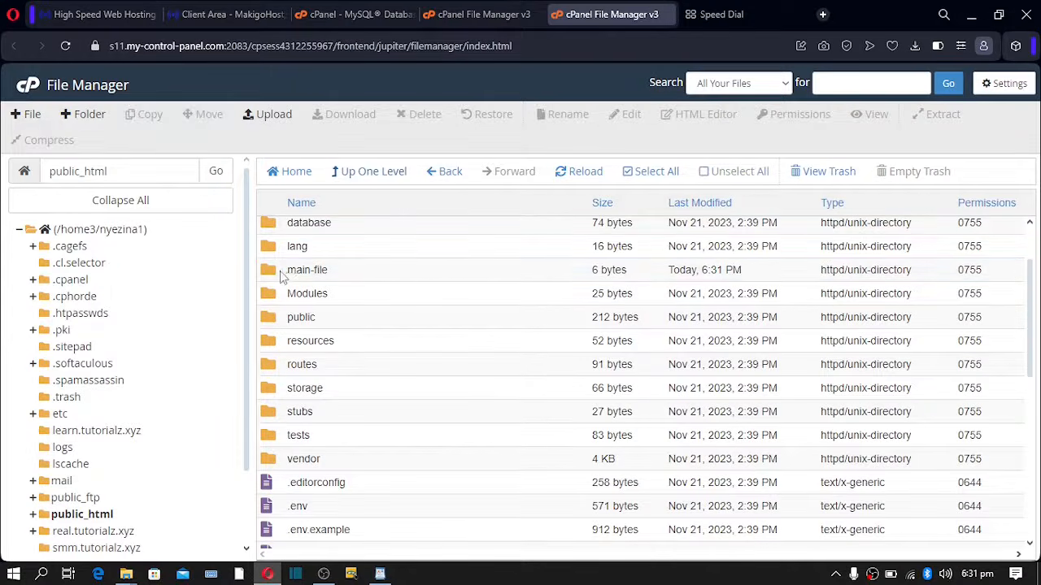
left_click(298, 274)
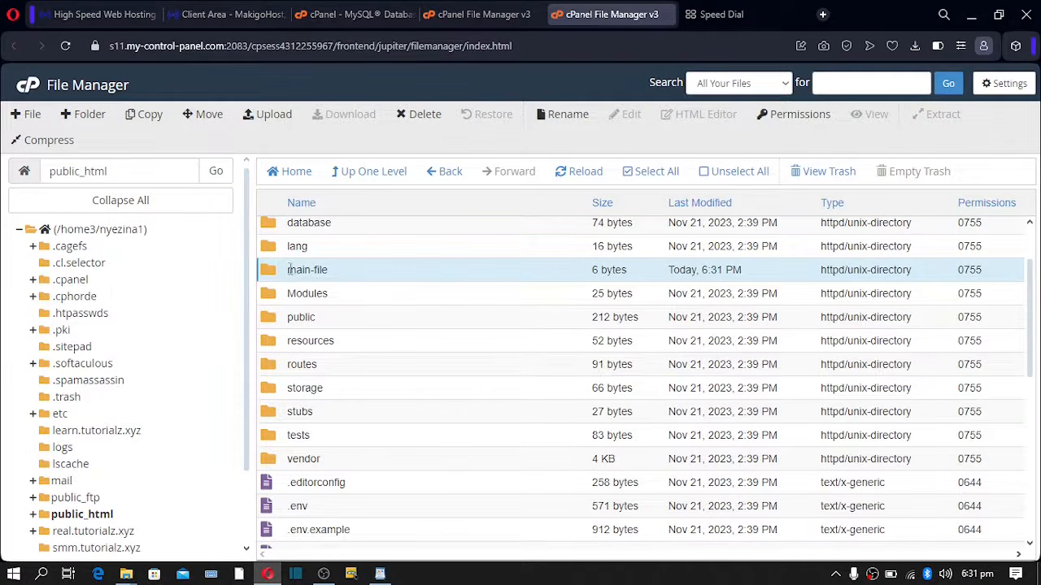
left_click(428, 114)
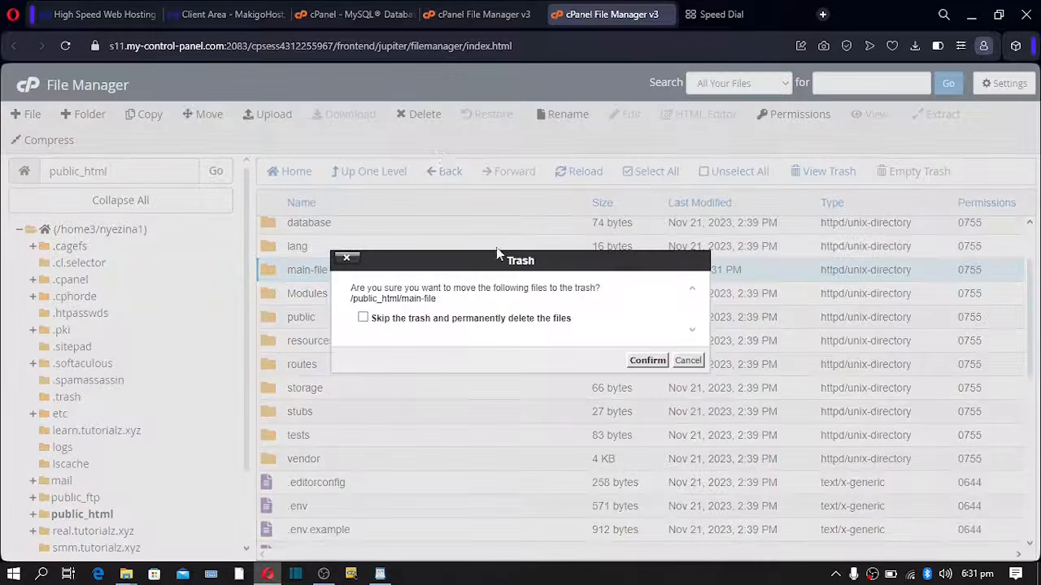
left_click(517, 319)
left_click(648, 361)
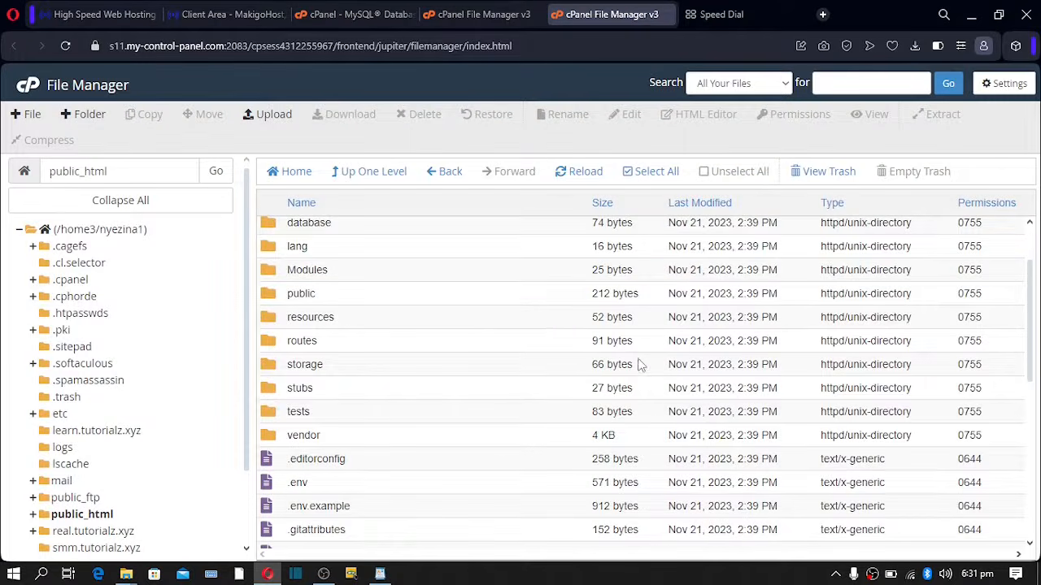
scroll(353, 309, "down", 1)
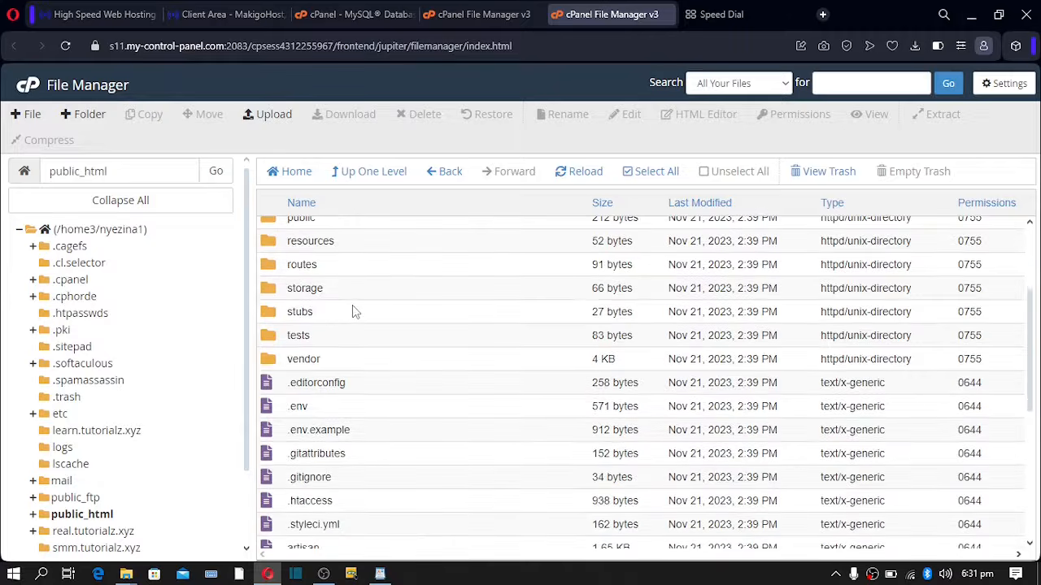
left_click(734, 14)
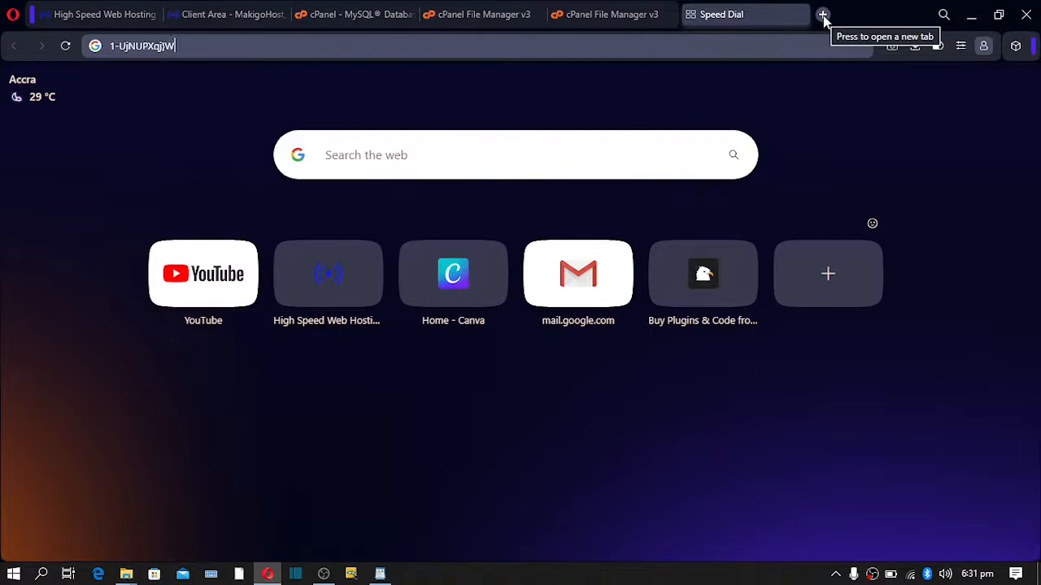
- Load the Easy Installer page at tutorialz.xyz/install in a new Opera tab
left_click_drag(210, 47, 54, 61)
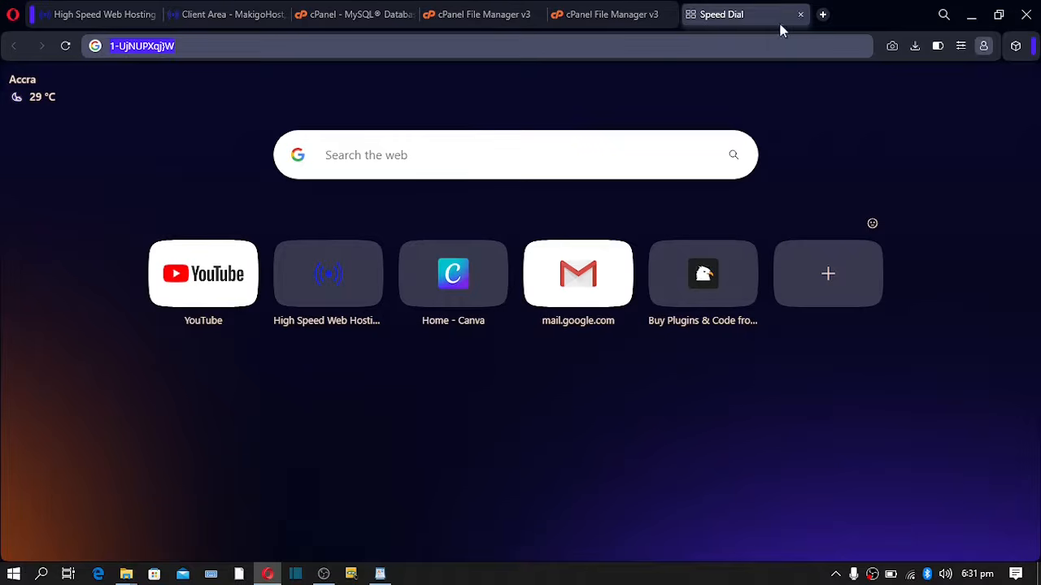
left_click(822, 13)
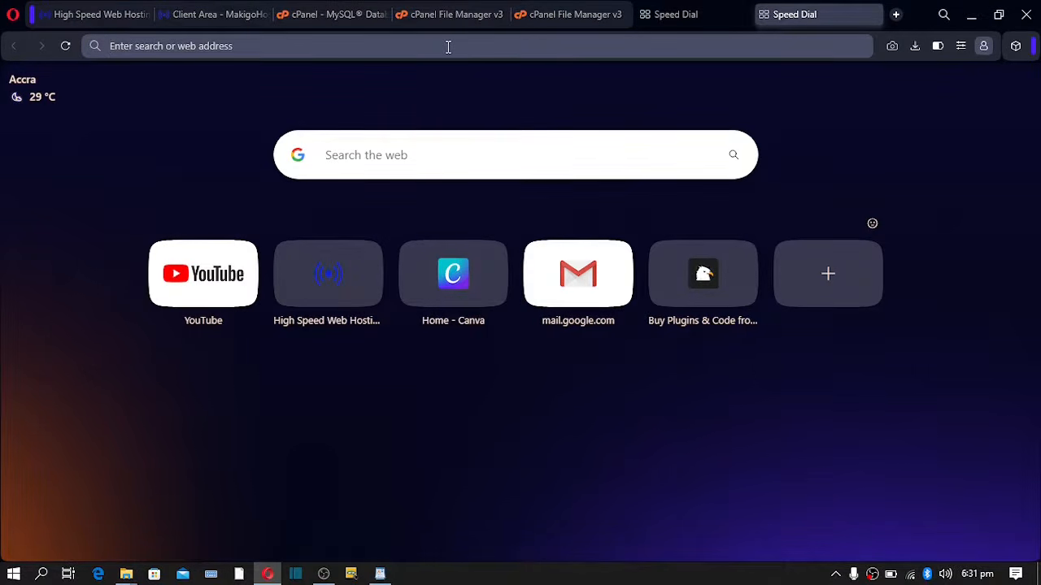
type("tutorialz.xyz")
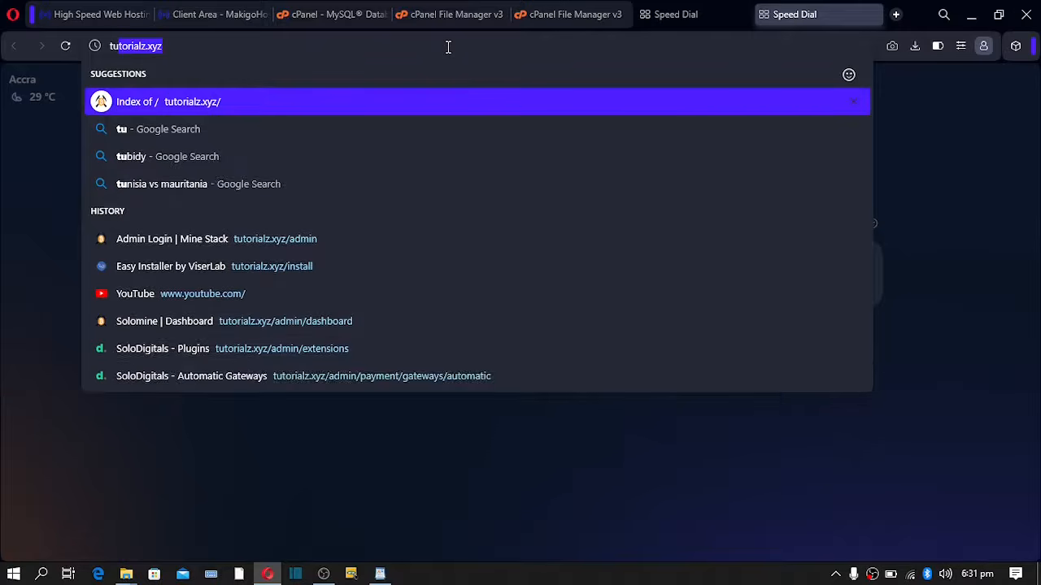
key("Right")
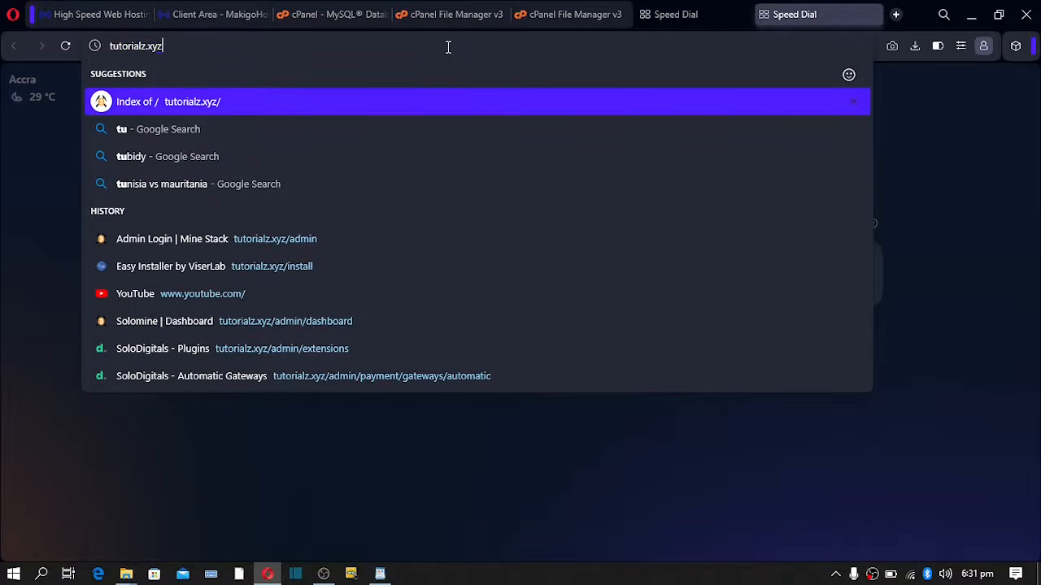
type("/insya")
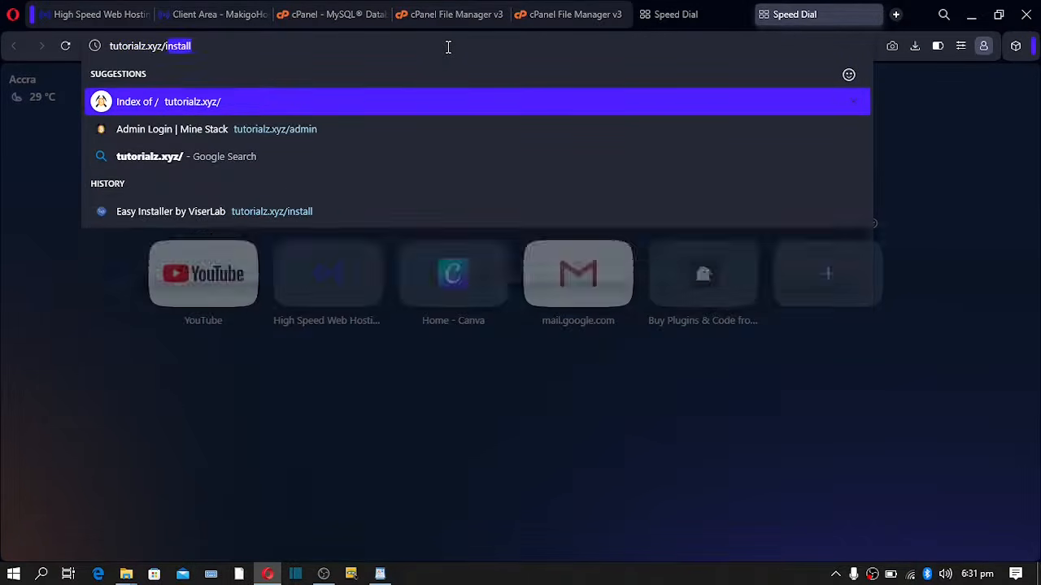
key("BackSpace")
key("BackSpace")
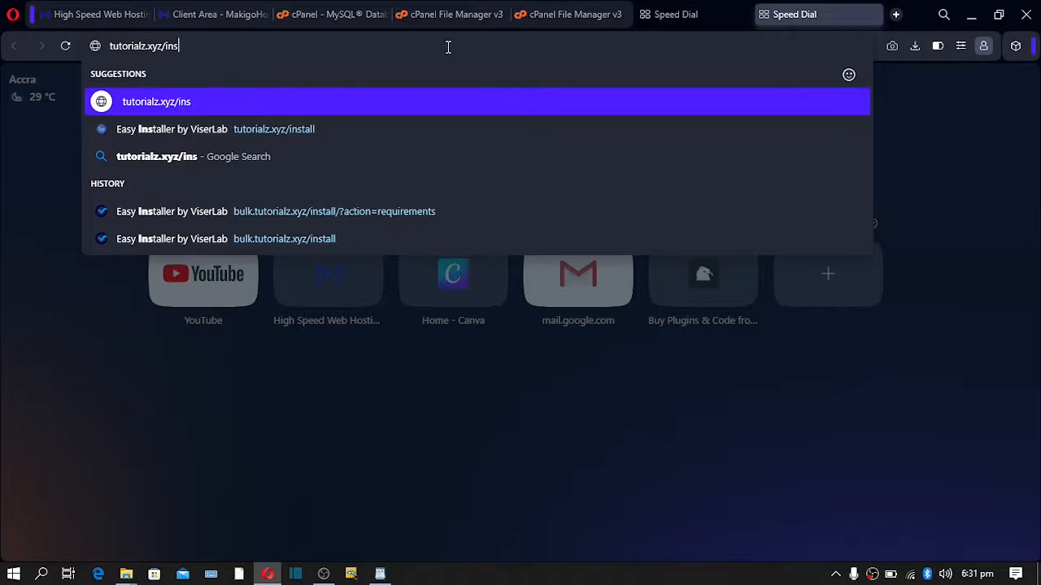
key("Down")
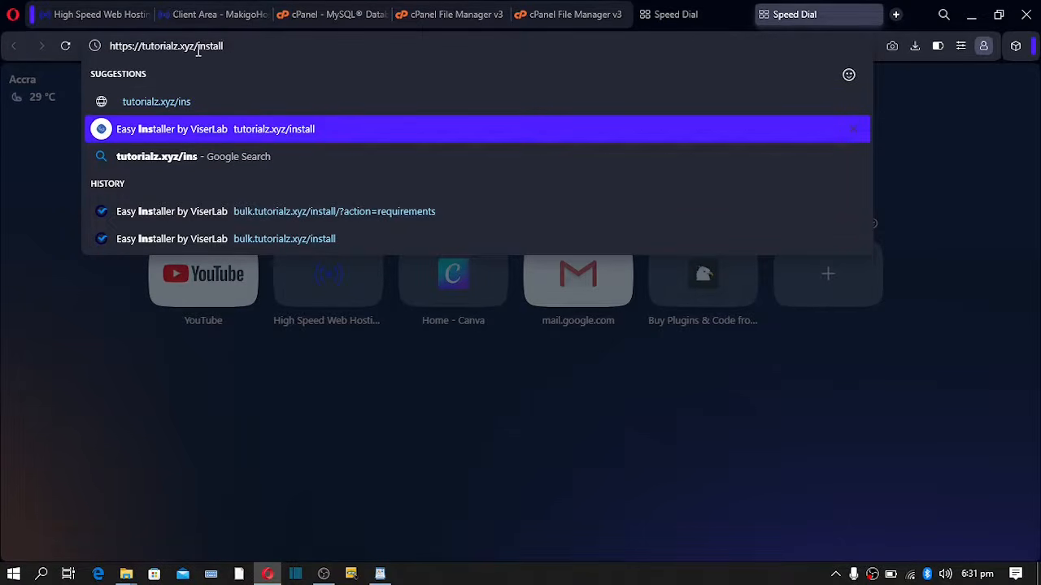
left_click(199, 128)
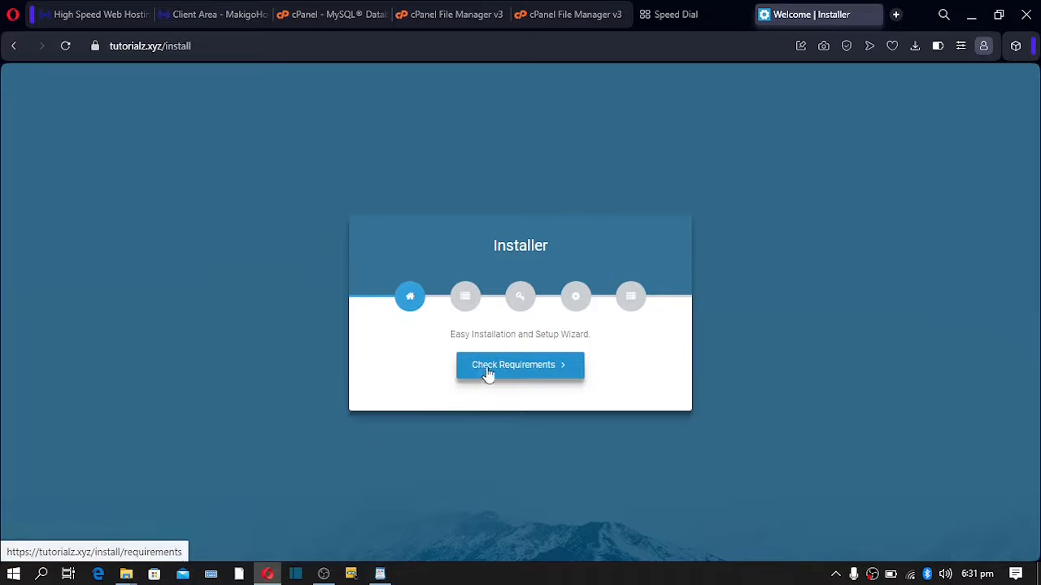
- Pass the server requirements check (PHP 8.1.26) and view the six folders needing 777 permissions
left_click(488, 377)
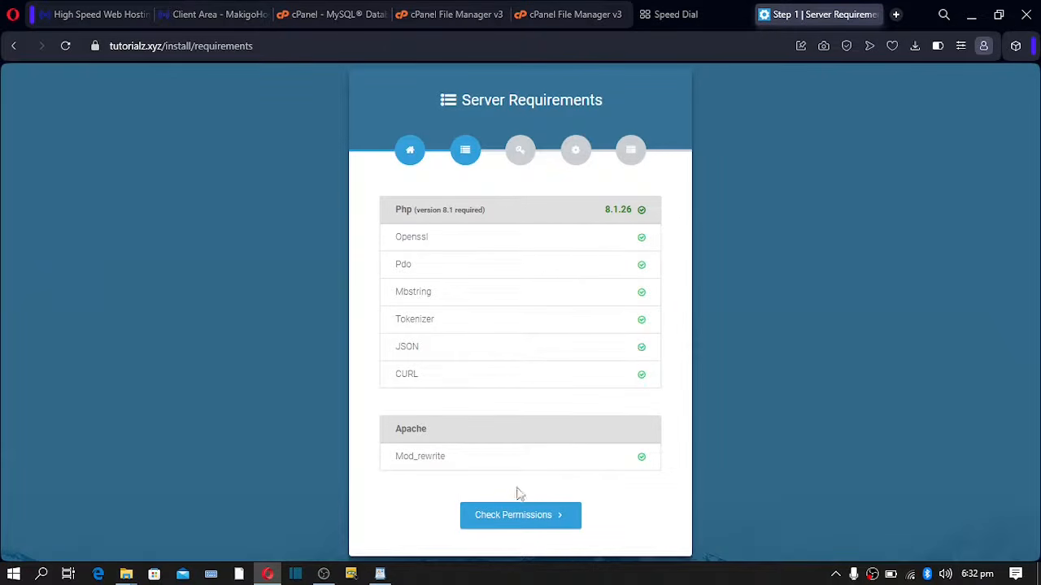
left_click(505, 528)
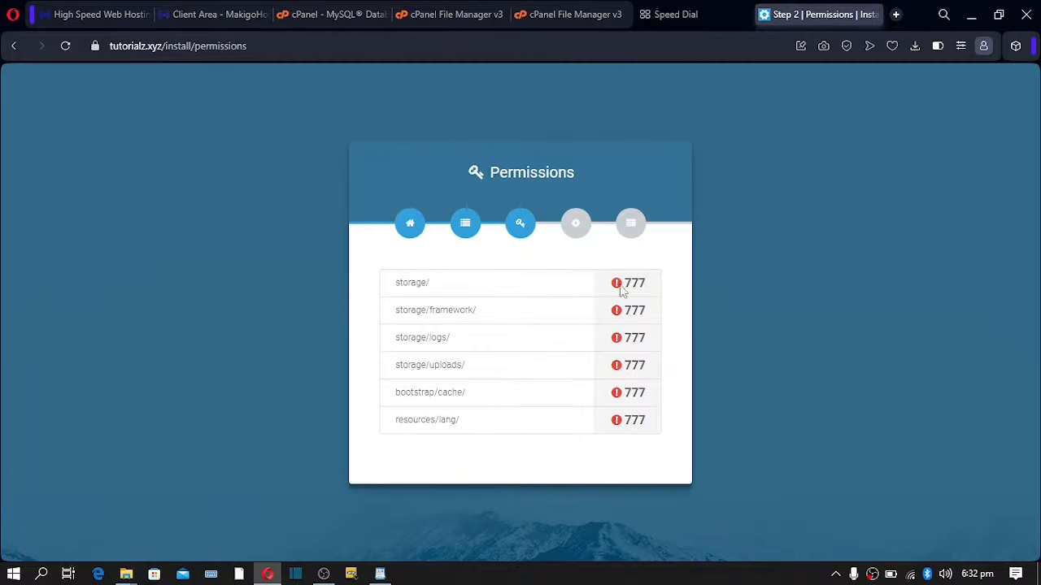
left_click_drag(623, 310, 668, 311)
left_click(661, 332)
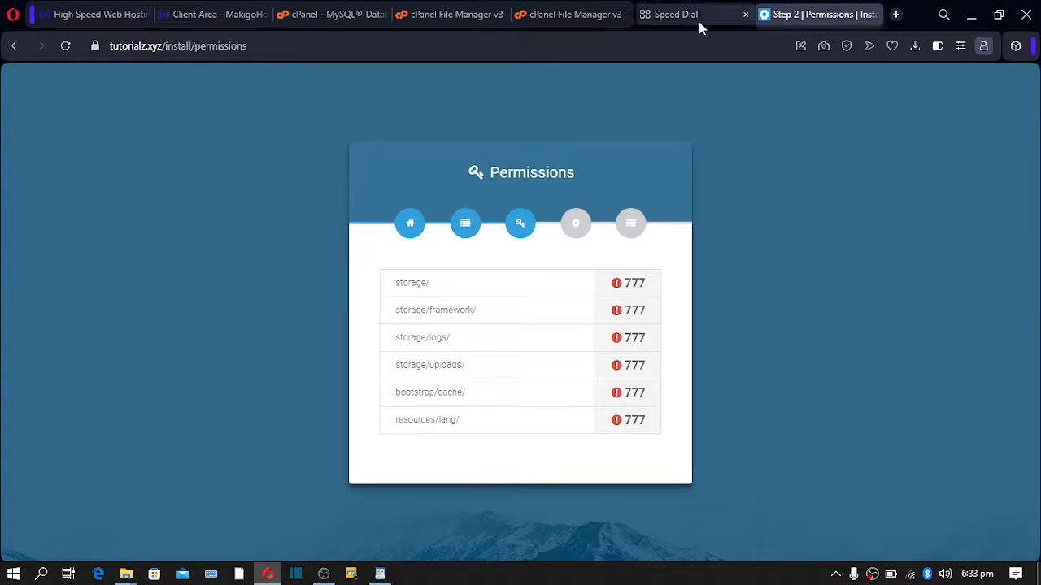
- Give the storage folder 0777 permissions in File Manager
left_click(552, 15)
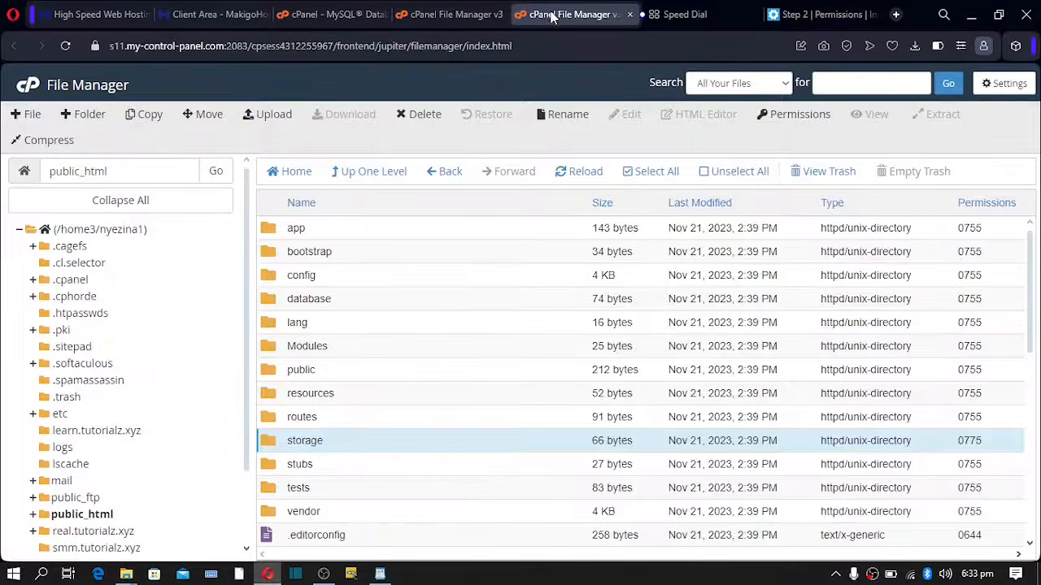
left_click(973, 443)
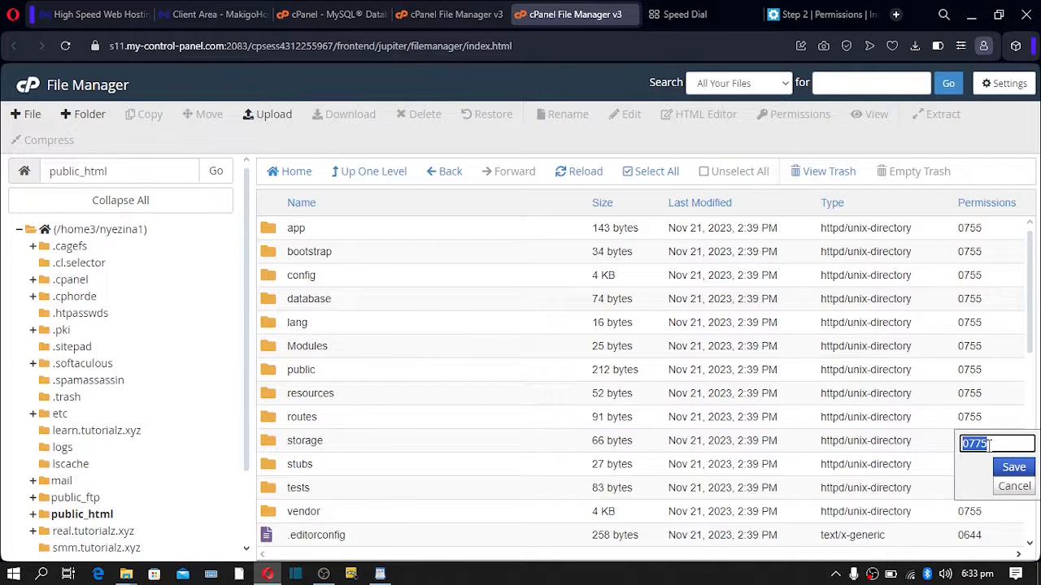
left_click(1000, 443)
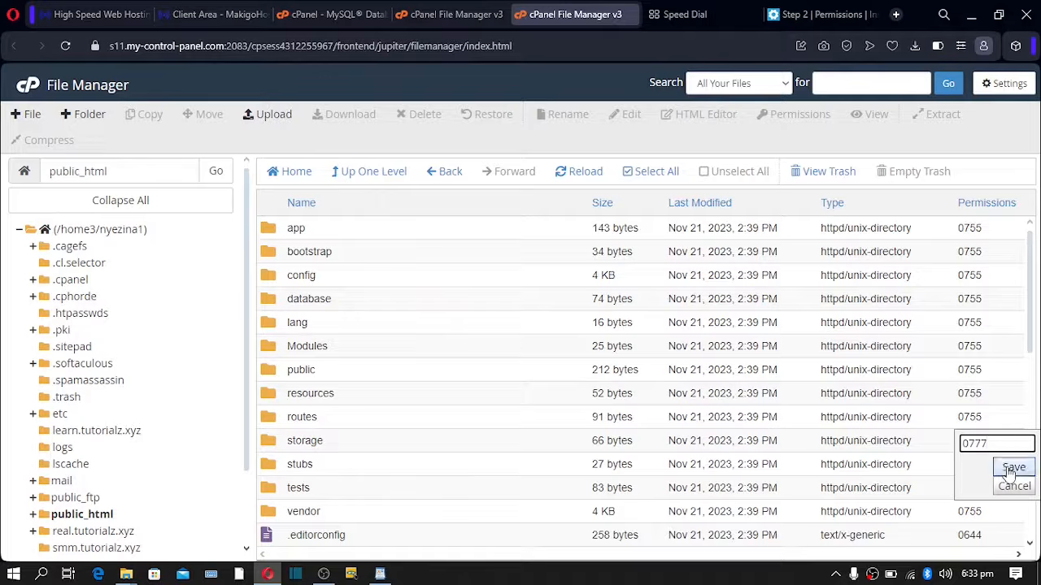
left_click(1014, 468)
- Recheck the installer's permissions list, then open the storage folder
left_click(817, 15)
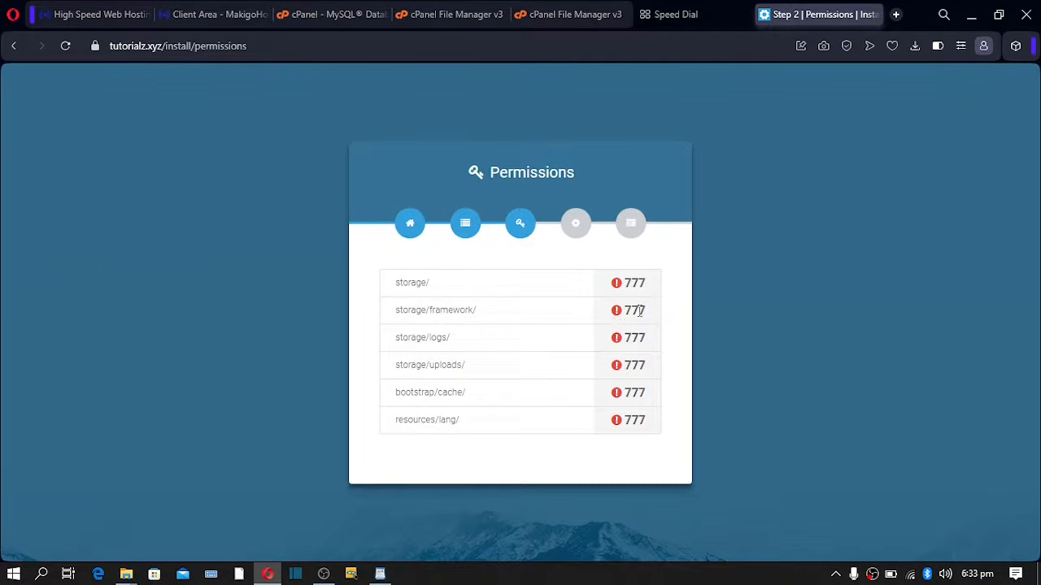
left_click(561, 16)
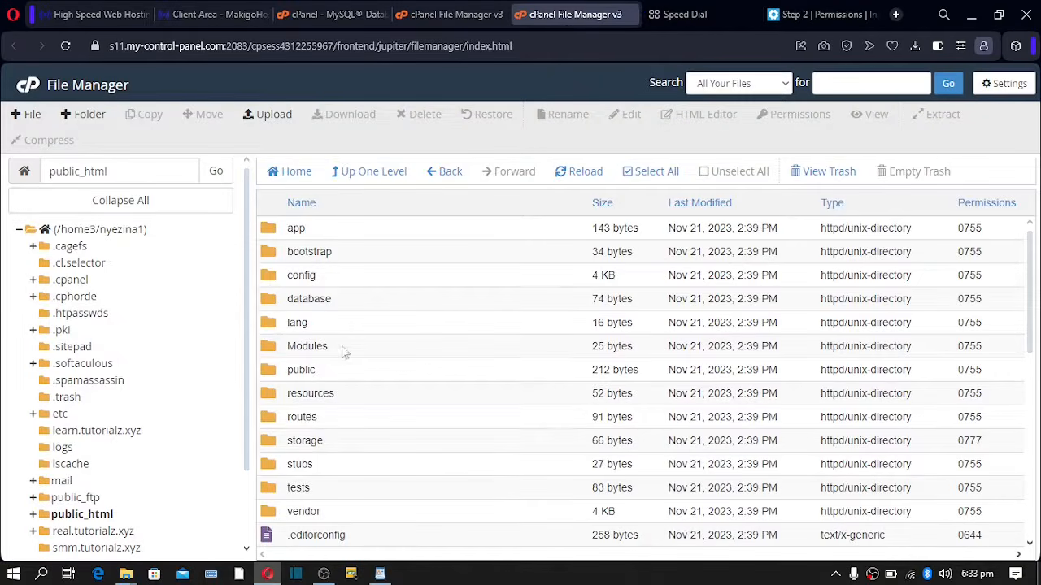
double_click(281, 444)
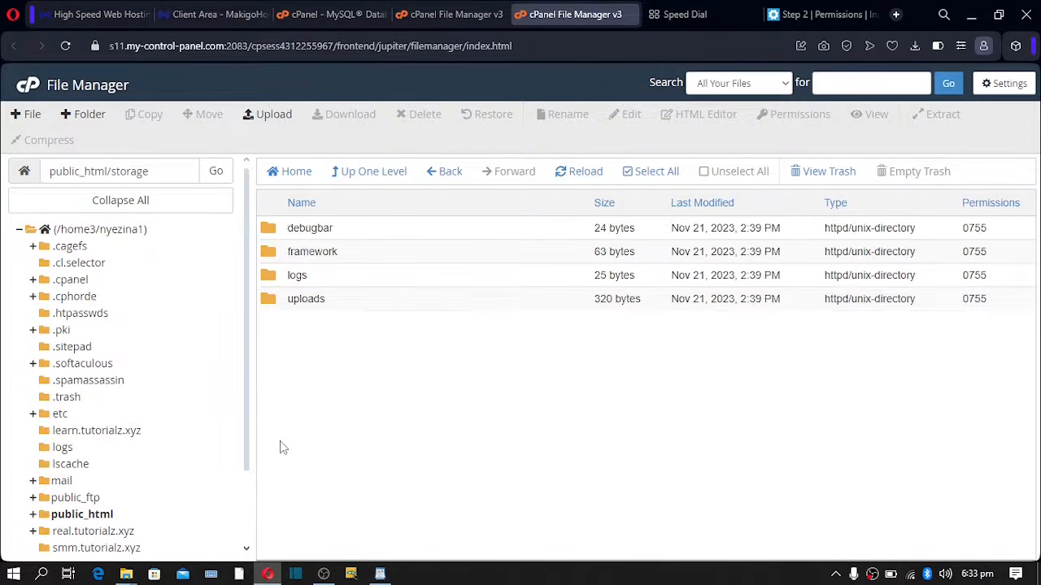
- Set the framework and logs folders to 0777 permissions
left_click(976, 252)
left_click(993, 254)
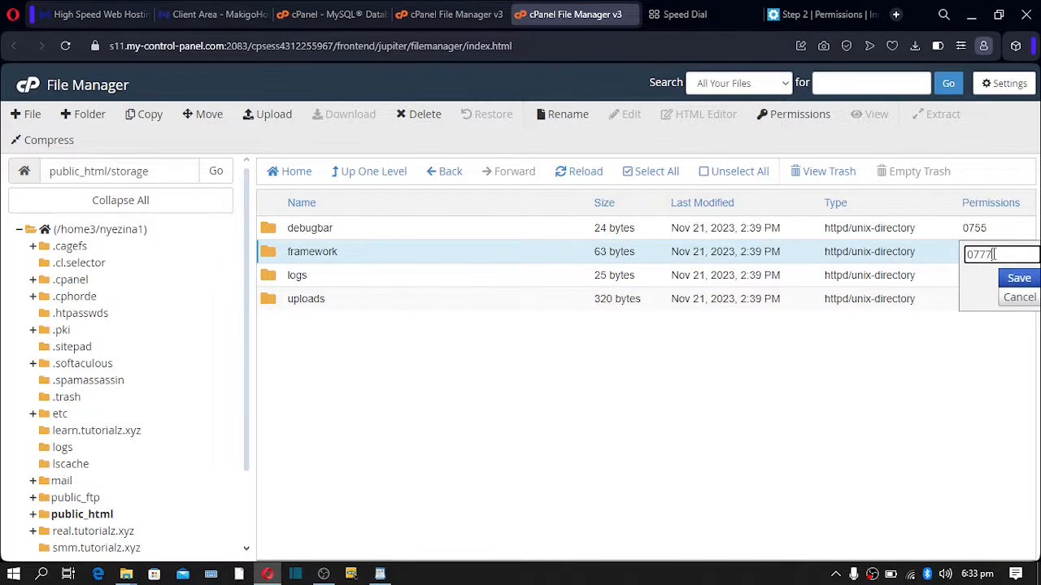
left_click(1019, 278)
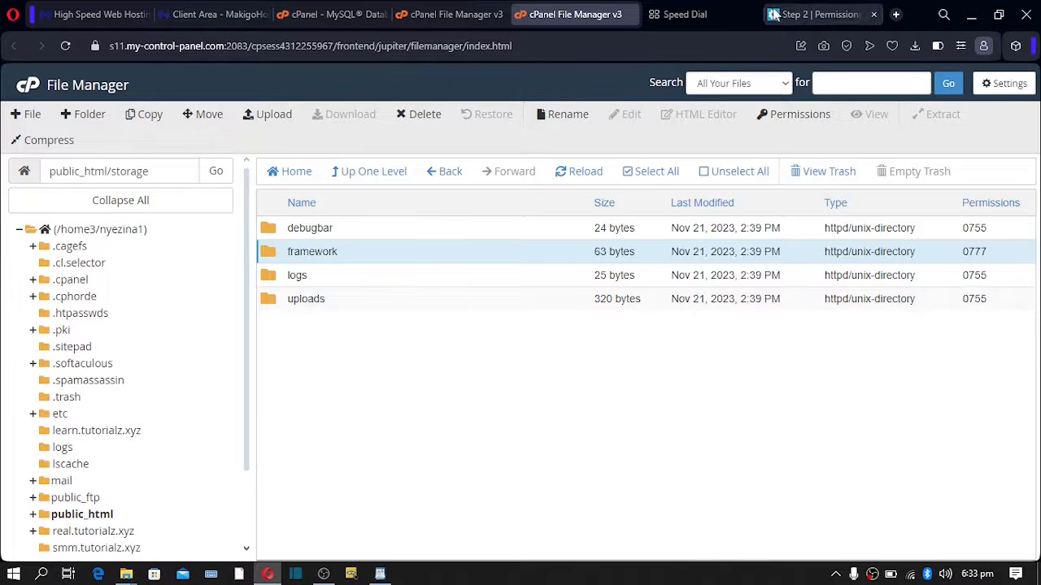
left_click(978, 277)
left_click(995, 276)
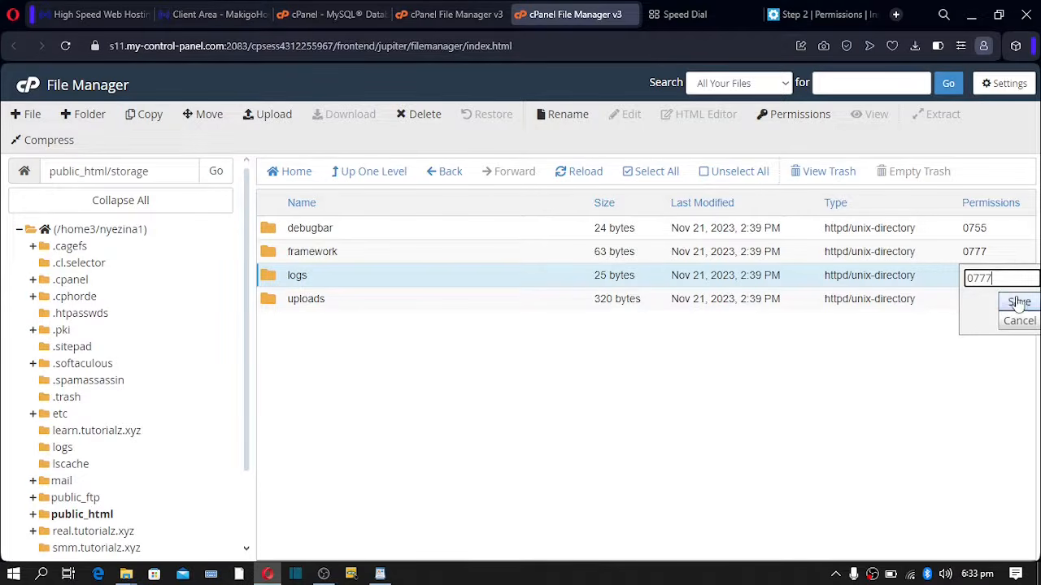
left_click(1019, 301)
- Change the uploads folder from 0755 to 0777, checking the installer's list before and after
left_click(817, 13)
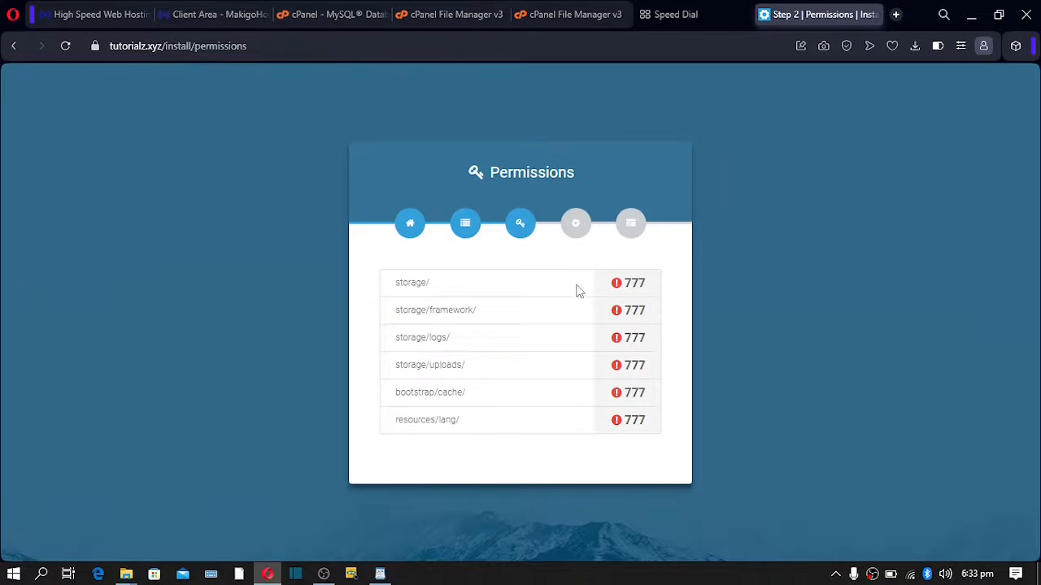
left_click(580, 14)
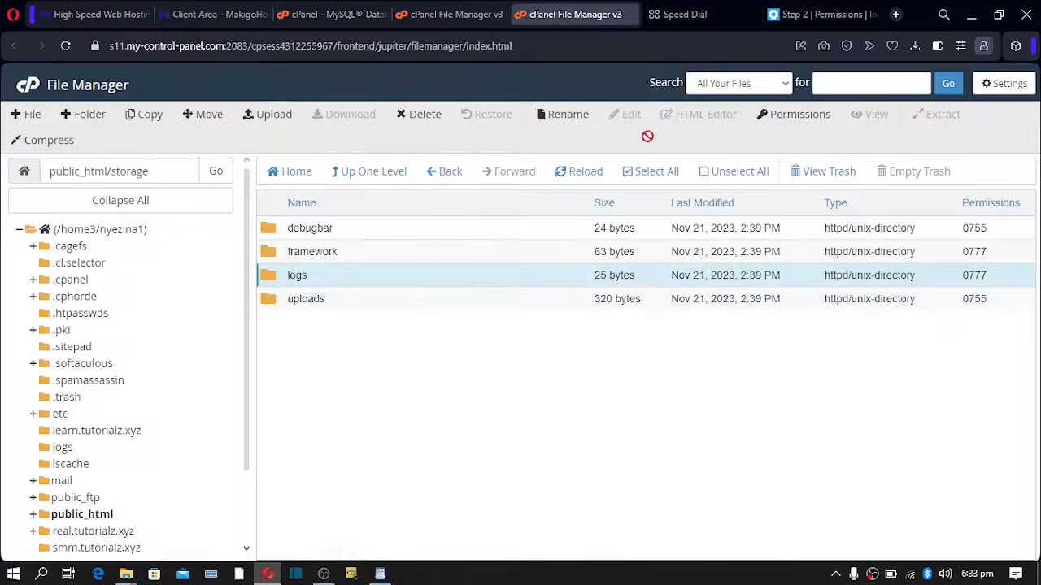
double_click(975, 301)
left_click(992, 302)
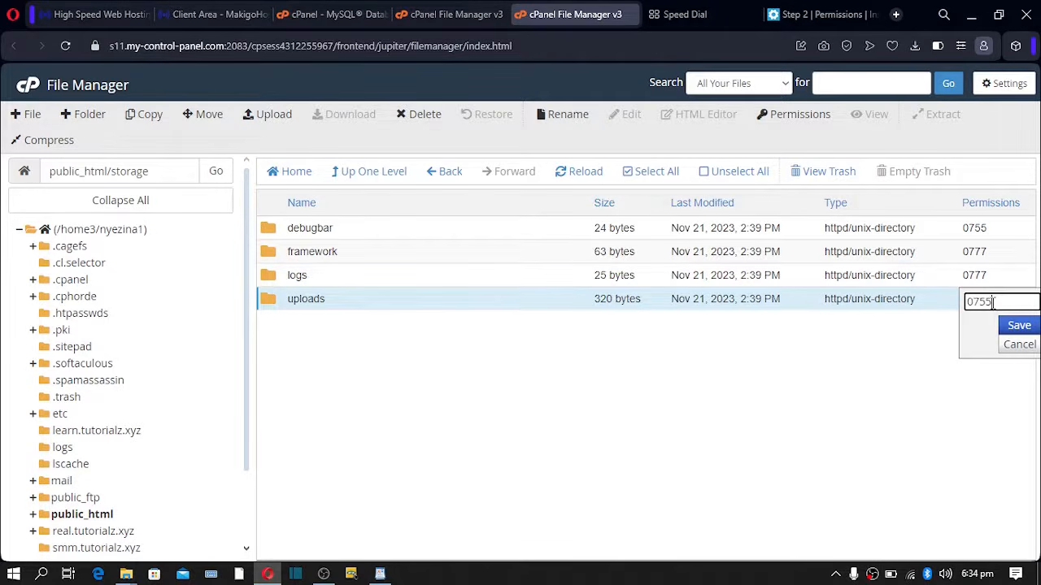
double_click(992, 302)
left_click(995, 302)
type("77")
left_click(1023, 324)
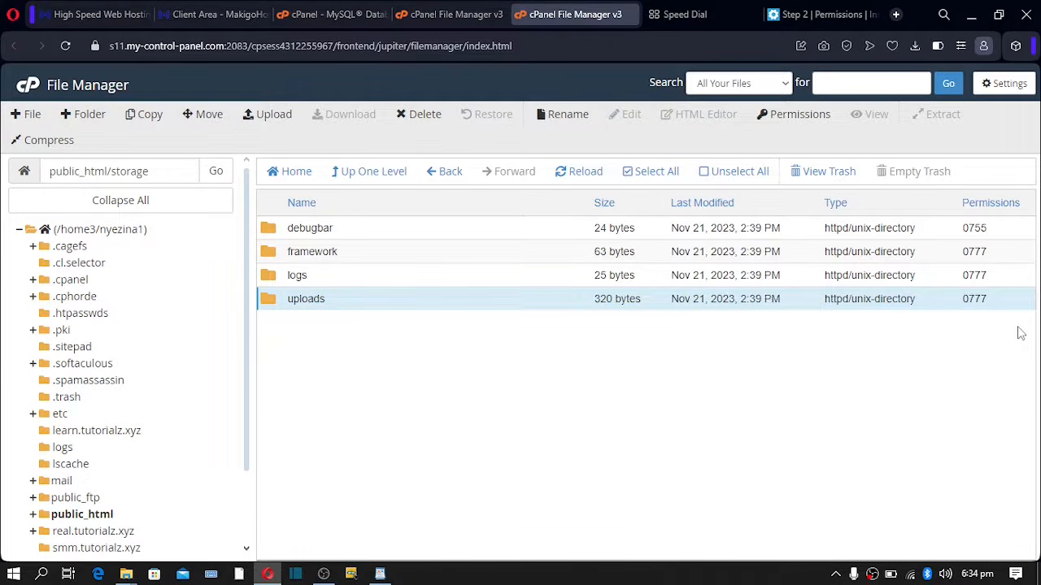
left_click(817, 14)
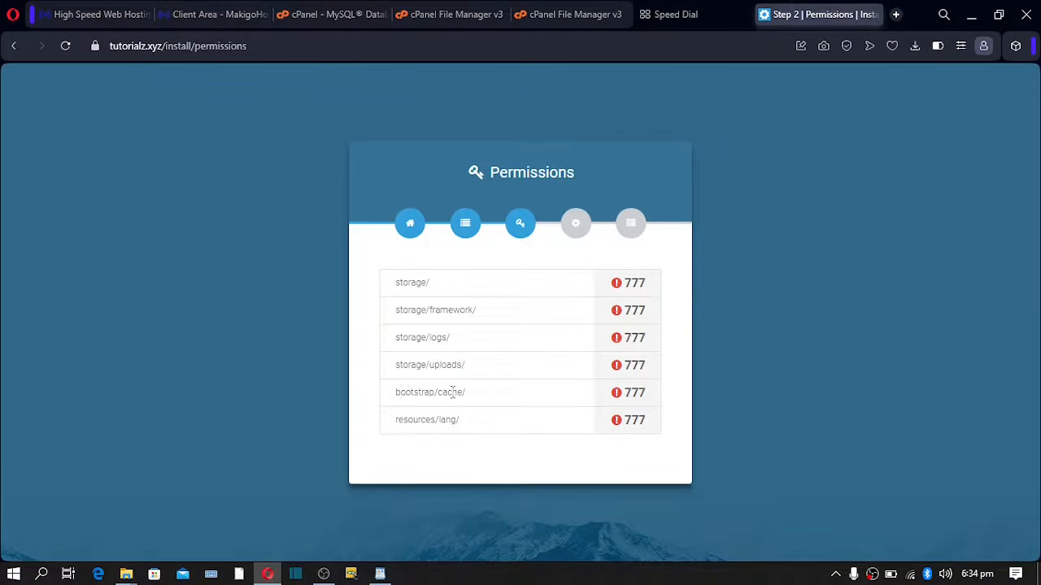
- Set the bootstrap/cache folder's permissions to 0777
left_click(575, 23)
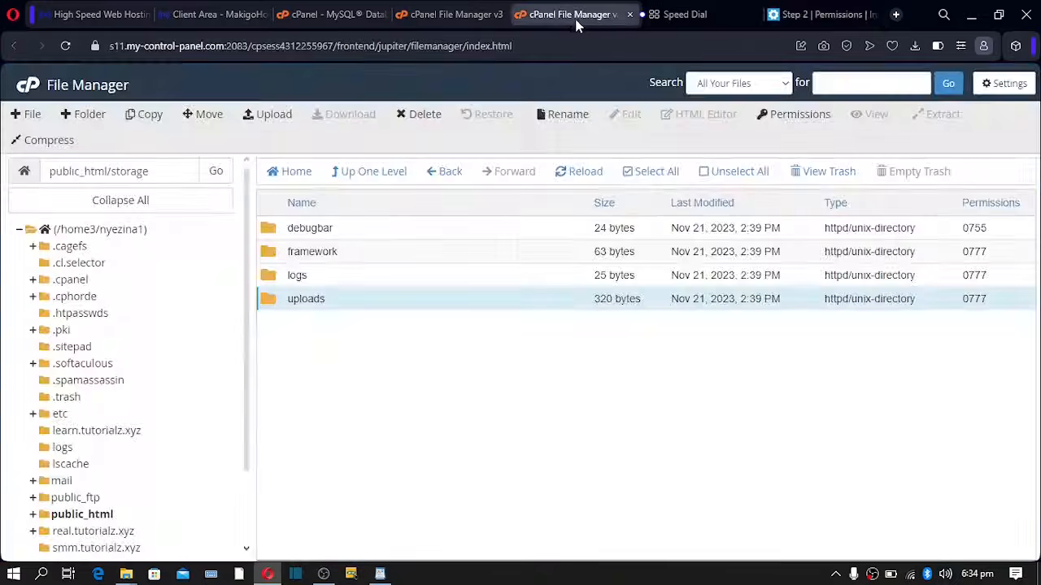
left_click(376, 183)
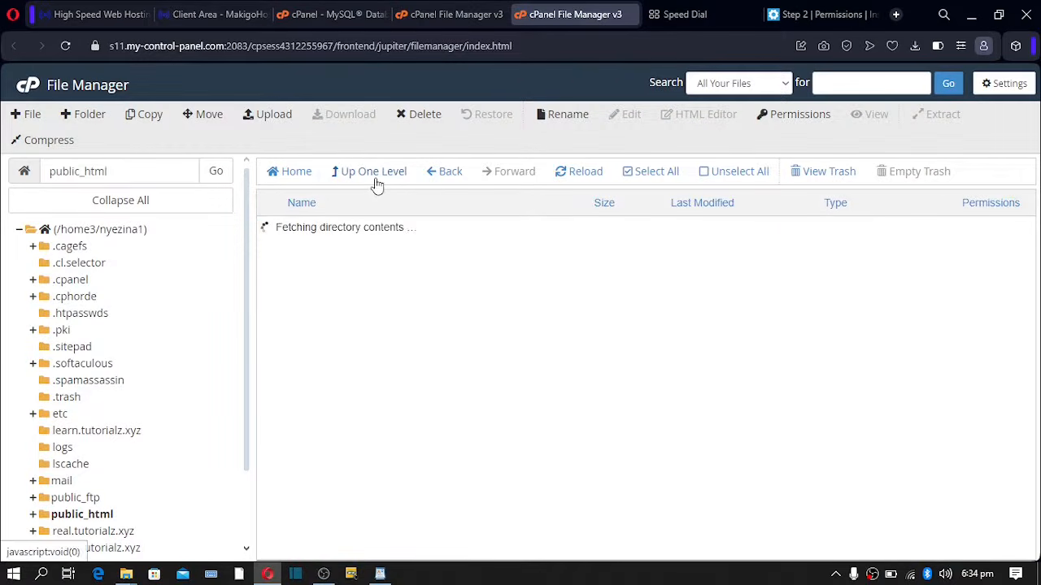
double_click(281, 257)
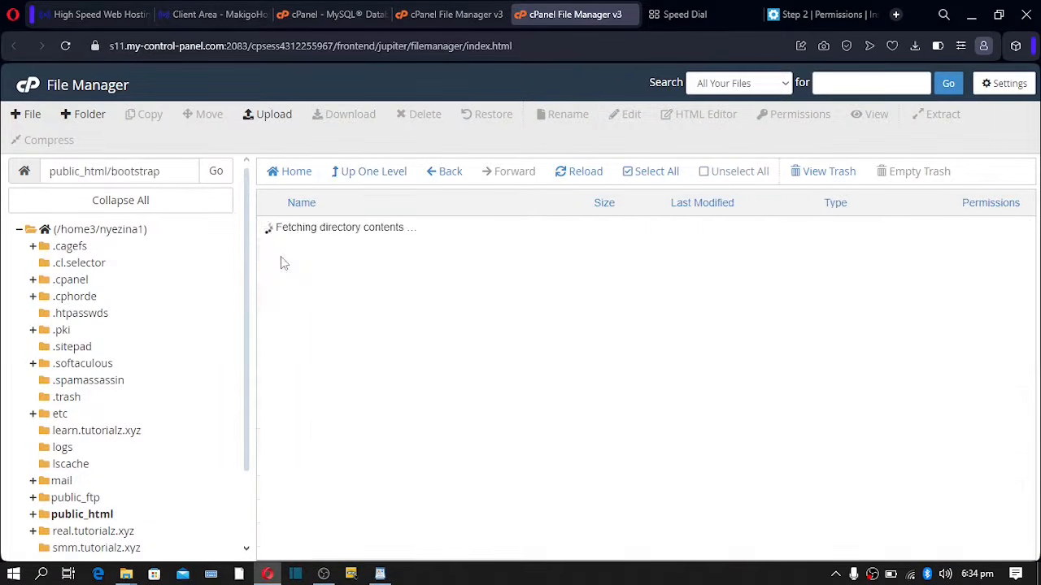
left_click(310, 228)
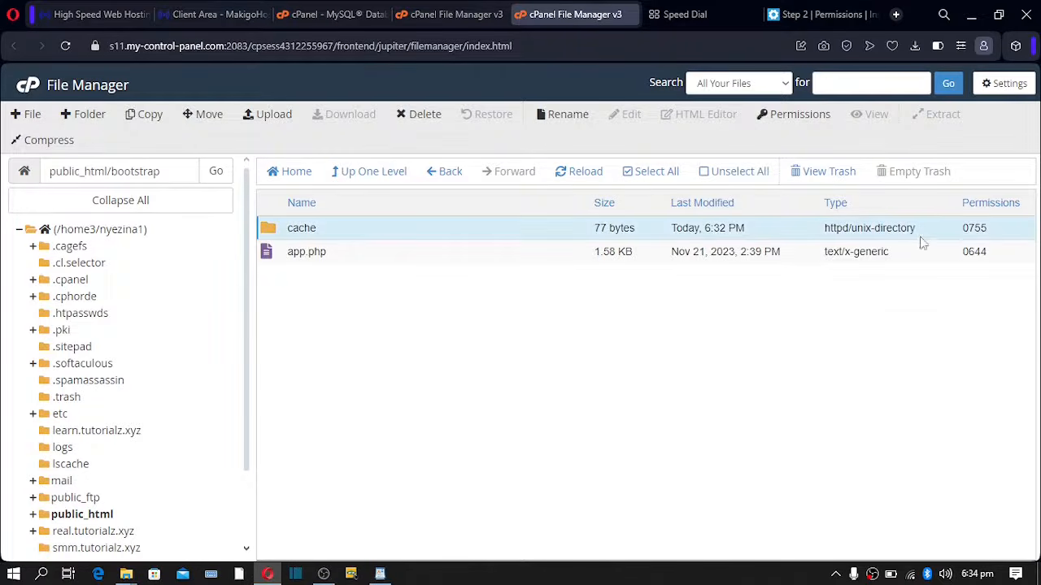
double_click(991, 233)
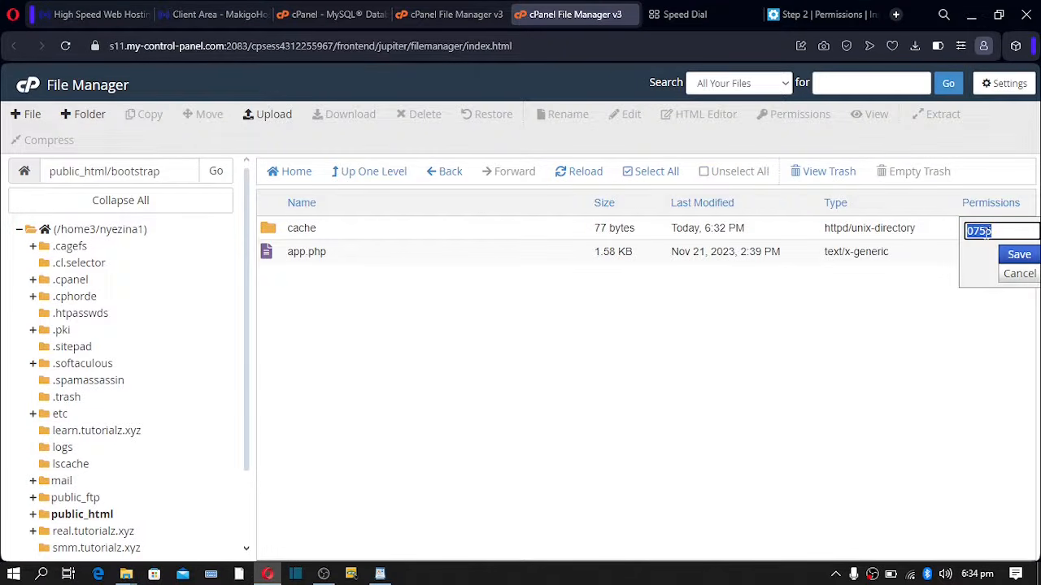
left_click_drag(992, 232, 984, 232)
type("77")
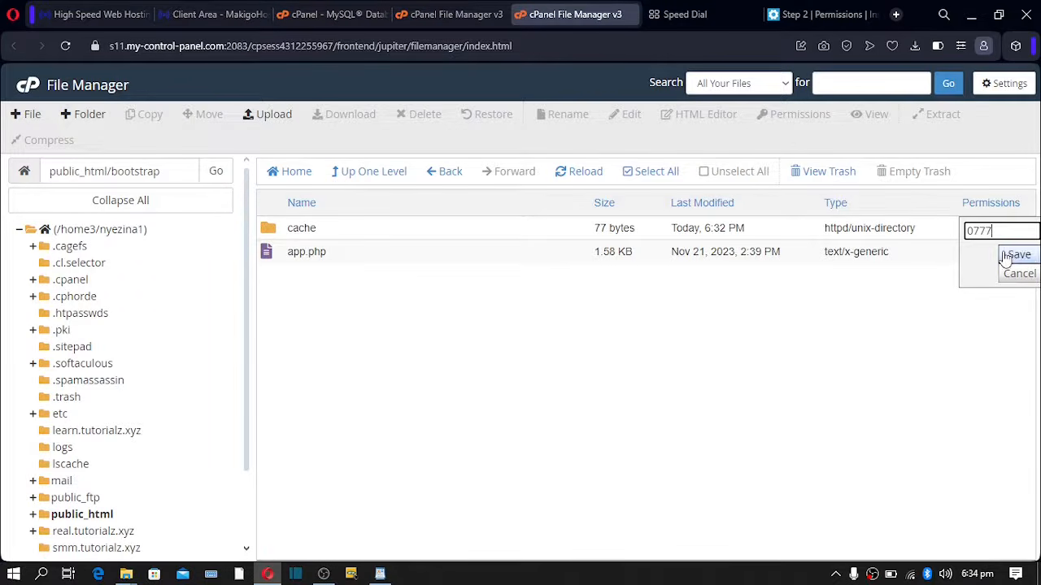
left_click(1005, 255)
- Set the resources/lang folder's permissions to 0777, checking the installer's list
left_click(820, 14)
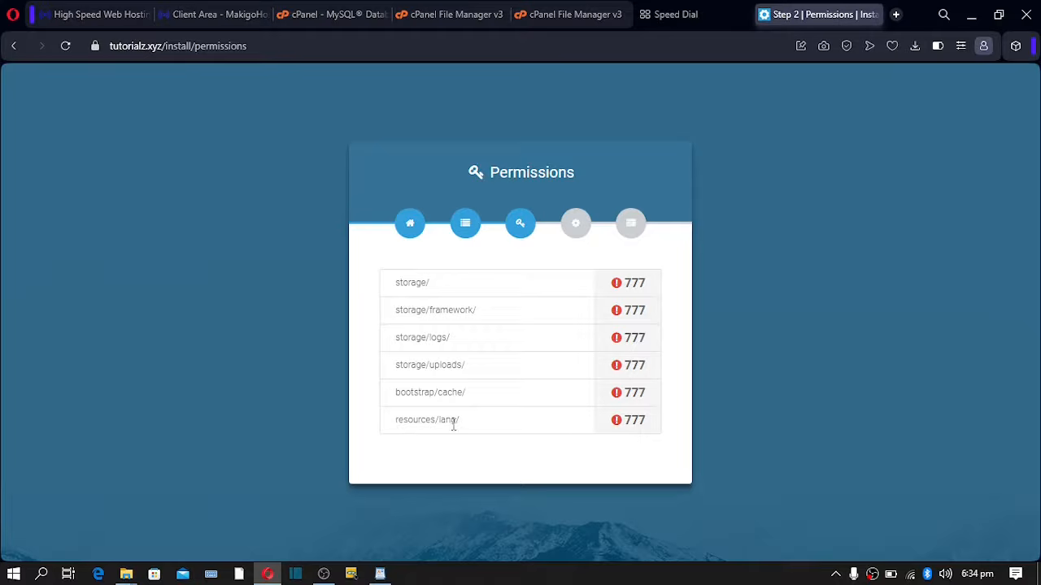
left_click_drag(440, 424, 445, 424)
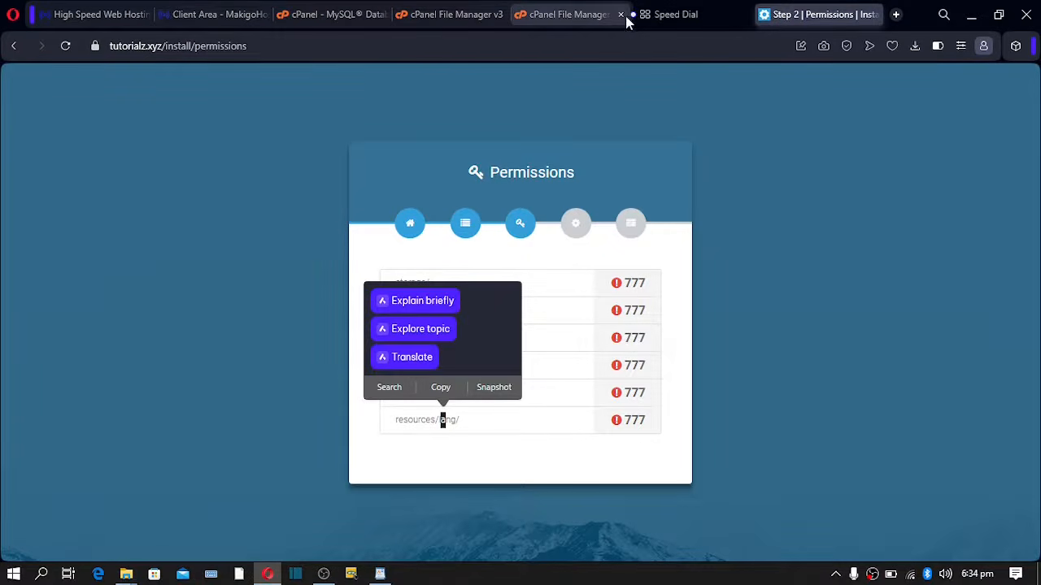
left_click(569, 15)
left_click(388, 177)
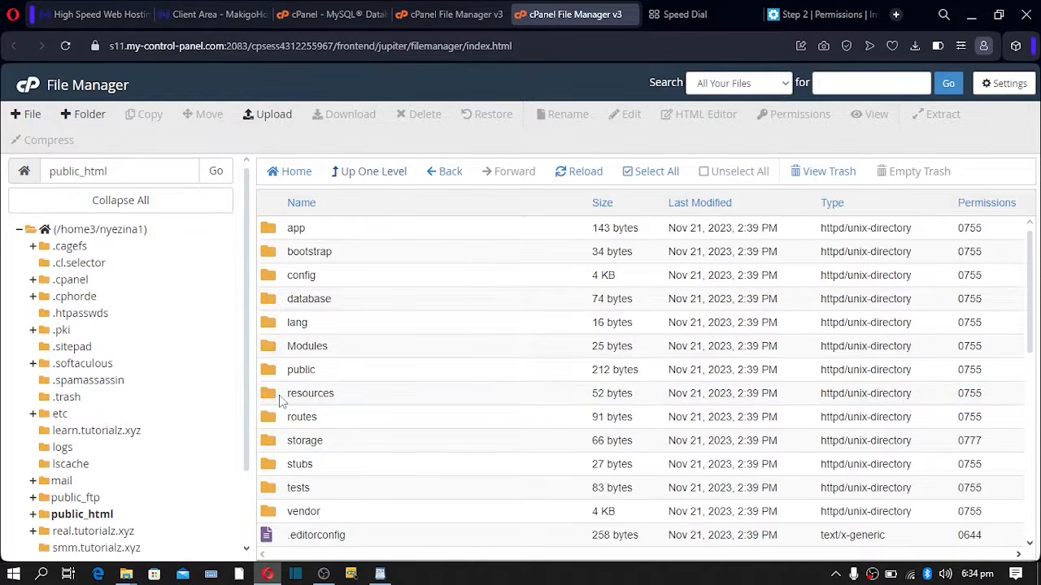
double_click(280, 396)
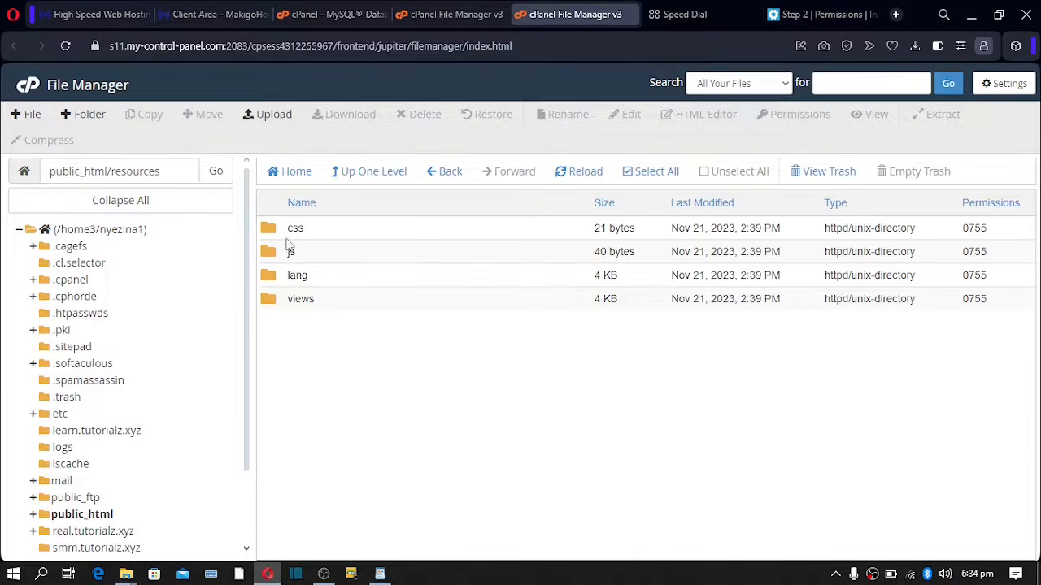
left_click(293, 275)
left_click(980, 276)
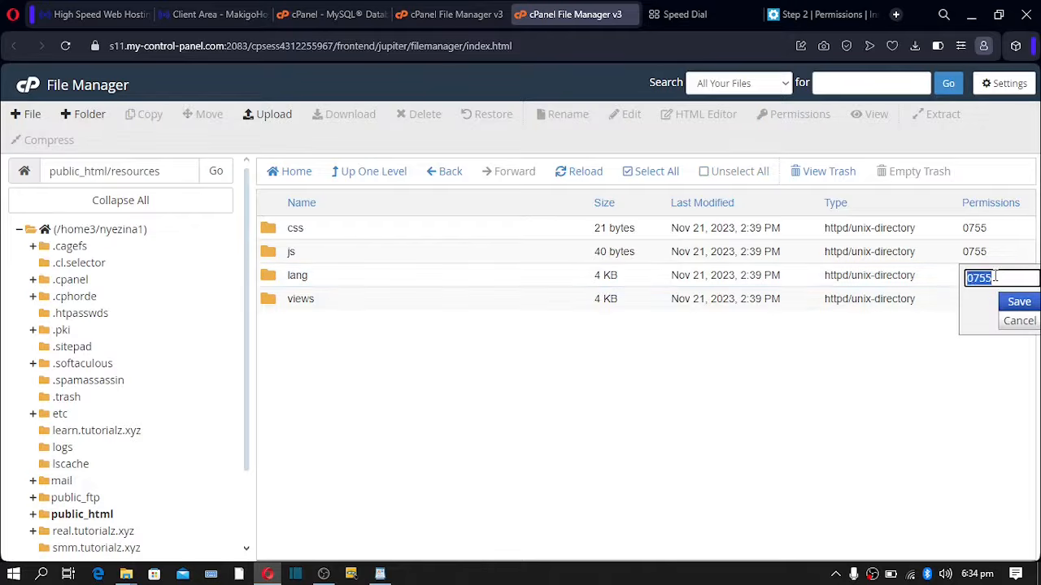
left_click(995, 276)
left_click_drag(992, 278, 988, 278)
type("77")
left_click(1016, 303)
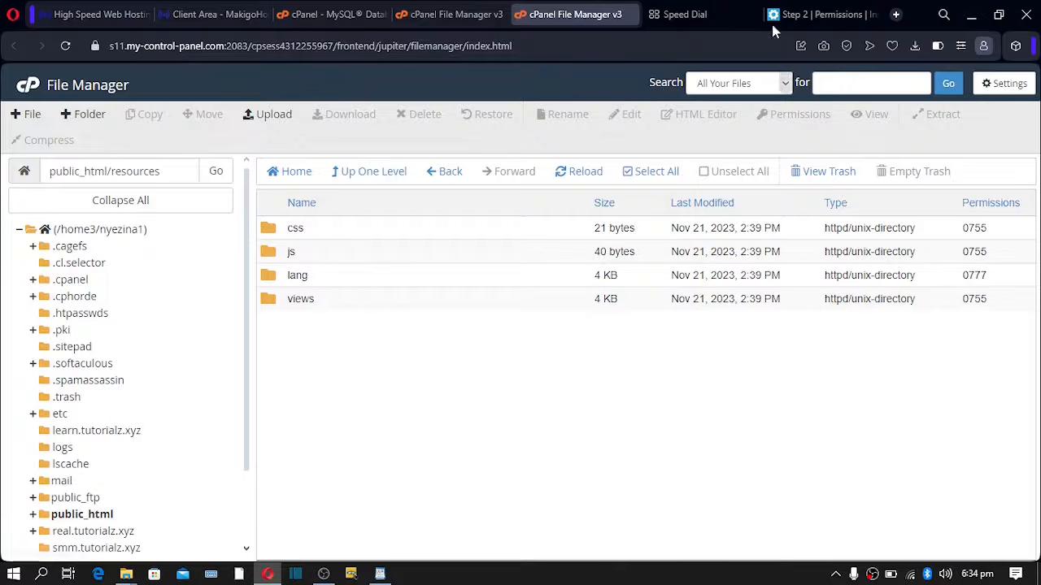
left_click(802, 16)
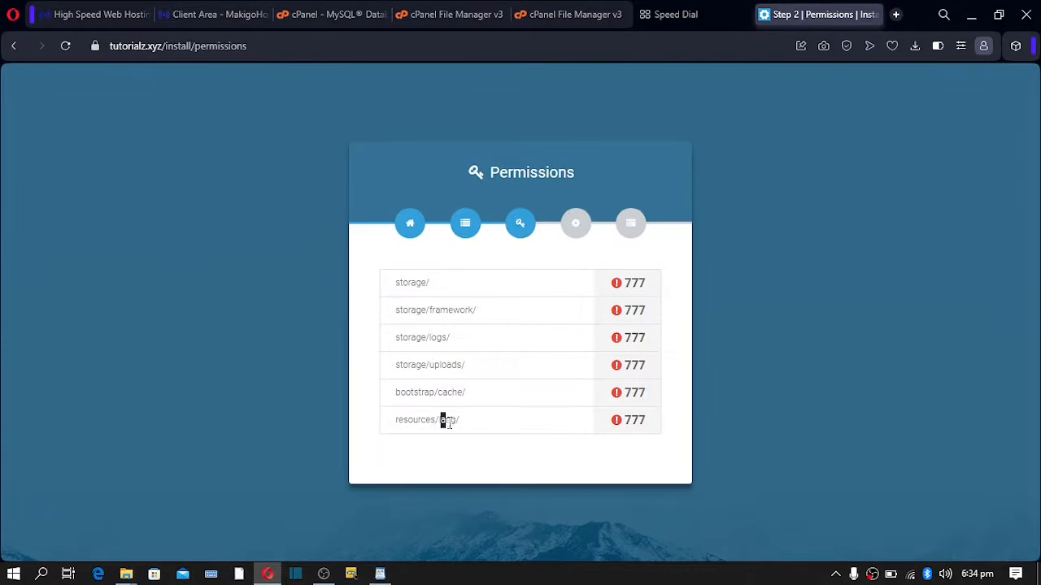
- Rerun the permissions check until all six folders show 777, then continue to Environment Settings
left_click(470, 428)
left_click(462, 230)
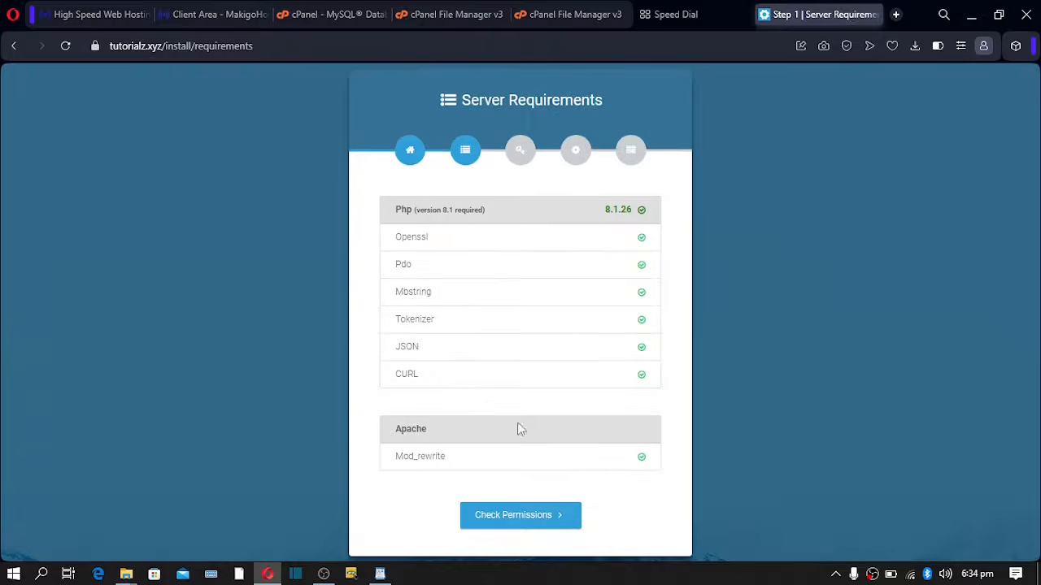
left_click(512, 520)
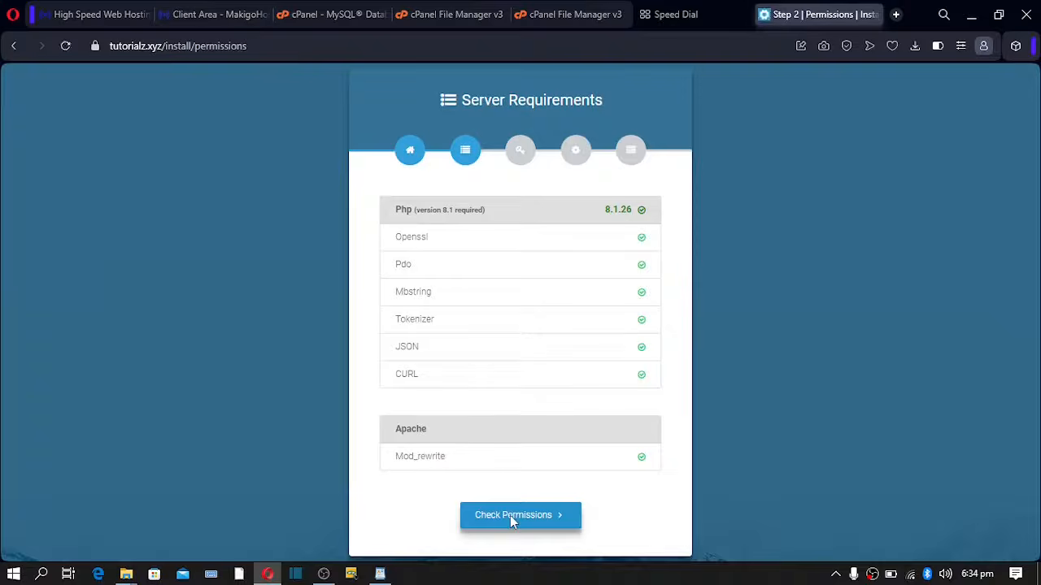
left_click_drag(639, 264, 639, 410)
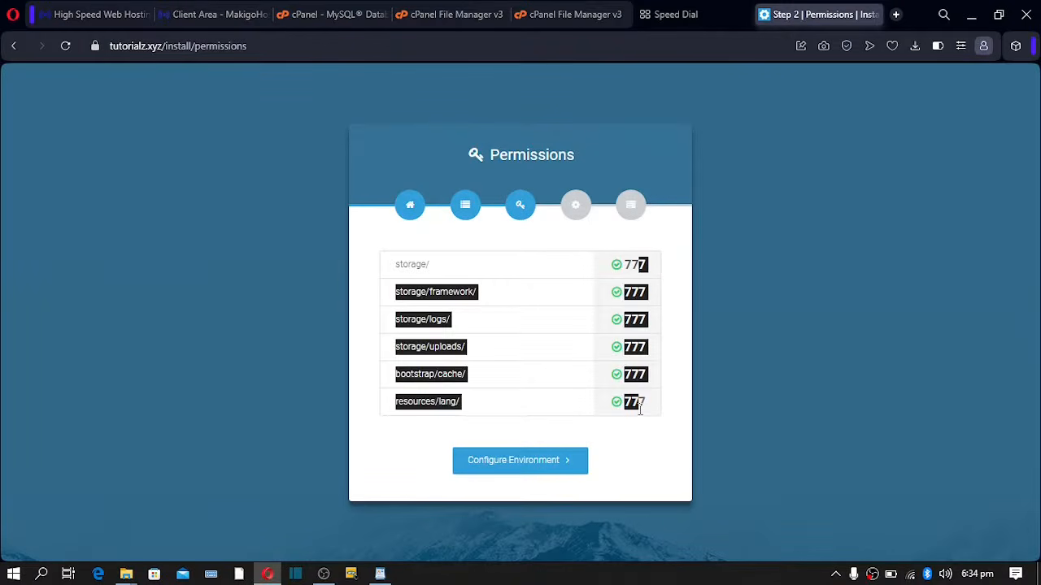
left_click(668, 413)
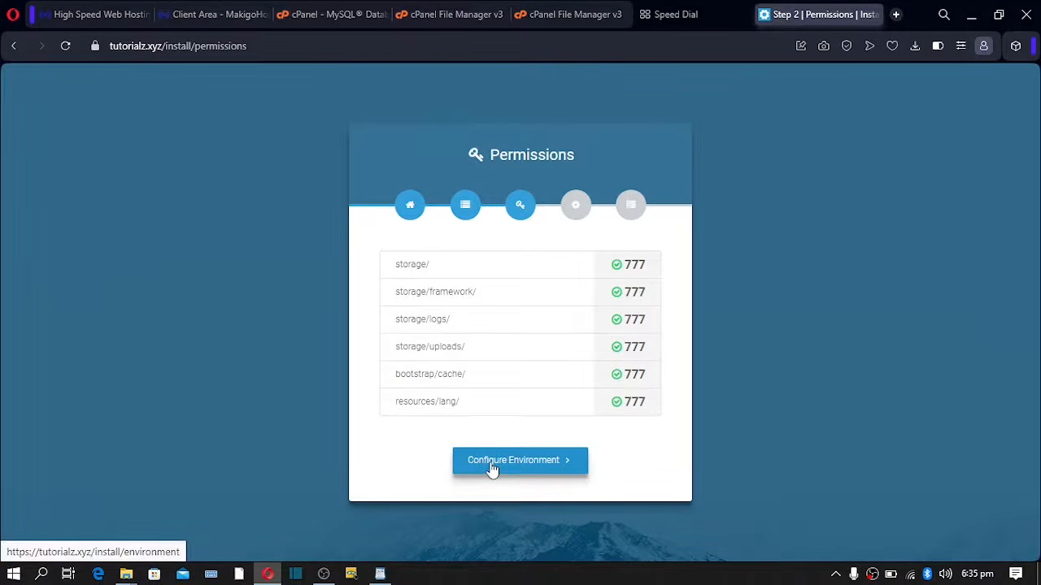
left_click(491, 468)
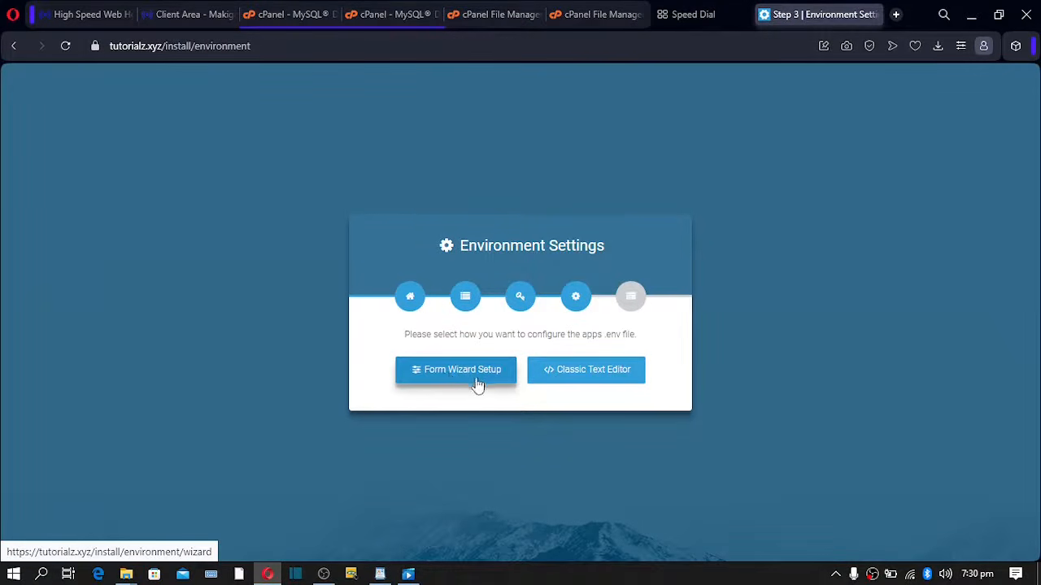
- Choose Form Wizard Setup and enter Solostore as the App Name
left_click(461, 378)
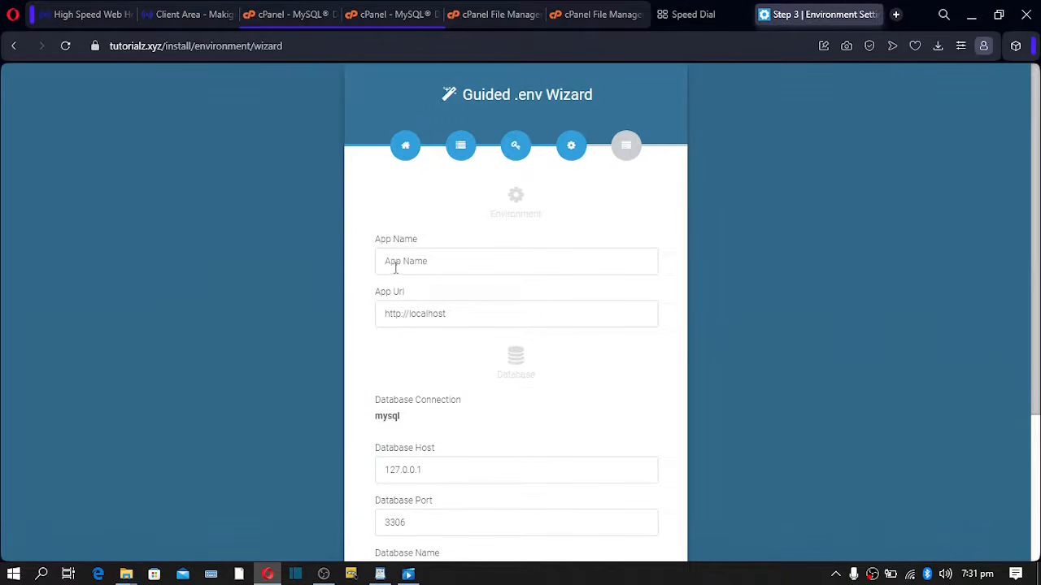
left_click(399, 264)
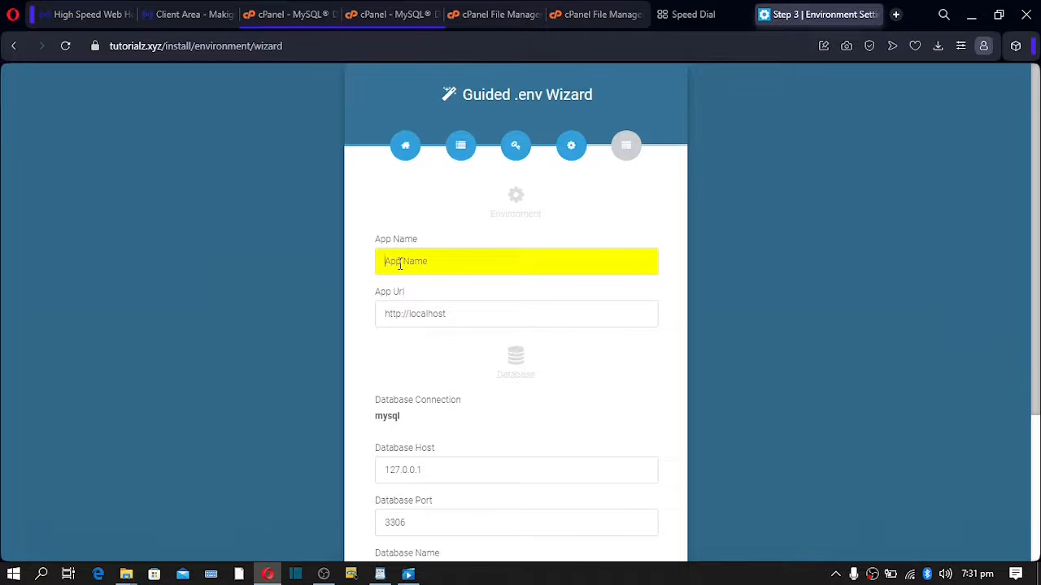
type("Sd")
left_click(449, 314)
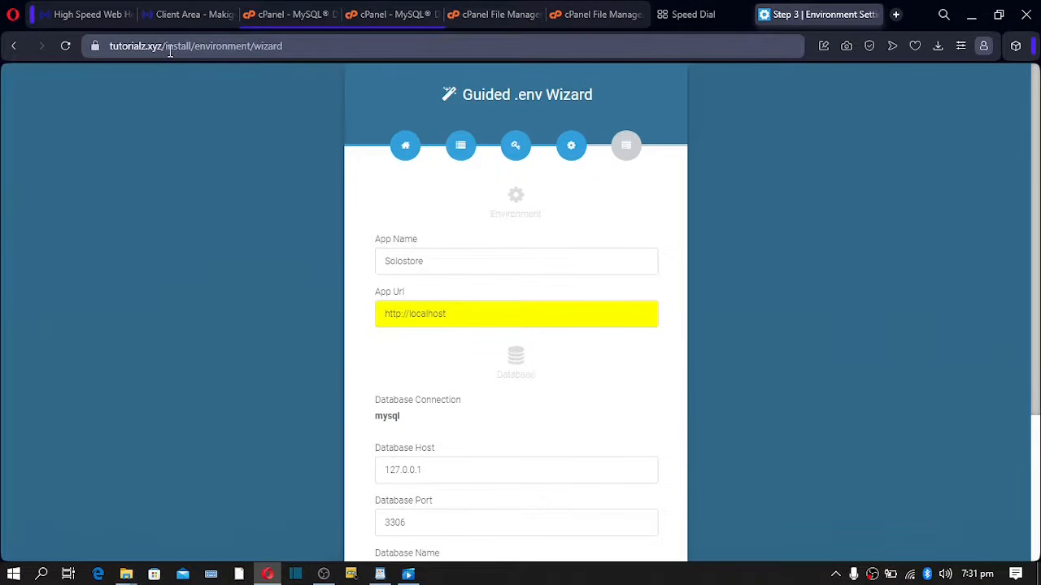
left_click_drag(164, 48, 106, 48)
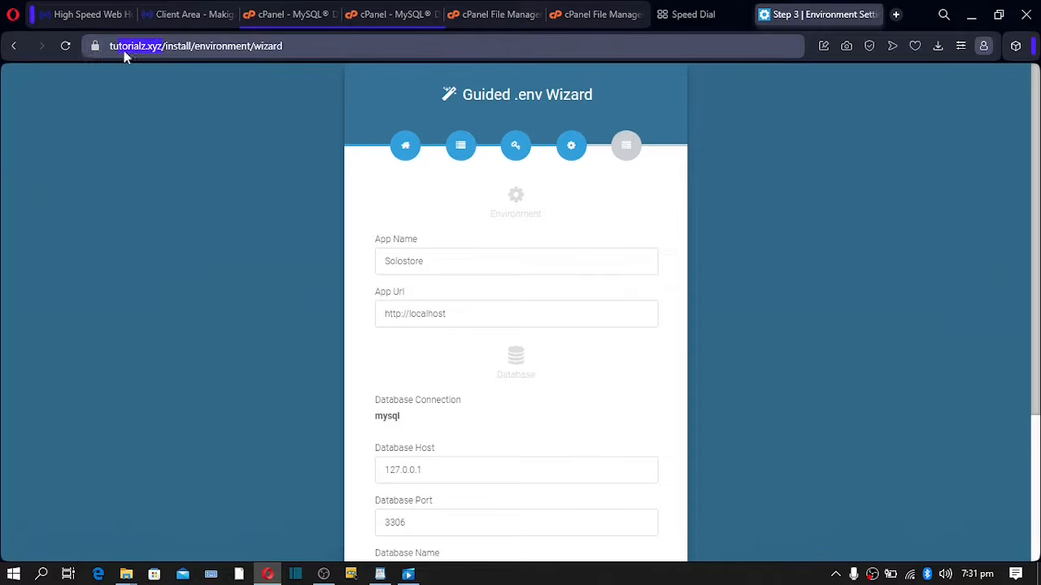
left_click(132, 47)
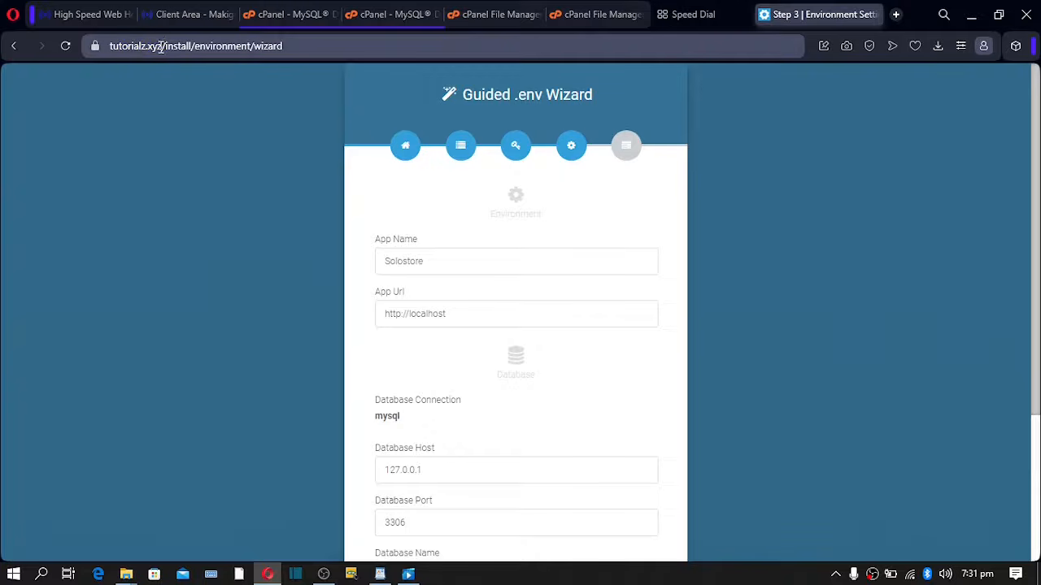
left_click_drag(162, 47, 106, 49)
right_click(122, 52)
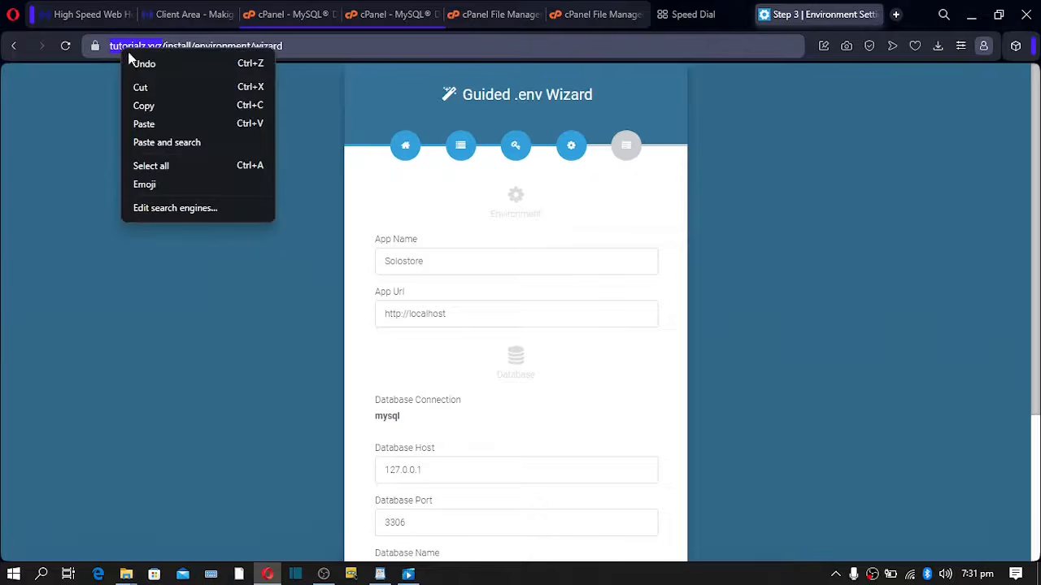
left_click(156, 111)
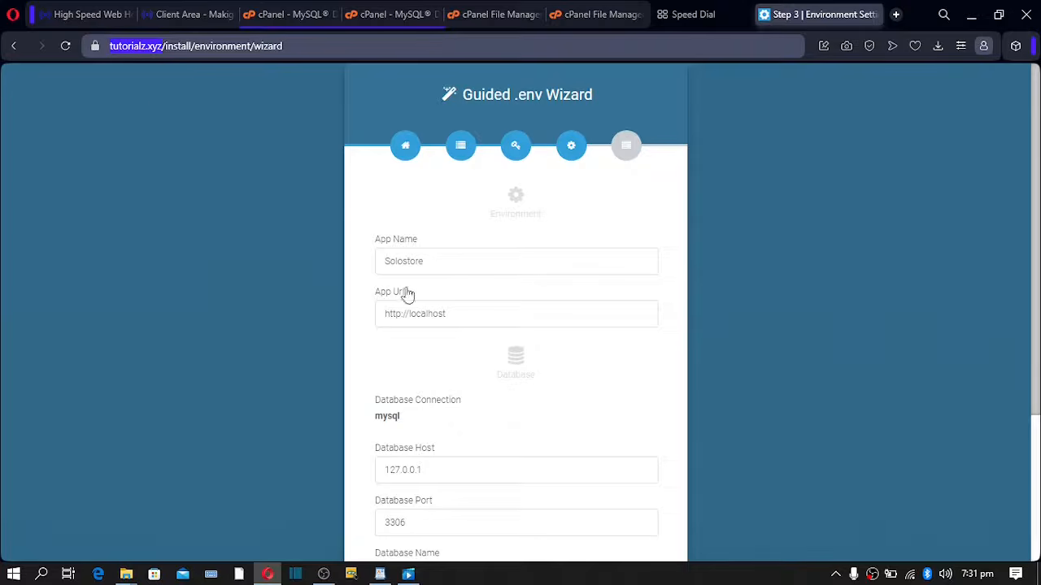
left_click(444, 324)
left_click_drag(455, 316, 366, 322)
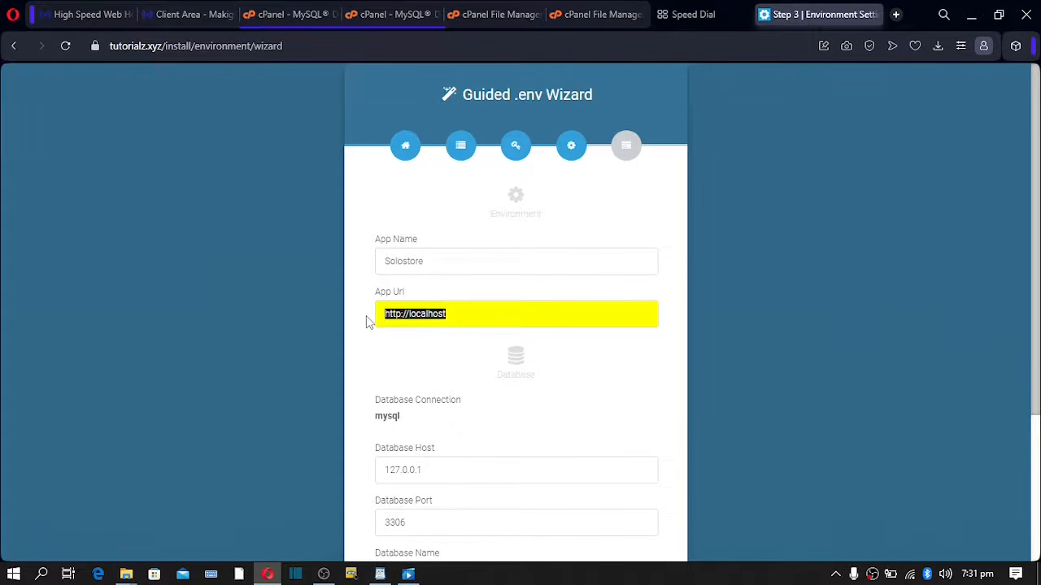
key("ctrl+v")
- Change Database Host from 127.0.0.1 to localhost
scroll(433, 353, "down", 3)
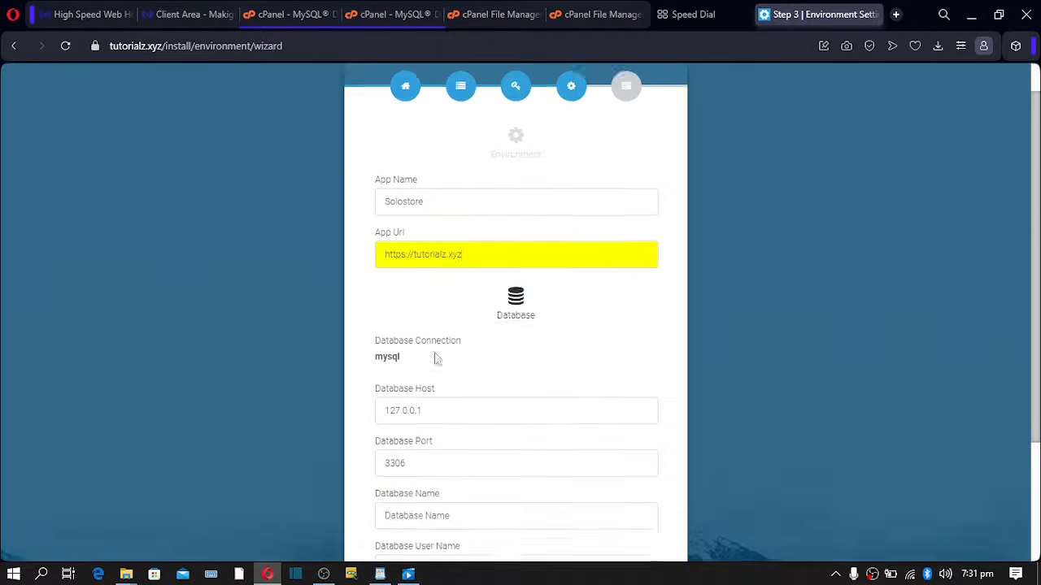
left_click_drag(439, 264, 334, 273)
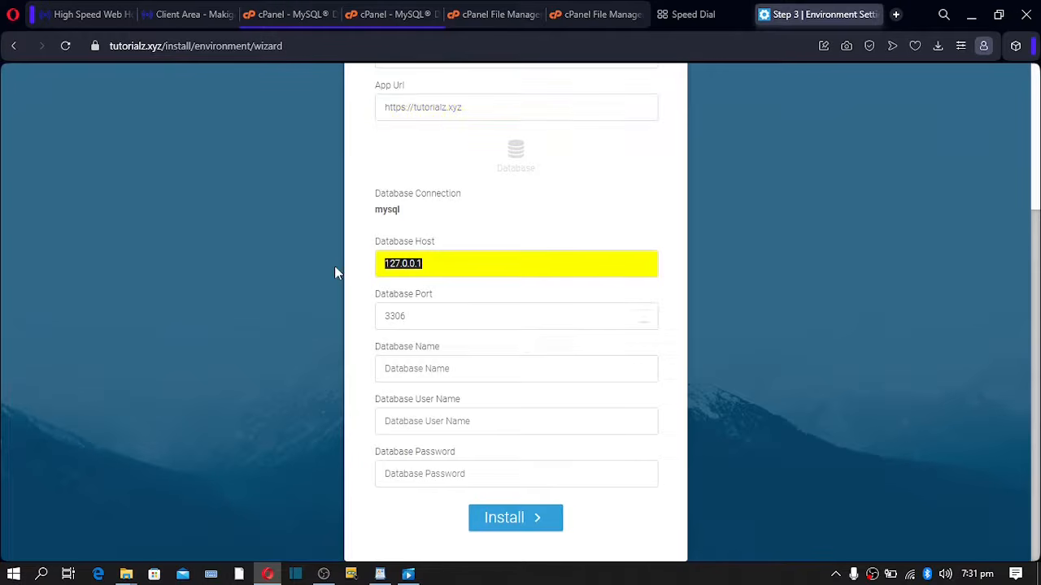
type("localhost")
left_click(434, 310)
left_click(448, 366)
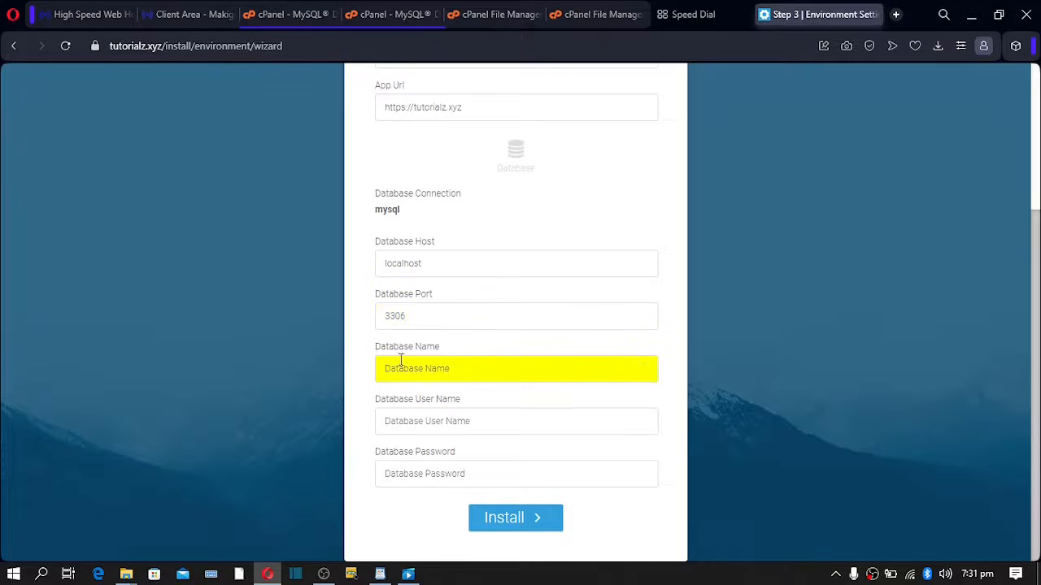
- Copy the full database name from cPanel into the Database Name field
left_click(283, 16)
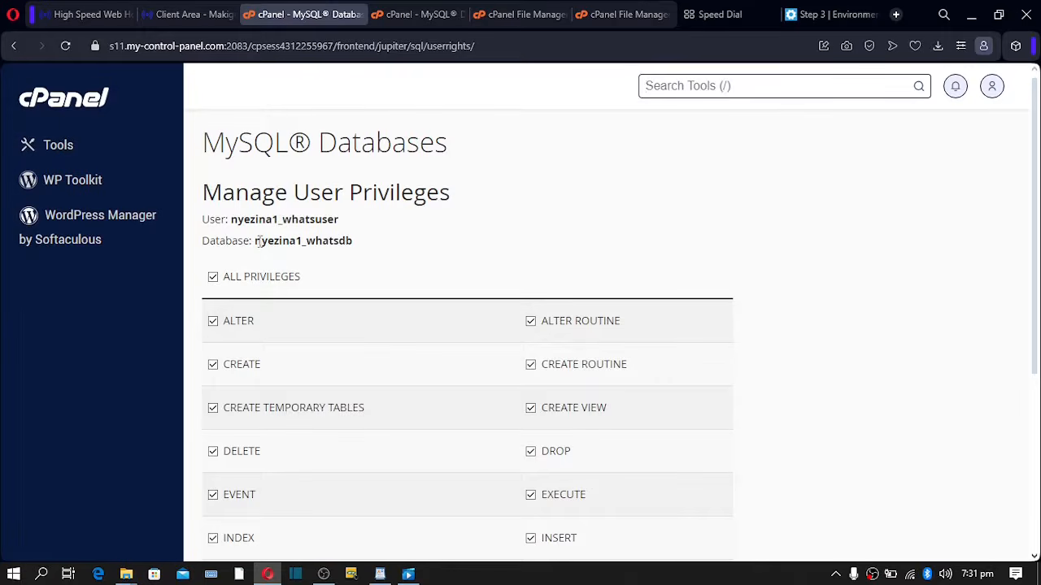
left_click_drag(257, 241, 358, 246)
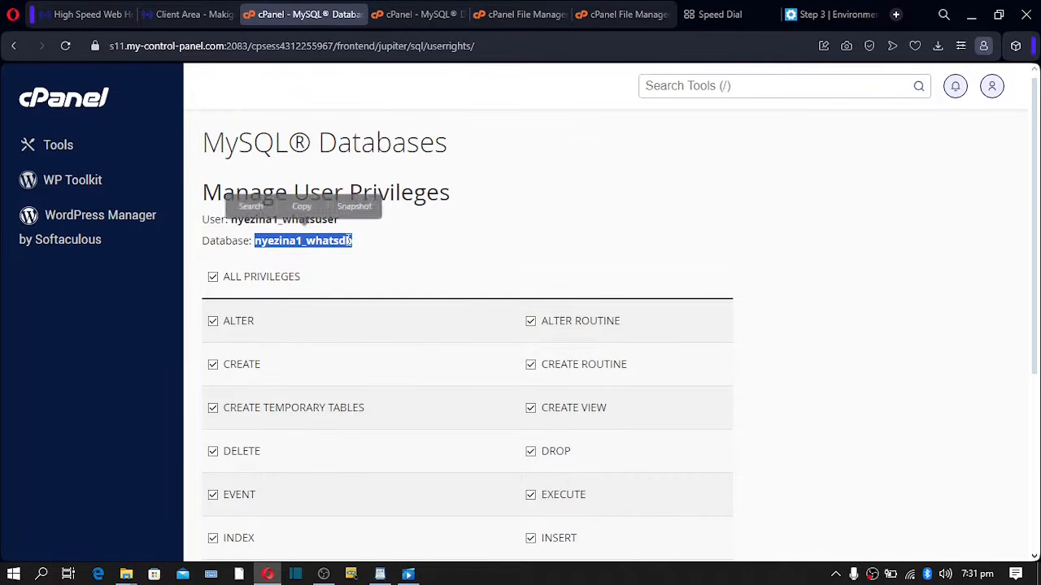
left_click(301, 205)
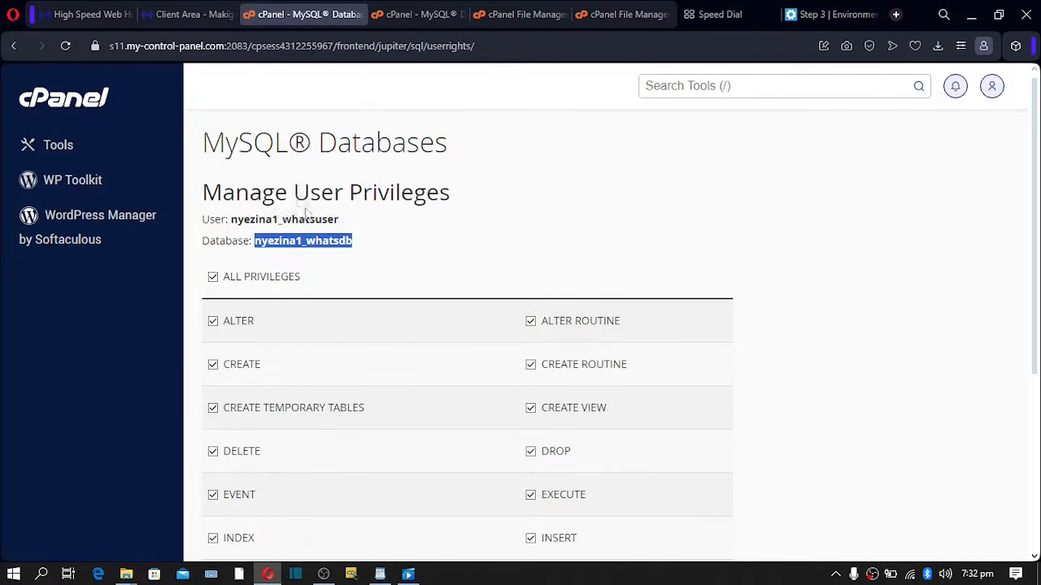
left_click(821, 14)
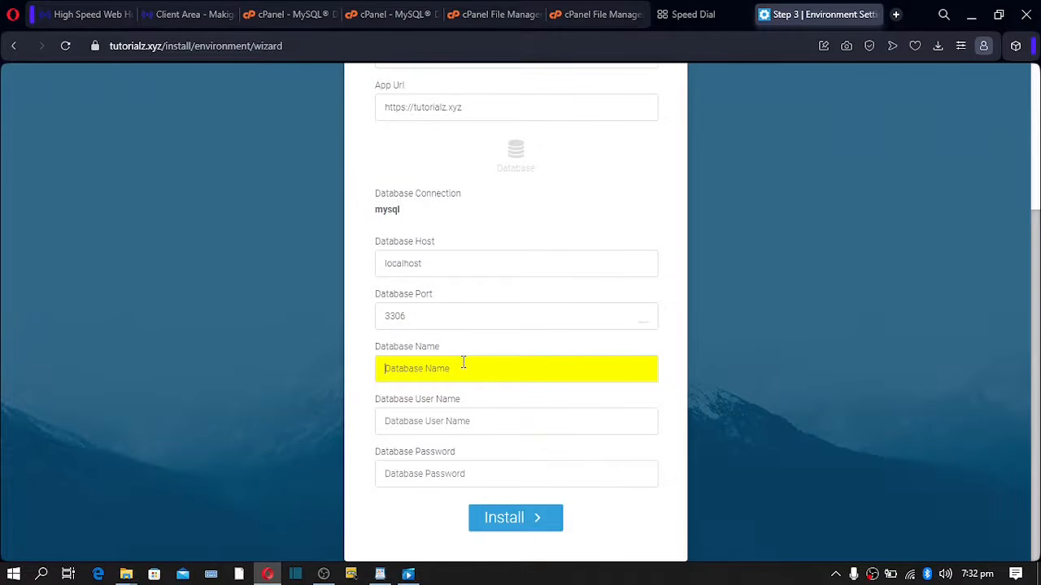
key("ctrl+v")
- Copy the database user name from cPanel into the Database User Name field
left_click(287, 17)
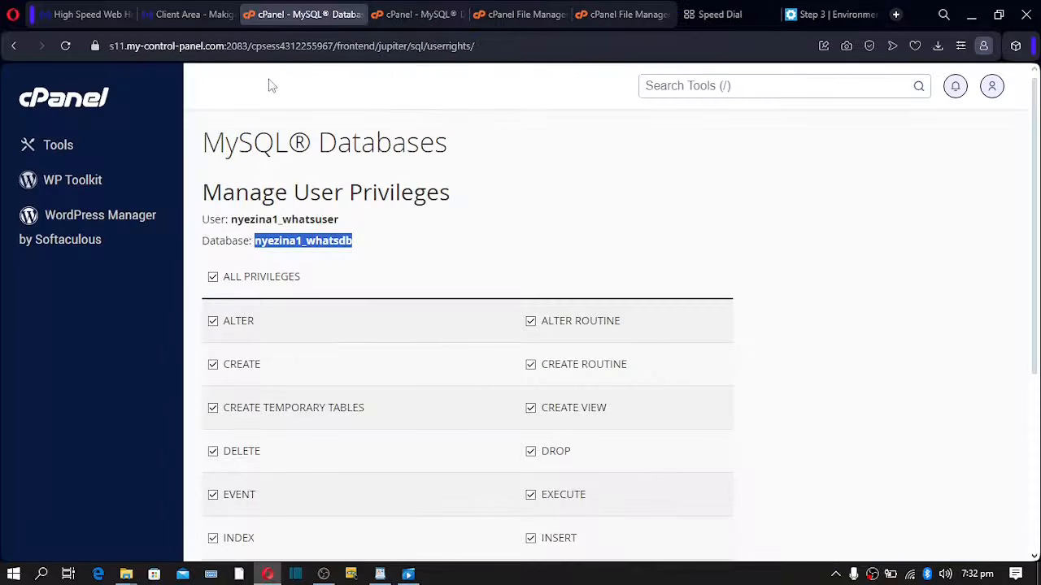
left_click_drag(231, 220, 365, 209)
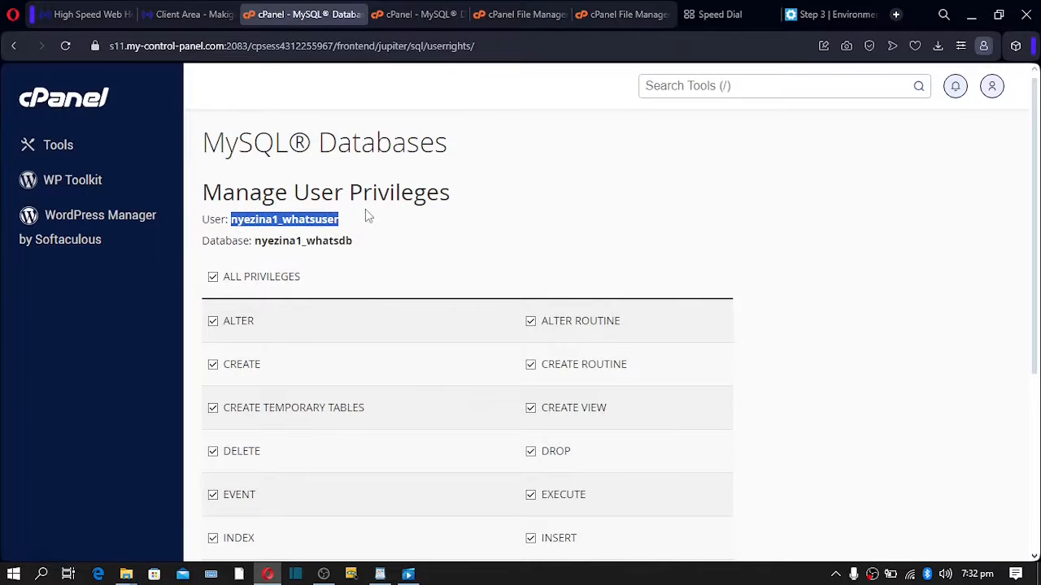
left_click(288, 180)
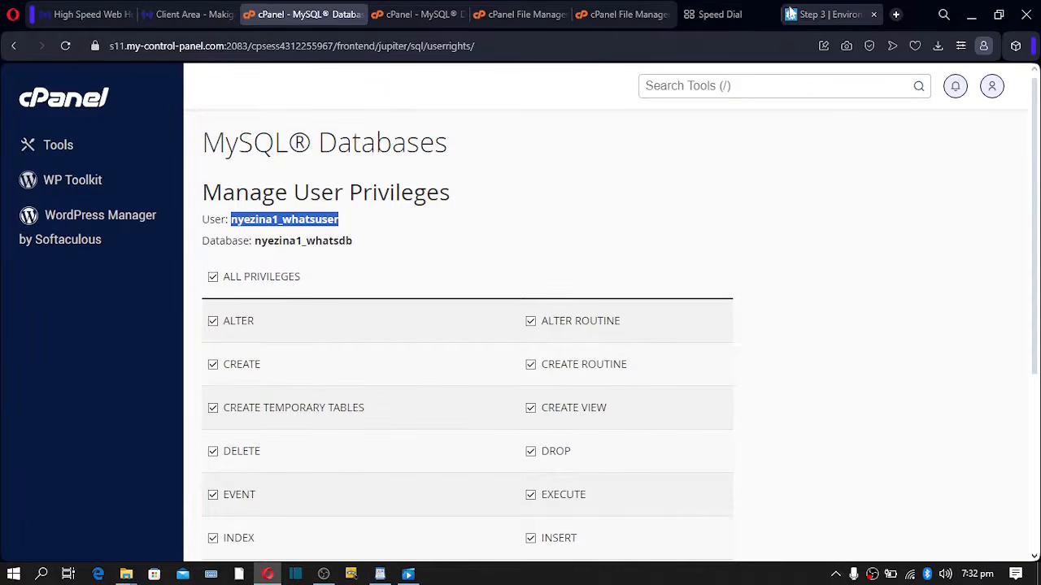
left_click(824, 13)
left_click(415, 419)
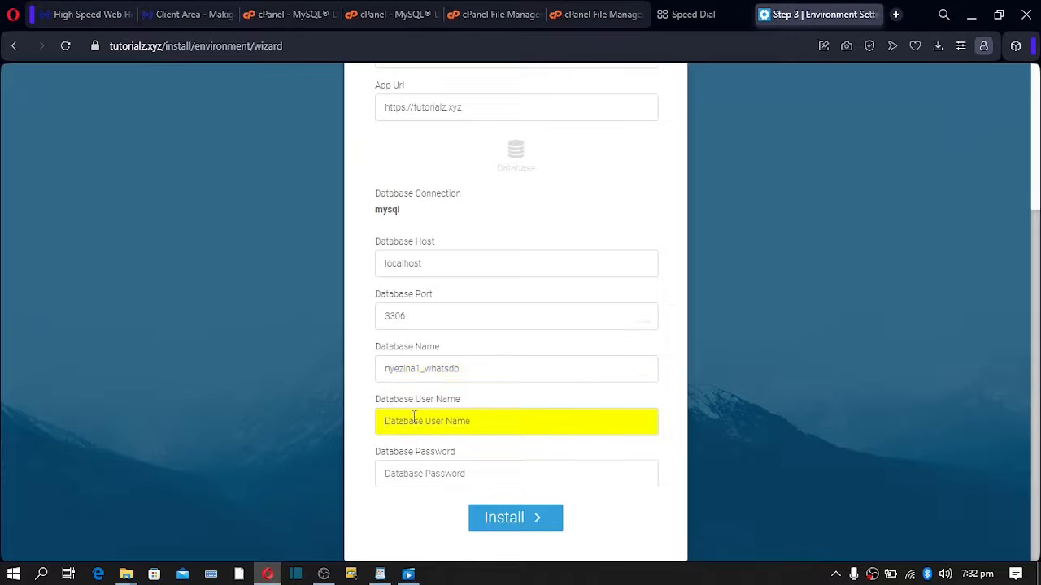
key("ctrl+v")
- Paste the saved database password into Database Password and run the installation
left_click(690, 16)
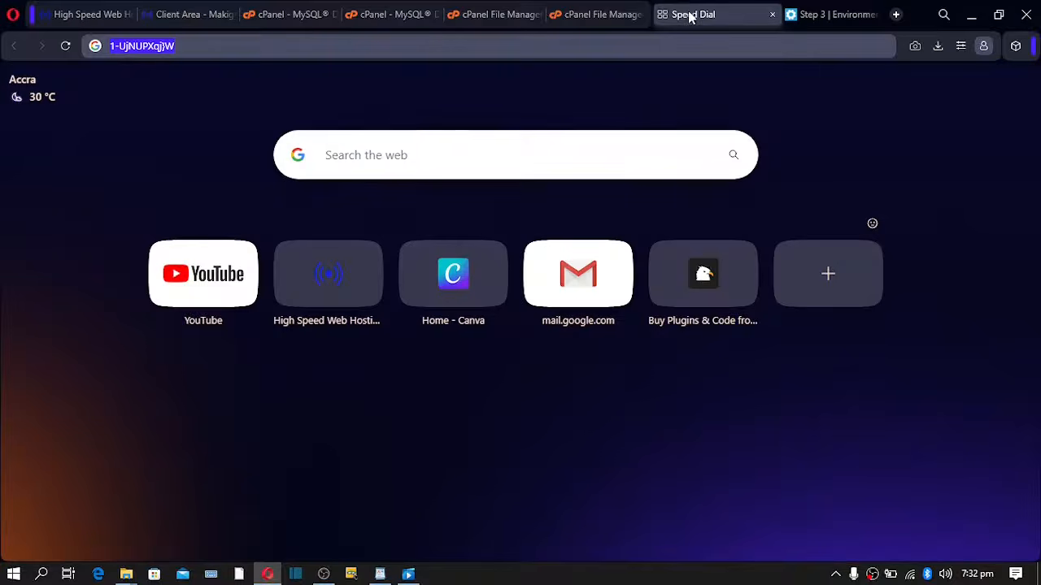
right_click(132, 47)
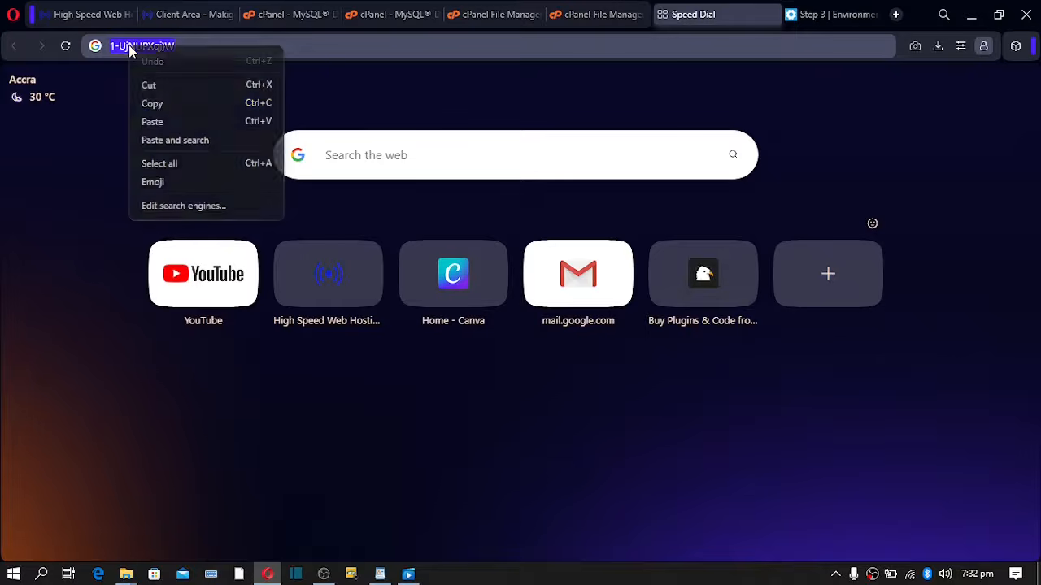
left_click(153, 103)
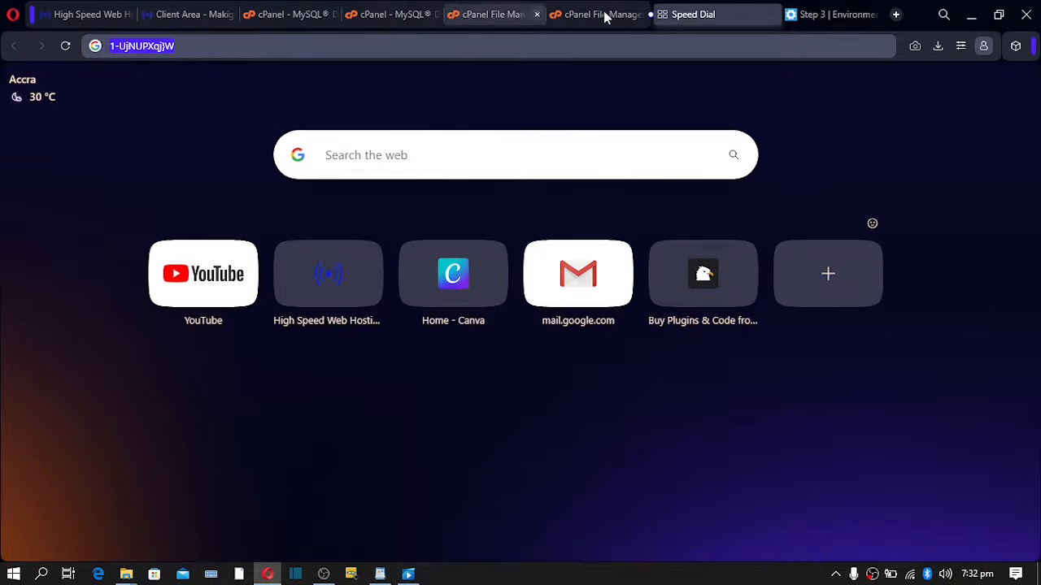
left_click(829, 15)
left_click(423, 467)
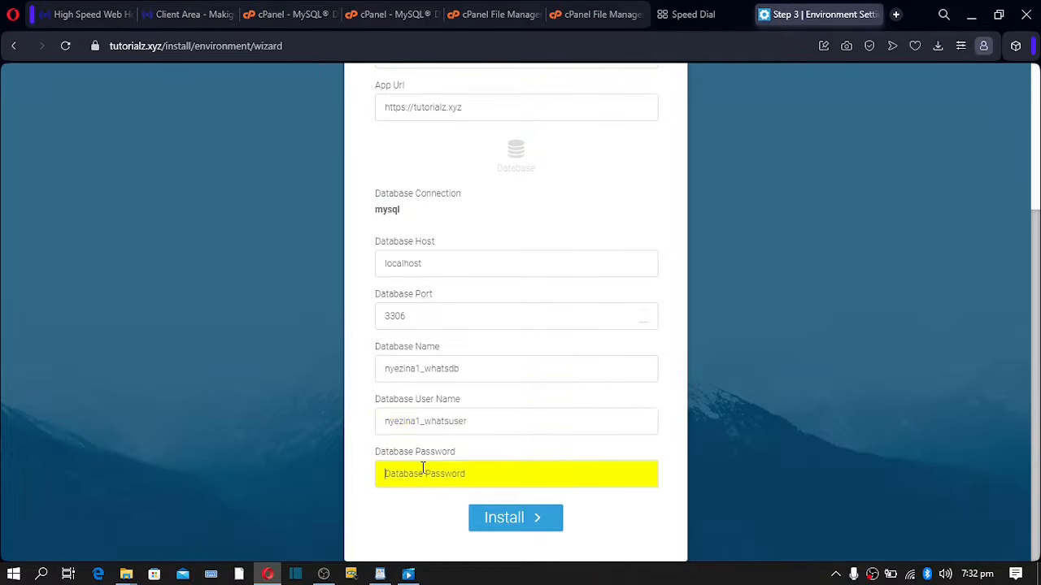
key("ctrl+v")
scroll(492, 221, "up", 3)
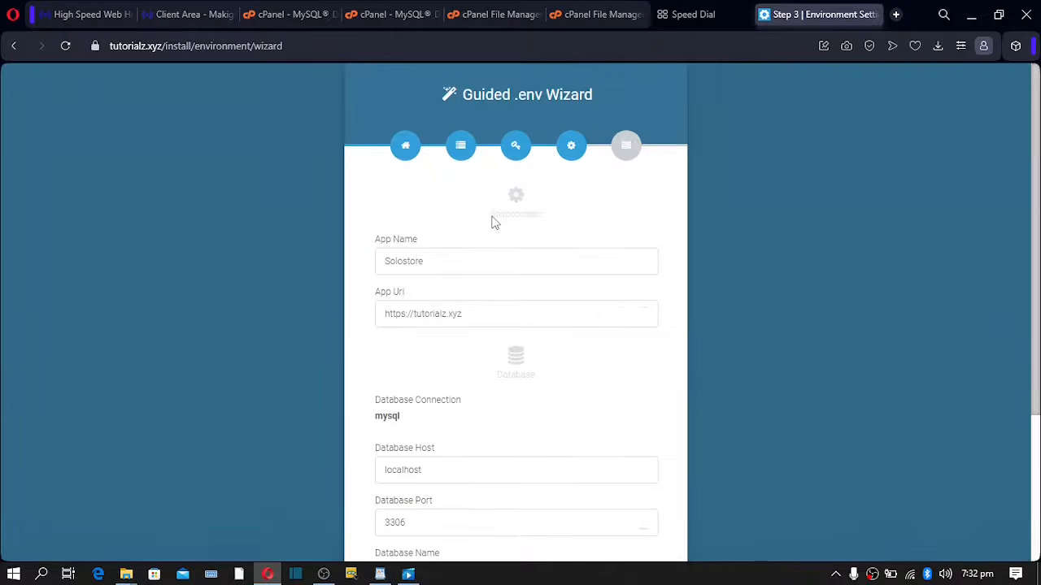
scroll(492, 223, "down", 2)
scroll(492, 223, "down", 1)
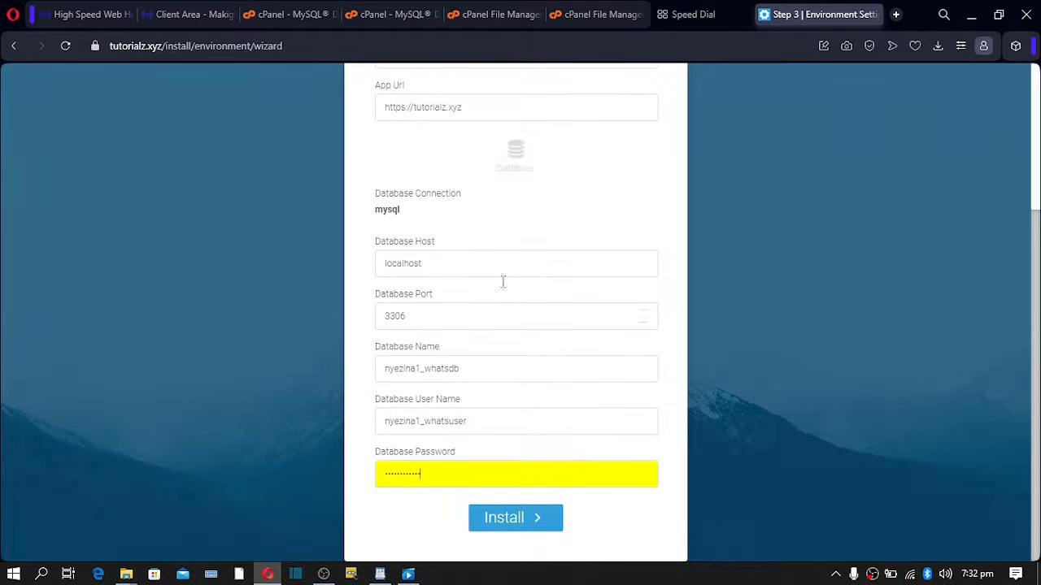
left_click(504, 527)
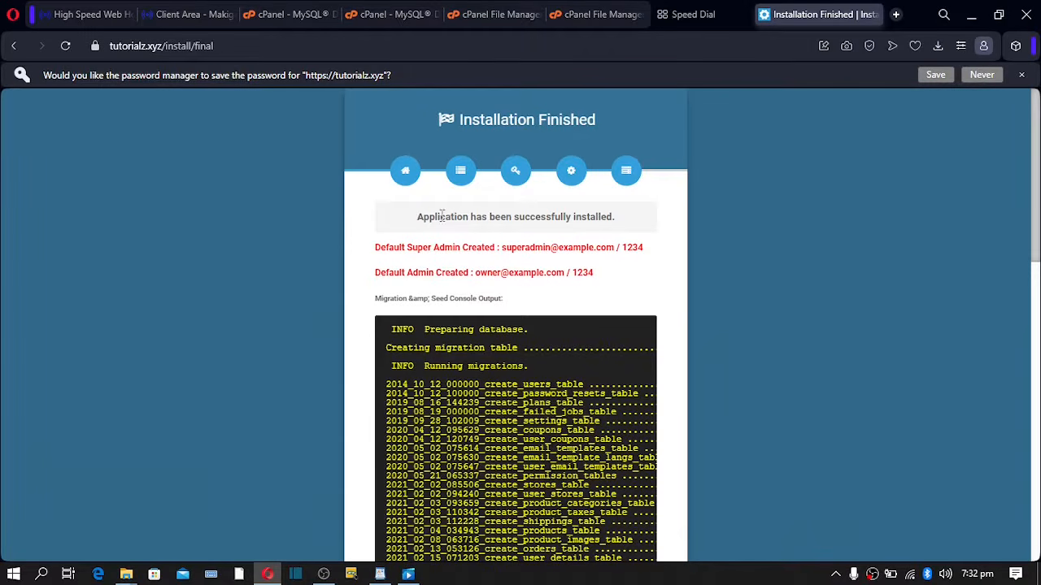
- Review the Installation Finished message and exit to the live Solostore site on tutorialz.xyz
left_click_drag(429, 216, 616, 234)
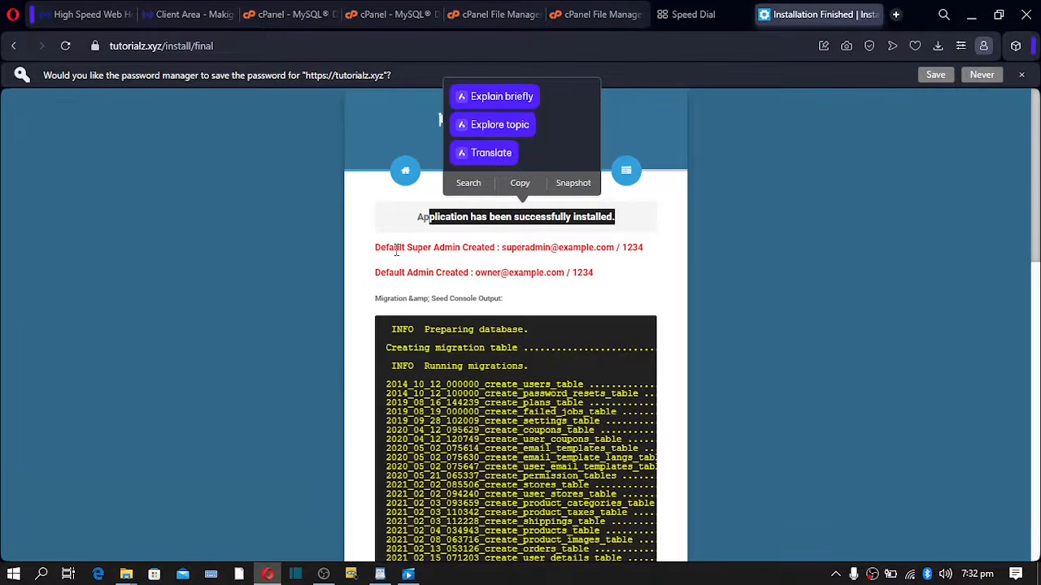
left_click(271, 269)
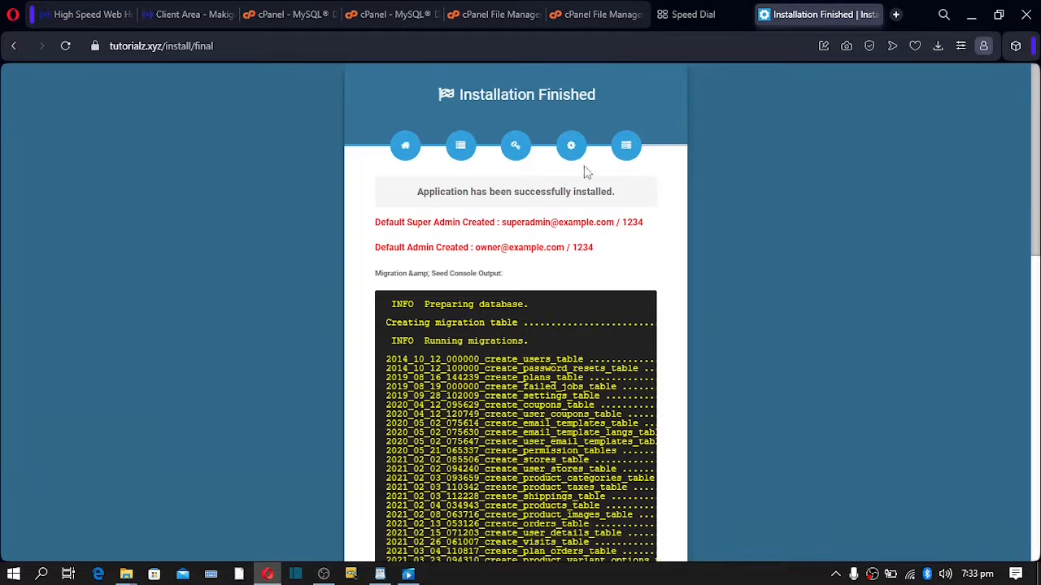
scroll(579, 174, "down", 12)
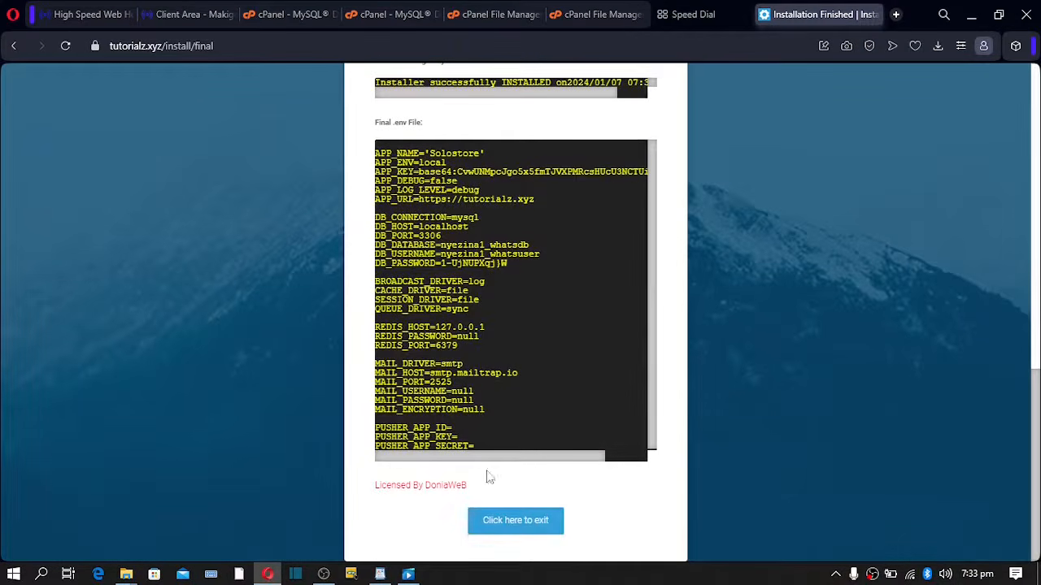
left_click(521, 527)
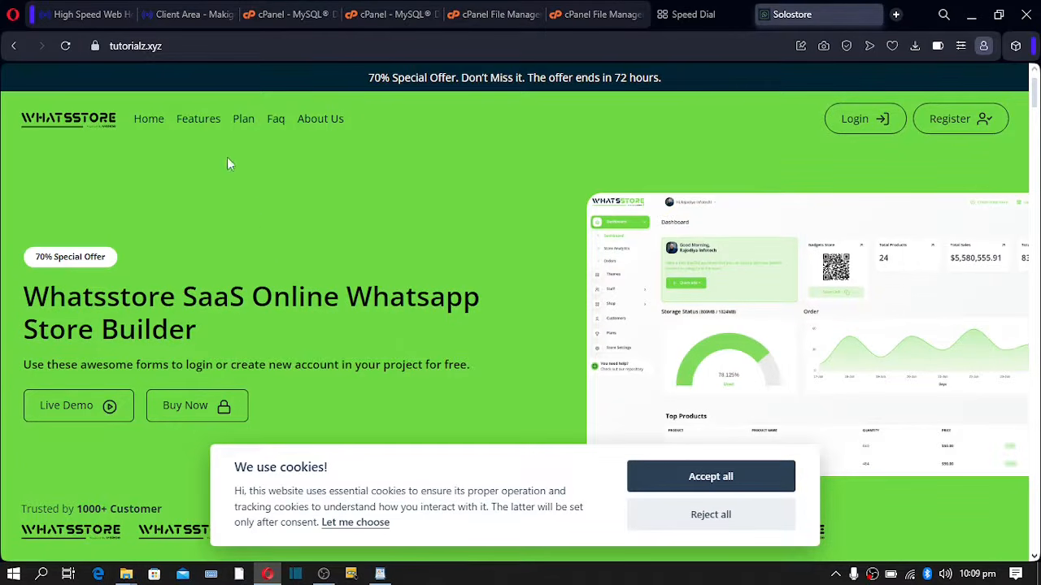
- Search cPanel's tools for 'php' and launch phpMyAdmin
left_click(274, 16)
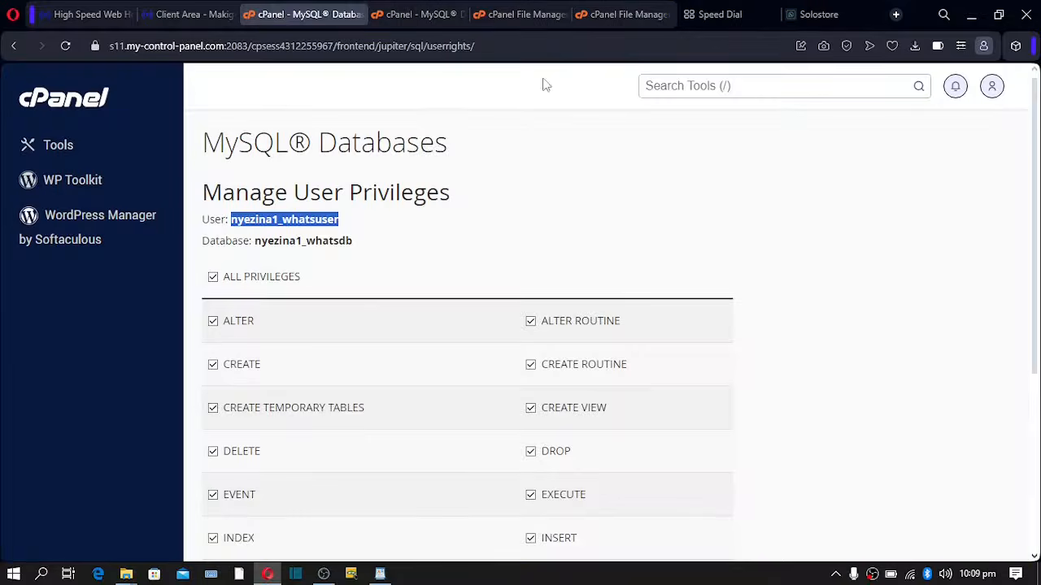
left_click(697, 86)
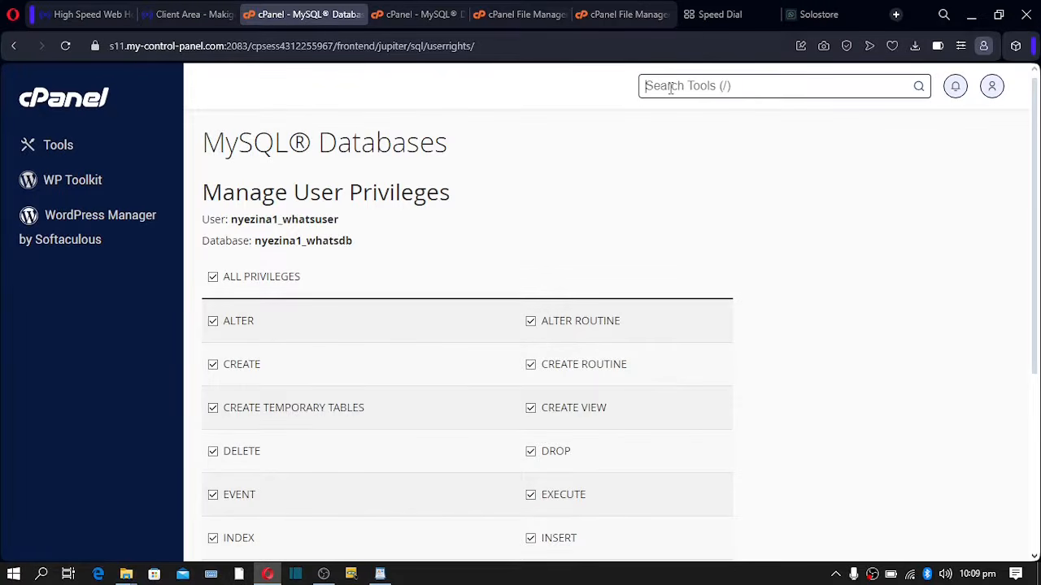
type("php")
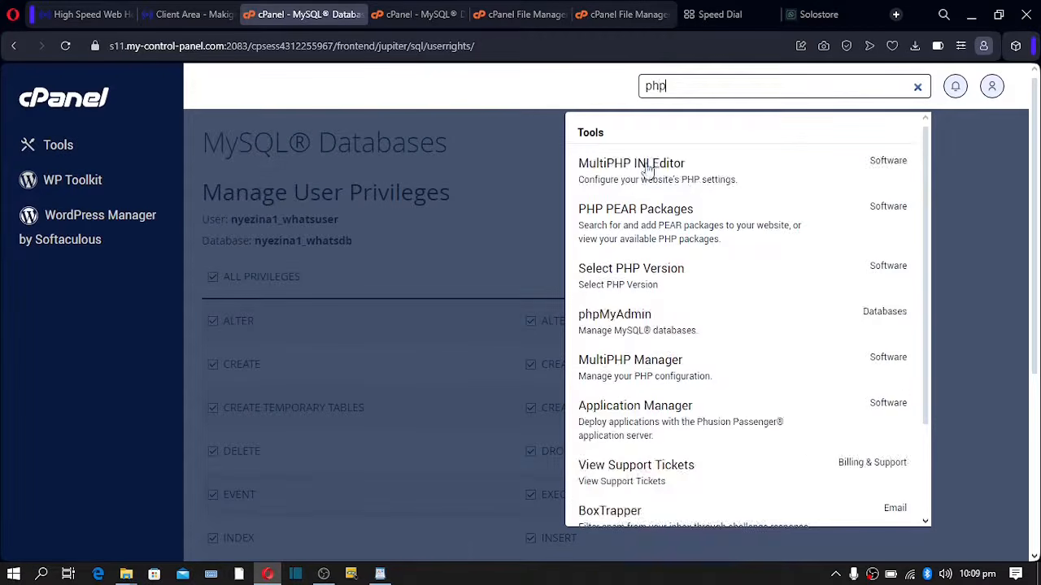
left_click(614, 325)
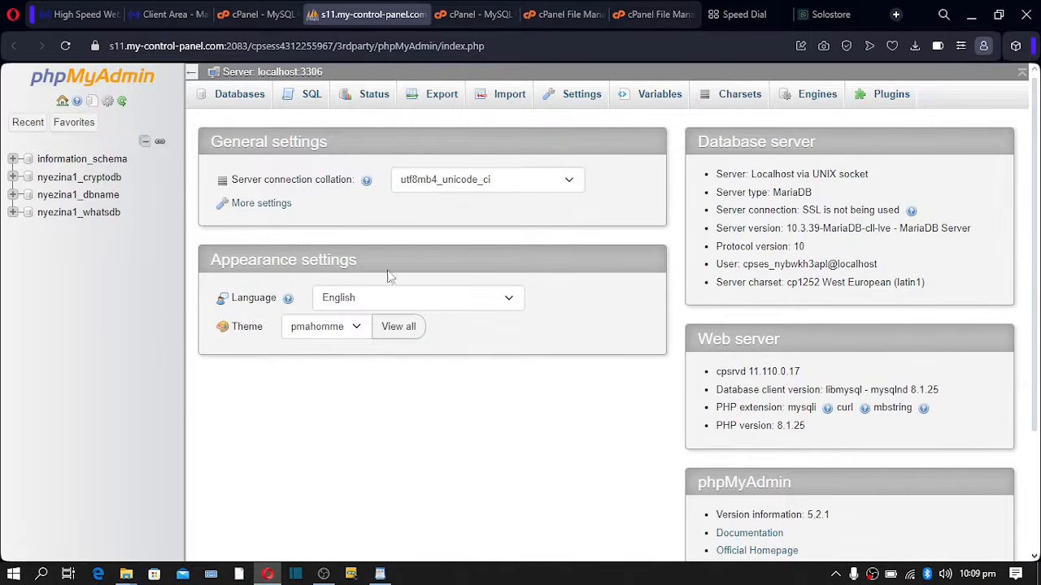
- Open the users table in nyezina1_whatsdb, listing the Super Admin and Owner accounts
left_click(70, 217)
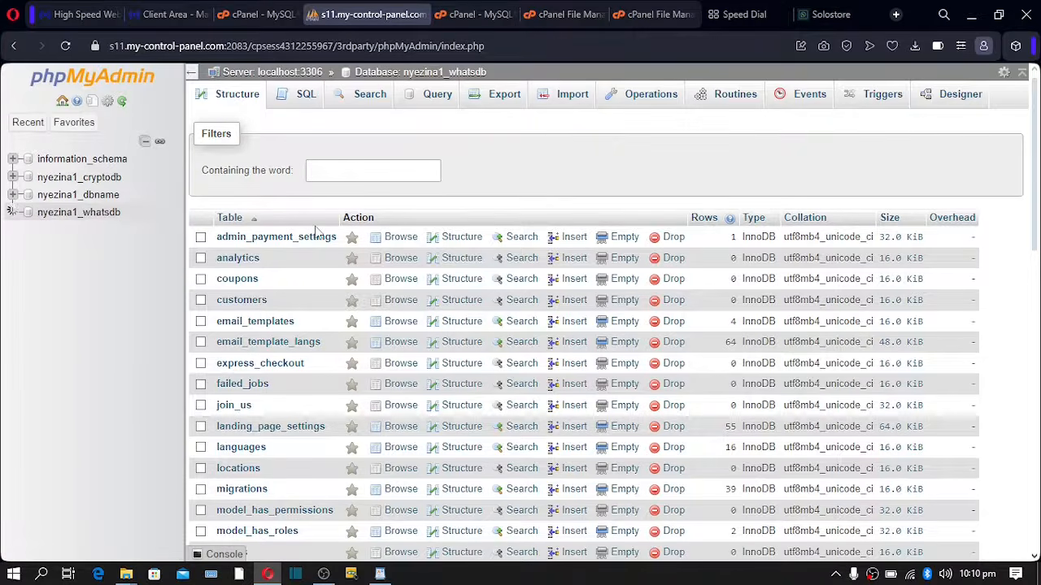
scroll(317, 232, "down", 5)
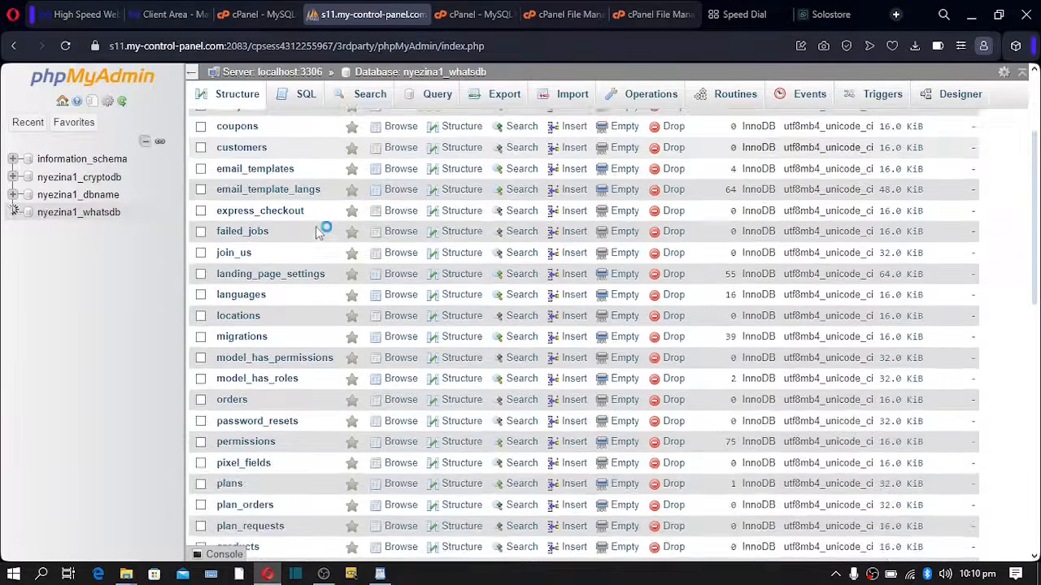
scroll(317, 234, "down", 10)
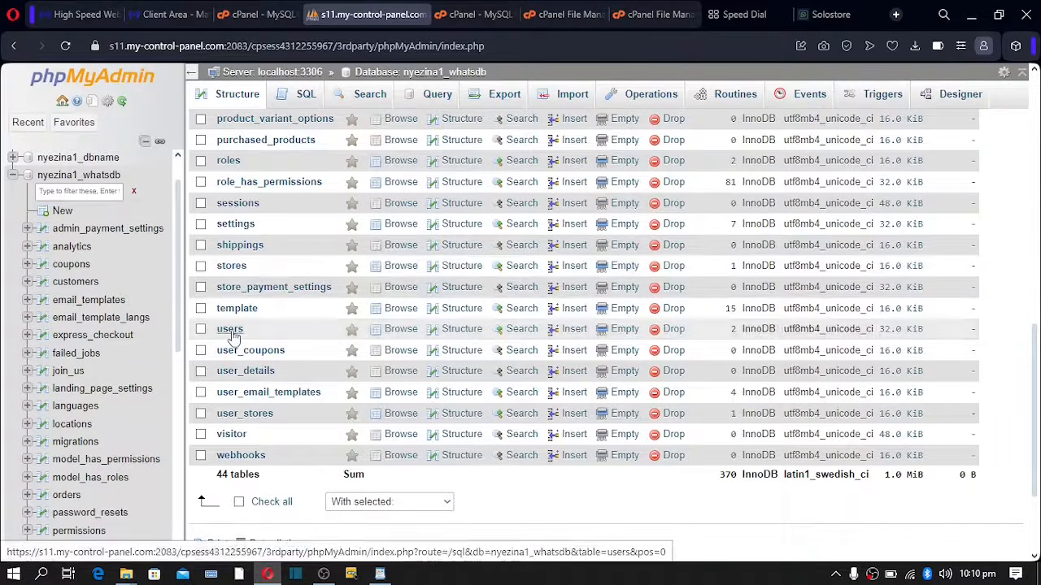
left_click(231, 330)
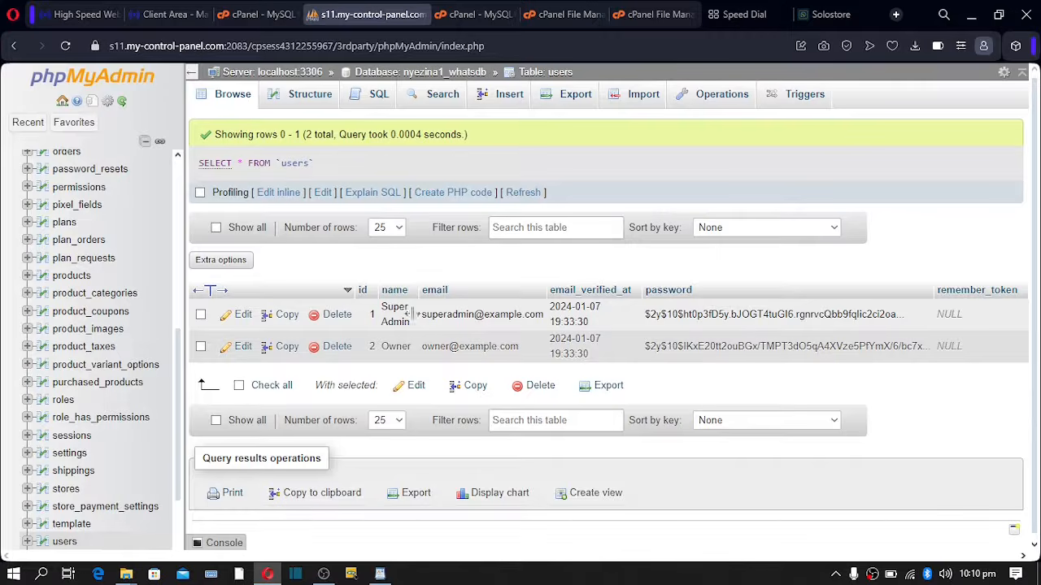
- Edit the Super Admin record (id 1), replacing its email with the new admin e-mail address
left_click(241, 315)
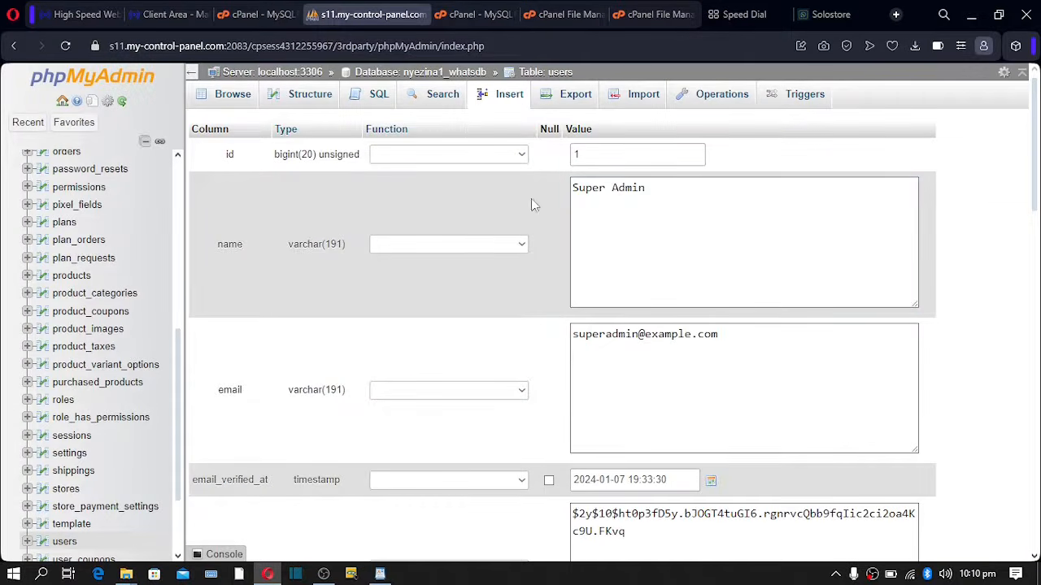
left_click(589, 196)
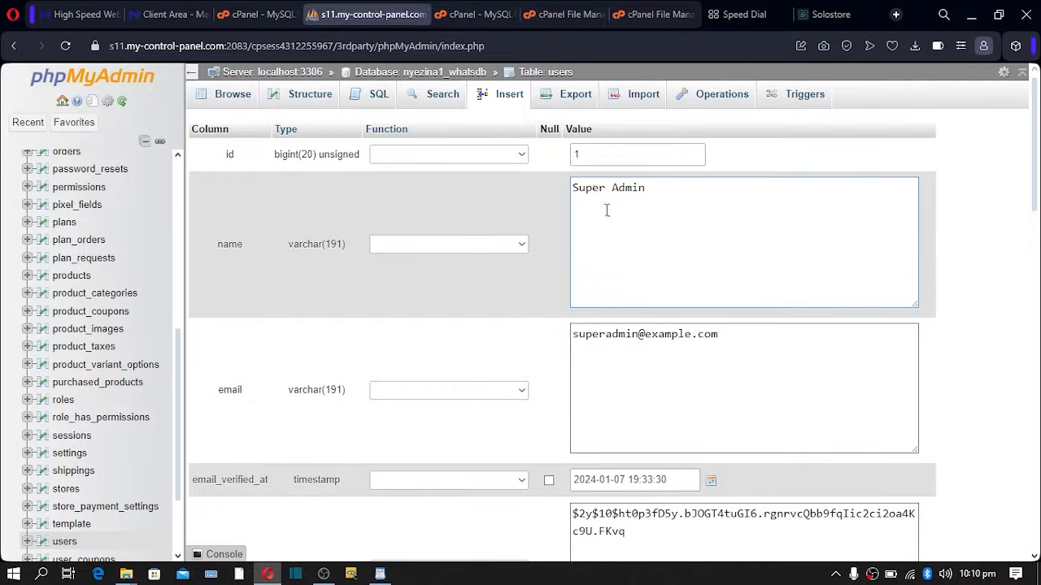
left_click(712, 336)
key("ctrl+a")
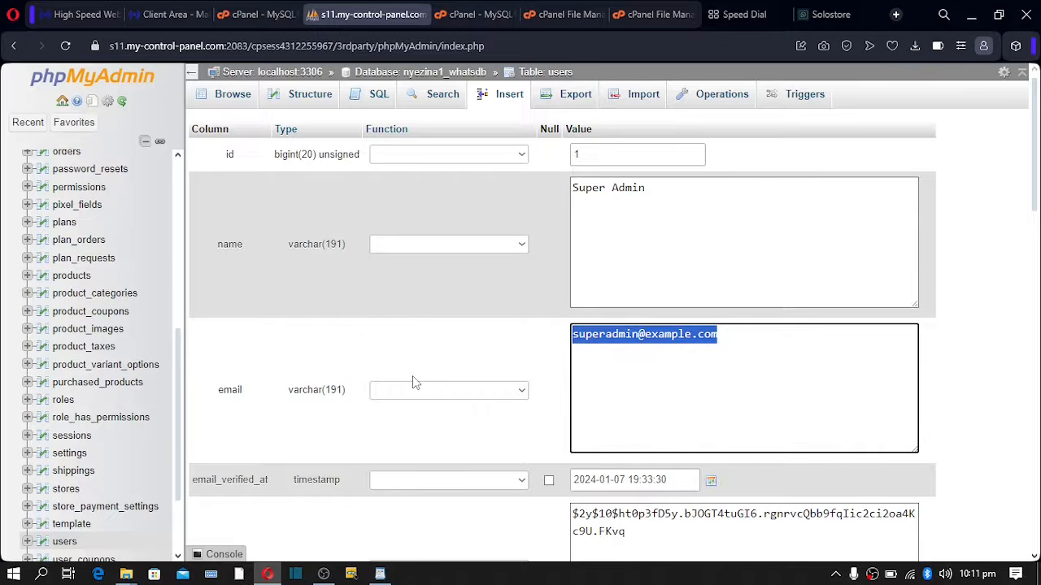
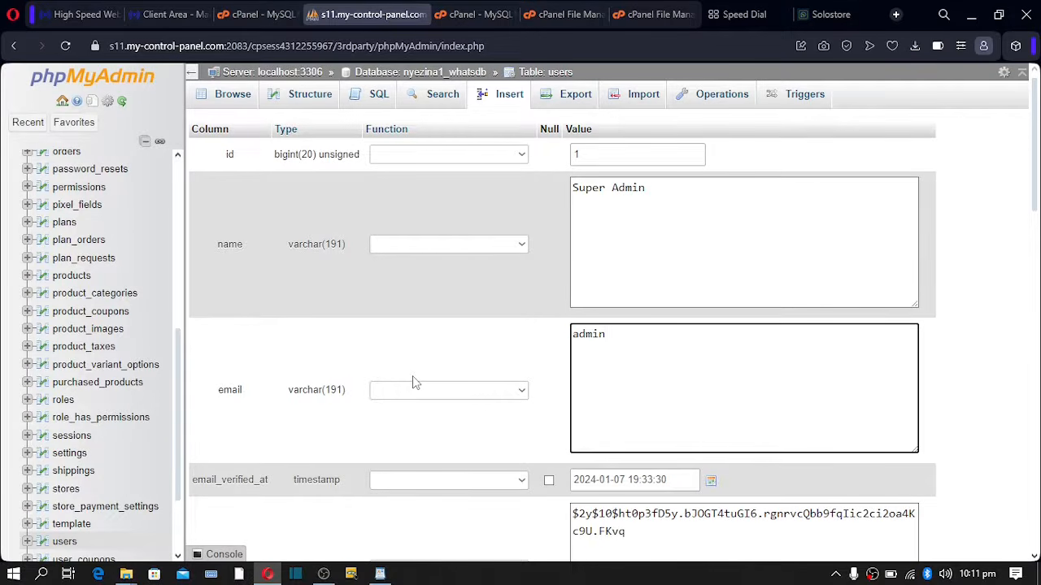
left_click_drag(683, 340, 544, 344)
left_click(679, 334)
left_click_drag(680, 339, 566, 342)
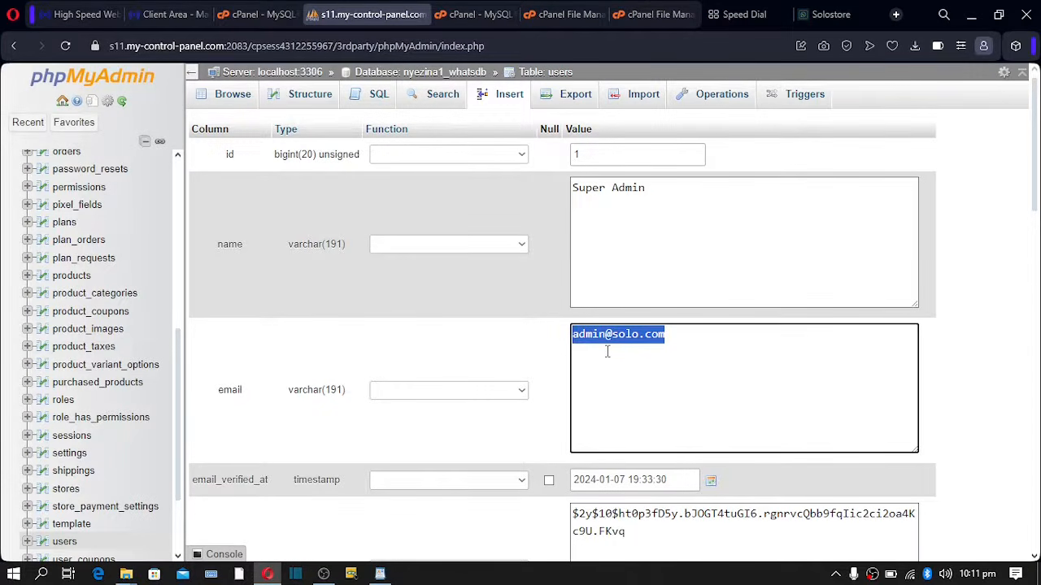
scroll(607, 352, "down", 2)
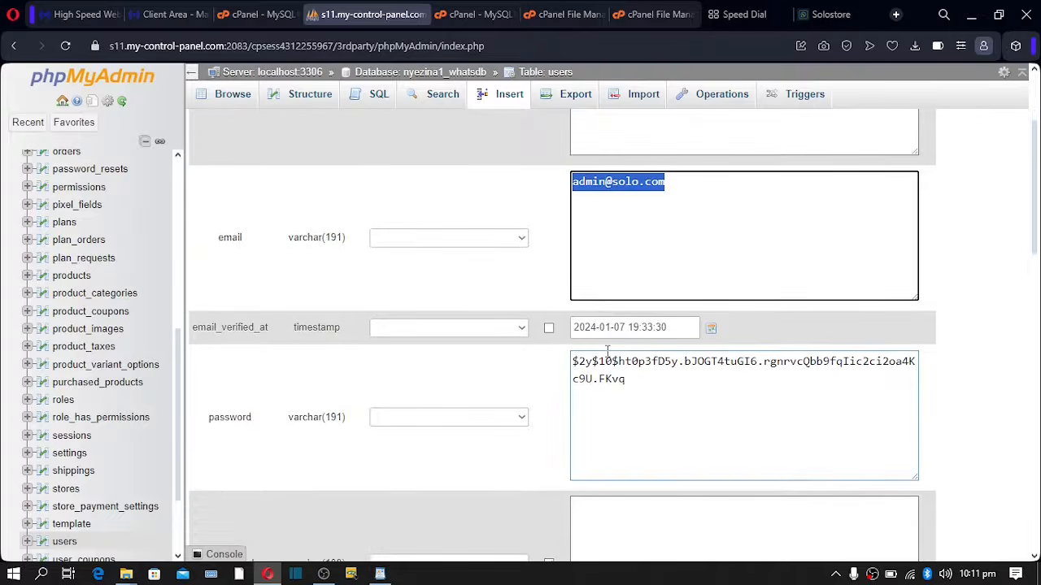
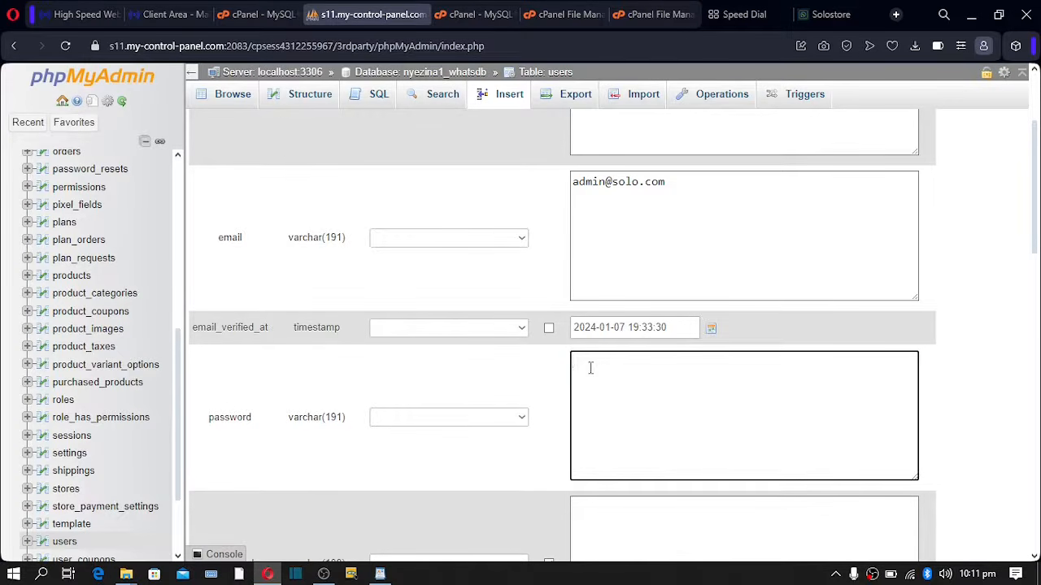
- Enter a new Super Admin password, hash it with password_hash(), and save the row
left_click(477, 418)
scroll(439, 285, "down", 20)
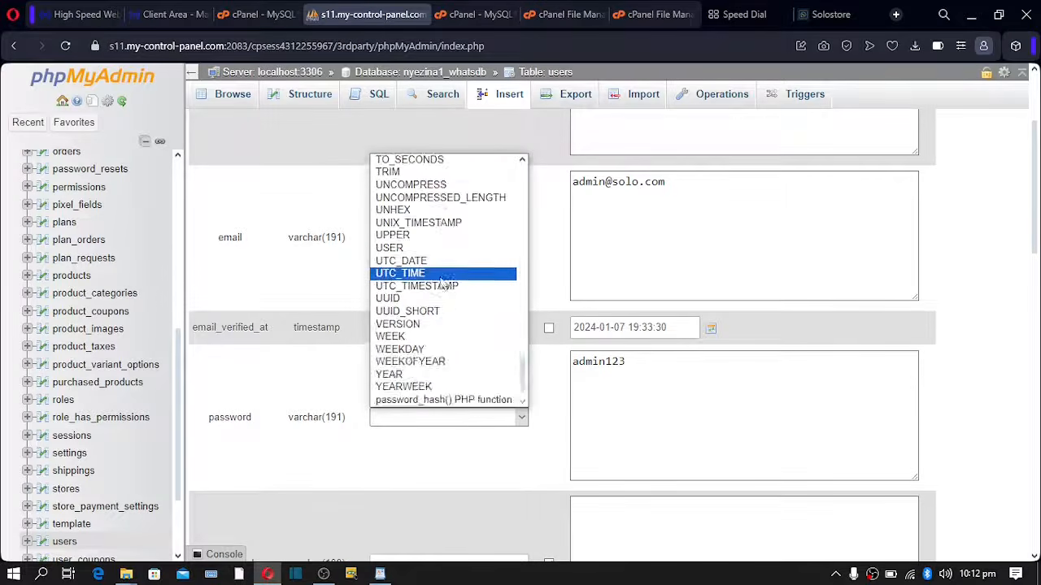
scroll(439, 307, "up", 5)
scroll(438, 390, "down", 5)
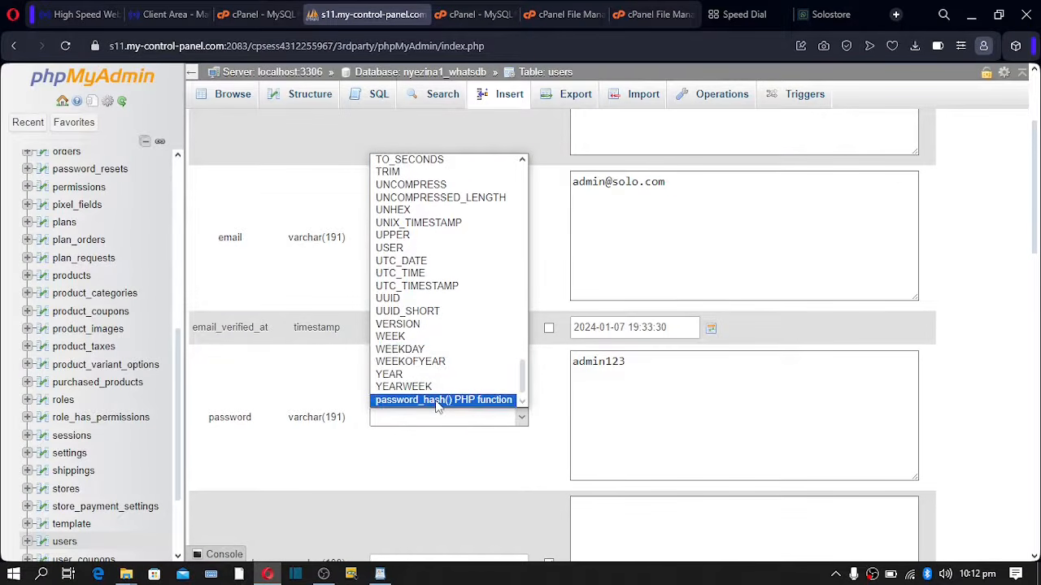
left_click(479, 400)
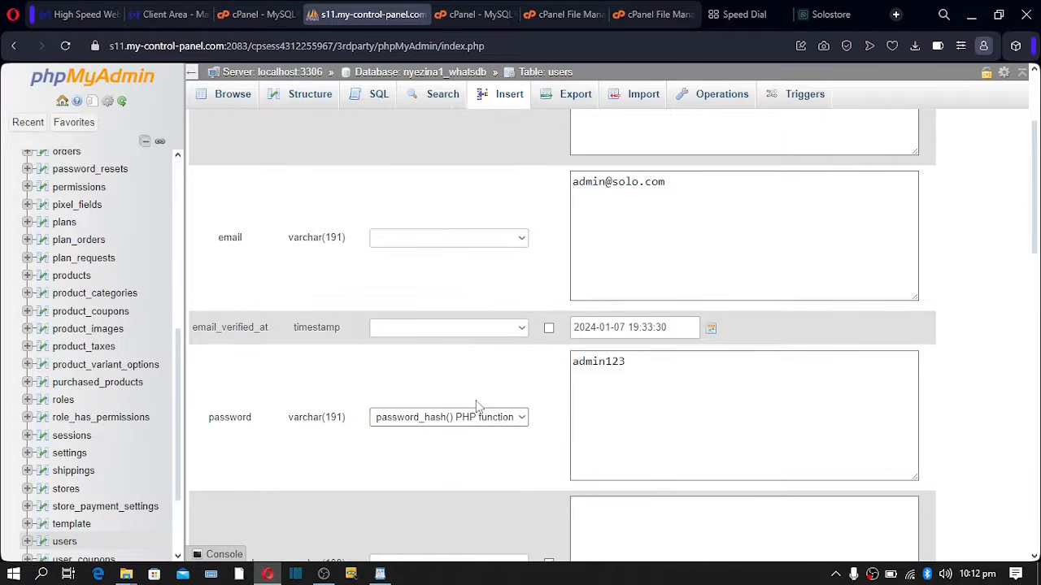
left_click(618, 394)
scroll(618, 394, "down", 15)
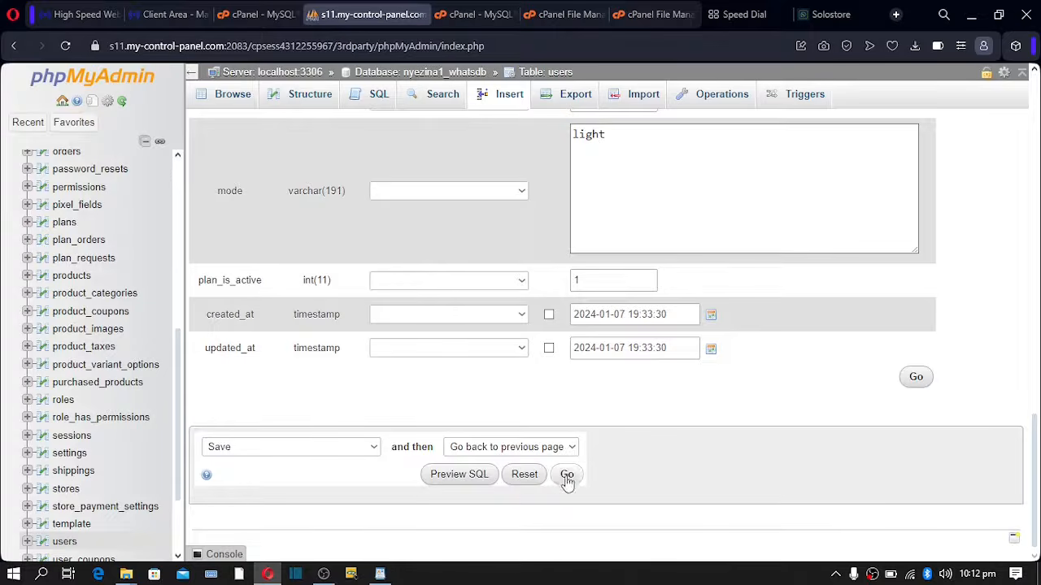
scroll(564, 475, "up", 10)
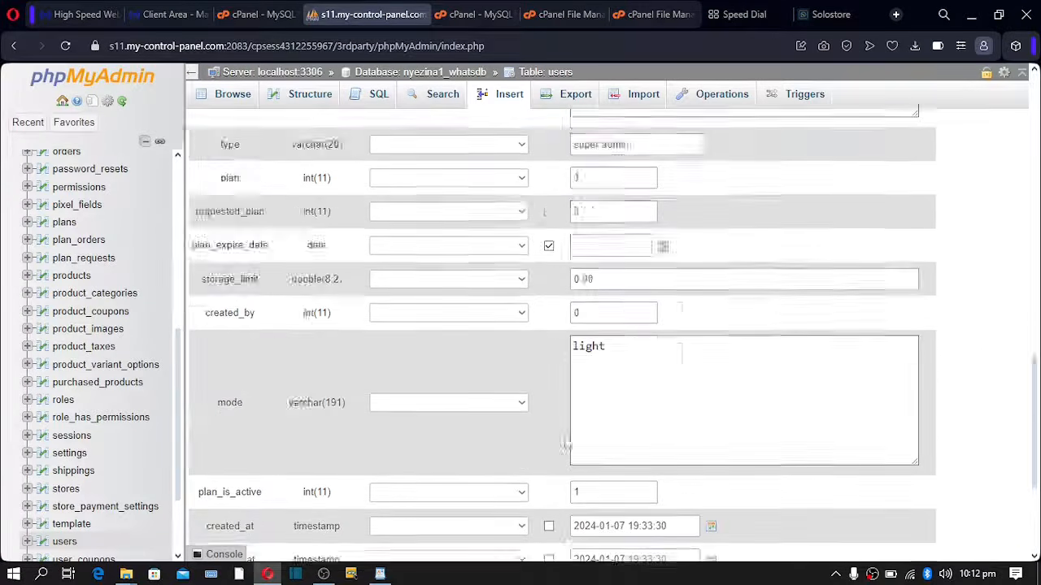
scroll(567, 419, "up", 5)
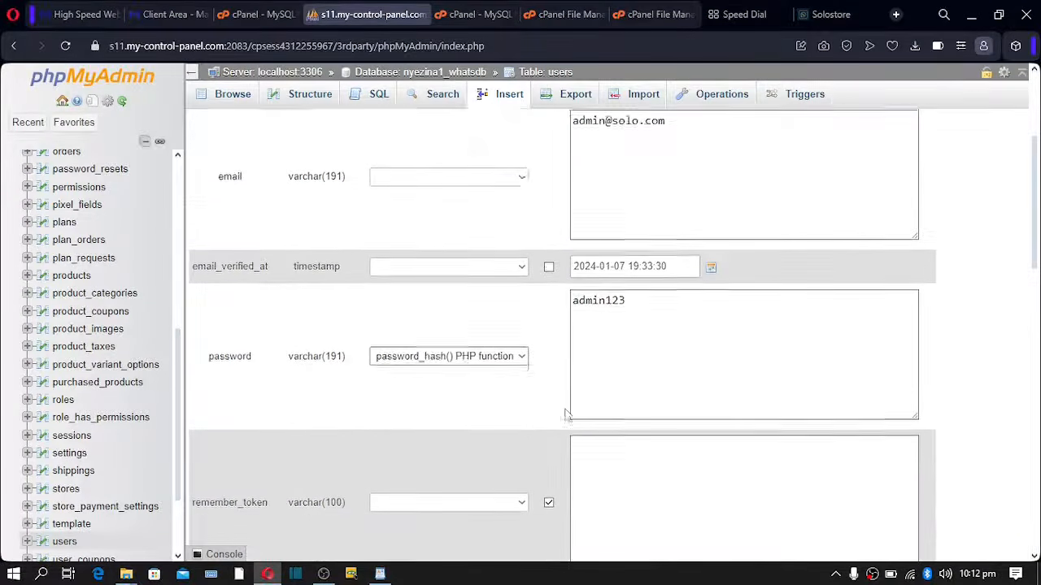
scroll(566, 416, "down", 8)
scroll(566, 417, "down", 3)
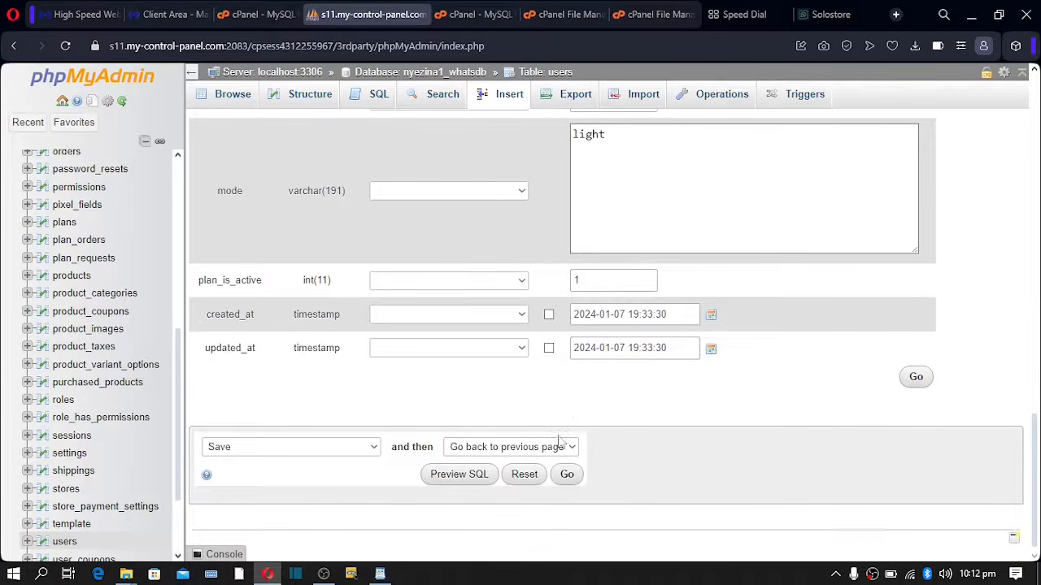
left_click(568, 476)
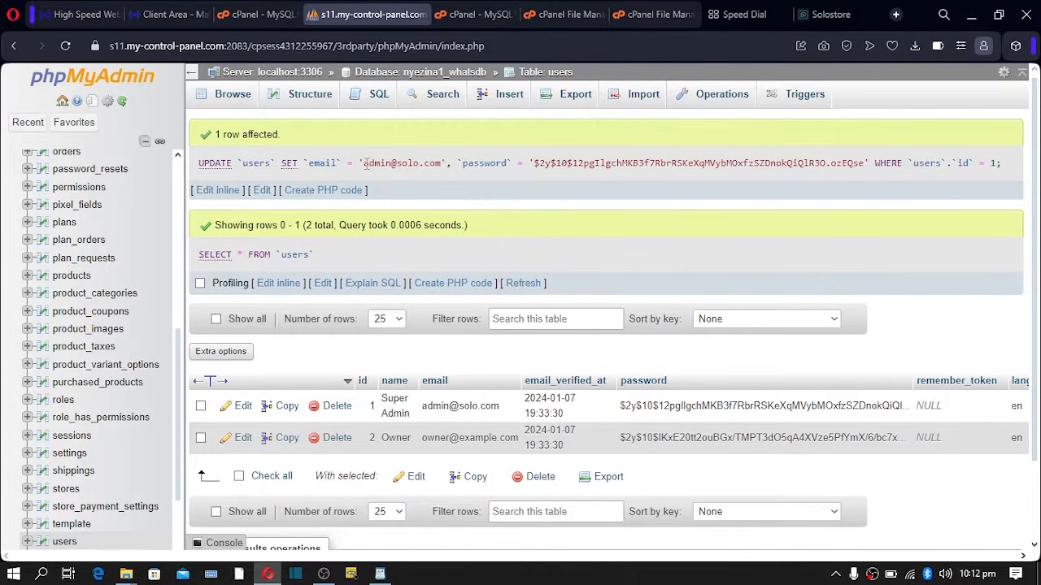
- Copy the admin e-mail from the UPDATE query and go to the Solostore site tab
left_click_drag(365, 164, 441, 163)
key("ctrl+c")
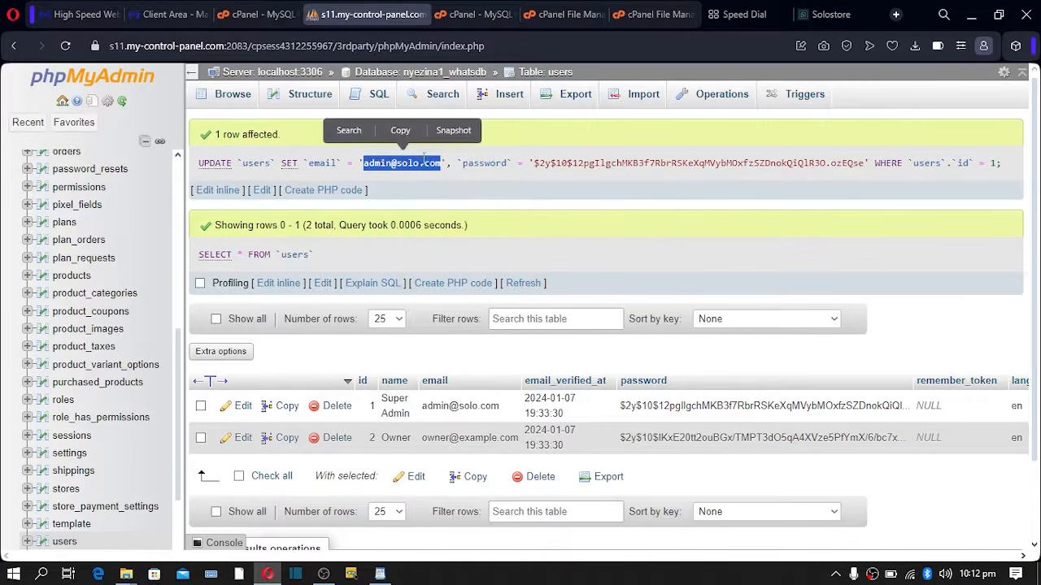
left_click(401, 131)
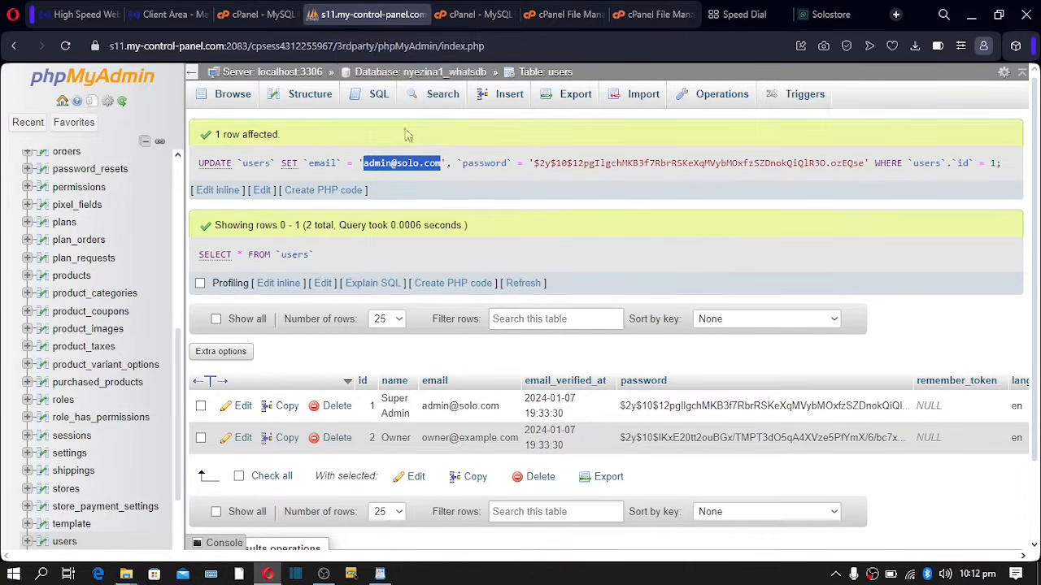
left_click(822, 14)
- Log into WhatsStore with the copied admin e-mail and the account password
left_click(862, 123)
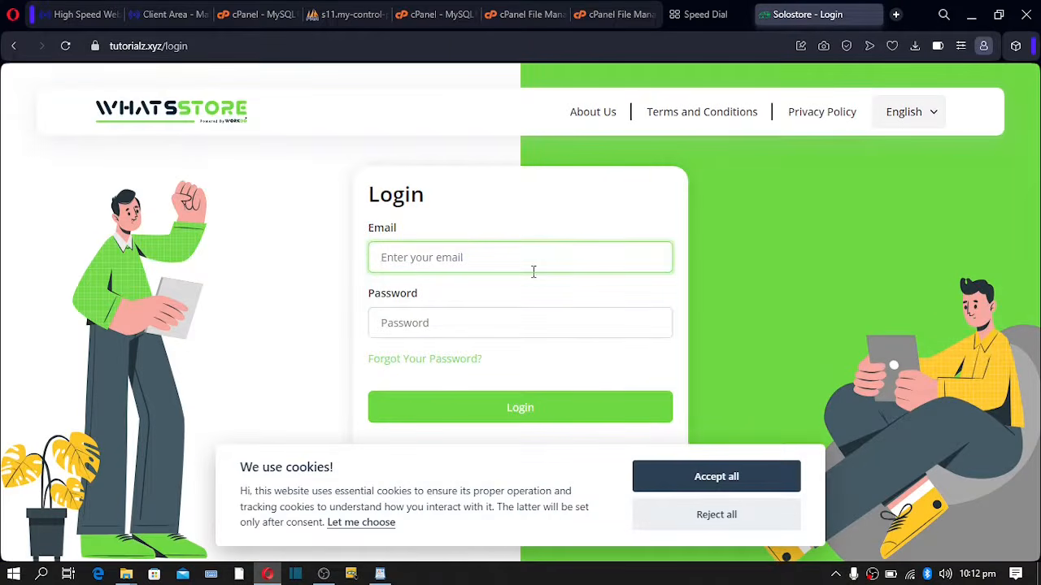
key("ctrl+v")
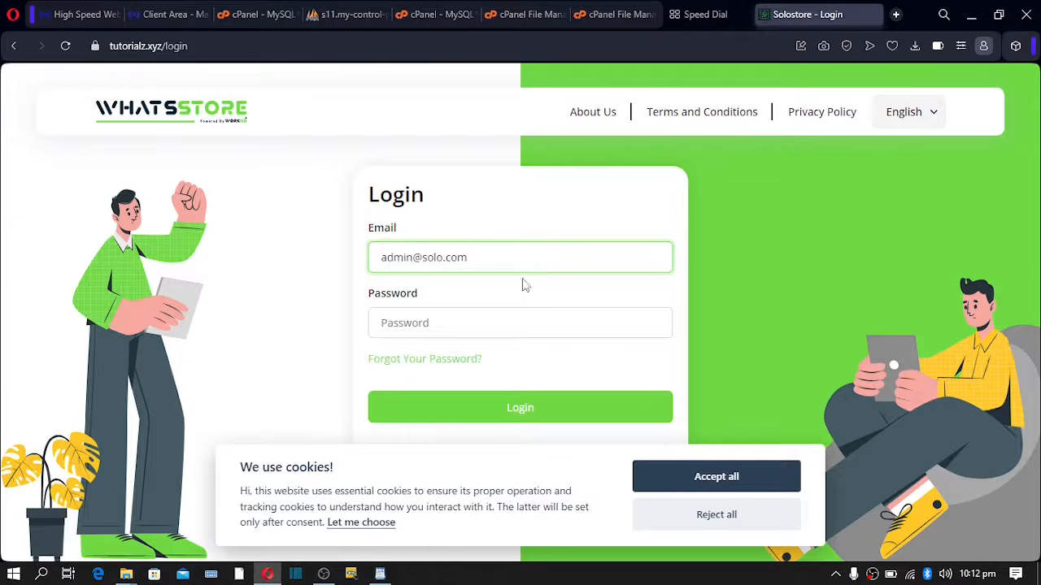
left_click(472, 319)
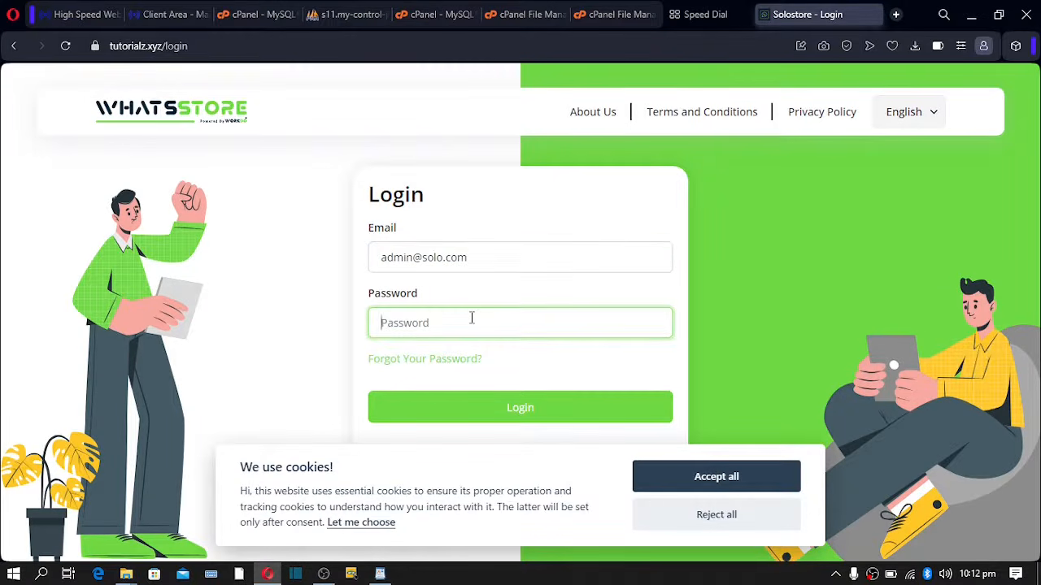
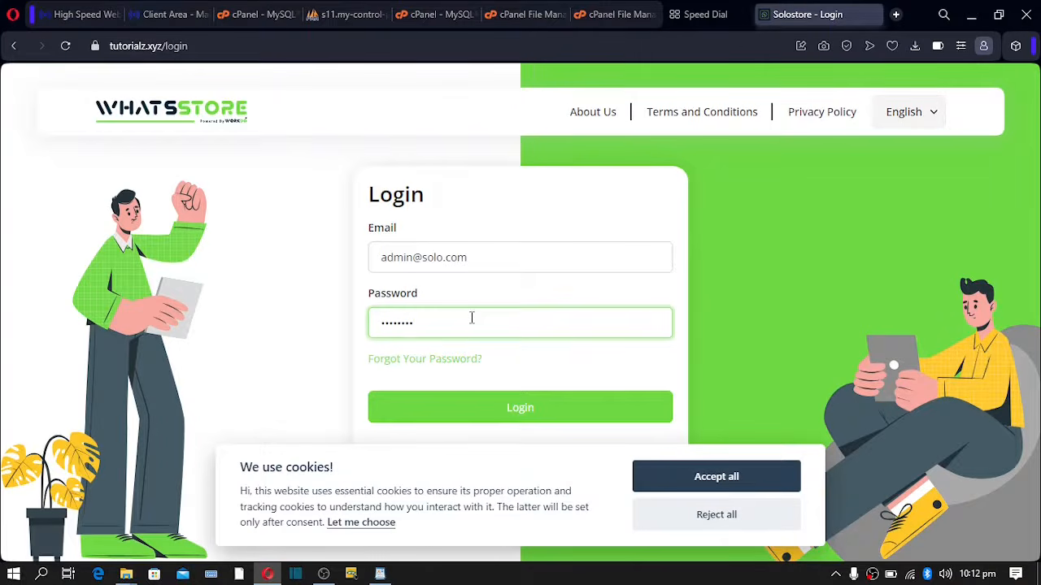
left_click(488, 420)
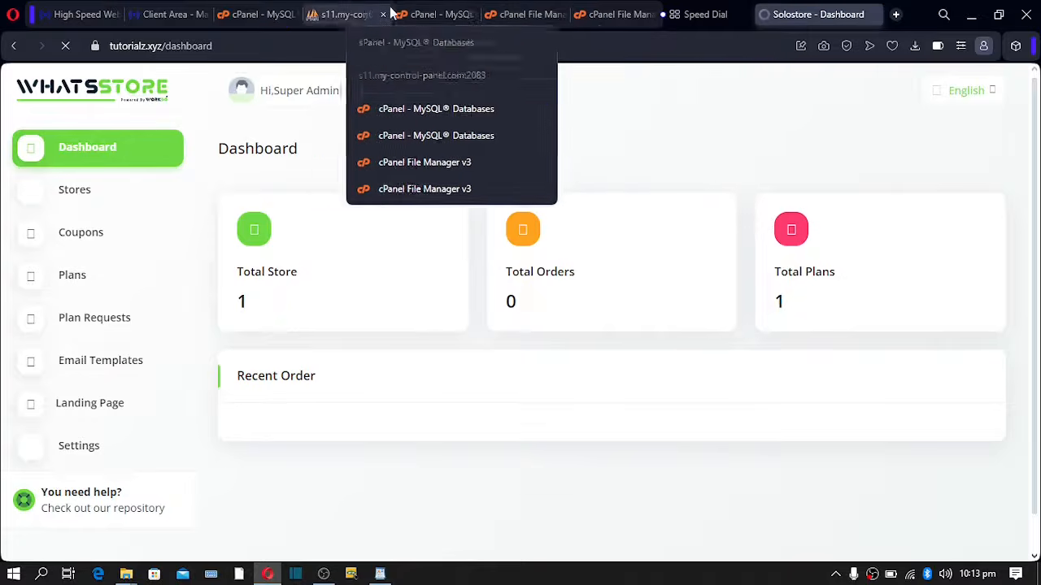
- Check the phpMyAdmin users table, then open Settings from the WhatsStore sidebar
left_click(342, 14)
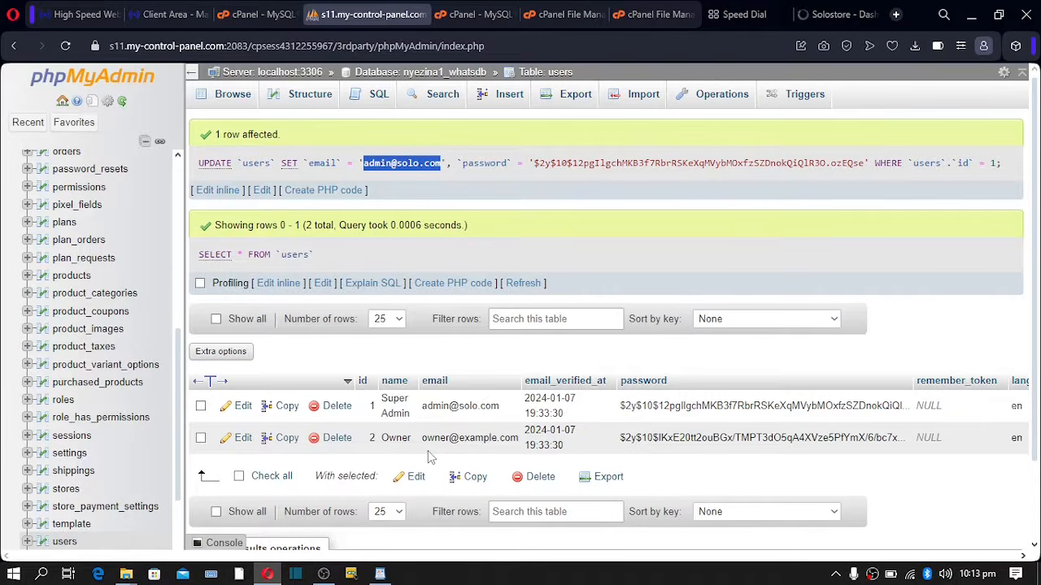
left_click(823, 12)
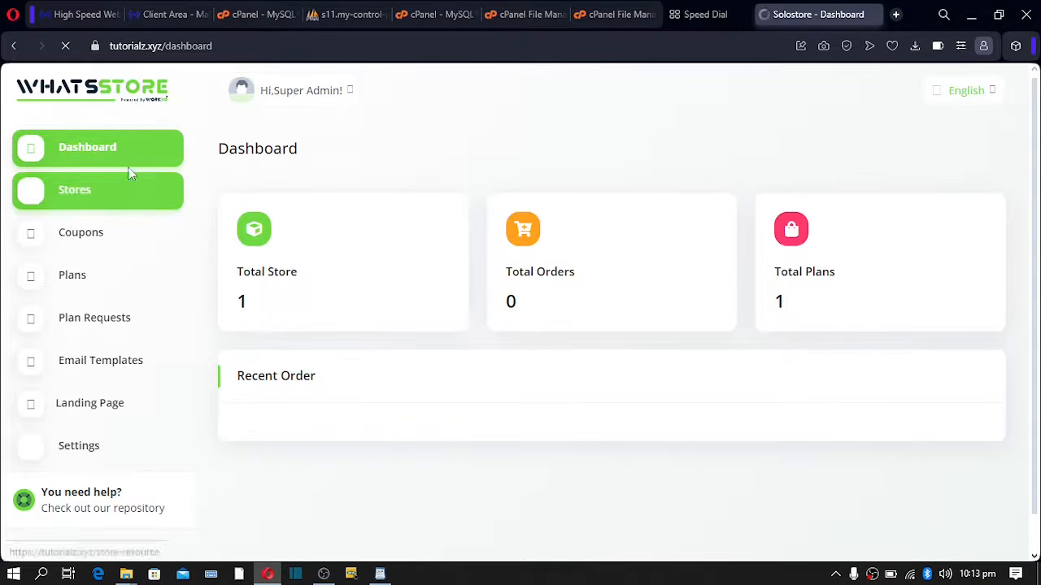
left_click(83, 455)
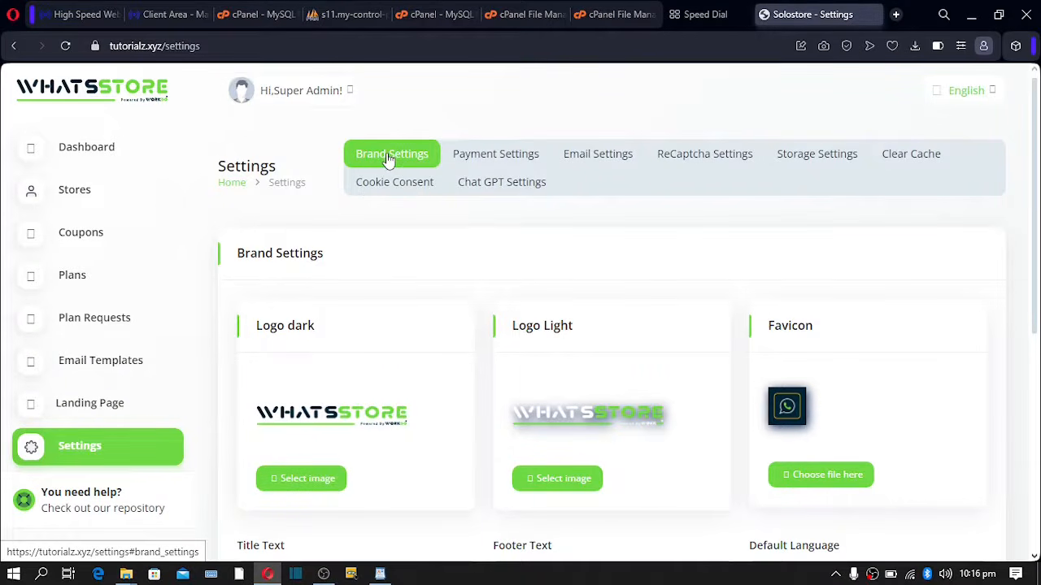
scroll(379, 186, "down", 1)
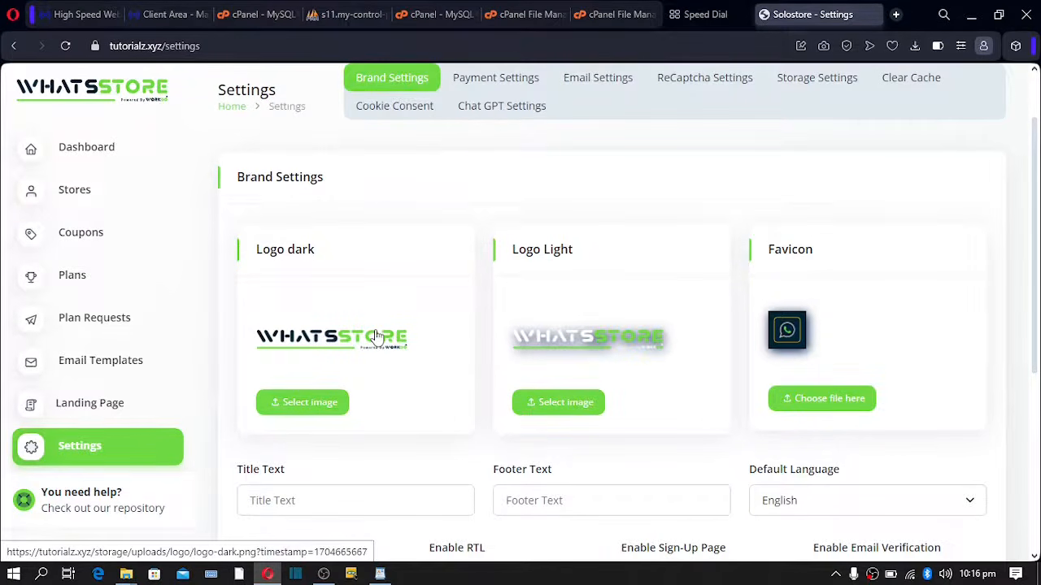
left_click_drag(377, 331, 378, 379)
left_click_drag(600, 331, 606, 373)
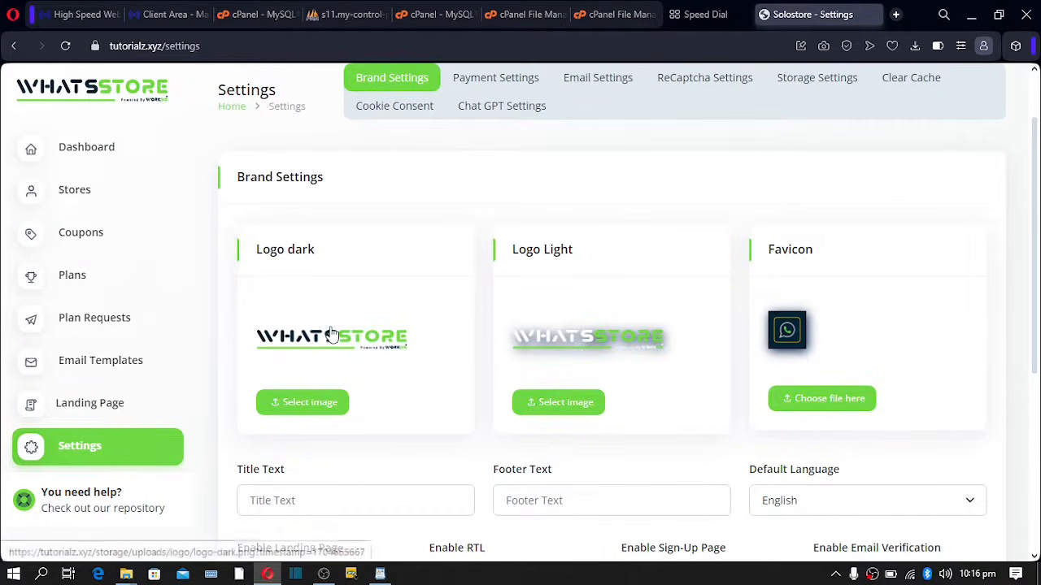
left_click_drag(331, 332, 337, 362)
left_click_drag(519, 332, 525, 373)
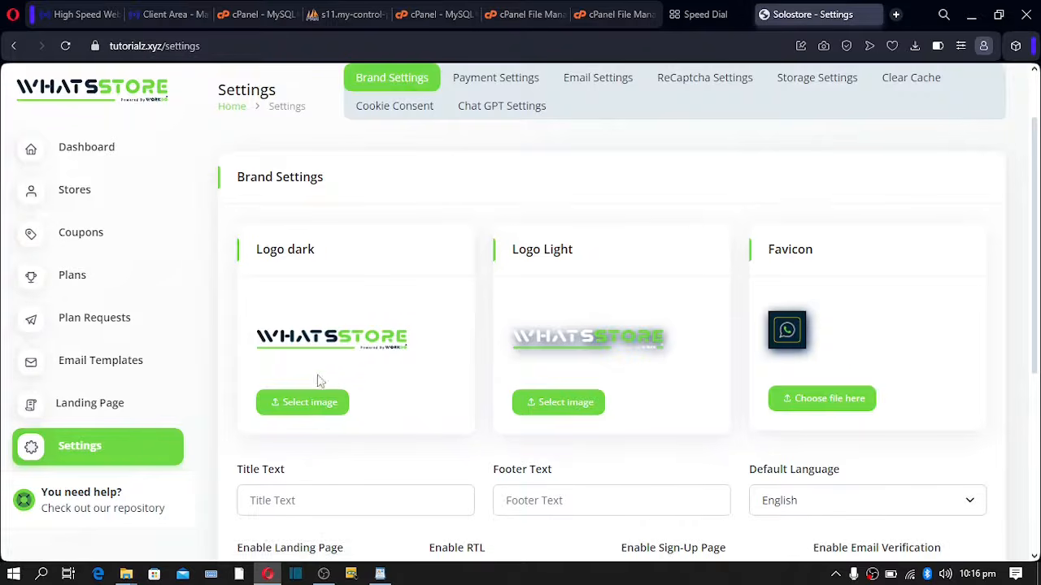
left_click(555, 407)
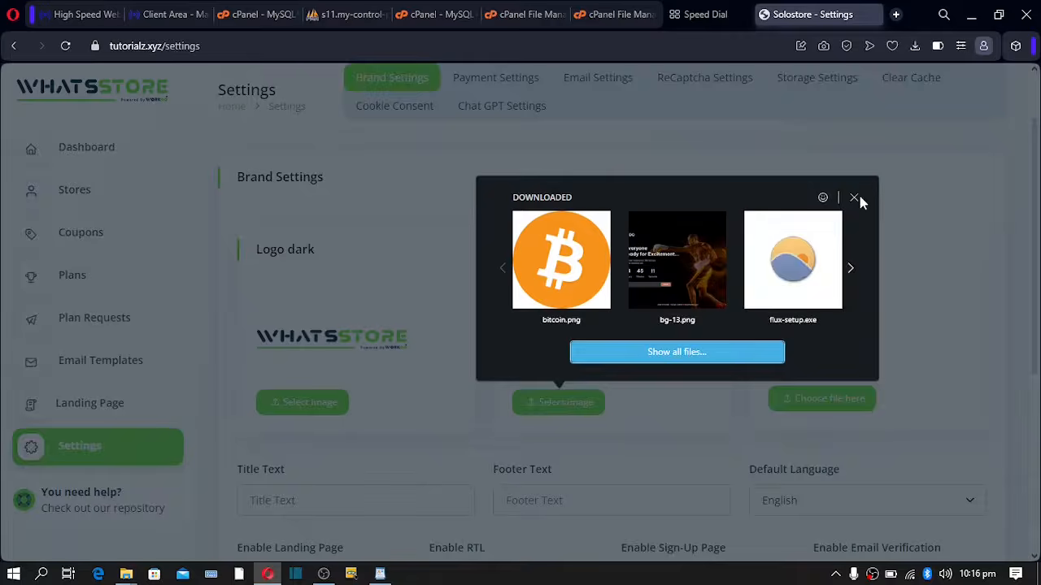
left_click(853, 199)
left_click(864, 206)
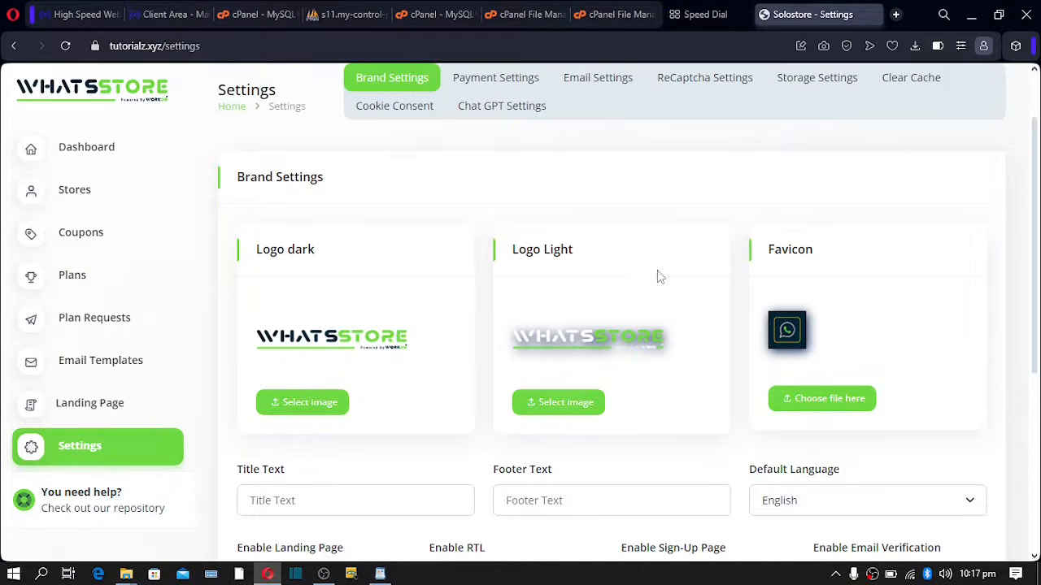
- Review Title and Footer Text, keep English as default language, and enable e-mail verification
scroll(675, 410, "down", 1)
scroll(676, 410, "down", 2)
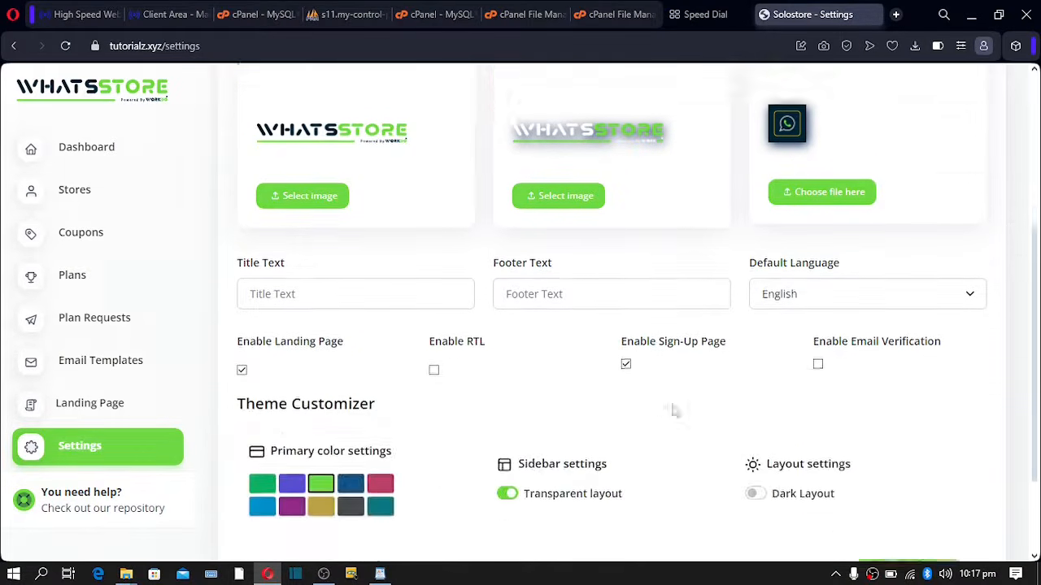
left_click_drag(242, 244, 312, 249)
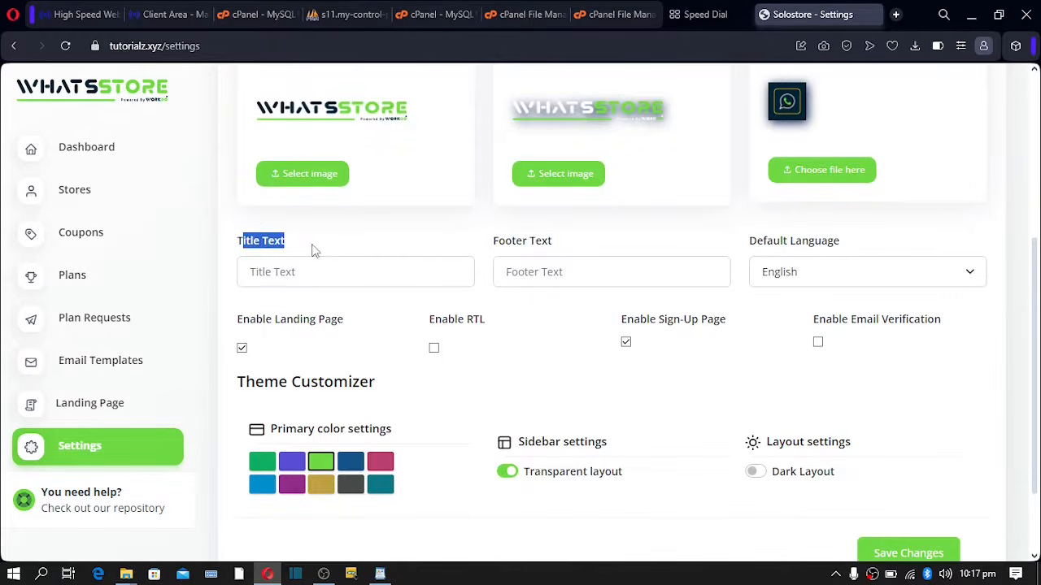
left_click(294, 271)
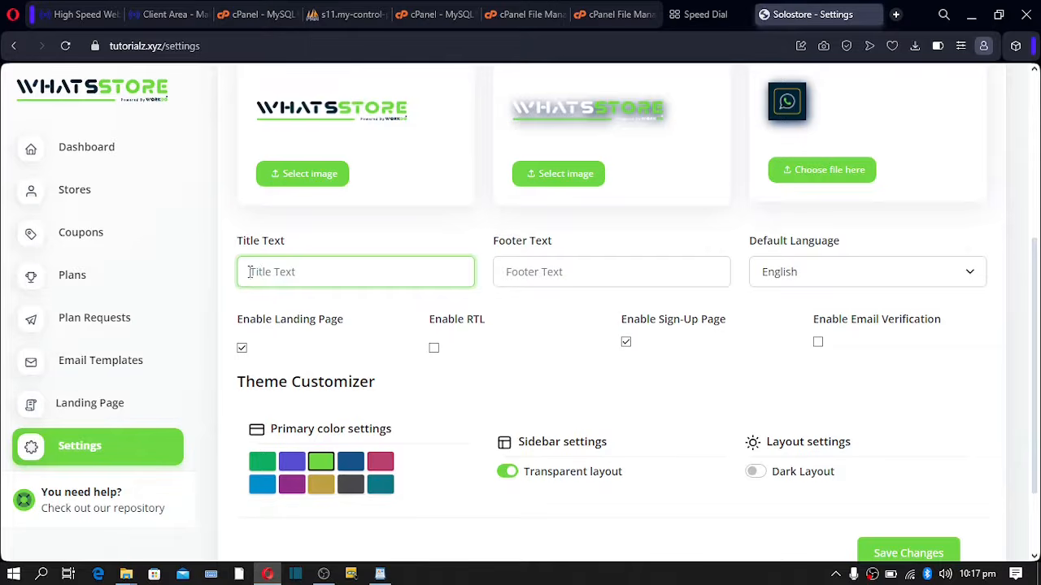
left_click_drag(495, 246, 541, 268)
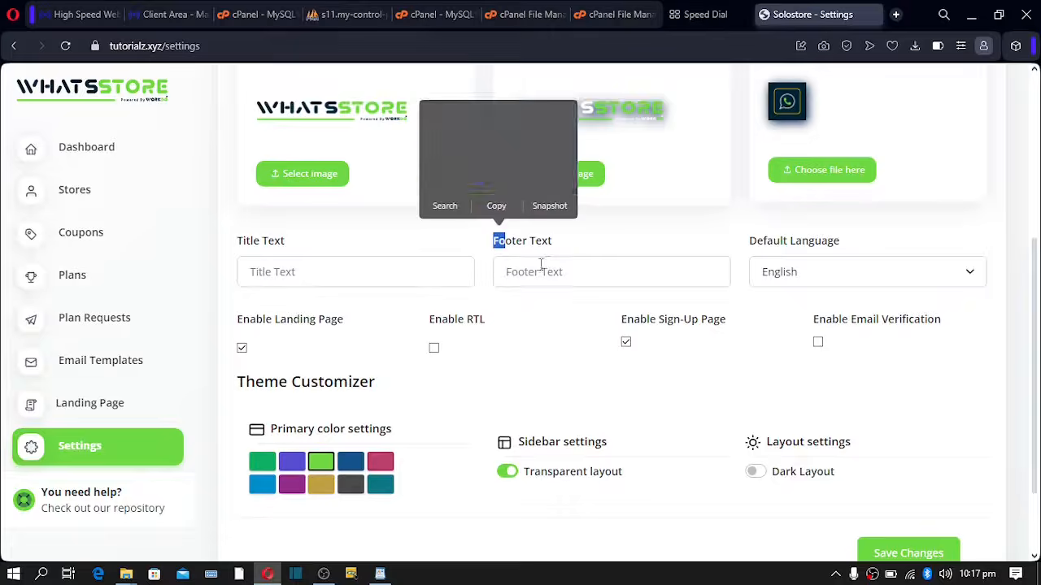
left_click(524, 271)
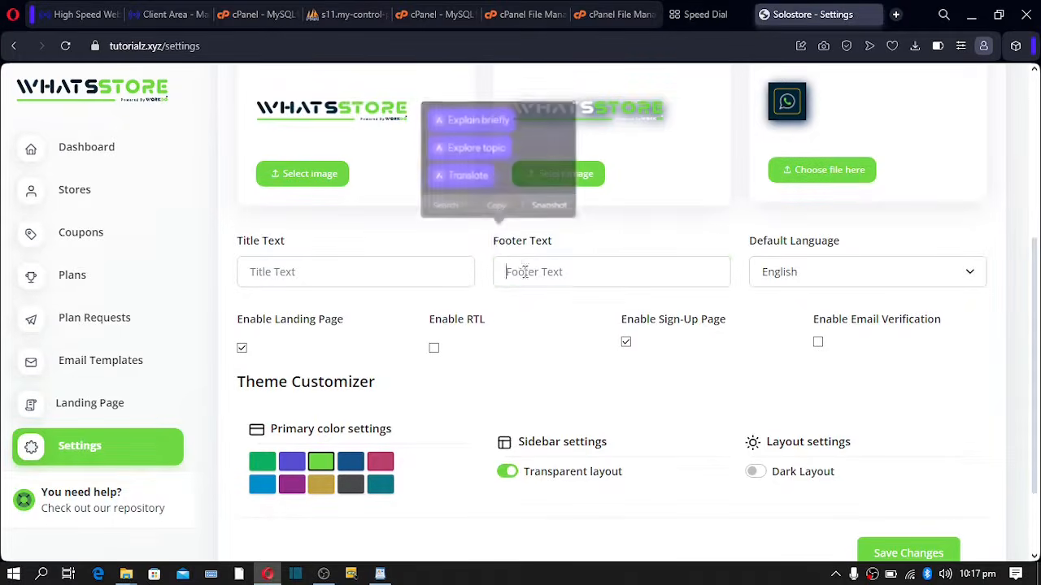
left_click(833, 277)
left_click(829, 278)
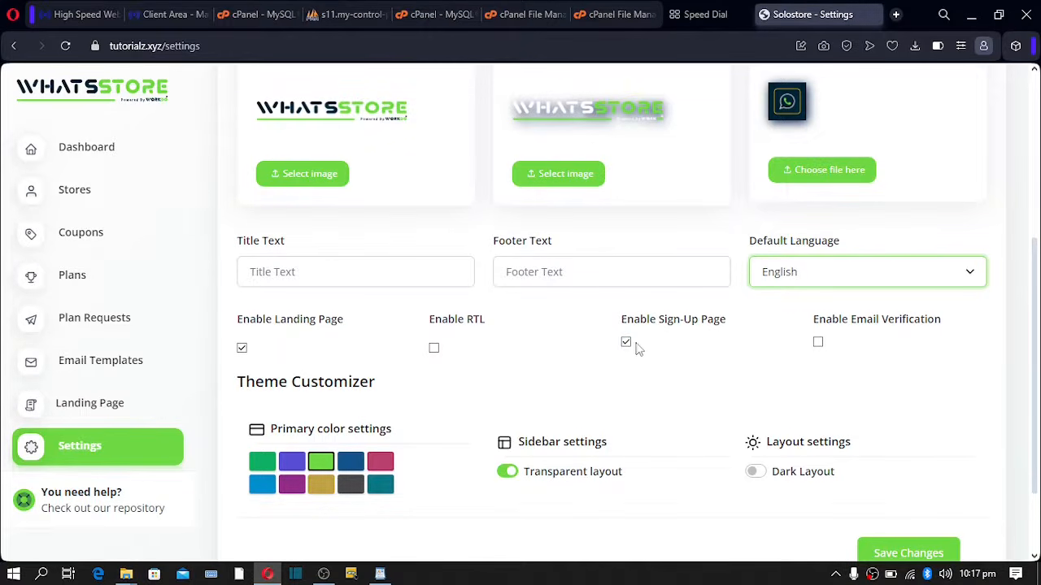
left_click(818, 344)
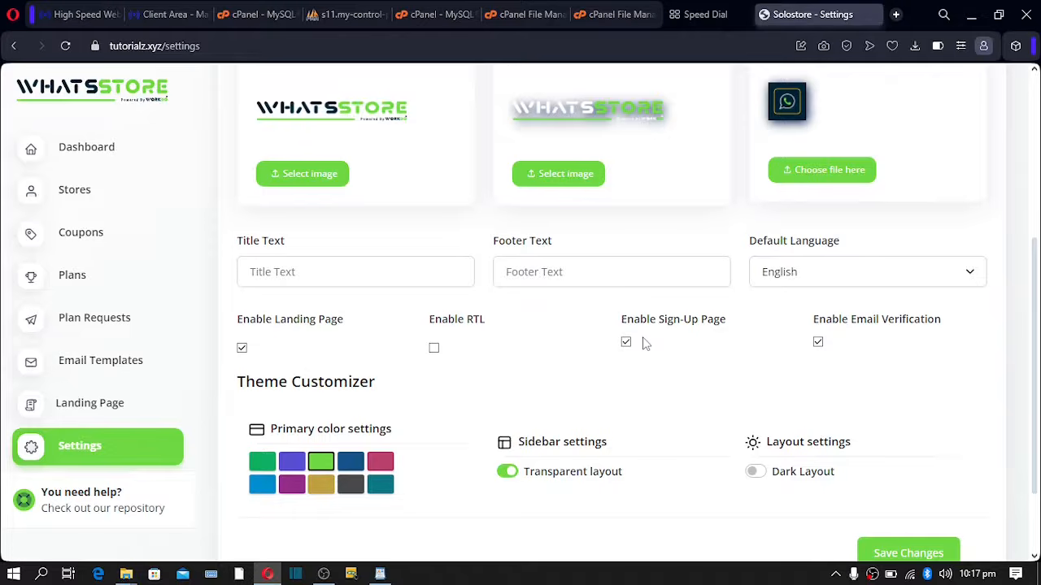
- Leave Dark Layout off, pick the purple primary colour, and save the brand settings
scroll(644, 344, "down", 2)
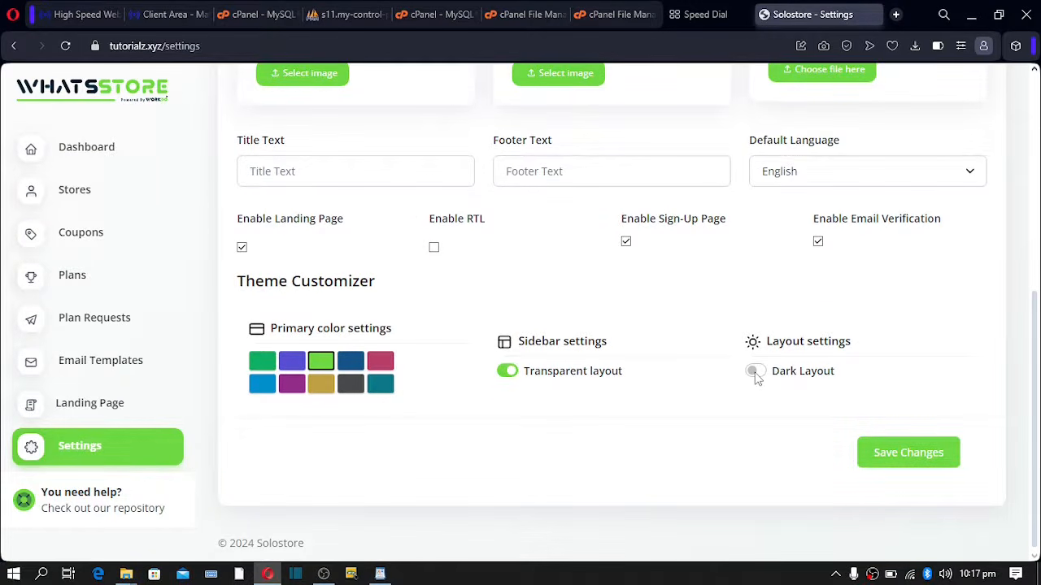
left_click(755, 374)
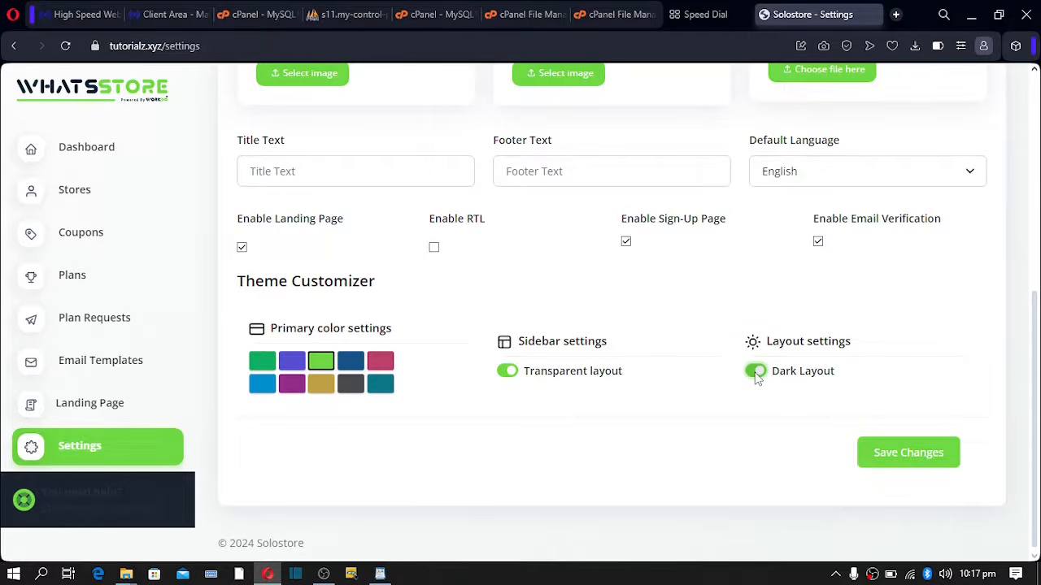
left_click(755, 373)
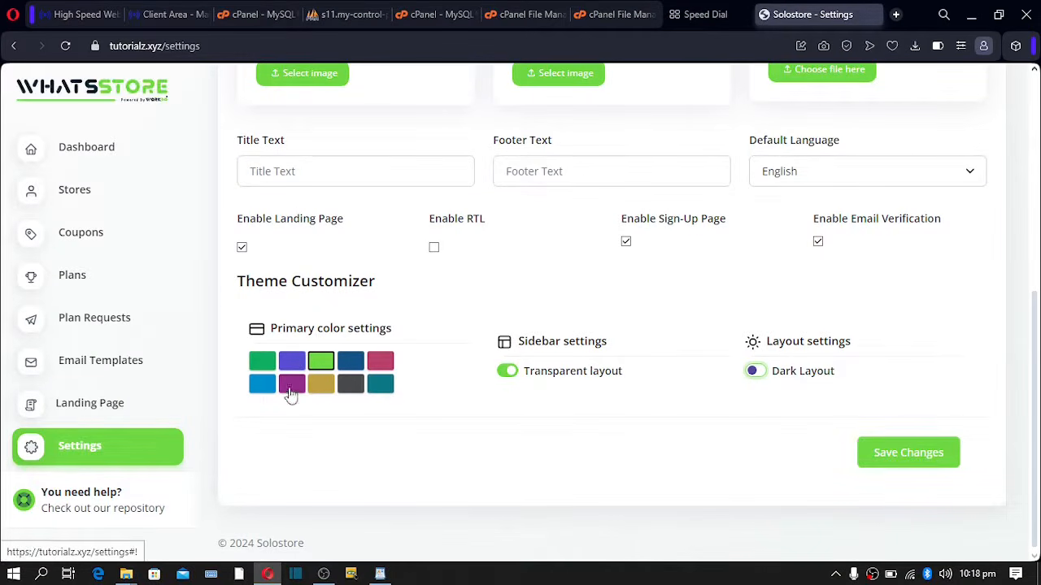
left_click(292, 362)
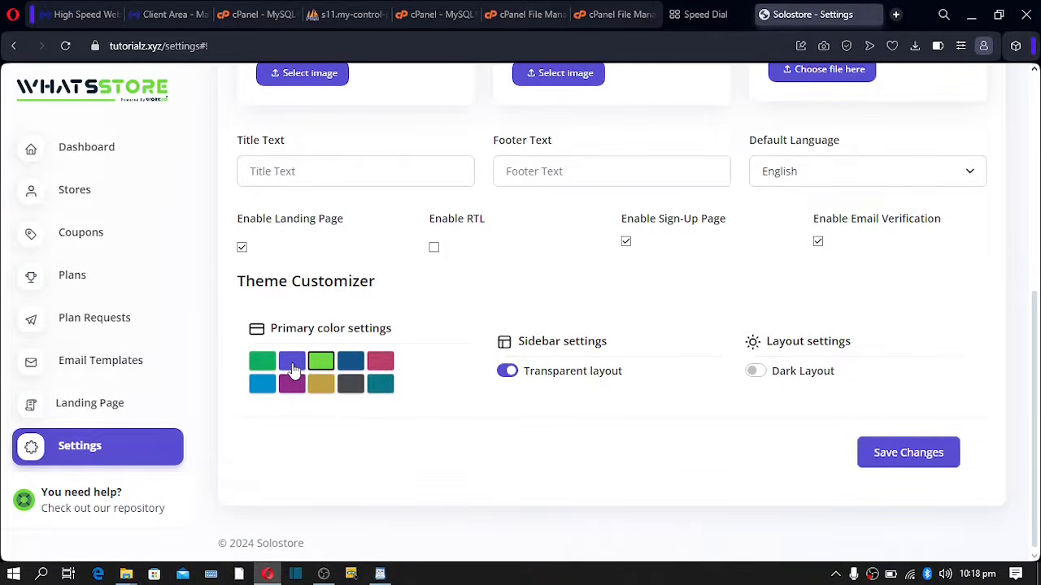
left_click(896, 462)
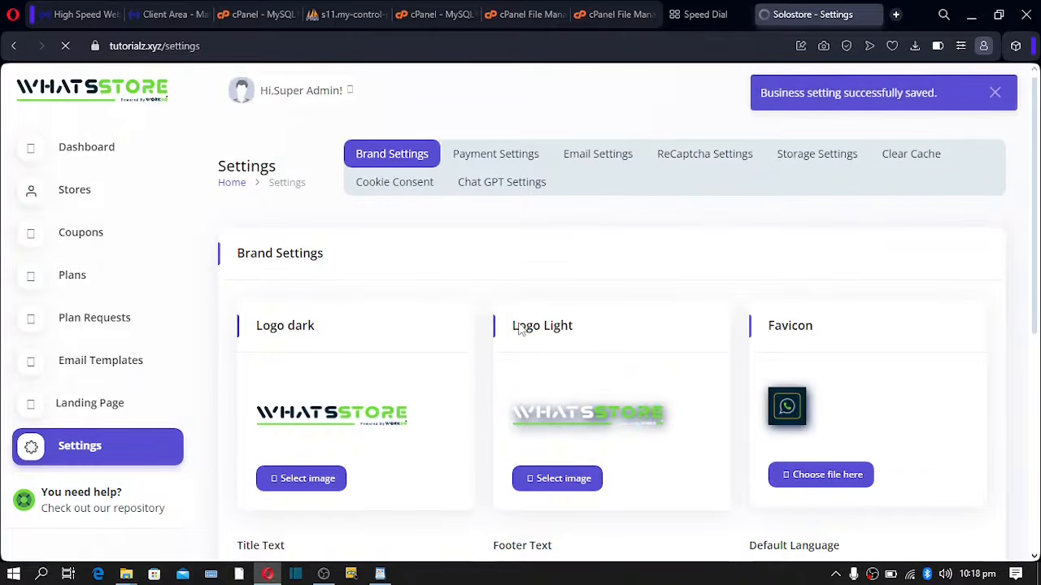
scroll(520, 328, "down", 5)
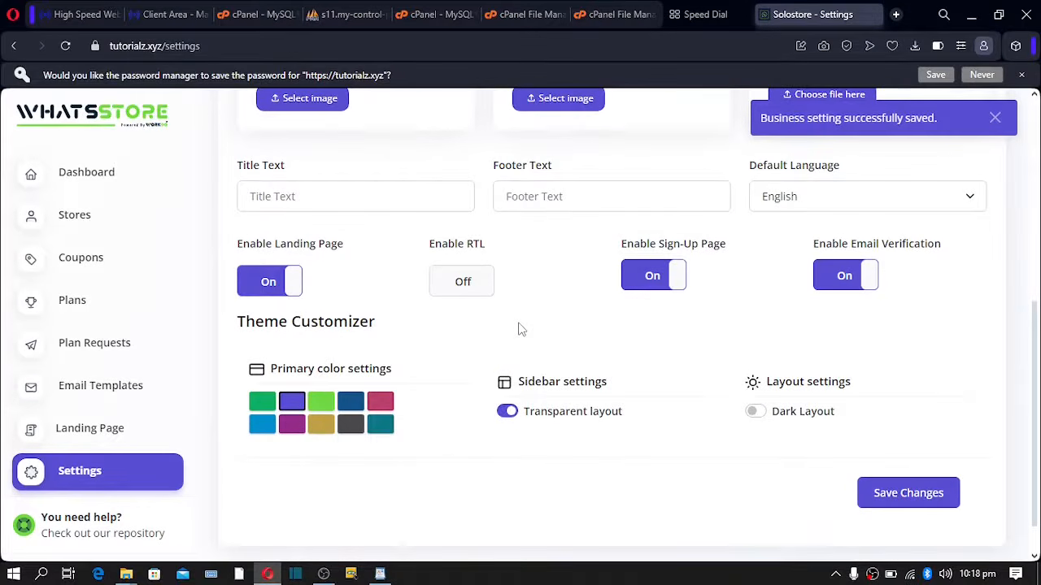
- On Payment Settings, review the USD currency code and $ currency symbol
scroll(521, 329, "up", 5)
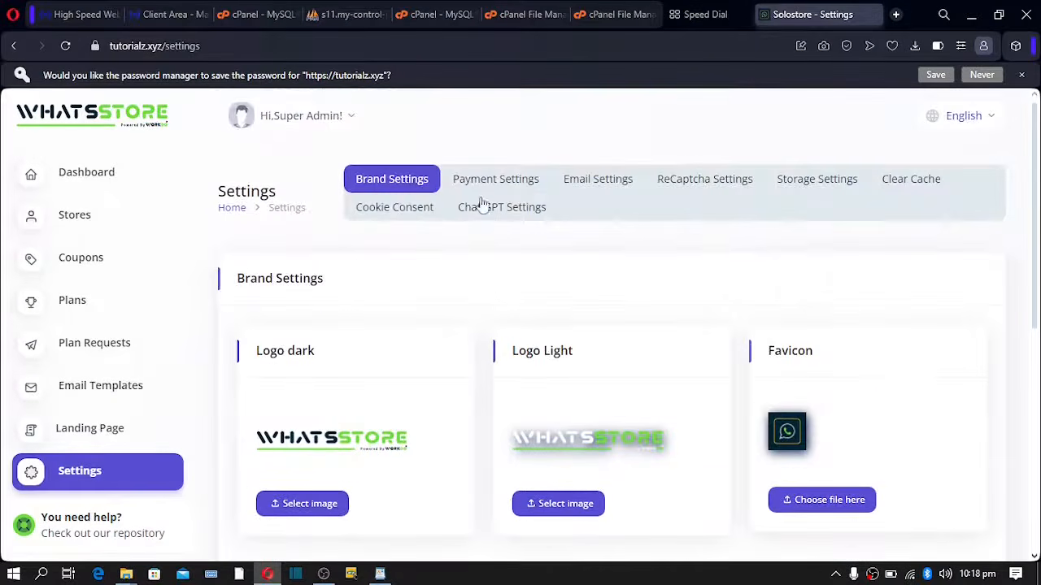
left_click(484, 180)
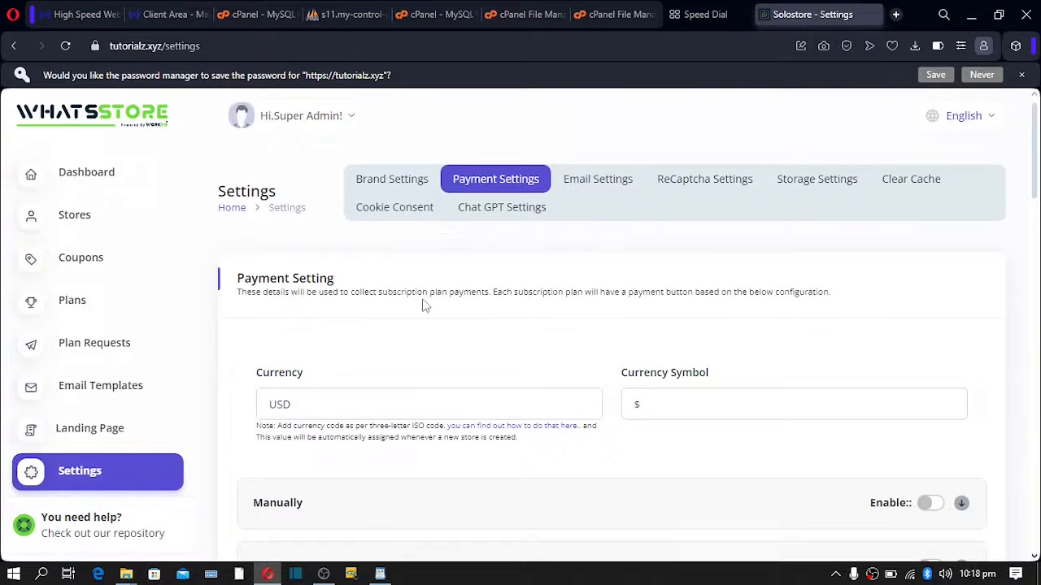
scroll(423, 305, "down", 1)
left_click_drag(308, 334, 204, 337)
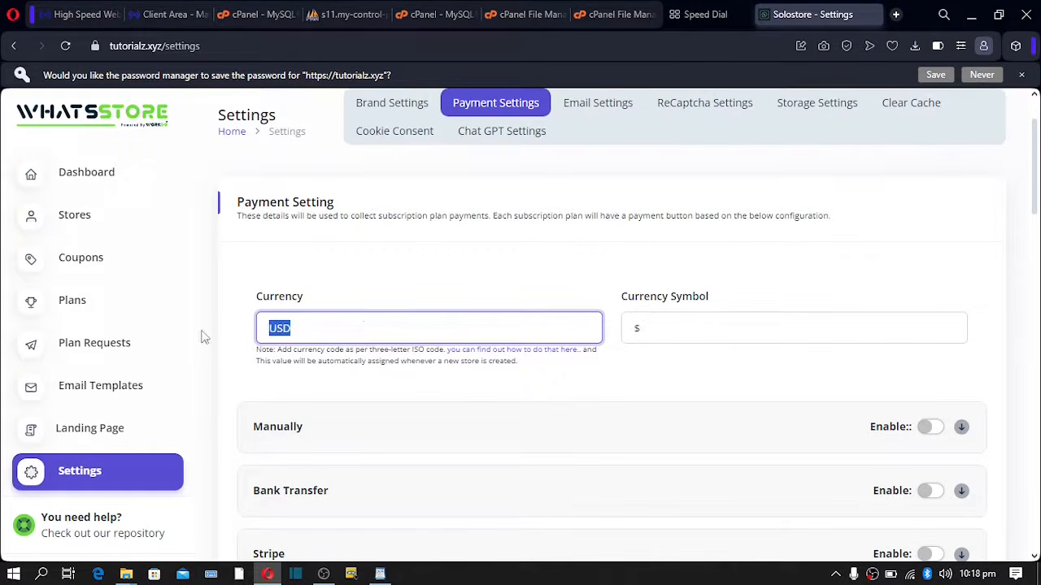
left_click_drag(297, 336, 263, 338)
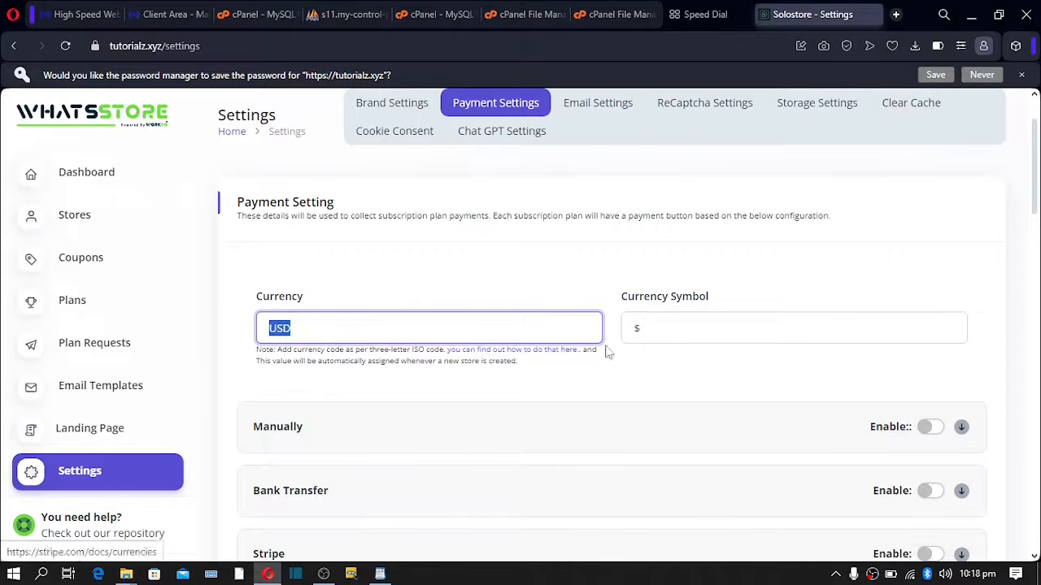
left_click_drag(660, 328, 552, 330)
scroll(665, 335, "down", 6)
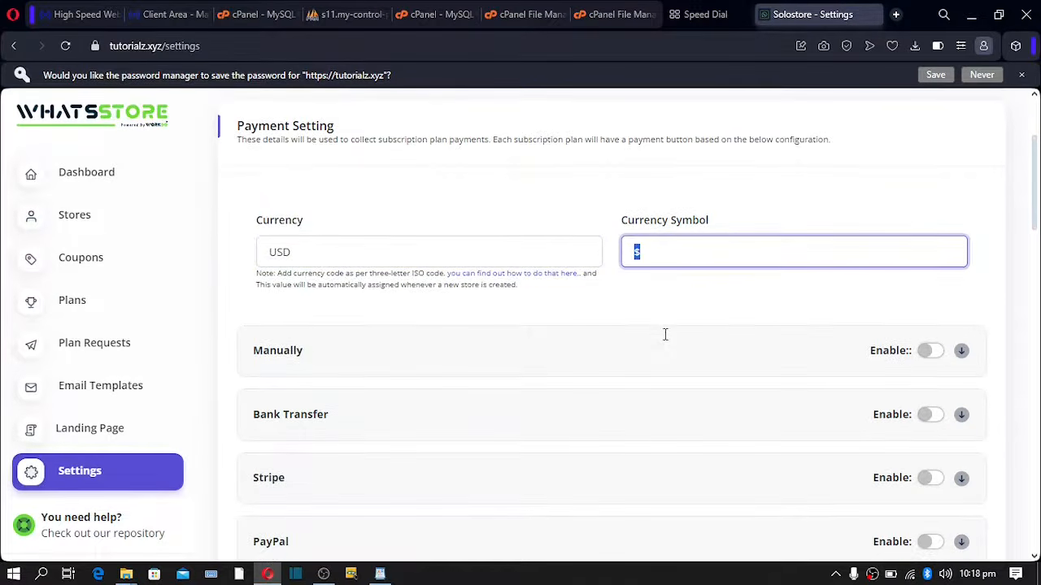
scroll(666, 343, "down", 15)
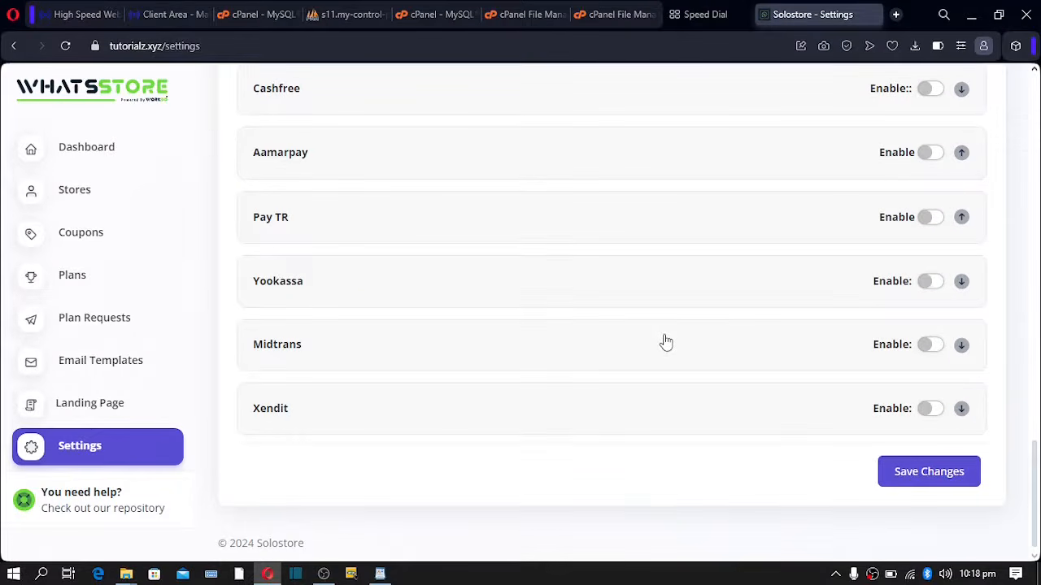
scroll(666, 342, "up", 6)
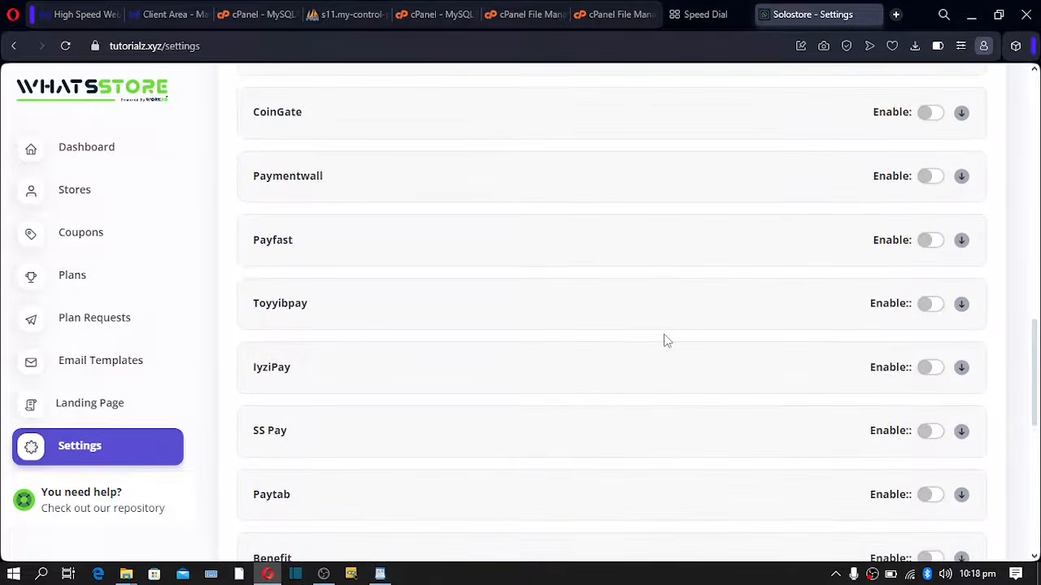
scroll(665, 340, "up", 4)
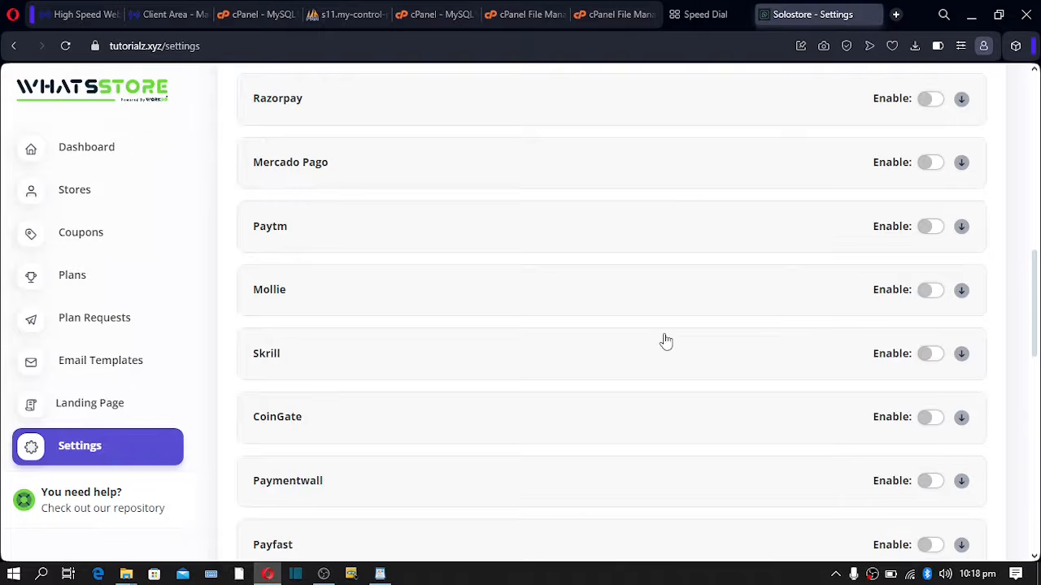
scroll(665, 342, "up", 5)
scroll(665, 342, "up", 3)
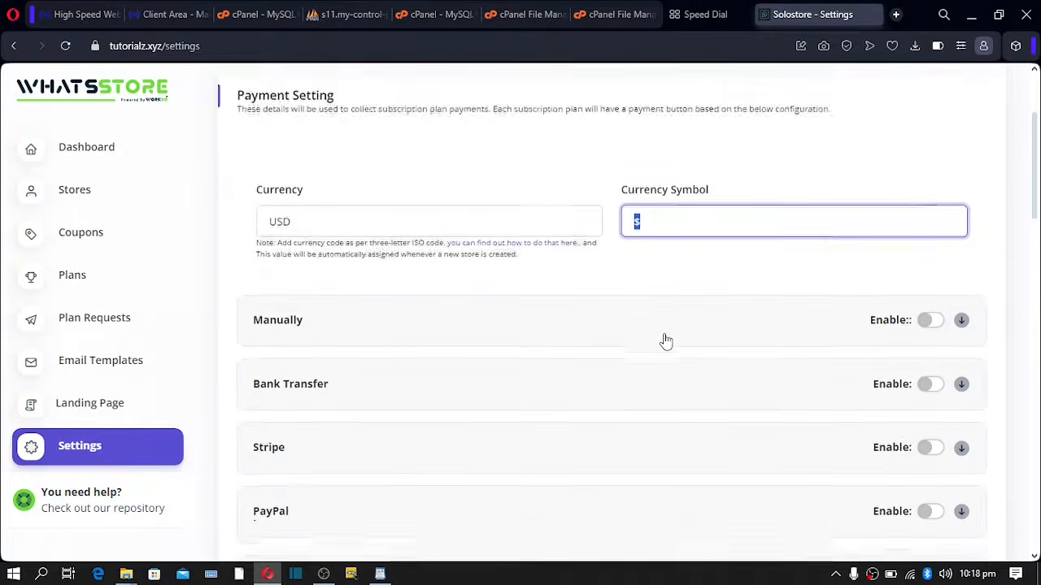
scroll(665, 341, "down", 2)
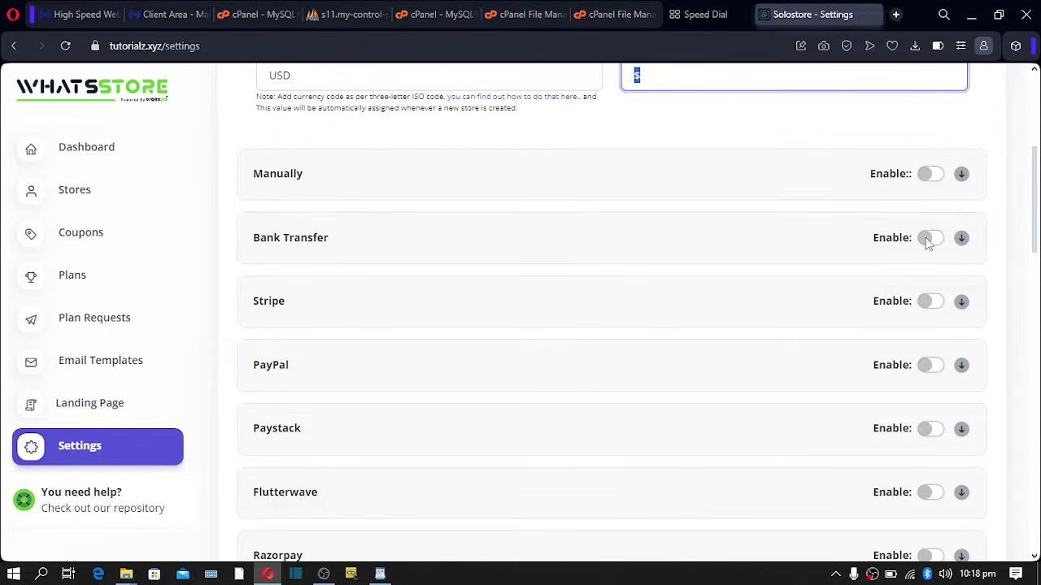
- Enable Bank Transfer with its bank details and save the payment settings
left_click(928, 239)
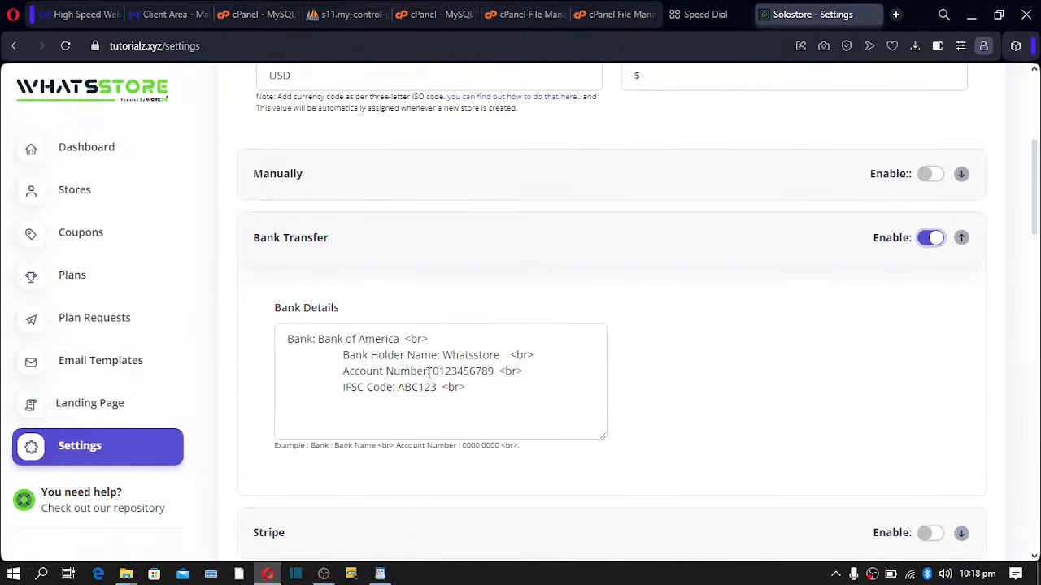
left_click_drag(506, 395, 254, 343)
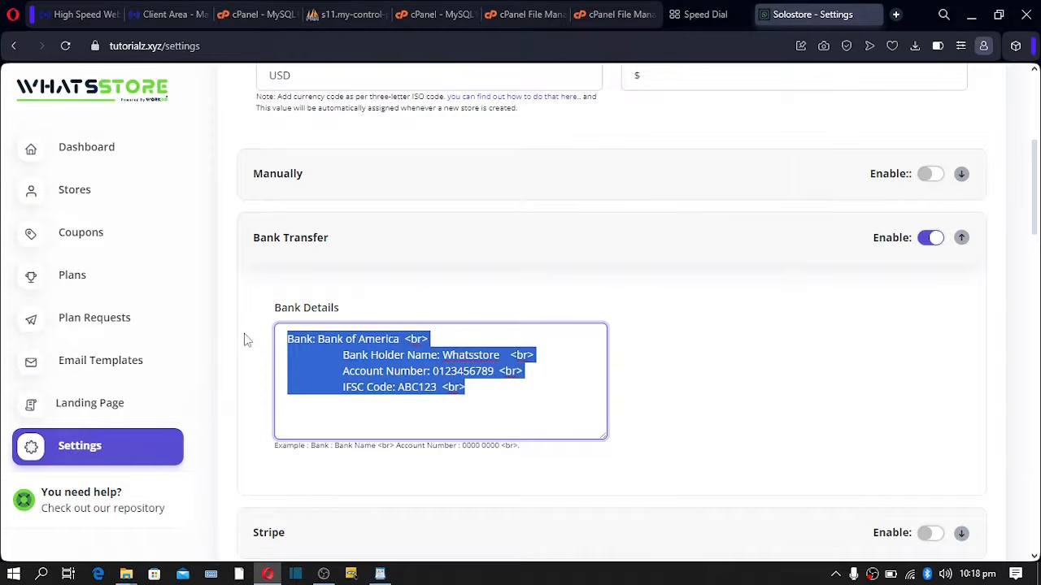
scroll(551, 357, "down", 15)
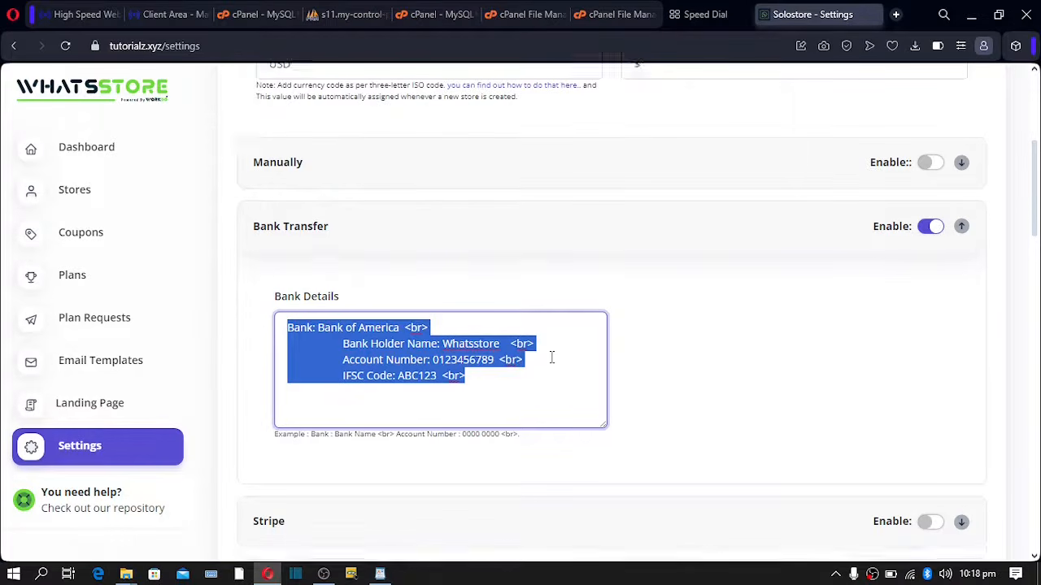
scroll(552, 357, "down", 3)
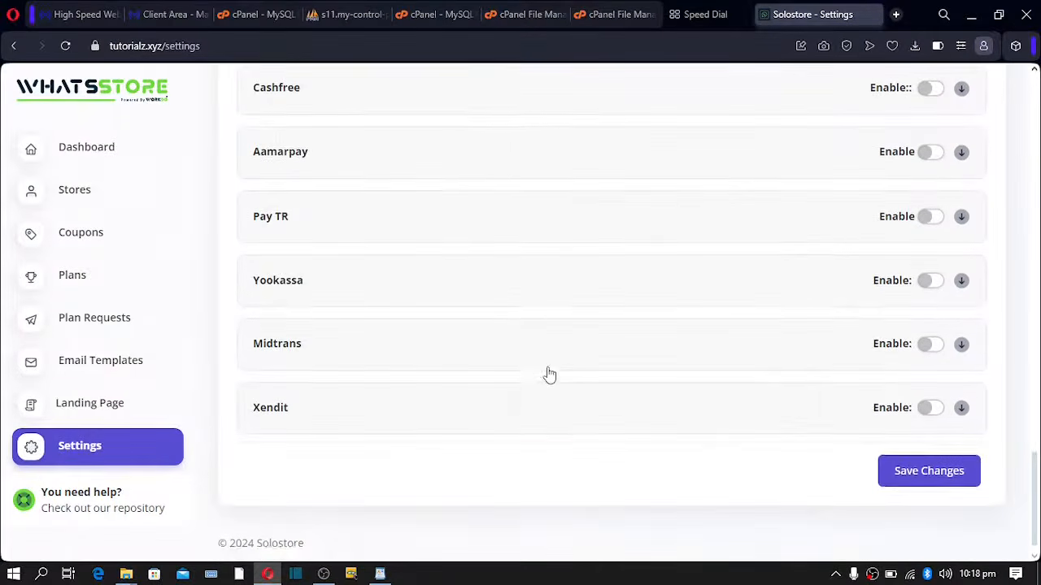
left_click(925, 480)
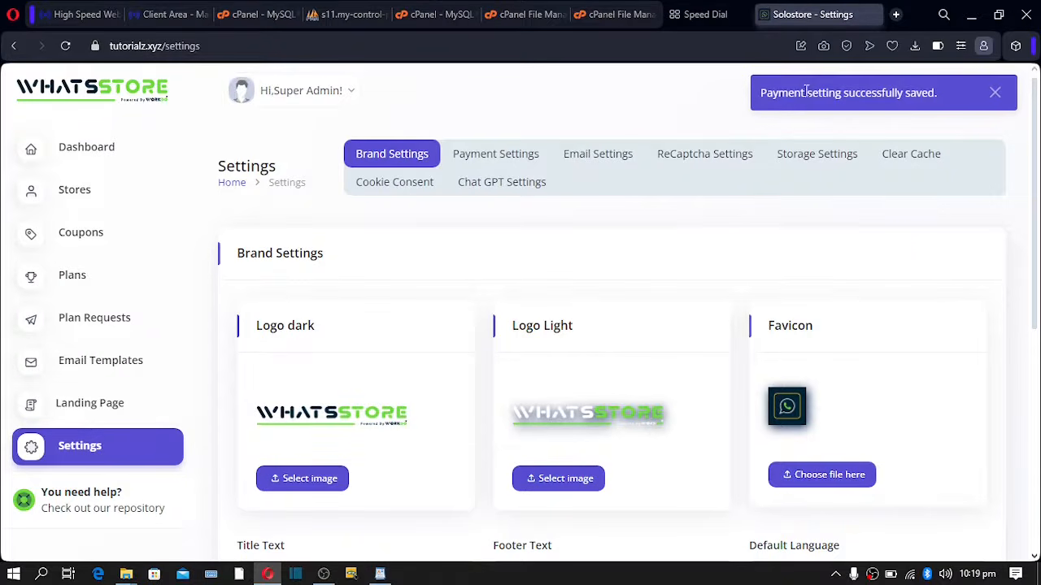
scroll(546, 321, "down", 5)
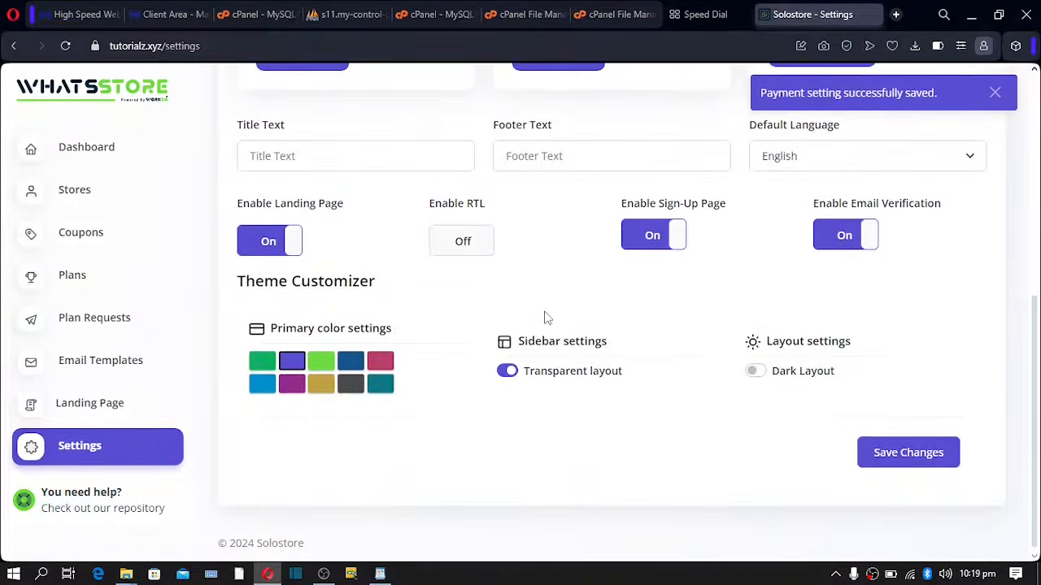
scroll(583, 372, "up", 5)
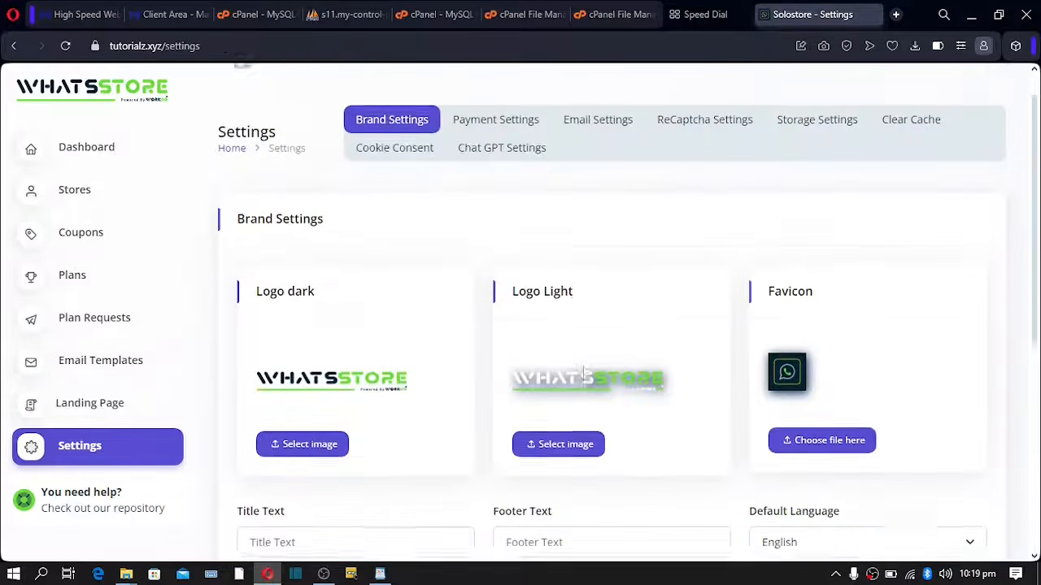
- Enable PayPal payments and set its environment to Live
left_click(490, 160)
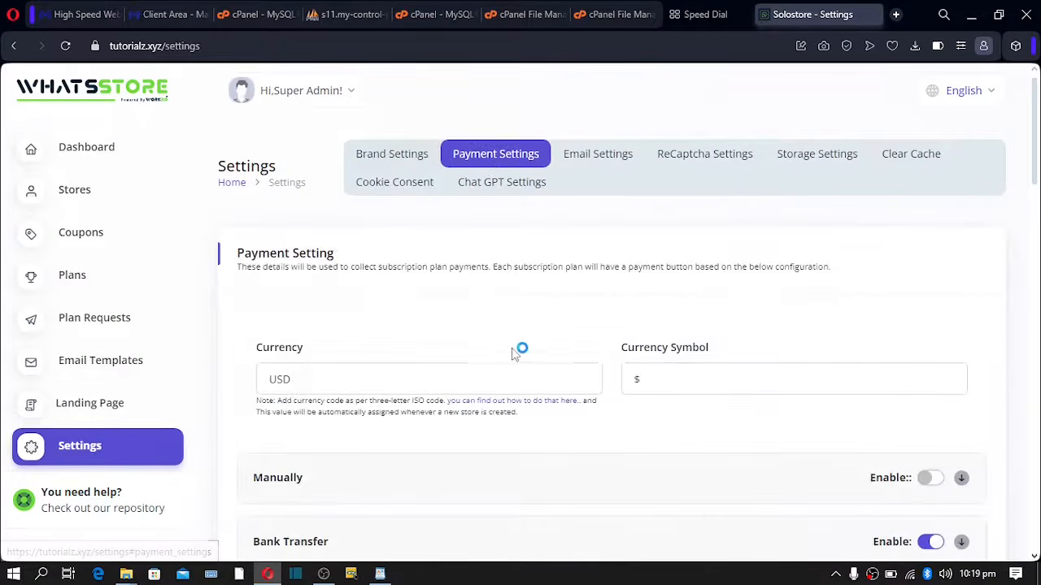
scroll(516, 354, "down", 5)
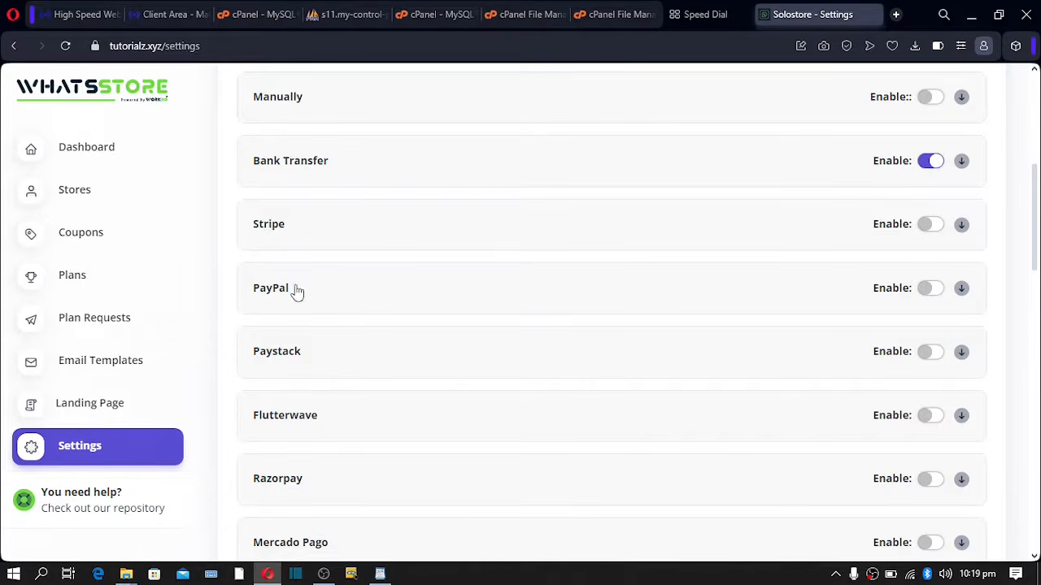
left_click(930, 289)
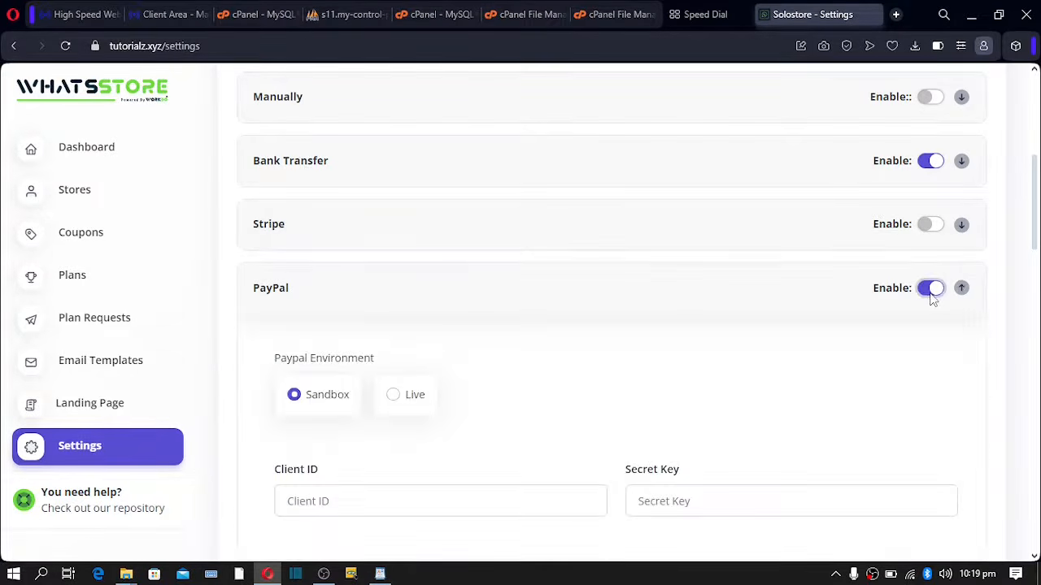
left_click(394, 399)
scroll(412, 423, "down", 2)
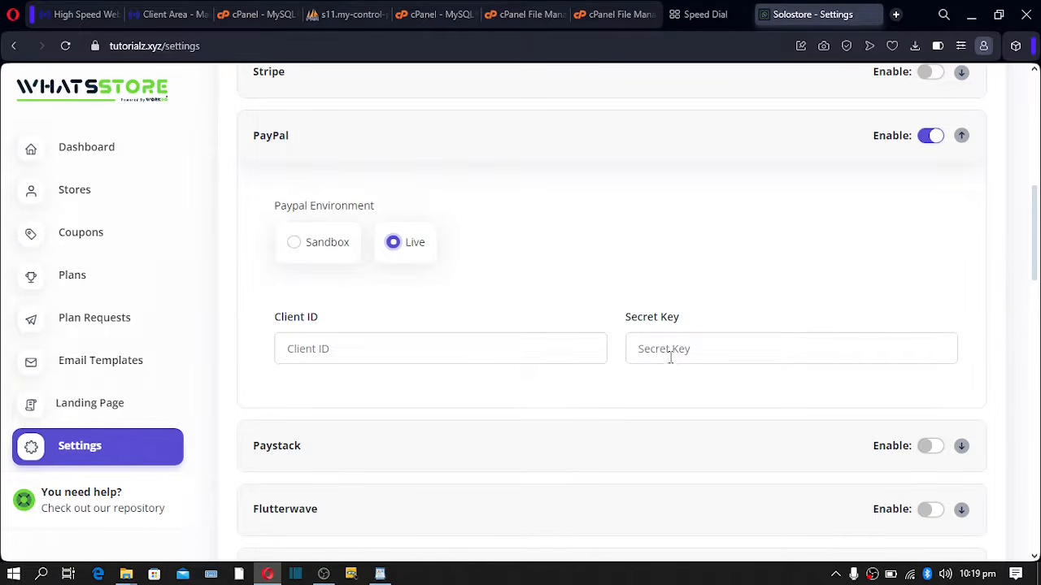
scroll(731, 366, "down", 5)
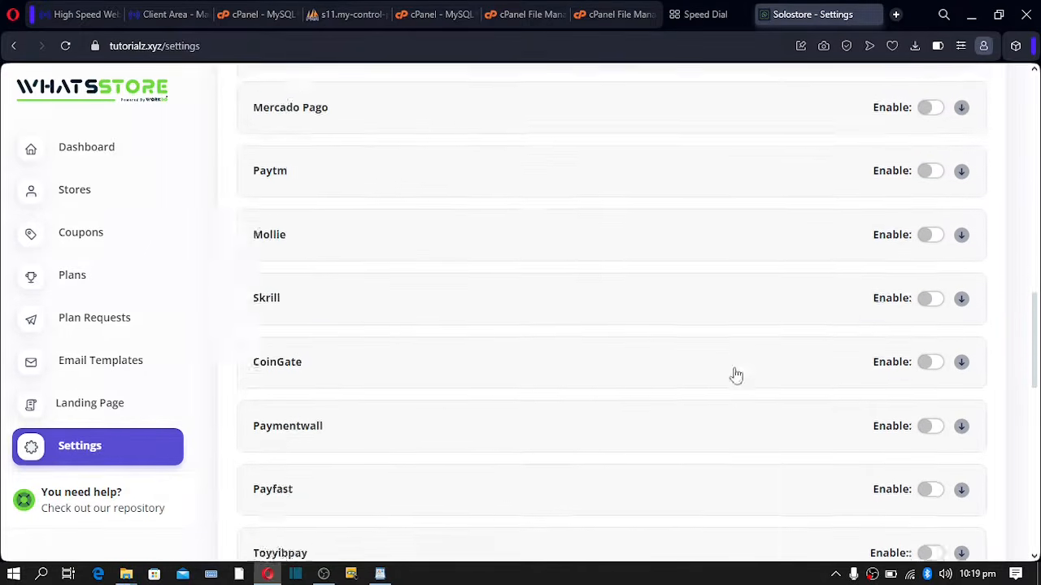
scroll(736, 374, "down", 8)
scroll(756, 327, "up", 3)
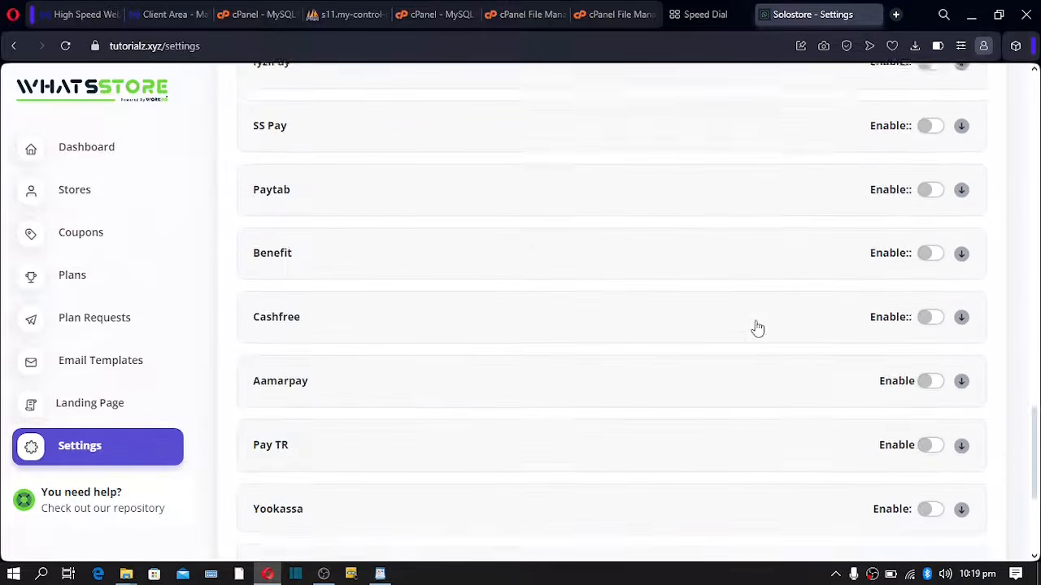
scroll(756, 327, "up", 10)
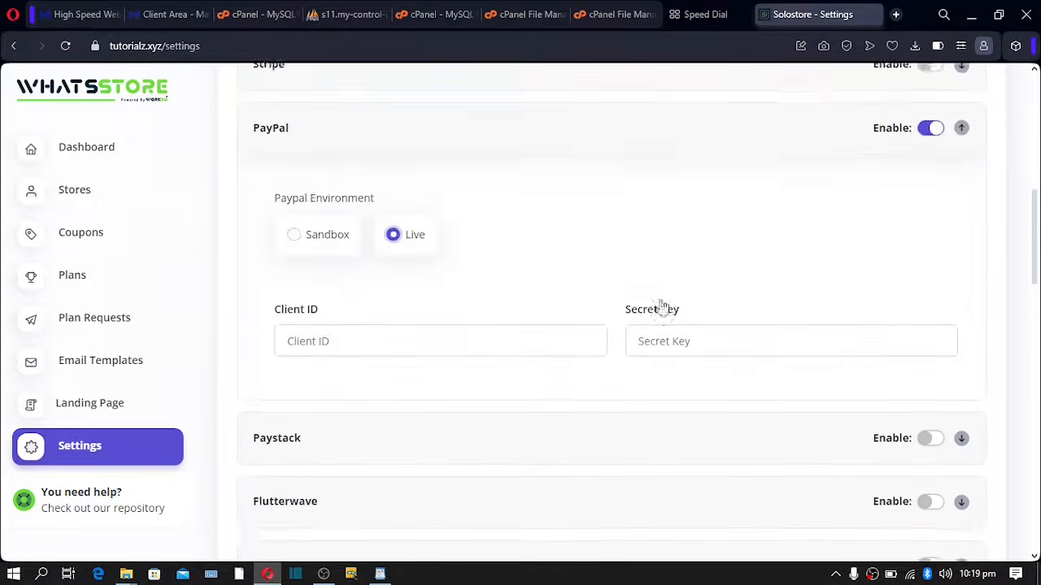
scroll(560, 369, "up", 2)
scroll(462, 360, "down", 2)
- Enter the PayPal client ID and secret key, then save the payment settings
left_click(426, 331)
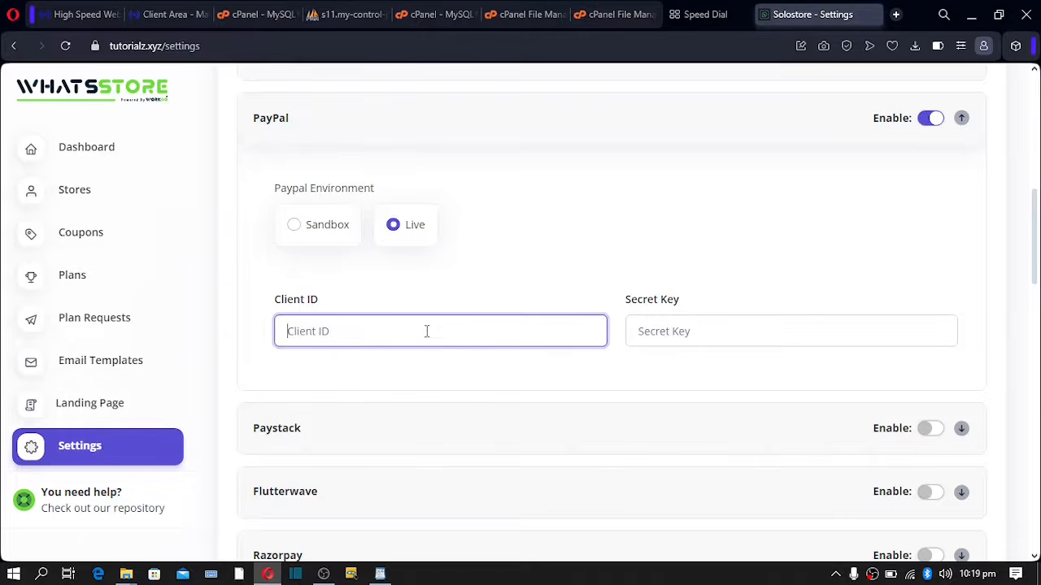
left_click(705, 331)
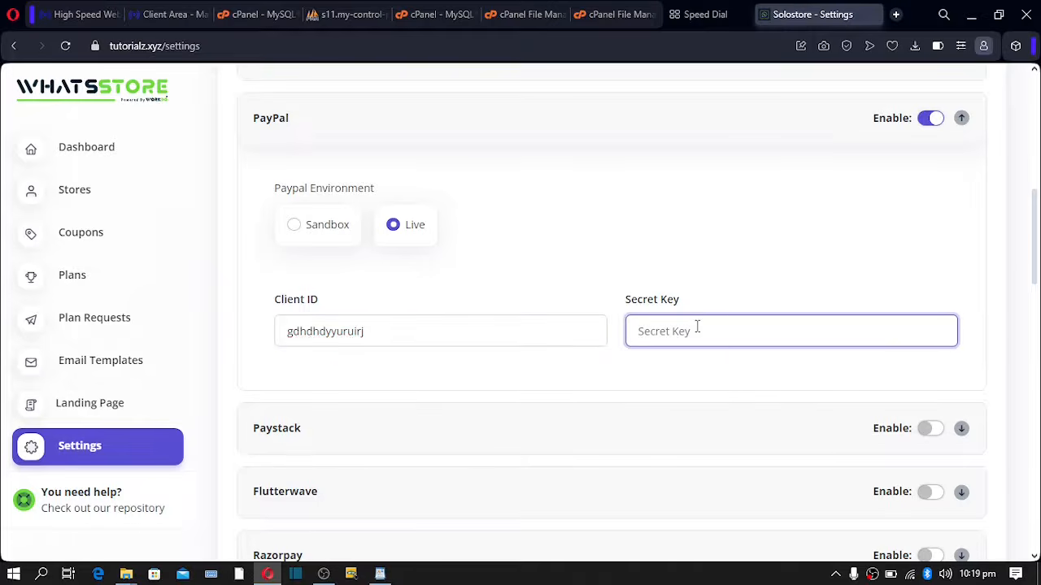
scroll(695, 317, "down", 20)
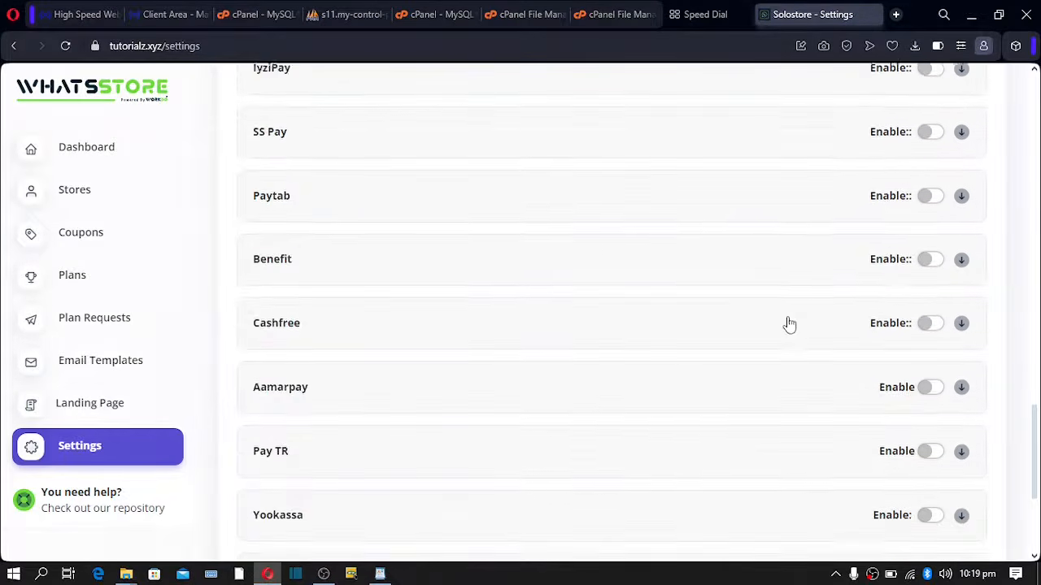
scroll(800, 343, "down", 1)
left_click(928, 473)
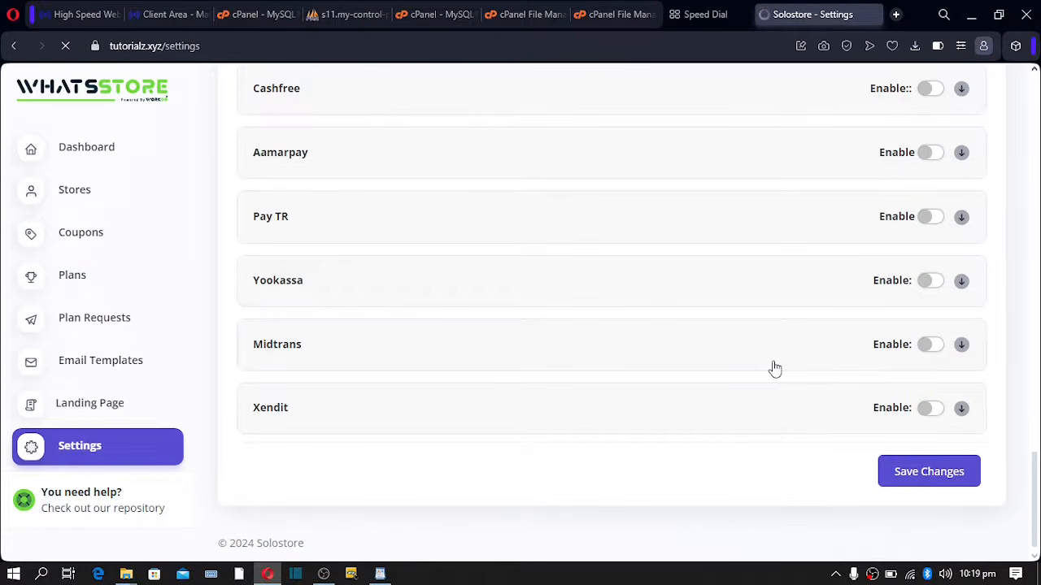
scroll(775, 370, "down", 5)
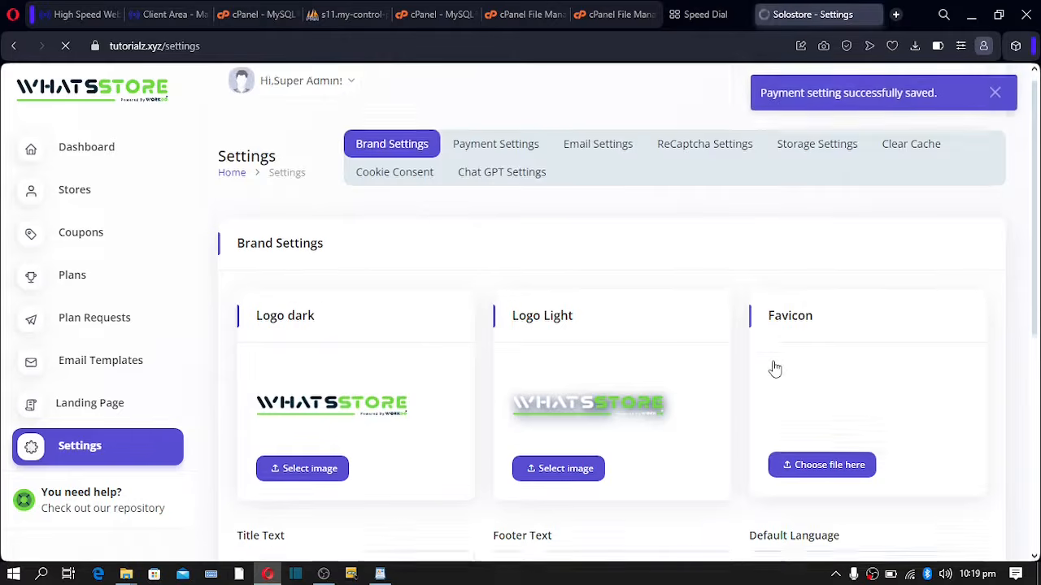
scroll(775, 369, "down", 1)
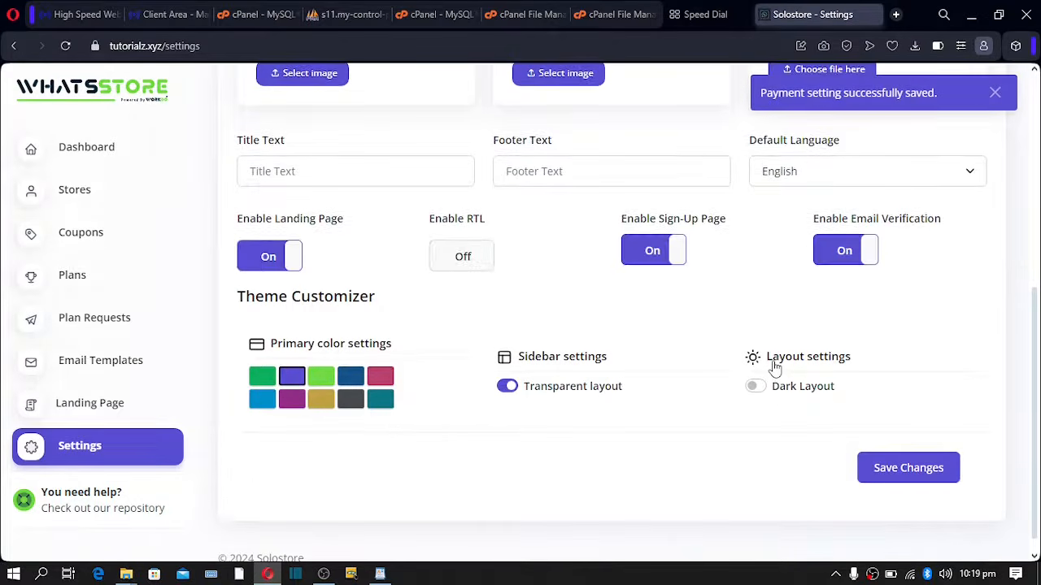
scroll(775, 368, "up", 5)
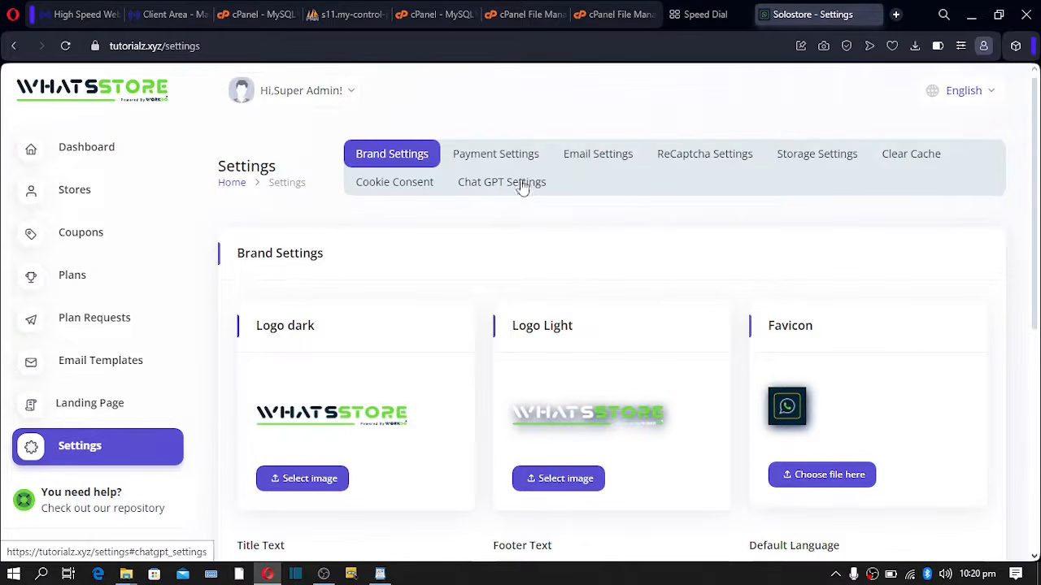
- In Email Settings, set Mail Driver to SMTP and begin entering the sender's from-address
left_click(610, 157)
scroll(601, 176, "down", 2)
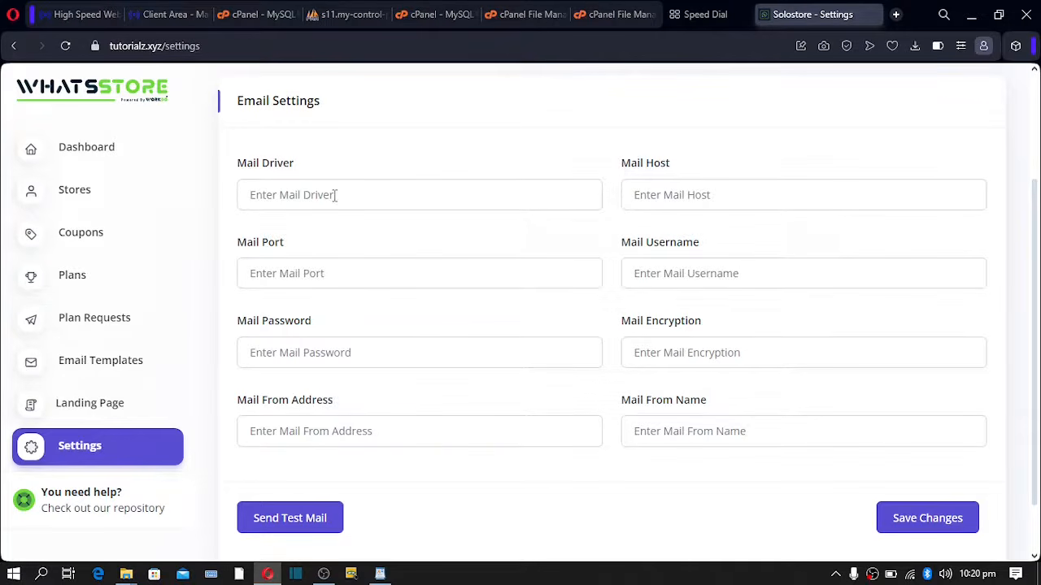
left_click(265, 193)
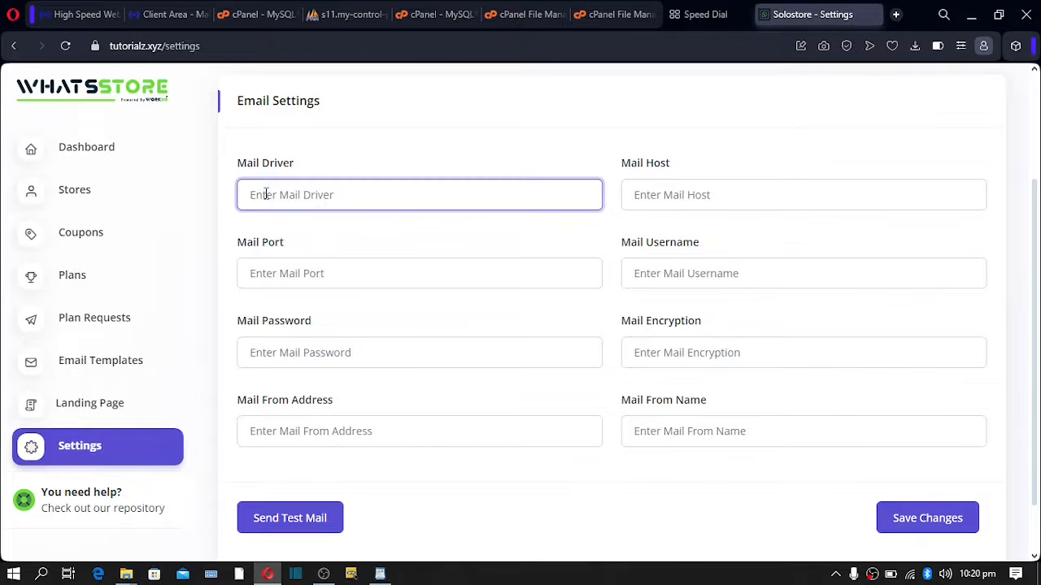
type("sMTP")
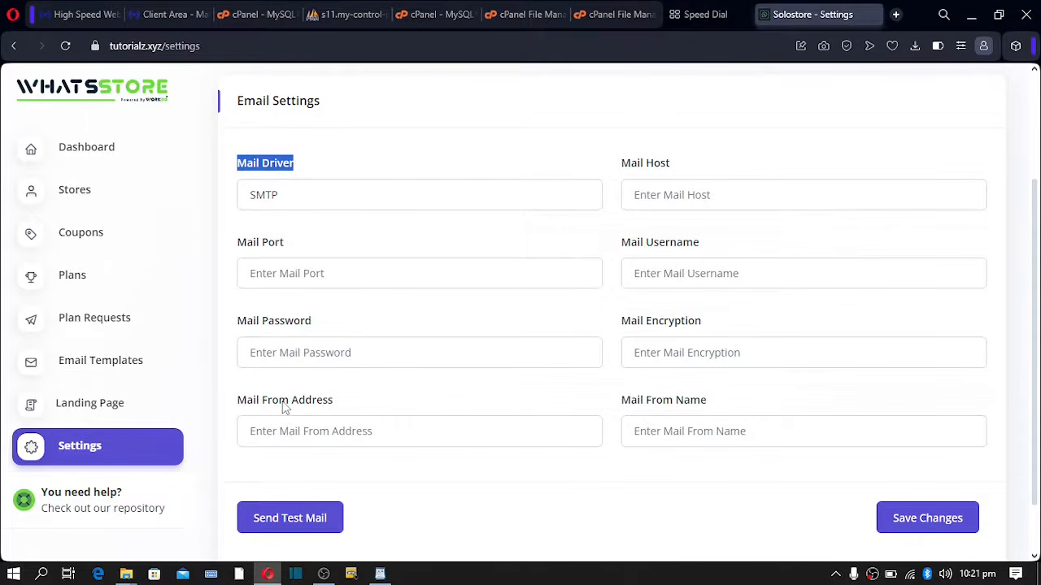
left_click(297, 430)
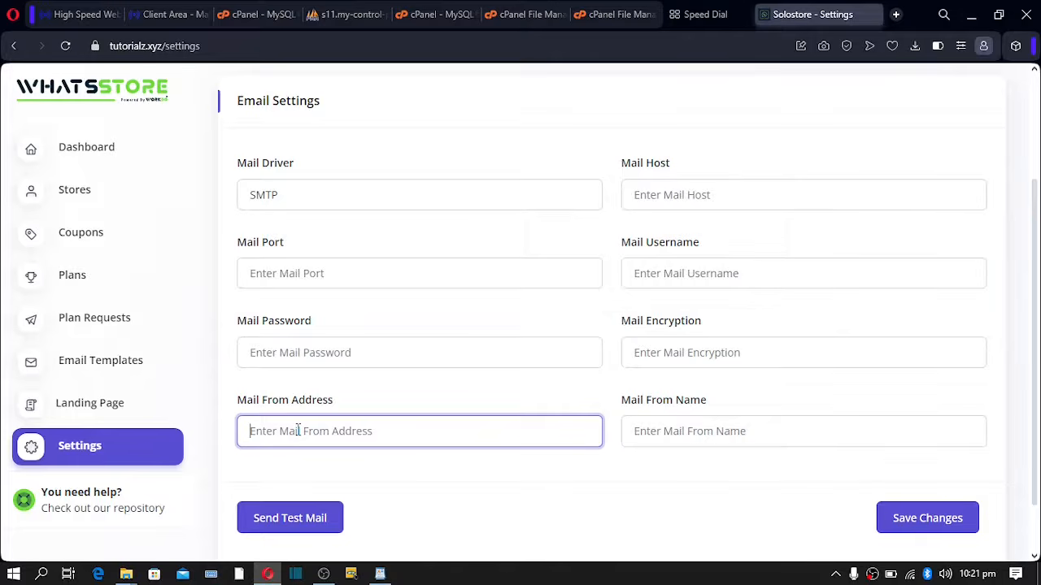
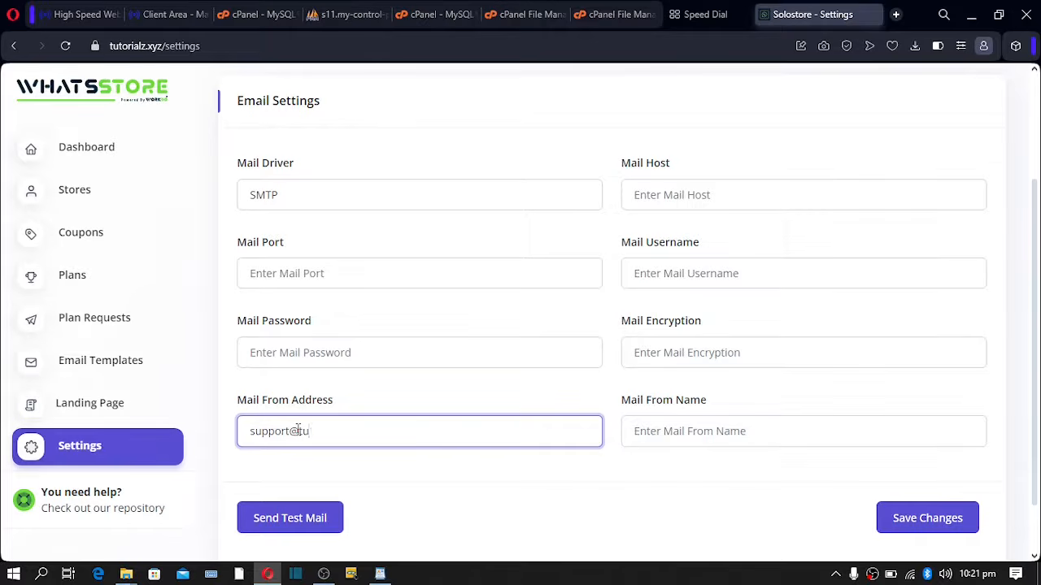
- Set Mail From Name to tutorialz and Mail Encryption to ssl
left_click(668, 436)
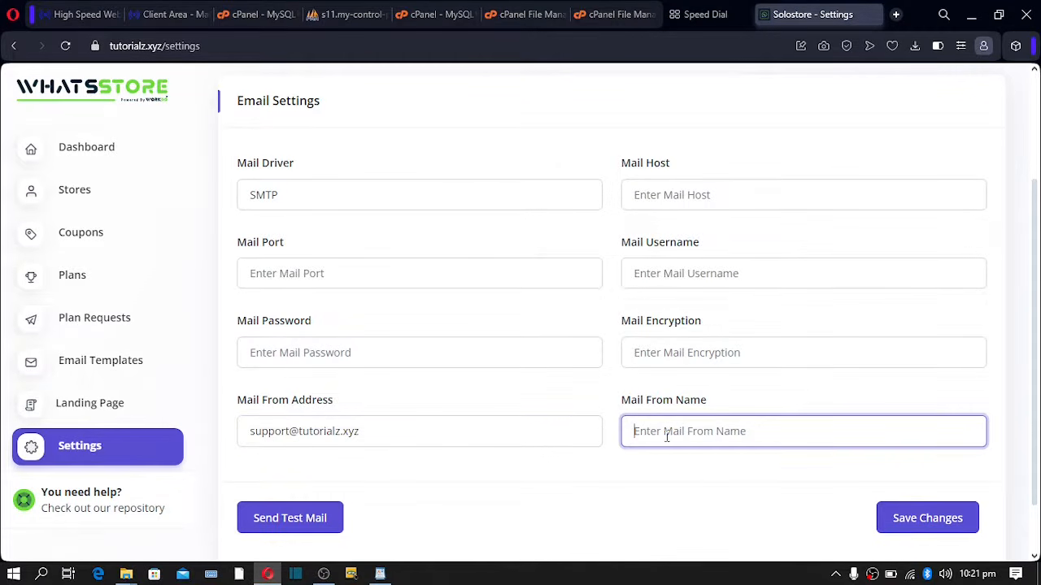
type("tu")
type("torialz")
double_click(666, 436)
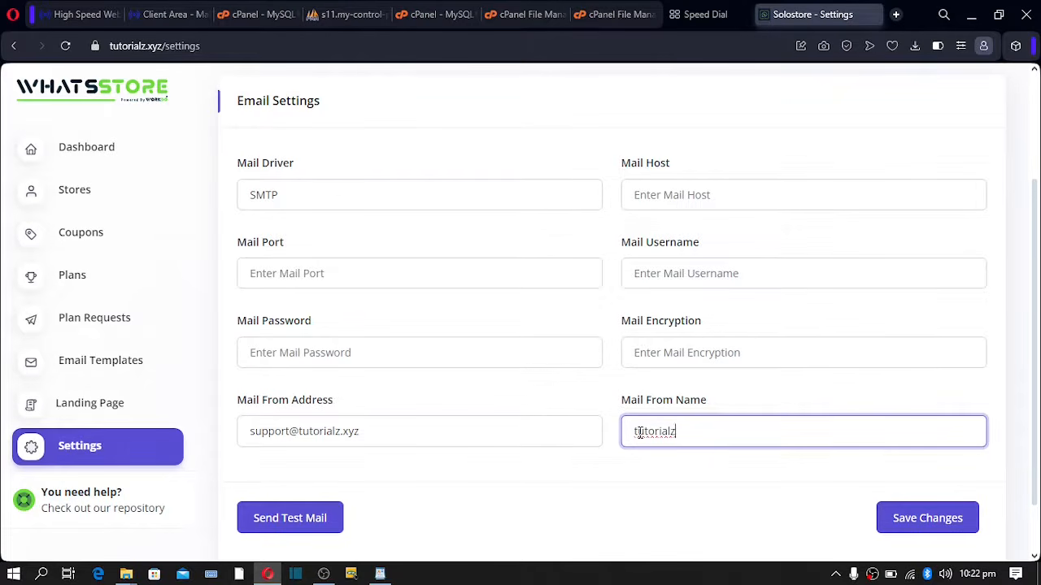
left_click(675, 355)
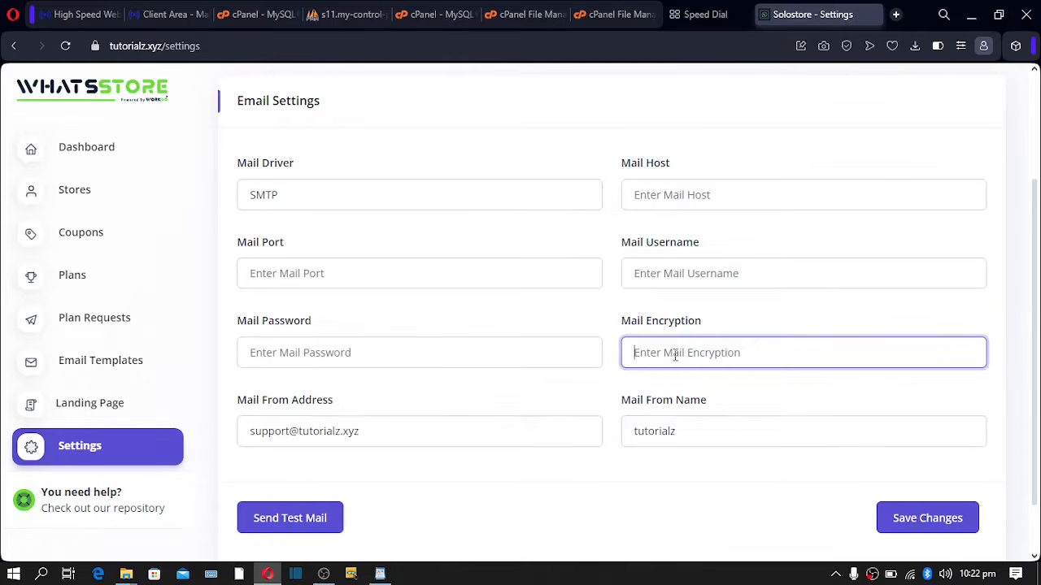
type("ssl")
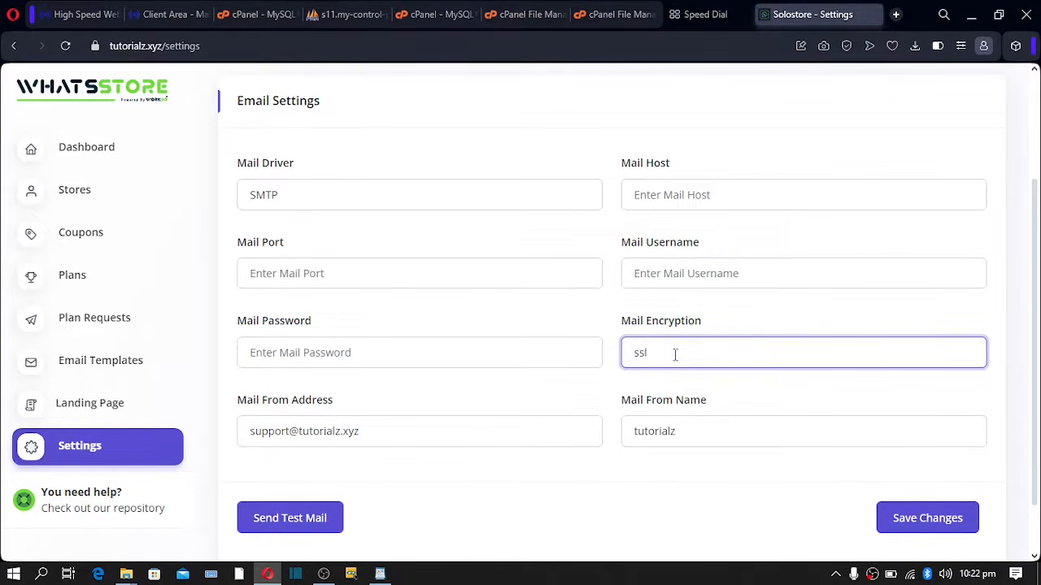
left_click(572, 313)
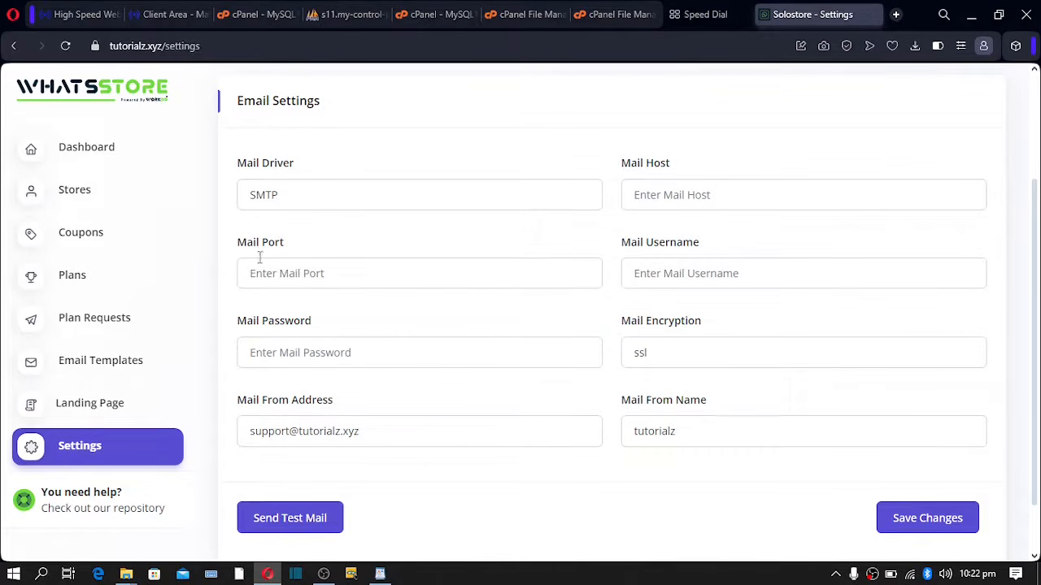
- Highlight the Mail Port, Password, Username, Host and Encryption labels
left_click_drag(238, 244, 334, 258)
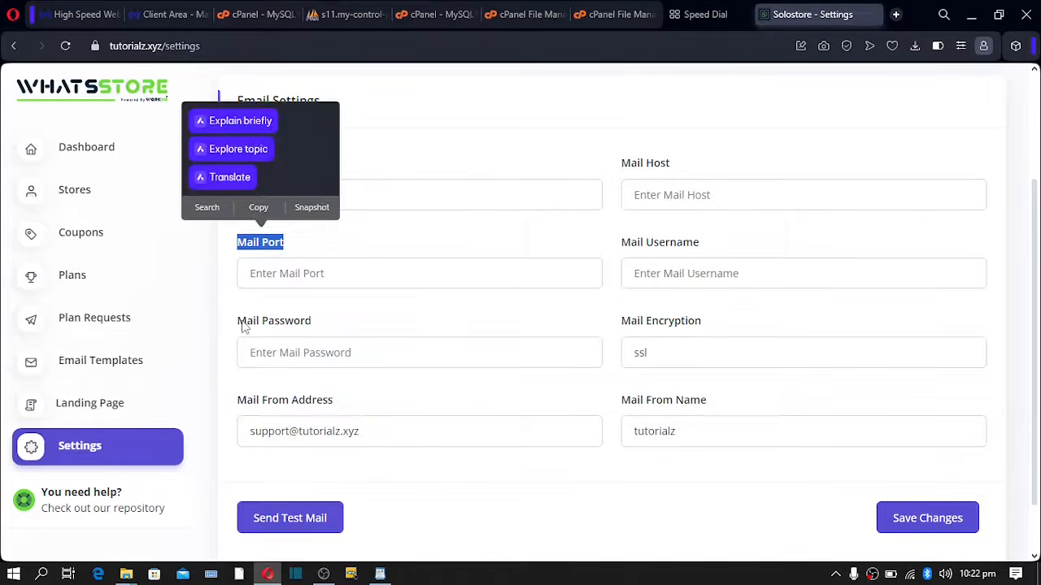
left_click_drag(240, 325, 348, 334)
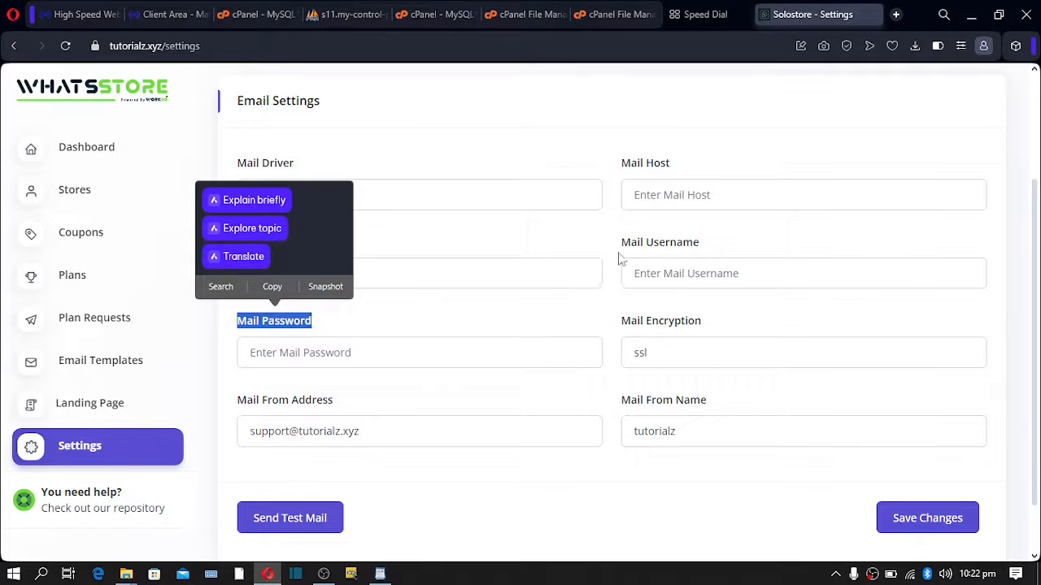
left_click_drag(623, 244, 716, 228)
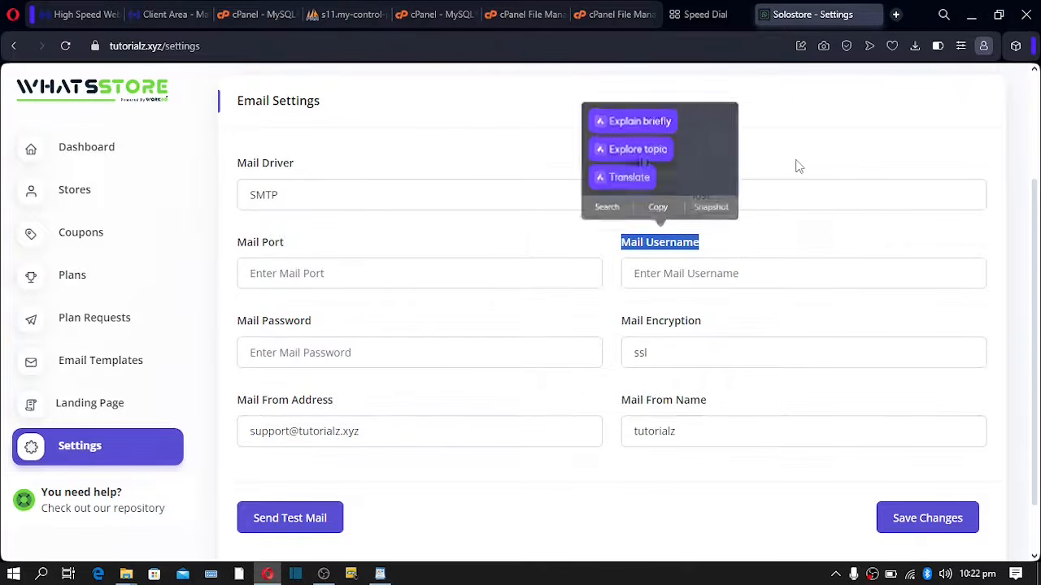
left_click_drag(756, 175, 646, 167)
left_click(708, 174)
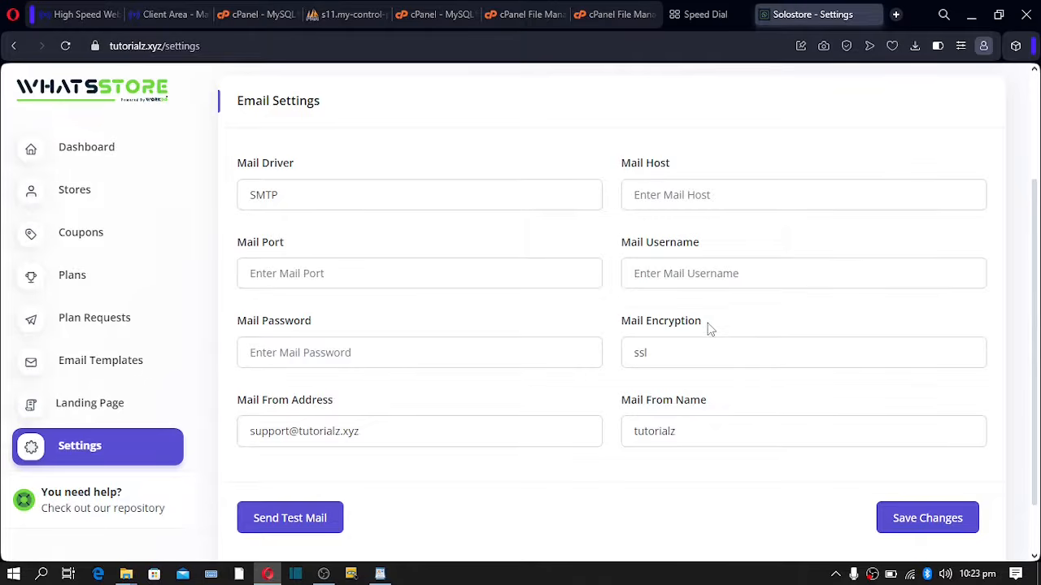
mouse_move(708, 327)
left_mouse_down()
mouse_move(642, 323)
mouse_move(714, 318)
left_mouse_up()
left_click_drag(621, 325, 704, 330)
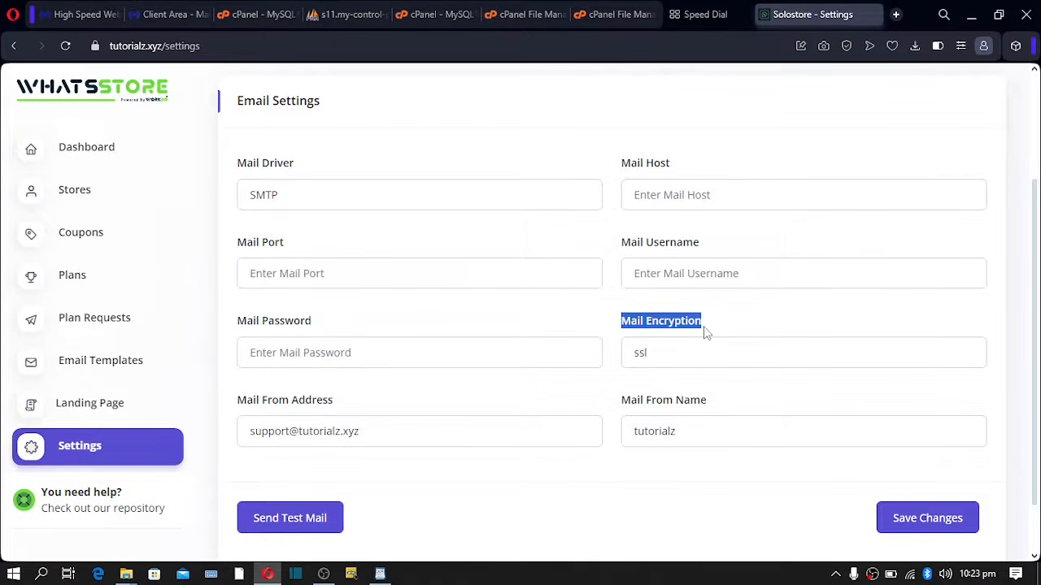
left_click(753, 242)
left_click_drag(707, 243, 607, 238)
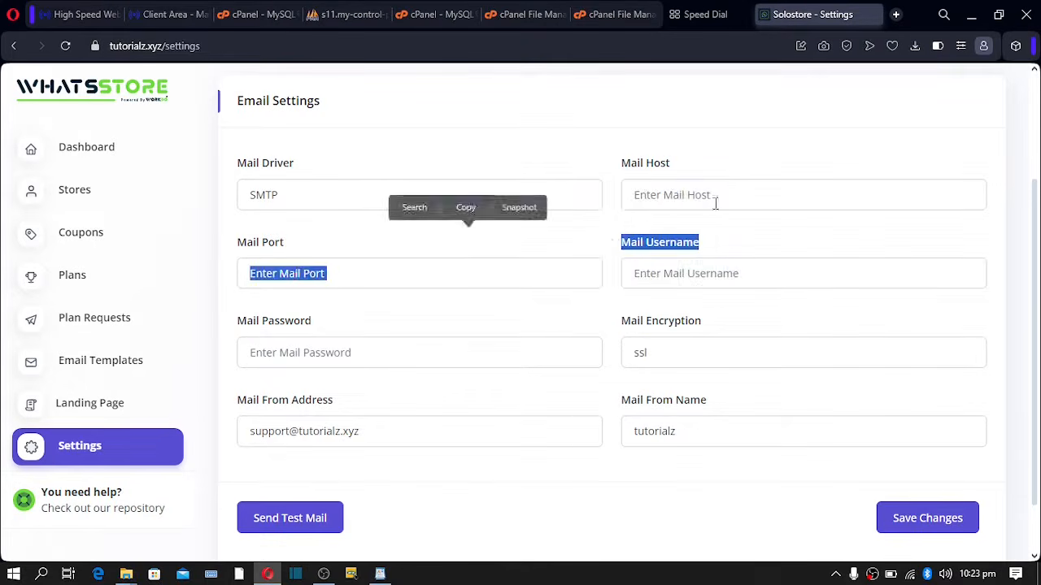
left_click(692, 157)
left_click_drag(682, 163, 623, 163)
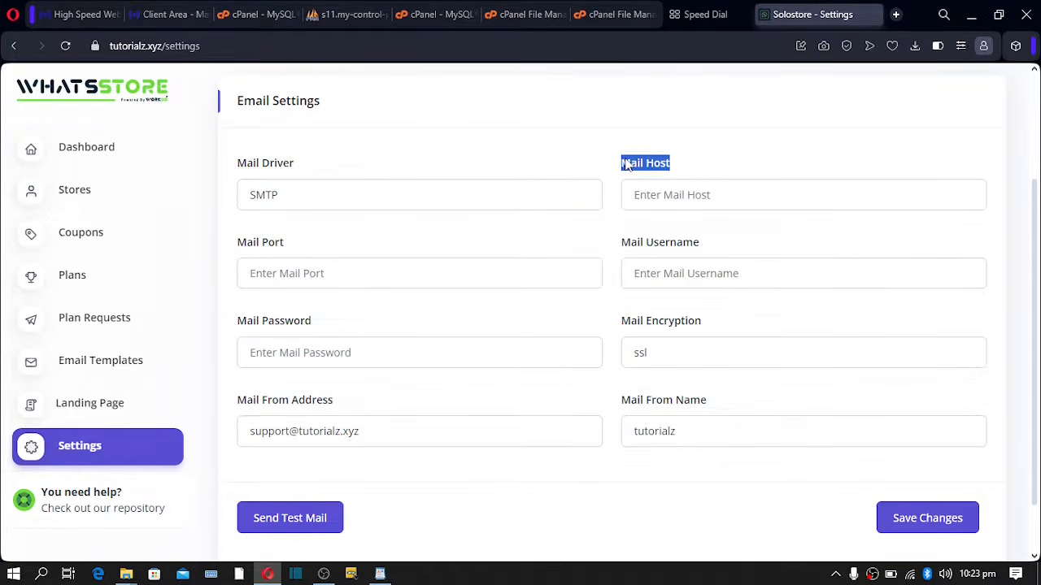
left_click(294, 245)
- Indicate the Mail Port, Password, Host and Username fields, then save the email settings
left_click(325, 278)
left_click(325, 344)
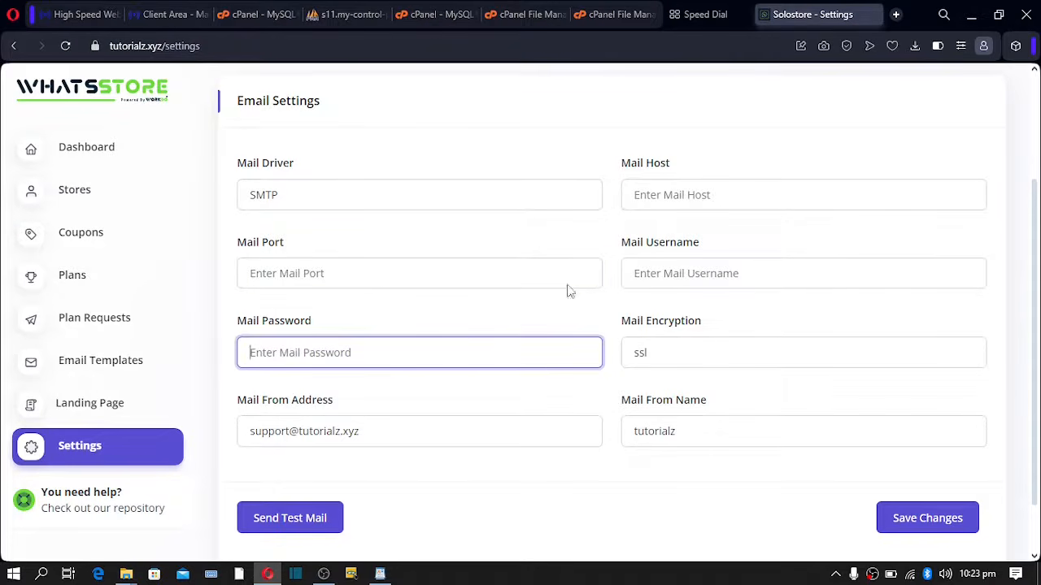
left_click(647, 197)
left_click(647, 278)
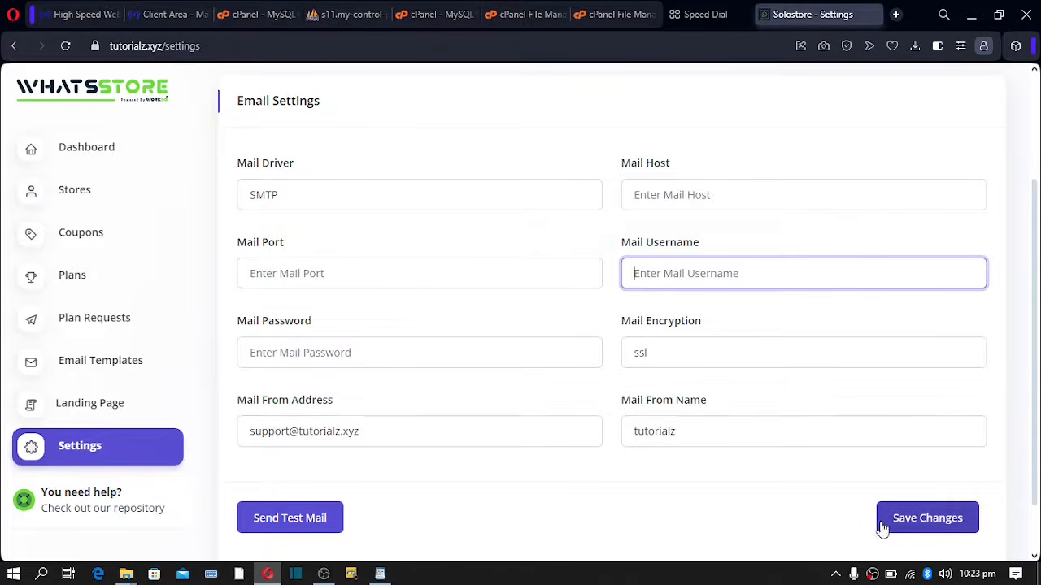
left_click(910, 524)
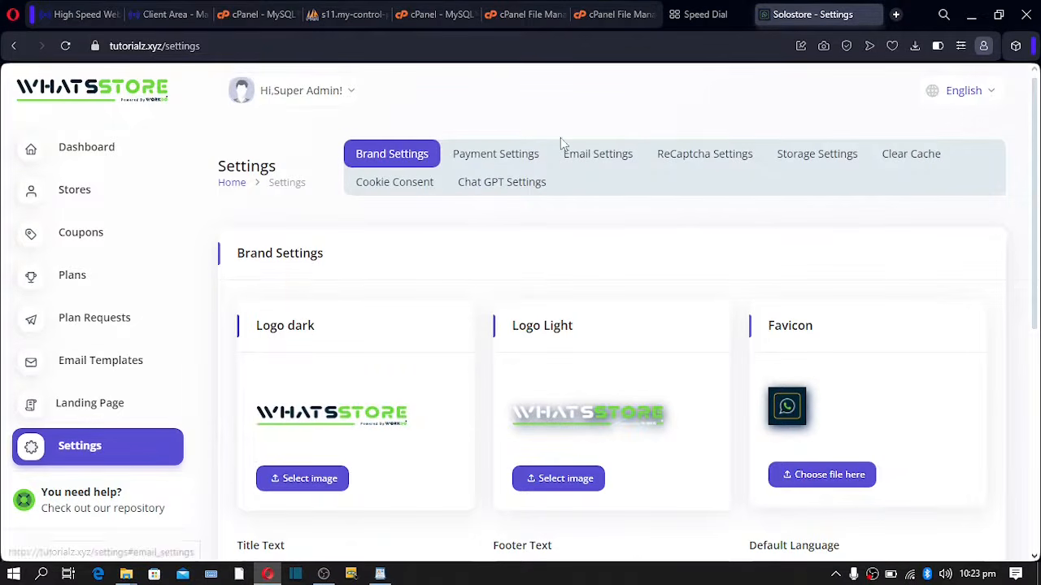
- In ReCaptcha Settings, turn Google Recaptcha on and highlight its label
left_click(693, 159)
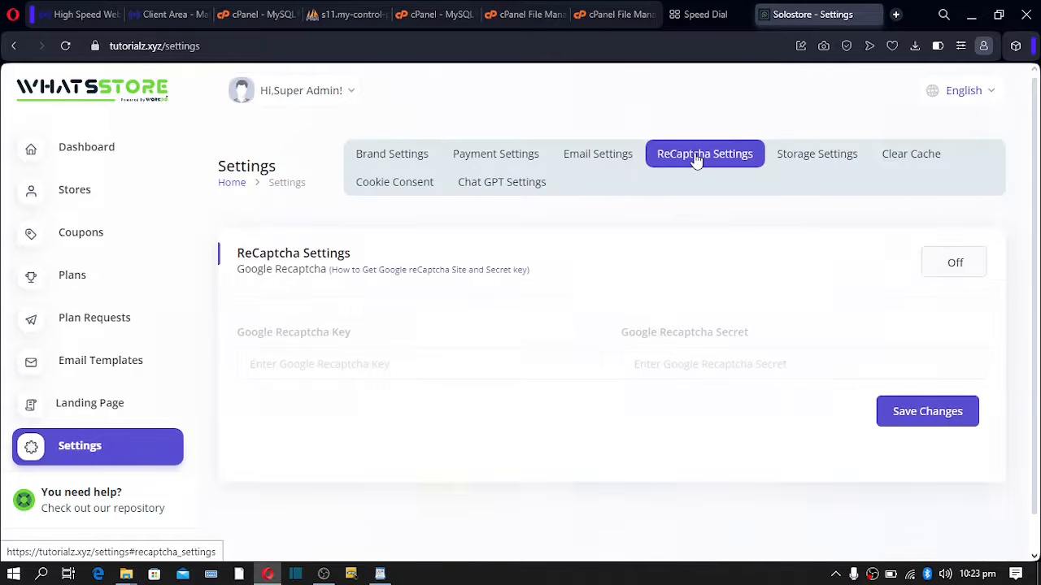
left_click(953, 270)
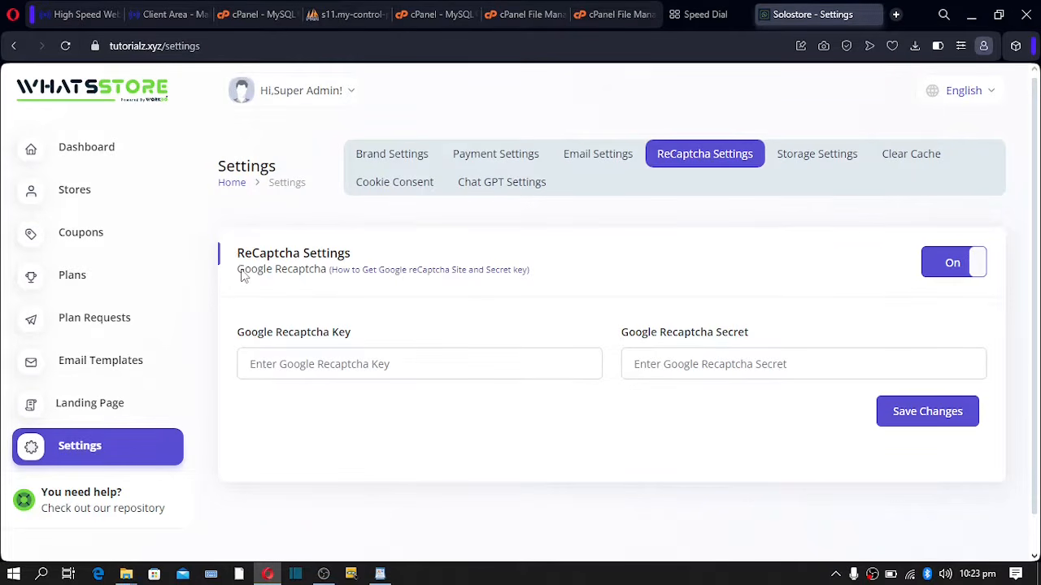
left_click_drag(244, 275, 327, 275)
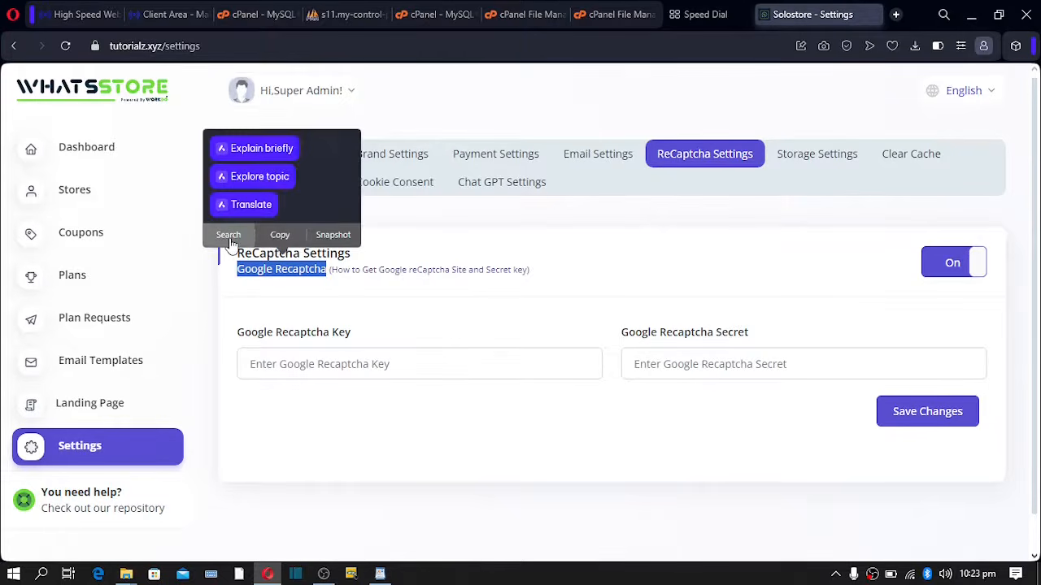
- Search Google for 'Google Recaptcha', view its image results, then return to the store settings tab
left_click(230, 240)
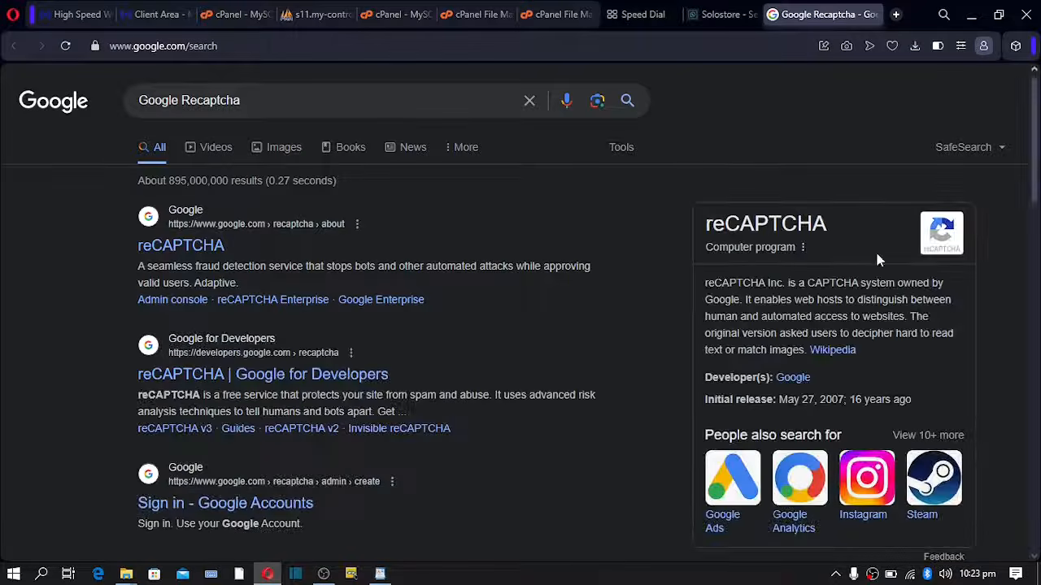
left_click(275, 154)
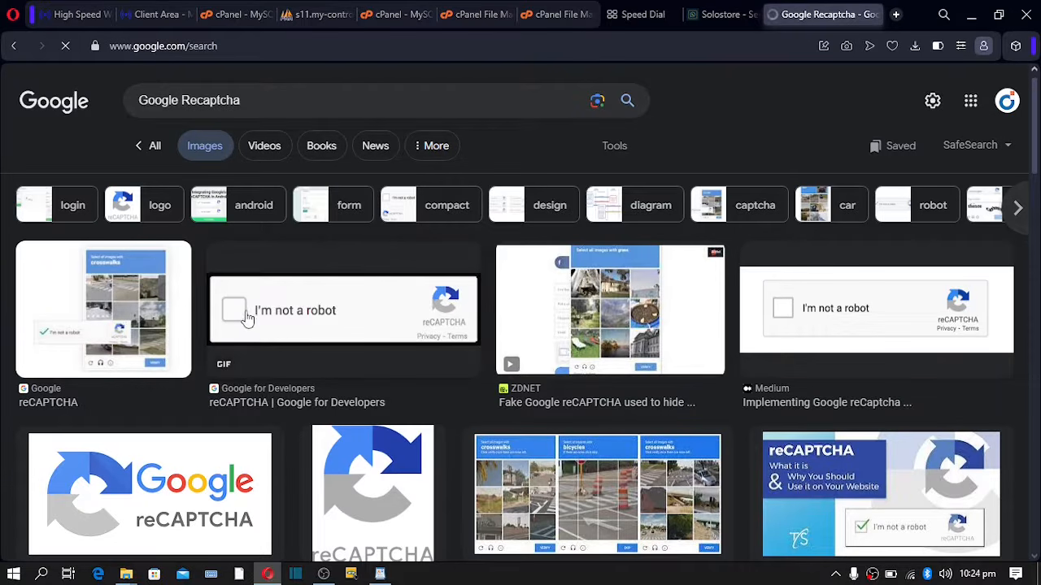
left_click(707, 16)
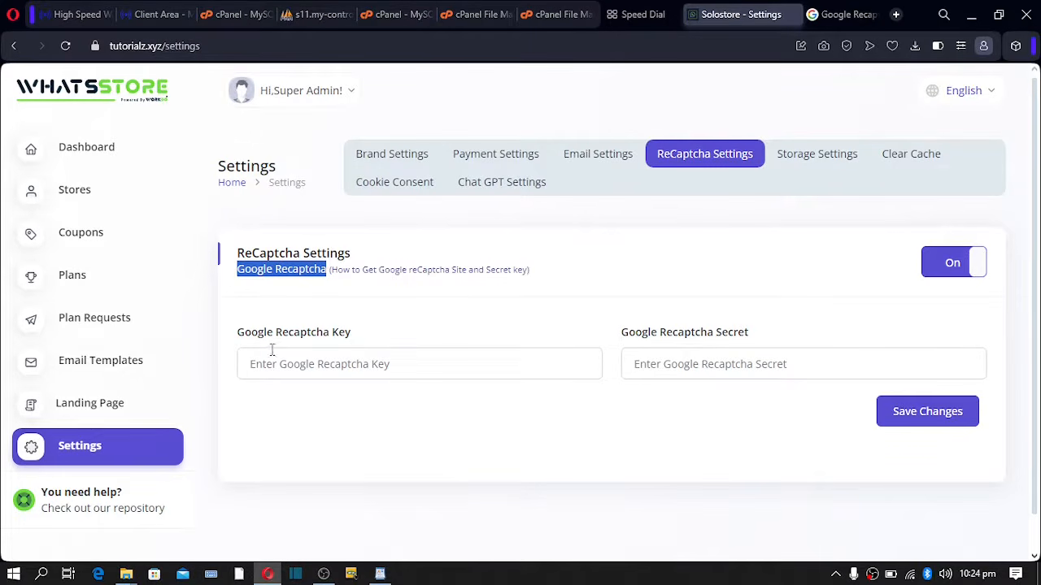
- Point out the empty Recaptcha Key and Secret fields, then switch Google Recaptcha Off
left_click_drag(246, 332, 736, 345)
left_click(689, 358)
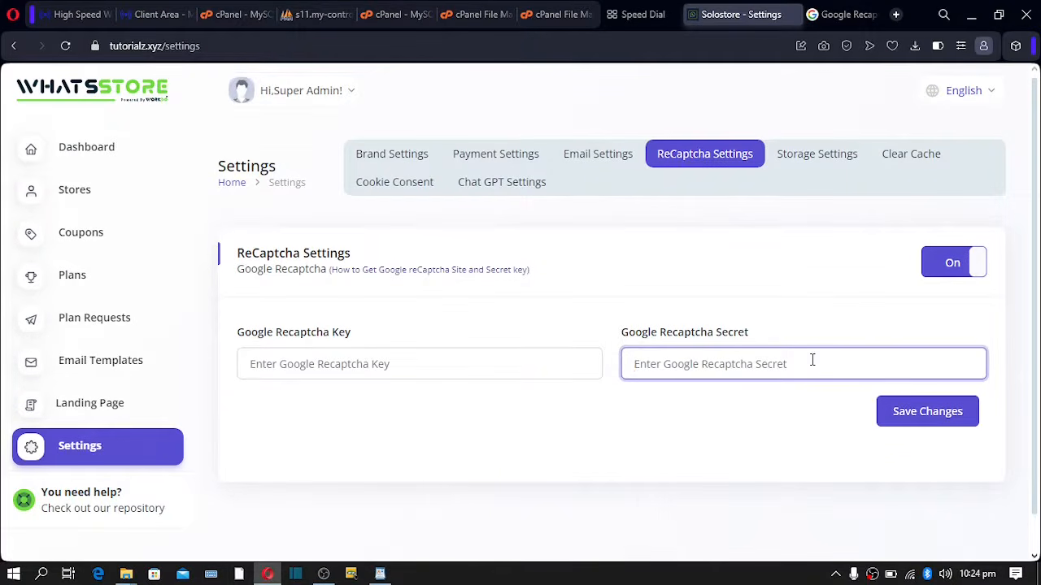
left_click(455, 360)
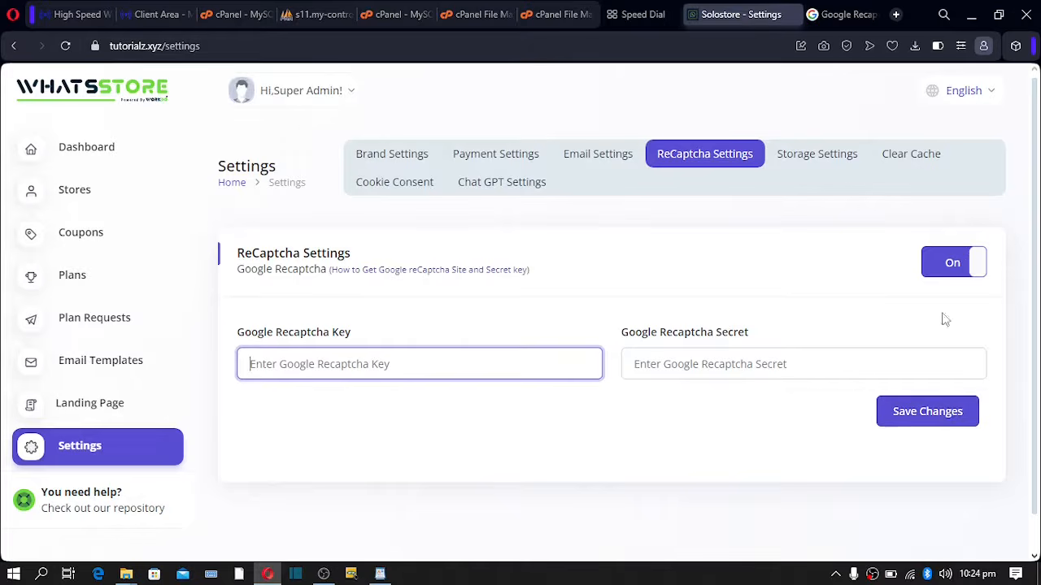
left_click(951, 264)
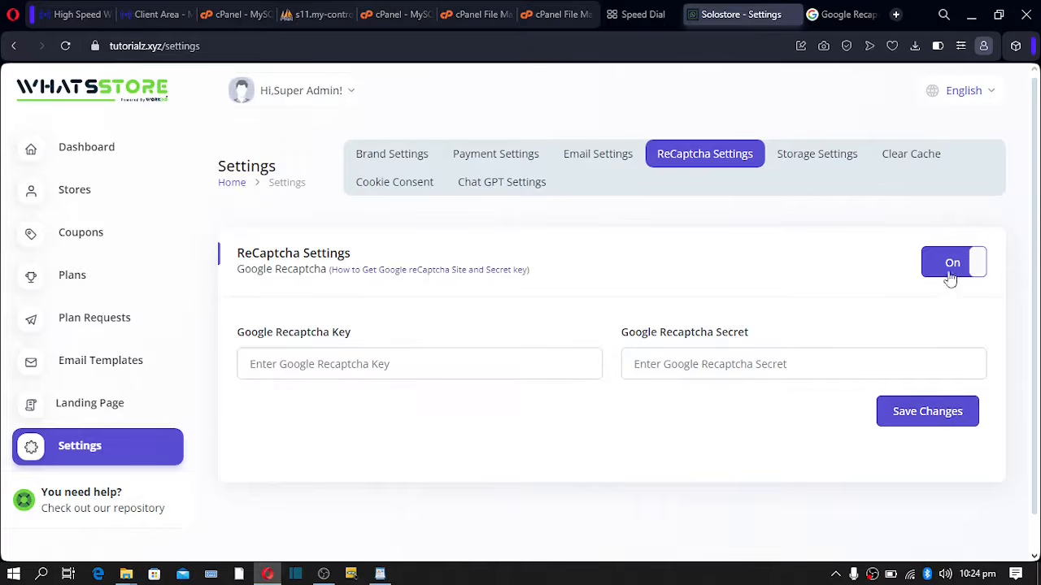
- Open Storage Settings and scroll through the Local storage options
left_click(793, 163)
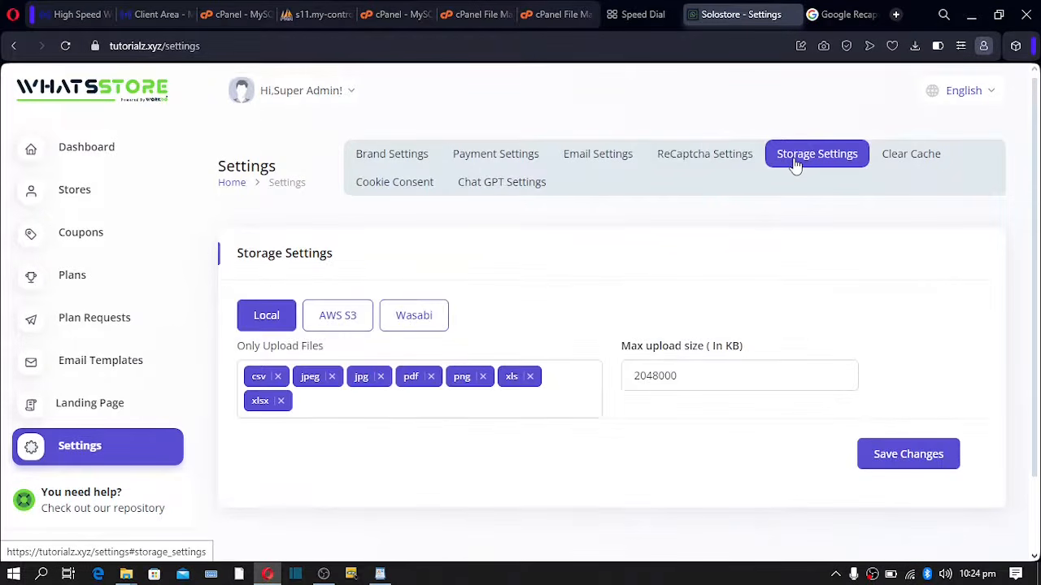
scroll(567, 256, "down", 1)
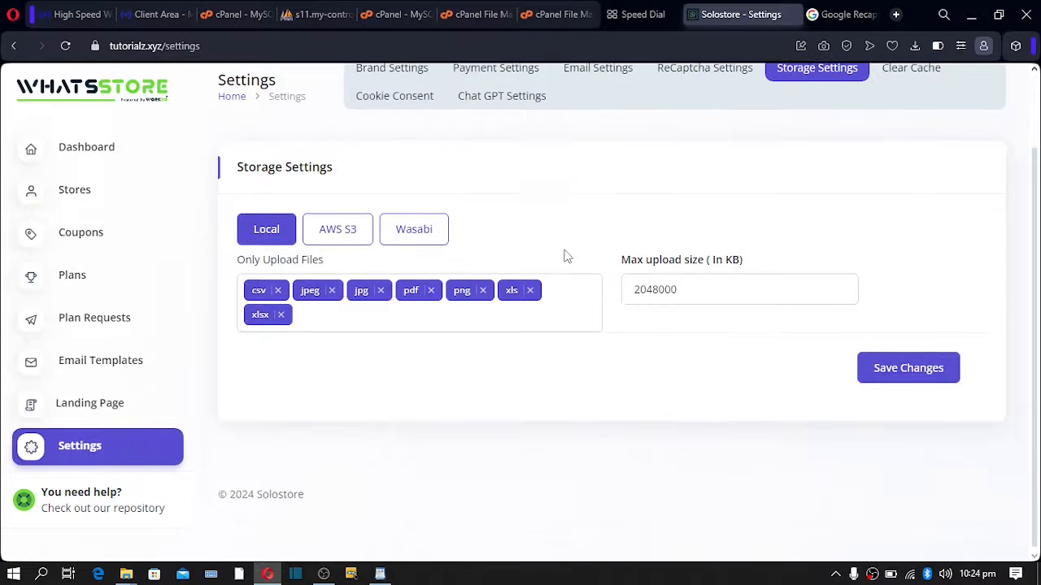
scroll(566, 256, "up", 1)
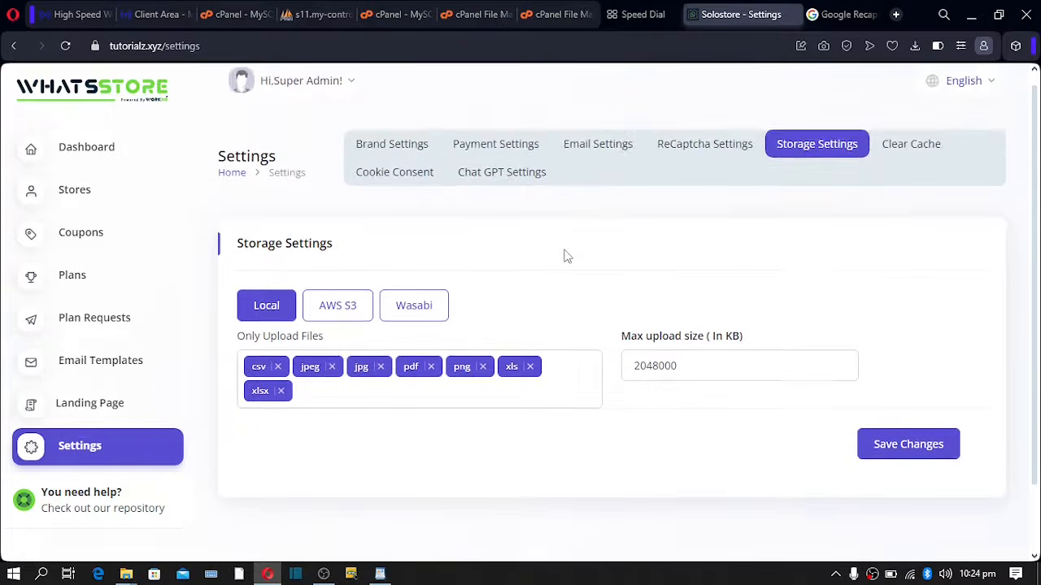
- Review the AWS S3 fields (Bucket, Endpoint, URL), view Wasabi, then switch back to Local storage
left_click(340, 313)
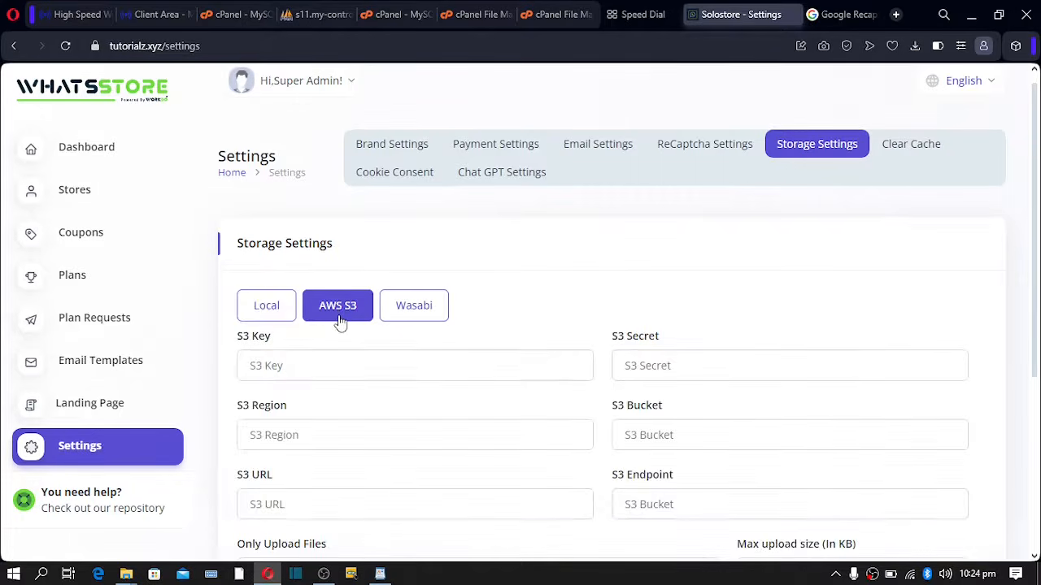
scroll(353, 333, "down", 2)
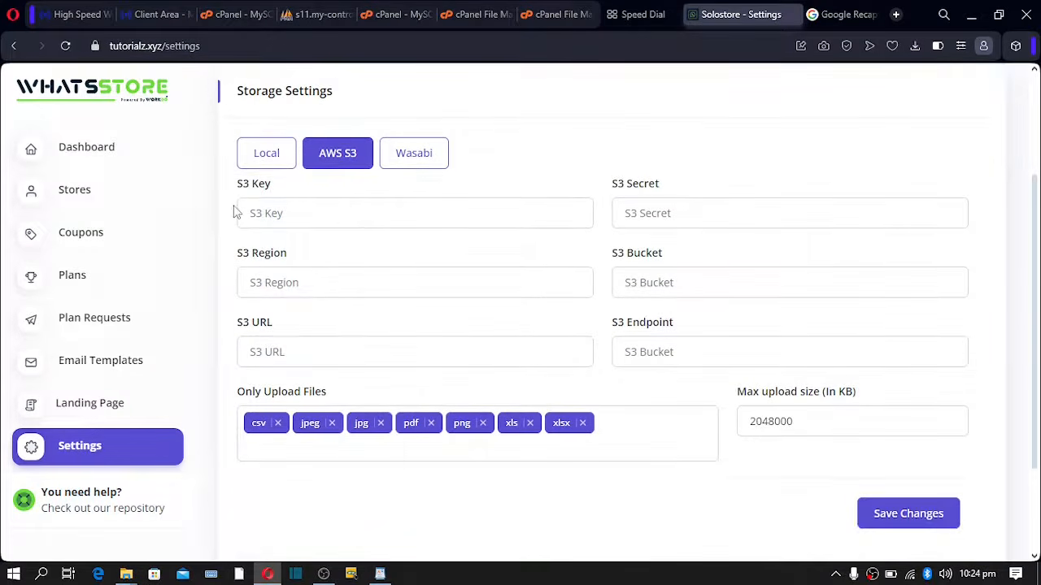
left_click_drag(238, 188, 265, 188)
left_click_drag(243, 256, 259, 255)
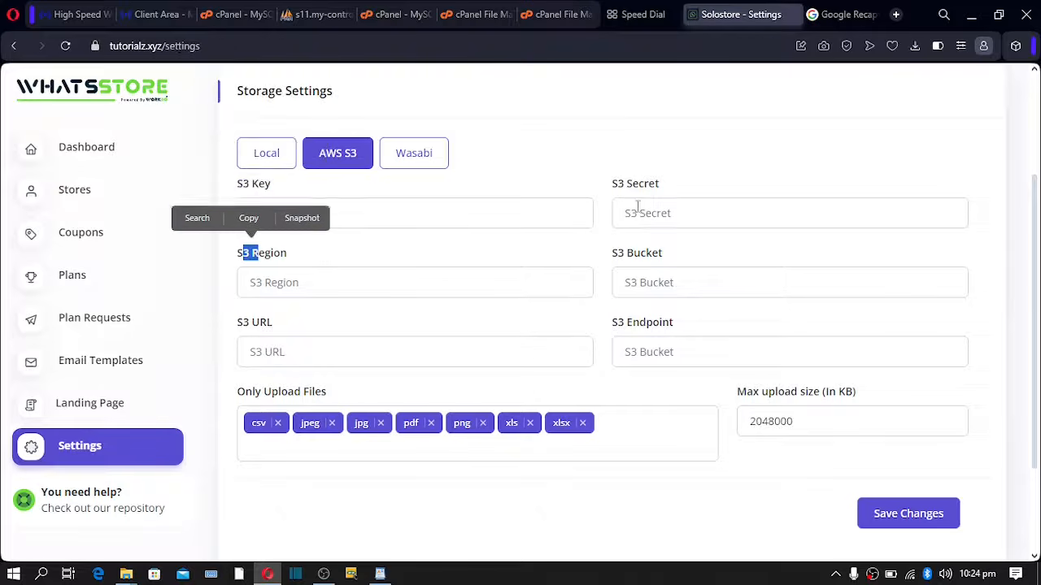
left_click_drag(614, 188, 632, 188)
left_click_drag(613, 255, 651, 255)
left_click_drag(652, 325, 618, 324)
left_click_drag(243, 325, 253, 324)
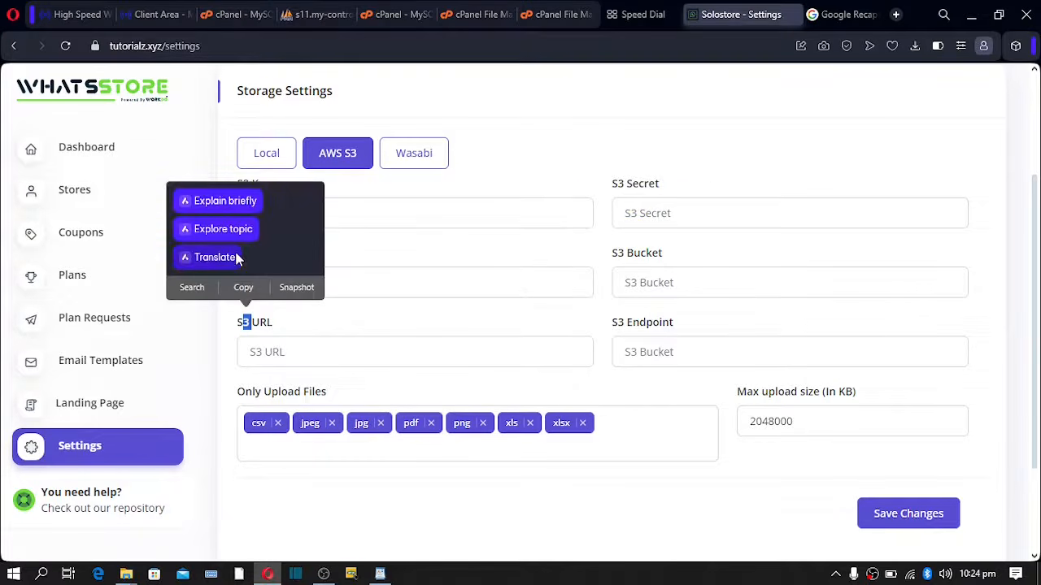
left_click(358, 259)
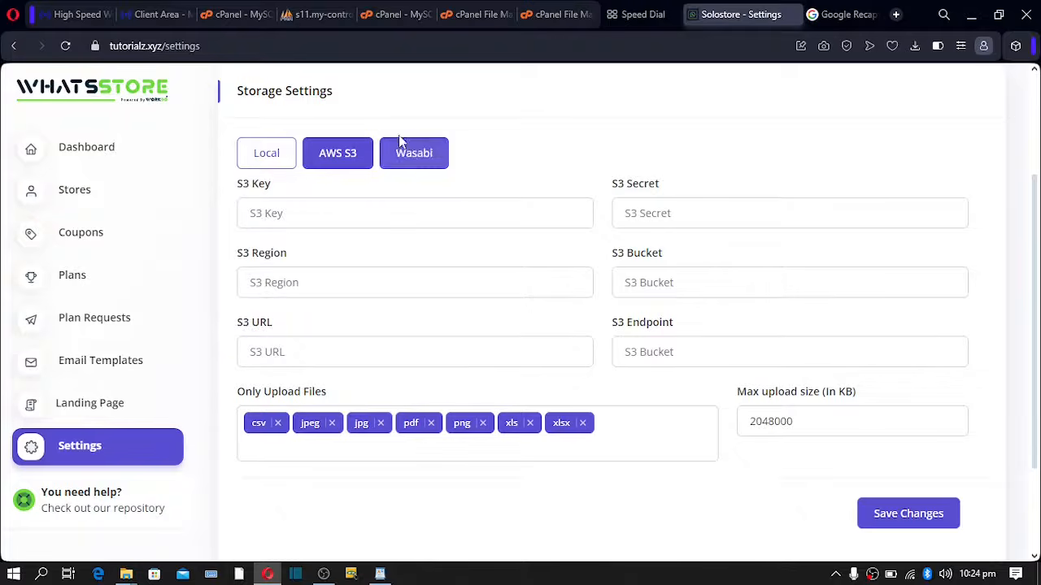
left_click(412, 162)
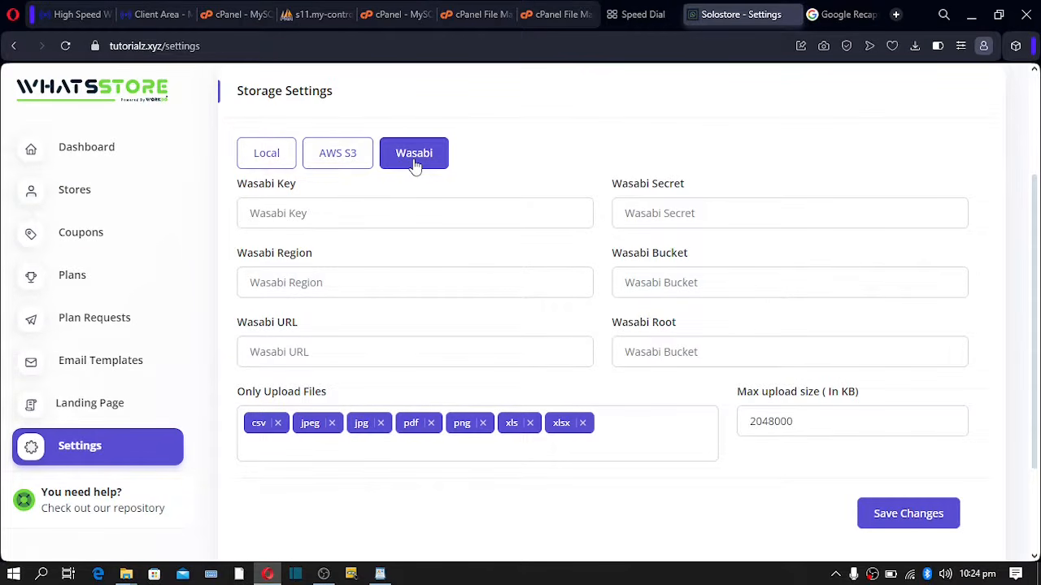
left_click(255, 161)
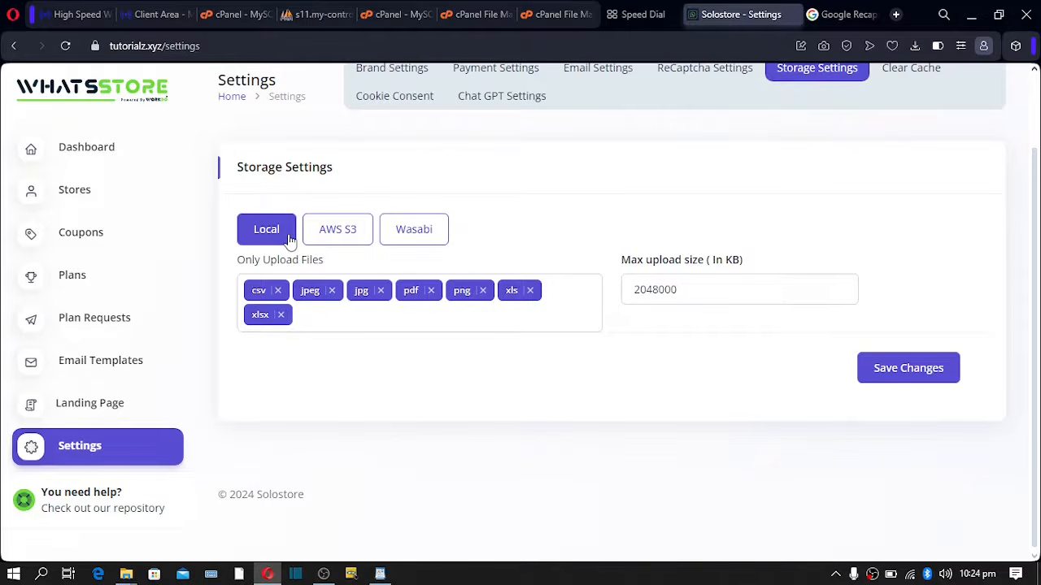
double_click(698, 293)
left_click(324, 308)
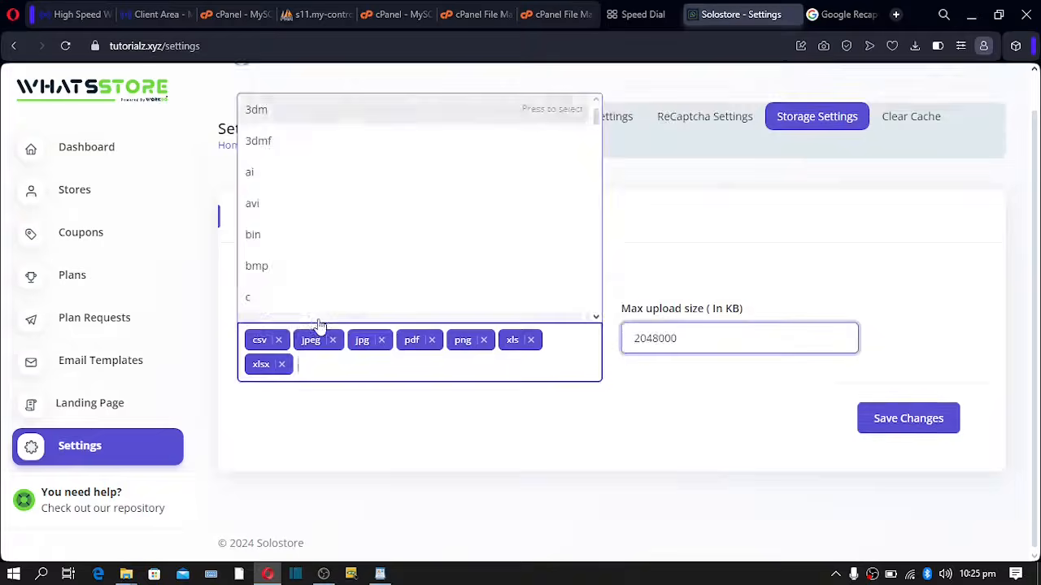
left_click(726, 268)
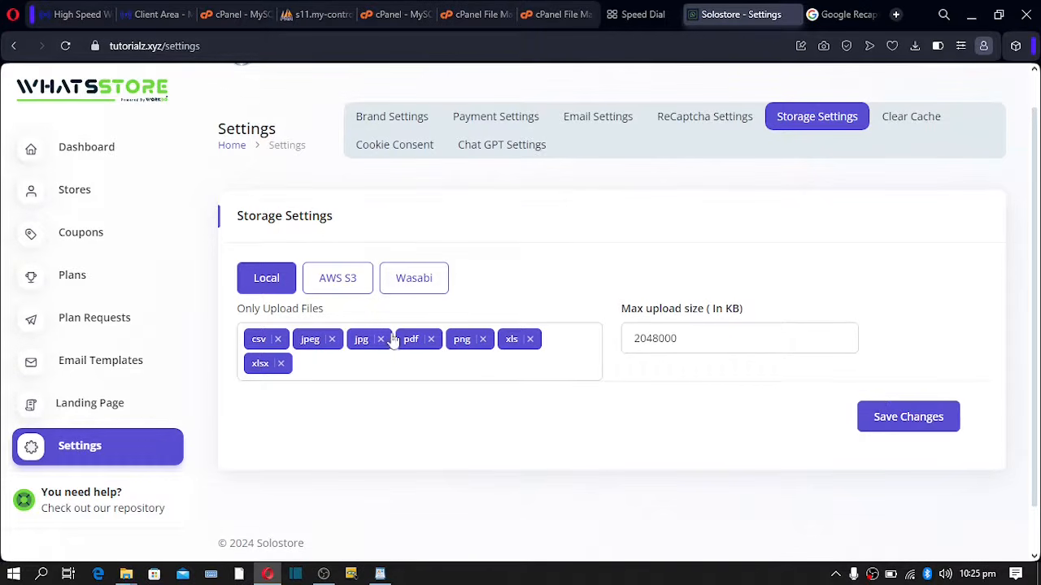
left_click_drag(246, 311, 270, 312)
left_click(259, 318)
left_click(311, 373)
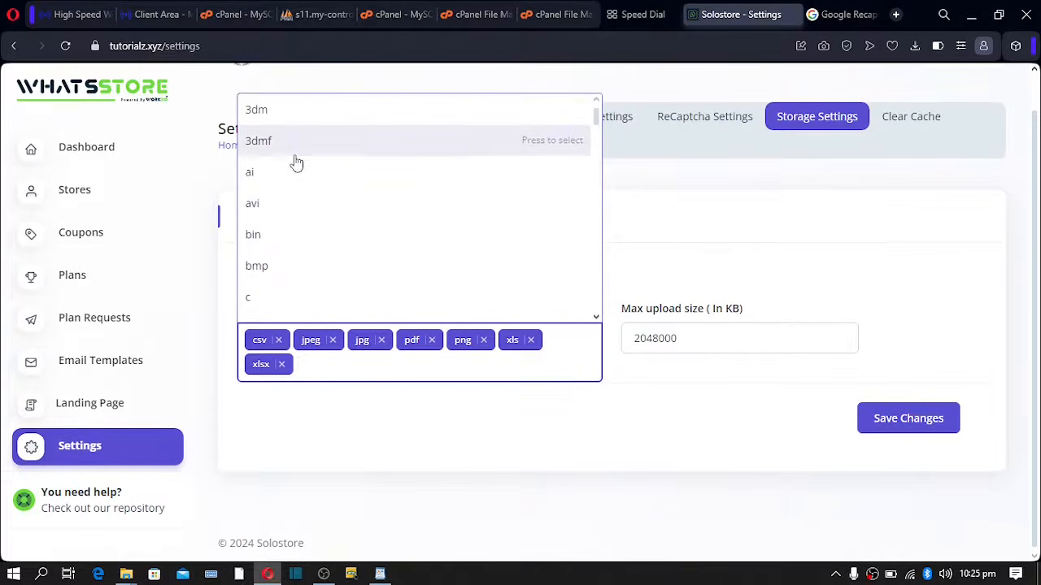
scroll(297, 162, "down", 1)
scroll(297, 166, "down", 15)
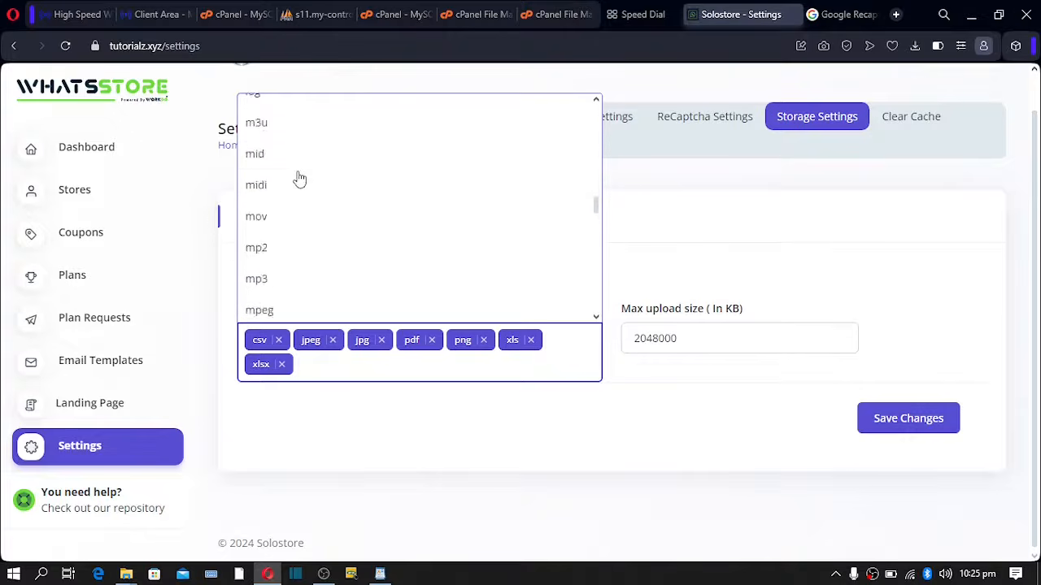
scroll(299, 187, "up", 5)
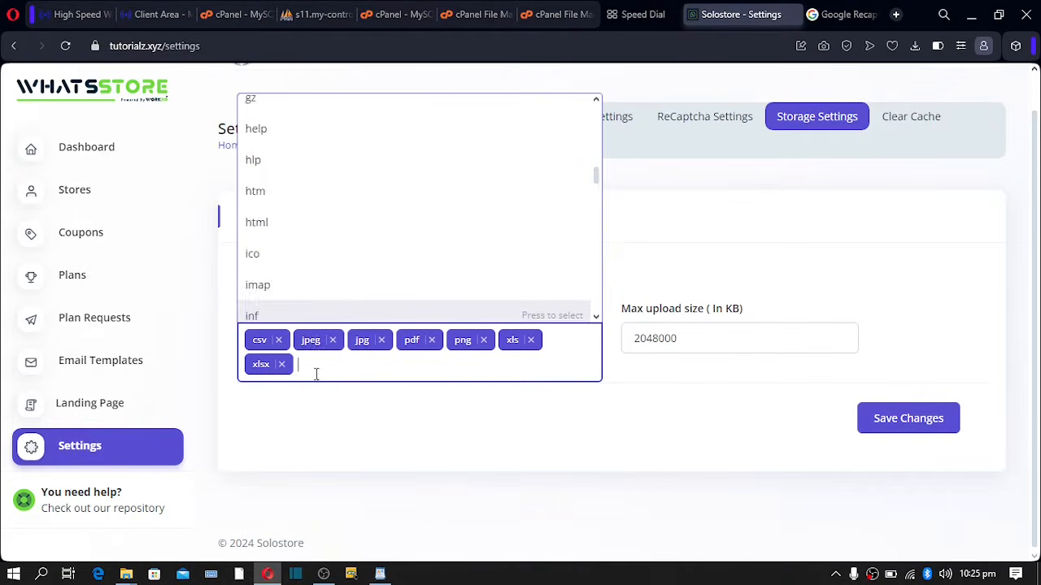
left_click(334, 437)
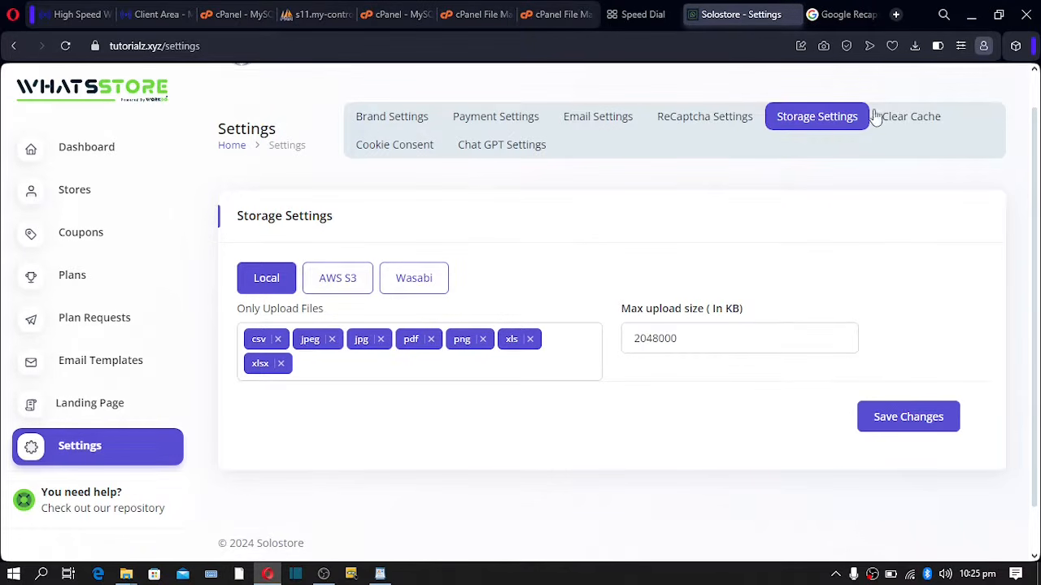
- Clear WhatsStore's cached data, confirmed by the 'Clear Cache successfully' message
left_click(917, 121)
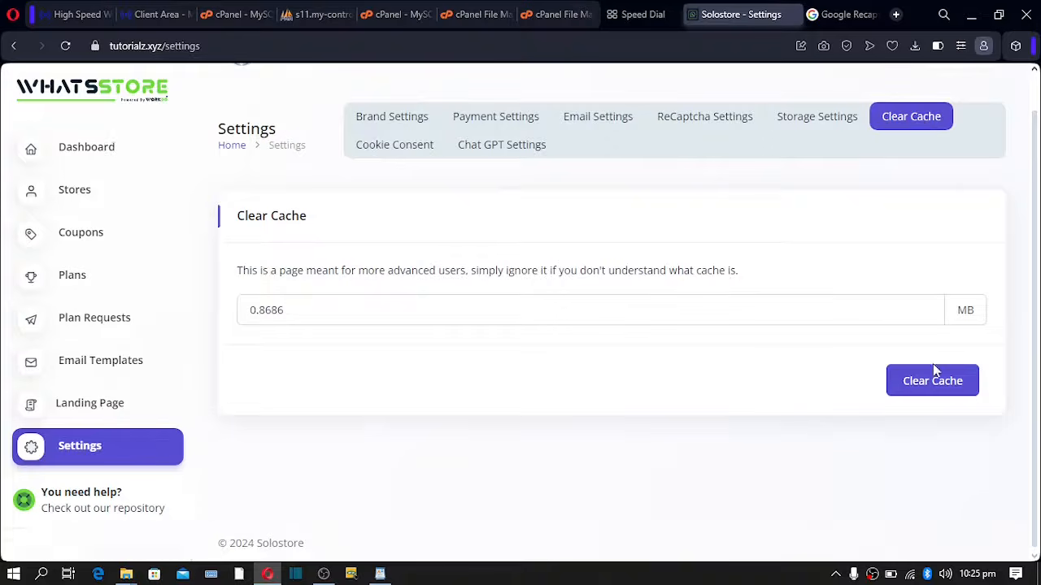
left_click(923, 387)
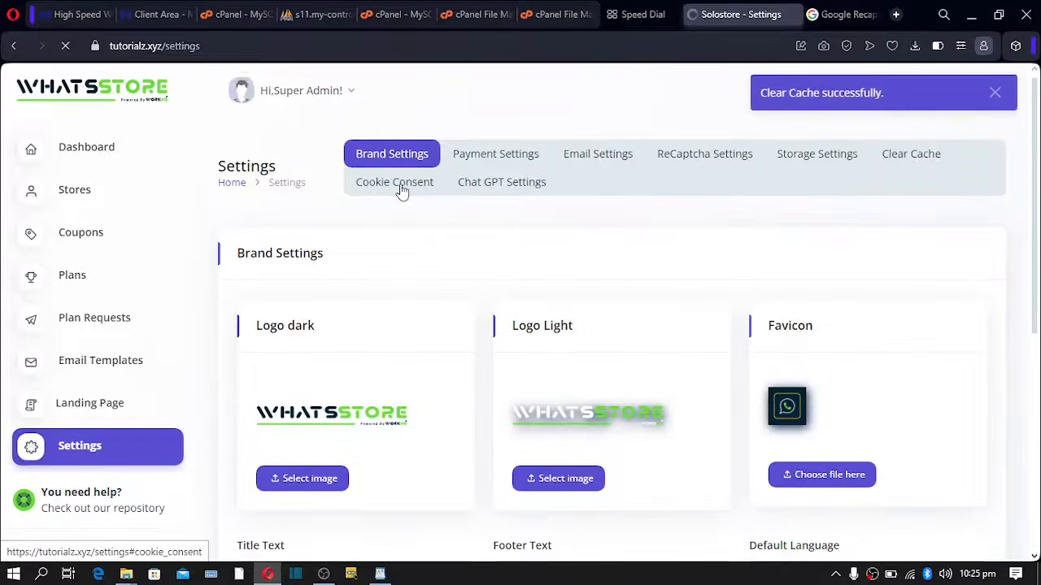
left_click(398, 183)
scroll(399, 191, "down", 5)
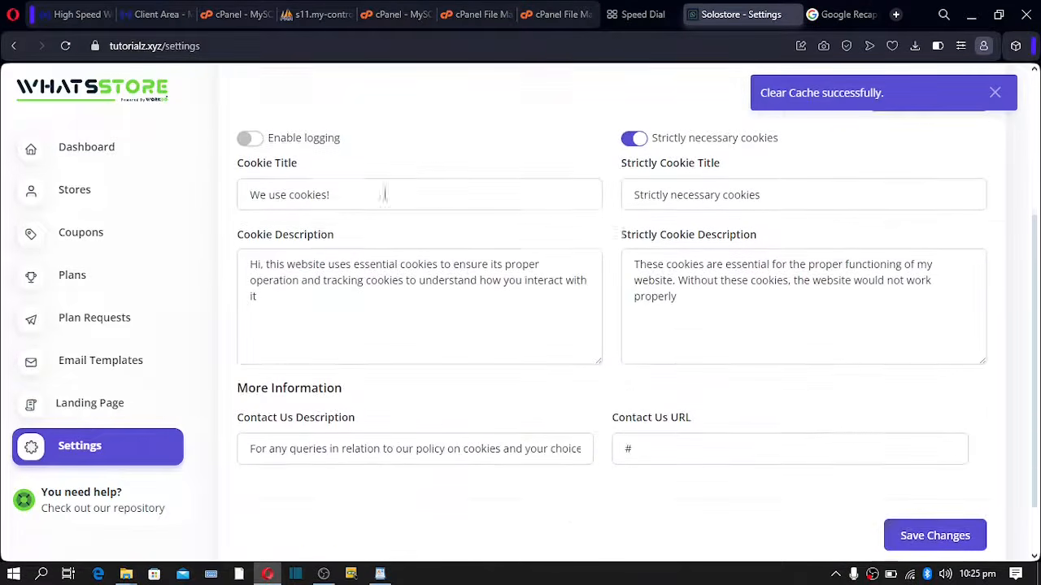
- Enable cookie logging, review the cookie description and Contact Us fields, and save Cookie Consent settings
left_click(251, 139)
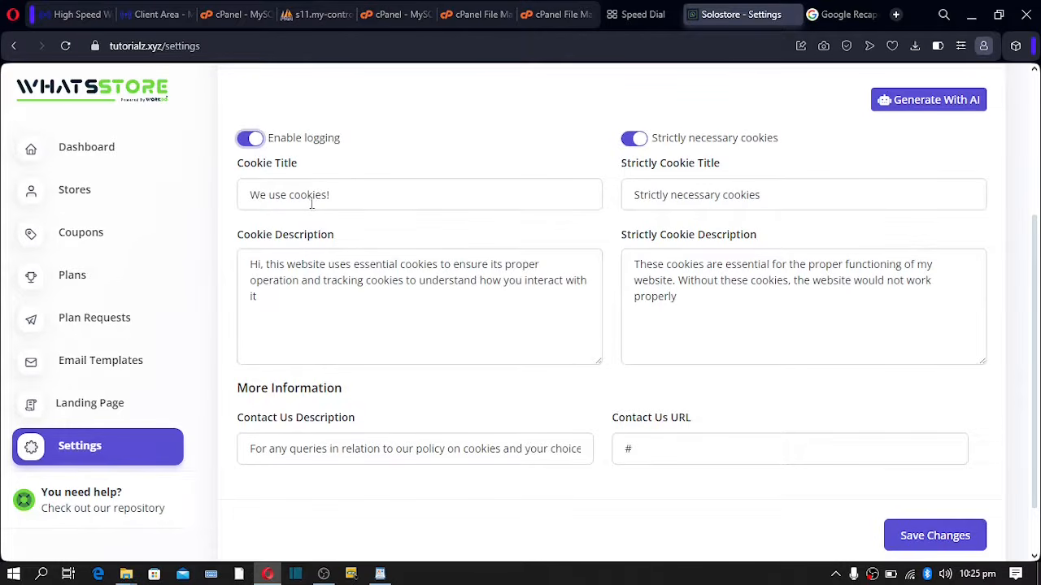
left_click_drag(276, 312, 293, 236)
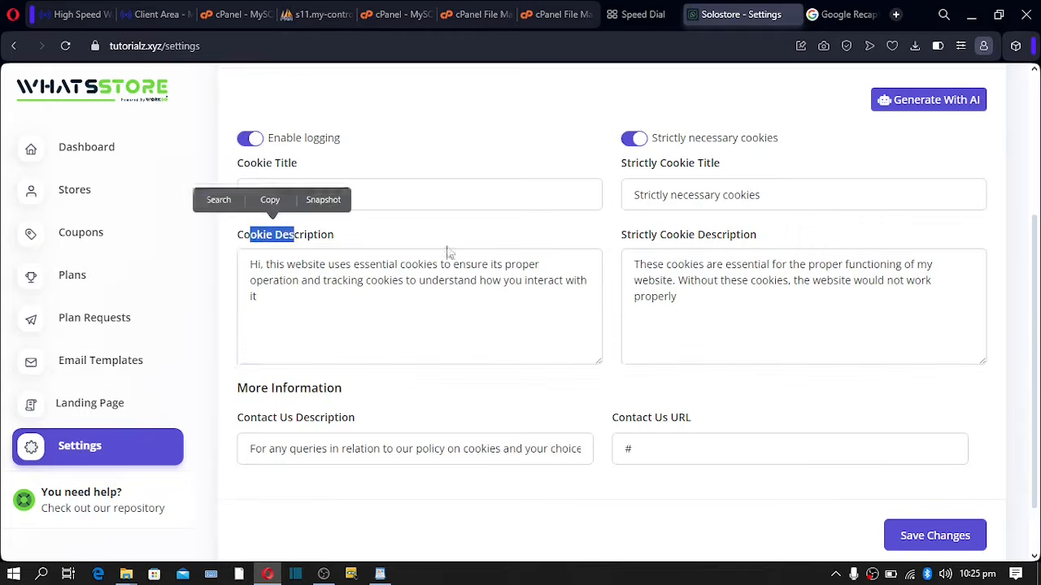
left_click(624, 254)
key("ctrl+a")
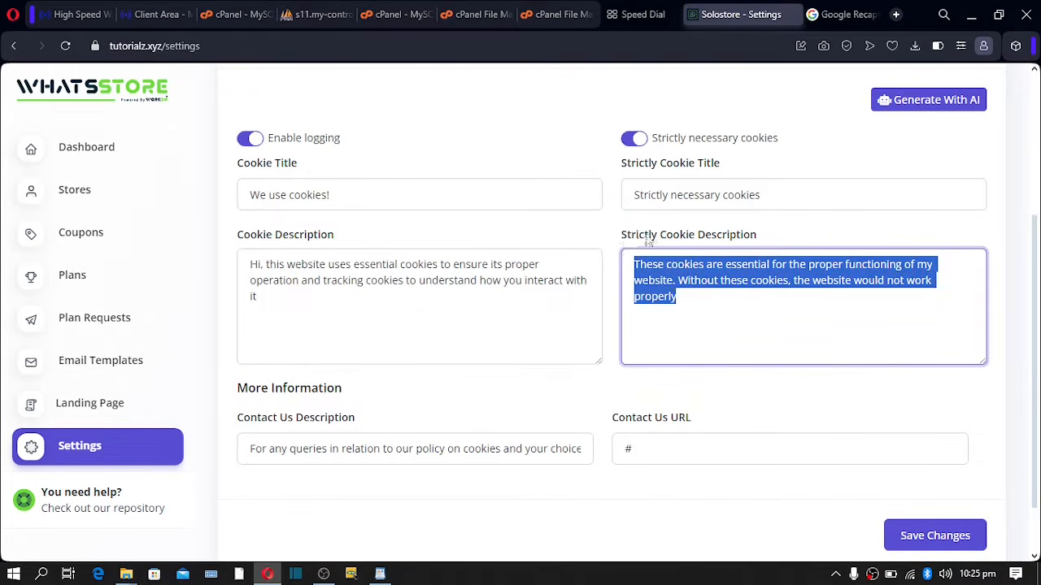
left_click_drag(636, 238, 808, 240)
left_click(610, 175)
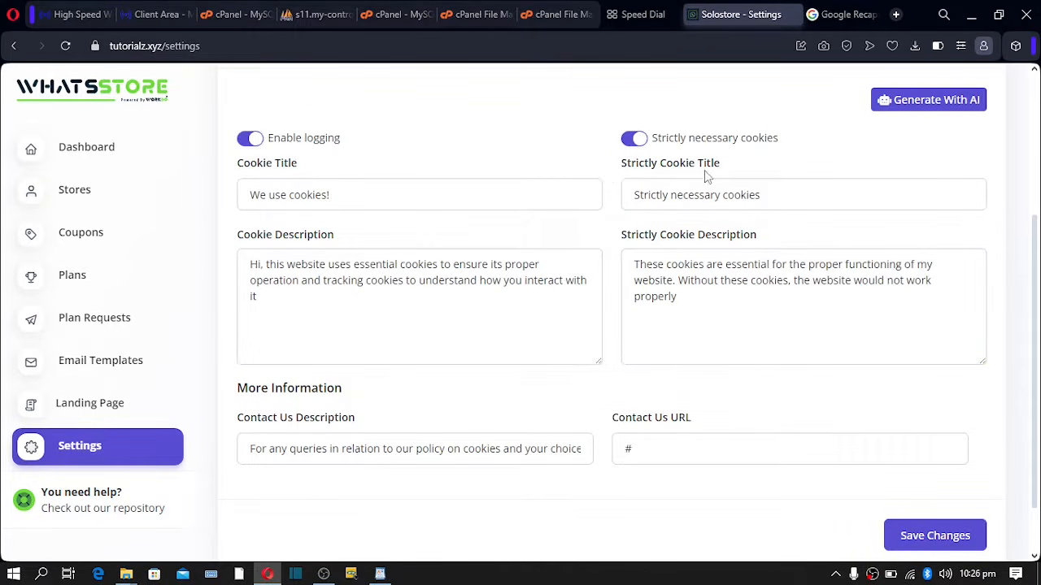
scroll(406, 341, "down", 1)
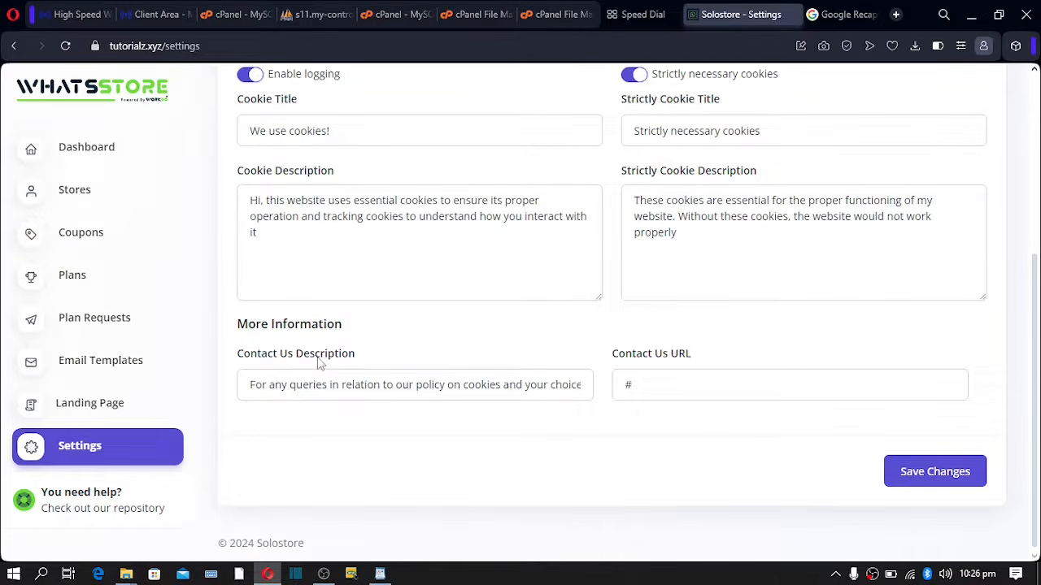
left_click(283, 385)
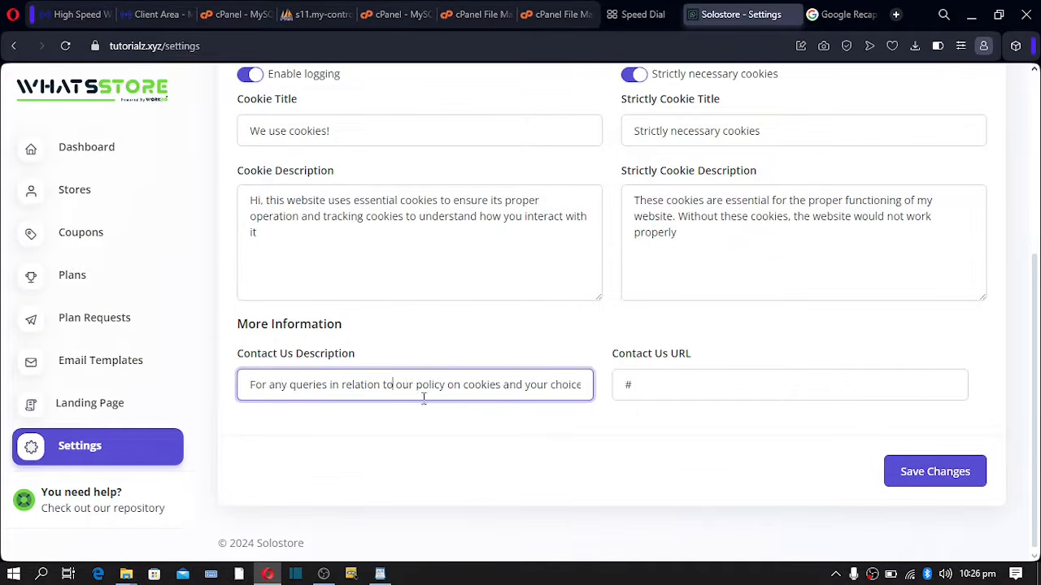
left_click(644, 388)
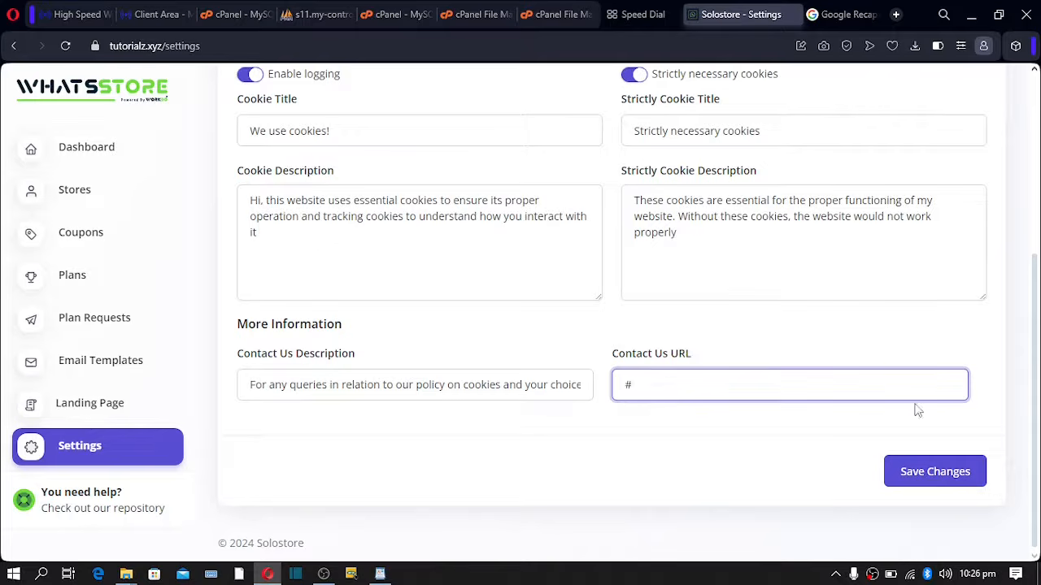
left_click(925, 469)
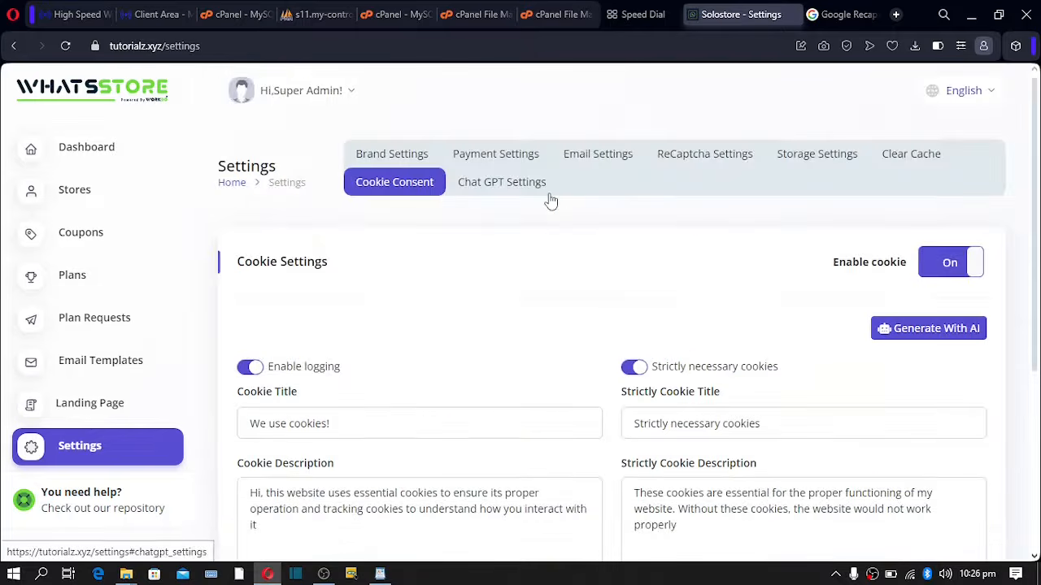
- Open Chat GPT Settings and focus the Chat GPT key field, leaving it empty
left_click(488, 192)
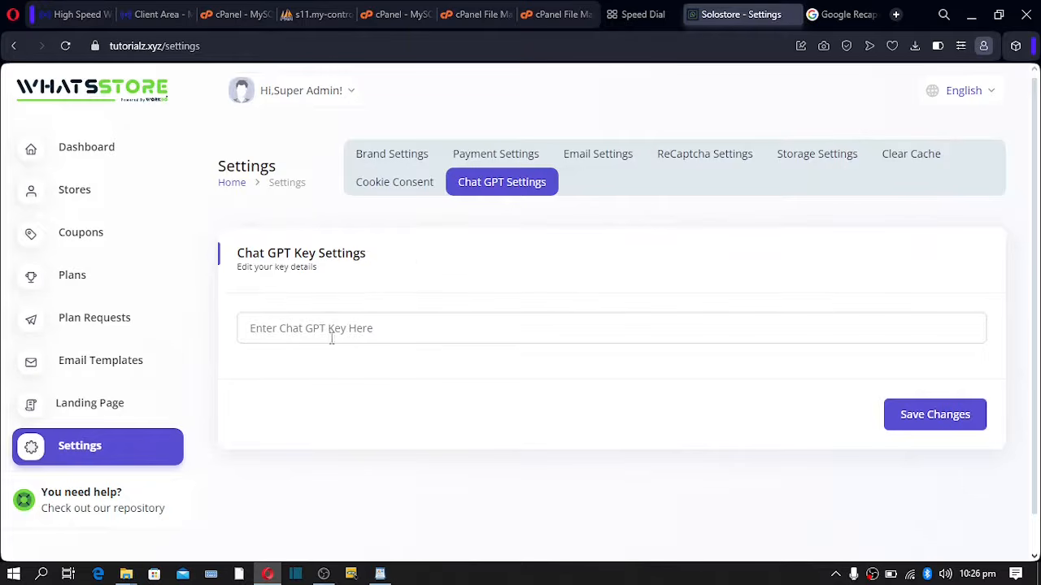
left_click(299, 329)
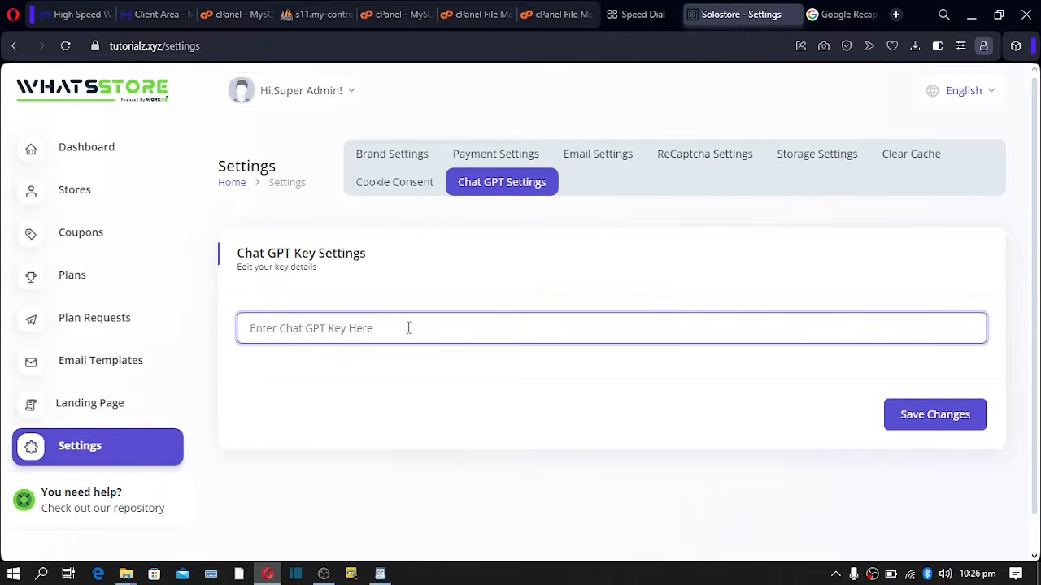
left_click(478, 181)
left_click(290, 328)
left_click(514, 191)
left_click(281, 335)
left_click_drag(231, 340, 345, 338)
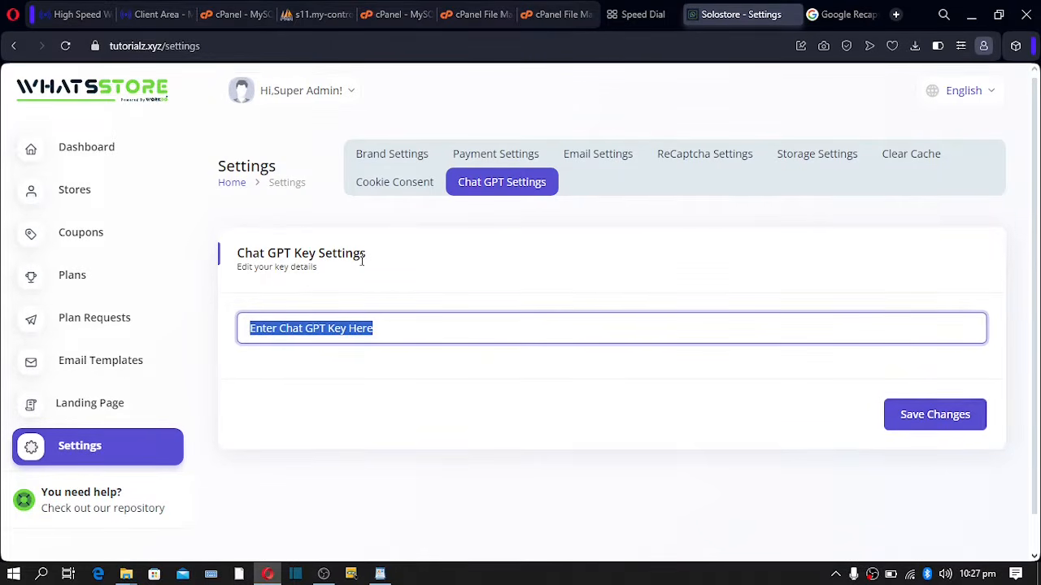
scroll(332, 298, "down", 1)
scroll(331, 297, "up", 1)
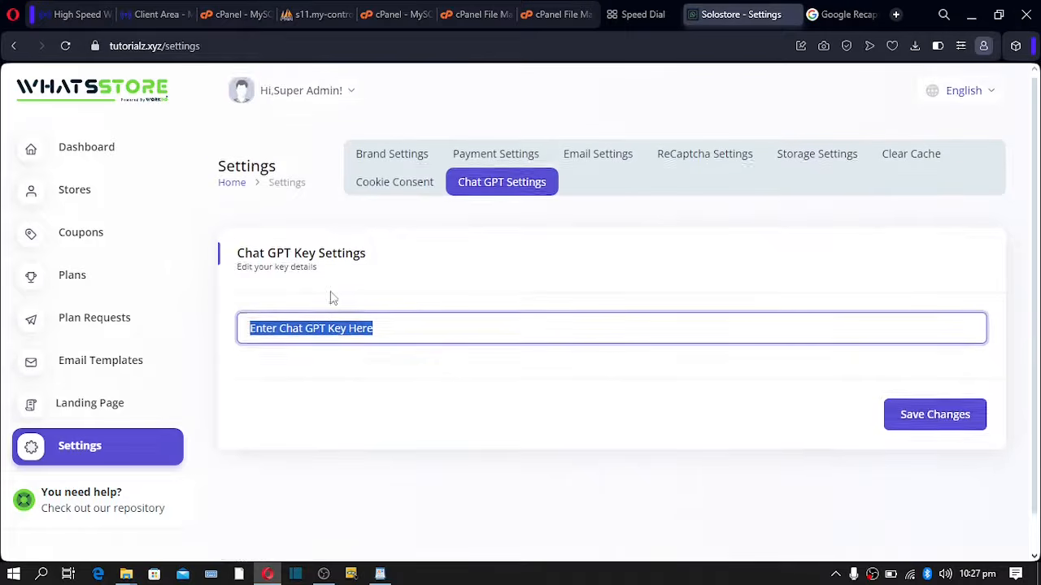
left_click(380, 333)
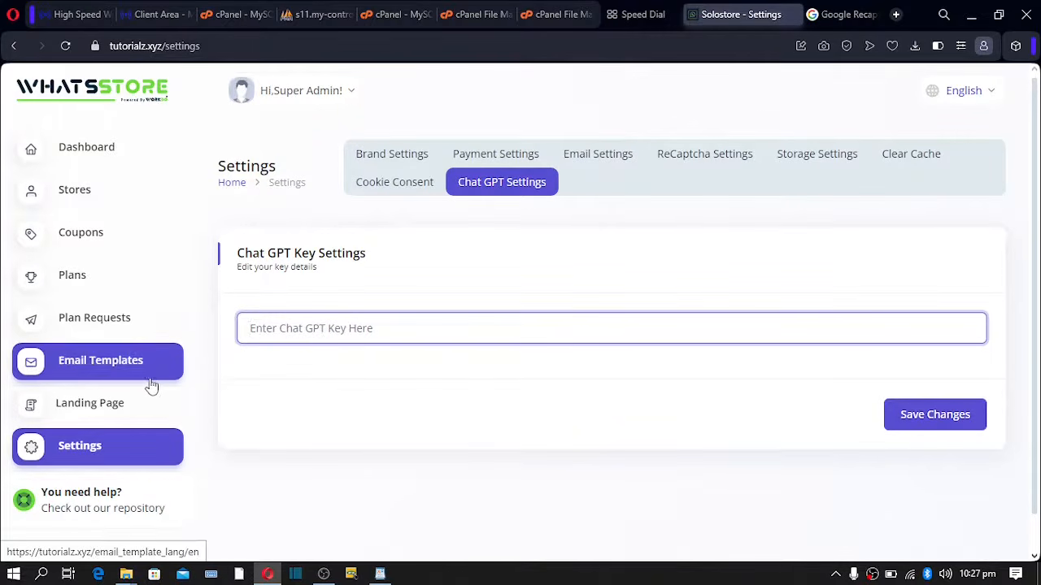
- Open the Landing Page editor and select the Top Bar's 70% Special Offer message
left_click(80, 409)
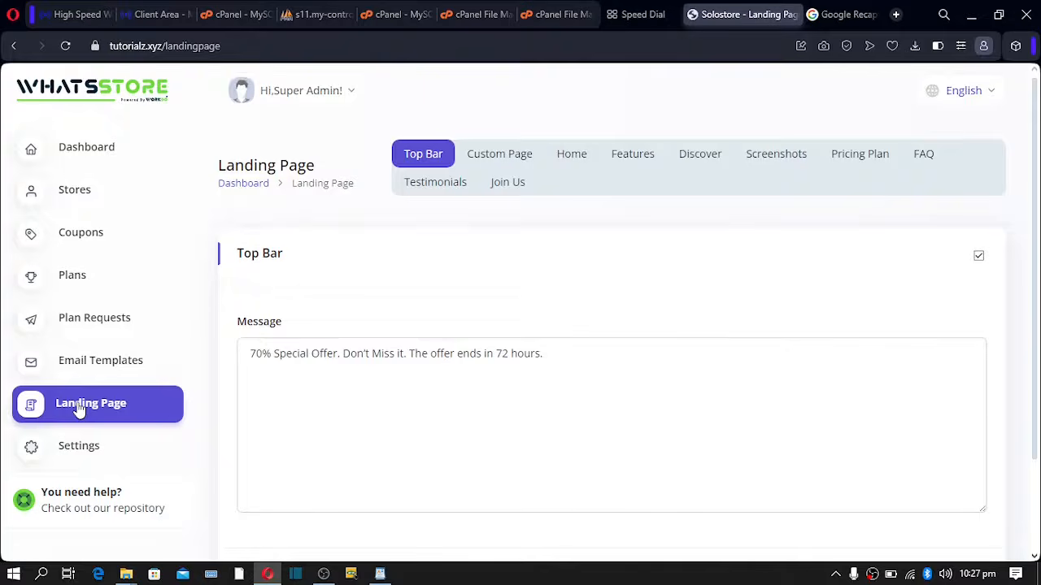
scroll(365, 334, "down", 2)
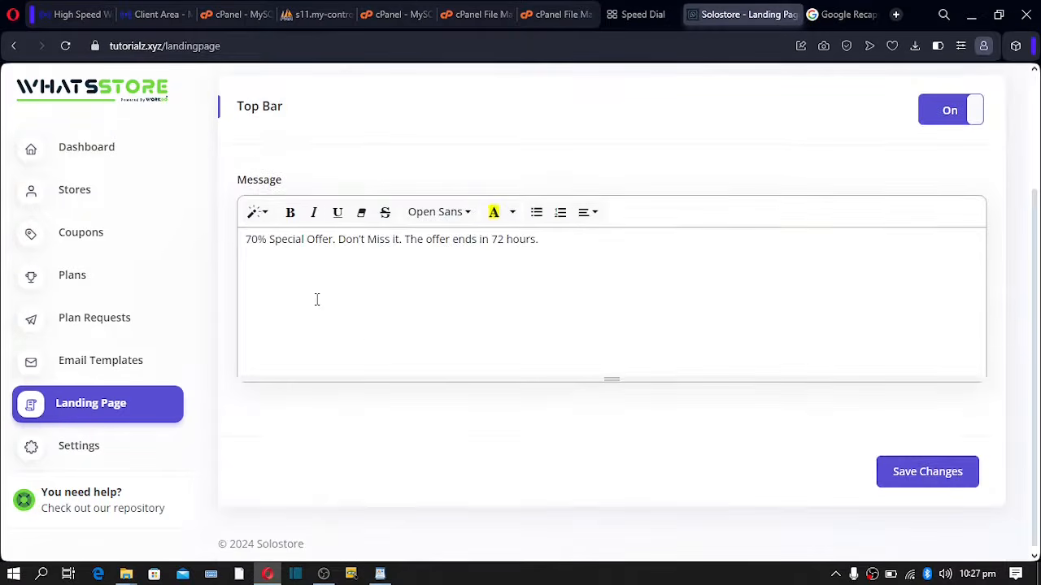
left_click_drag(245, 239, 550, 242)
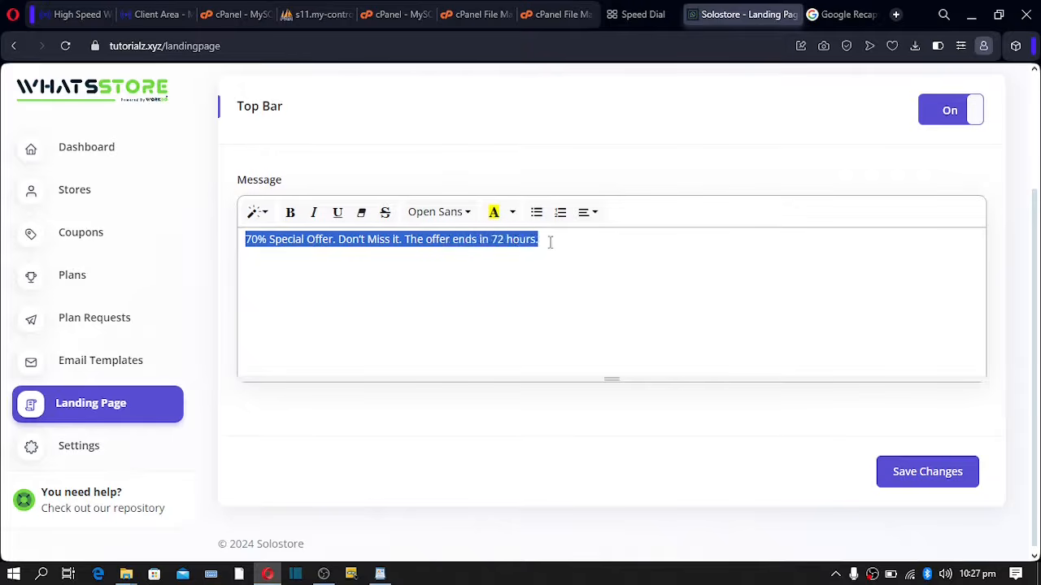
left_click(311, 242)
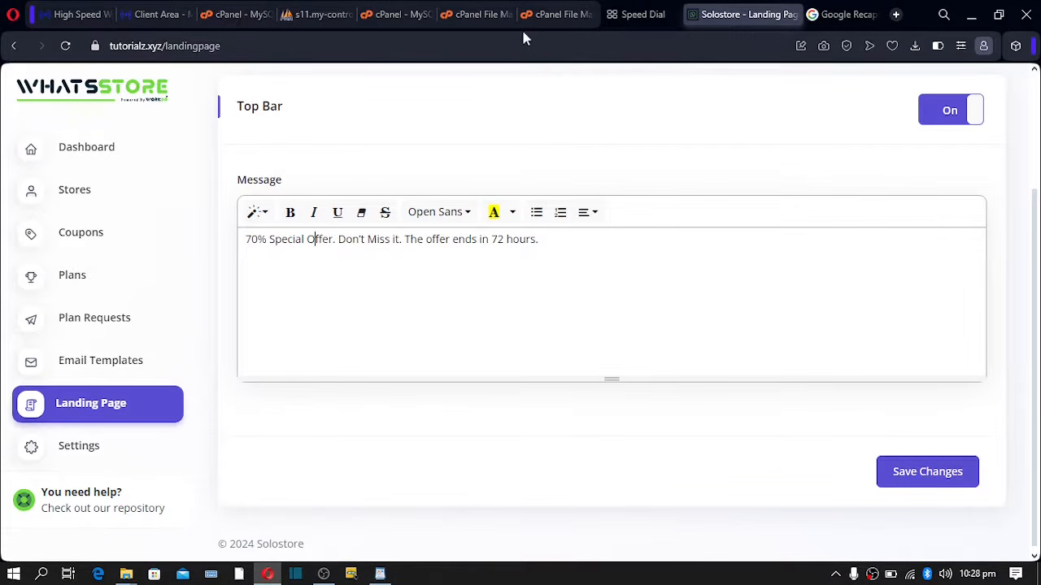
- Load tutorialz.xyz in the Speed Dial tab to bring up the WhatsStore admin Dashboard
left_click(639, 16)
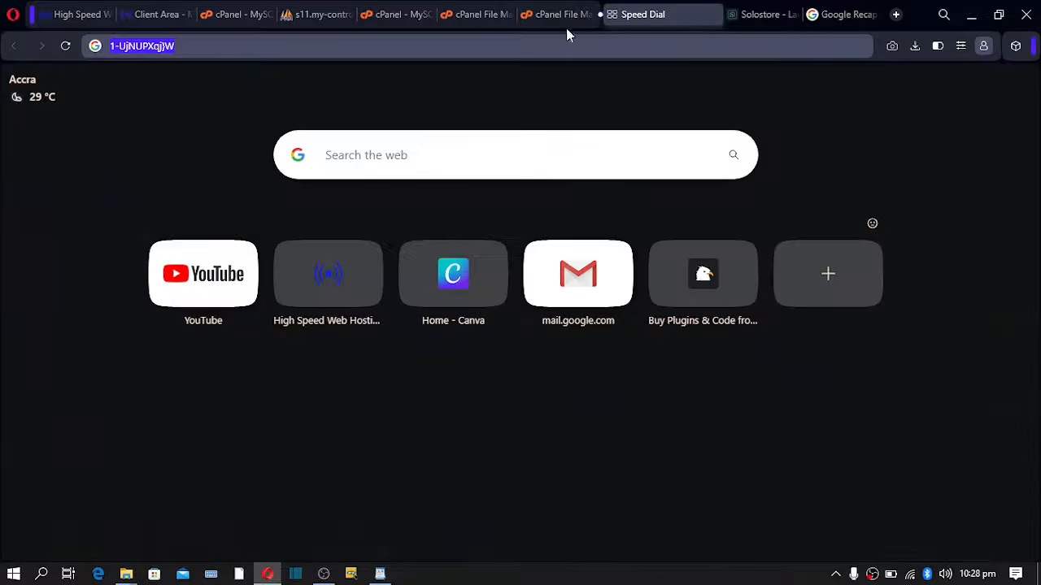
type("tu")
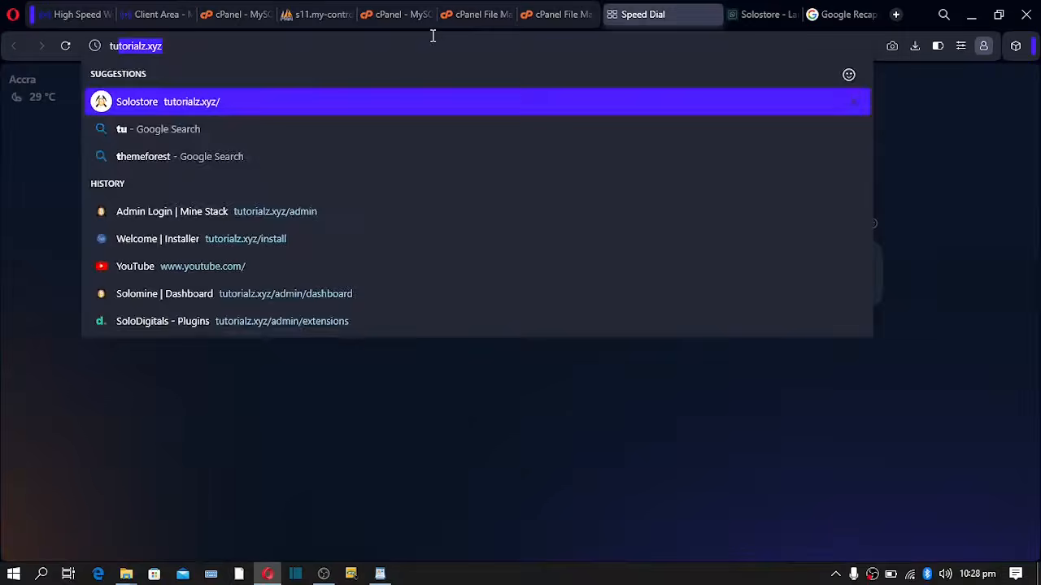
key("Return")
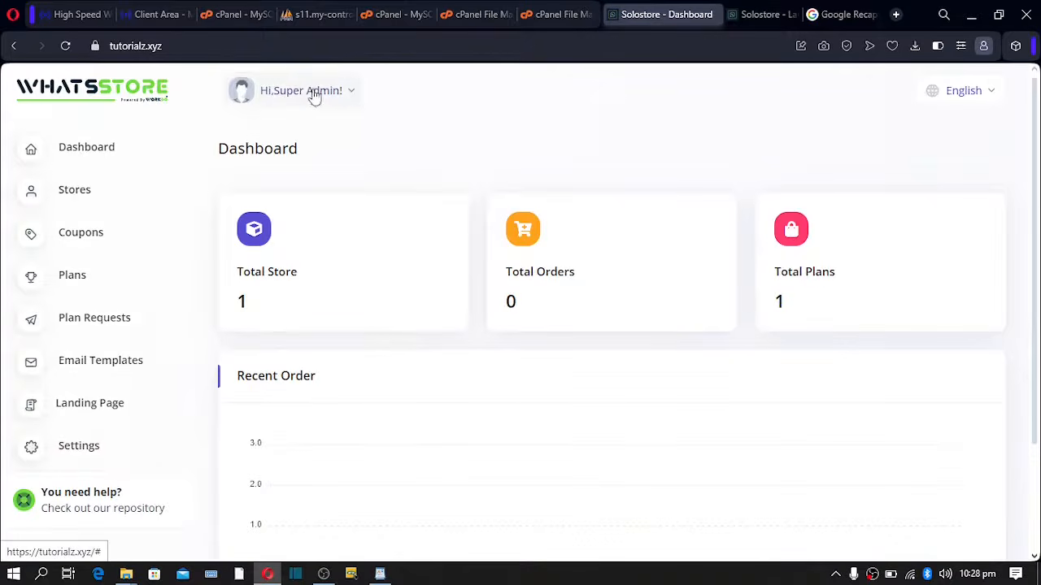
right_click(272, 575)
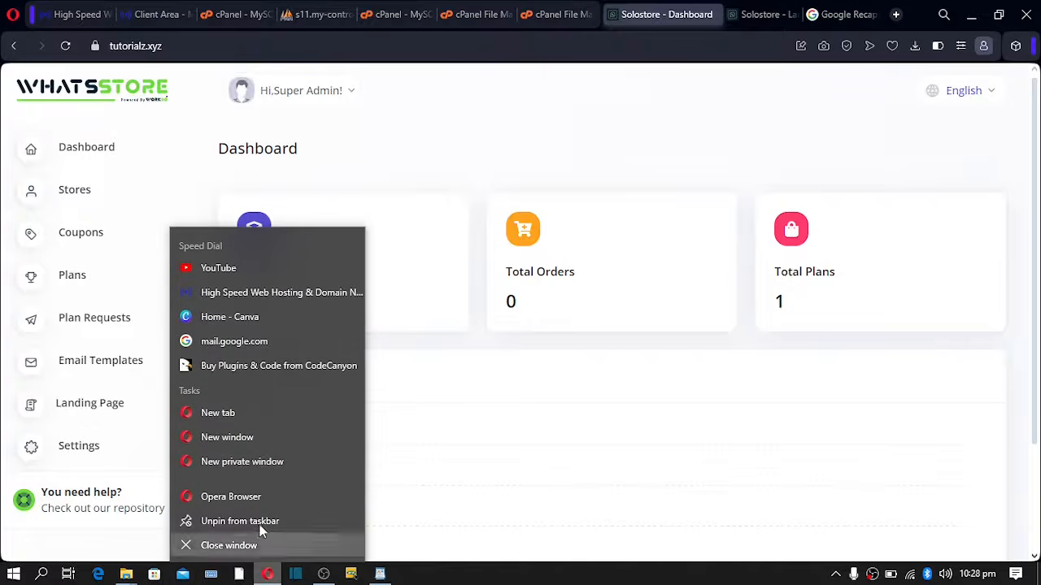
- View tutorialz.xyz's public landing page in a new private window, then return to the admin Dashboard
left_click(230, 461)
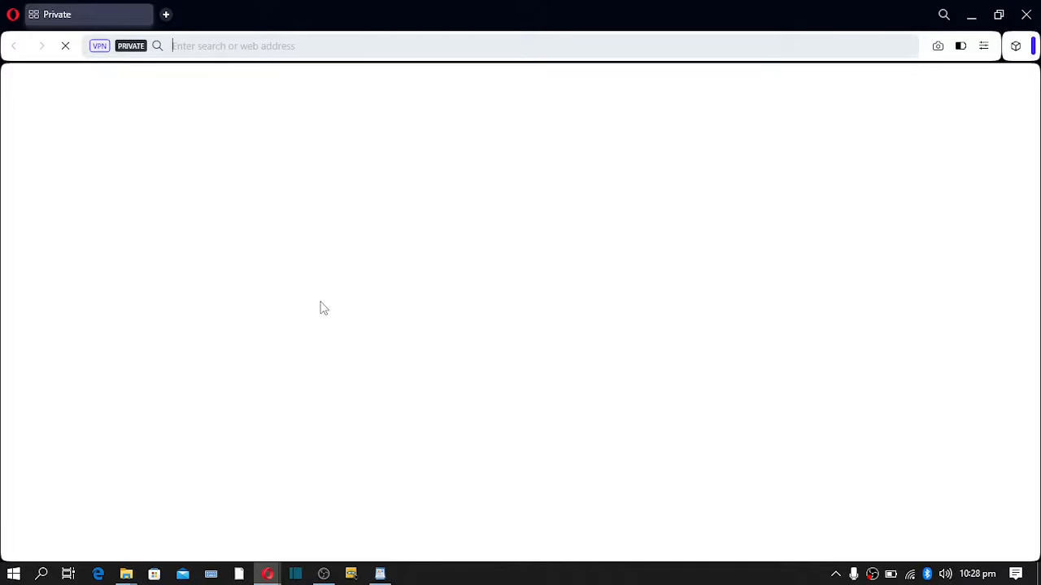
type("tu")
key("Return")
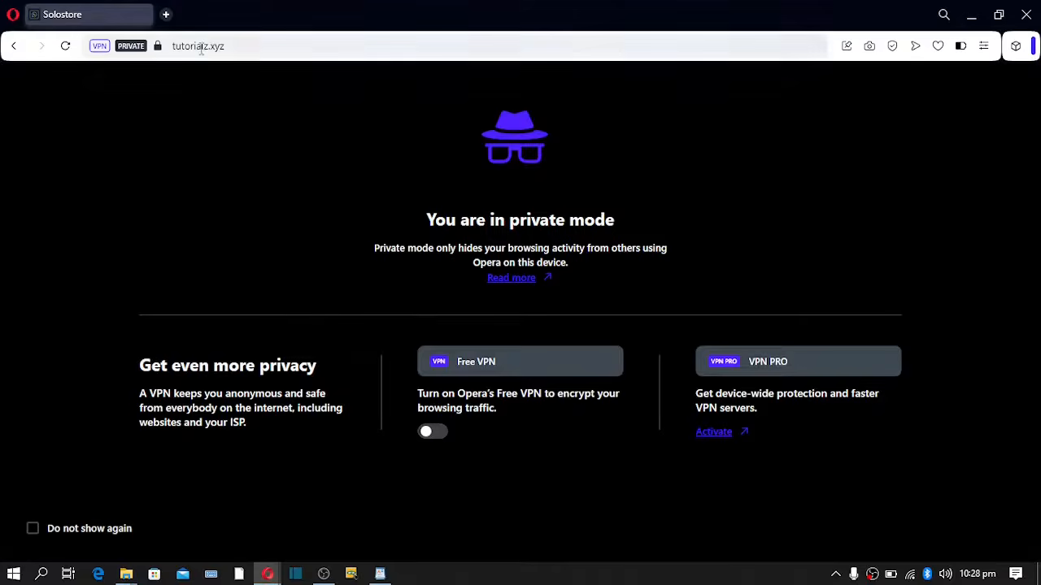
left_click_drag(232, 46, 148, 45)
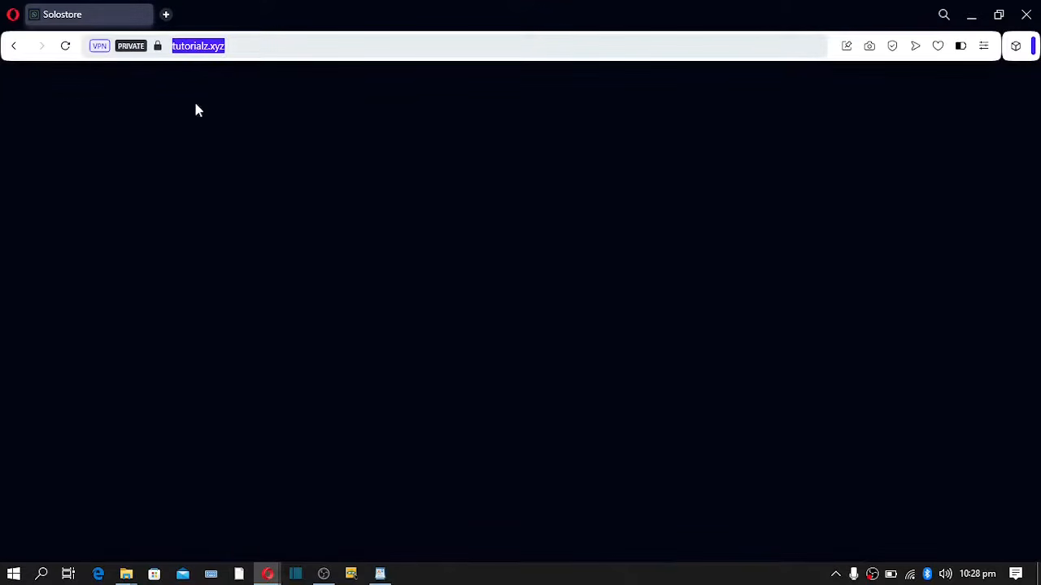
left_click_drag(260, 49, 134, 104)
left_click_drag(261, 50, 93, 67)
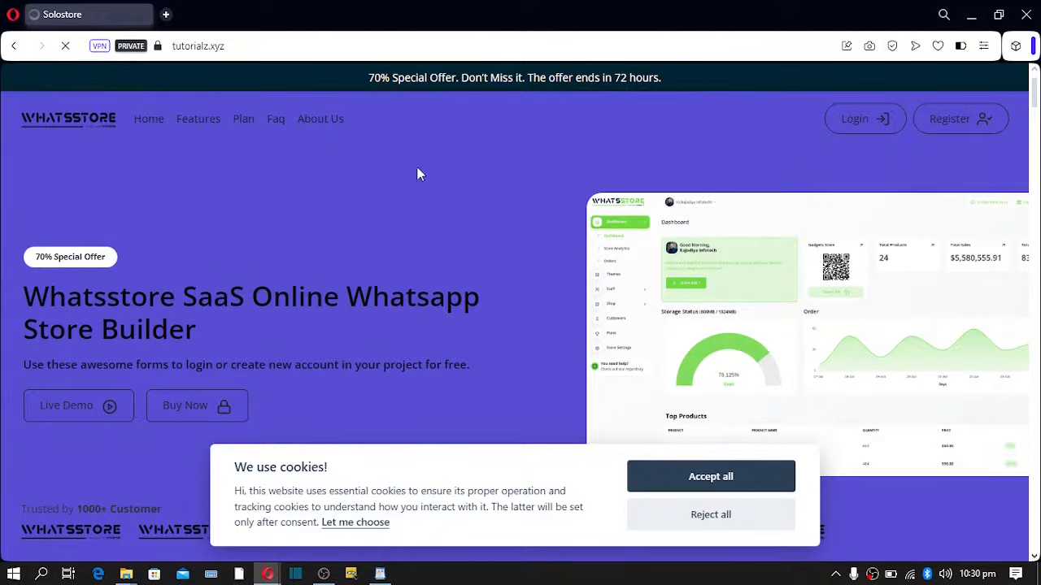
mouse_move(276, 566)
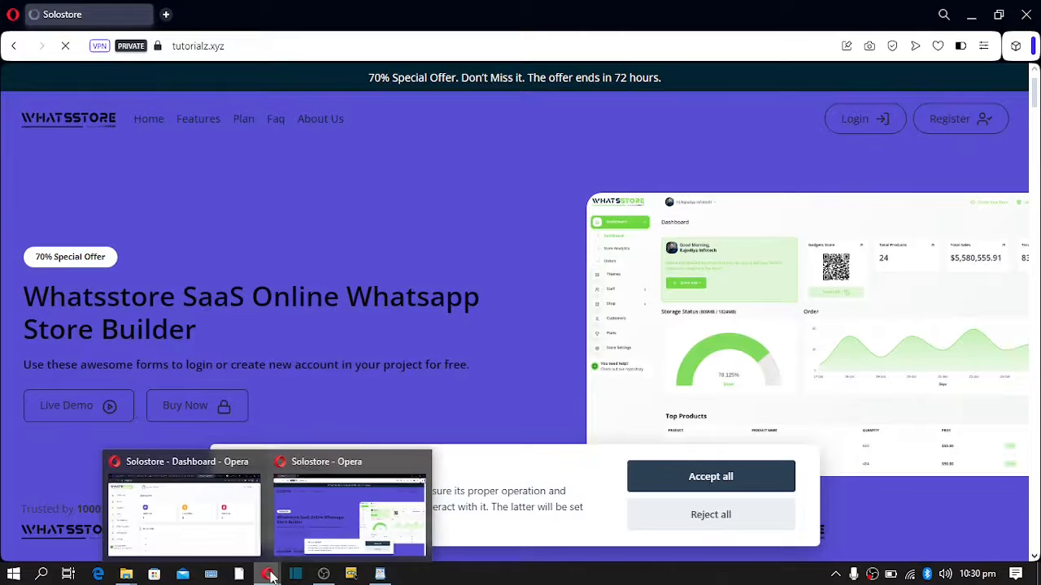
left_click(202, 530)
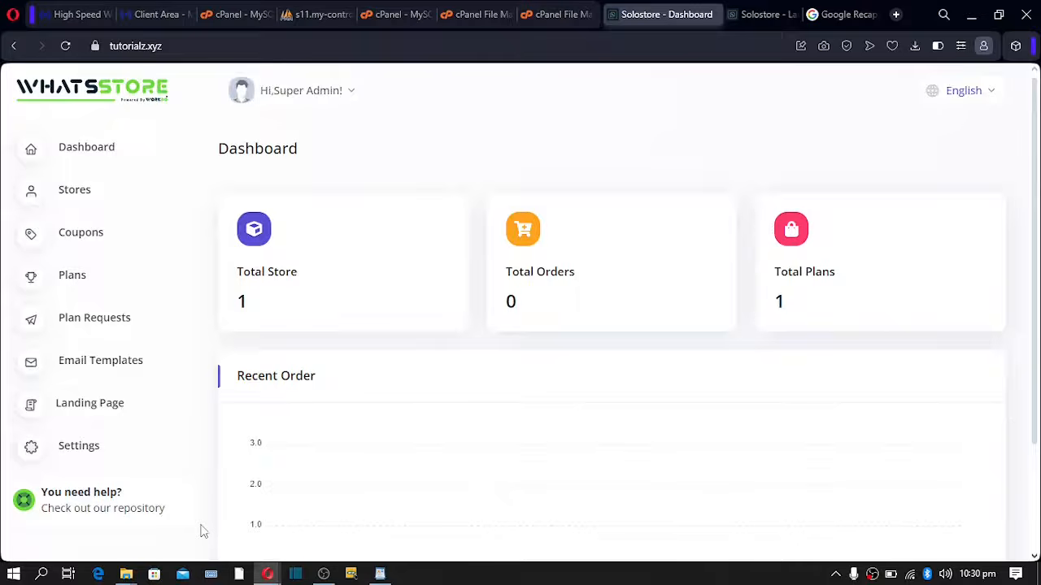
- Open the admin Settings page on its Brand Settings section
left_click(101, 448)
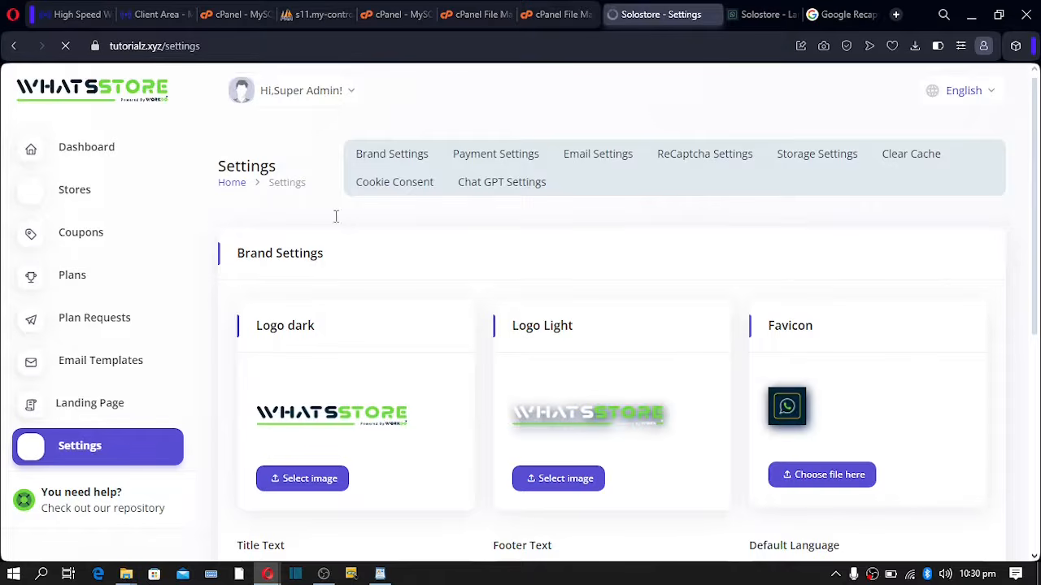
left_click(383, 157)
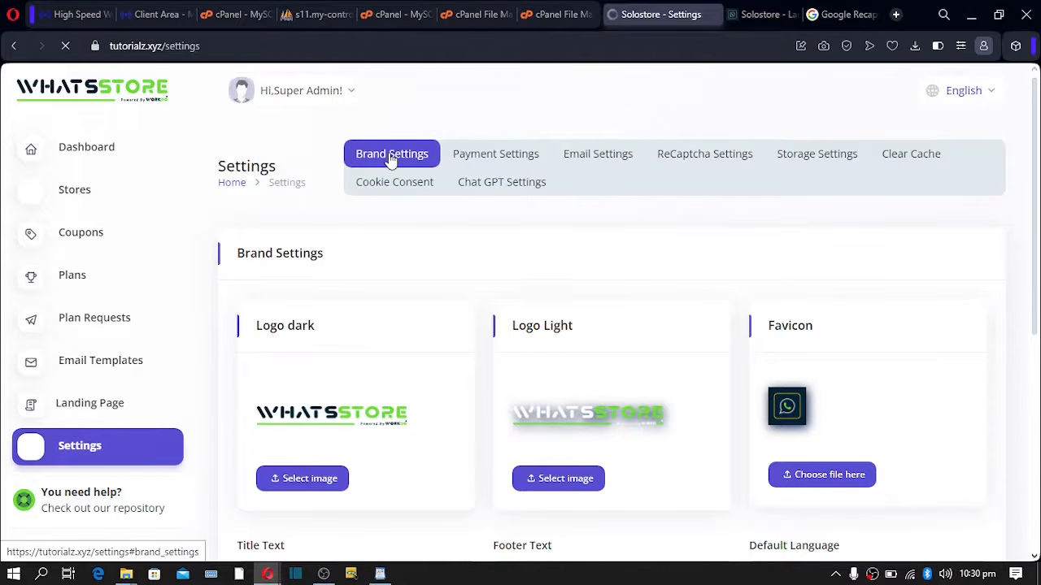
scroll(418, 302, "down", 5)
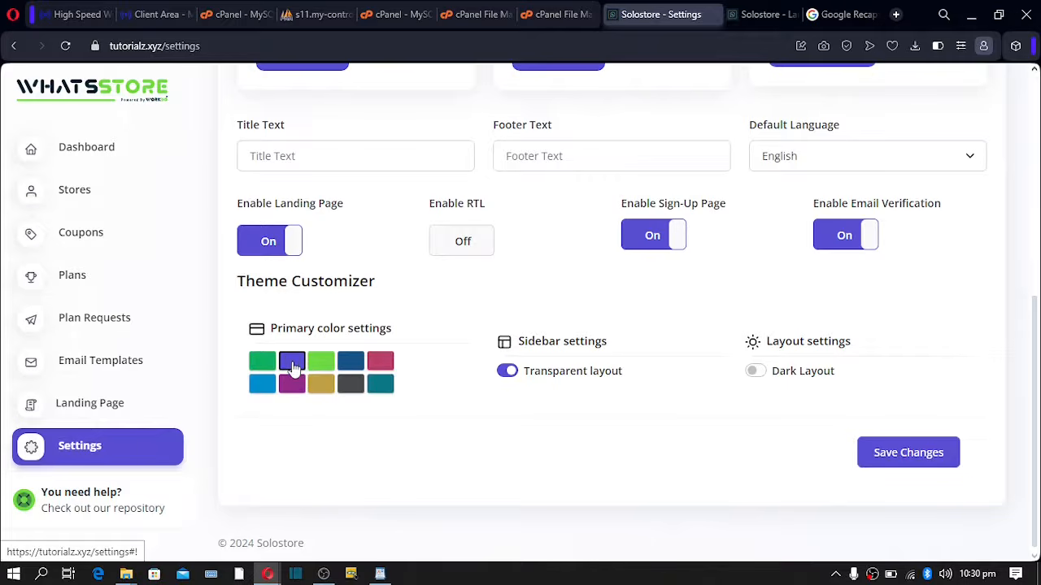
- Select the cookie banner heading on the live landing page, then return to admin Settings
mouse_move(275, 569)
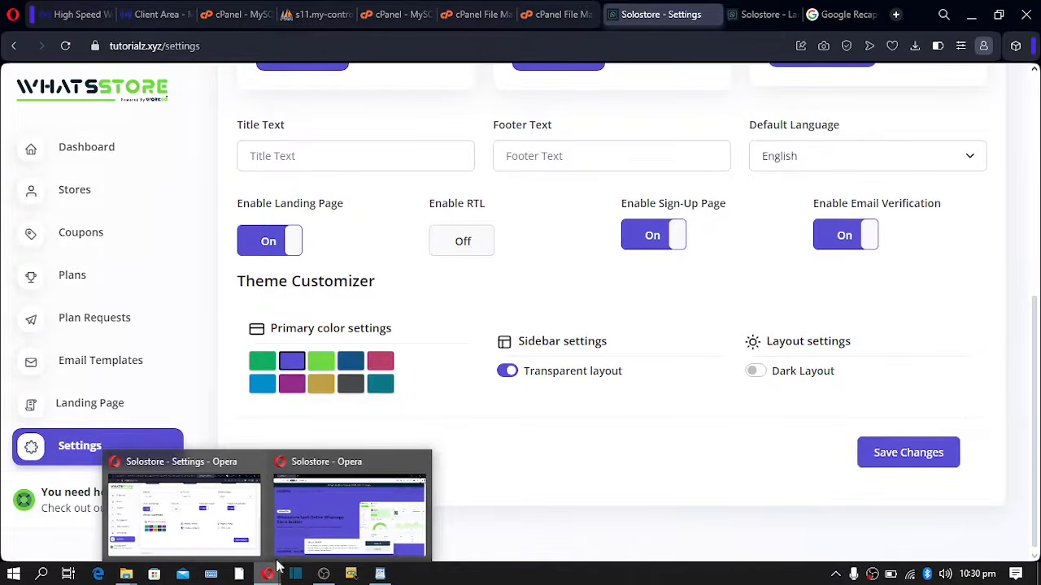
left_click(309, 520)
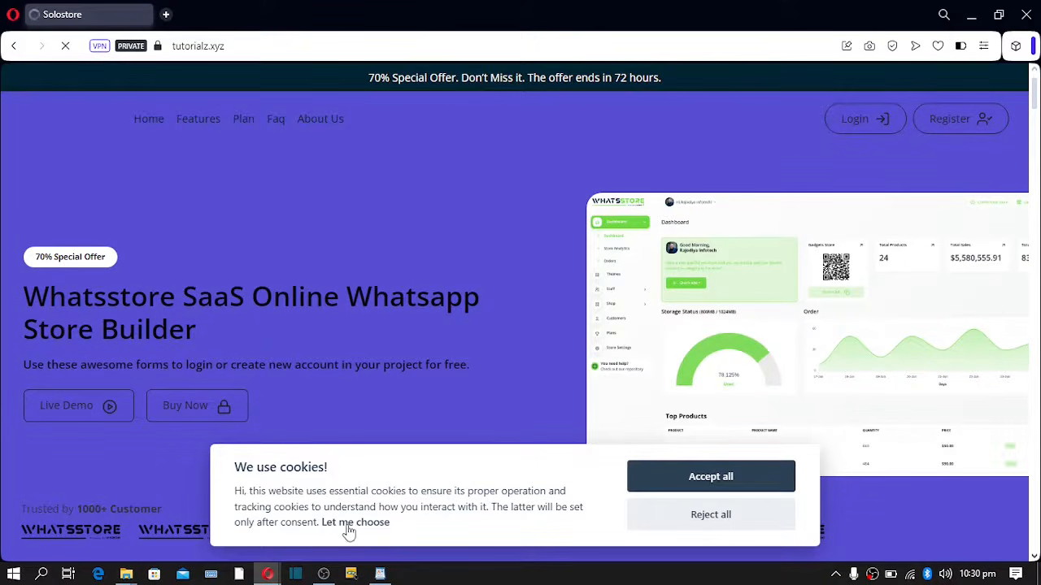
left_click_drag(239, 491, 404, 544)
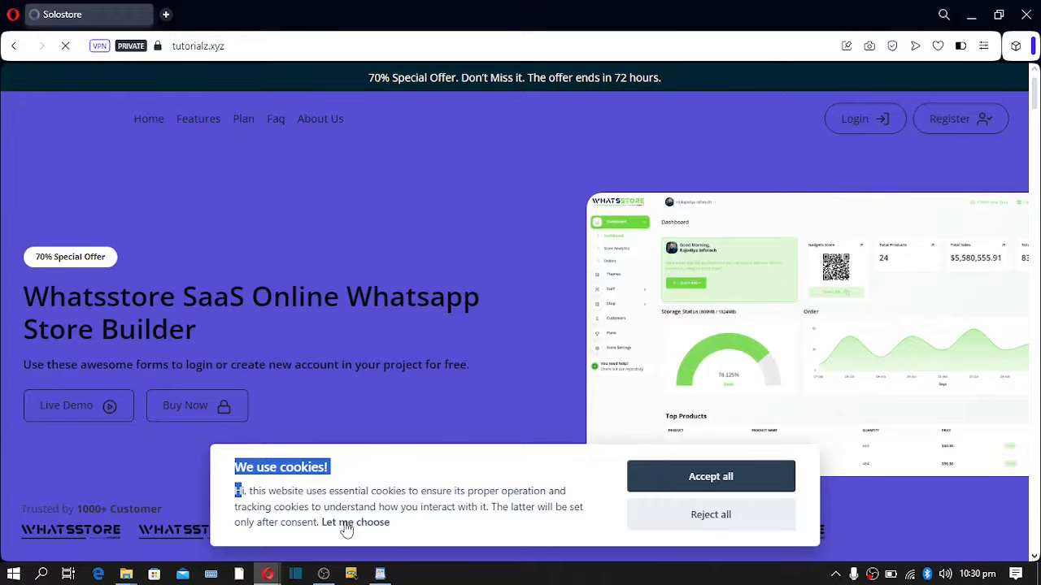
mouse_move(269, 571)
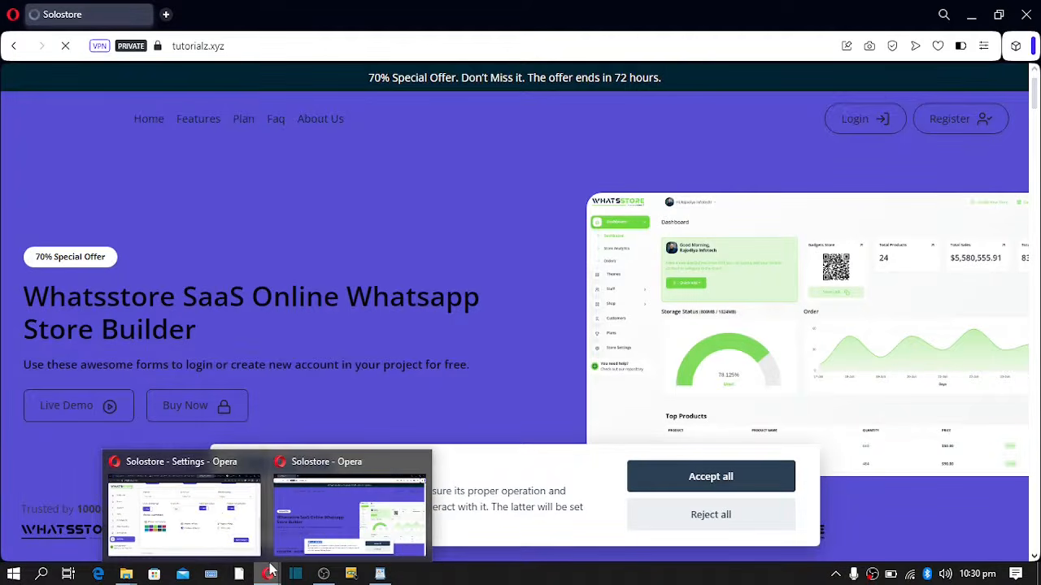
left_click(241, 529)
scroll(368, 297, "up", 5)
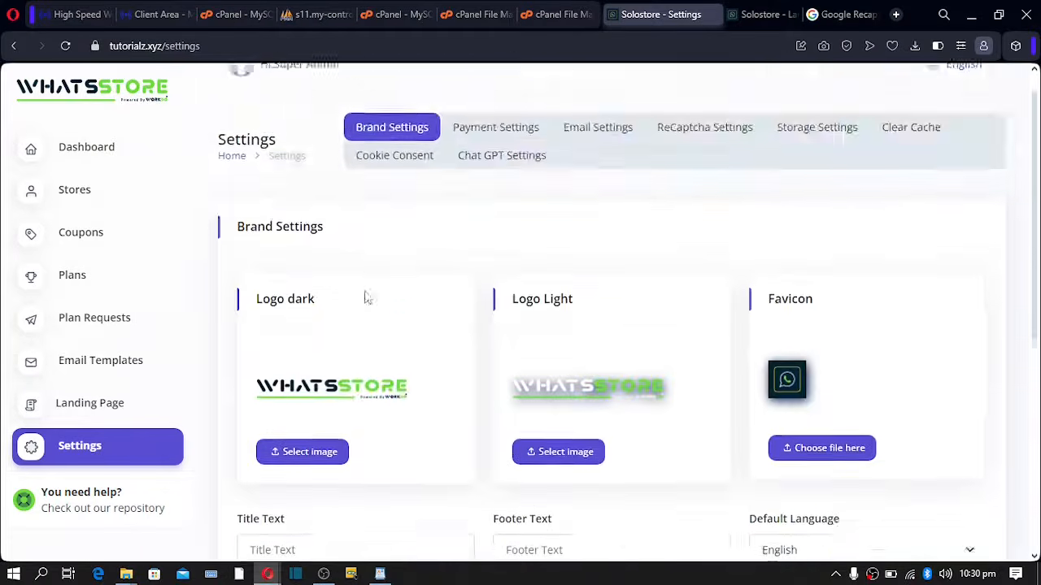
- Review the Cookie Consent settings, including the '#' Contact Us URL
left_click(397, 188)
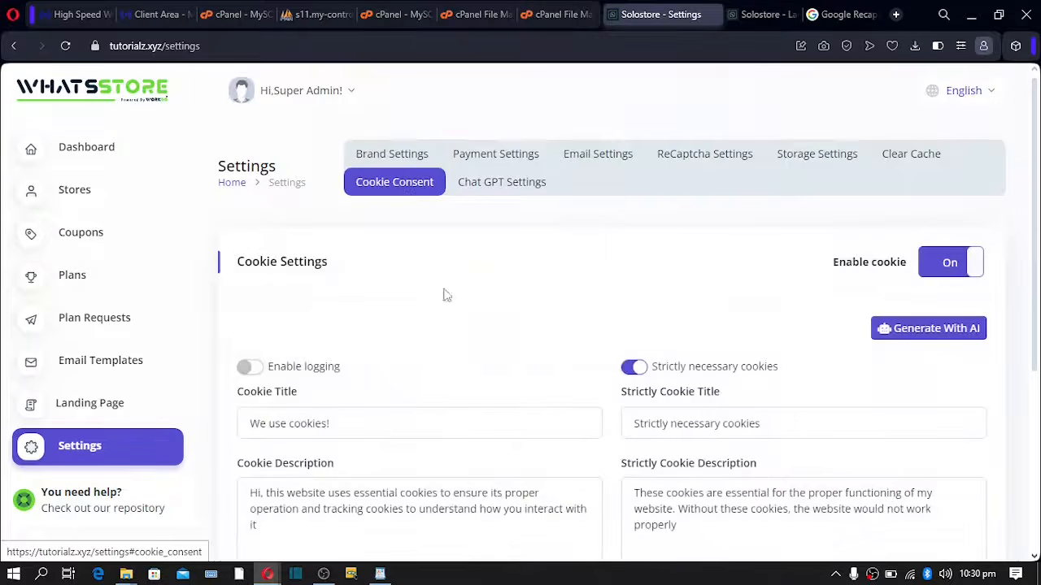
scroll(445, 295, "down", 4)
left_click_drag(682, 390, 583, 382)
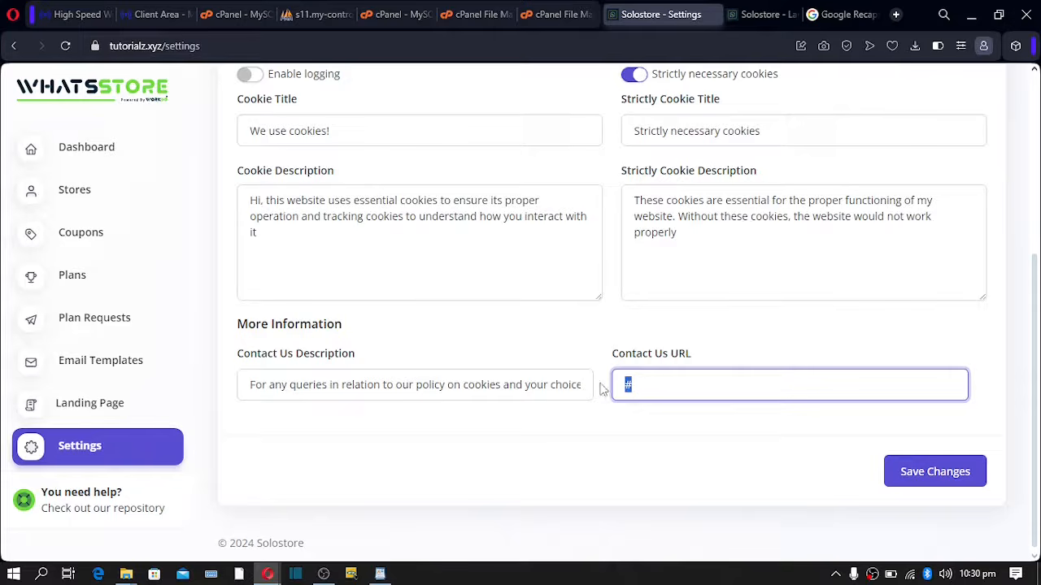
scroll(698, 260, "up", 4)
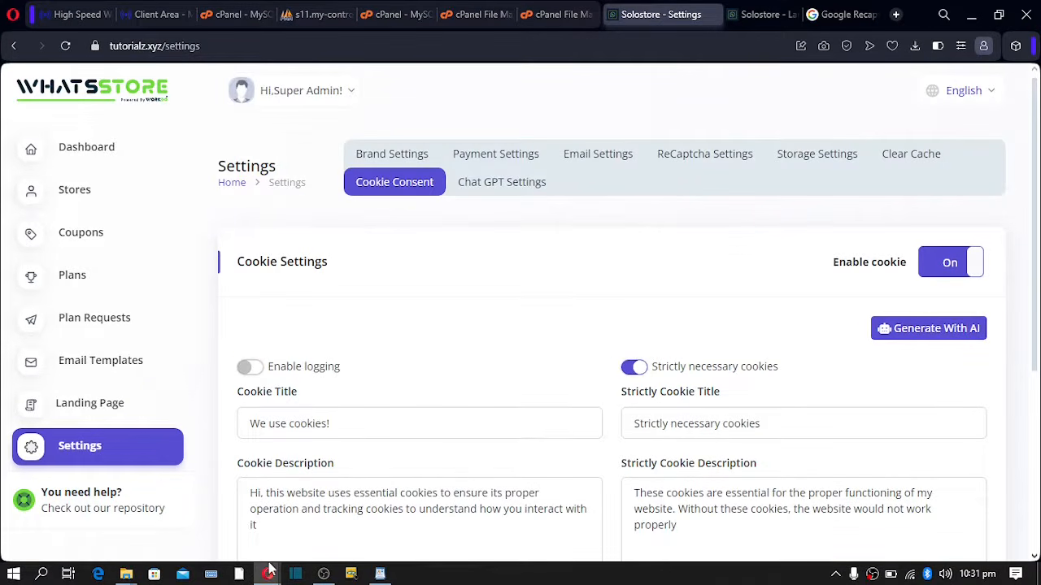
- Check the live site's top bar offer text, then open the Landing Page settings
mouse_move(270, 569)
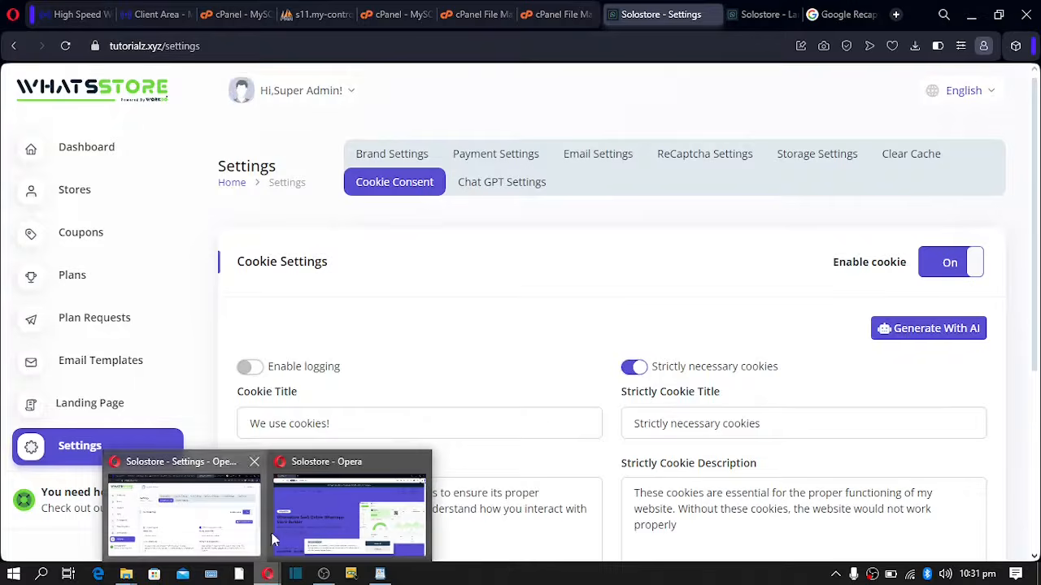
left_click(336, 531)
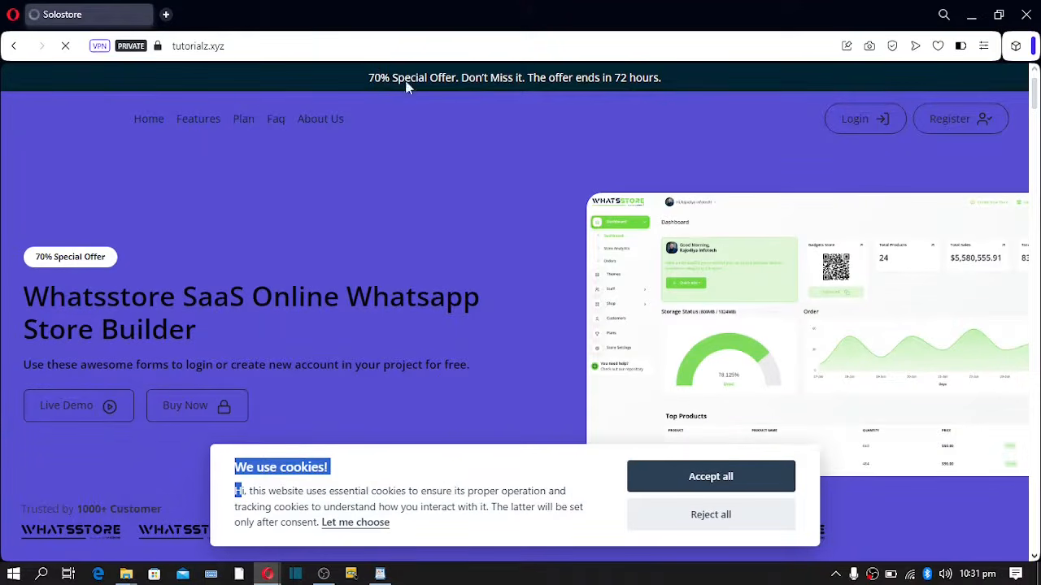
left_click_drag(369, 77, 642, 84)
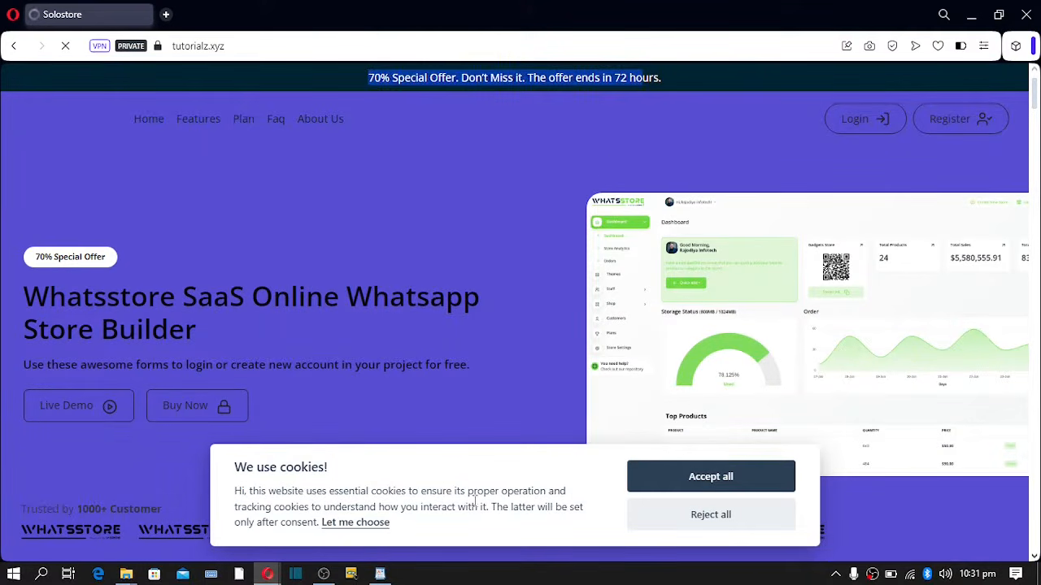
mouse_move(267, 574)
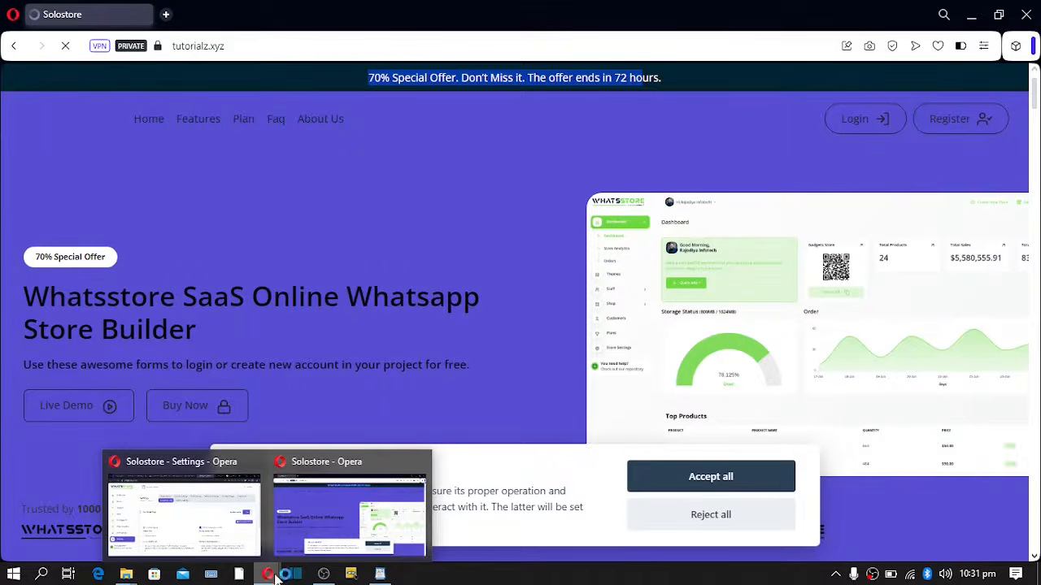
left_click(213, 527)
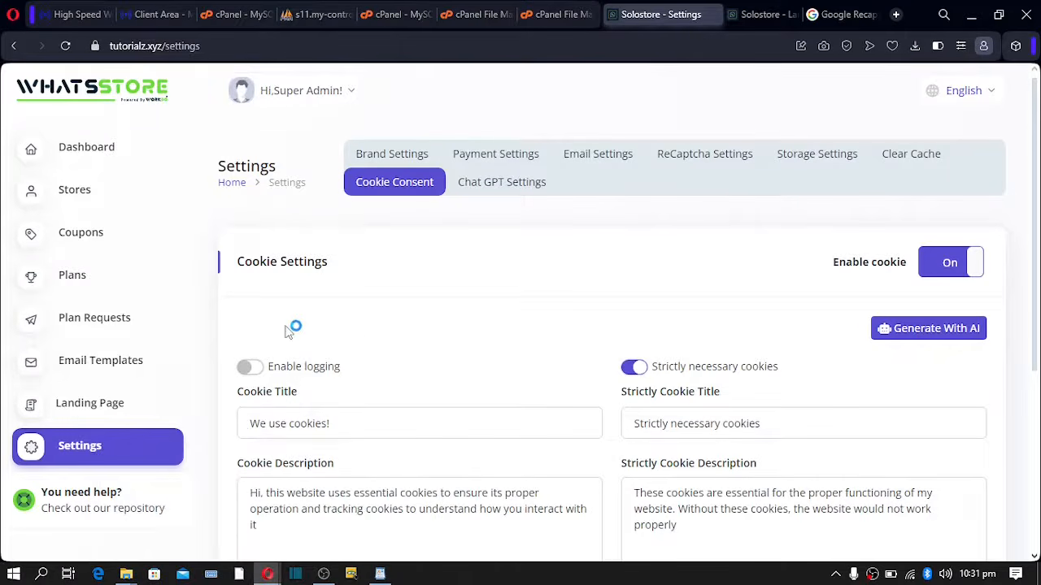
left_click(122, 405)
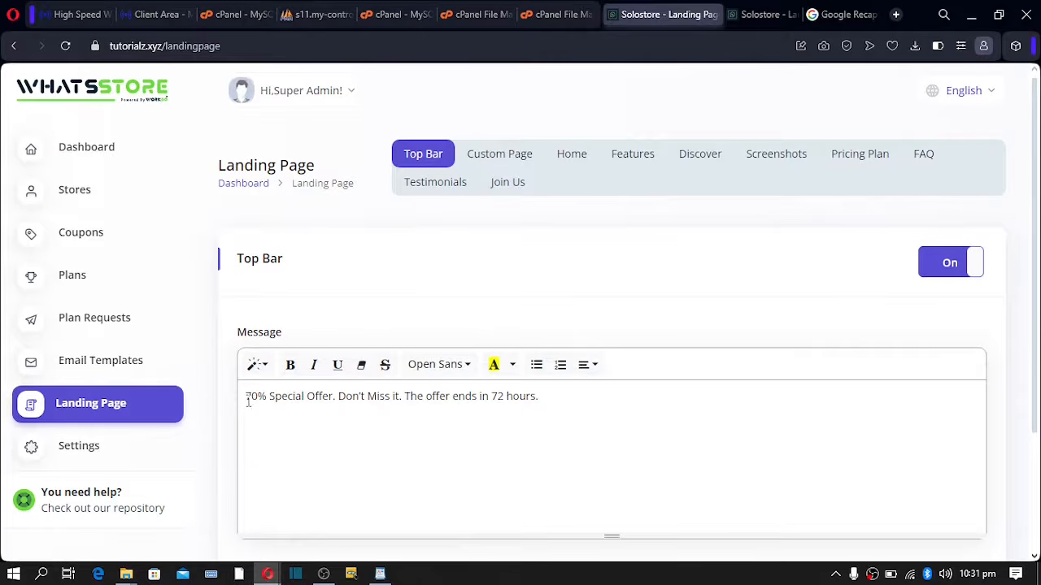
- Add 'Use SOLO' after '72 hours.' so the top bar message ends with 'Use SOLO70'
left_click_drag(248, 401, 584, 415)
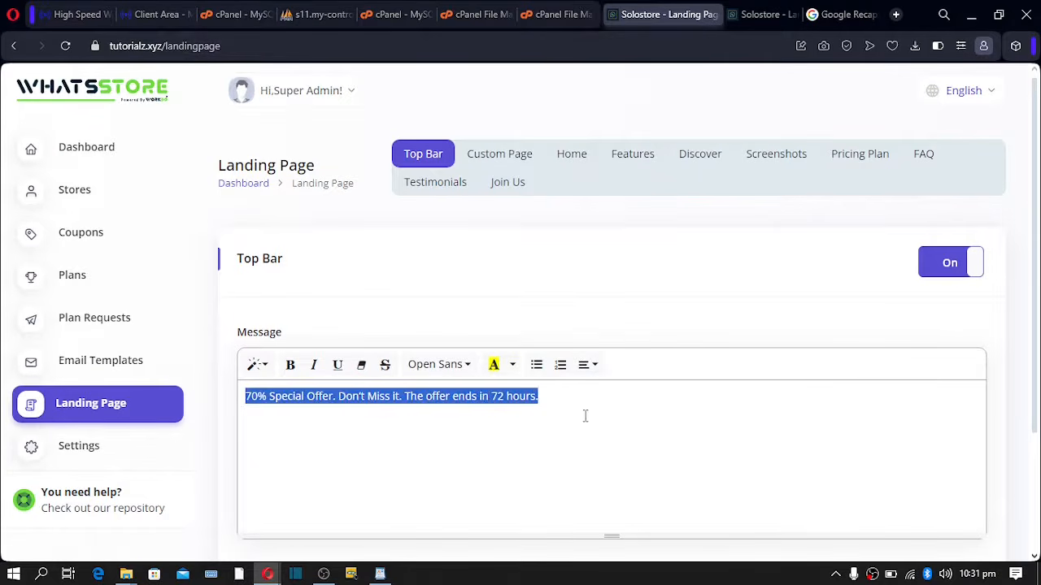
left_click(544, 401)
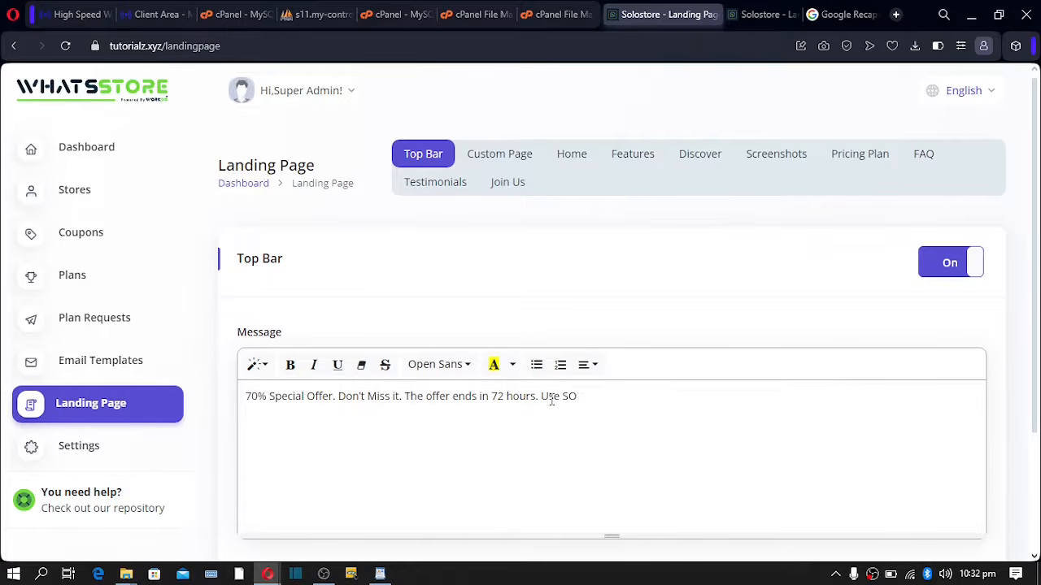
type("Use SOLO")
double_click(259, 401)
mouse_move(247, 404)
left_mouse_down()
mouse_move(458, 409)
mouse_move(255, 396)
left_mouse_up()
key("BackSpace")
key("BackSpace")
- Save the top bar message and confirm 'Use SOLO70' appears on the live banner
scroll(609, 395, "down", 2)
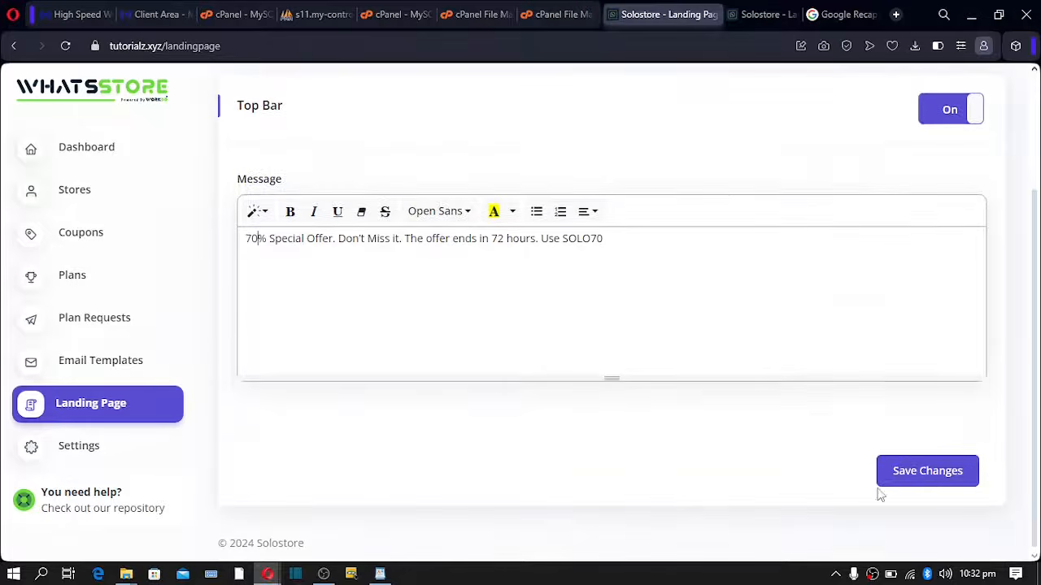
left_click(912, 475)
mouse_move(277, 574)
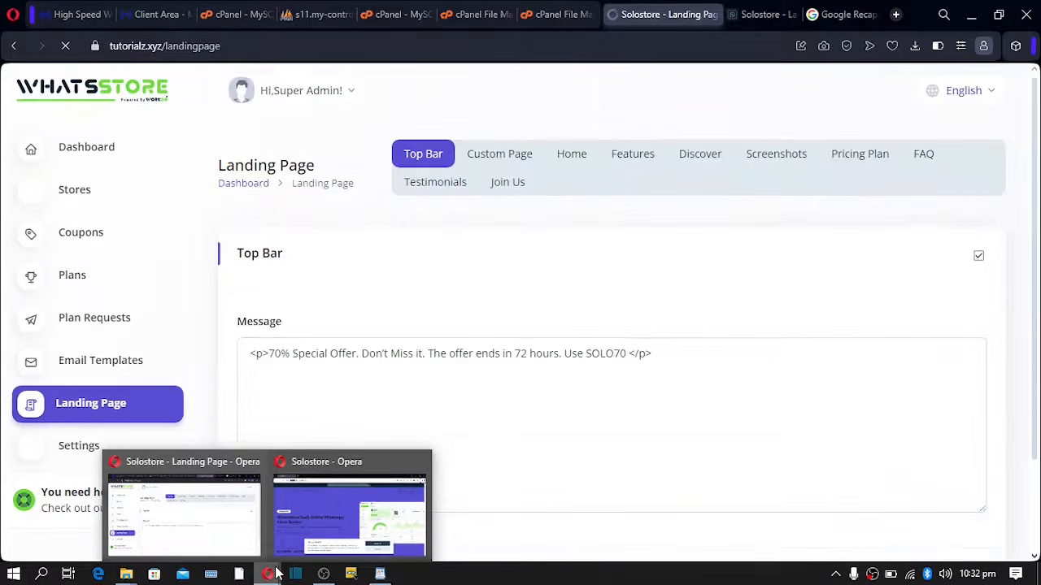
left_click(319, 527)
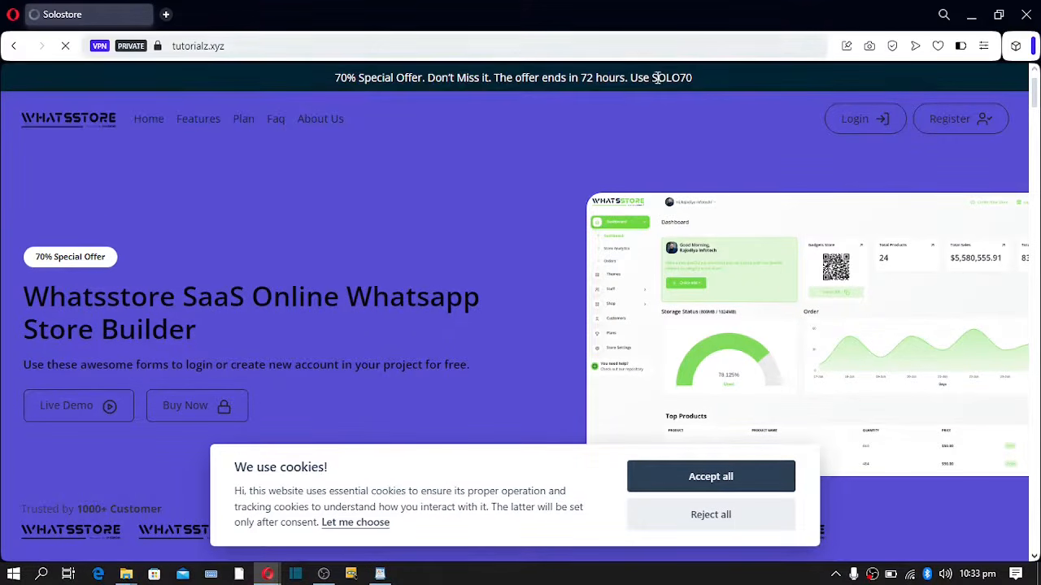
left_click_drag(631, 79, 701, 80)
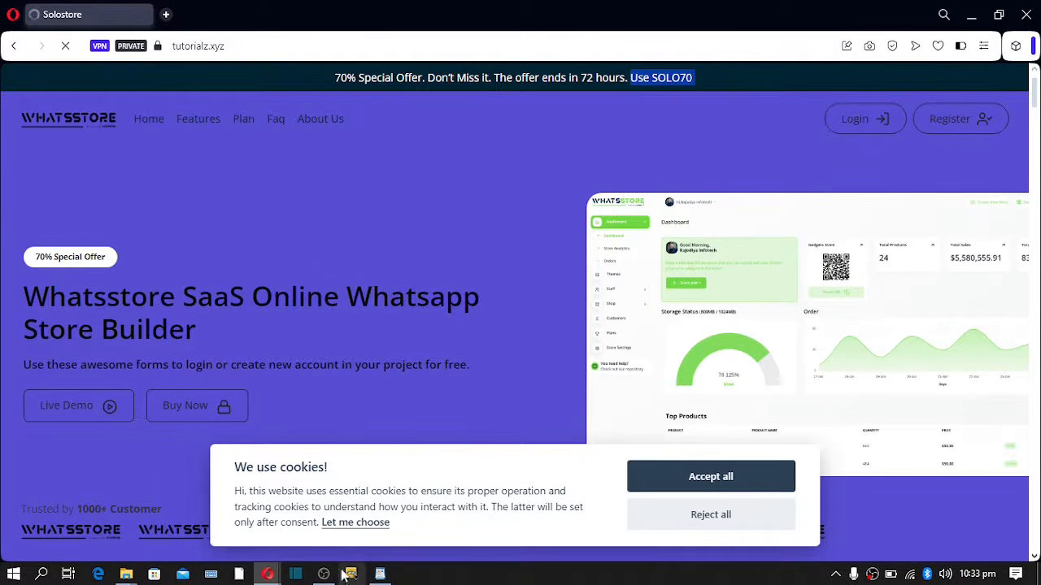
- Open the Custom Page settings and locate the light site logo setting
mouse_move(268, 574)
left_click(187, 514)
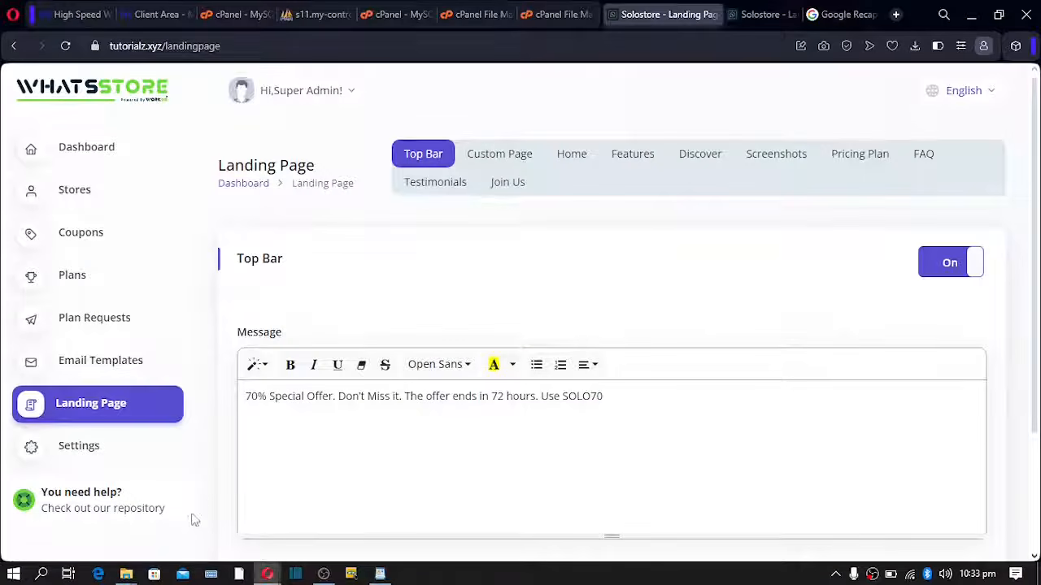
left_click(500, 162)
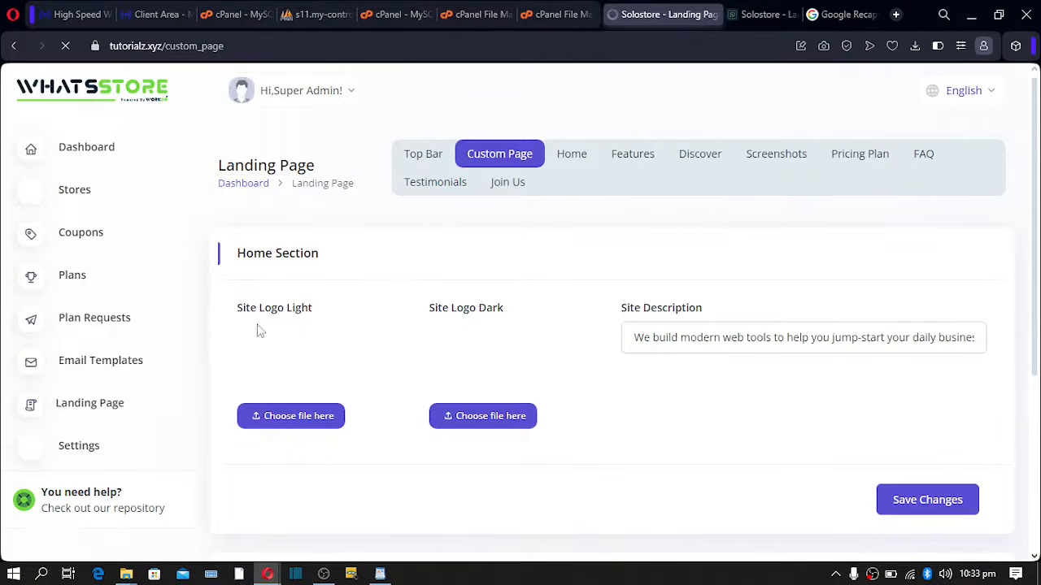
left_click_drag(237, 312, 304, 312)
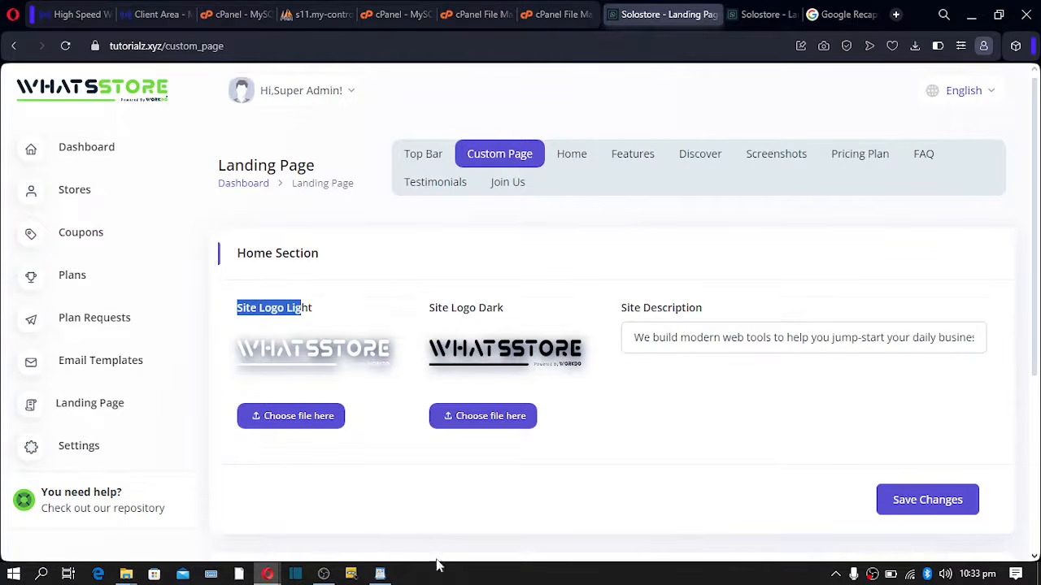
- Compare the logos with the live site, then select the full site description text
mouse_move(267, 574)
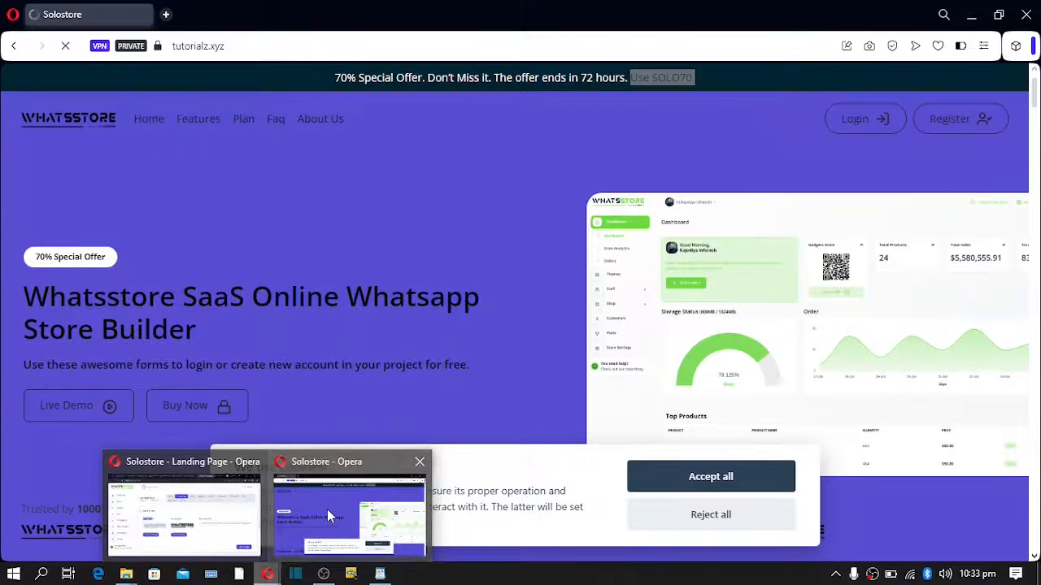
left_click(327, 509)
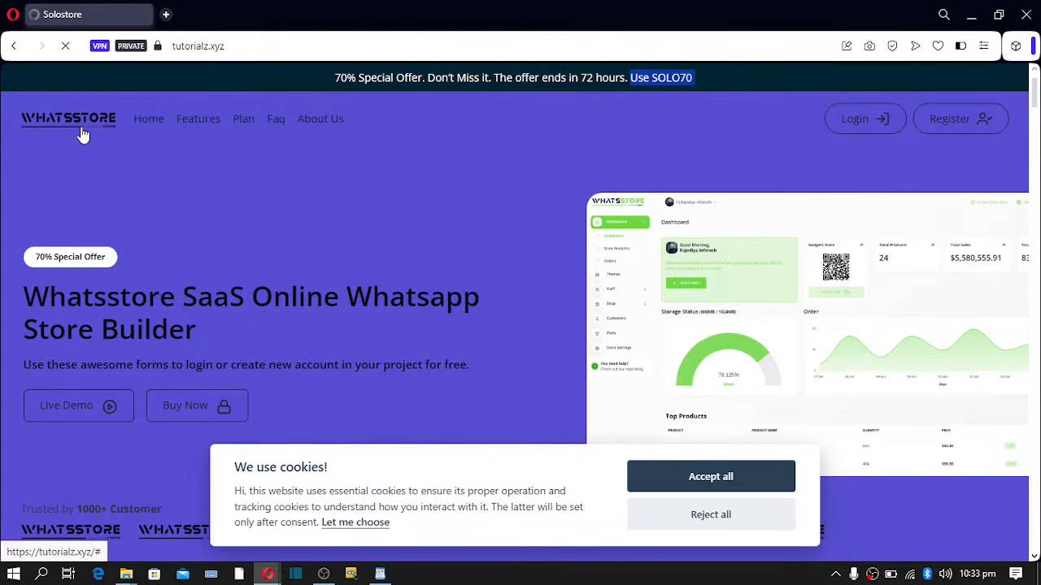
mouse_move(268, 572)
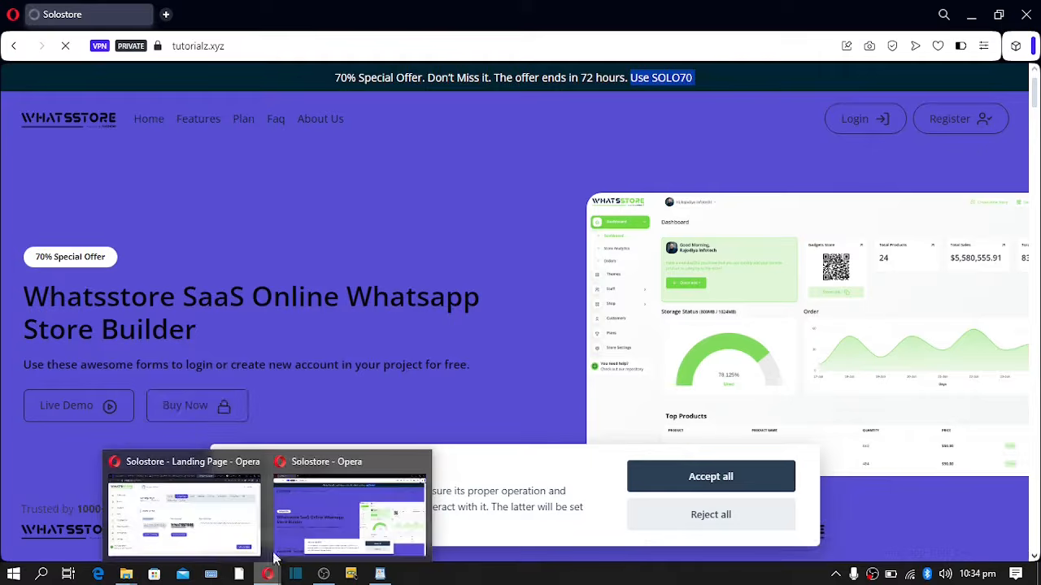
left_click(203, 520)
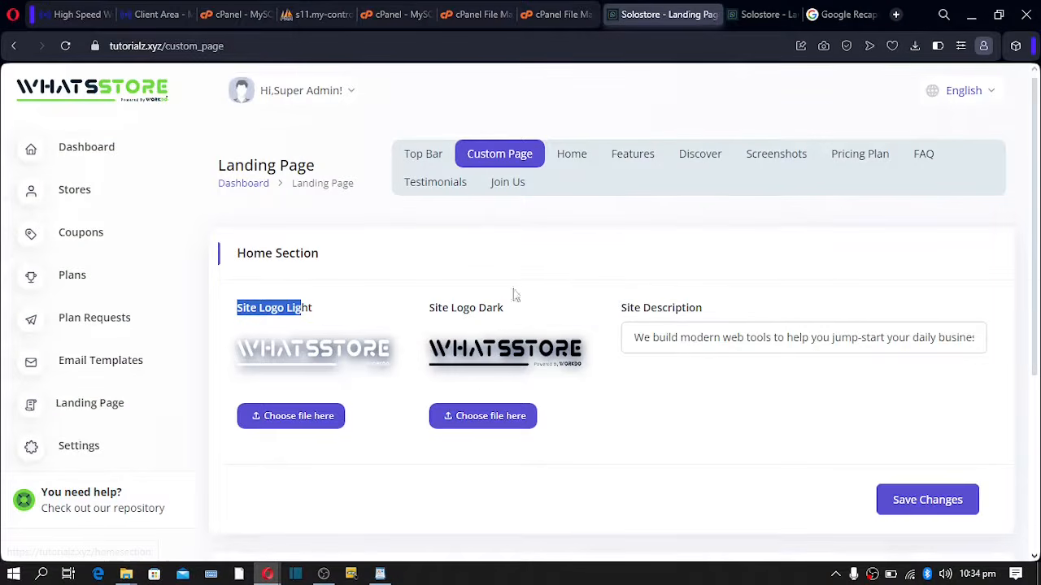
left_click_drag(633, 337, 1026, 357)
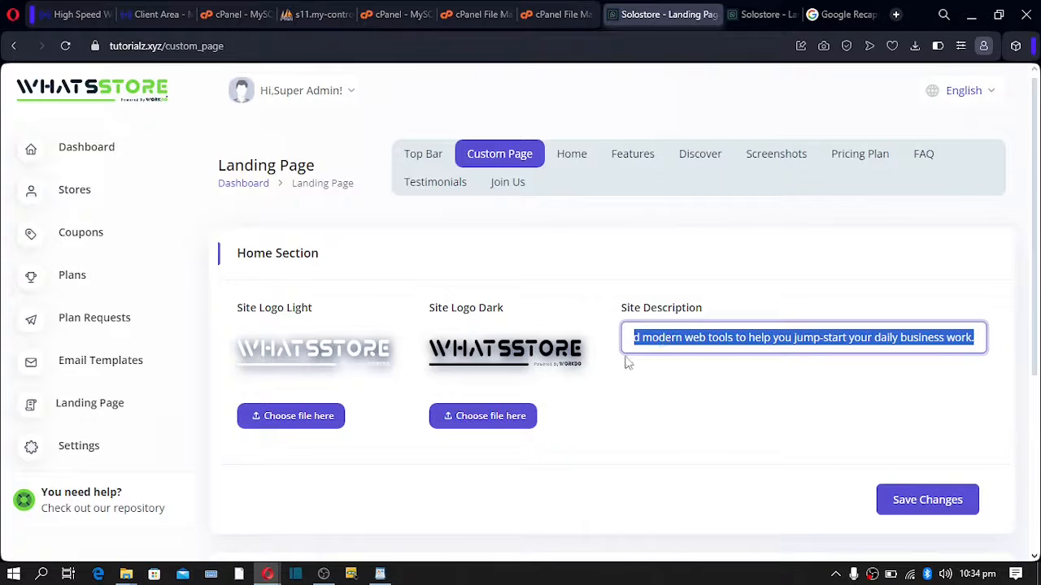
left_click(572, 156)
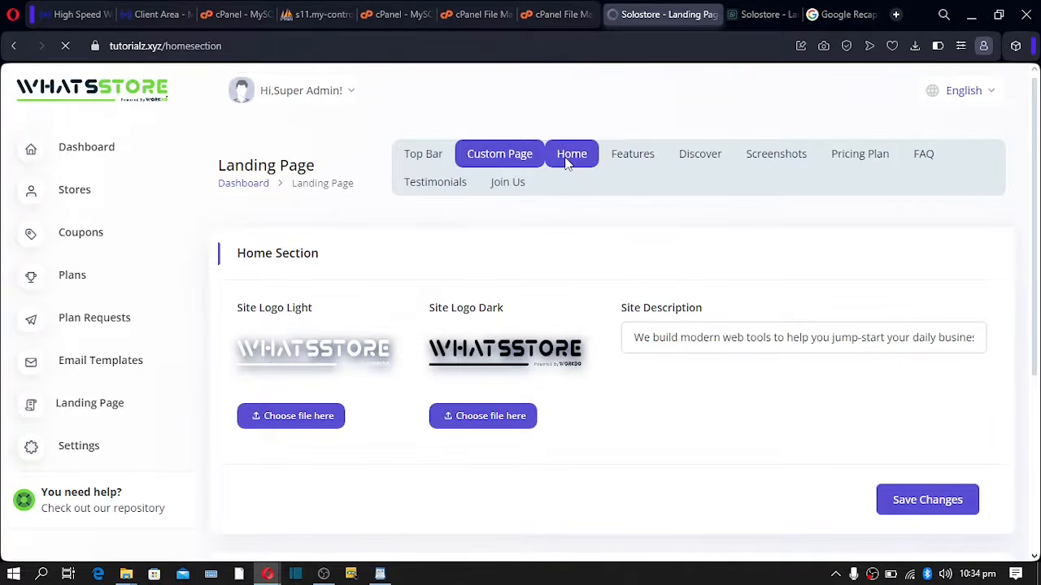
- Match the '70% Special Offer' text against the badge on the live site
scroll(382, 270, "down", 1)
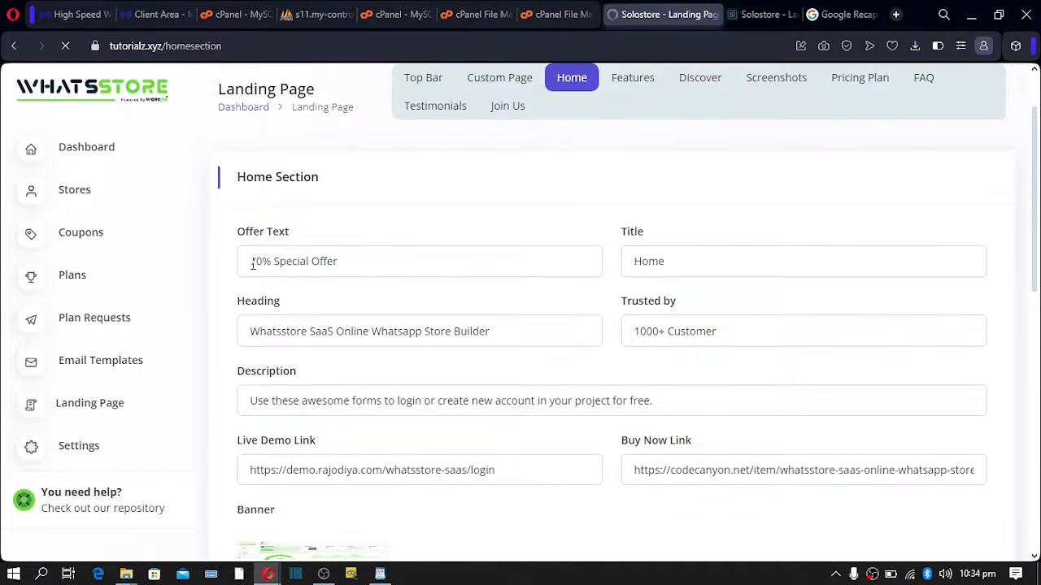
left_click_drag(253, 265, 342, 265)
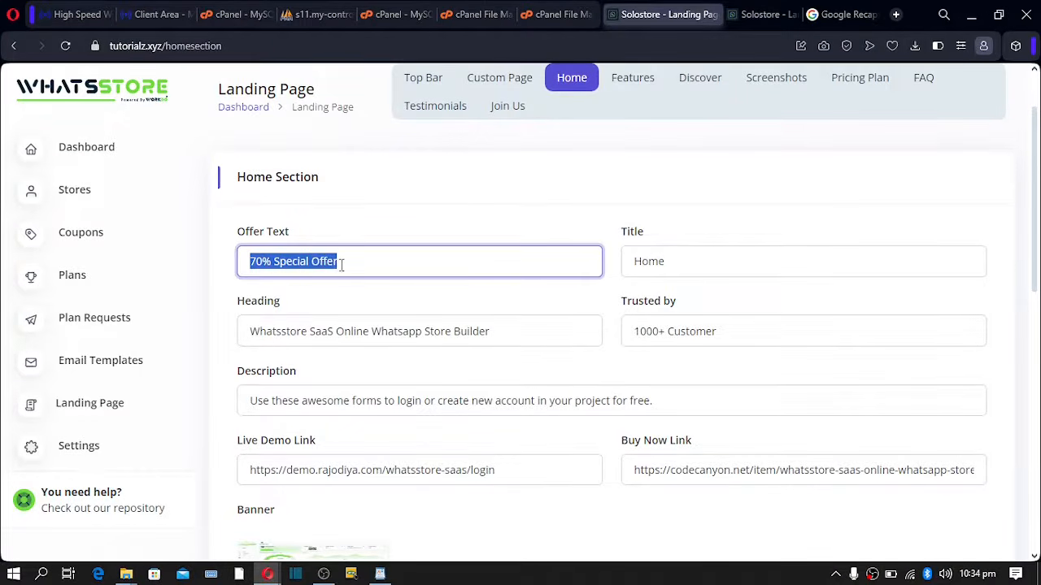
mouse_move(268, 574)
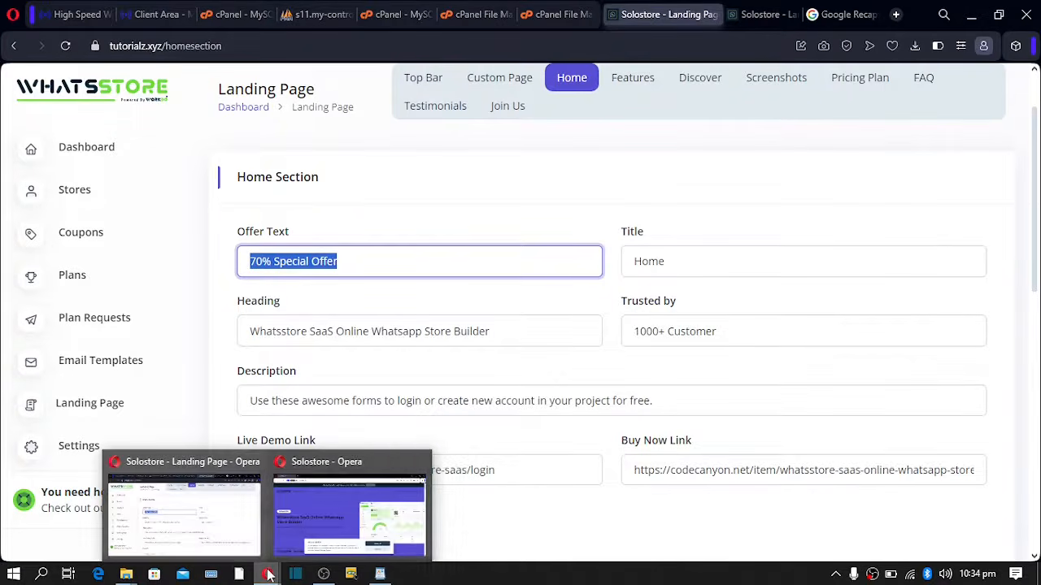
left_click(306, 519)
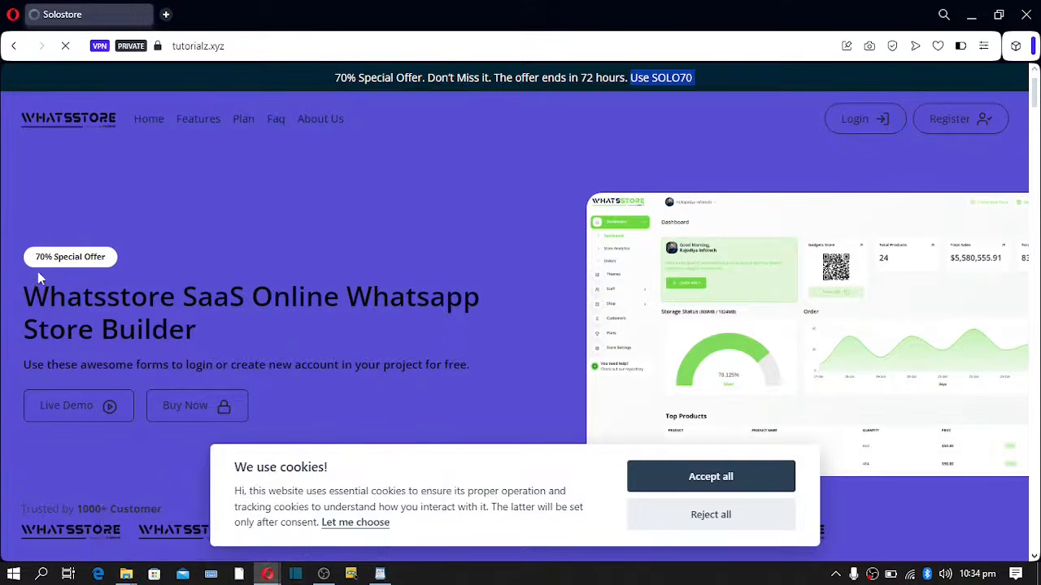
left_click_drag(34, 258, 101, 270)
mouse_move(268, 573)
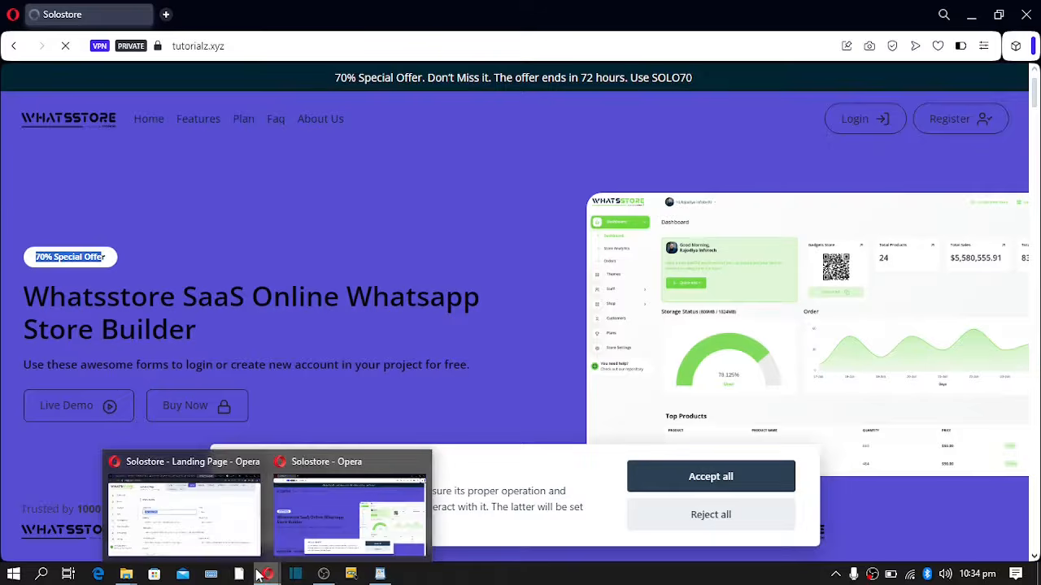
left_click(244, 532)
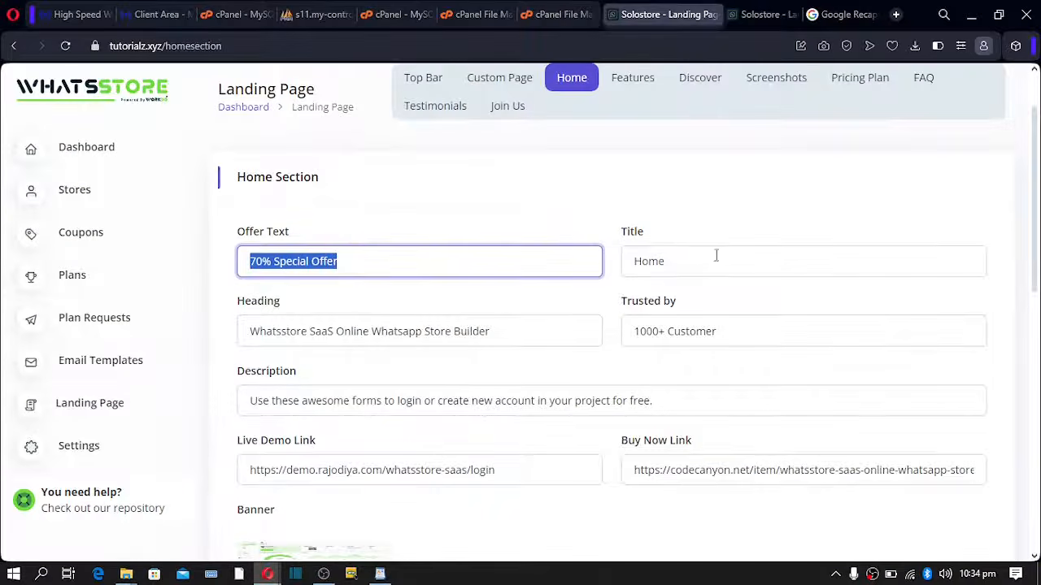
- Review the Home title, Trusted by value, heading and description fields
left_click_drag(675, 269, 641, 268)
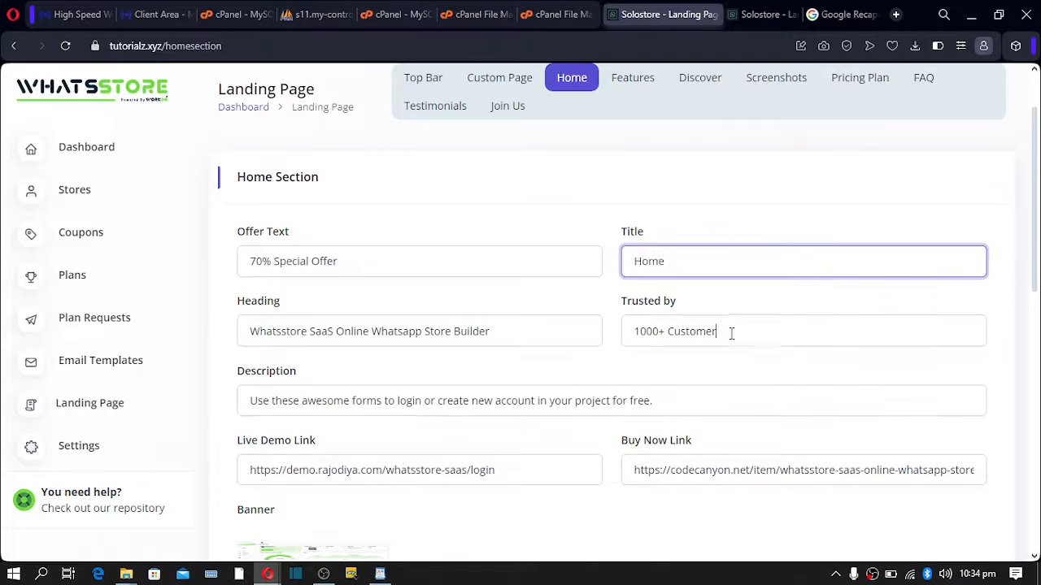
left_click_drag(730, 333, 588, 330)
left_click_drag(514, 333, 251, 330)
left_click_drag(257, 403, 550, 404)
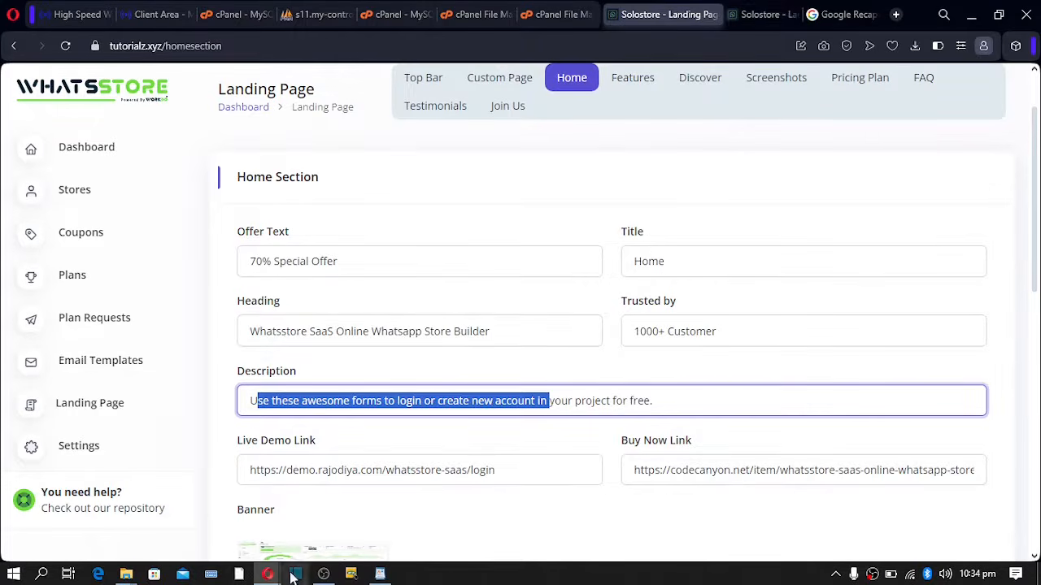
- Verify the heading, 'Trusted by 1000+ Customer' line and description live; select the Live Demo Link
mouse_move(266, 575)
left_click(340, 511)
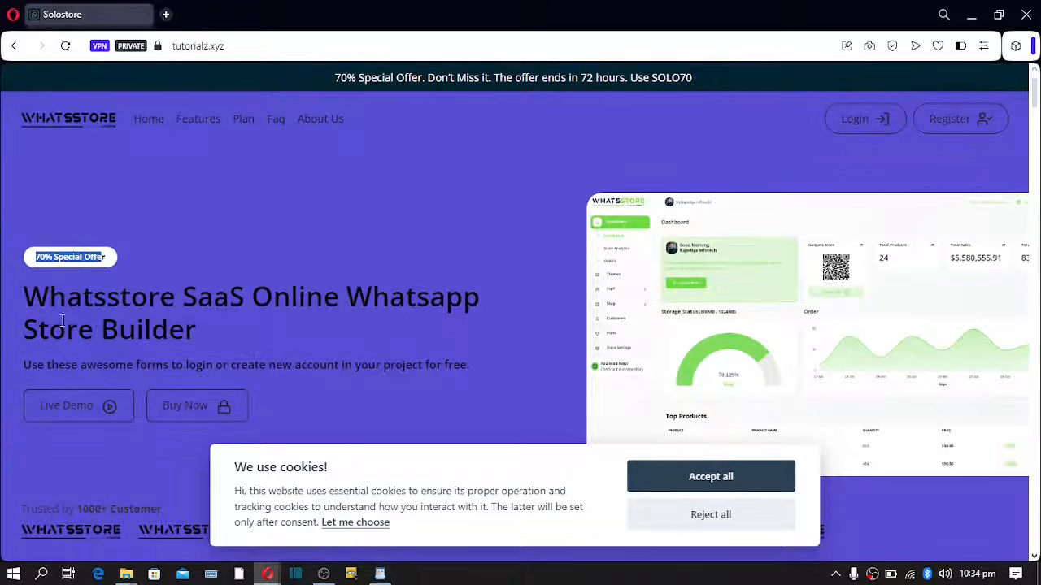
left_click_drag(32, 298, 217, 337)
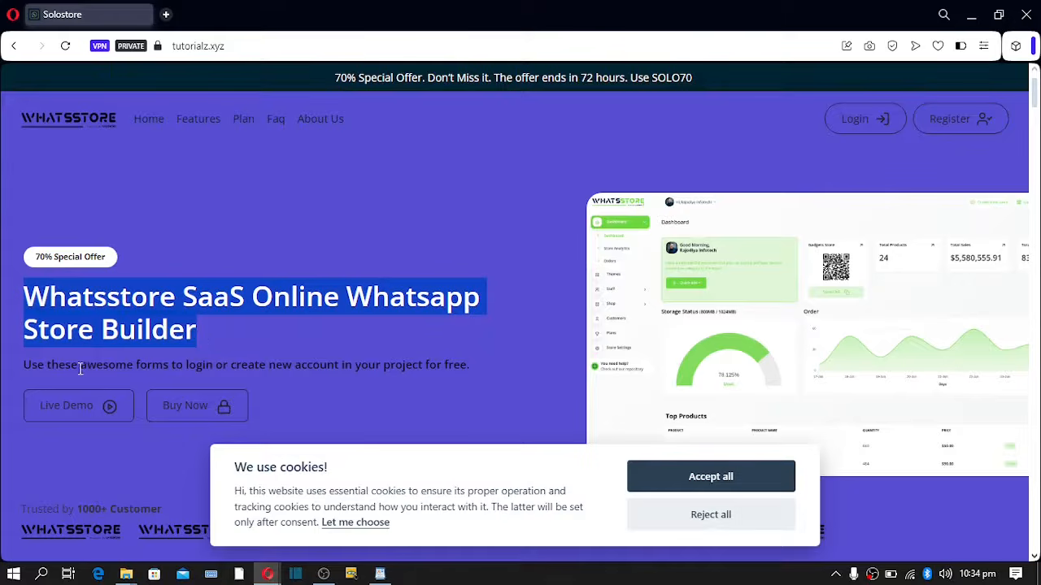
scroll(149, 352, "down", 2)
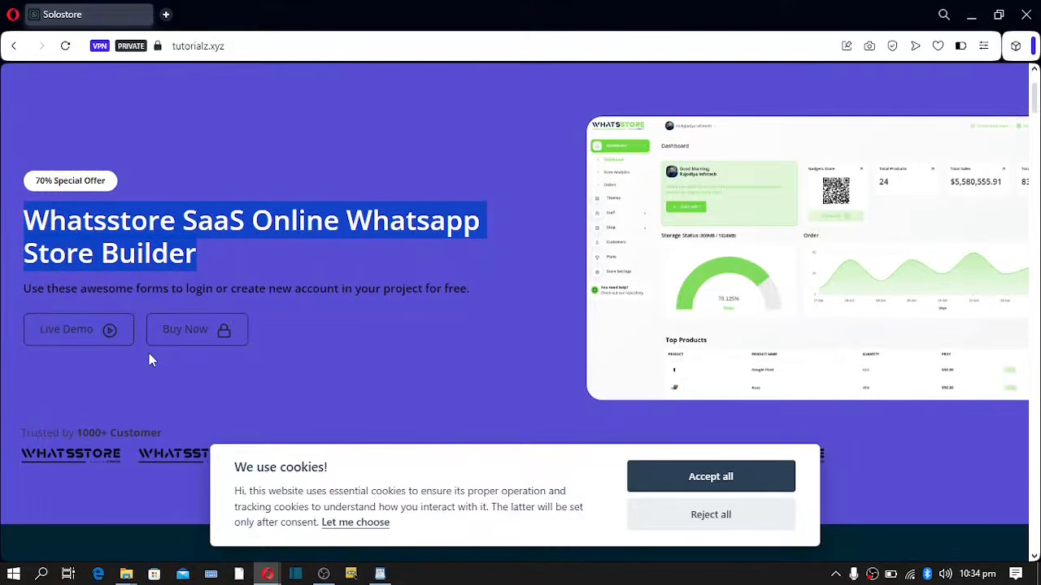
left_click_drag(23, 355, 244, 370)
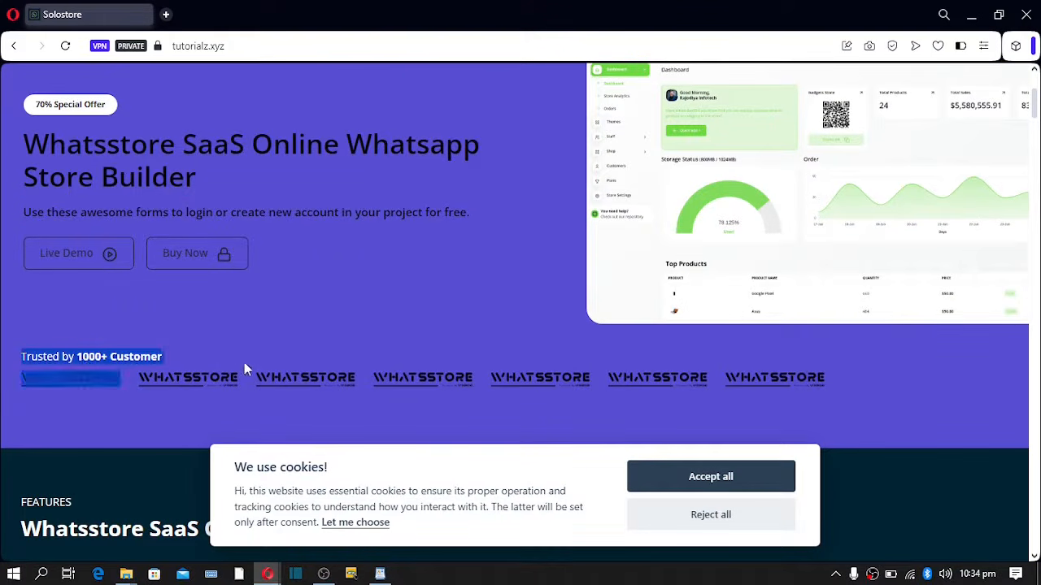
scroll(264, 355, "up", 2)
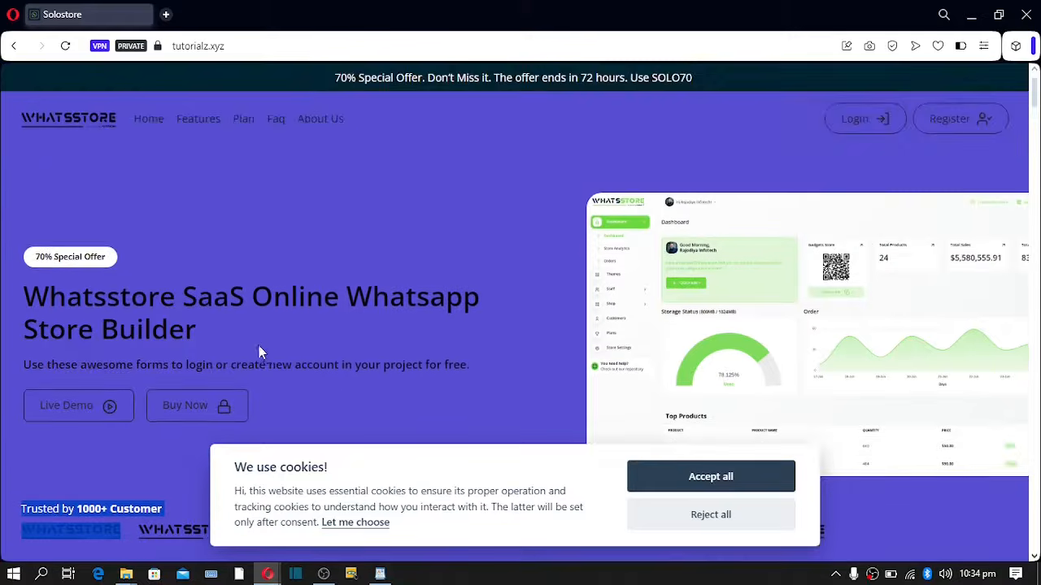
left_click_drag(30, 365, 199, 419)
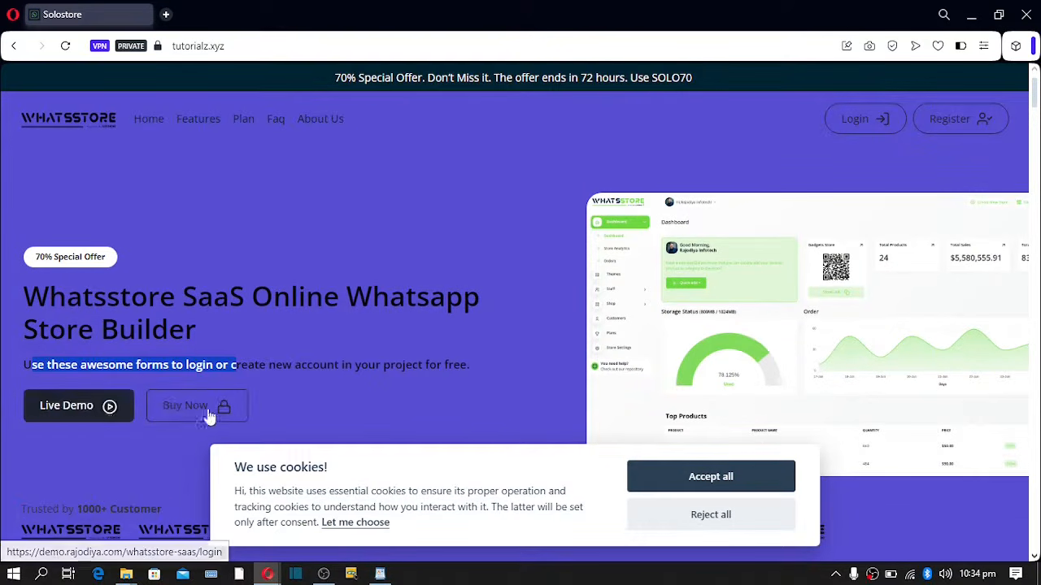
mouse_move(268, 571)
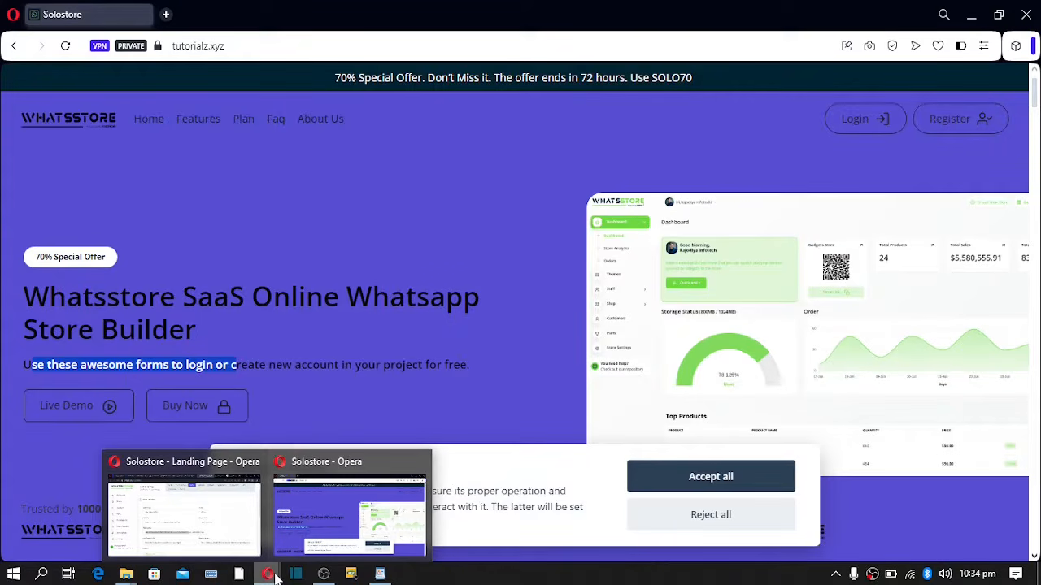
left_click(217, 520)
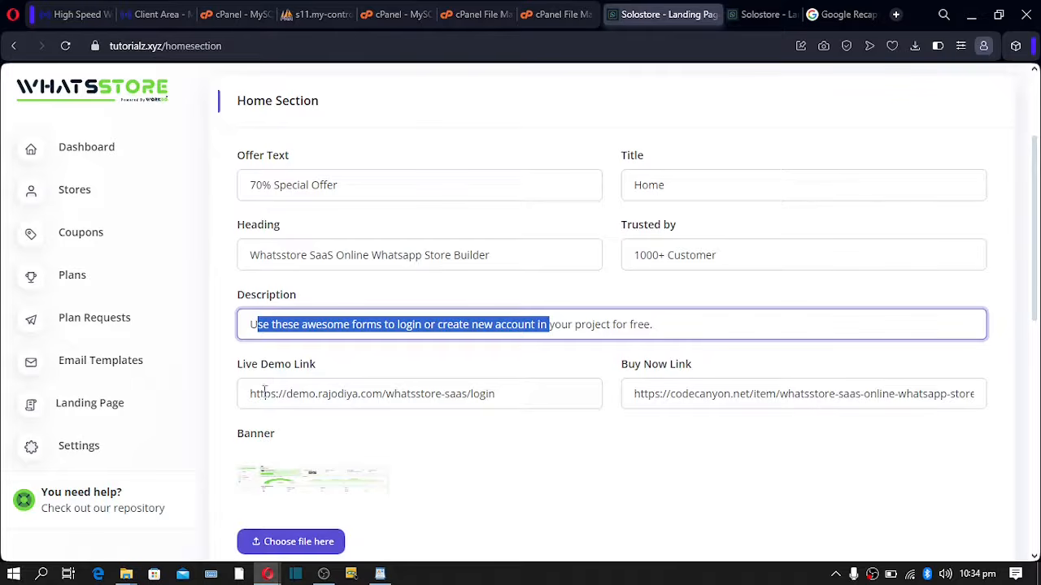
left_click_drag(502, 394, 226, 409)
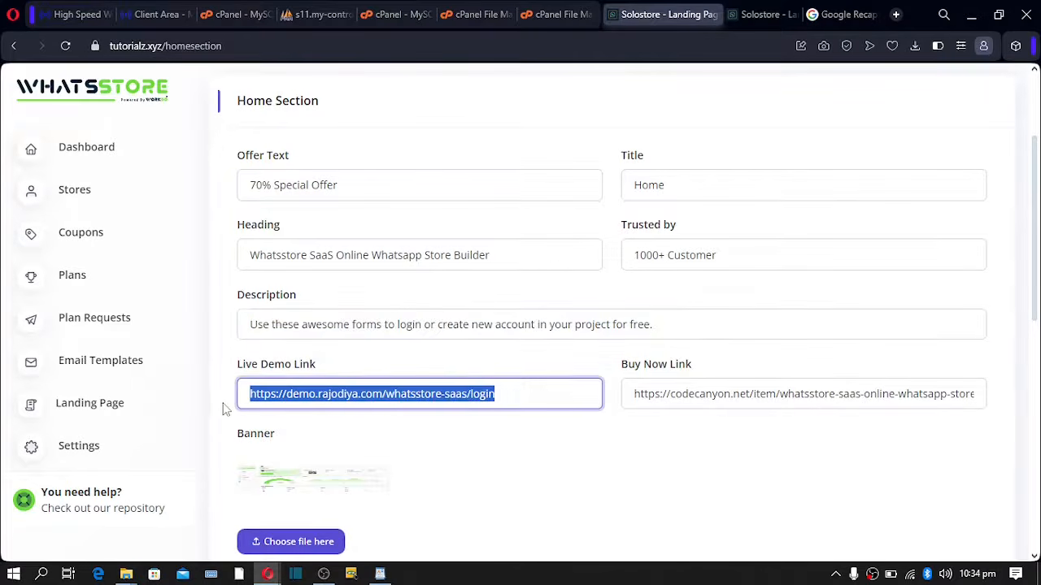
- Clear the Live Demo Link, review the live hero subtitle, and return to the admin
key("BackSpace")
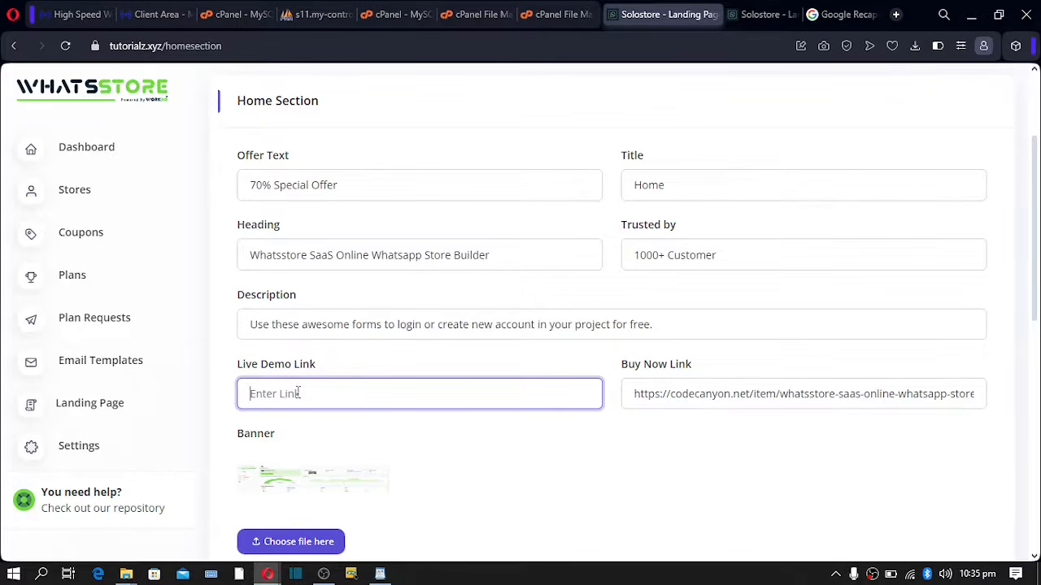
mouse_move(267, 574)
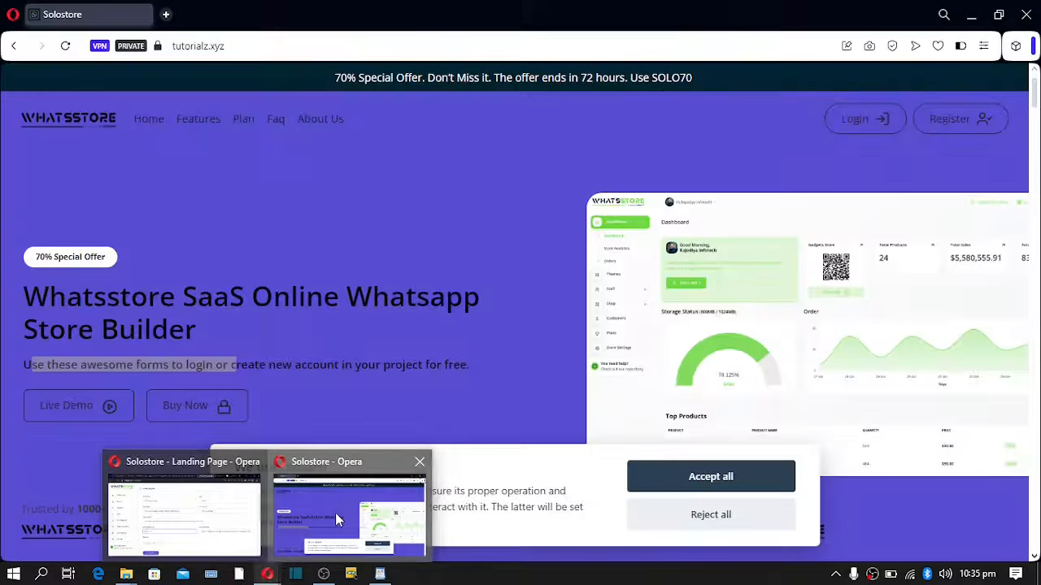
left_click(336, 515)
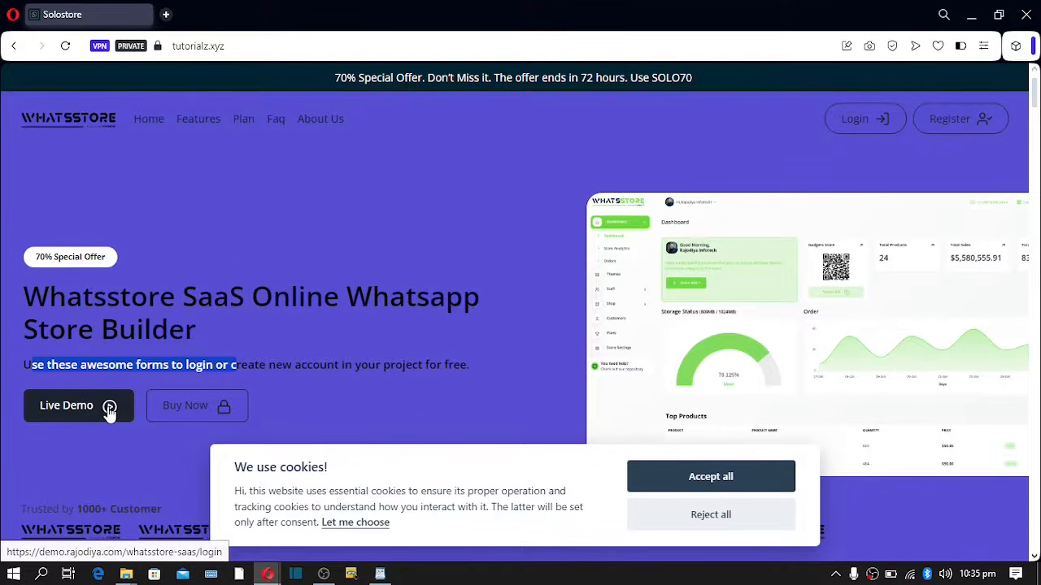
left_click(249, 364)
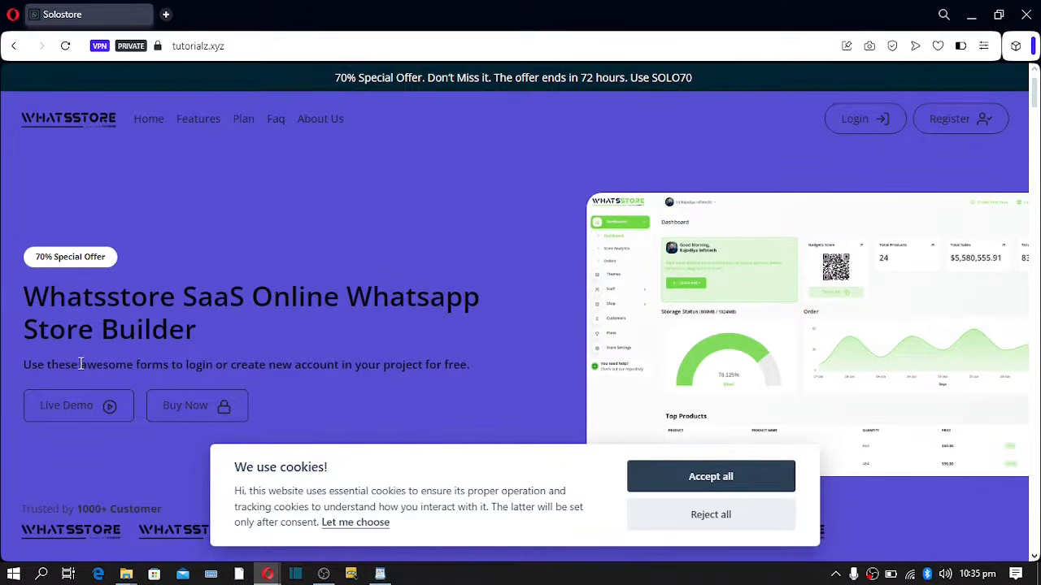
left_click_drag(33, 363, 314, 370)
left_click(54, 455)
mouse_move(264, 579)
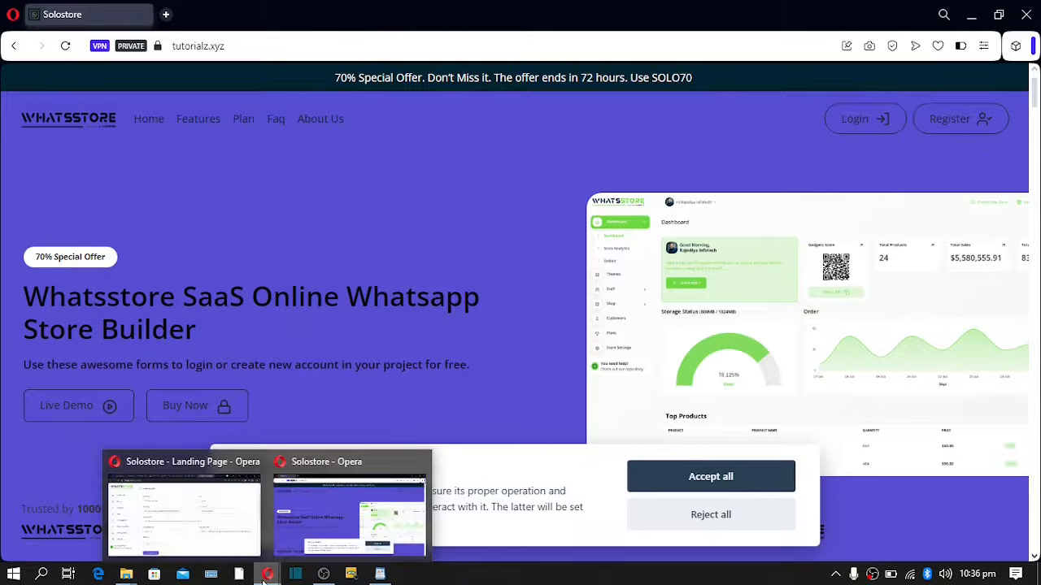
left_click(195, 534)
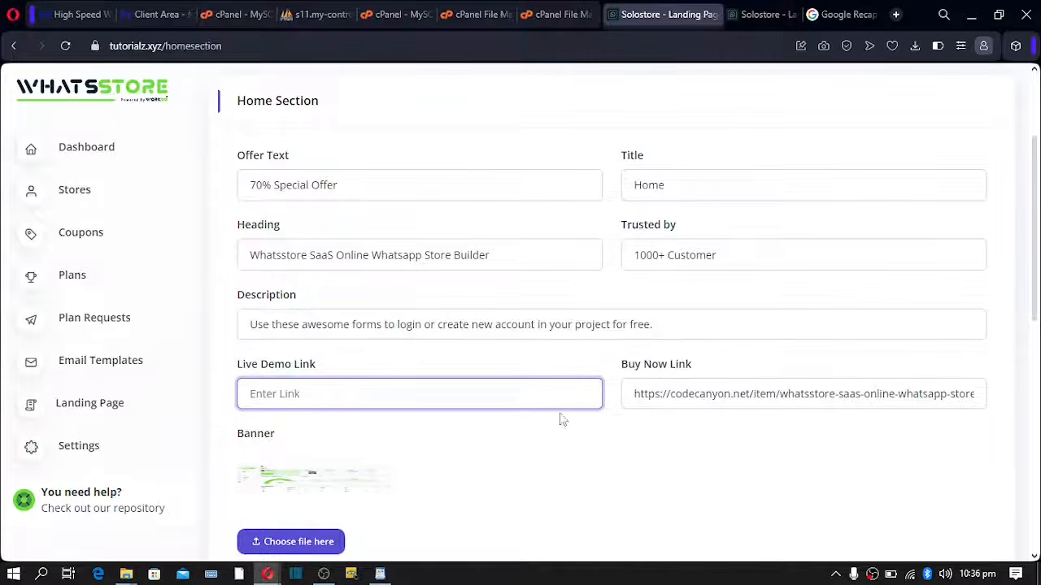
- Delete the Home Section's codecanyon Buy Now link URL, leaving the field empty
triple_click(762, 396)
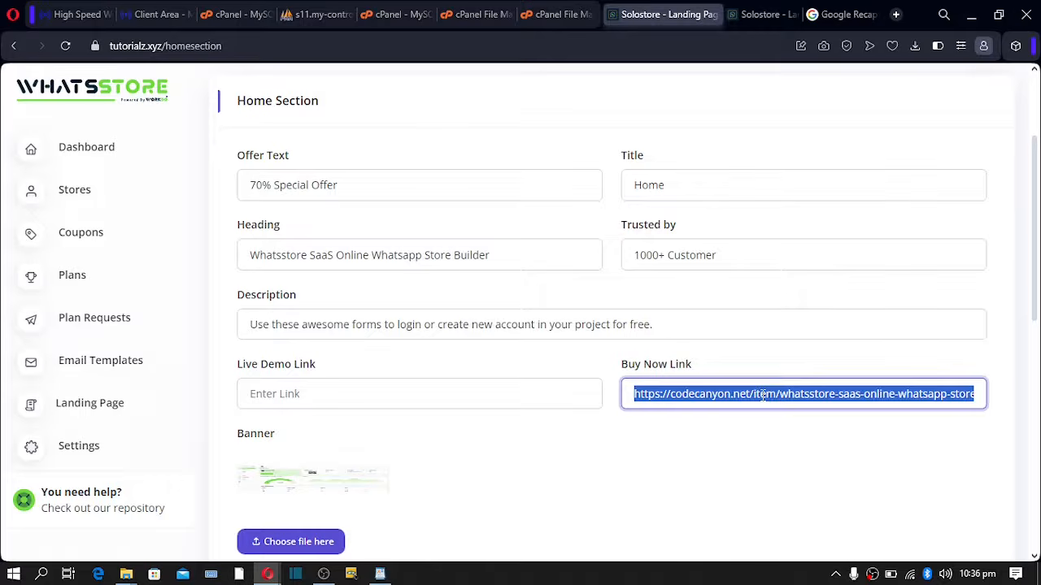
key("BackSpace")
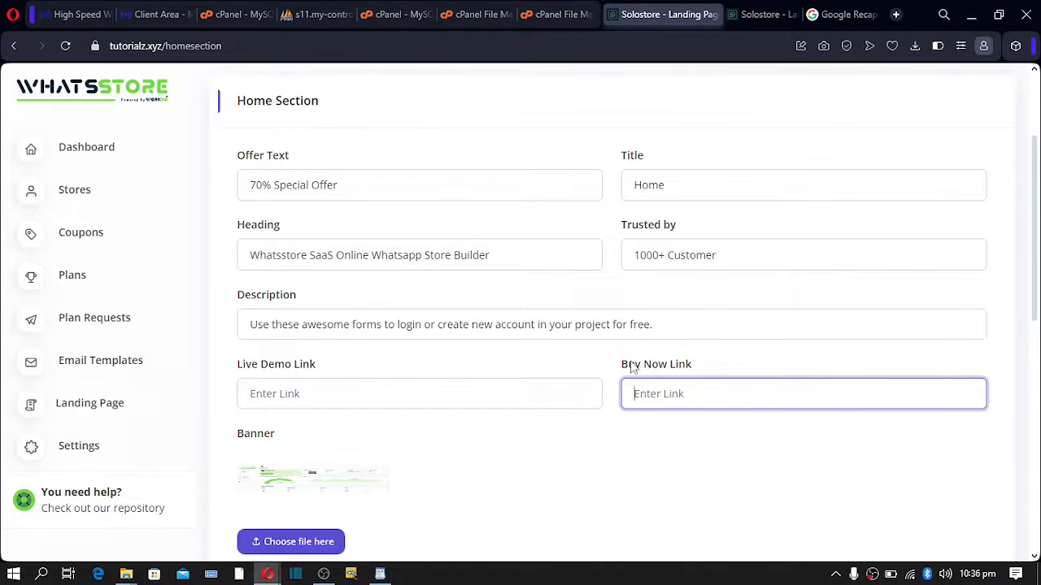
left_click_drag(622, 366, 671, 366)
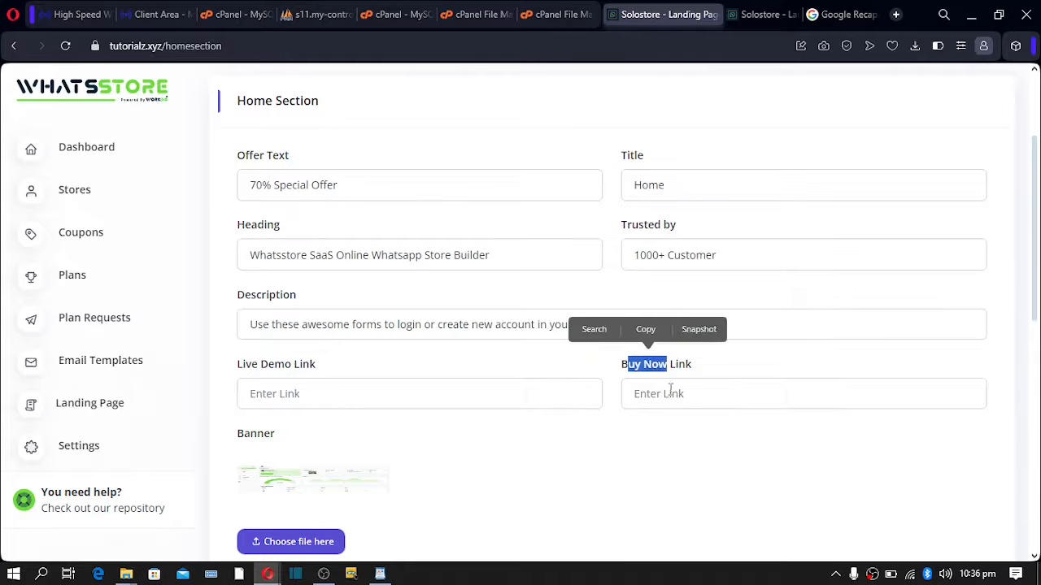
left_click(672, 394)
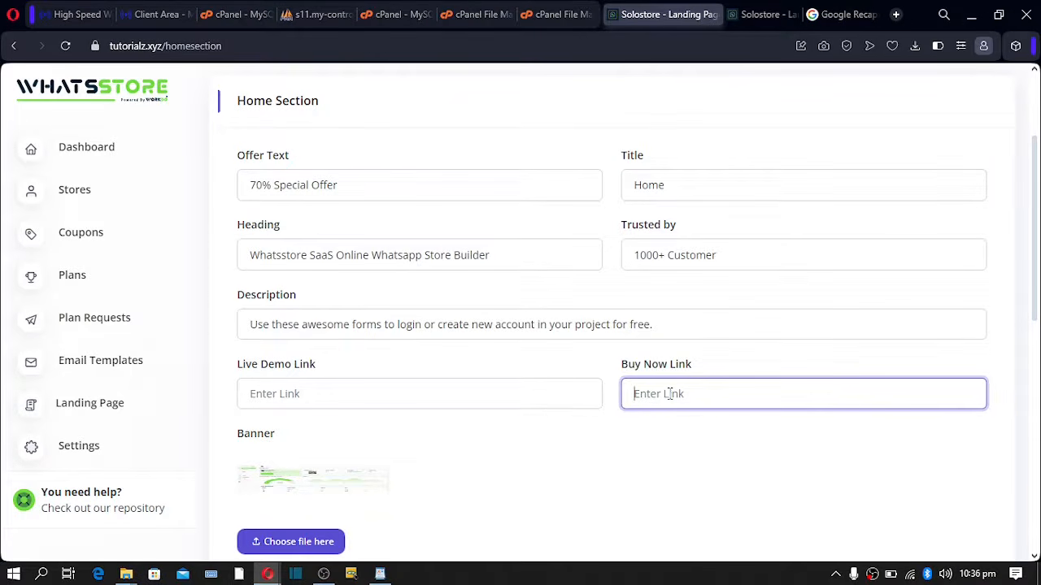
scroll(665, 394, "down", 3)
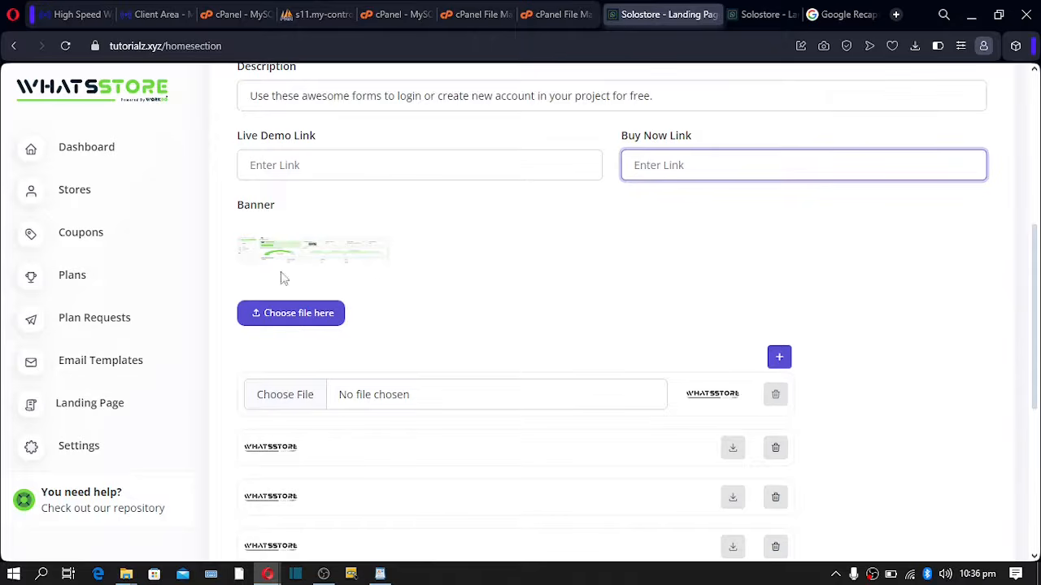
left_click_drag(294, 256, 350, 260)
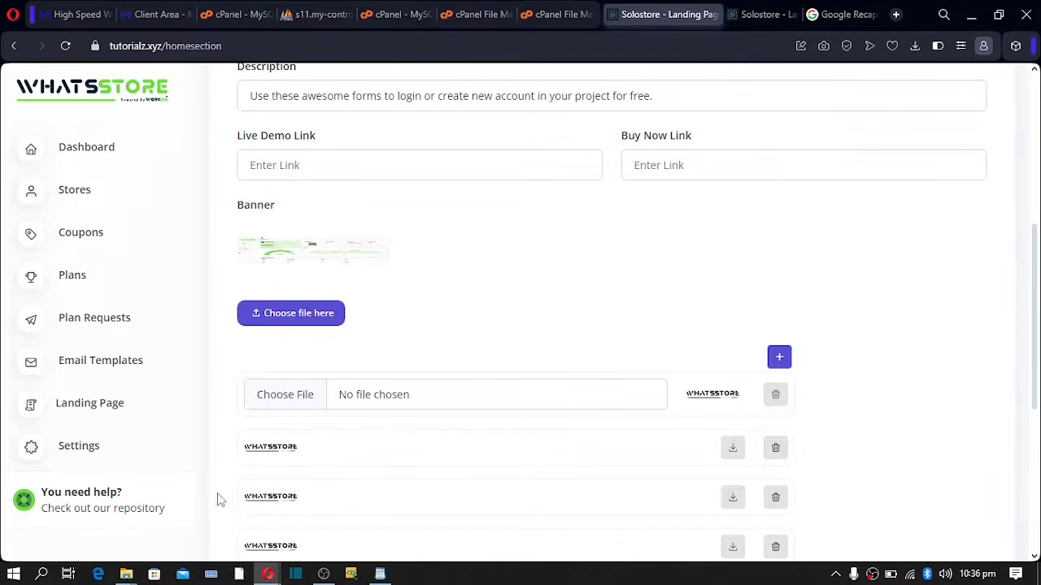
mouse_move(258, 577)
left_click(323, 525)
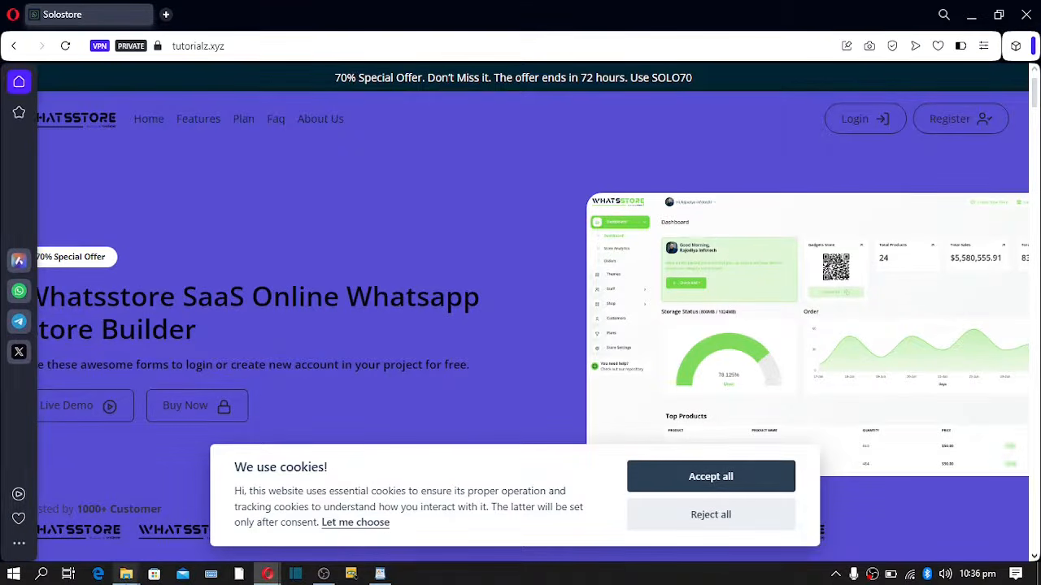
- Delete every WhatsStore logo row from the trusted-by list, confirming the deletion with OK
mouse_move(273, 575)
left_click(196, 511)
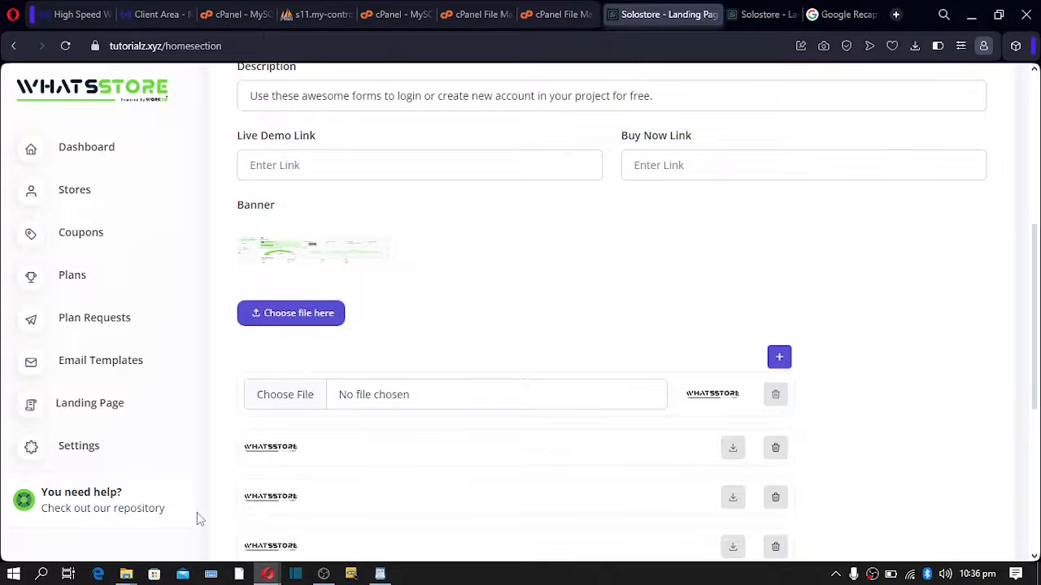
scroll(407, 367, "down", 2)
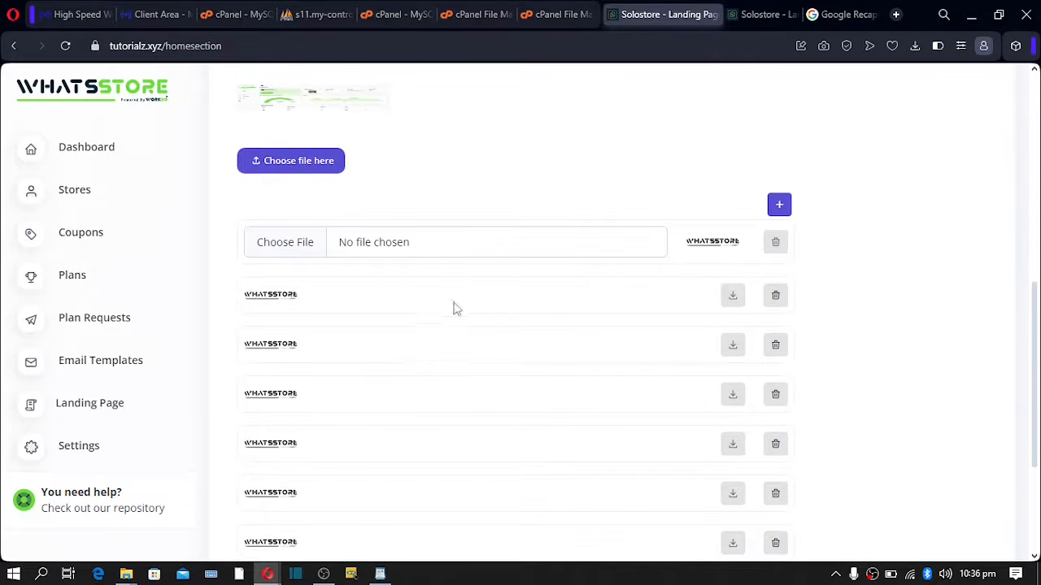
scroll(574, 317, "down", 2)
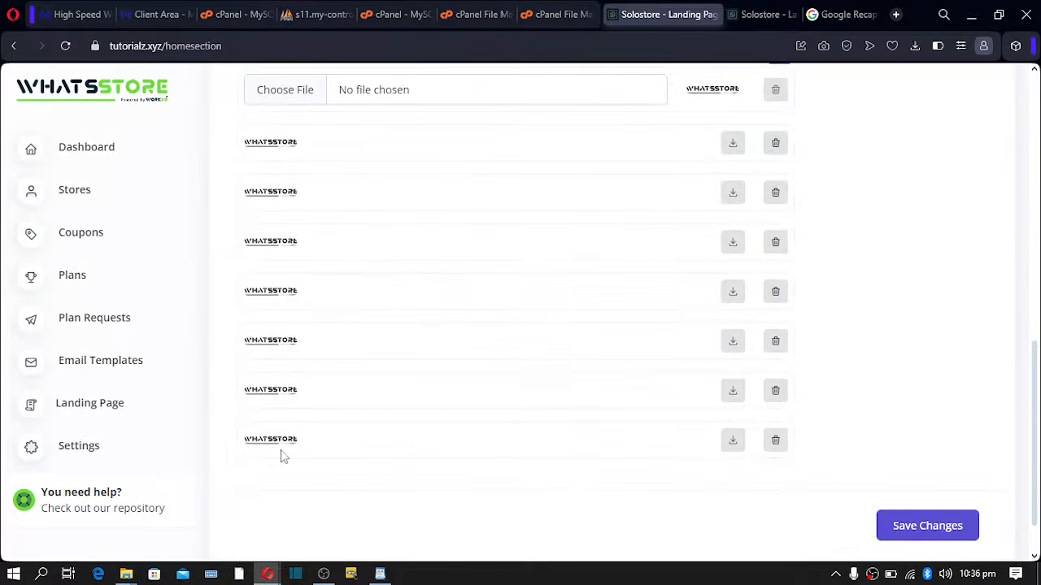
left_click(775, 440)
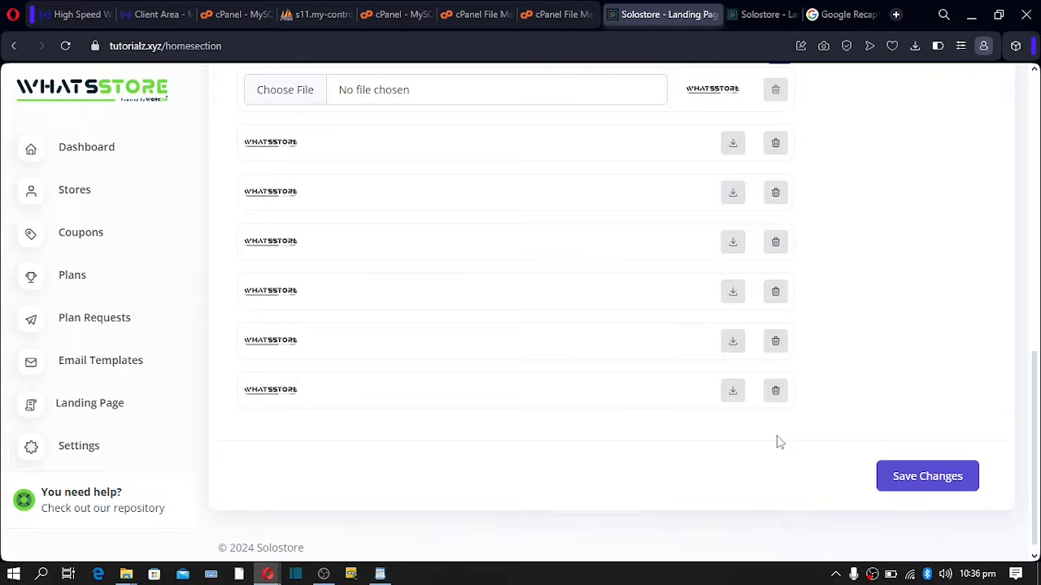
left_click(774, 390)
left_click(776, 340)
left_click(783, 390)
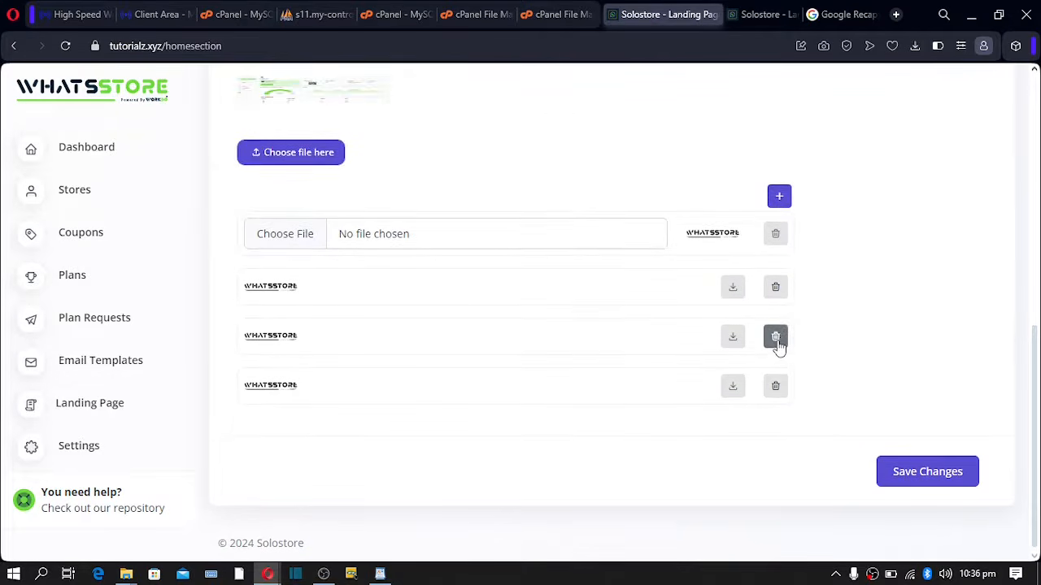
left_click(777, 340)
left_click(781, 387)
left_click(776, 332)
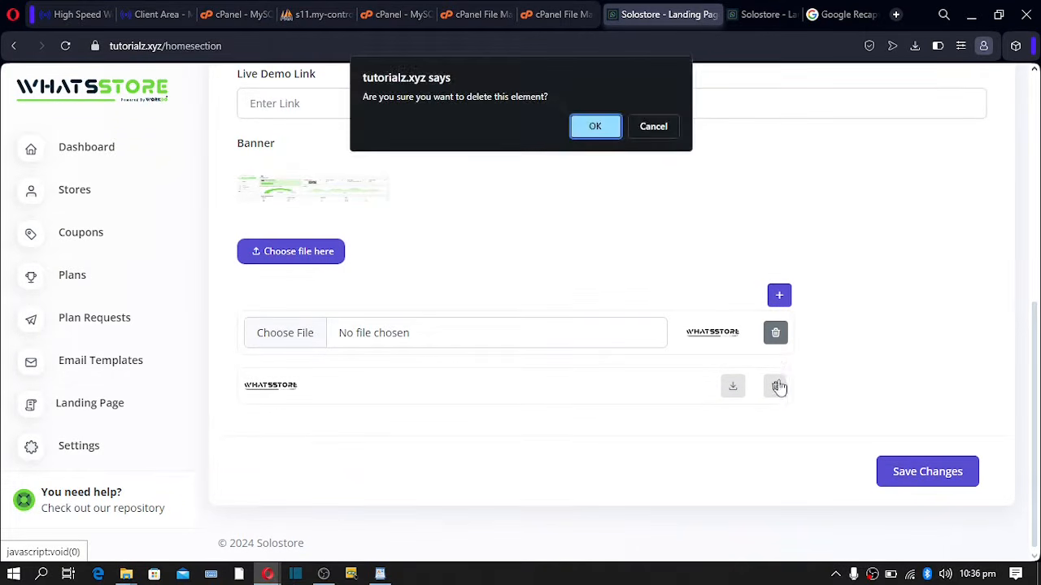
left_click(594, 127)
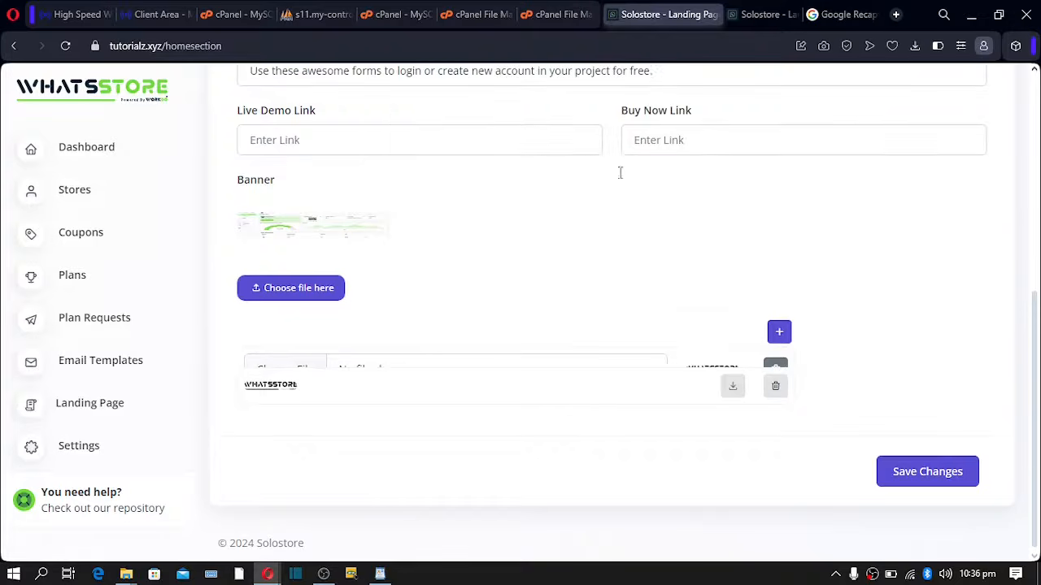
left_click(776, 386)
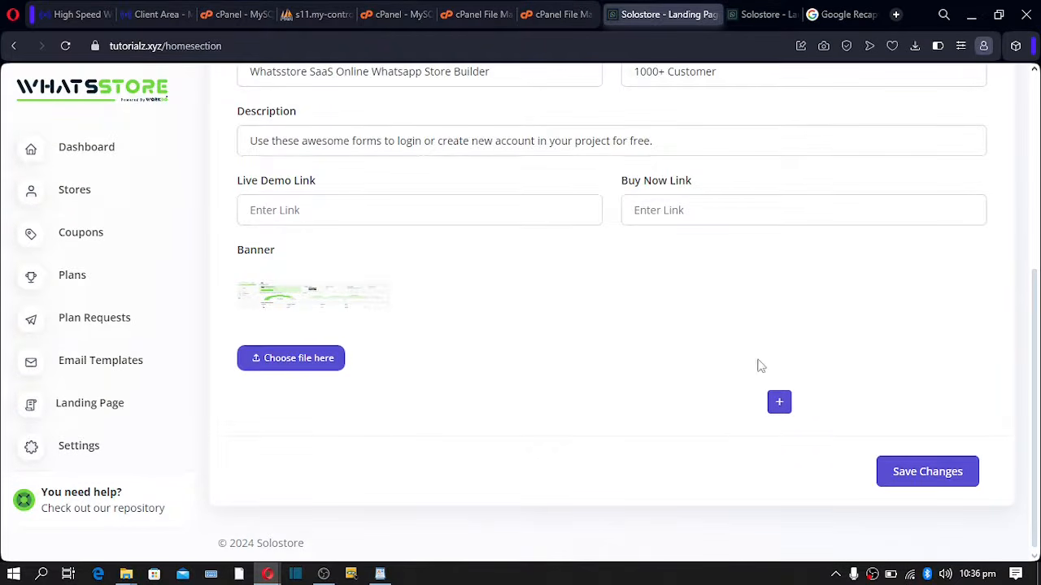
- Save the Home Section and reload the live site to confirm the buttons and logos disappeared
left_click(935, 476)
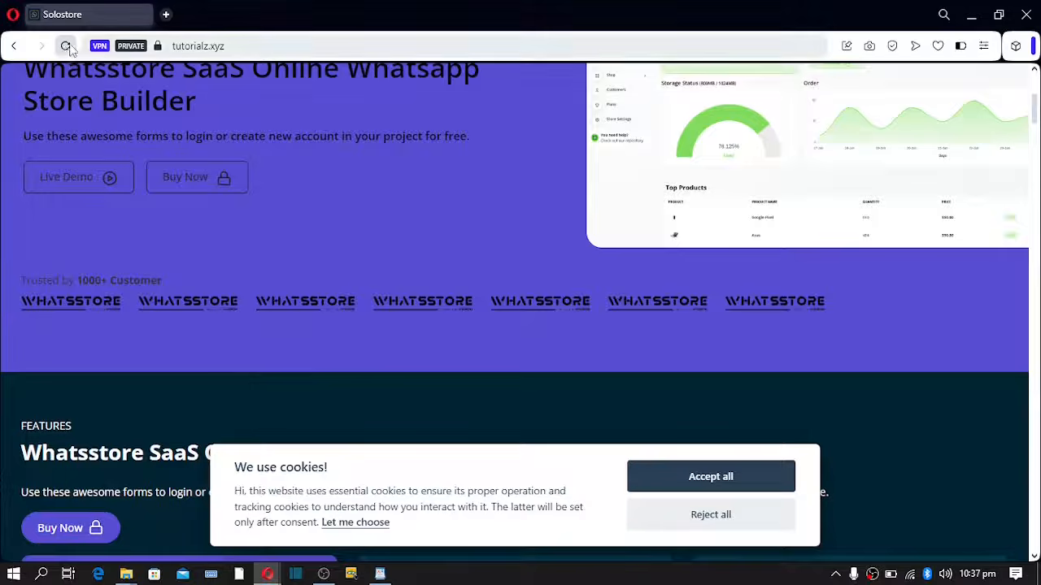
left_click(66, 46)
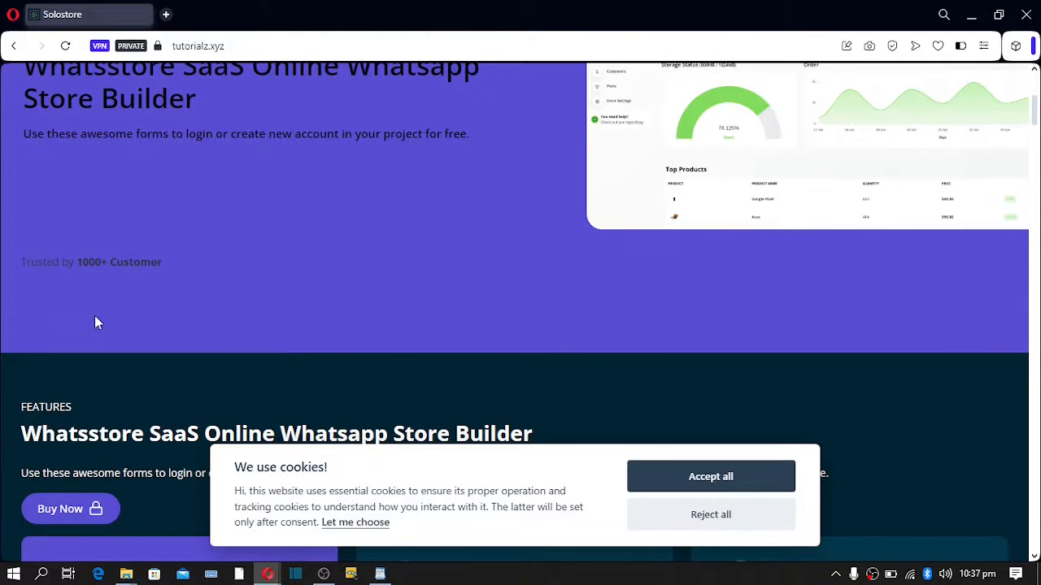
mouse_move(280, 578)
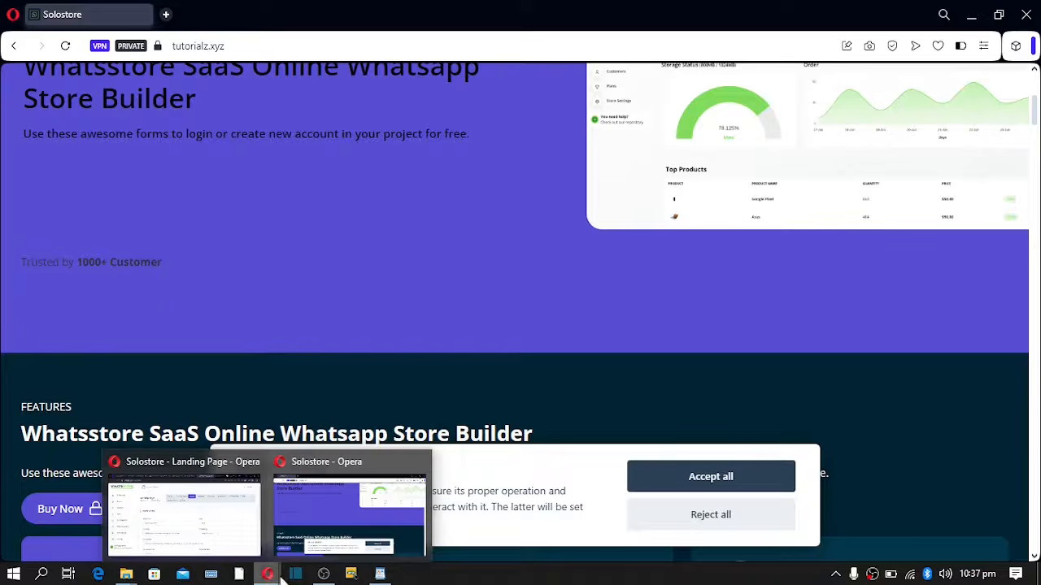
left_click(216, 520)
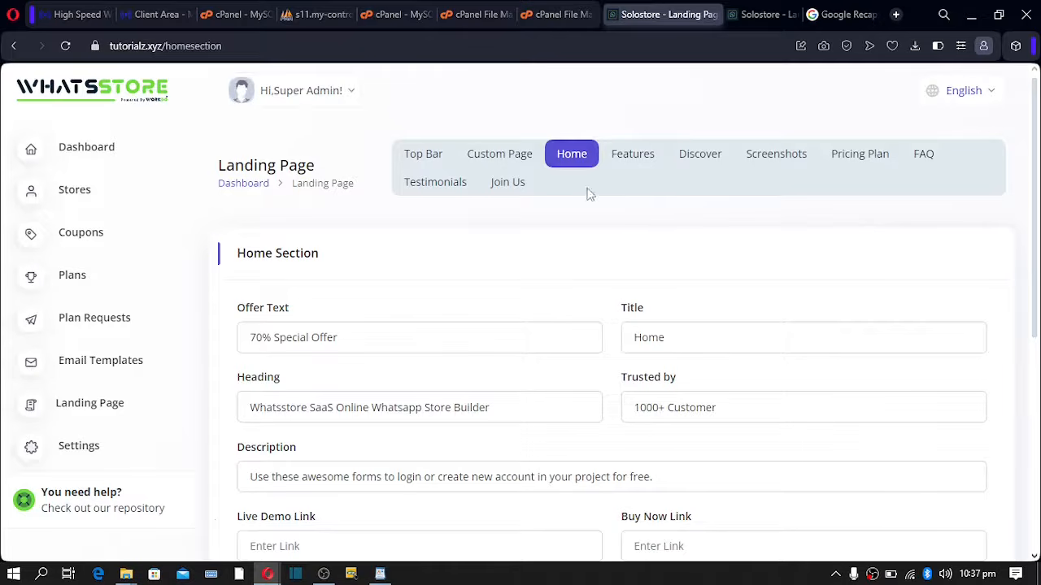
left_click(626, 167)
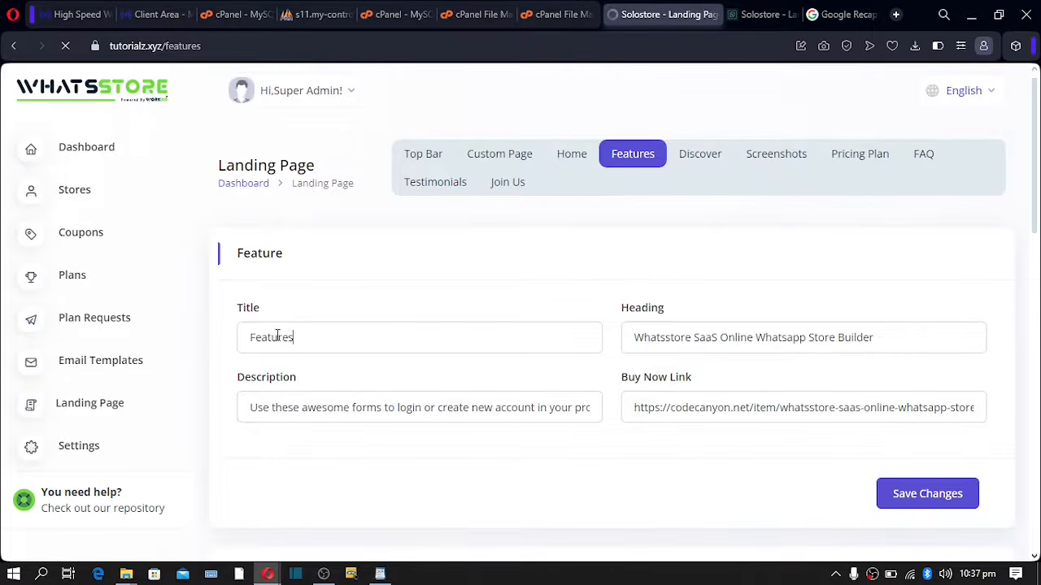
- Review the Features title, heading and description, and empty the Features Buy Now link
double_click(277, 335)
left_click_drag(820, 342, 778, 342)
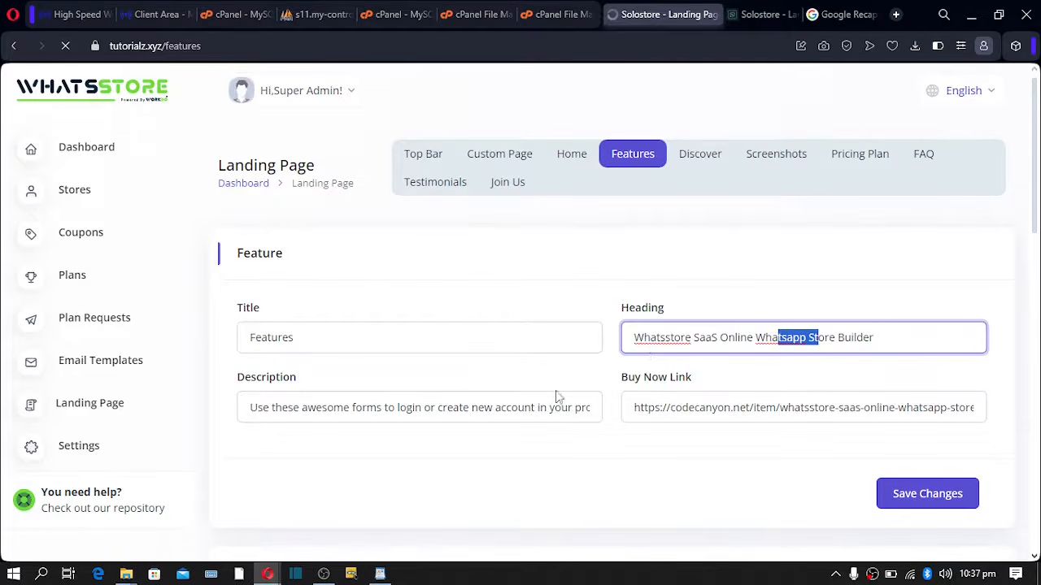
left_click_drag(510, 411, 424, 411)
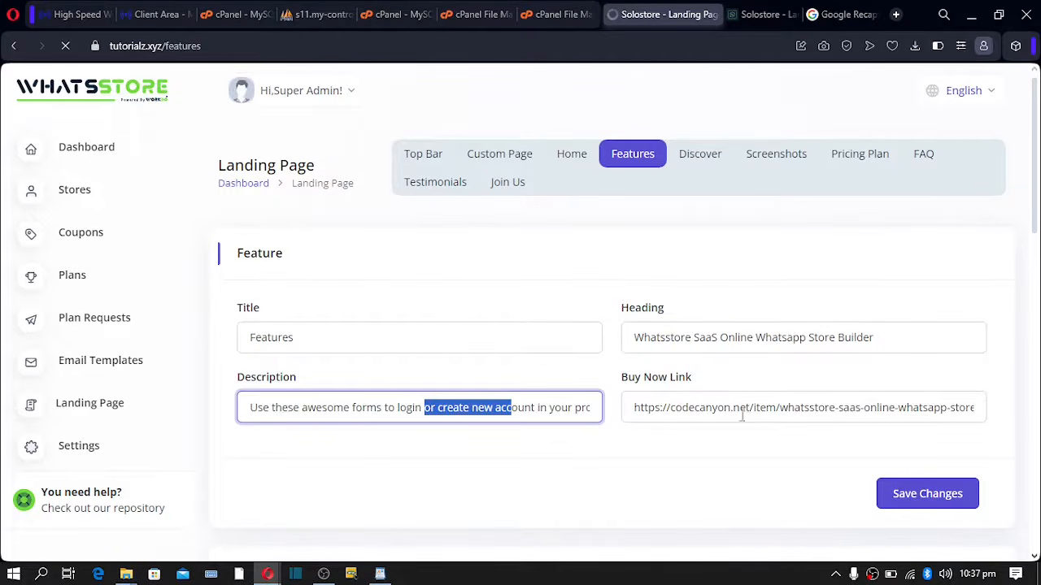
left_click_drag(742, 411, 700, 411)
left_click_drag(561, 407, 535, 408)
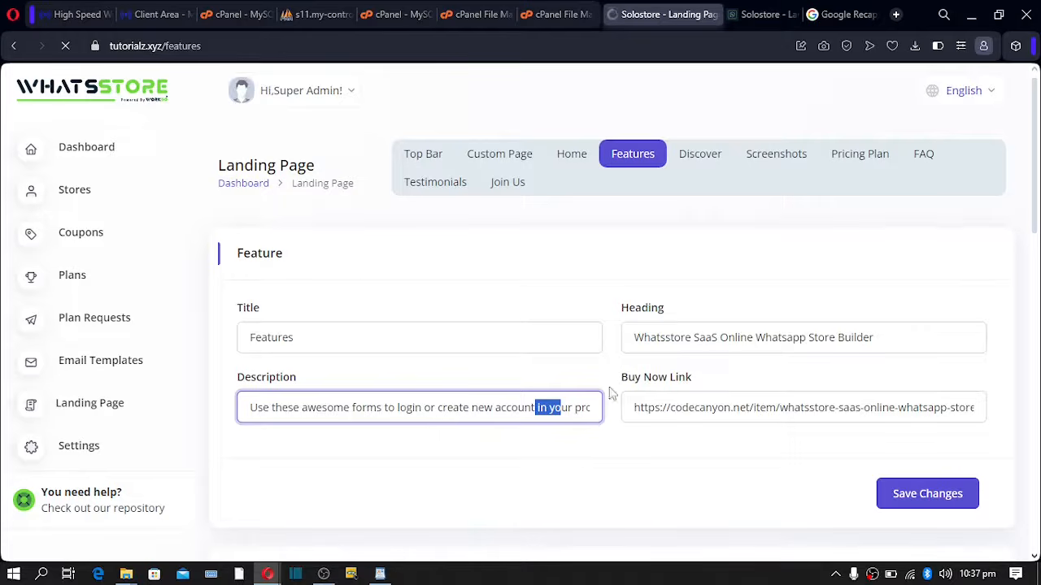
triple_click(683, 407)
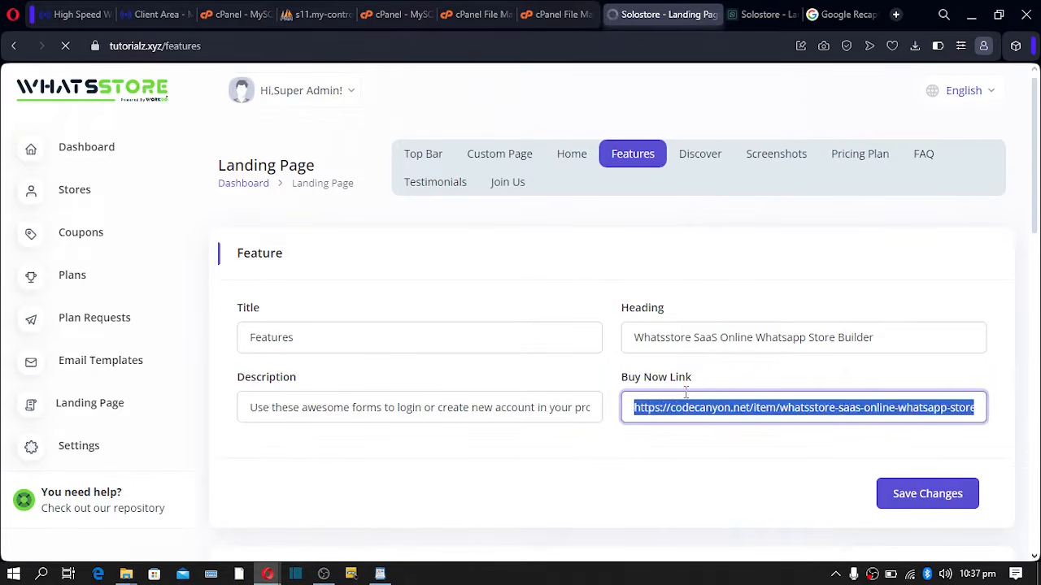
key("BackSpace")
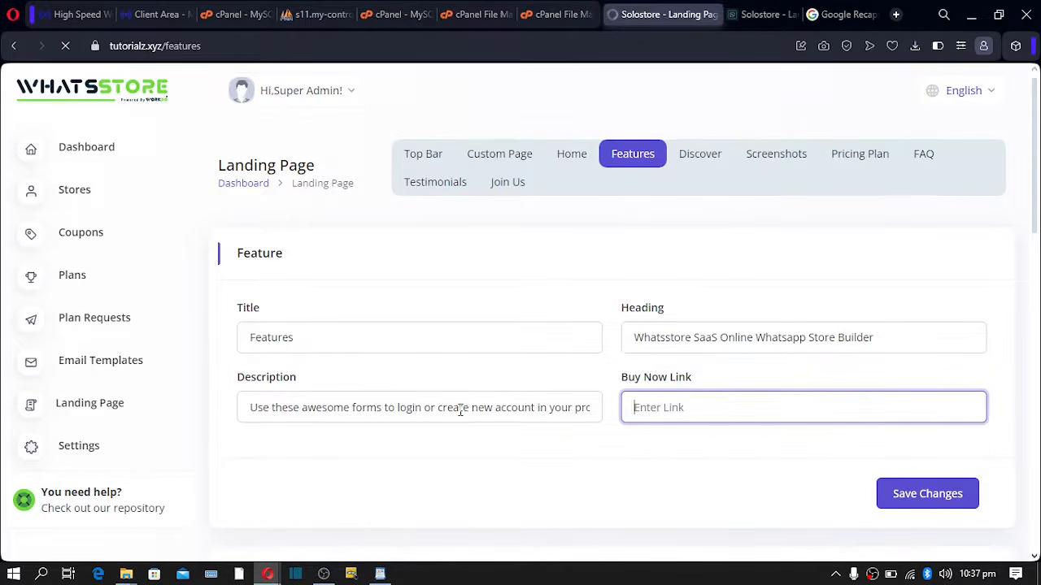
double_click(458, 409)
double_click(743, 334)
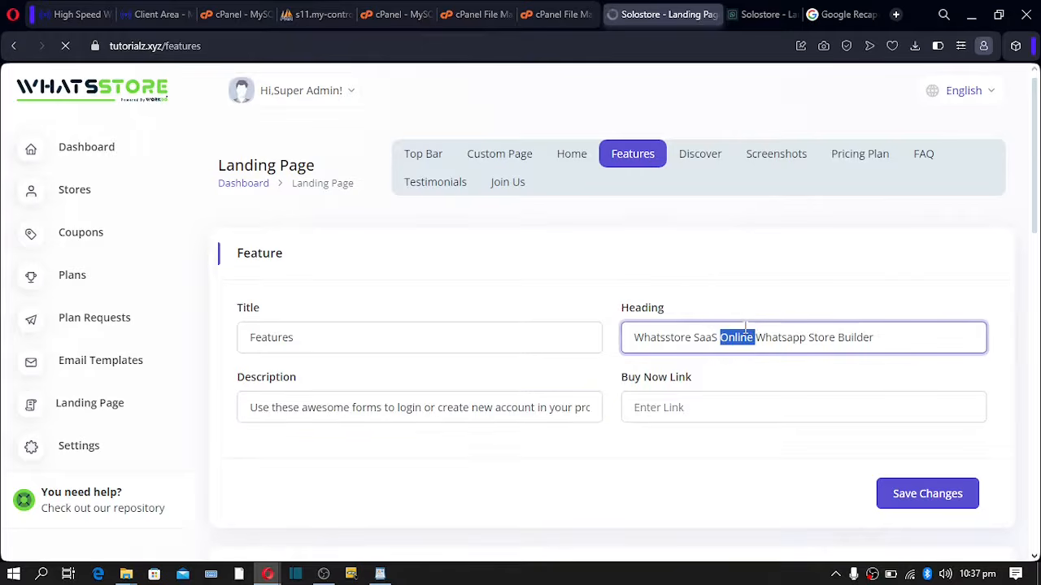
triple_click(745, 330)
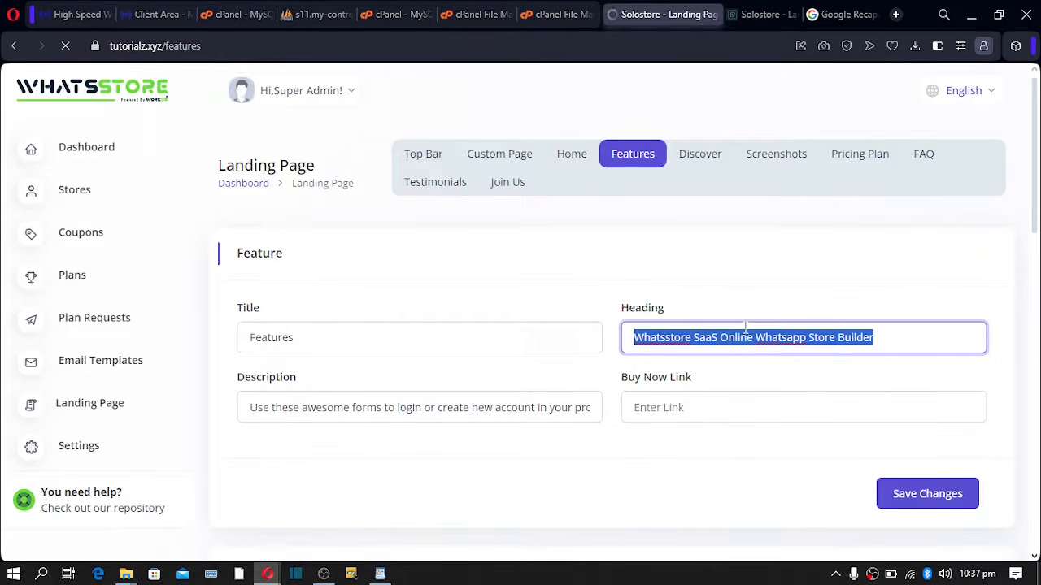
left_click(695, 408)
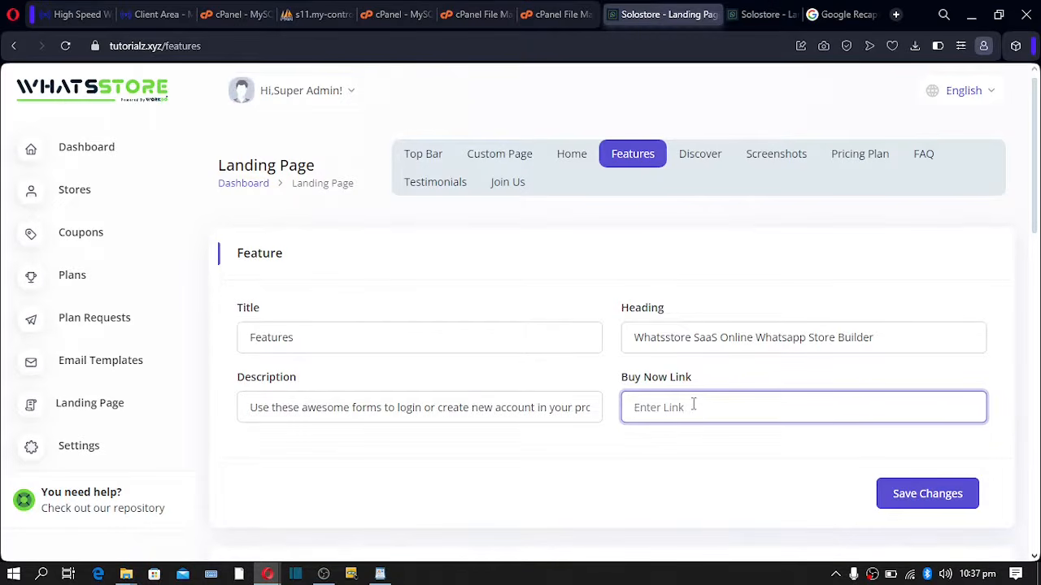
- Copy the live site's Register link and save it as the Features Buy Now link
mouse_move(336, 574)
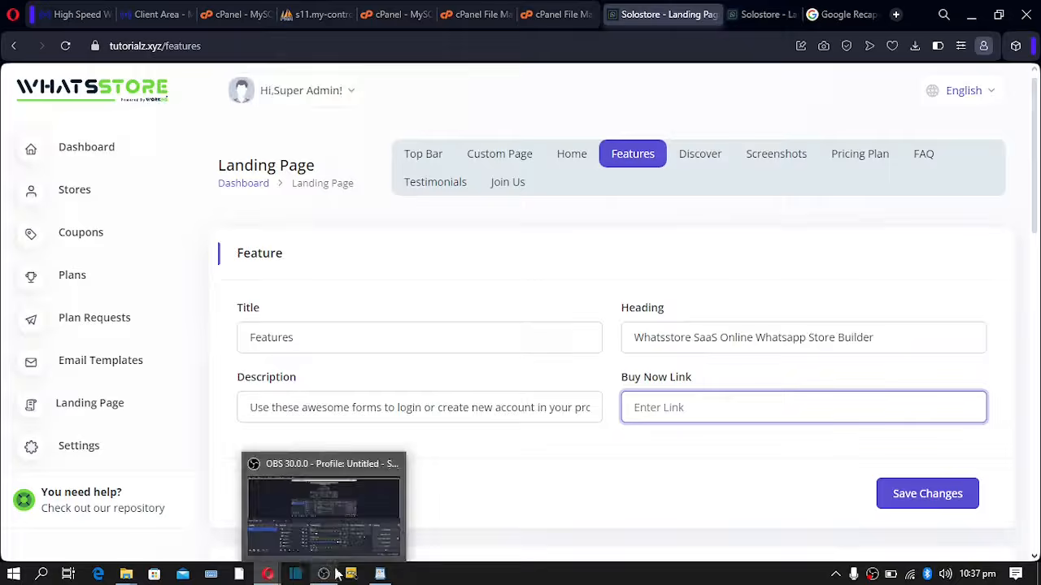
mouse_move(276, 576)
left_click(323, 517)
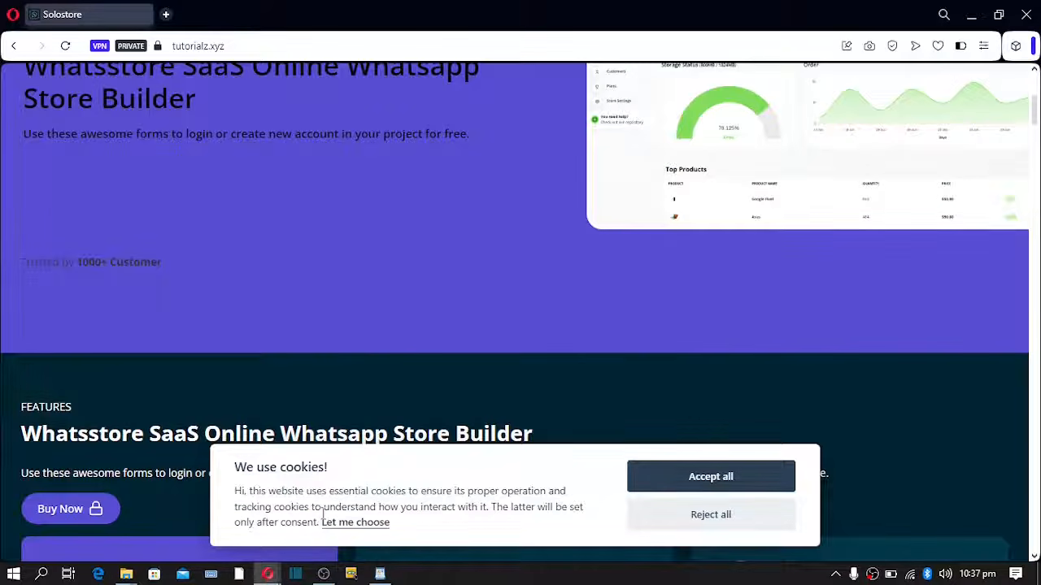
scroll(630, 194, "up", 3)
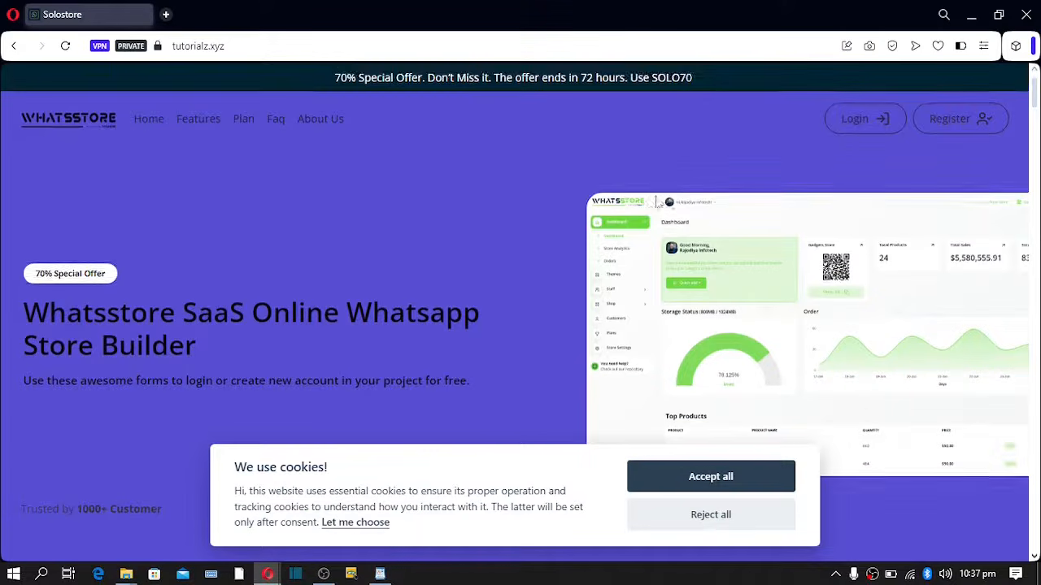
right_click(934, 121)
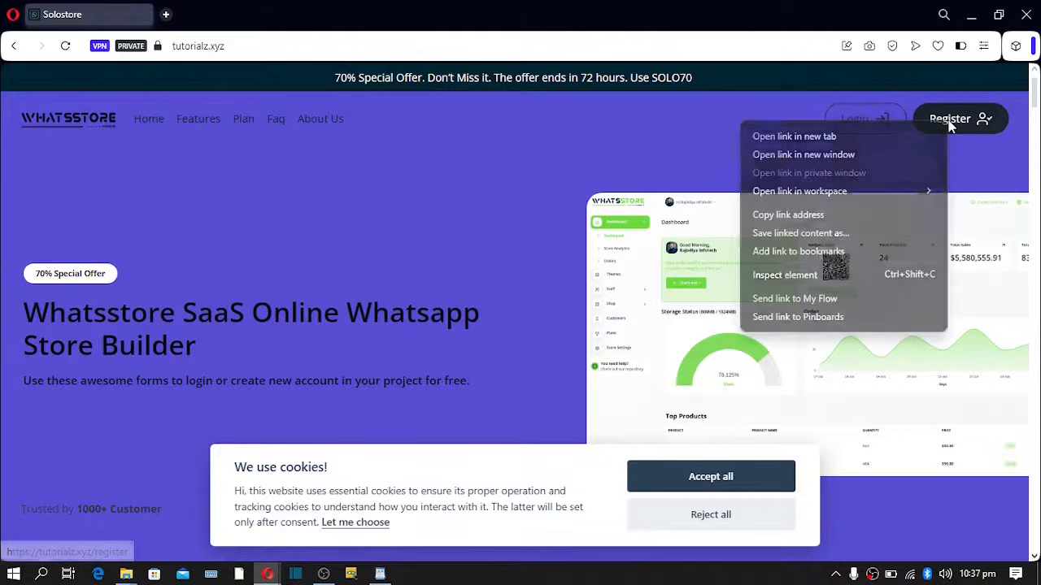
left_click(788, 215)
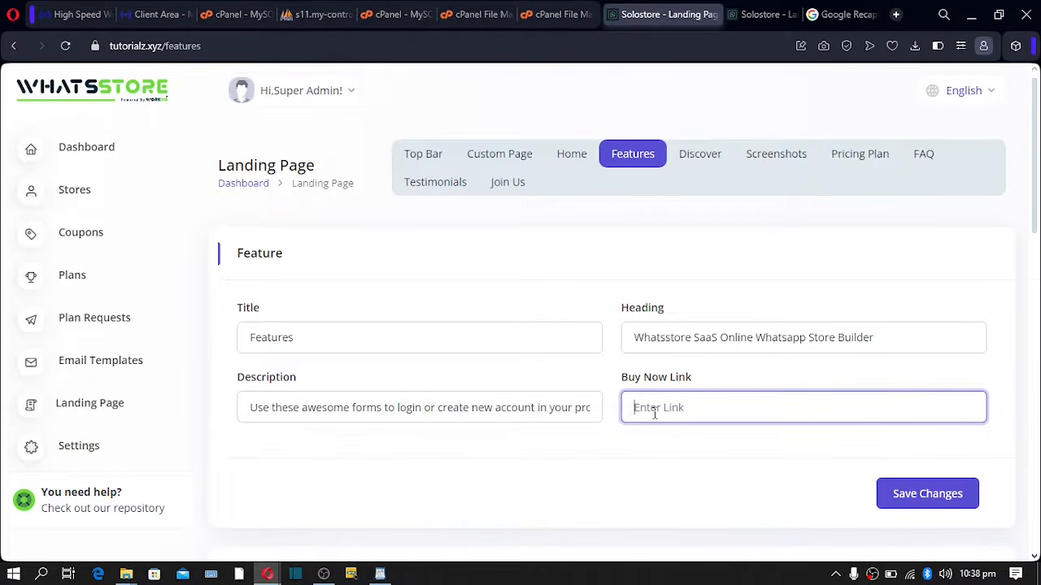
type("https://tutorialz.xyz/register")
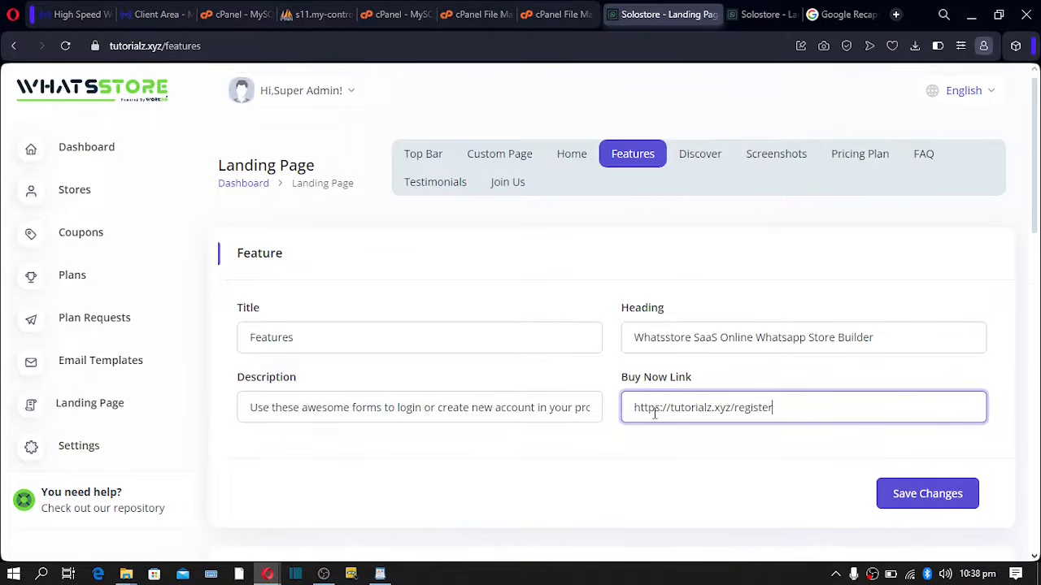
left_click(919, 494)
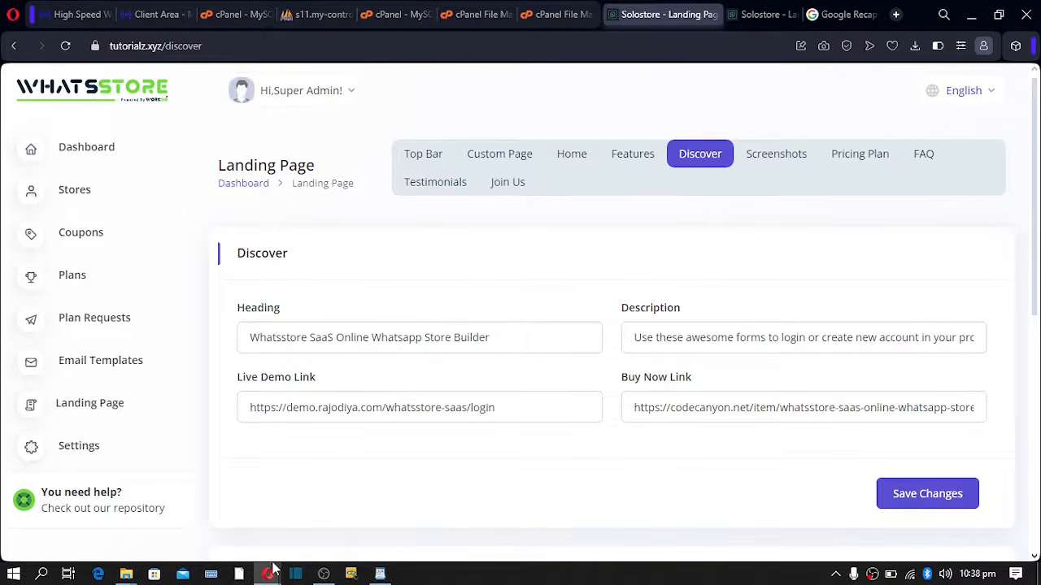
- On the live site, scroll to the Discover section and inspect the three Feature card titles
mouse_move(271, 569)
left_click(315, 537)
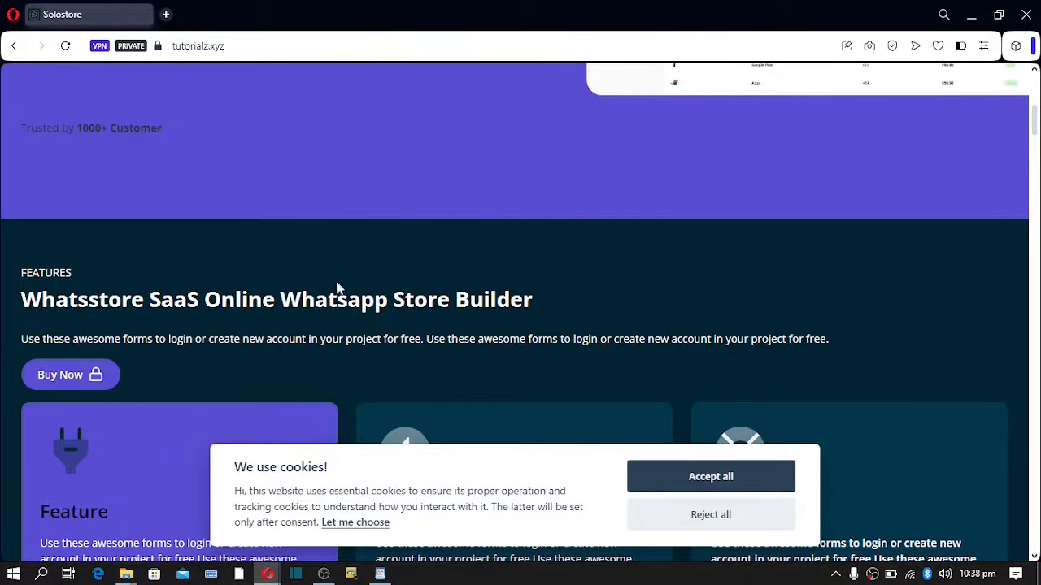
scroll(262, 260, "down", 6)
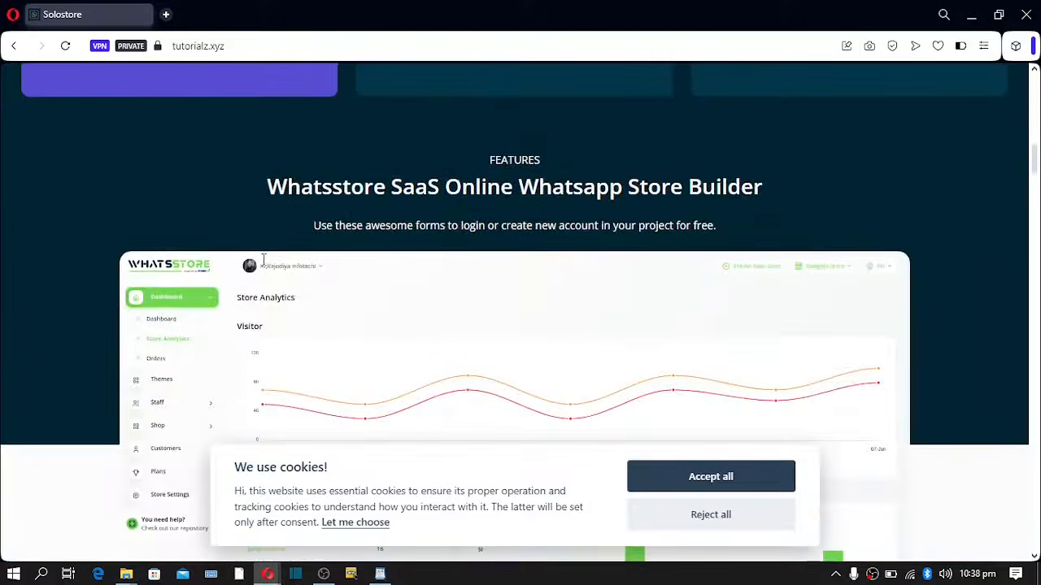
scroll(262, 266, "down", 8)
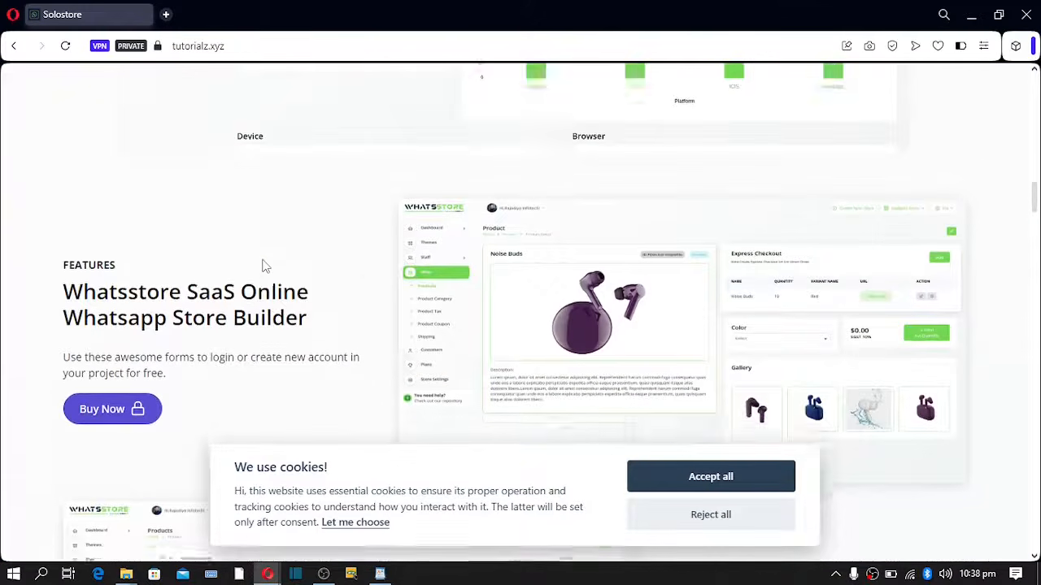
scroll(261, 266, "down", 10)
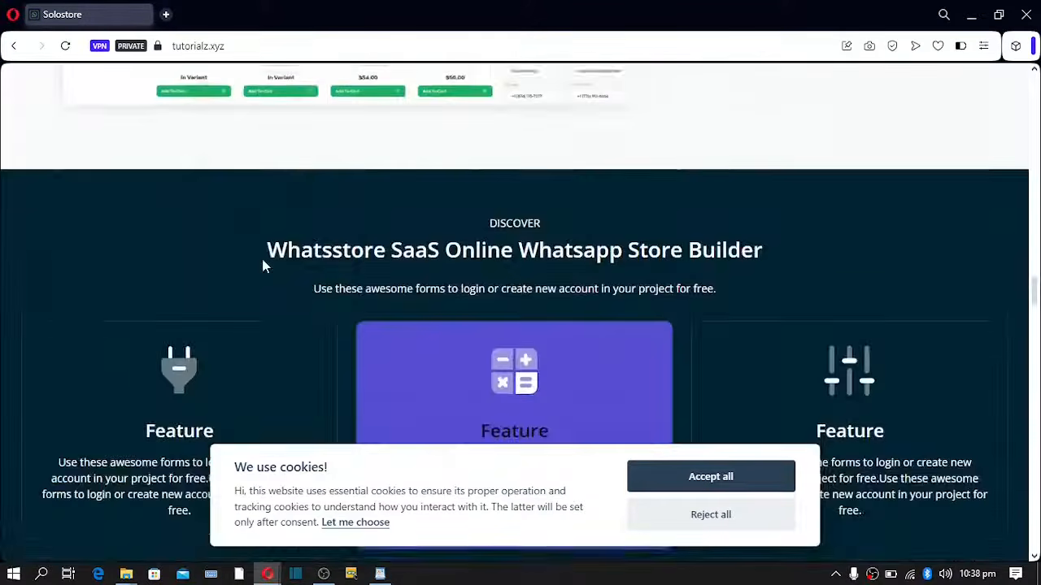
scroll(371, 133, "up", 1)
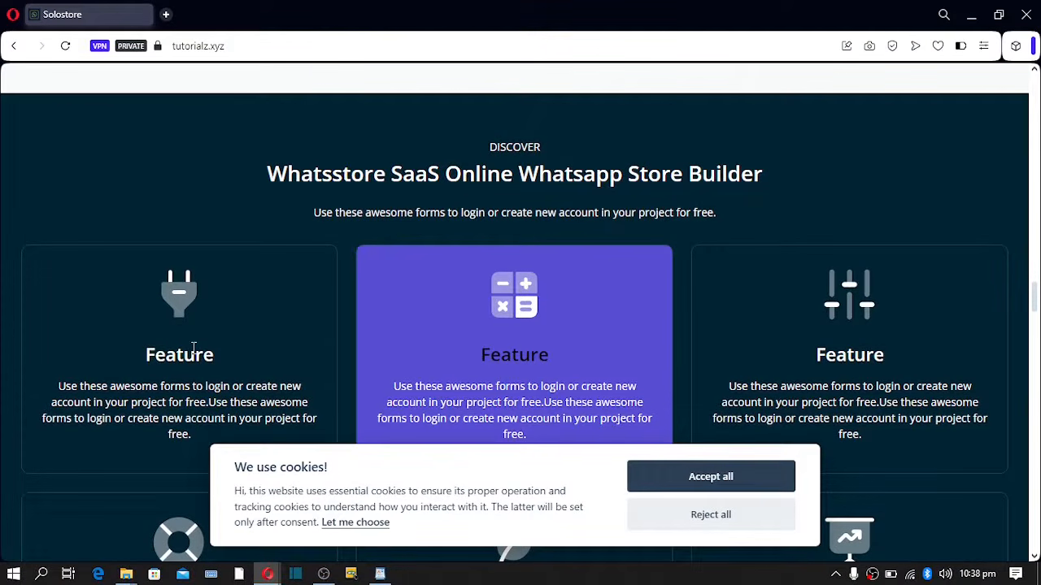
left_click_drag(150, 362, 261, 370)
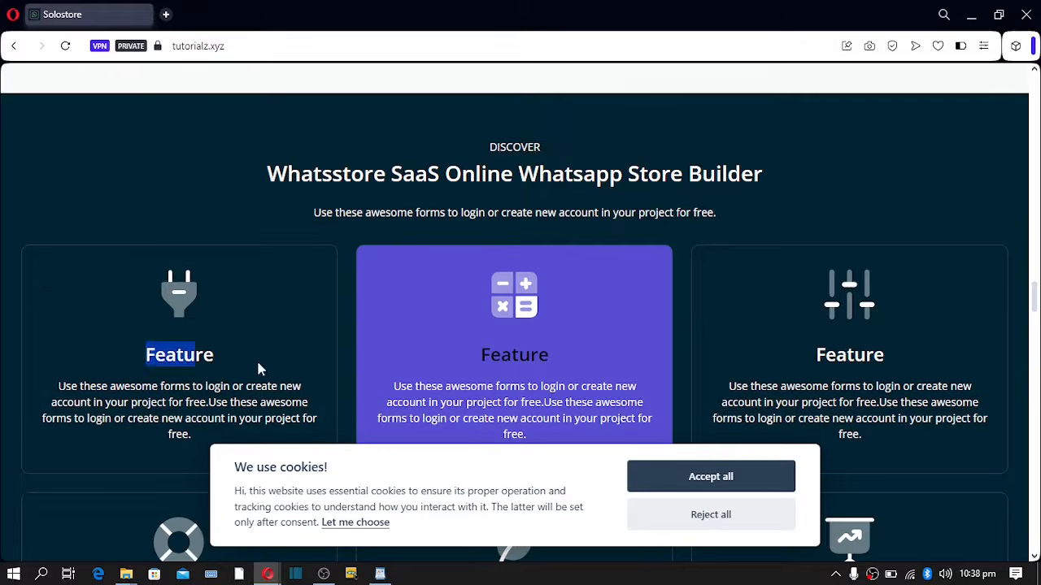
left_click_drag(478, 367, 555, 363)
left_click_drag(865, 358, 888, 362)
- Look over the rest of the Discover section's buttons, then go back to the admin Discover settings
scroll(550, 365, "down", 3)
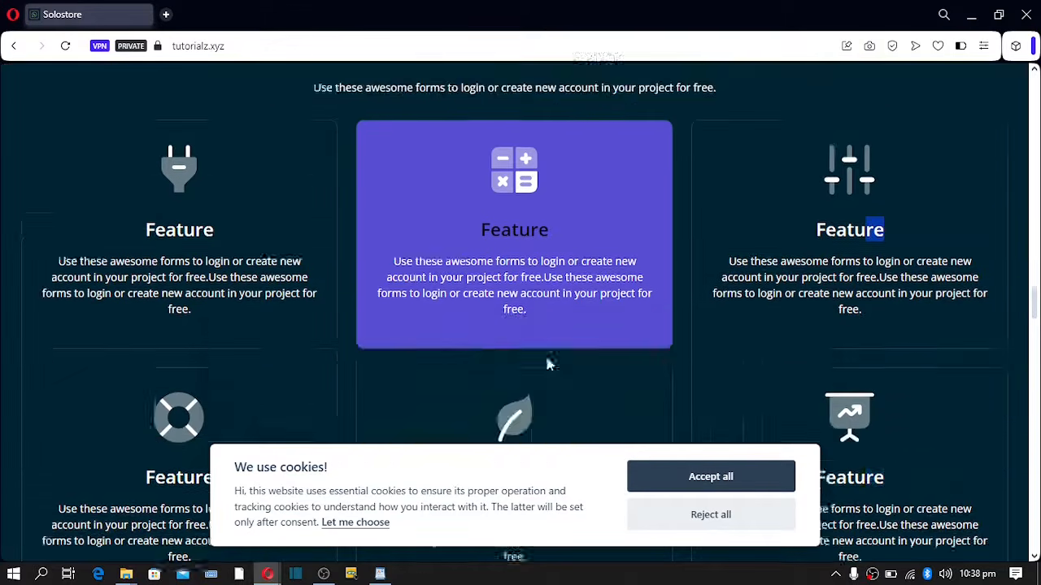
scroll(569, 391, "down", 1)
scroll(569, 390, "down", 4)
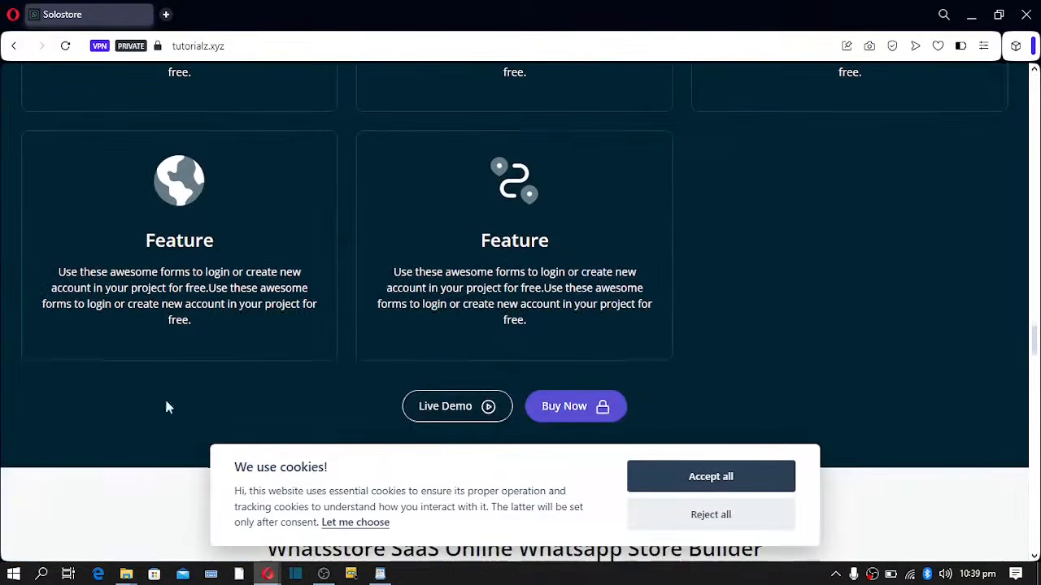
scroll(543, 271, "up", 14)
scroll(453, 268, "down", 12)
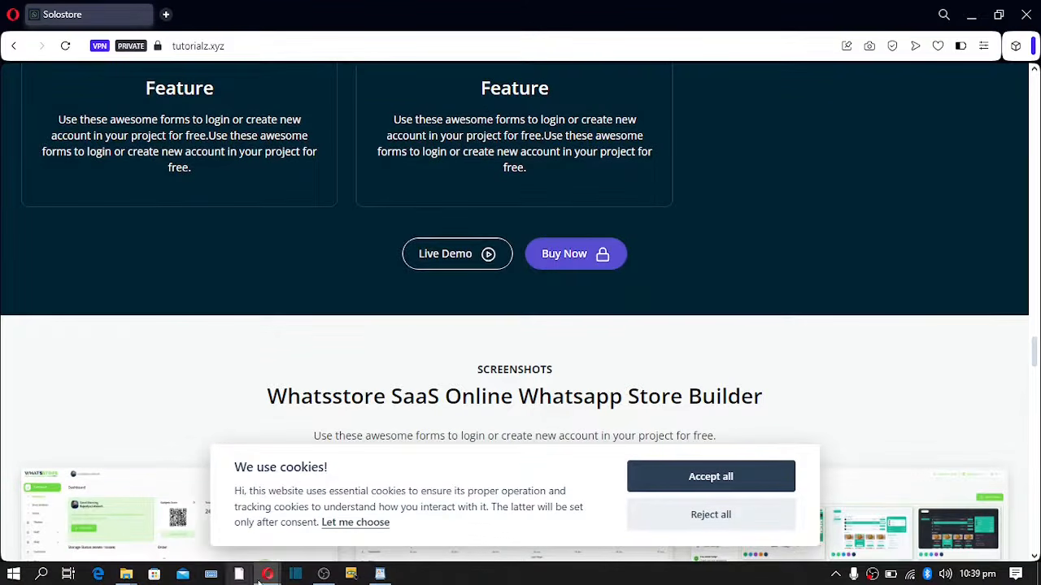
mouse_move(268, 575)
left_click(191, 510)
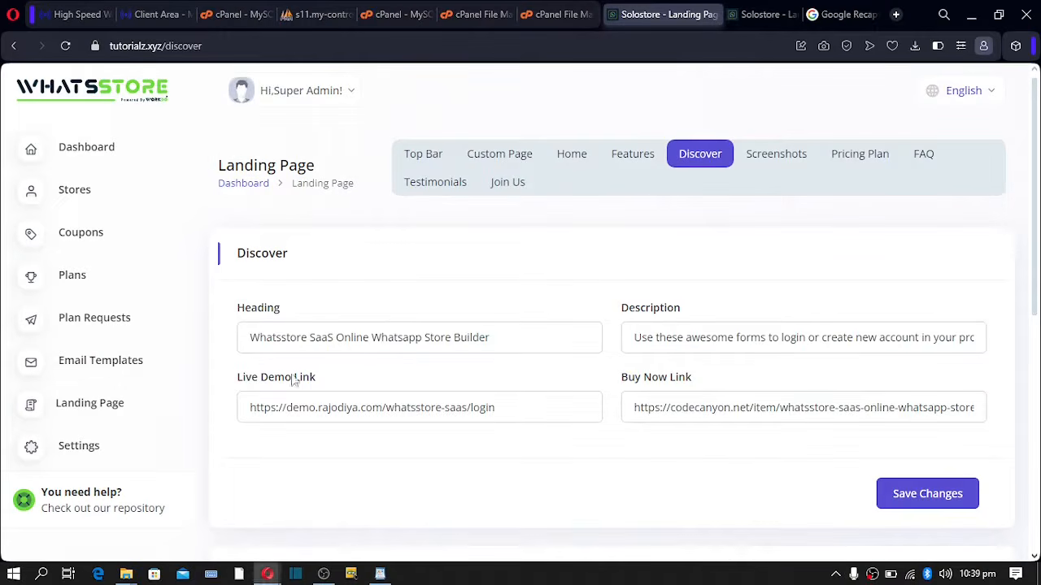
double_click(288, 340)
left_click(391, 340)
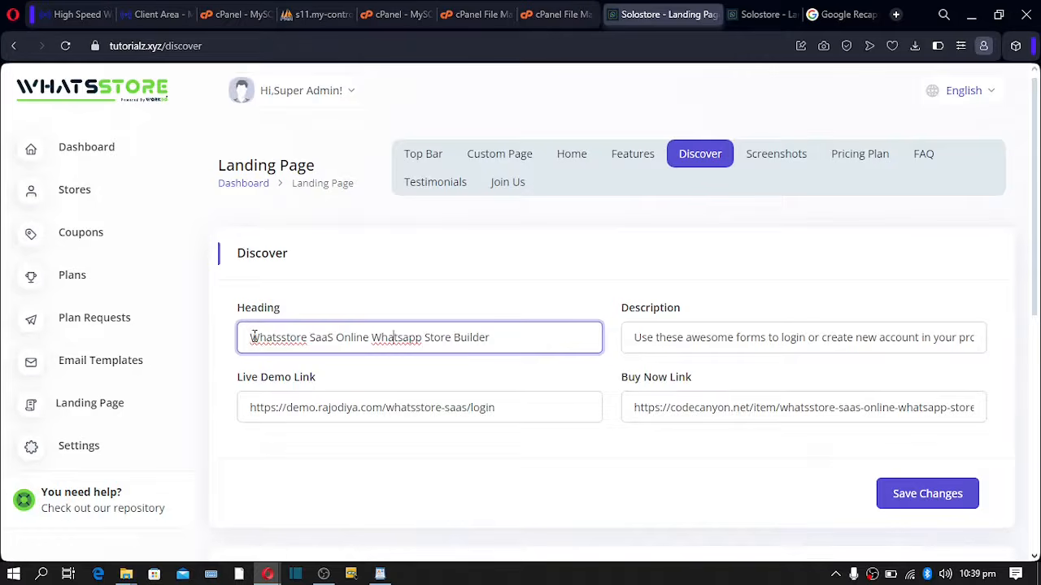
left_click_drag(253, 337, 919, 340)
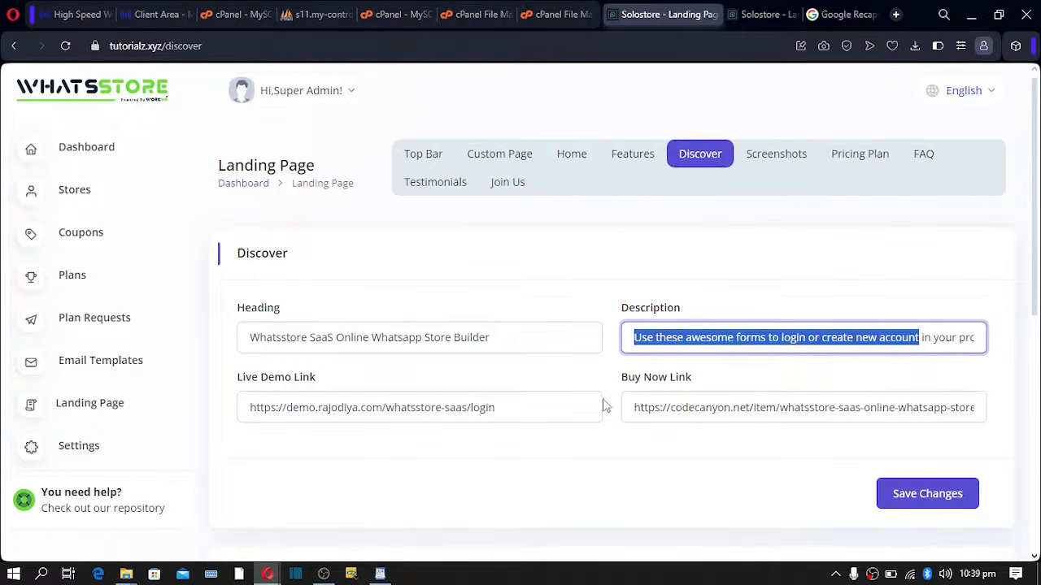
triple_click(669, 408)
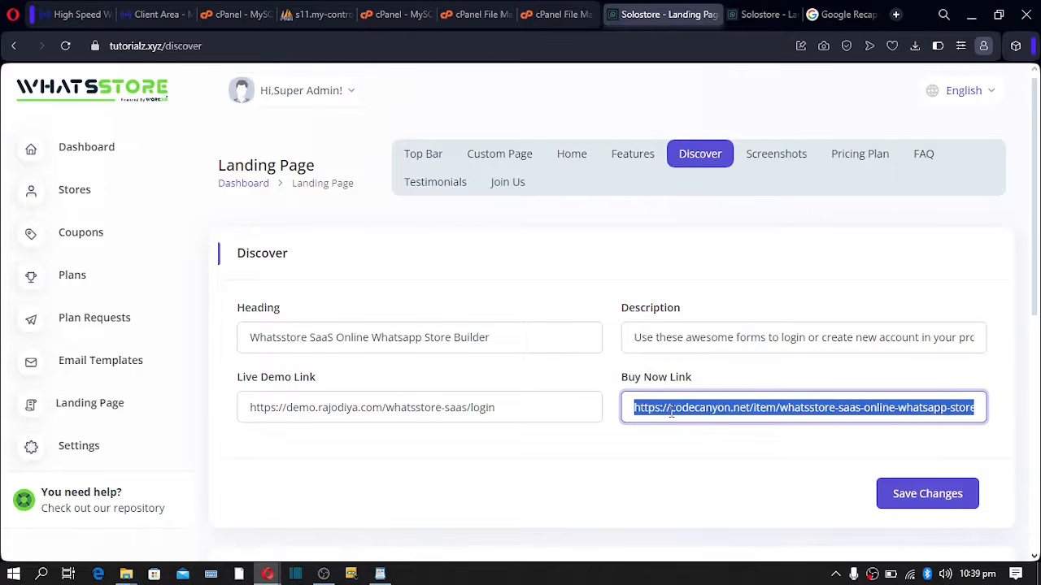
type("https://tutorialz.xyz/register")
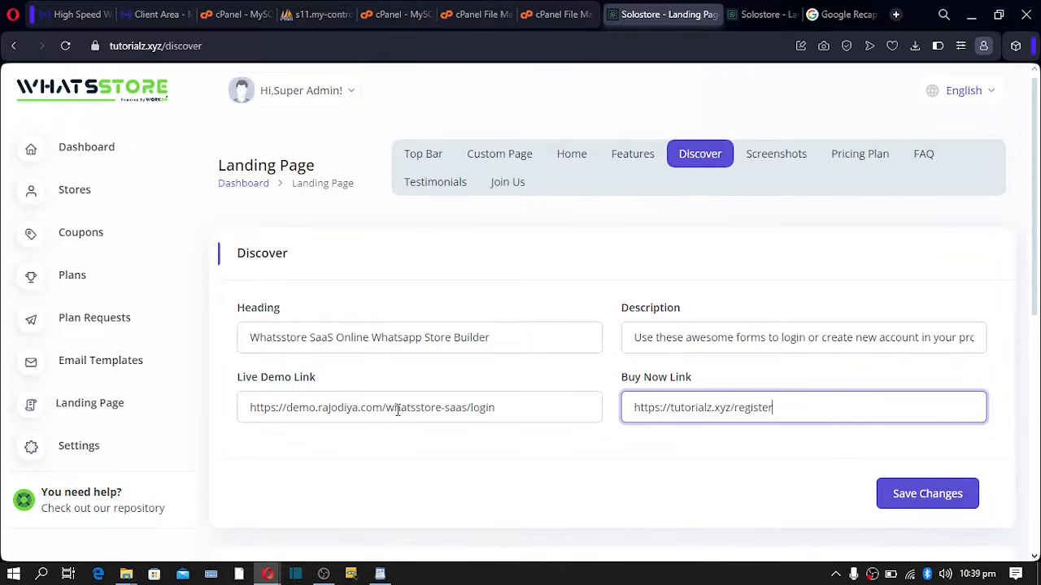
triple_click(401, 408)
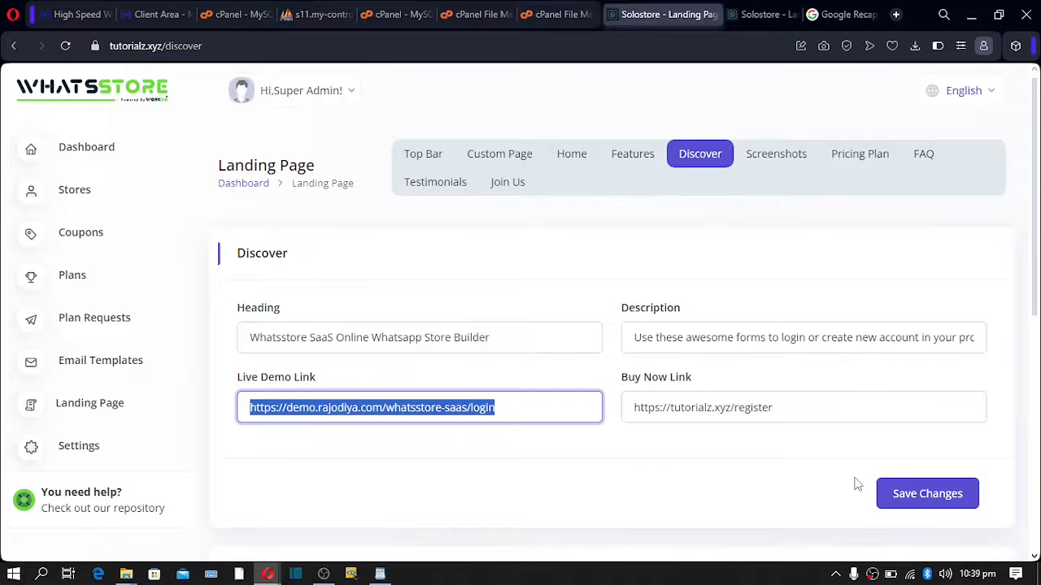
scroll(895, 488, "down", 1)
left_click(907, 418)
scroll(627, 418, "down", 5)
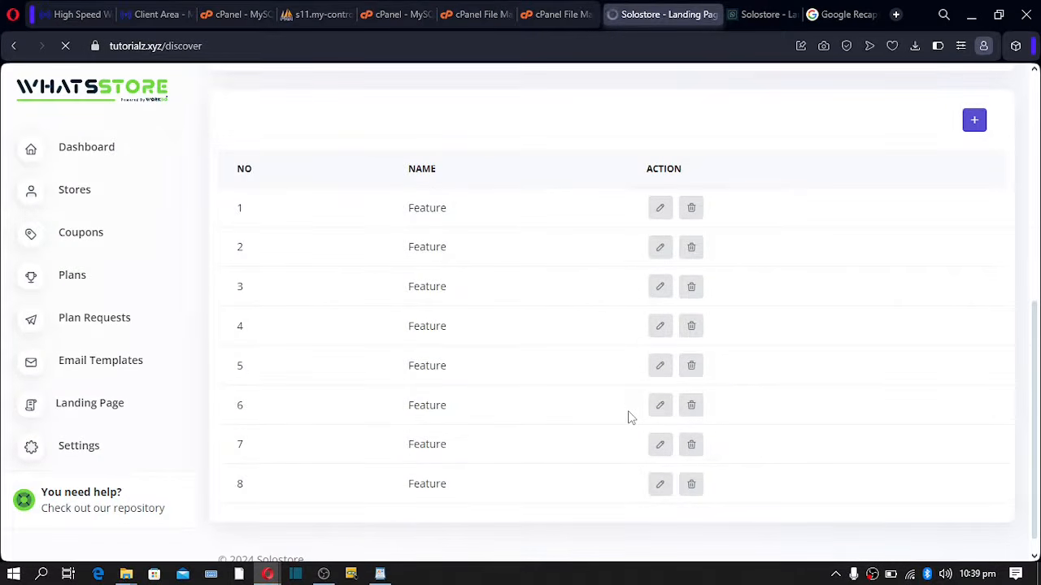
scroll(628, 418, "down", 4)
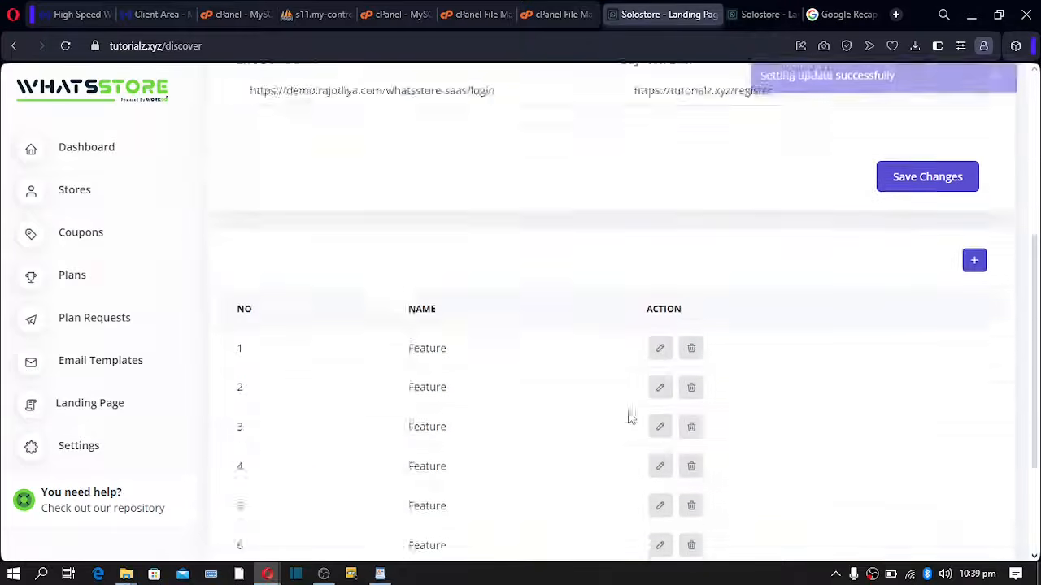
scroll(631, 417, "down", 2)
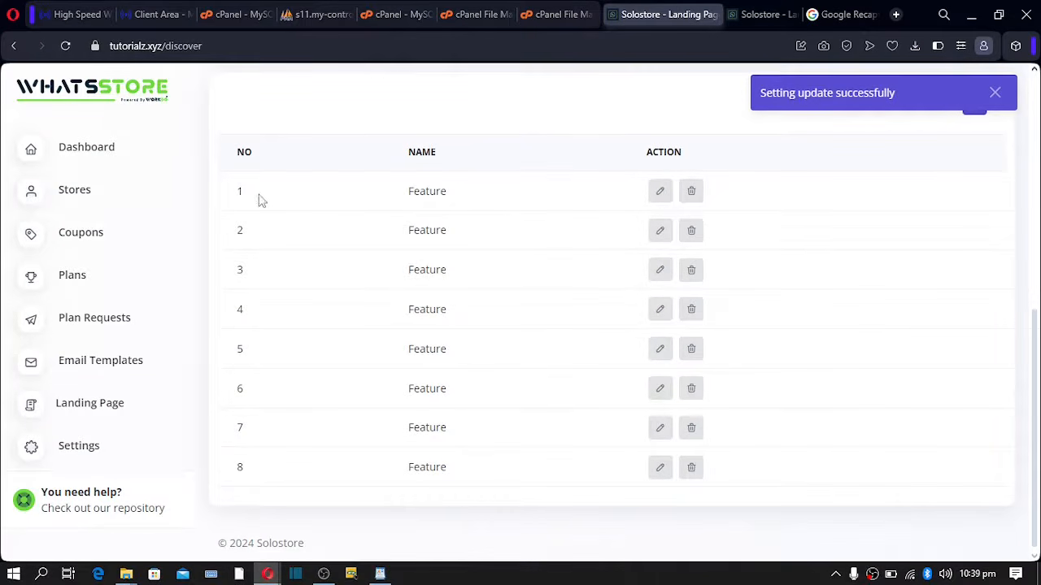
- Edit the first Discover feature item and begin replacing its 'Feature' heading, starting with 'S'
left_click(658, 198)
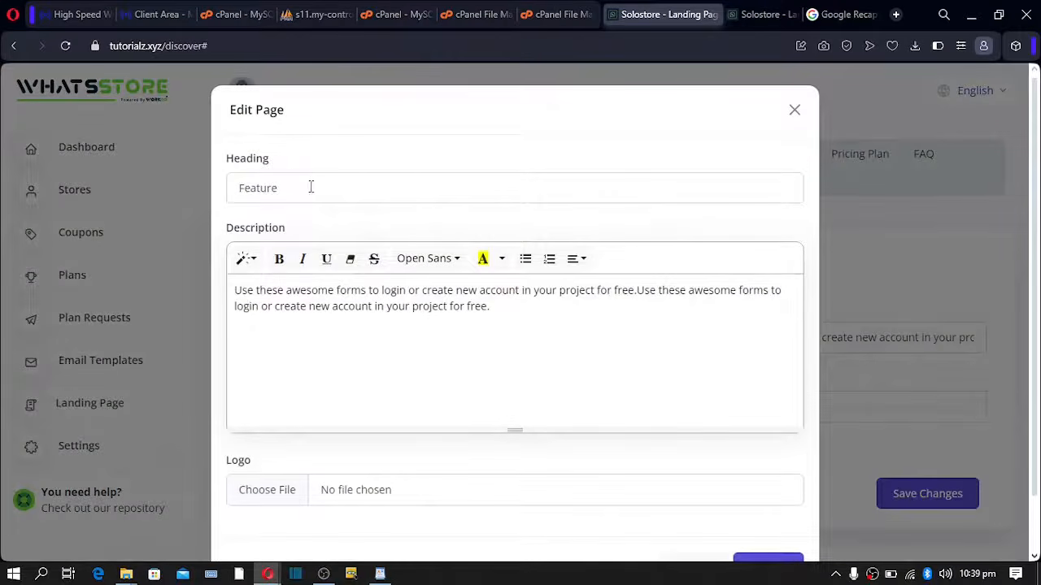
left_click(282, 188)
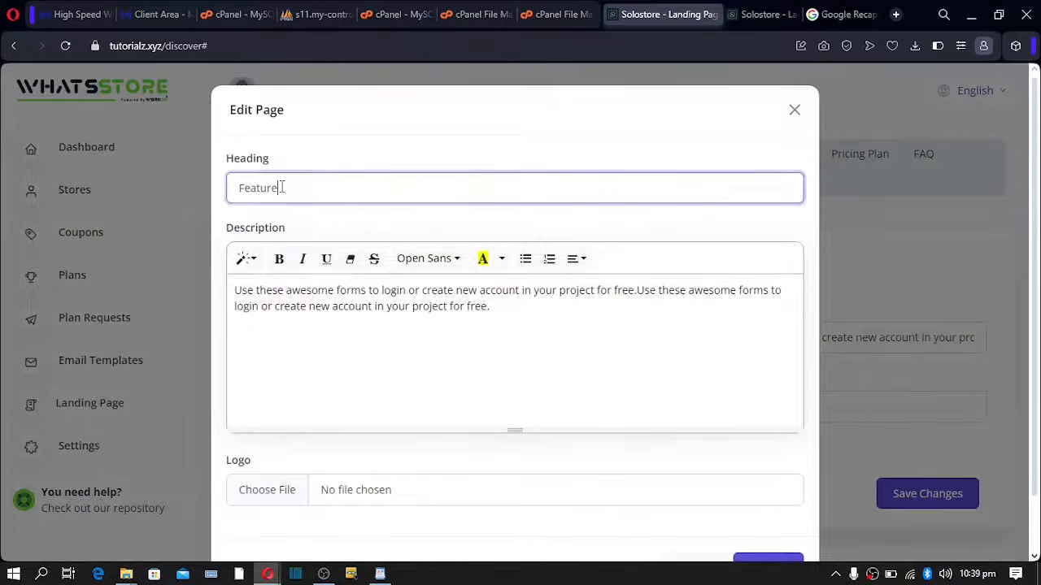
left_click_drag(281, 188, 231, 190)
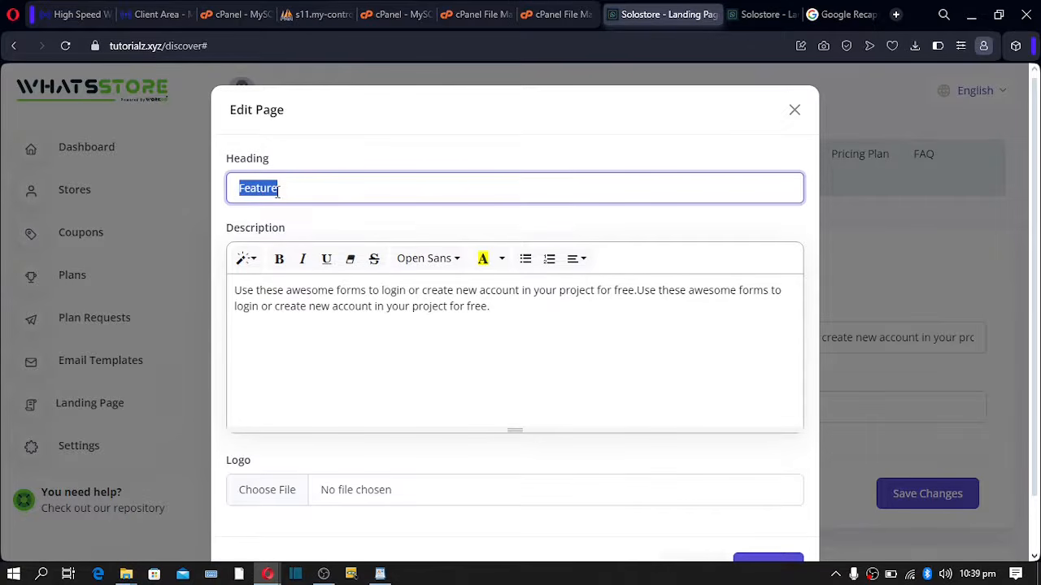
type("Sec")
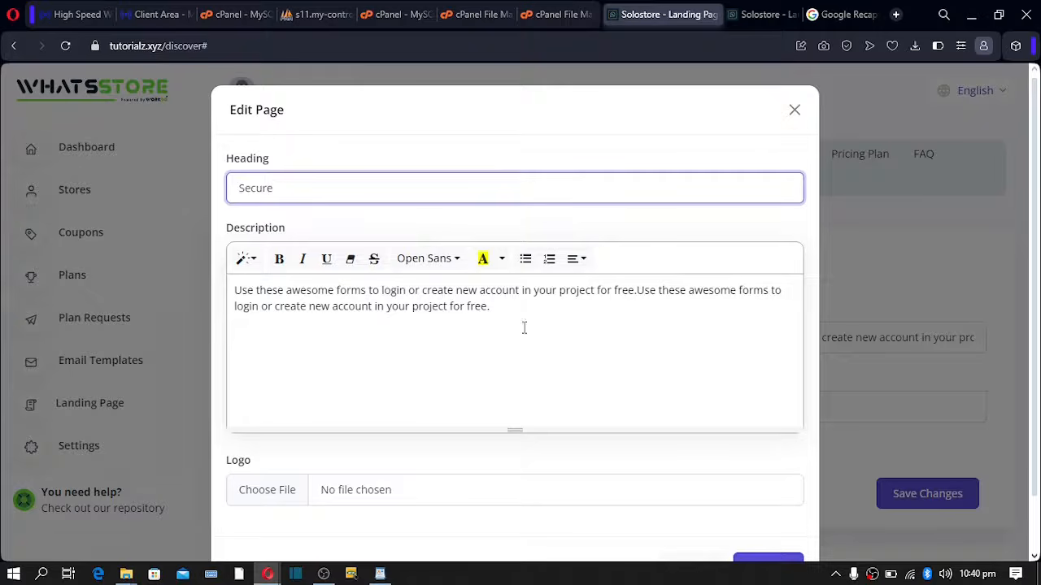
- Update the first Discover feature so its heading reads 'Secure'
left_click_drag(523, 328, 232, 290)
scroll(276, 390, "down", 1)
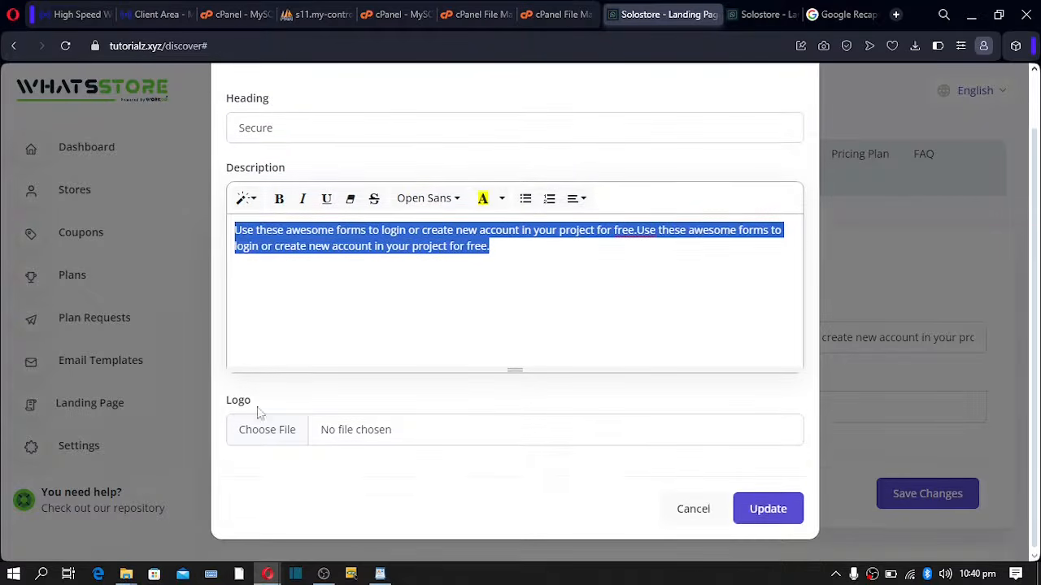
left_click(764, 508)
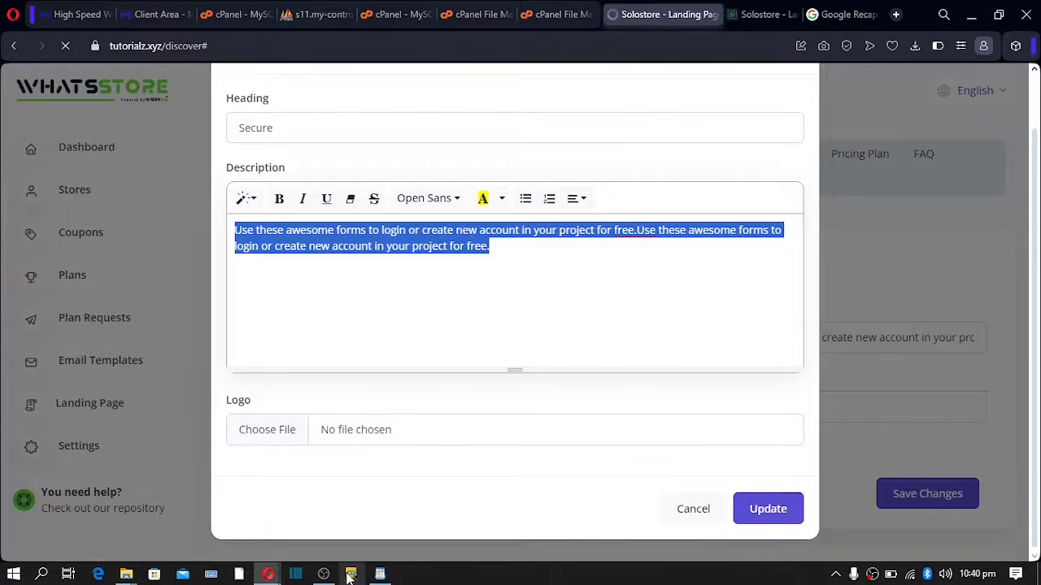
- Look over the storefront's Discover feature cards and their titles and descriptions
mouse_move(275, 569)
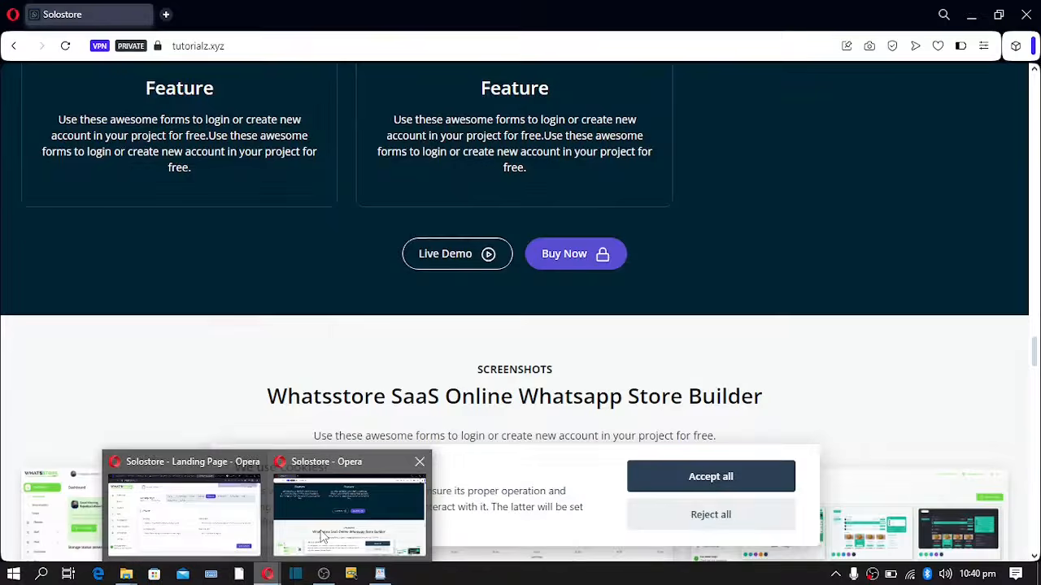
left_click(325, 536)
scroll(358, 418, "up", 5)
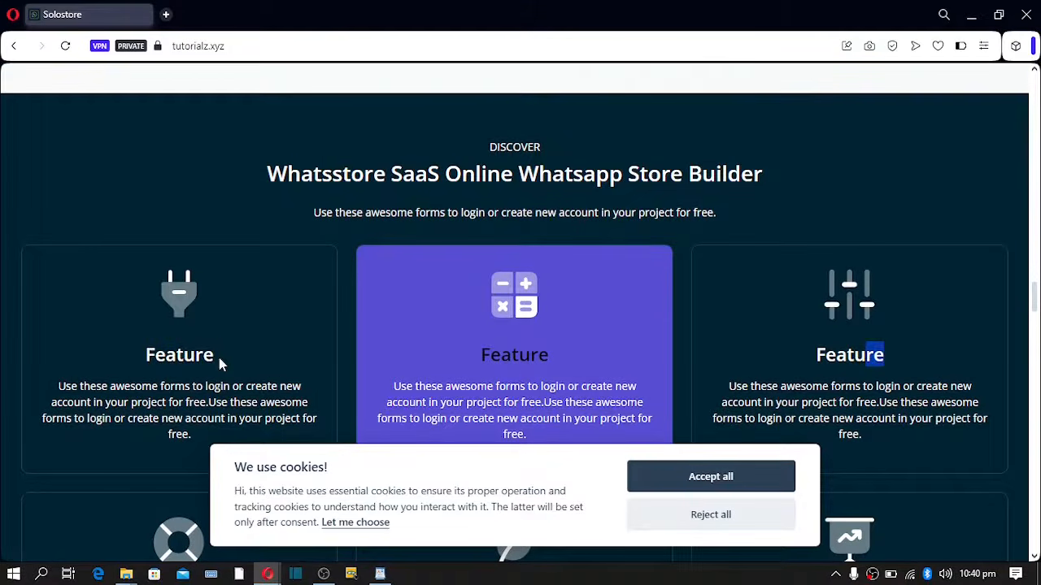
left_click_drag(220, 364, 149, 357)
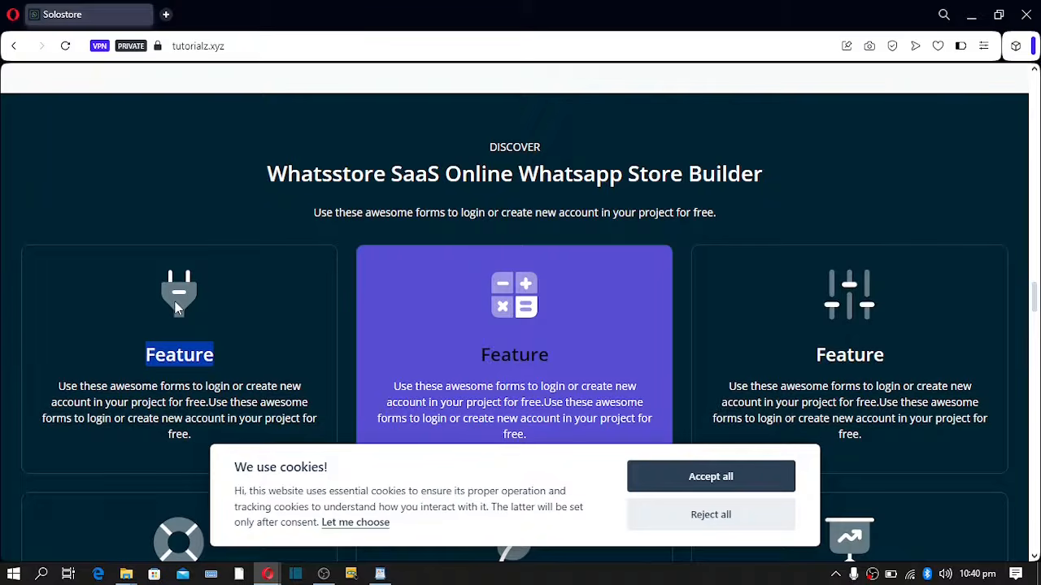
left_click_drag(68, 394, 186, 434)
left_click_drag(431, 384, 494, 388)
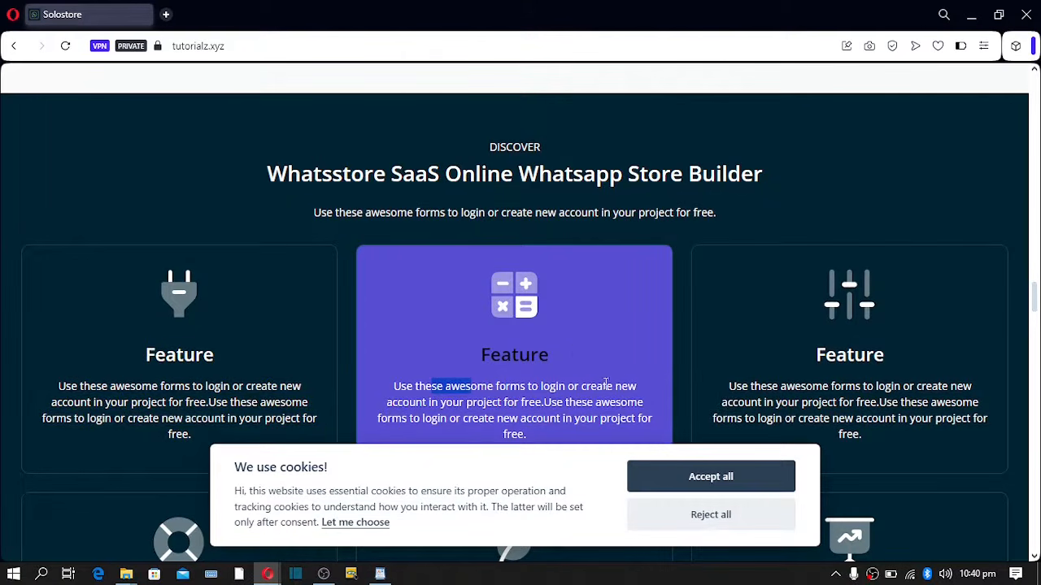
- Reload the storefront, confirm the first card shows Secure, and return to the admin
left_click(64, 46)
left_click_drag(224, 352, 72, 332)
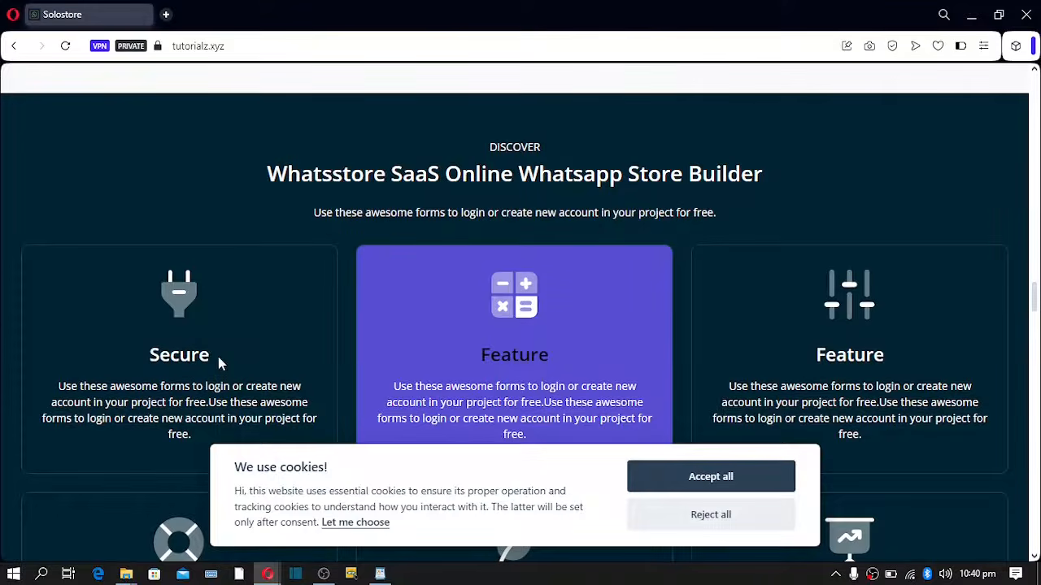
left_click_drag(218, 363, 125, 341)
scroll(419, 358, "down", 1)
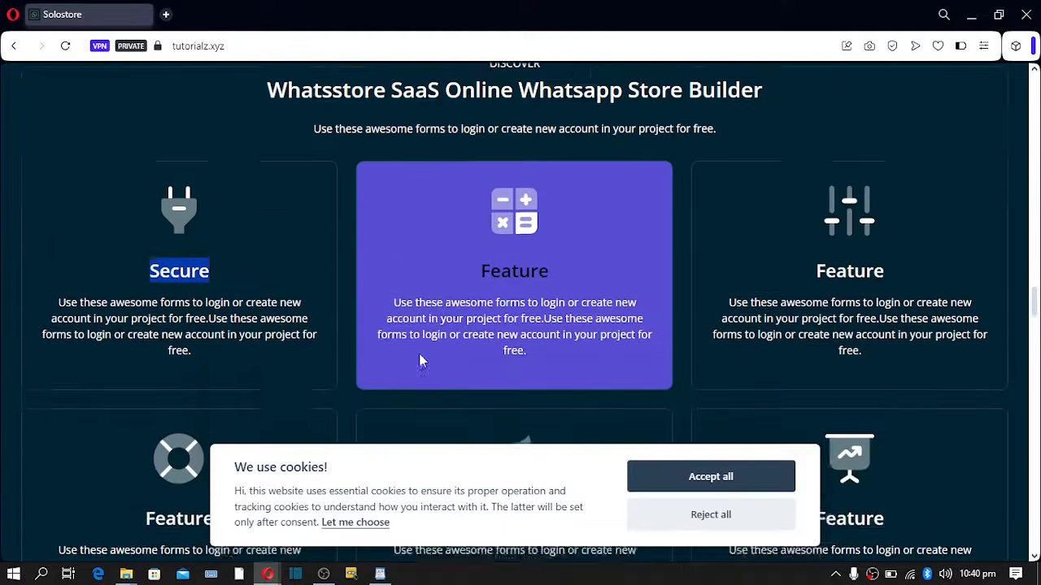
scroll(419, 358, "down", 3)
scroll(419, 358, "down", 3)
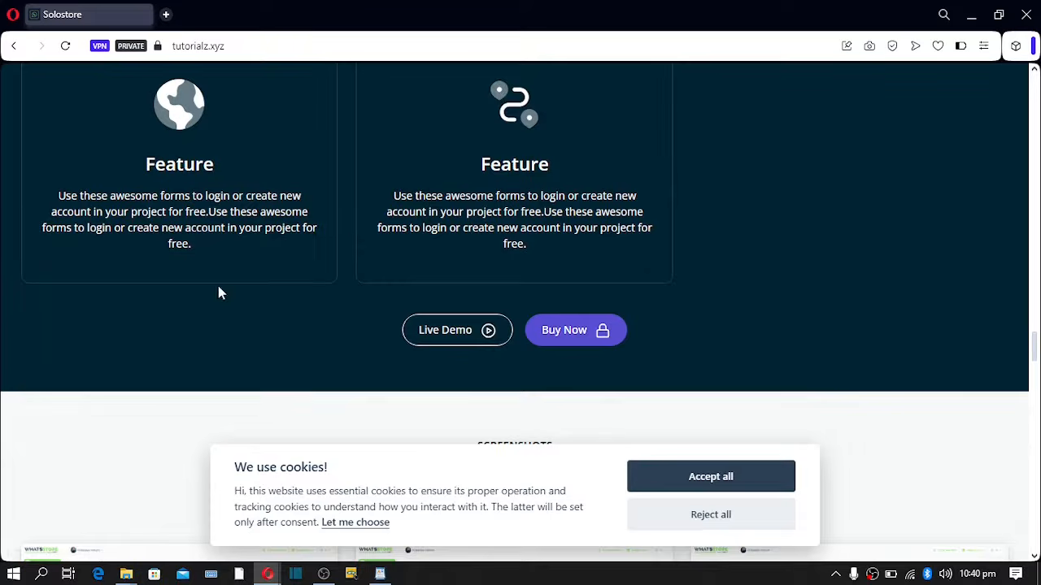
mouse_move(267, 574)
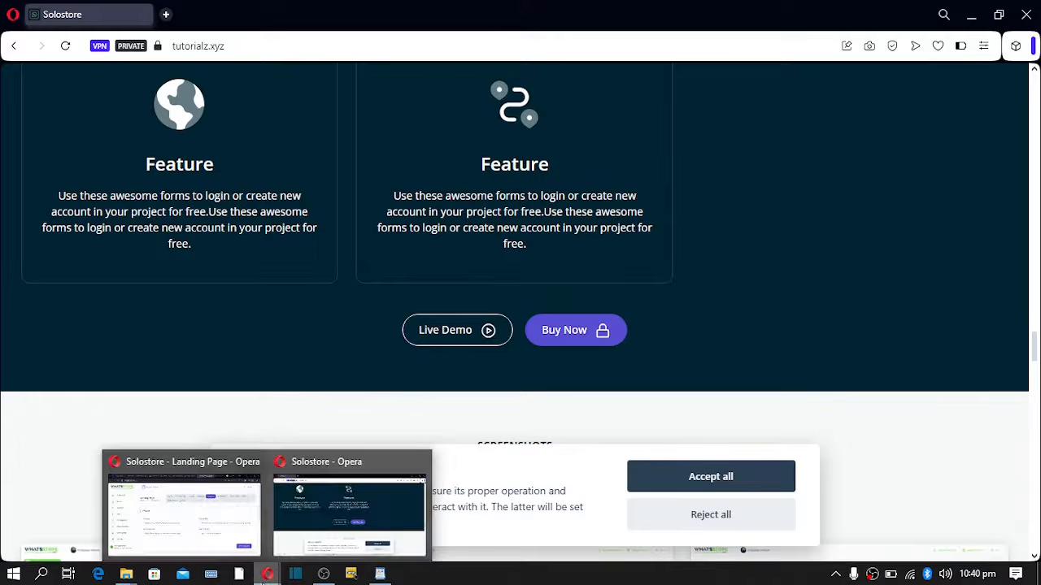
left_click(180, 520)
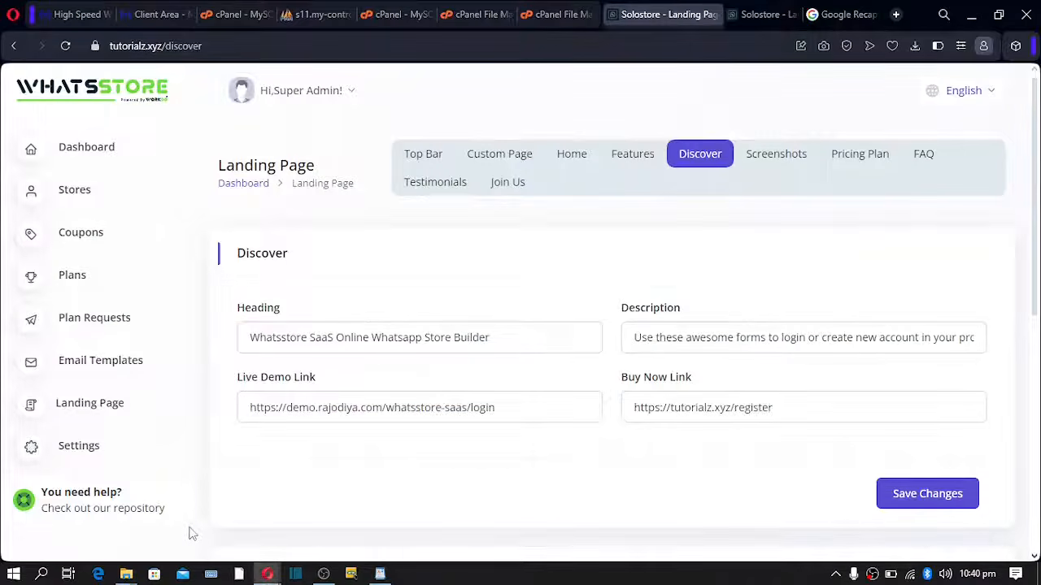
- Open the Screenshots section settings and compare its heading with the live storefront
left_click(782, 161)
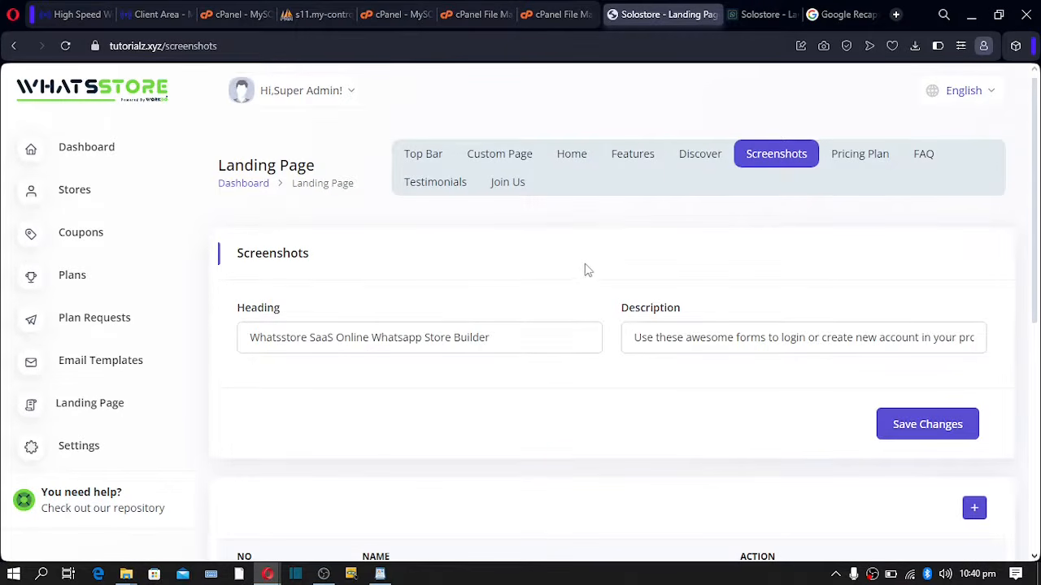
left_click_drag(491, 337, 242, 337)
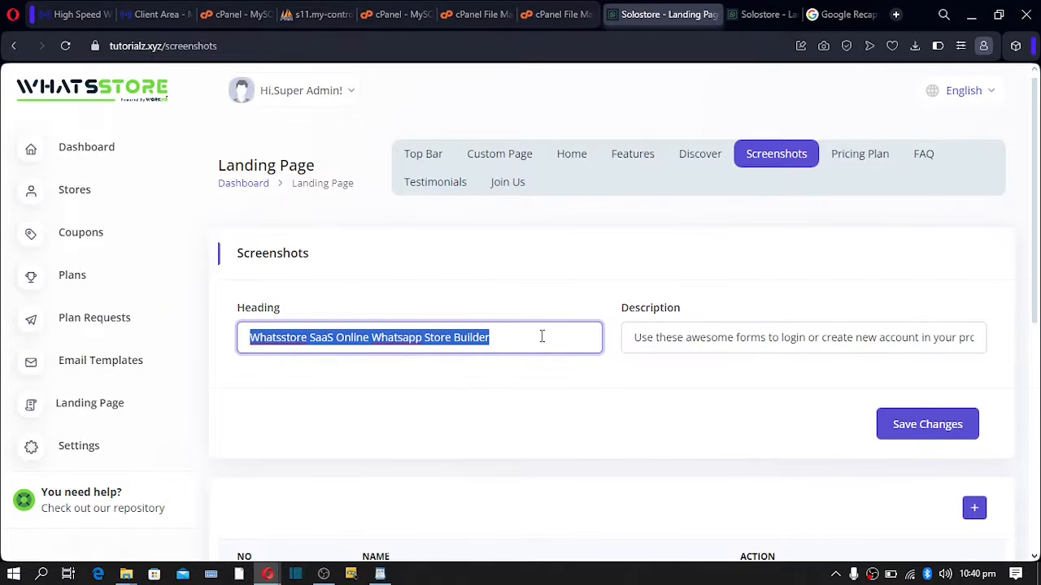
mouse_move(268, 574)
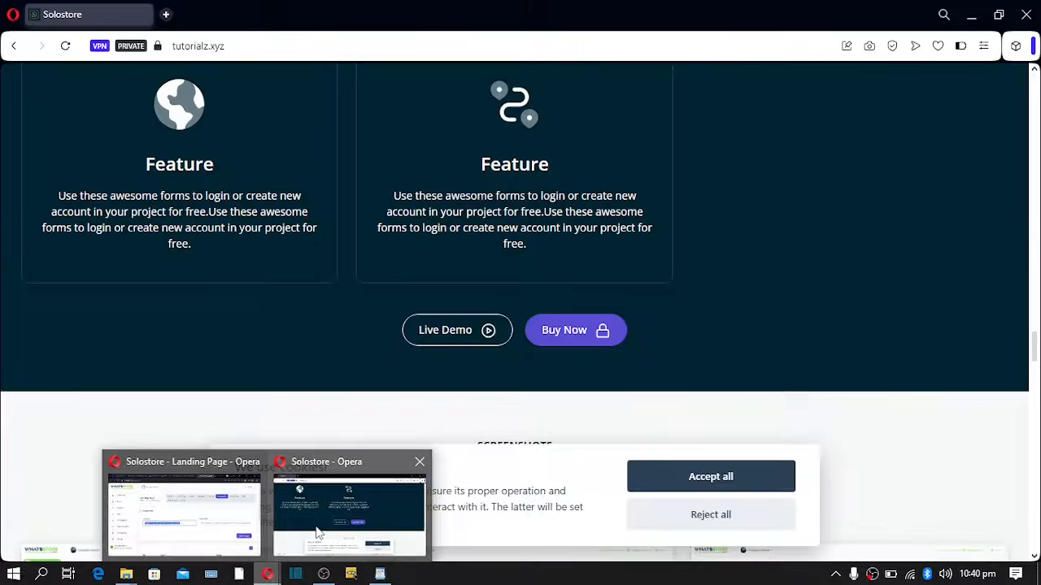
left_click(350, 520)
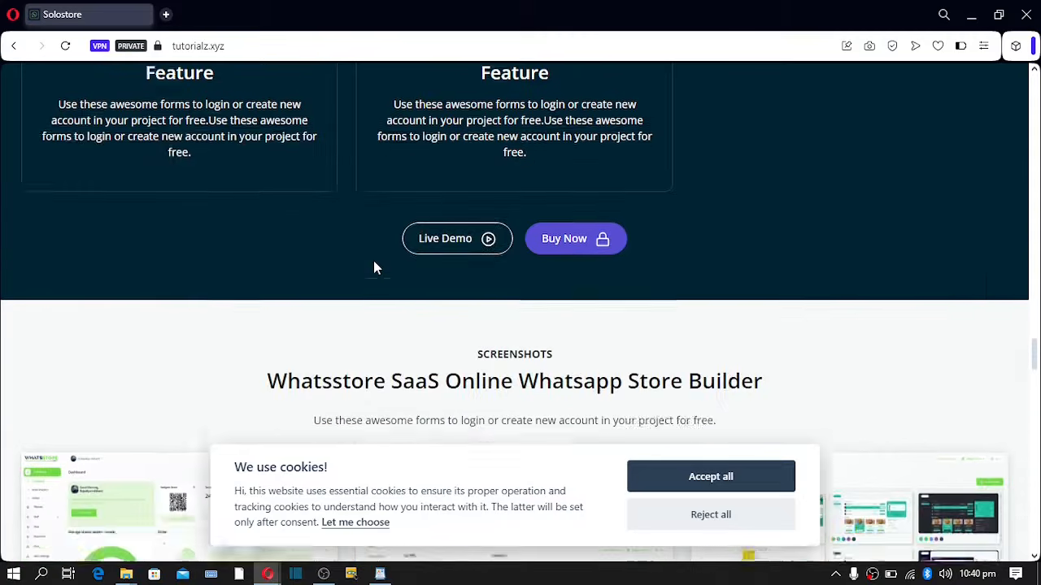
scroll(374, 268, "down", 3)
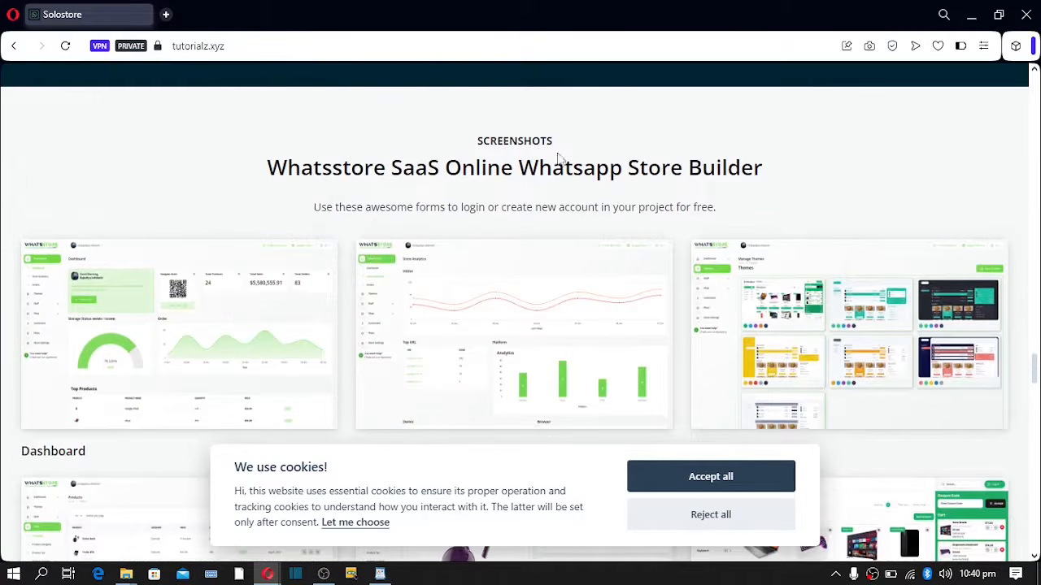
left_click_drag(276, 168, 825, 181)
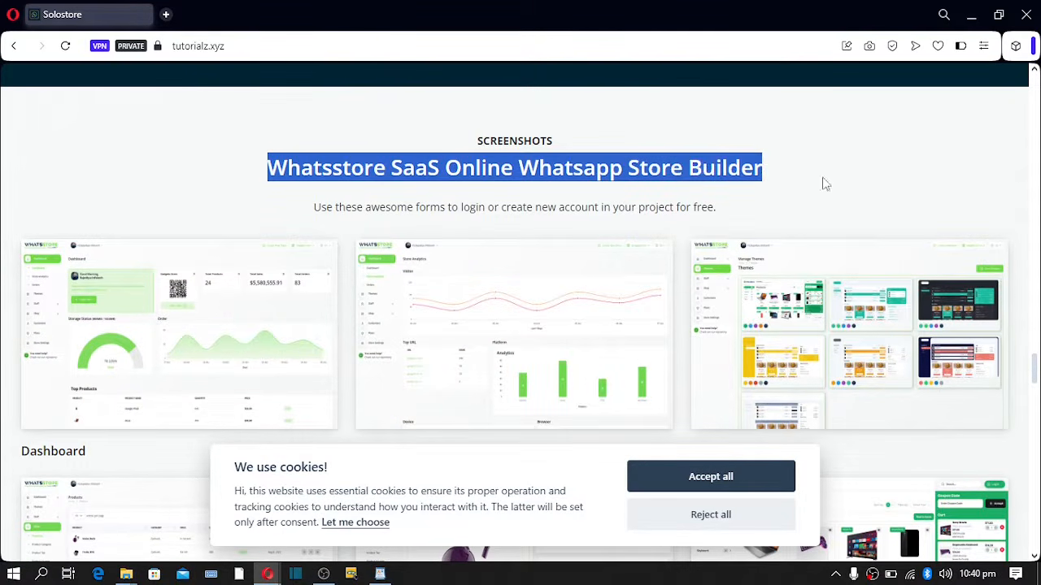
mouse_move(272, 566)
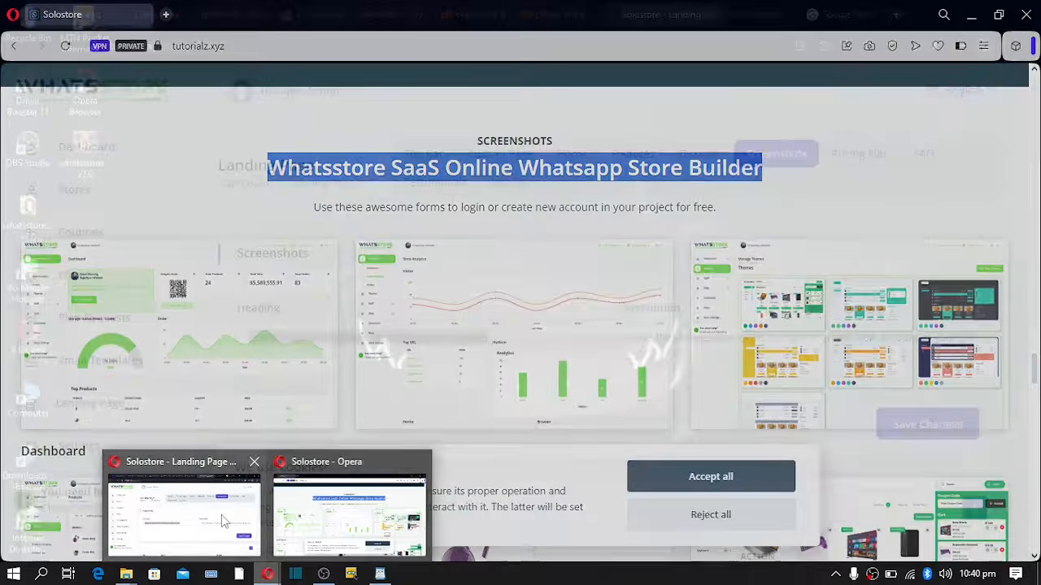
left_click(225, 521)
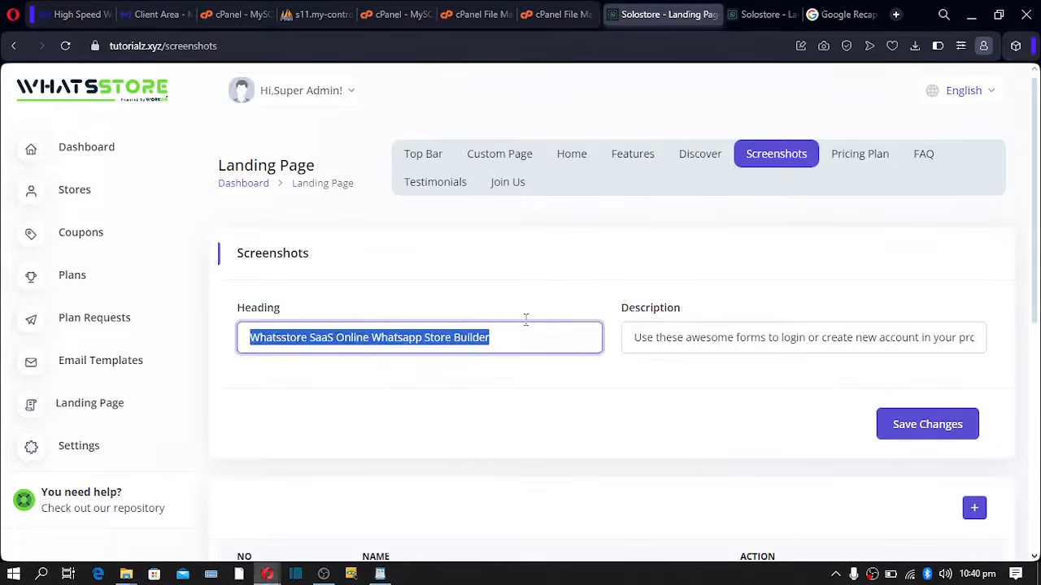
- Compare the admin Screenshots description with the storefront's description text
left_click_drag(639, 342, 798, 342)
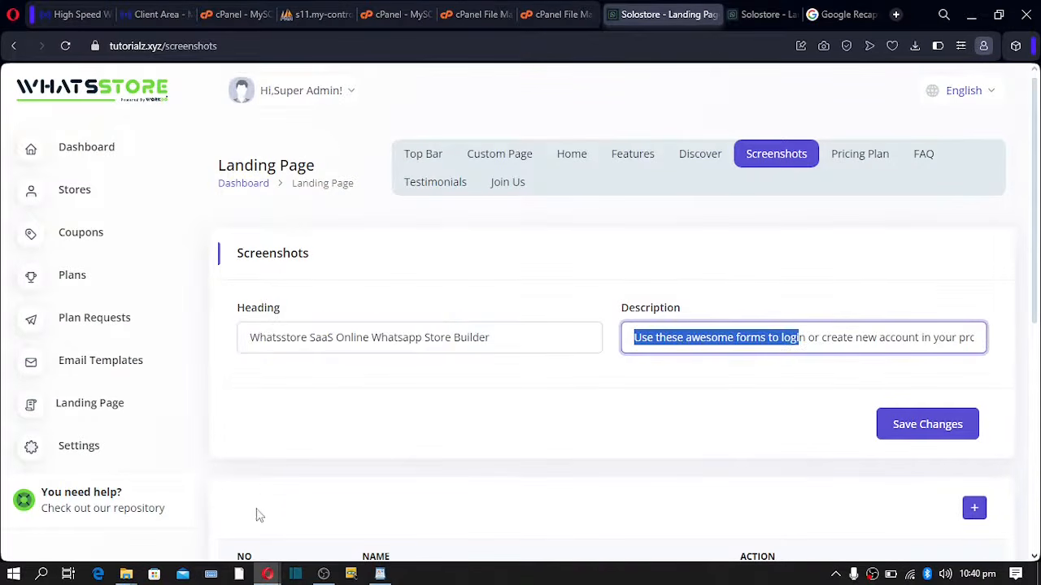
mouse_move(268, 576)
left_click(312, 538)
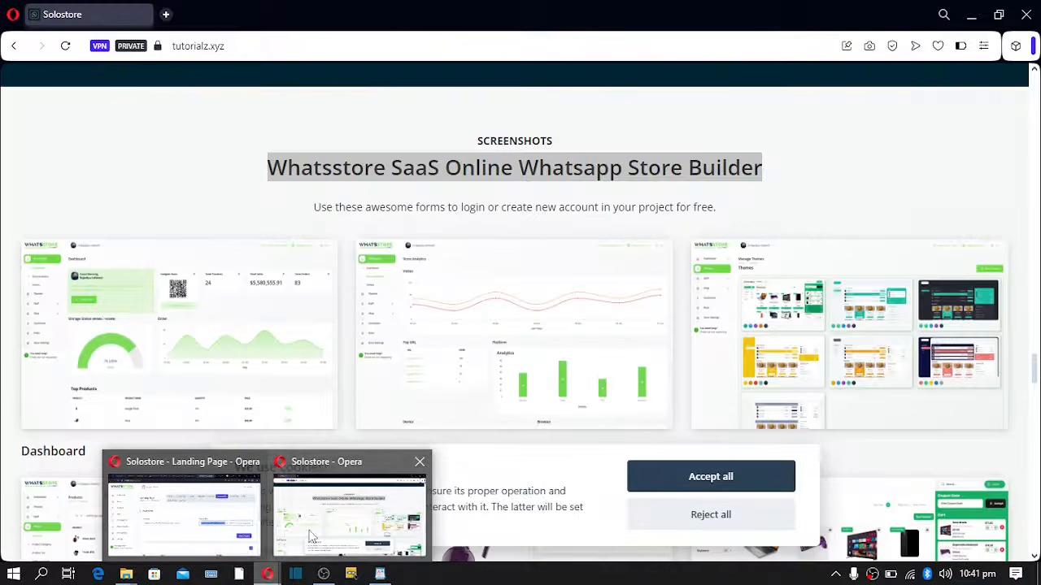
left_click_drag(322, 208, 626, 206)
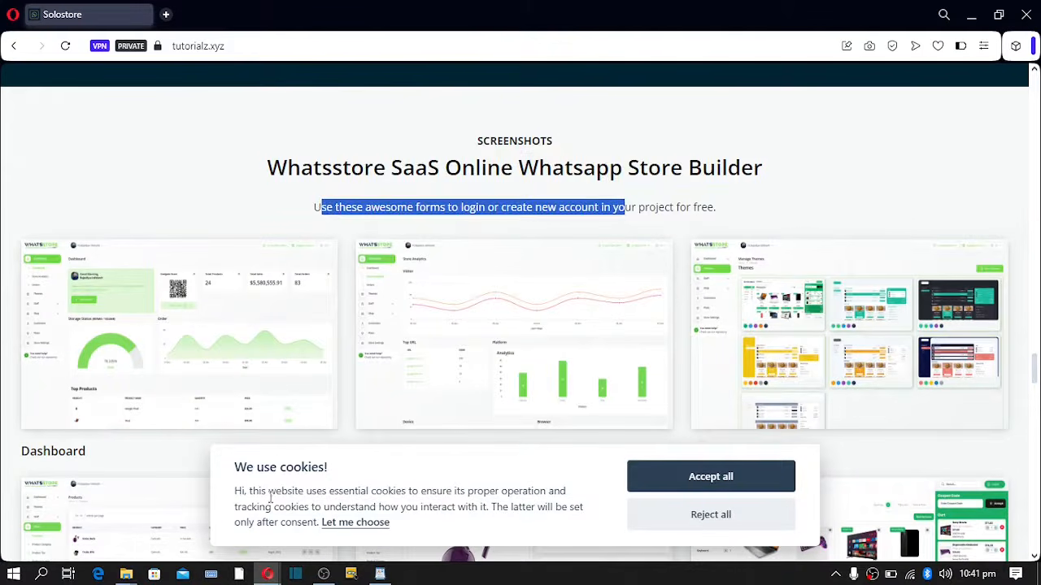
mouse_move(270, 576)
left_click(208, 530)
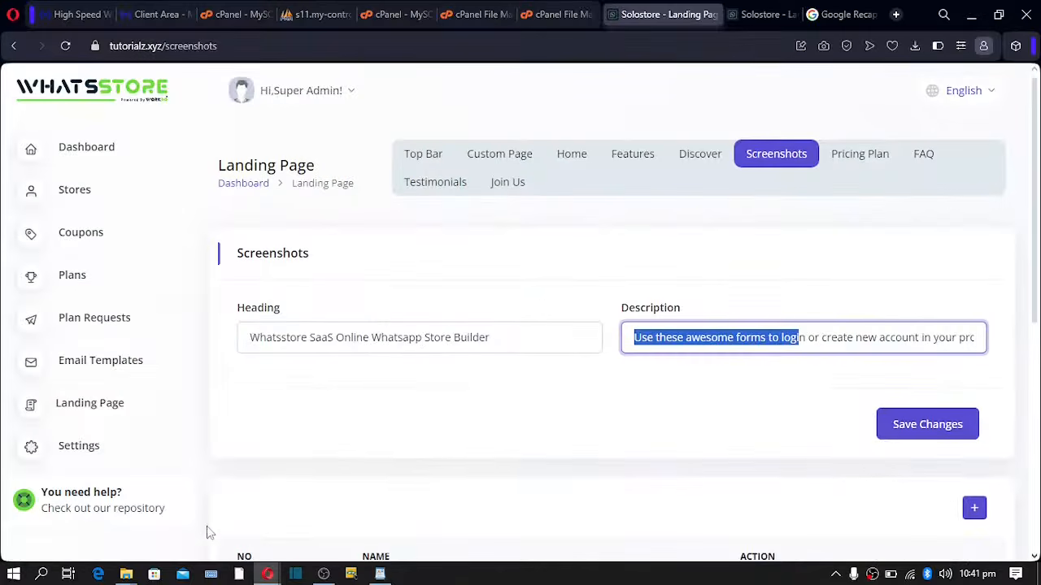
- Scroll to the nine-entry screenshot list, from Dashboard to Order View Page
scroll(422, 340, "down", 5)
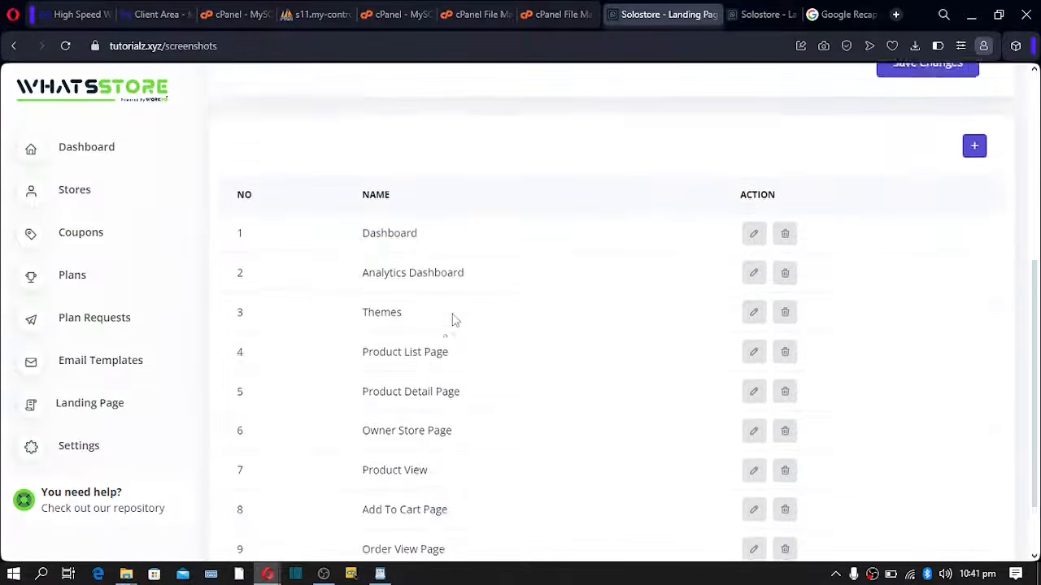
scroll(459, 181, "up", 3)
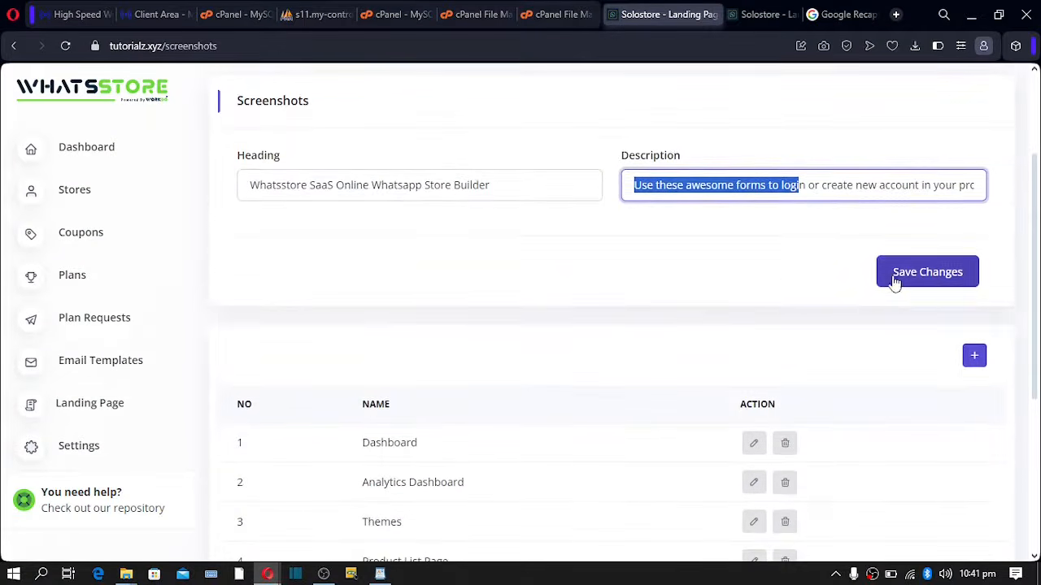
scroll(449, 333, "down", 2)
scroll(449, 333, "down", 2)
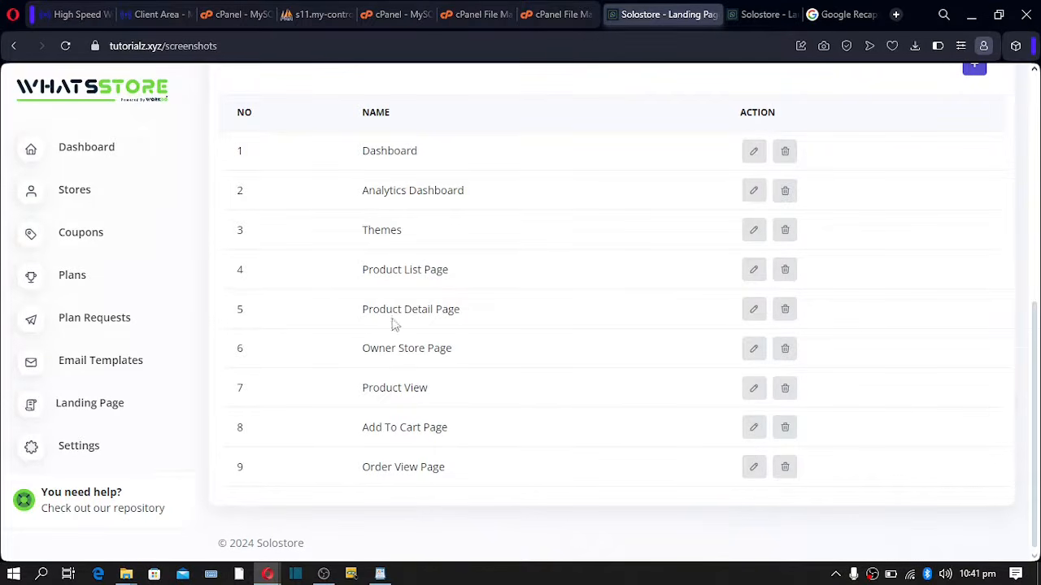
left_click_drag(364, 153, 372, 151)
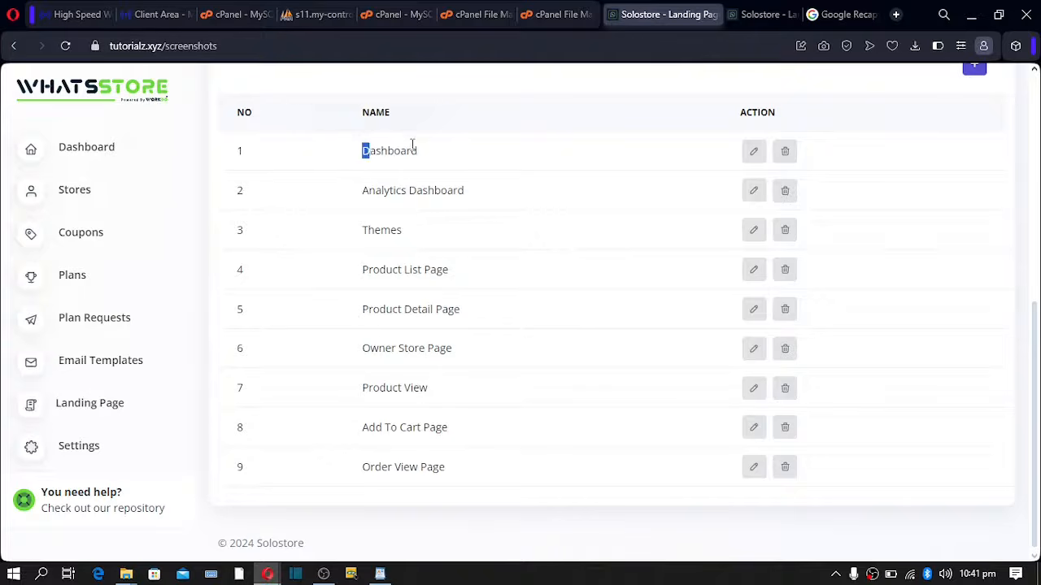
- Inspect the Dashboard screenshot entry's heading and close it without changes
left_click(753, 151)
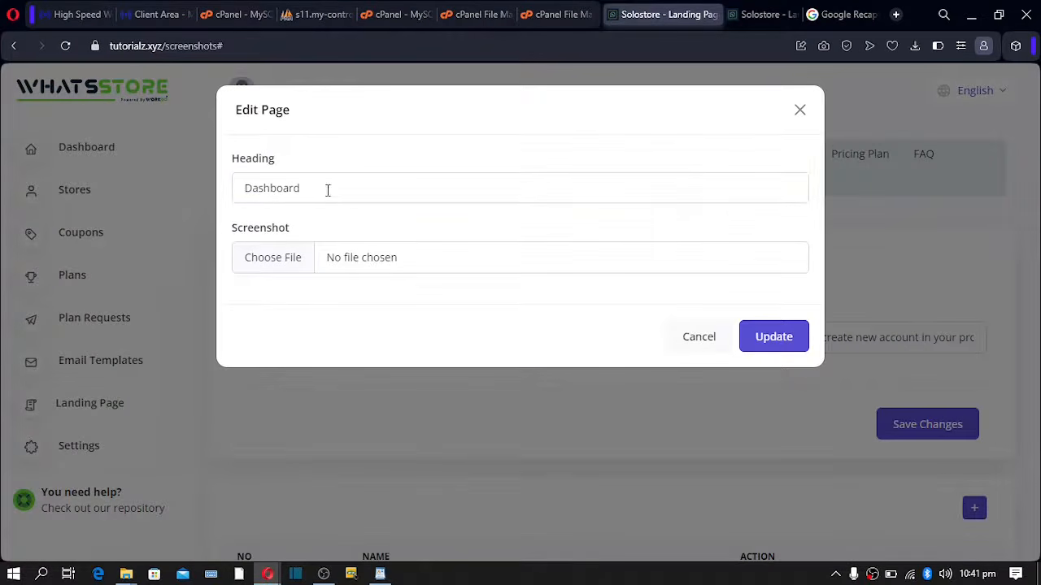
left_click_drag(328, 189, 123, 185)
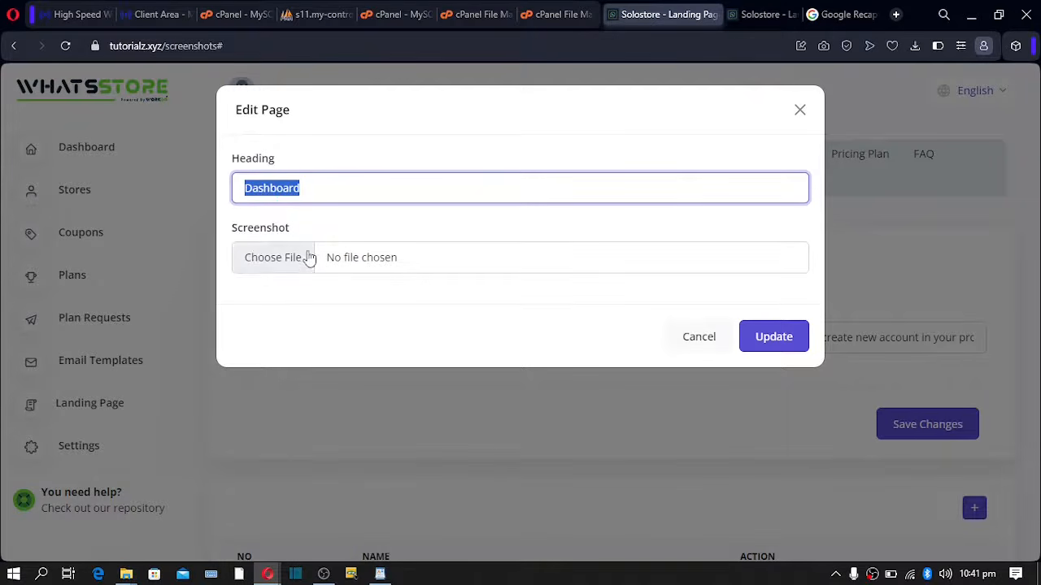
left_click(701, 342)
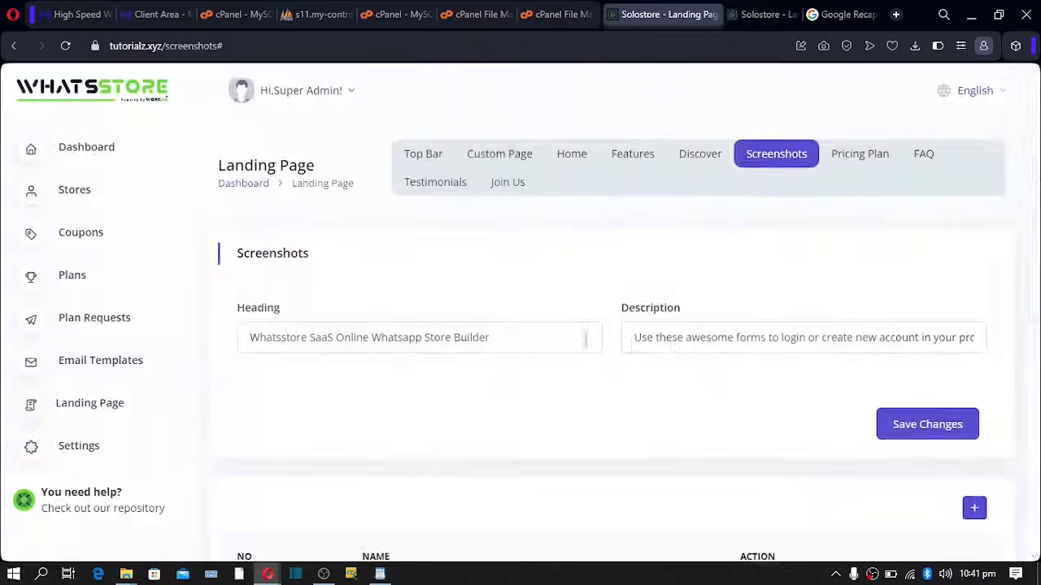
- Delete the Order View Page screenshot, leaving eight entries ending with Add To Cart Page
scroll(558, 342, "down", 5)
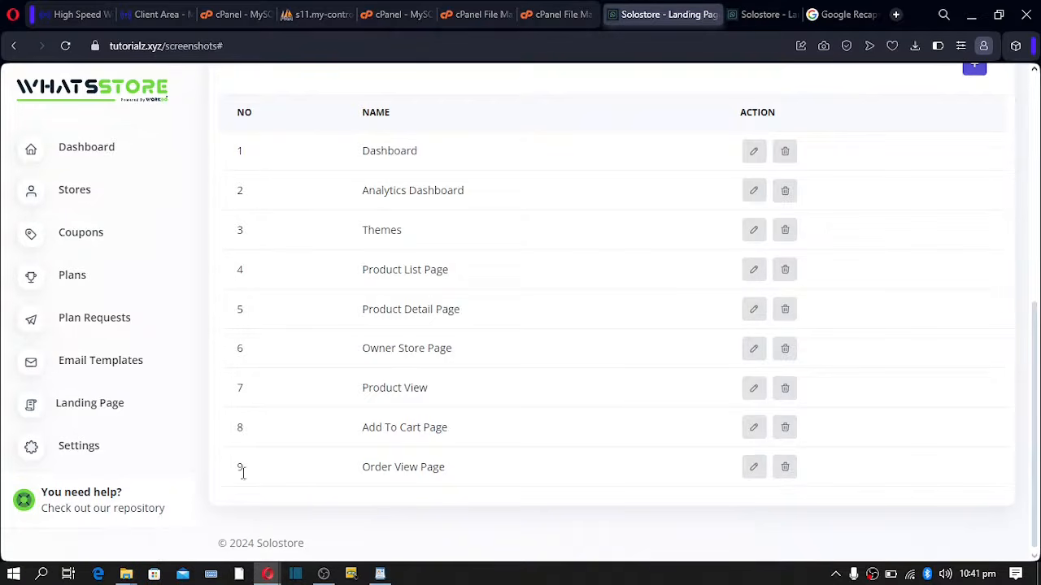
left_click(785, 427)
left_click(541, 421)
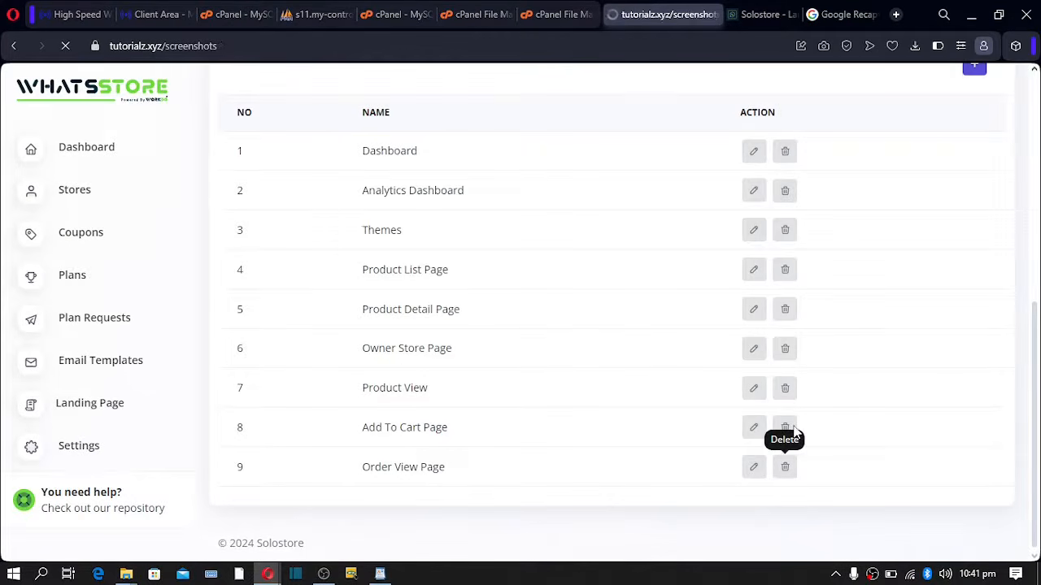
scroll(788, 431, "down", 5)
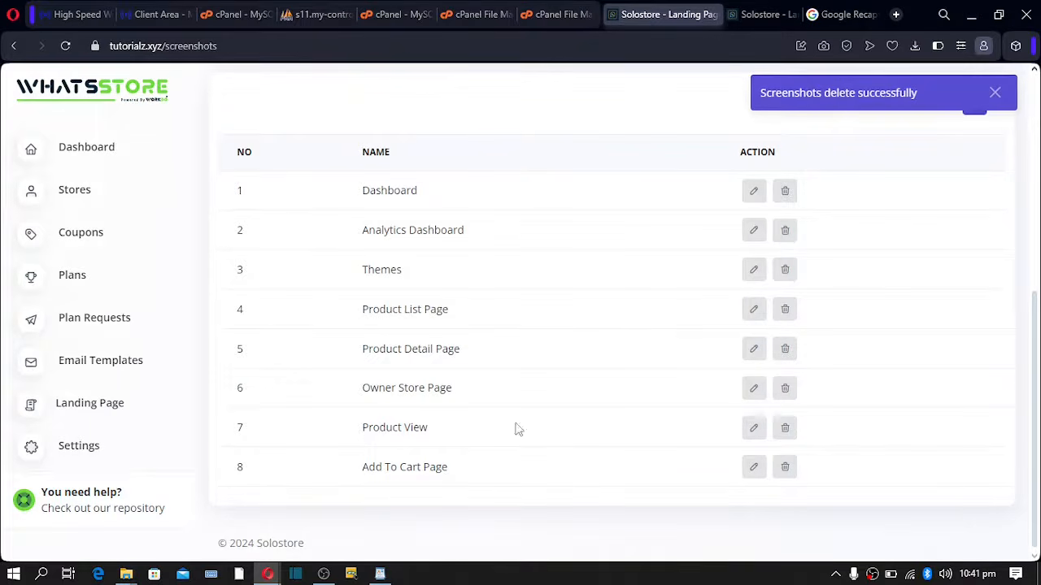
- Scroll through the live storefront's screenshots and plan sections
mouse_move(273, 577)
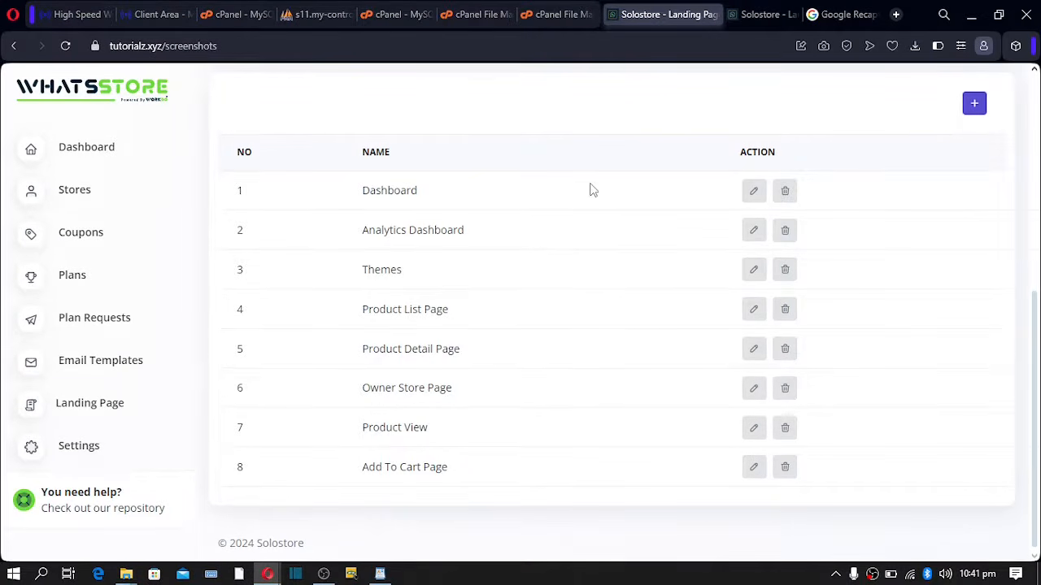
scroll(592, 189, "up", 4)
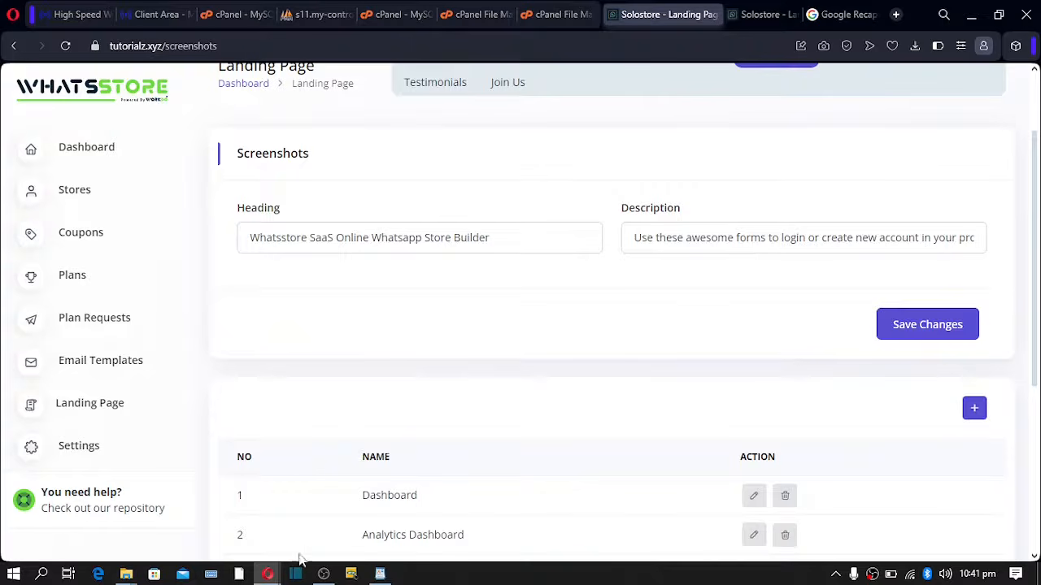
left_click(325, 523)
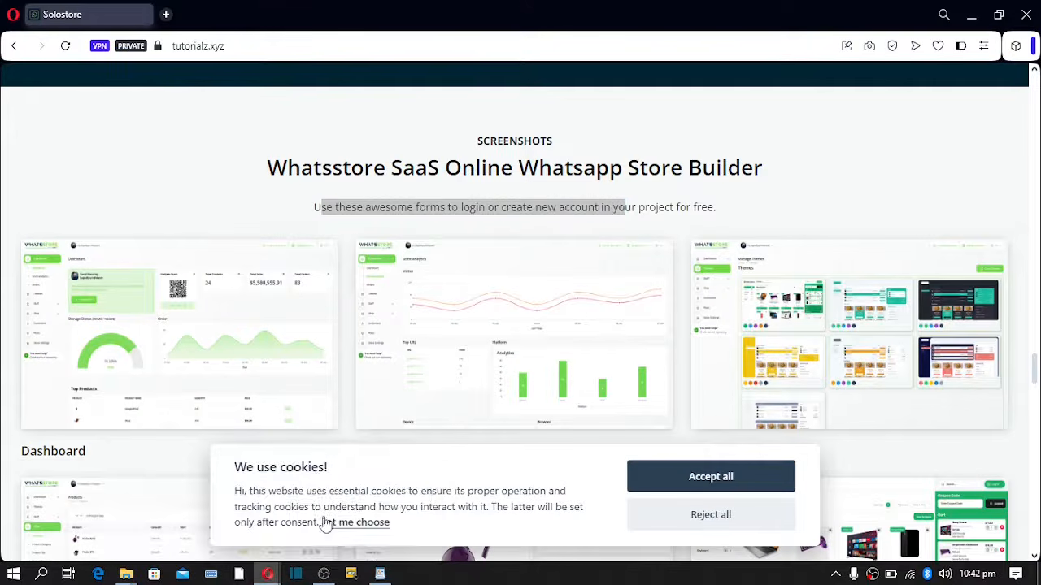
scroll(400, 406, "down", 5)
scroll(401, 400, "down", 5)
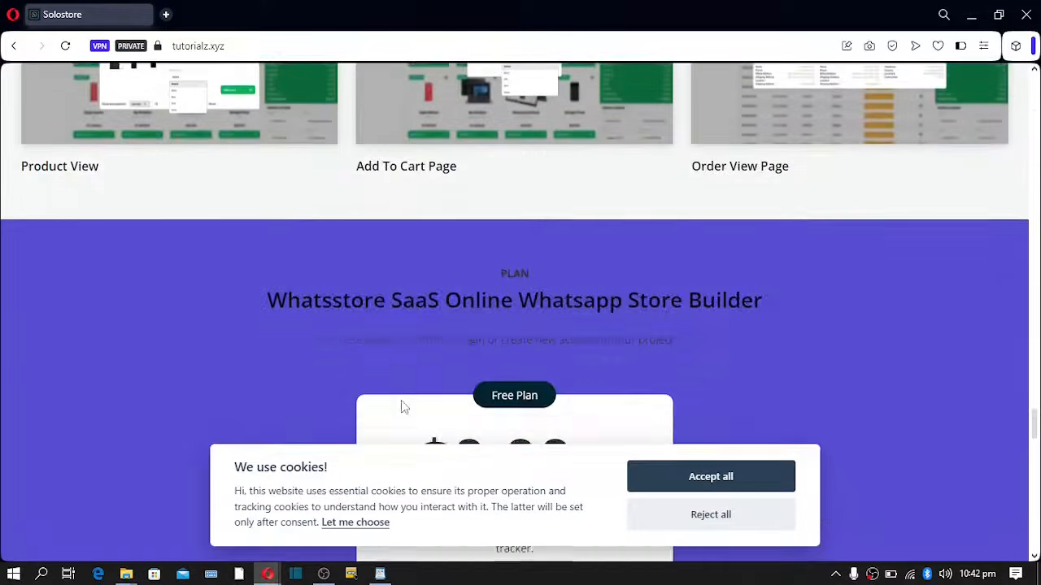
left_click_drag(377, 304, 499, 297)
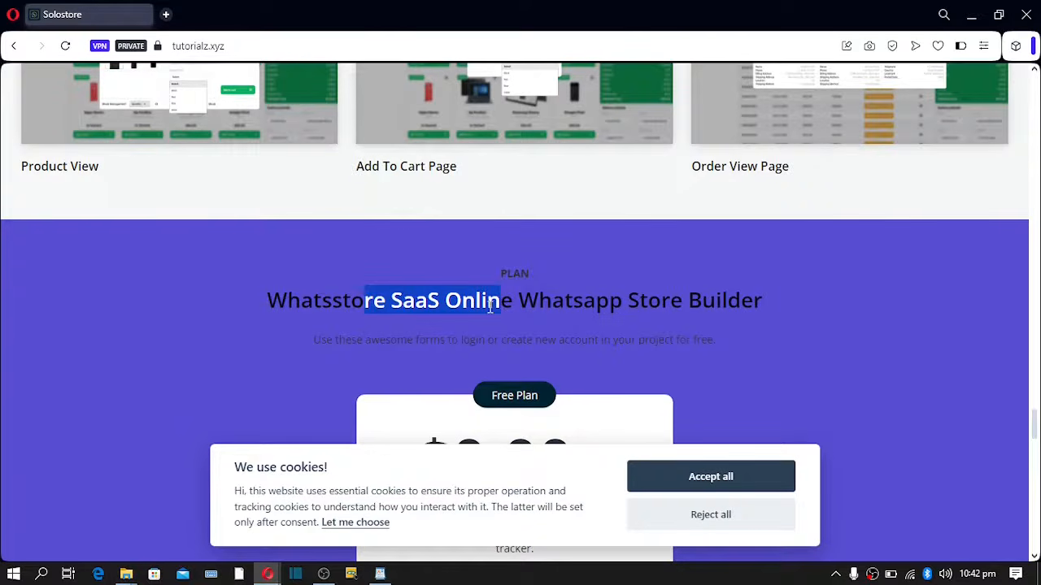
scroll(445, 339, "down", 4)
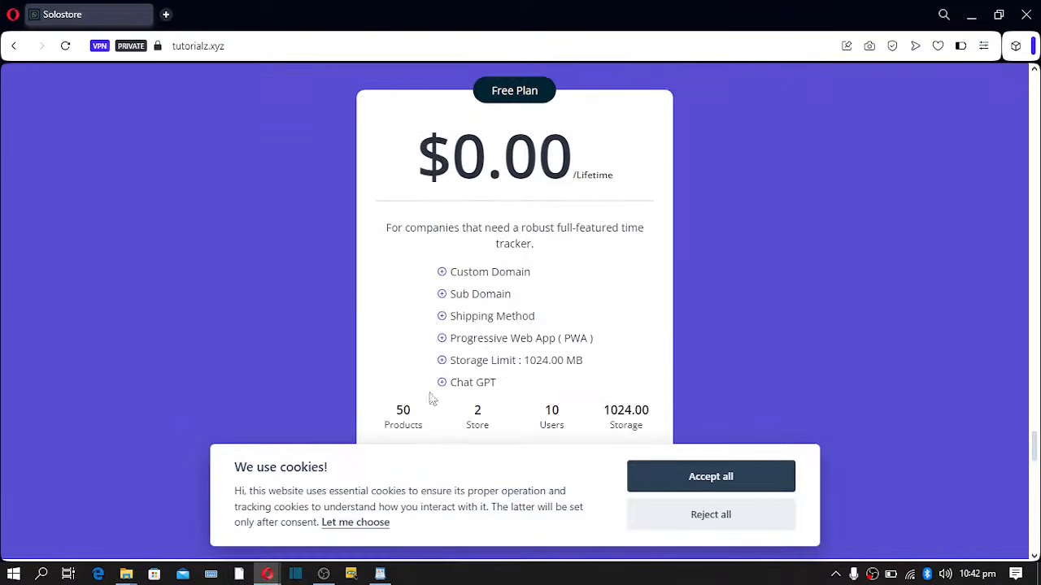
- Back in the admin, open the landing page's Pricing Plan settings
mouse_move(267, 574)
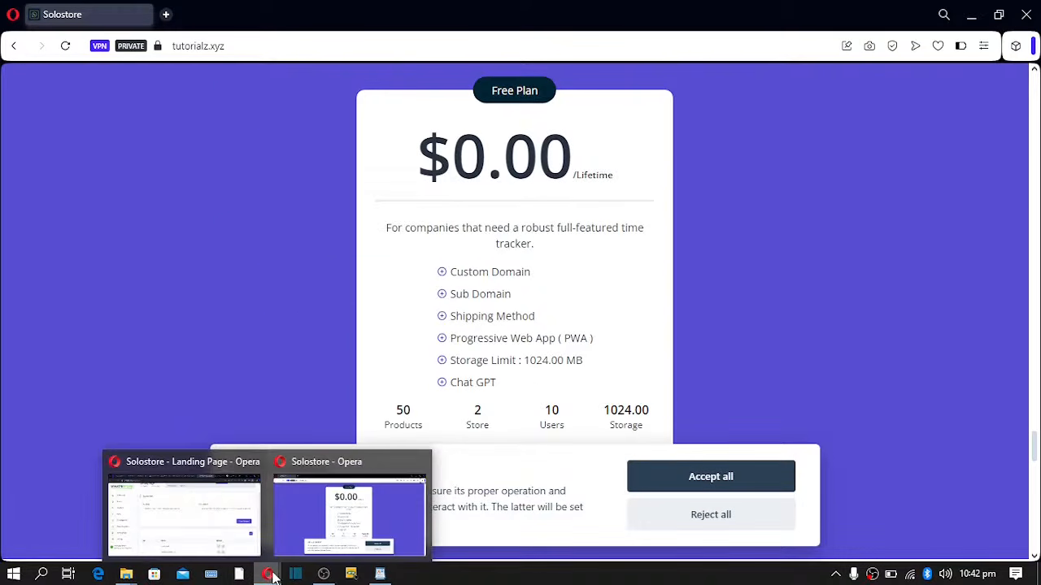
left_click(205, 527)
scroll(372, 325, "up", 1)
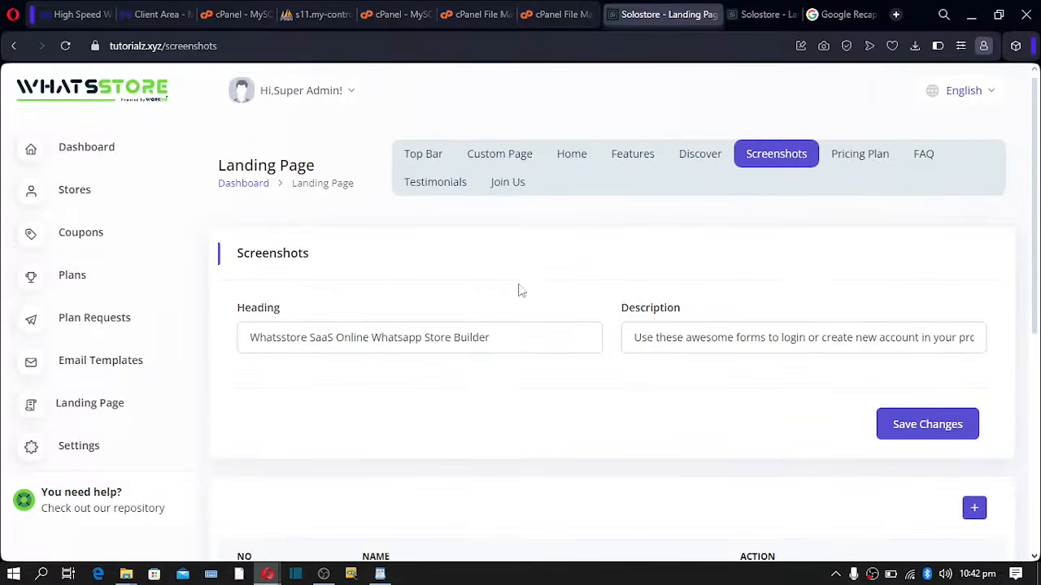
left_click(853, 166)
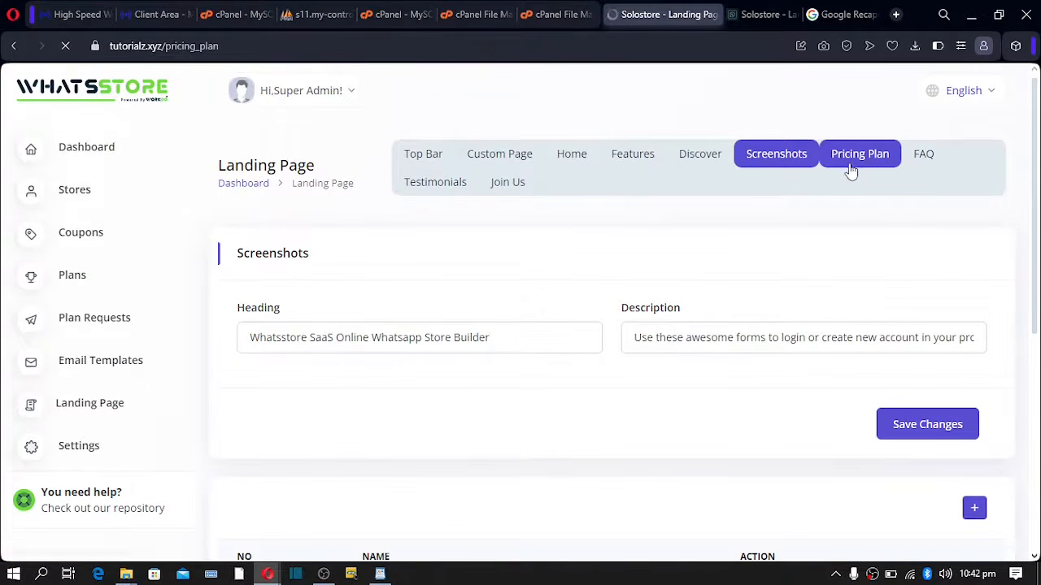
- Retitle the plan section 'Packages' and review its heading and description fields
double_click(502, 342)
left_click(282, 342)
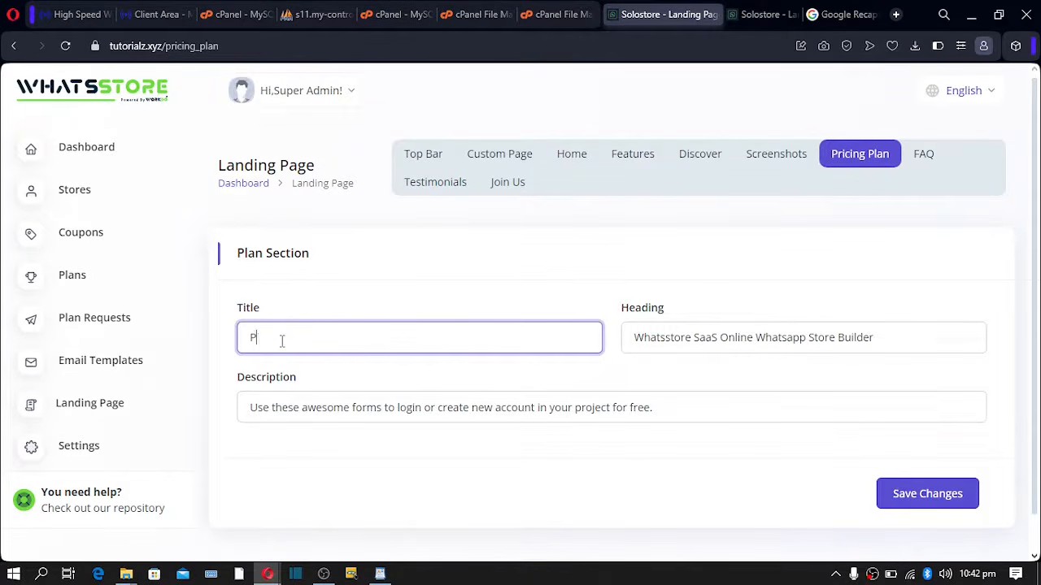
key("BackSpace")
type("Packages")
left_click_drag(236, 313, 312, 366)
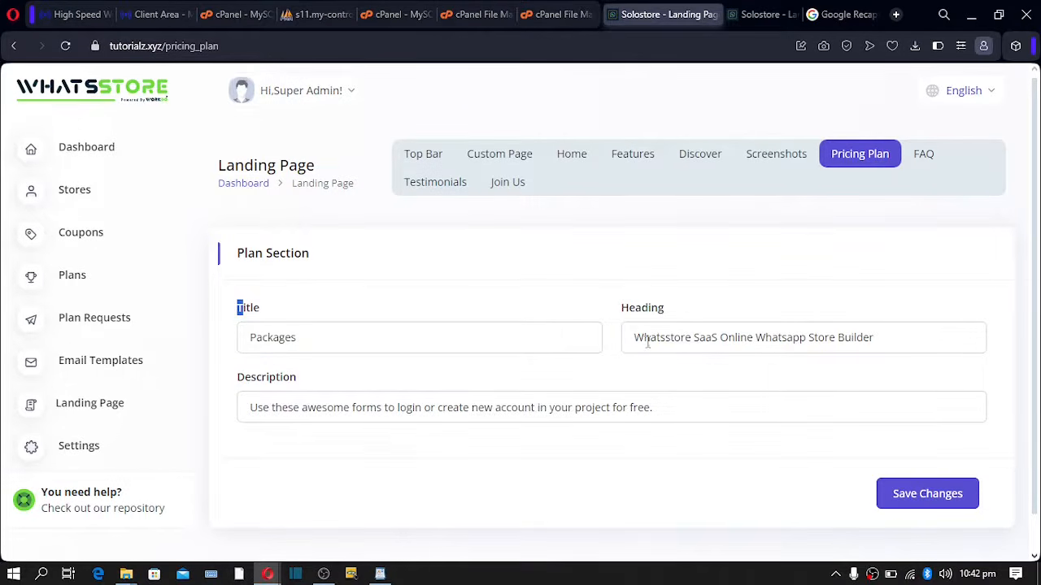
left_click_drag(635, 338, 892, 340)
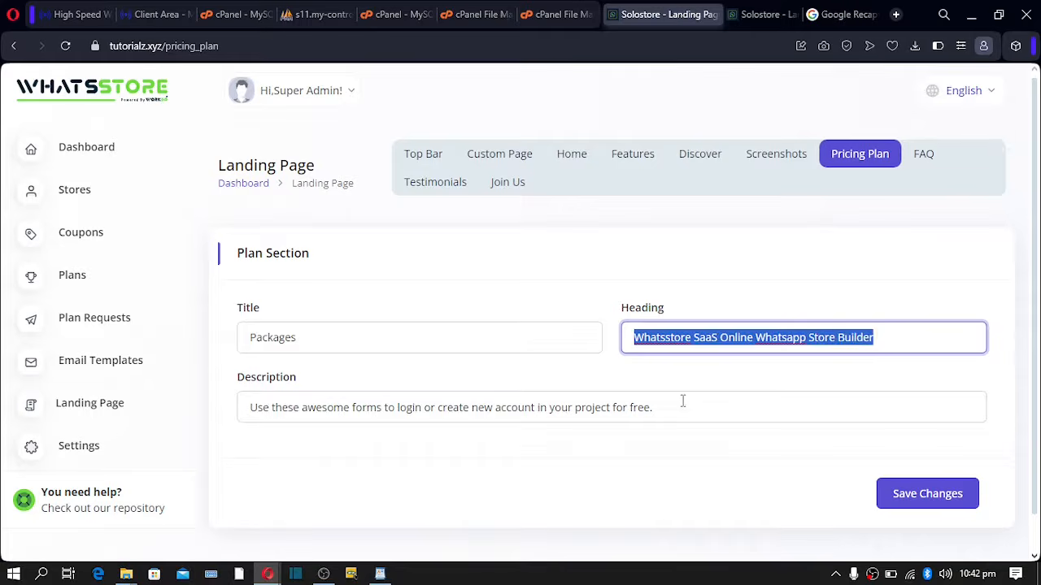
left_click_drag(683, 401, 206, 400)
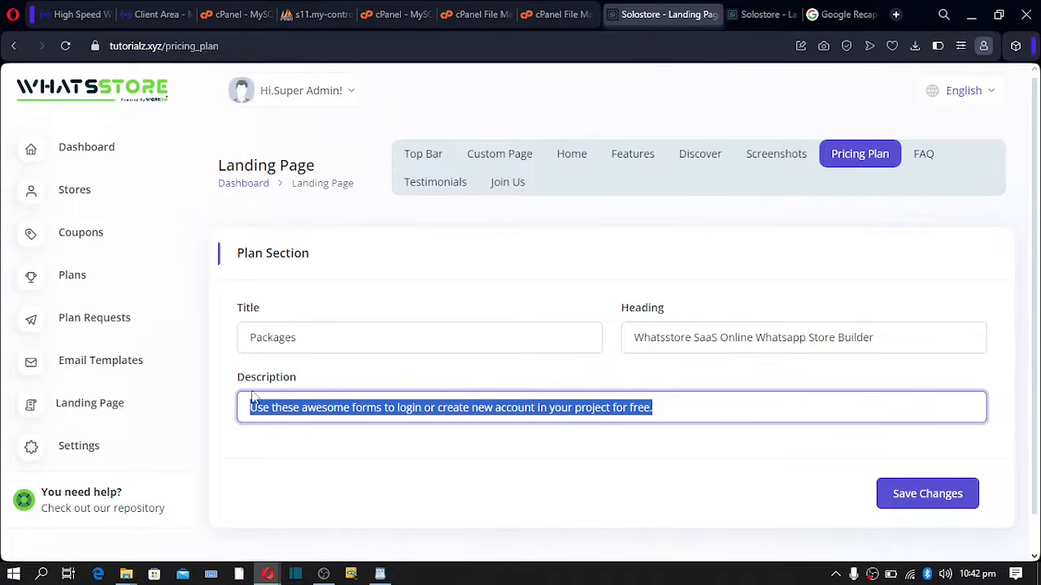
scroll(834, 490, "down", 1)
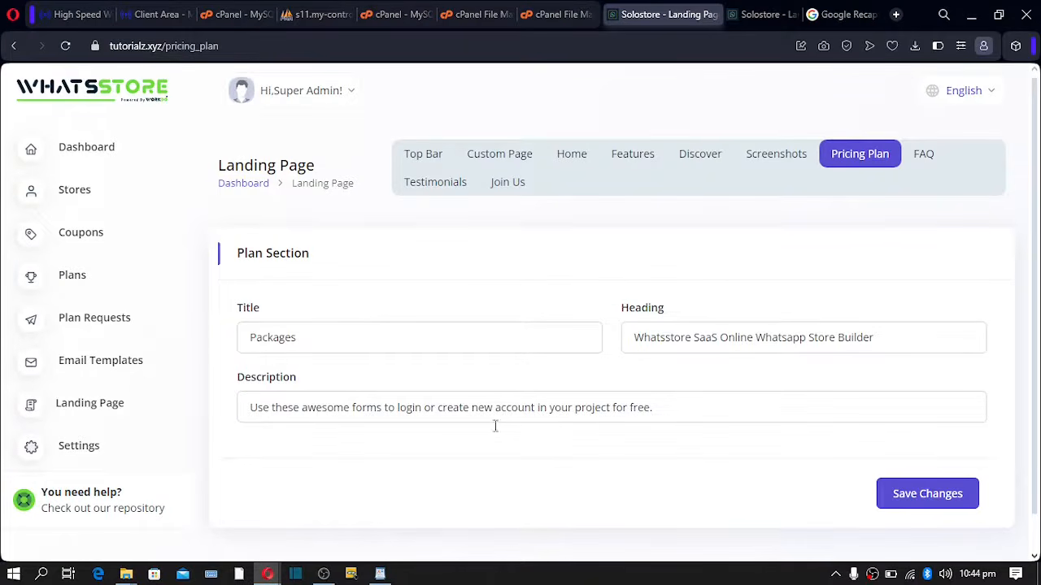
- Open the FAQ section settings and review its 'Faq' title and heading
left_click(923, 156)
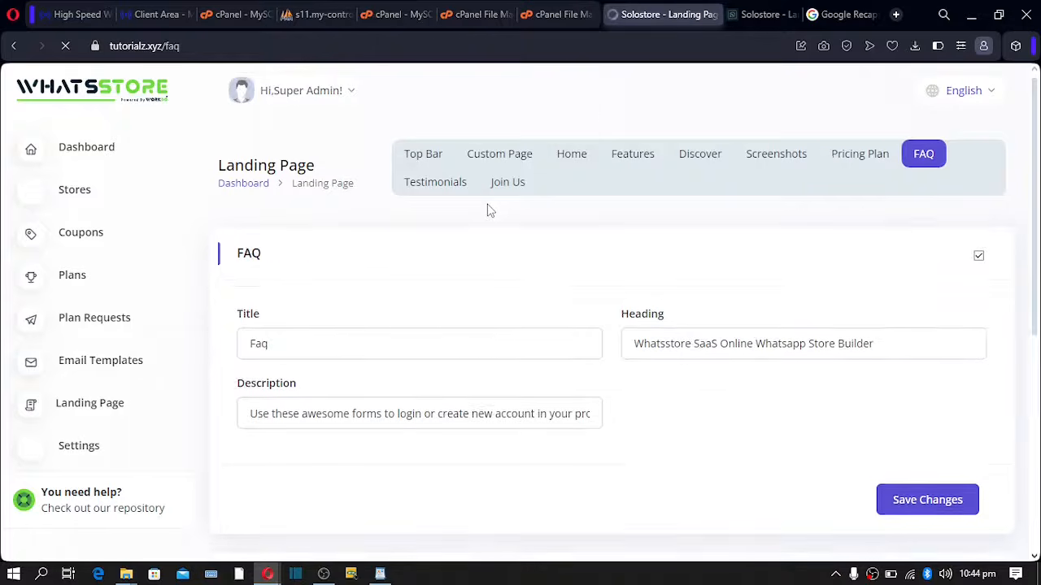
left_click(278, 366)
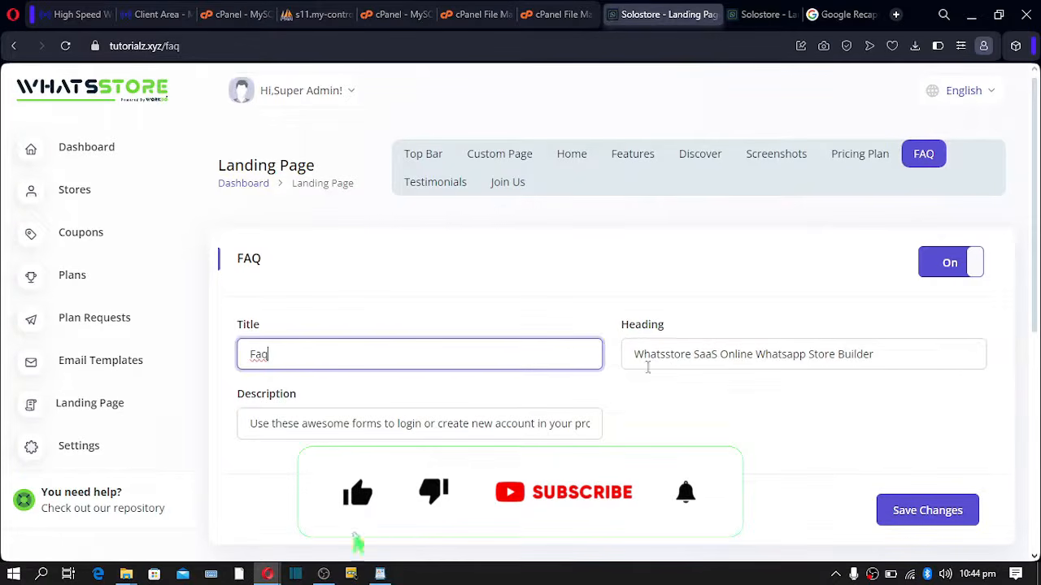
left_click_drag(665, 355, 717, 355)
scroll(430, 409, "down", 2)
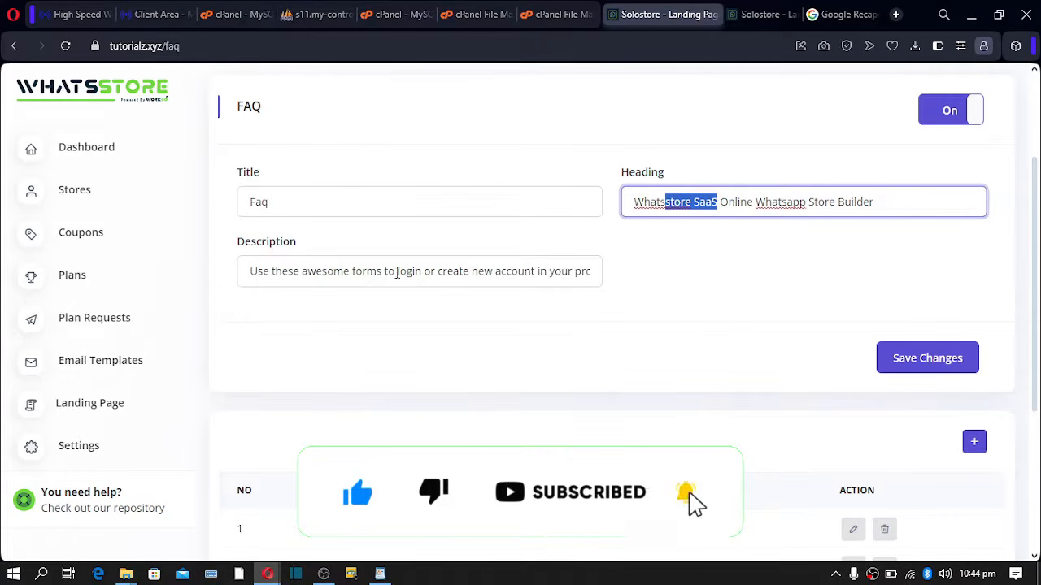
- On the storefront, expand the first and Lifetime updates FAQ answers, then return to admin
mouse_move(264, 575)
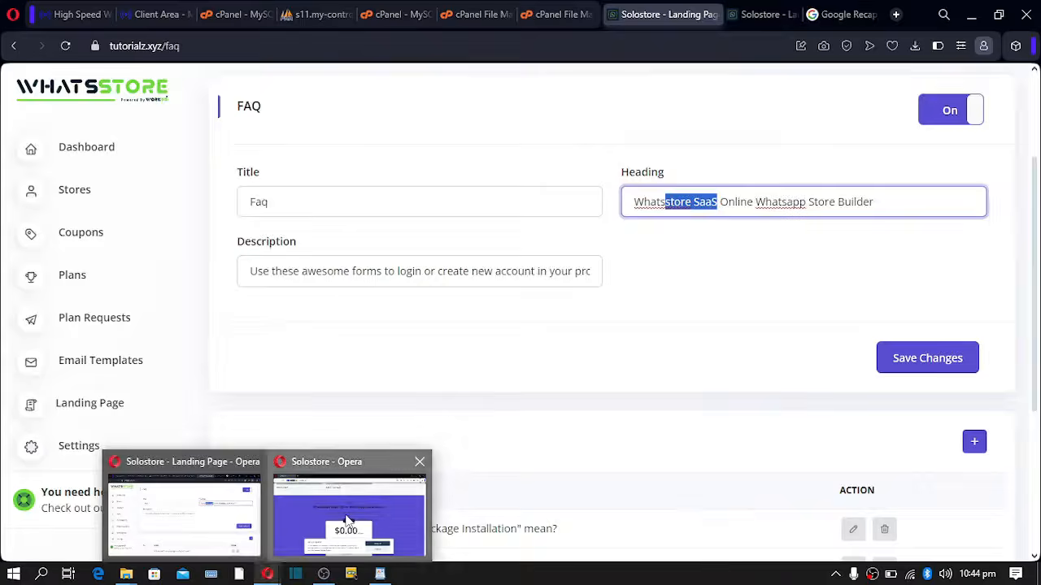
left_click(349, 512)
scroll(333, 422, "down", 10)
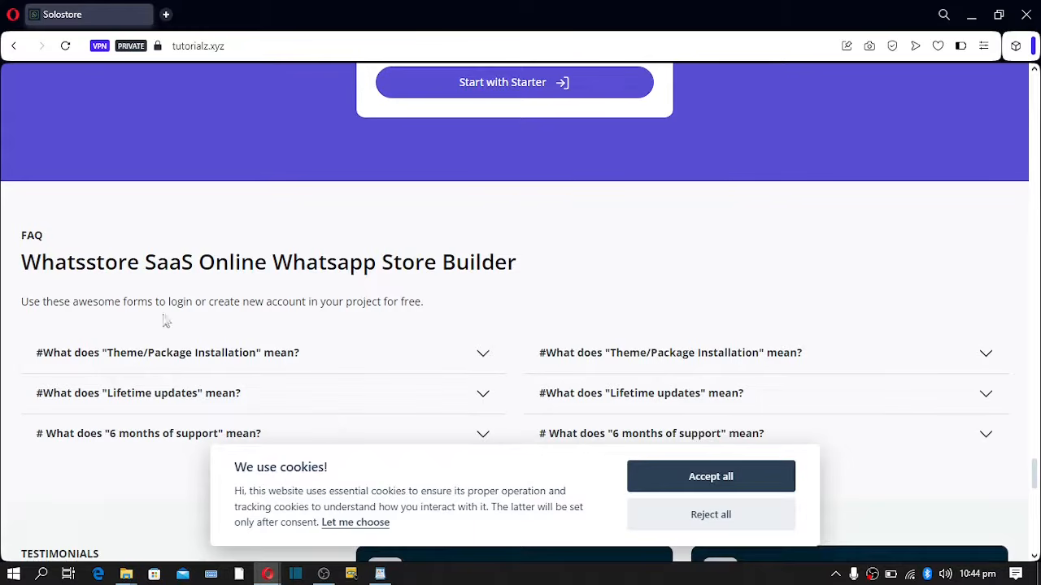
left_click_drag(43, 262, 140, 264)
scroll(155, 333, "down", 2)
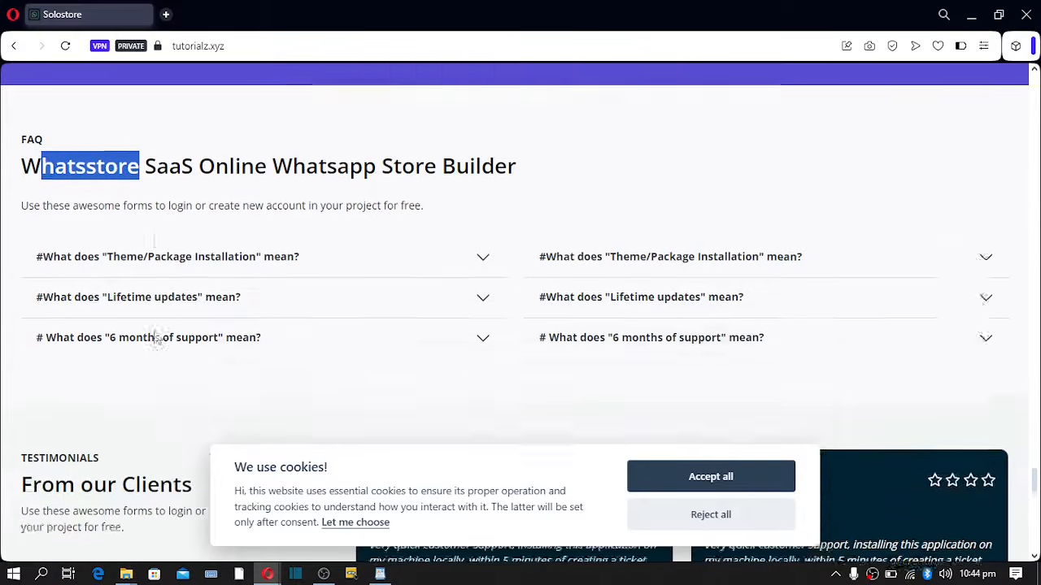
left_click(351, 201)
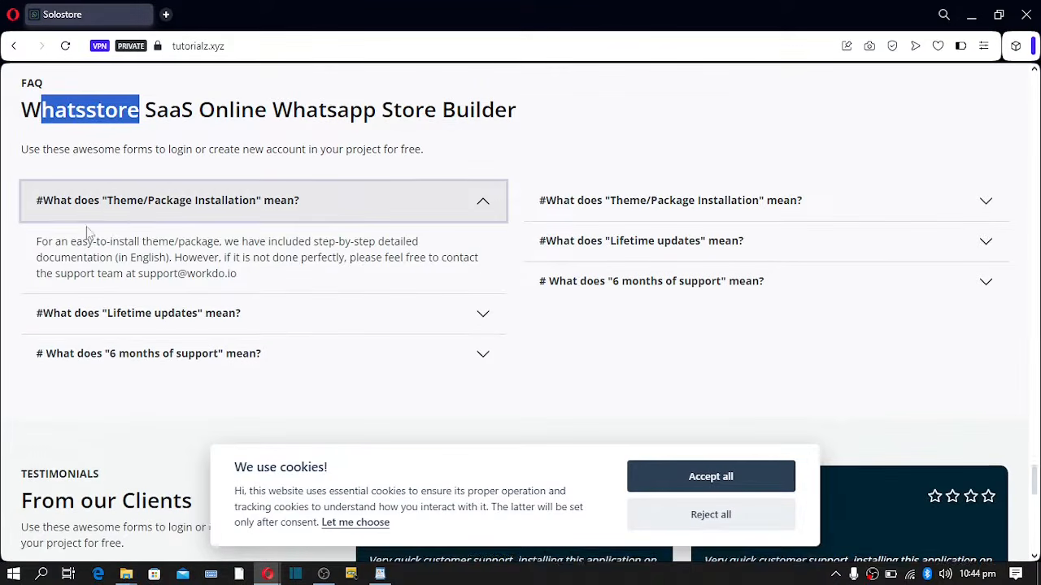
left_click_drag(36, 239, 124, 274)
left_click(284, 320)
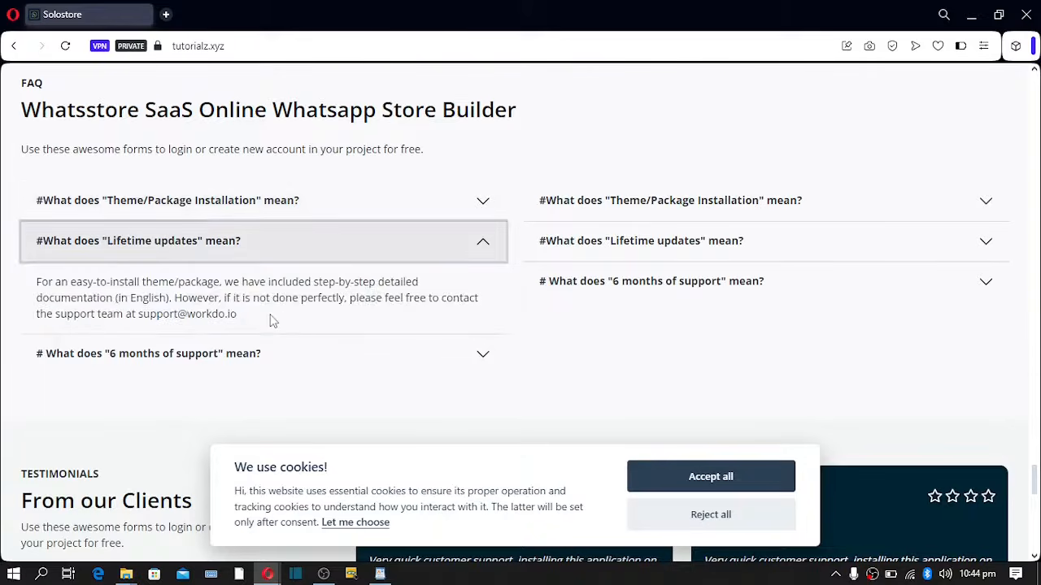
left_click_drag(48, 281, 106, 298)
mouse_move(268, 574)
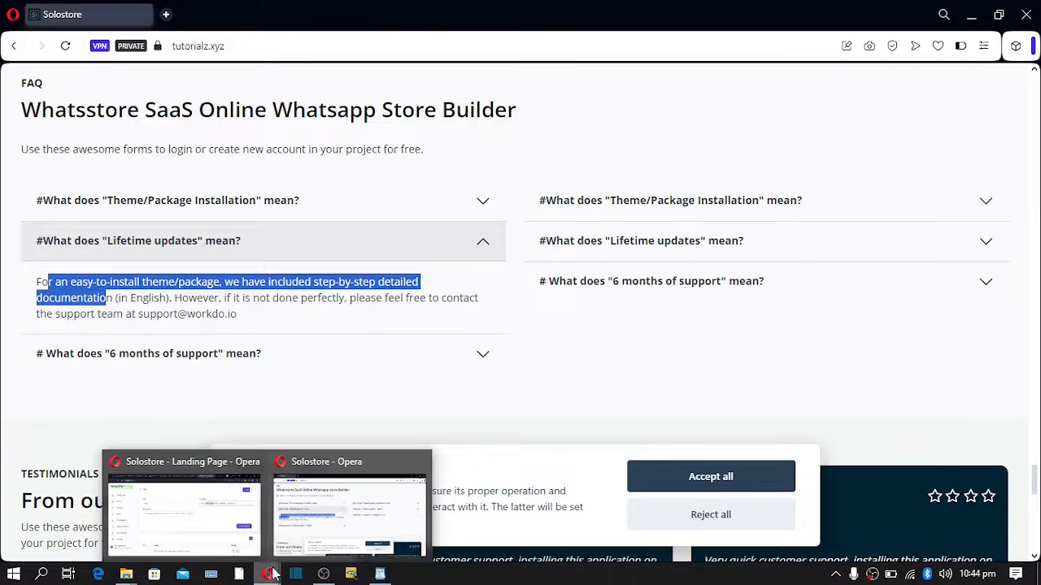
left_click(228, 525)
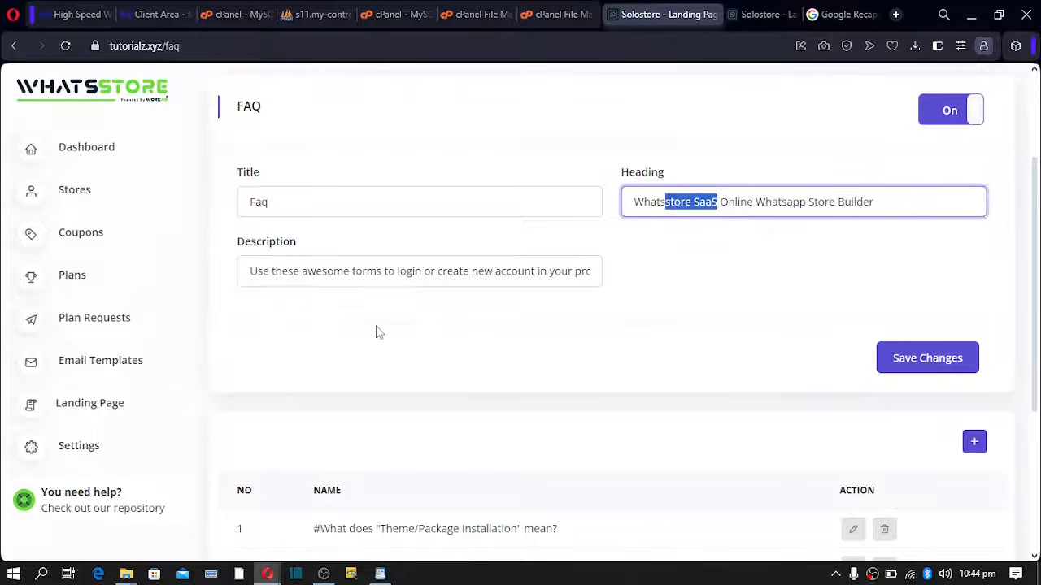
- Scroll to the FAQ list and start a new FAQ, visiting its question and answer fields
scroll(376, 332, "down", 1)
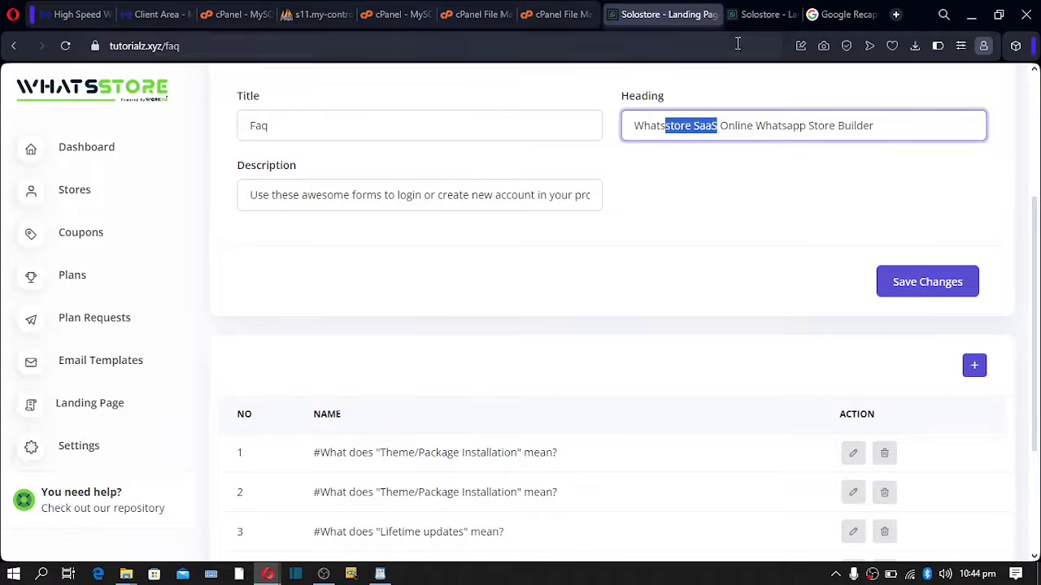
scroll(663, 226, "down", 2)
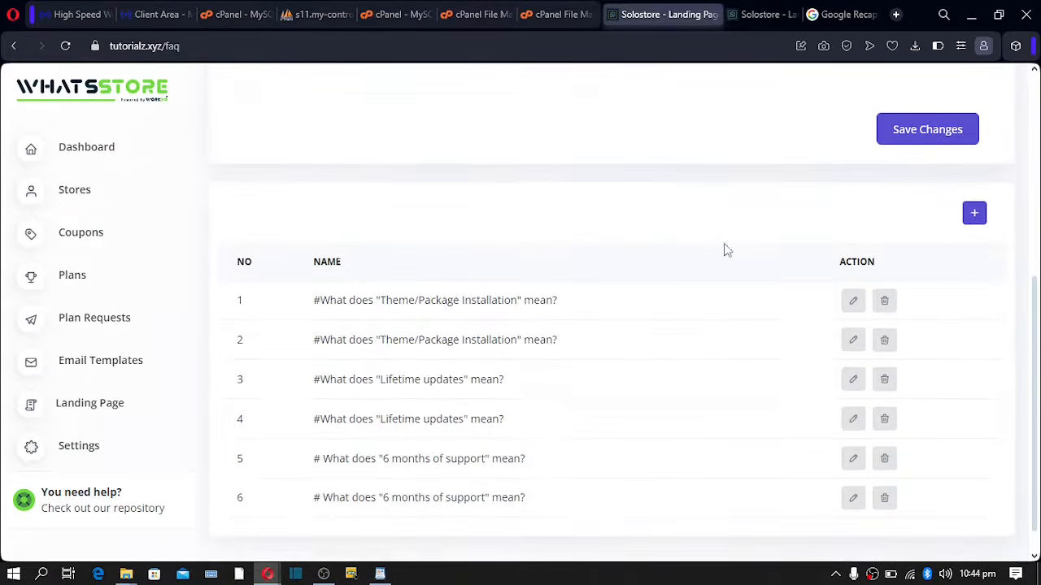
scroll(488, 281, "down", 1)
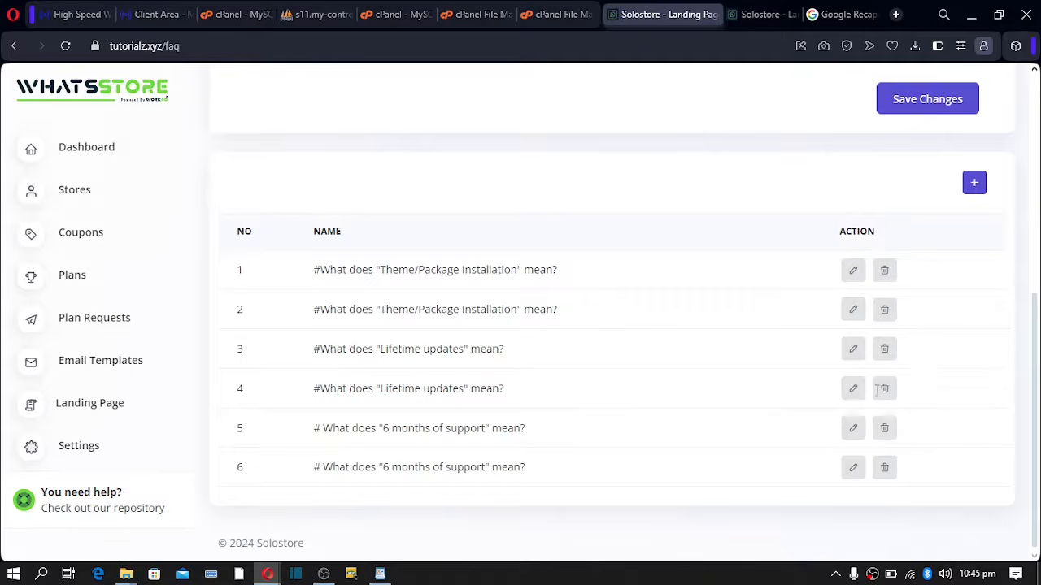
left_click(974, 184)
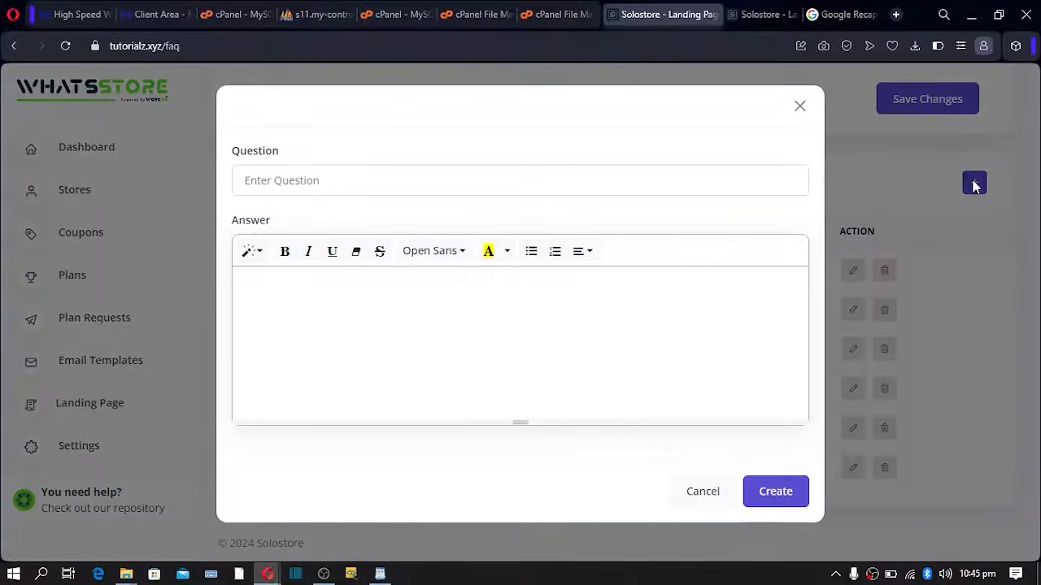
left_click(248, 177)
left_click(320, 300)
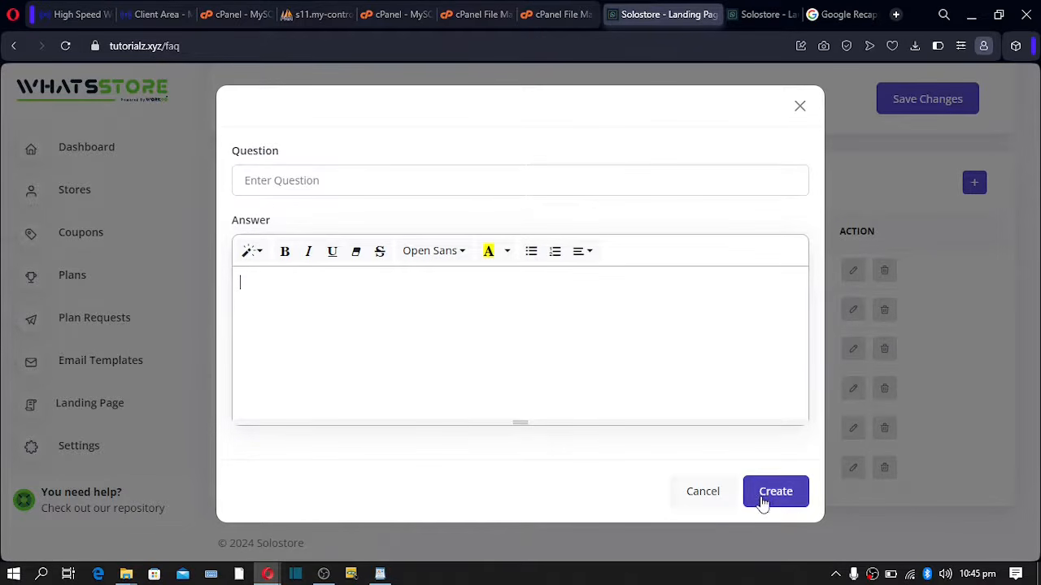
- Cancel the new FAQ and open the Testimonials settings
left_click(719, 498)
scroll(426, 314, "up", 5)
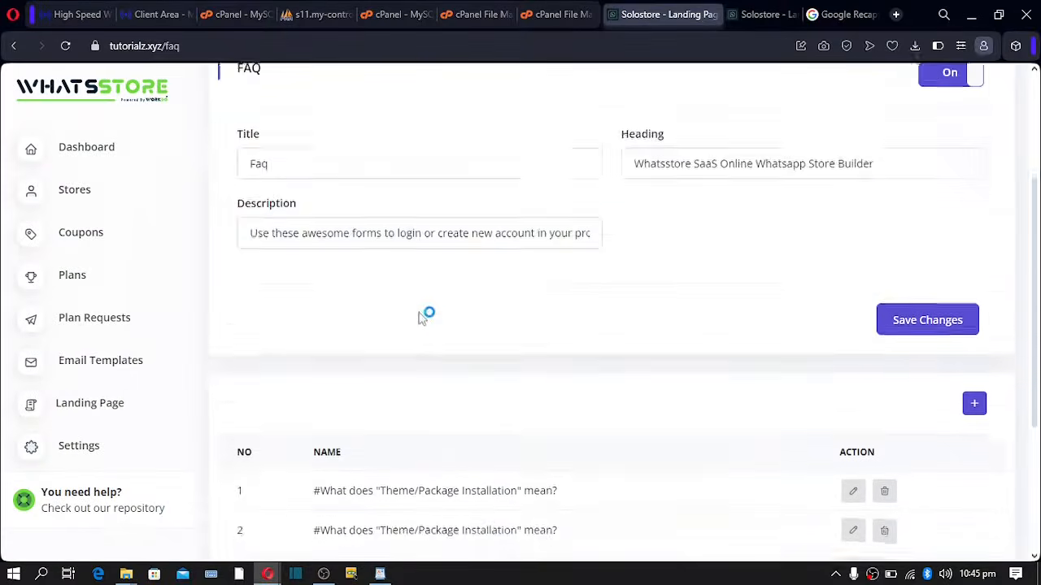
left_click(444, 191)
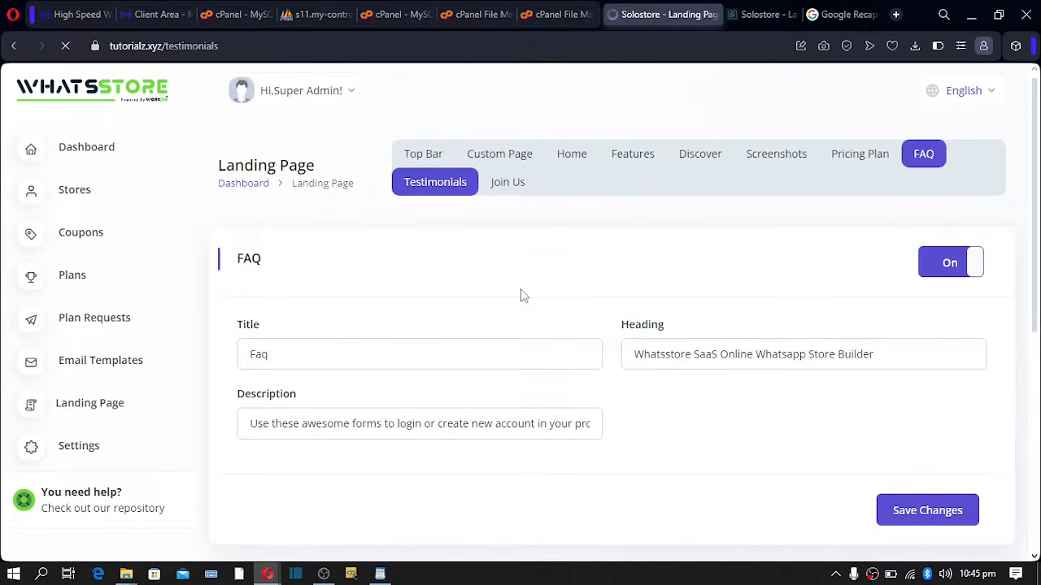
scroll(525, 296, "down", 2)
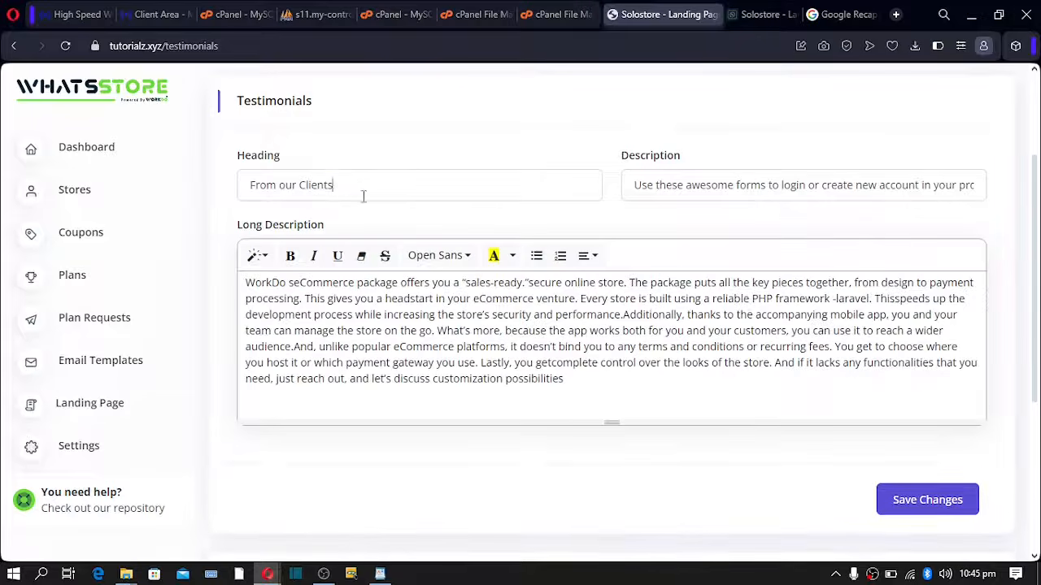
left_click_drag(365, 189, 158, 193)
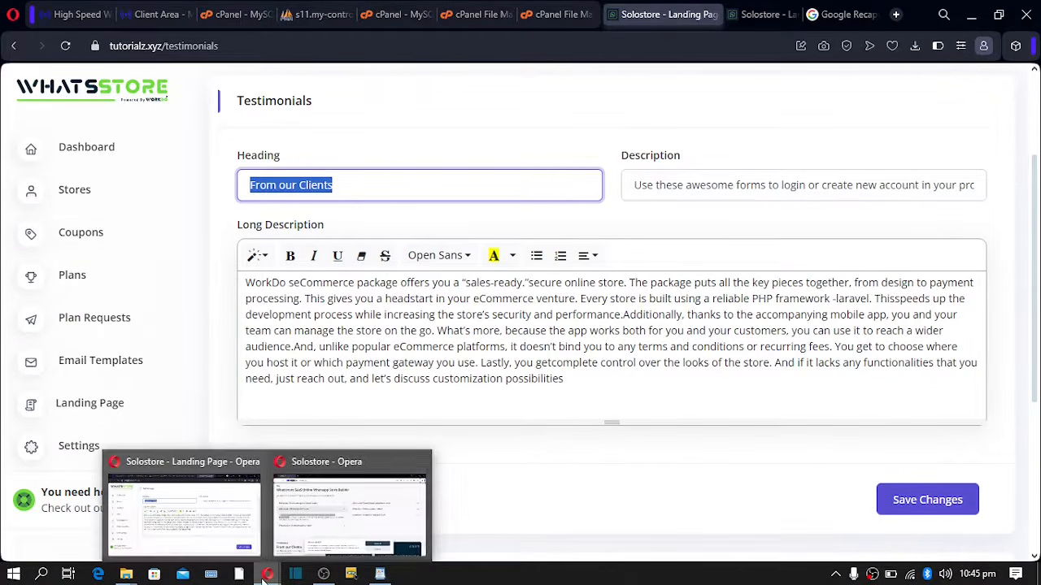
left_click(318, 516)
scroll(326, 243, "down", 4)
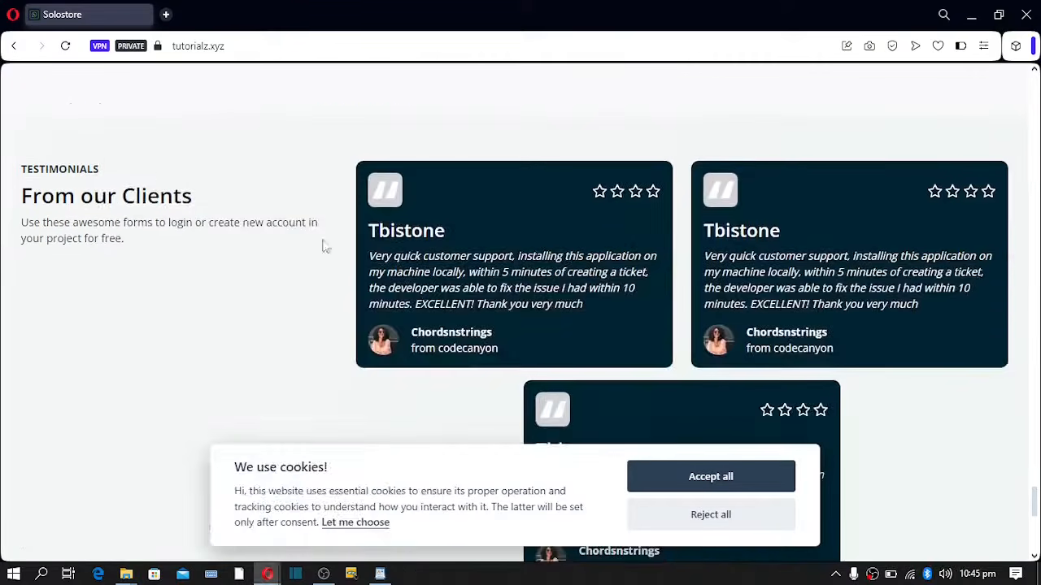
scroll(483, 202, "down", 1)
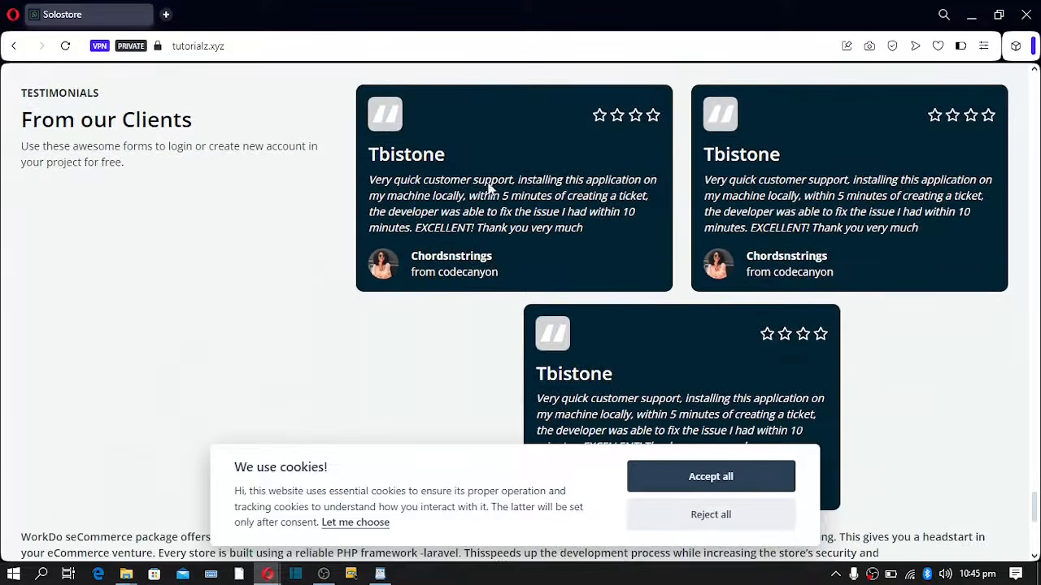
mouse_move(280, 576)
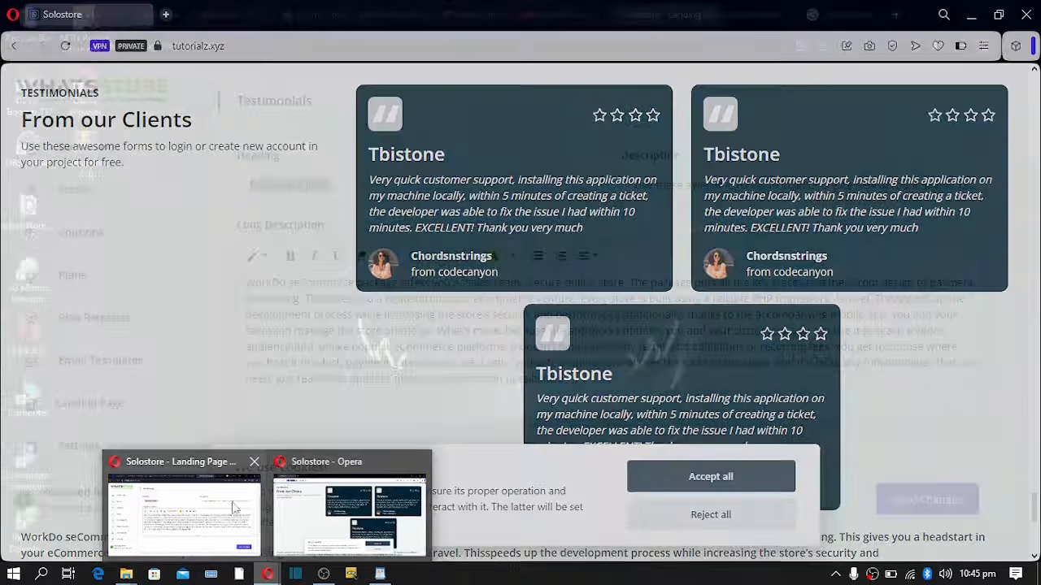
left_click(183, 509)
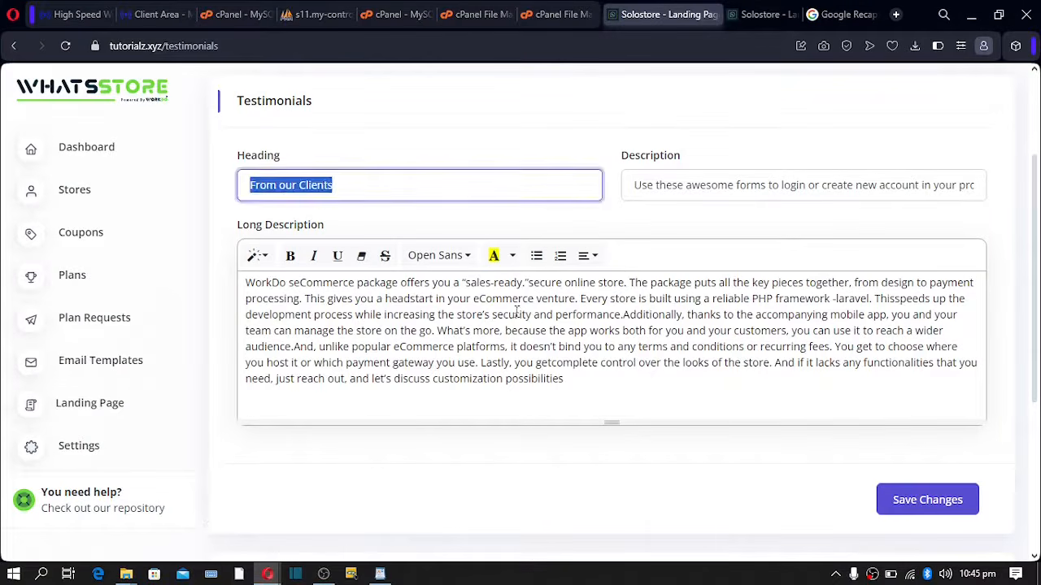
left_click_drag(246, 287, 580, 386)
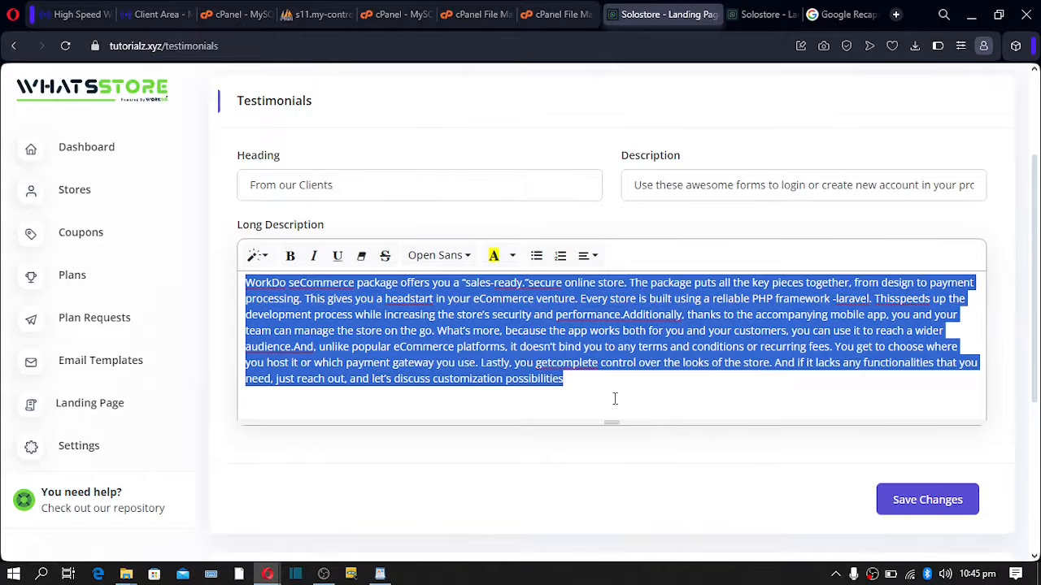
scroll(599, 390, "down", 4)
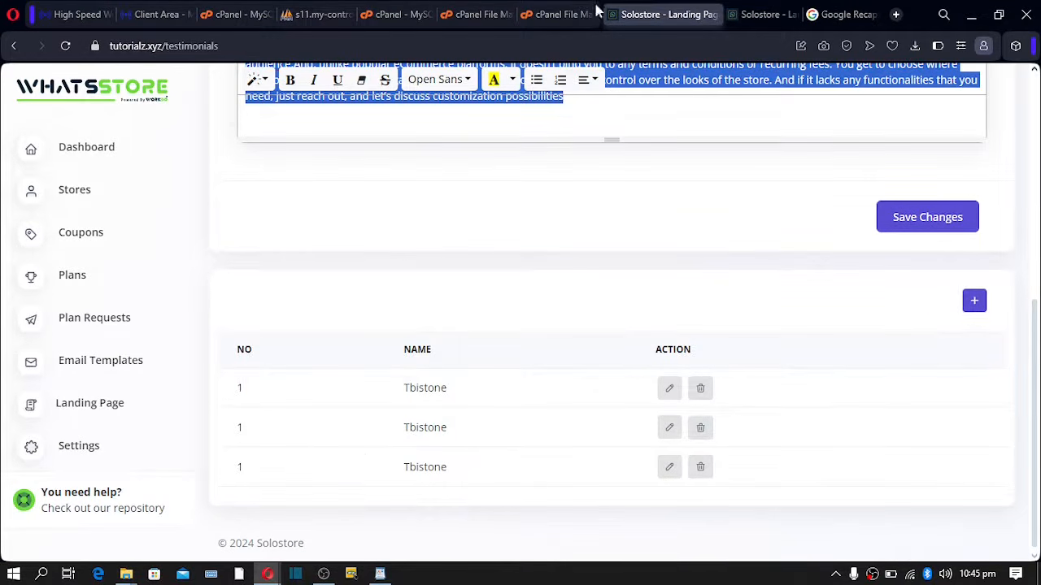
left_click_drag(433, 388, 410, 389)
left_click_drag(405, 429, 428, 429)
left_click(433, 479)
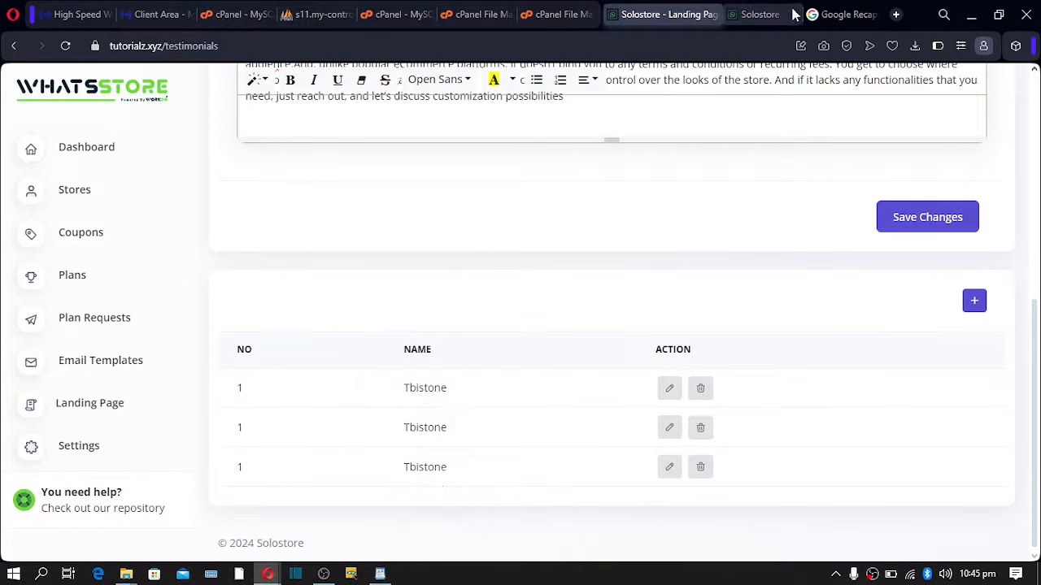
mouse_move(268, 574)
left_click(334, 537)
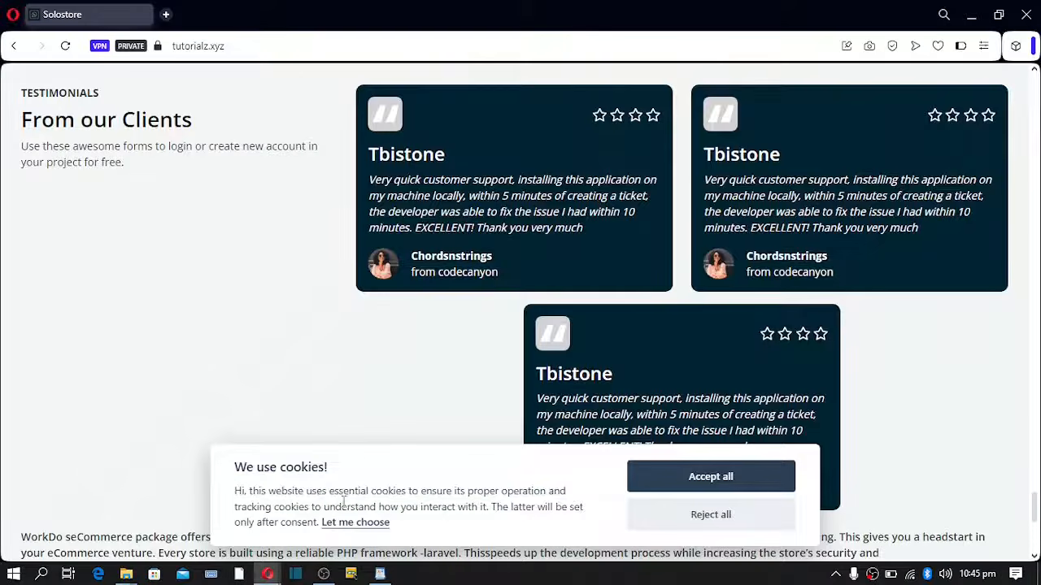
left_click_drag(714, 155, 761, 154)
left_click_drag(546, 373, 602, 374)
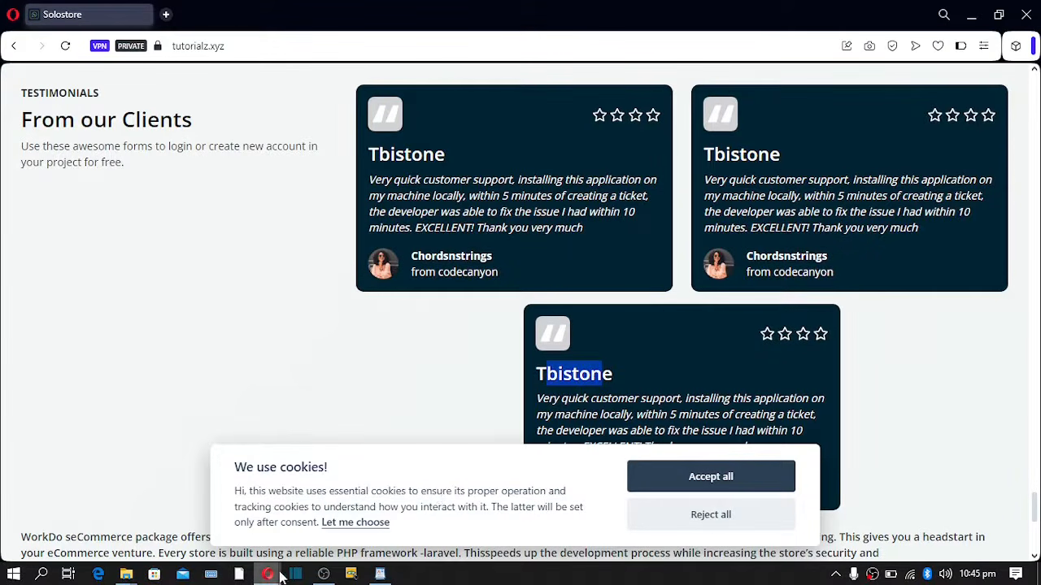
mouse_move(270, 575)
left_click(211, 517)
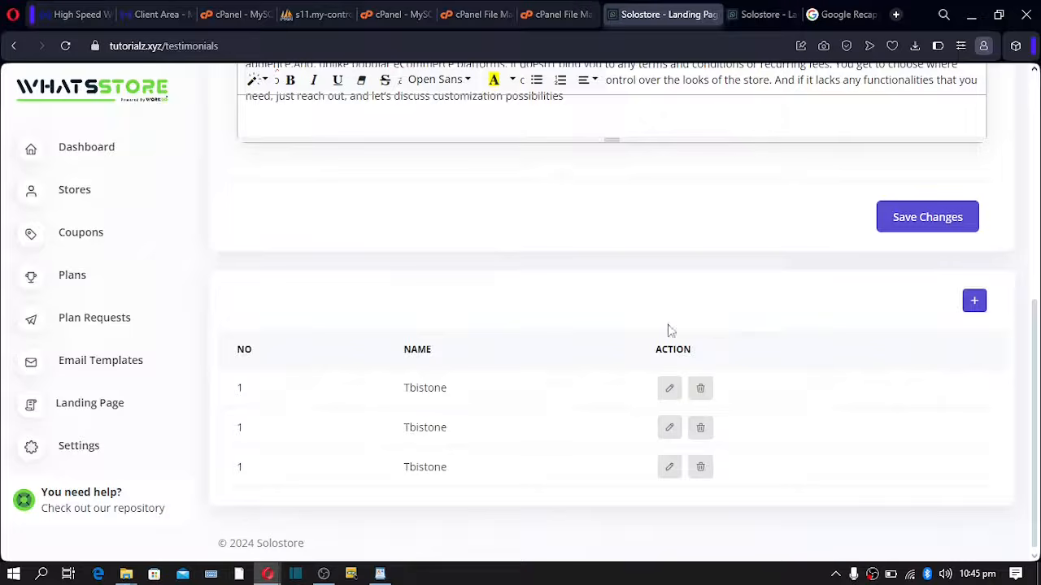
- Start a new testimonial and enter a star rating of 2
left_click(975, 301)
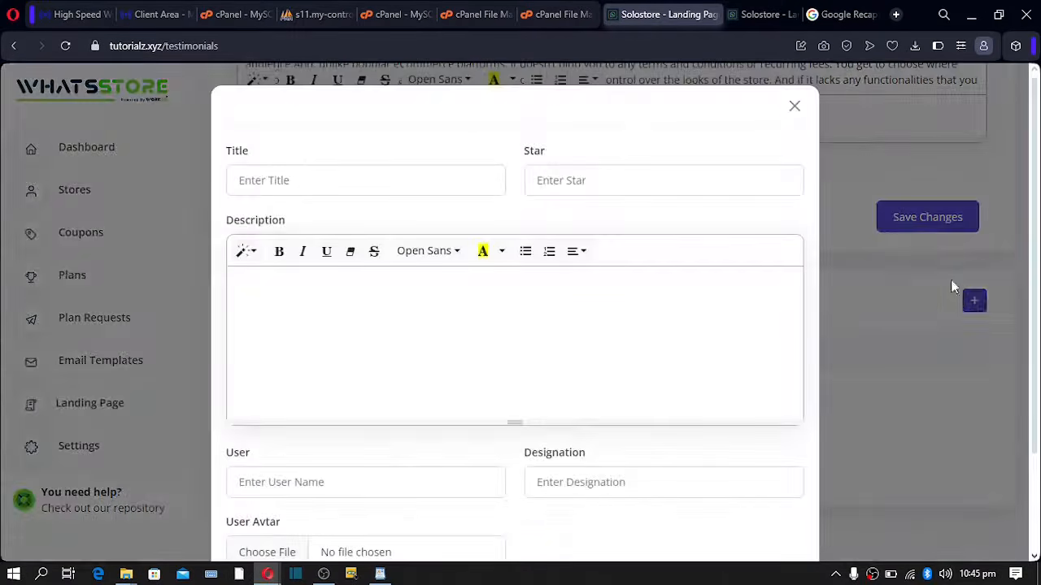
left_click(274, 180)
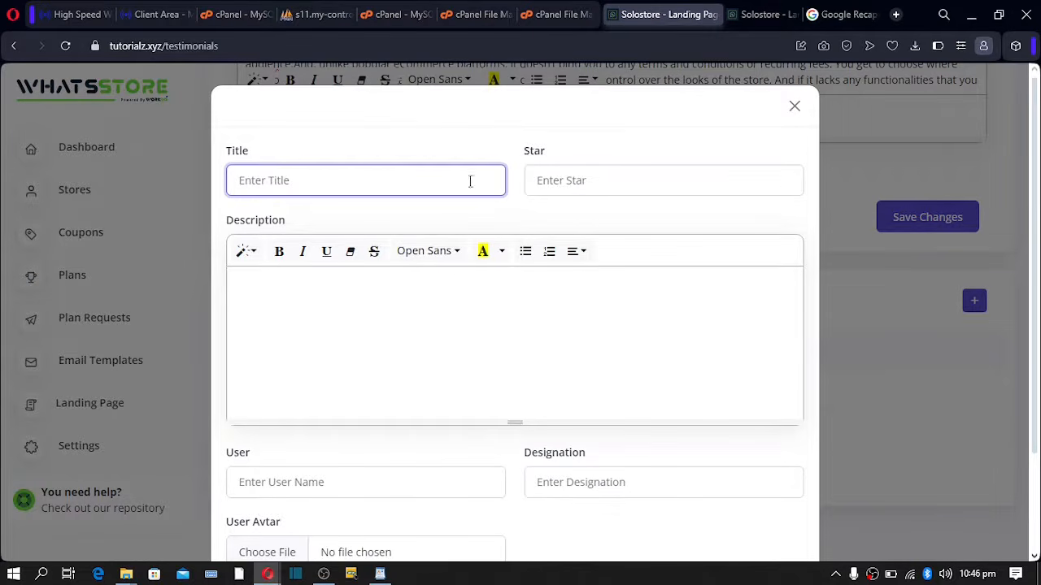
left_click(583, 182)
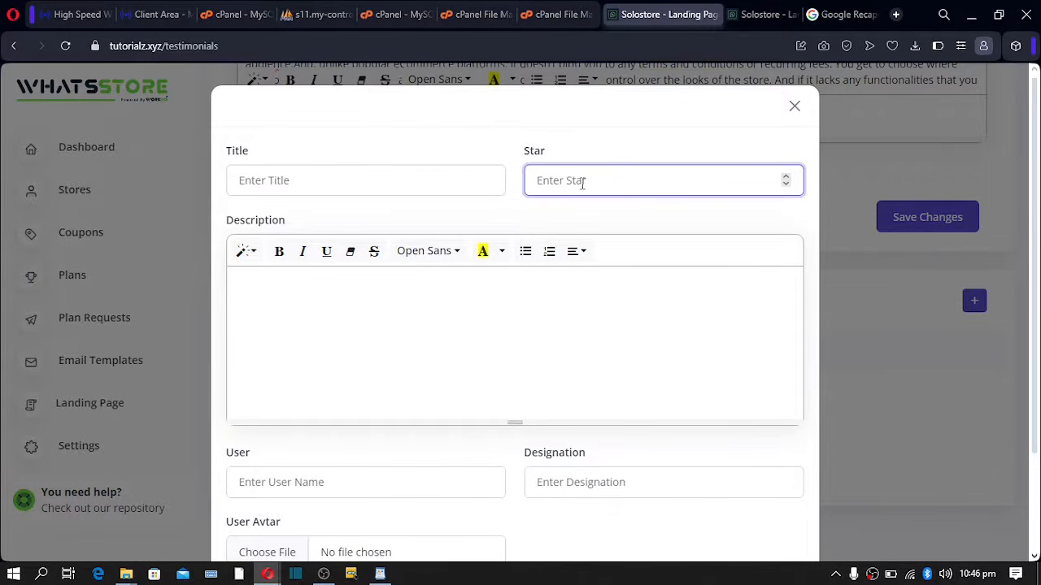
type("5")
key("BackSpace")
type("2")
left_click_drag(573, 183, 492, 181)
- Check the description, user name and designation fields, cancel the draft, and open Join Us
left_click(357, 301)
scroll(350, 317, "down", 2)
left_click(327, 363)
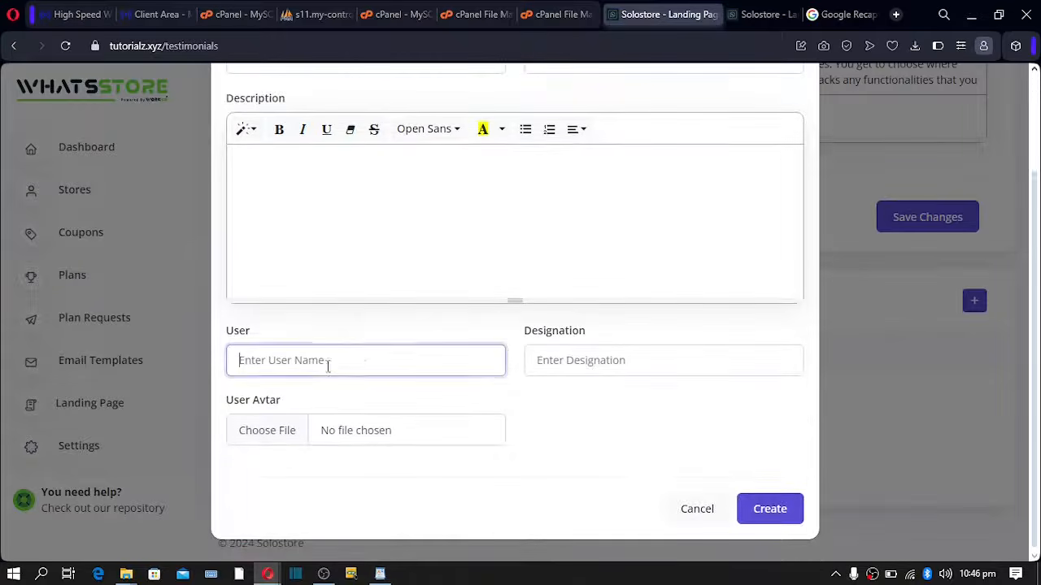
left_click(644, 361)
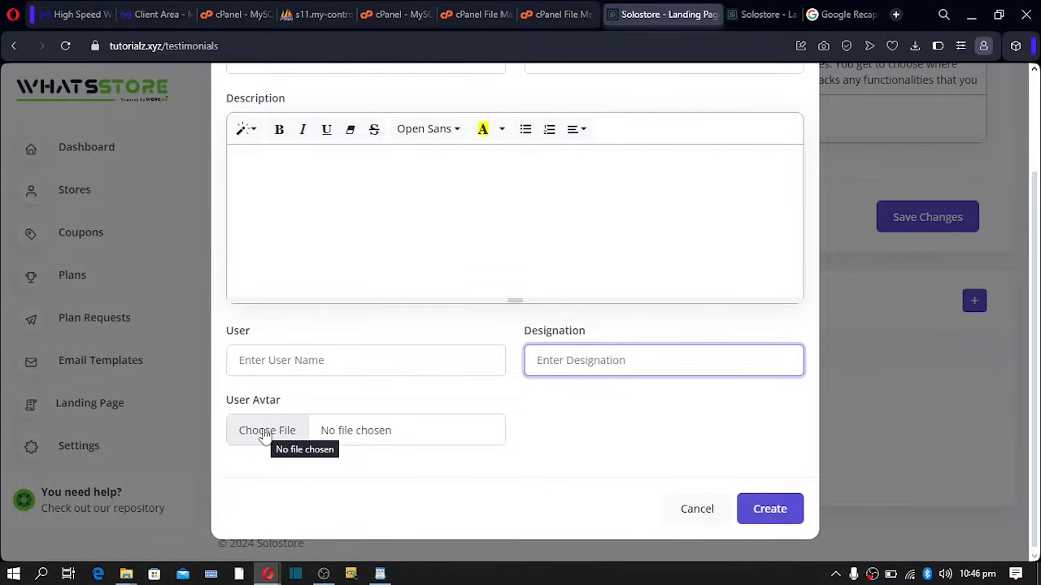
left_click(691, 514)
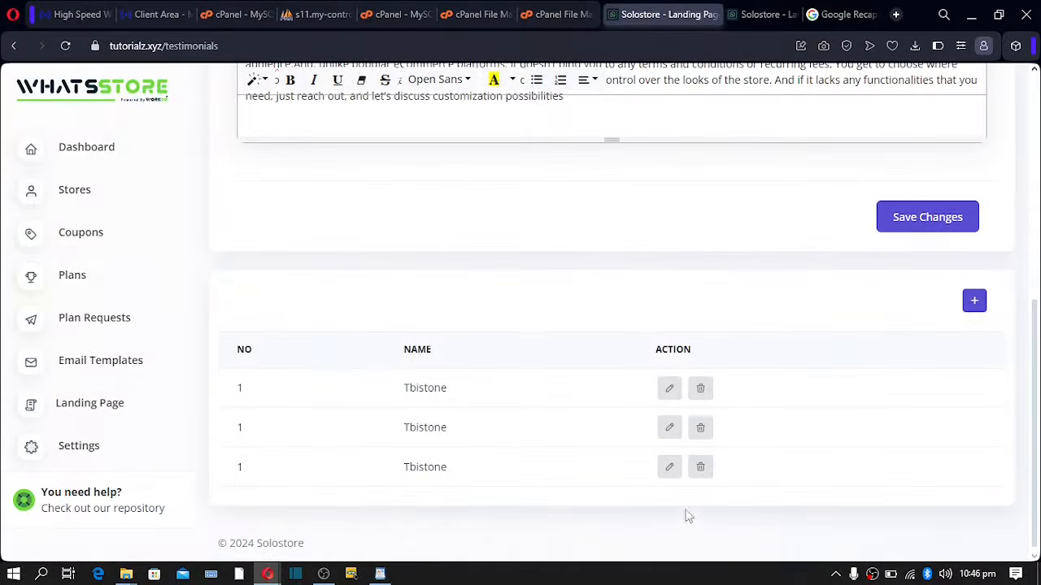
scroll(604, 204, "up", 5)
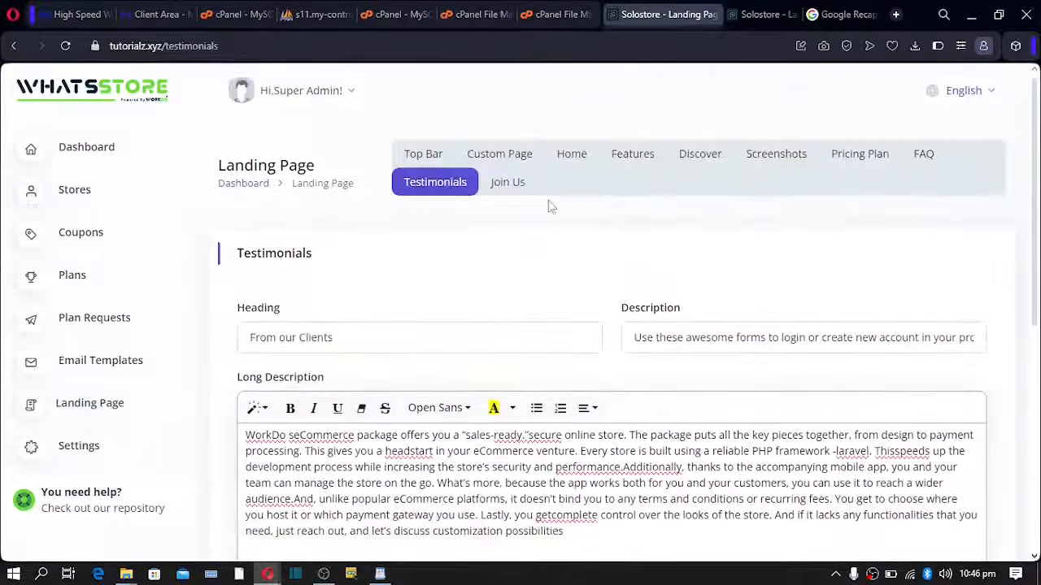
left_click(518, 196)
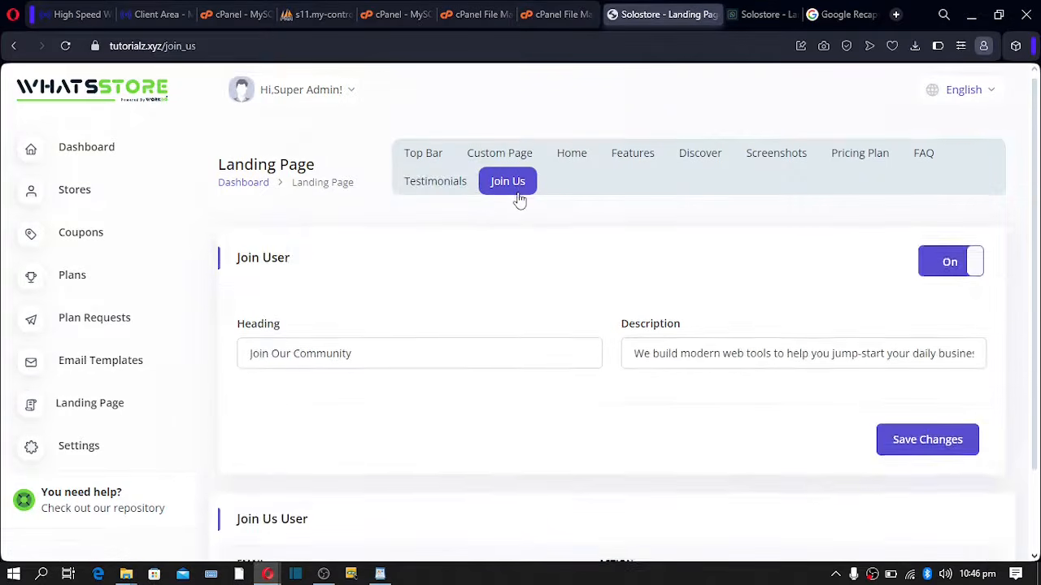
- Review the Join Our Community heading, description and empty subscriber list, then return to the storefront
scroll(488, 202, "down", 2)
left_click_drag(280, 231, 326, 258)
left_click_drag(635, 257, 697, 258)
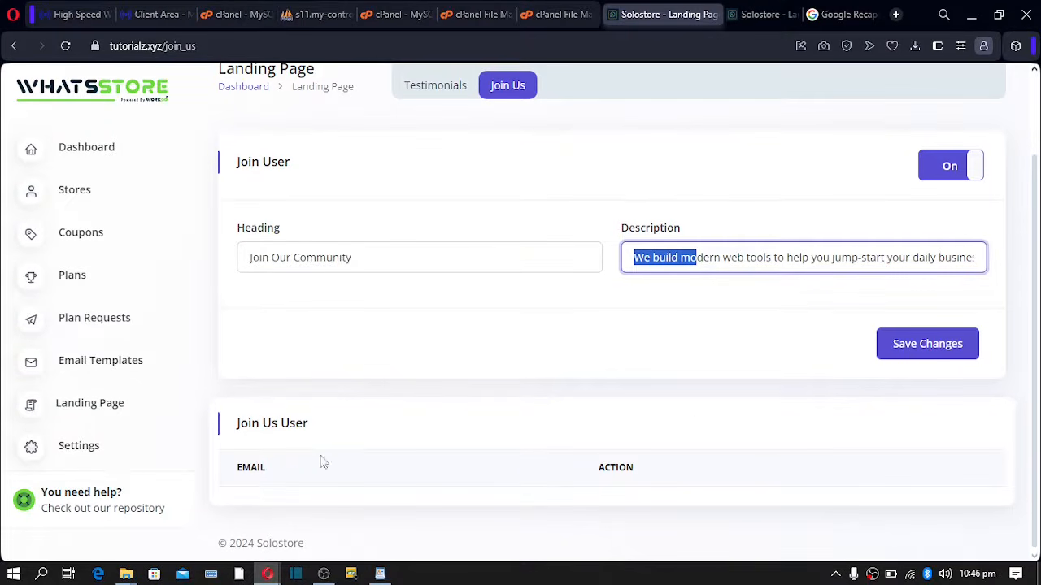
left_click_drag(249, 468, 353, 478)
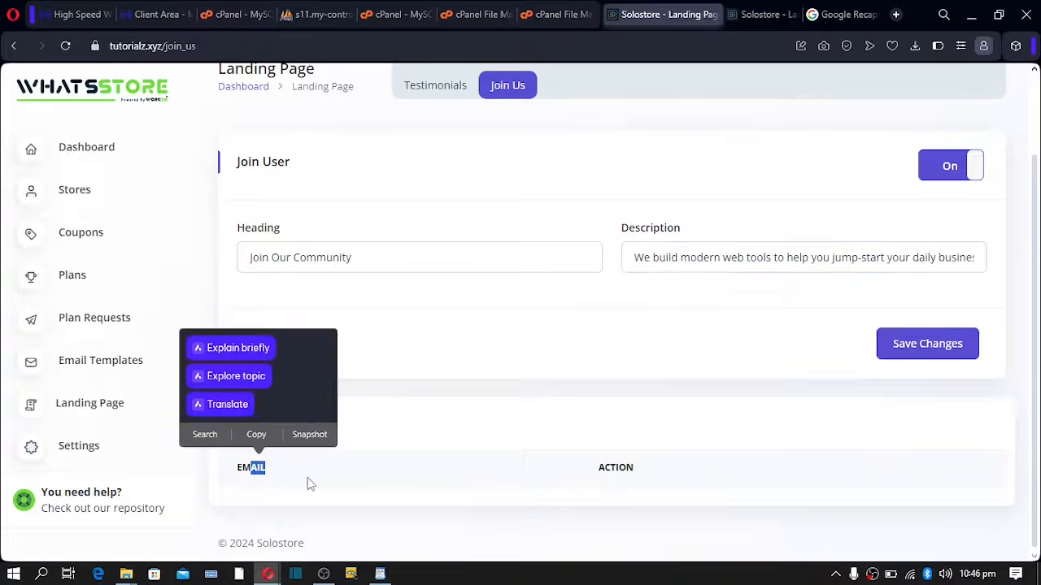
left_click(246, 461)
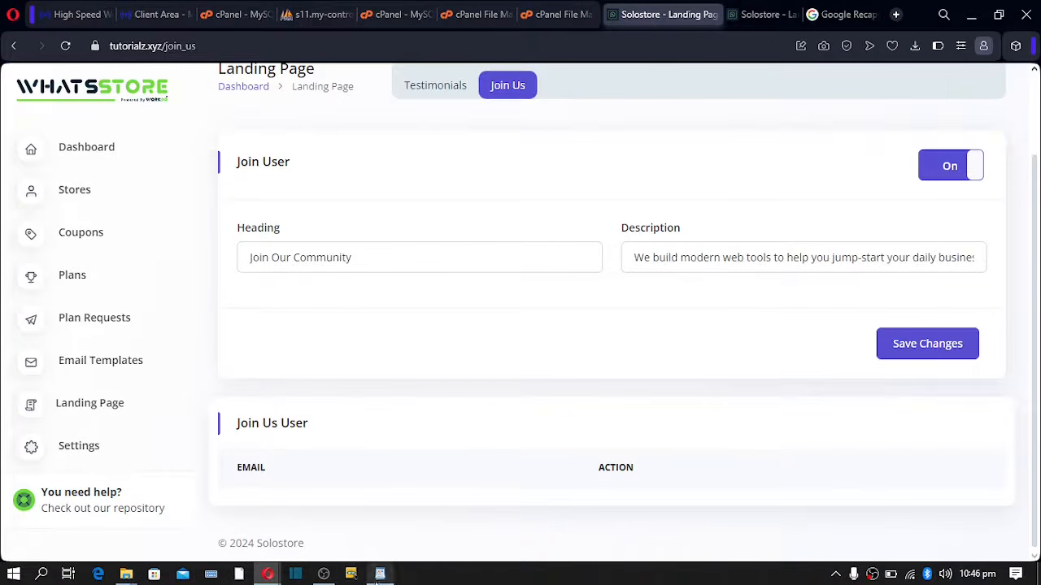
mouse_move(274, 574)
left_click(326, 514)
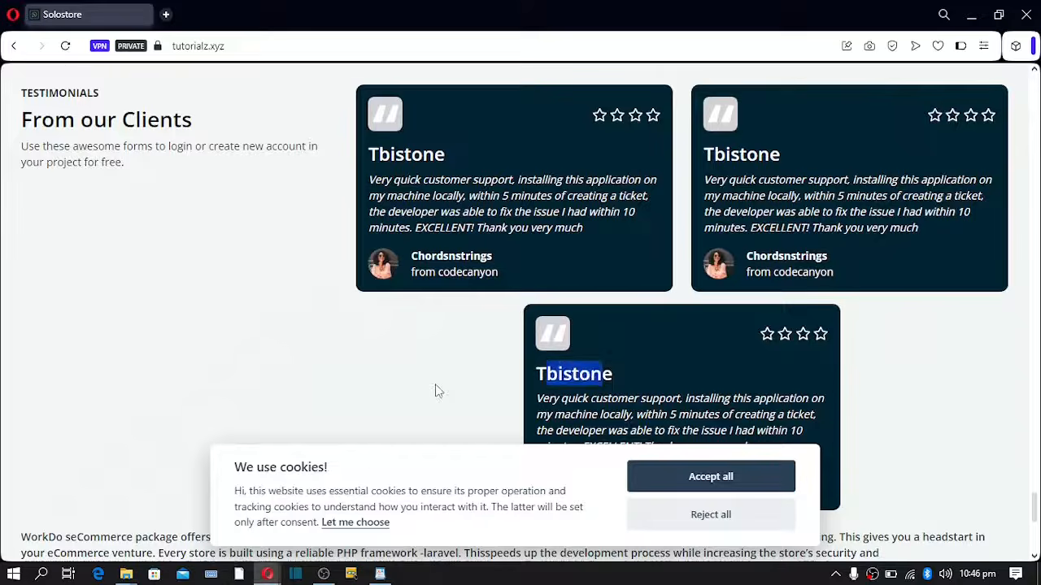
- Accept the storefront's cookies and look over the Join Our Community description
scroll(455, 393, "down", 4)
left_click(712, 488)
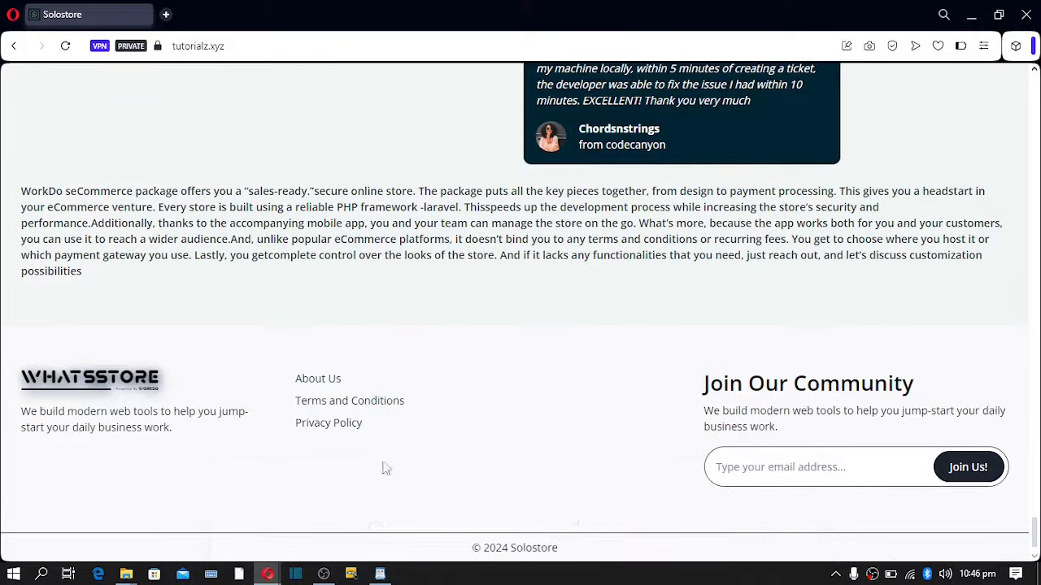
left_click_drag(706, 413, 888, 416)
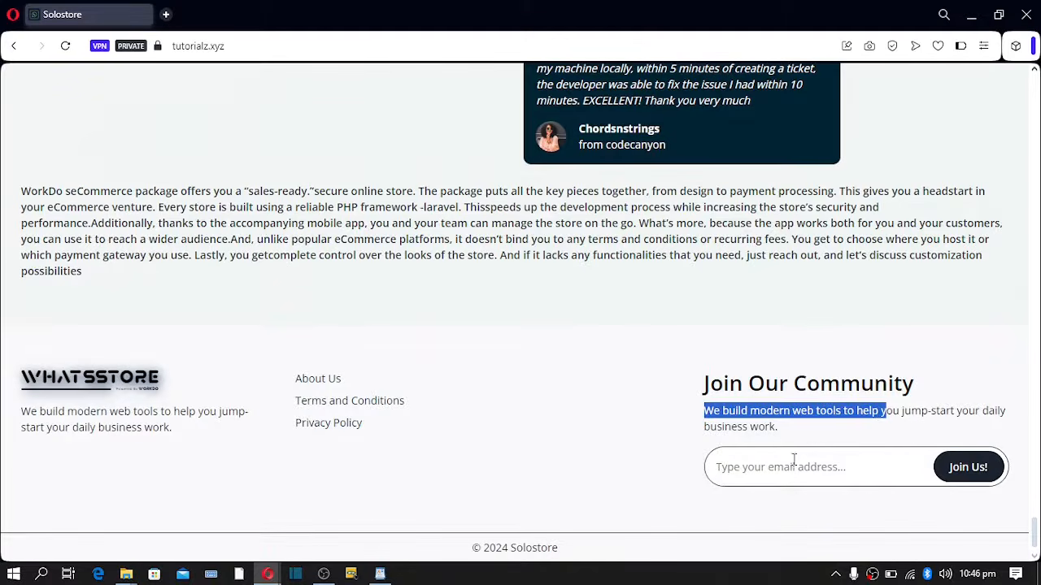
left_click(810, 443)
left_click_drag(764, 427, 659, 406)
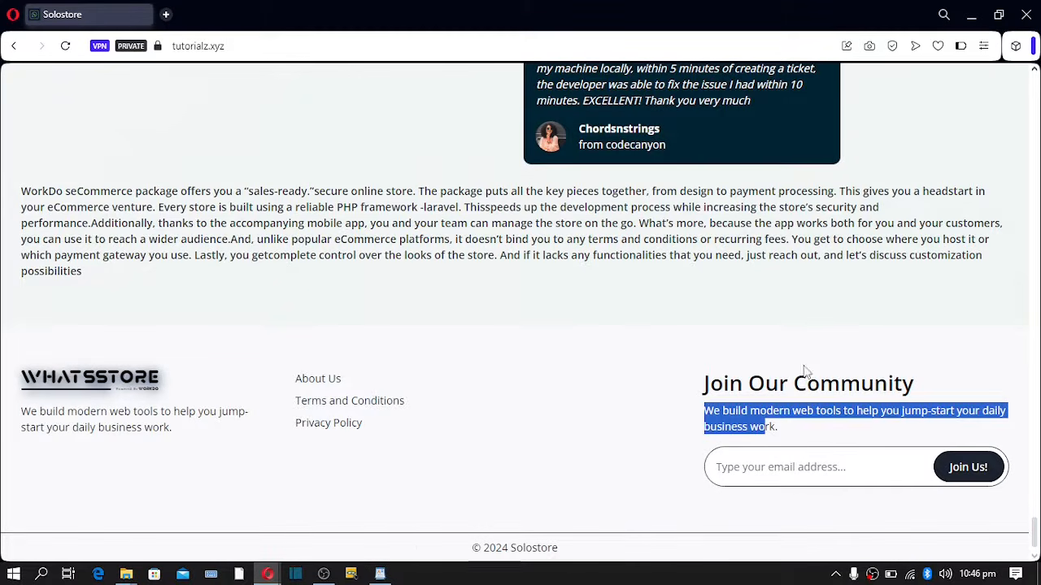
left_click(775, 451)
- Subscribe the saved e-mail address with Join Us!, then return to the admin Landing Page window
left_click(730, 466)
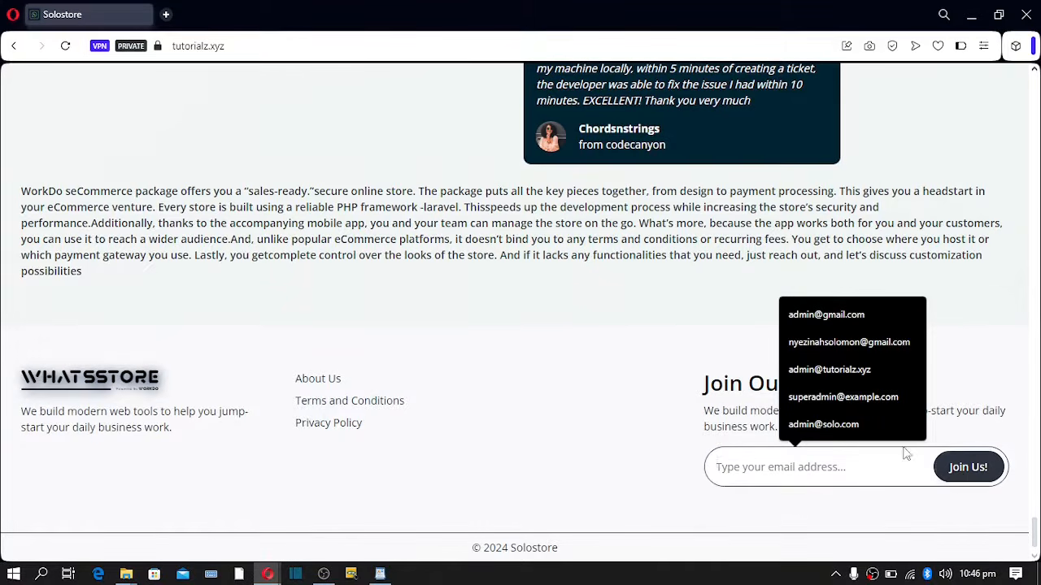
left_click(823, 401)
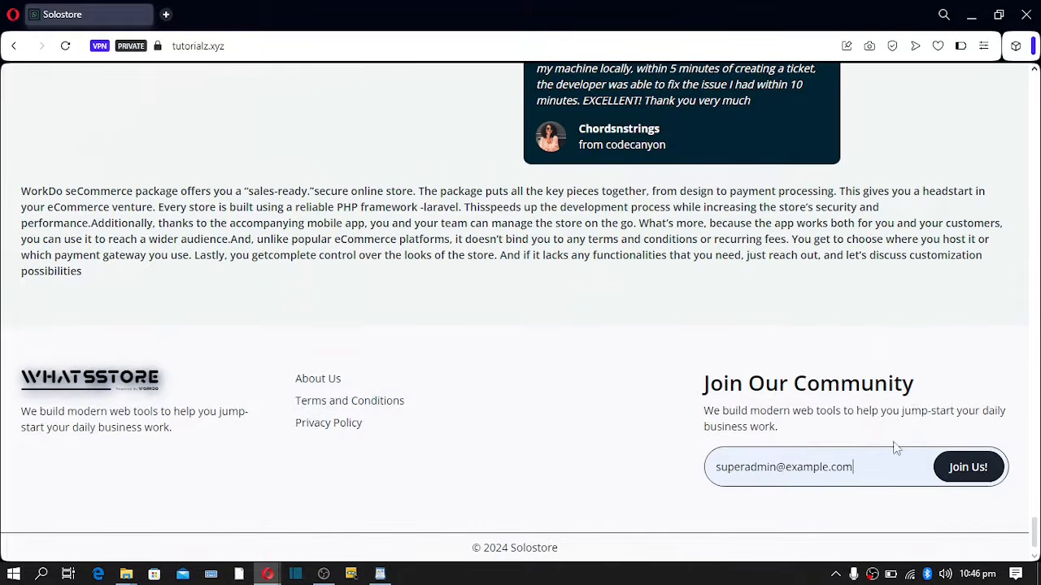
left_click(951, 470)
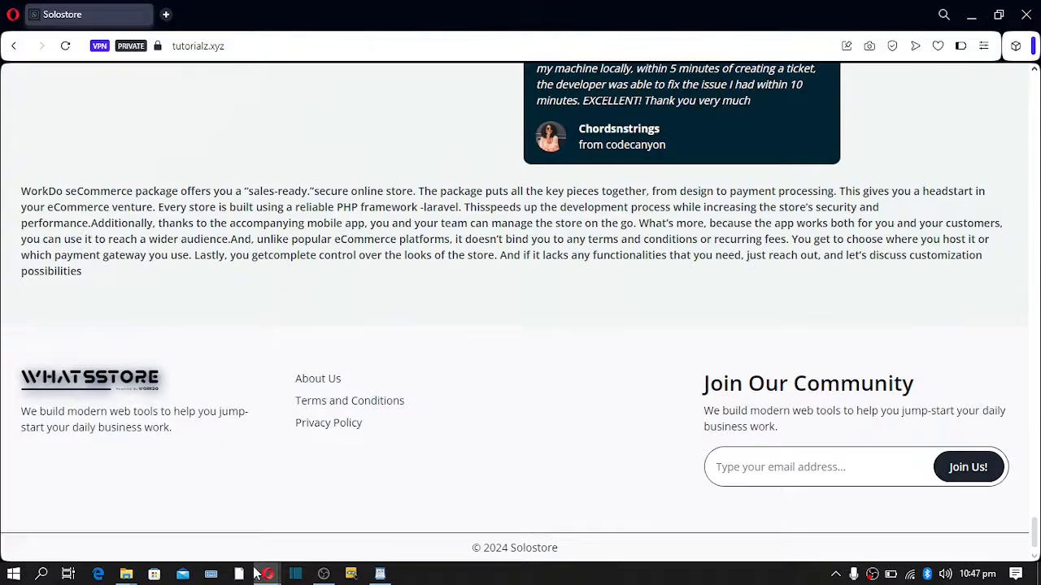
mouse_move(266, 574)
left_click(187, 510)
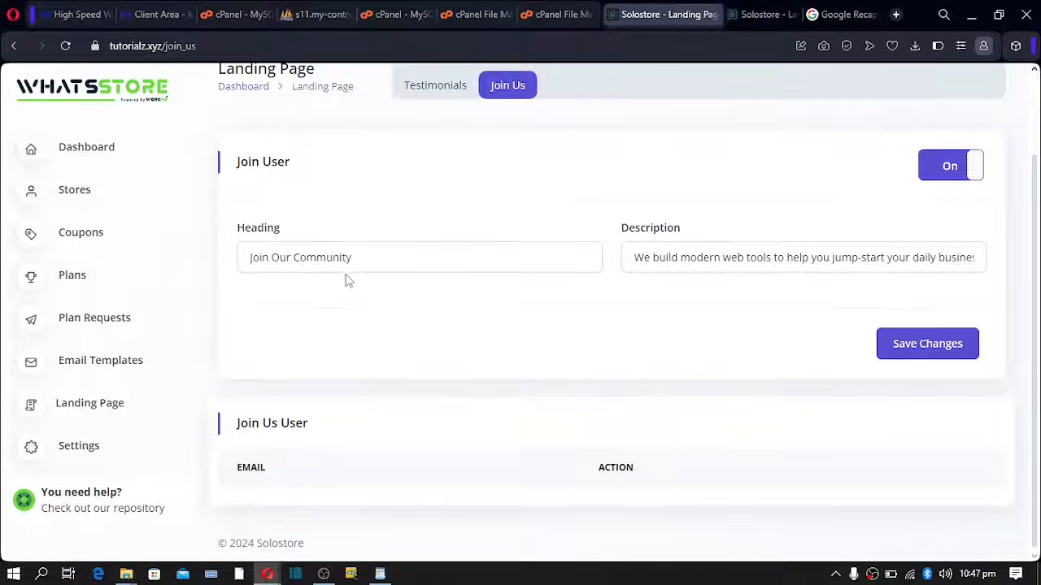
- Go to the Plans list and open the Free Plan card's Edit Plan form
scroll(346, 280, "up", 1)
scroll(346, 280, "up", 1)
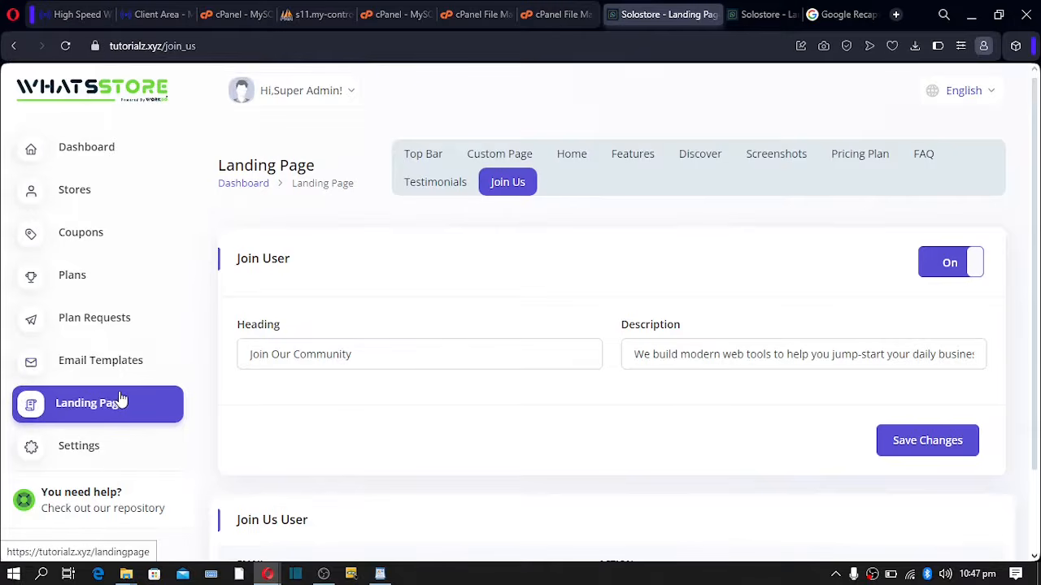
left_click(70, 279)
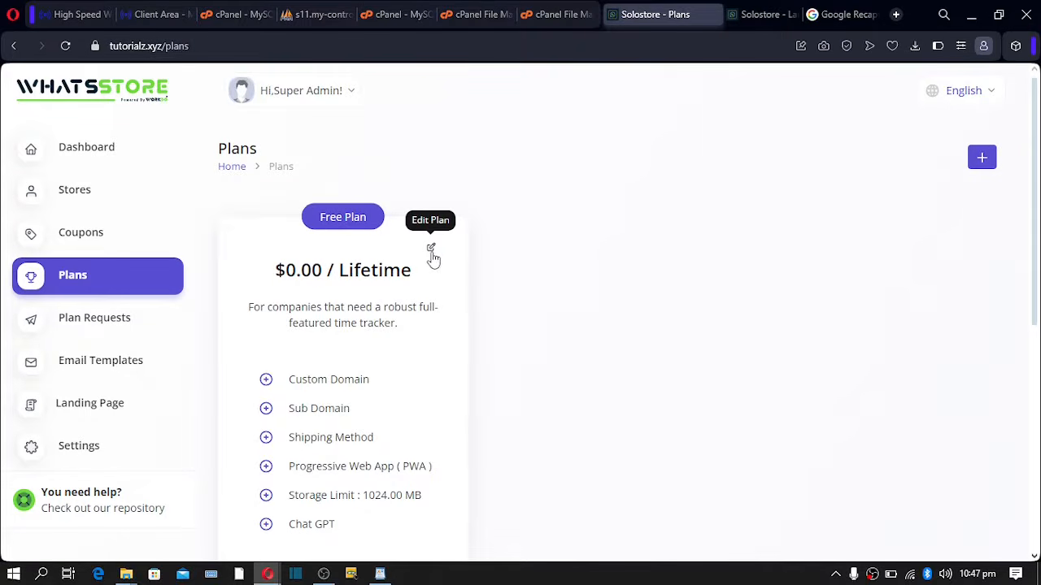
left_click(431, 249)
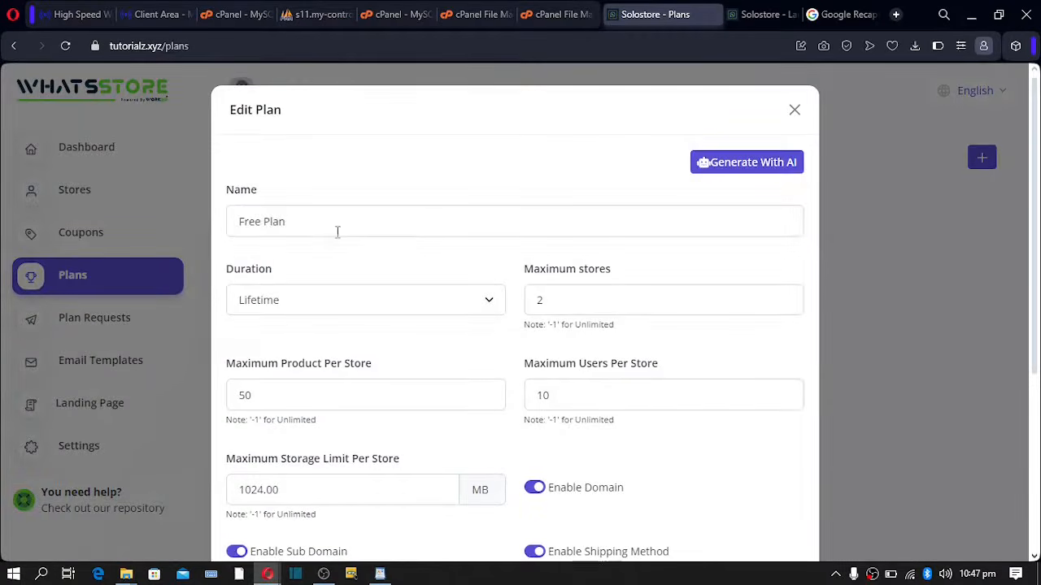
- Rename the plan to Basic and set its duration to Per Year
left_click_drag(338, 231, 231, 220)
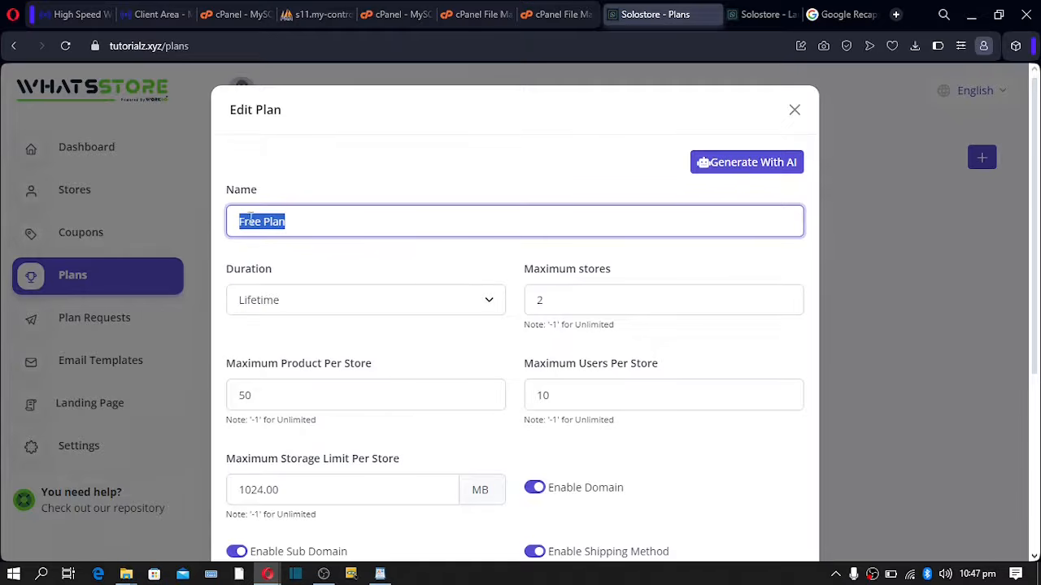
type("B")
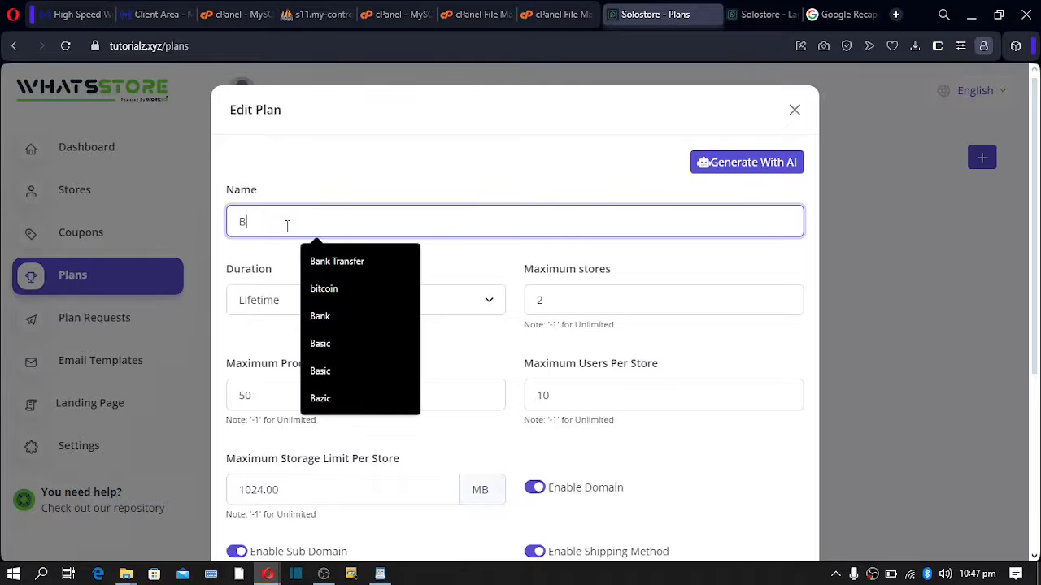
type("asic")
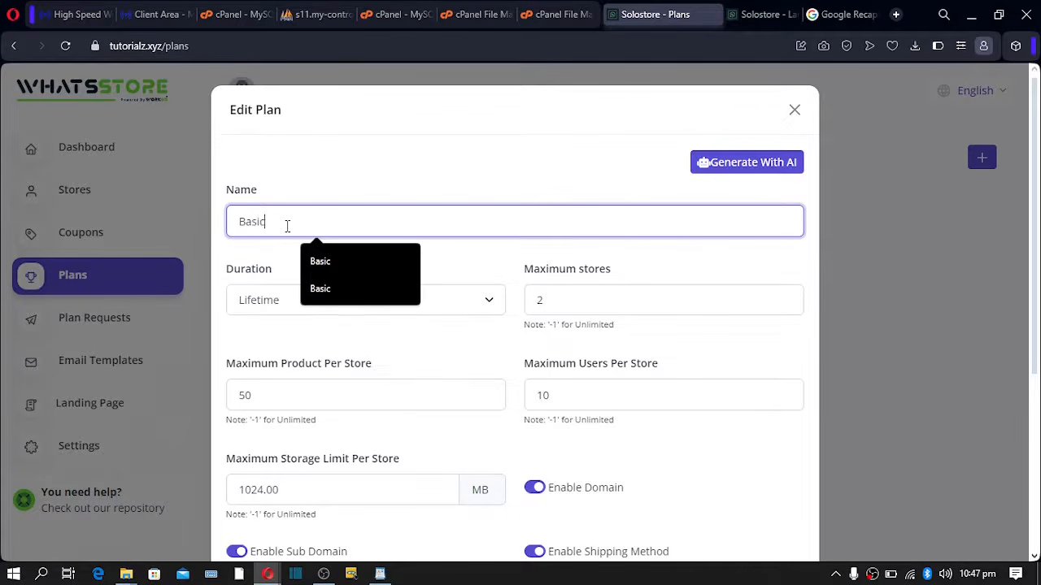
left_click(373, 199)
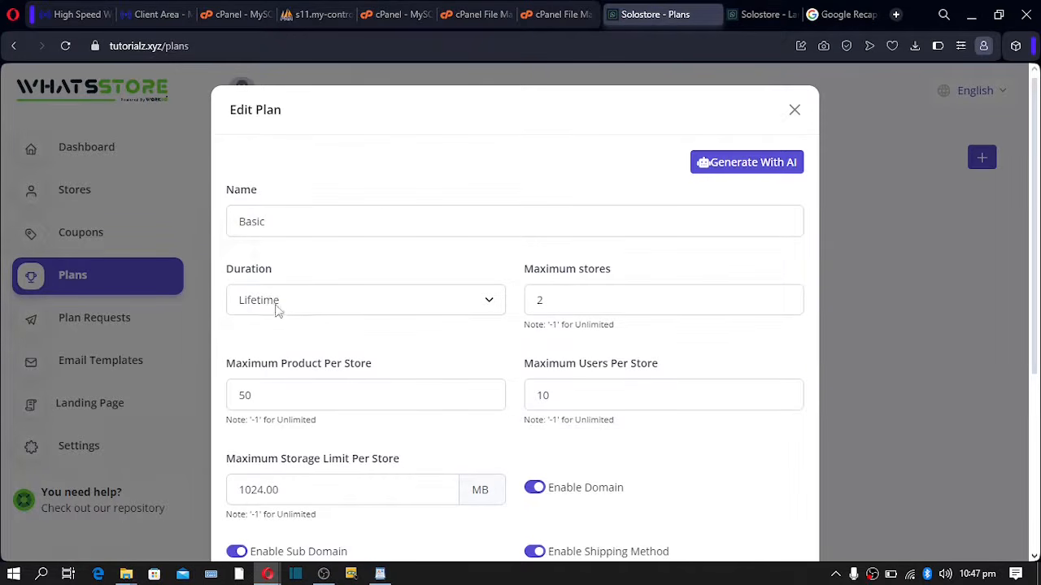
left_click(317, 299)
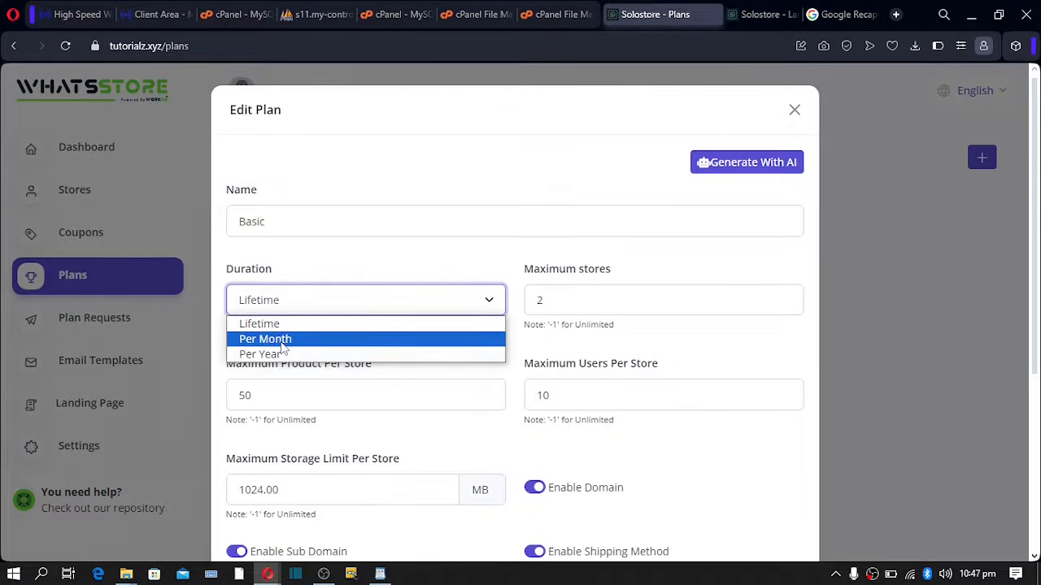
left_click(284, 355)
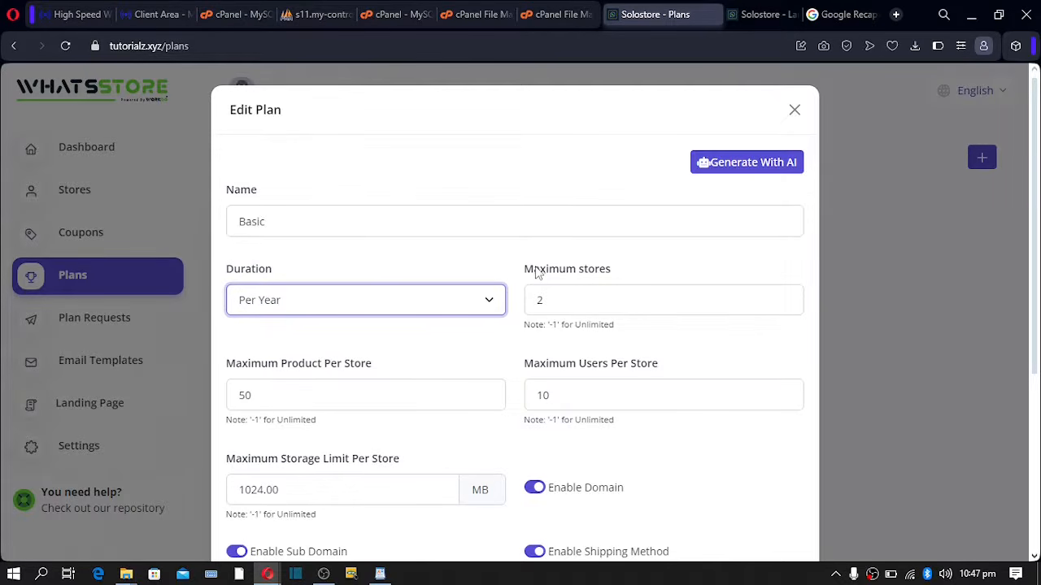
- Set Maximum stores to 1
left_click_drag(535, 270, 491, 297)
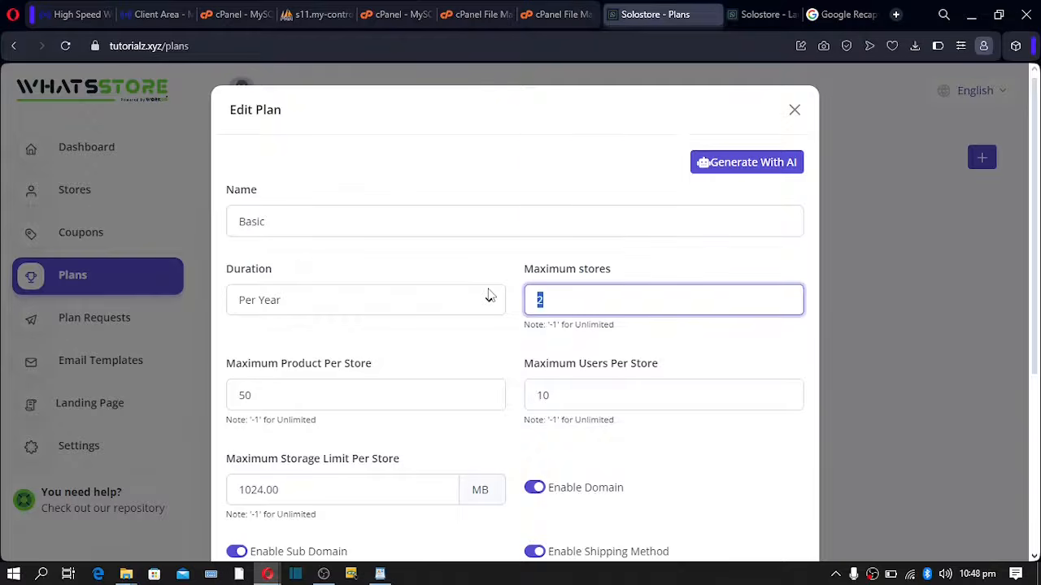
type("1")
left_click(578, 254)
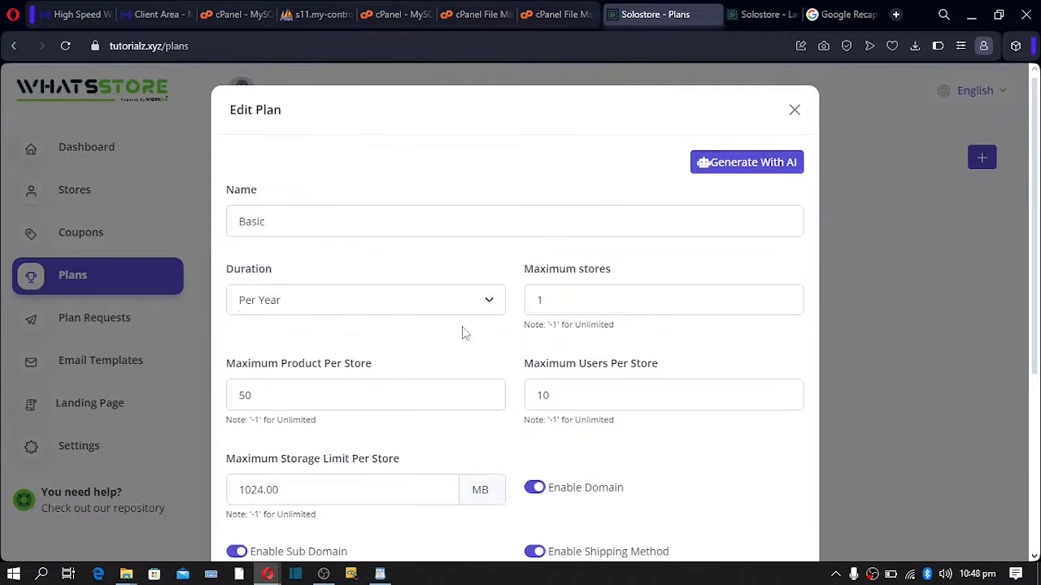
left_click_drag(571, 307, 448, 285)
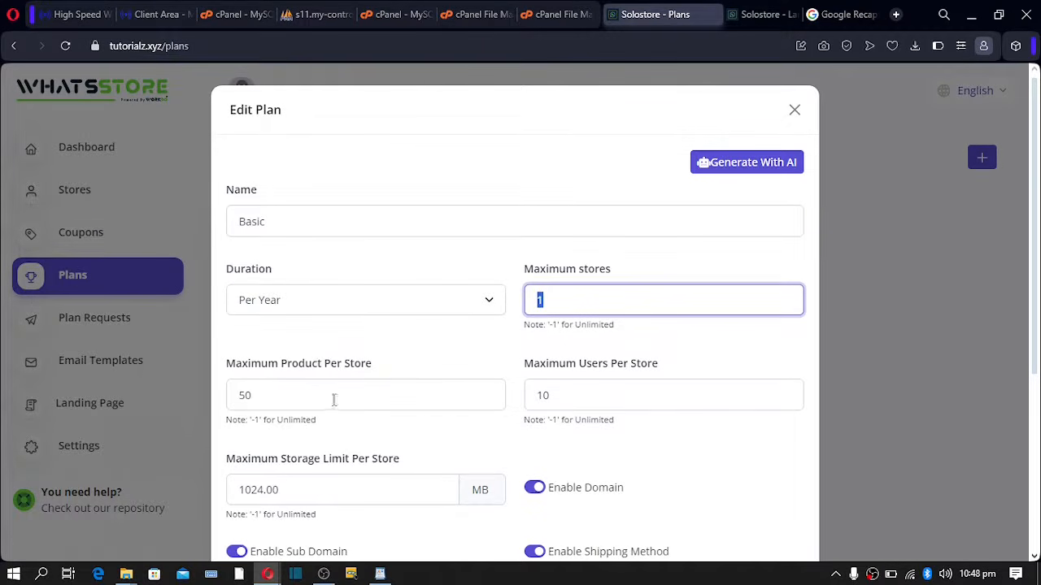
- Set Maximum Product Per Store to 100 and Maximum Users Per Store to 5
left_click_drag(324, 401, 131, 376)
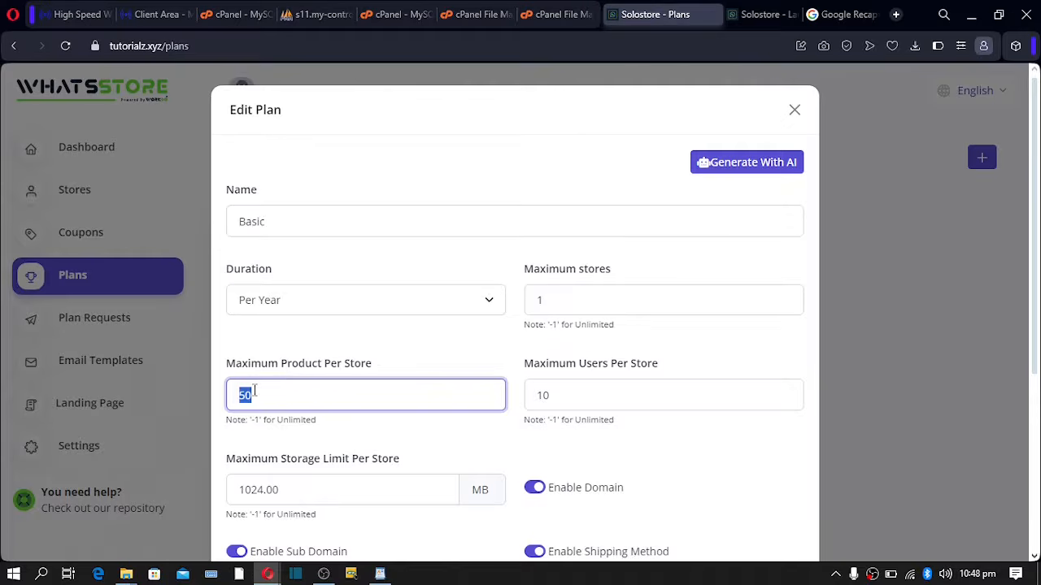
type("100")
key("Tab")
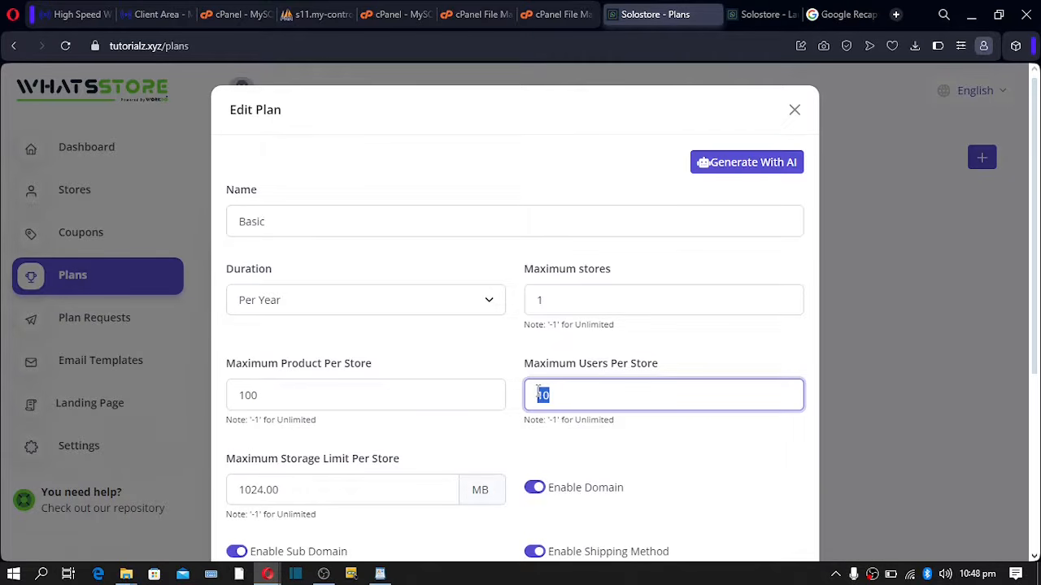
left_click(612, 366)
left_click(541, 395)
left_click_drag(568, 394, 466, 389)
type("5")
double_click(547, 394)
left_click(550, 394)
- Leave the Maximum Storage Limit at 1024.00 MB and switch to the MakigoHost website
scroll(483, 394, "down", 3)
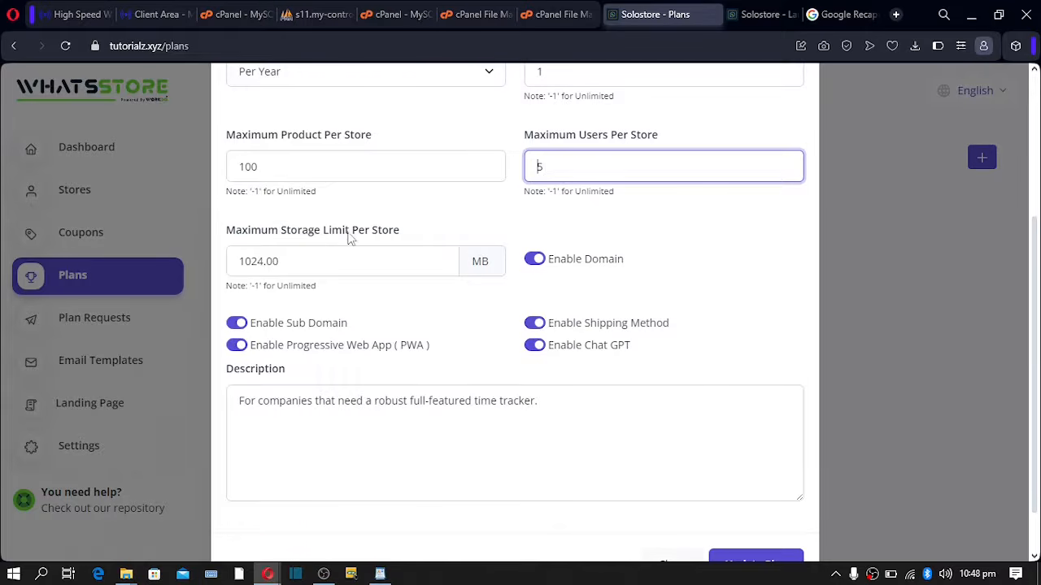
left_click(283, 258)
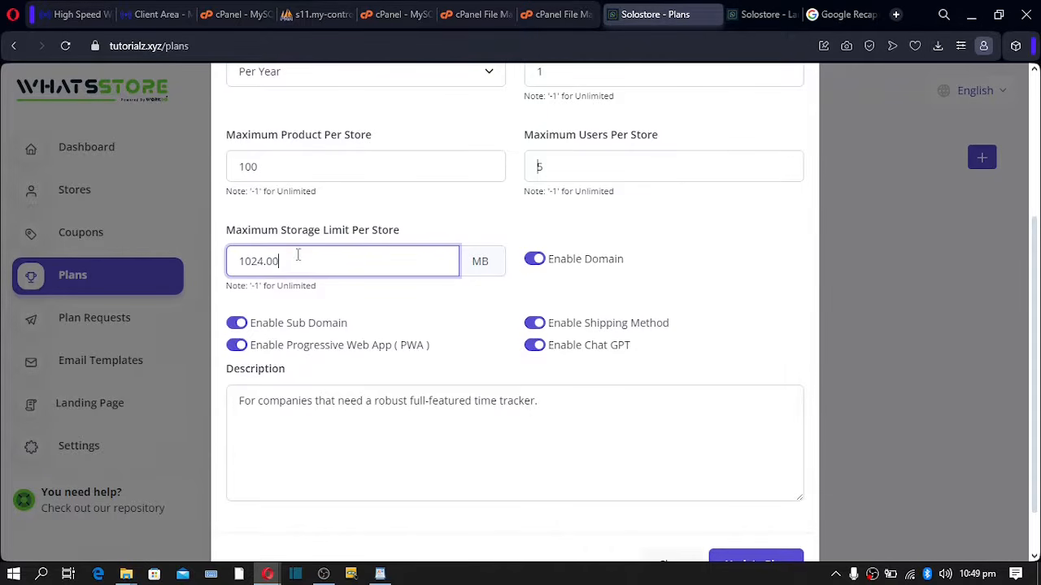
left_click_drag(276, 260, 228, 274)
left_click(280, 261)
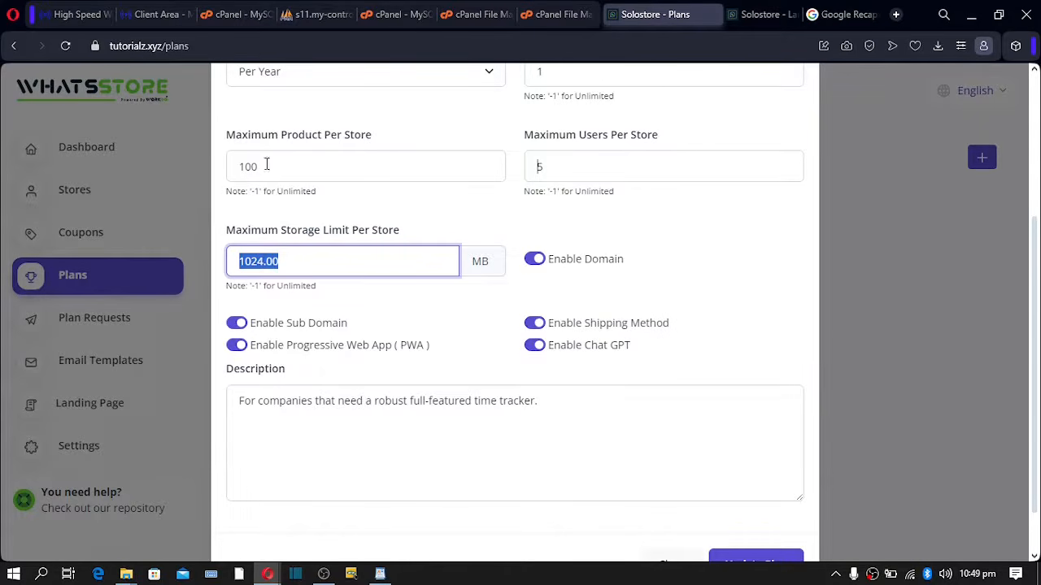
left_click(83, 18)
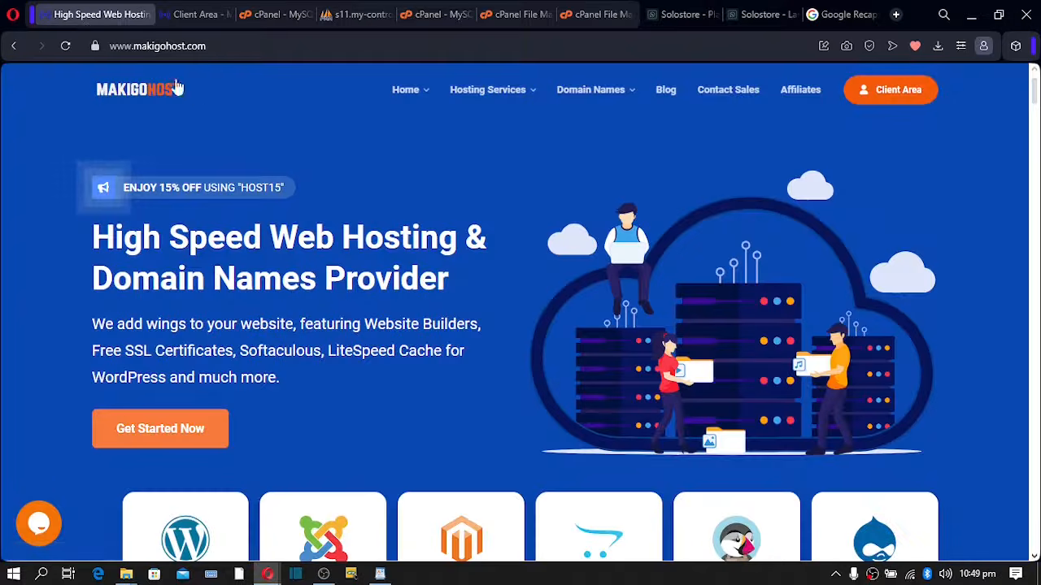
- Open MakigoHost's shared hosting plans and note GO BASIC's $2.99 monthly price
scroll(360, 200, "down", 2)
scroll(361, 201, "down", 15)
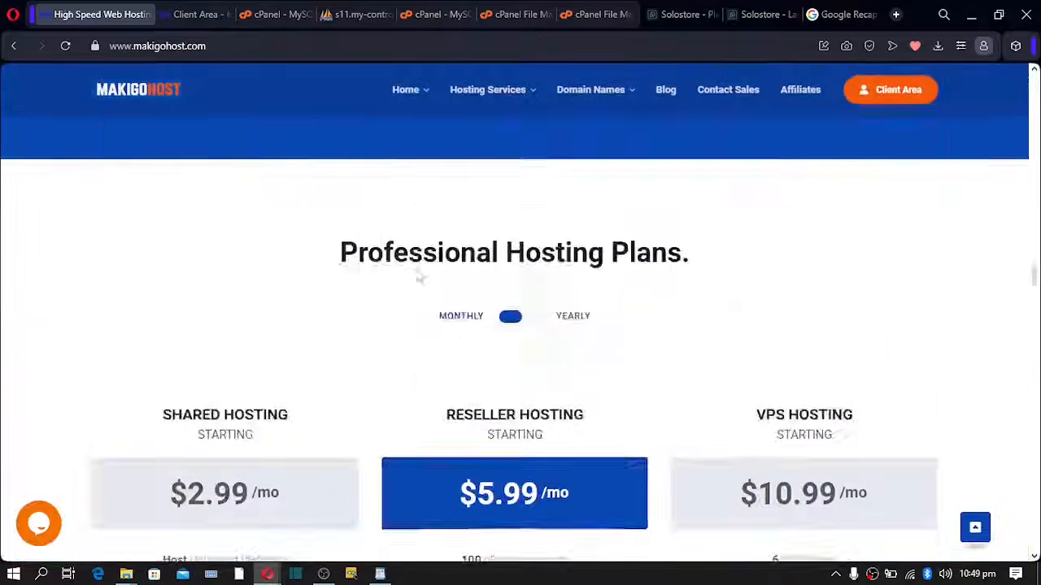
scroll(417, 275, "up", 1)
scroll(410, 274, "down", 1)
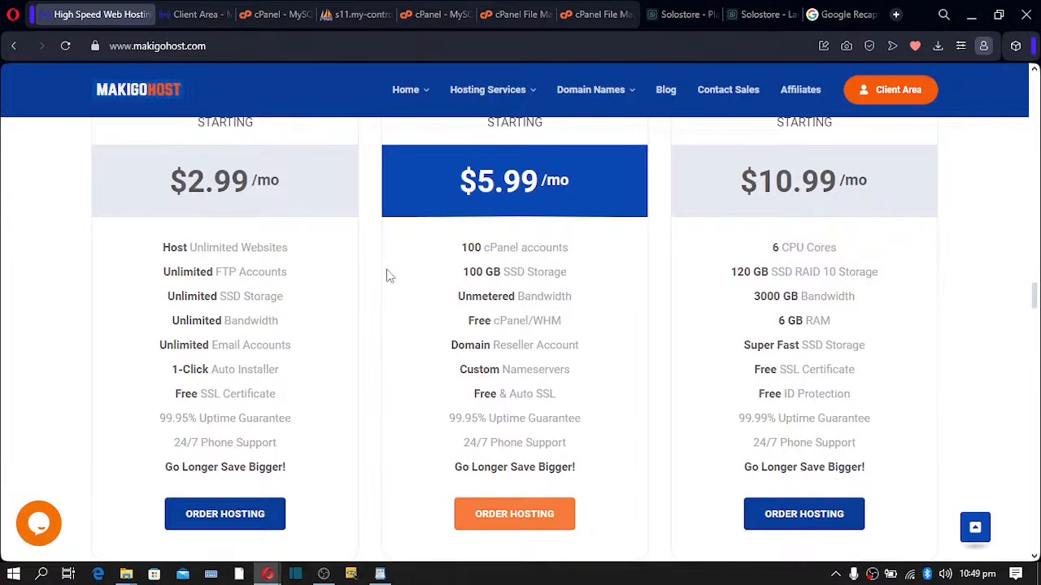
mouse_move(488, 89)
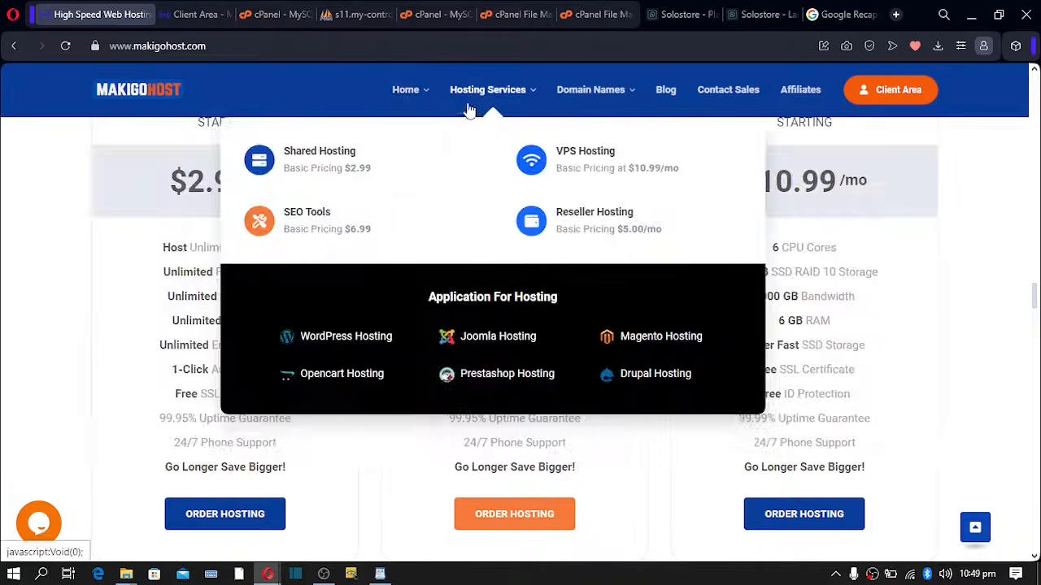
left_click(315, 171)
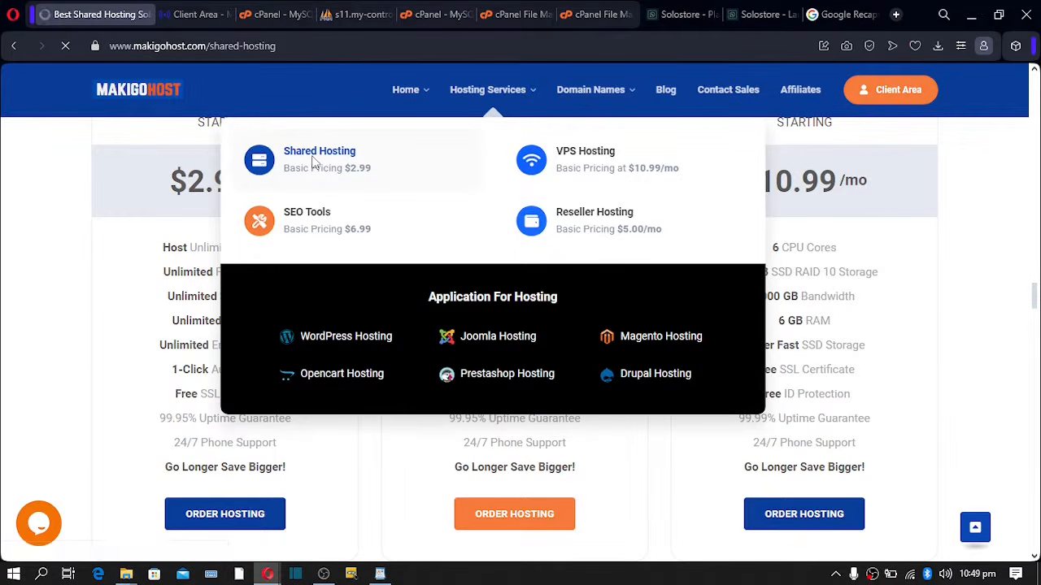
scroll(315, 171, "down", 15)
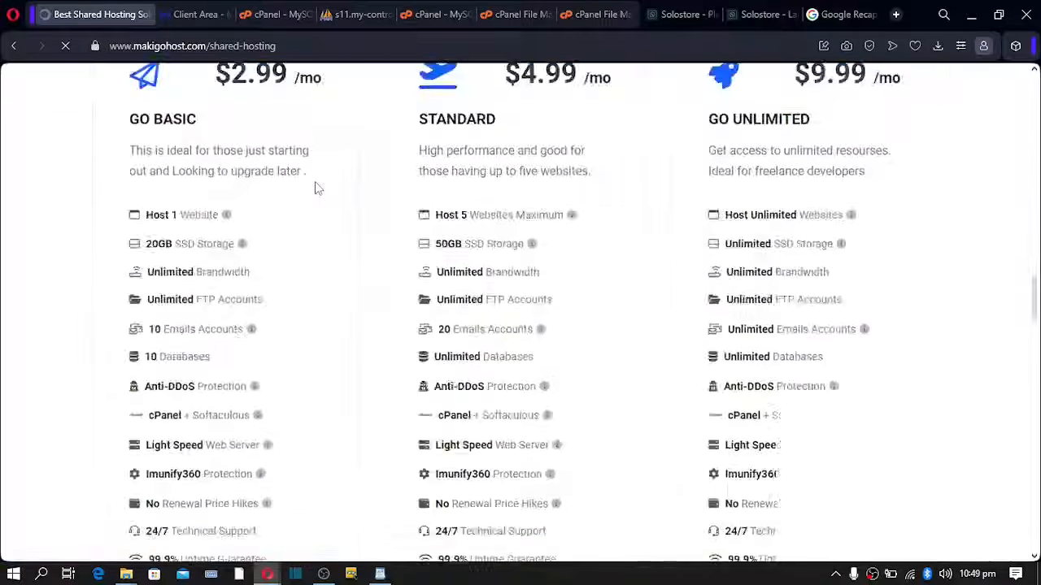
scroll(316, 183, "up", 3)
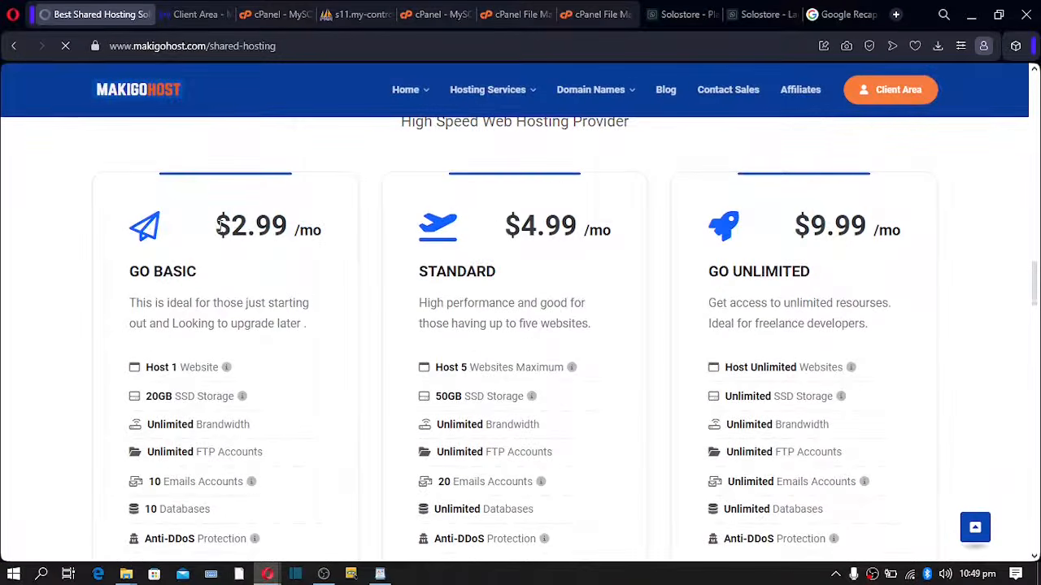
left_click_drag(215, 226, 326, 241)
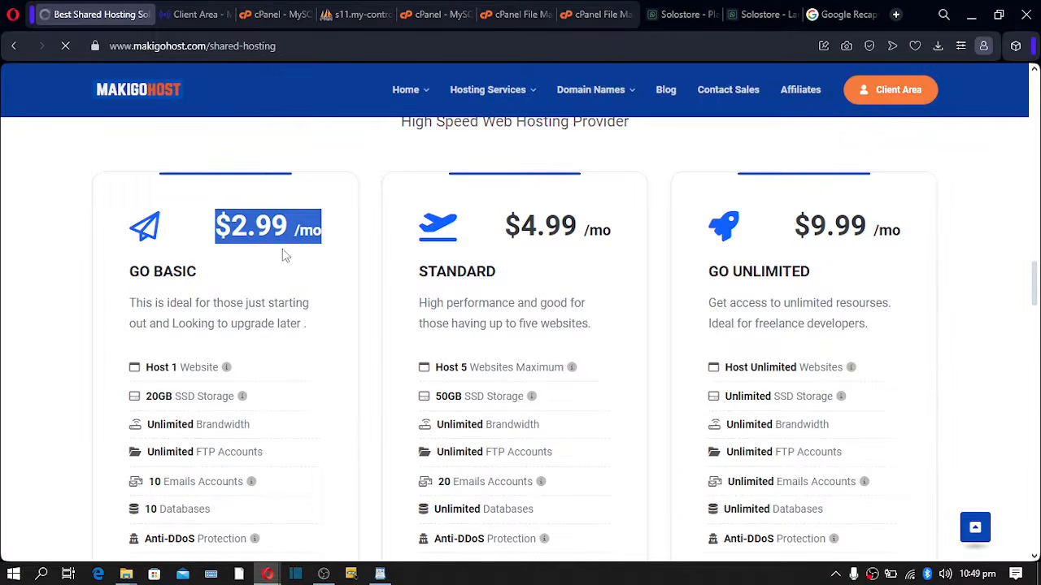
- Compare storage of 20GB, 50GB and Unlimited across plans, then return to WhatsStore's plan form
scroll(281, 255, "down", 1)
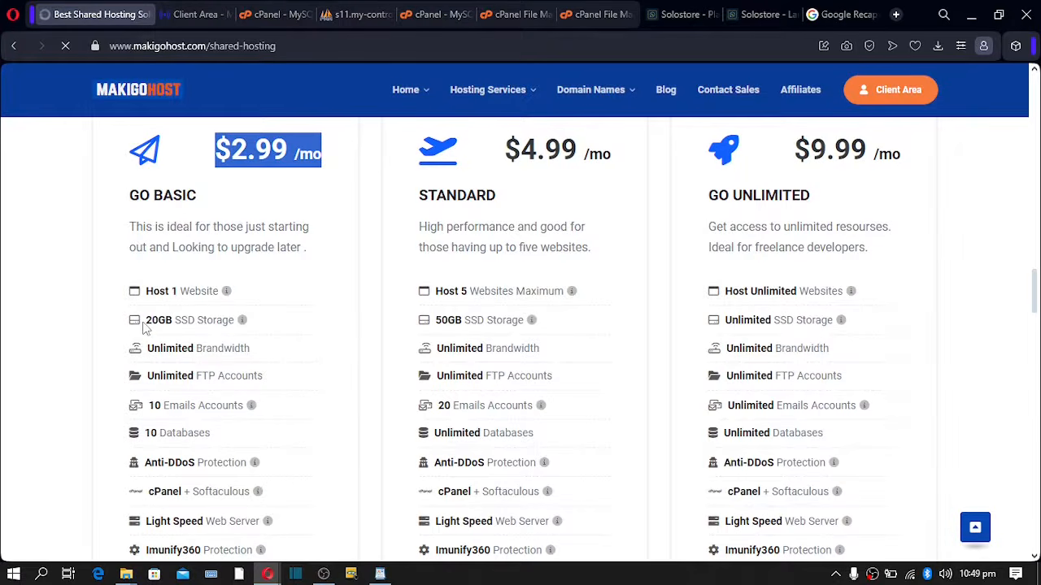
left_click_drag(146, 321, 172, 323)
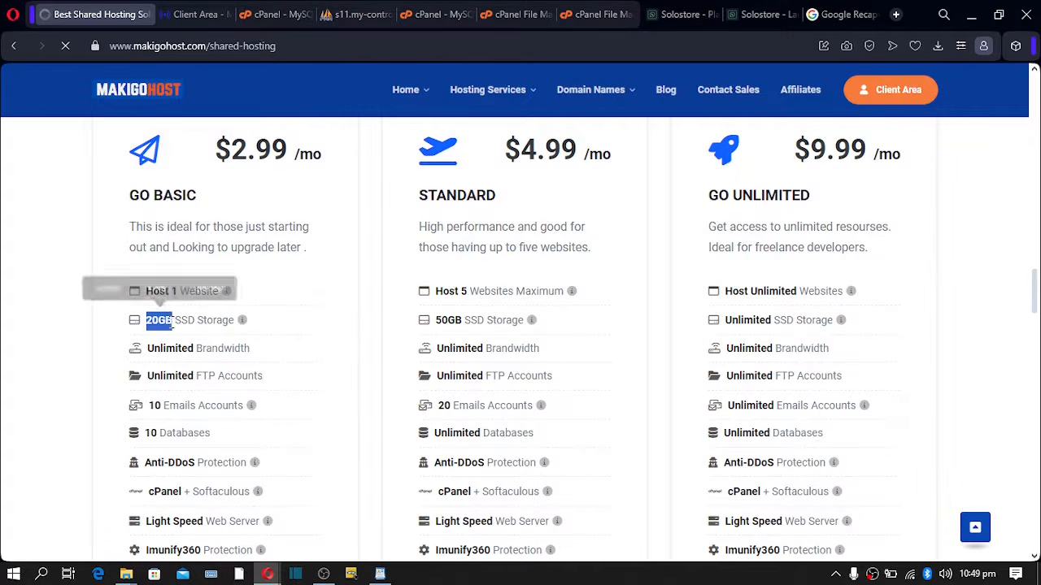
left_click(117, 330)
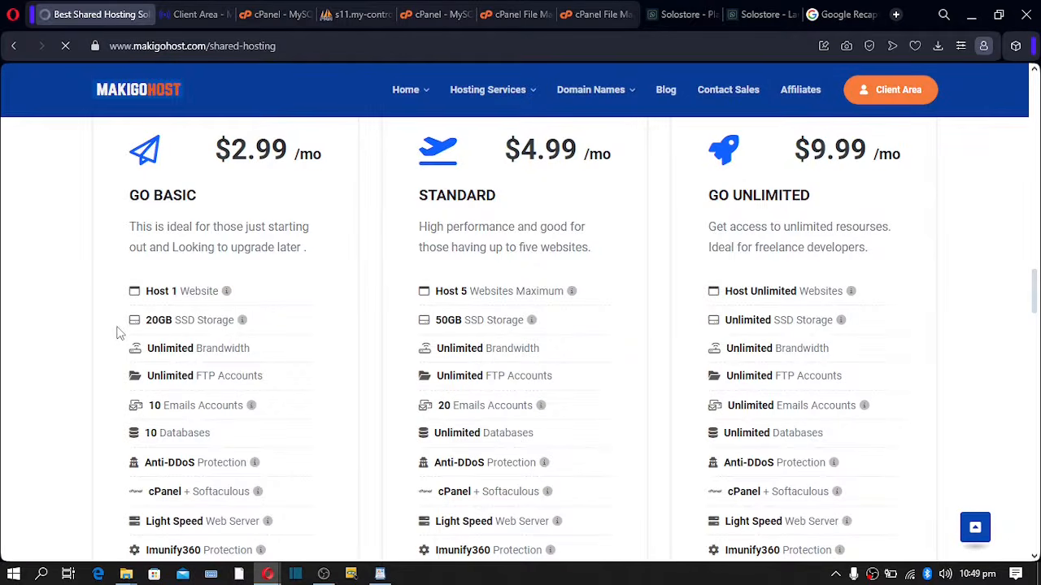
double_click(447, 320)
left_click_drag(724, 320, 780, 321)
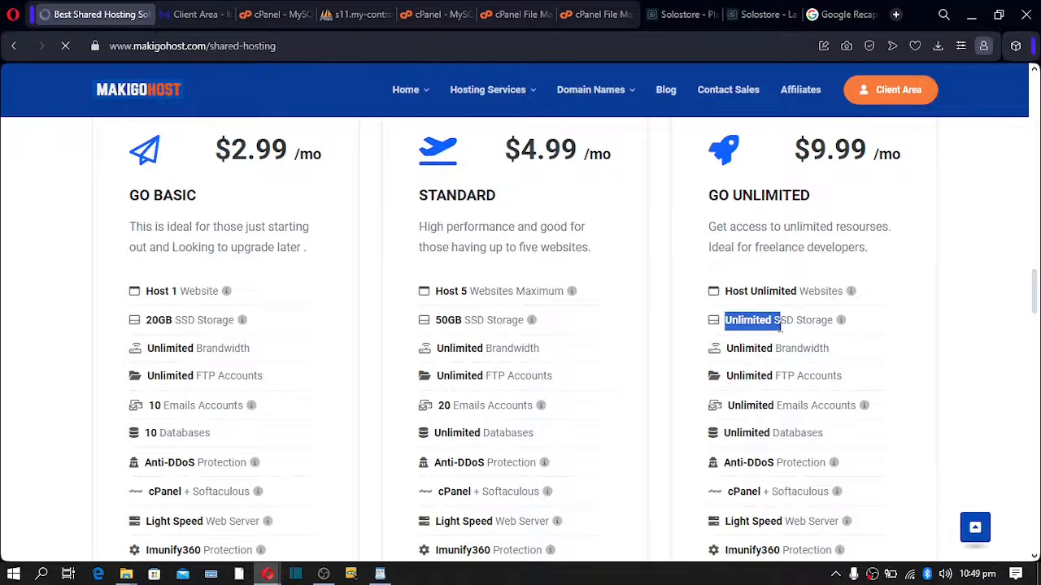
scroll(463, 211, "up", 2)
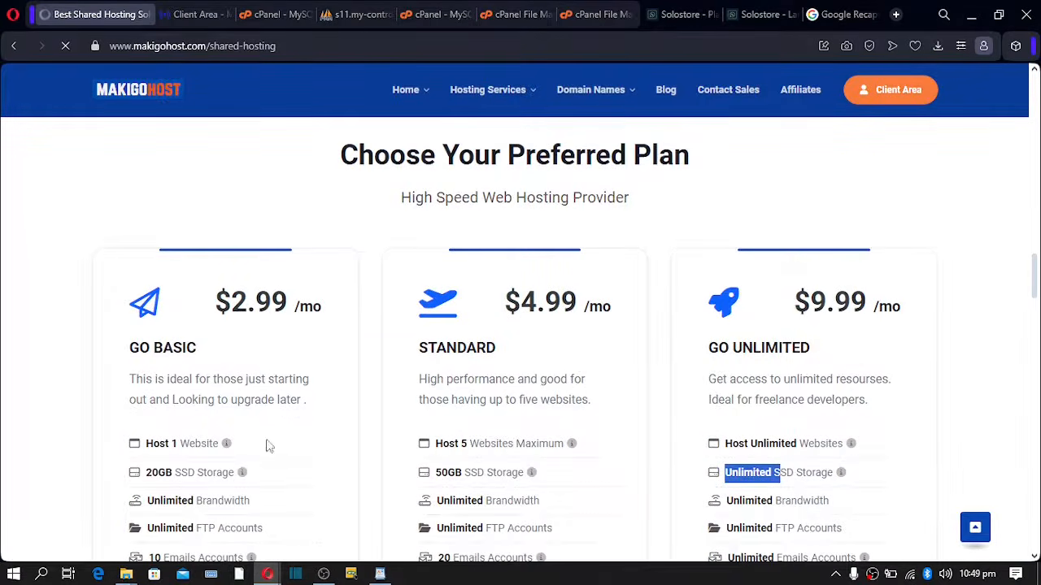
left_click(675, 15)
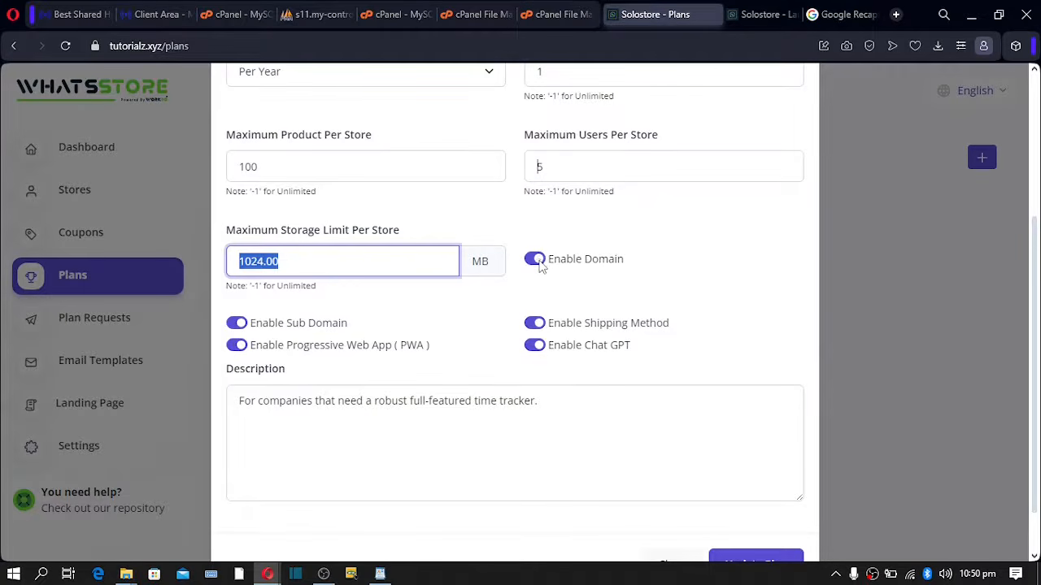
- Switch to the Solostore Landing Page tab and open a new Speed Dial tab
left_click(756, 22)
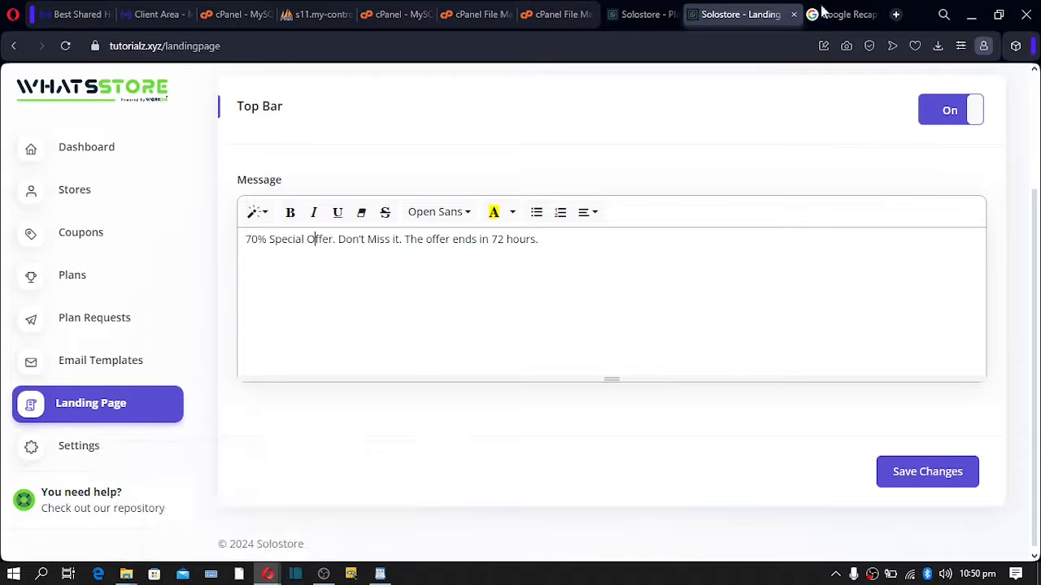
left_click(896, 15)
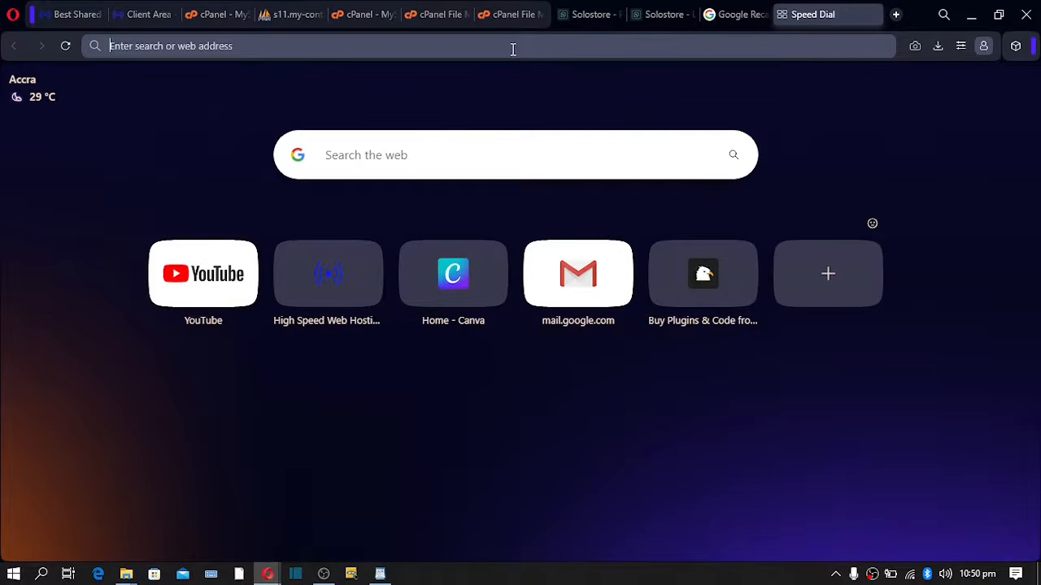
- Enter storename.yoursitename.com in the address bar, then remove the 'storename.' prefix
type("st")
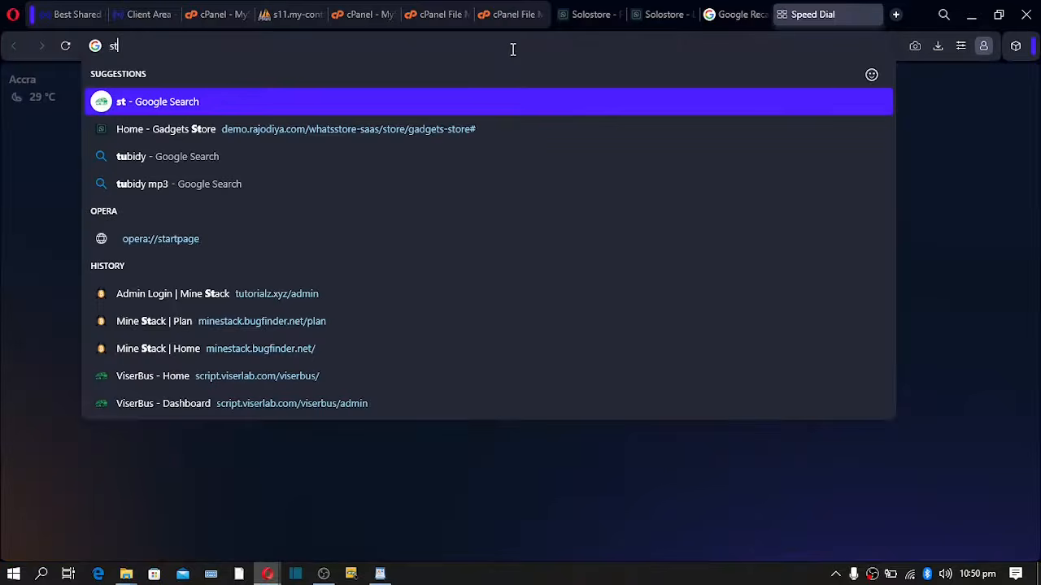
type("ore")
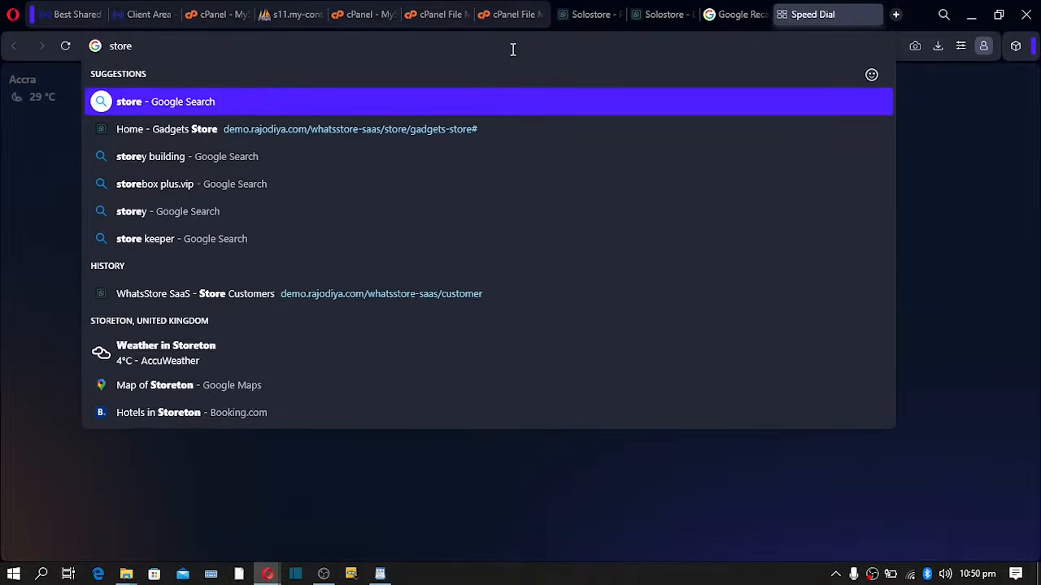
type("name")
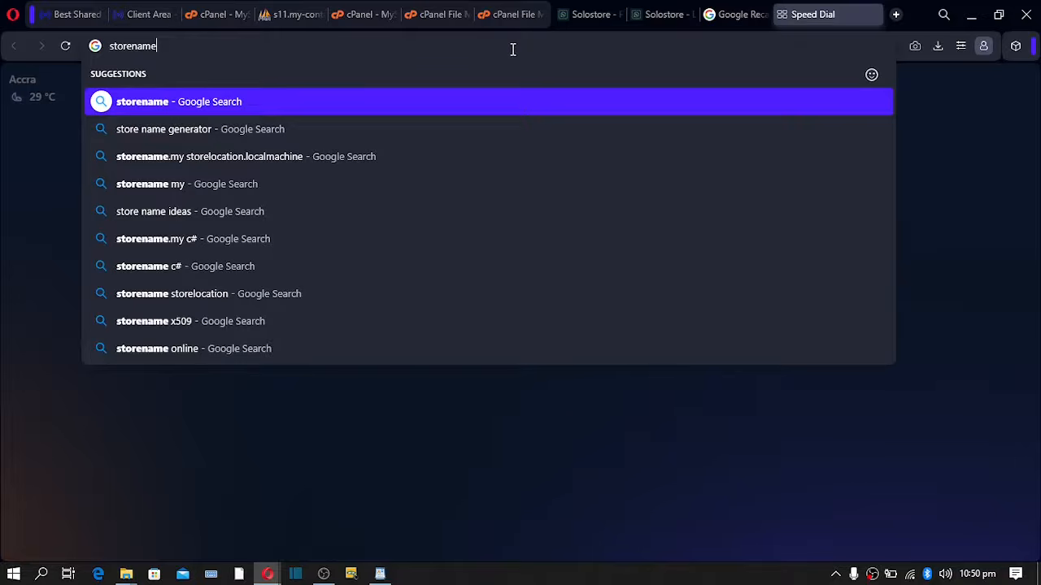
type("/")
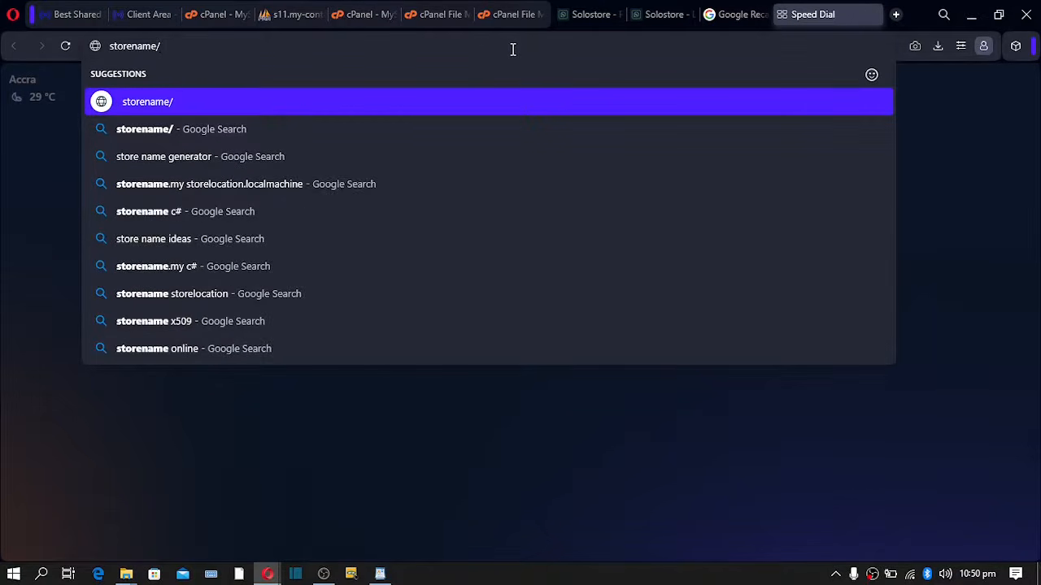
key("BackSpace")
type(".")
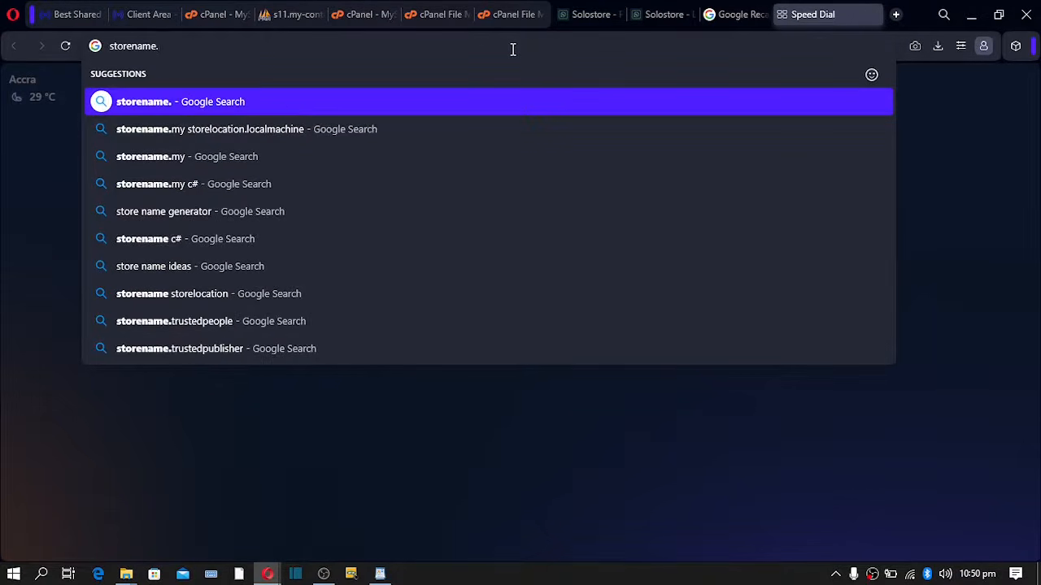
type("y")
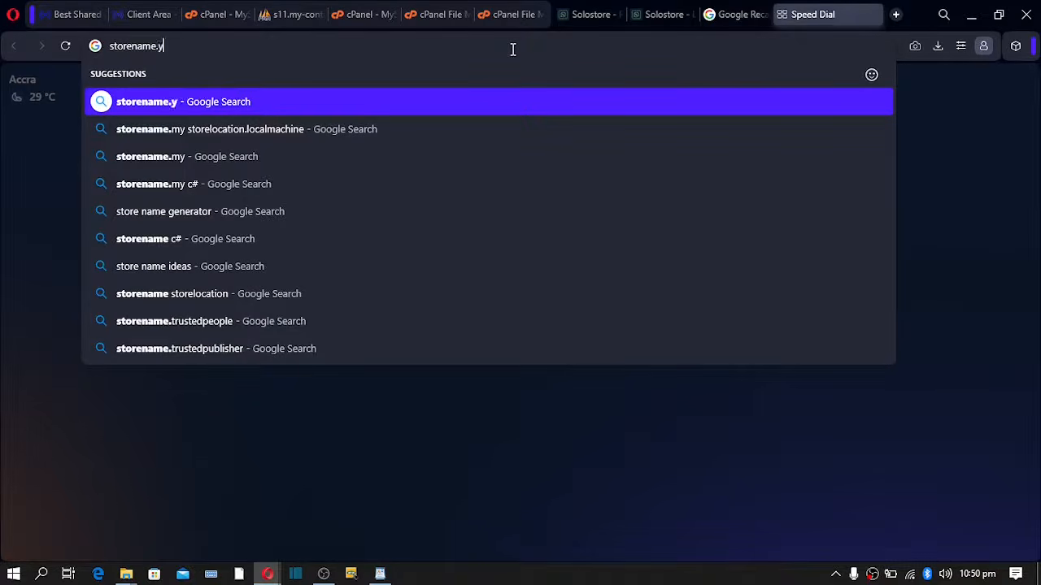
type("our")
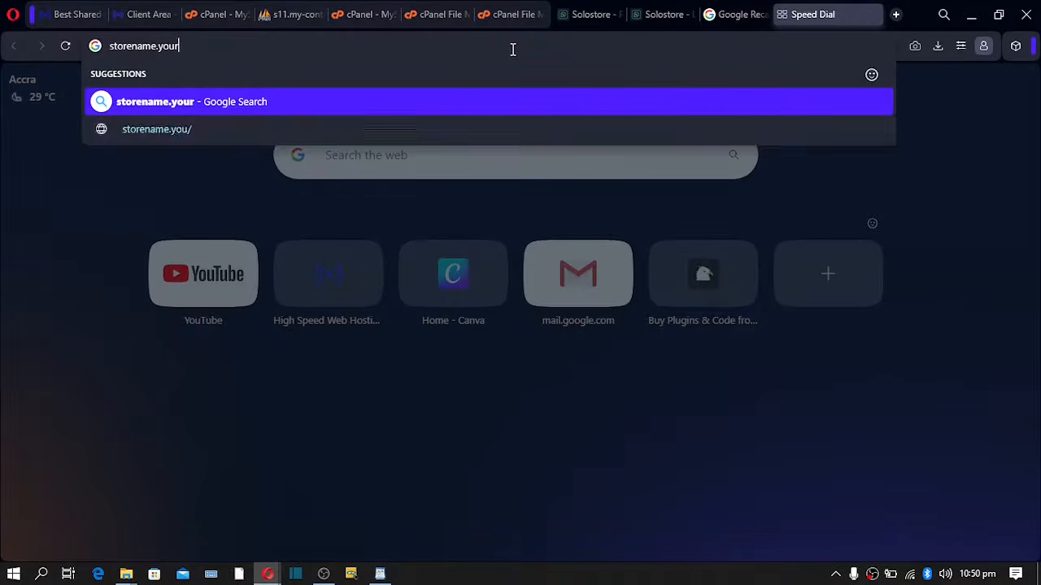
type("site")
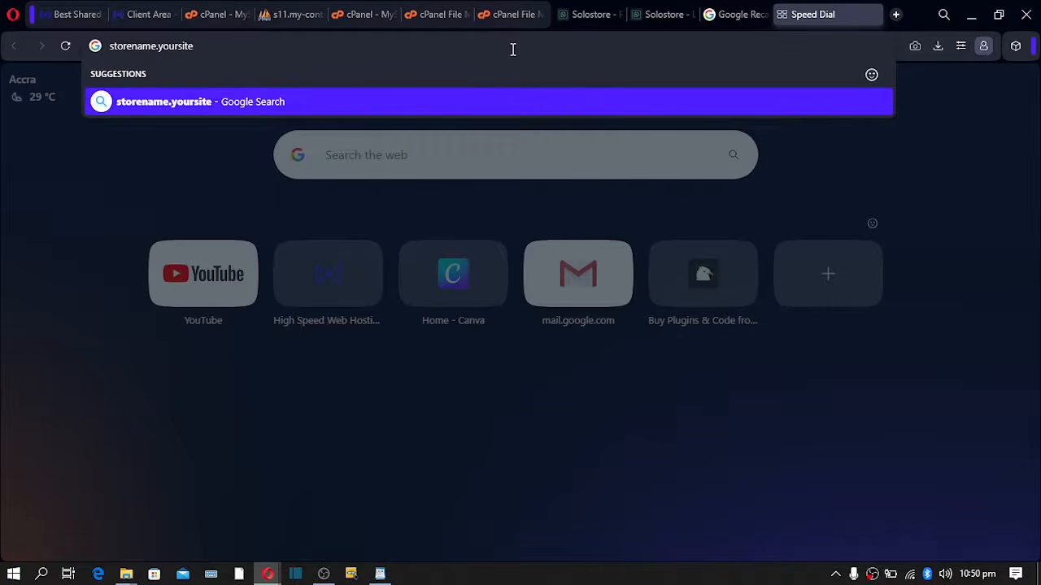
type("name")
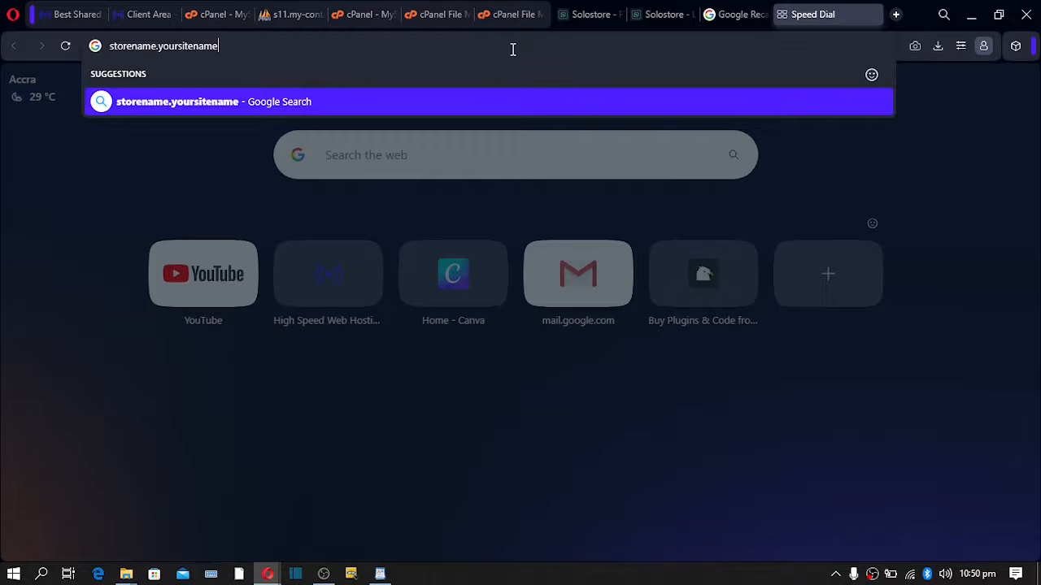
type(".com")
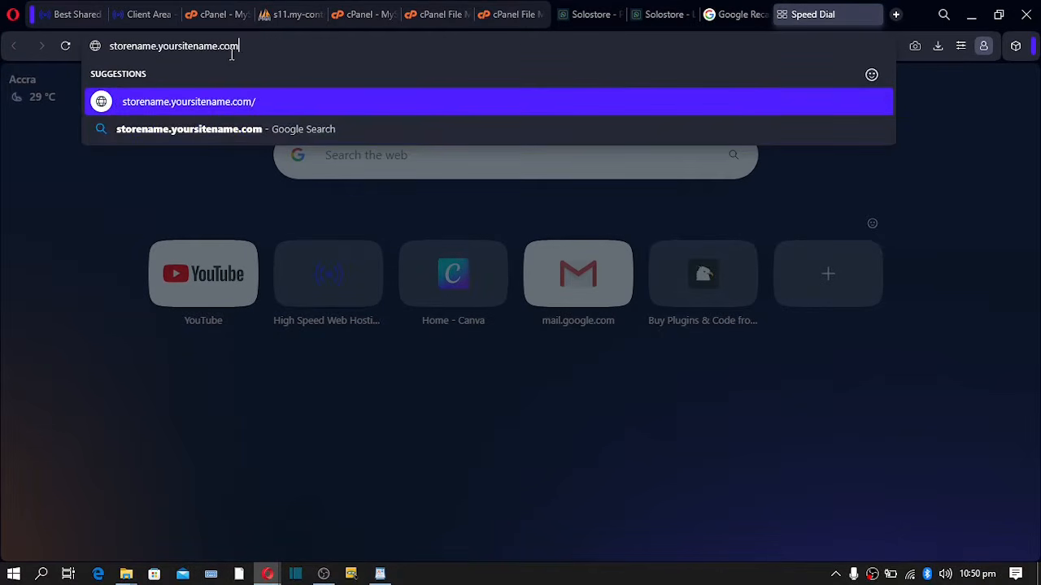
left_click_drag(262, 51, 107, 54)
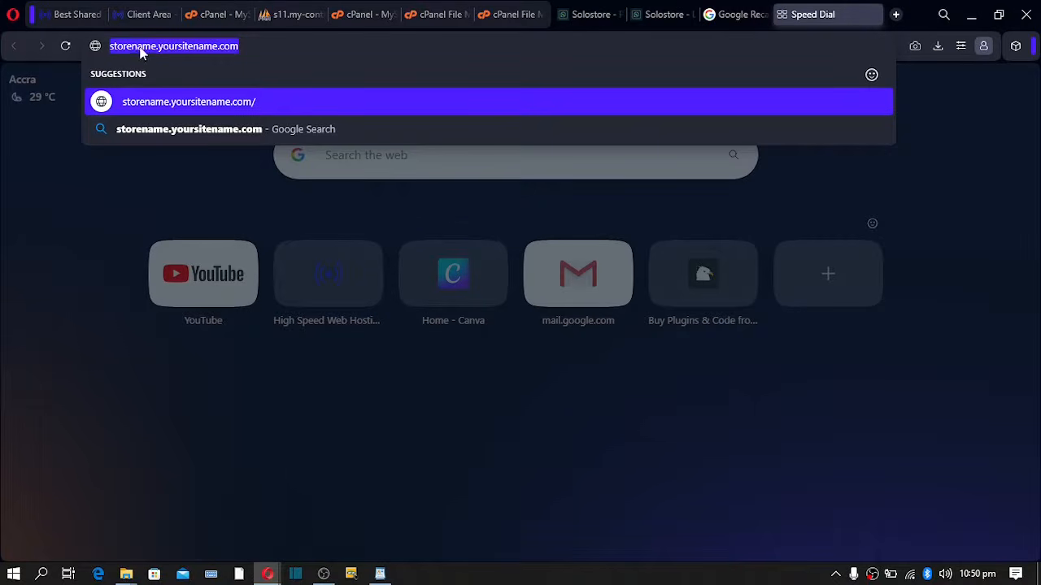
left_click(167, 49)
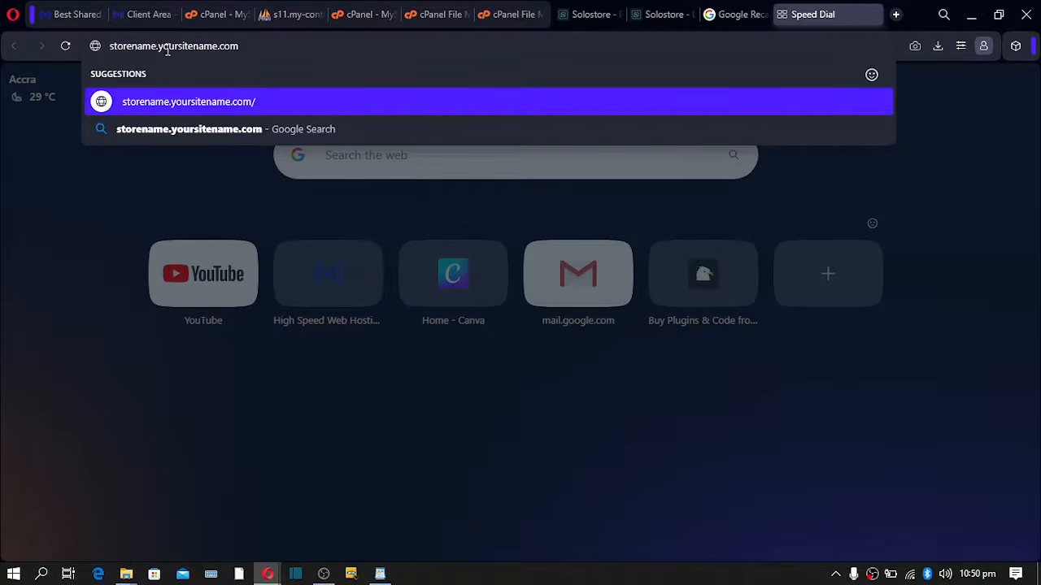
left_click_drag(159, 46, 79, 51)
key("ctrl+c")
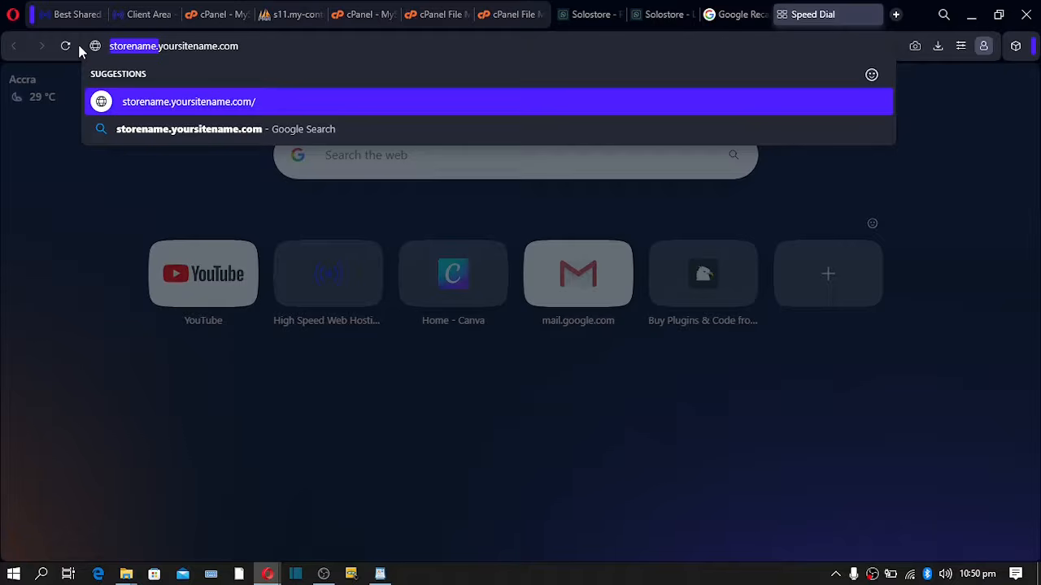
key("BackSpace")
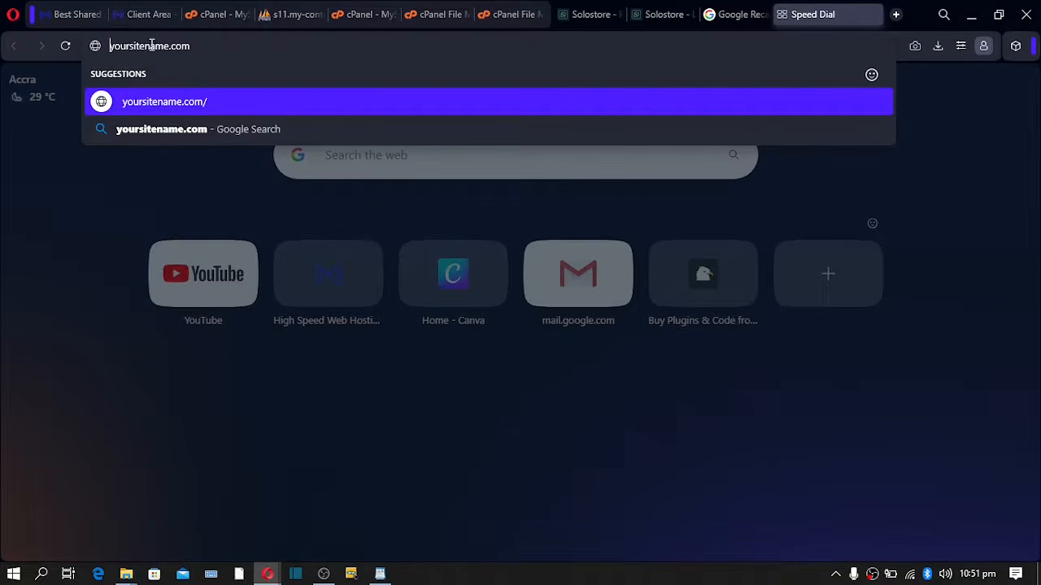
- Append '/storename' after the domain to form yoursitename.com/storename, without opening it
left_click(206, 48)
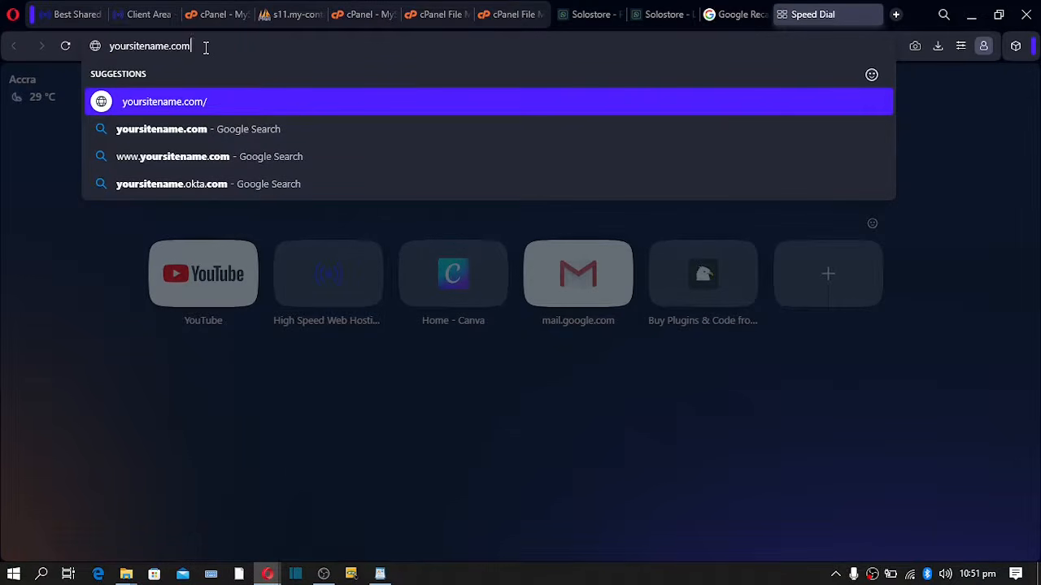
type("/")
key("ctrl+v")
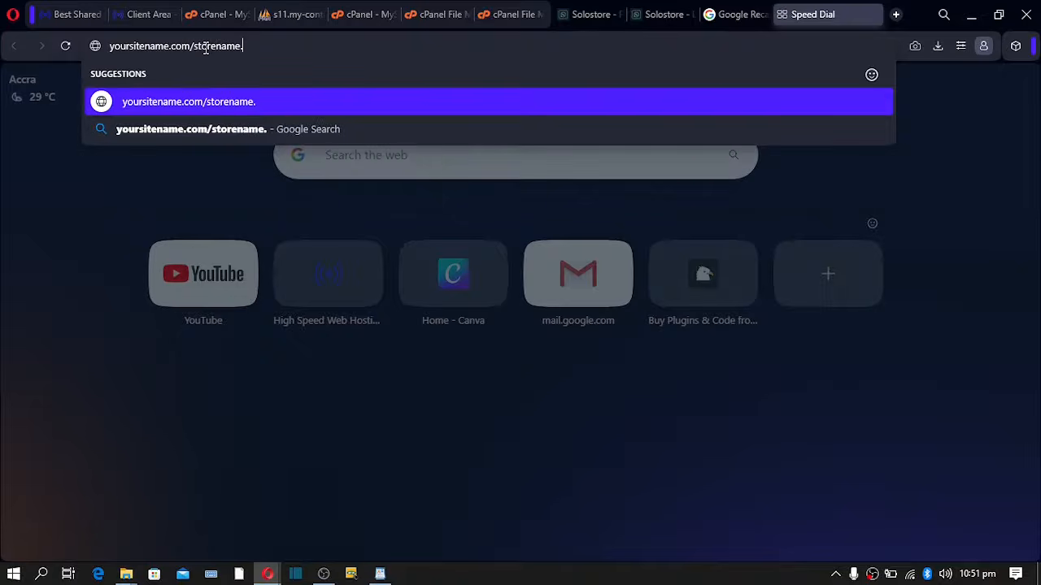
key("BackSpace")
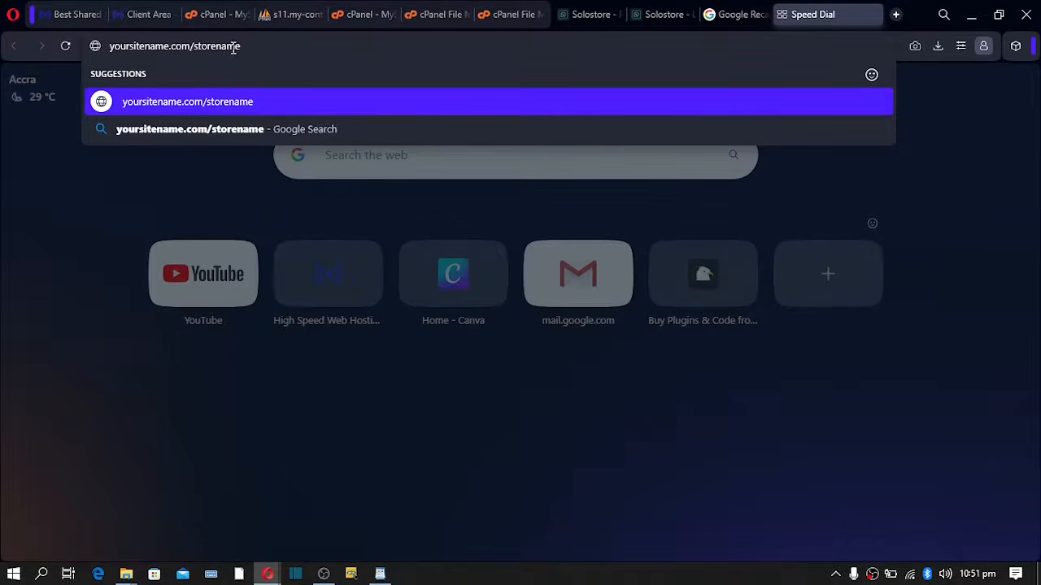
left_click_drag(272, 49, 78, 47)
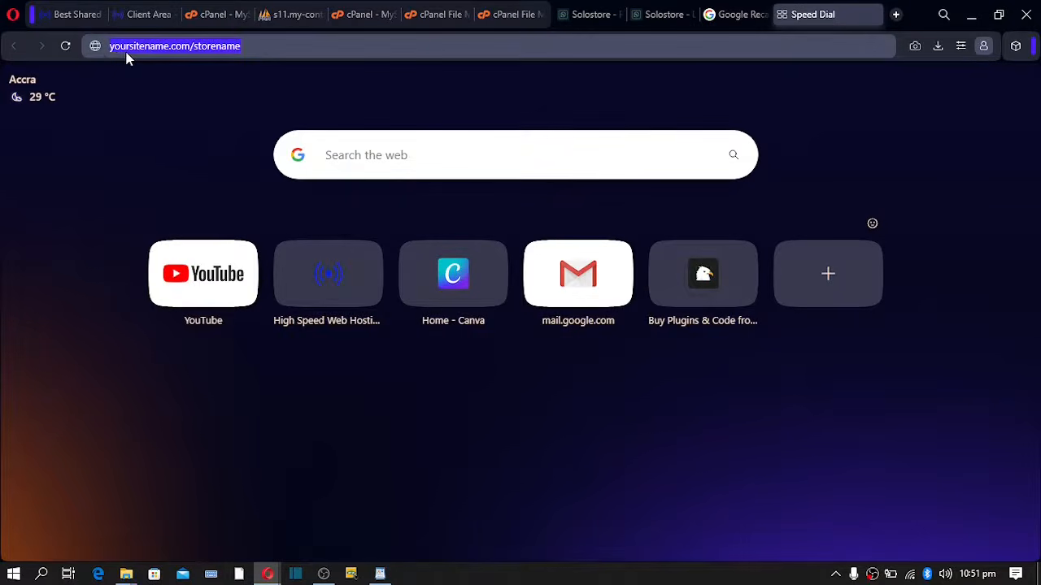
left_click(164, 46)
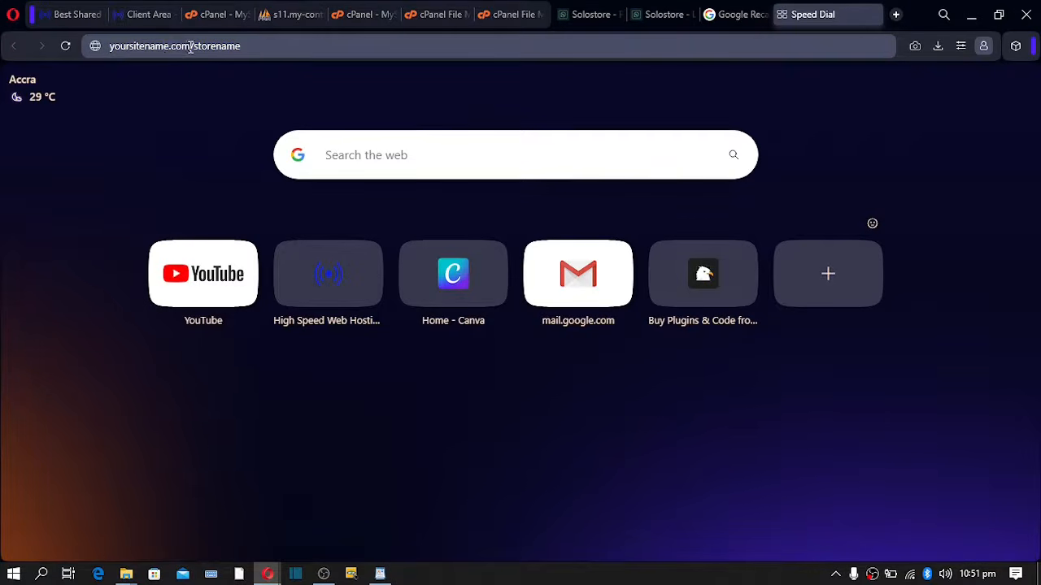
left_click_drag(190, 46, 87, 50)
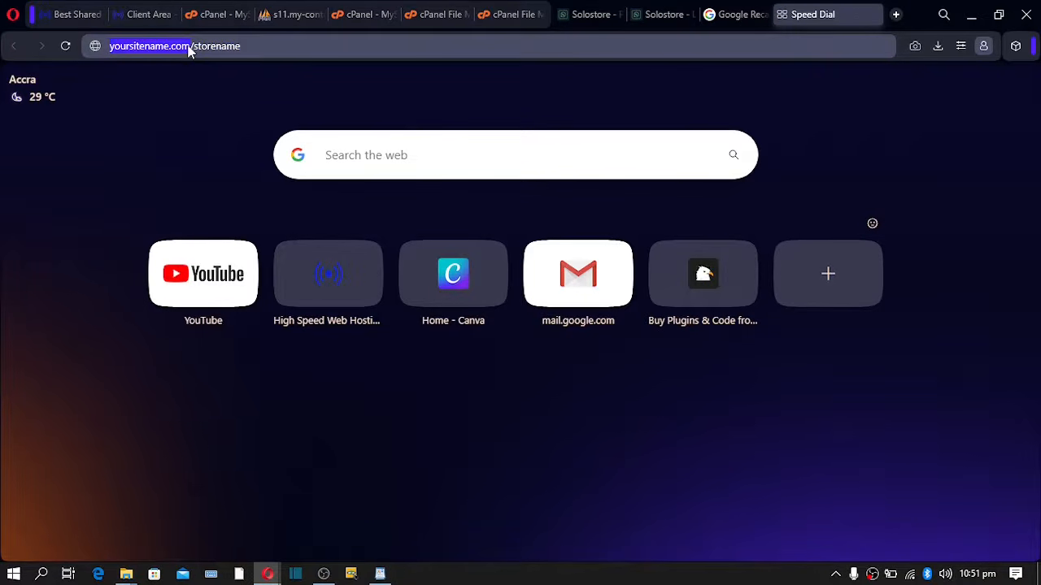
left_click(189, 47)
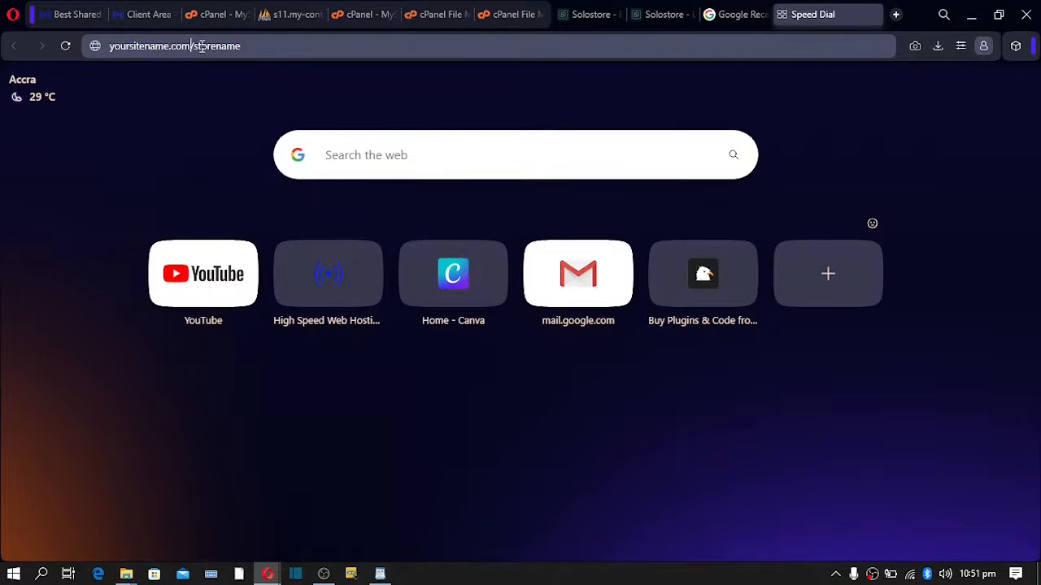
- Compare the plan form's sub domain option with the example yoursitename.com/storename address
left_click(651, 15)
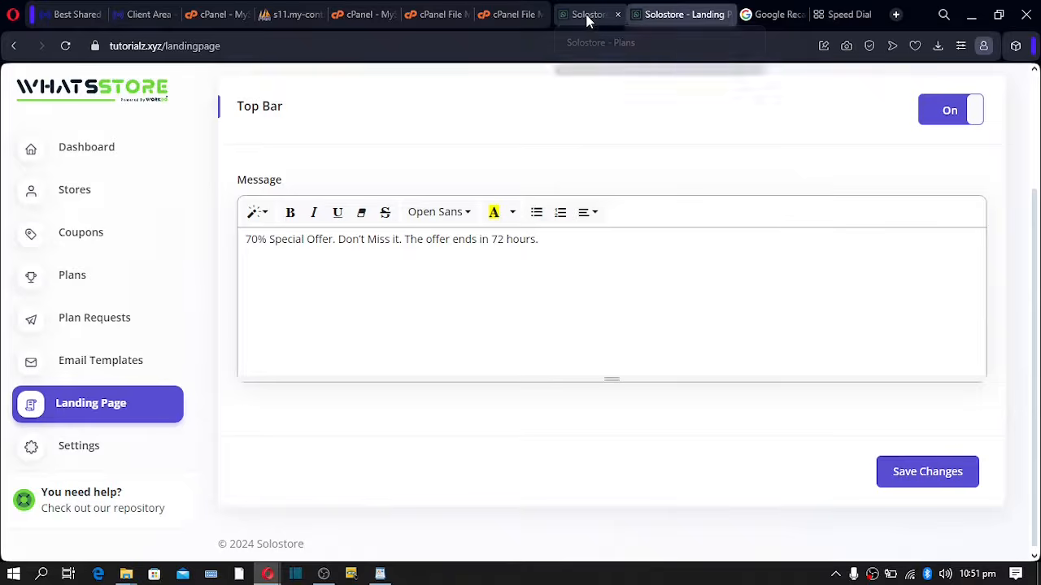
left_click(588, 14)
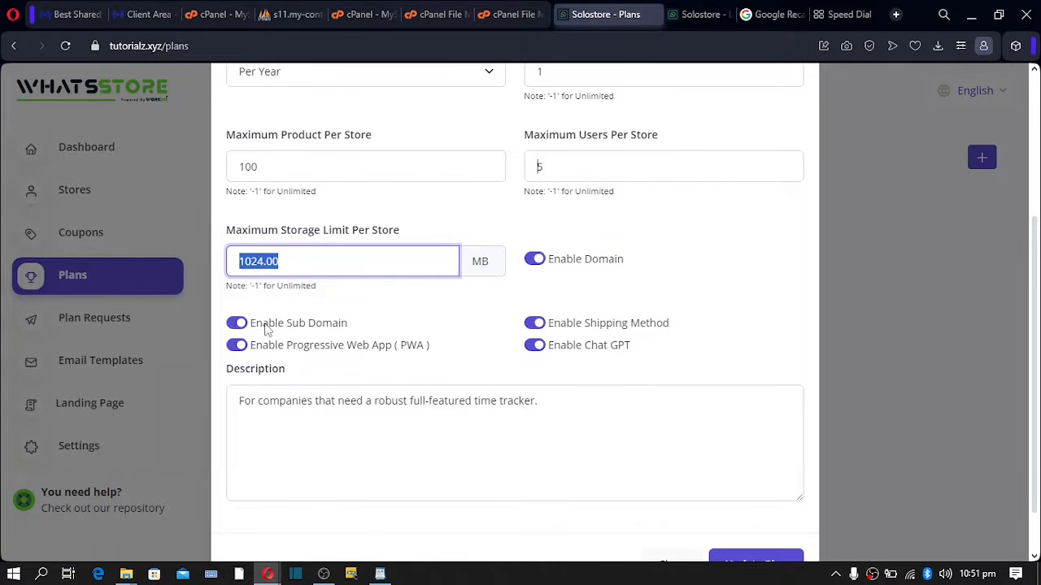
left_click_drag(293, 323, 338, 325)
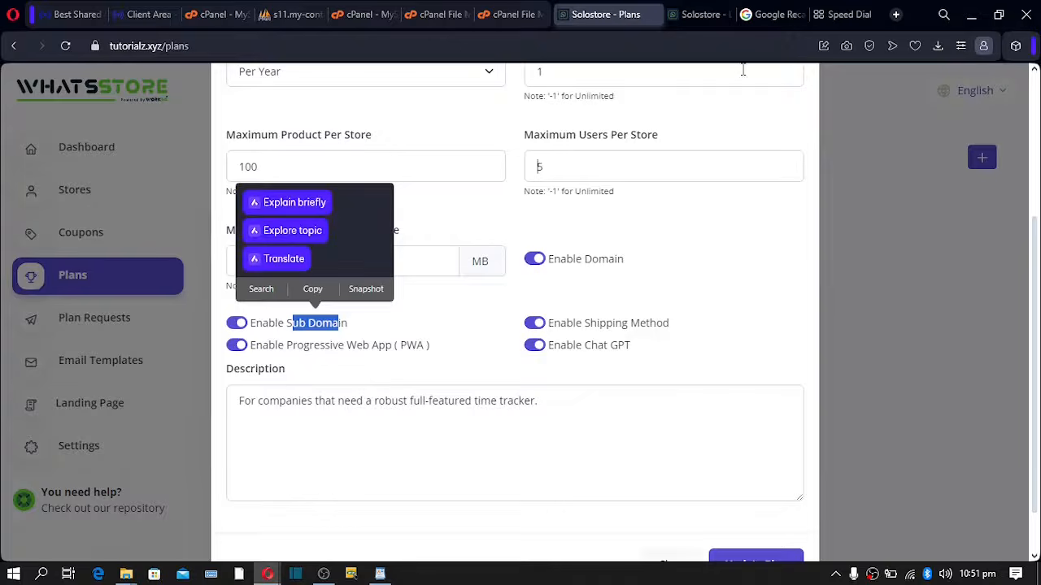
left_click(830, 18)
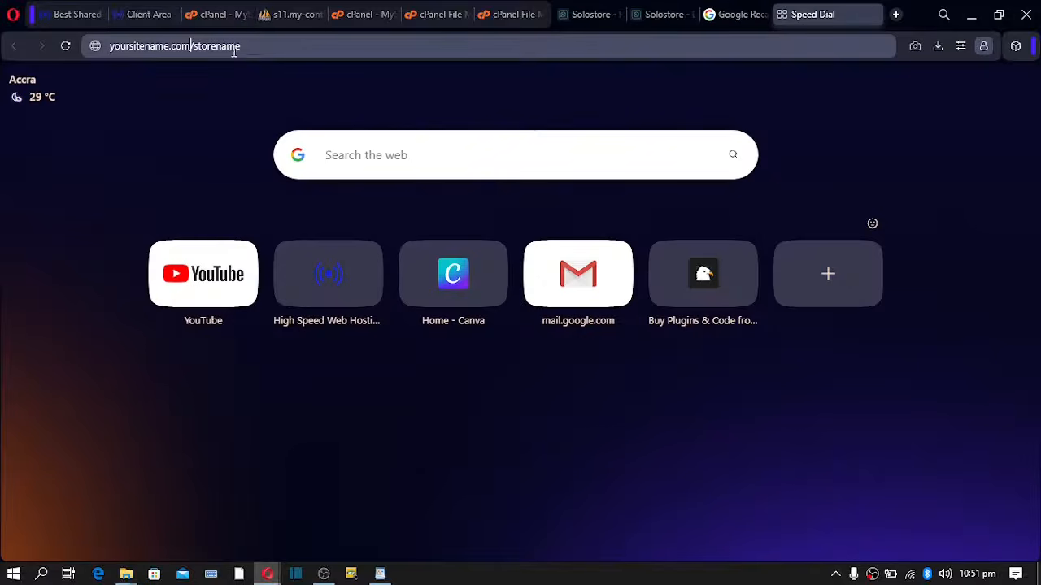
left_click_drag(253, 47, 105, 46)
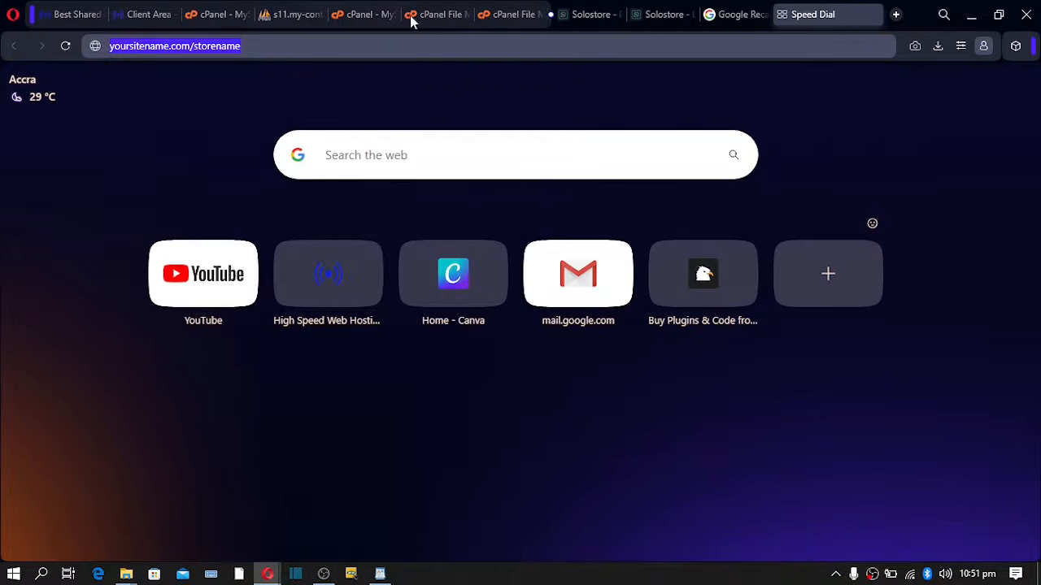
left_click(582, 14)
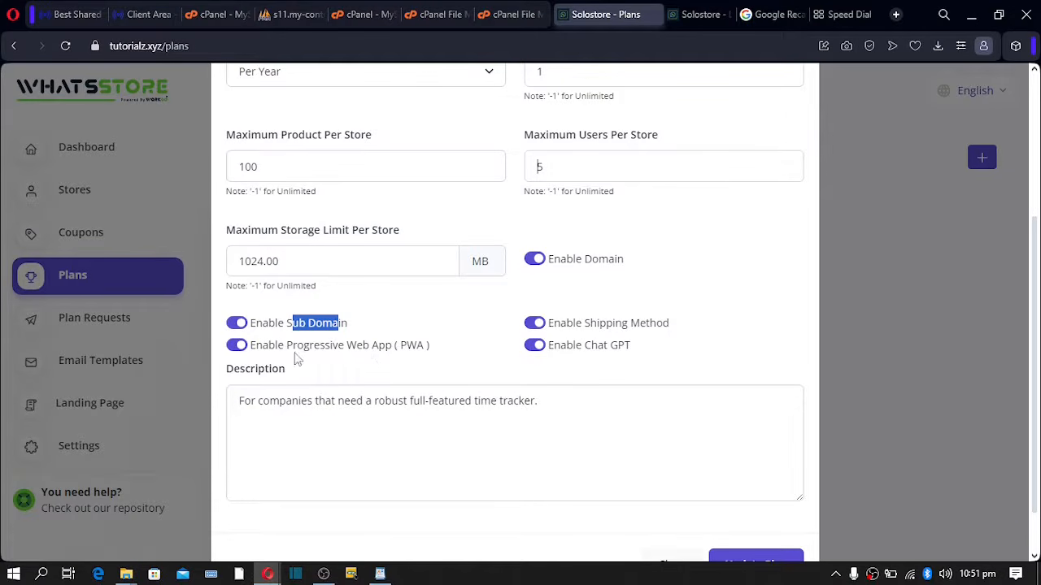
- Review the plan description and save the Basic plan with Update Plan
scroll(581, 309, "up", 3)
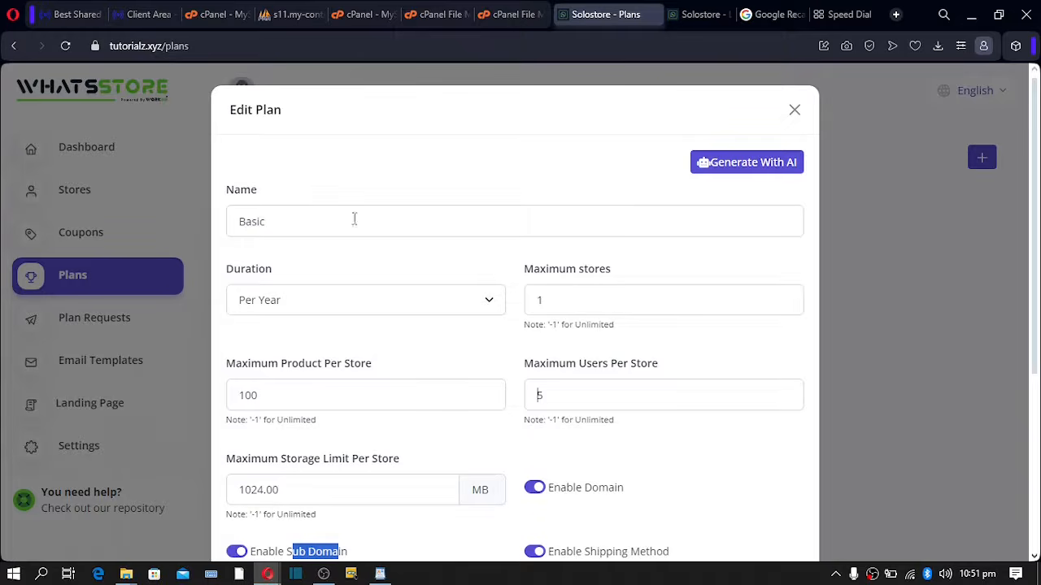
scroll(329, 253, "down", 4)
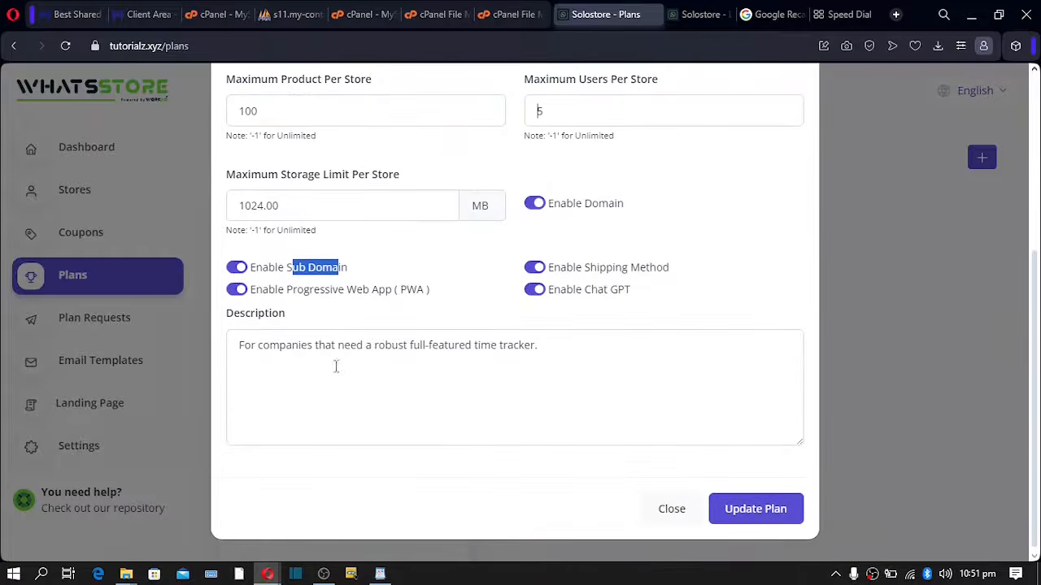
left_click_drag(239, 345, 299, 346)
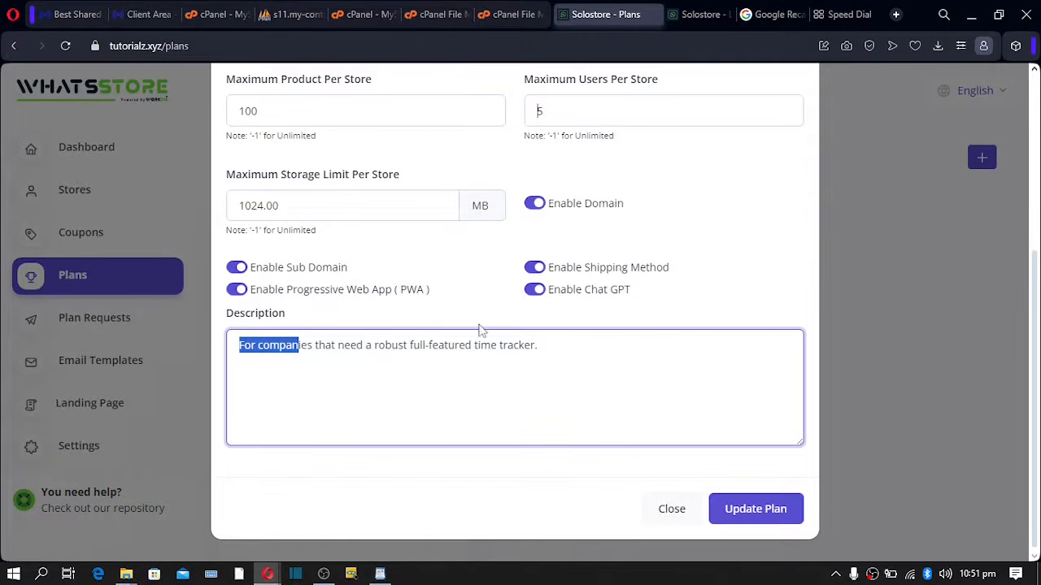
left_click(560, 350)
left_click_drag(560, 350, 204, 341)
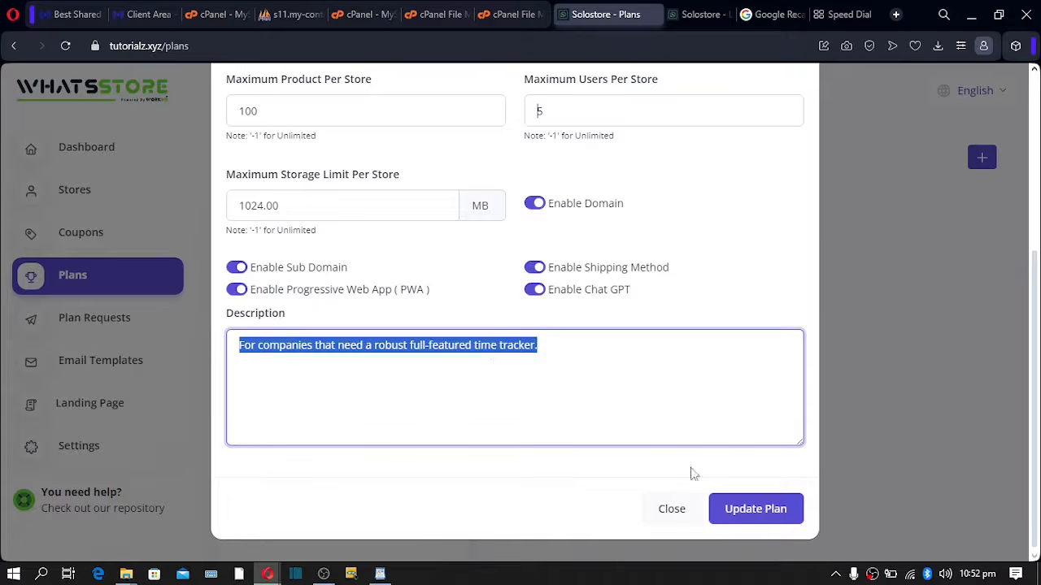
left_click(753, 527)
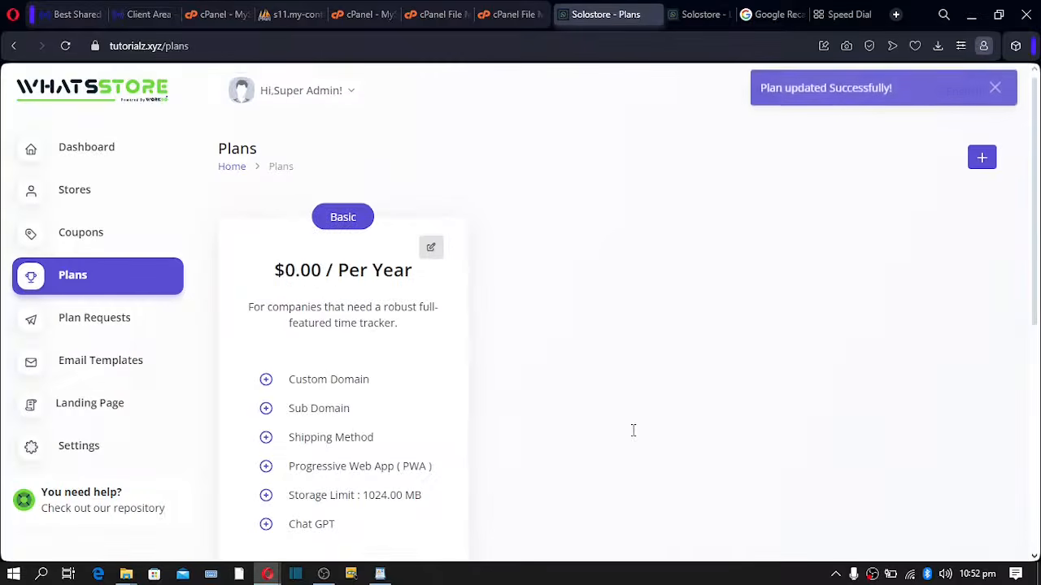
- Check the Basic plan's $0.00 yearly price and reopen its Edit Plan form
double_click(303, 270)
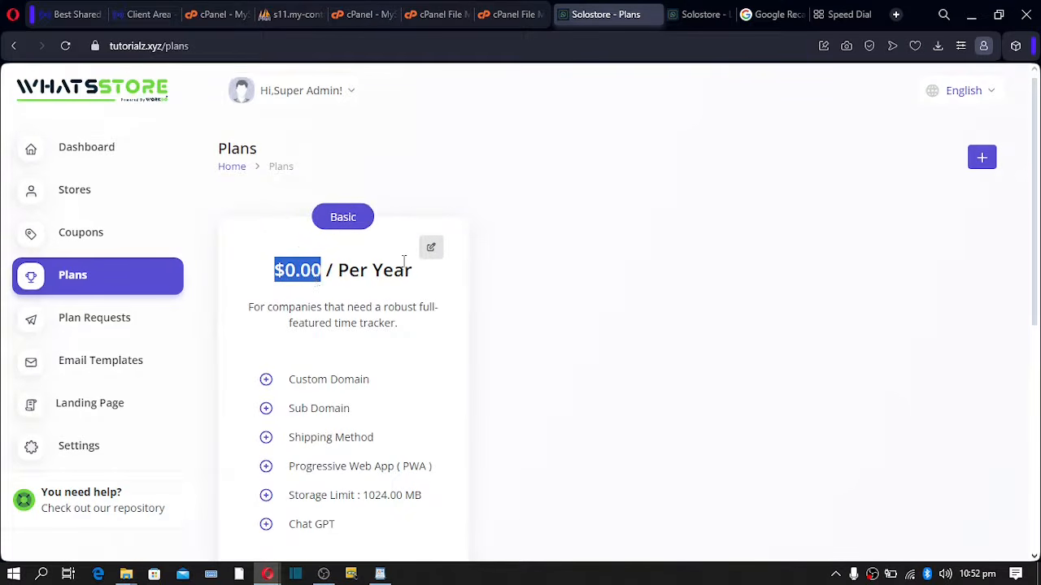
left_click(431, 252)
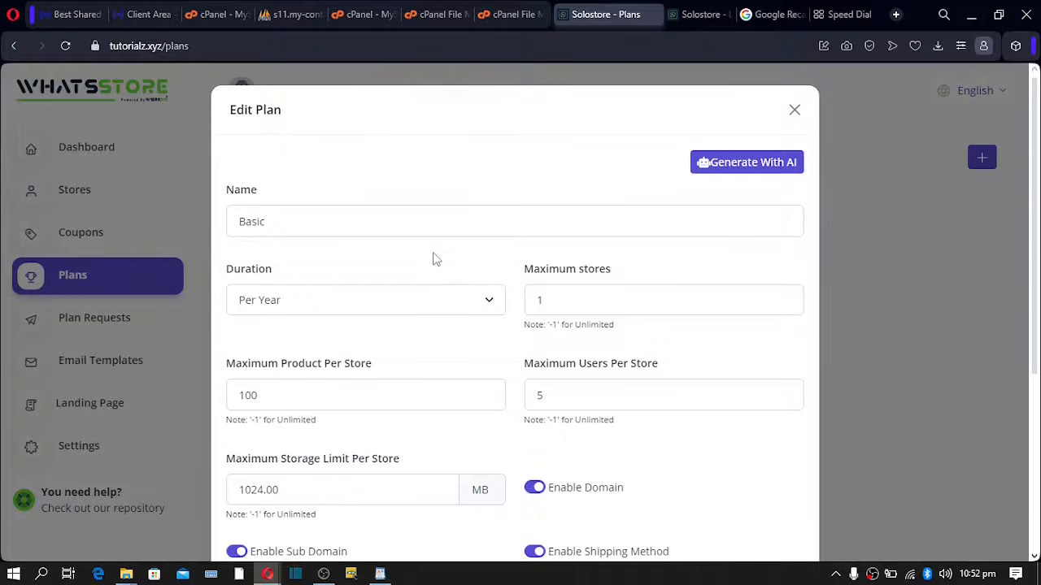
scroll(433, 258, "down", 4)
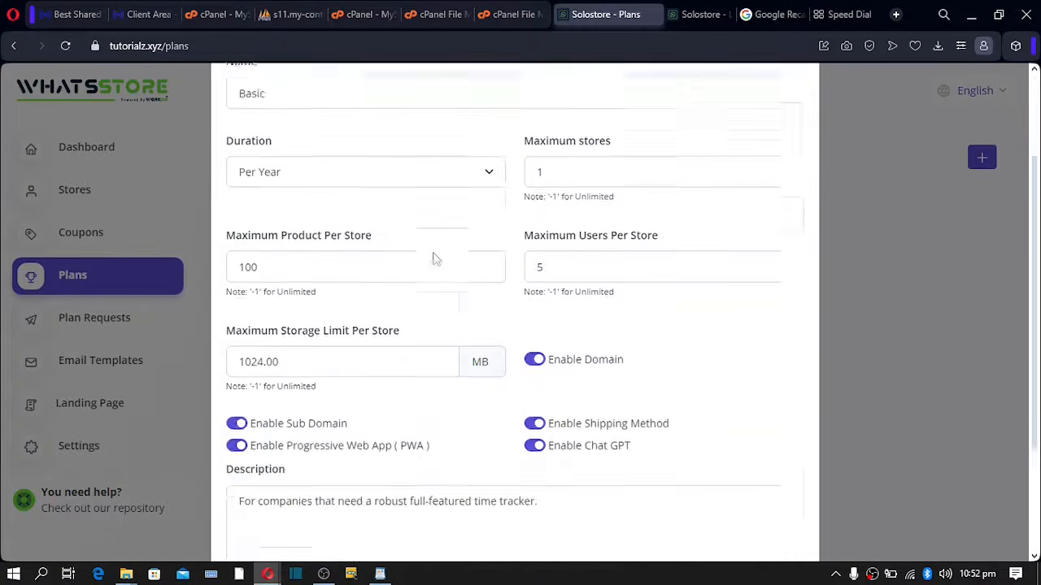
scroll(434, 259, "up", 4)
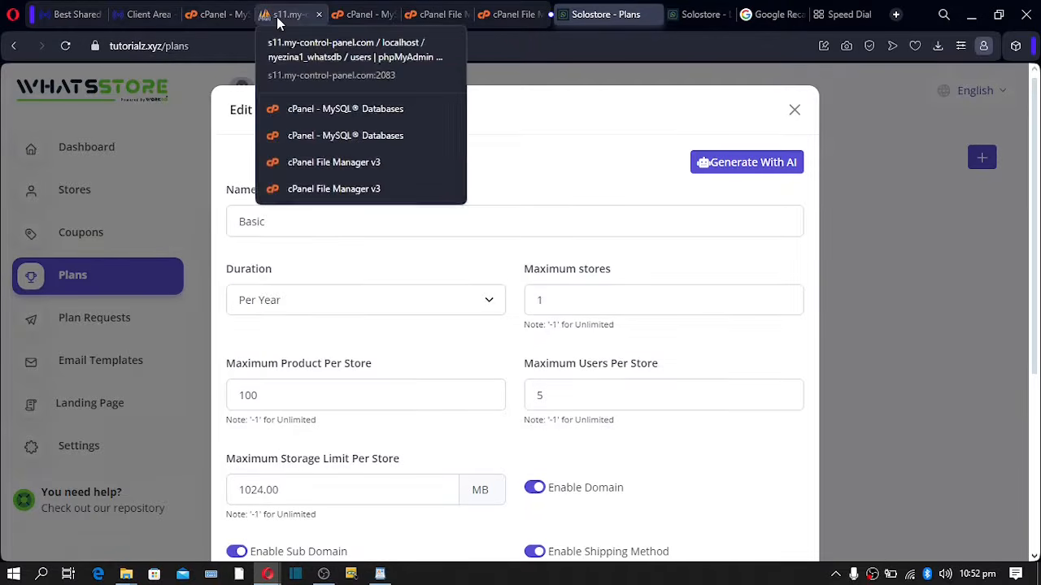
- Edit the Basic row in phpMyAdmin's plans table, changing its price from 0.00 to 80
left_click(278, 22)
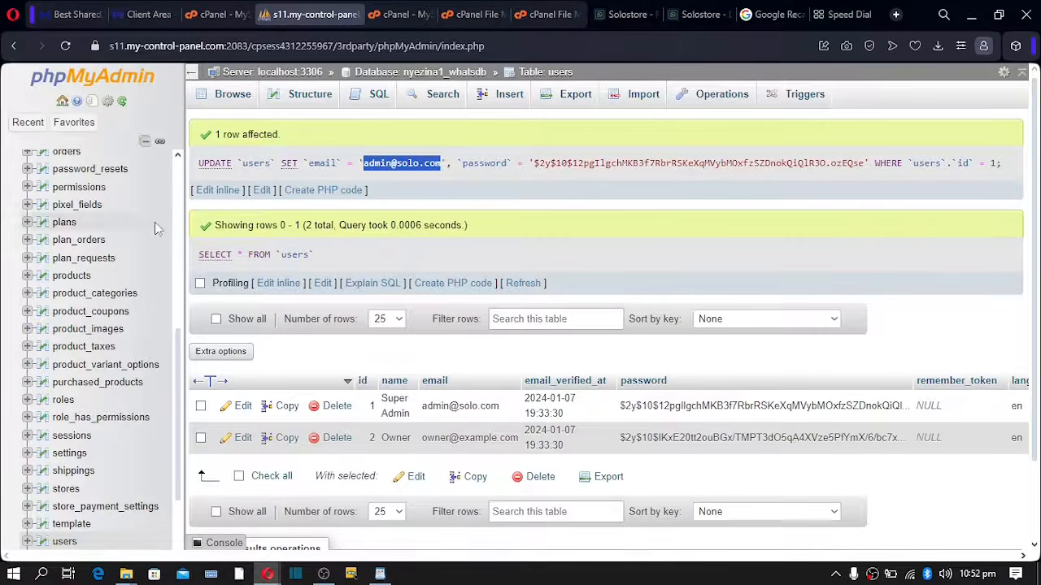
left_click(64, 223)
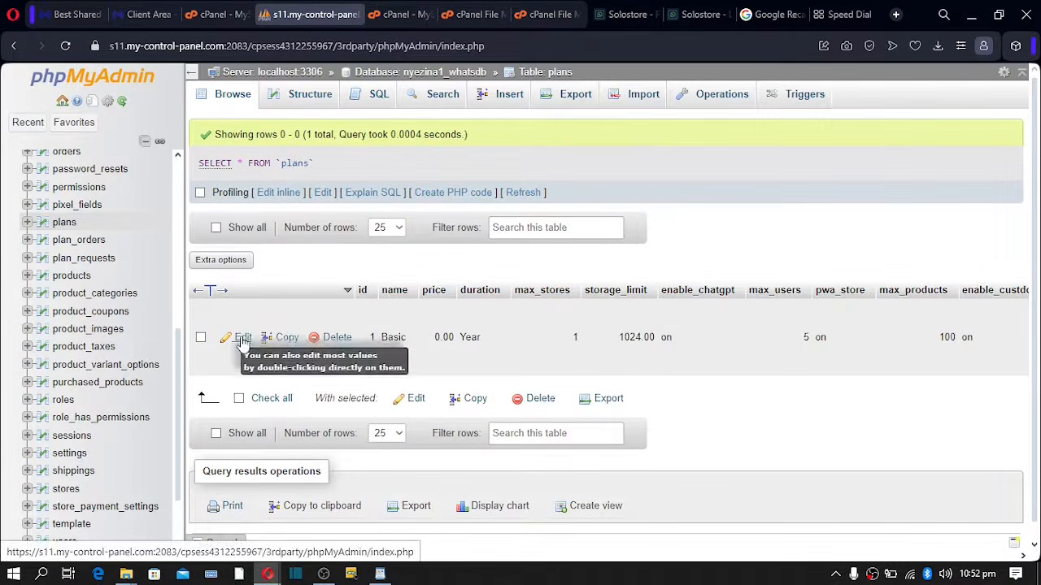
left_click(242, 340)
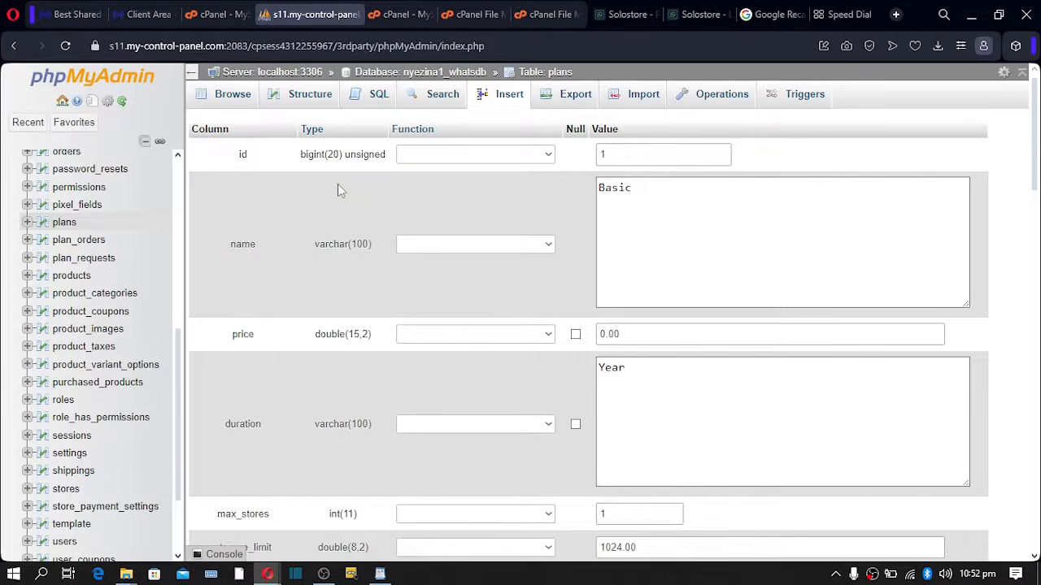
left_click(634, 336)
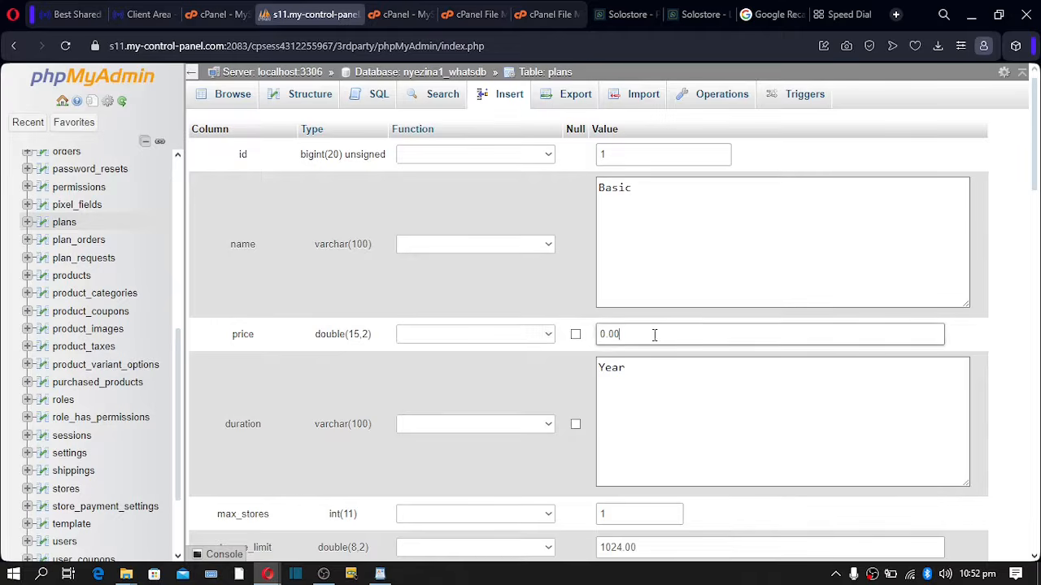
left_click_drag(656, 337, 576, 341)
type("80")
scroll(634, 358, "down", 20)
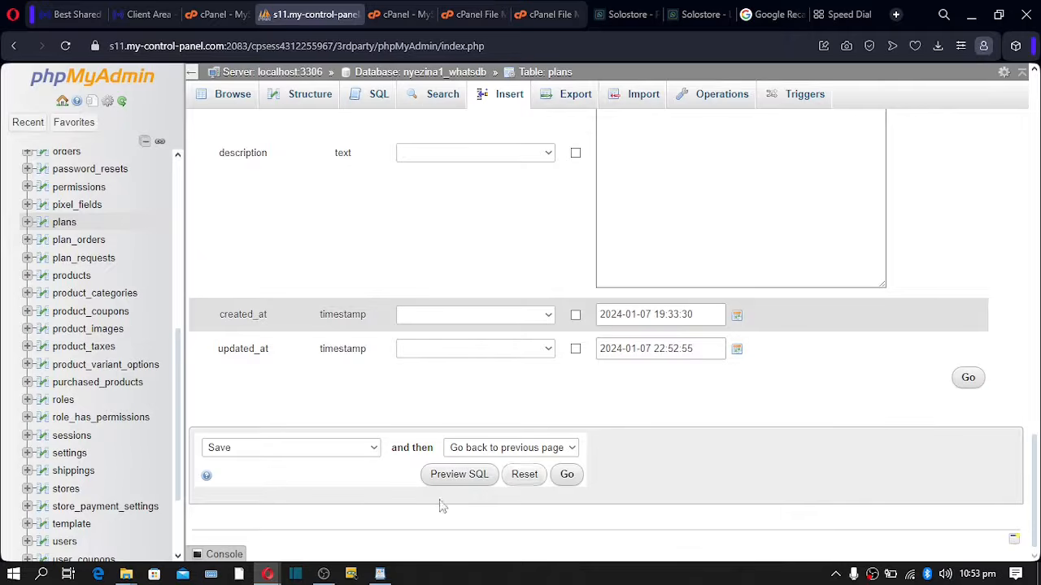
left_click(569, 478)
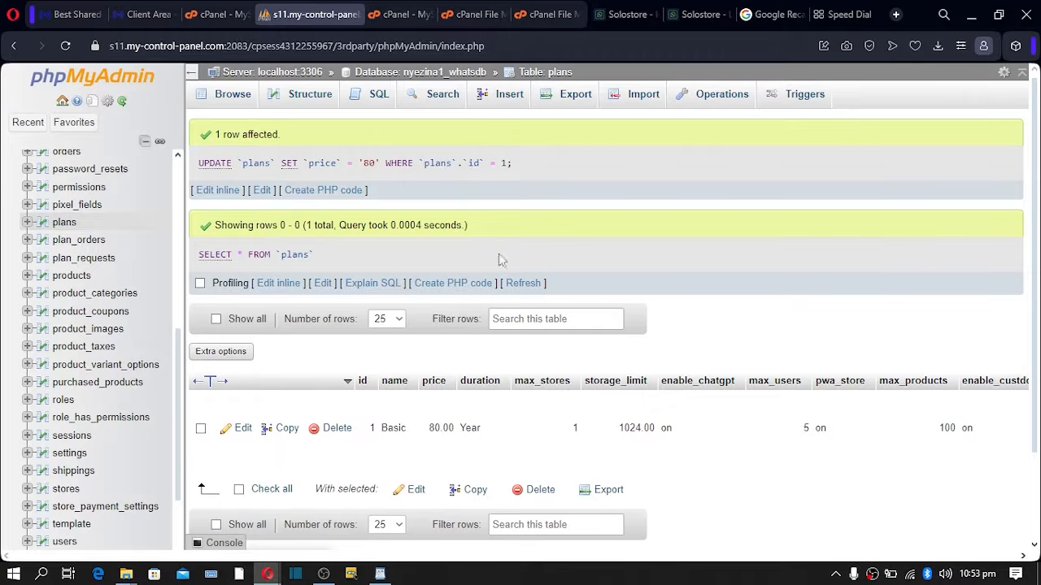
- Close the edit form, reload Plans, and confirm Basic shows $80.00 per year
left_click(616, 17)
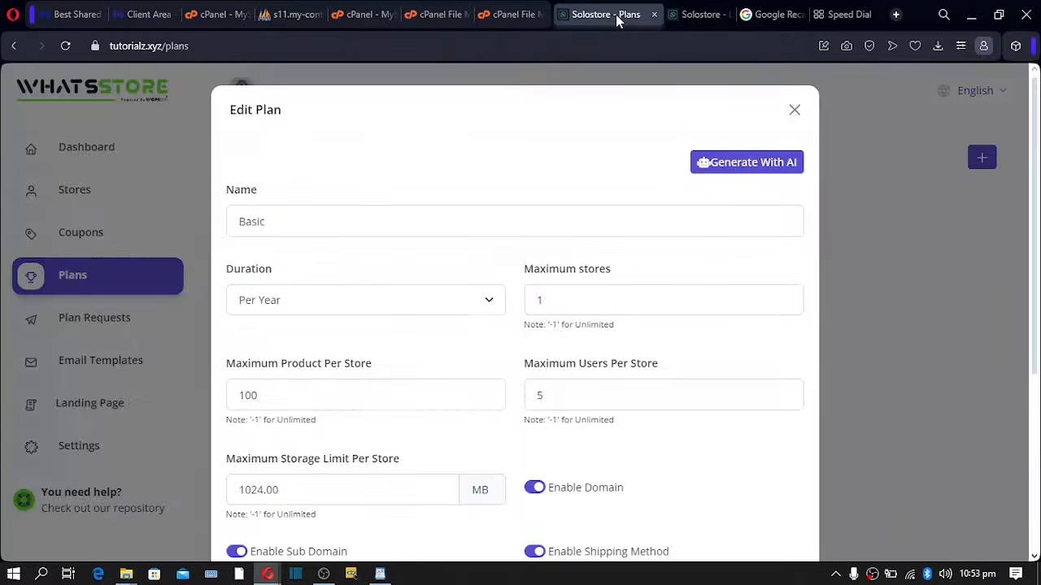
left_click(794, 109)
left_click(65, 46)
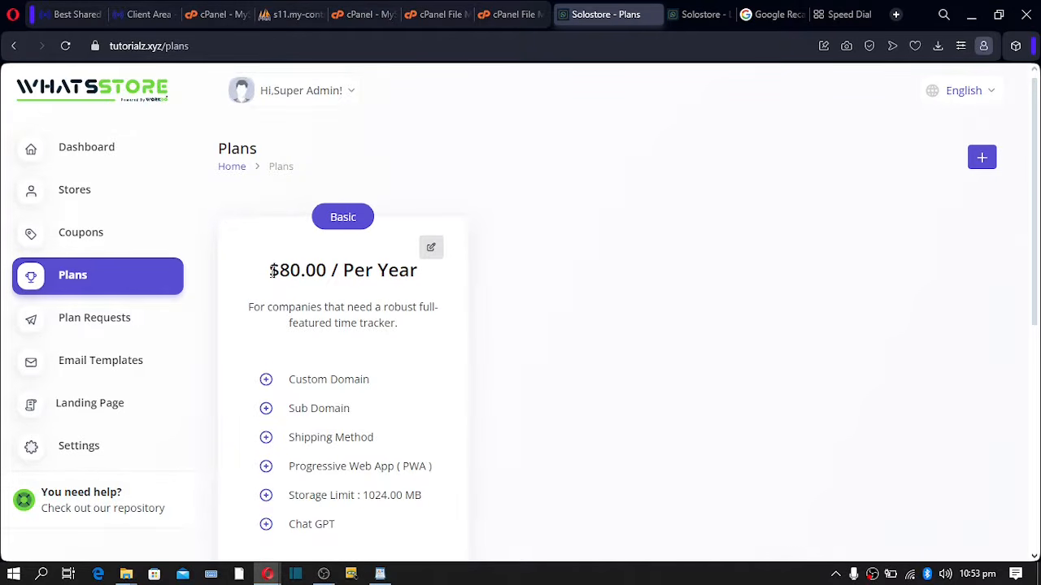
left_click_drag(273, 274, 420, 278)
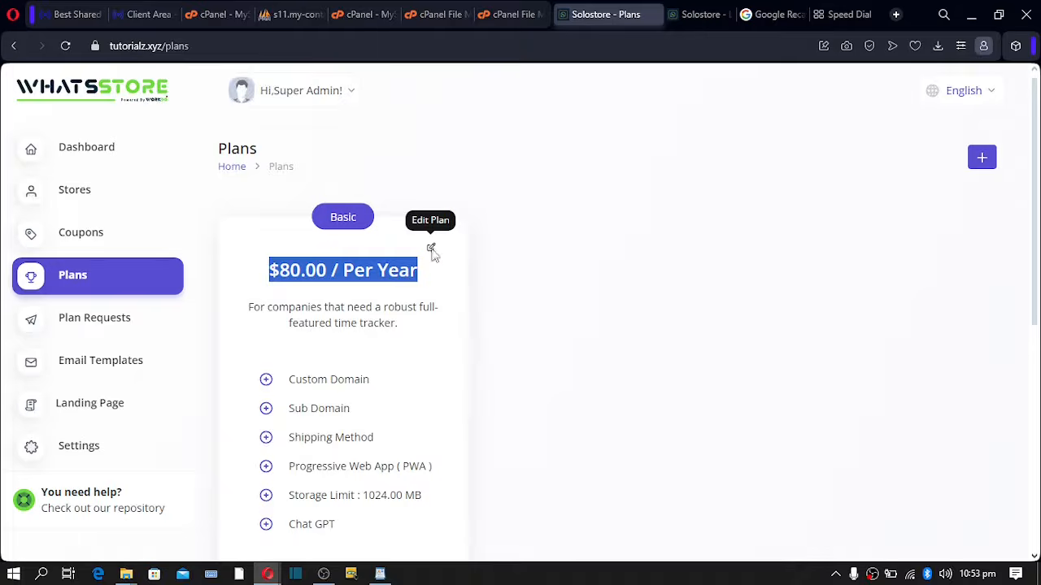
left_click(433, 252)
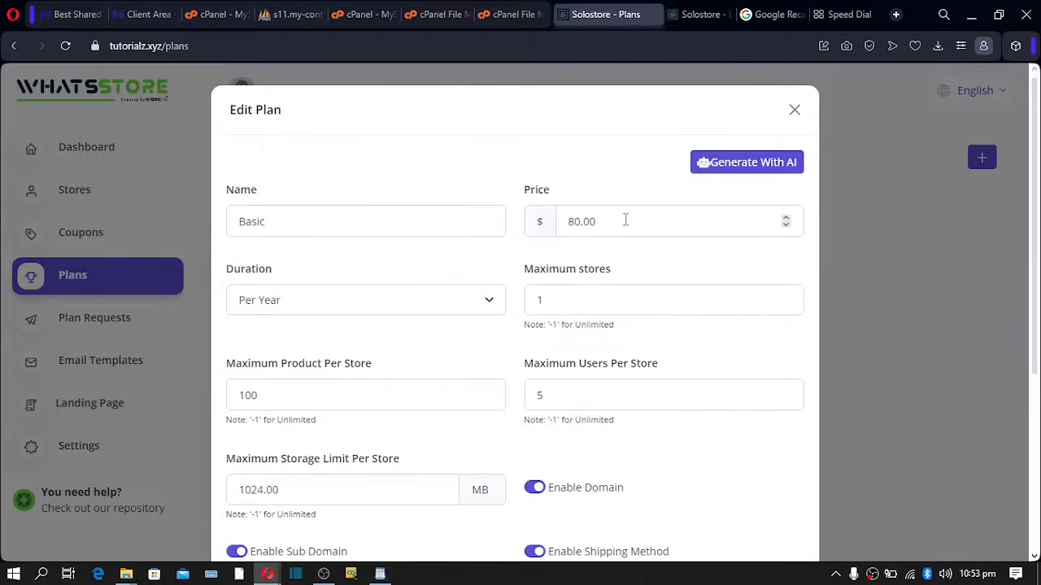
left_click_drag(625, 219, 509, 229)
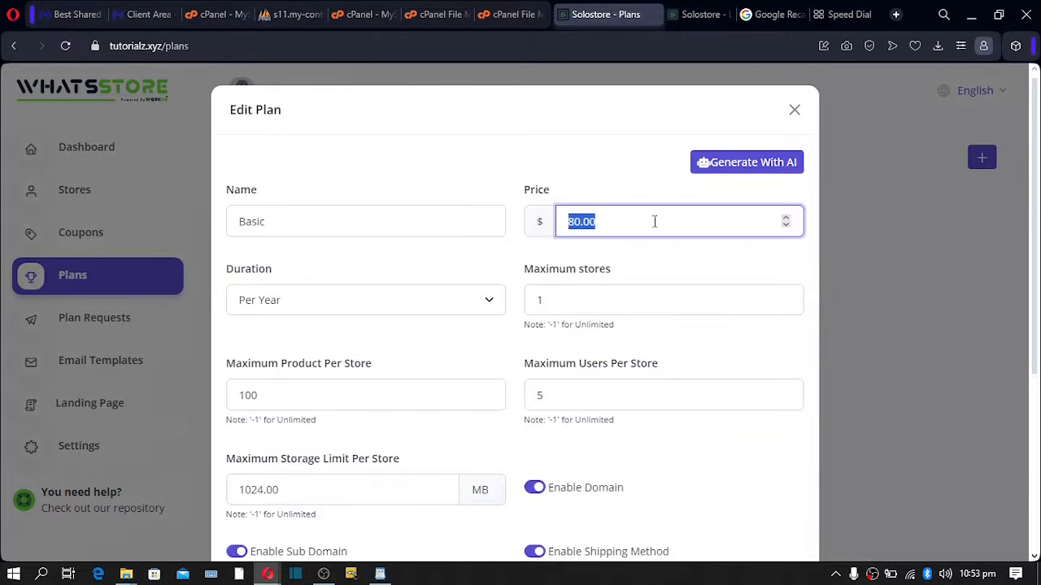
left_click(443, 184)
left_click(796, 111)
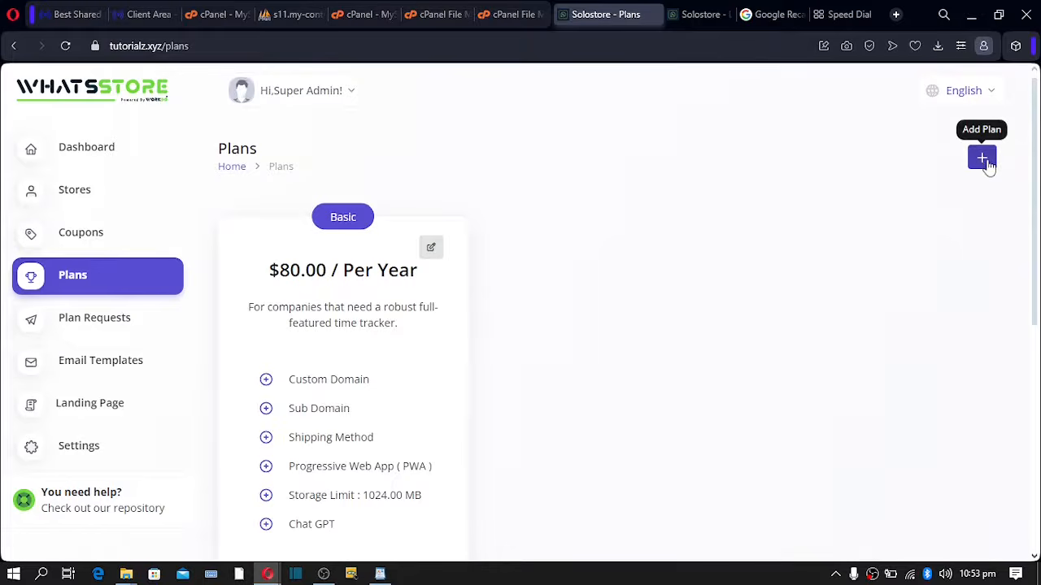
- Start a new plan named 'VIP Plan' at $100 per year with 5 stores and 500 products
left_click(981, 163)
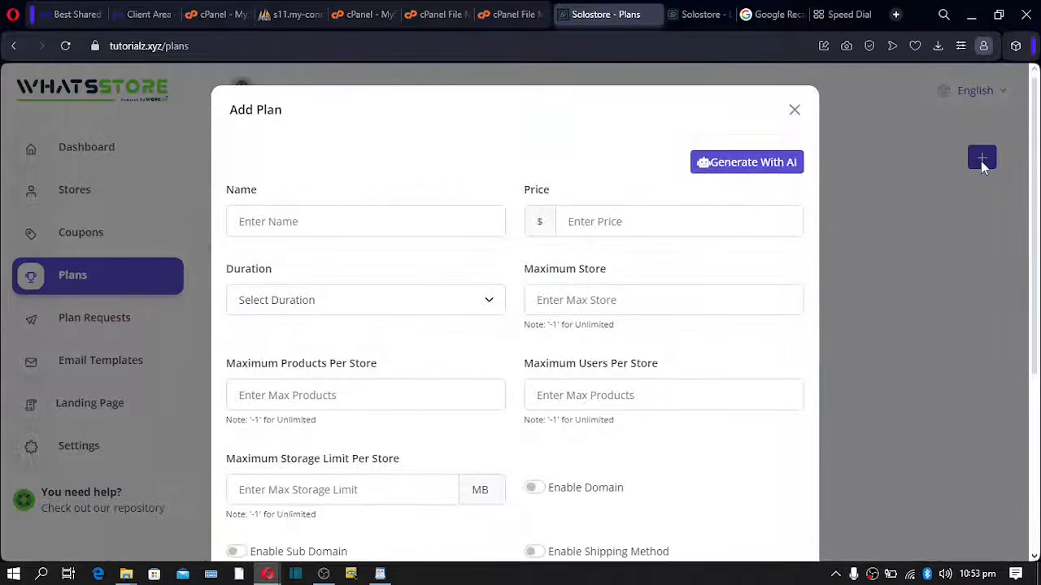
left_click(342, 226)
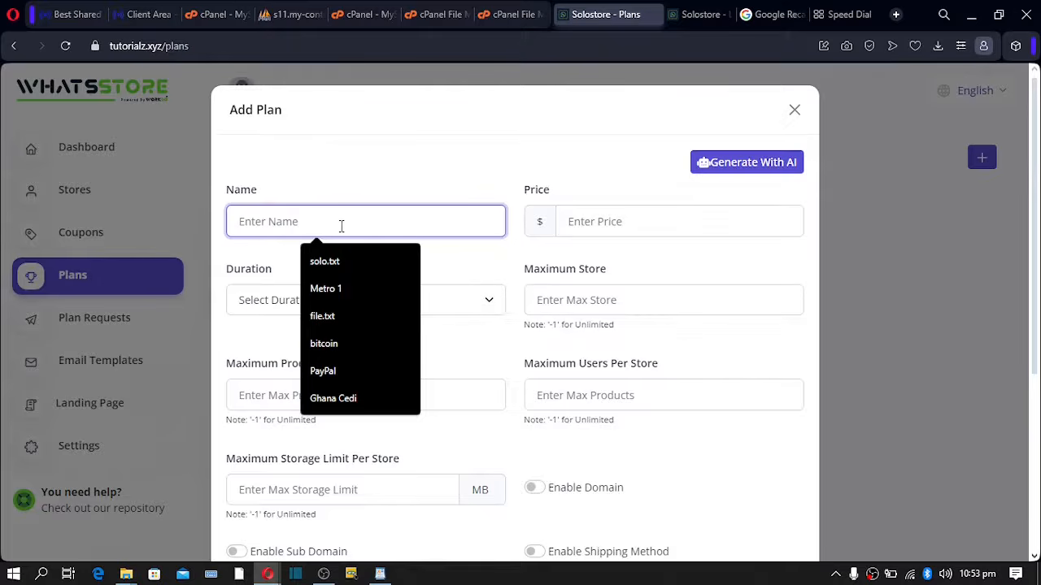
type("PTO")
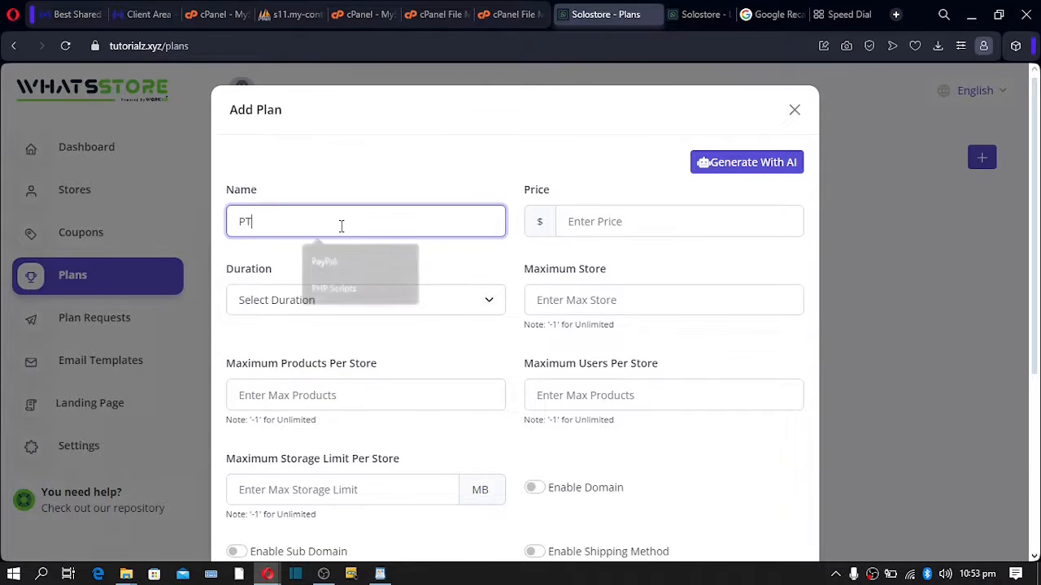
key("BackSpace")
key("BackSpace")
key("BackSpace")
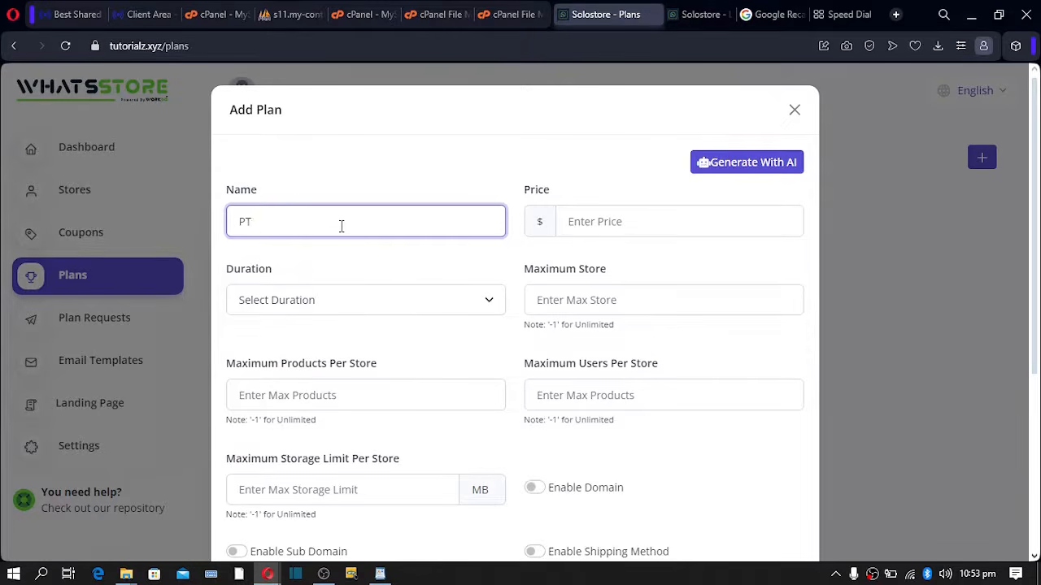
type("VIP Plan")
left_click(599, 216)
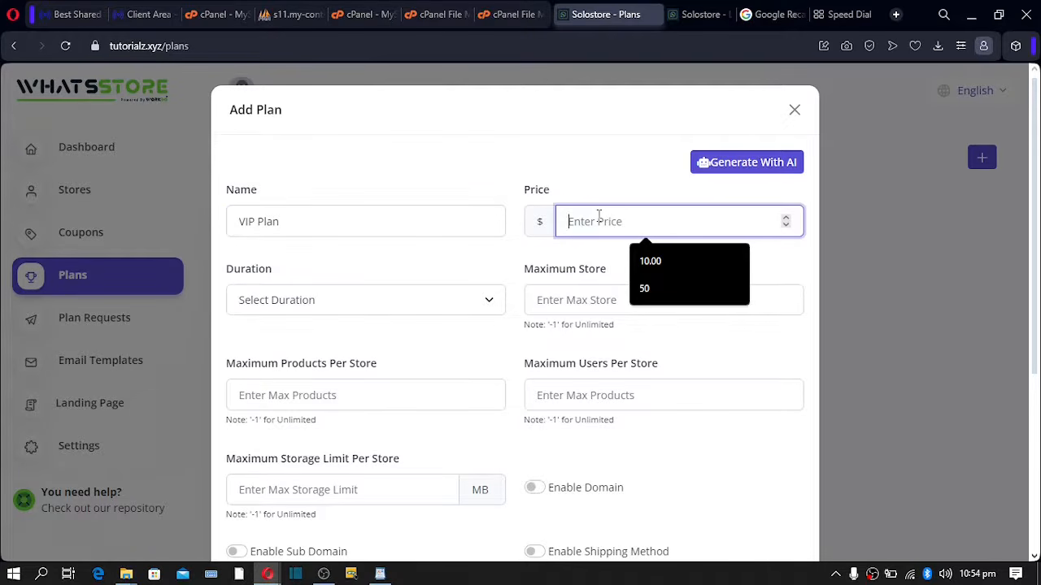
type("100")
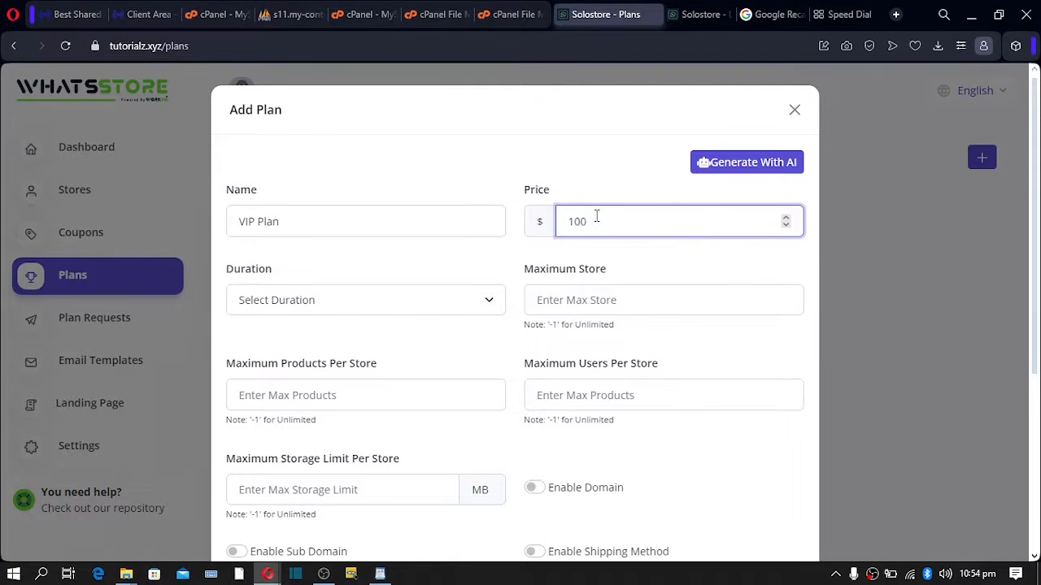
left_click(348, 301)
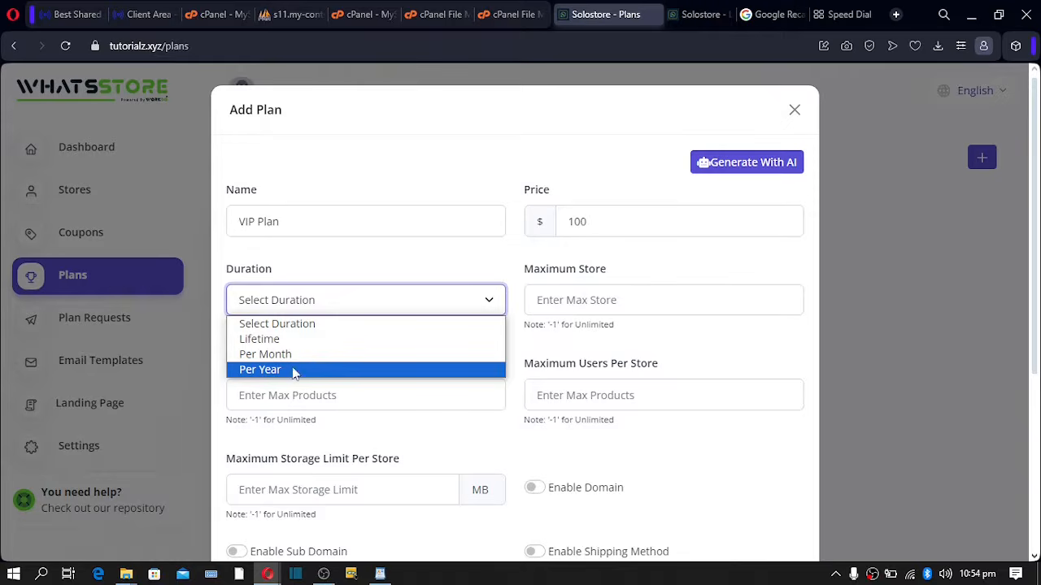
left_click(294, 370)
left_click(574, 306)
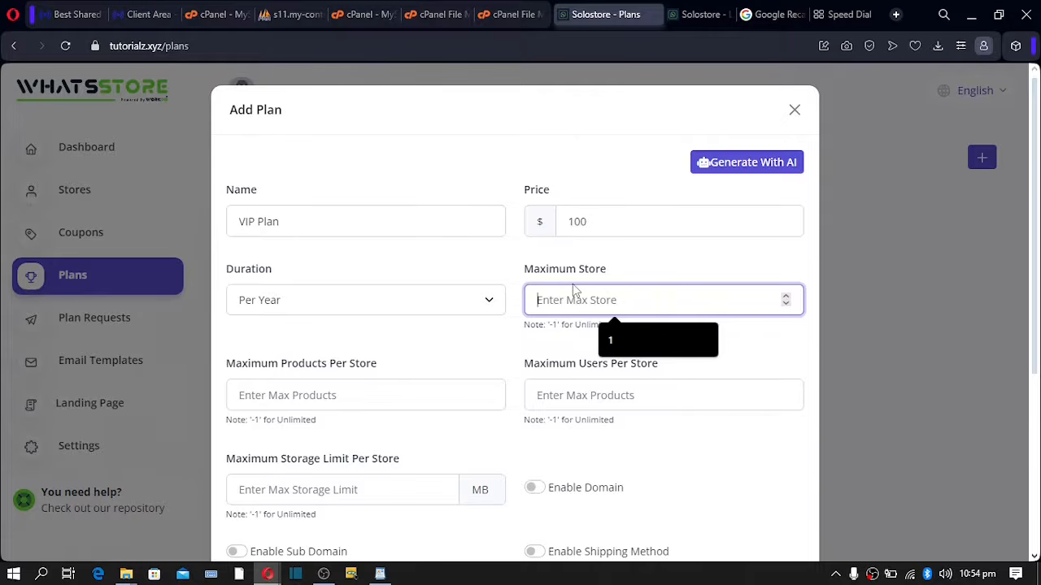
type("5")
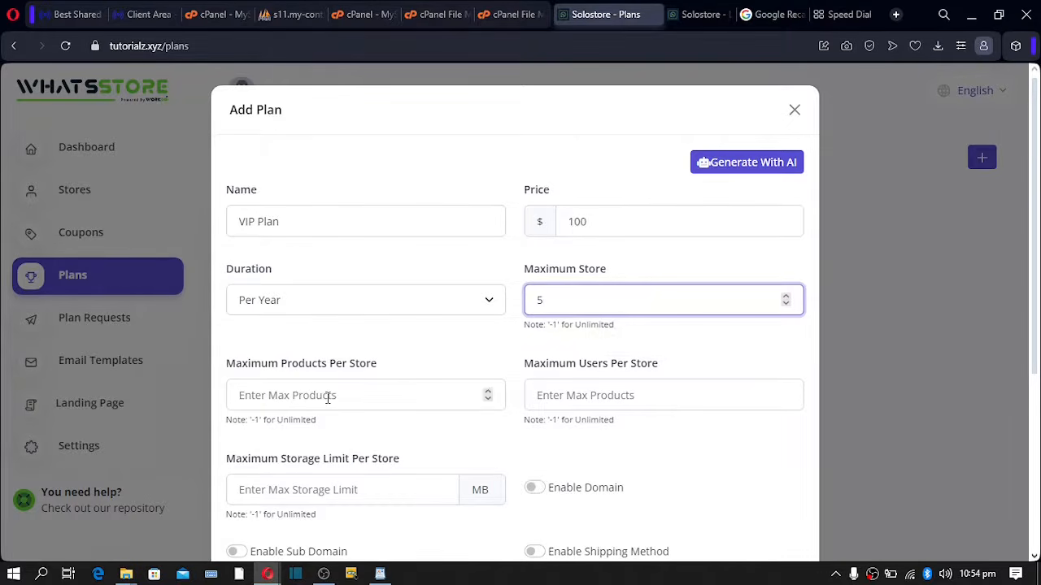
left_click(323, 396)
type("1")
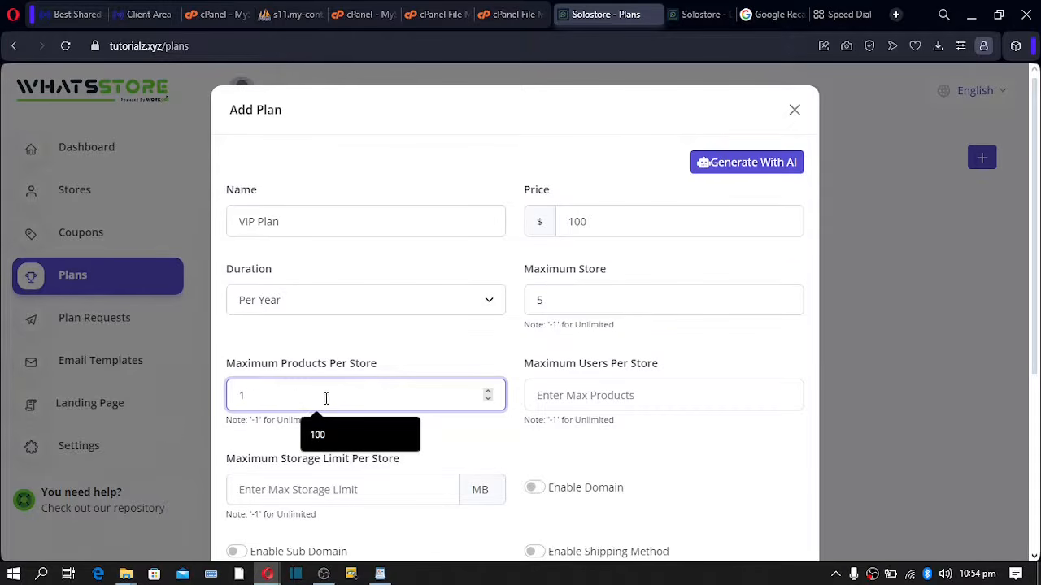
key("BackSpace")
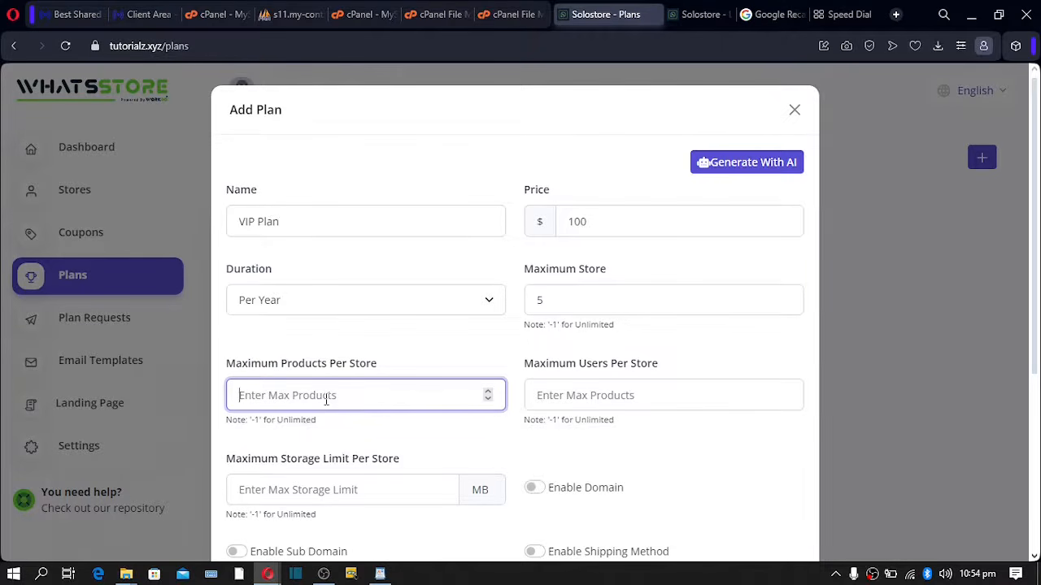
type("500")
- Check the price and limits, then set 10 users per store and 4048 MB storage
double_click(611, 221)
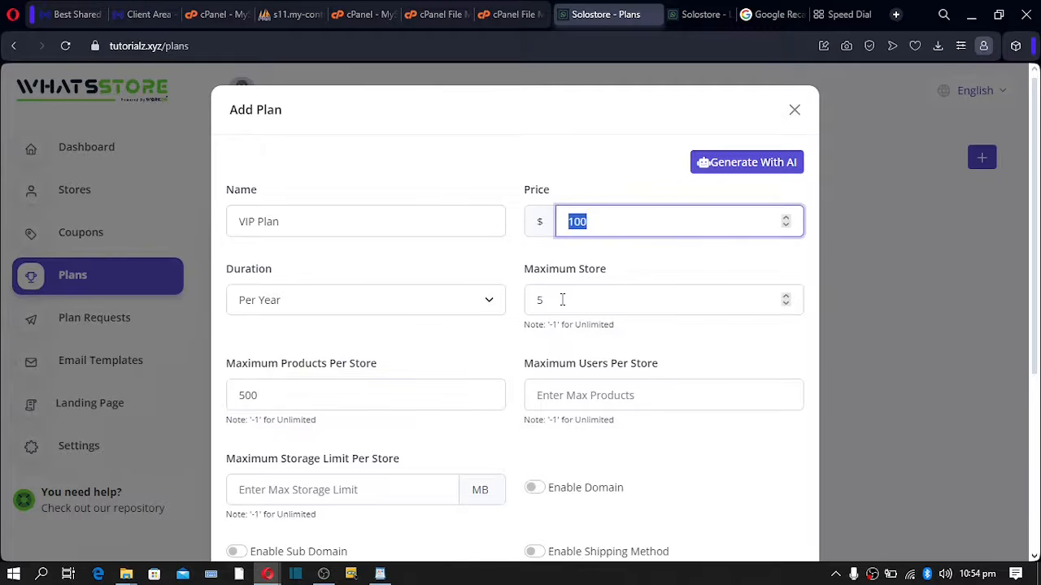
double_click(634, 300)
left_click(262, 398)
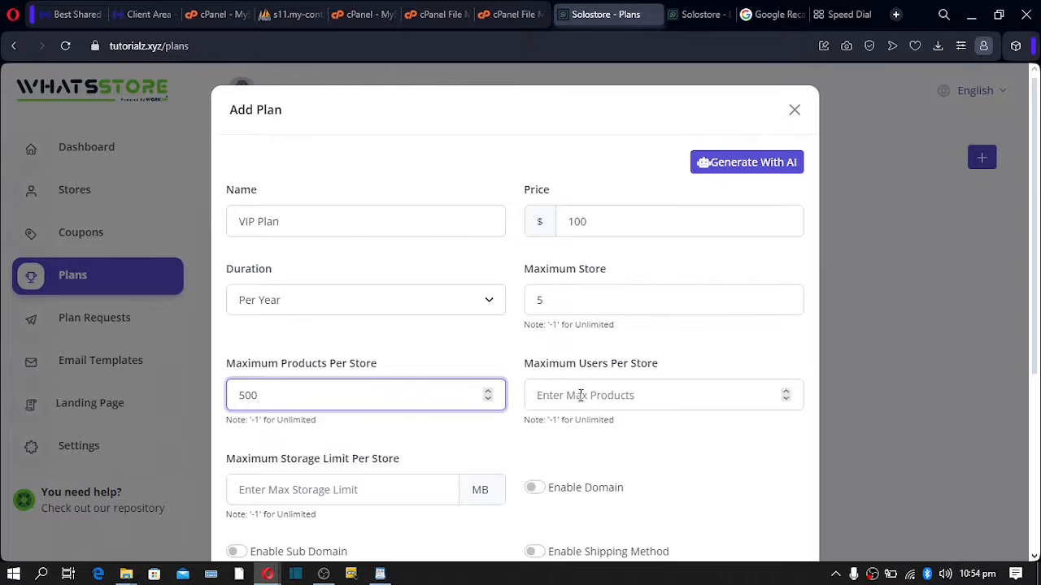
left_click(605, 221)
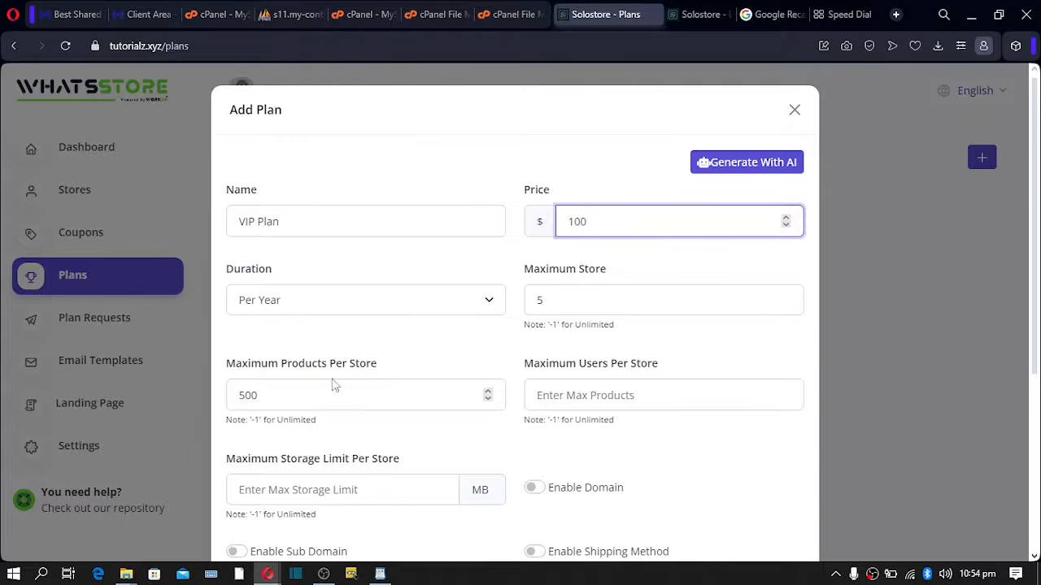
left_click_drag(281, 395, 180, 396)
left_click_drag(376, 401, 184, 388)
left_click_drag(606, 233, 573, 222)
left_click(575, 394)
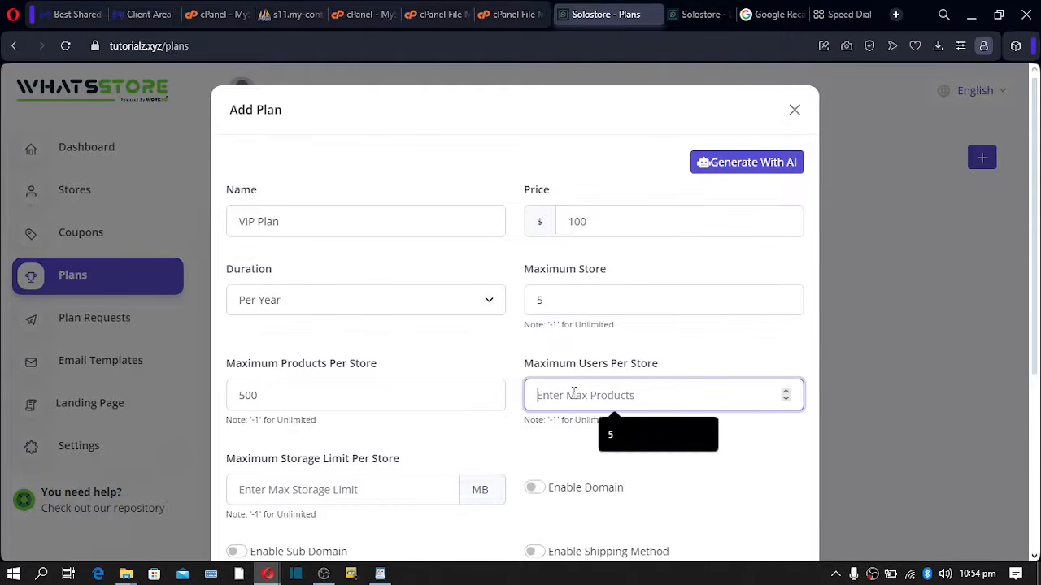
type("10")
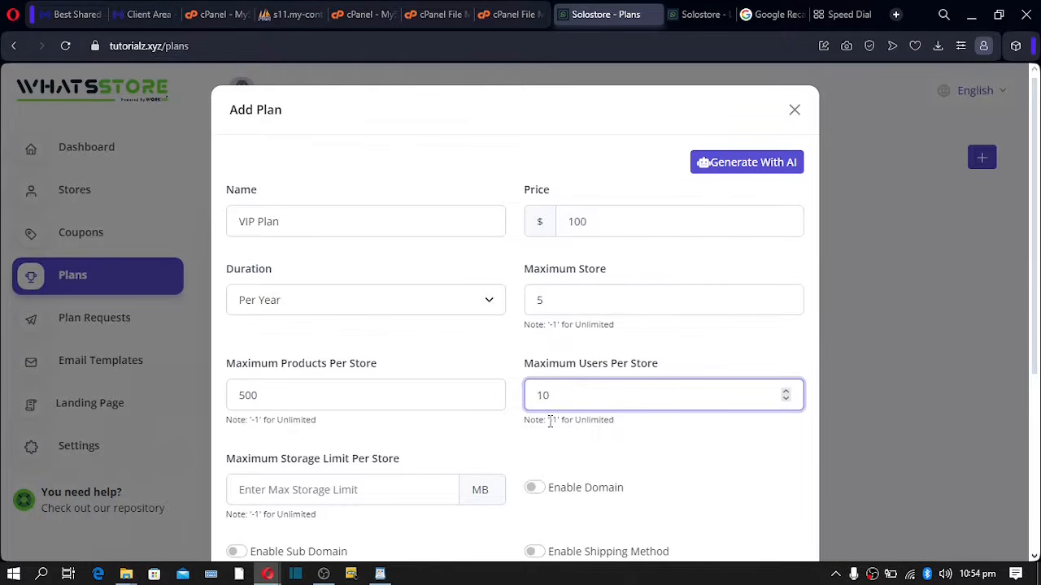
scroll(550, 421, "down", 1)
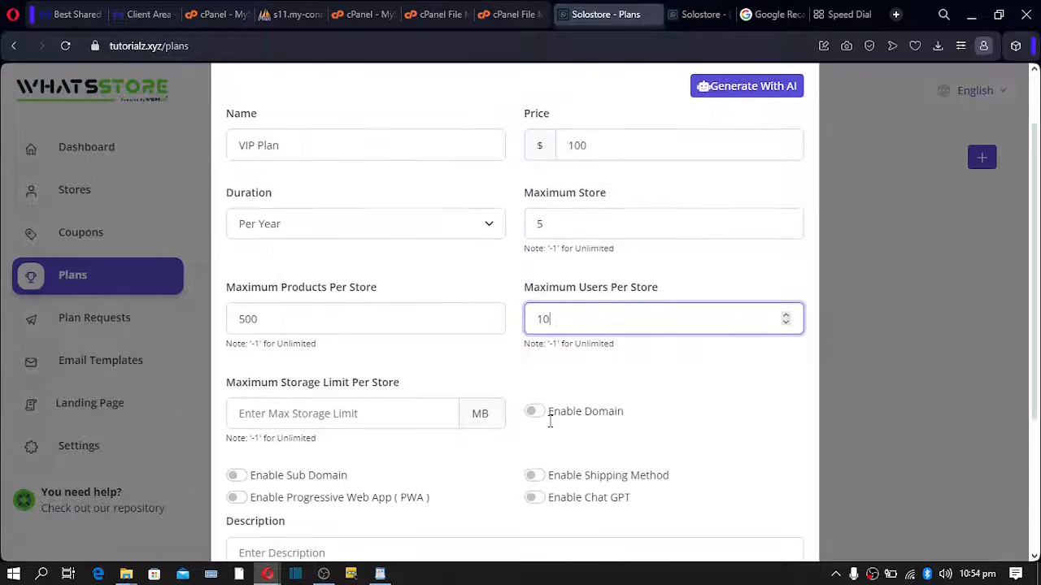
left_click(275, 420)
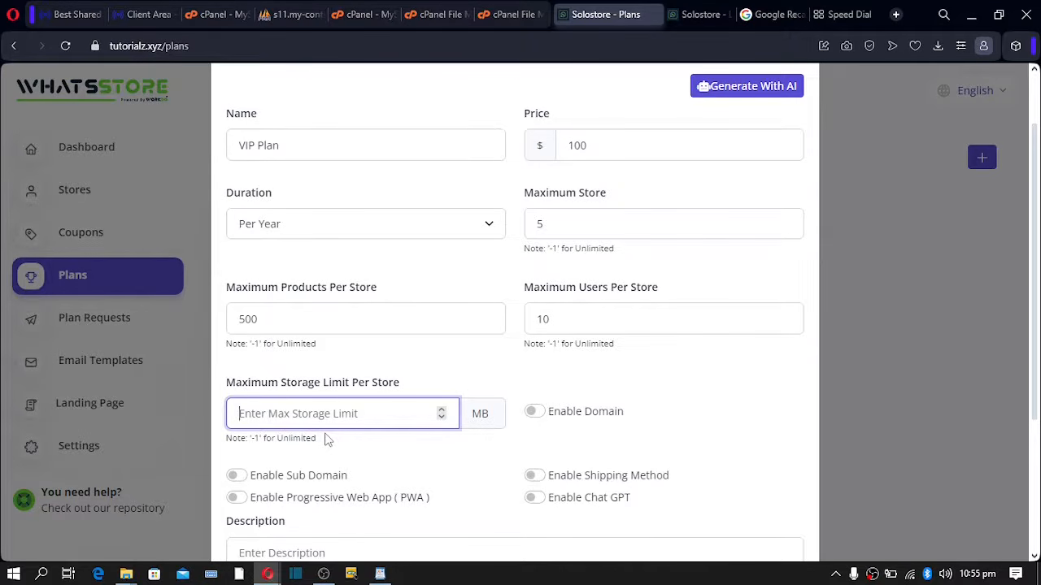
type("4048")
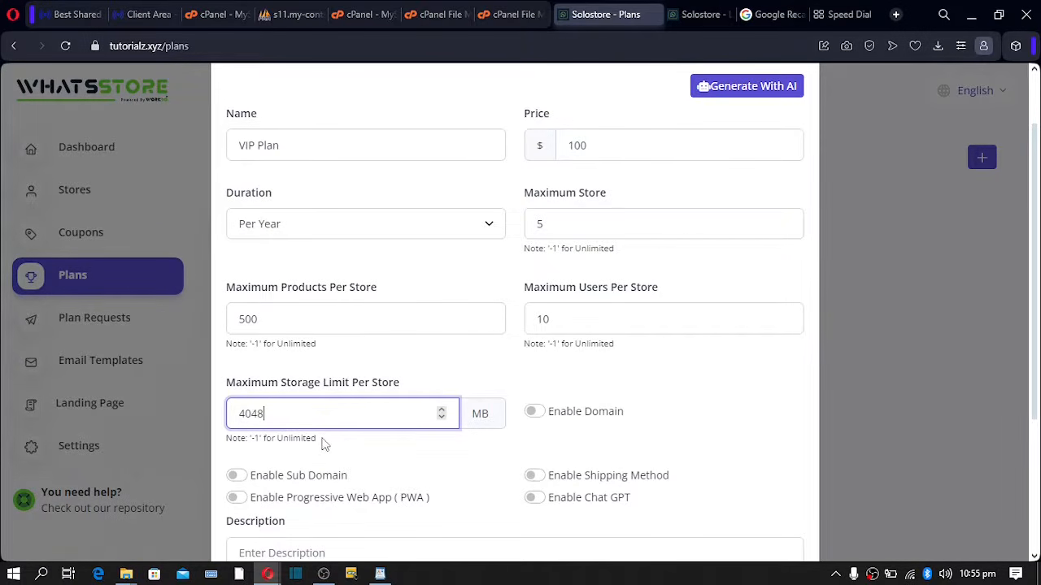
- Compute 1024 × 2 = 2,048 in Windows Calculator and correct the storage limit to 2048 MB
left_click(42, 575)
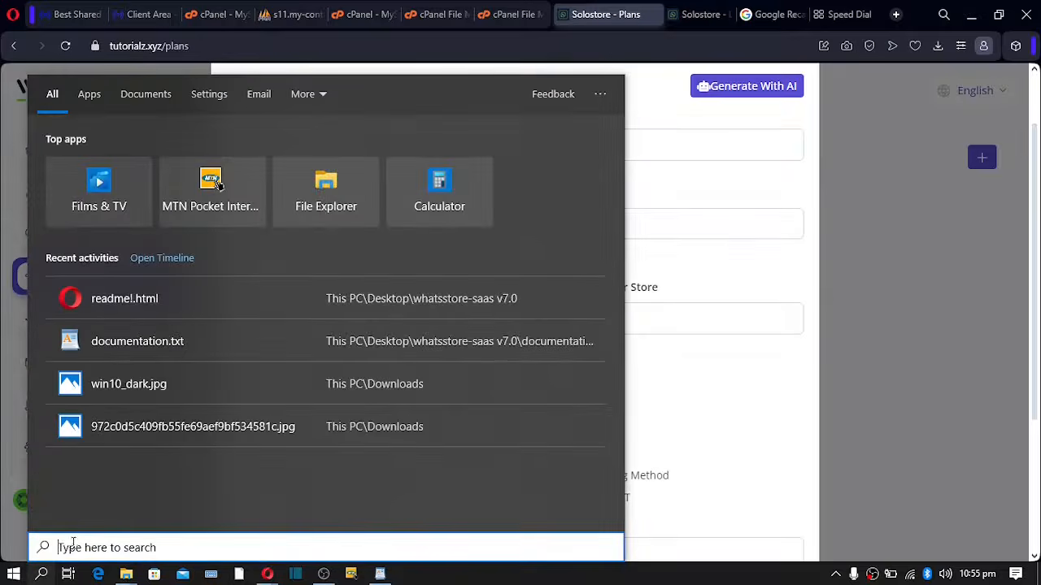
type("cal")
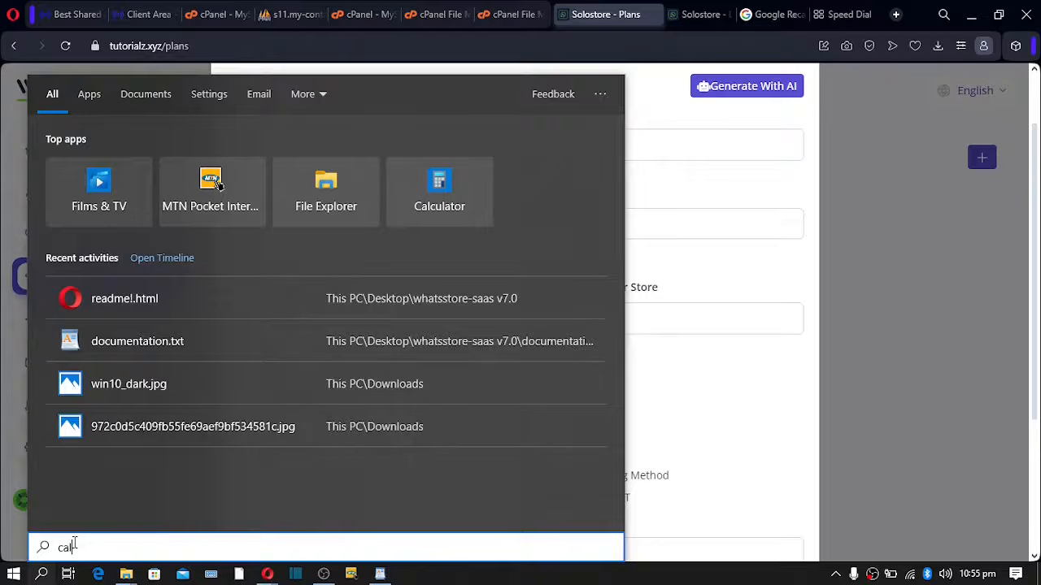
type("culator")
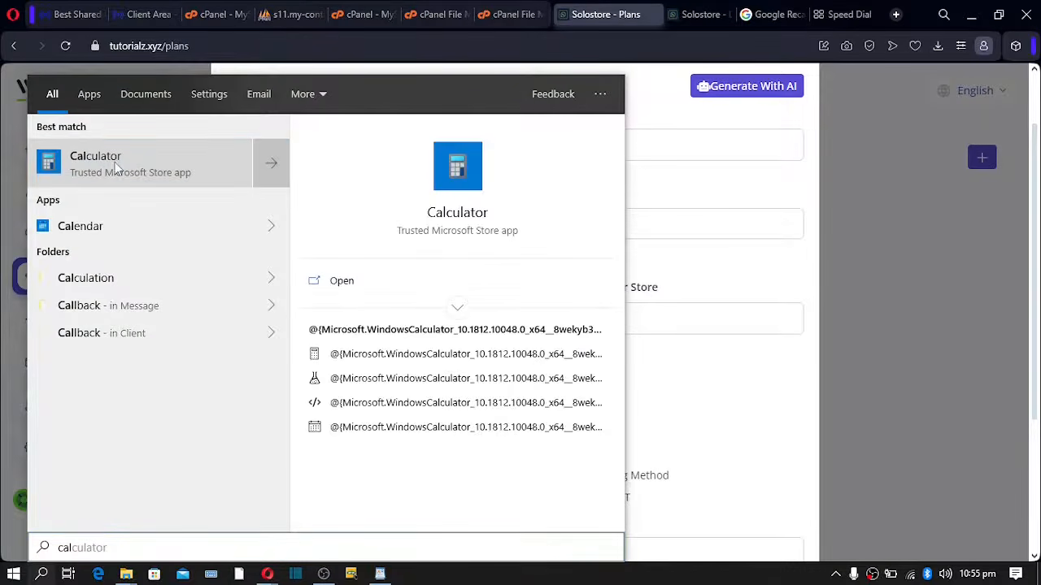
left_click(116, 166)
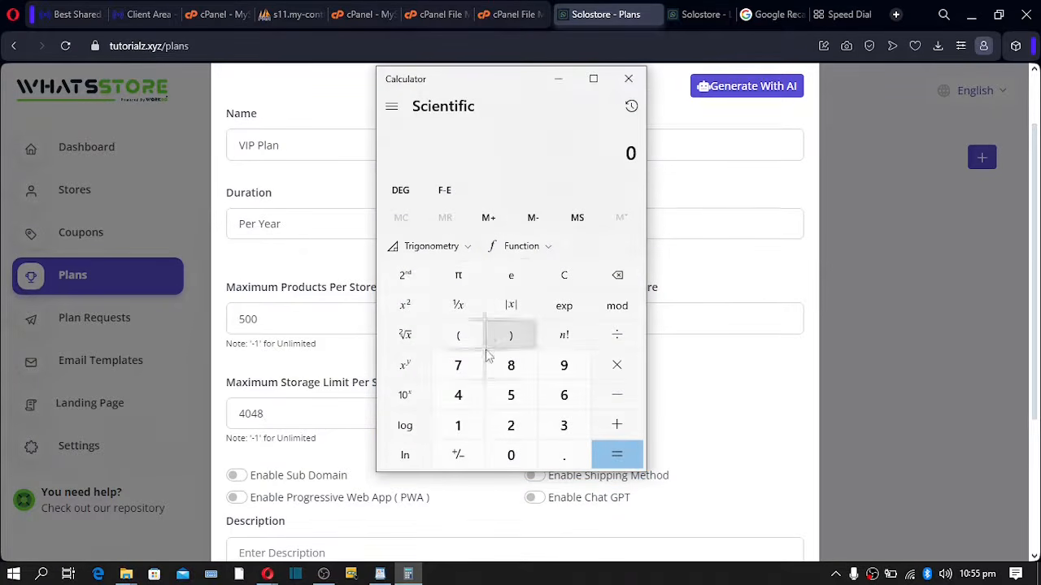
left_click(458, 425)
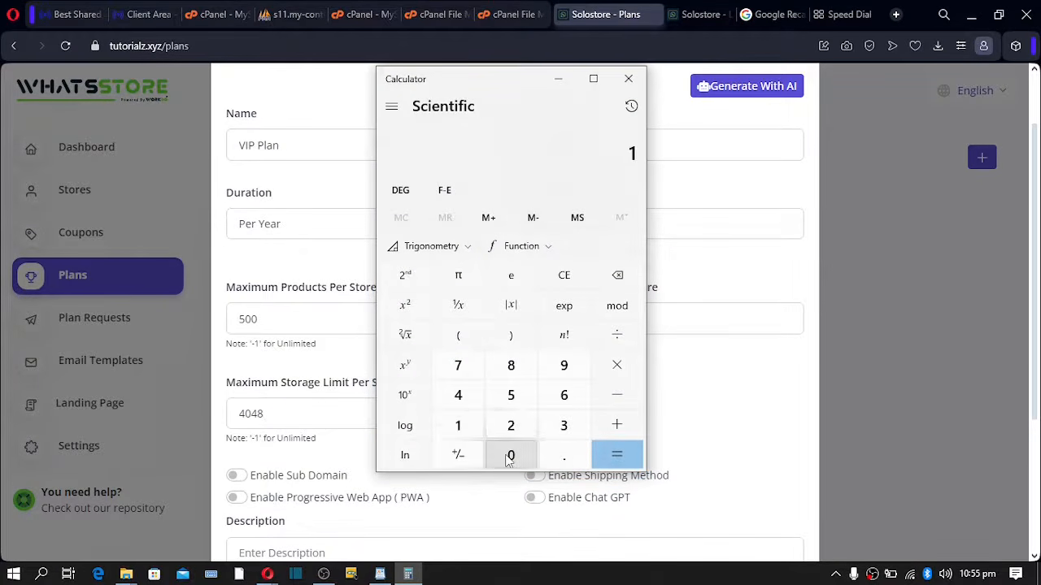
left_click(509, 457)
left_click(510, 425)
left_click(458, 395)
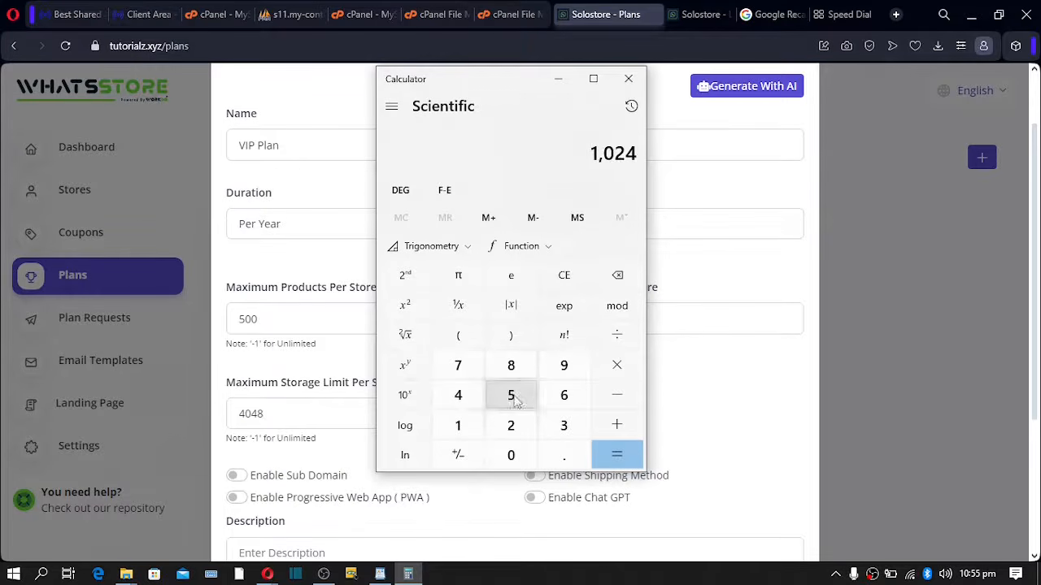
left_click(617, 365)
left_click(510, 431)
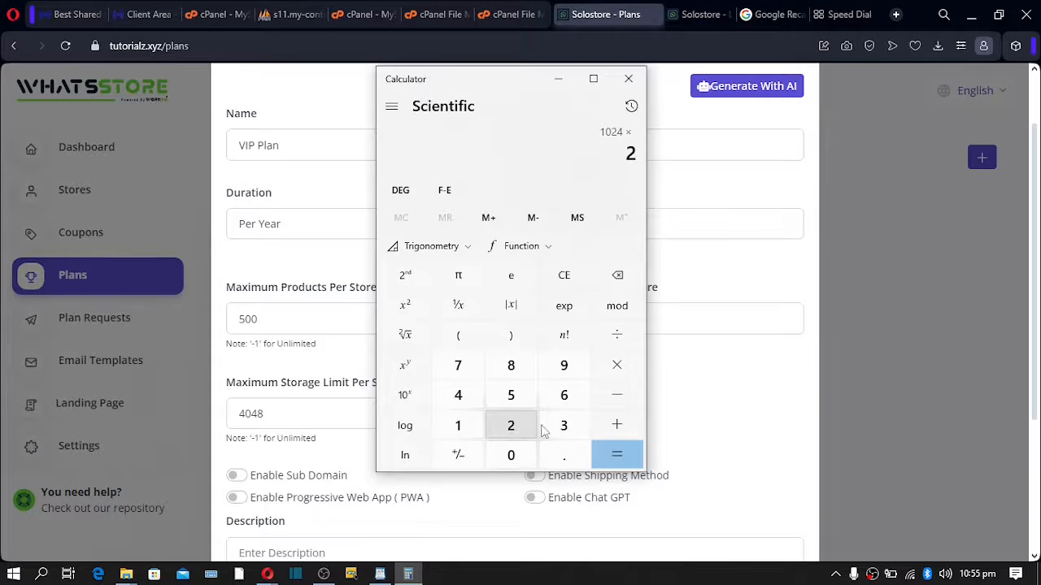
left_click(615, 454)
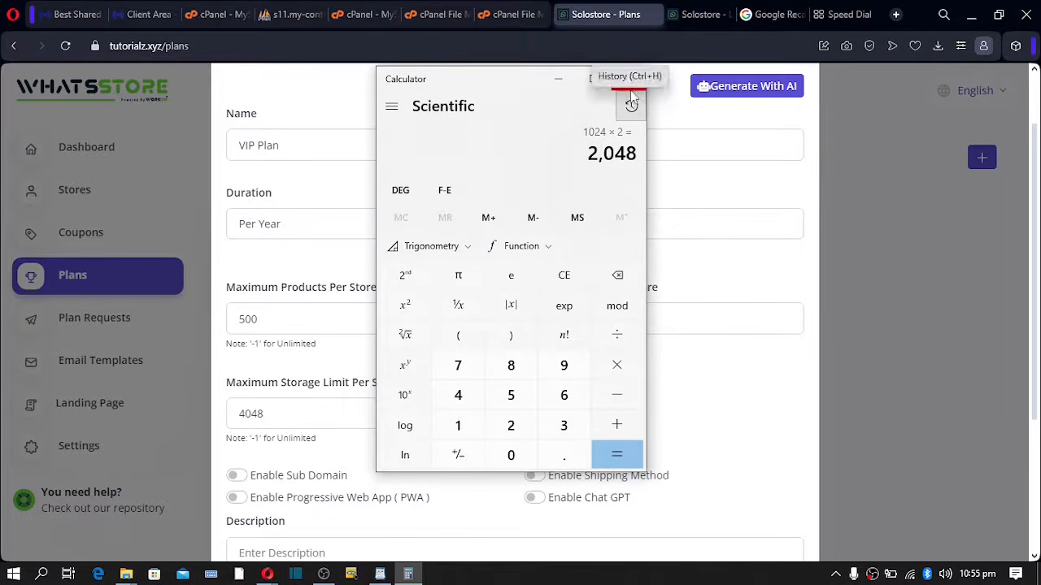
left_click_drag(246, 414, 182, 425)
type("2")
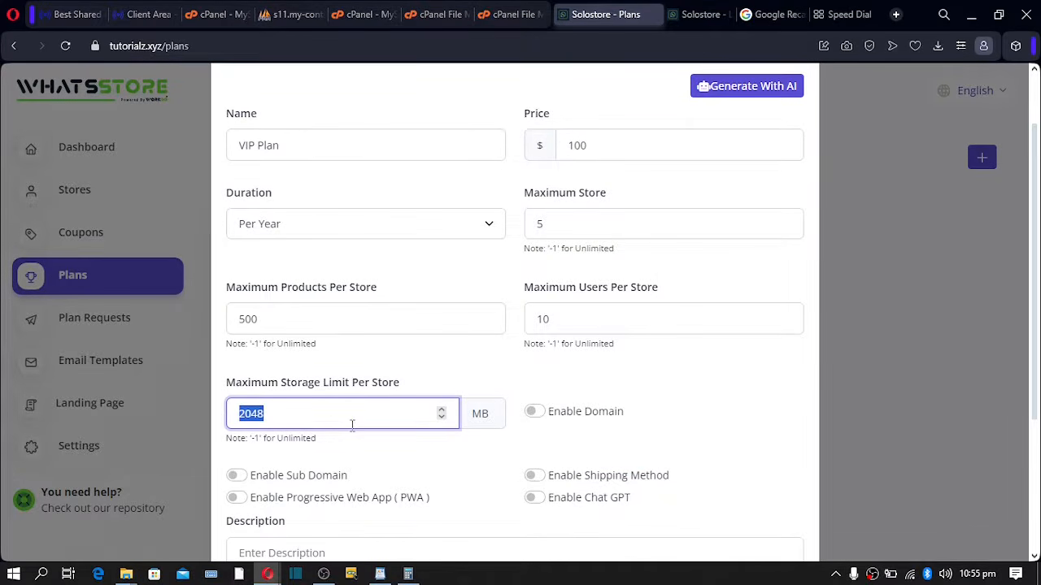
- Enable custom domain, sub domain and shipping method, leaving PWA and Chat GPT off
left_click(275, 415)
left_click(485, 415)
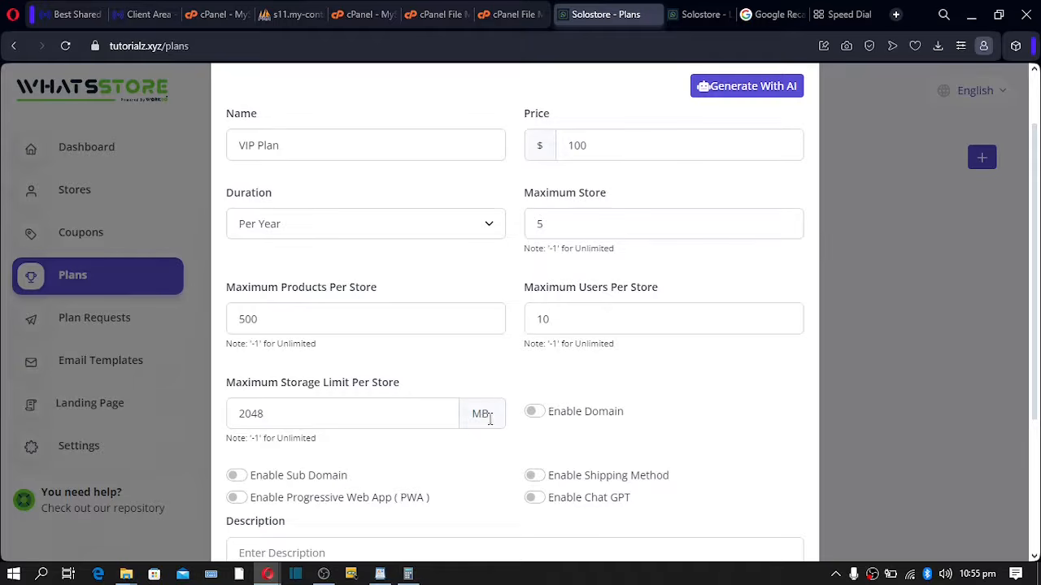
double_click(480, 417)
left_click(534, 412)
scroll(539, 424, "down", 2)
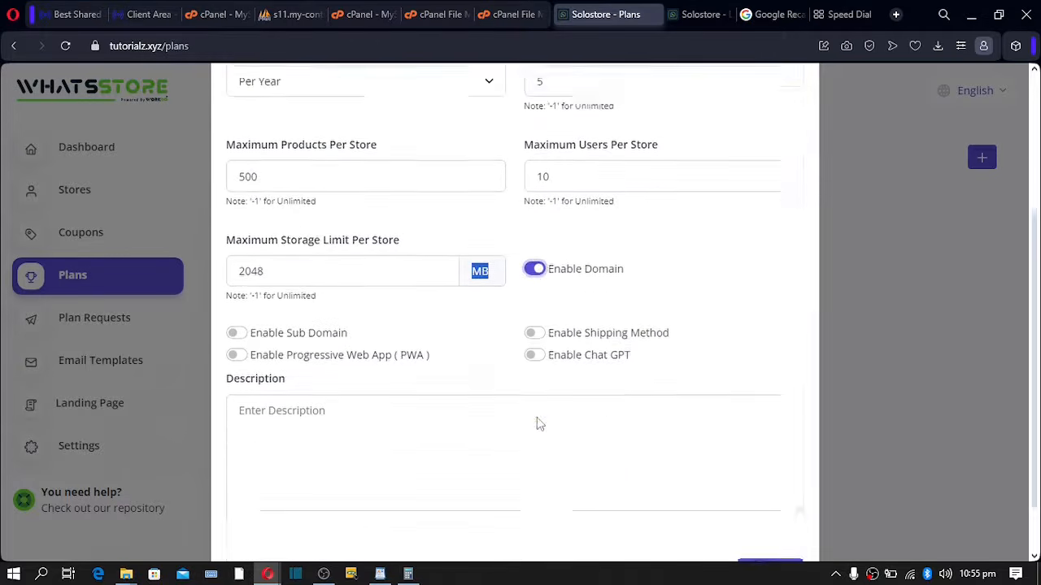
left_click(535, 324)
left_click(534, 345)
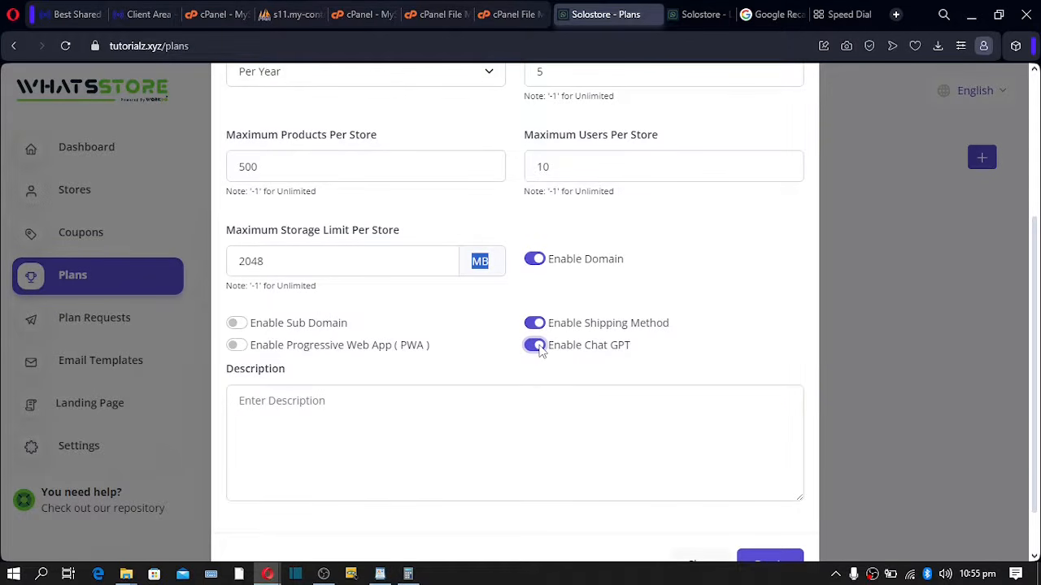
left_click(540, 349)
left_click(540, 350)
double_click(592, 348)
left_click(579, 347)
left_click(579, 347)
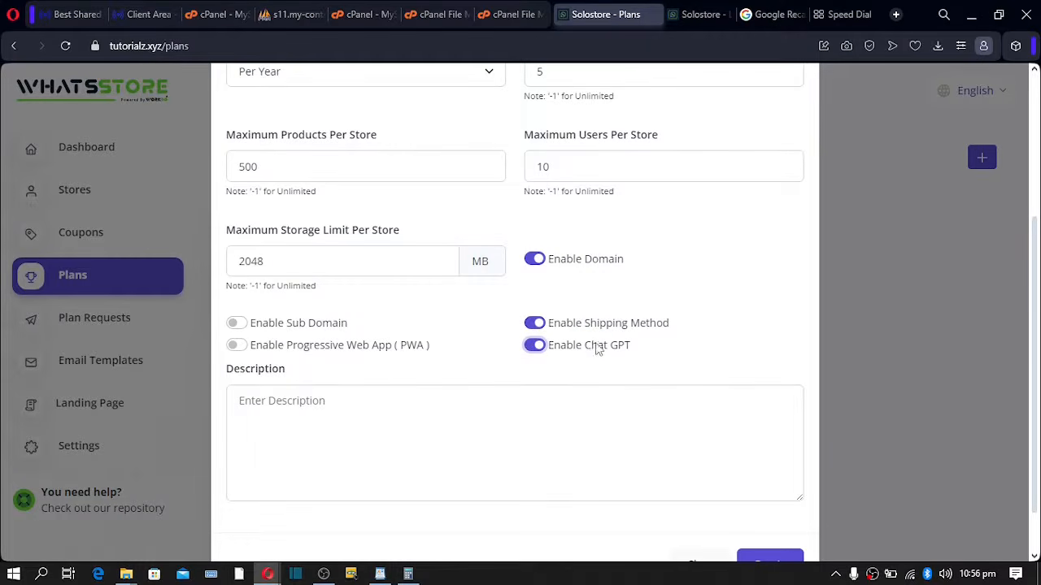
left_click(536, 348)
left_click(237, 345)
left_click(238, 324)
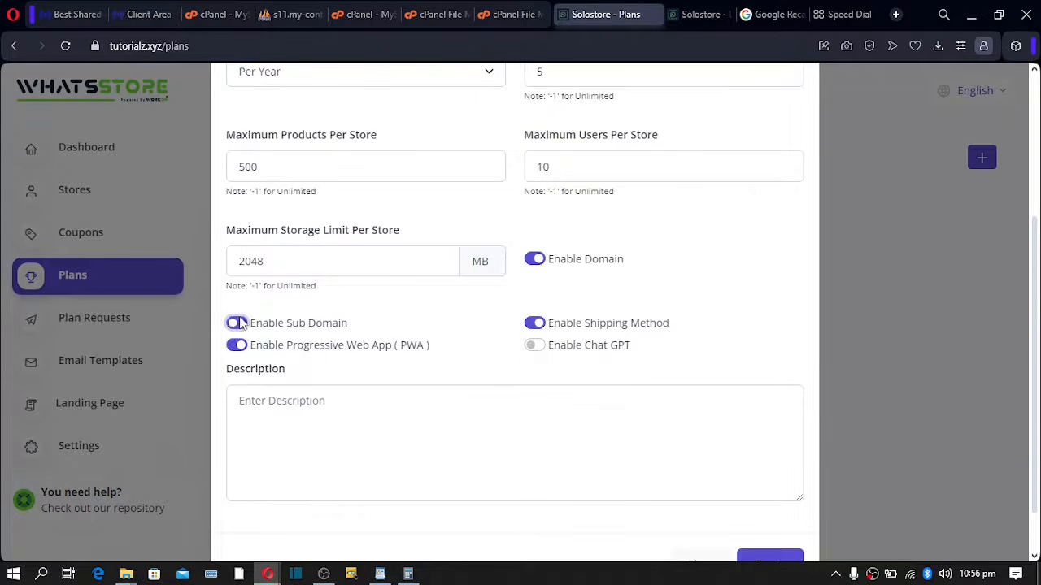
left_click(236, 347)
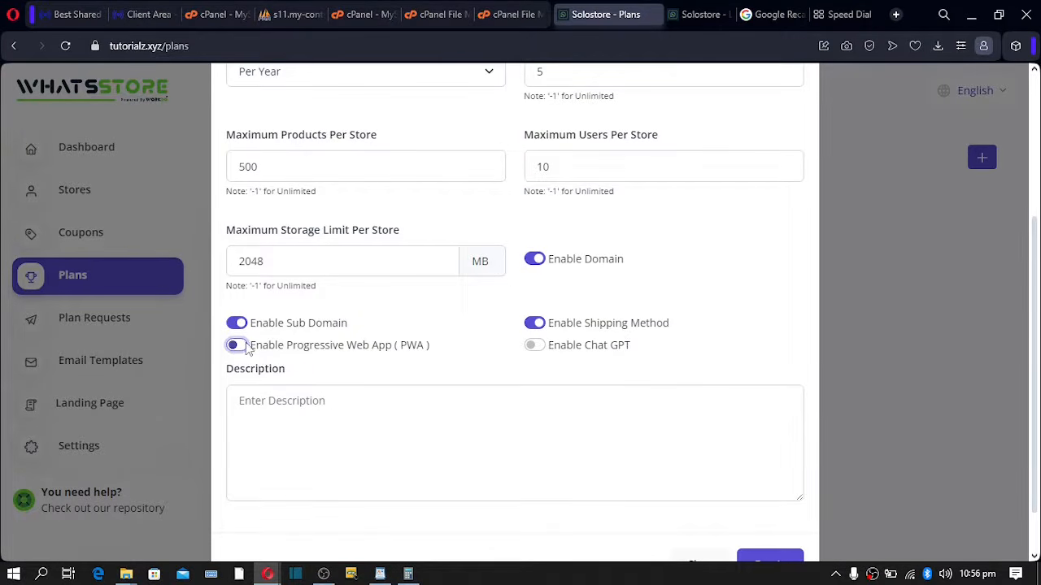
left_click_drag(314, 350, 357, 350)
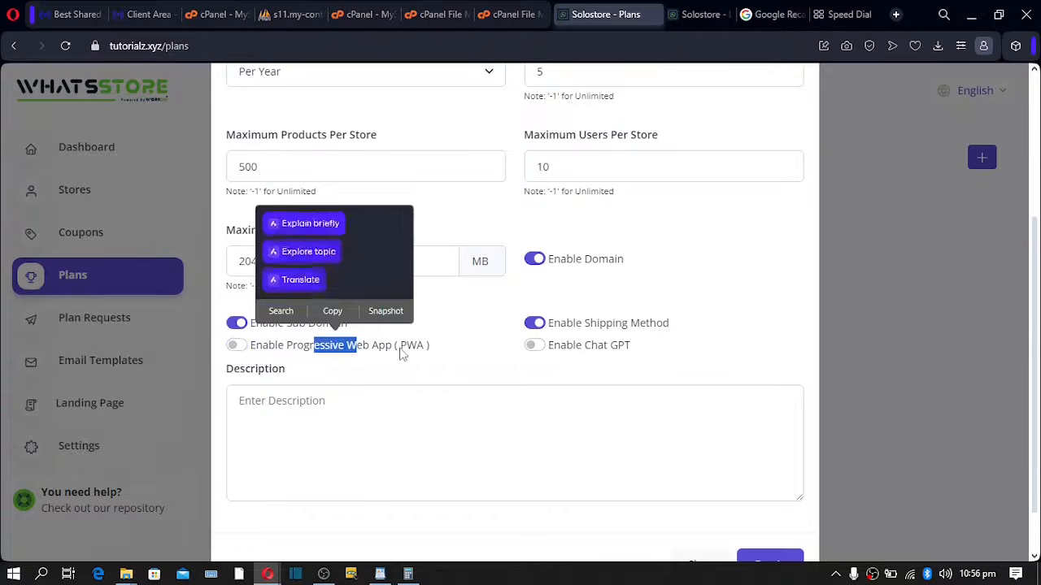
- Add the description 'description for this plan' and create the VIP Plan
left_click(295, 413)
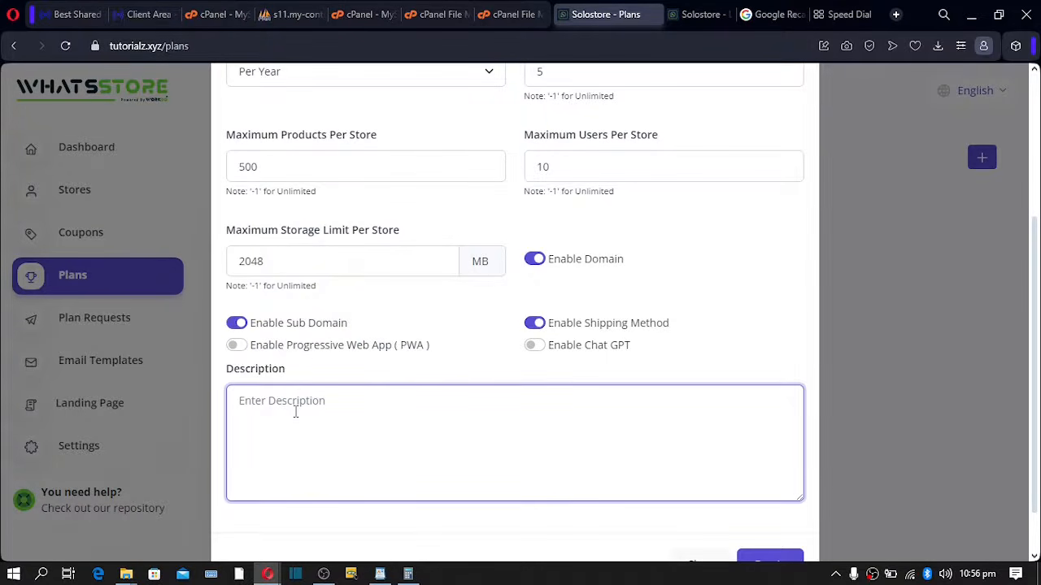
type("lo")
type("de")
type("scription")
type(" for this")
type(" plan")
scroll(478, 348, "down", 1)
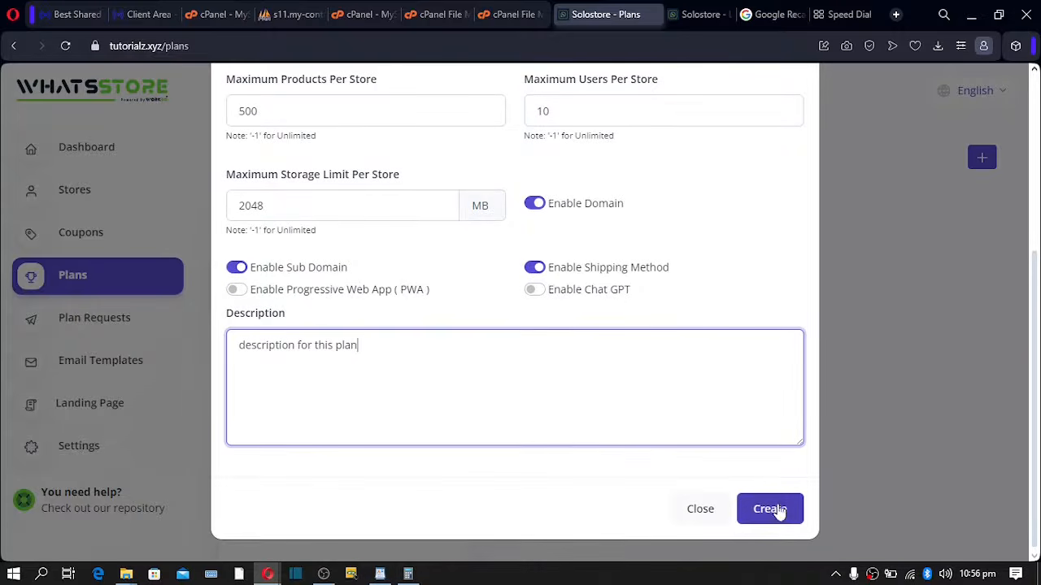
left_click(767, 507)
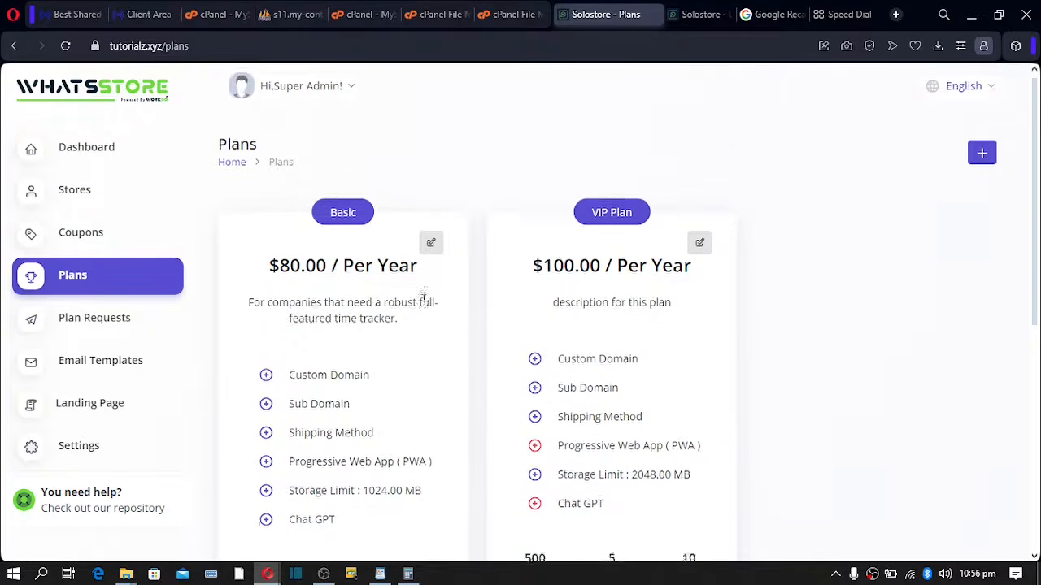
- Turn off Chat GPT and Progressive Web App on the Basic plan and update it
scroll(424, 299, "down", 2)
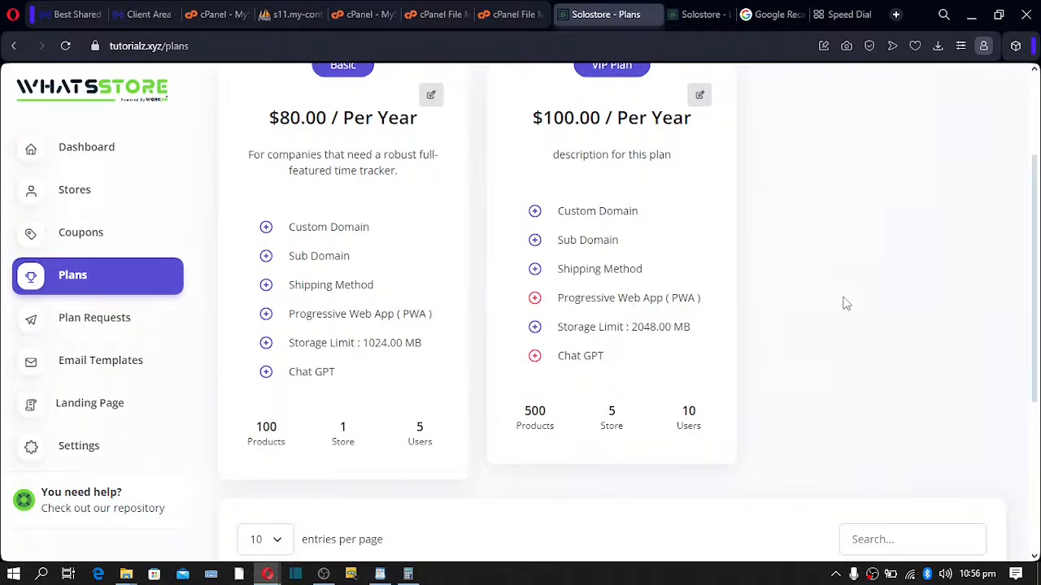
scroll(846, 304, "up", 2)
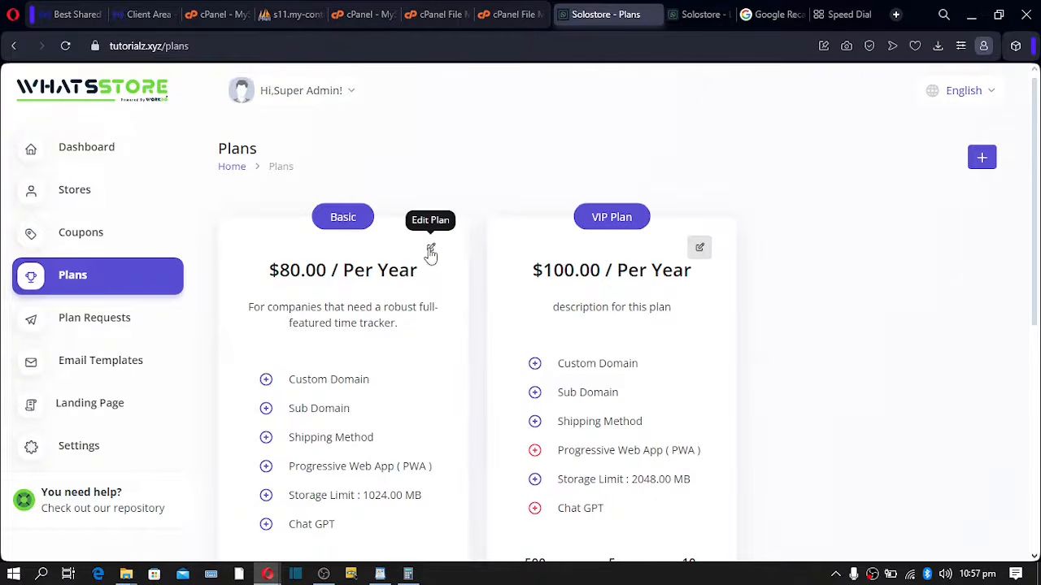
scroll(396, 291, "down", 4)
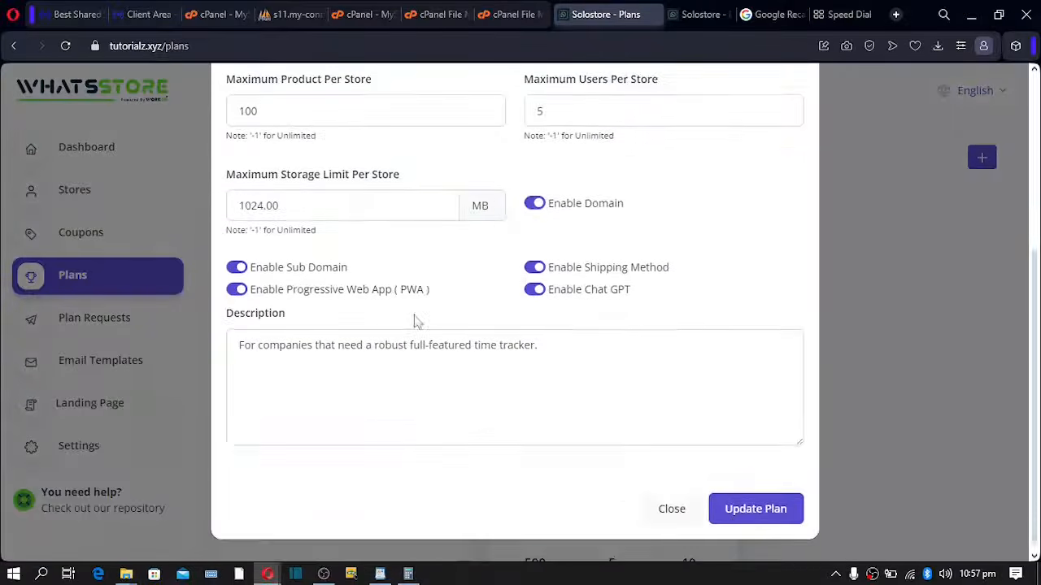
left_click(533, 293)
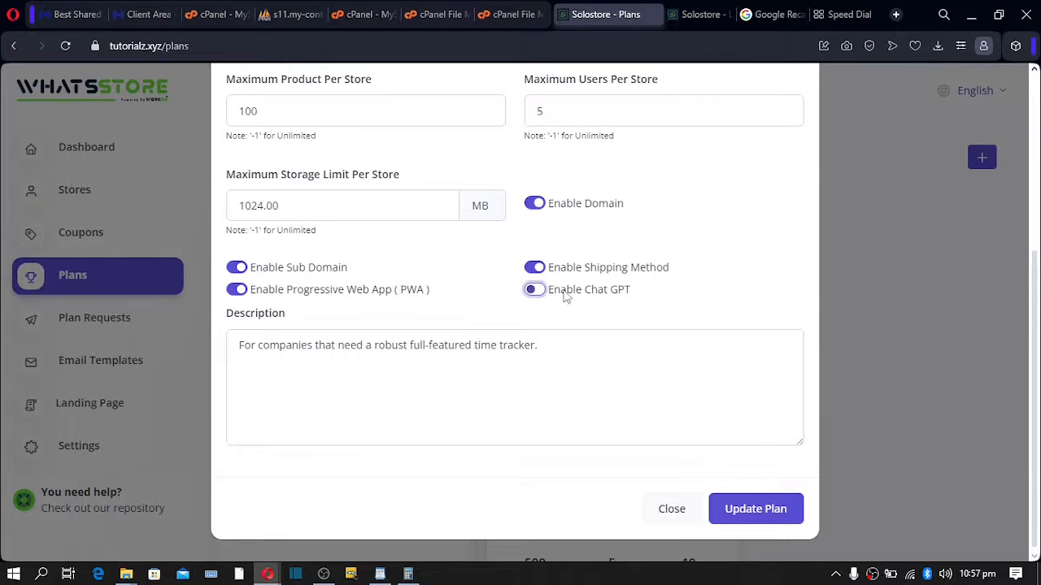
left_click_drag(612, 294, 602, 294)
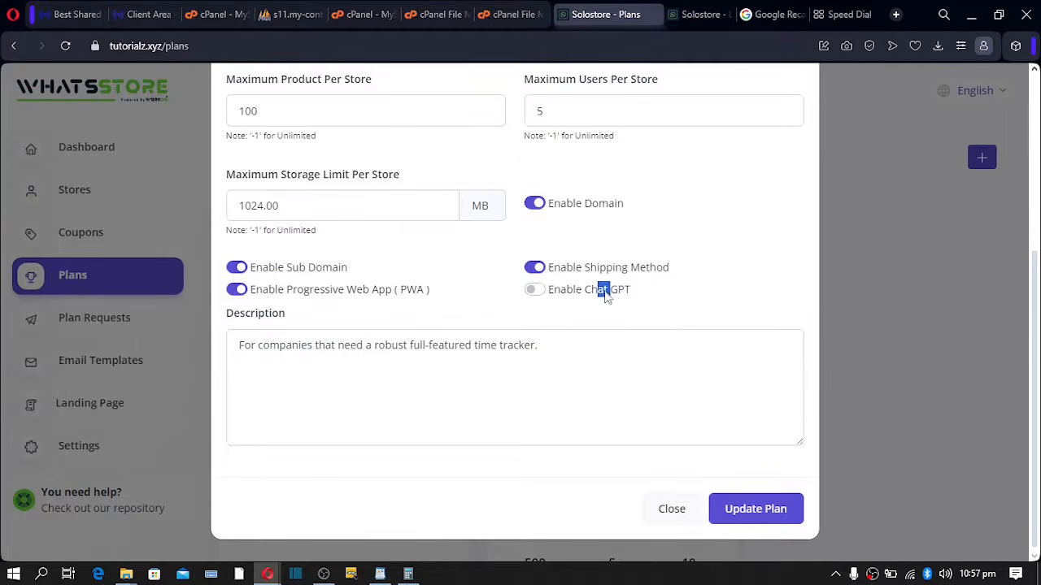
left_click(534, 293)
left_click(533, 291)
left_click(248, 293)
left_click(734, 509)
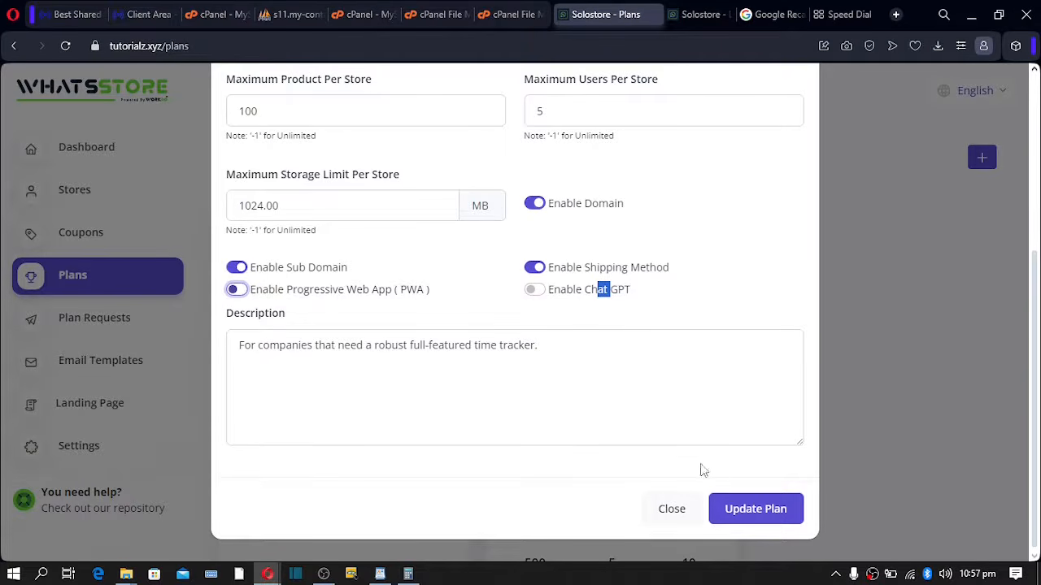
left_click(729, 509)
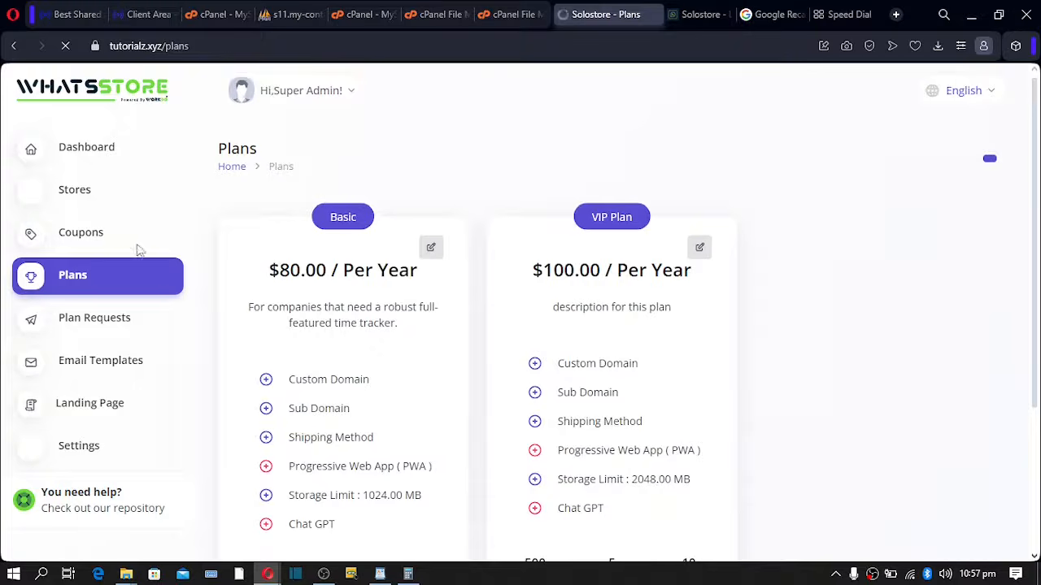
- Start a new coupon named 'New year discount' with 50% discount and a usage limit of 10
left_click(96, 234)
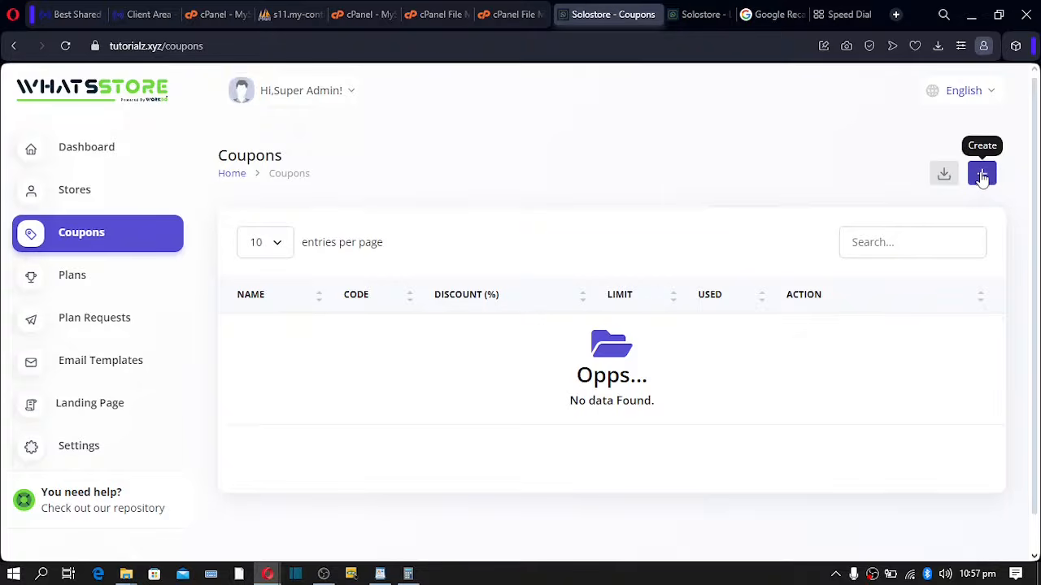
left_click(982, 176)
left_click(374, 196)
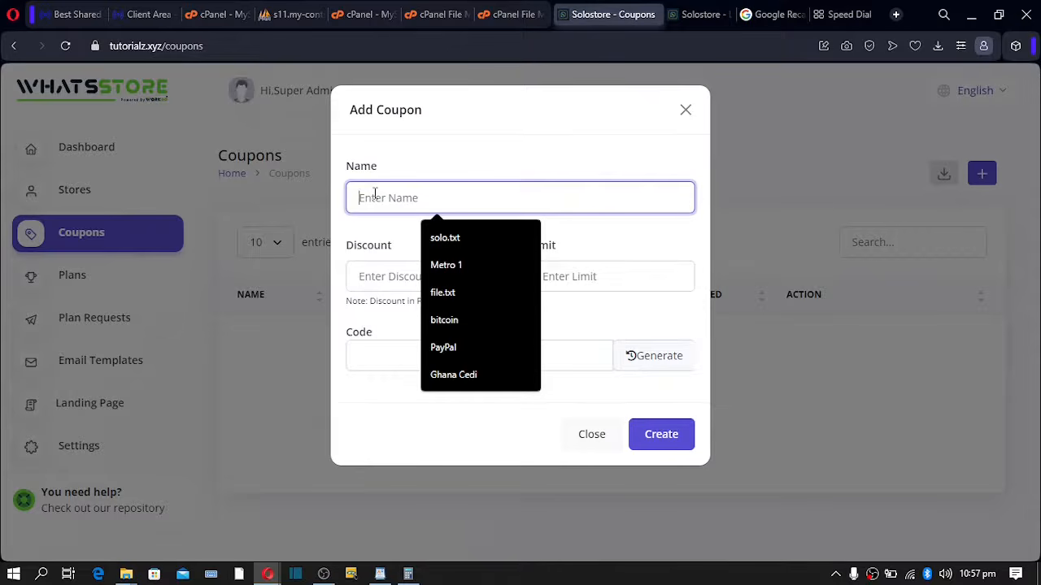
type("sla")
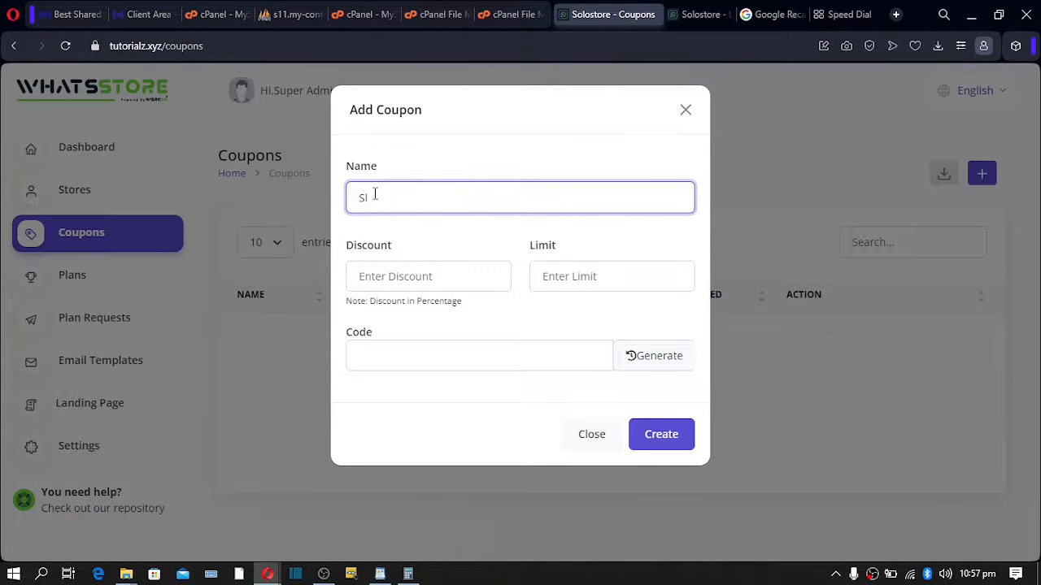
key("BackSpace")
key("BackSpace")
type("New year dia")
type("count")
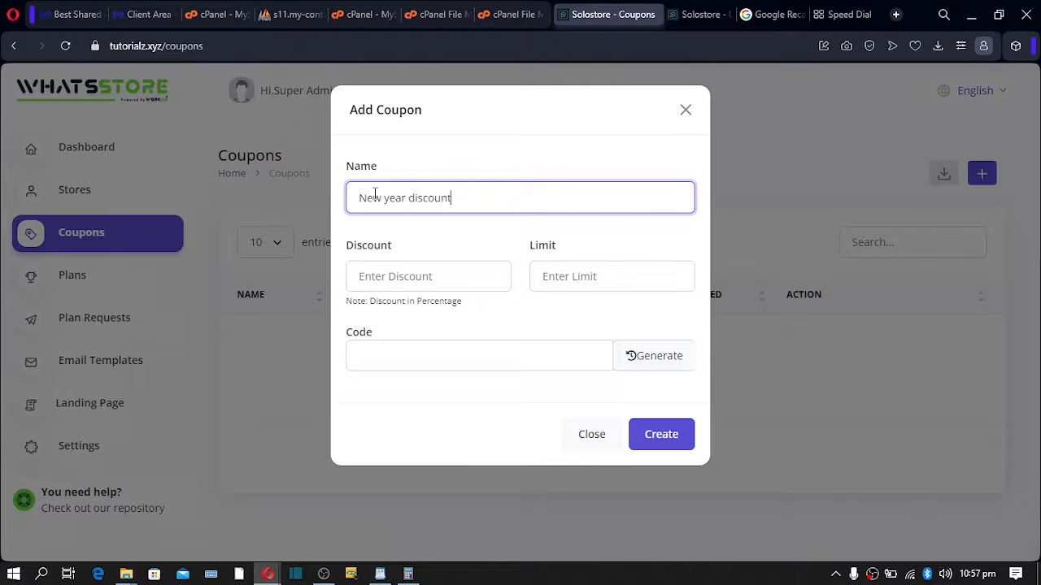
left_click(390, 275)
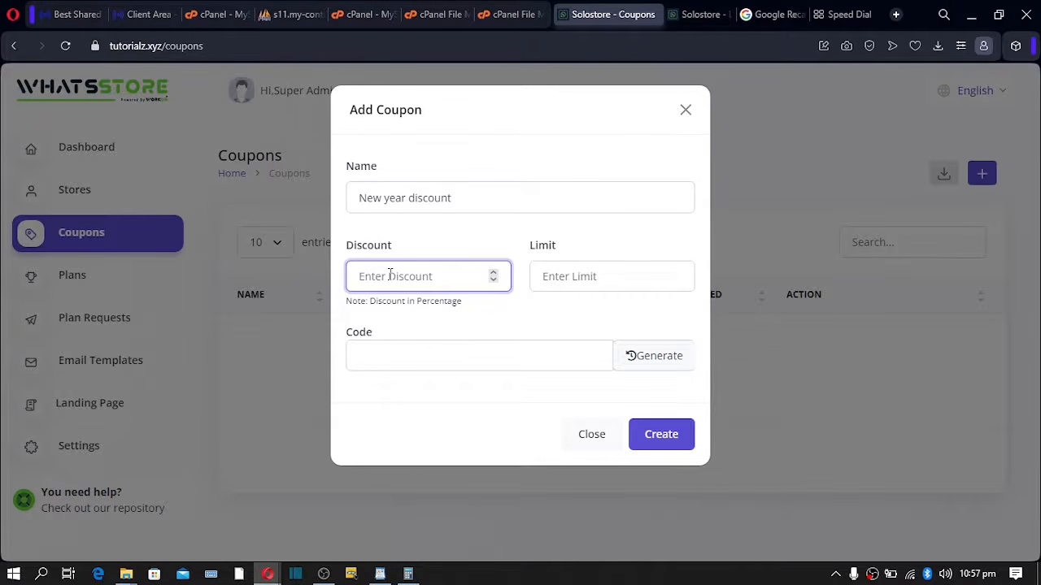
type("50")
left_click(561, 272)
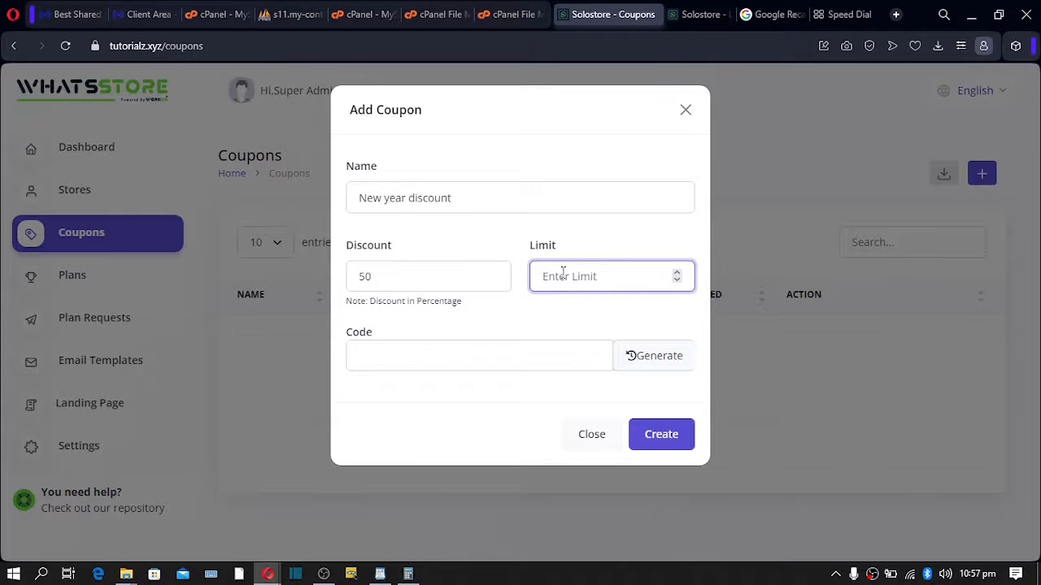
type("10")
- Replace the generated code with JAN50, create the coupon, and return to Plans
left_click(660, 359)
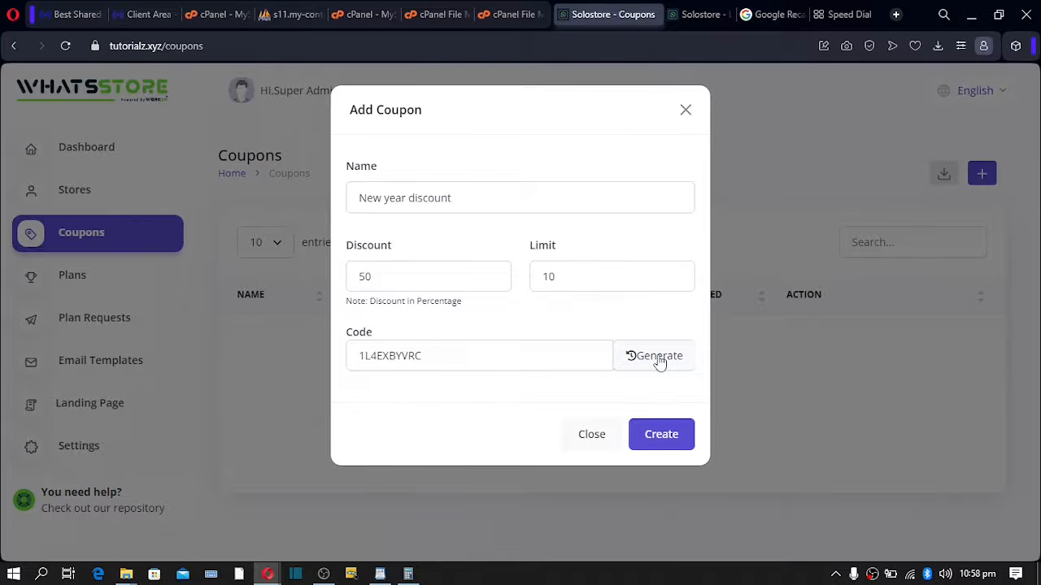
left_click_drag(536, 355, 160, 358)
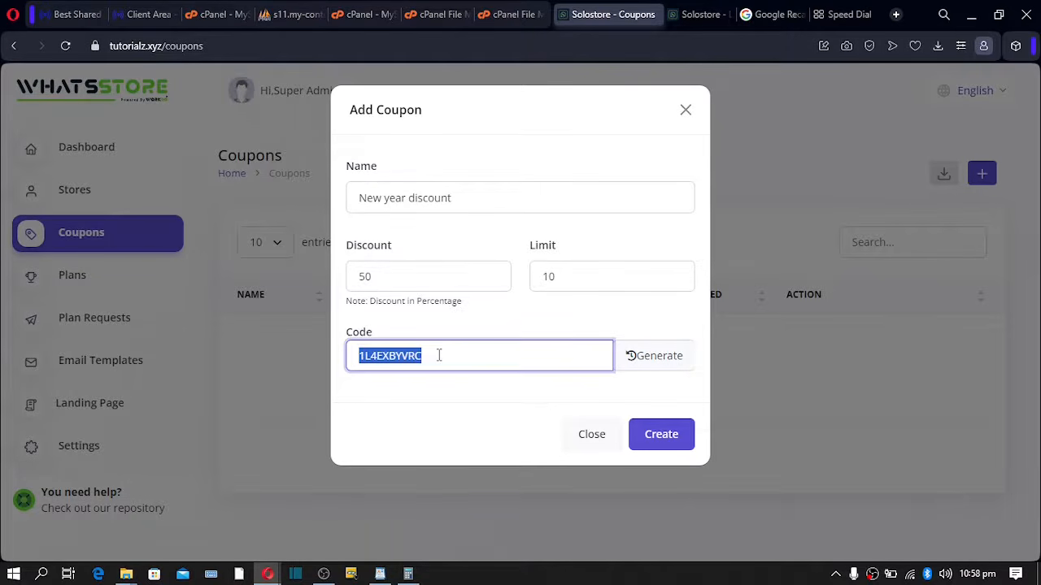
key("BackSpace")
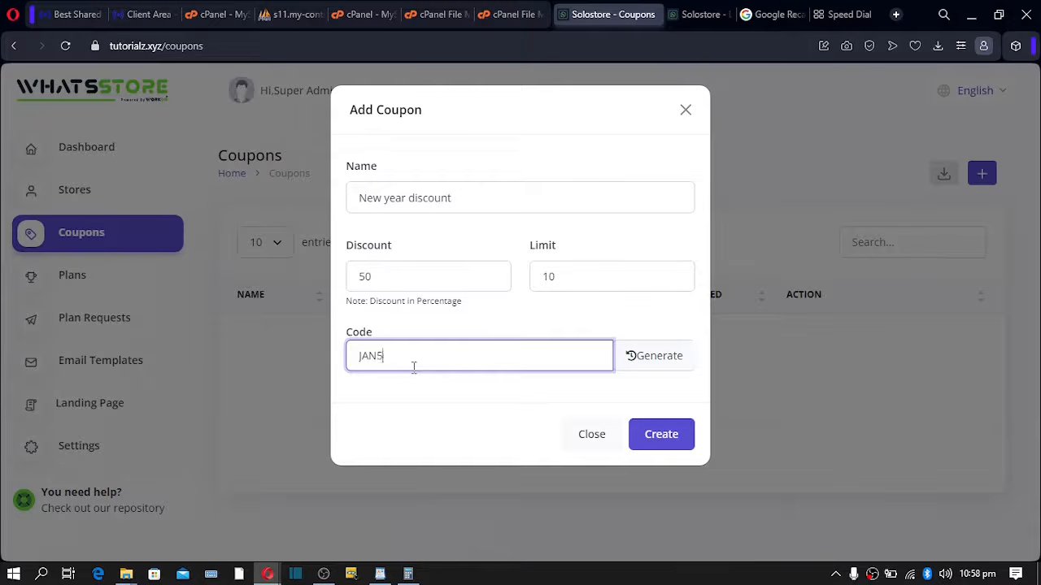
left_click(655, 438)
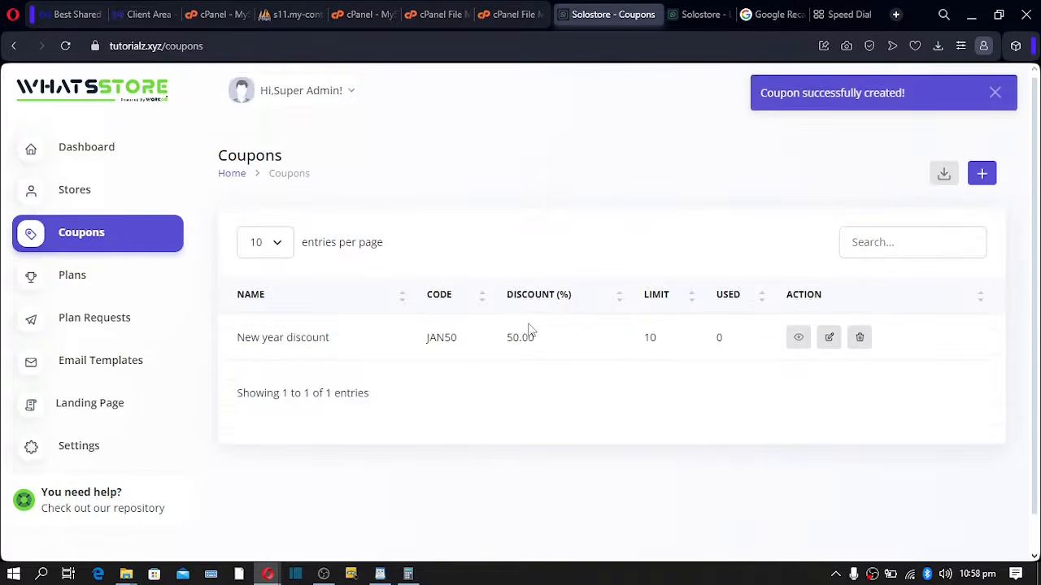
left_click_drag(470, 340, 407, 340)
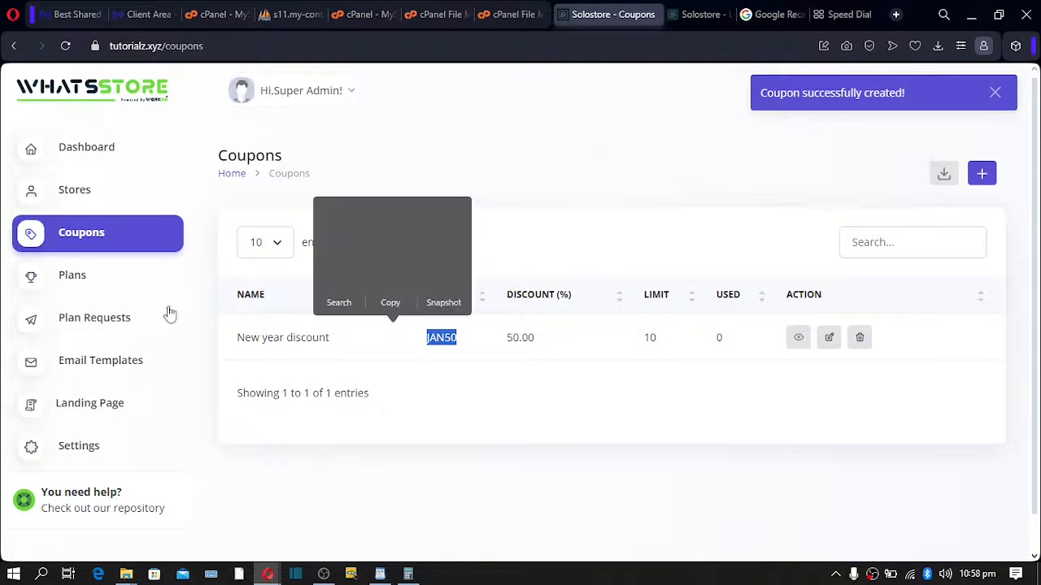
left_click(83, 281)
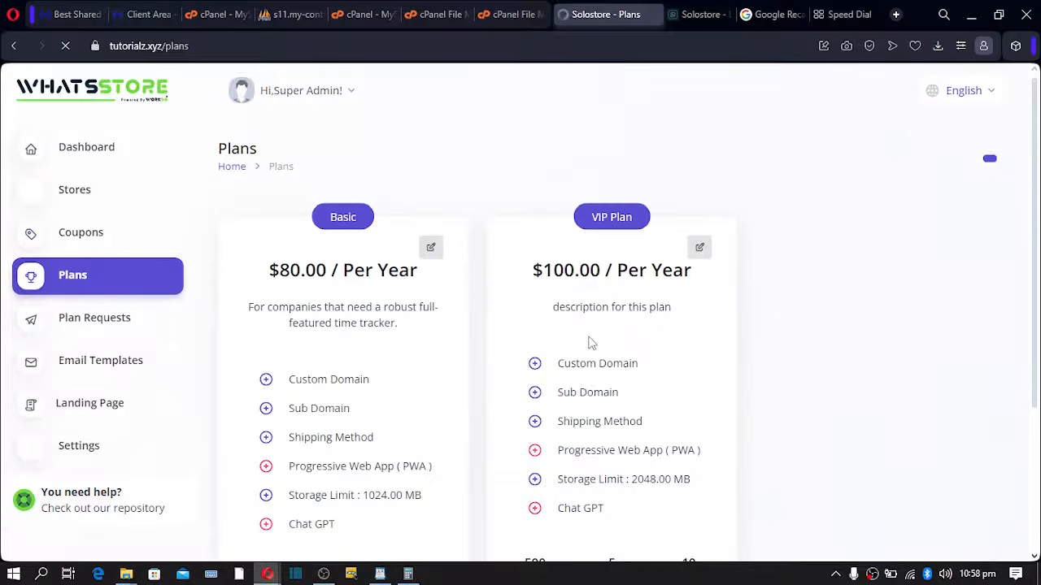
- Open Stores and review the single Basic-plan store's row and Edit Store details without changes
scroll(379, 429, "down", 5)
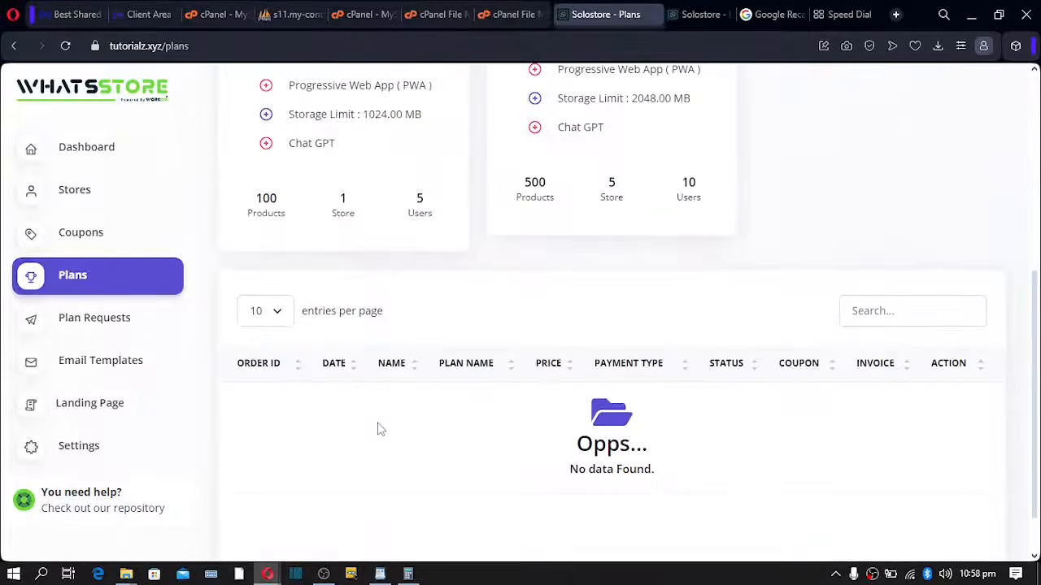
scroll(379, 428, "up", 5)
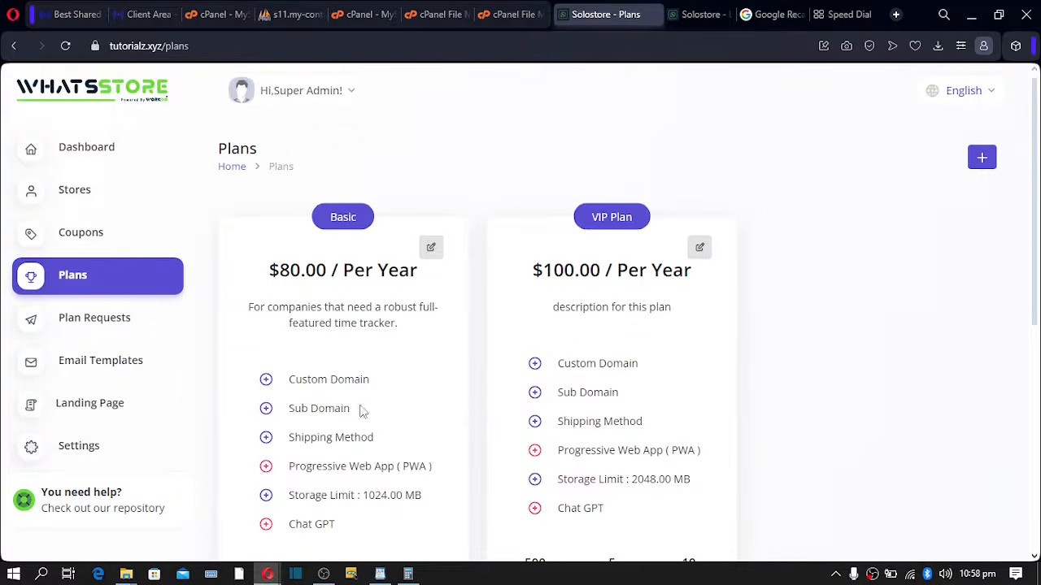
left_click(73, 201)
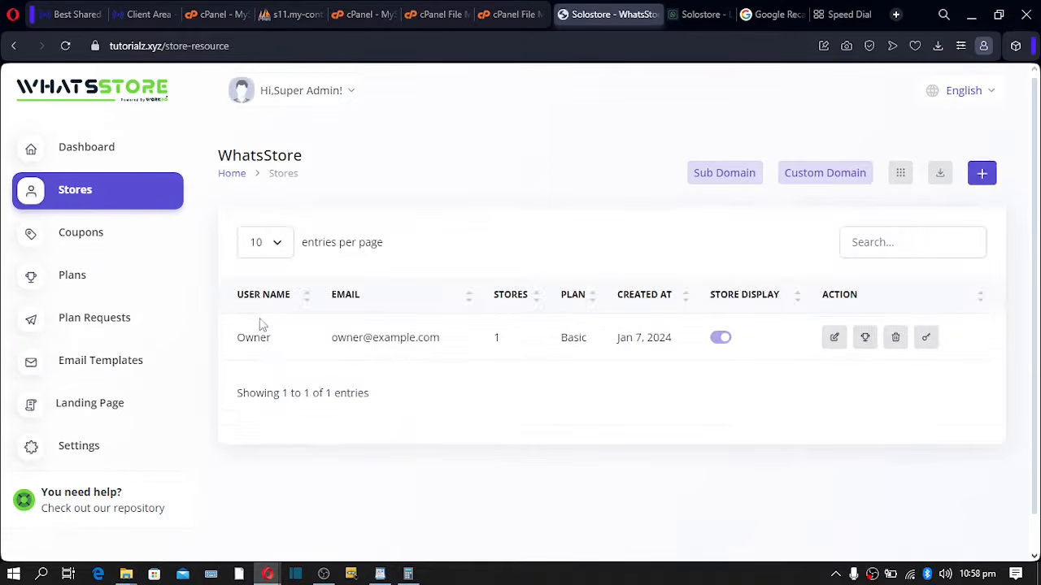
left_click_drag(240, 336, 886, 364)
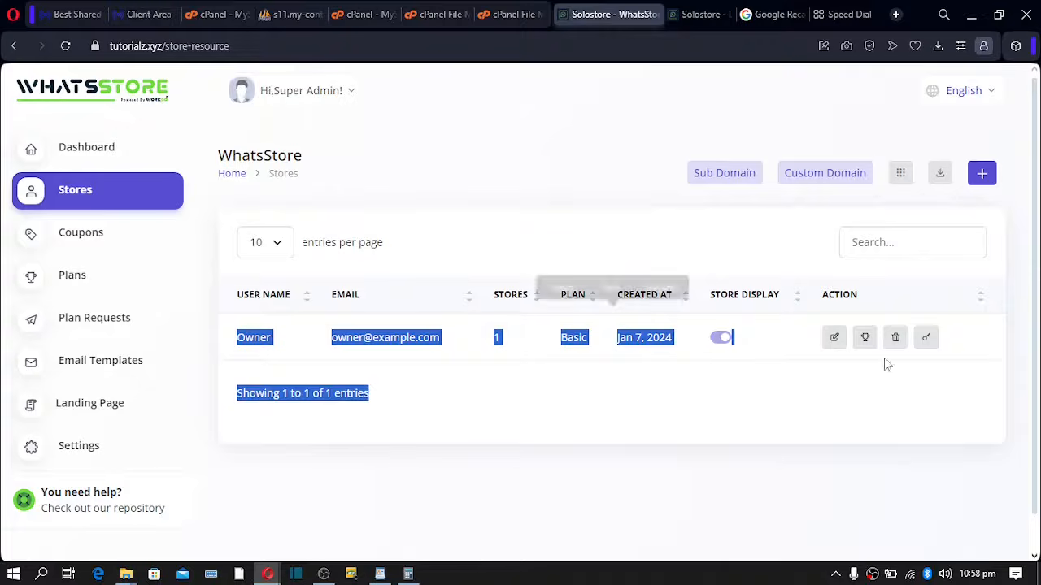
left_click(964, 342)
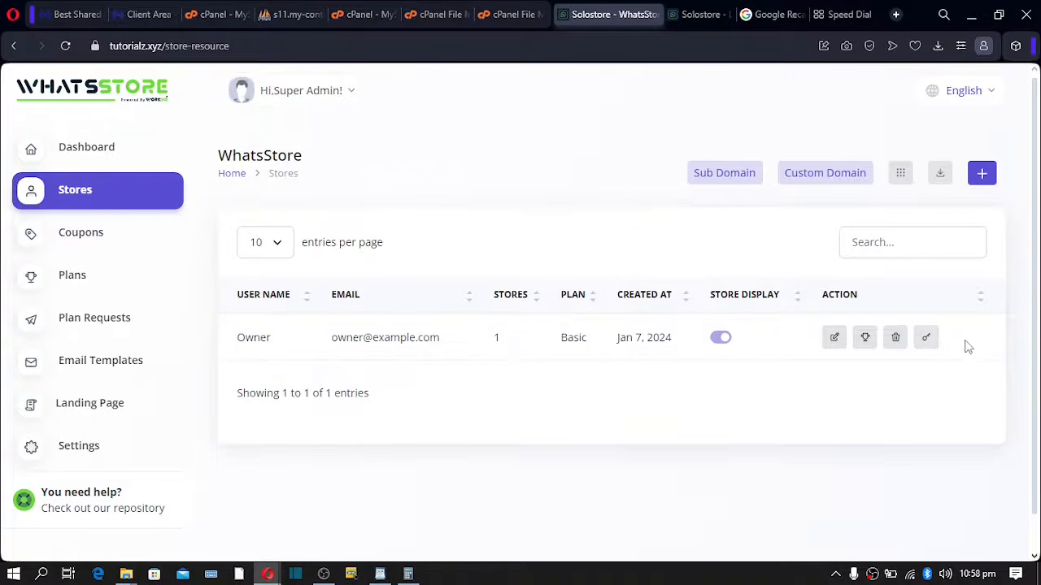
double_click(561, 342)
left_click(834, 342)
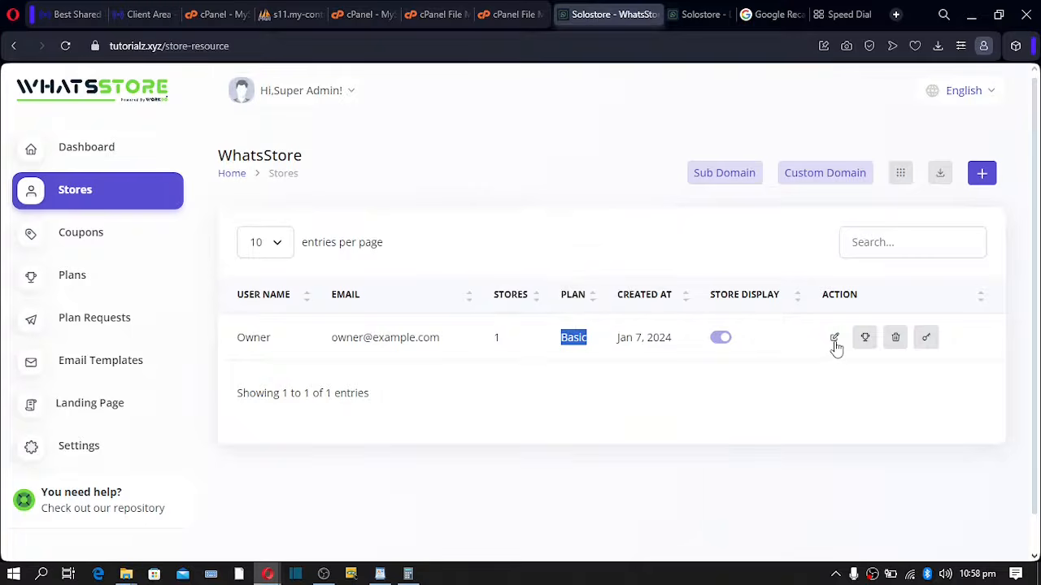
left_click(834, 341)
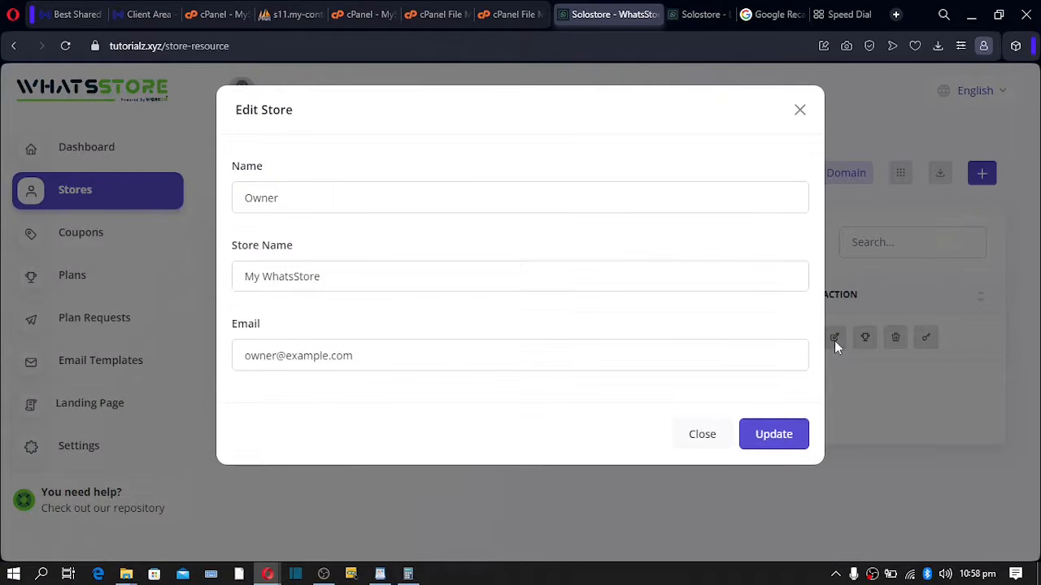
left_click_drag(334, 274, 184, 277)
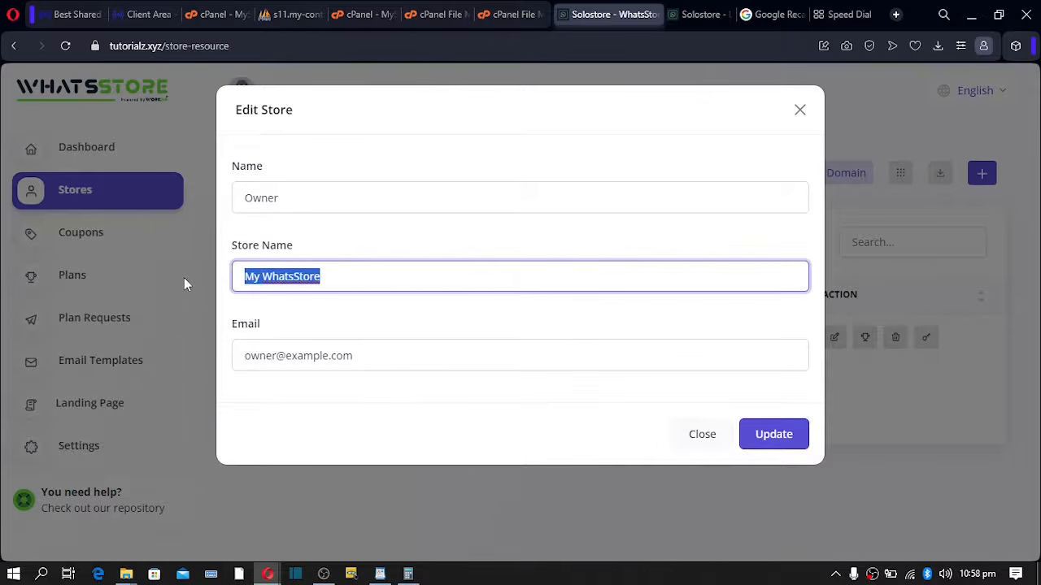
left_click_drag(295, 204, 187, 205)
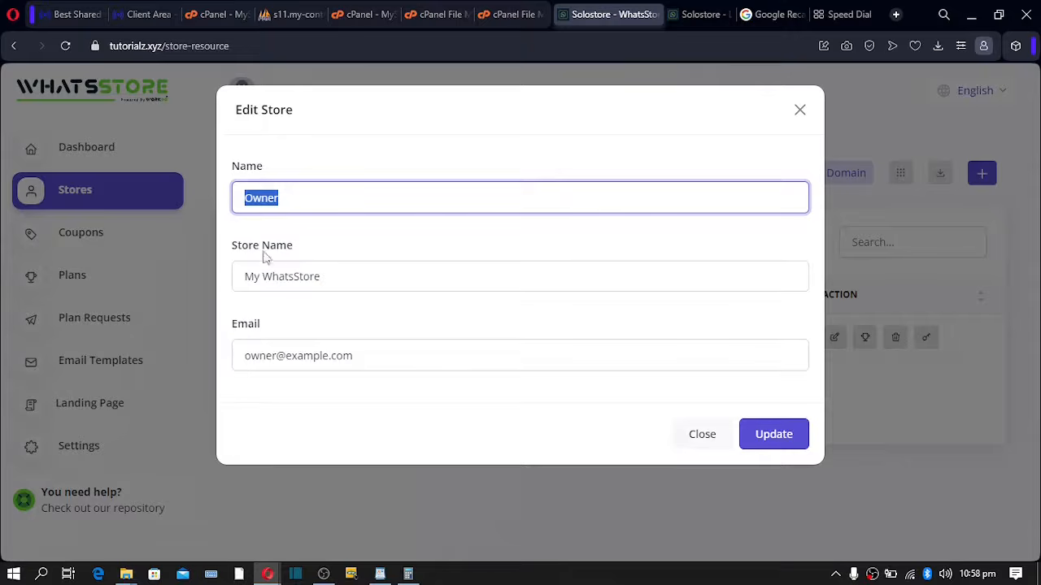
left_click_drag(391, 355, 218, 370)
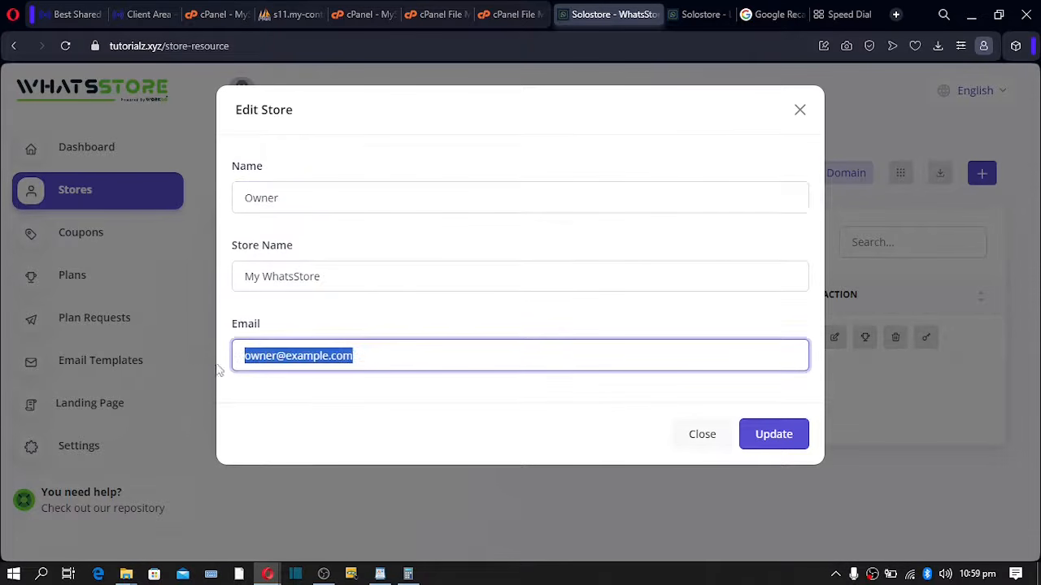
left_click(716, 439)
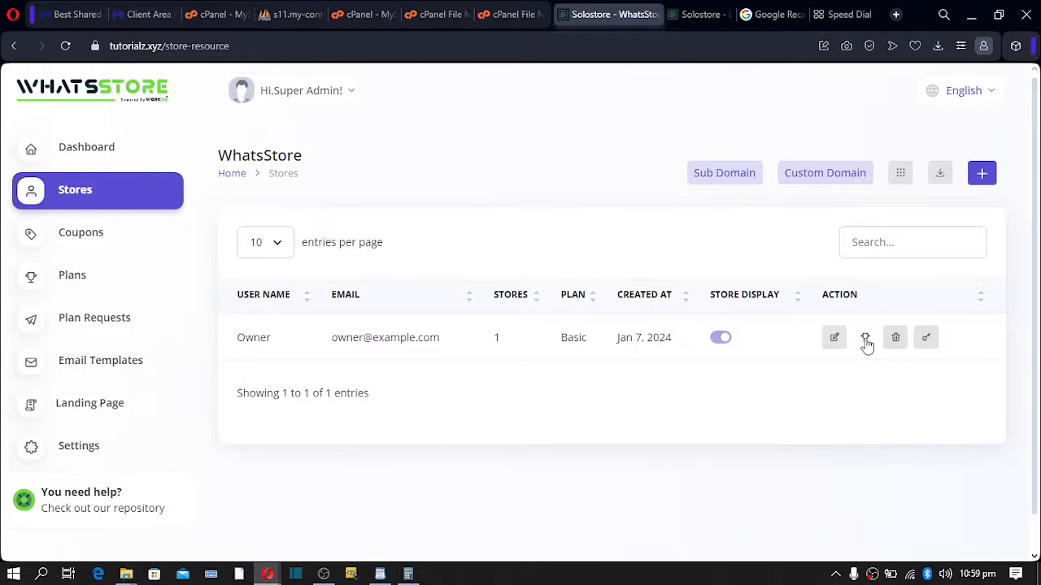
- Open the store's Upgrade Plan options and buy the VIP Plan for it
left_click(865, 338)
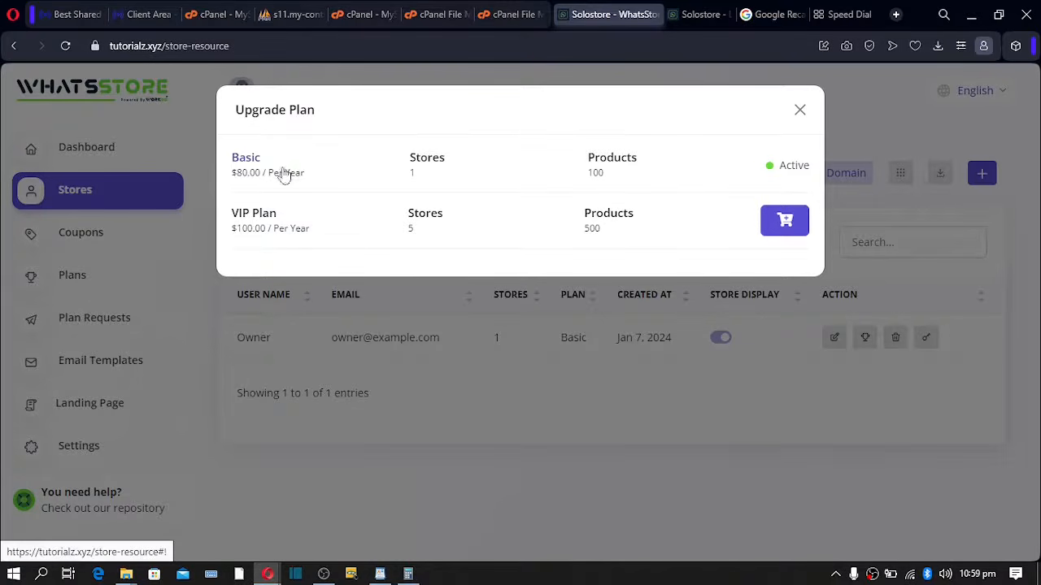
left_click_drag(231, 216, 281, 214)
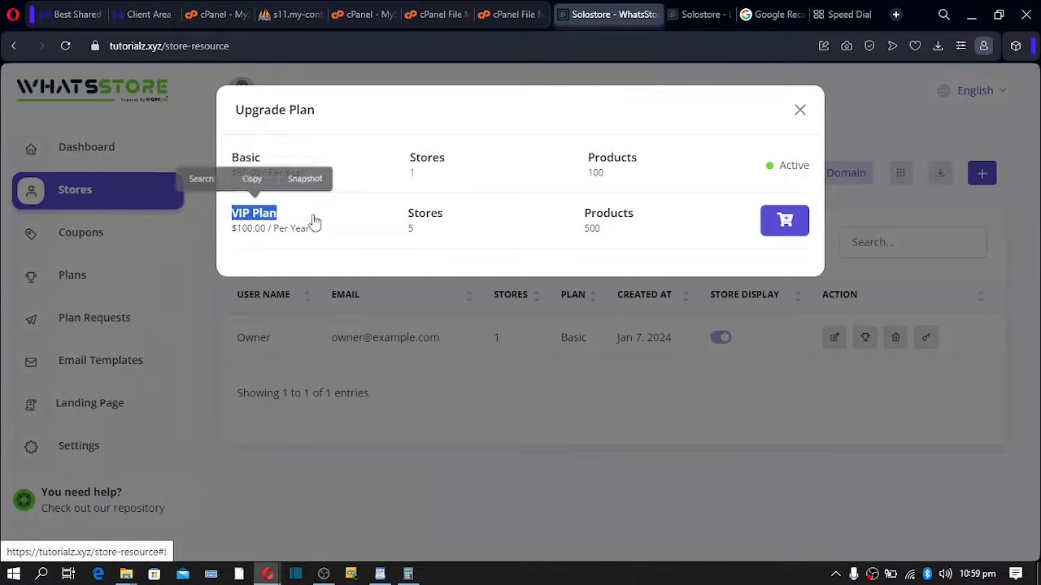
left_click(785, 226)
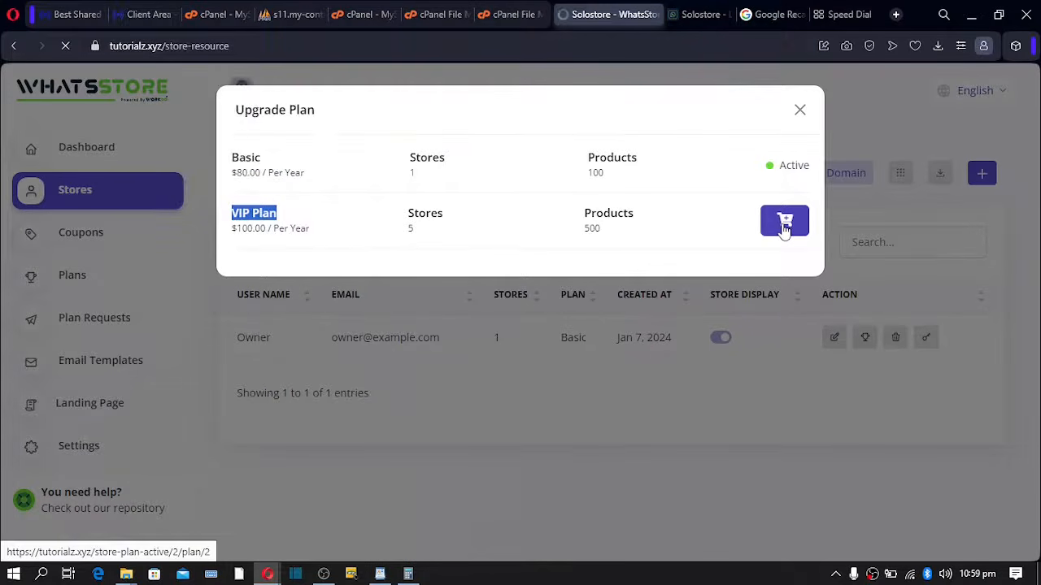
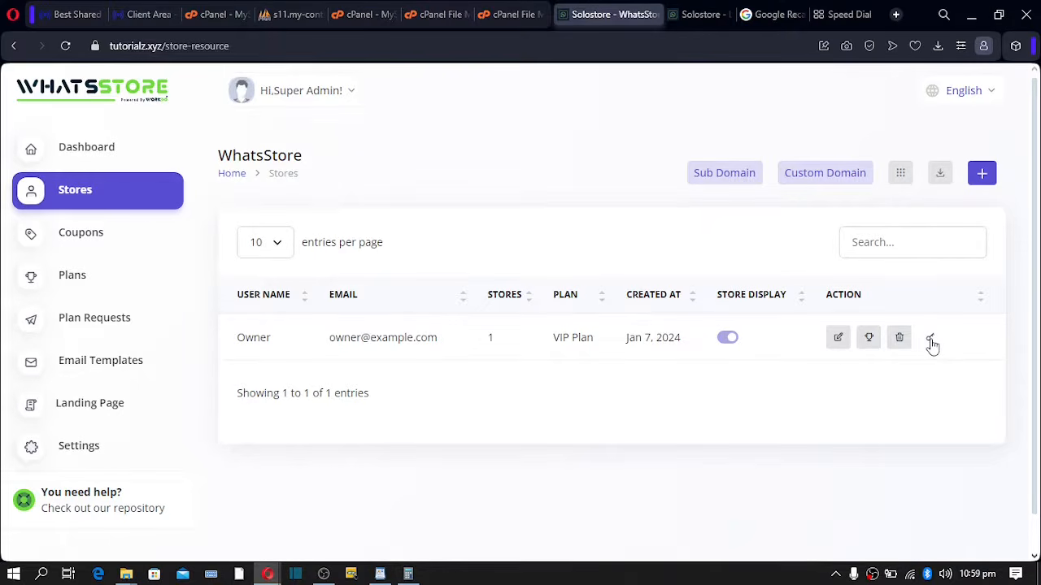
- Open and cancel the Owner password reset and the new store form without saving changes
left_click(931, 340)
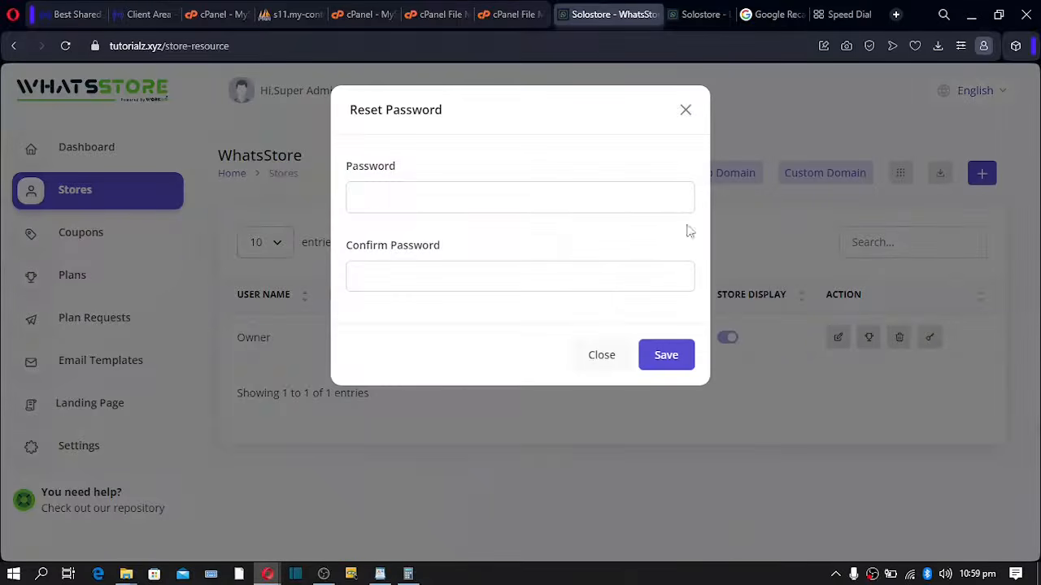
left_click(434, 198)
left_click(411, 276)
left_click(685, 109)
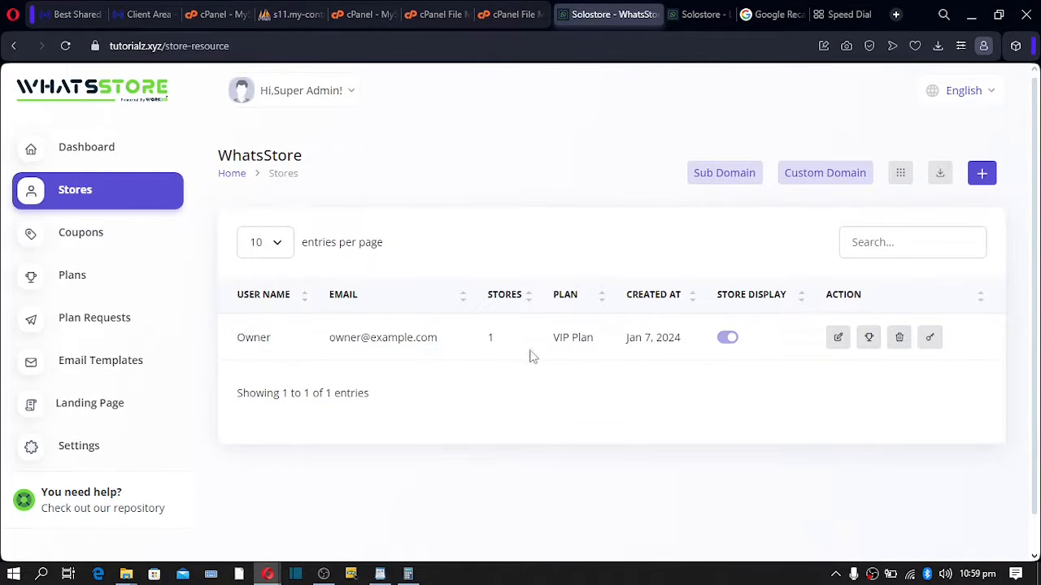
left_click(982, 177)
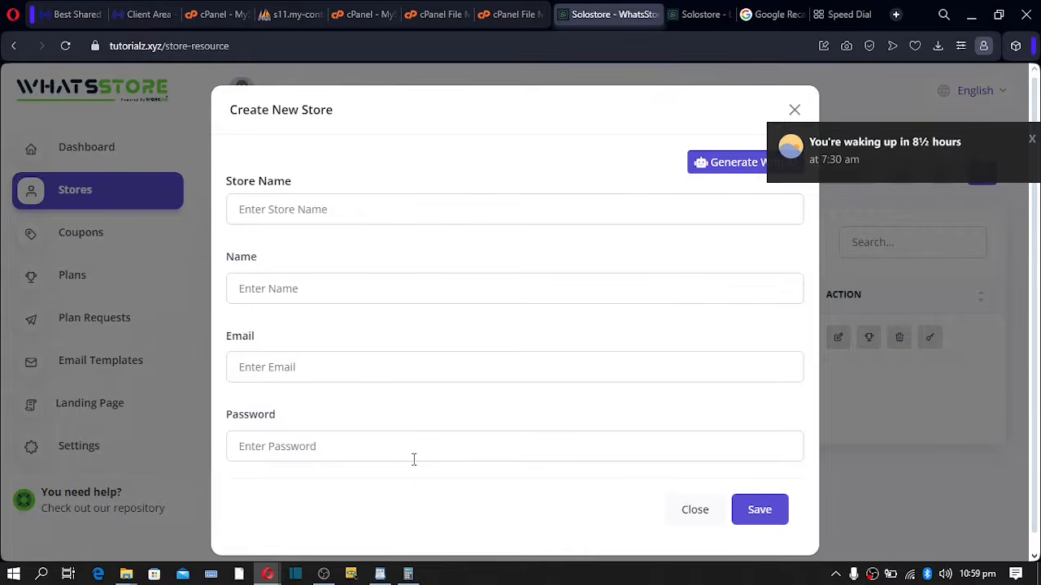
left_click(679, 512)
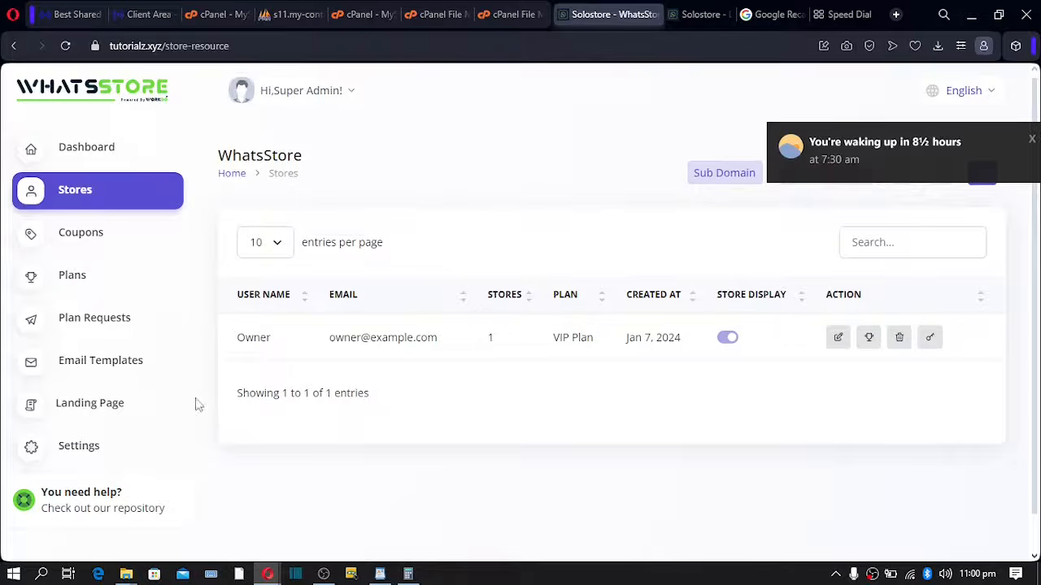
- In Email Templates, review the Order Created template and select its whole message body
left_click(104, 362)
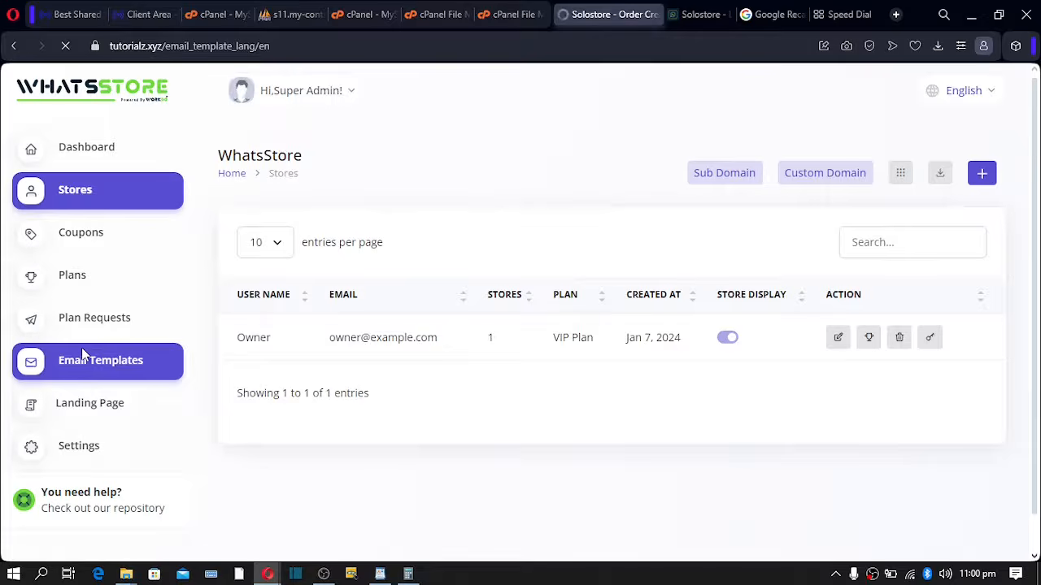
scroll(344, 295, "down", 3)
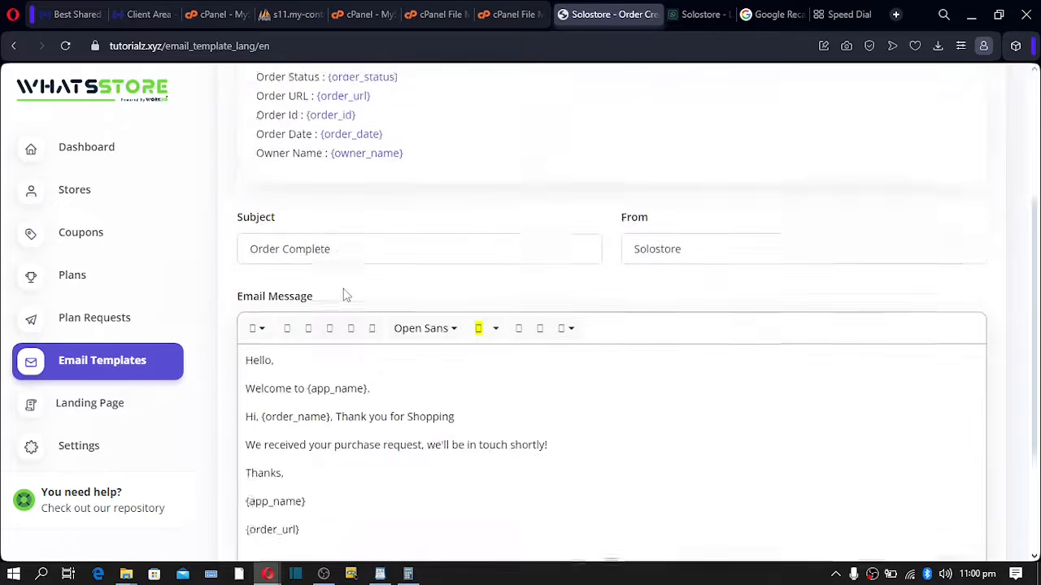
scroll(344, 295, "down", 2)
scroll(344, 295, "up", 1)
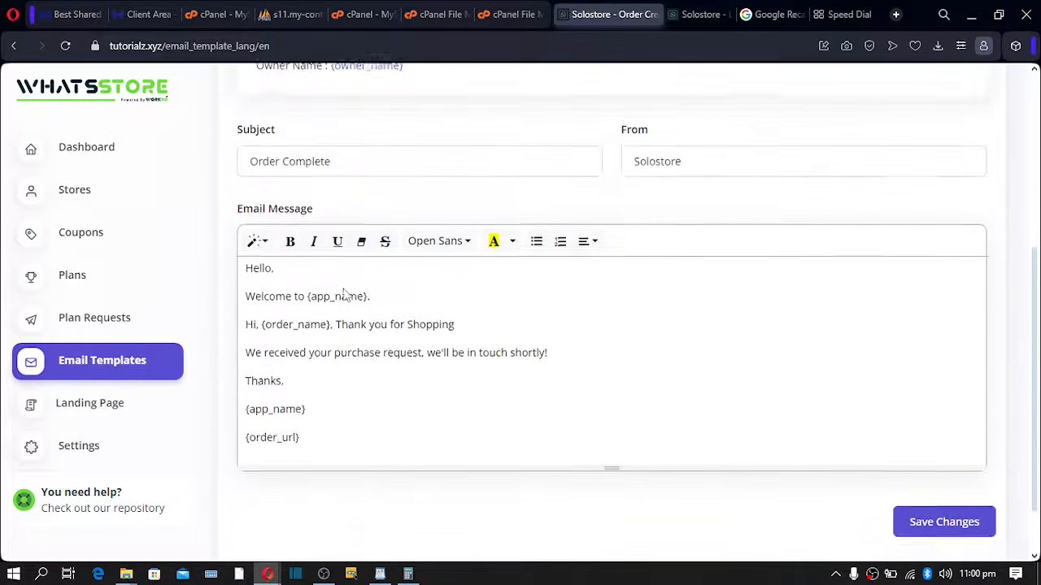
scroll(343, 296, "down", 1)
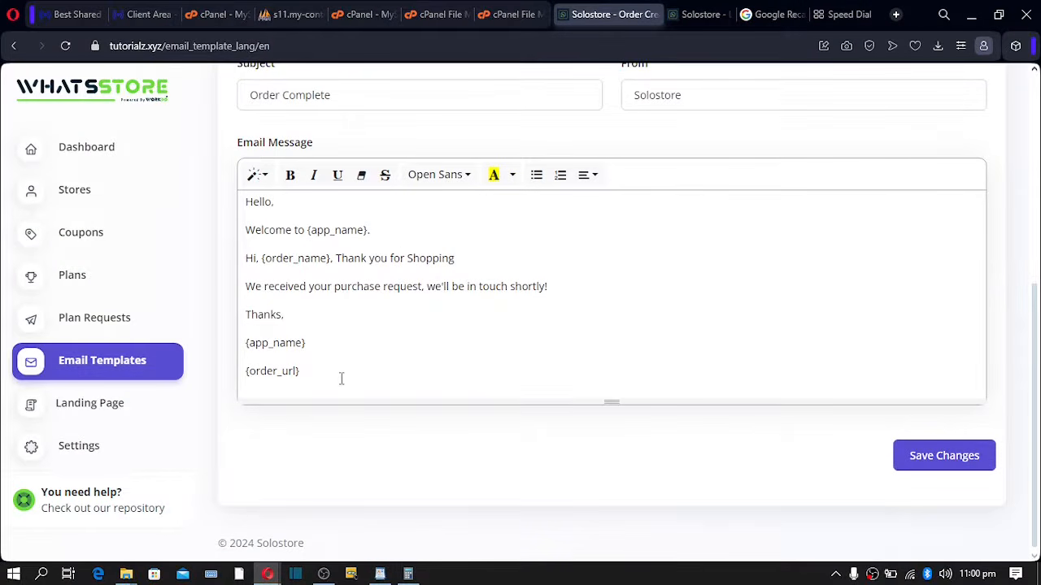
left_click_drag(320, 377, 229, 217)
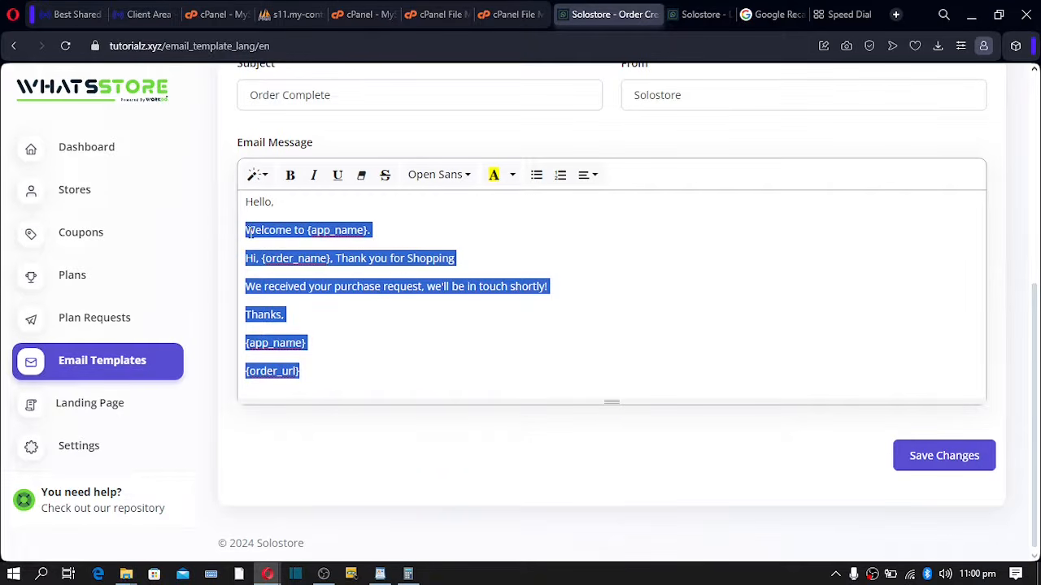
left_click(244, 202)
left_click_drag(244, 202, 318, 388)
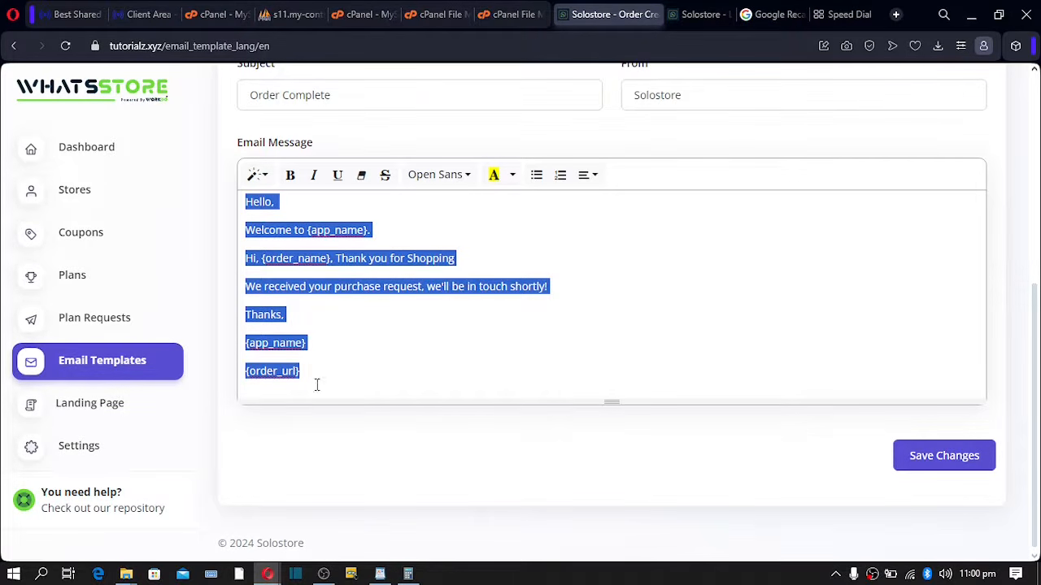
left_click_drag(325, 372, 244, 201)
scroll(655, 213, "up", 3)
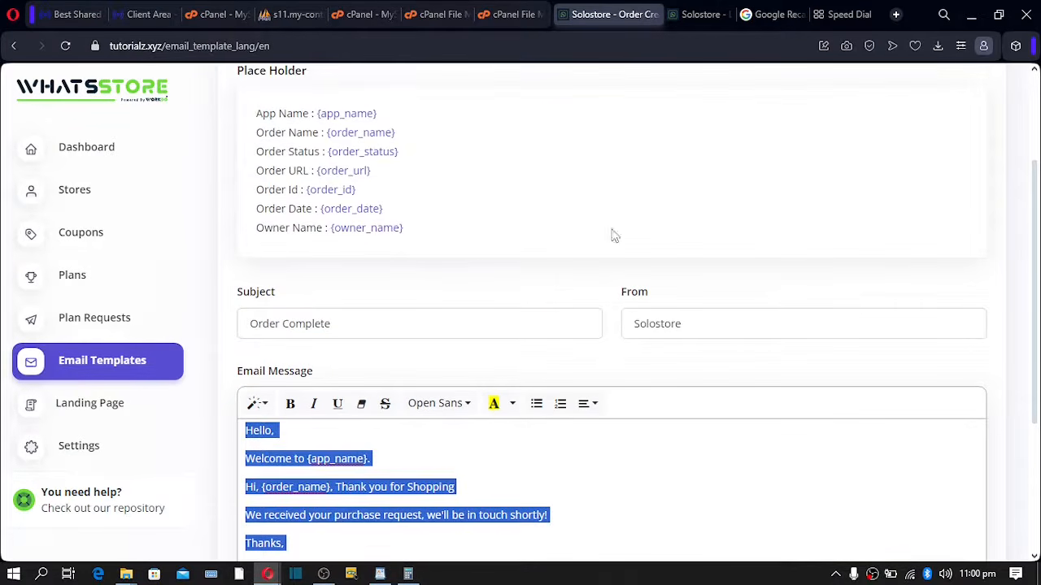
scroll(317, 293, "up", 2)
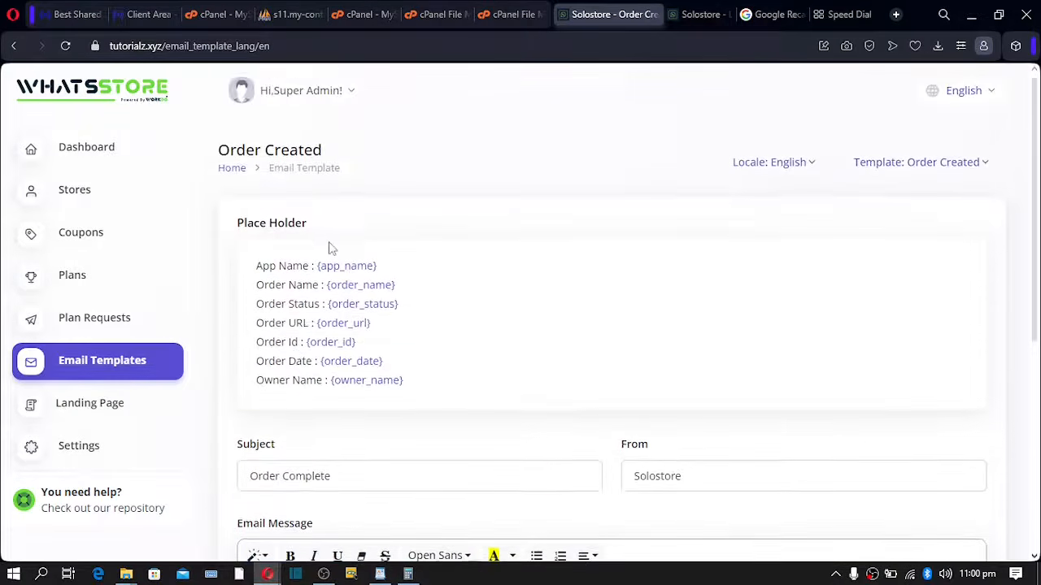
- Select the available placeholders list and the sender name 'Solostore' in the From field
left_click_drag(257, 271, 465, 388)
scroll(590, 379, "down", 5)
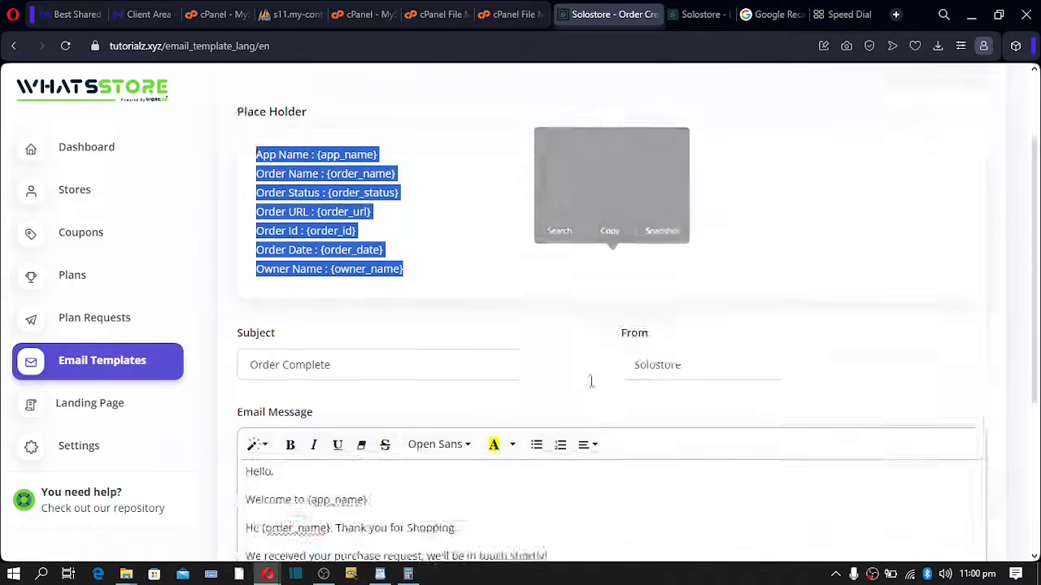
scroll(690, 151, "up", 2)
left_click(708, 255)
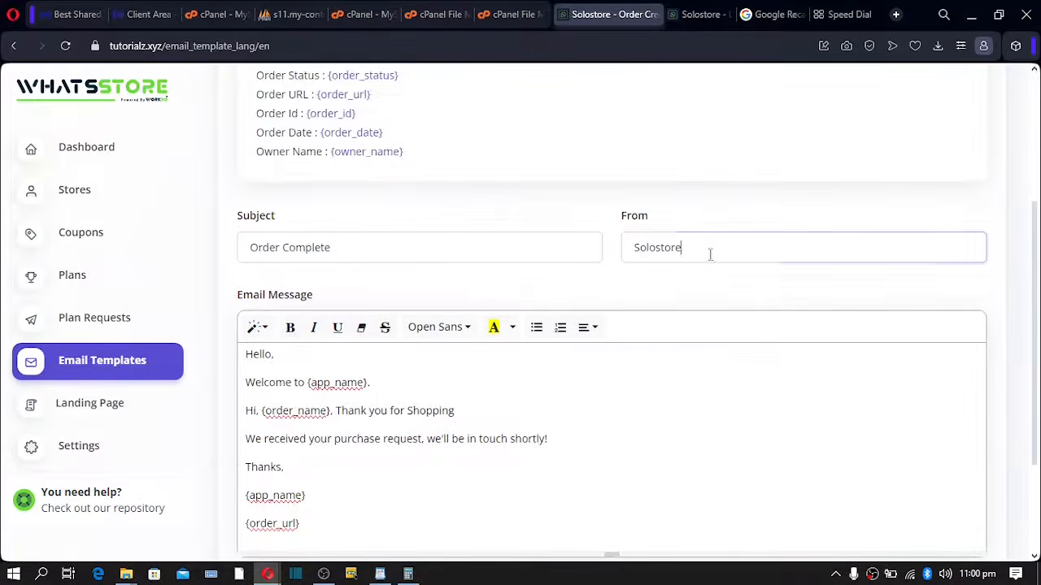
left_click_drag(708, 255, 600, 249)
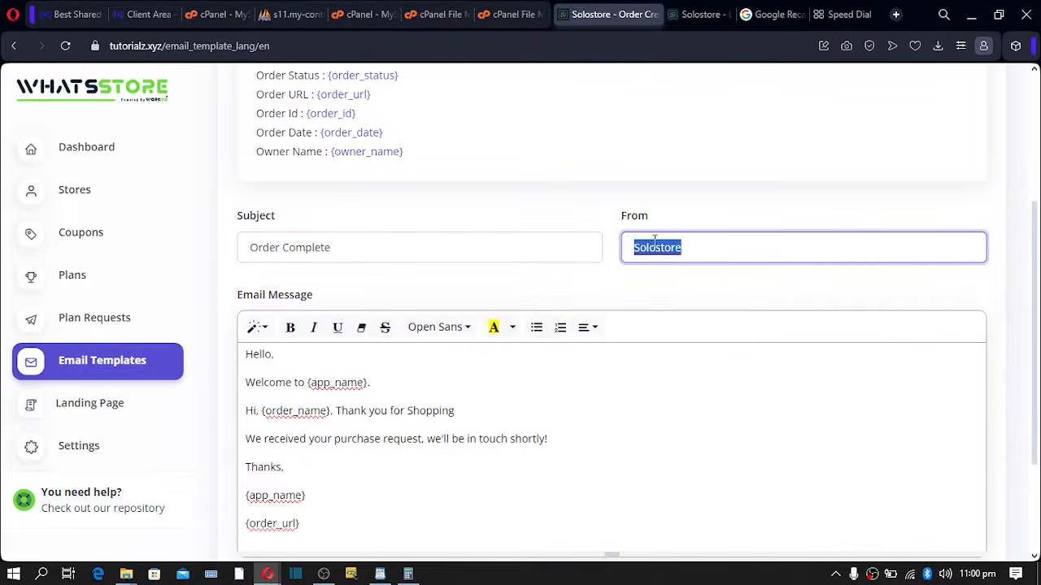
left_click_drag(719, 256, 597, 256)
scroll(569, 325, "down", 2)
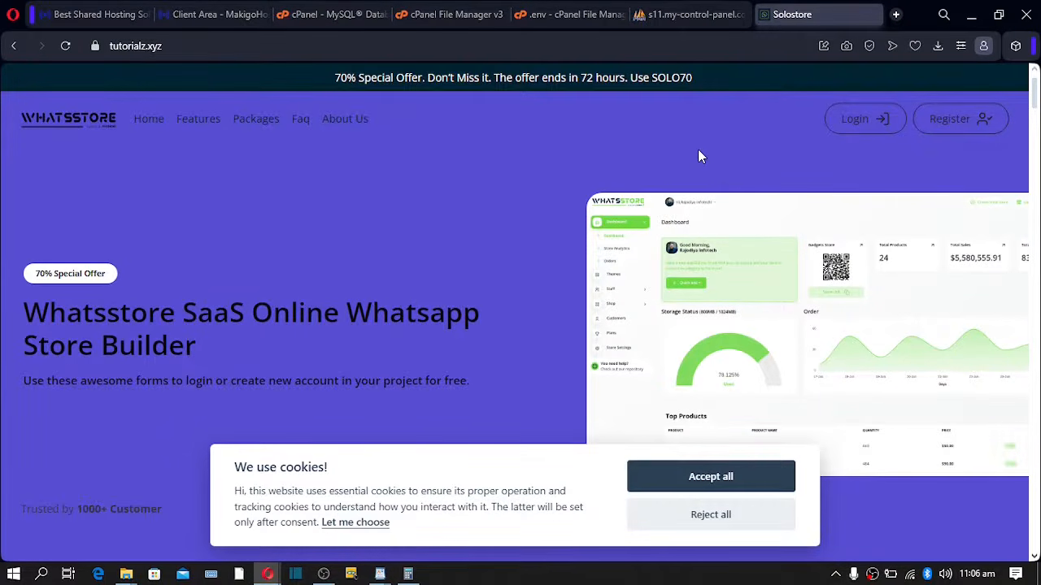
- Open the WhatsStore registration page and dismiss the Name field's autofill suggestions
left_click(953, 130)
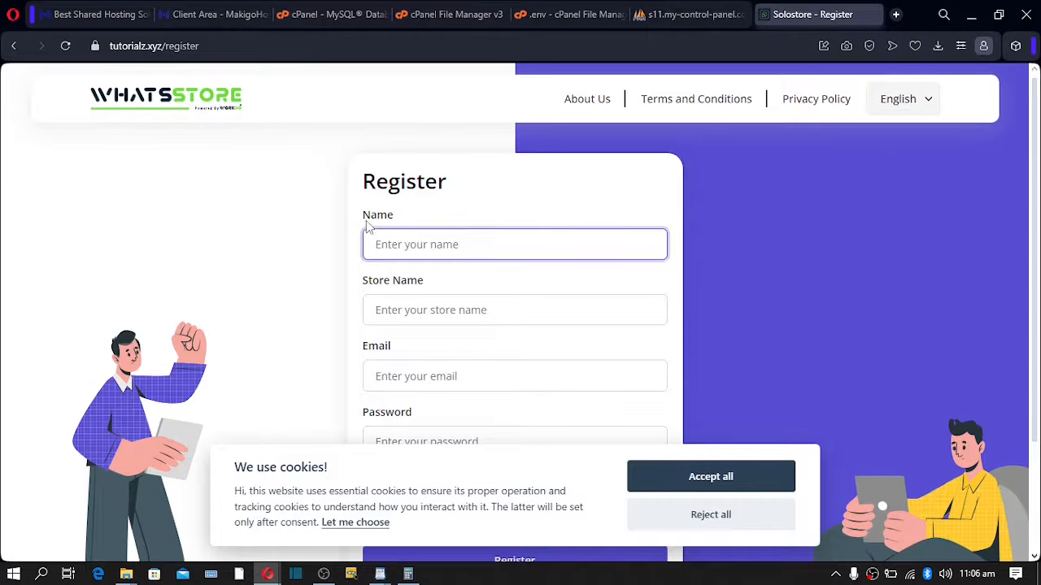
left_click(434, 248)
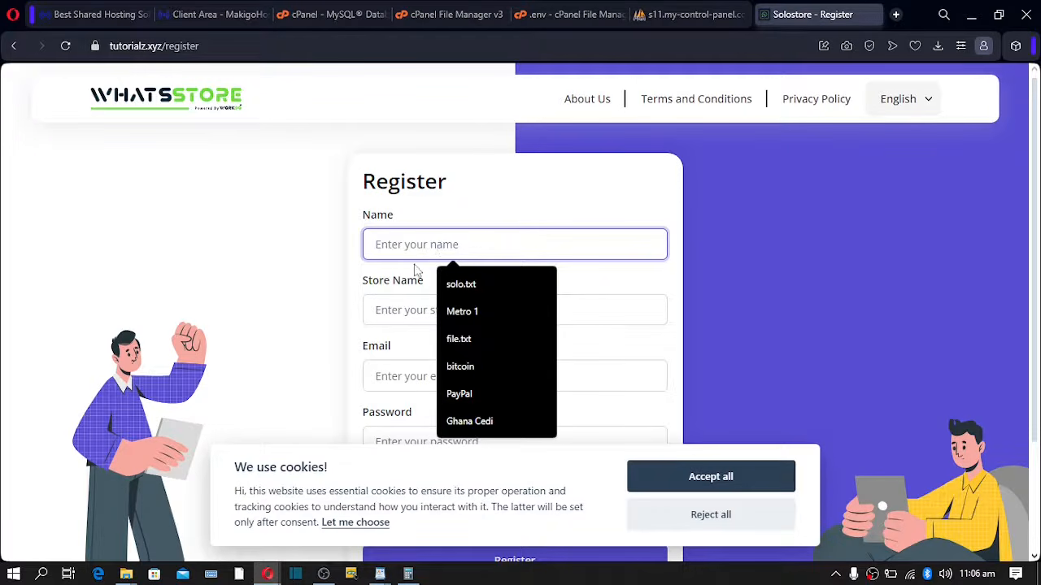
left_click(397, 307)
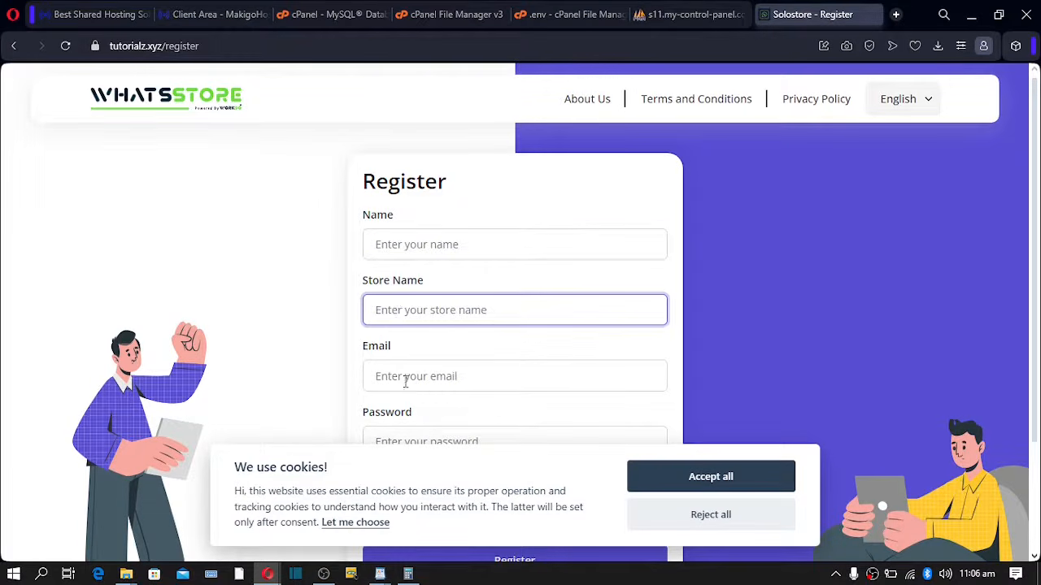
- Accept the cookies and go from the registration page to the login page
left_click(687, 478)
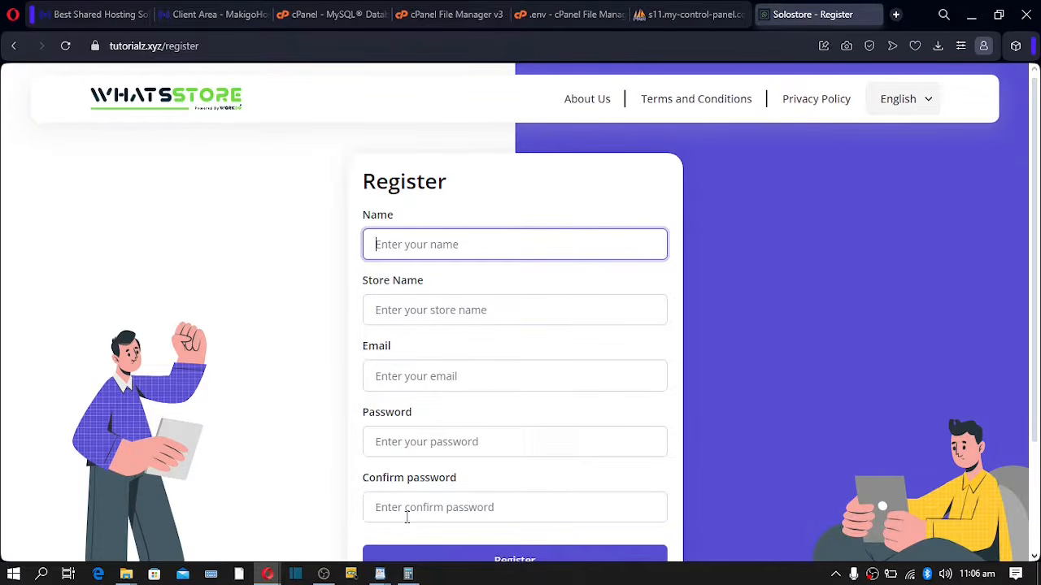
scroll(407, 518, "down", 2)
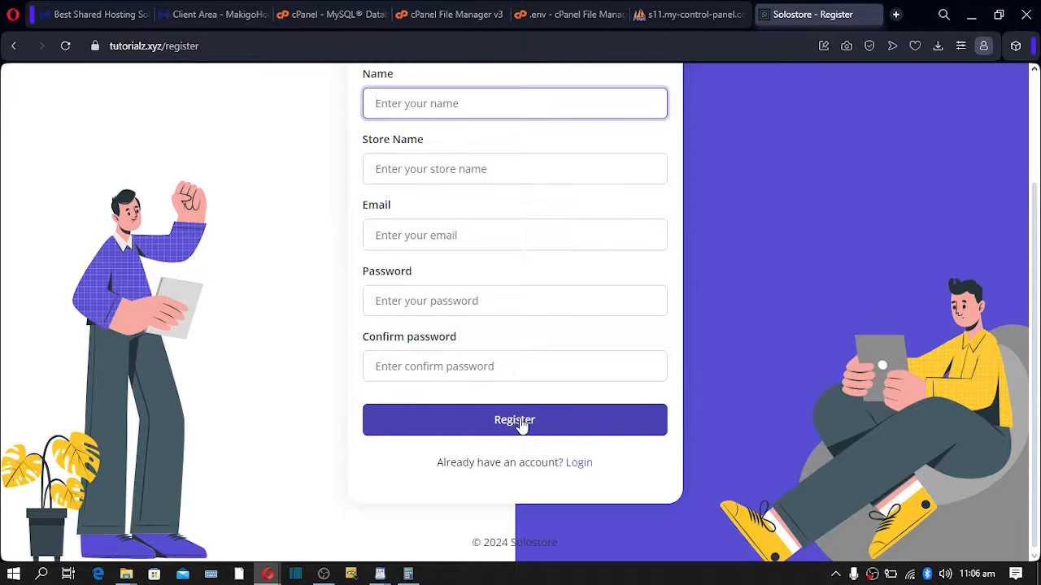
left_click(580, 464)
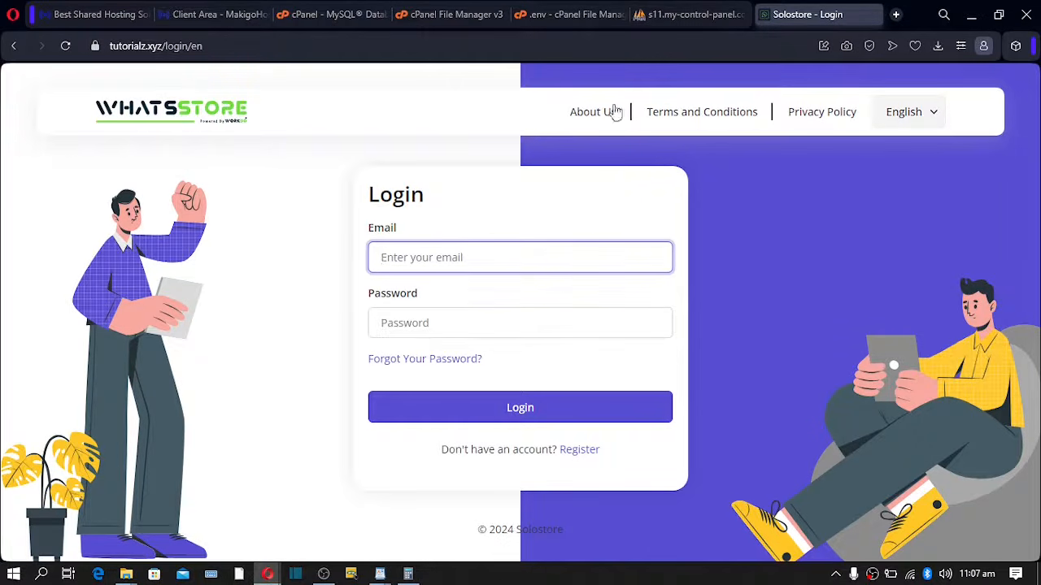
left_click(662, 16)
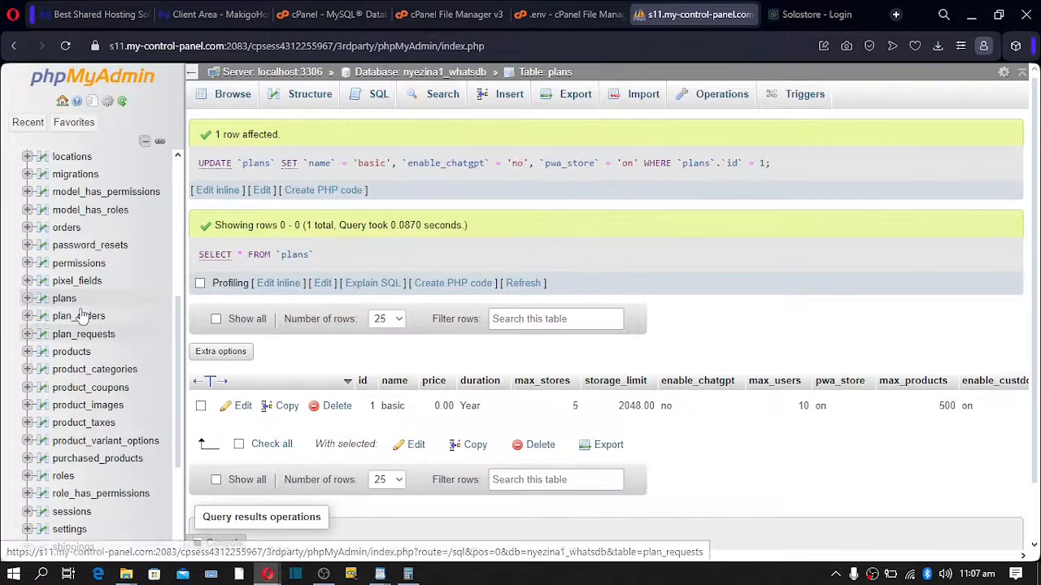
- Open the users table in phpMyAdmin and edit the Owner user's row
scroll(66, 301, "up", 1)
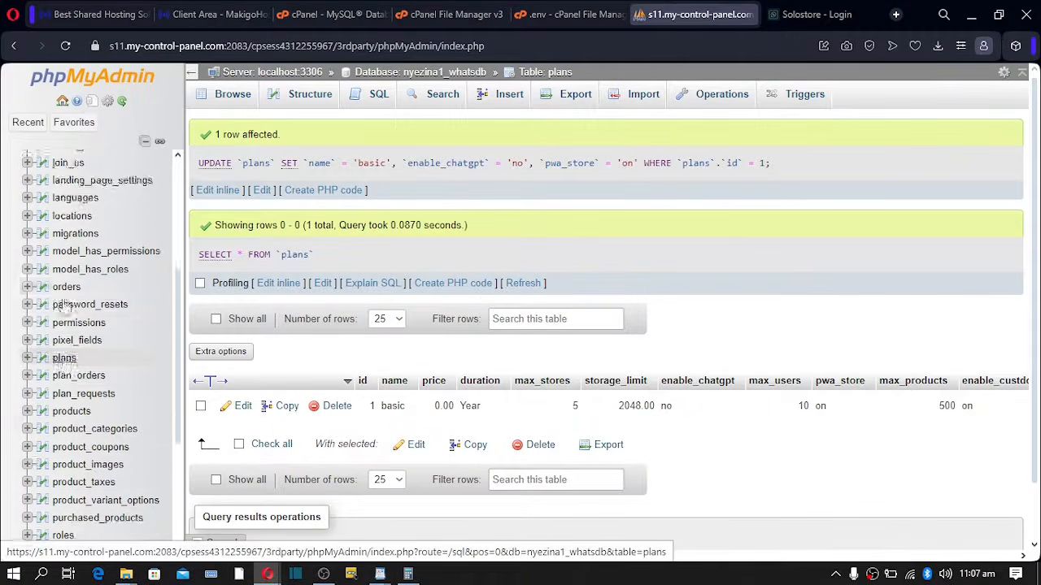
scroll(65, 309, "up", 5)
scroll(72, 342, "down", 9)
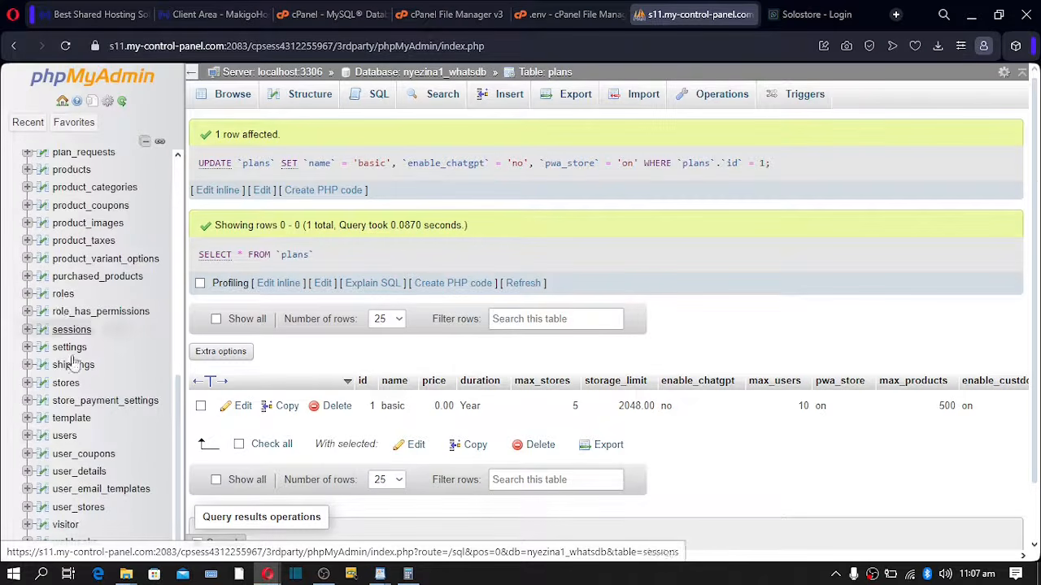
left_click(66, 436)
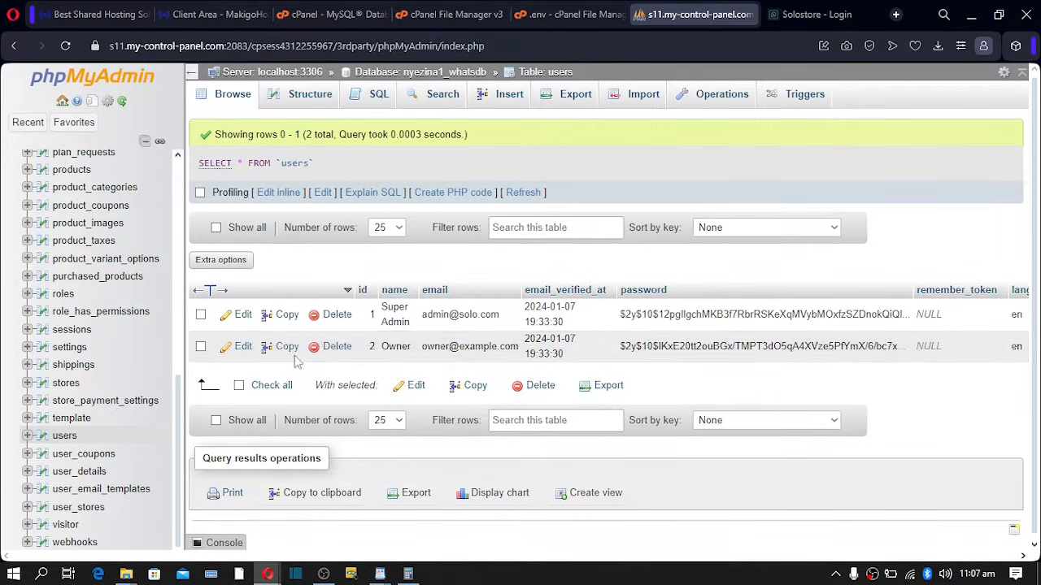
left_click(243, 350)
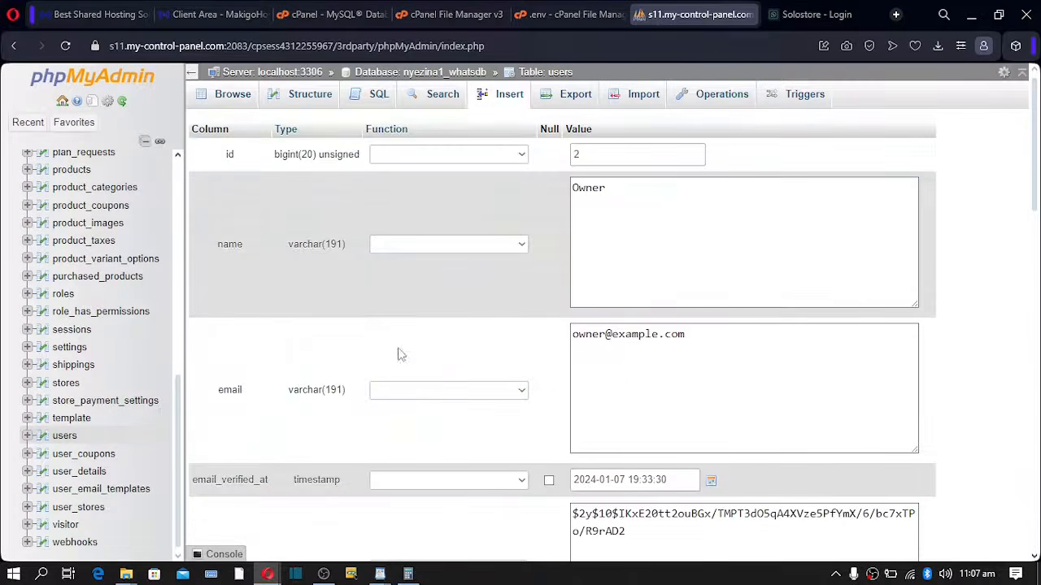
- Replace the Owner's name and email address with the new name and email
left_click(636, 212)
double_click(599, 192)
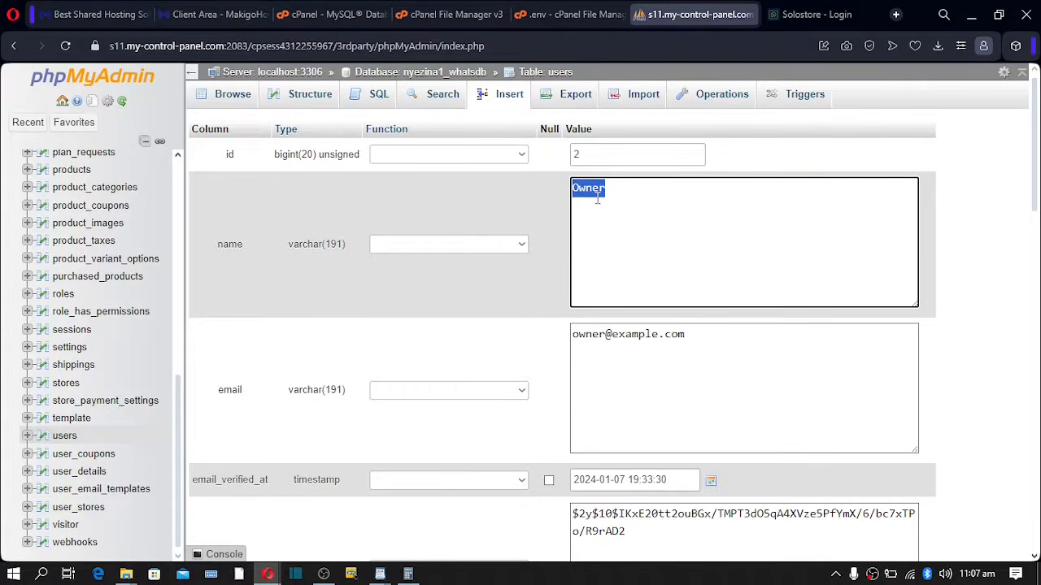
type("solo")
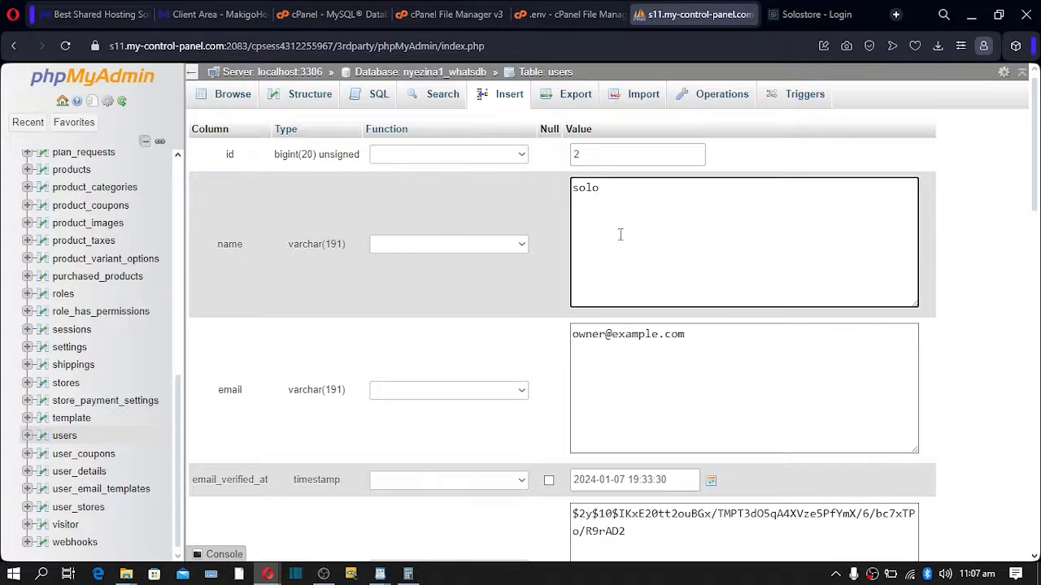
left_click_drag(694, 341, 506, 347)
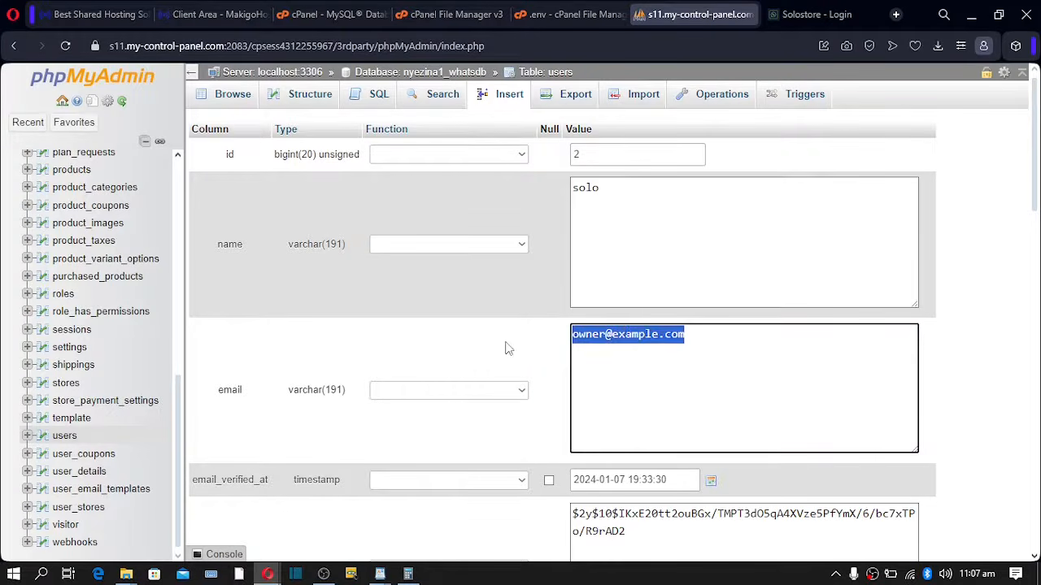
left_click(606, 340)
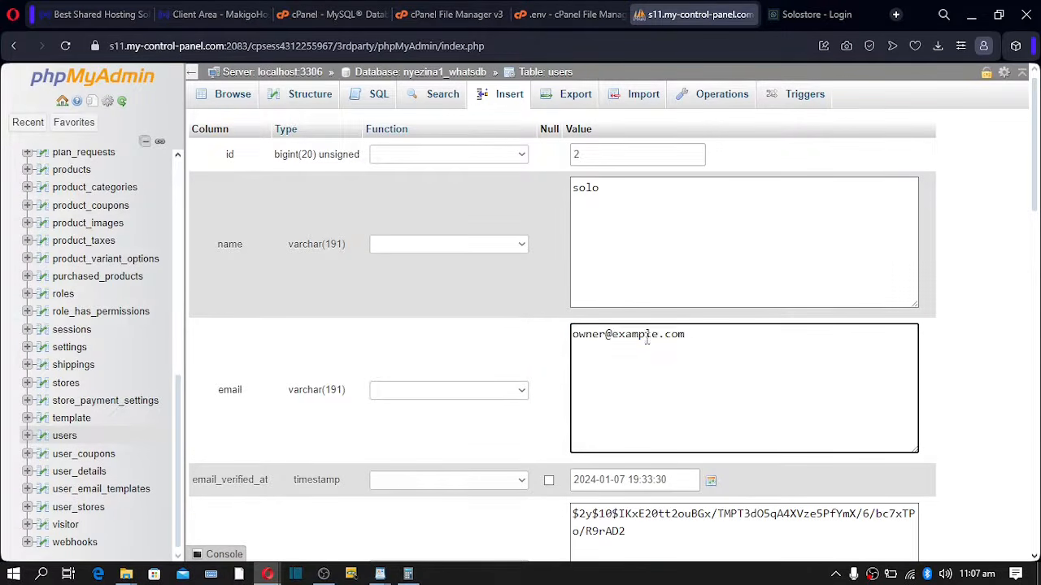
left_click_drag(720, 340, 488, 345)
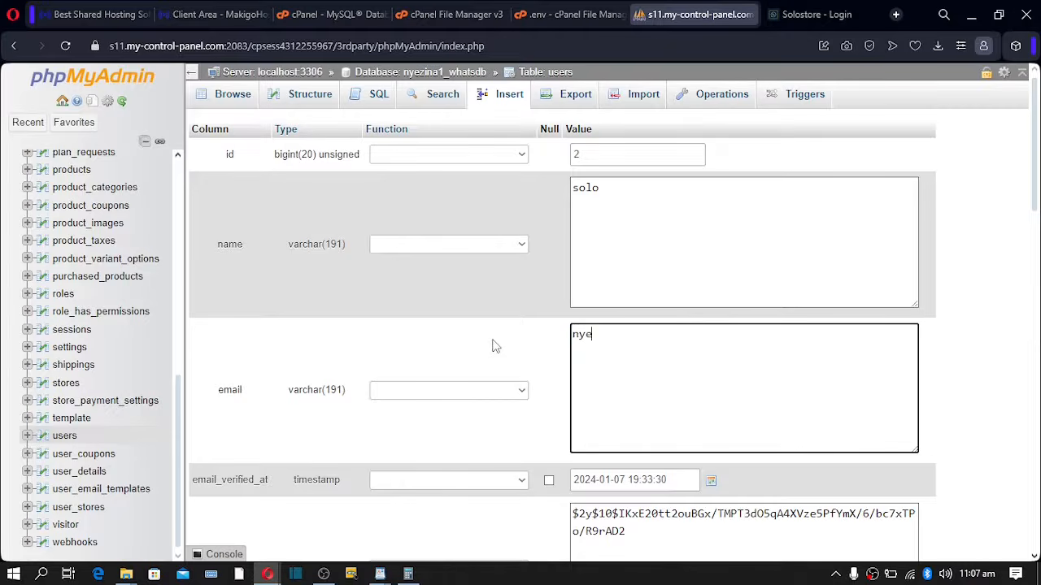
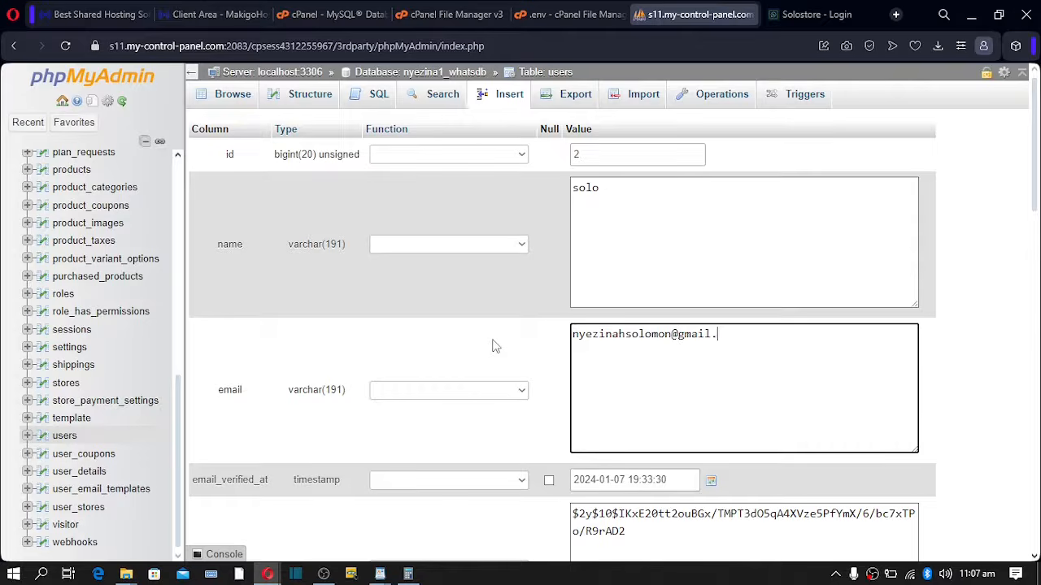
- Set the password Function to password_hash() and select the old hash for replacement
scroll(727, 370, "down", 3)
scroll(727, 370, "down", 1)
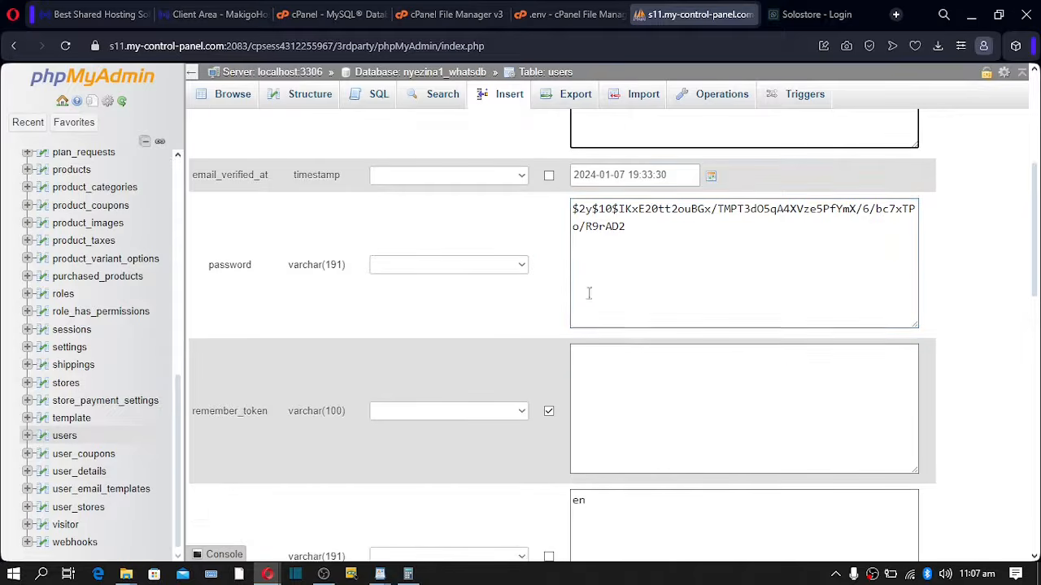
left_click(456, 270)
scroll(453, 406, "down", 15)
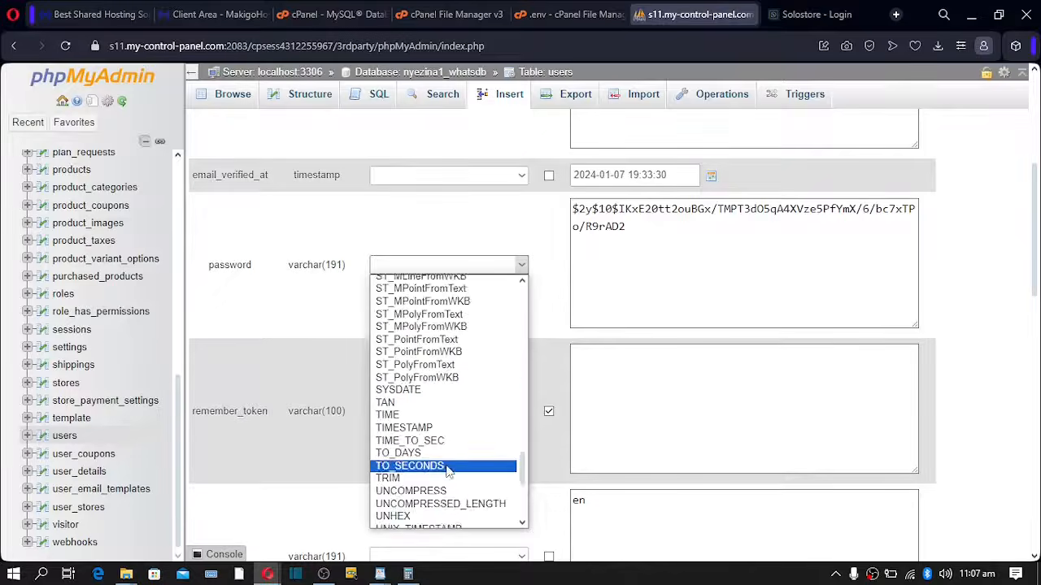
left_click(443, 522)
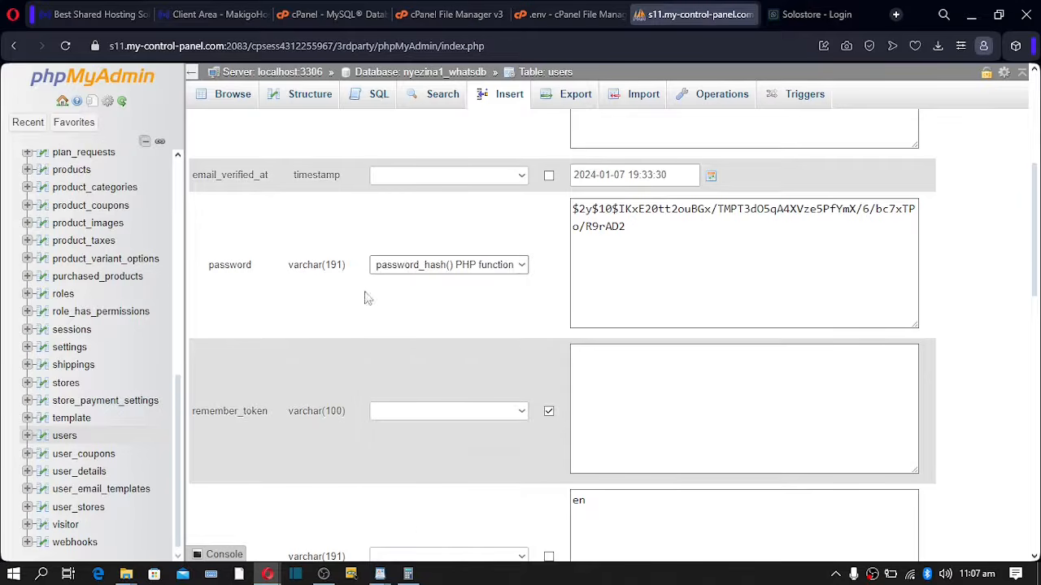
triple_click(579, 218)
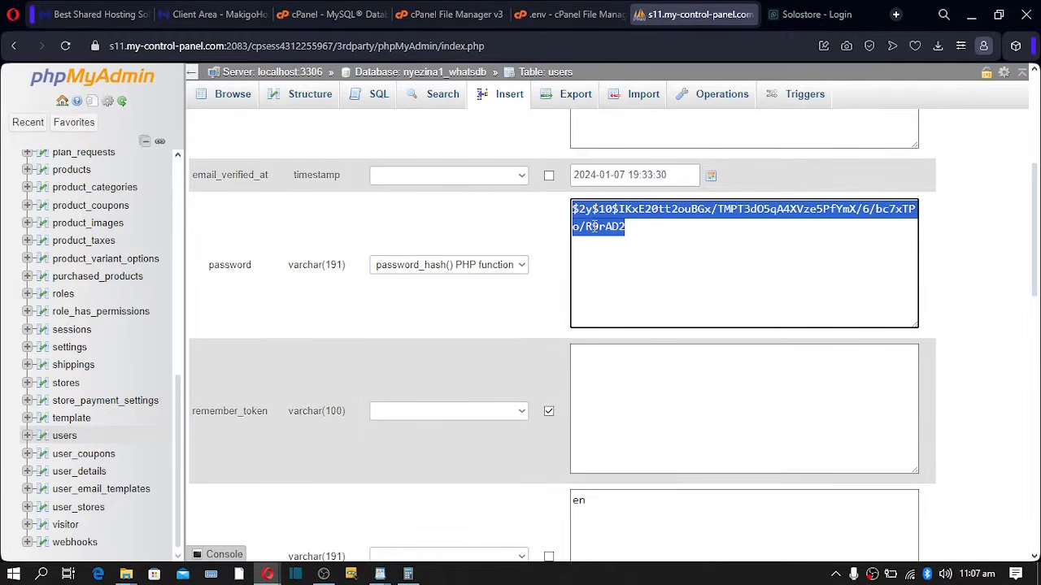
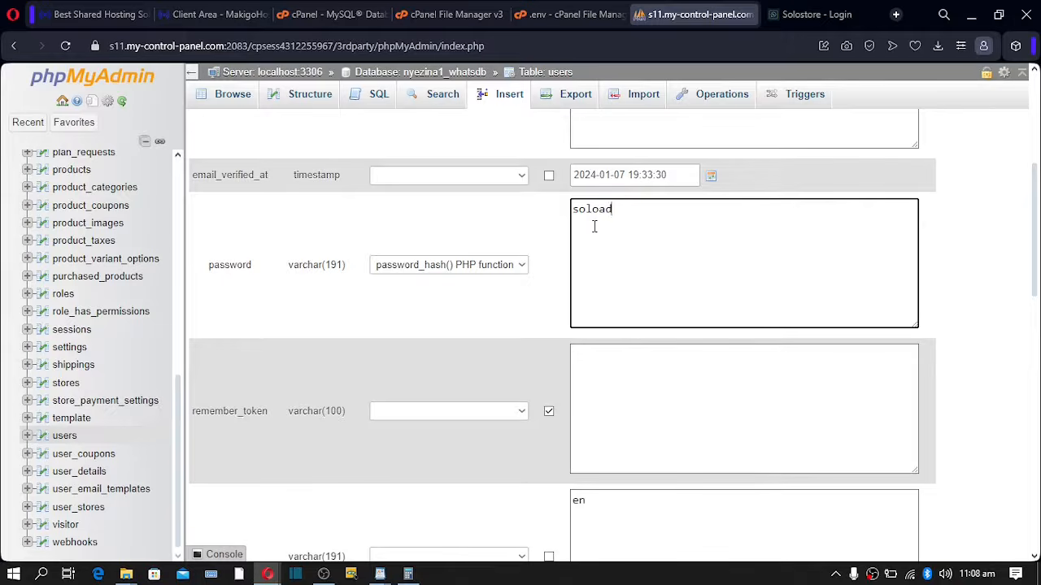
- Enter the new password and save the Owner's edited user row
scroll(632, 259, "down", 10)
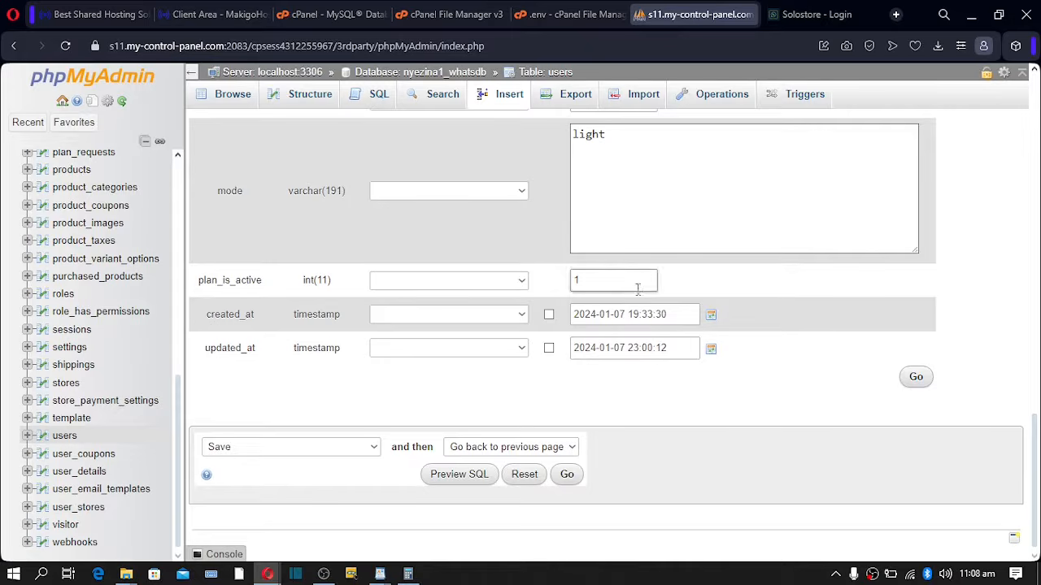
left_click(567, 474)
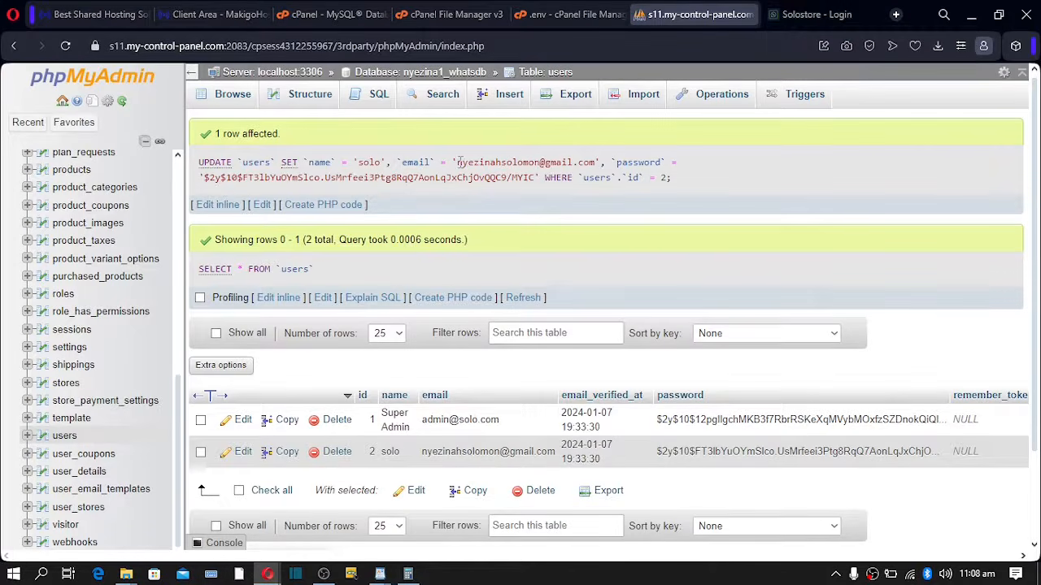
- Copy the owner's e-mail from the UPDATE query and go to the store login page
left_click_drag(460, 162, 597, 162)
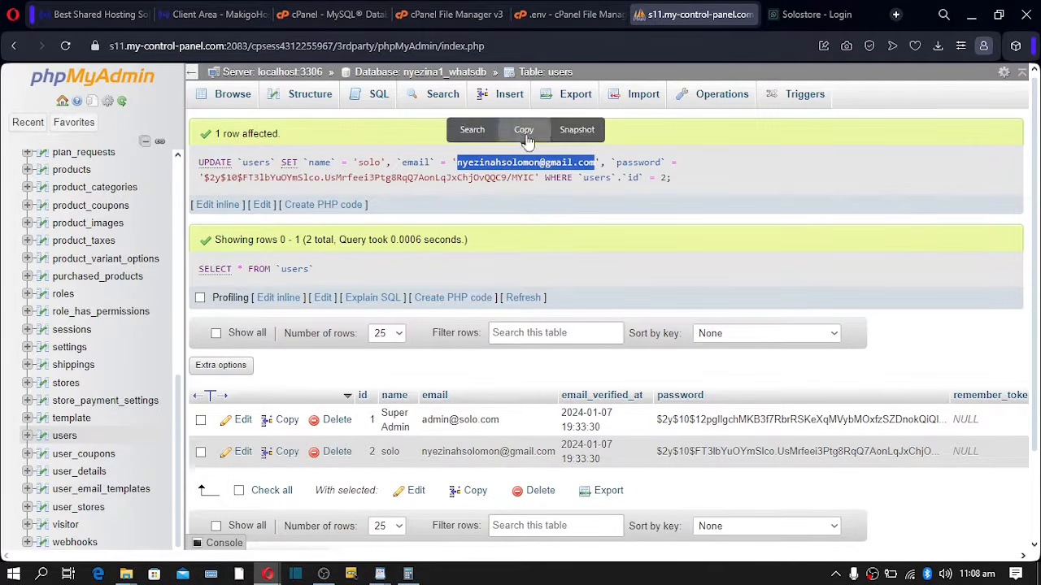
left_click(525, 134)
left_click(799, 16)
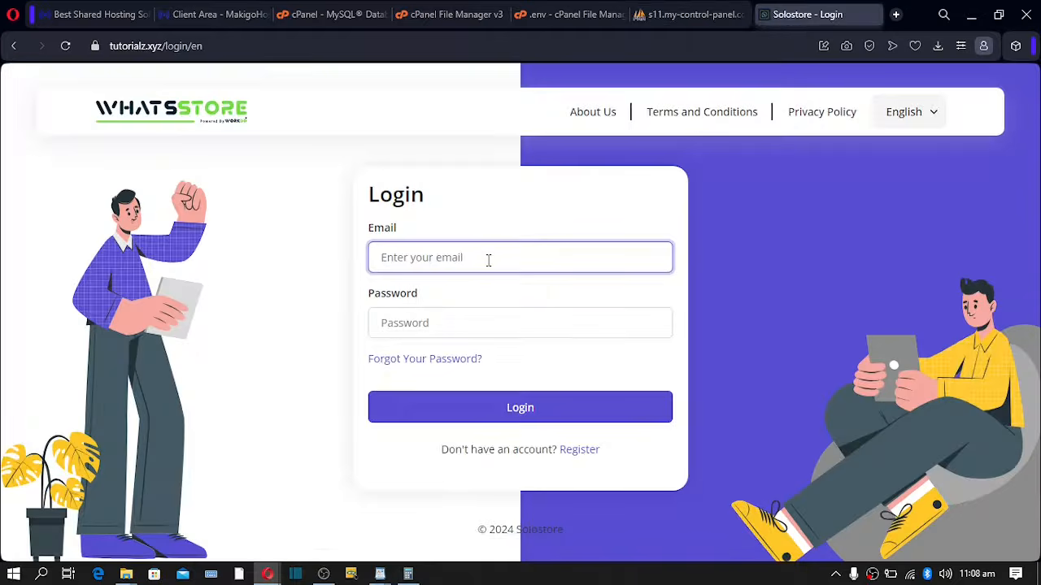
- Log in to WhatsStore with the copied owner e-mail and the account password
key("ctrl+v")
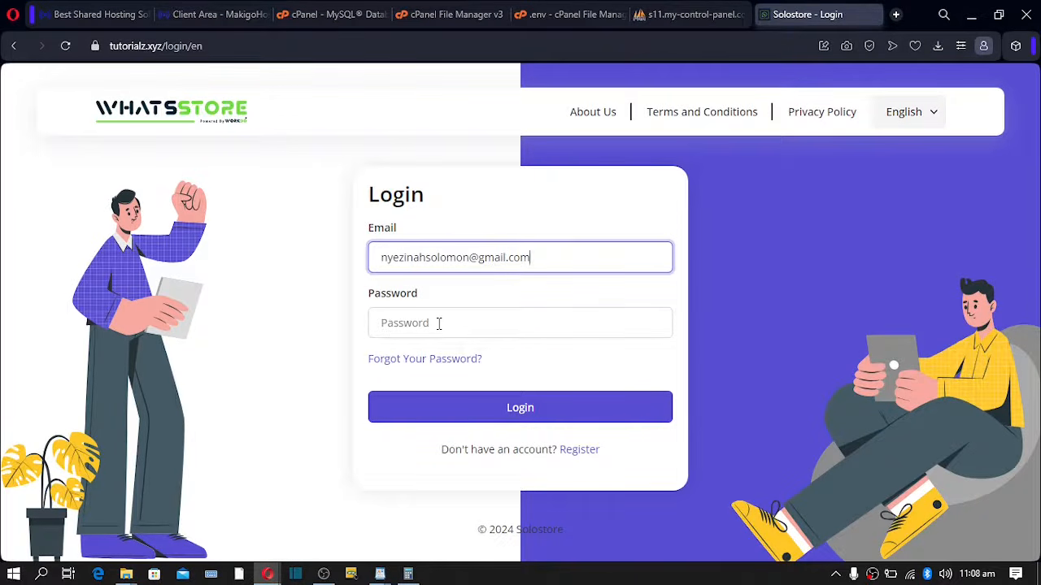
left_click(439, 324)
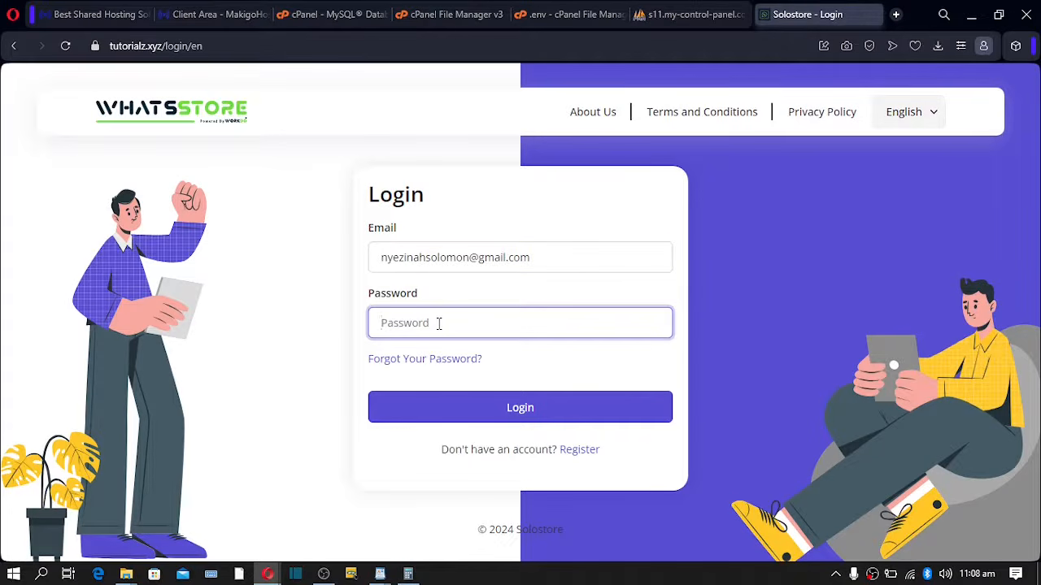
type("•••")
left_click(500, 414)
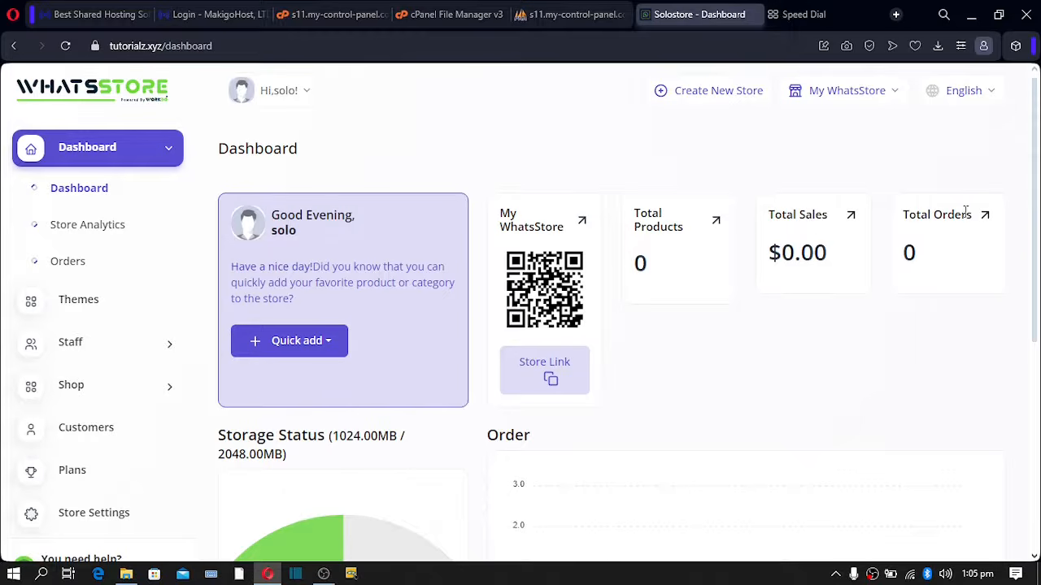
- Copy the store link and load the public storefront in a new tab, then return to the dashboard
left_click(535, 376)
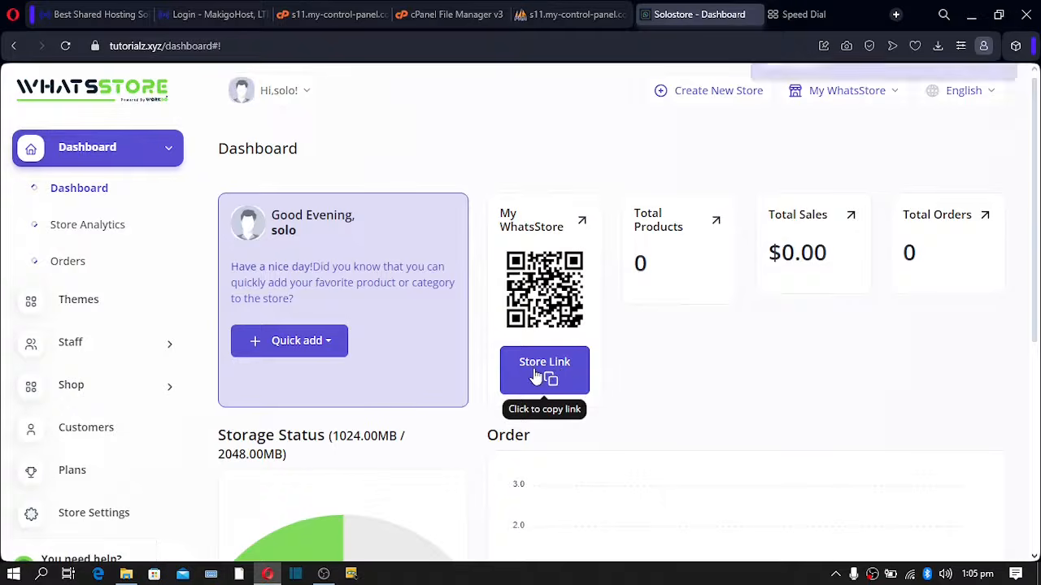
left_click(820, 14)
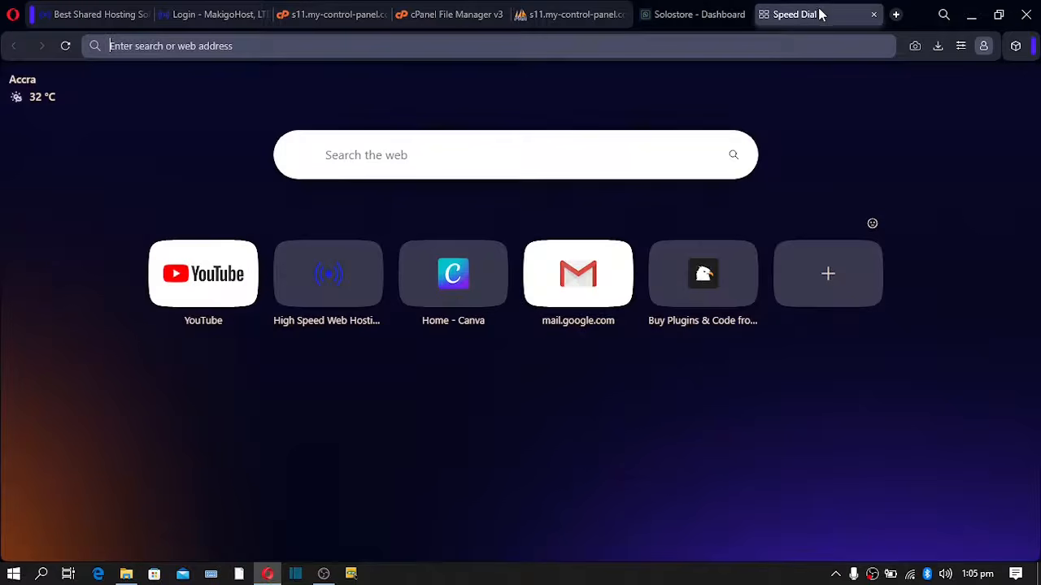
key("ctrl+v")
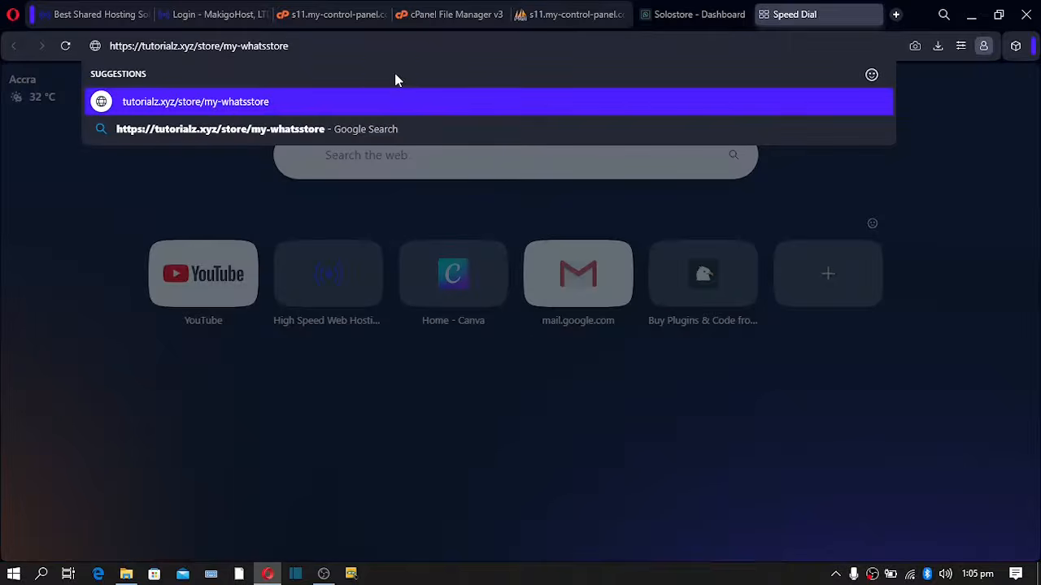
key("Return")
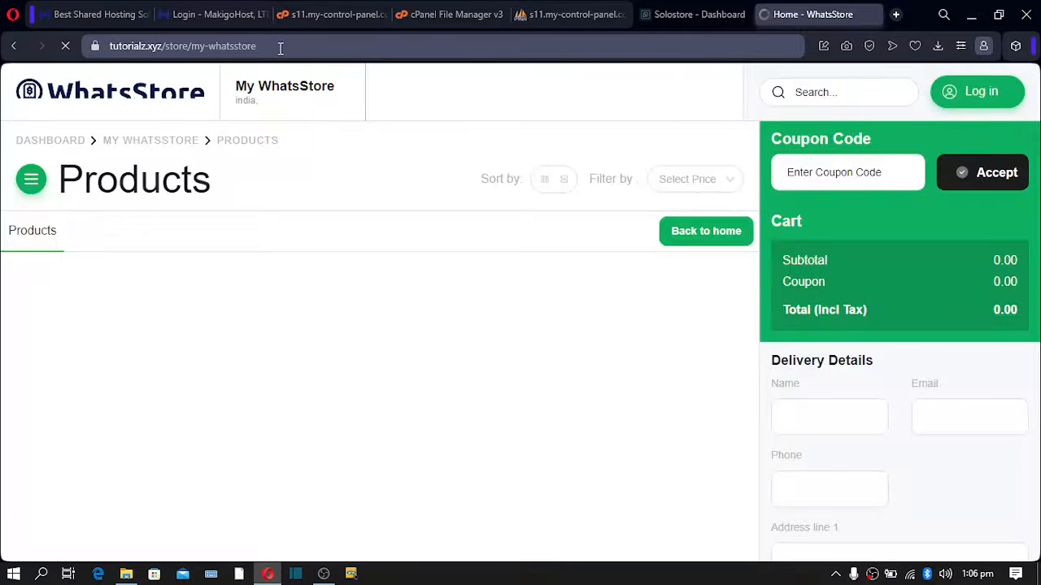
left_click(274, 49)
left_click_drag(274, 49, 98, 71)
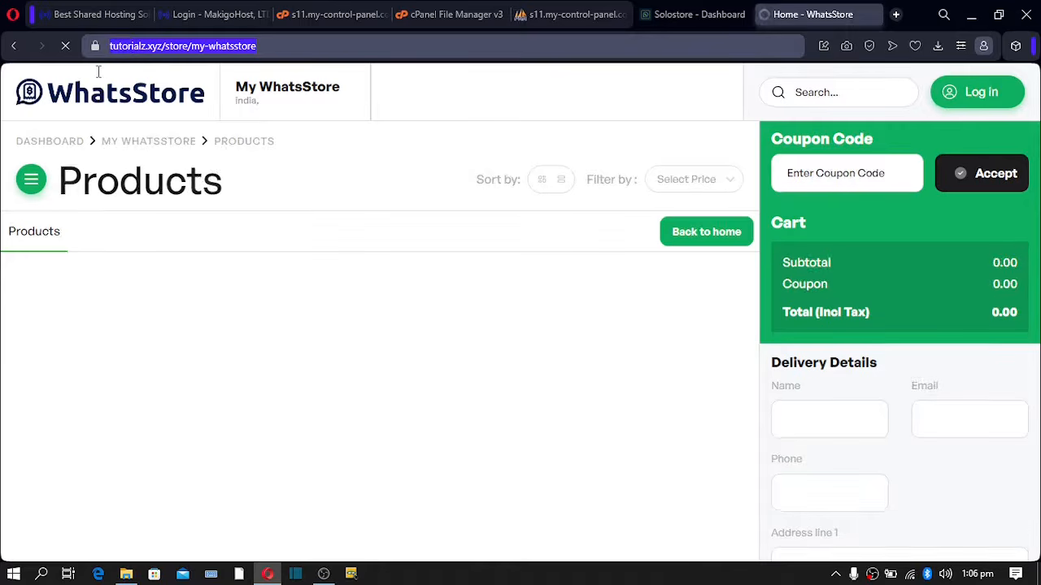
left_click(688, 15)
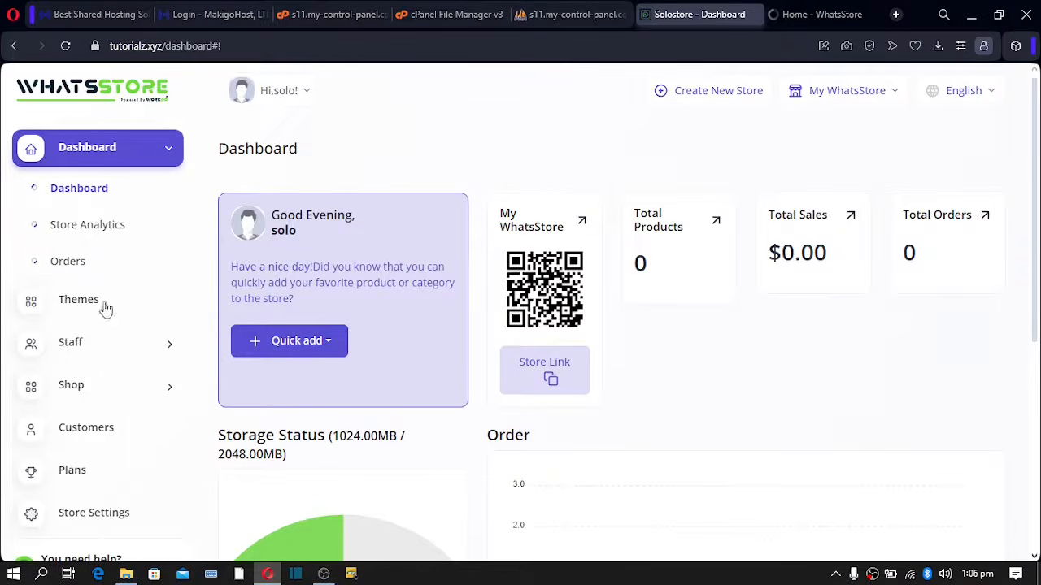
- Open Store Settings and try the custom Domain address option
scroll(104, 474, "down", 1)
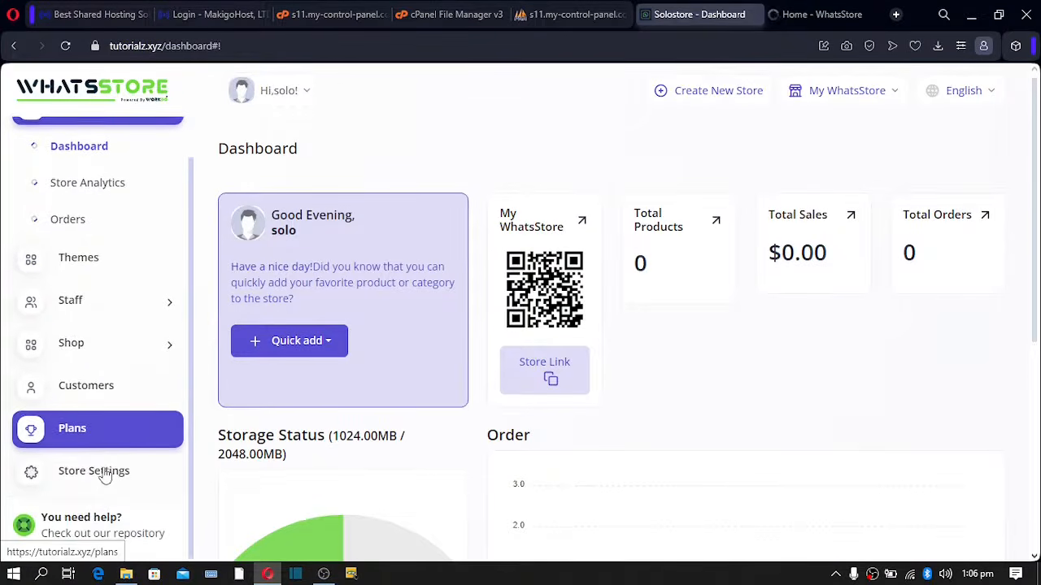
left_click(105, 476)
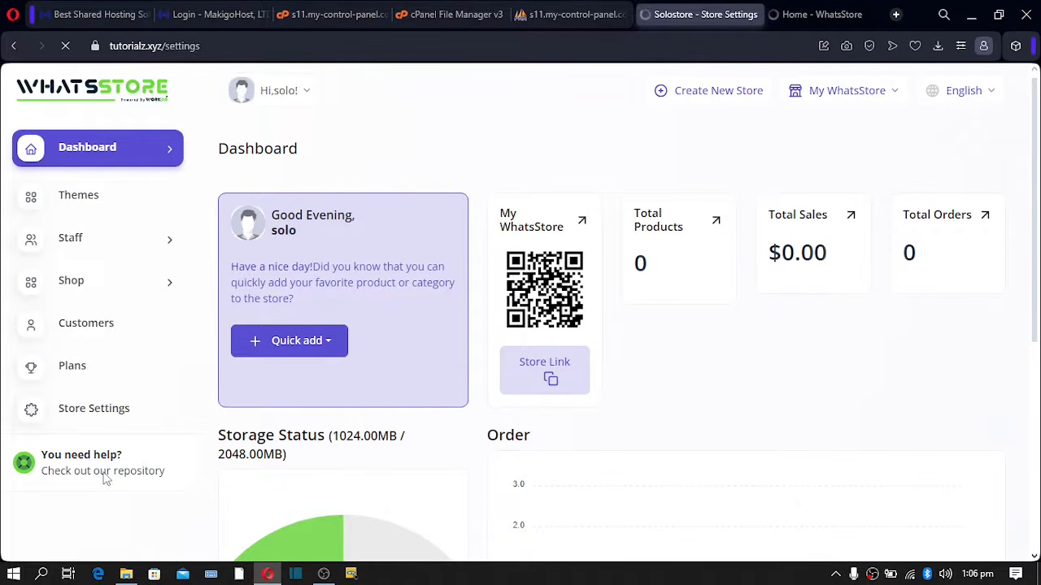
scroll(349, 370, "down", 1)
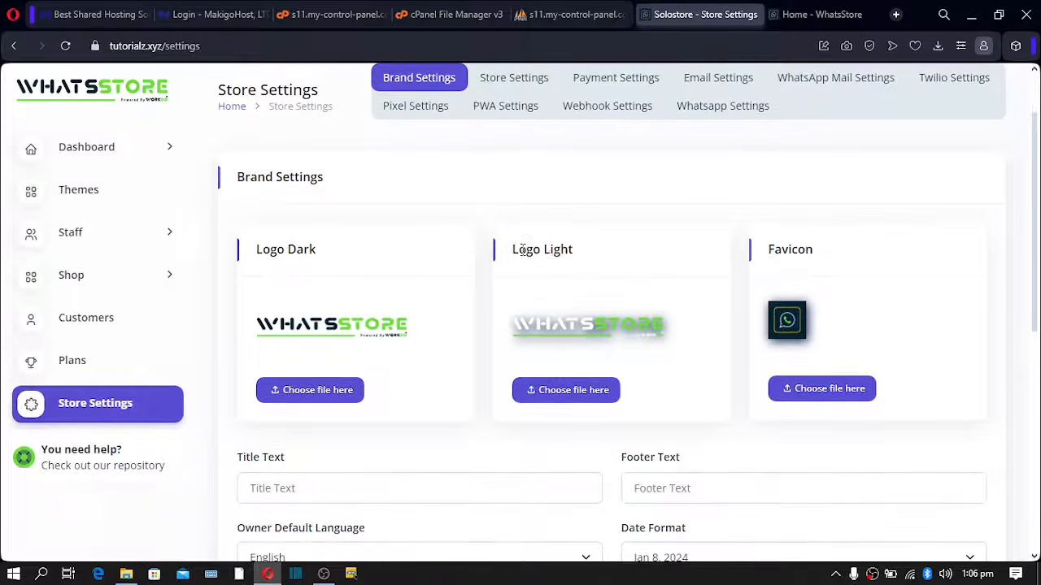
left_click(515, 85)
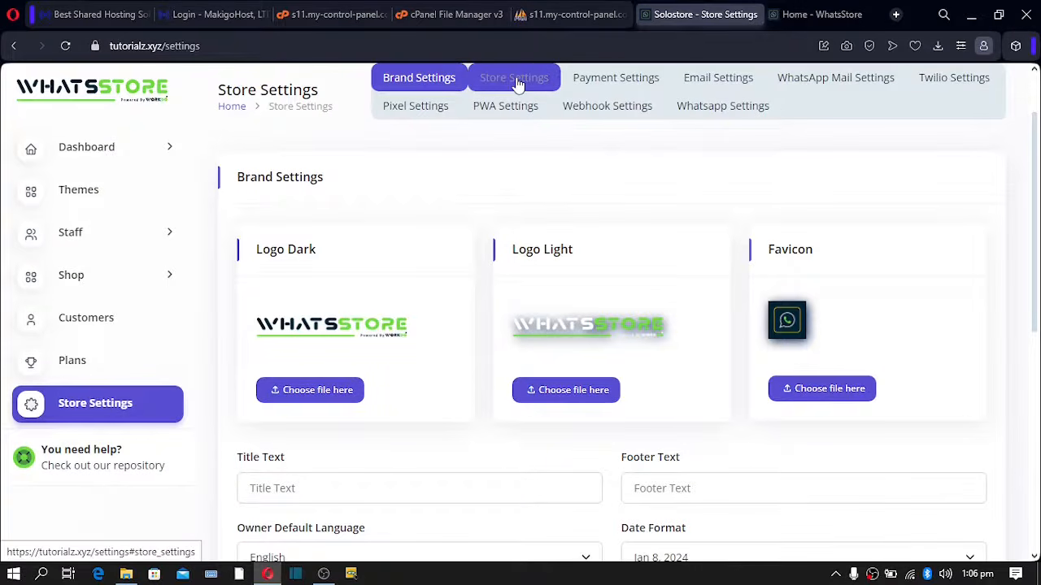
scroll(477, 238, "down", 3)
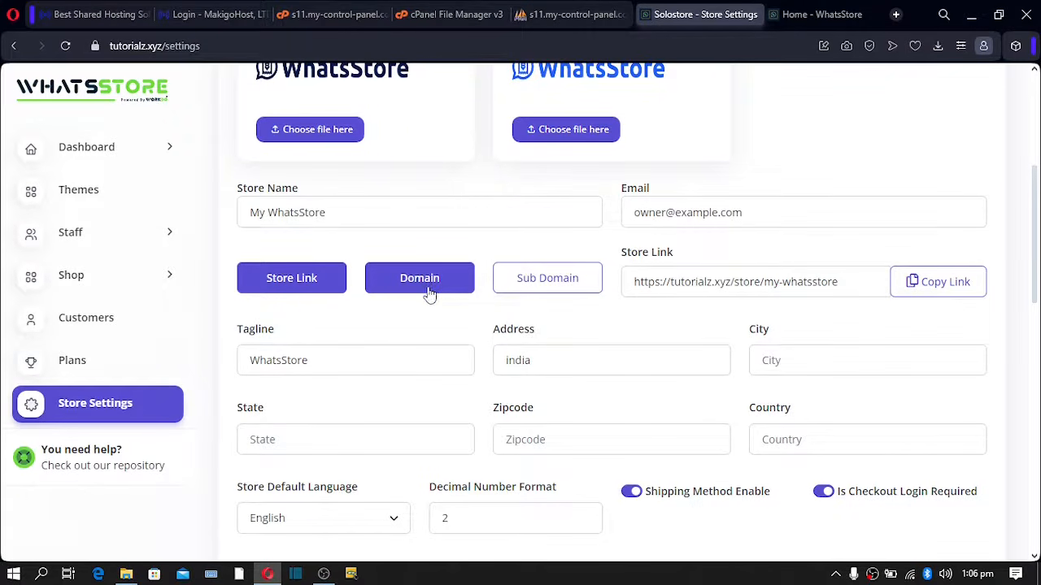
left_click(424, 291)
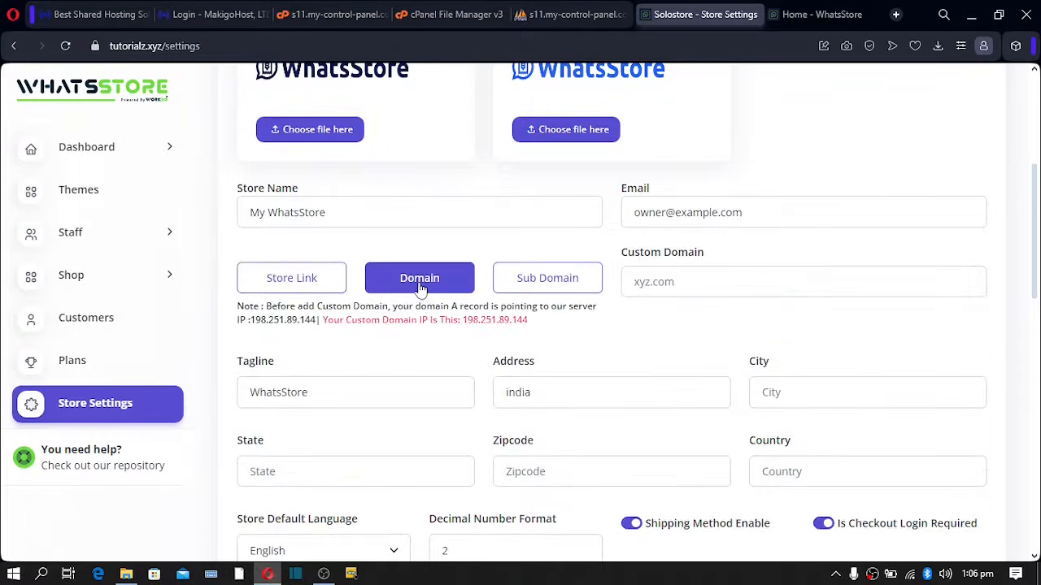
- Choose Sub Domain and copy the subdomain name my-whatsstore
scroll(421, 289, "down", 2)
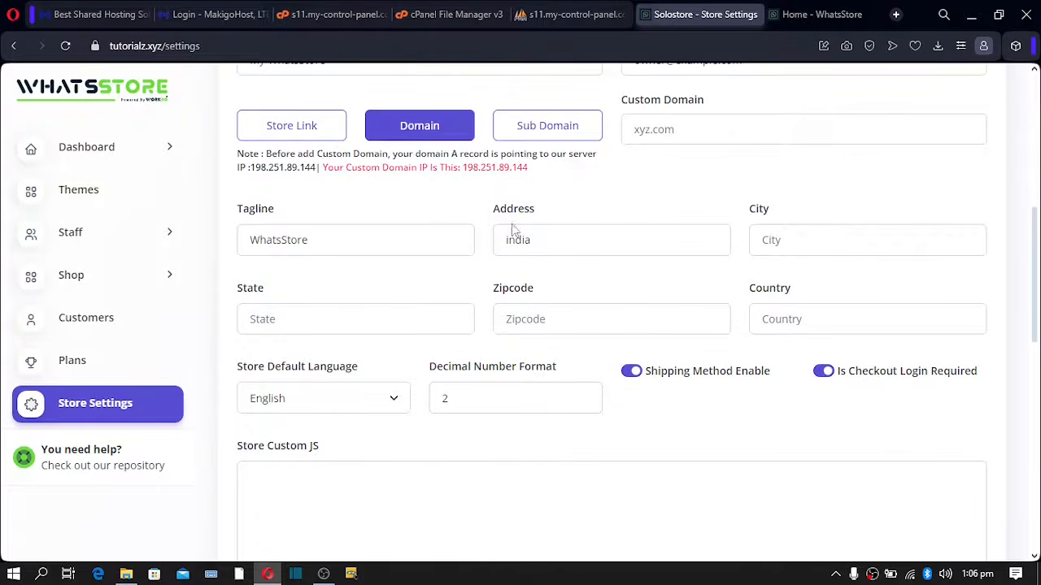
scroll(513, 232, "up", 1)
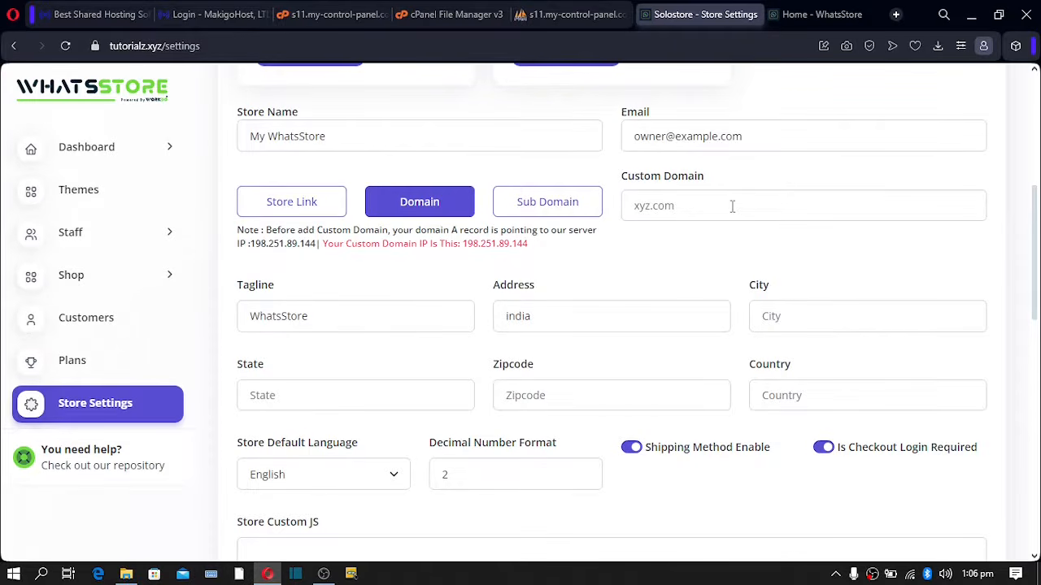
left_click(551, 209)
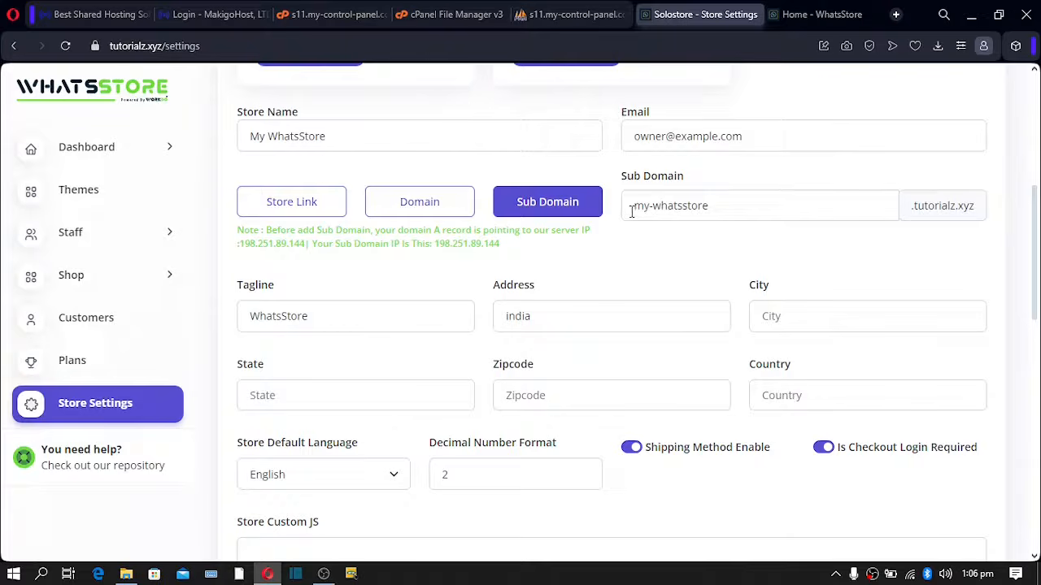
left_click_drag(634, 209, 719, 208)
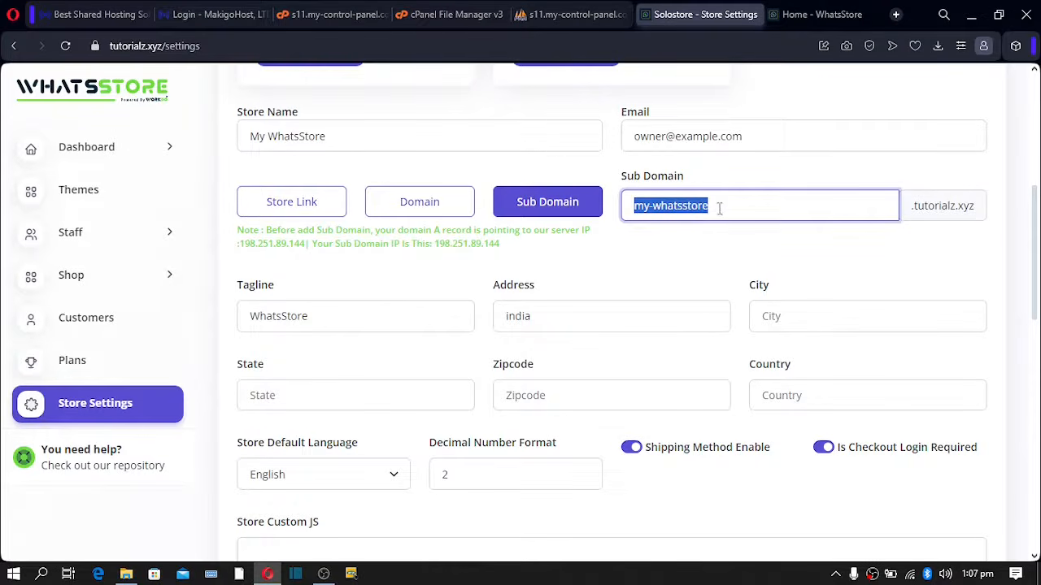
left_click(669, 171)
left_click(824, 16)
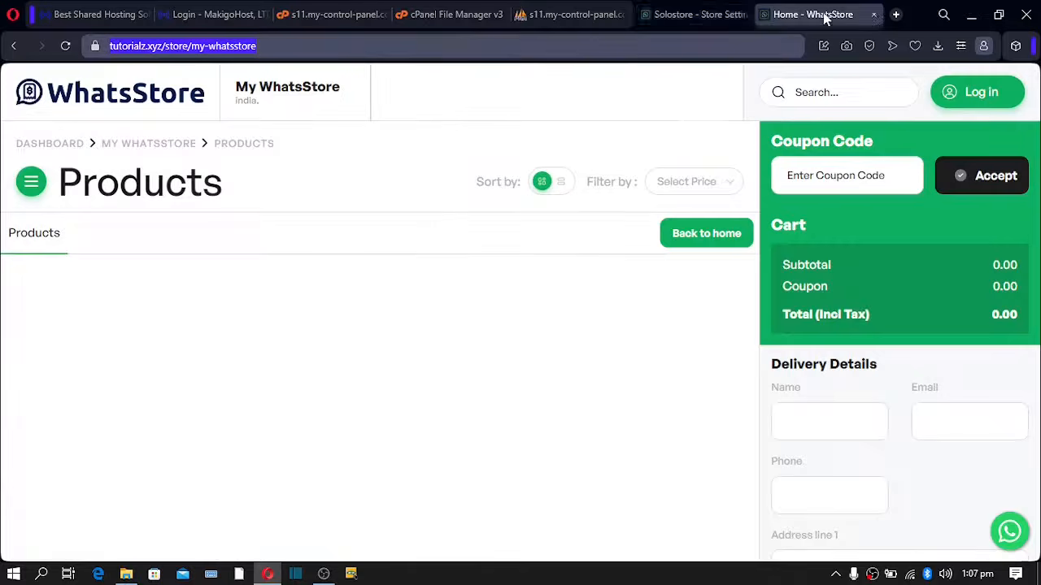
- Rewrite the storefront address as my-whatsstore. before tutorialz.xyz, dropping the /store/my-whatsstore path
left_click(168, 51)
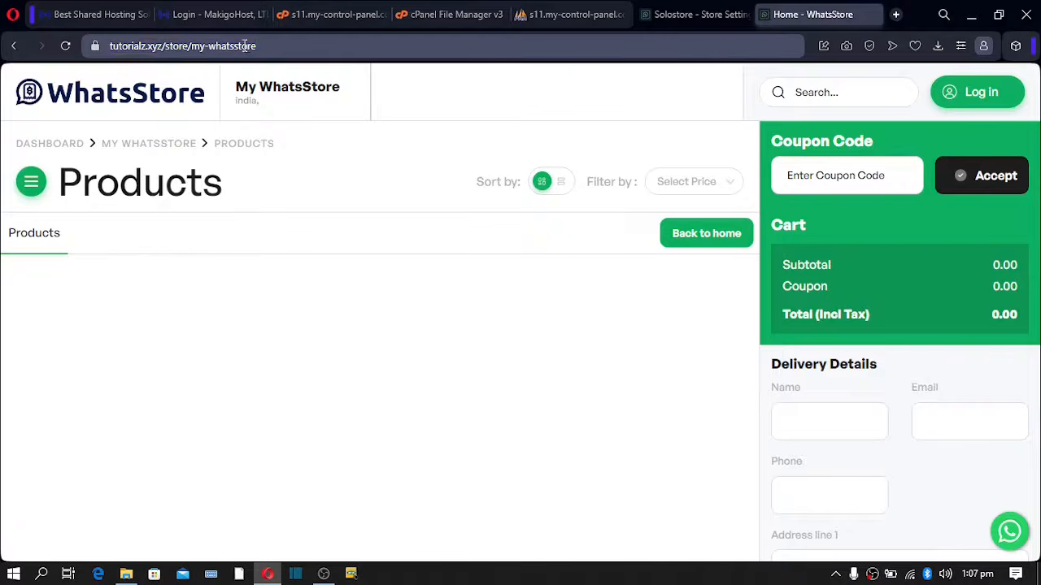
left_click_drag(270, 49, 164, 53)
key("BackSpace")
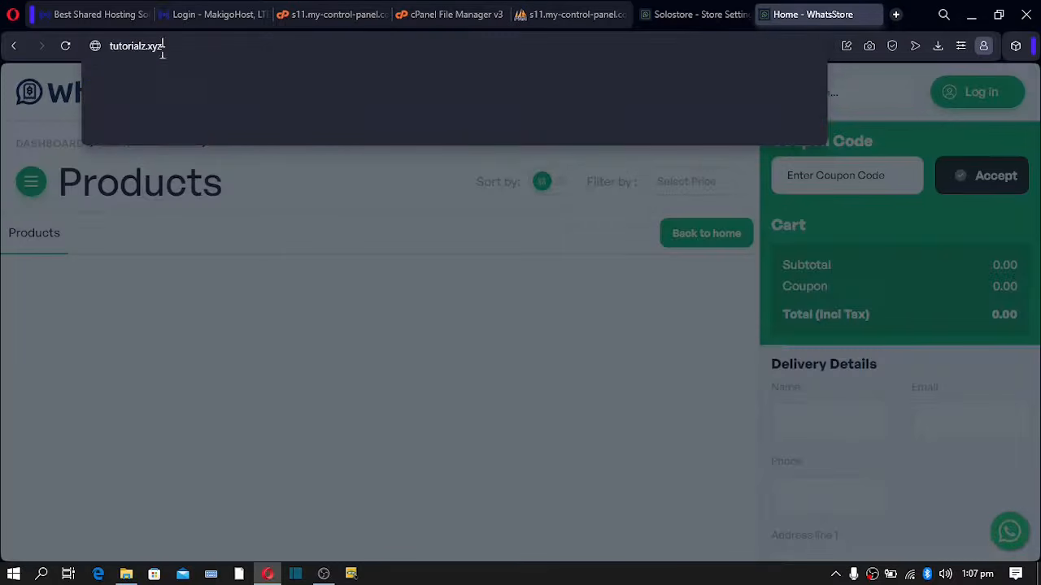
left_click(112, 47)
type("my-whatsstore")
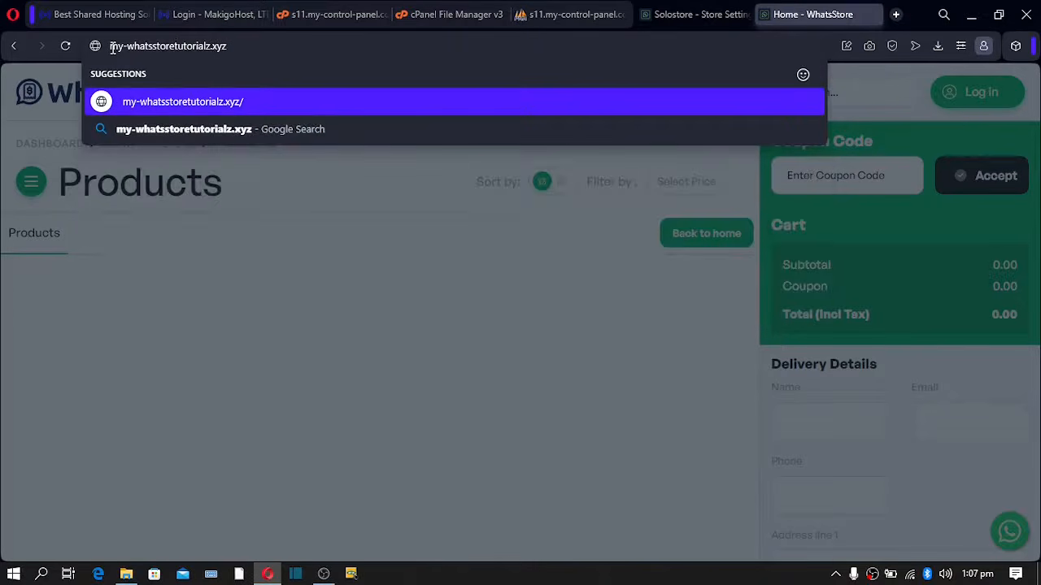
type(".")
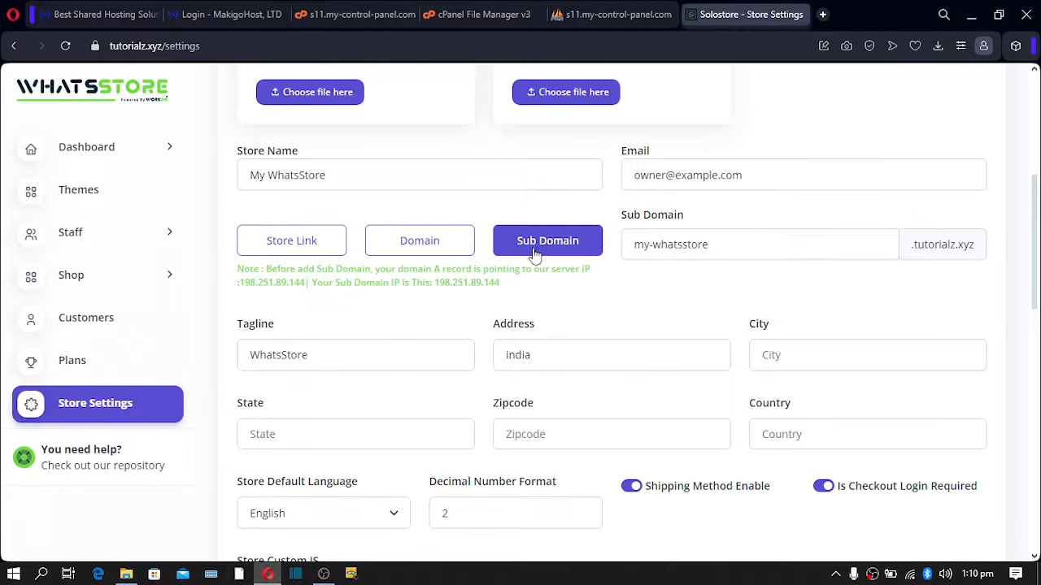
left_click_drag(288, 273, 570, 286)
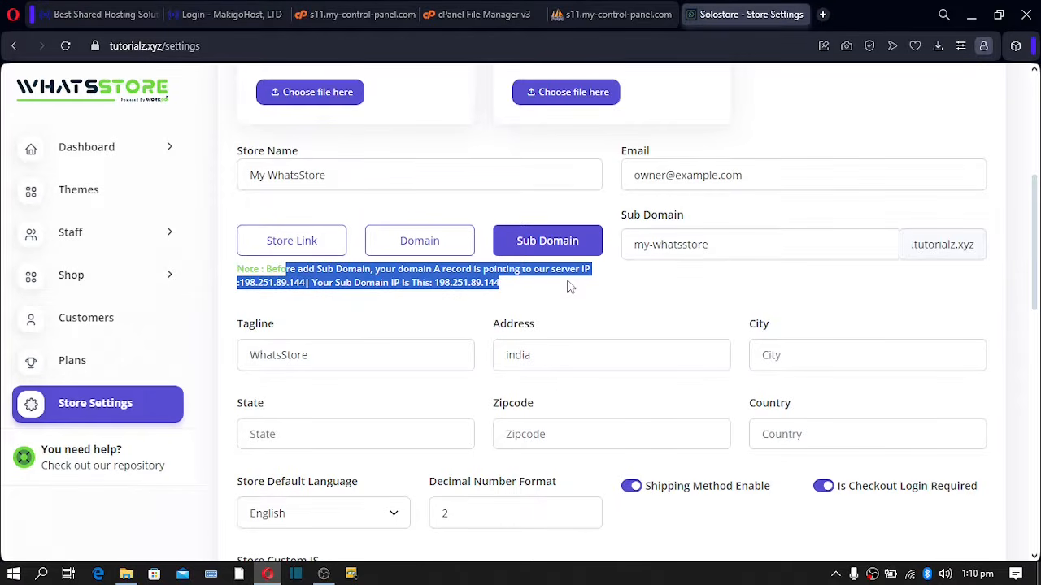
left_click(264, 288)
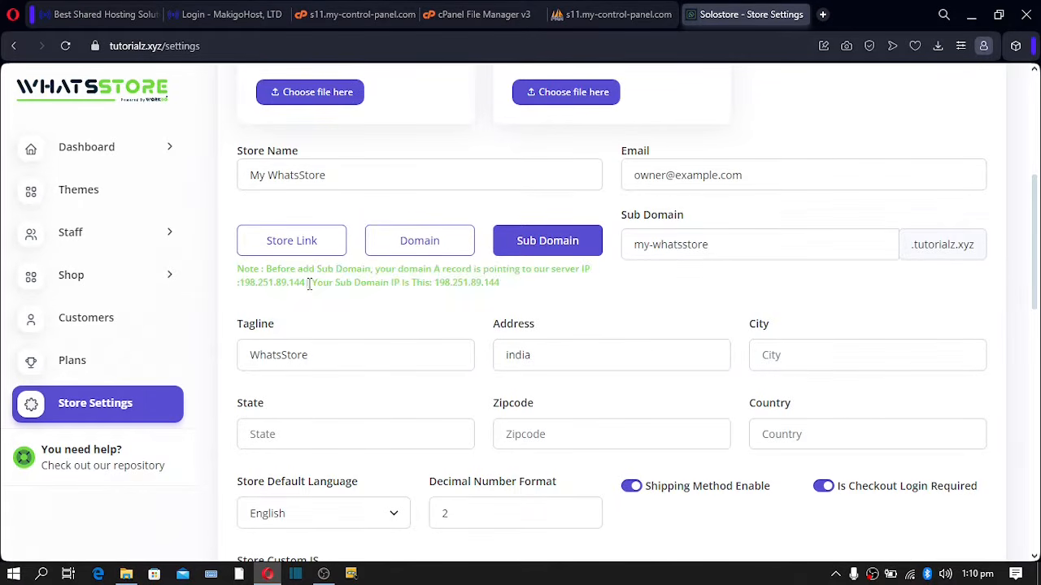
left_click_drag(306, 284, 242, 286)
left_click(321, 288)
left_click(422, 244)
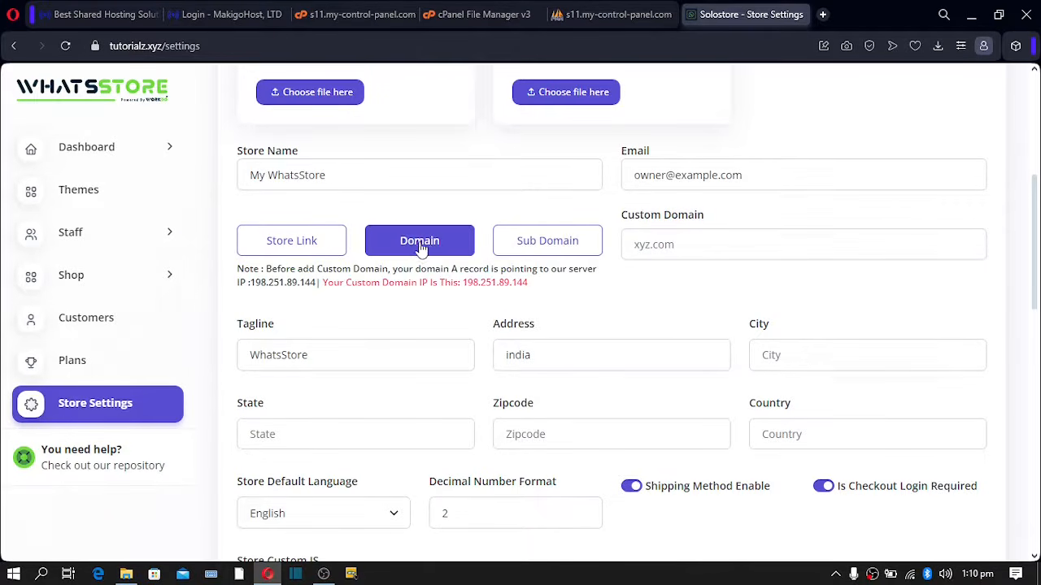
left_click(644, 244)
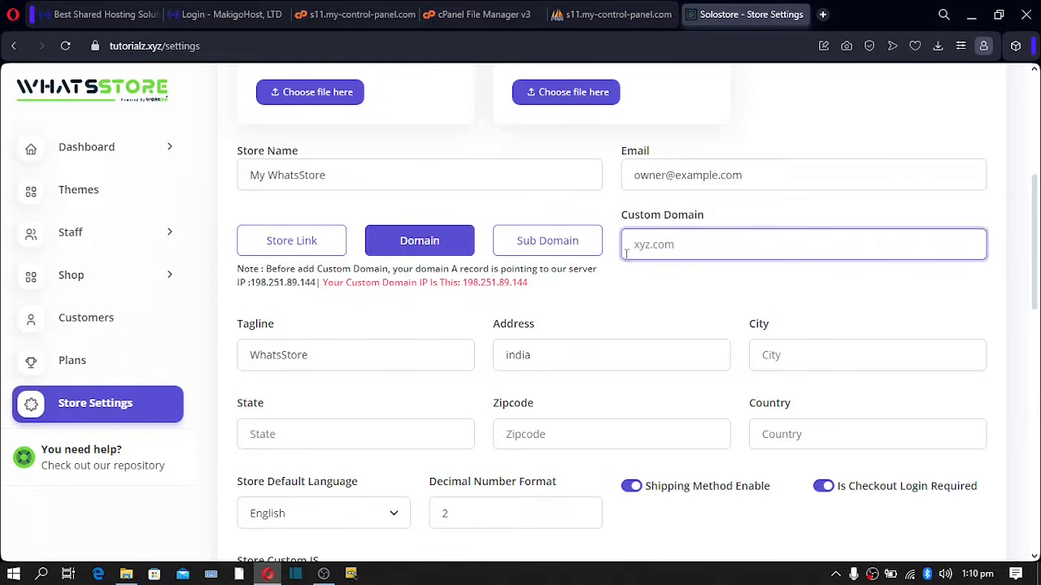
type("solostore.com")
scroll(624, 252, "down", 5)
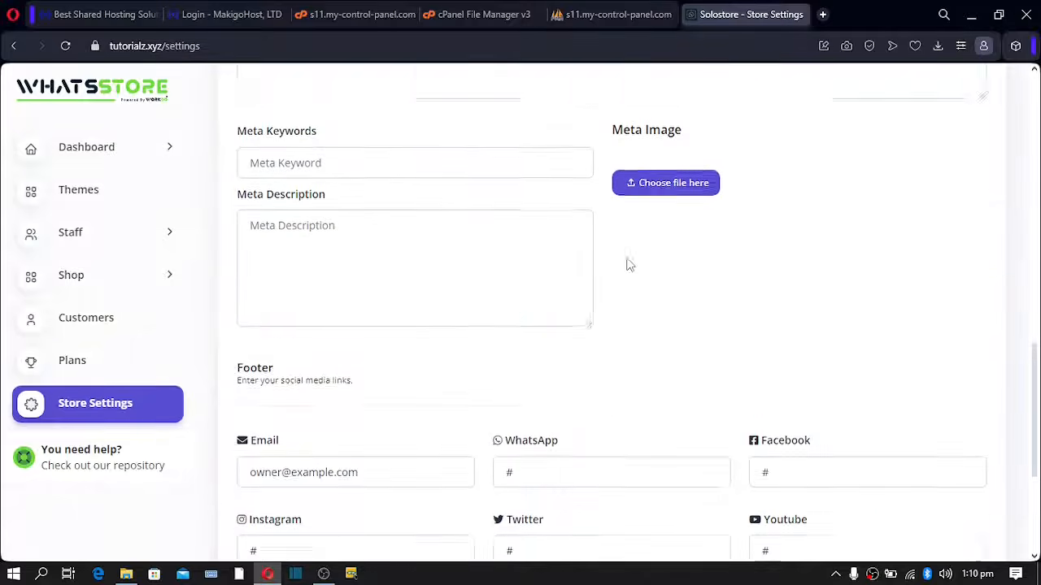
scroll(640, 209, "down", 3)
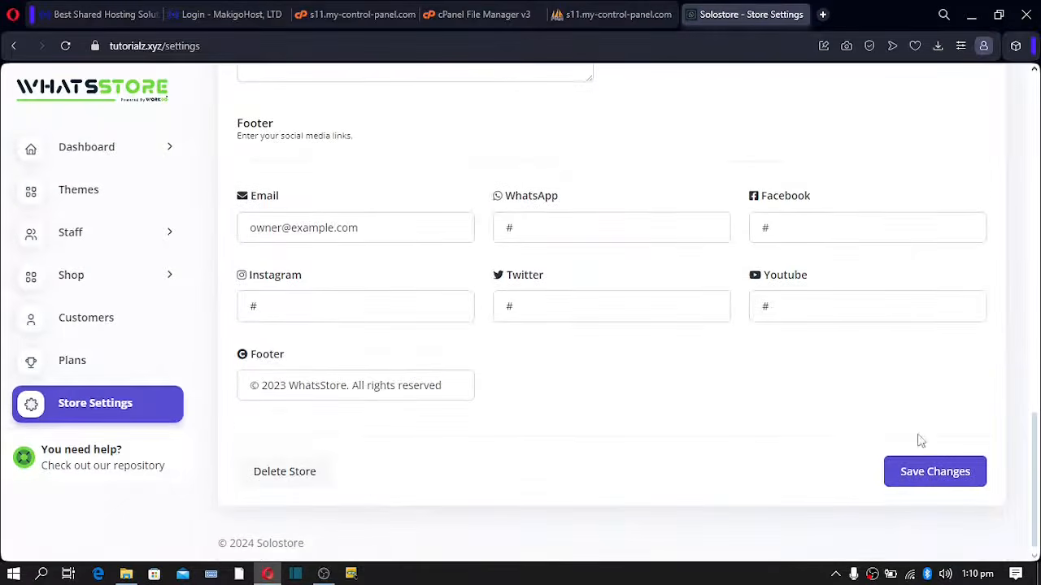
scroll(363, 290, "up", 8)
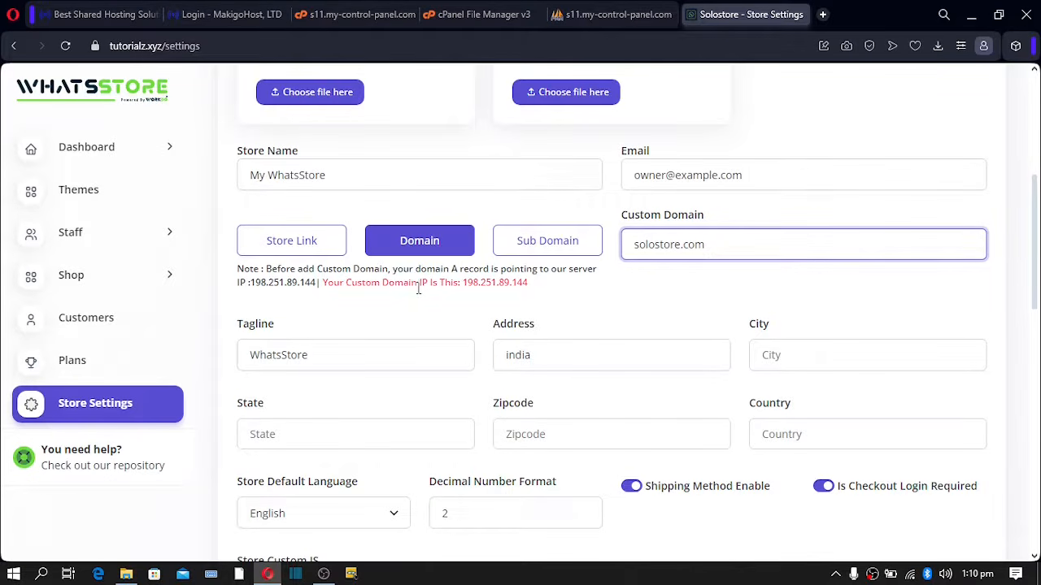
- Copy the server IP 198.251.89.144 from the Custom Domain note
left_click_drag(464, 282, 534, 287)
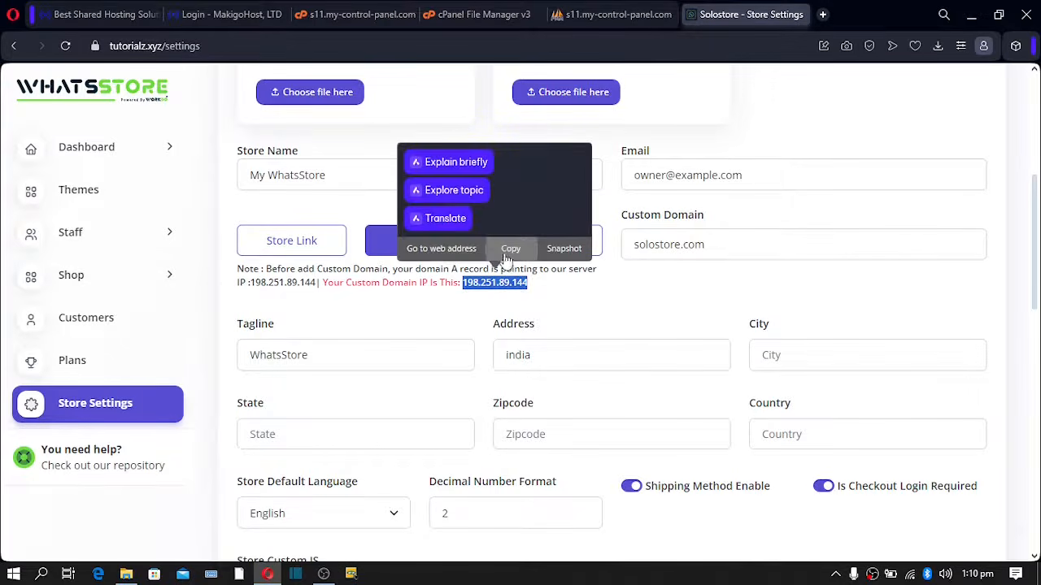
left_click(511, 249)
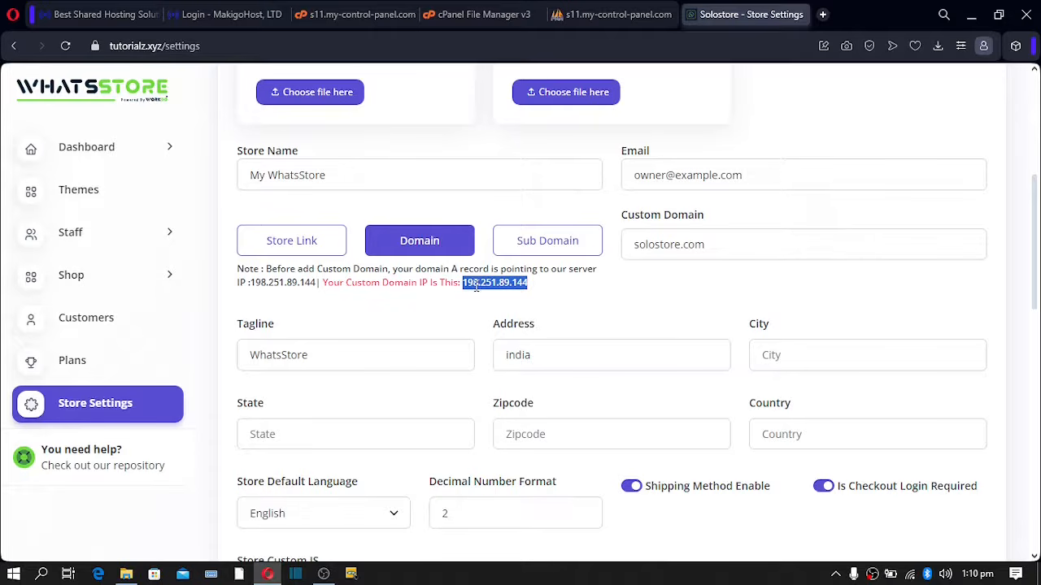
left_click(501, 282)
left_click_drag(530, 283, 480, 283)
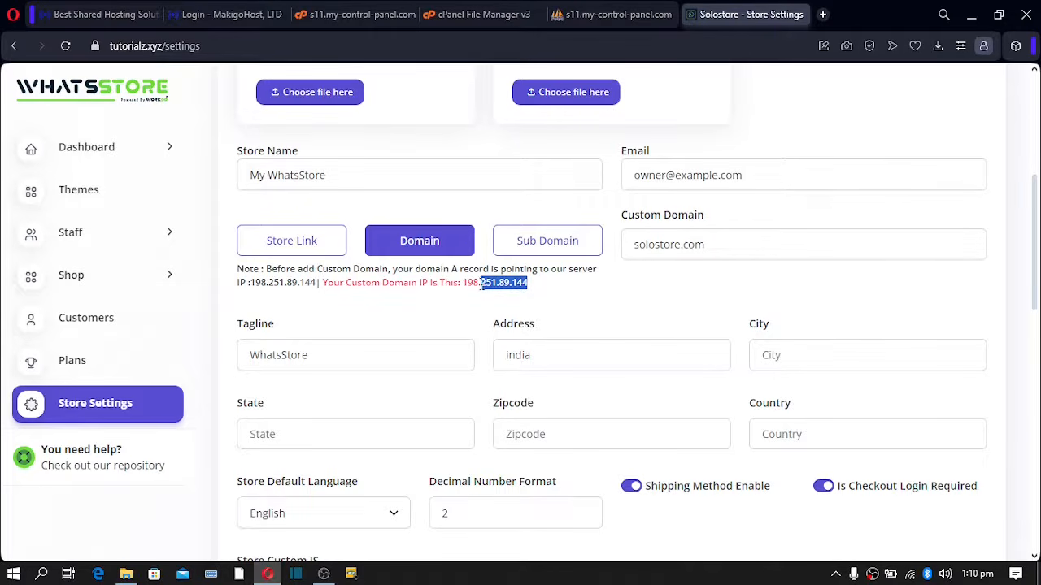
left_click(273, 276)
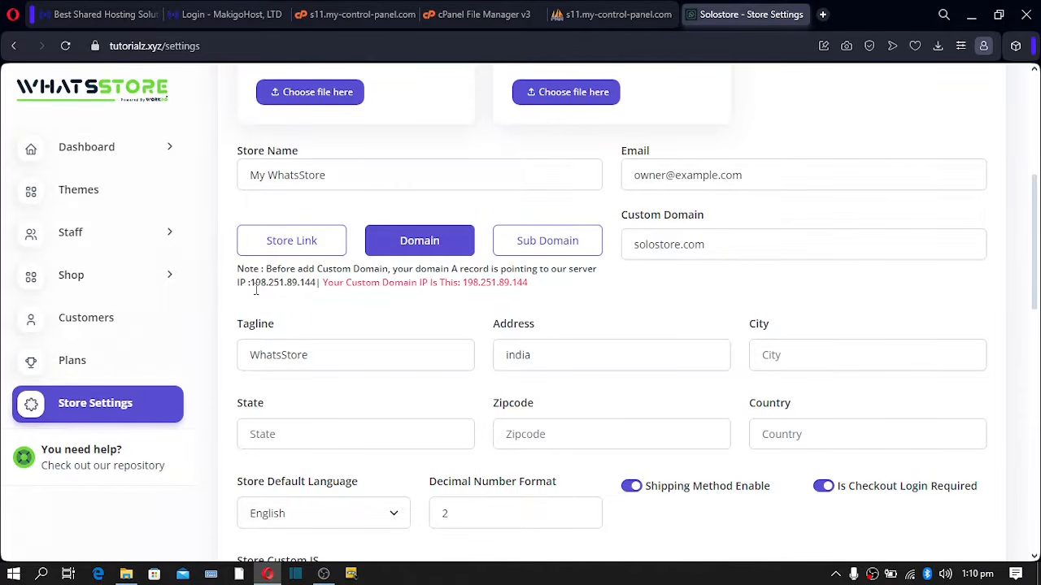
- Reselect the IP 198.251.89.144 in the note and move to the MakigoHost hosting page
mouse_move(250, 282)
left_mouse_down()
mouse_move(317, 282)
mouse_move(249, 282)
left_mouse_up()
left_click(313, 286)
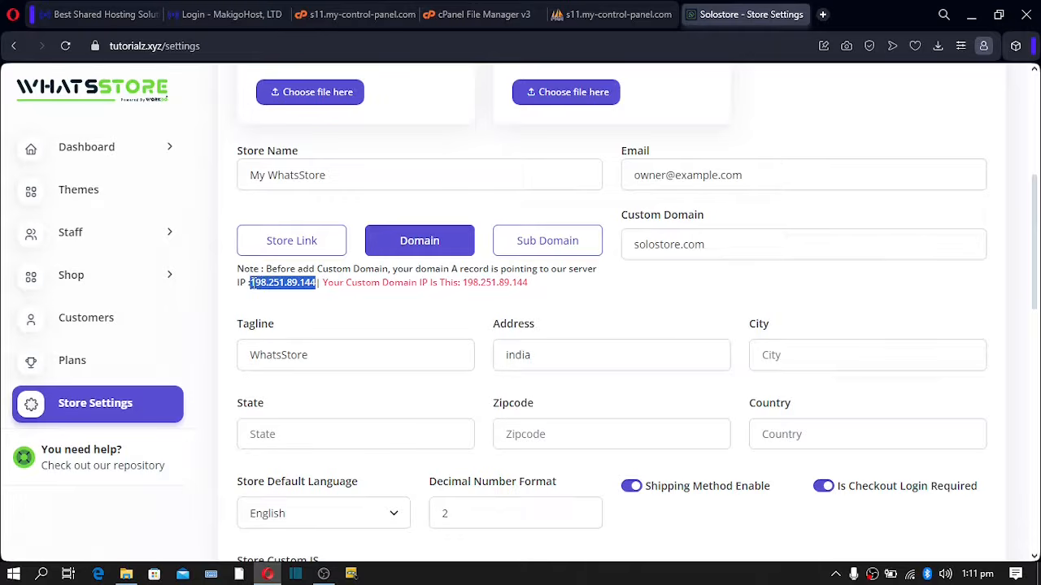
left_click(309, 285)
left_click_drag(316, 284, 249, 283)
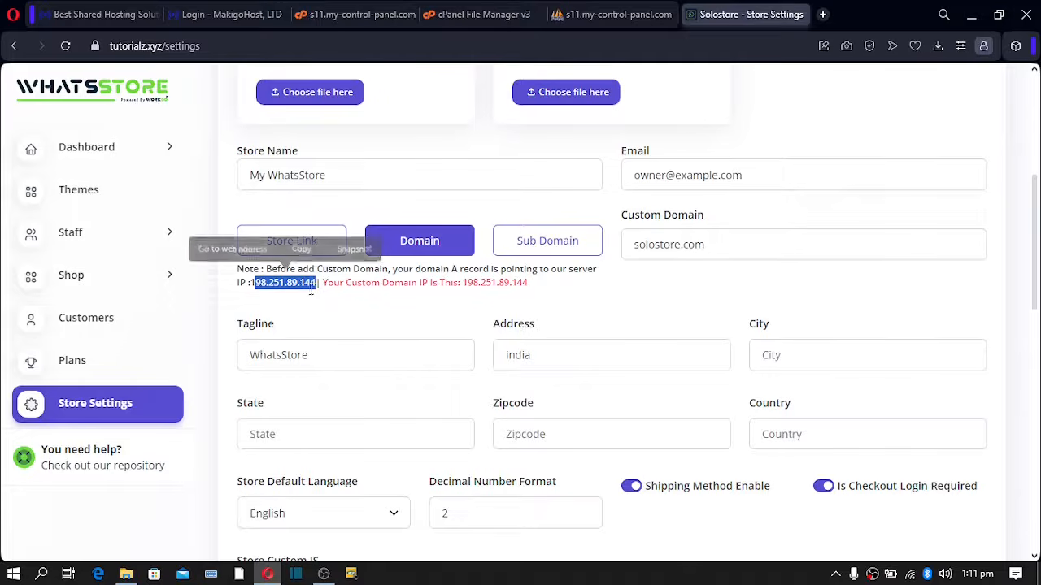
left_click(324, 309)
left_click_drag(319, 283, 250, 283)
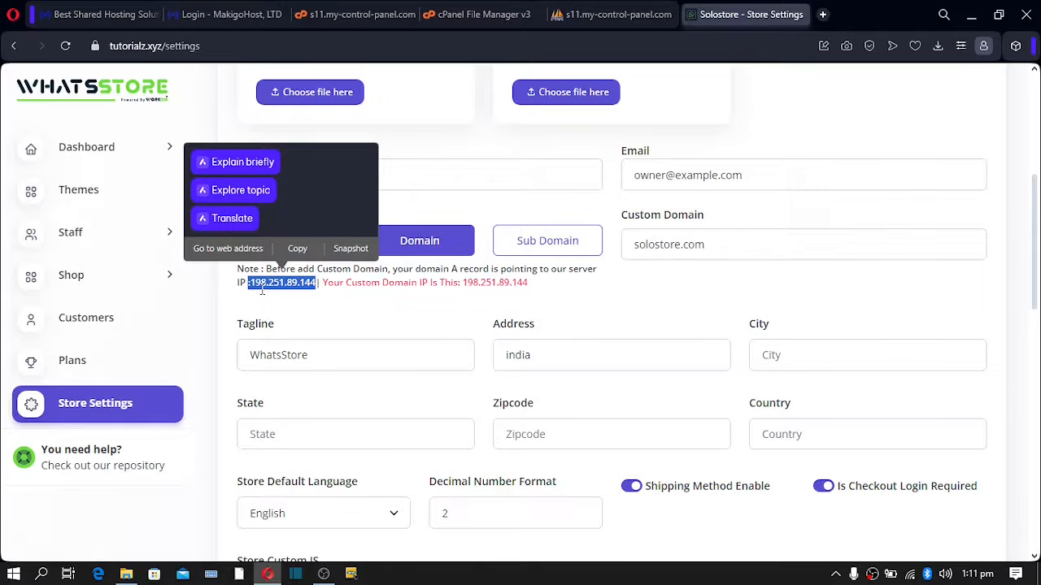
left_click(309, 283)
left_click_drag(313, 282, 250, 283)
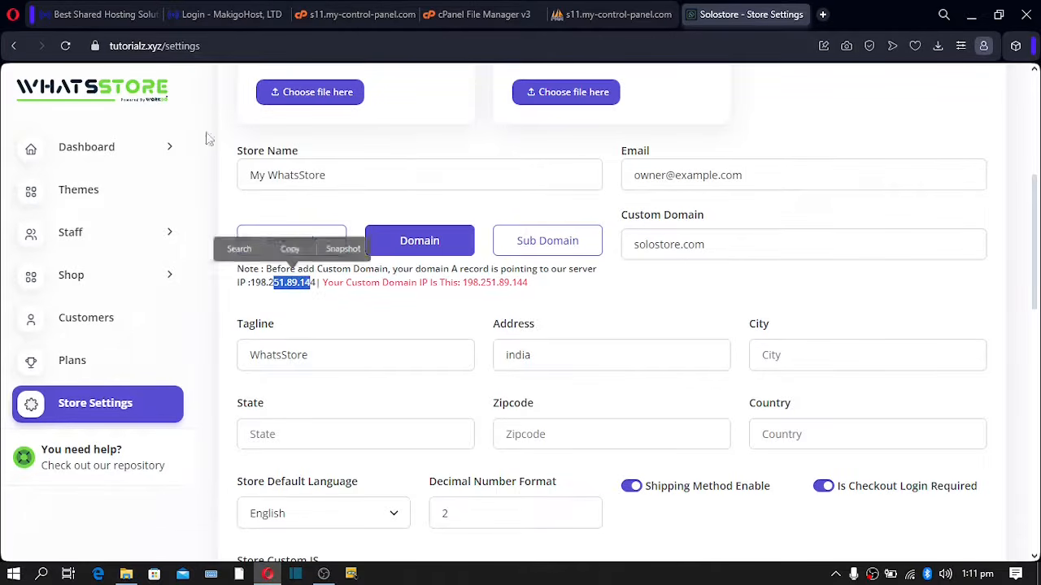
left_click(81, 15)
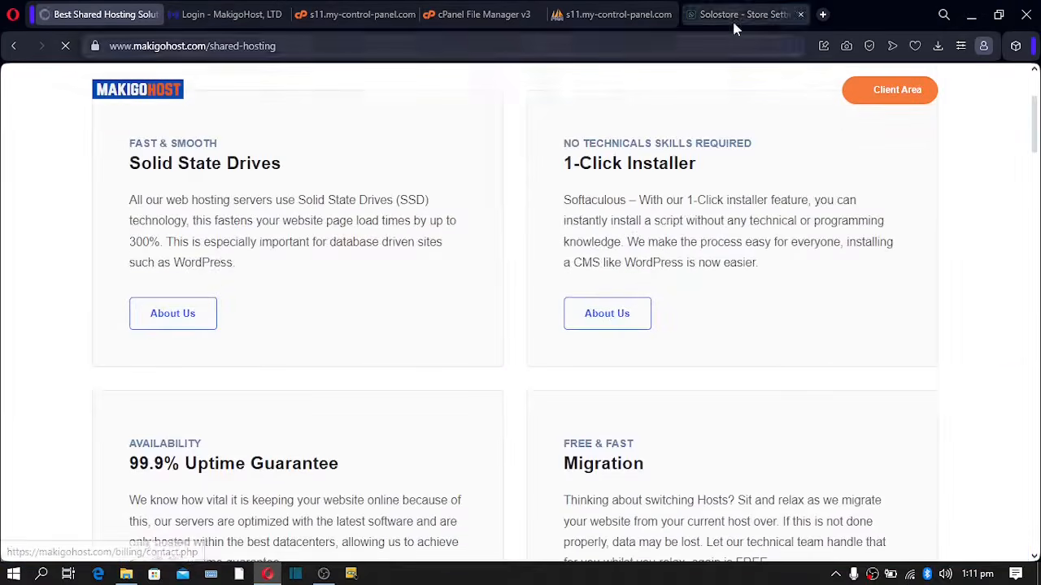
- Return to WhatsStore's store settings showing the my-whatsstore sub domain
left_click(732, 19)
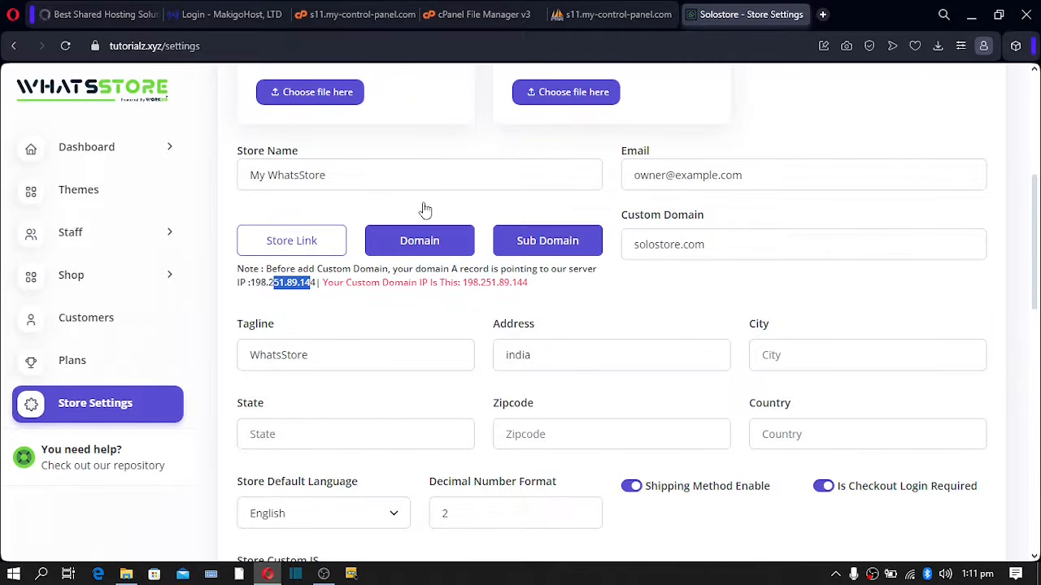
scroll(424, 215, "down", 3)
- Open a new tab with store.com in its address, then return to the store settings
scroll(417, 231, "up", 3)
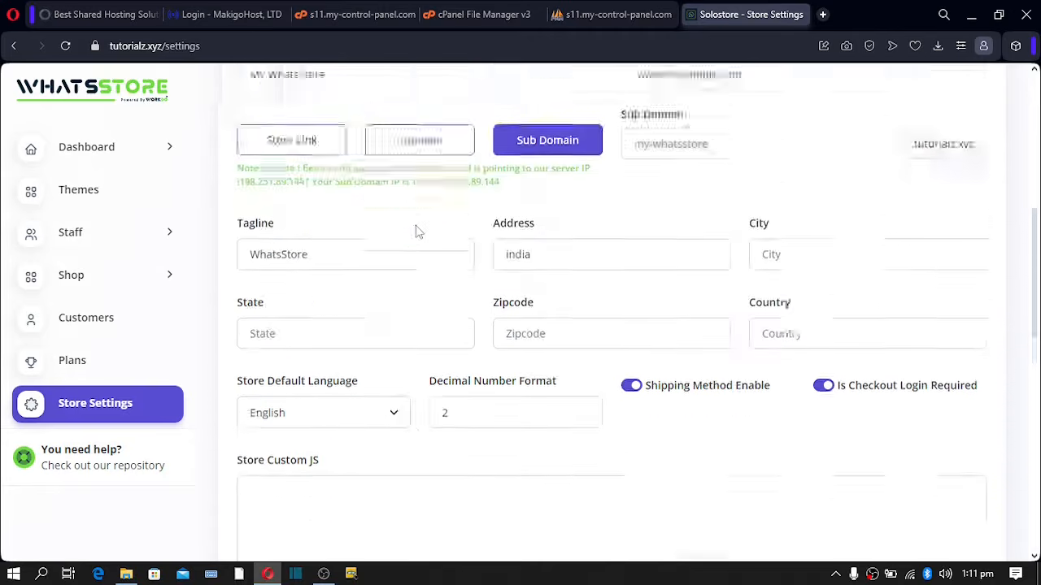
scroll(418, 233, "up", 1)
scroll(417, 233, "up", 1)
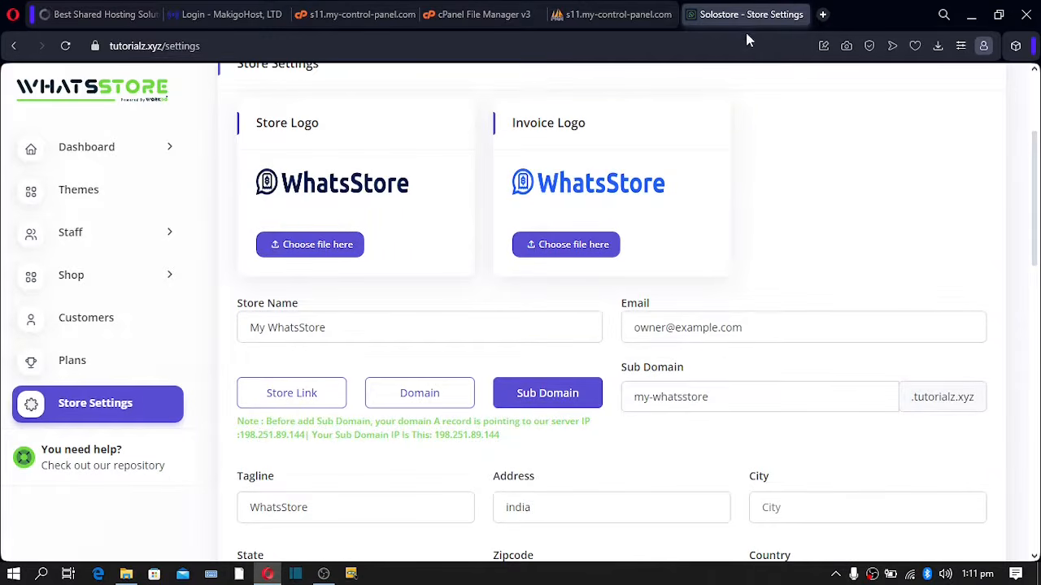
left_click(823, 16)
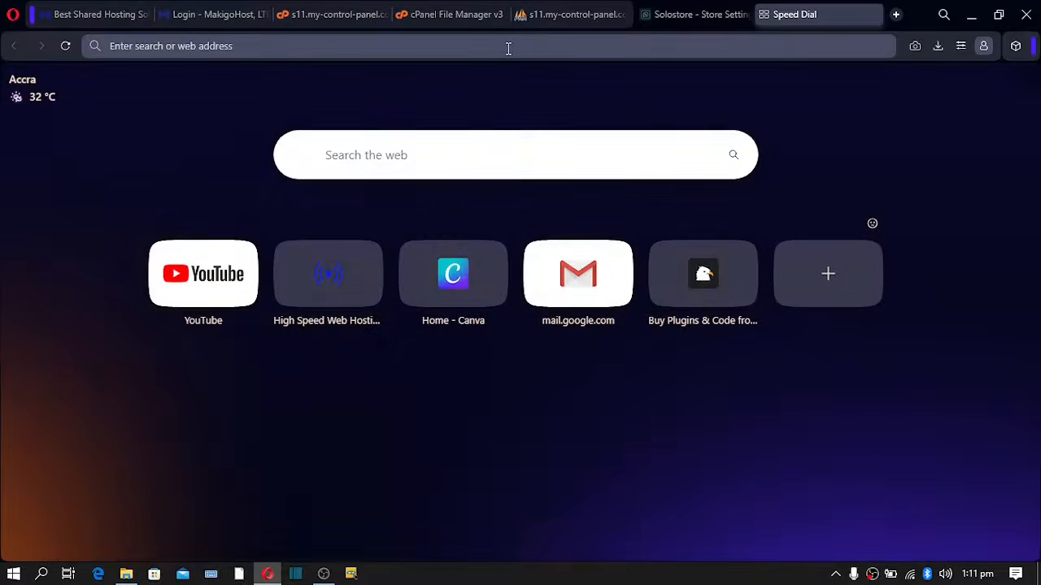
type("solos")
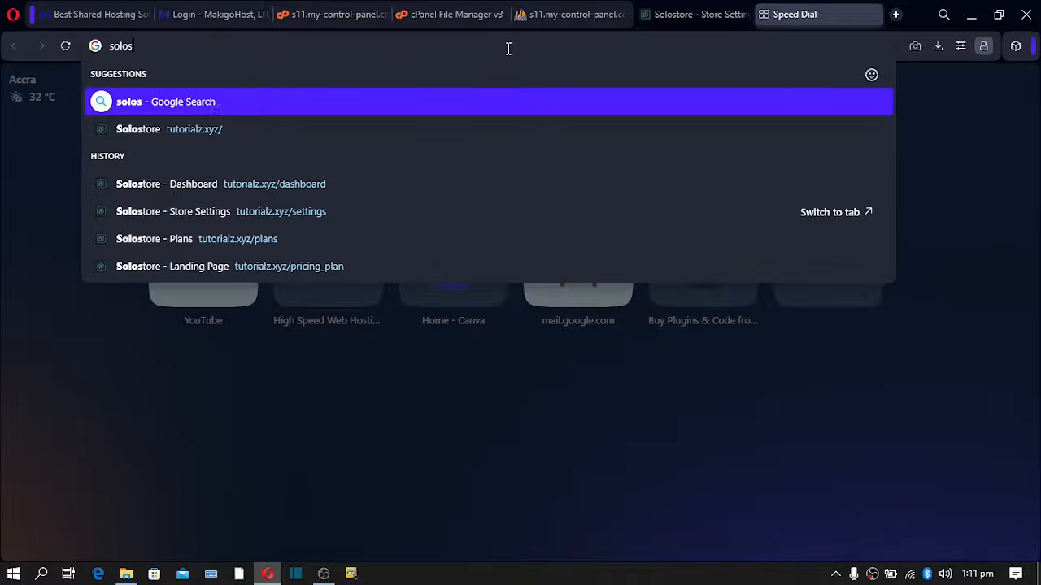
type("tore.com")
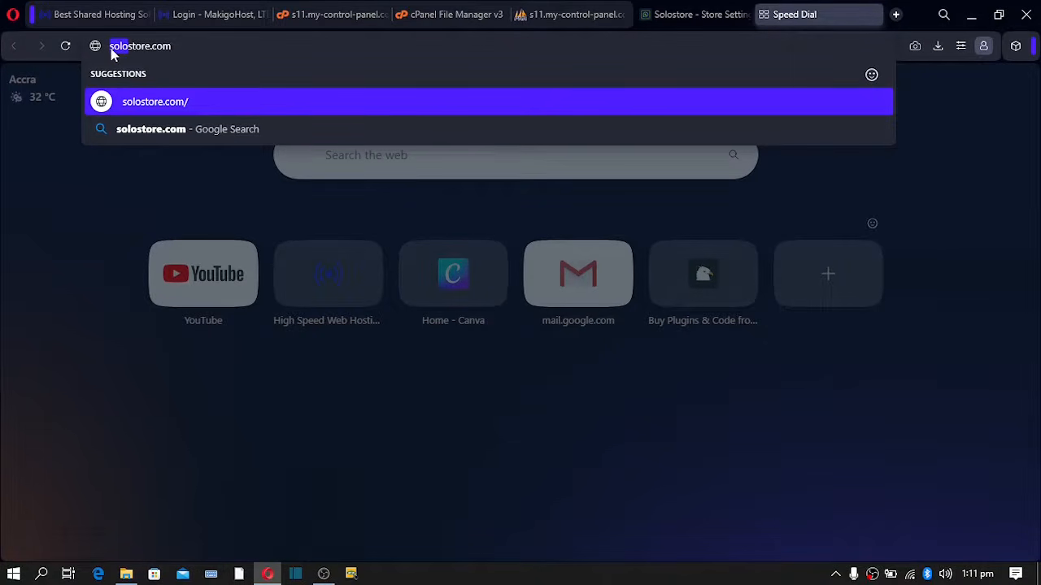
key("BackSpace")
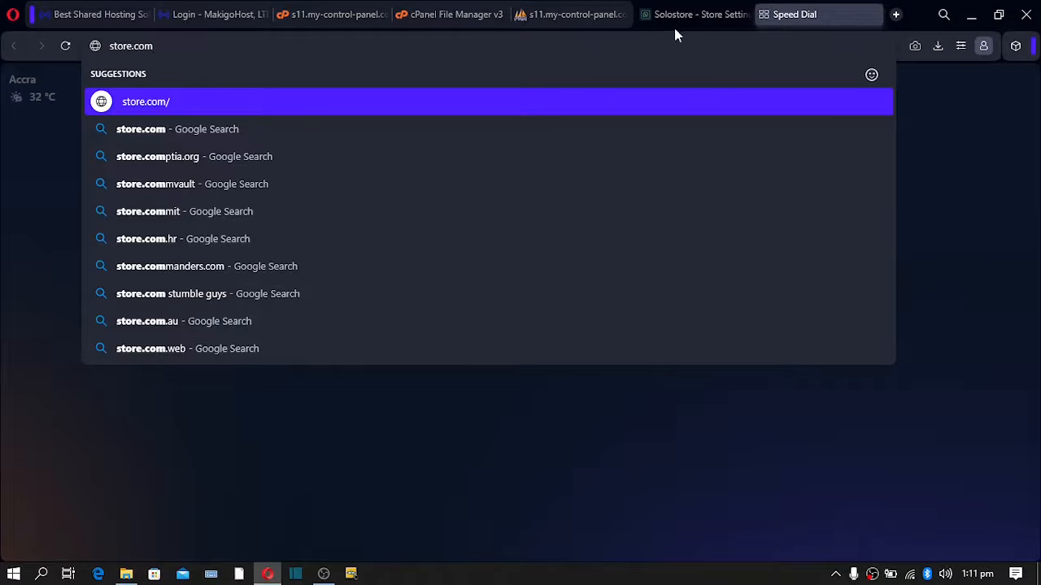
left_click(672, 23)
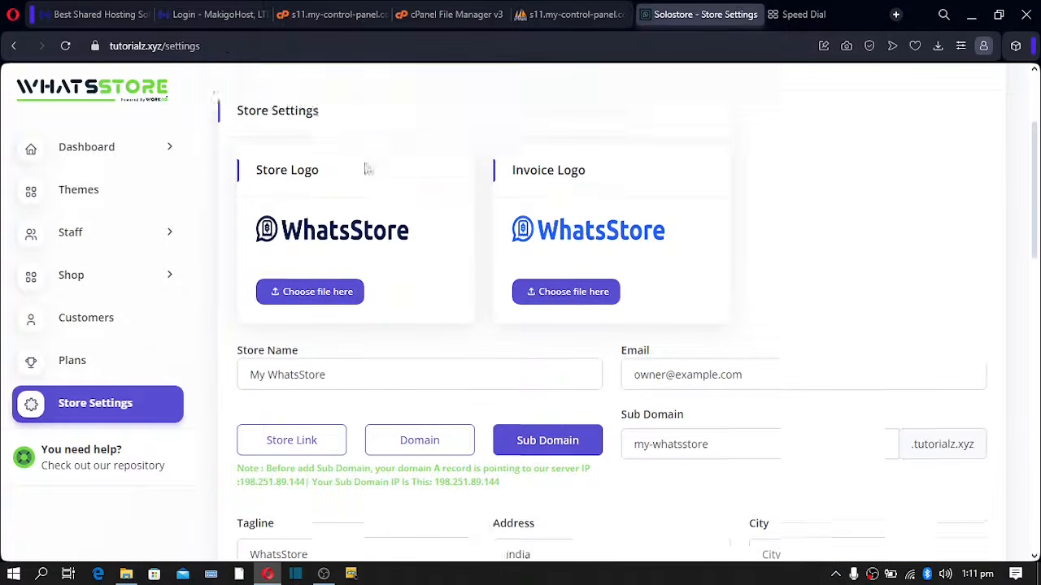
- Open the main Dashboard page and copy the Store Link
left_click(126, 159)
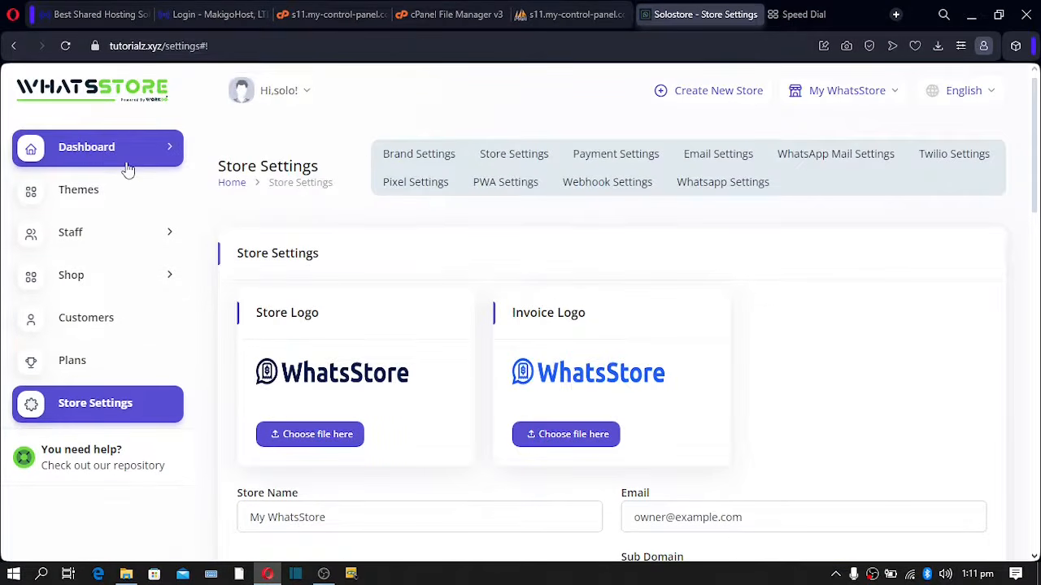
left_click(175, 156)
left_click(92, 195)
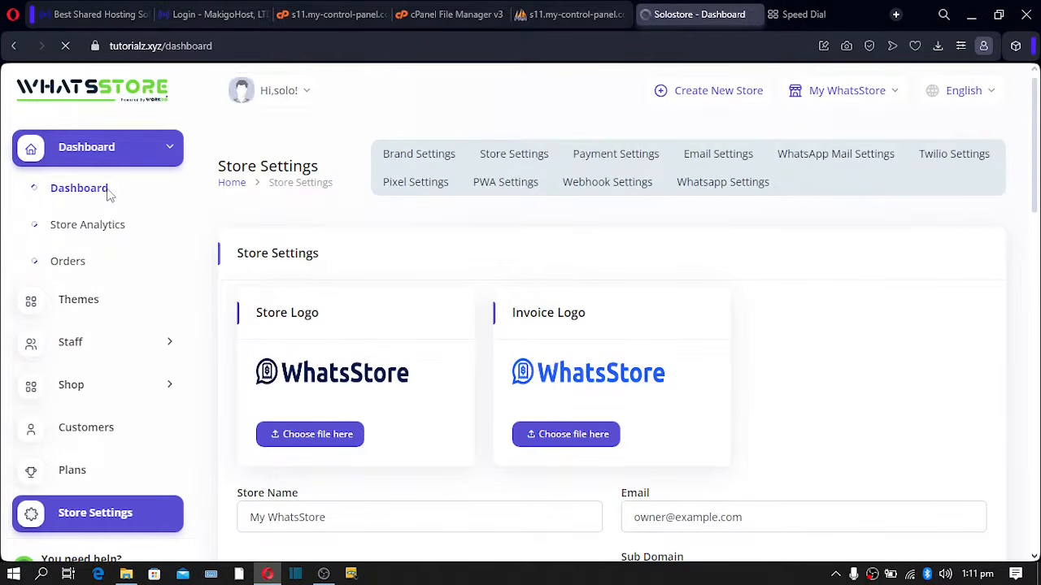
left_click(535, 355)
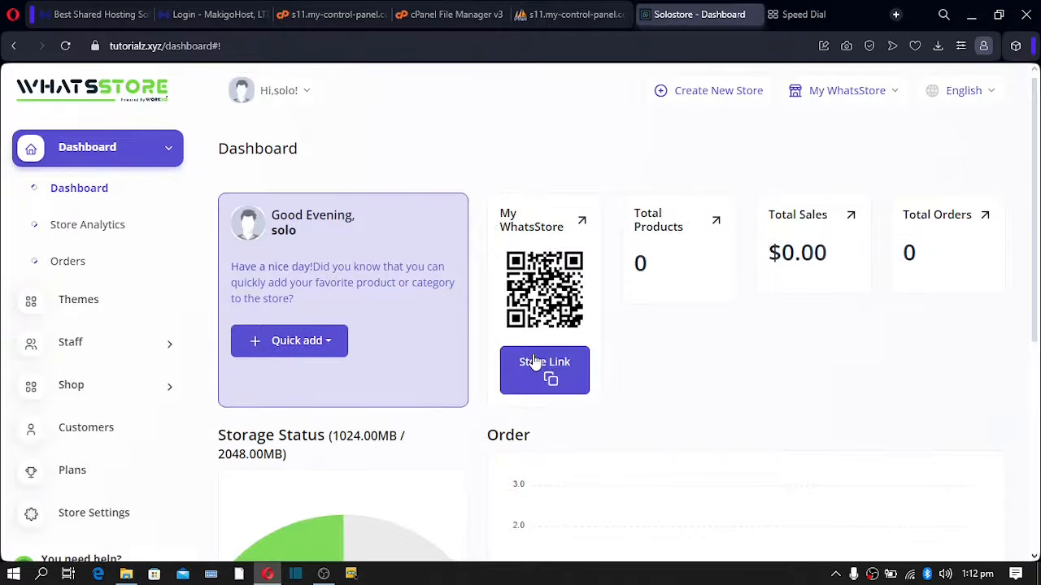
left_click(559, 378)
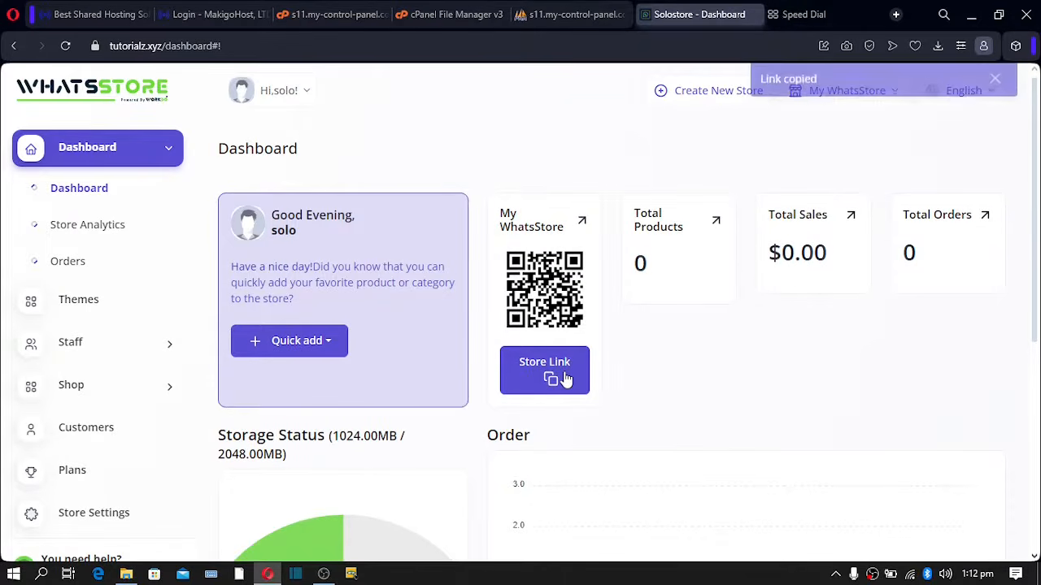
left_click(794, 14)
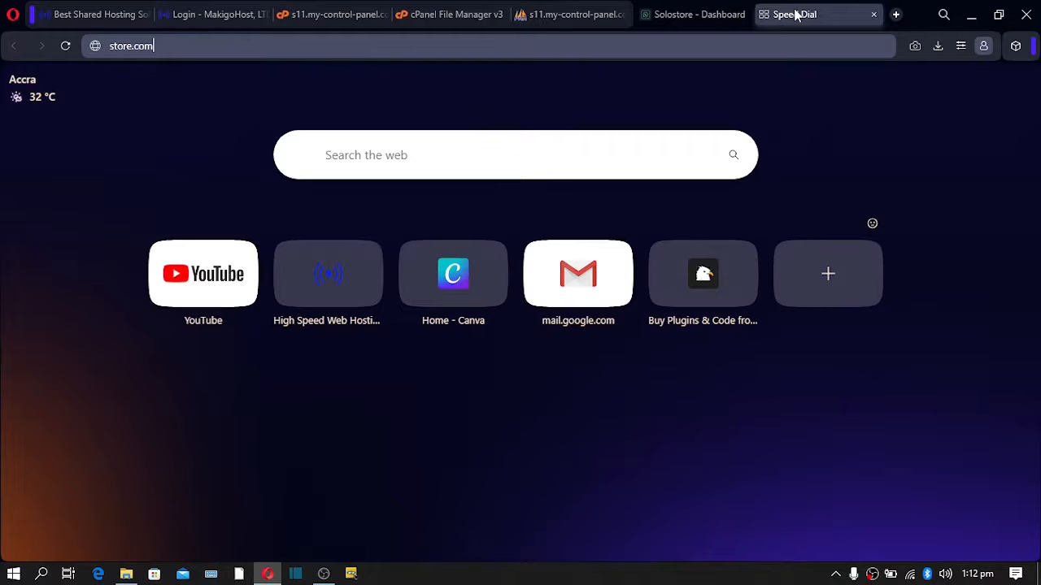
left_click(178, 46)
key("ctrl+v")
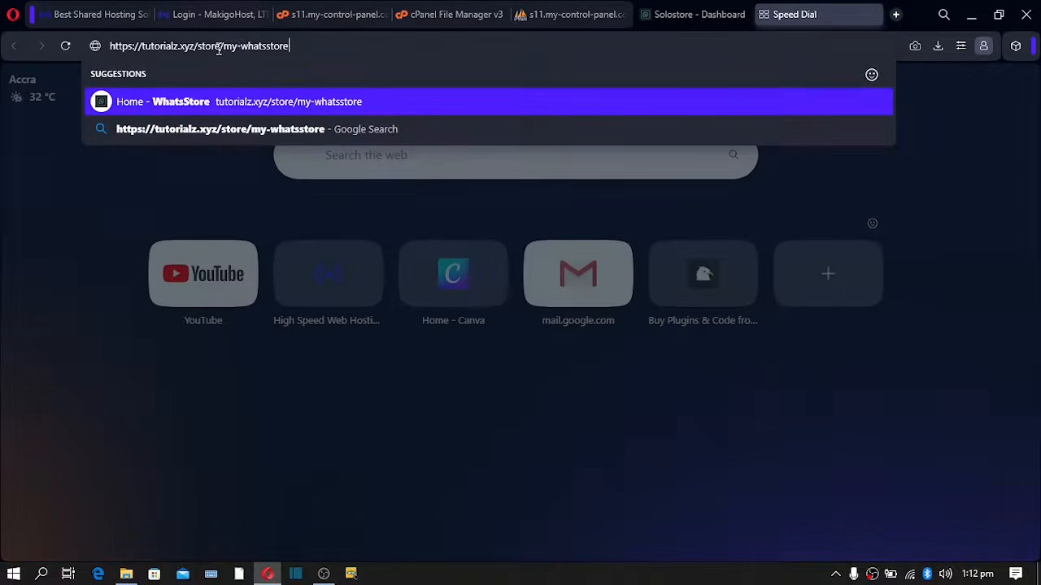
left_click_drag(303, 44, 94, 49)
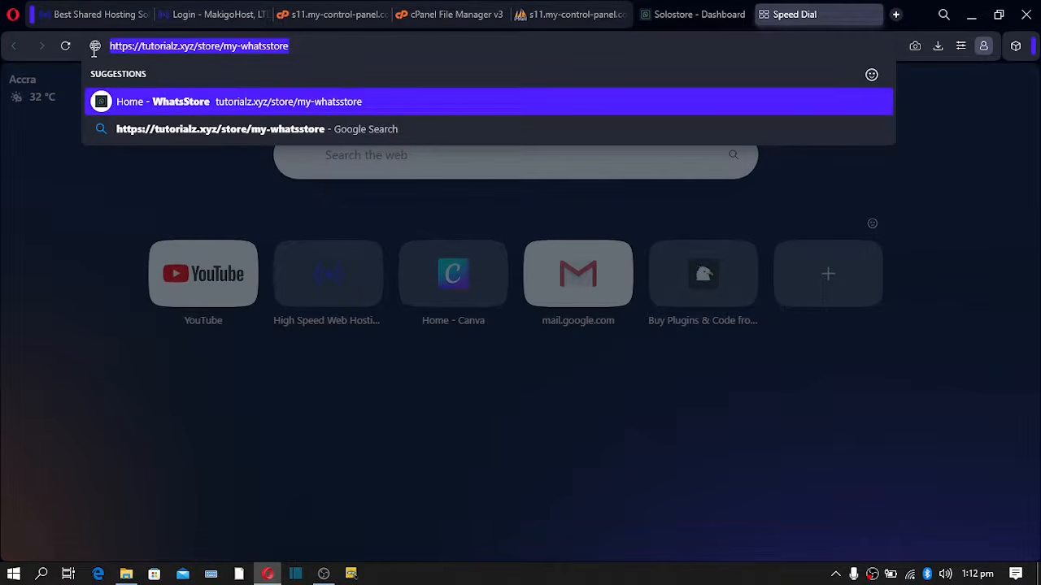
left_click(292, 45)
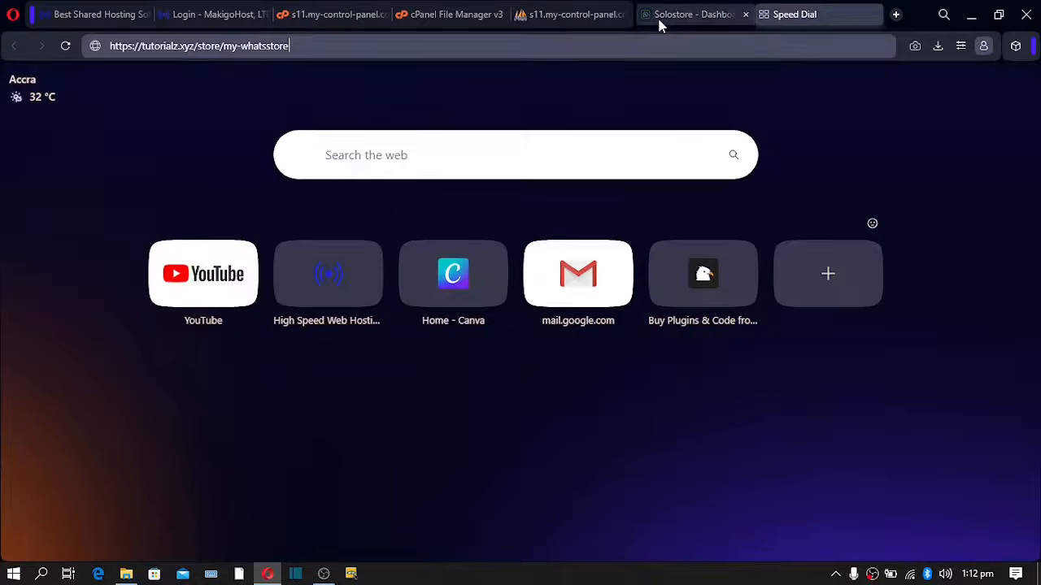
left_click(661, 16)
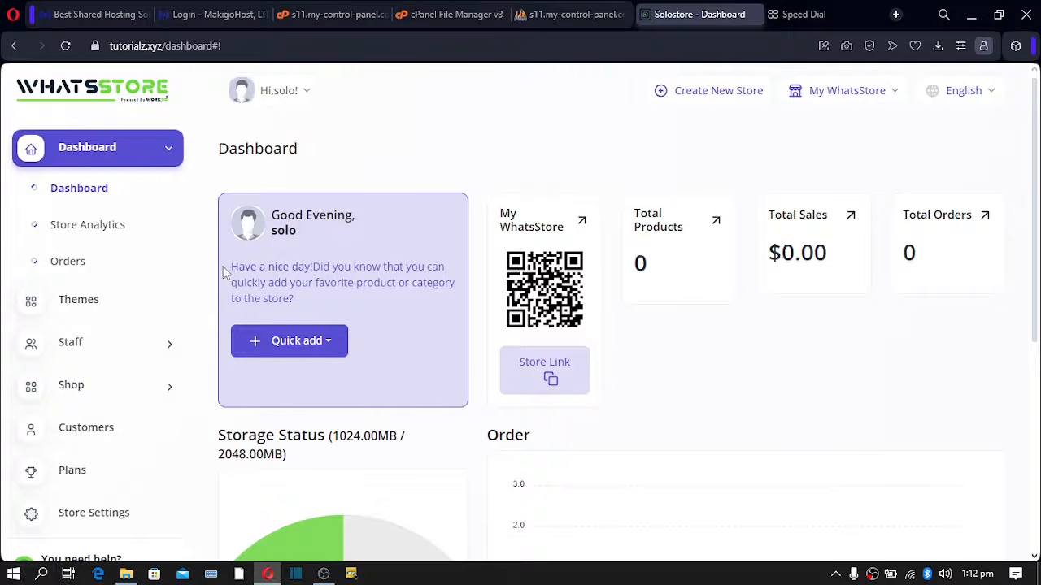
- On Manage Themes, choose the yellow colour swatch and save the theme changes
left_click(77, 310)
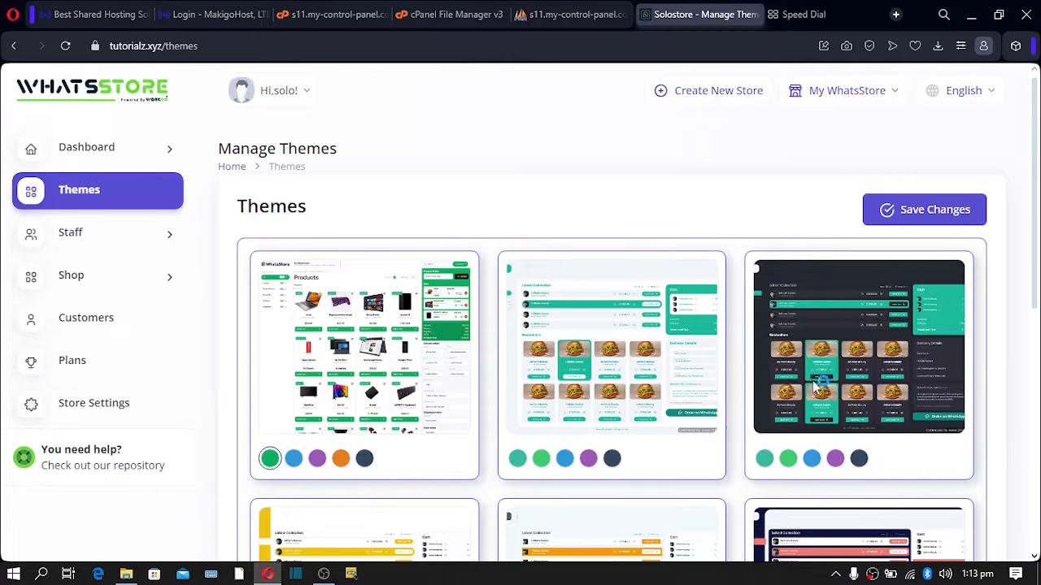
scroll(817, 379, "down", 3)
scroll(648, 382, "down", 3)
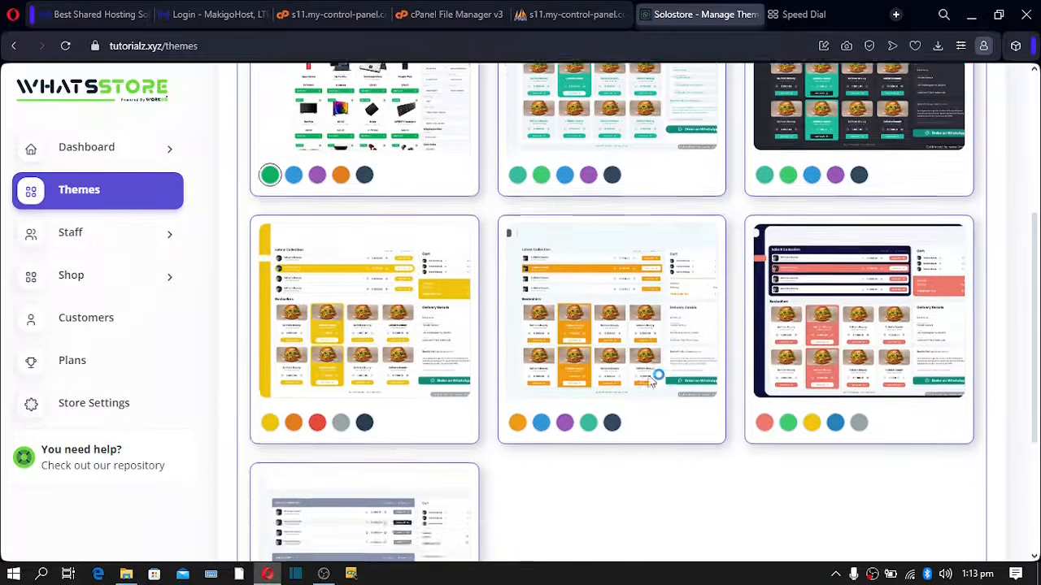
scroll(649, 382, "up", 2)
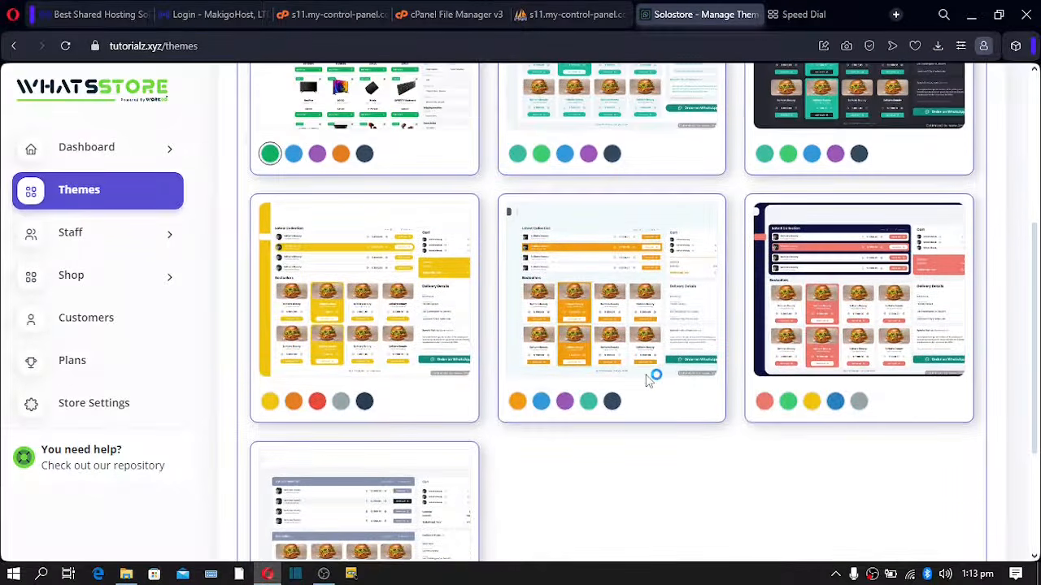
left_click(343, 305)
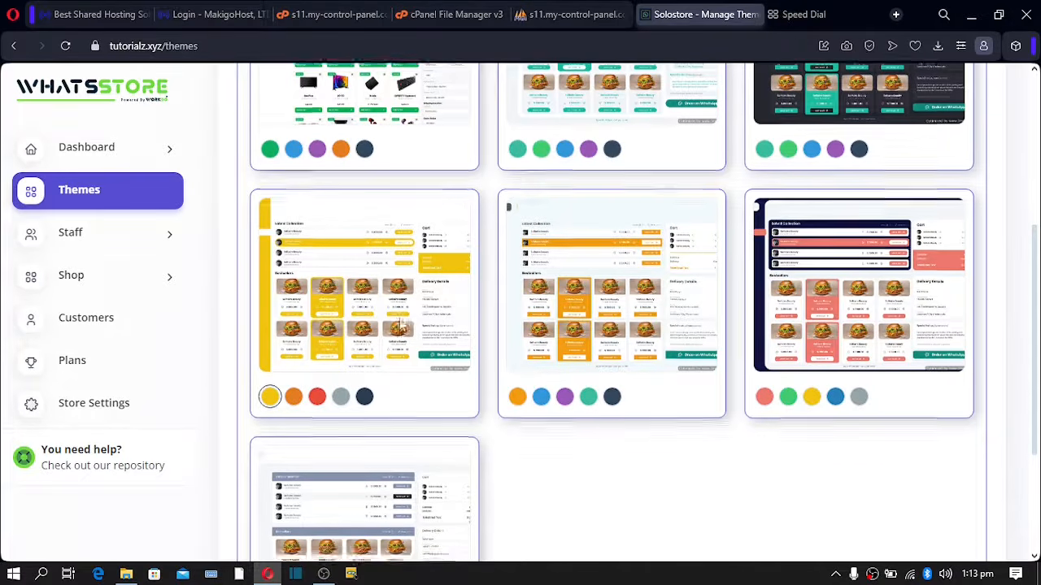
scroll(569, 325, "down", 2)
scroll(772, 284, "up", 6)
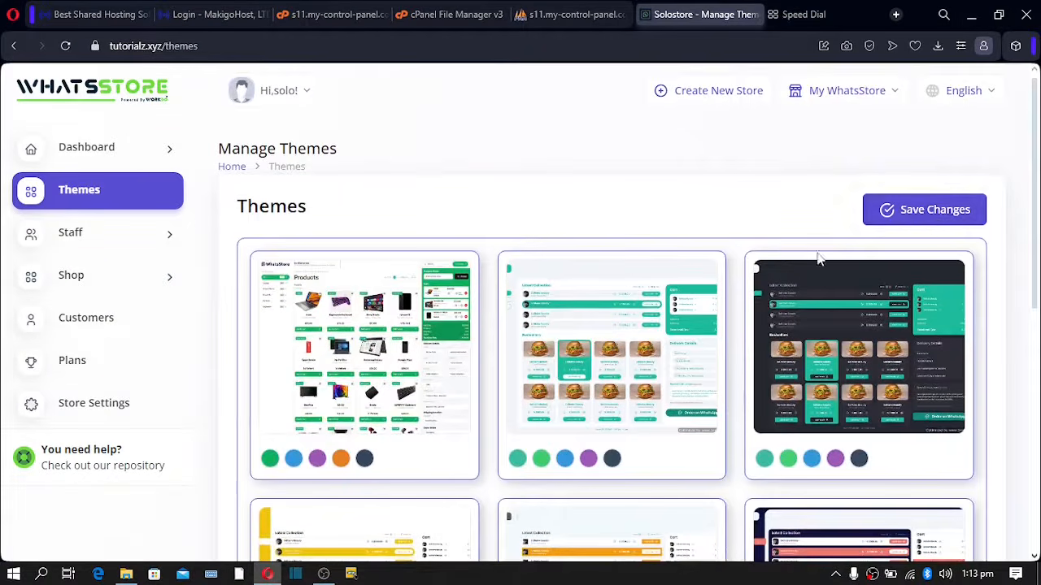
left_click(929, 219)
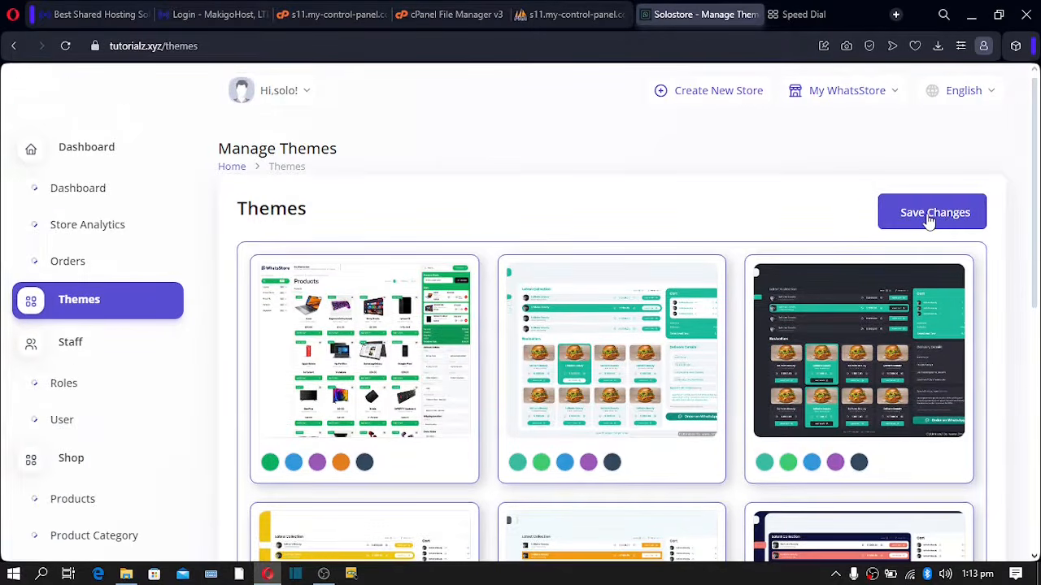
- Load the public storefront in a new tab and scroll through it
left_click(820, 8)
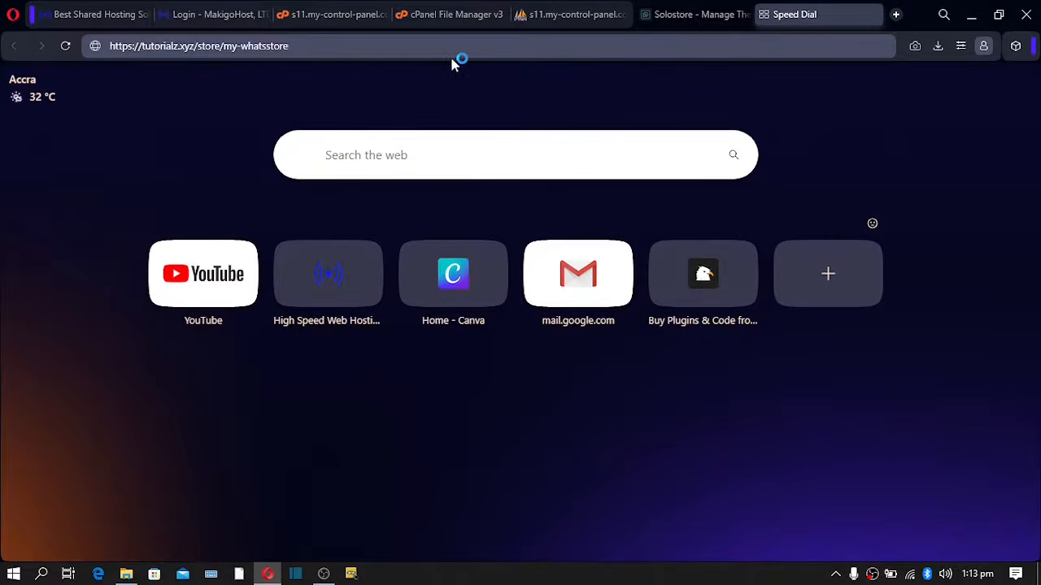
key("Return")
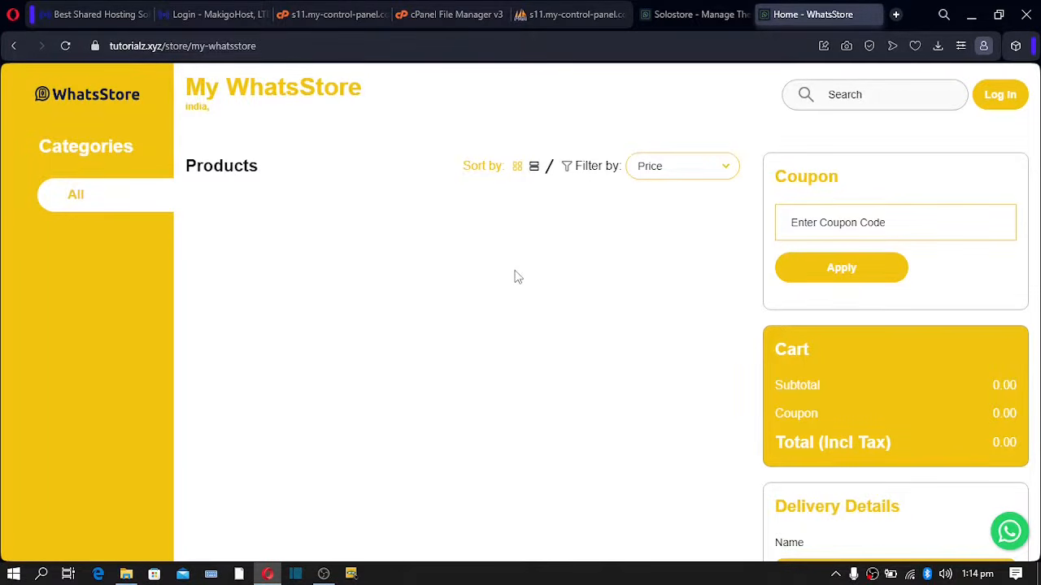
scroll(513, 278, "down", 5)
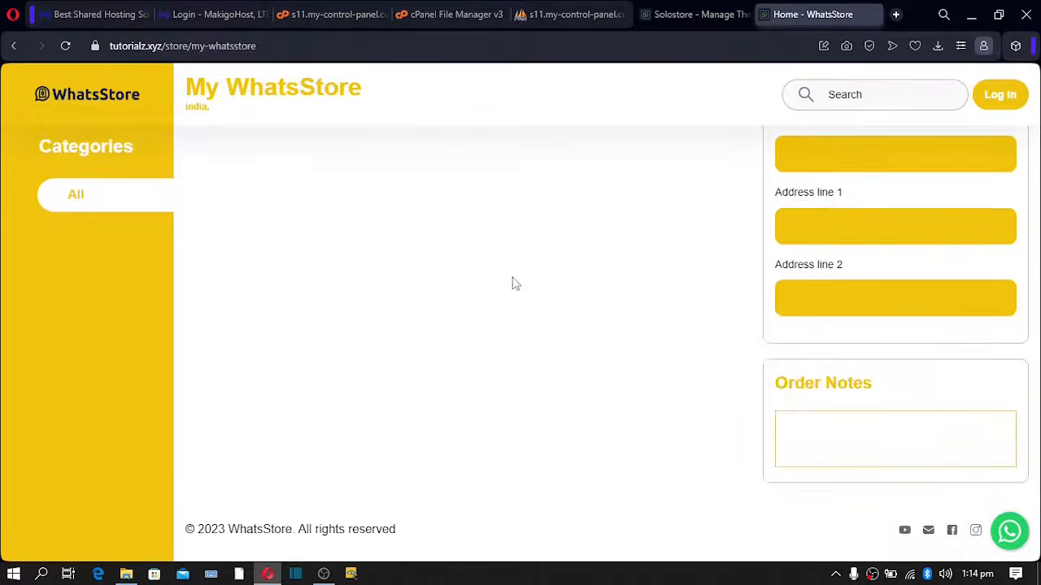
scroll(513, 284, "up", 5)
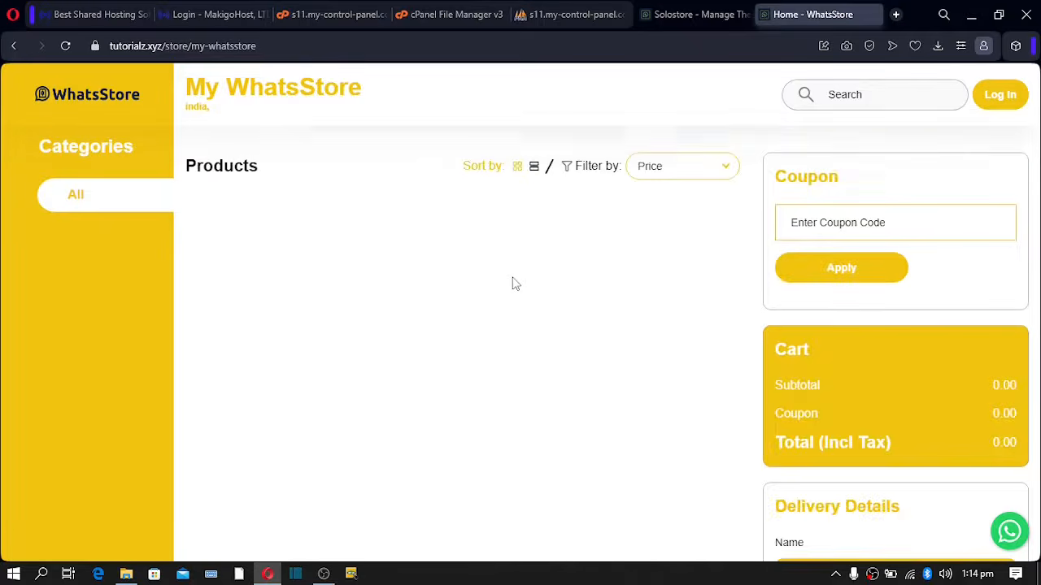
- Apply the red colour option of the third theme, save it, and view the restyled storefront
left_click(679, 13)
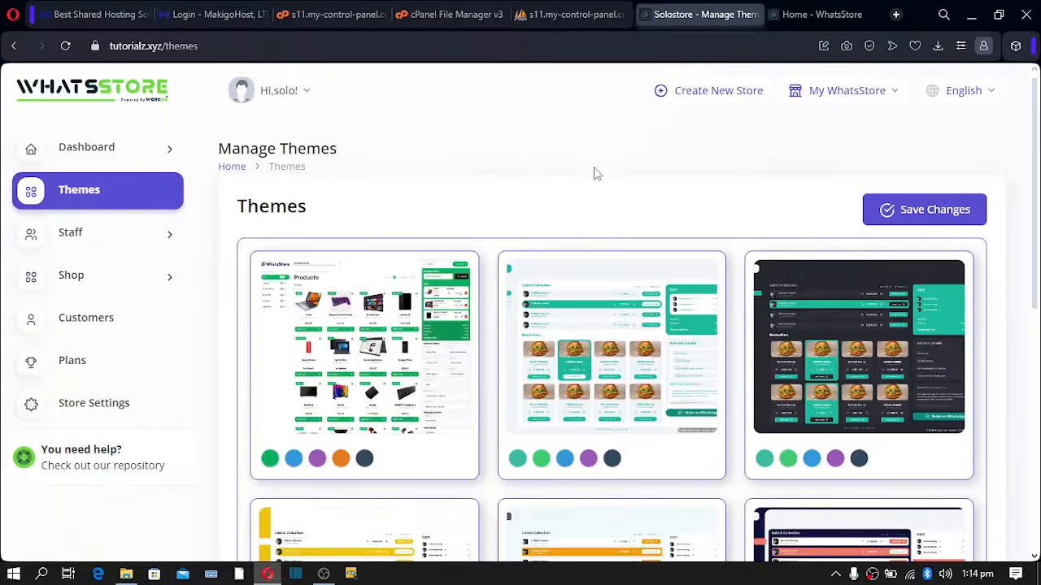
scroll(581, 189, "down", 4)
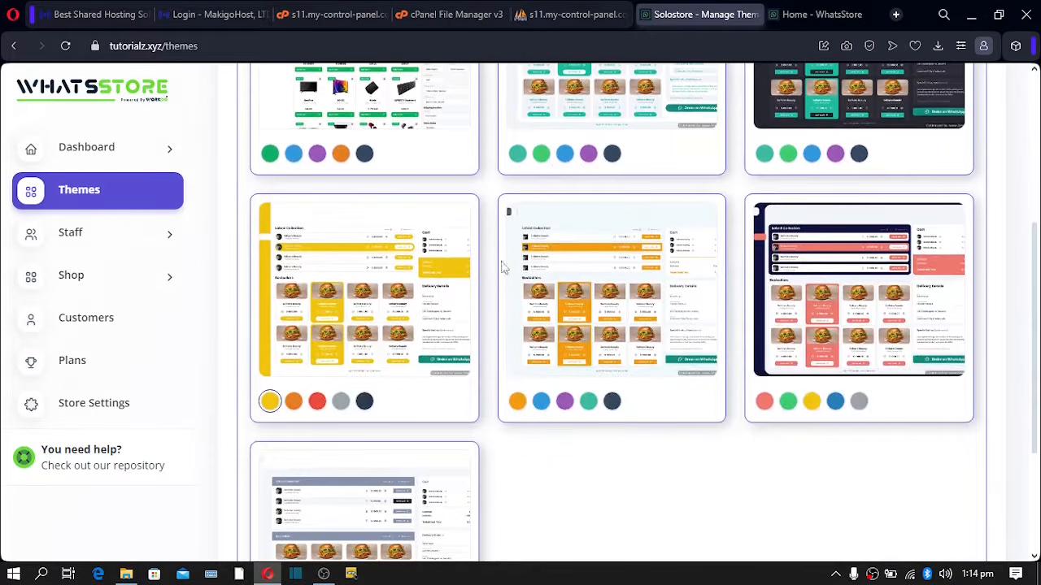
left_click(828, 306)
scroll(827, 315, "up", 5)
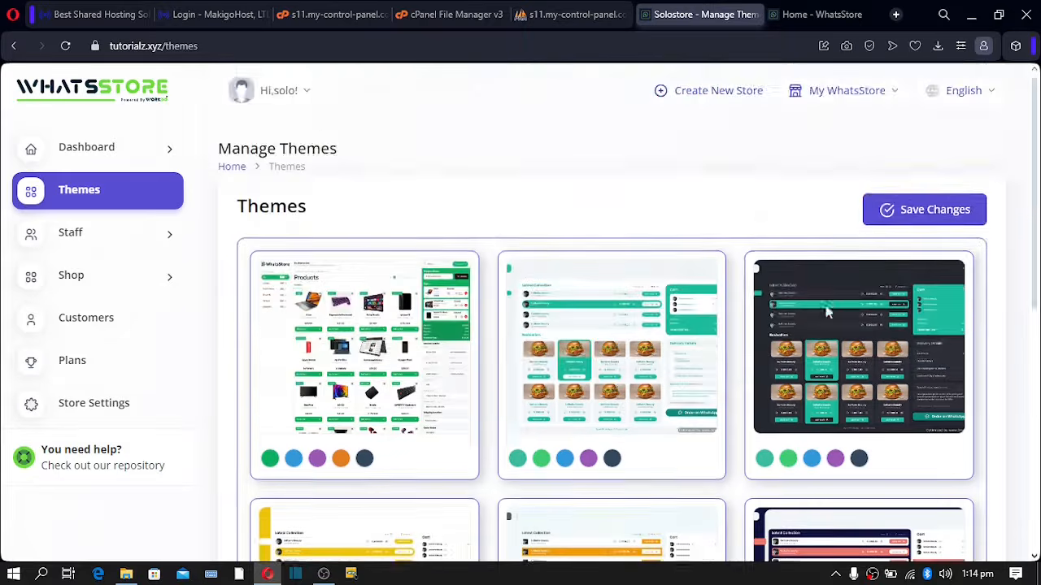
left_click(931, 209)
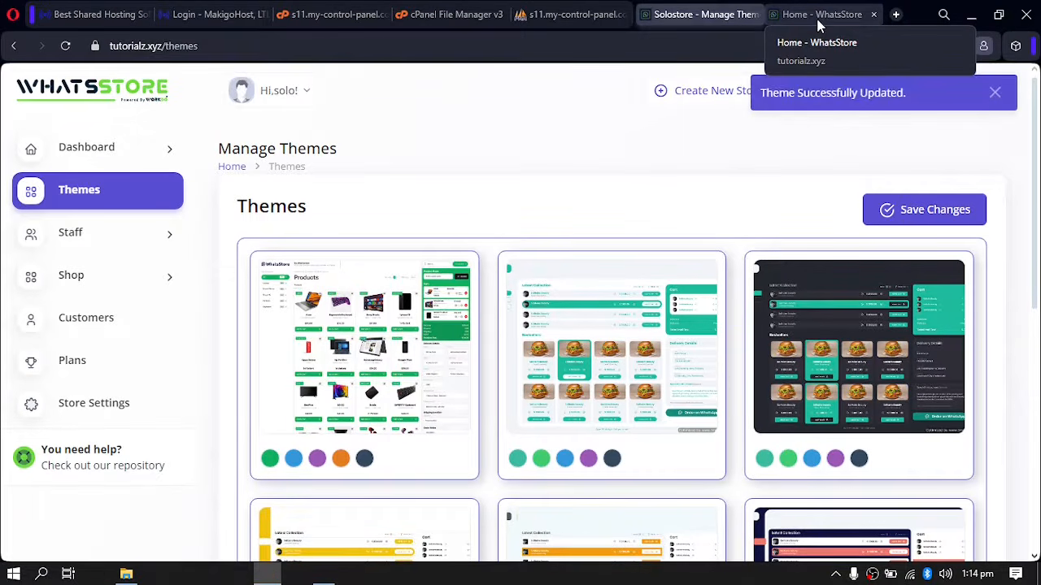
left_click(819, 24)
left_click(66, 46)
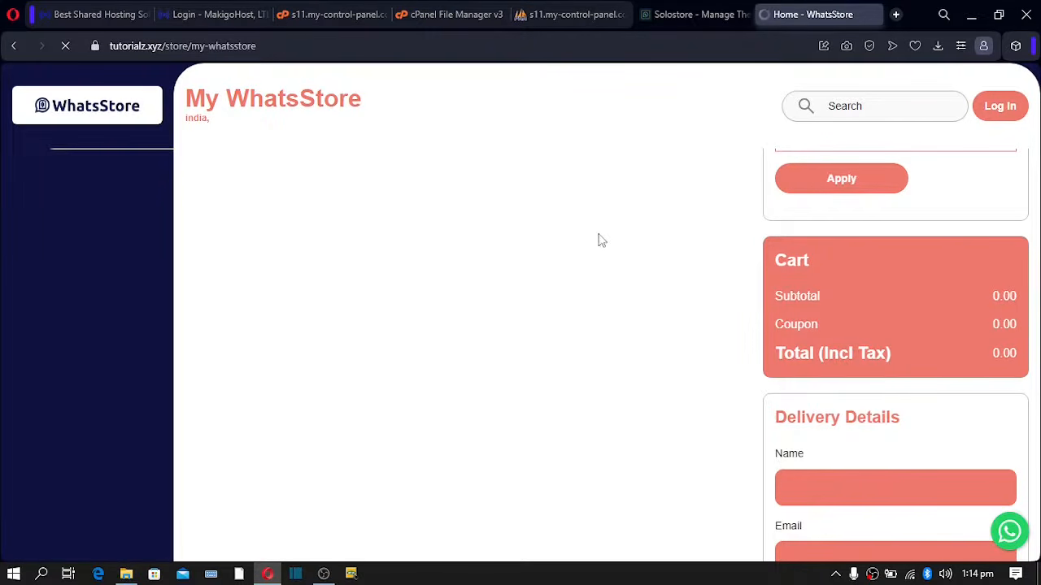
scroll(601, 240, "down", 6)
scroll(602, 241, "up", 6)
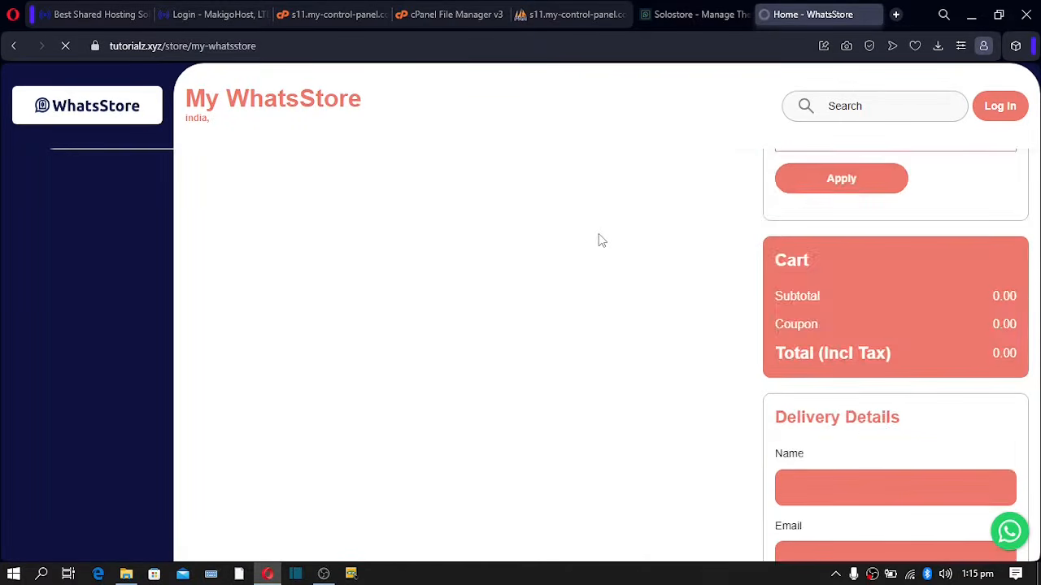
left_click(685, 16)
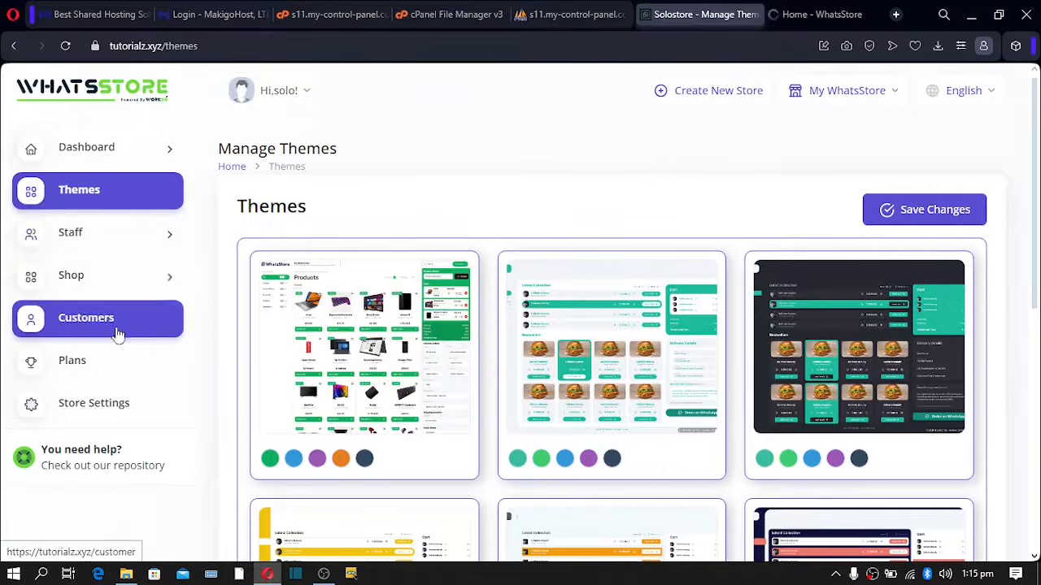
- Open Store Settings and scroll through the Brand Settings logos and favicon
left_click(89, 413)
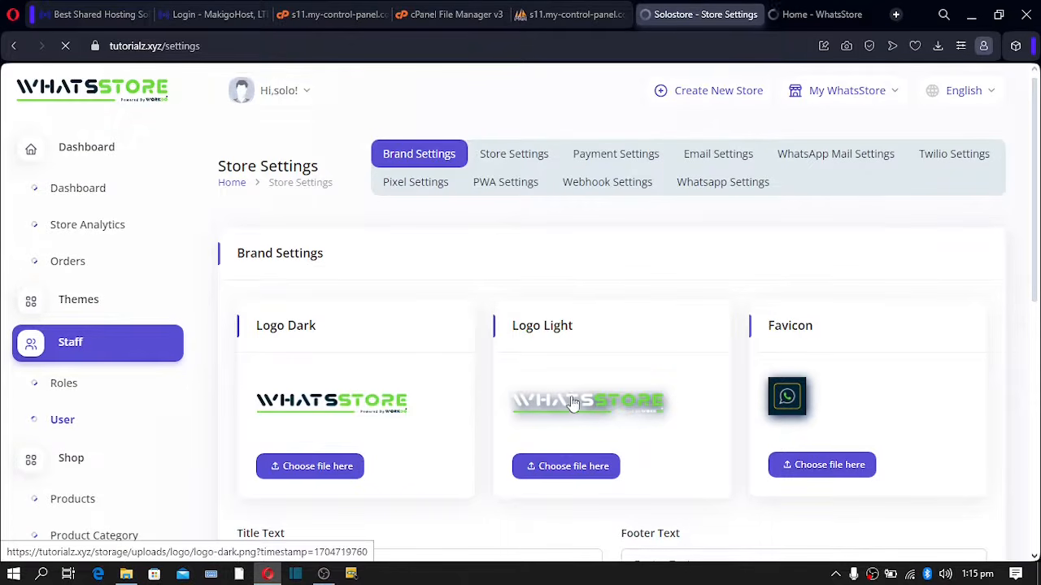
scroll(587, 420, "down", 1)
scroll(569, 415, "down", 2)
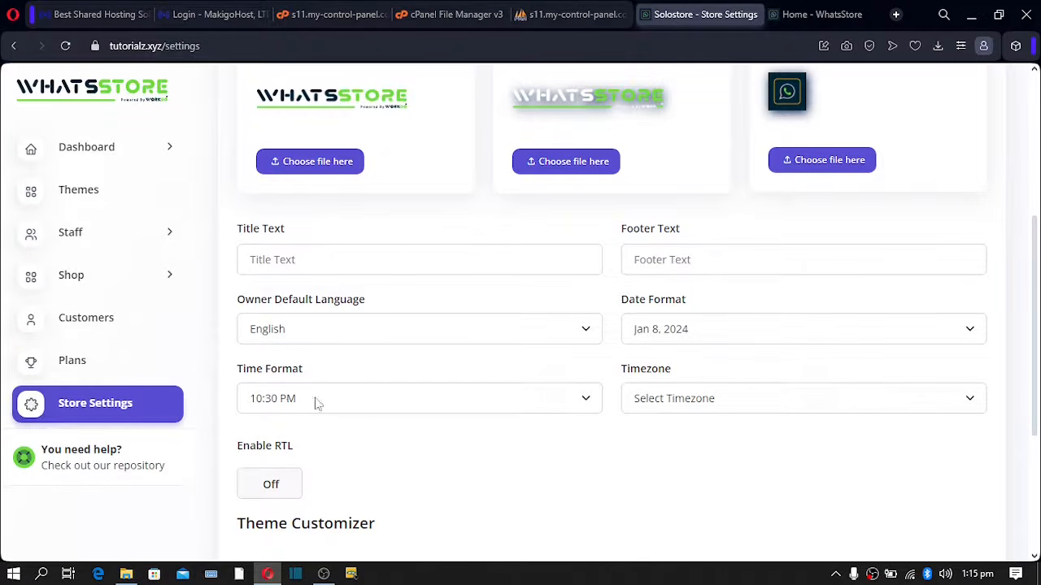
scroll(323, 461, "down", 3)
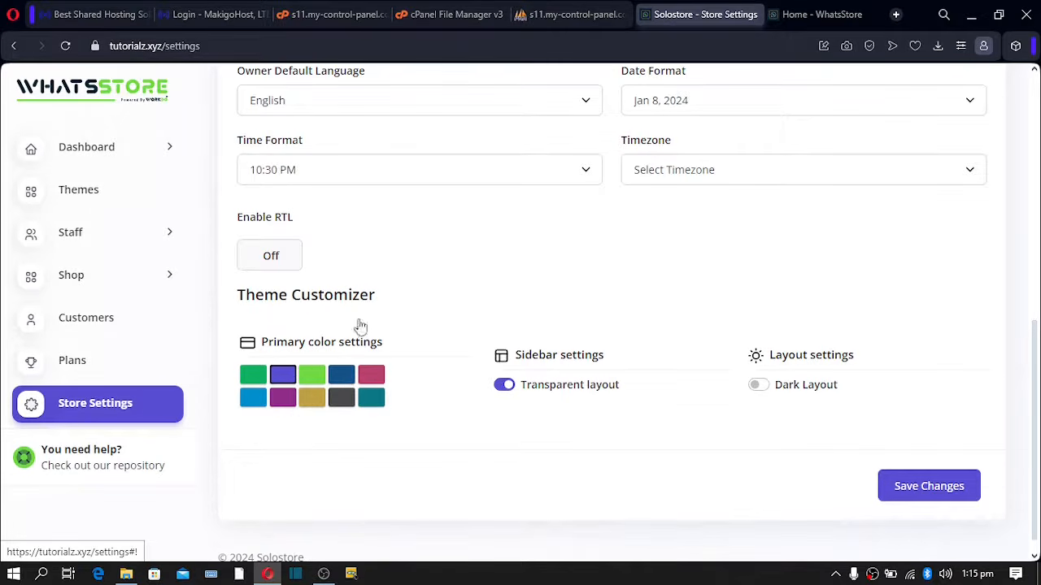
scroll(345, 350, "up", 1)
scroll(345, 349, "down", 1)
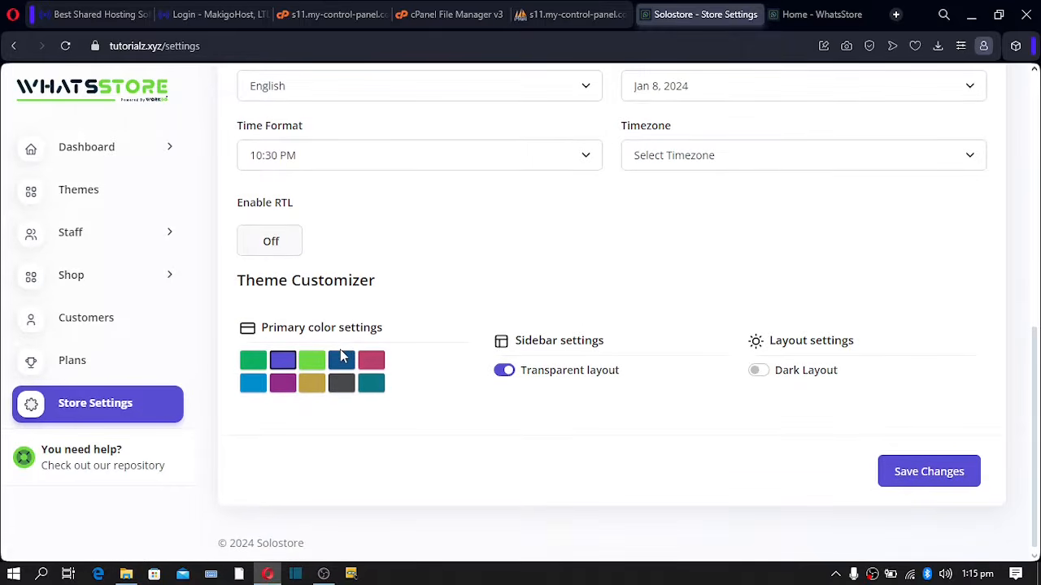
scroll(341, 354, "up", 2)
scroll(342, 354, "up", 5)
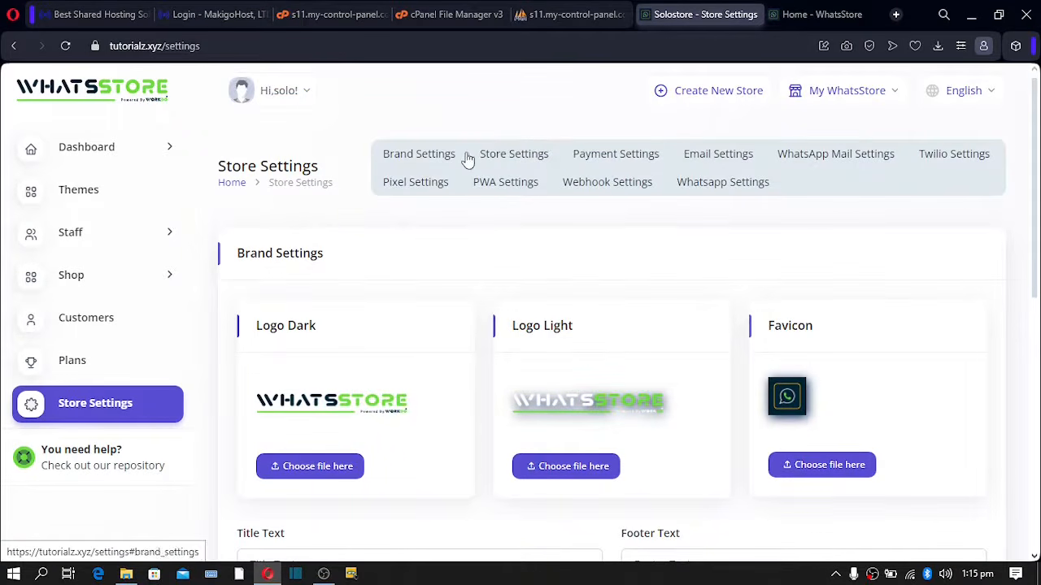
- Review the general store settings against the storefront, highlighting the store name field
left_click(509, 157)
scroll(488, 220, "down", 1)
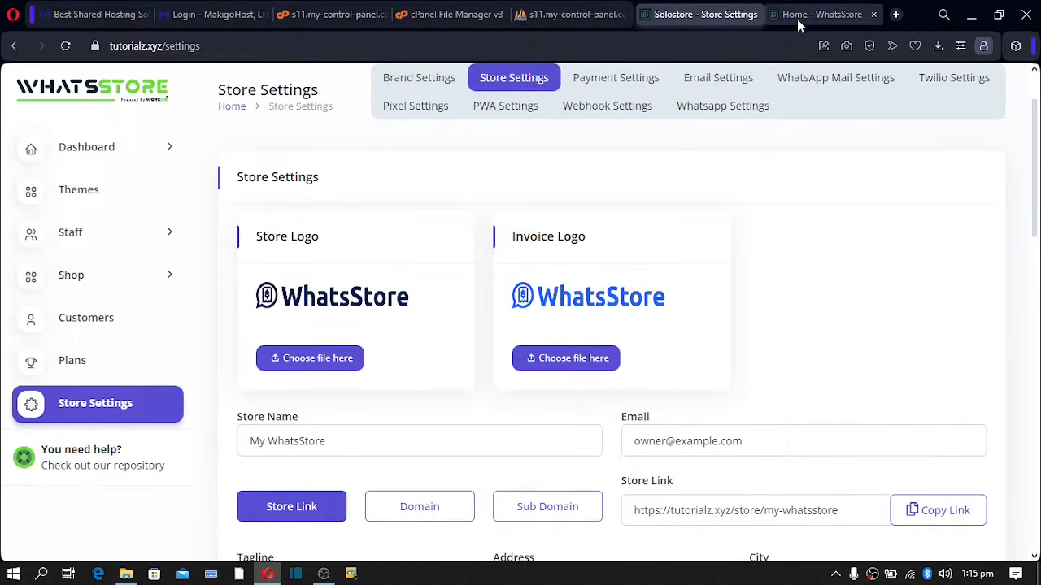
left_click(797, 18)
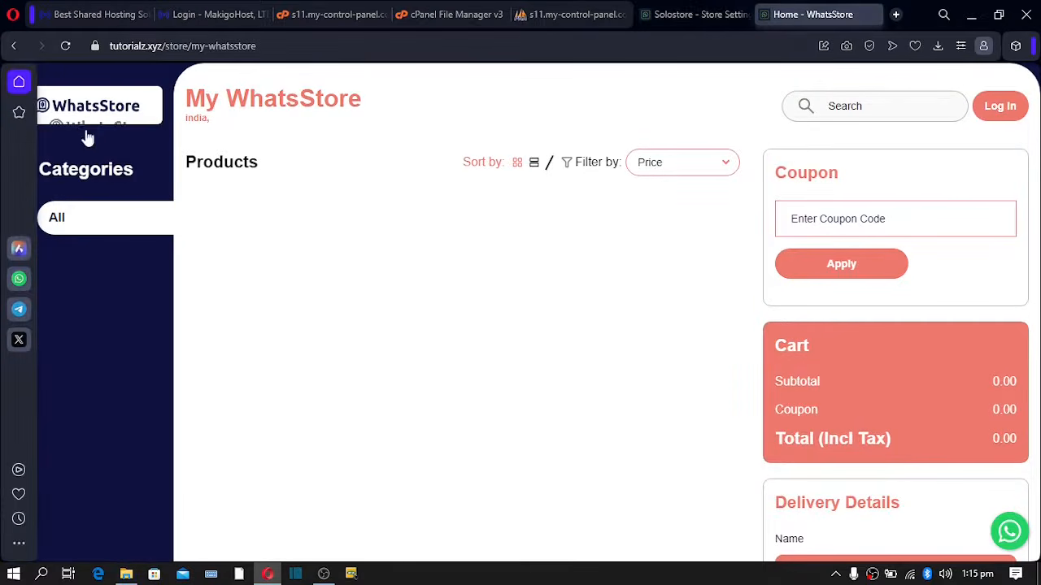
left_click(698, 18)
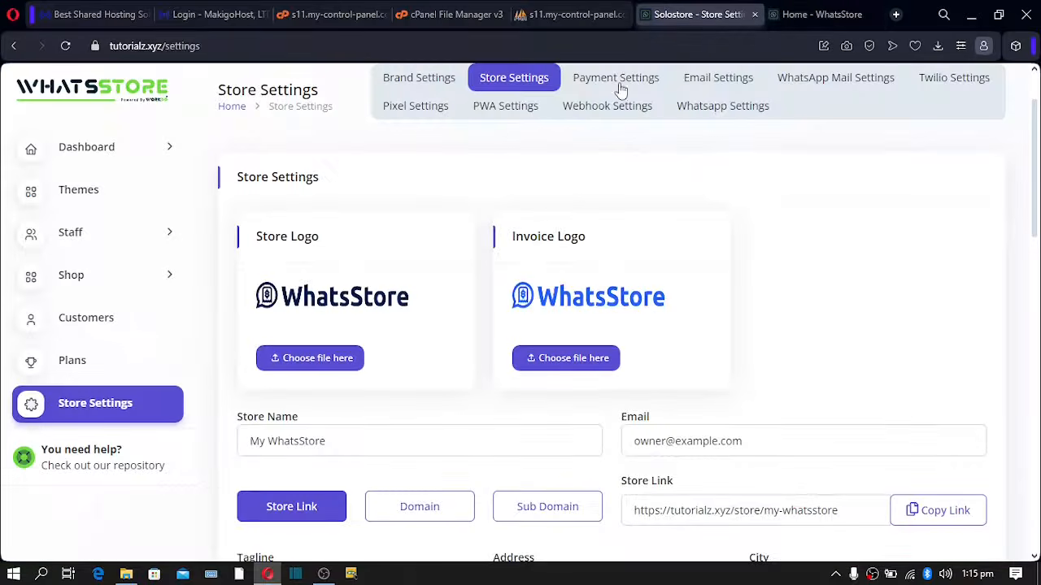
scroll(383, 350, "down", 1)
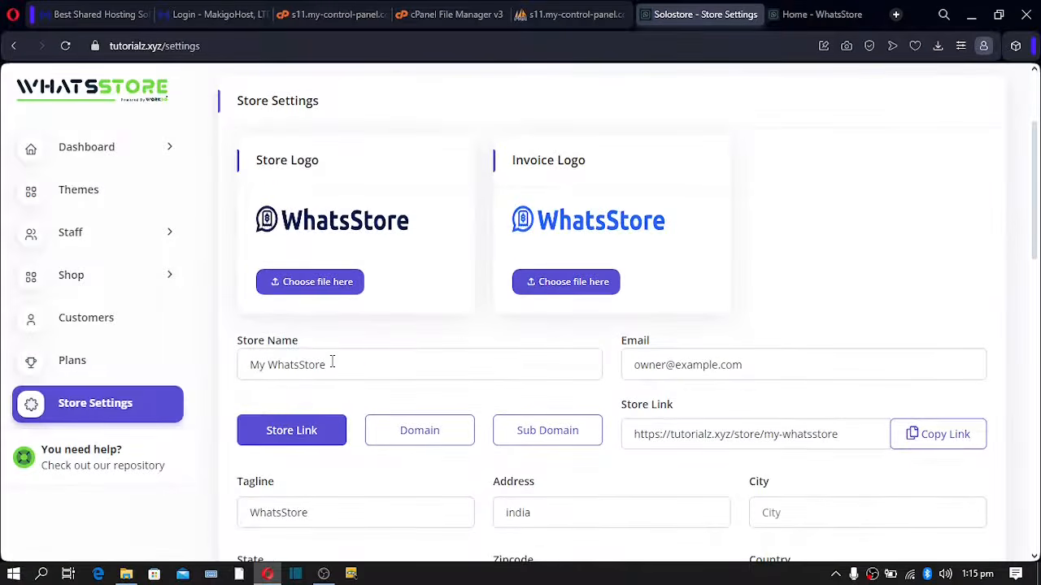
left_click_drag(243, 363, 318, 364)
scroll(413, 349, "down", 2)
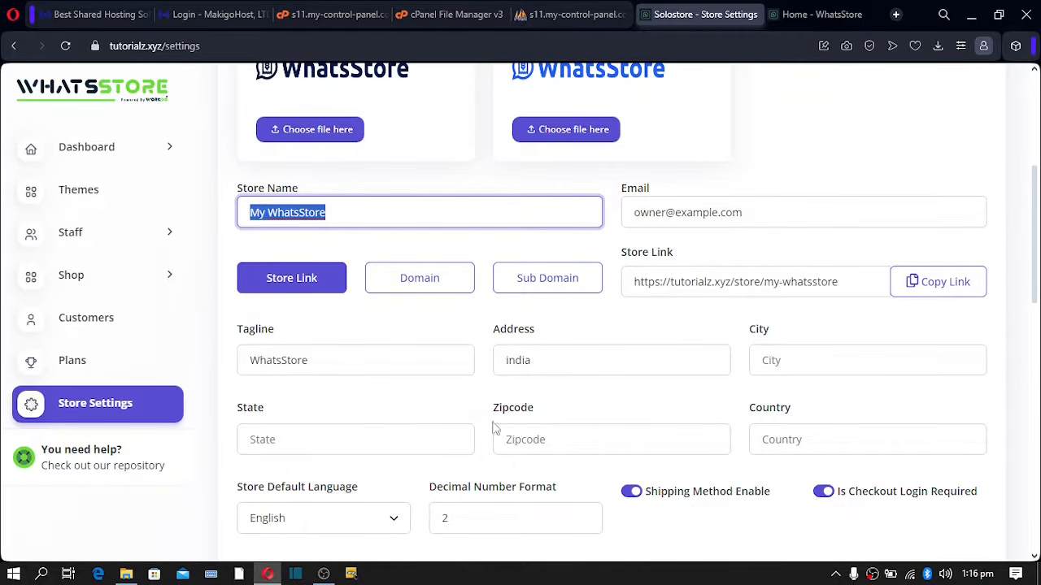
scroll(564, 425, "down", 2)
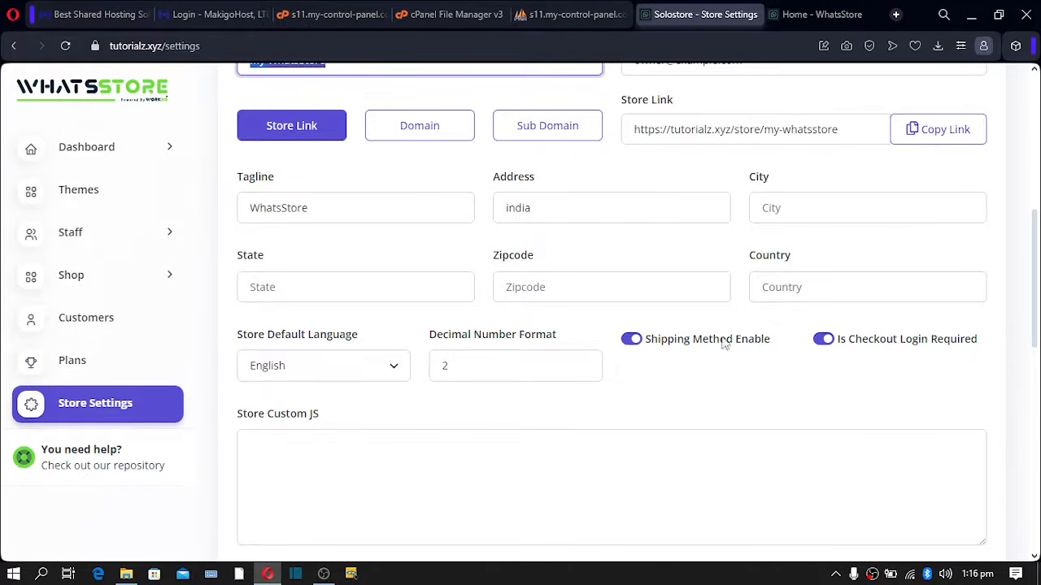
scroll(477, 393, "down", 3)
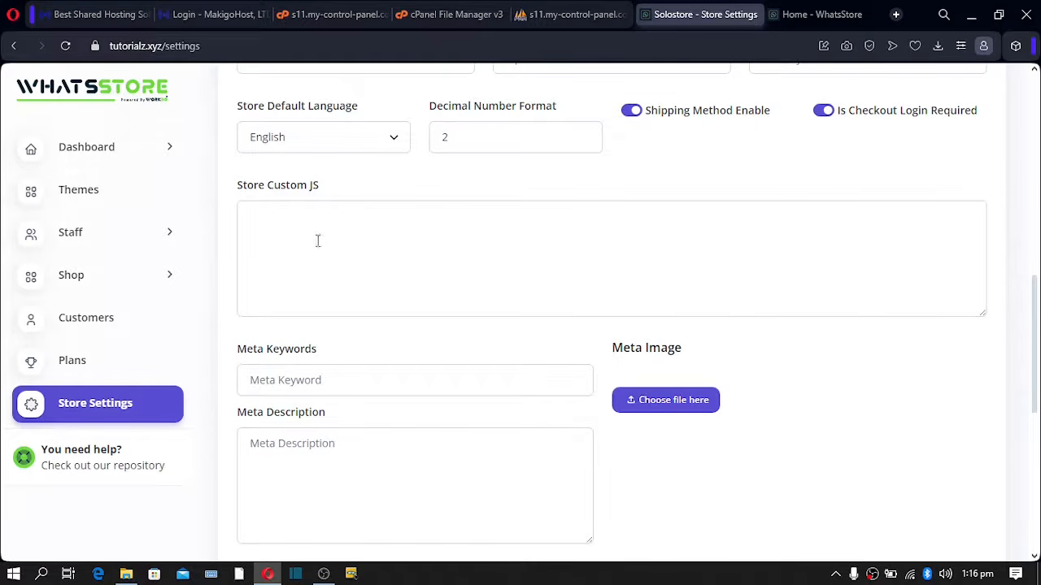
scroll(351, 264, "down", 1)
scroll(332, 281, "down", 1)
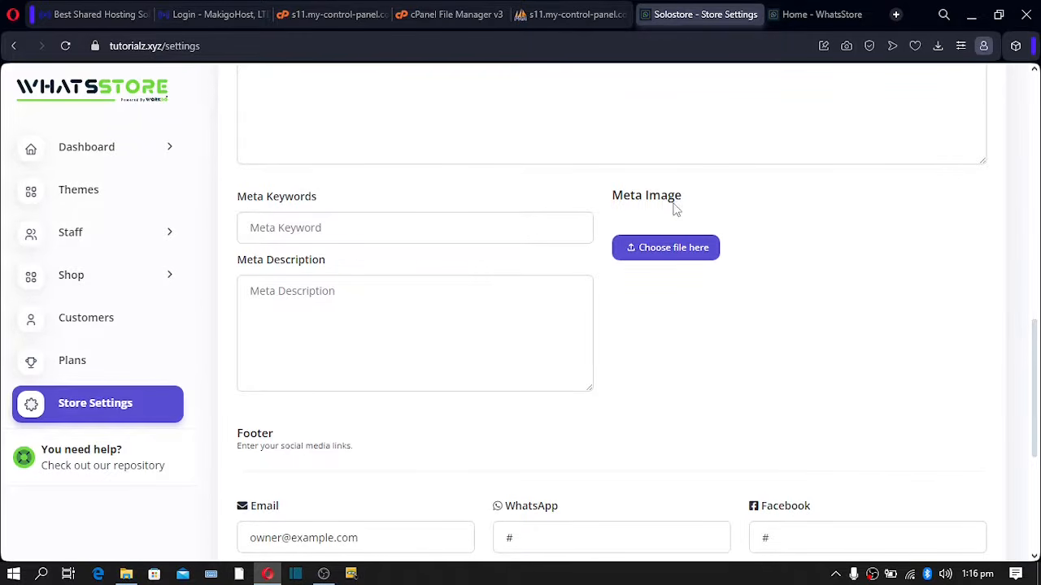
scroll(565, 269, "down", 3)
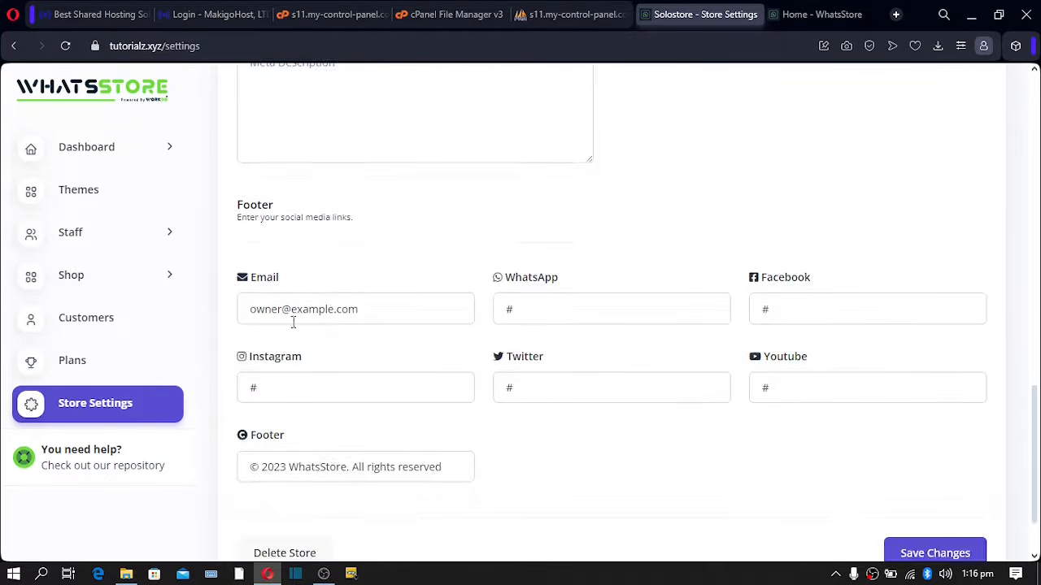
scroll(560, 319, "down", 1)
scroll(560, 319, "down", 1)
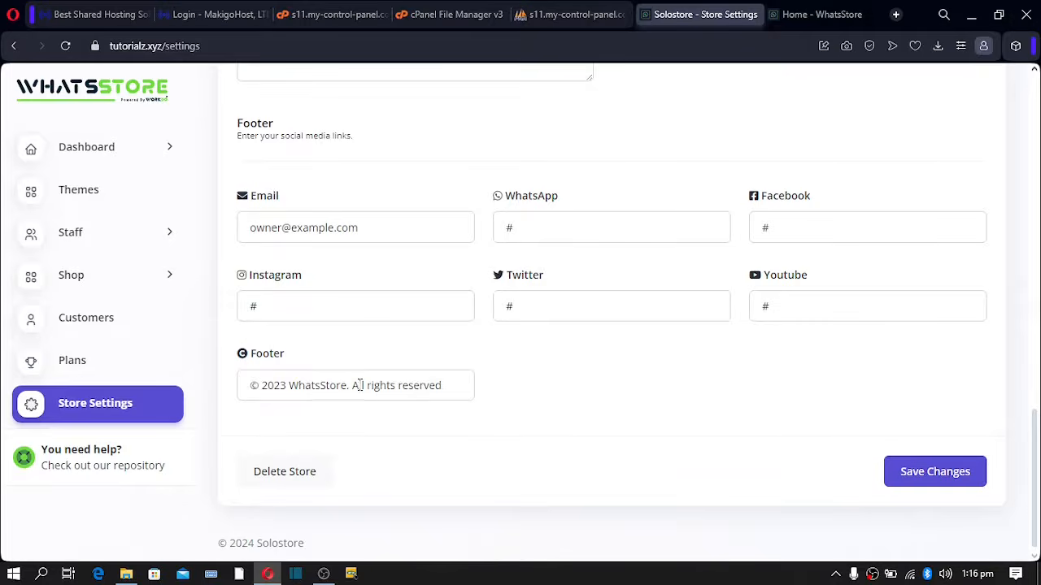
- Check the storefront footer, then return to the top of Store Settings
left_click(819, 16)
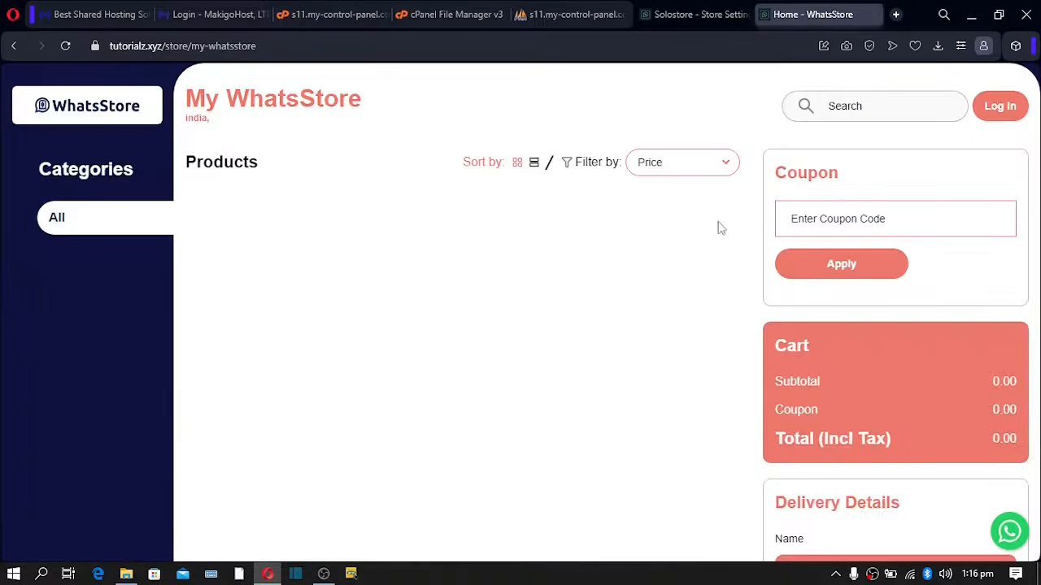
scroll(716, 233, "down", 5)
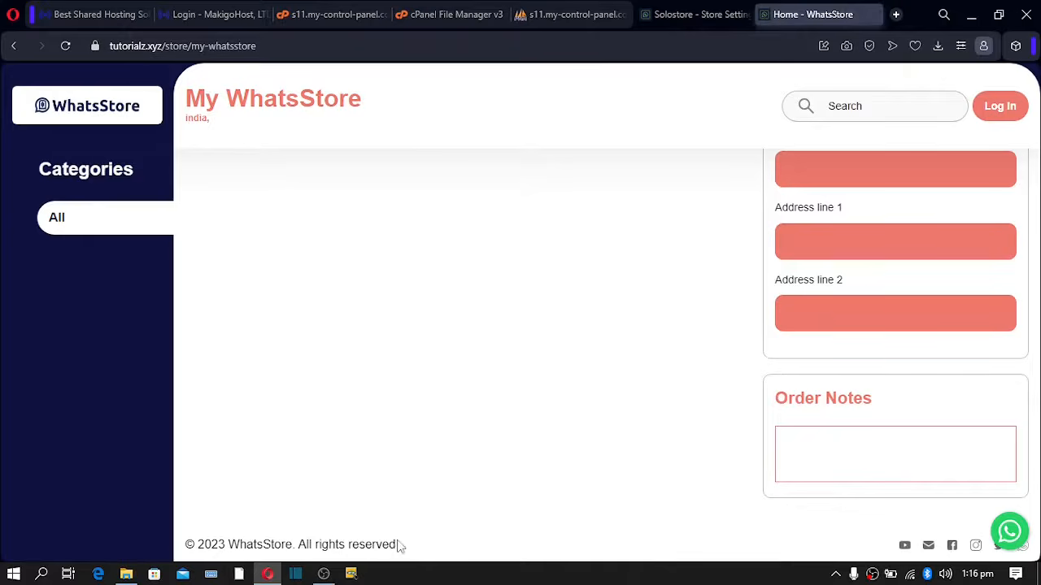
left_click_drag(399, 545, 683, 16)
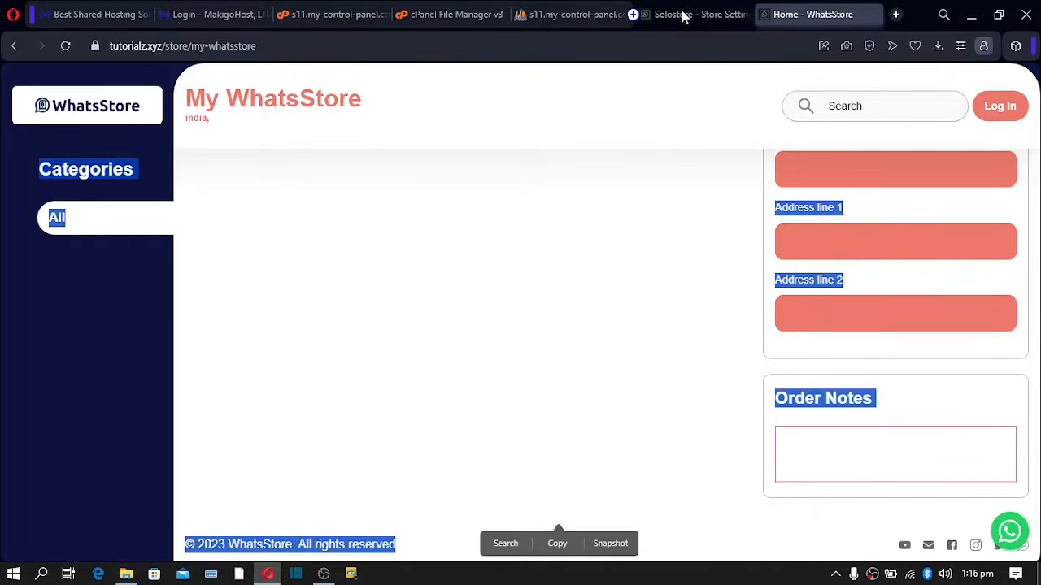
left_click(685, 16)
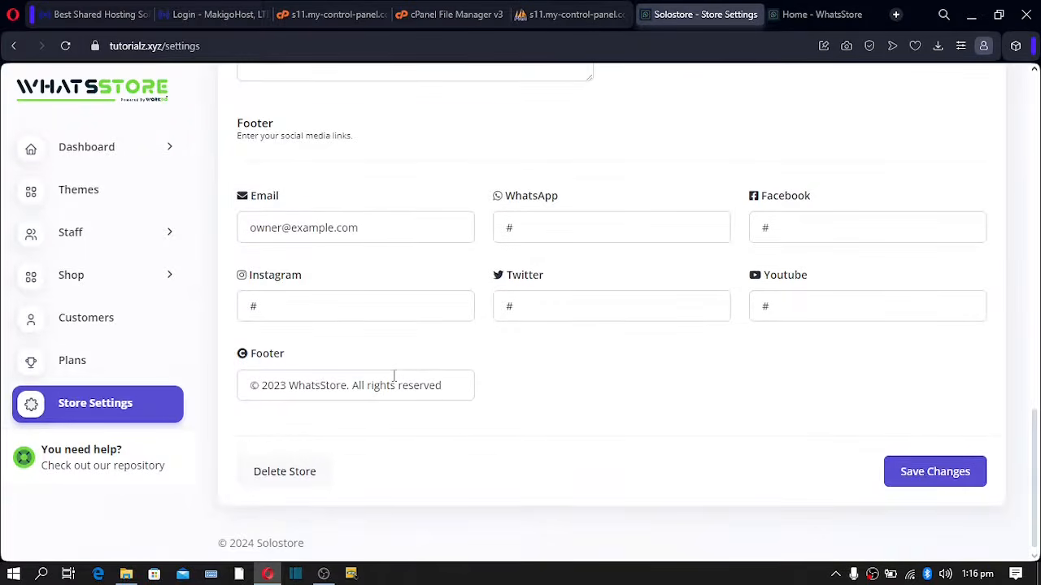
scroll(393, 375, "up", 1)
scroll(412, 234, "up", 5)
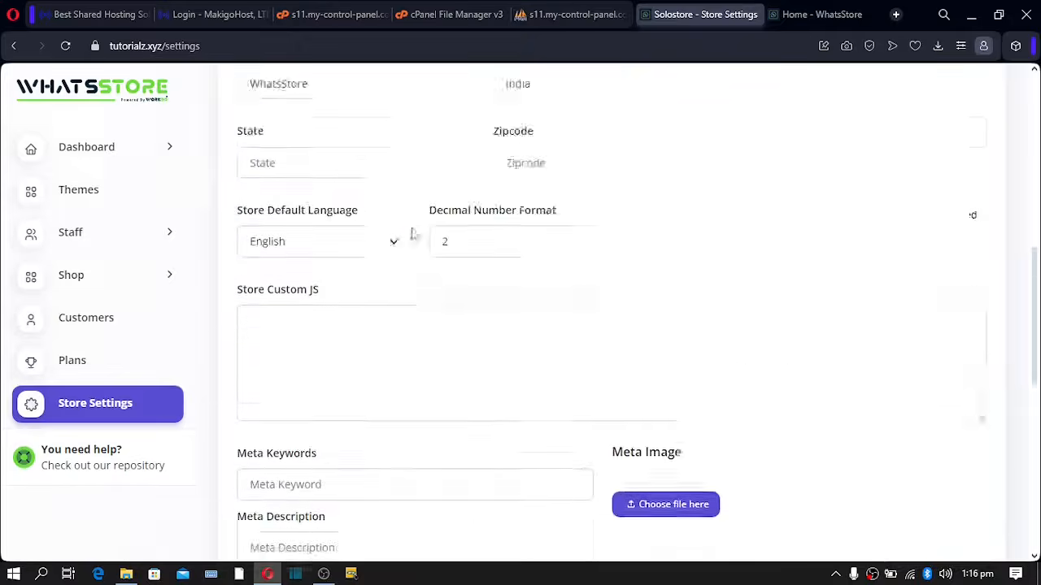
scroll(412, 234, "up", 5)
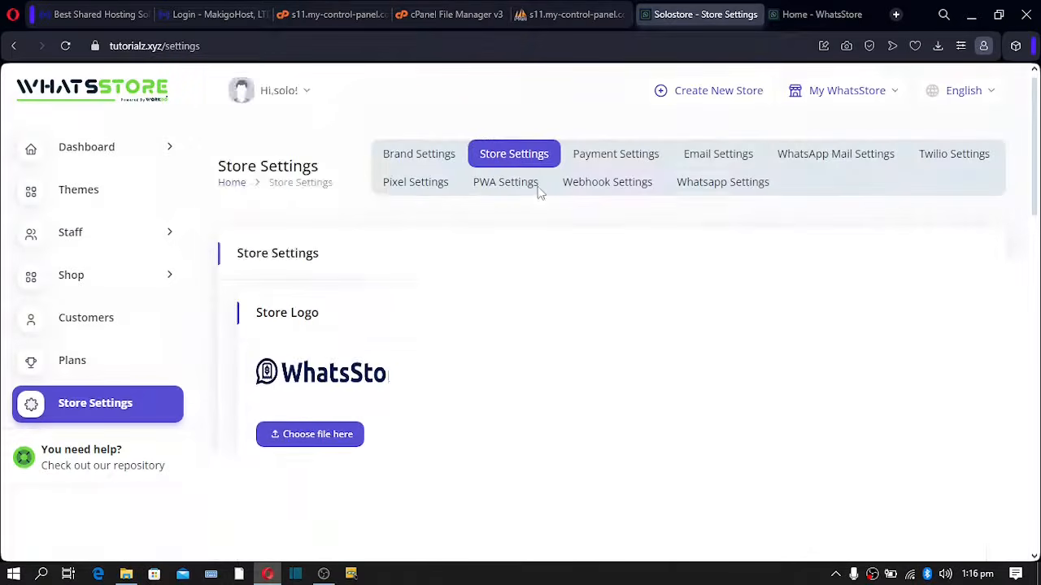
left_click(625, 156)
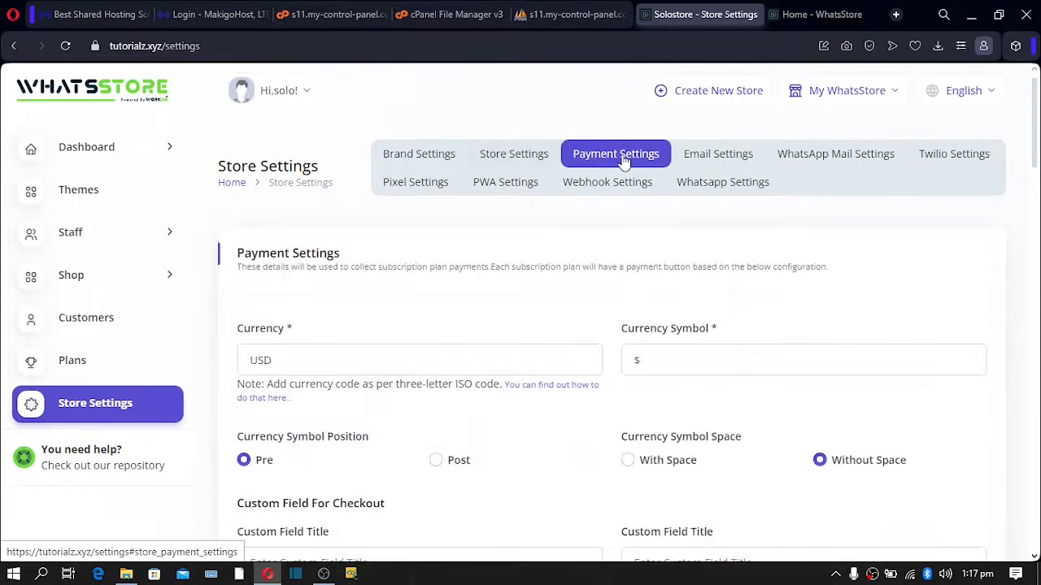
scroll(579, 246, "down", 1)
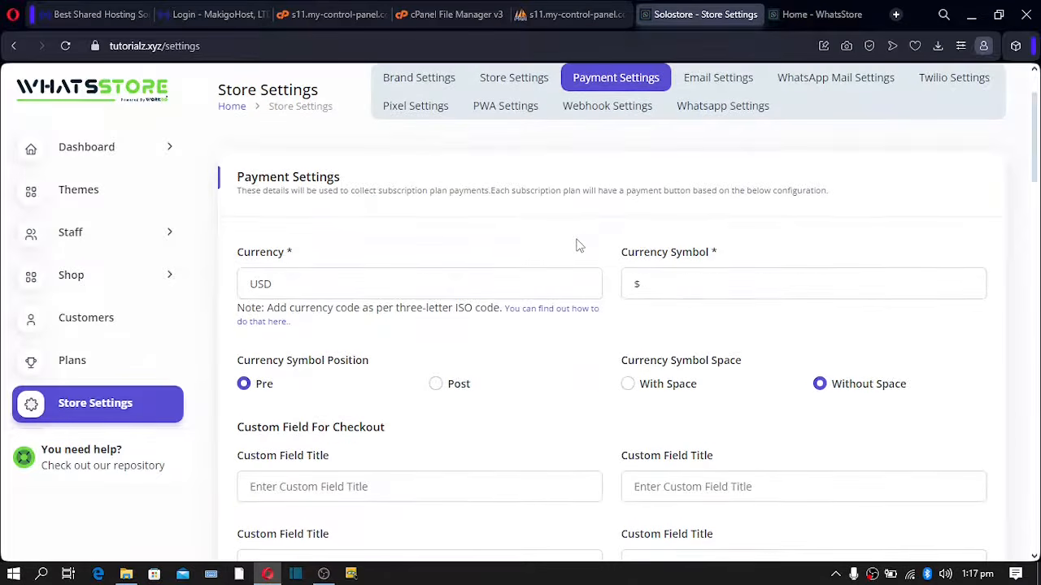
scroll(579, 245, "down", 6)
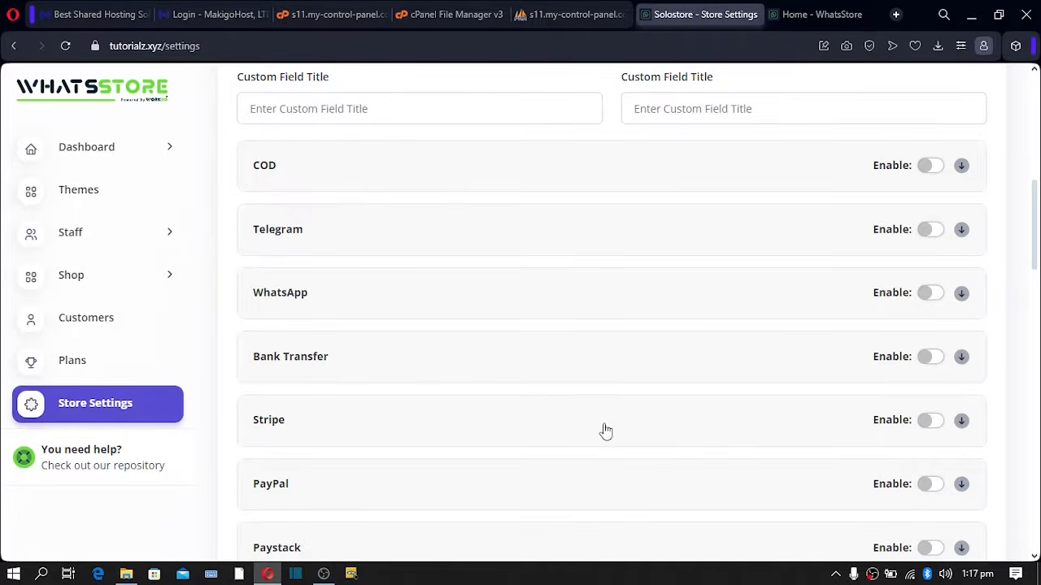
scroll(606, 431, "up", 5)
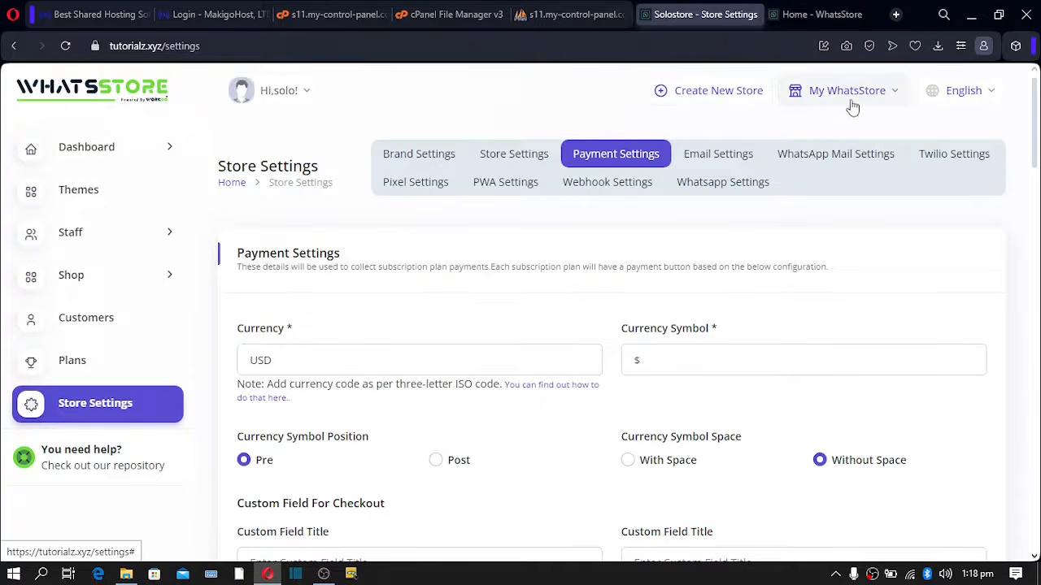
- Check the available stores, then go to Shop > Products to see the empty product list
left_click(892, 94)
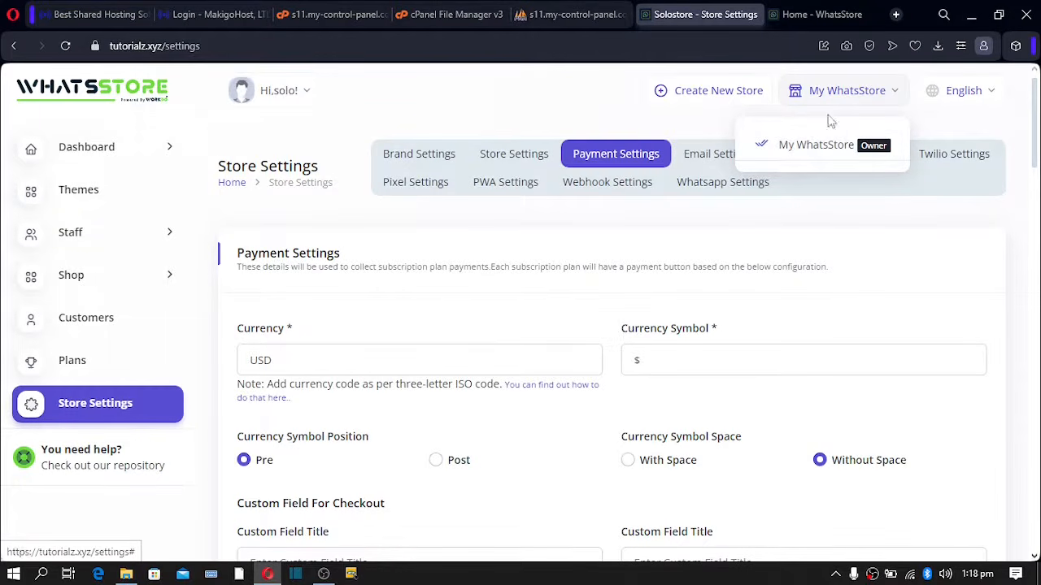
left_click(683, 120)
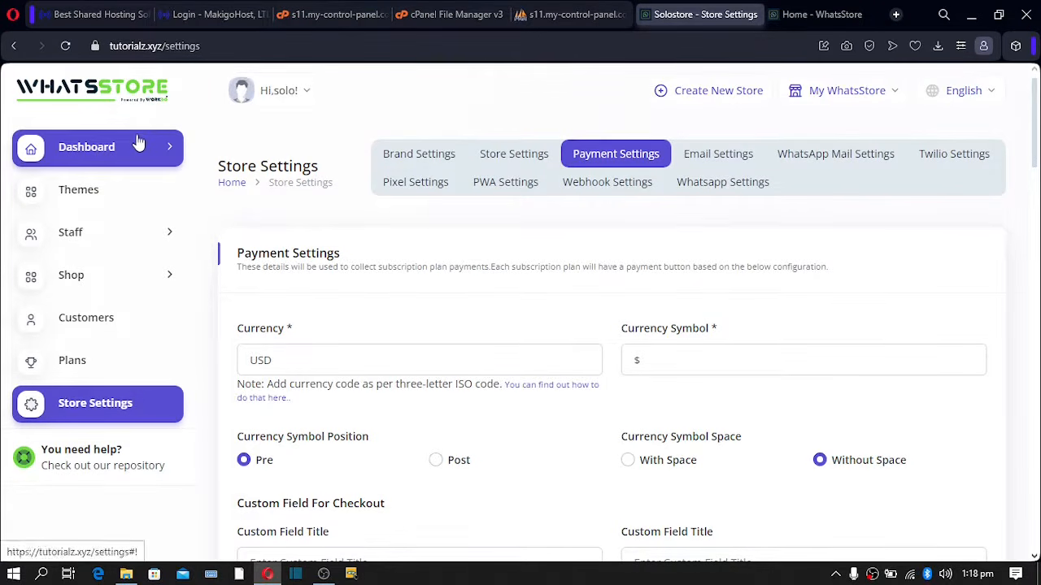
left_click(147, 288)
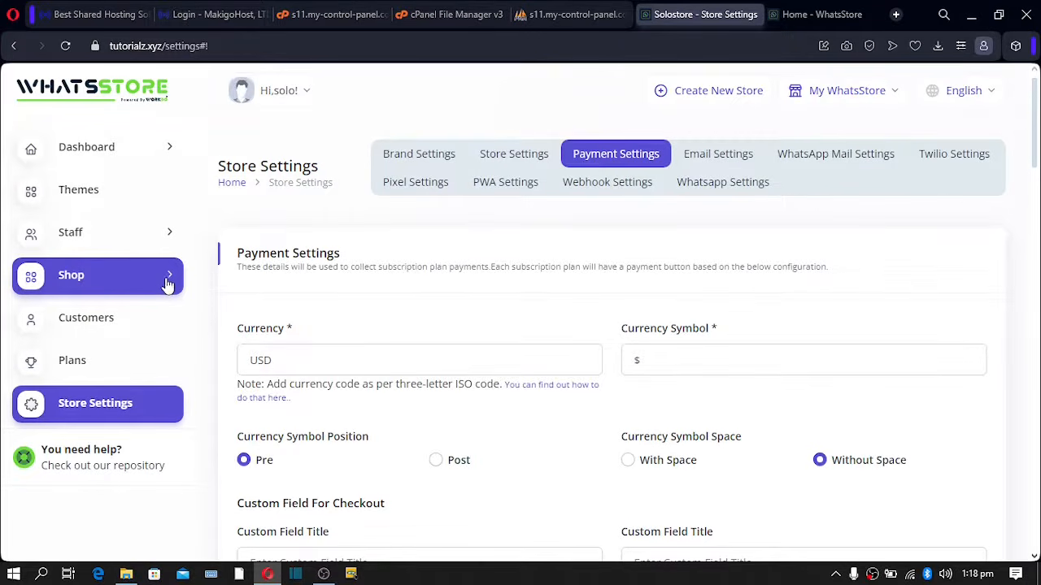
left_click(171, 282)
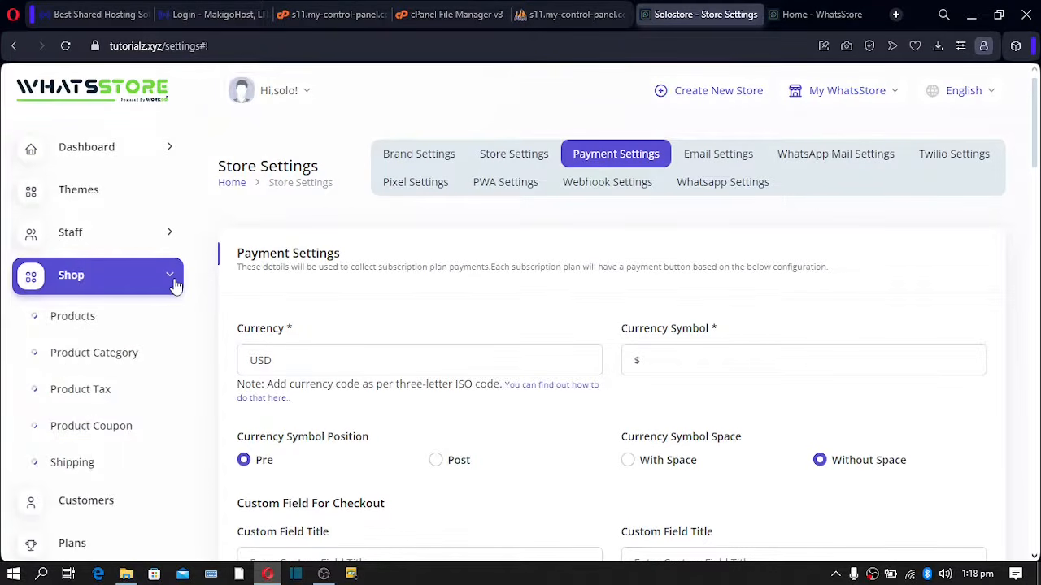
left_click(88, 321)
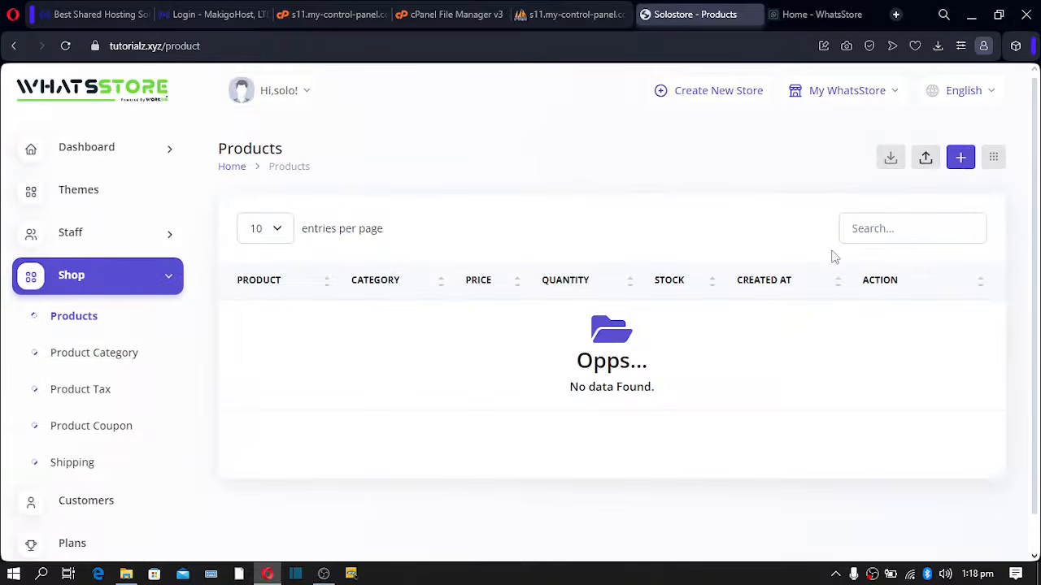
- Start a new product named 'shoe' and find the Product Categories list empty
left_click(959, 163)
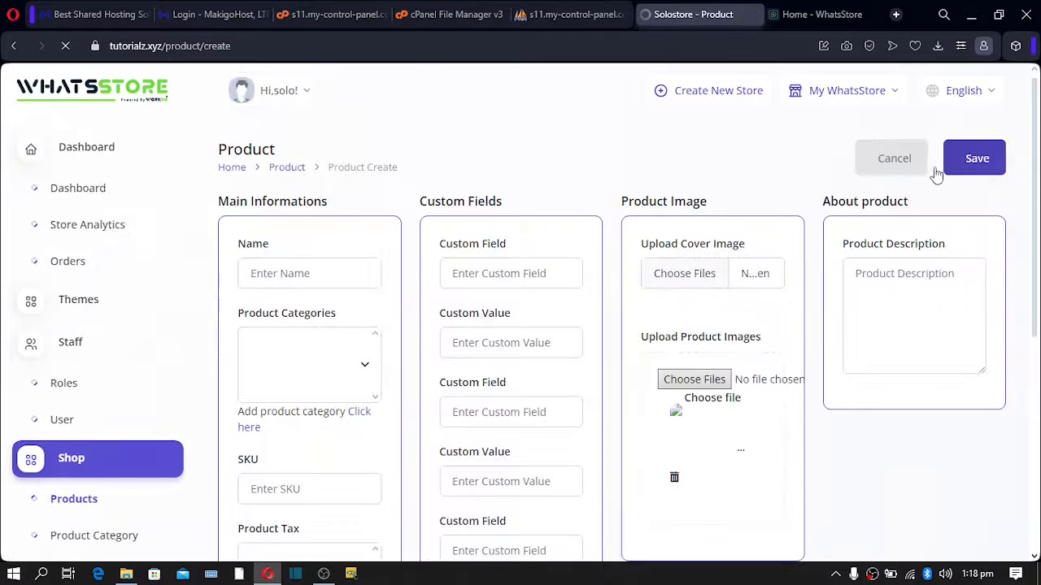
left_click(276, 274)
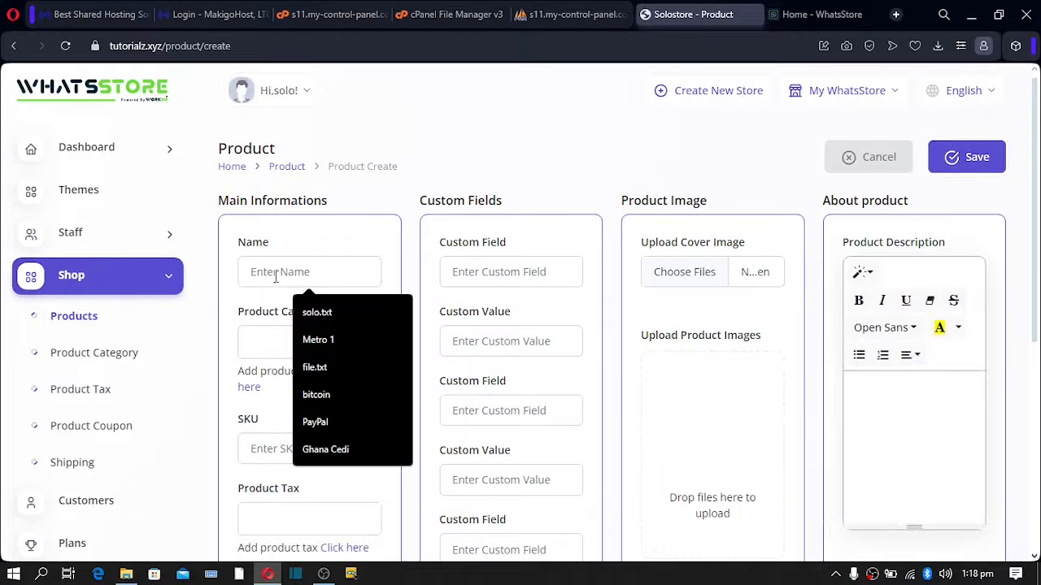
type("shoe")
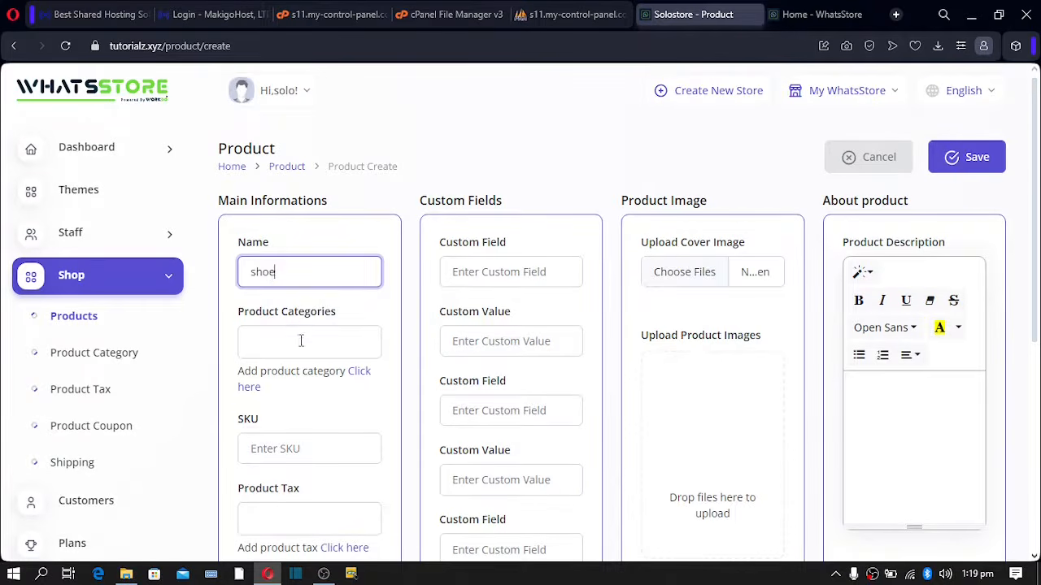
left_click(295, 341)
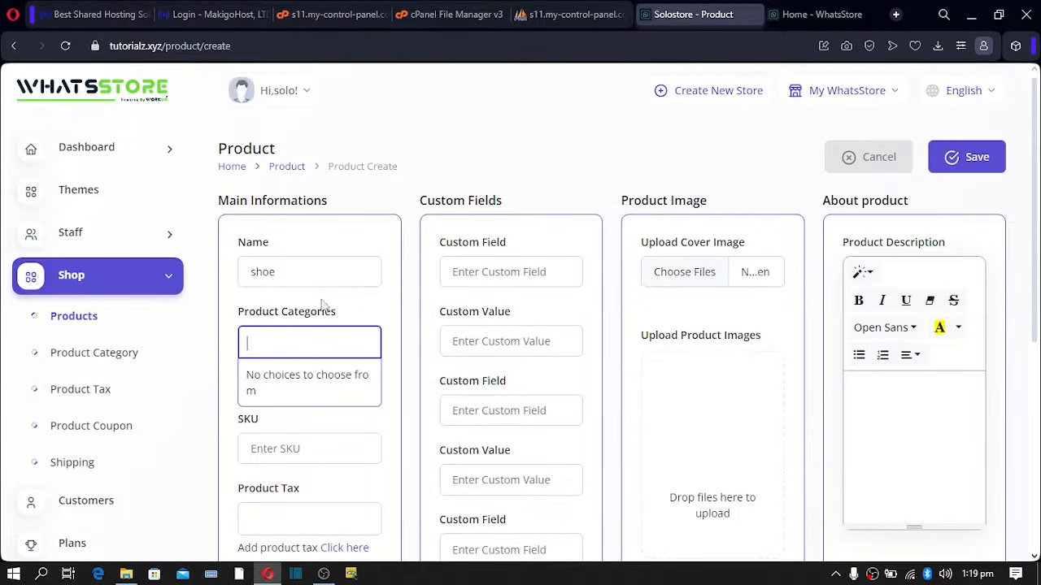
- Create a 'lifestyle' product category, then return to Shop > Products
left_click(110, 361)
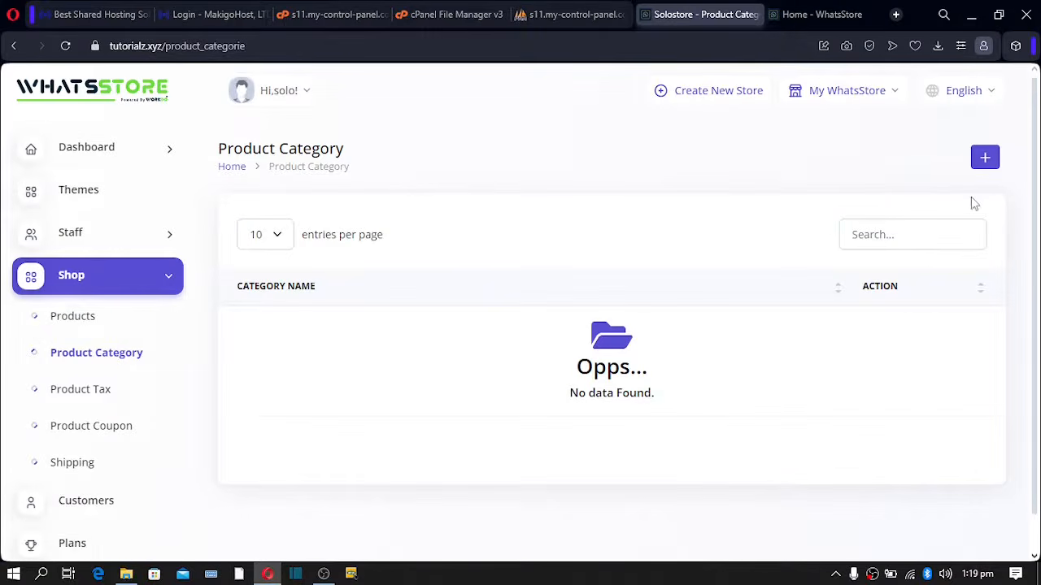
left_click(984, 159)
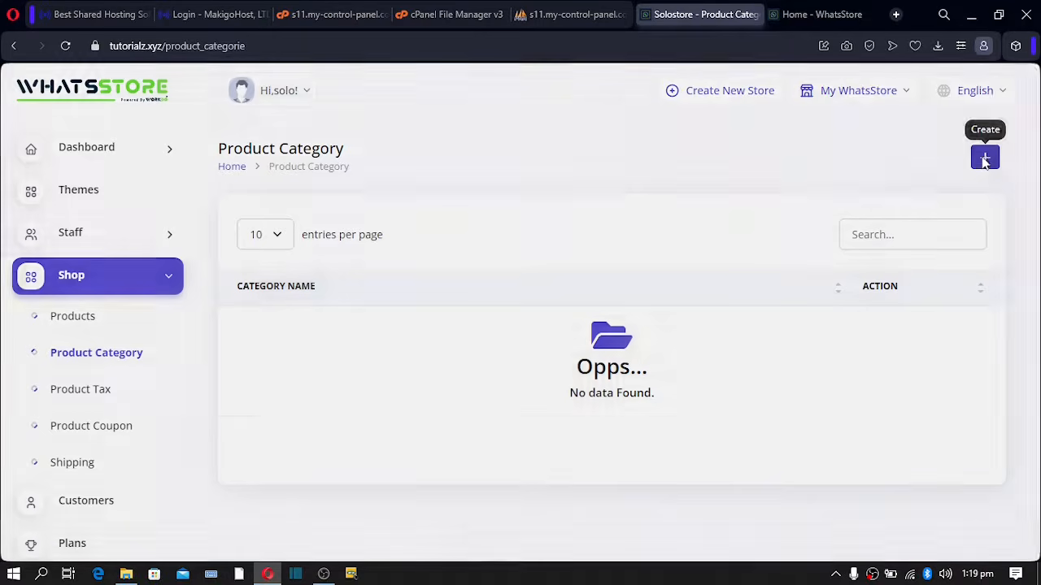
left_click(437, 168)
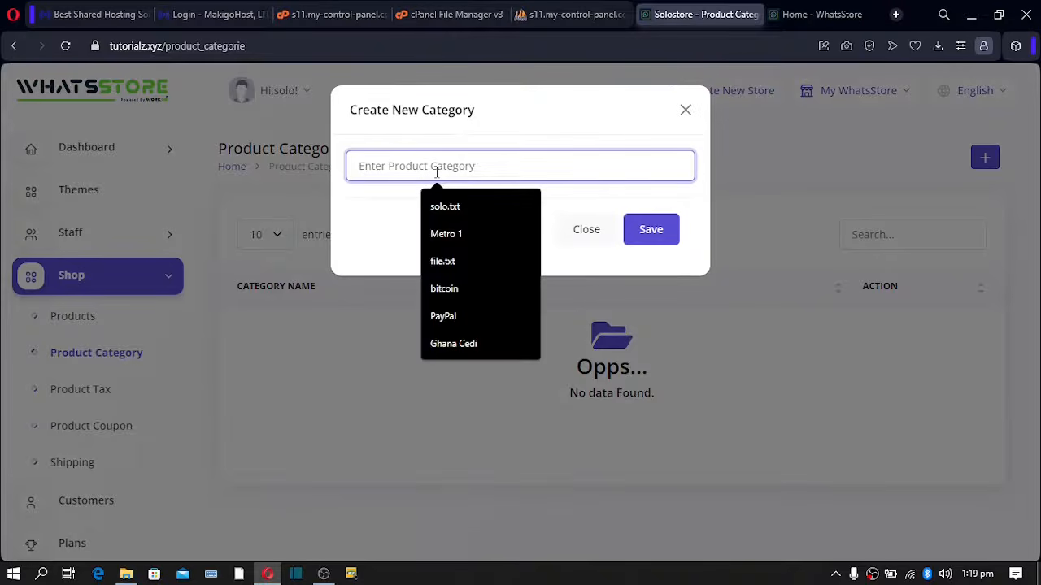
type("lifestyle")
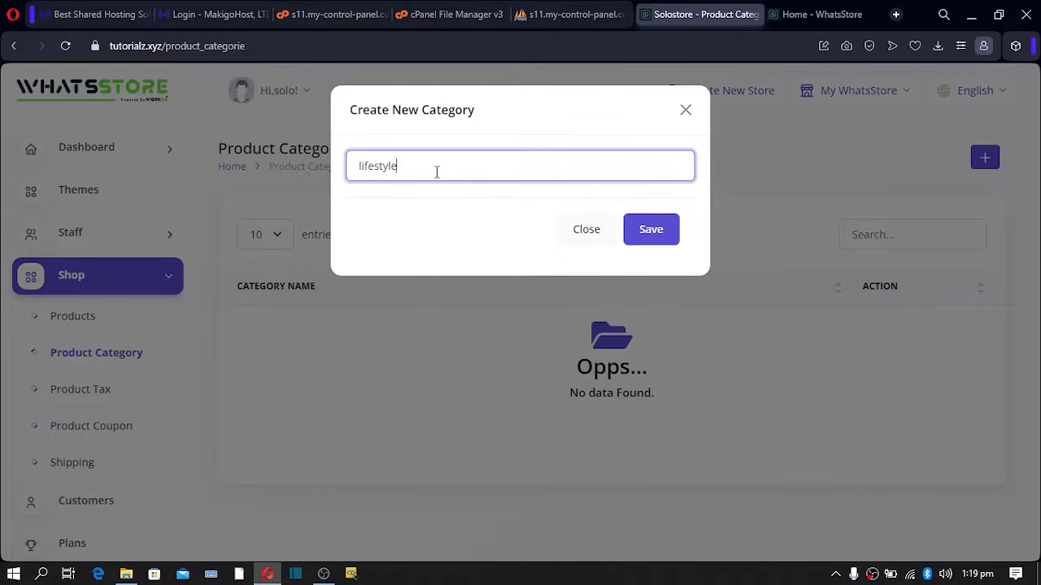
left_click(648, 235)
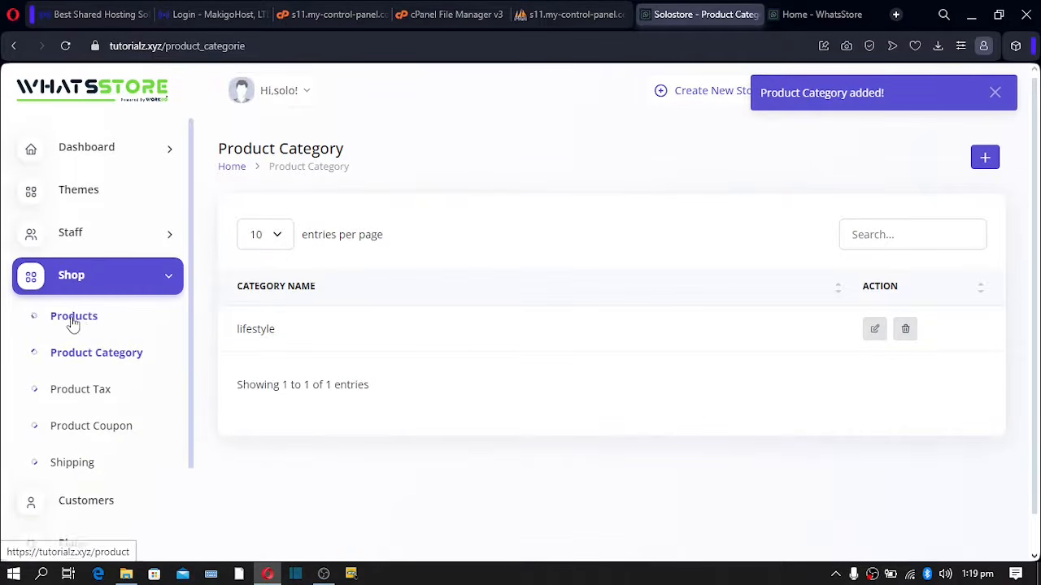
left_click(88, 325)
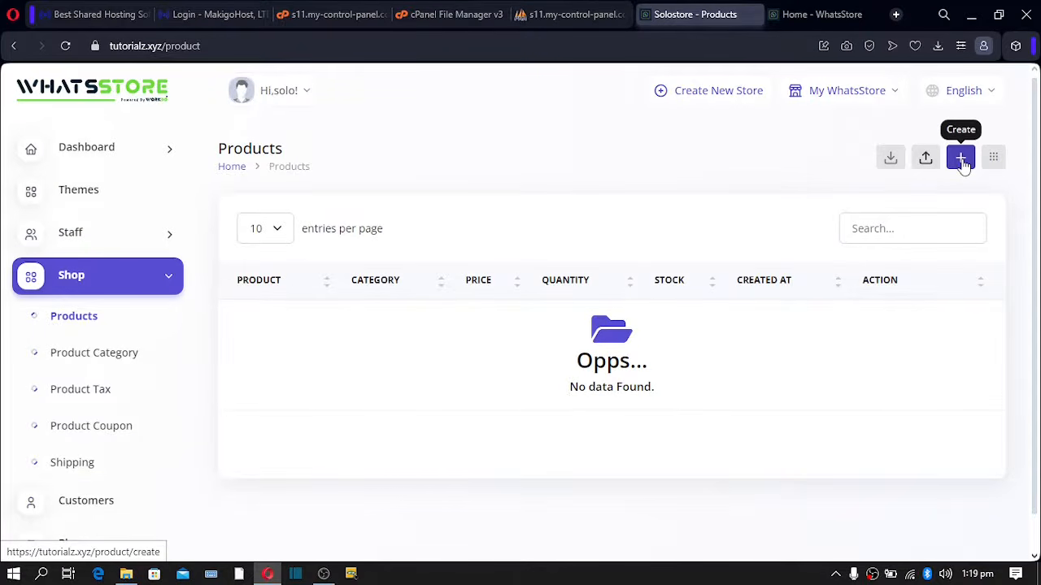
- Start a new product named 'shoe' in the lifestyle category
left_click(960, 159)
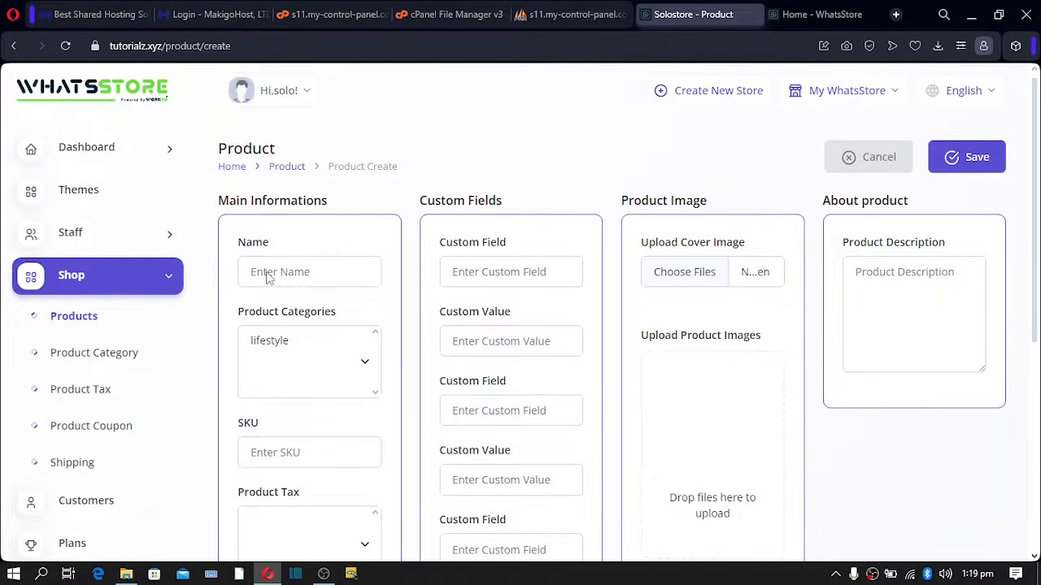
left_click(268, 276)
type("shoe")
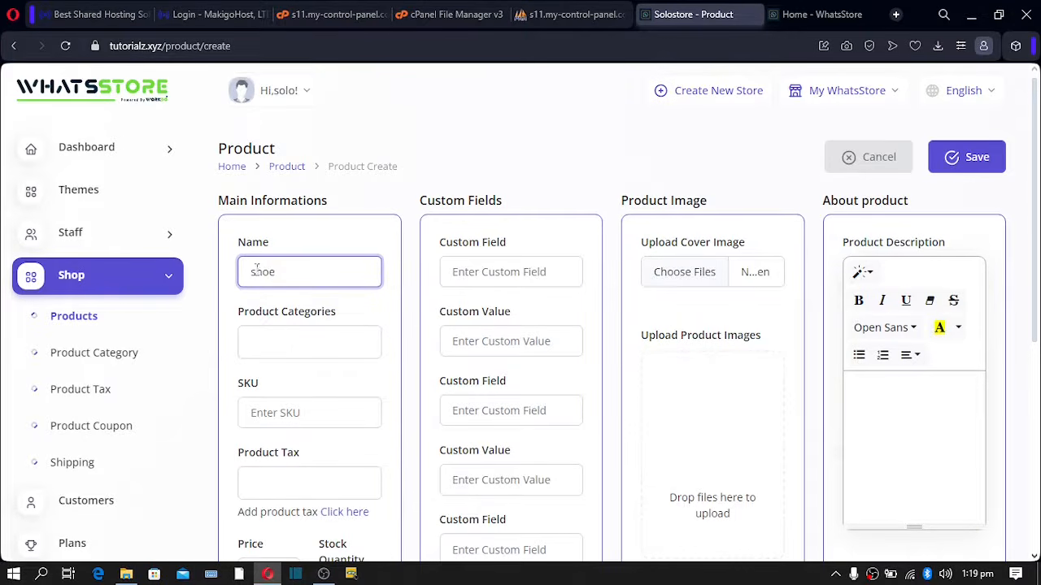
left_click(288, 333)
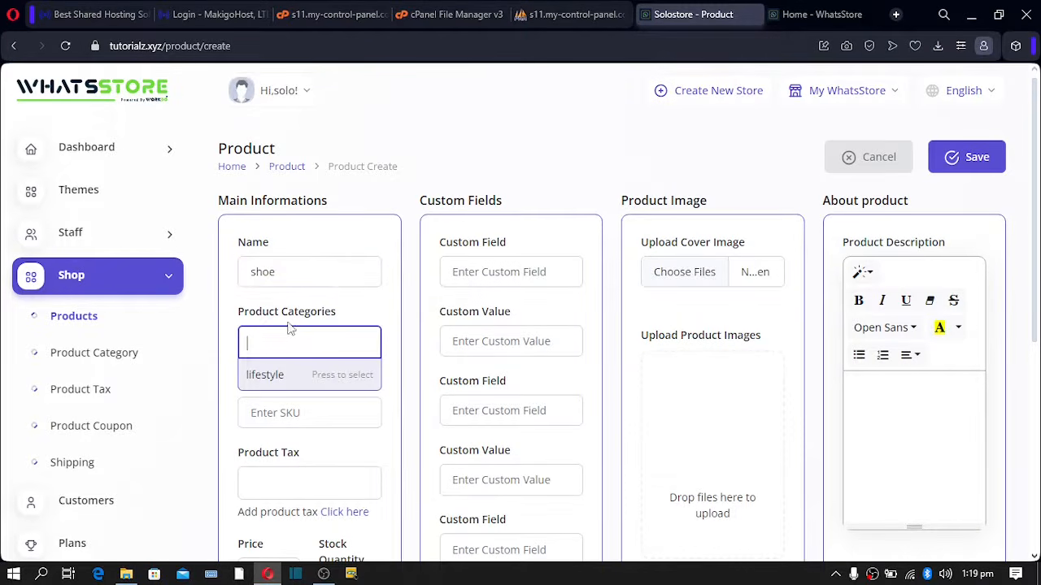
left_click(275, 377)
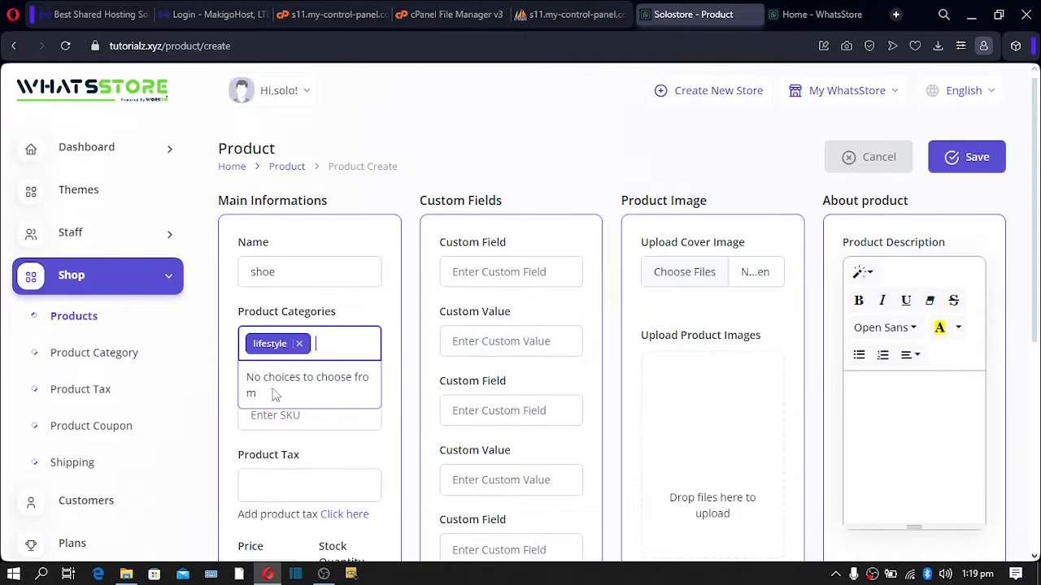
left_click(226, 417)
- Fill in SKU 234536, price 10.00 and the stock quantity field
left_click(266, 412)
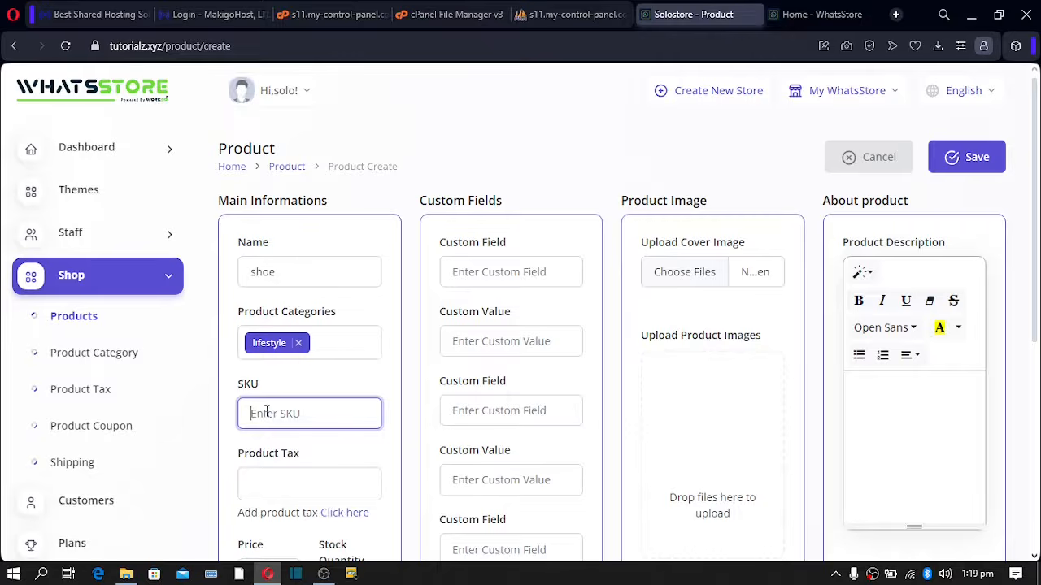
type("232536")
left_click_drag(301, 412, 241, 417)
scroll(286, 423, "down", 2)
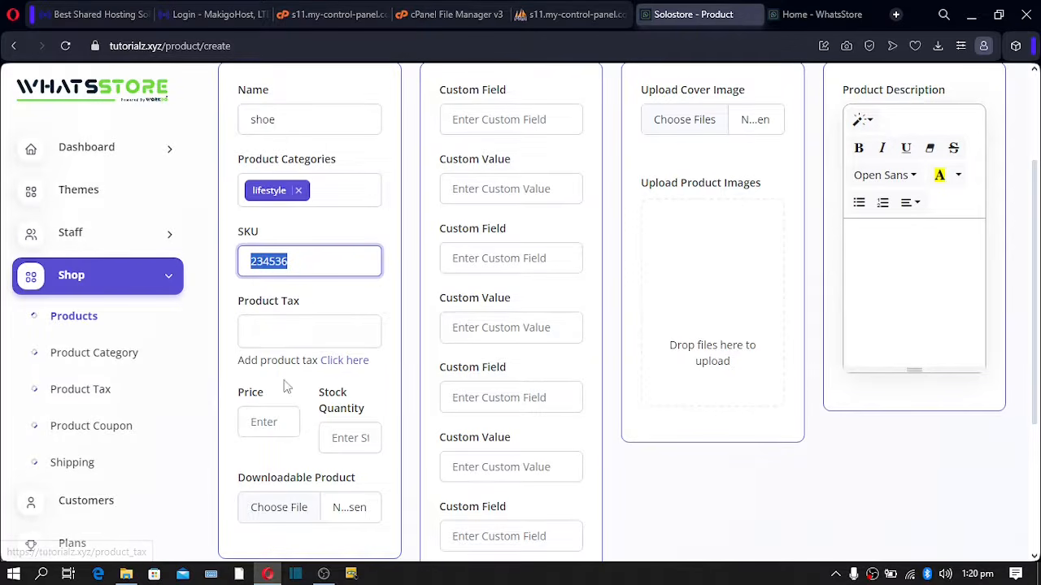
left_click(263, 421)
left_click(277, 462)
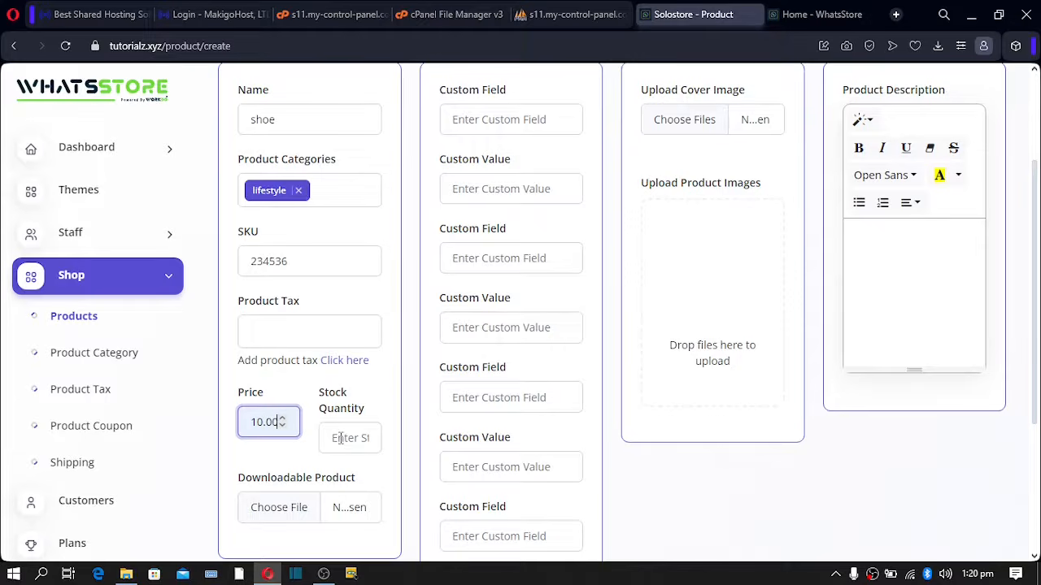
left_click(355, 439)
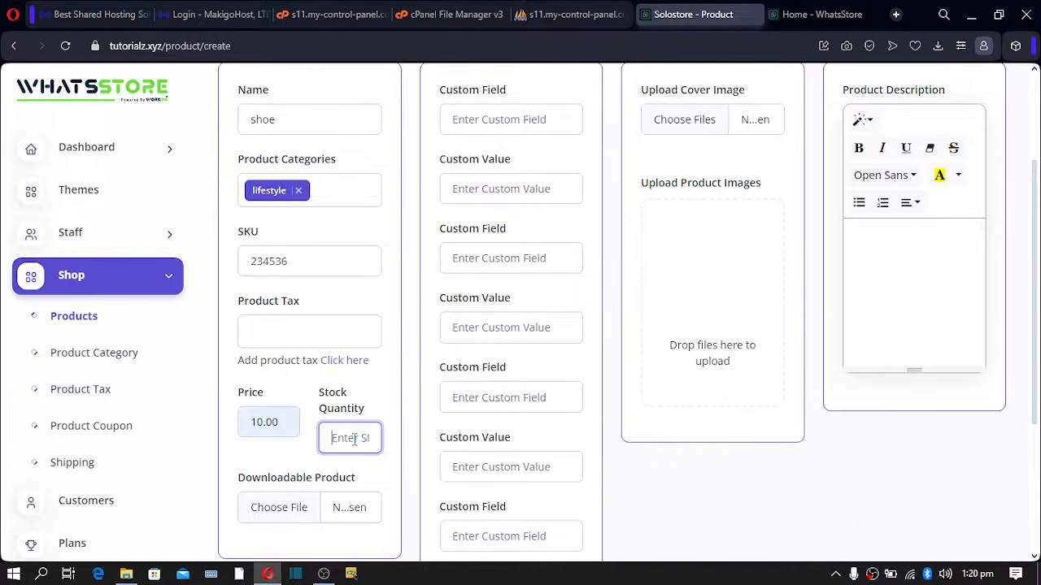
- Finish the stock quantity of 100 and open the cover-image file picker with bg-13.png
type("100")
scroll(349, 443, "down", 1)
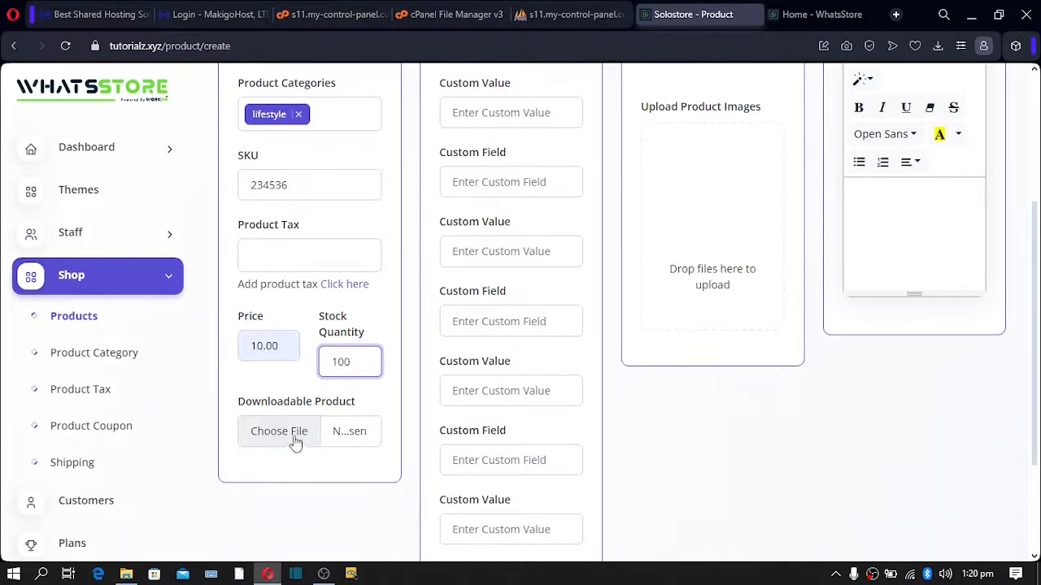
scroll(340, 440, "up", 2)
scroll(276, 474, "down", 4)
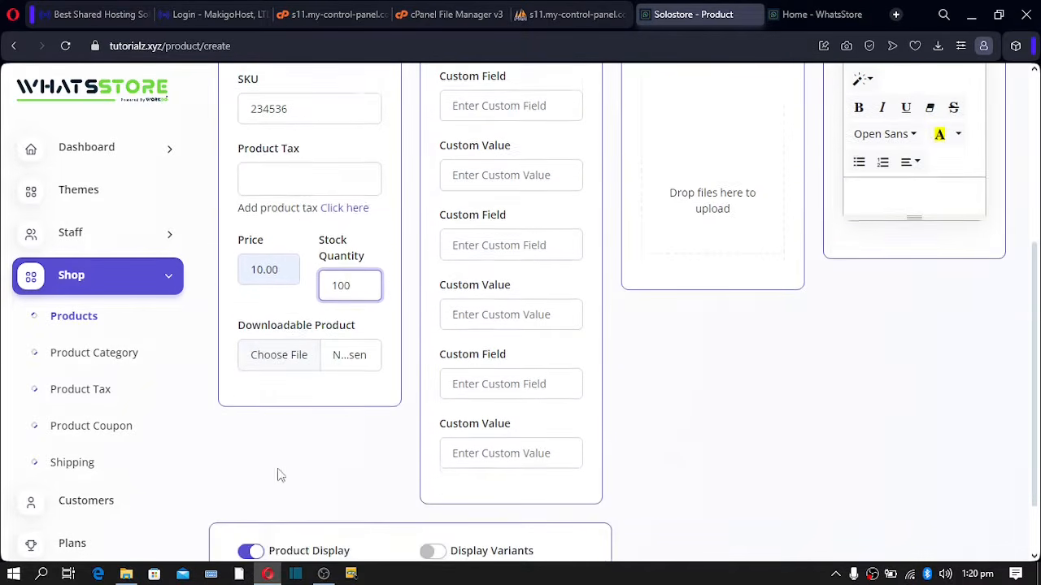
scroll(339, 382, "down", 1)
scroll(339, 398, "up", 2)
scroll(339, 398, "down", 2)
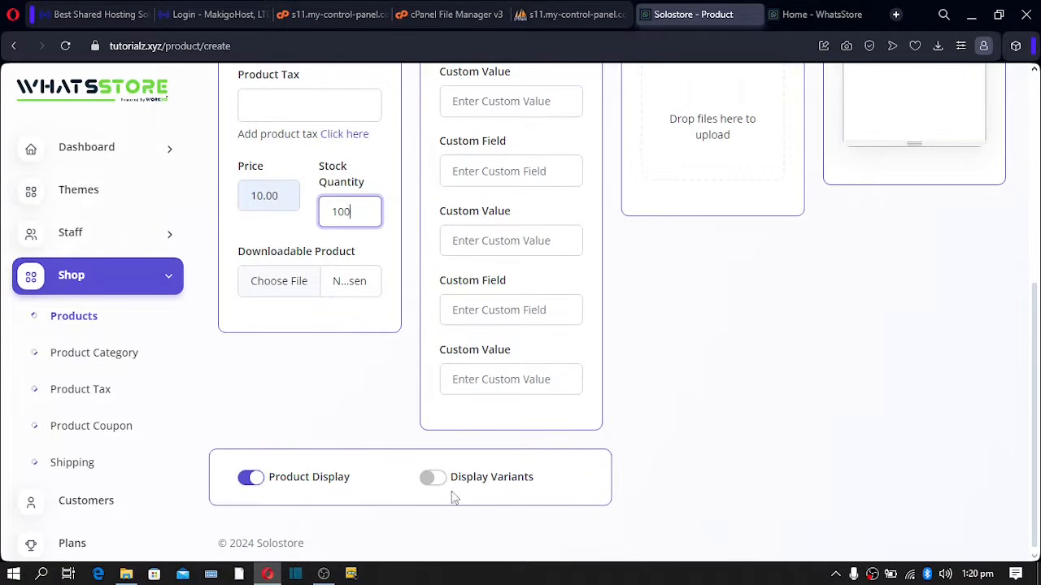
scroll(349, 280, "up", 5)
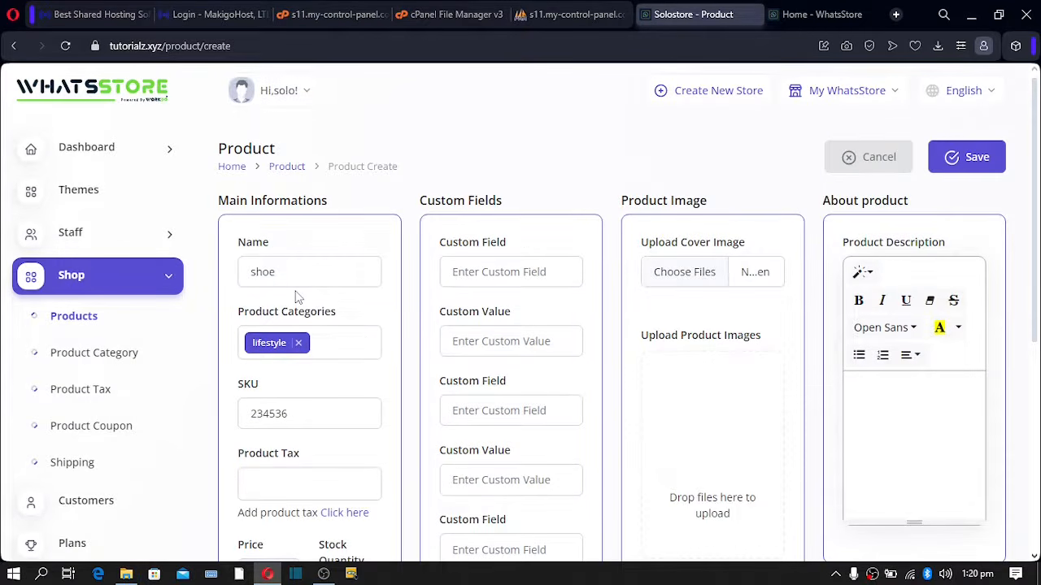
scroll(297, 298, "down", 5)
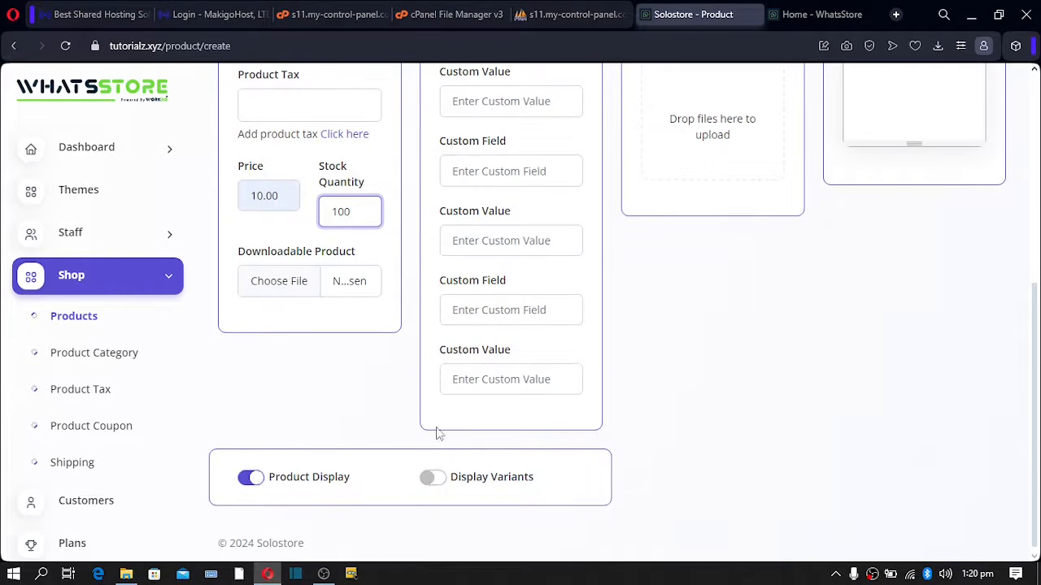
scroll(434, 432, "up", 5)
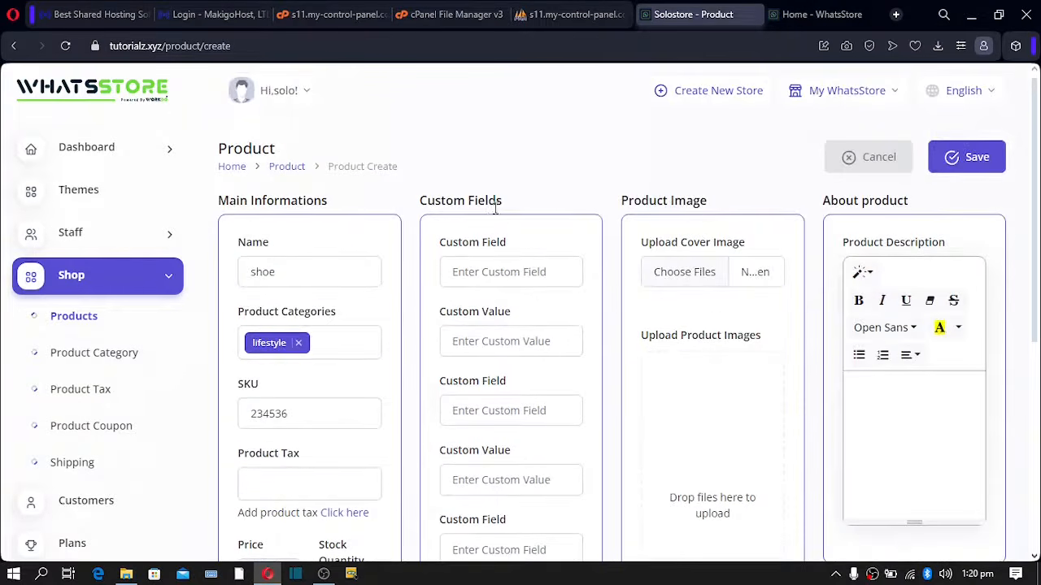
scroll(481, 356, "down", 4)
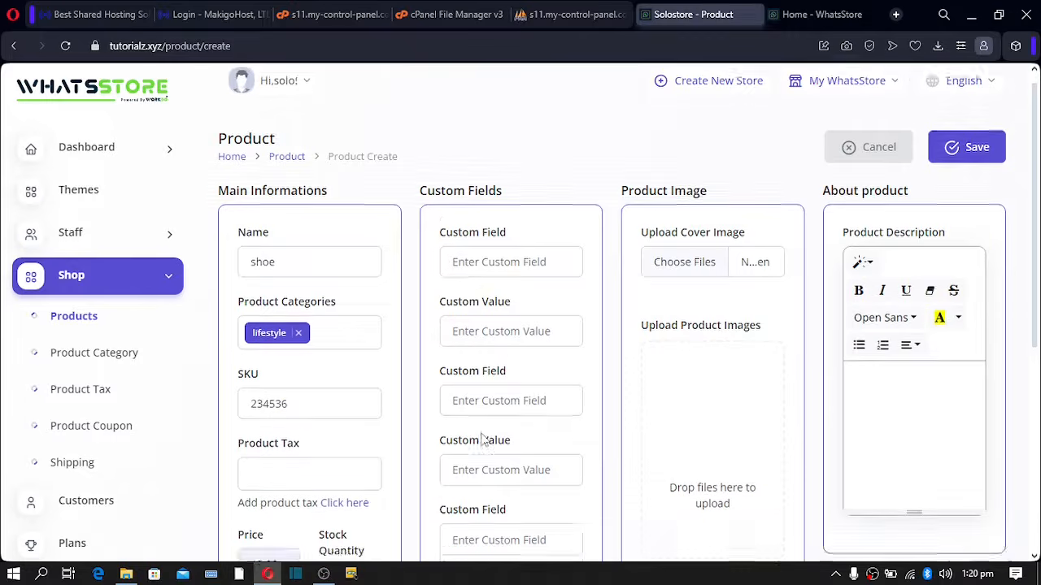
scroll(483, 437, "up", 1)
scroll(484, 436, "up", 3)
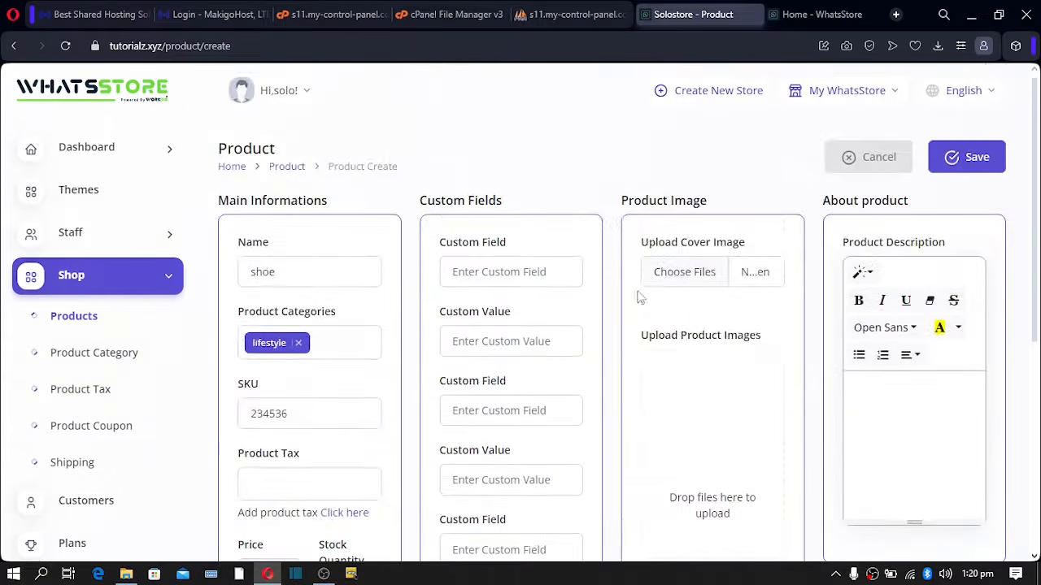
left_click(695, 274)
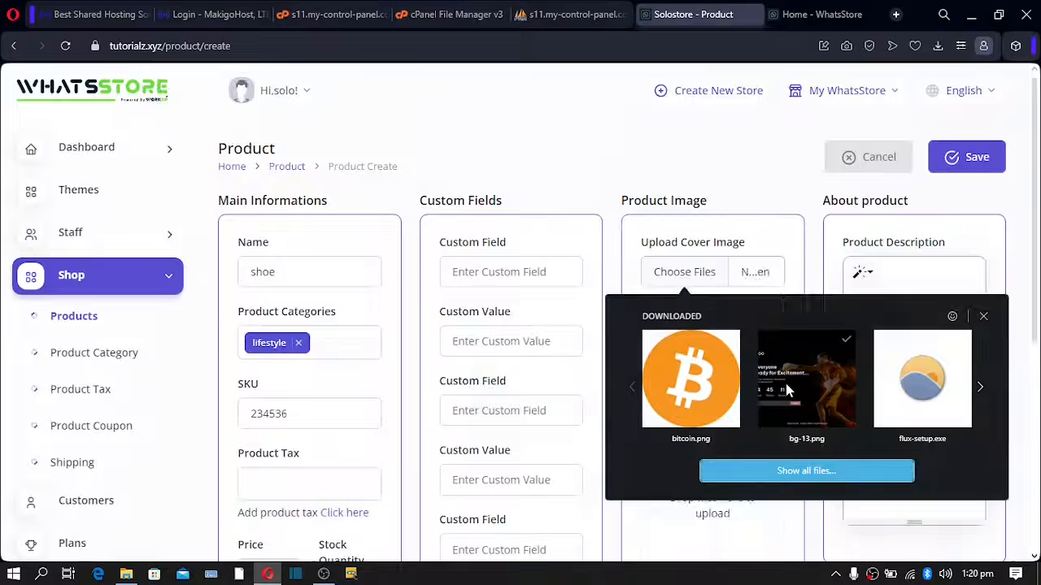
- Set bg-13.png as the cover image and add it to the product images
left_click(788, 391)
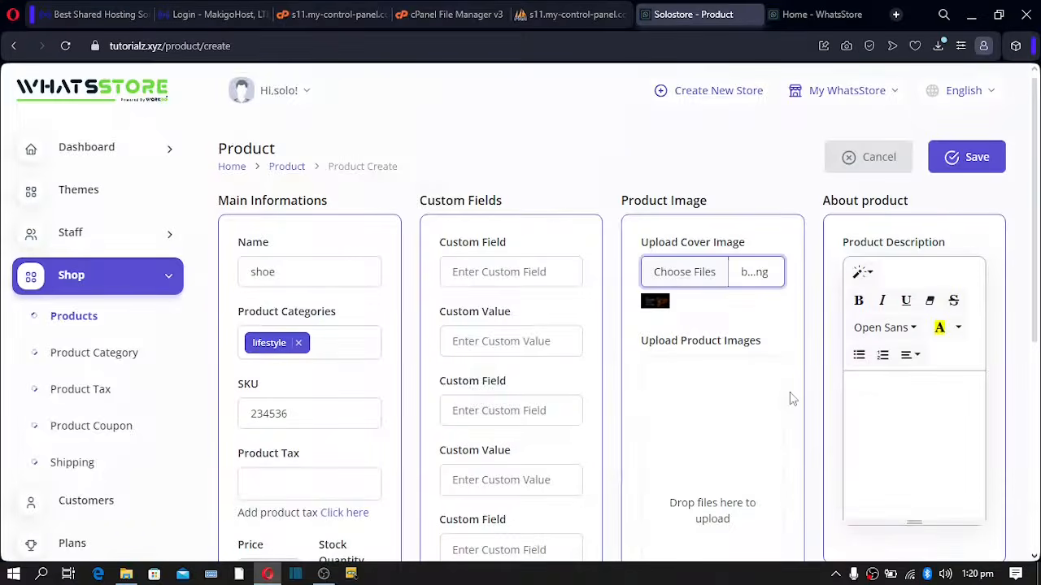
scroll(718, 356, "down", 1)
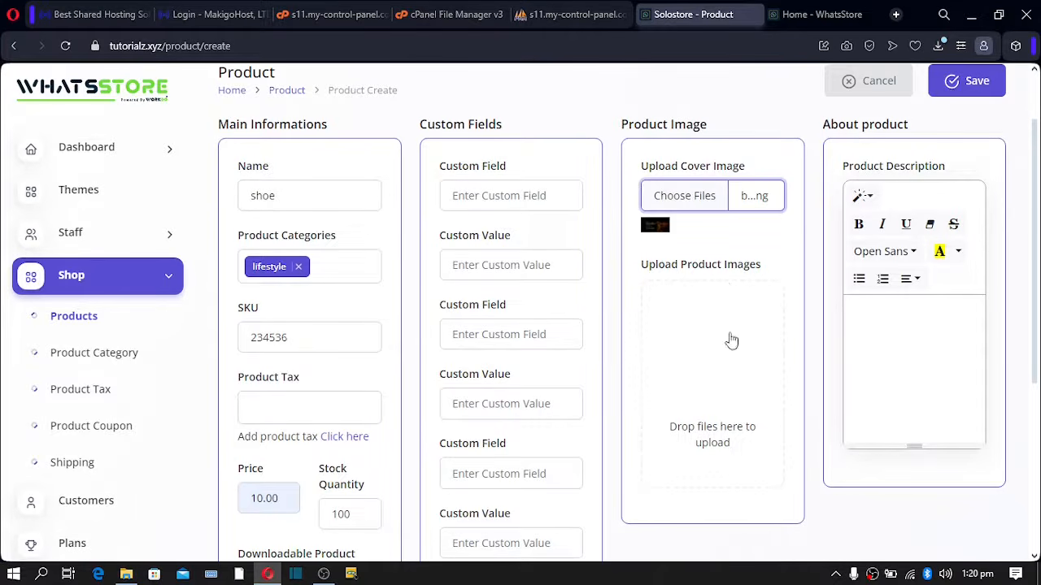
left_click(711, 439)
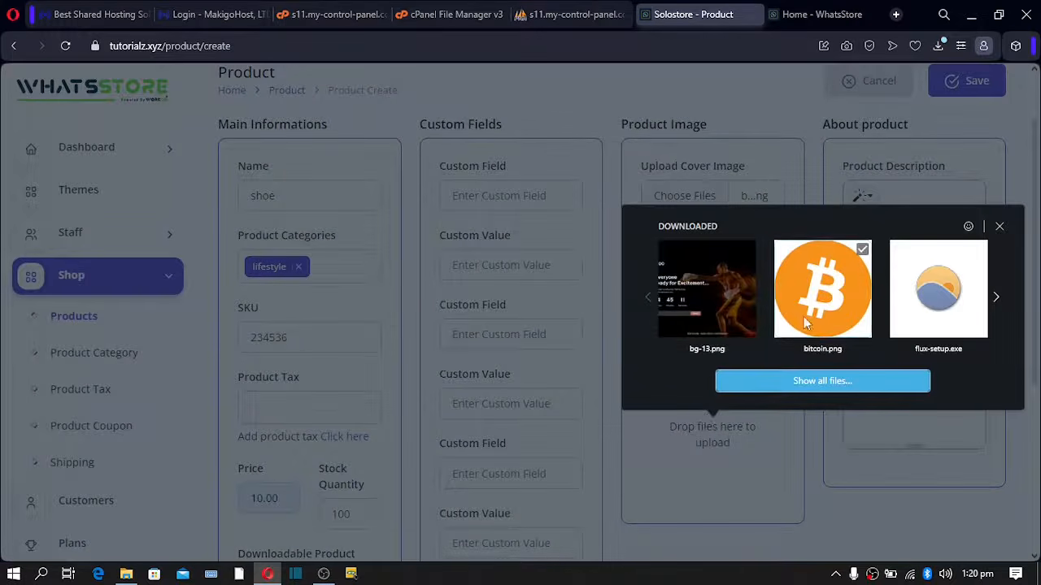
left_click(707, 298)
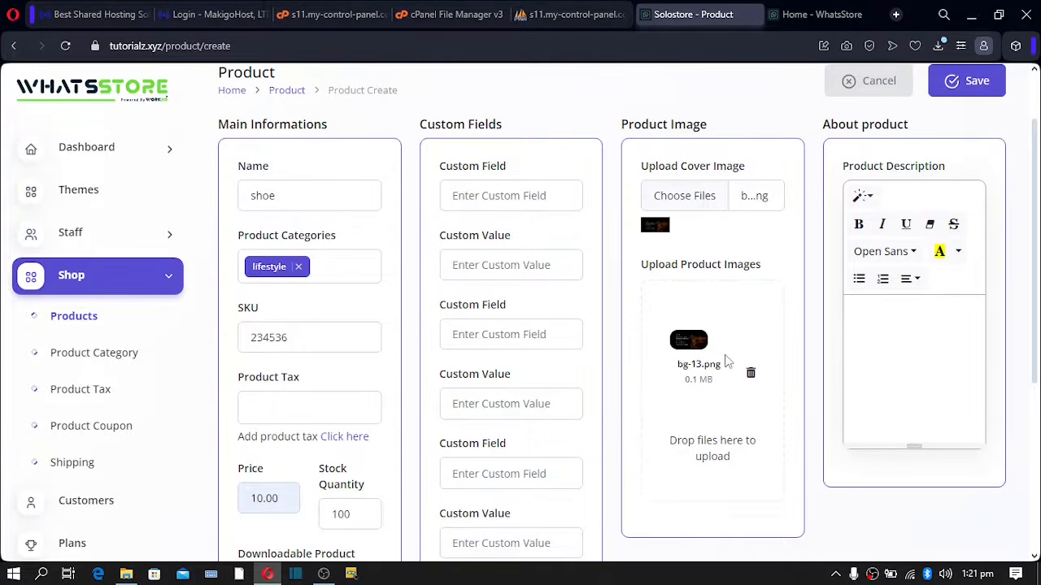
- Type a short product description for the shoe
scroll(726, 363, "down", 1)
left_click(867, 273)
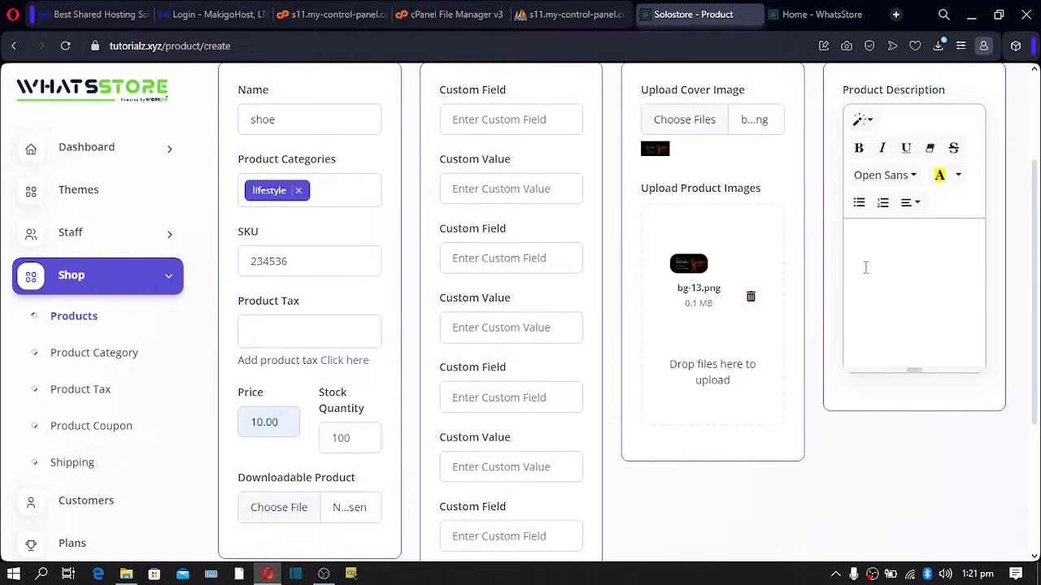
type("gdghdjhdjuuddyudui")
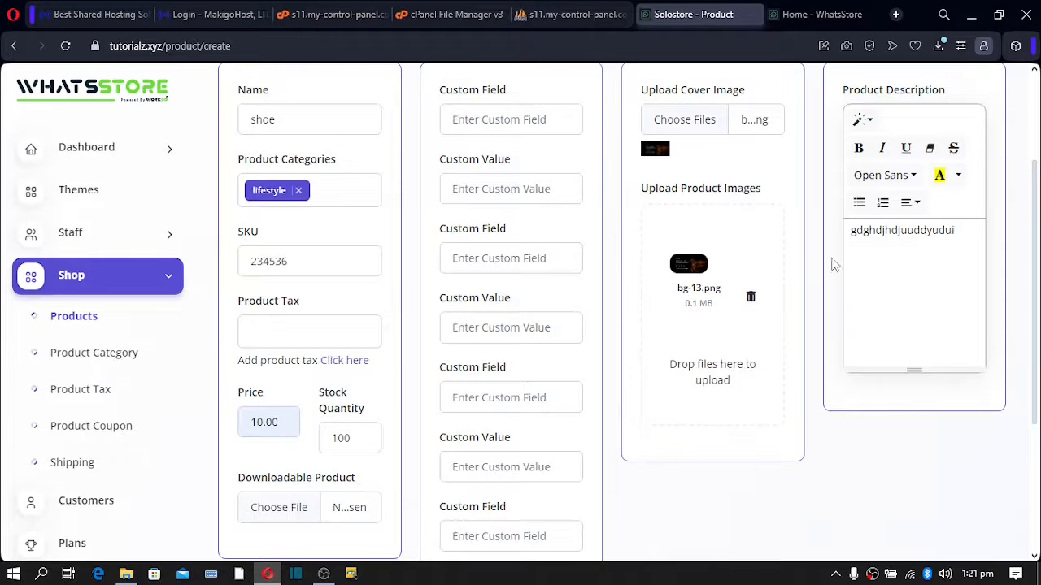
scroll(837, 262, "up", 2)
scroll(850, 258, "down", 5)
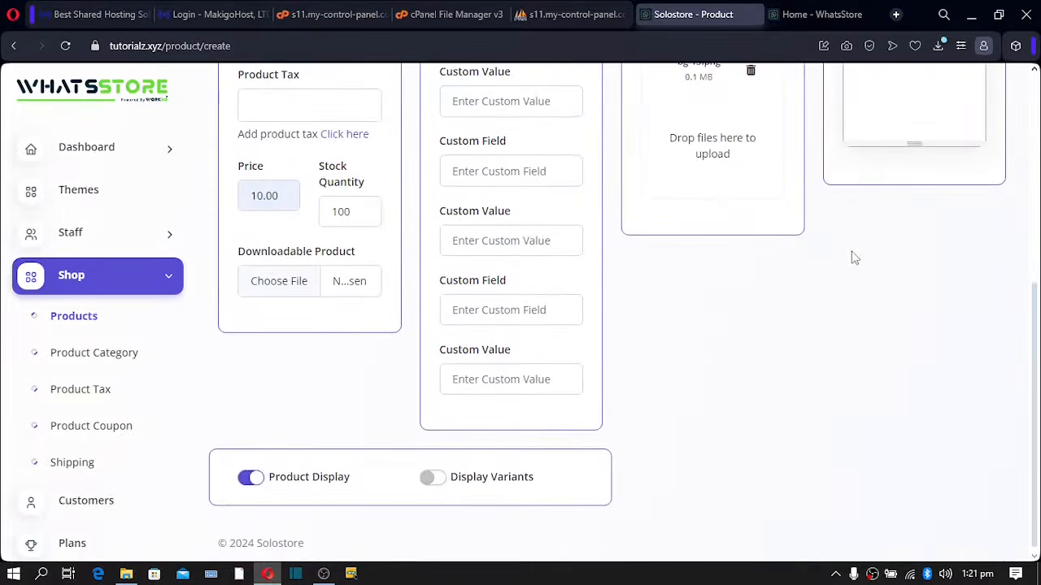
scroll(854, 258, "up", 5)
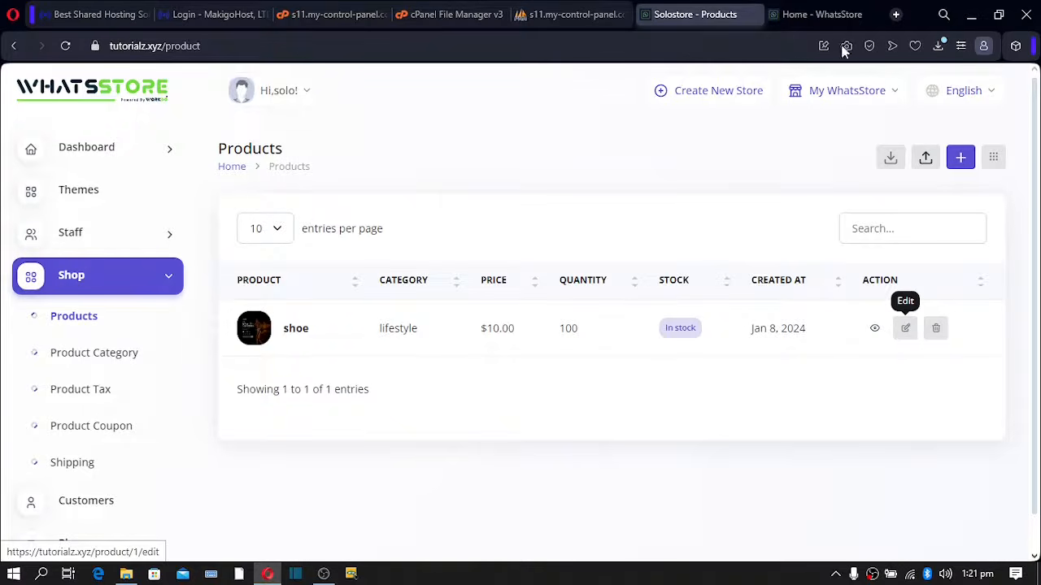
- Reload the storefront and inspect the shoe's quick view with its $10.00 price and ID
left_click(809, 17)
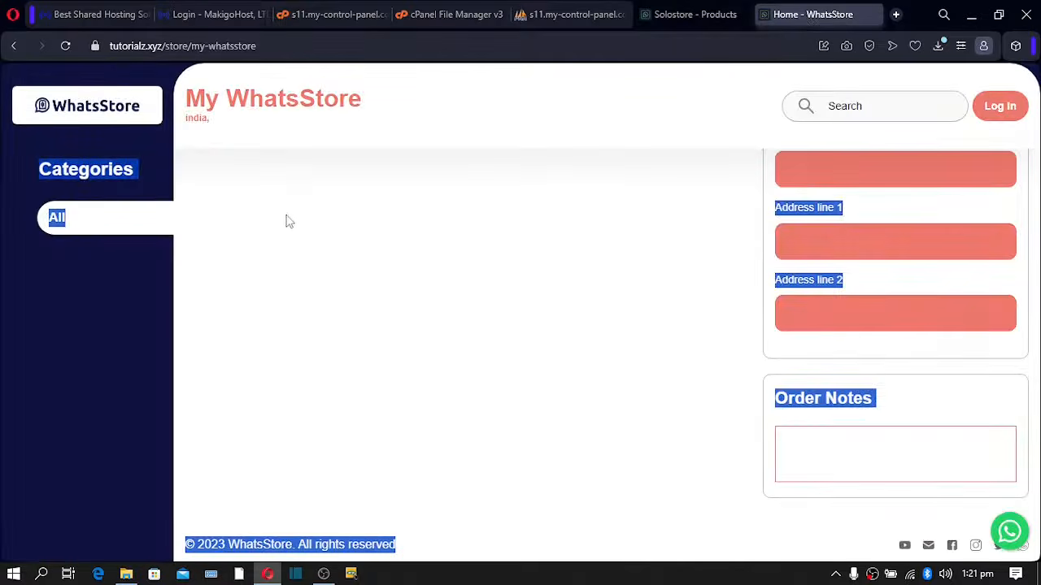
left_click(60, 49)
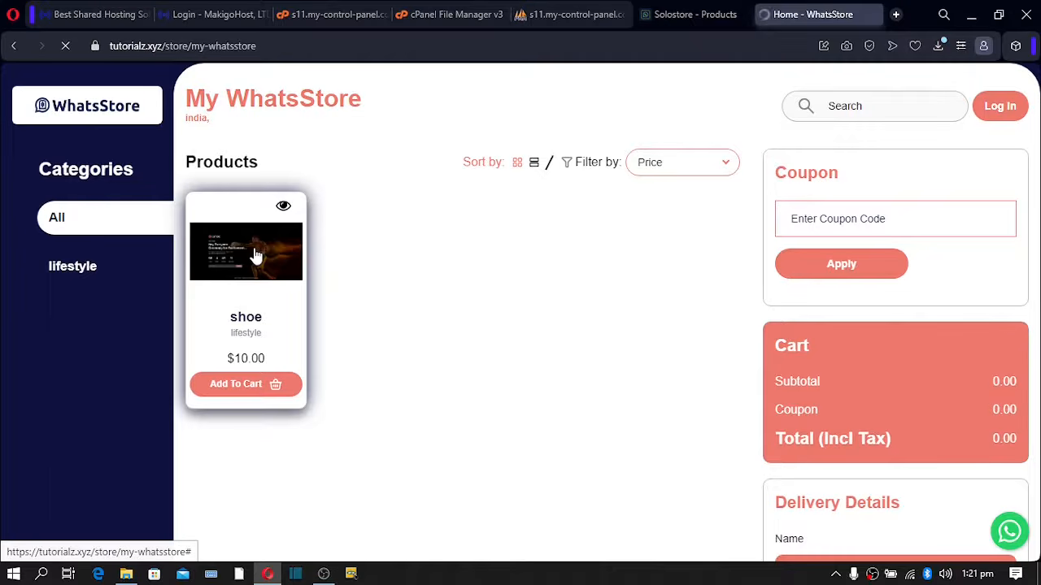
left_click(248, 257)
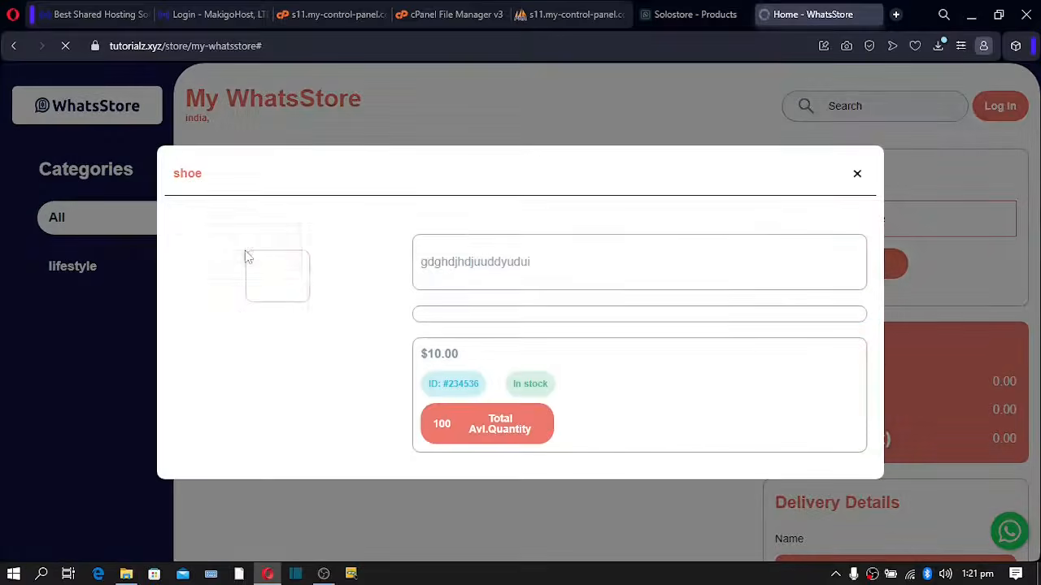
left_click_drag(501, 264, 513, 267)
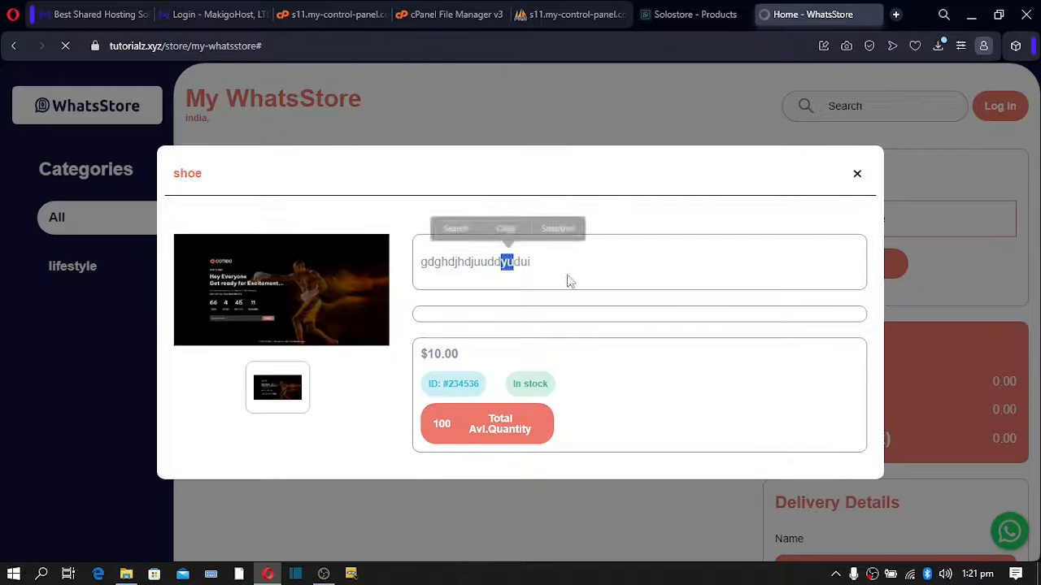
left_click_drag(430, 355, 444, 356)
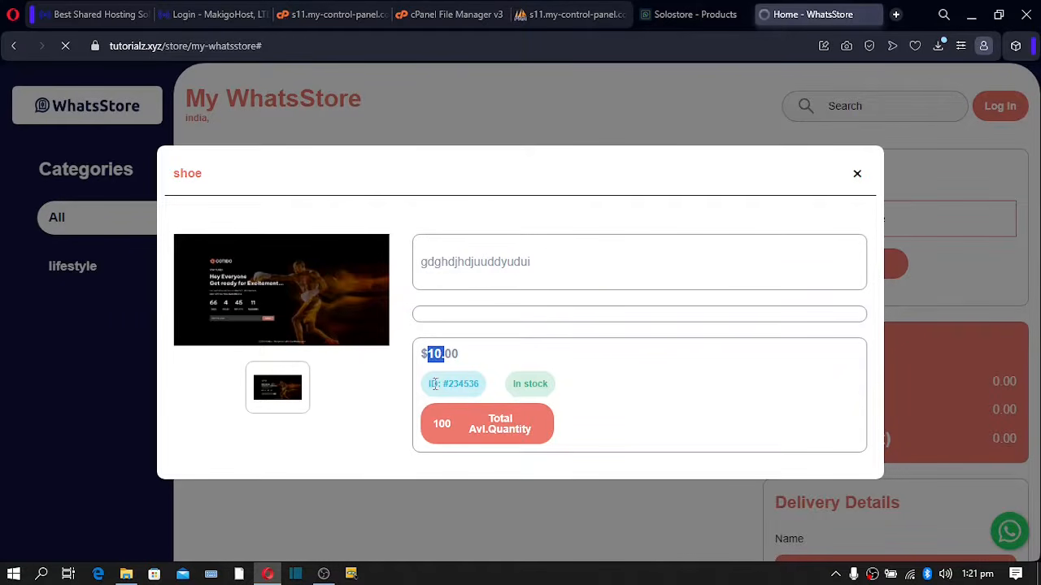
left_click_drag(435, 384, 515, 385)
left_click(531, 386)
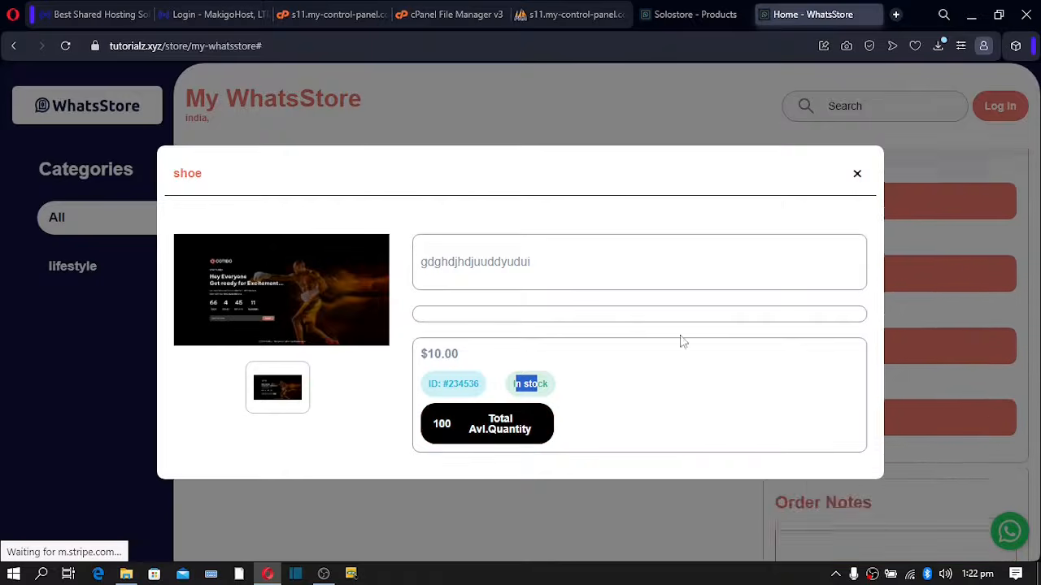
left_click(858, 174)
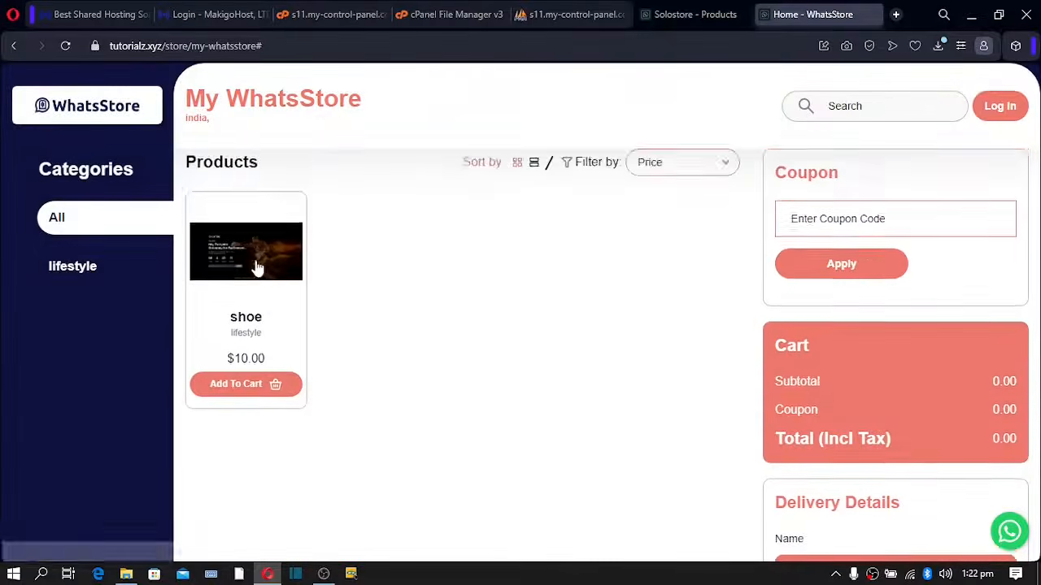
- Add the shoe to the cart and return to the admin Products page
left_click(230, 394)
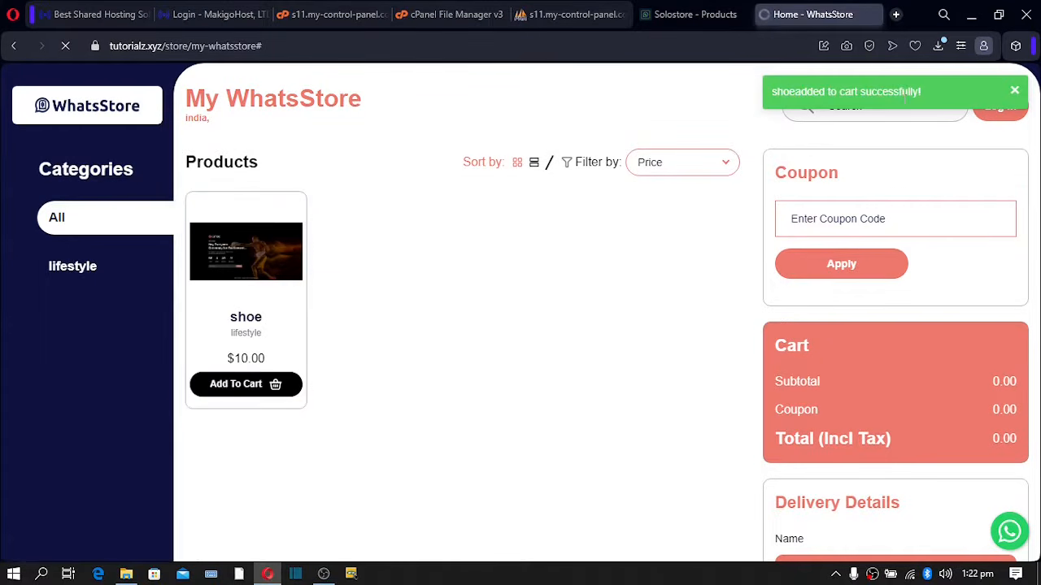
scroll(836, 158, "down", 2)
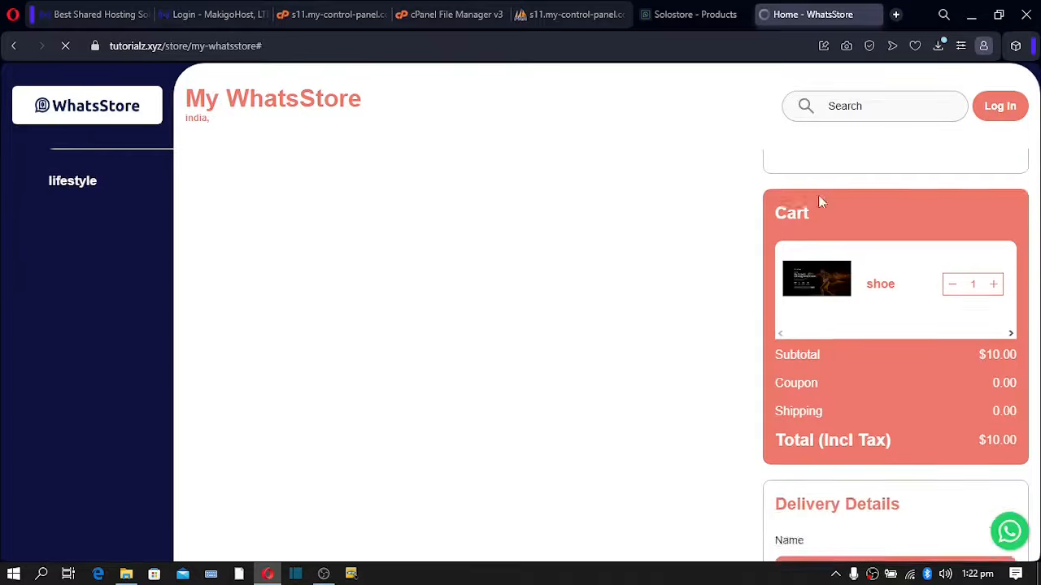
scroll(820, 200, "up", 1)
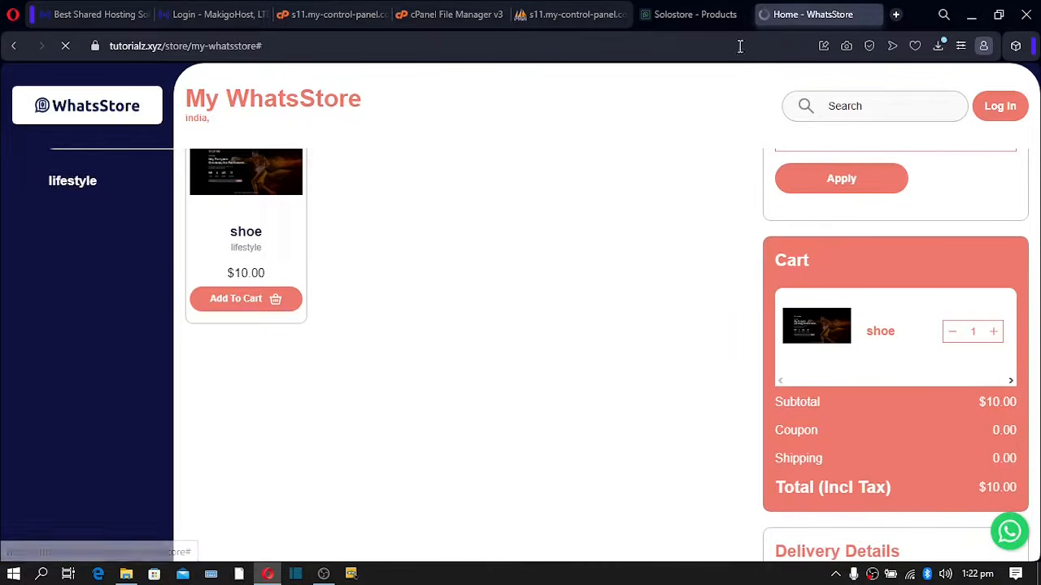
left_click(690, 15)
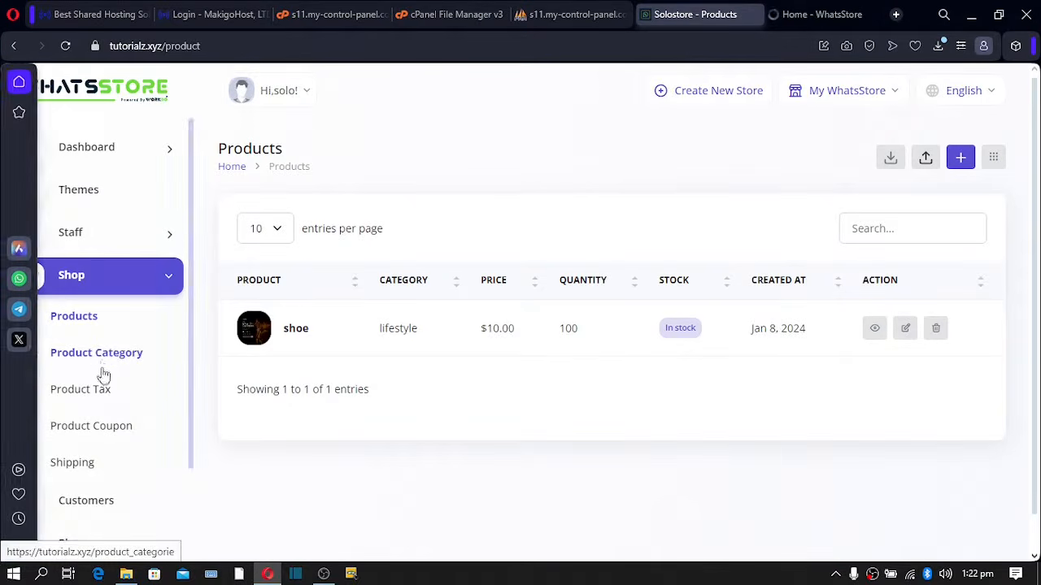
- Start a new coupon from the product coupons list and name it 'BLACK FRIDAY SALE'
left_click(87, 435)
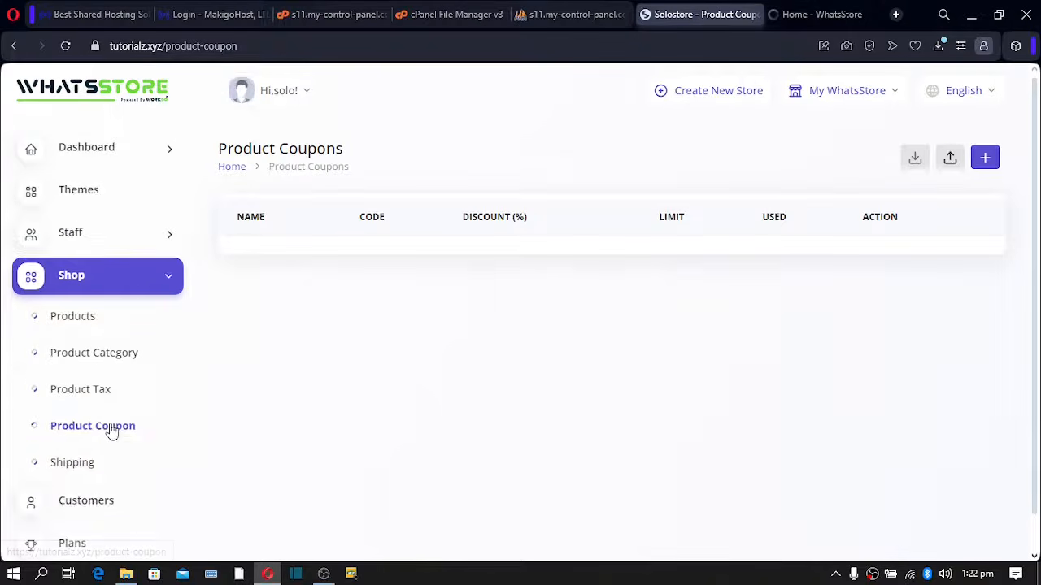
left_click(986, 162)
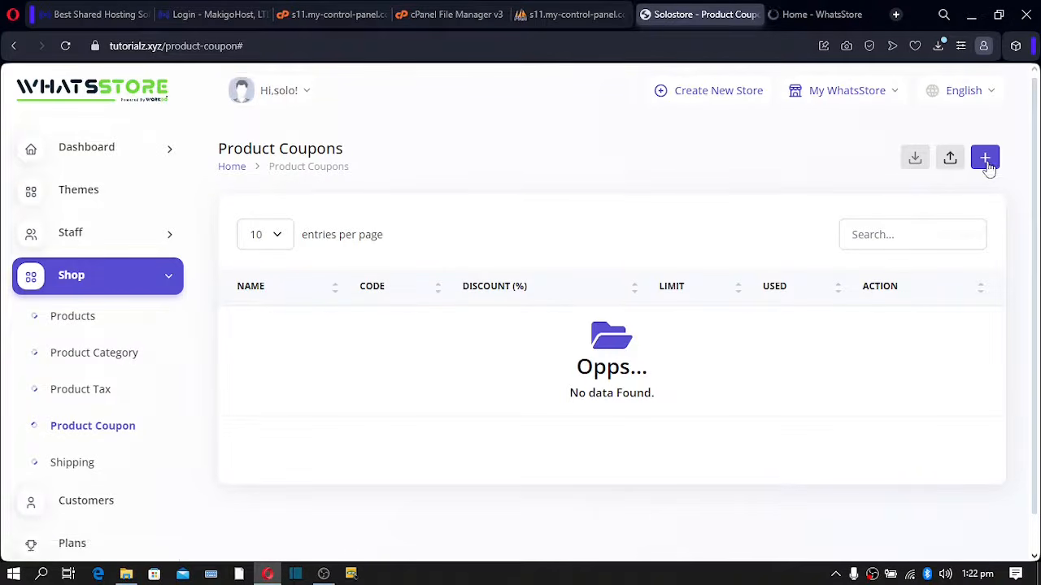
left_click(986, 160)
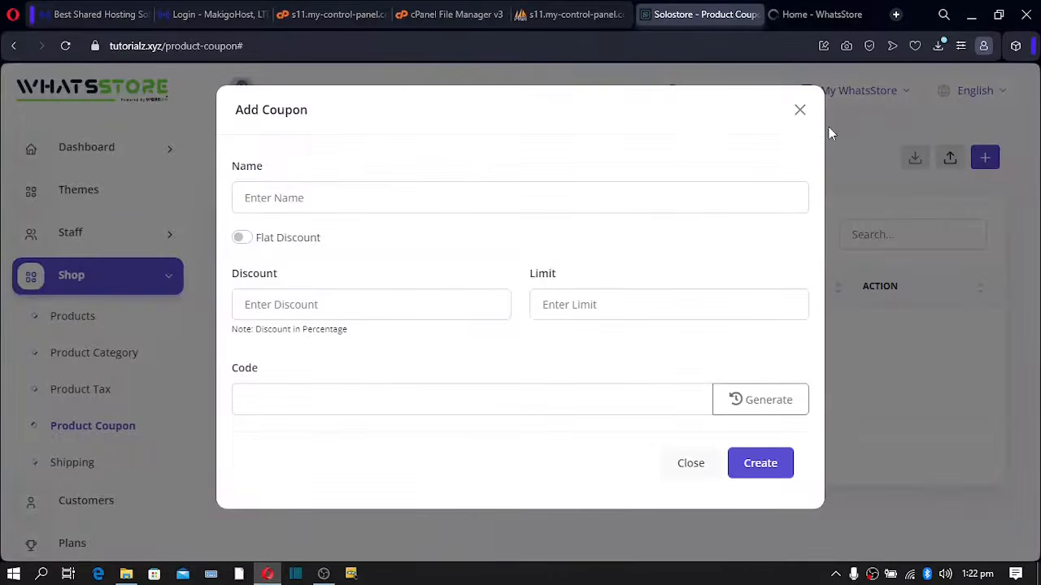
left_click(295, 195)
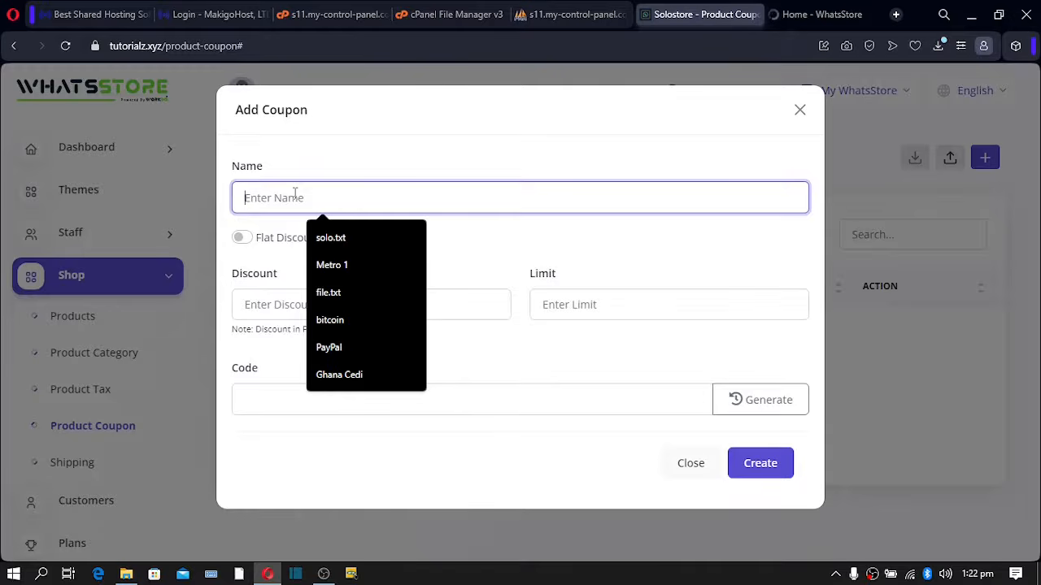
type("BLACK FRIDAY")
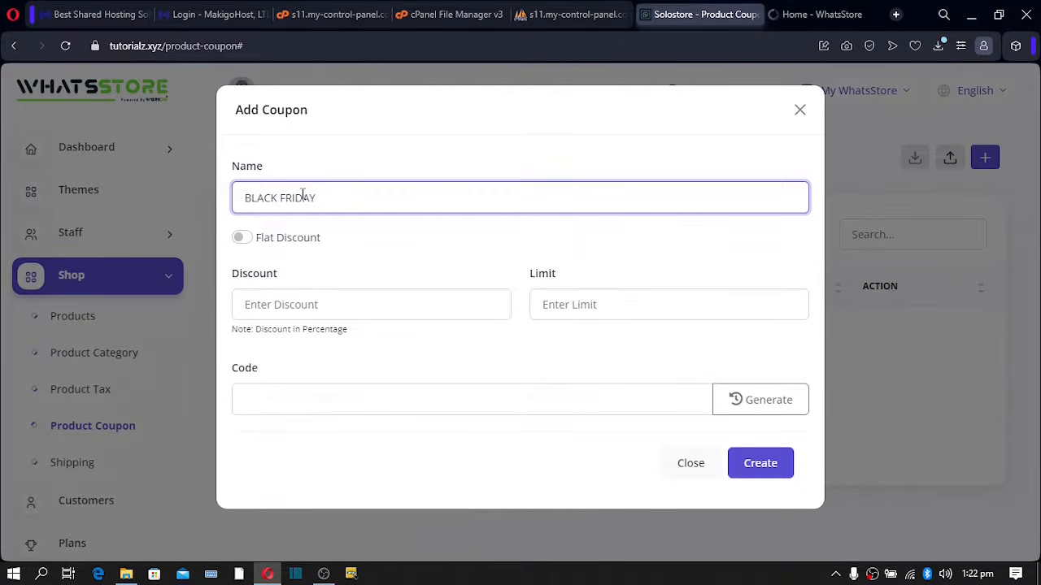
type("SALE")
- Set the coupon to 15% off with a limit of 2 uses and code FRIDAY15
left_click(285, 304)
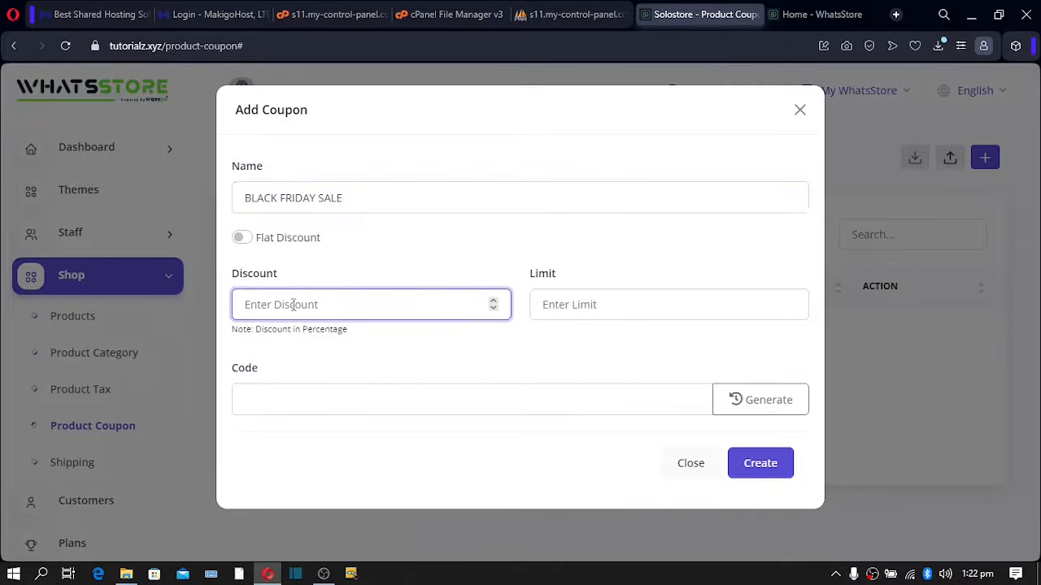
type("15")
left_click(567, 304)
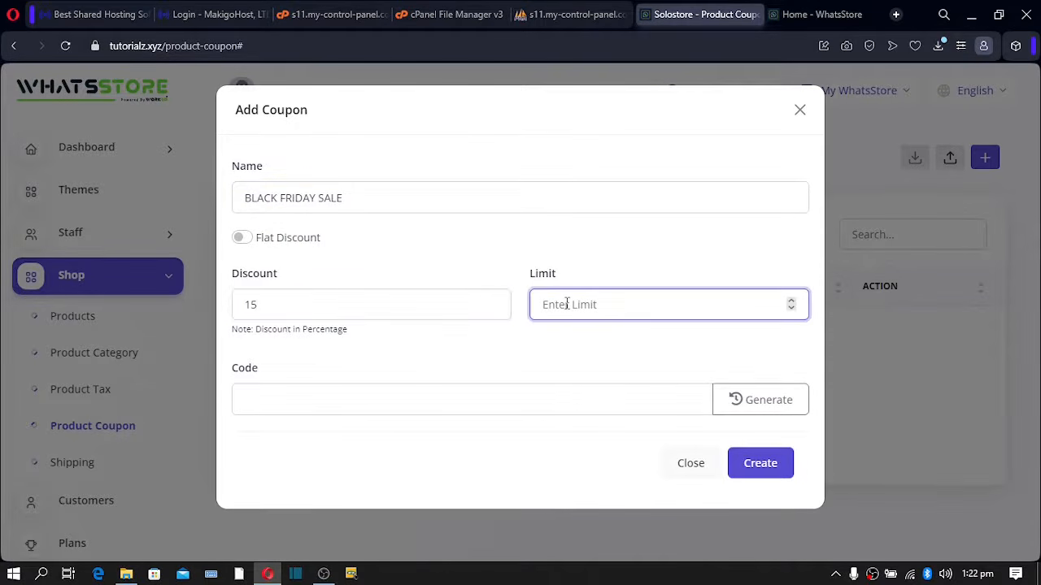
type("2")
left_click(285, 399)
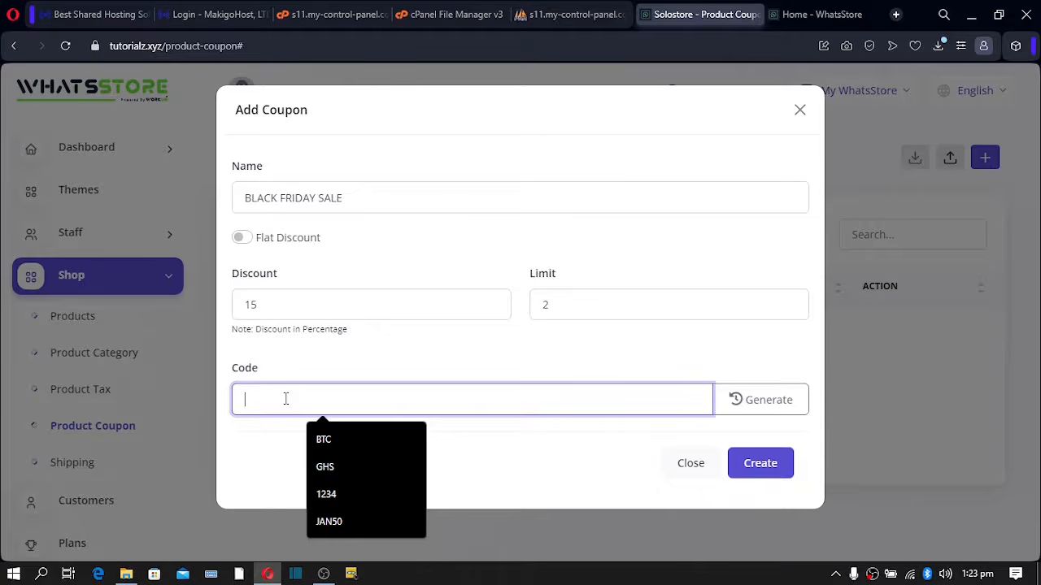
type("FRI")
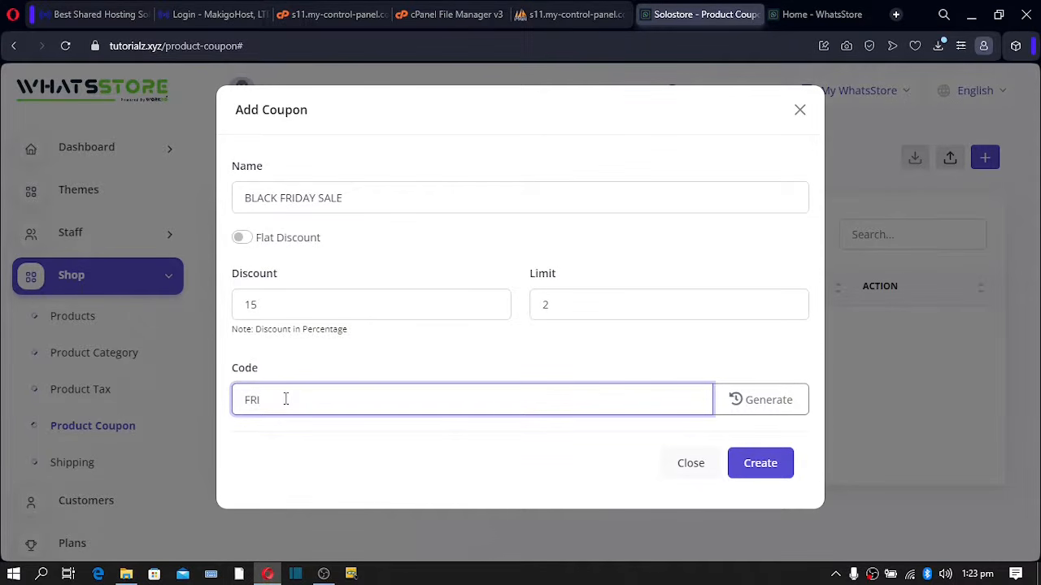
type("DAY15")
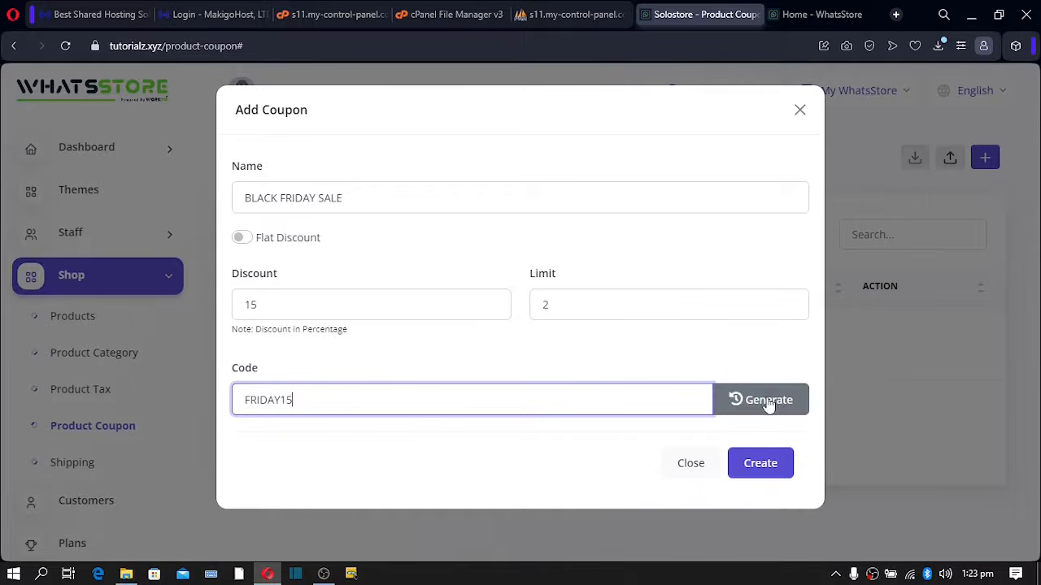
- Copy the FRIDAY15 code to the clipboard and create the coupon
mouse_move(334, 397)
left_mouse_down()
mouse_move(235, 399)
mouse_move(339, 407)
left_mouse_up()
left_click(297, 399)
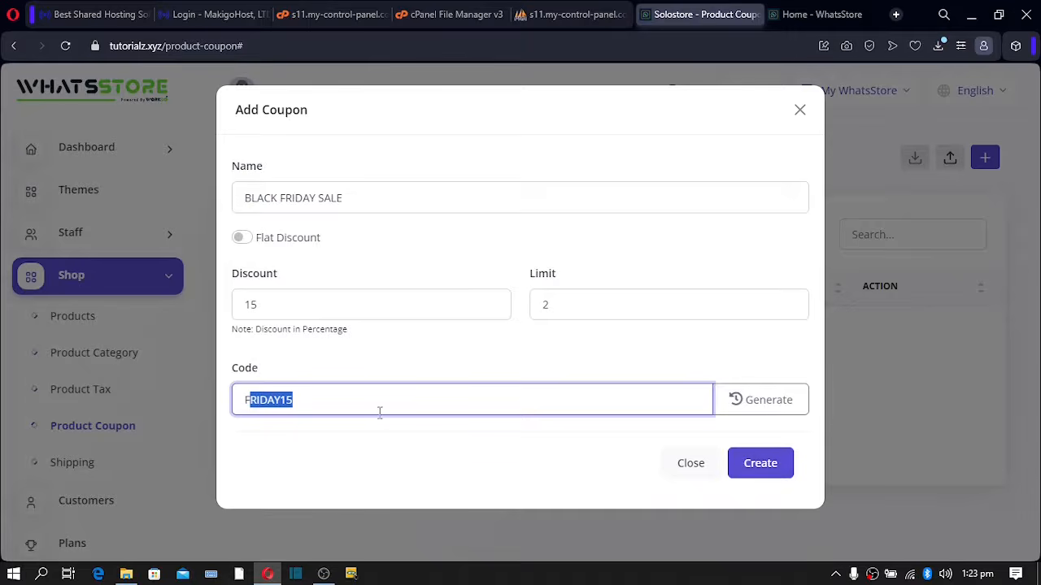
left_click(340, 399)
left_click_drag(340, 399, 239, 402)
left_click(305, 400)
right_click(268, 401)
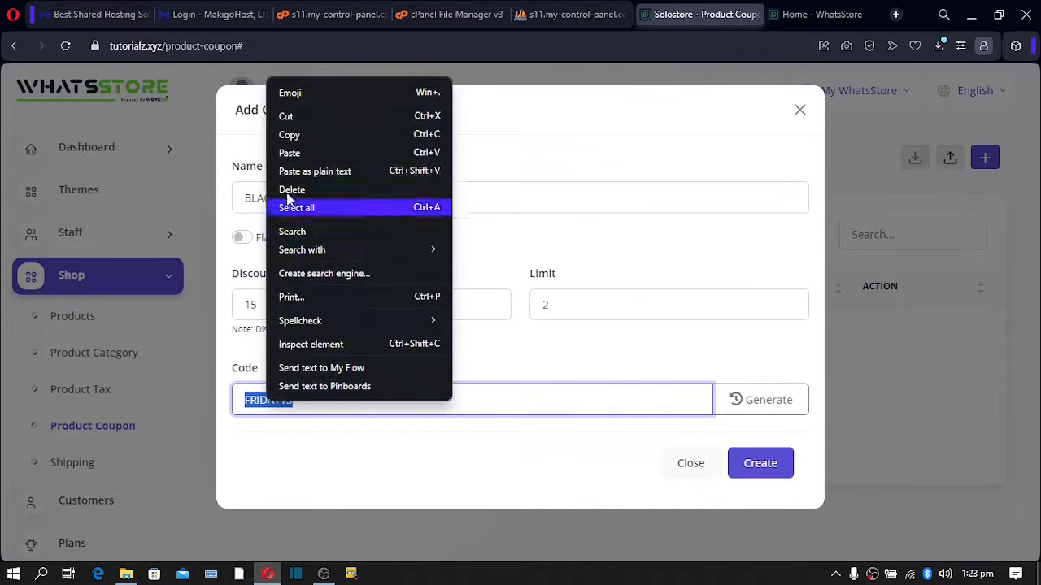
left_click(293, 135)
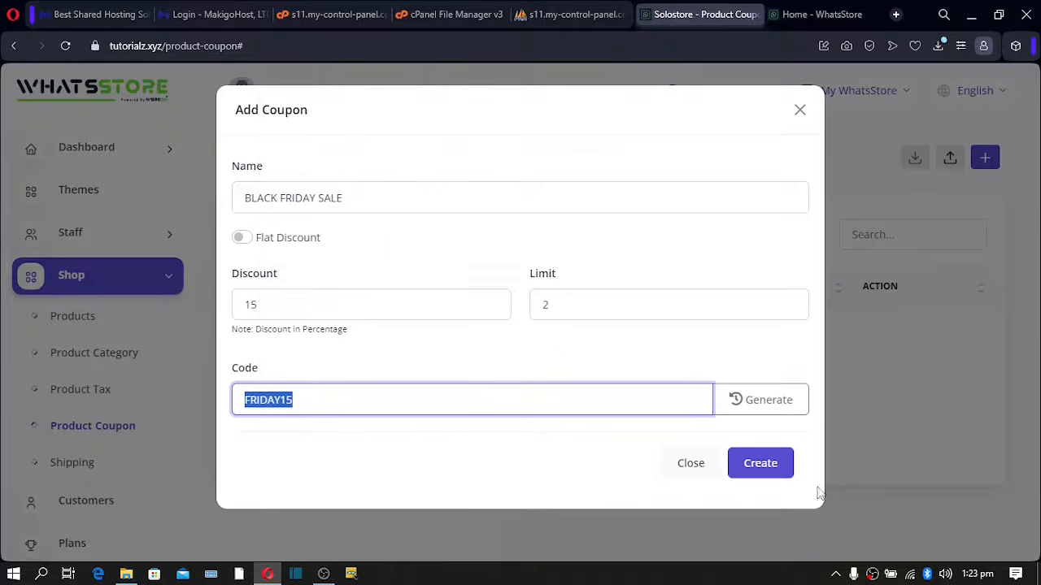
left_click(762, 464)
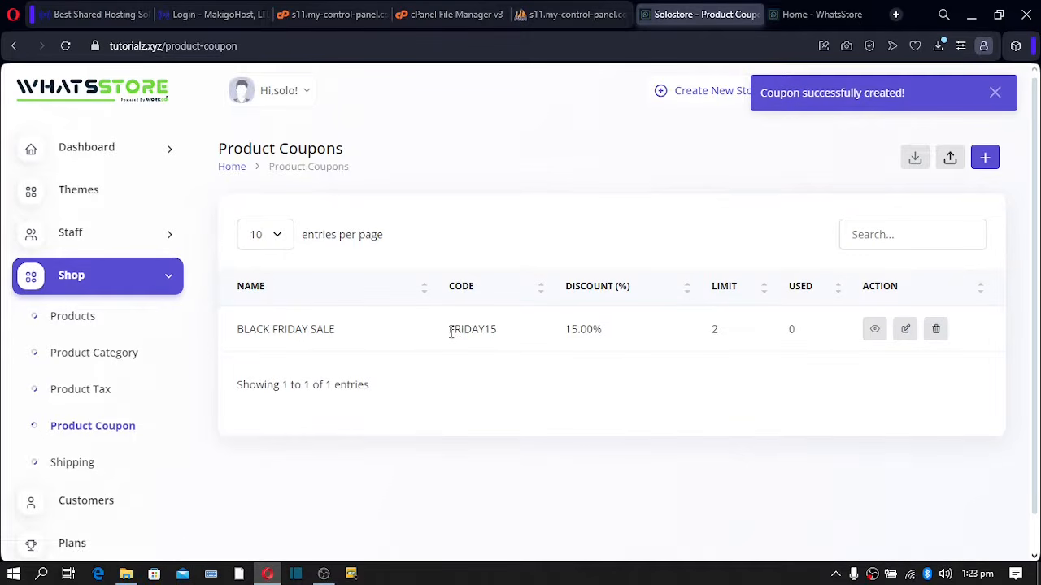
- Leave the Product Coupons table and bring the 'Home - WhatsStore' storefront tab to the front
left_click_drag(450, 332, 493, 333)
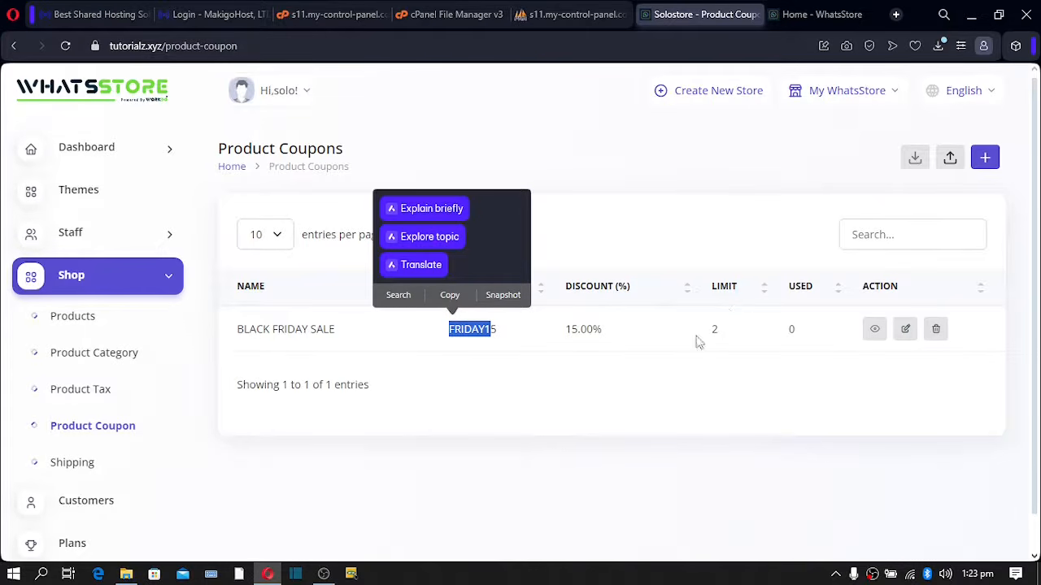
left_click(610, 406)
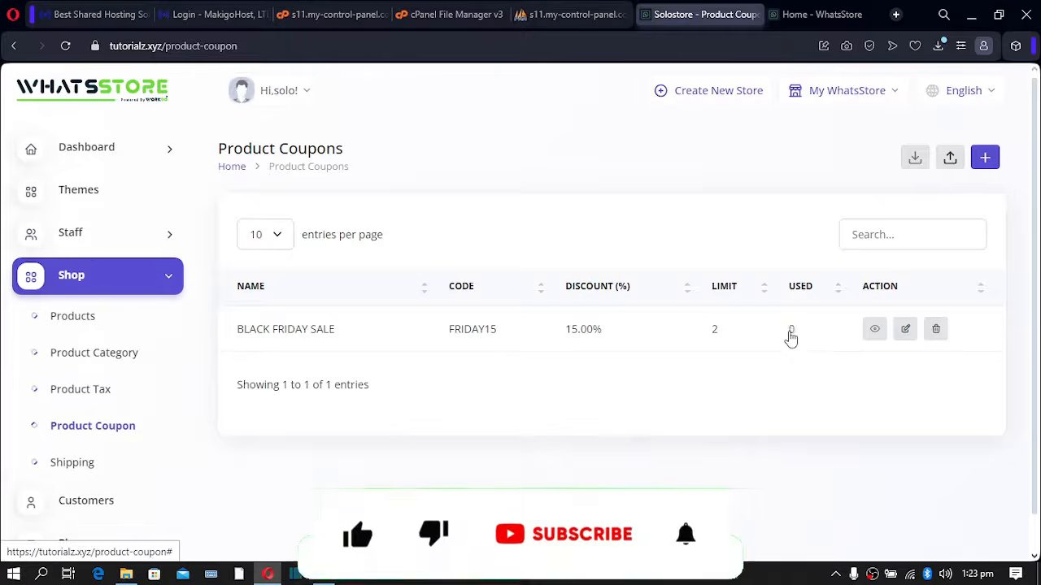
left_click(801, 15)
- Paste FRIDAY15 into the cart's coupon box and apply it, confirming the $8.50 total
left_click(831, 216)
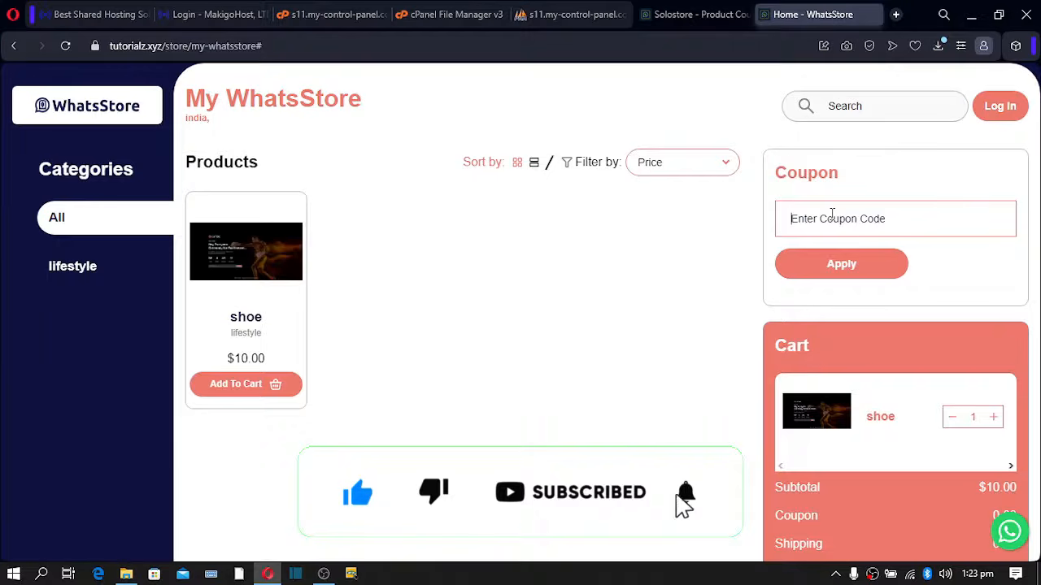
key("ctrl+v")
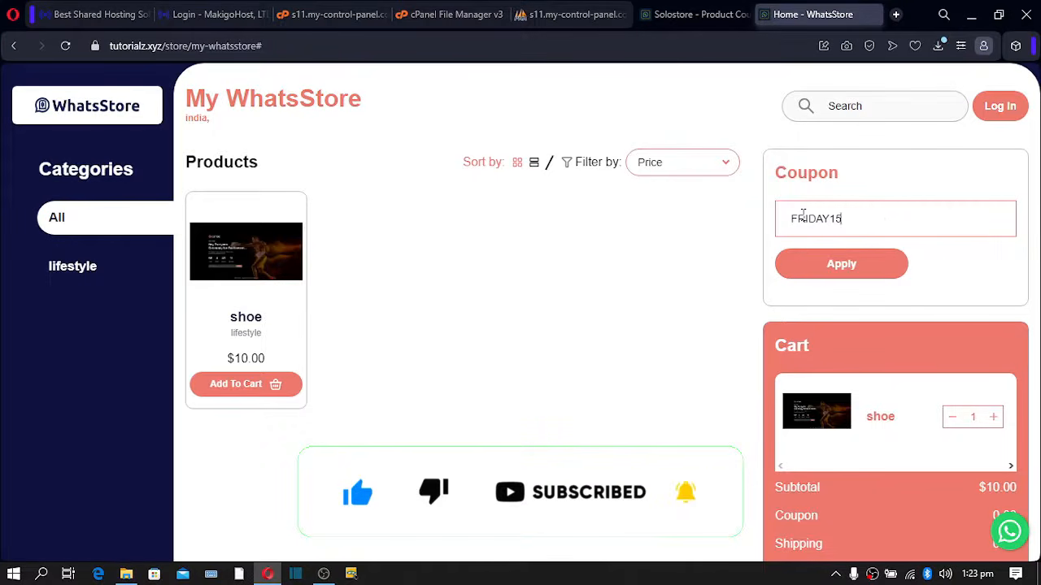
scroll(719, 368, "down", 2)
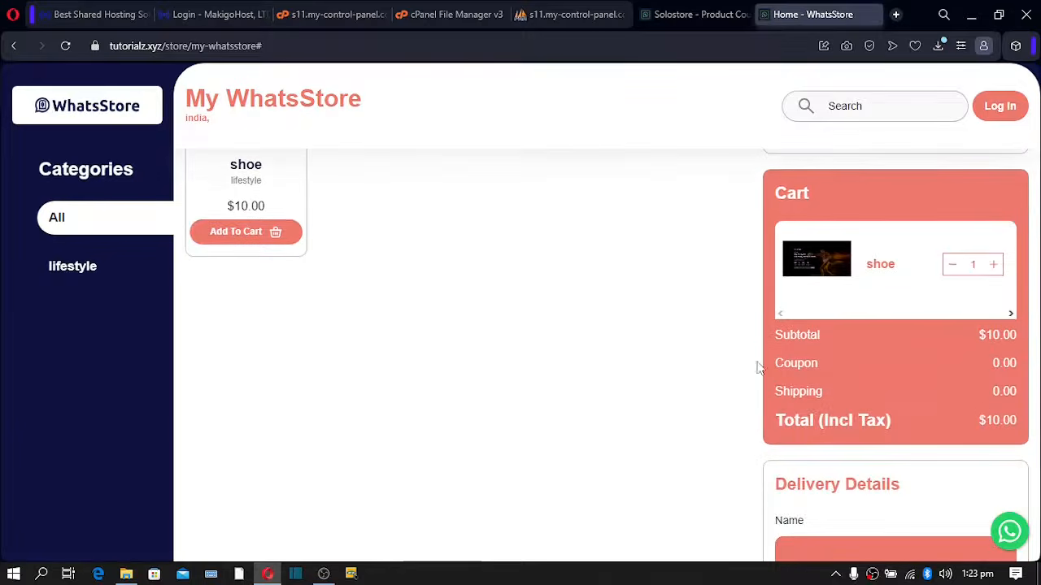
left_click_drag(980, 424, 1023, 431)
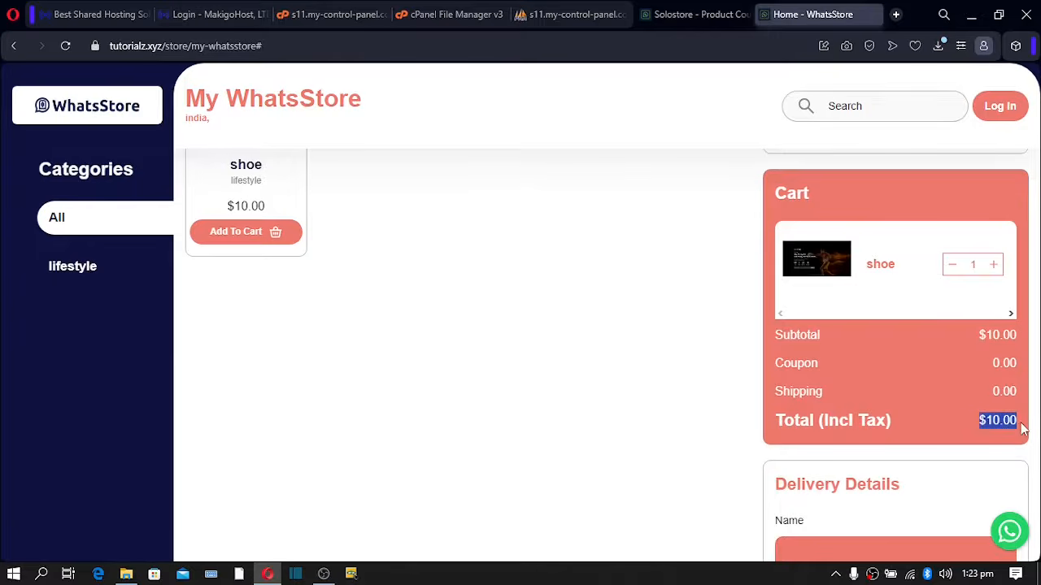
left_click(986, 423)
scroll(965, 254, "up", 2)
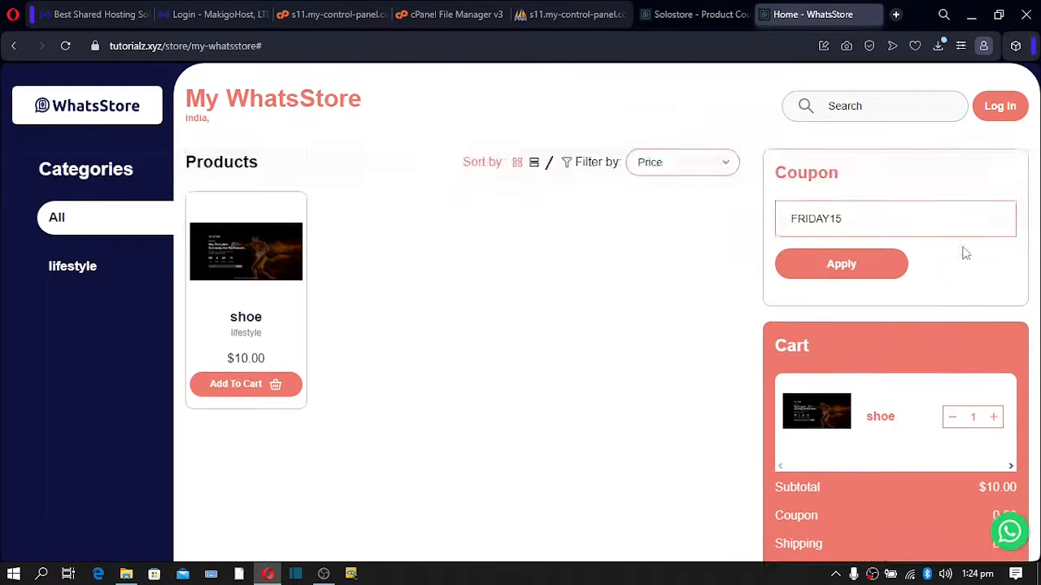
left_click(846, 279)
scroll(862, 293, "down", 3)
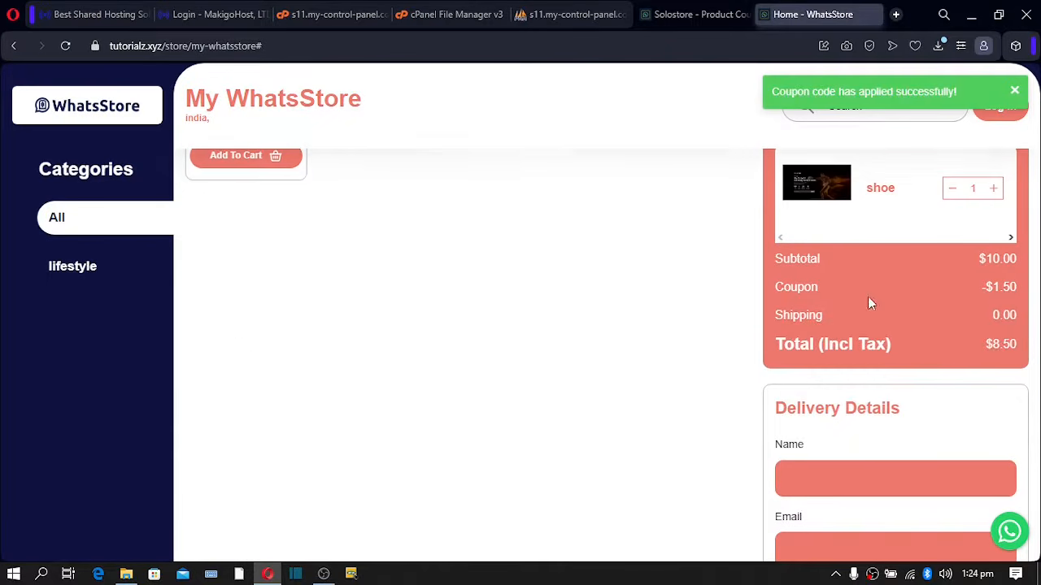
double_click(989, 344)
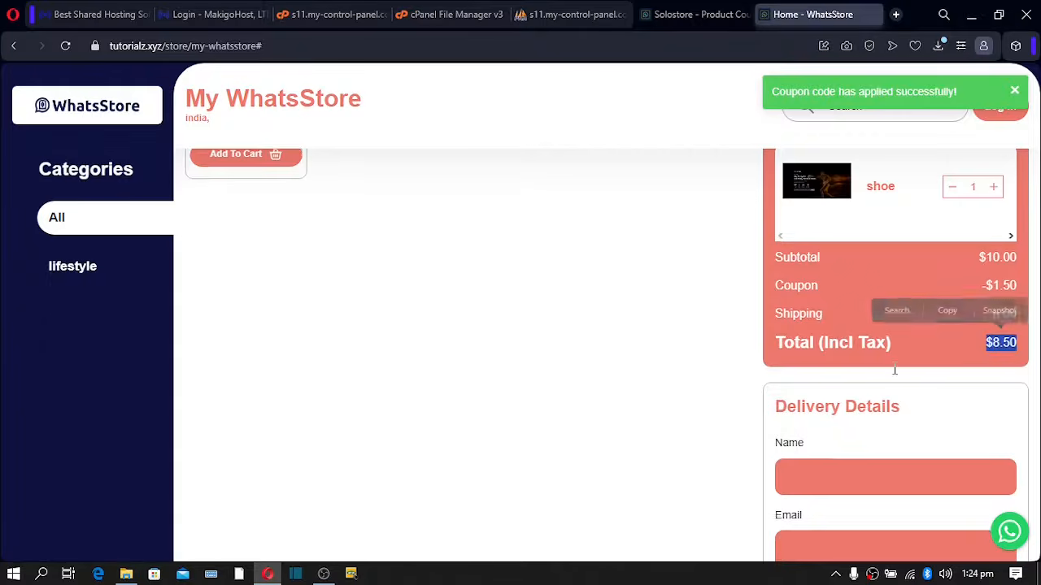
scroll(864, 327, "down", 3)
- Step through the delivery Name, Email and Phone fields and try to proceed to checkout
left_click(829, 257)
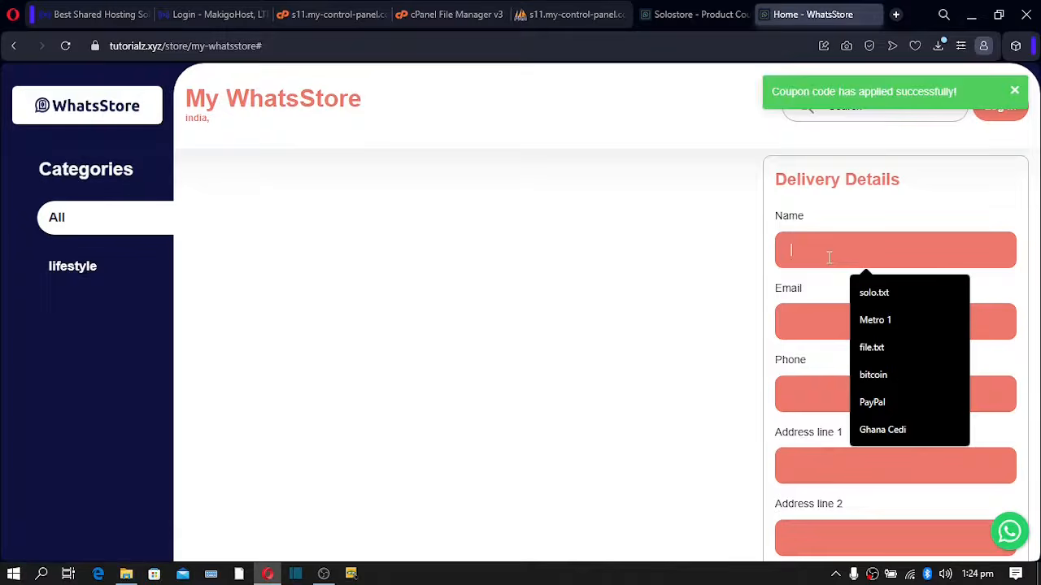
left_click(812, 327)
left_click(811, 391)
scroll(812, 390, "down", 2)
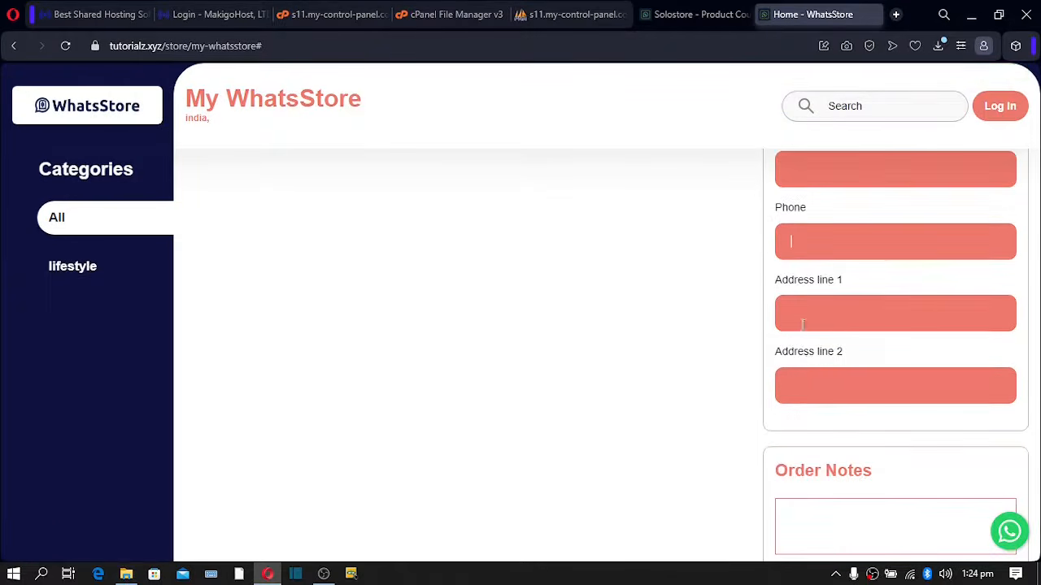
key("Tab")
key("Tab")
scroll(813, 396, "down", 2)
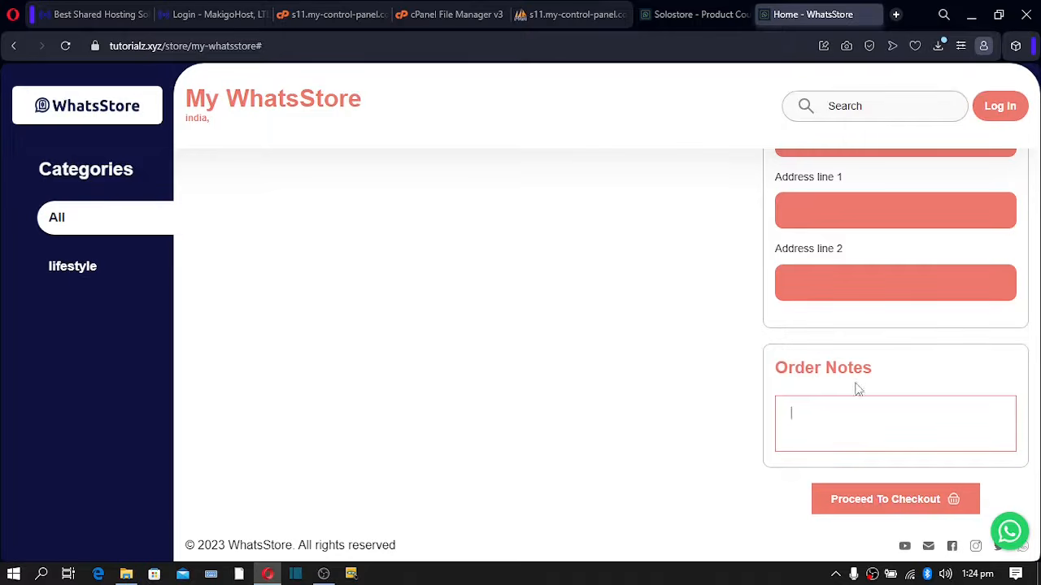
left_click(870, 503)
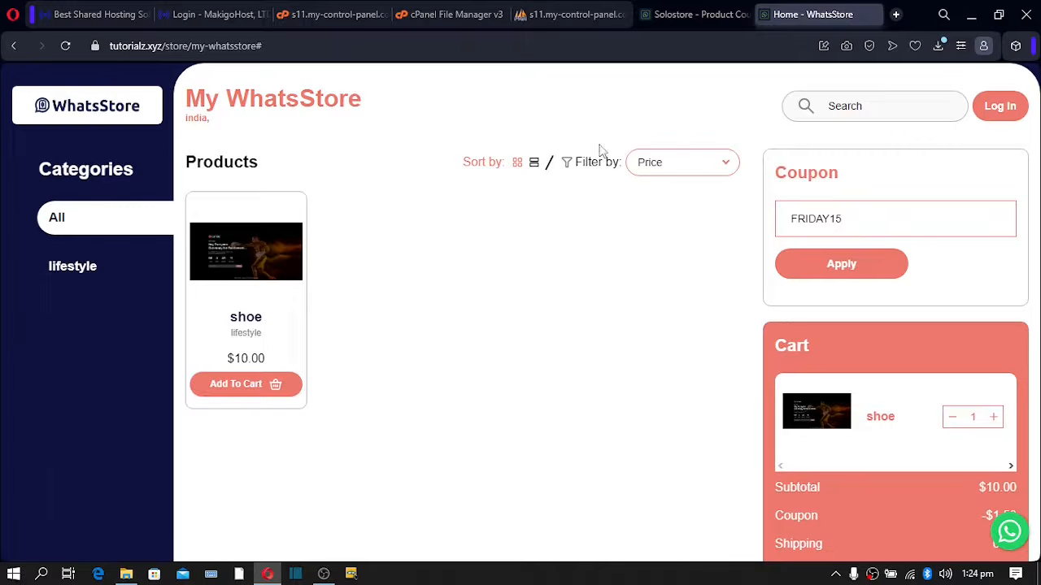
scroll(567, 250, "down", 7)
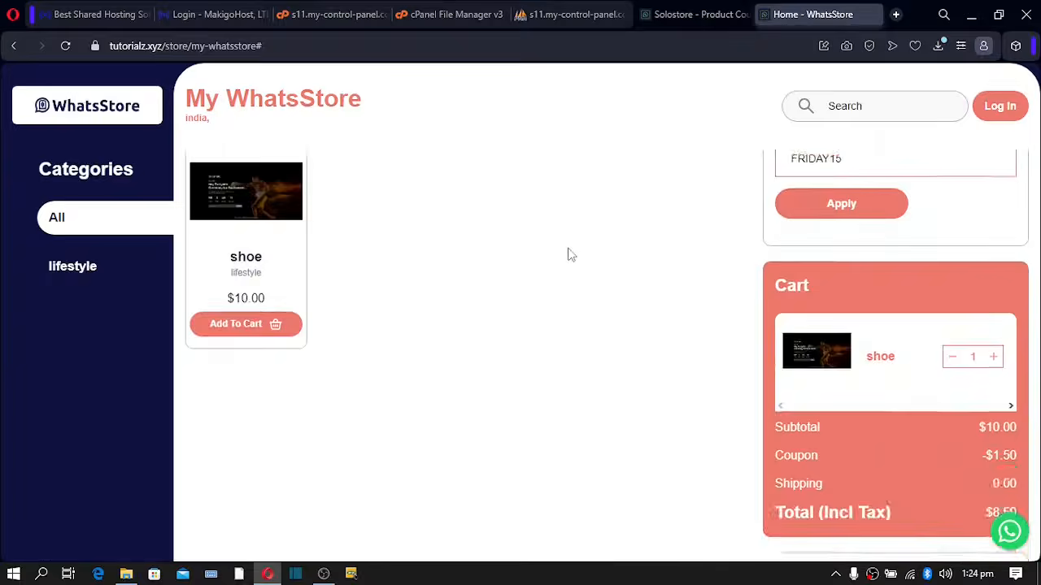
scroll(571, 255, "up", 7)
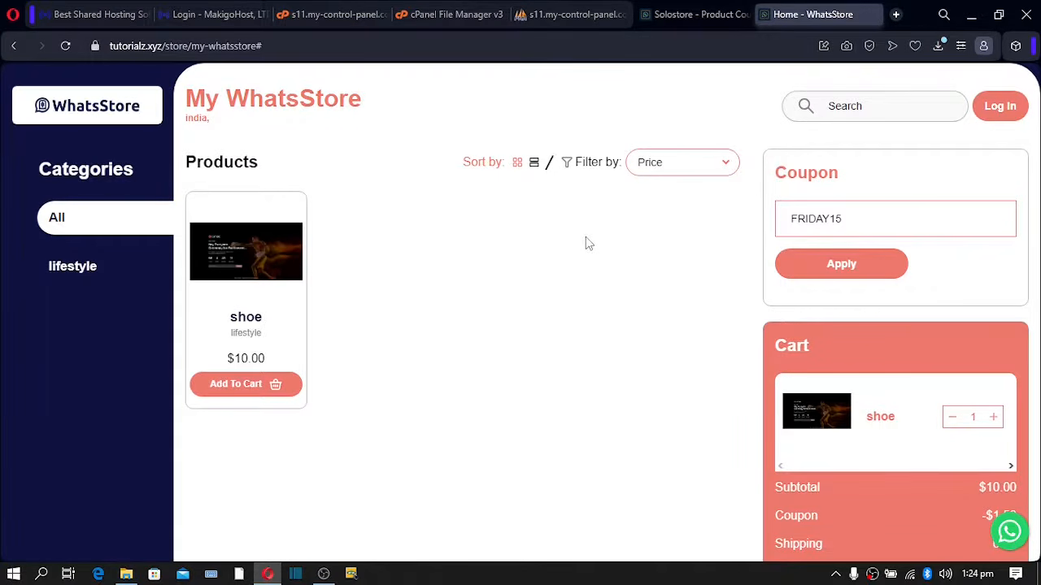
scroll(588, 244, "down", 8)
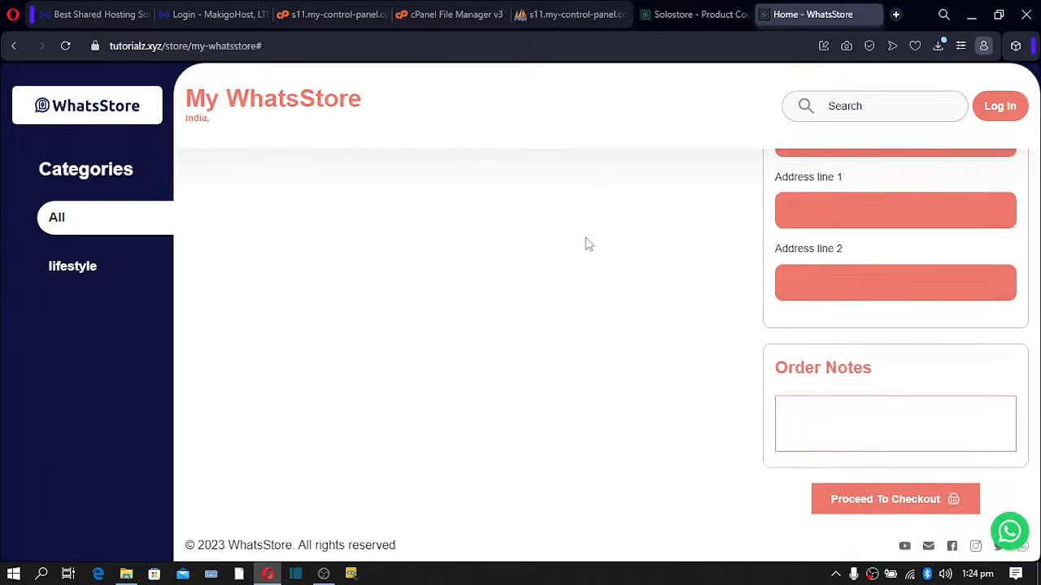
scroll(588, 244, "up", 6)
scroll(589, 244, "up", 2)
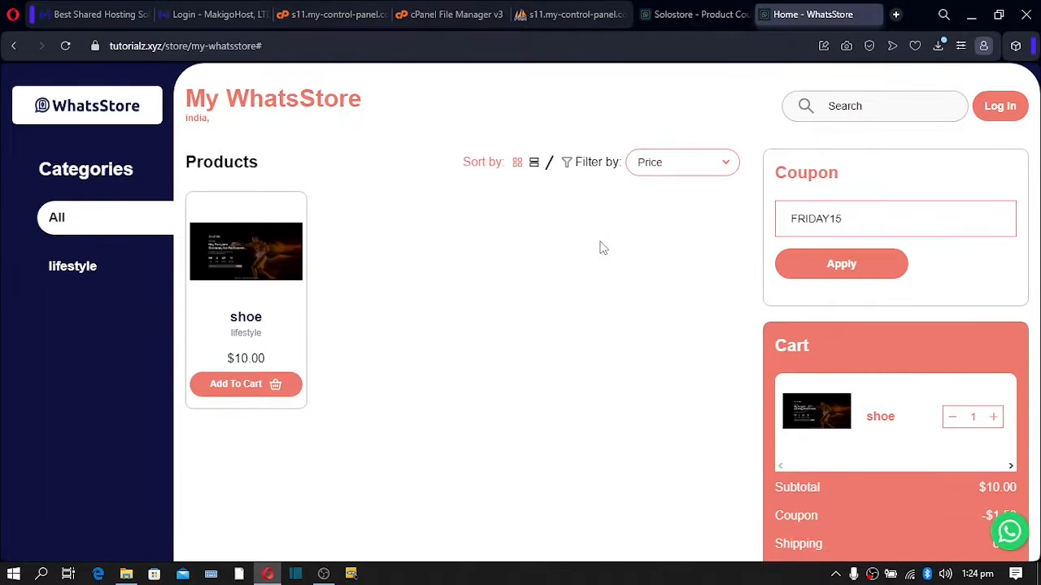
- Go to the Shipping settings and begin a new location, abandoning the first draft name
left_click(674, 23)
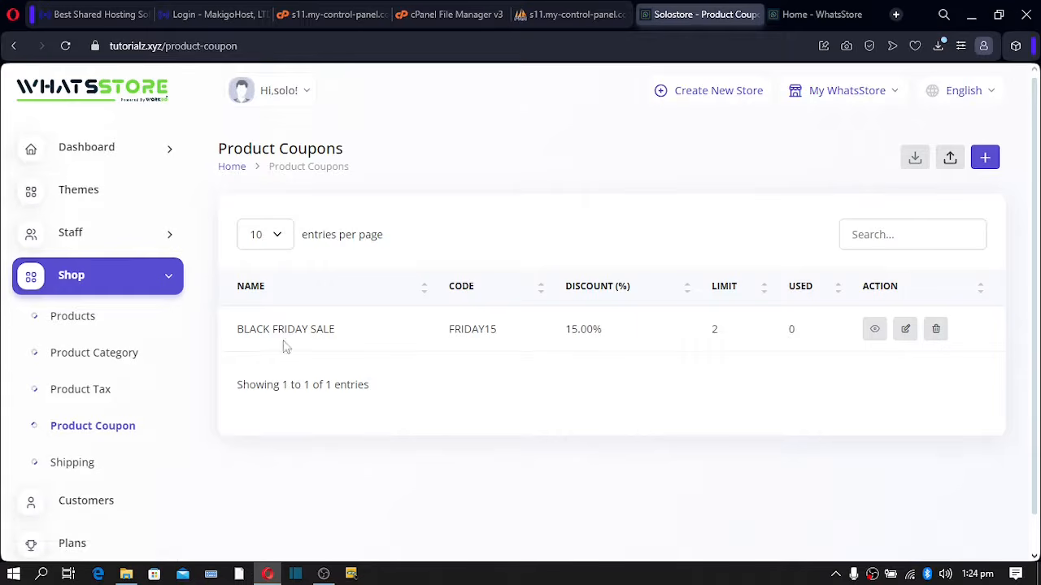
left_click(76, 474)
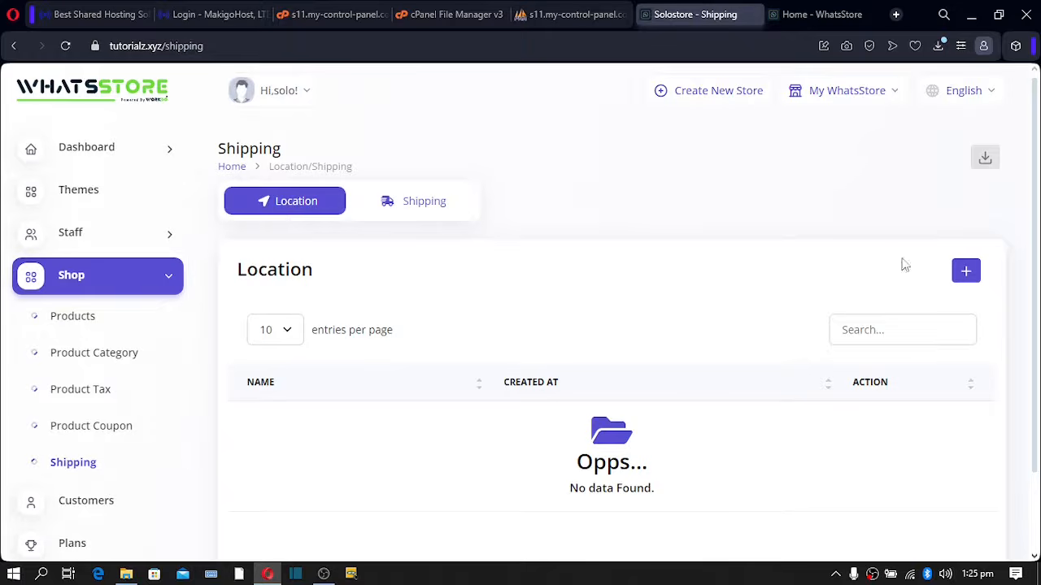
left_click(967, 273)
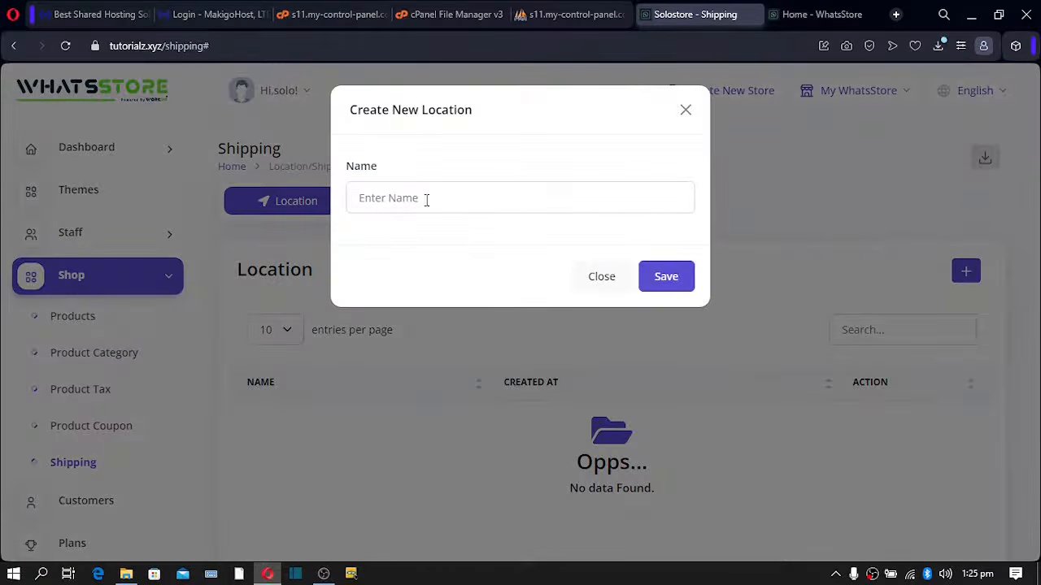
left_click(426, 199)
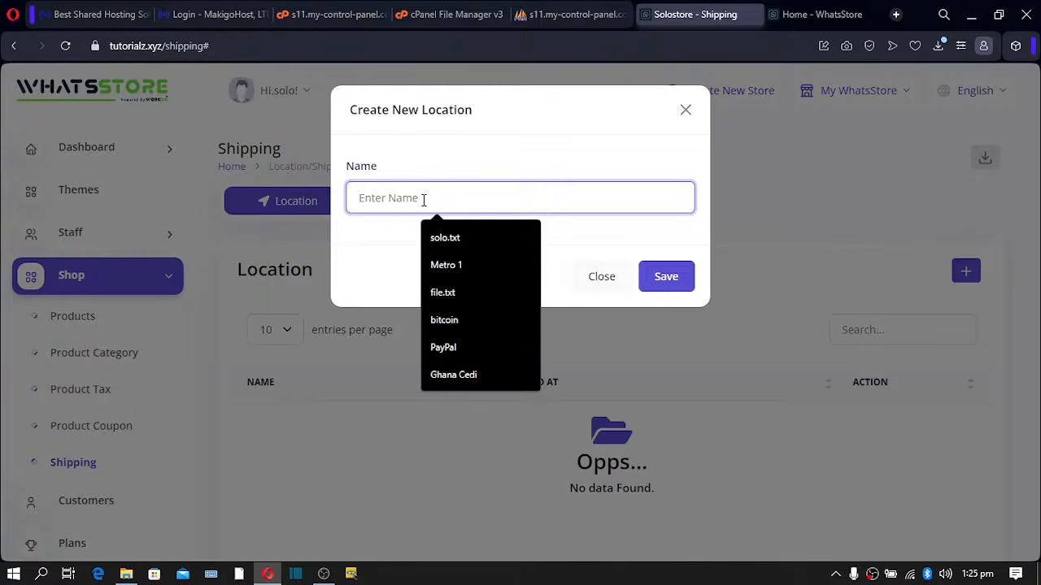
type("Bolga")
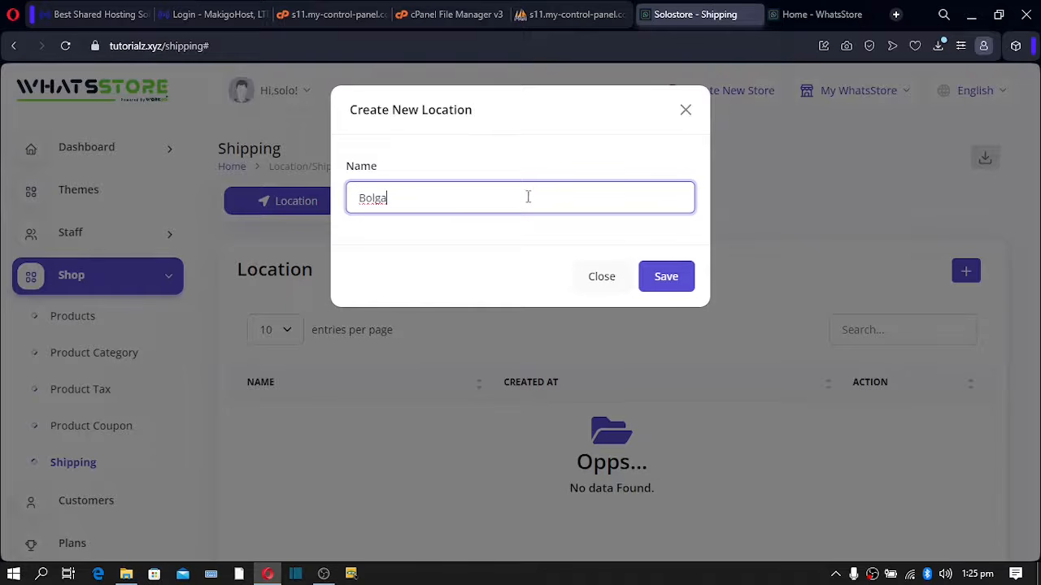
left_click_drag(518, 197, 326, 216)
type("Ghan")
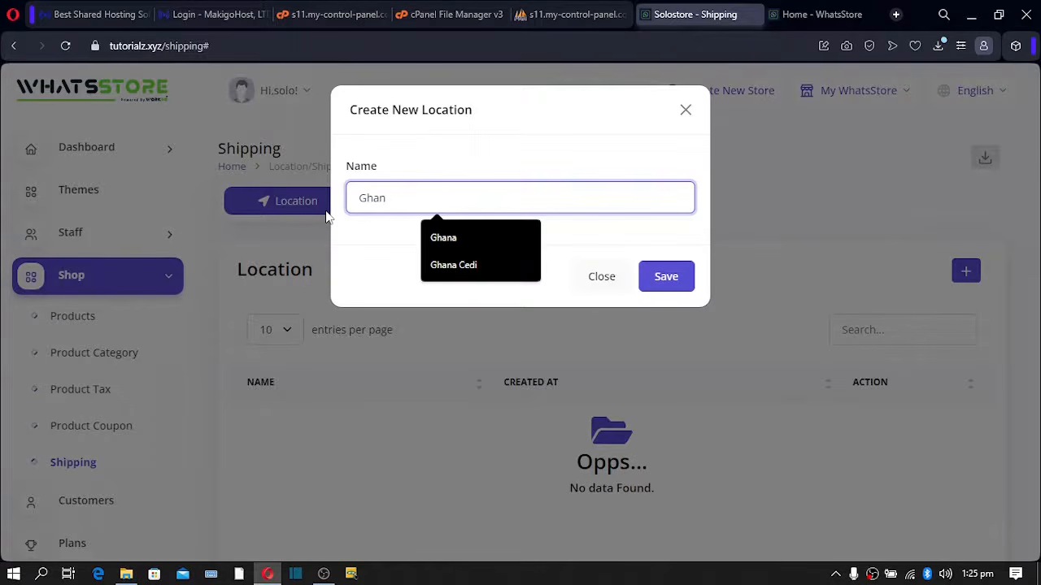
left_click(326, 216)
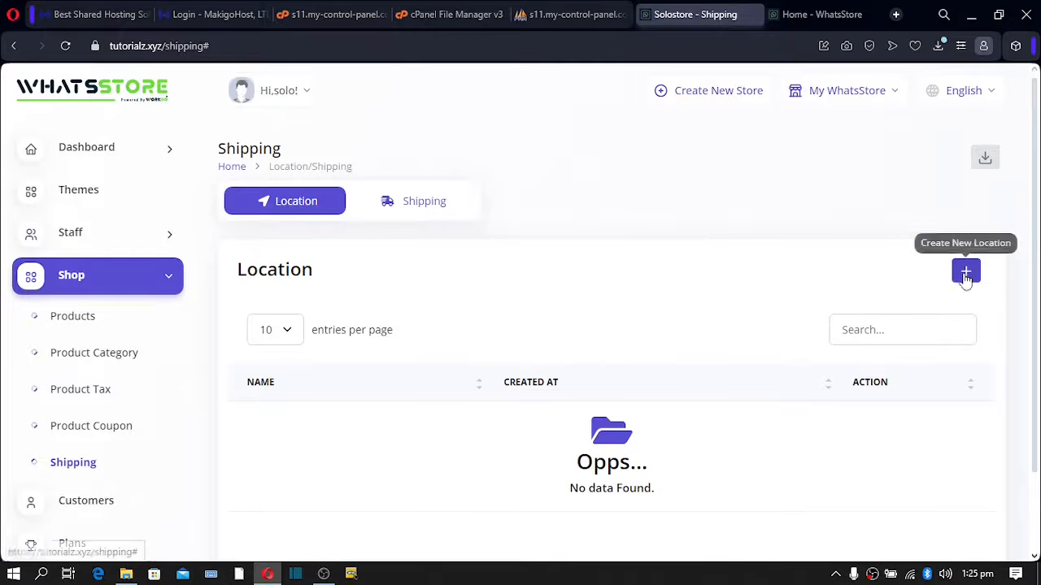
- Add a shipping location named Ghana and save it
left_click(966, 276)
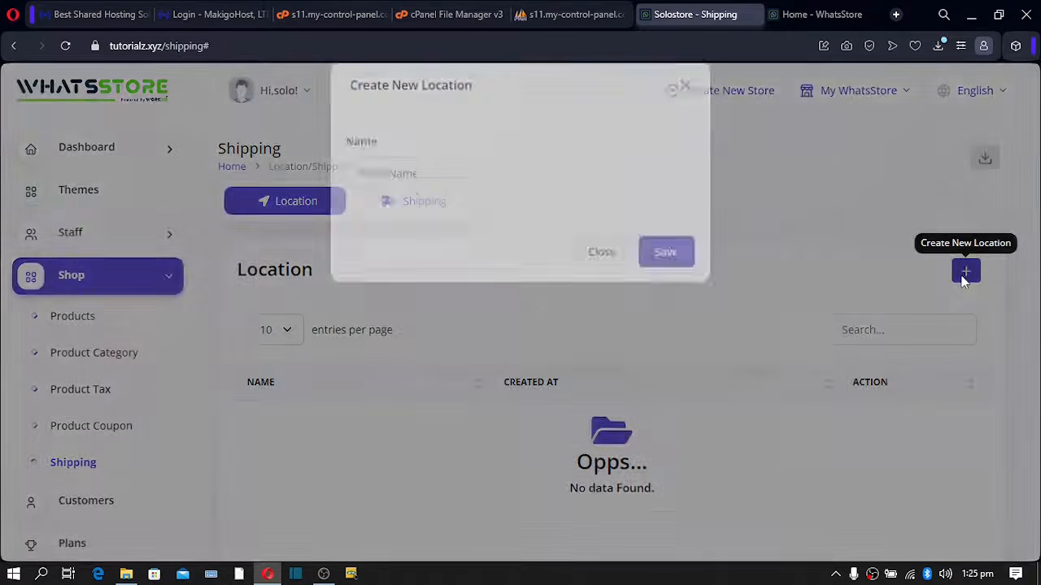
left_click(385, 198)
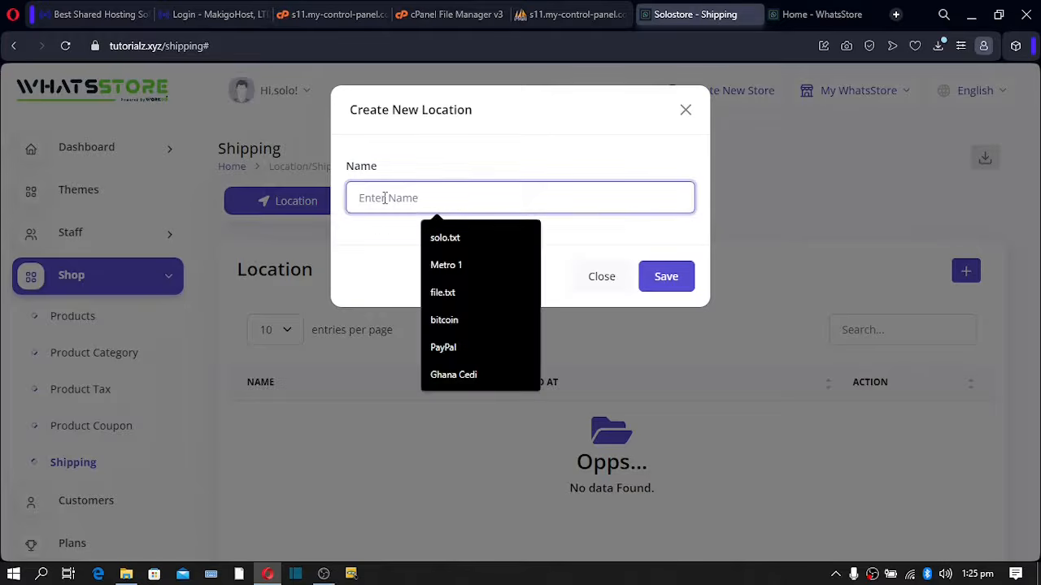
type("Ghan")
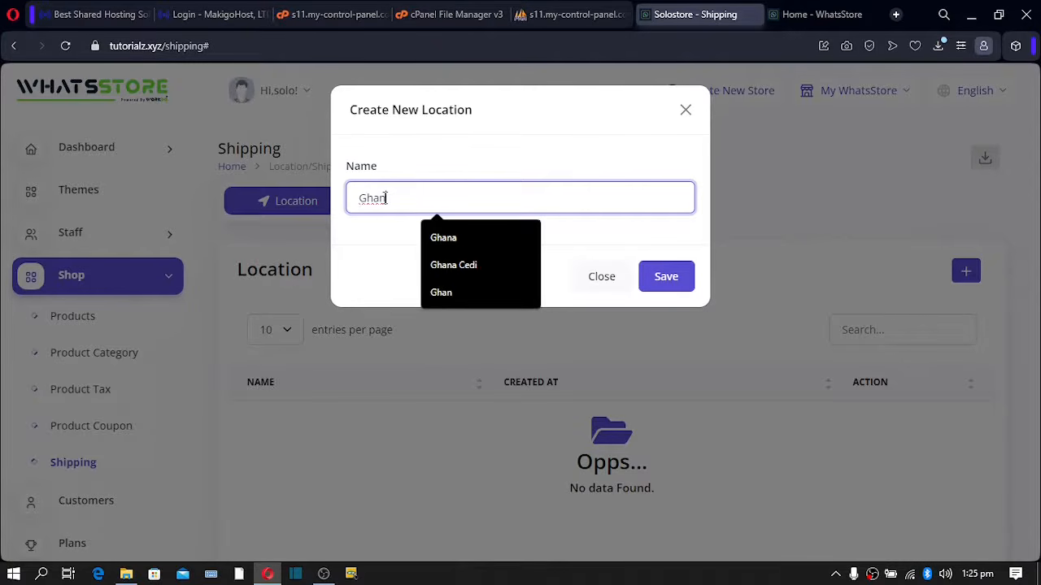
type("a")
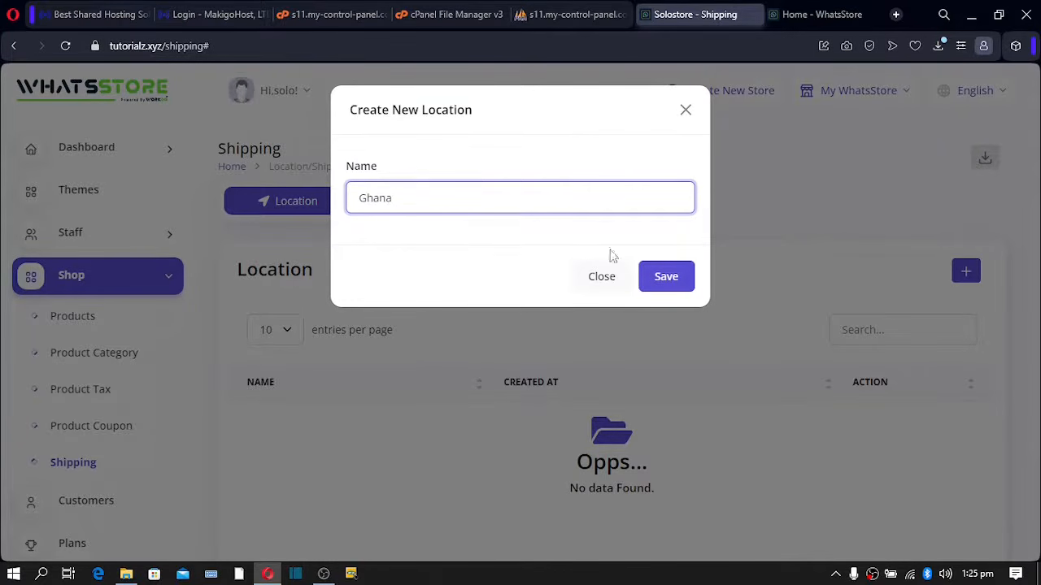
left_click(666, 282)
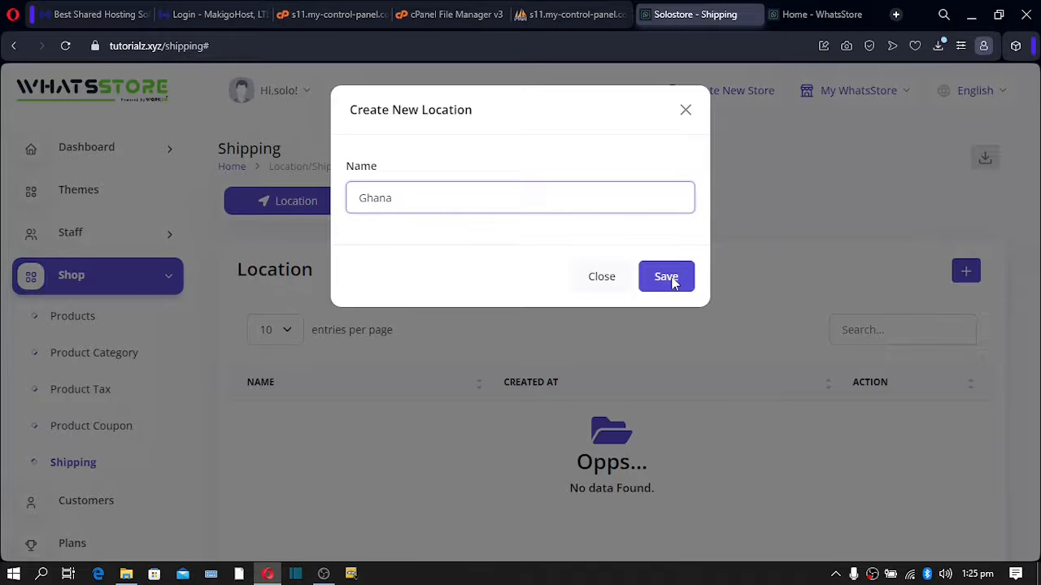
left_click(667, 278)
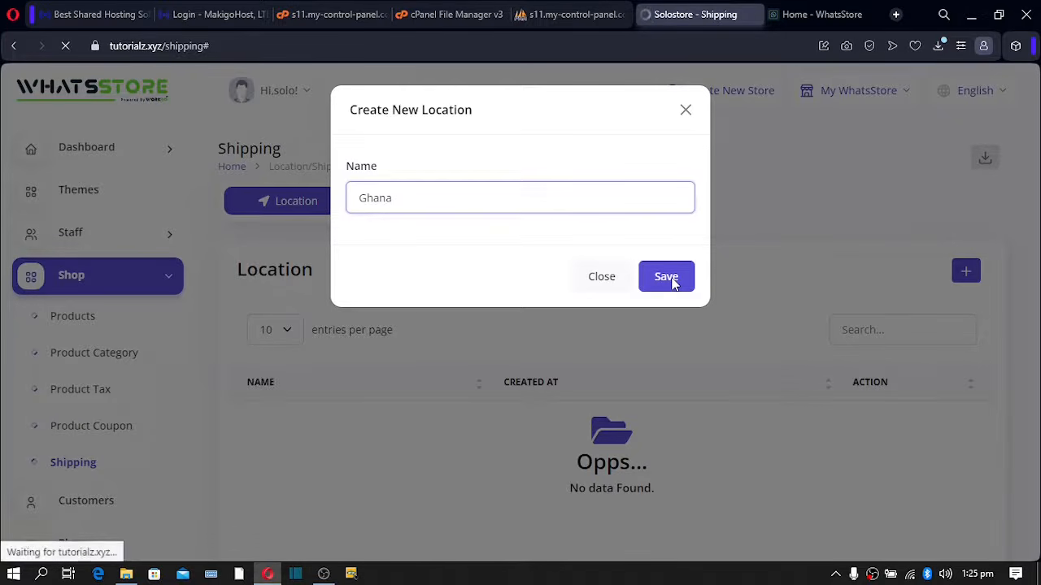
left_click(444, 235)
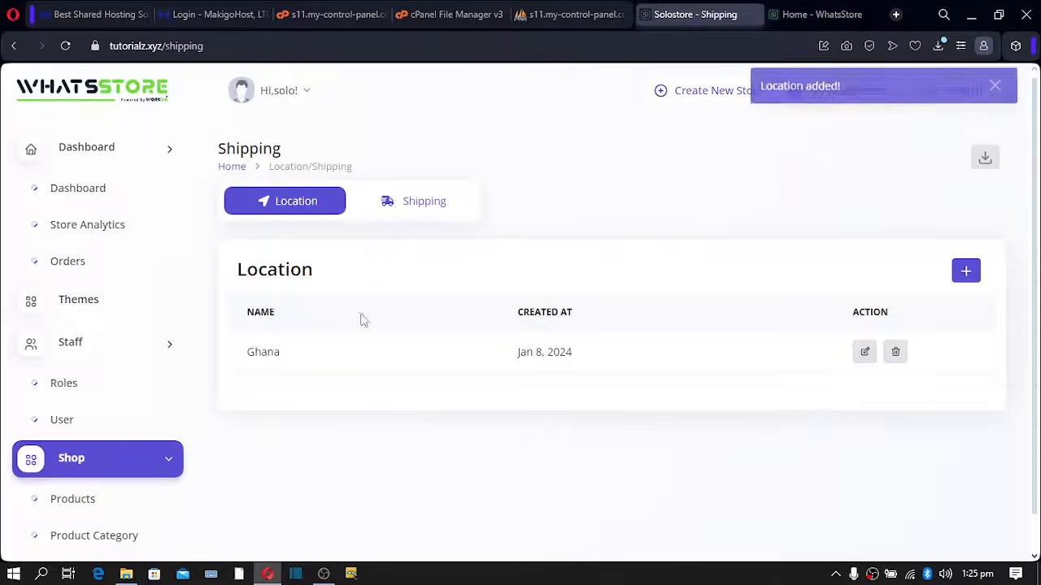
- Start a new shipping rate named 'Cheap Shipping'
left_click(414, 203)
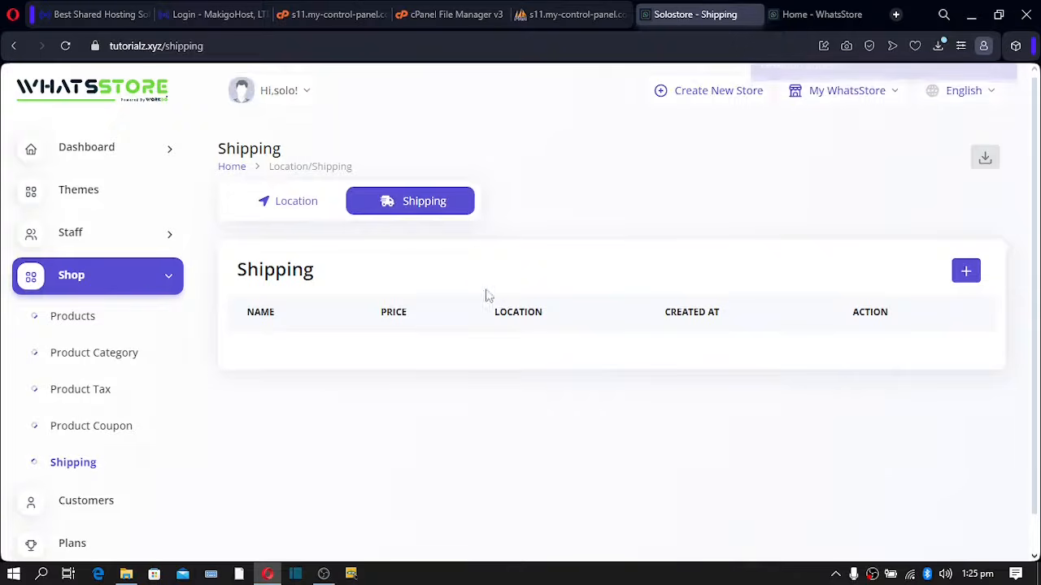
left_click(970, 280)
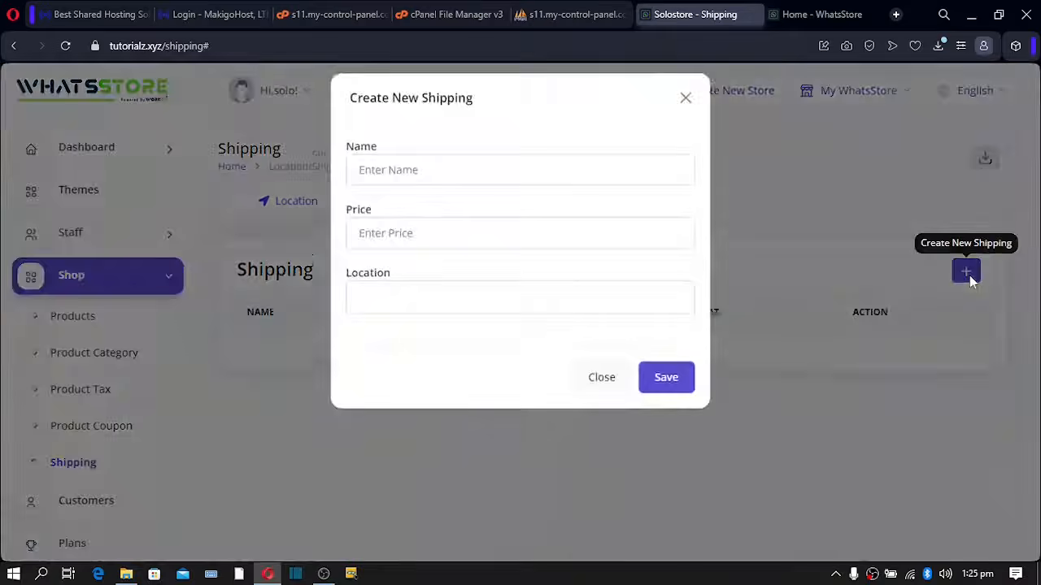
left_click(455, 185)
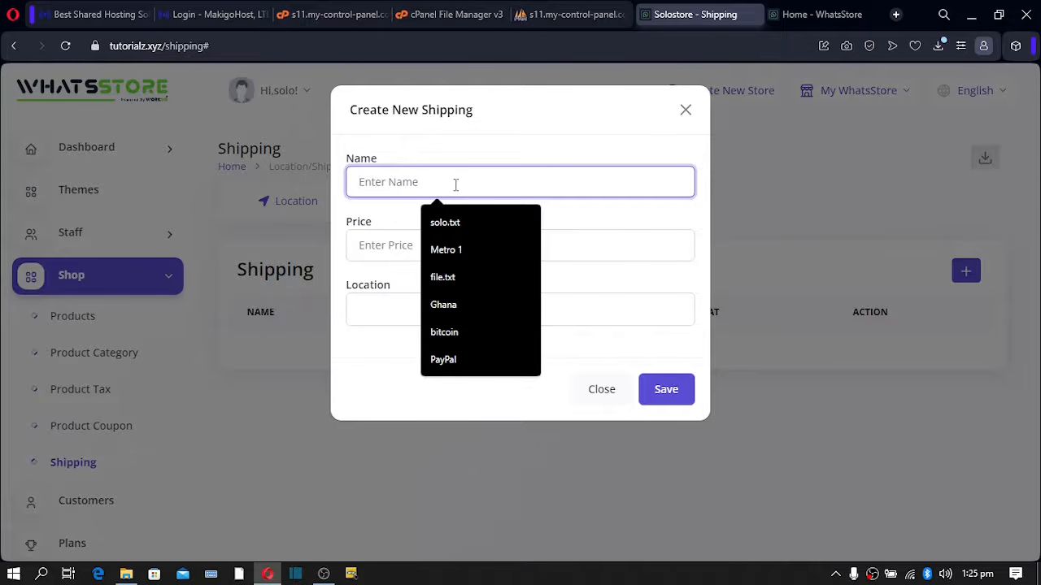
type("C")
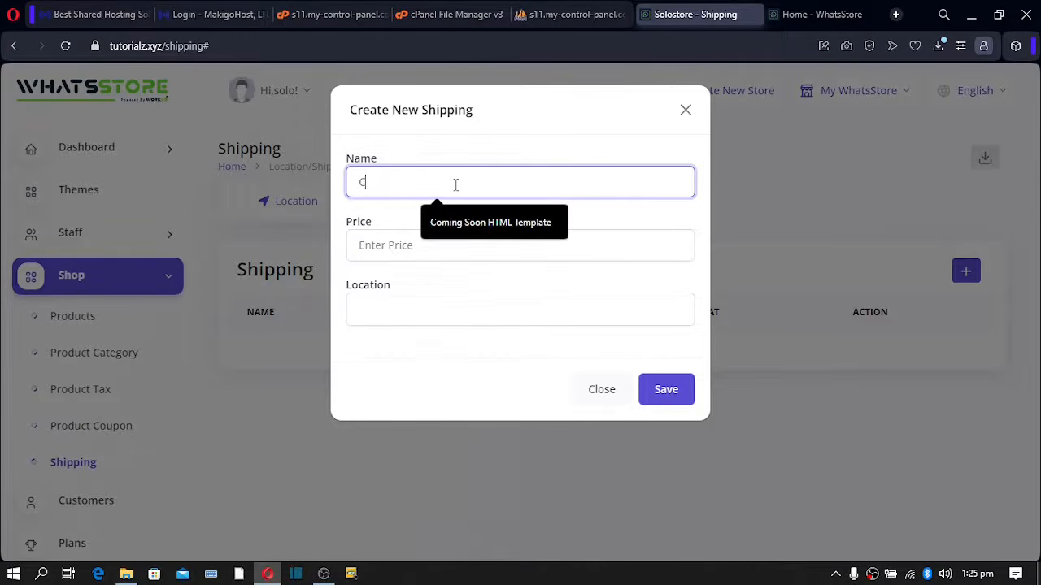
type("haep")
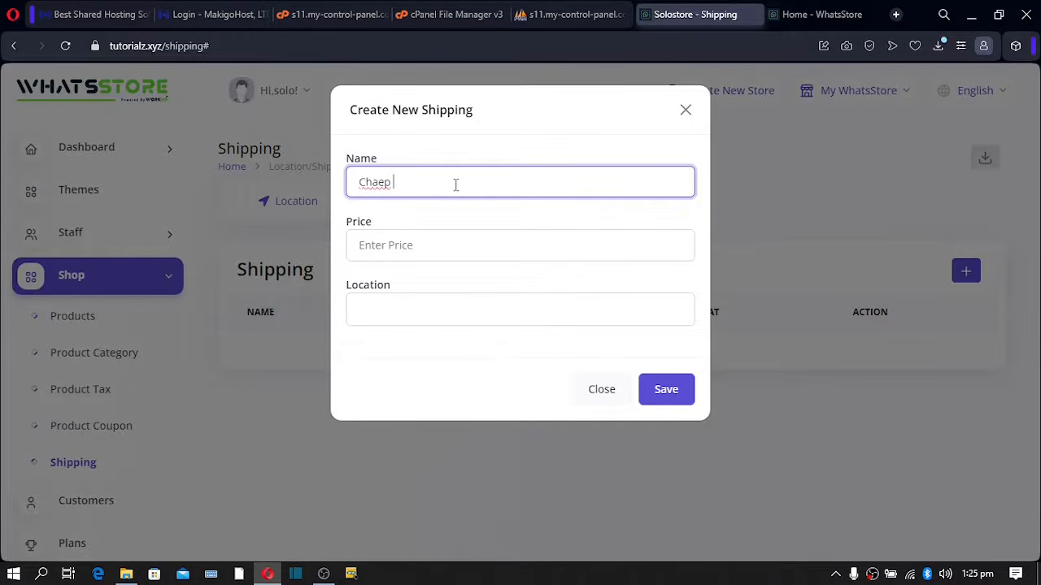
key("BackSpace")
key("BackSpace")
type("heap Shipping")
- Give the rate price 4 and location Ghana, save it, then switch to the storefront tab
left_click(391, 245)
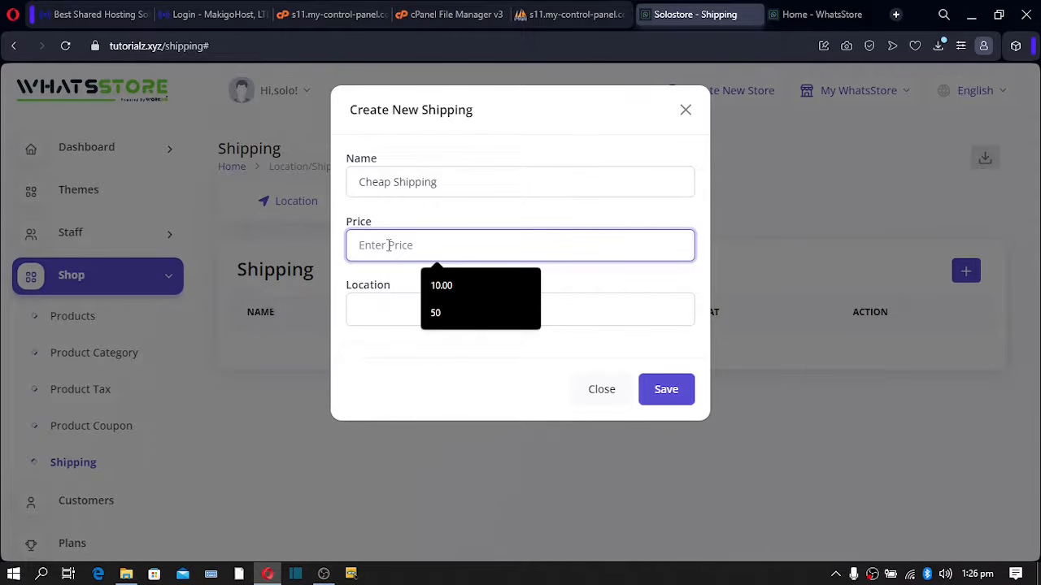
type("4")
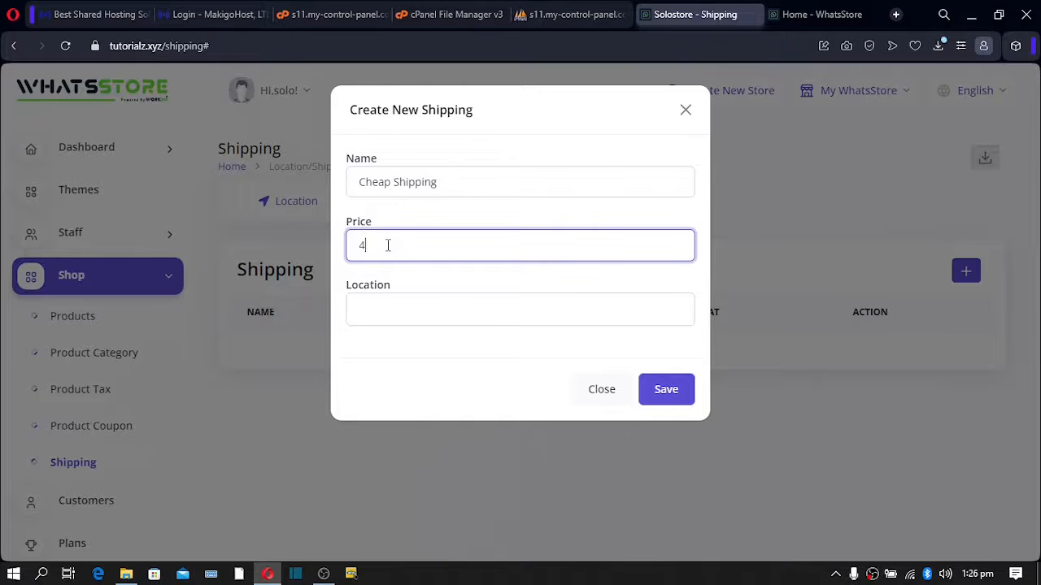
left_click(382, 309)
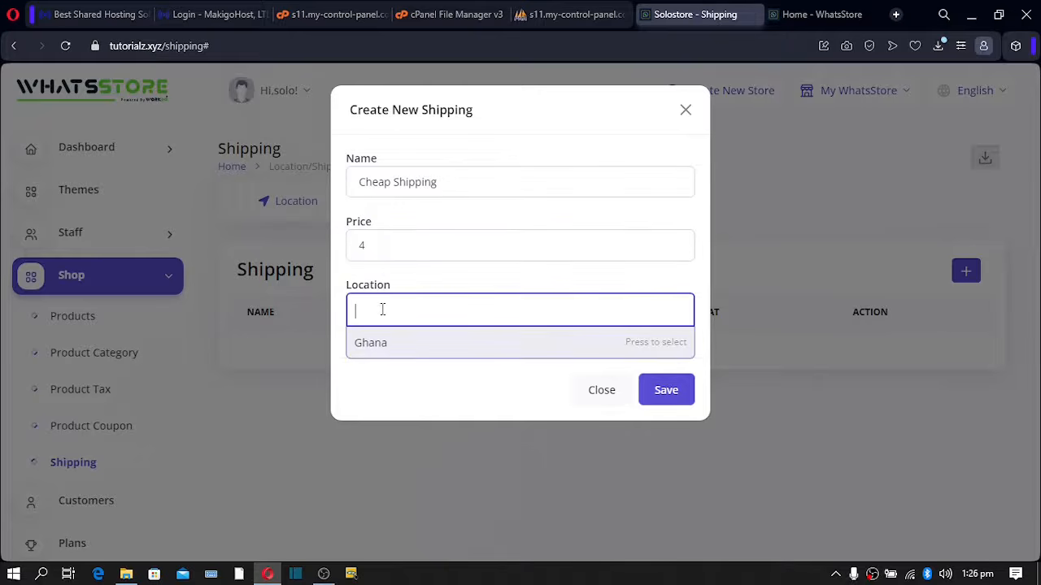
left_click(381, 352)
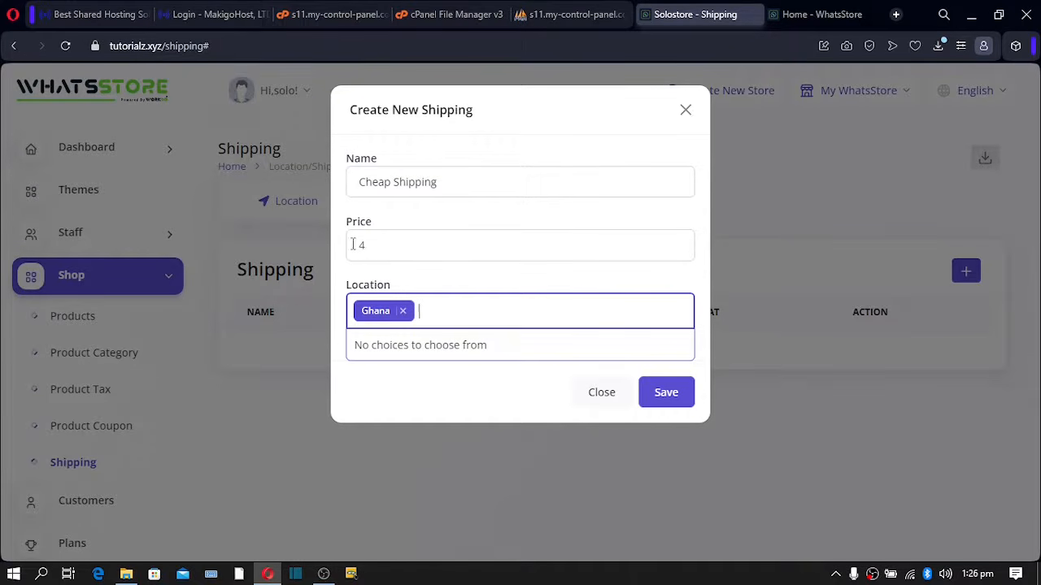
left_click(665, 397)
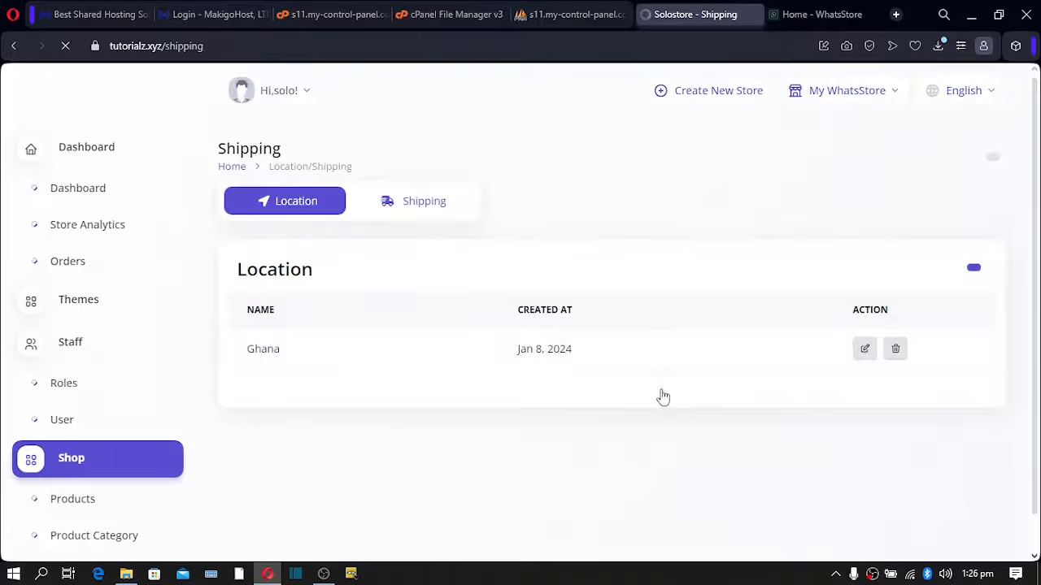
left_click(797, 14)
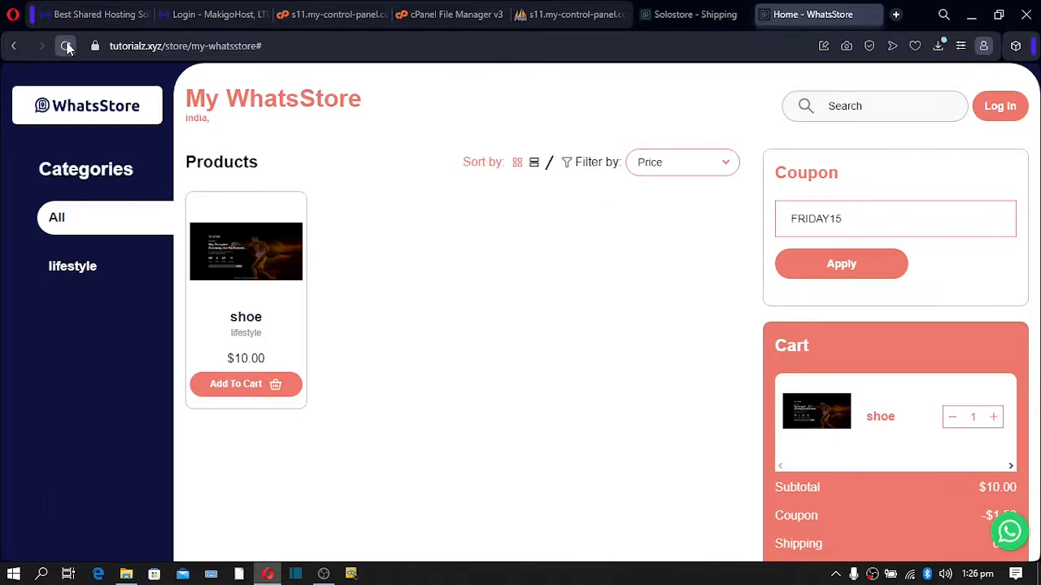
- Reload the storefront and select Ghana as shipping location with the Cheap Shipping rate
left_click(65, 45)
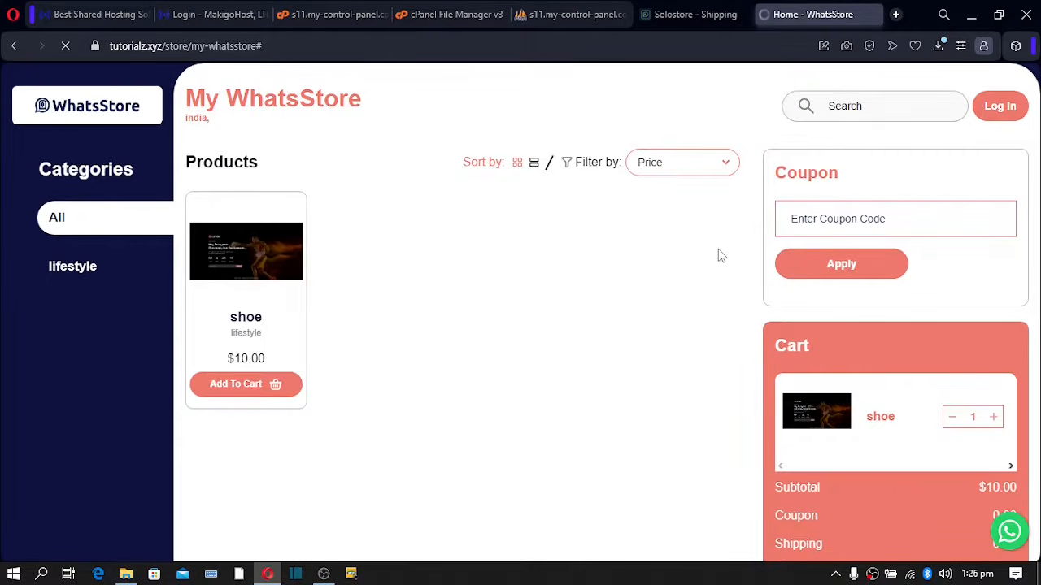
scroll(717, 249, "down", 4)
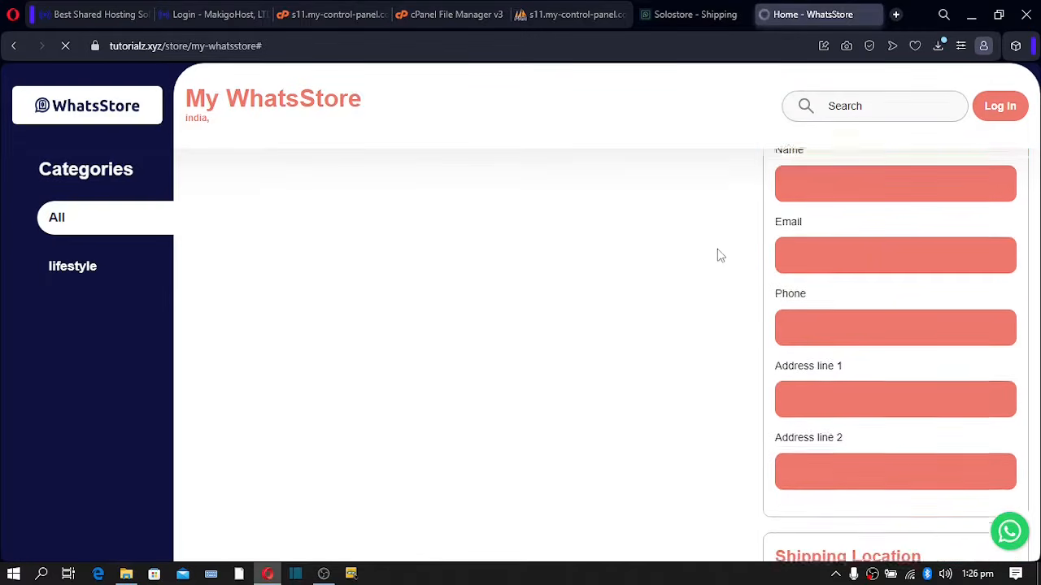
scroll(756, 292, "down", 1)
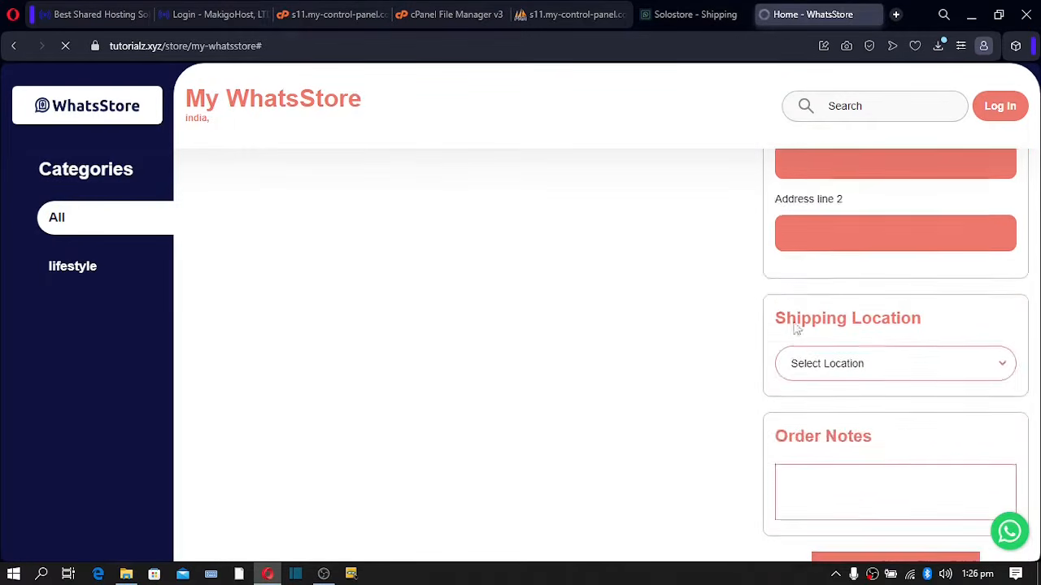
left_click(860, 367)
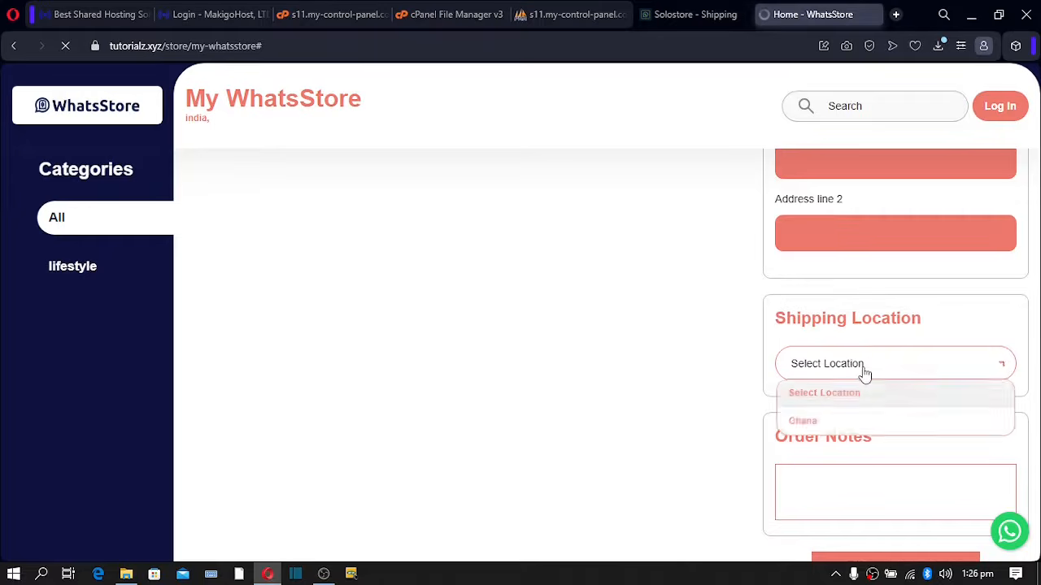
left_click(816, 425)
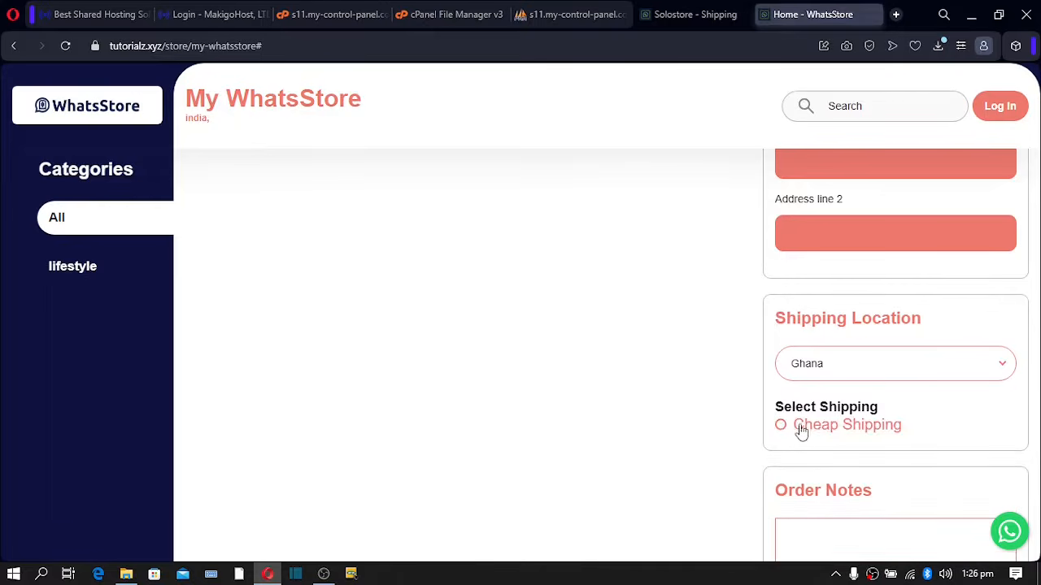
left_click_drag(797, 433, 904, 429)
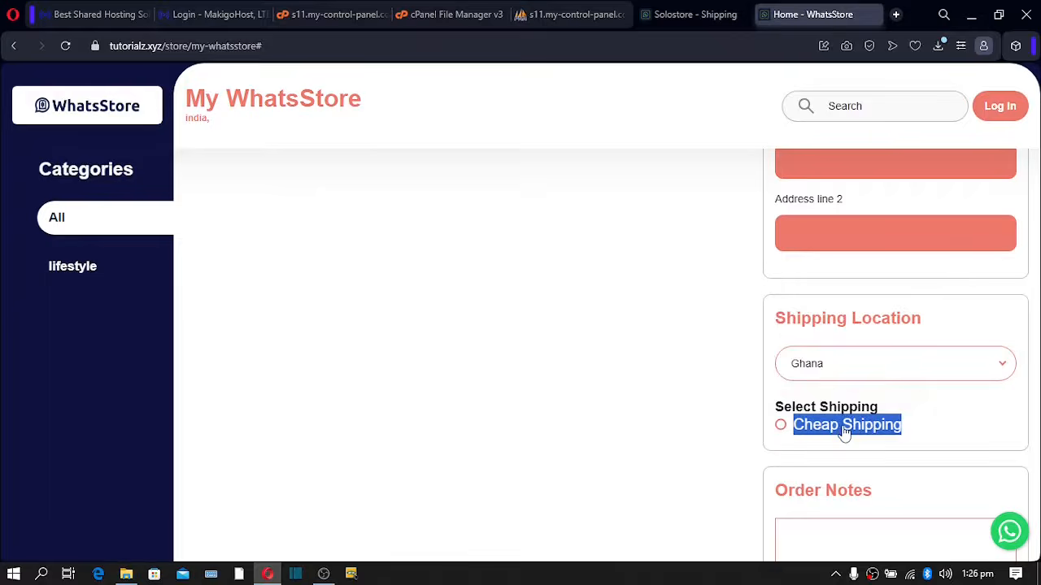
left_click(781, 426)
- Check the cart shows $4.00 shipping and a $14.00 total
scroll(781, 432, "down", 2)
scroll(780, 431, "up", 6)
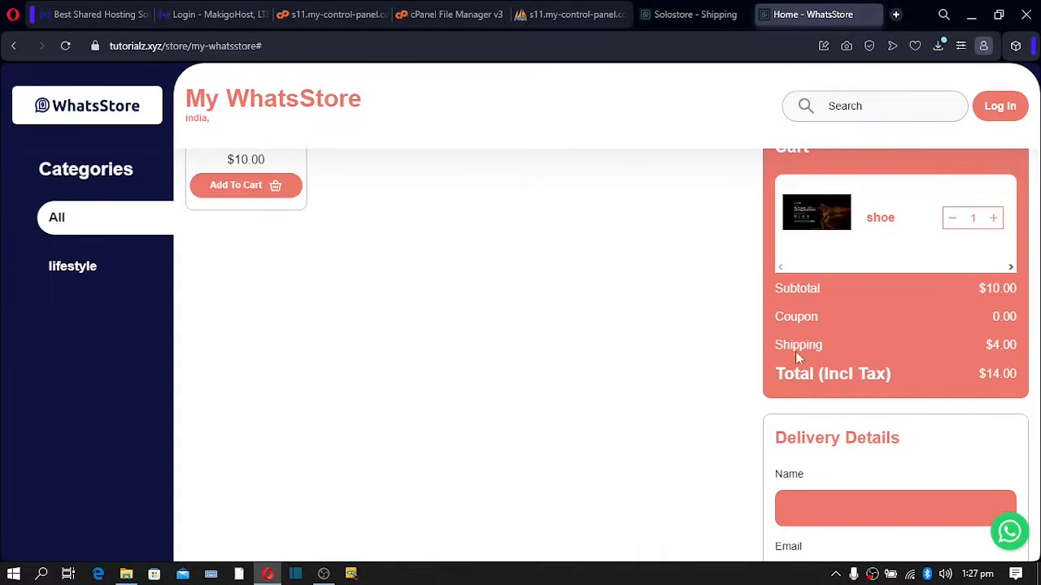
left_click_drag(789, 345, 1032, 351)
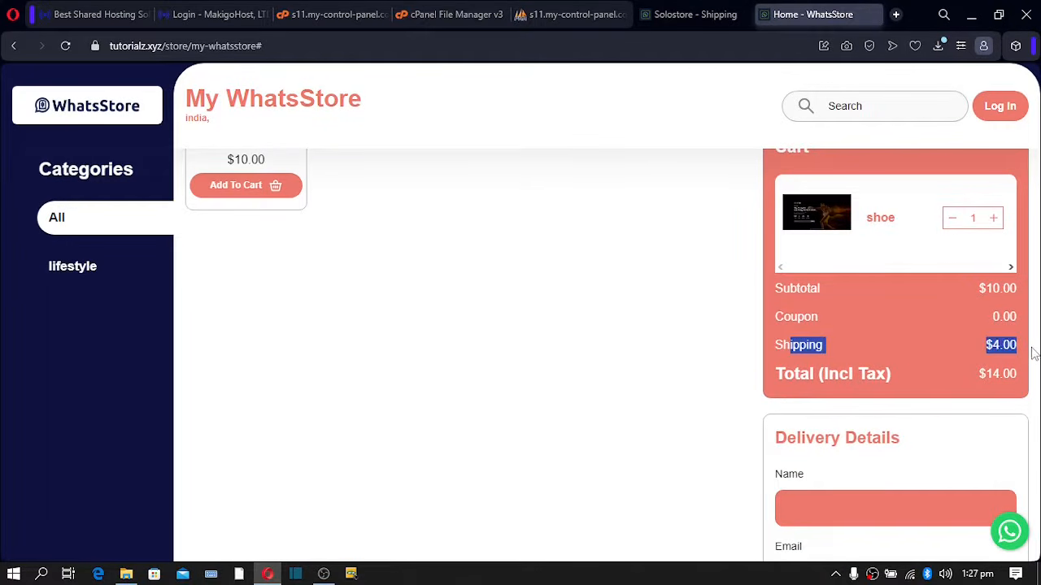
left_click(689, 335)
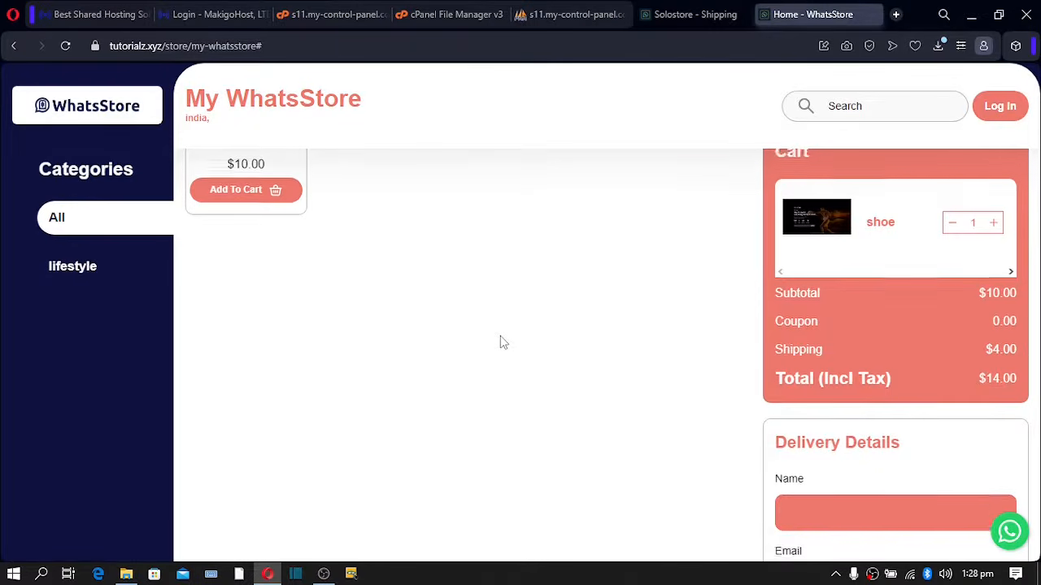
scroll(500, 341, "up", 3)
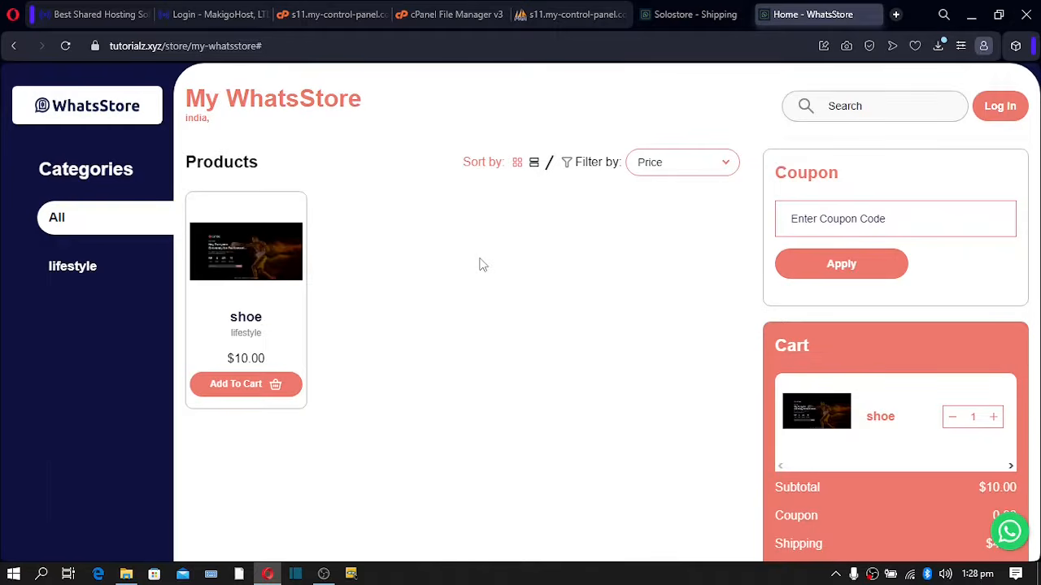